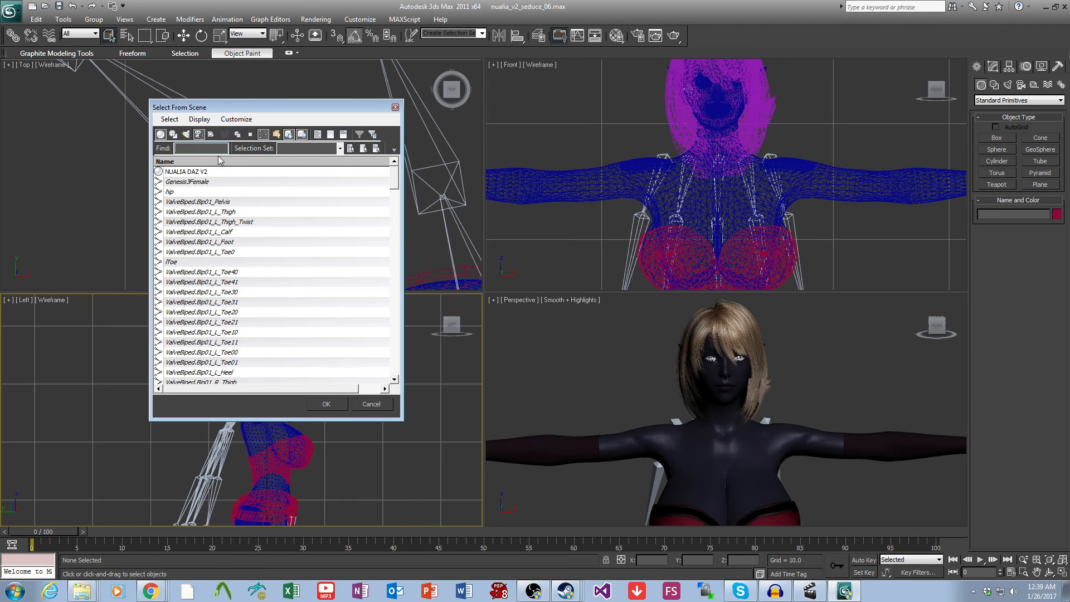
# Step: Select the objects matching "*cloak" in the scene list and hide the character's existing bones from the viewports
pyautogui.write('*cloak')
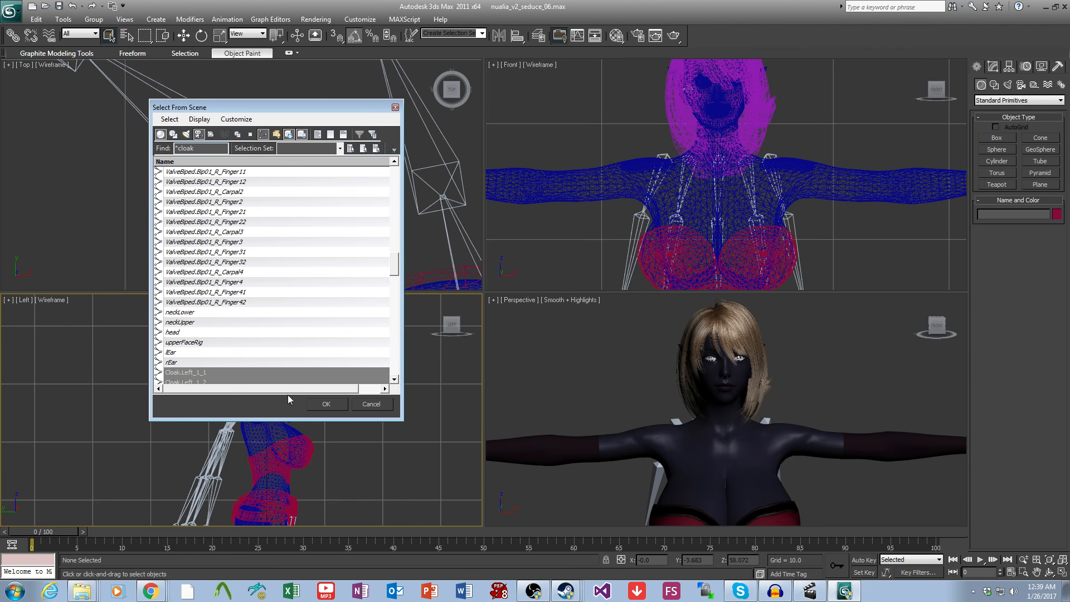
pyautogui.click(338, 410)
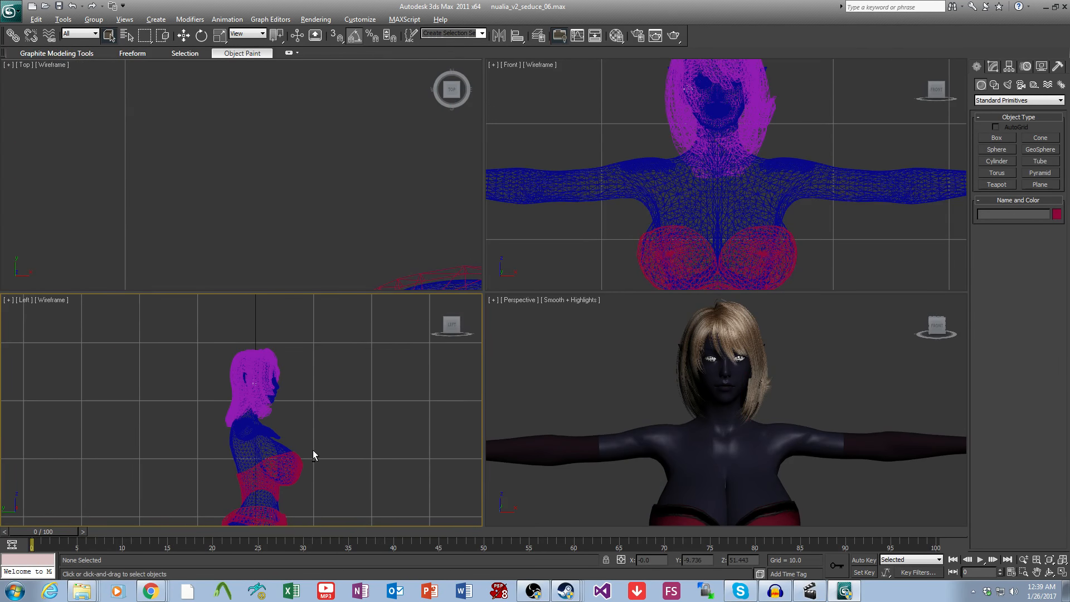
# Step: Examine the character's head and hair in profile in the maximized Left view
pyautogui.hotkey('alt', 'w')
pyautogui.scroll(8, 557, 402)
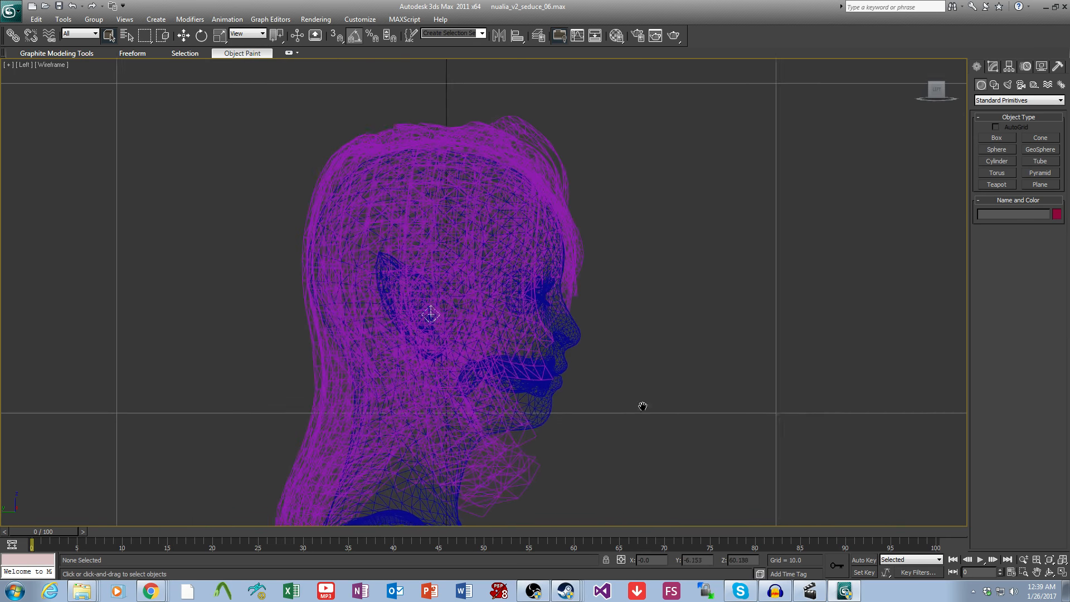
pyautogui.moveTo(717, 377); pyautogui.dragTo(387, 292)
pyautogui.moveTo(551, 381); pyautogui.dragTo(549, 361, button='middle')
pyautogui.keyDown('alt'); pyautogui.moveTo(561, 464); pyautogui.dragTo(532, 403); pyautogui.keyUp('alt')
pyautogui.click(573, 433)
pyautogui.moveTo(563, 432); pyautogui.dragTo(580, 385, button='middle')
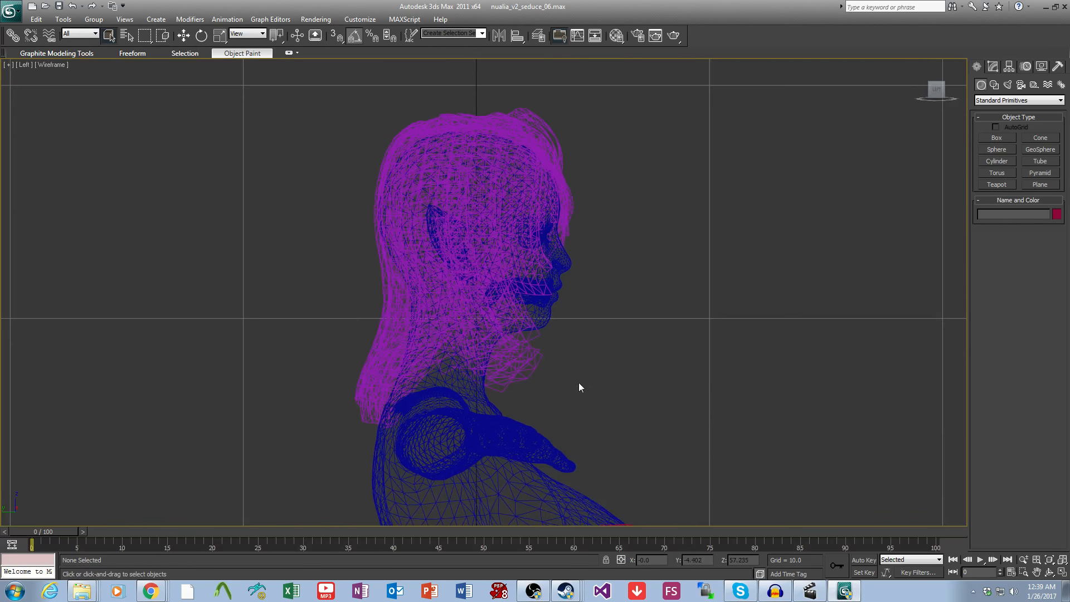
pyautogui.moveTo(502, 266); pyautogui.dragTo(509, 262, button='middle')
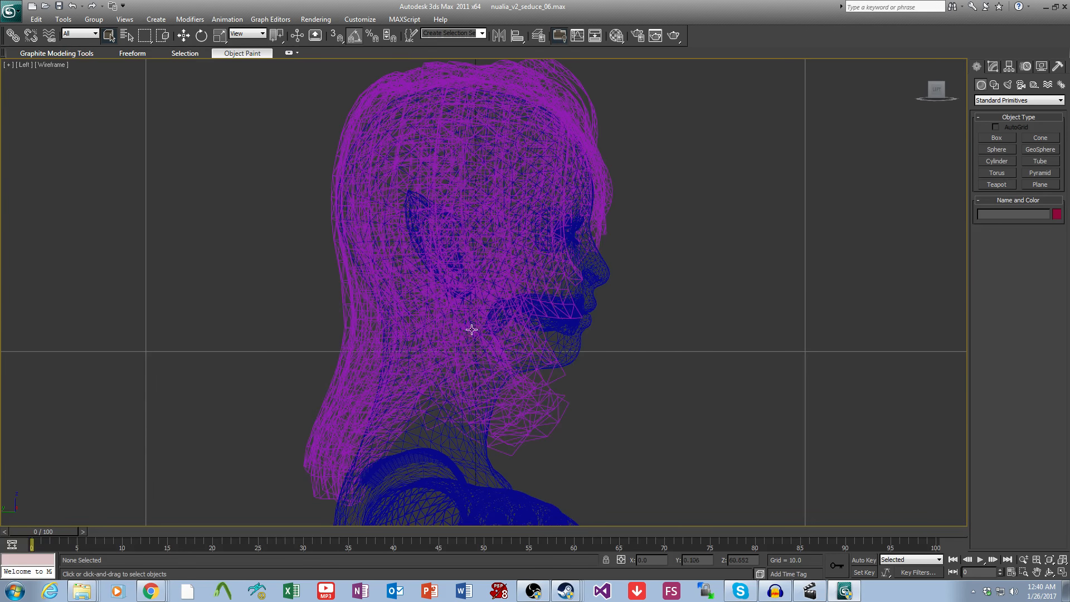
pyautogui.moveTo(551, 398); pyautogui.dragTo(568, 433, button='middle')
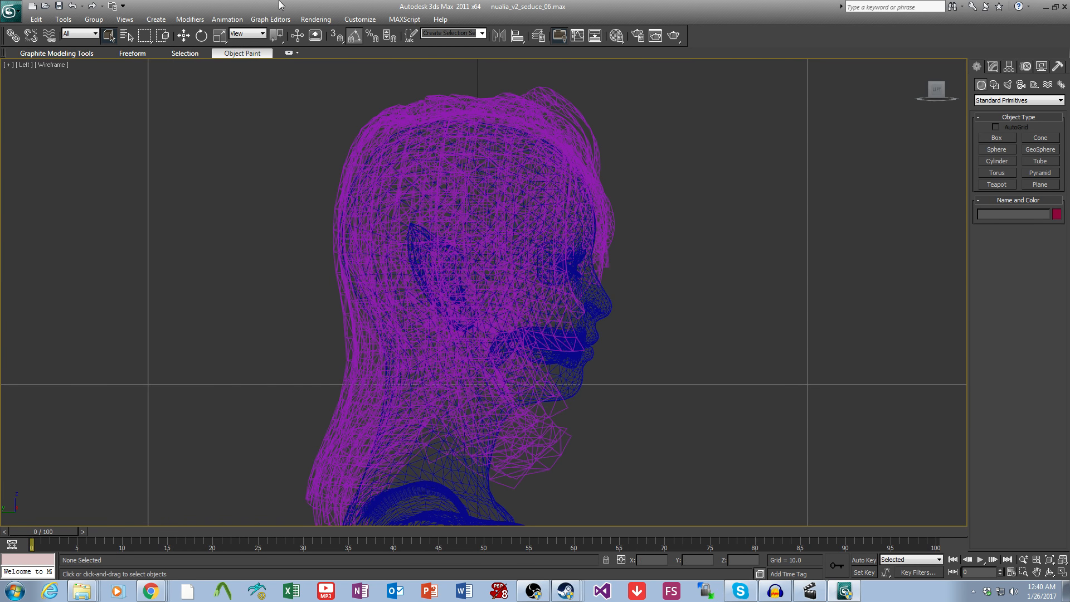
# Step: Select the NUALIA HAIR mesh and inspect it from the side of the head in the Perspective view
pyautogui.click(539, 127)
pyautogui.hotkey('alt', 'w')
pyautogui.rightClick(777, 392)
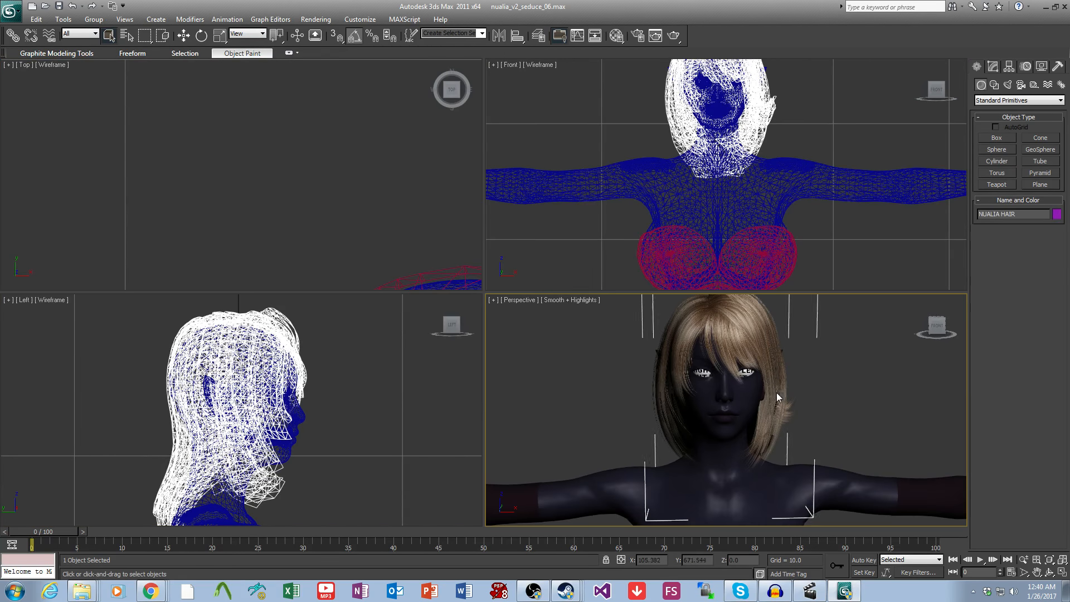
pyautogui.keyDown('alt'); pyautogui.moveTo(777, 393); pyautogui.dragTo(836, 415, button='middle'); pyautogui.keyUp('alt')
pyautogui.scroll(3, 841, 378)
pyautogui.moveTo(836, 415)
pyautogui.keyDown('alt'); pyautogui.mouseDown(button='middle')
pyautogui.moveTo(813, 443)
pyautogui.moveTo(824, 419)
pyautogui.mouseUp(button='middle'); pyautogui.keyUp('alt')
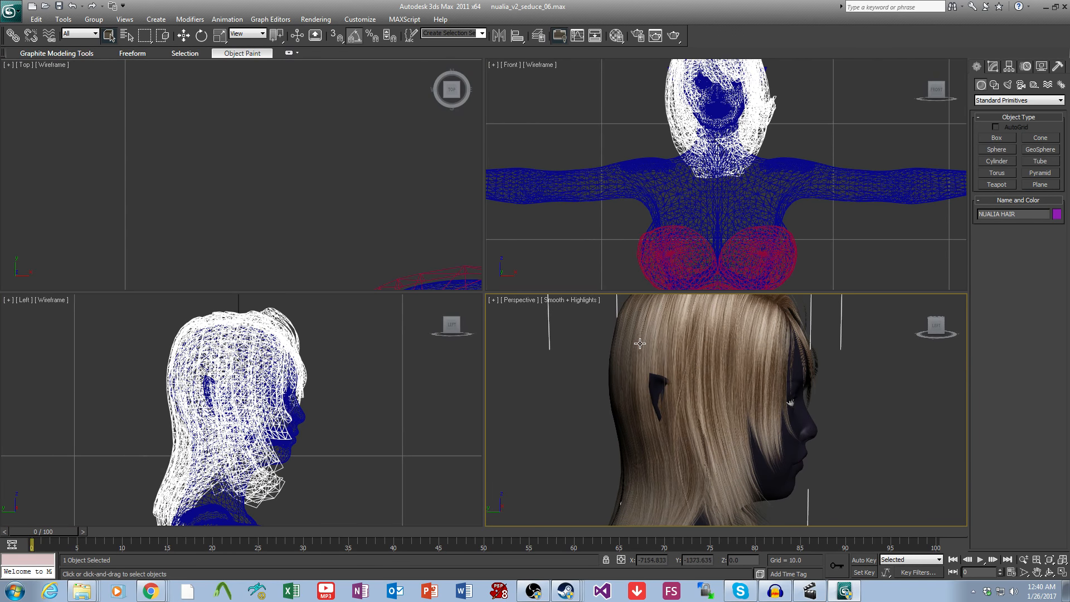
pyautogui.click(717, 351)
pyautogui.click(718, 351)
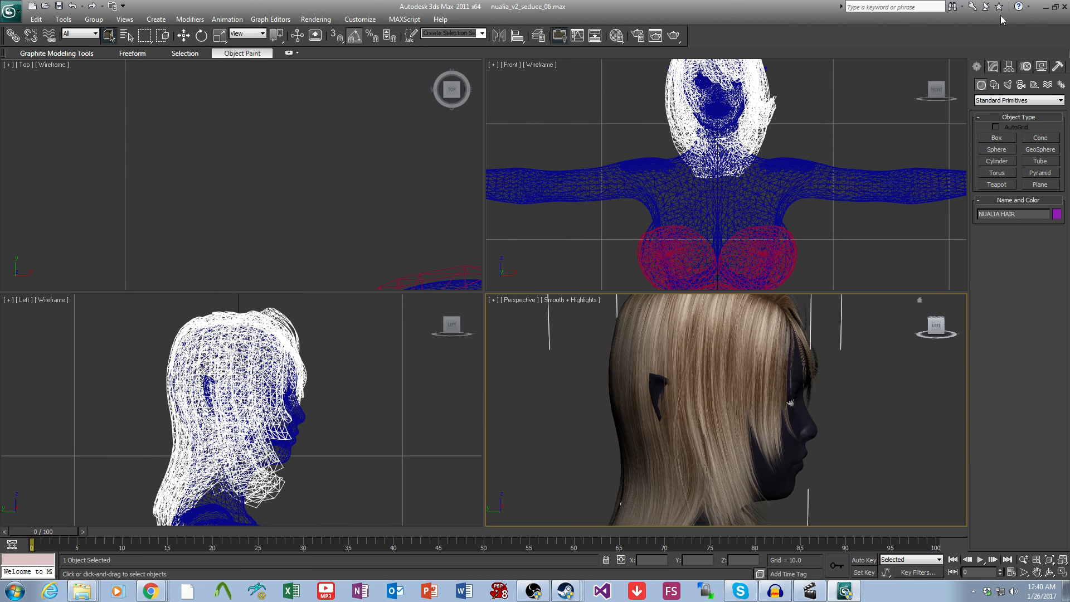
# Step: Select a horizontal band of polygons around the upper part of the hair's Editable Mesh in the Perspective view
pyautogui.click(993, 65)
pyautogui.click(1006, 156)
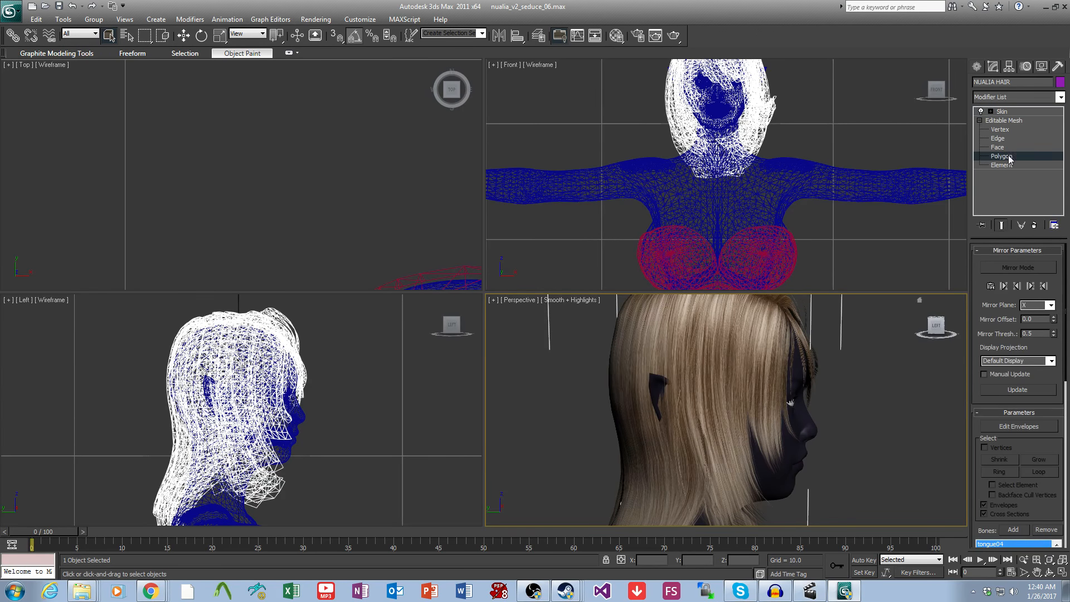
pyautogui.click(835, 358)
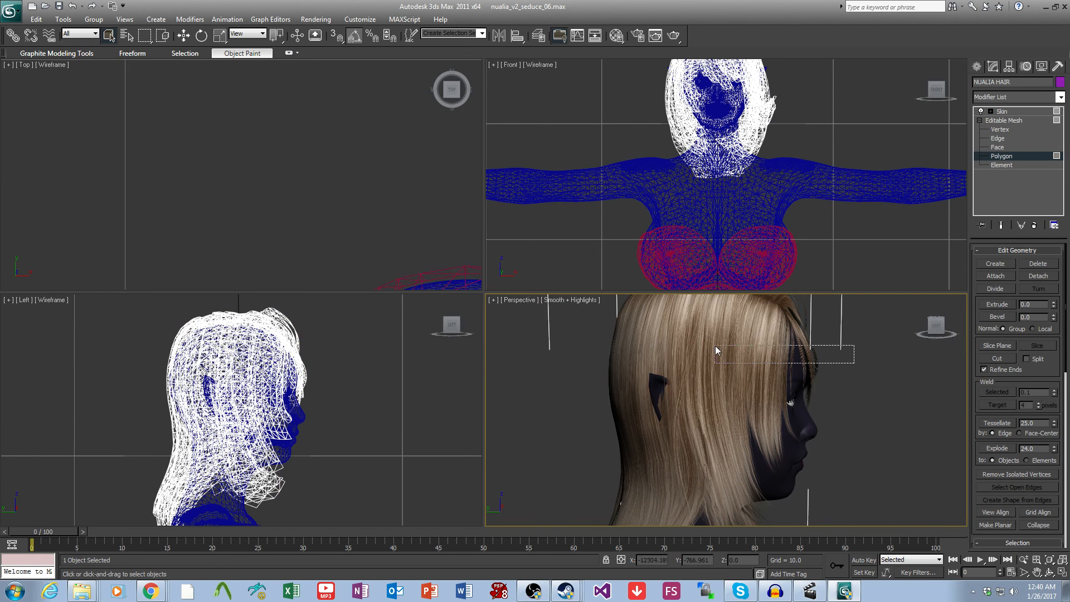
pyautogui.moveTo(716, 349); pyautogui.dragTo(596, 346)
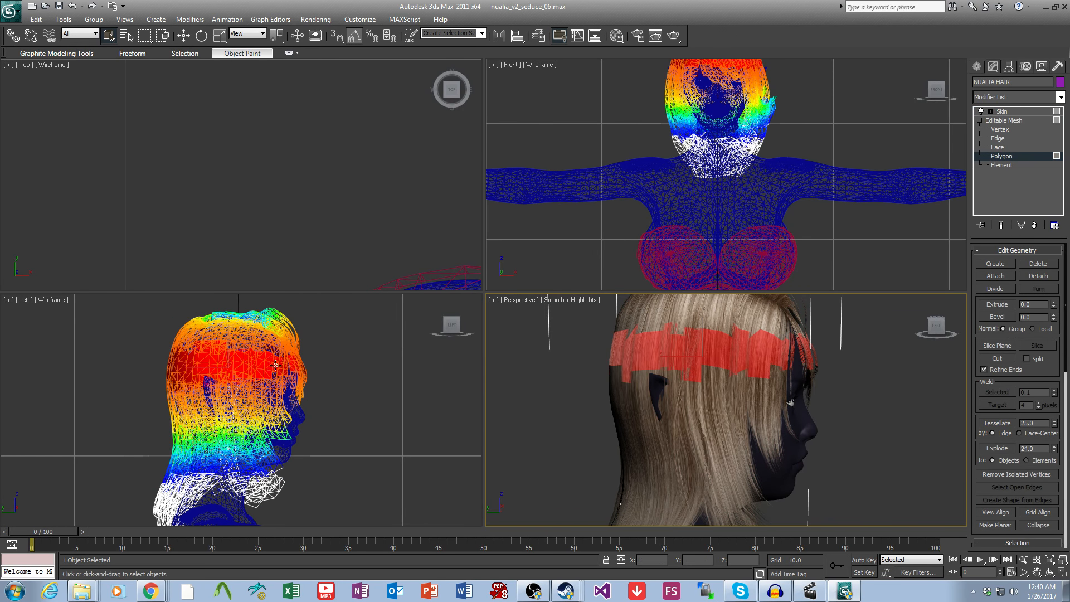
pyautogui.scroll(2, 298, 375)
pyautogui.moveTo(298, 375); pyautogui.dragTo(344, 392, button='middle')
# Step: Check the hair's polygon selection in the maximized Left view, clear it and deselect the hair mesh
pyautogui.click(1016, 120)
pyautogui.hotkey('alt', 'w')
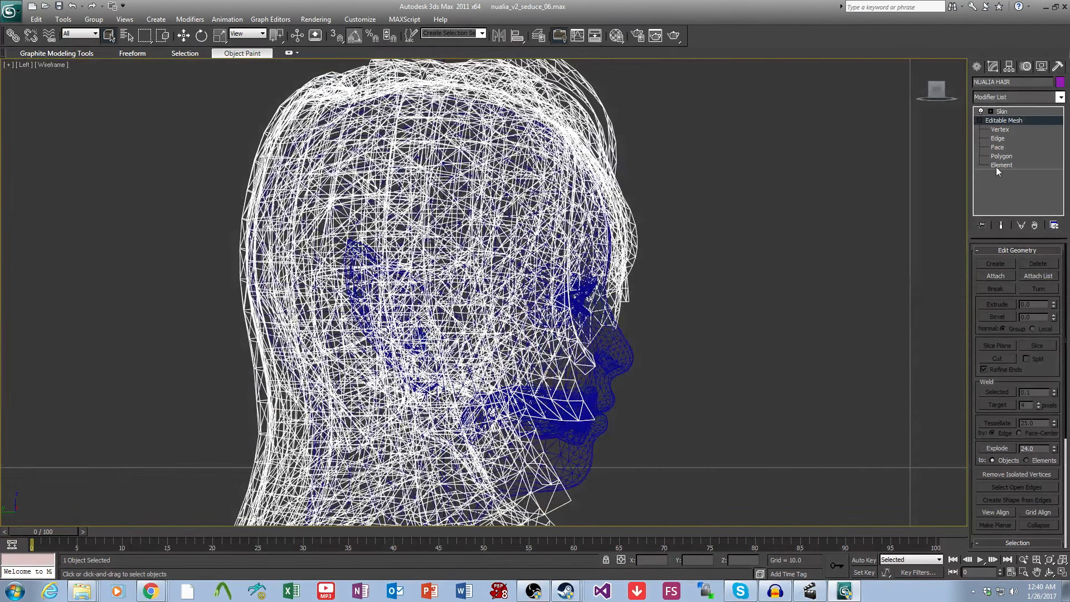
pyautogui.click(1001, 156)
pyautogui.scroll(-2, 593, 265)
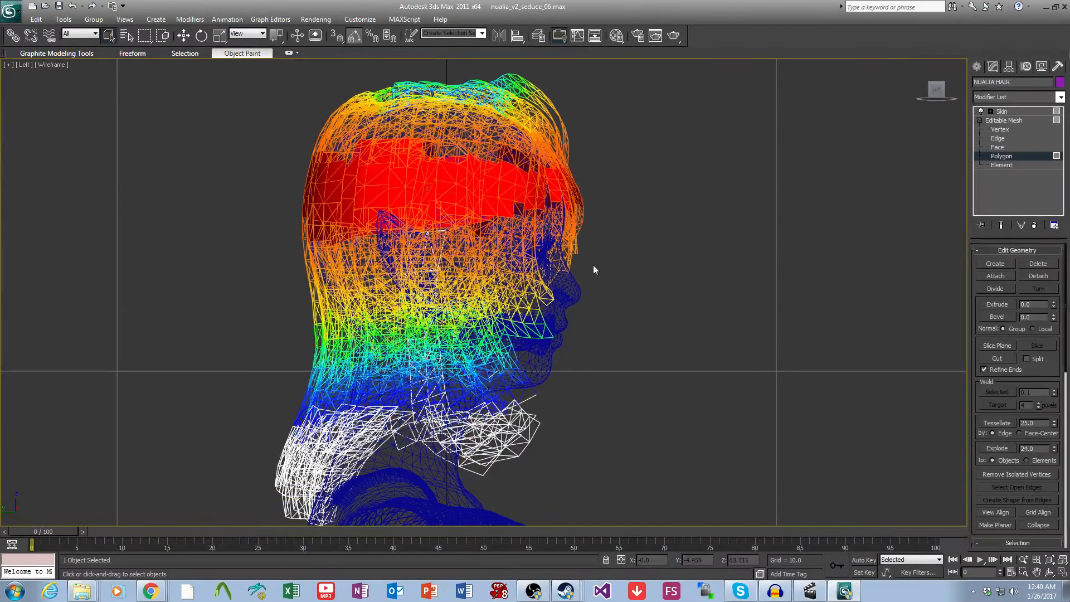
pyautogui.click(663, 231)
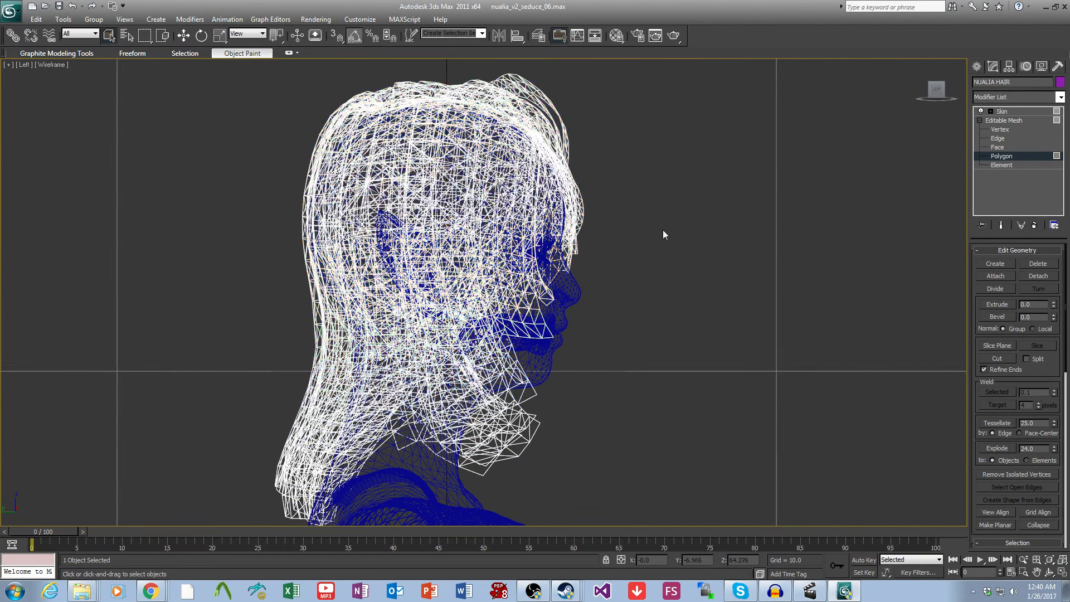
pyautogui.click(696, 210)
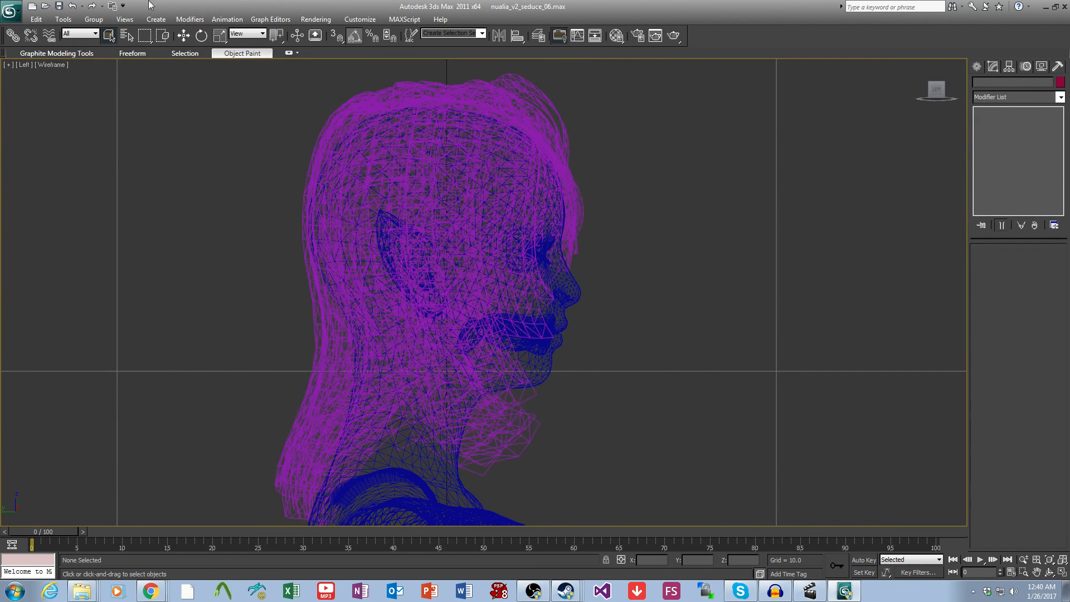
# Step: Create a vertical chain of four bones in the Left view from above the ear to the base of the neck, removing the surplus end bone
pyautogui.click(227, 19)
pyautogui.click(251, 303)
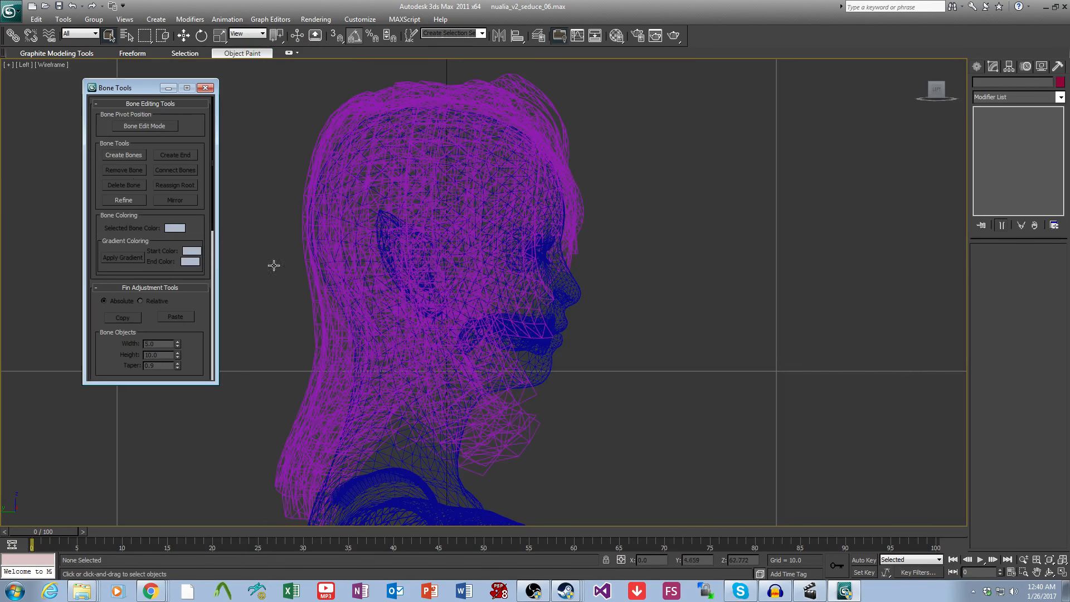
pyautogui.click(126, 157)
pyautogui.moveTo(406, 217); pyautogui.dragTo(620, 186, button='middle')
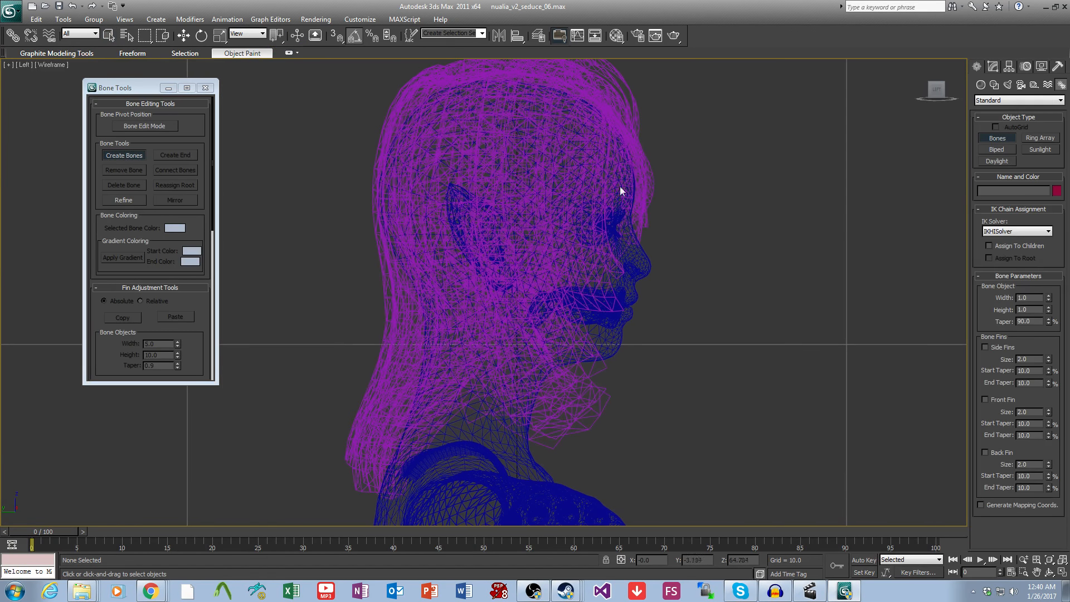
pyautogui.click(489, 152)
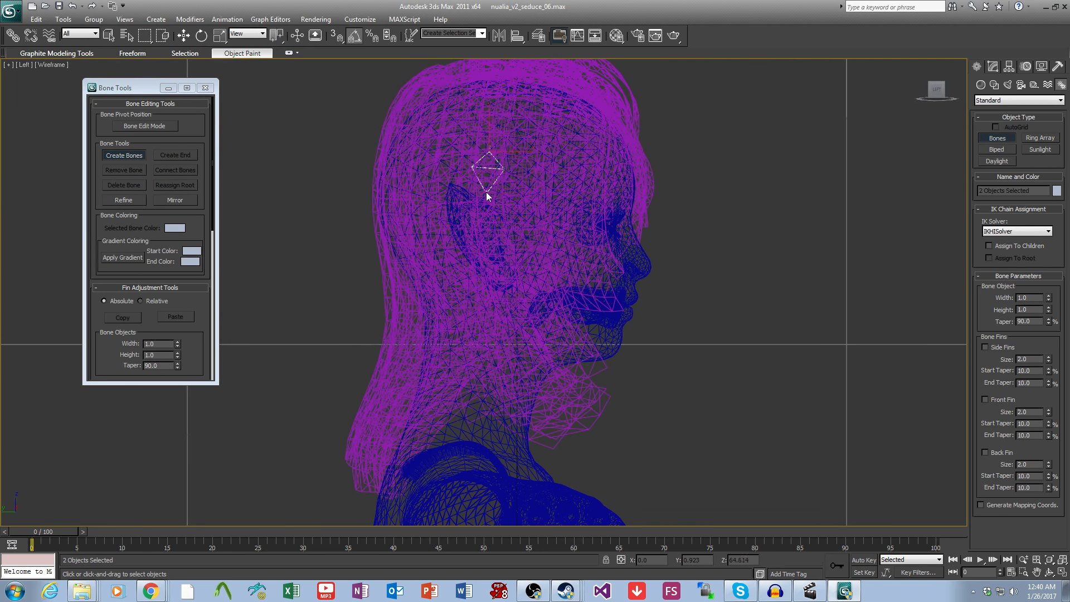
pyautogui.click(490, 229)
pyautogui.click(489, 300)
pyautogui.click(488, 310)
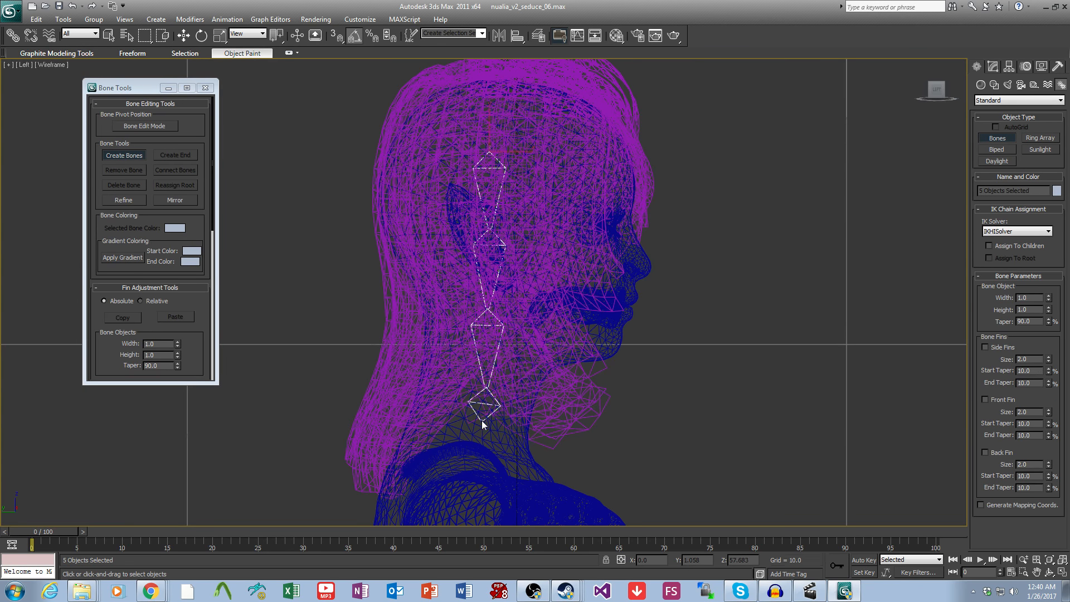
pyautogui.rightClick(484, 427)
pyautogui.press('Delete')
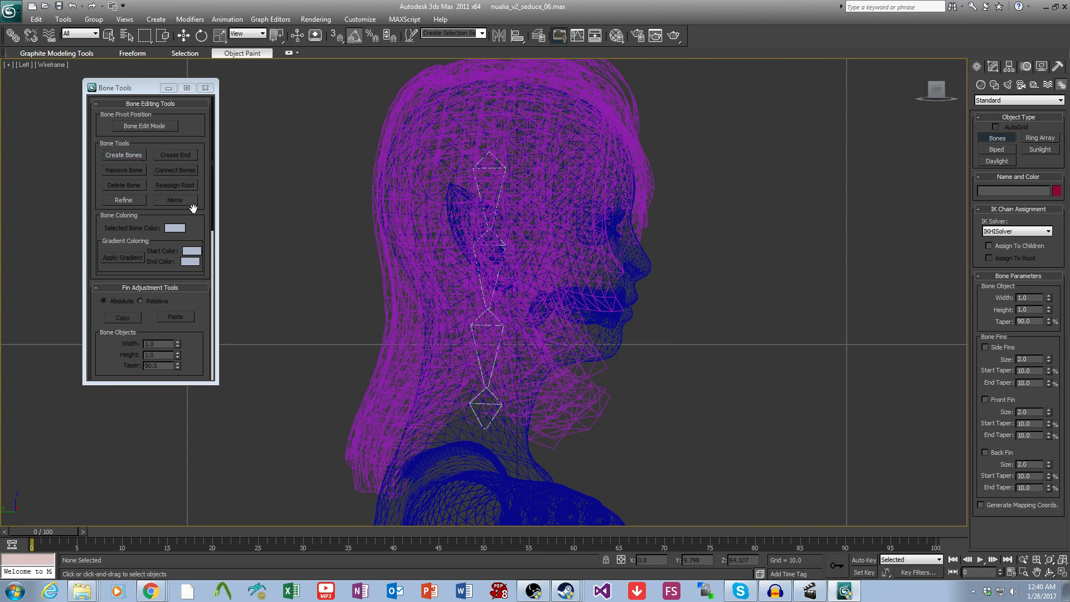
# Step: Select the top bone of the new chain and move the chain sideways along X by about -3.477 to the side of the head
pyautogui.click(138, 153)
pyautogui.click(138, 157)
pyautogui.moveTo(555, 229); pyautogui.dragTo(540, 321, button='middle')
pyautogui.scroll(3, 545, 320)
pyautogui.scroll(3, 546, 312)
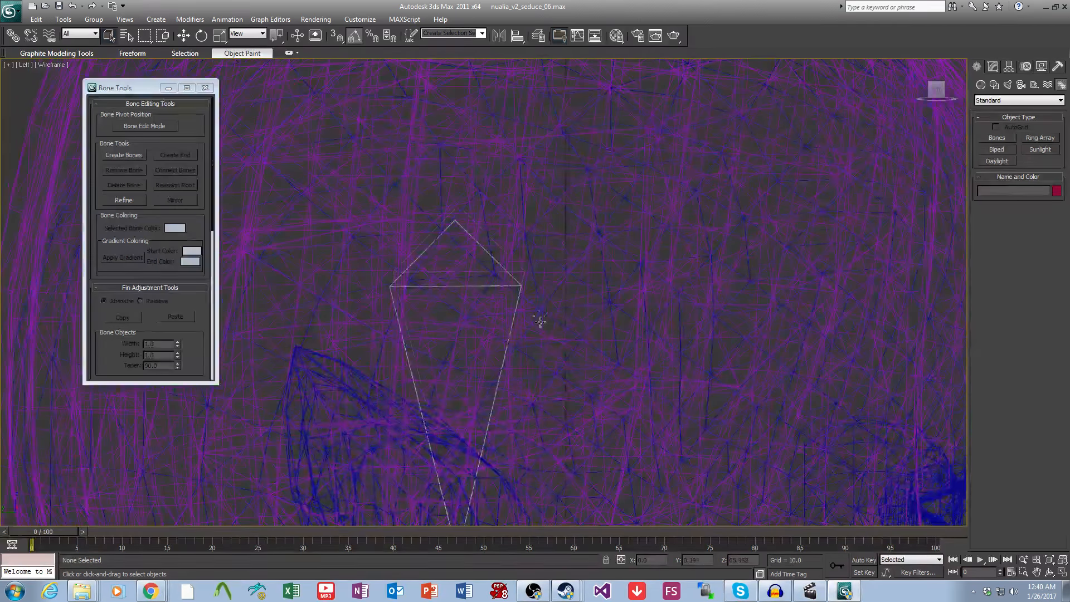
pyautogui.click(515, 286)
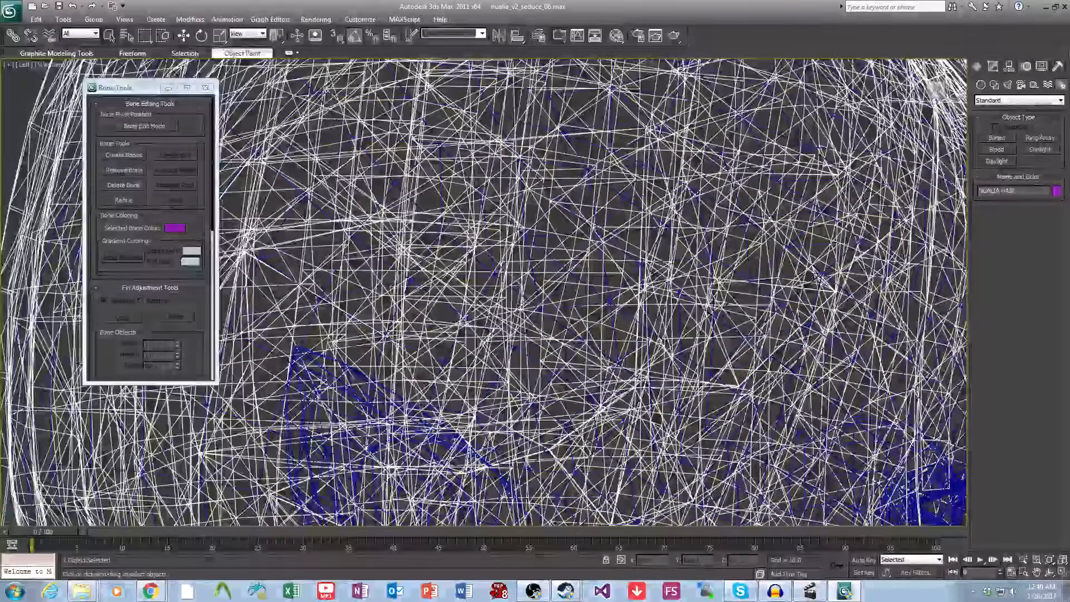
pyautogui.click(518, 287)
pyautogui.scroll(-6, 596, 387)
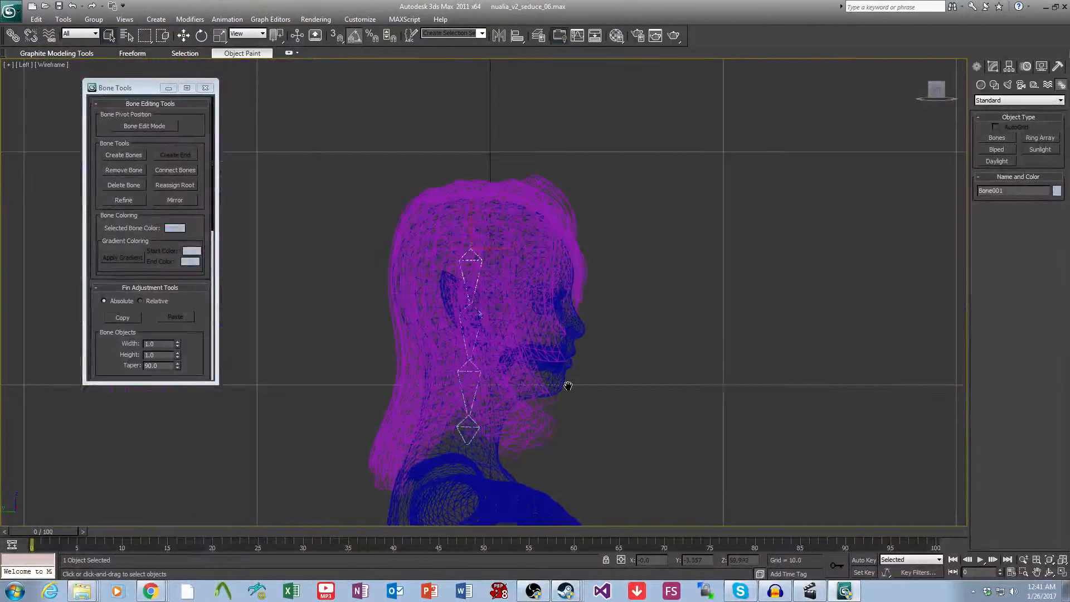
pyautogui.hotkey('alt', 'w')
pyautogui.click(184, 35)
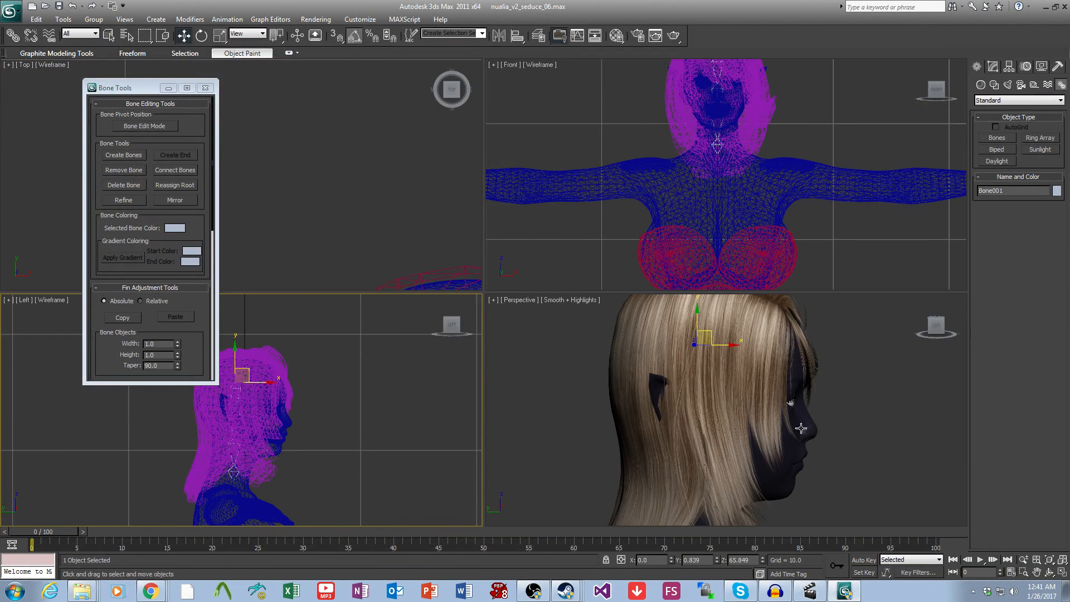
pyautogui.keyDown('alt'); pyautogui.moveTo(803, 430); pyautogui.dragTo(709, 366, button='middle'); pyautogui.keyUp('alt')
pyautogui.moveTo(711, 337); pyautogui.dragTo(661, 345)
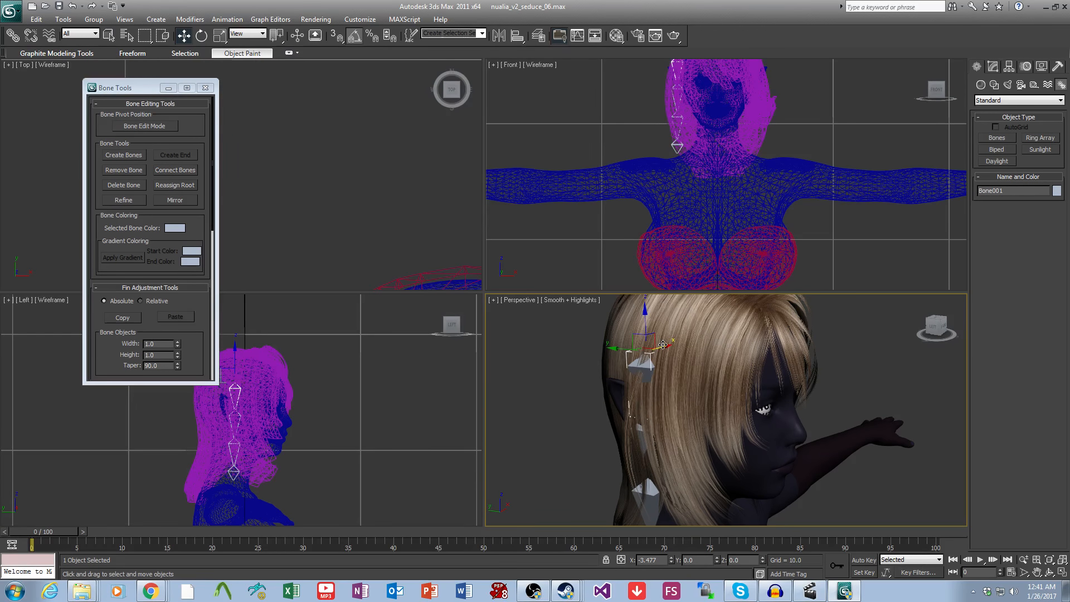
# Step: Try to place a copy on the other side of the head by cloning the top bone as an instance at X 3.477
pyautogui.keyDown('alt'); pyautogui.moveTo(661, 346); pyautogui.dragTo(707, 440, button='middle'); pyautogui.keyUp('alt')
pyautogui.hotkey('ctrl', 'v')
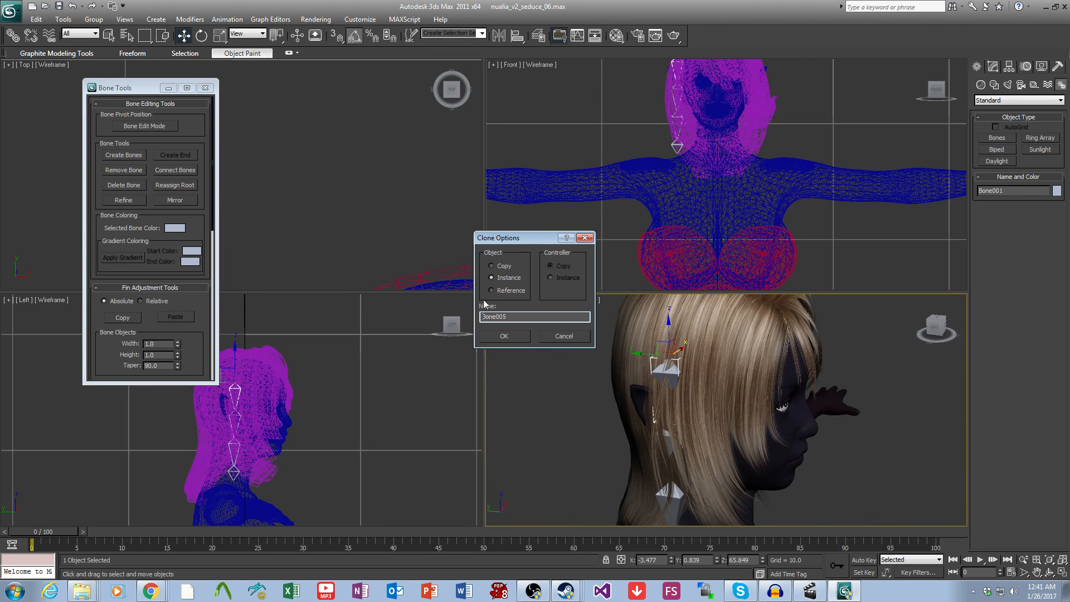
pyautogui.click(509, 336)
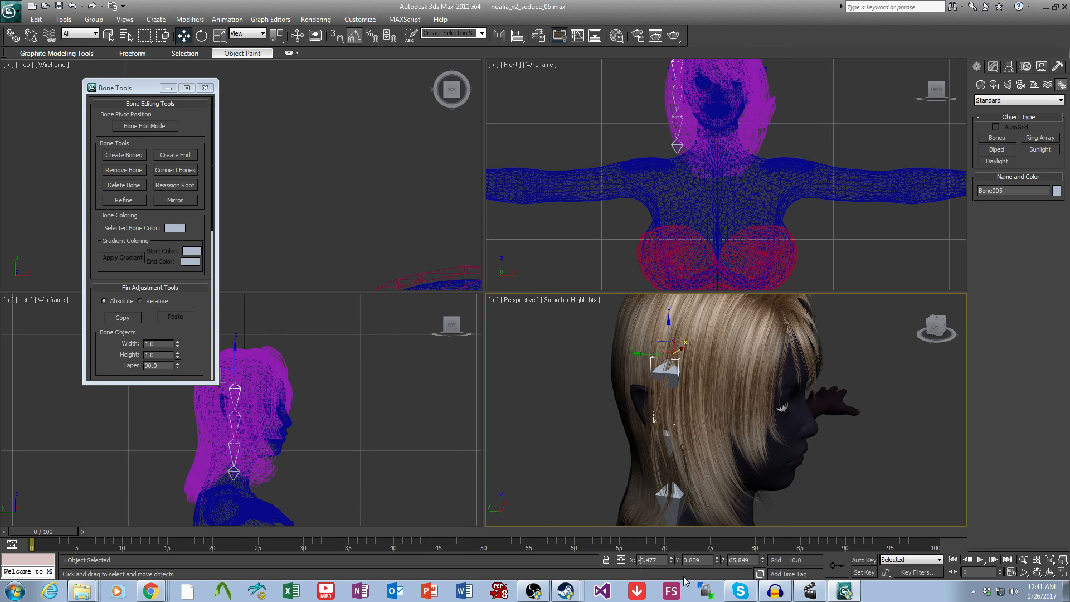
pyautogui.press('Return')
pyautogui.keyDown('alt'); pyautogui.moveTo(923, 470); pyautogui.dragTo(730, 485, button='middle'); pyautogui.keyUp('alt')
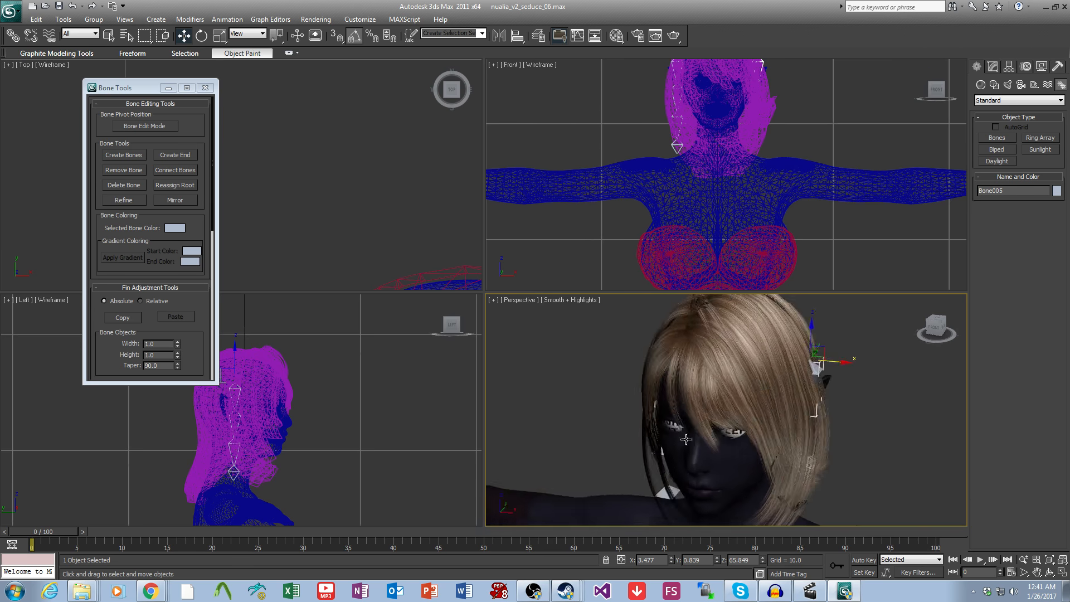
# Step: Try nudging the cloned bone slightly along X beside the ear
pyautogui.scroll(4, 661, 412)
pyautogui.moveTo(772, 418); pyautogui.dragTo(685, 426, button='middle')
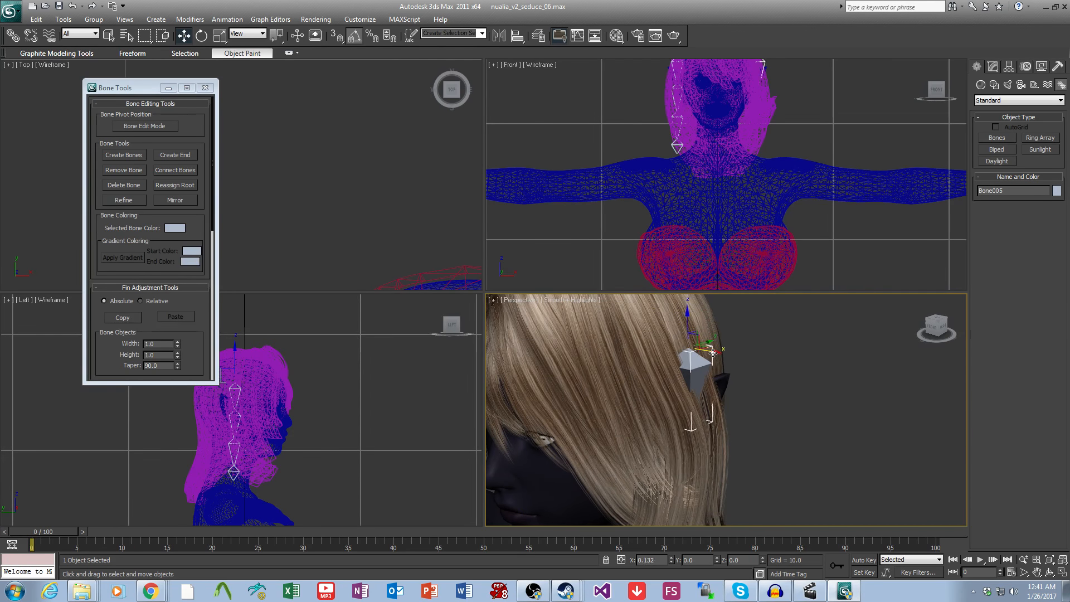
pyautogui.moveTo(703, 355); pyautogui.dragTo(706, 352)
pyautogui.scroll(-4, 724, 379)
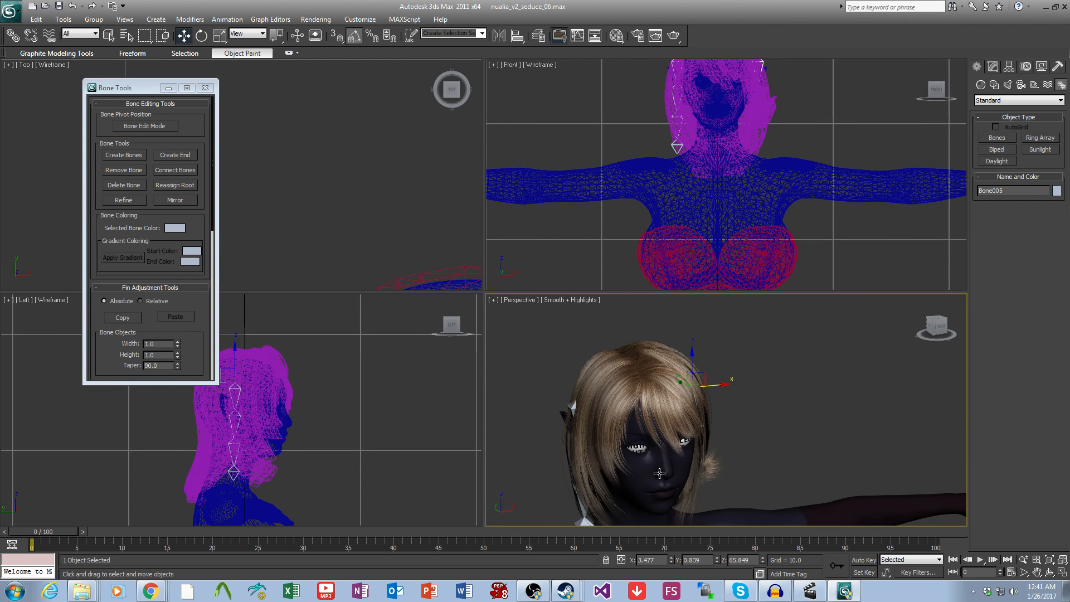
pyautogui.moveTo(668, 401); pyautogui.dragTo(695, 369, button='middle')
# Step: Check which bones belong to the hair chain and look through the scene's object list
pyautogui.doubleClick(656, 344)
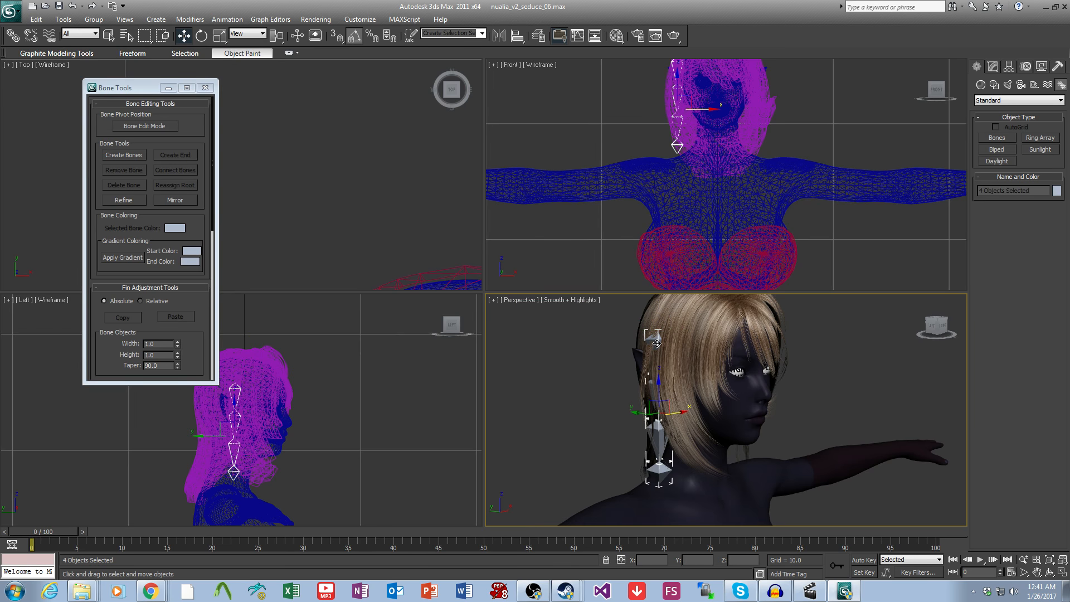
pyautogui.click(656, 344)
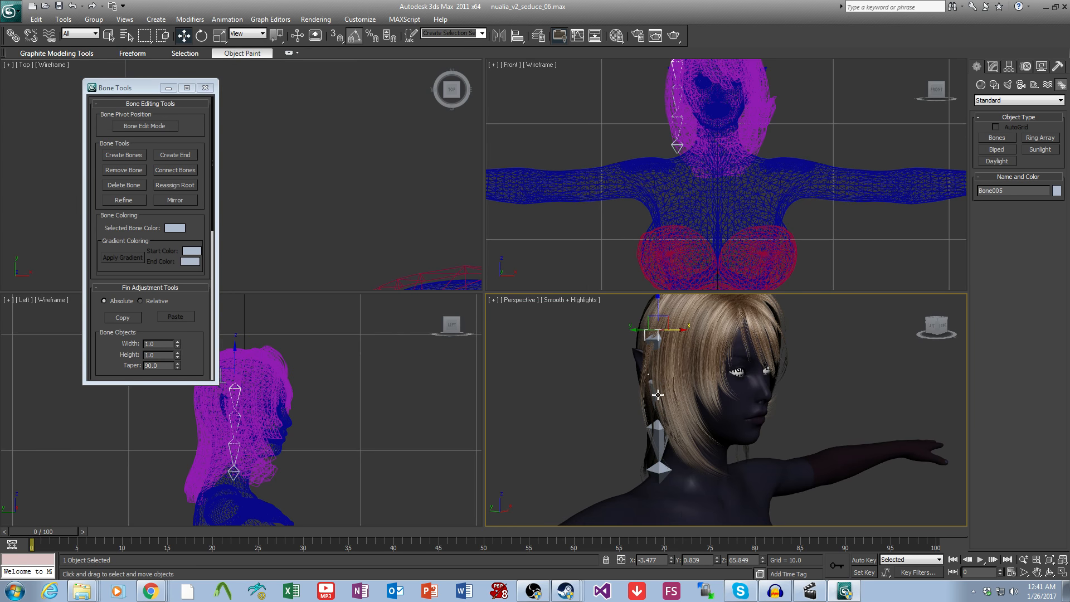
pyautogui.keyDown('alt'); pyautogui.moveTo(657, 395); pyautogui.dragTo(624, 385, button='middle'); pyautogui.keyUp('alt')
pyautogui.press('h')
pyautogui.moveTo(396, 188); pyautogui.dragTo(385, 379)
pyautogui.click(364, 404)
pyautogui.click(774, 411)
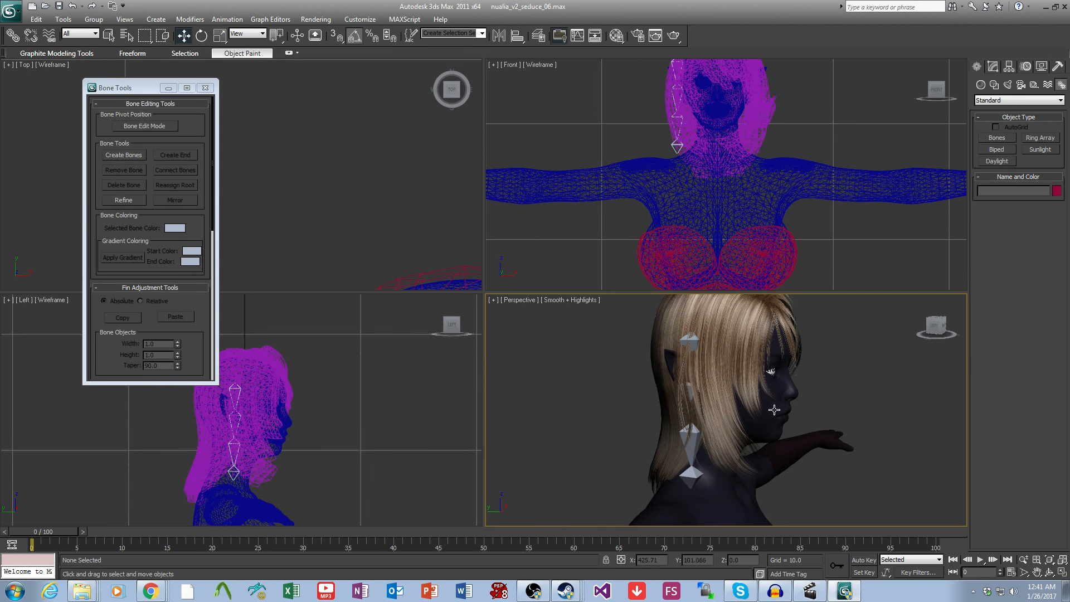
# Step: Hide the NUALIA HAIR mesh to uncover the bone chain beside the ear
pyautogui.moveTo(773, 410); pyautogui.dragTo(773, 421, button='middle')
pyautogui.click(697, 356)
pyautogui.keyDown('ctrl'); pyautogui.click(691, 488); pyautogui.keyUp('ctrl')
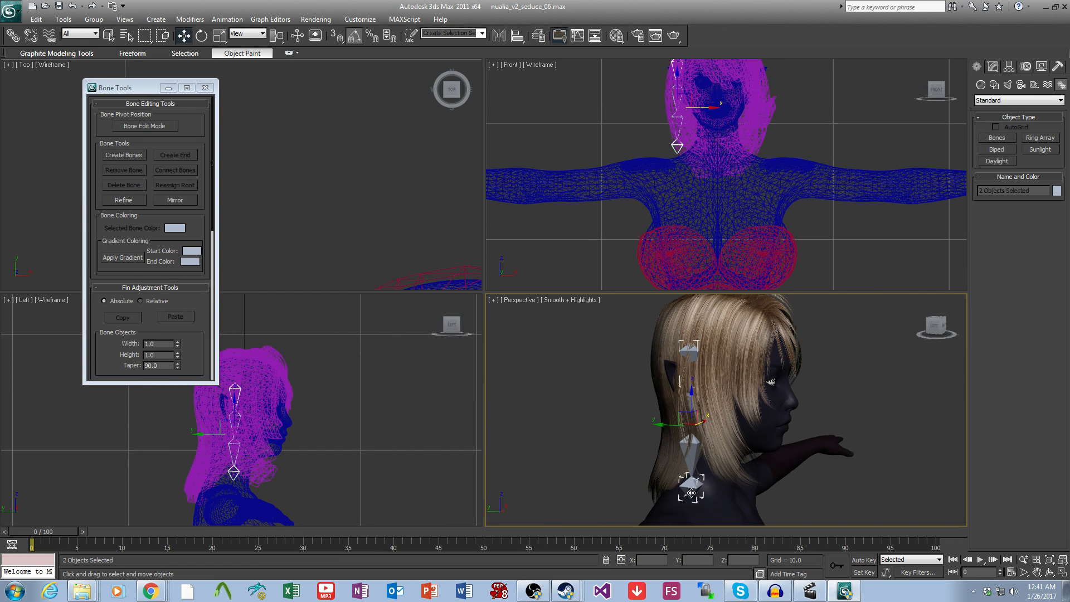
pyautogui.scroll(2, 682, 480)
pyautogui.click(687, 409)
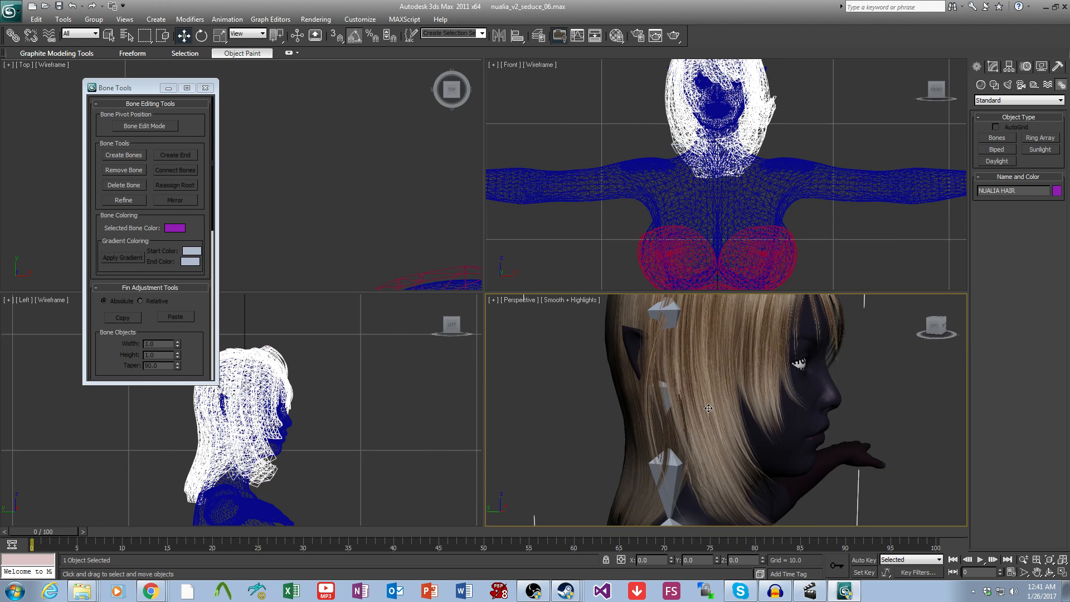
pyautogui.hotkey('alt', 'h')
# Step: Select all four bones of the side hair chain and clone them in place
pyautogui.click(672, 346)
pyautogui.keyDown('ctrl'); pyautogui.click(672, 399); pyautogui.keyUp('ctrl')
pyautogui.keyDown('ctrl'); pyautogui.click(674, 473); pyautogui.keyUp('ctrl')
pyautogui.moveTo(692, 497)
pyautogui.mouseDown(button='middle')
pyautogui.moveTo(706, 420)
pyautogui.moveTo(718, 495)
pyautogui.mouseUp(button='middle')
pyautogui.keyDown('ctrl'); pyautogui.click(690, 454); pyautogui.keyUp('ctrl')
pyautogui.hotkey('ctrl', 'v')
pyautogui.click(507, 336)
# Step: Unhide the NUALIA HAIR mesh, filtering the list of hidden objects to leave out the bones
pyautogui.moveTo(713, 386); pyautogui.dragTo(718, 408, button='middle')
pyautogui.hotkey('alt', 'u')
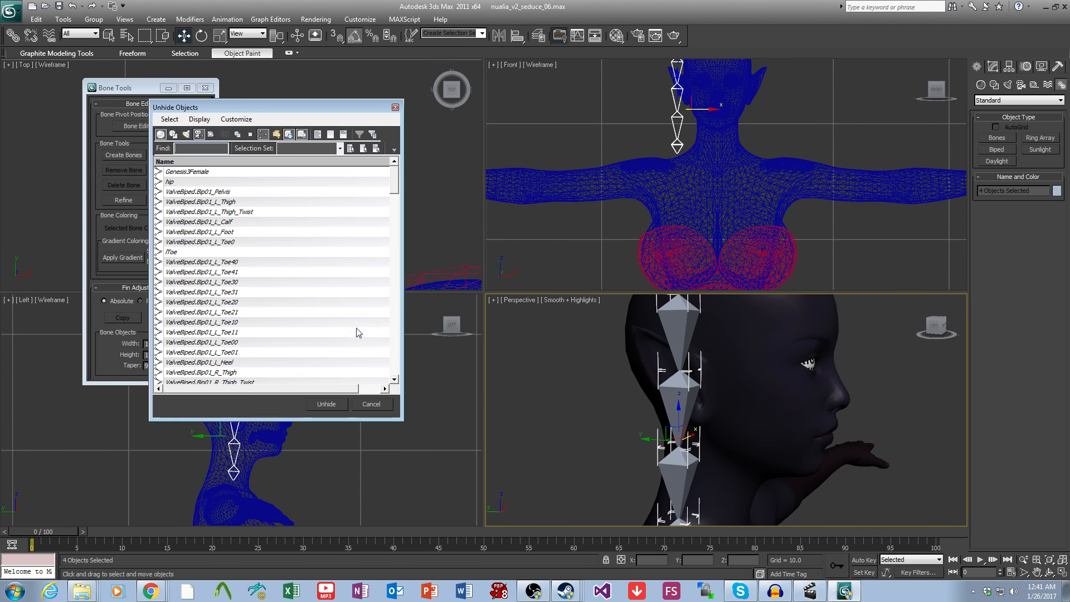
pyautogui.click(264, 135)
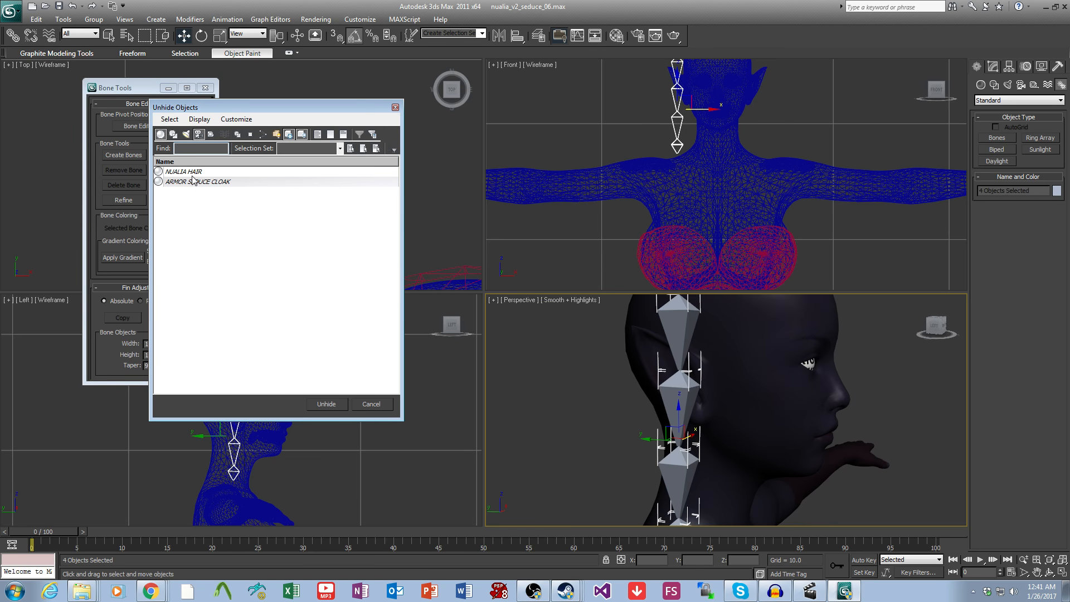
pyautogui.click(192, 172)
pyautogui.click(327, 403)
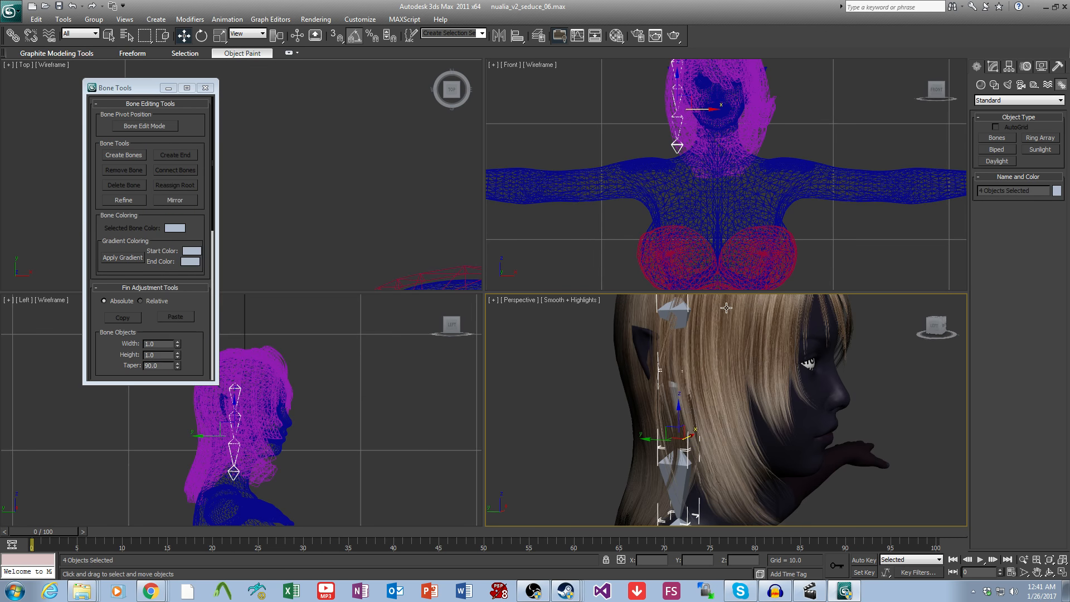
# Step: Set the X position of the cloned chain's top bone to 3.477, on the opposite side of the head
pyautogui.click(683, 317)
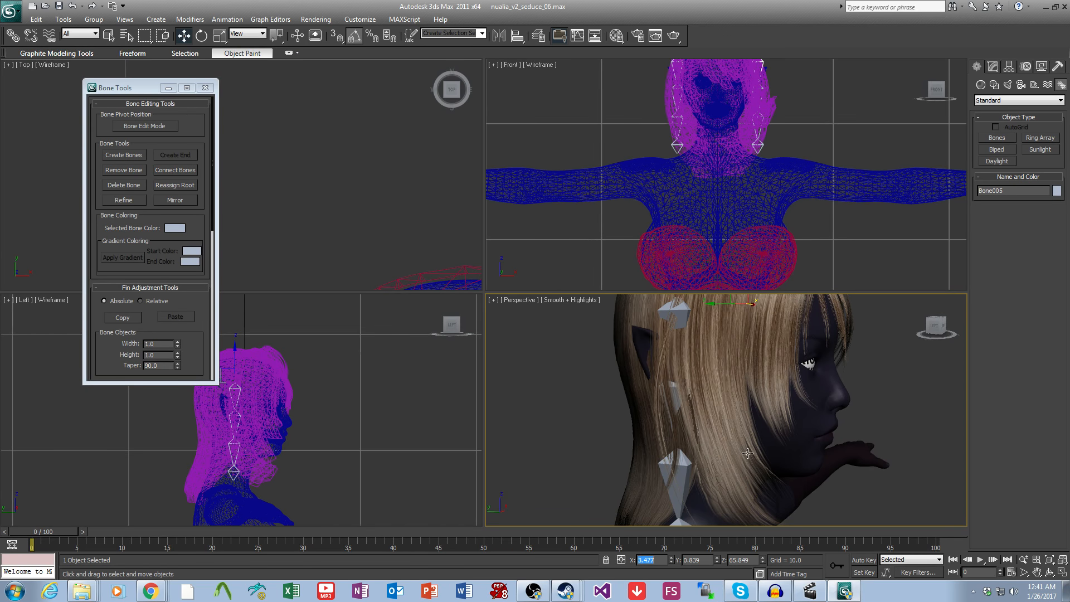
pyautogui.moveTo(746, 454)
pyautogui.keyDown('alt'); pyautogui.mouseDown(button='middle')
pyautogui.moveTo(693, 425)
pyautogui.moveTo(738, 479)
pyautogui.moveTo(621, 432)
pyautogui.moveTo(835, 423)
pyautogui.moveTo(749, 399)
pyautogui.moveTo(739, 443)
pyautogui.mouseUp(button='middle'); pyautogui.keyUp('alt')
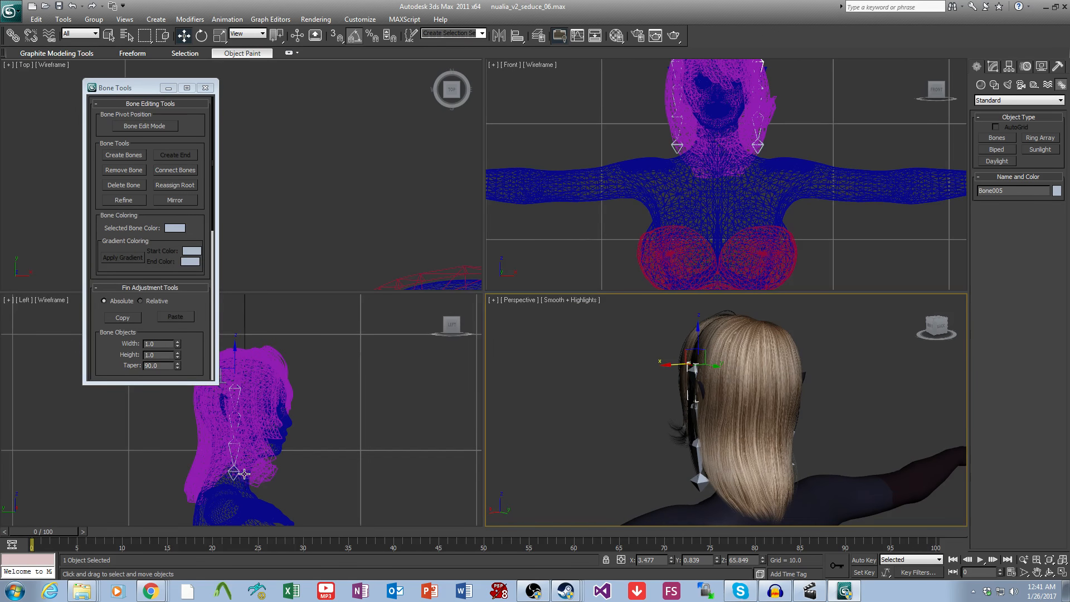
# Step: Activate Create Bones and maximize the Left view around the back of the character's hair
pyautogui.scroll(3, 244, 473)
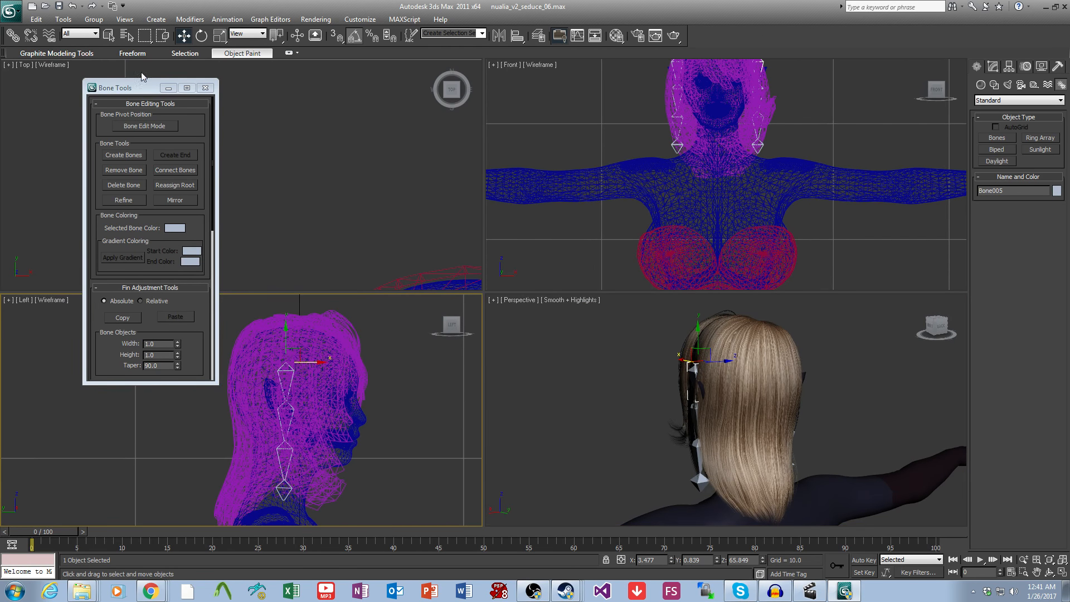
pyautogui.moveTo(149, 89); pyautogui.dragTo(115, 89)
pyautogui.moveTo(329, 413); pyautogui.dragTo(329, 383, button='middle')
pyautogui.click(88, 156)
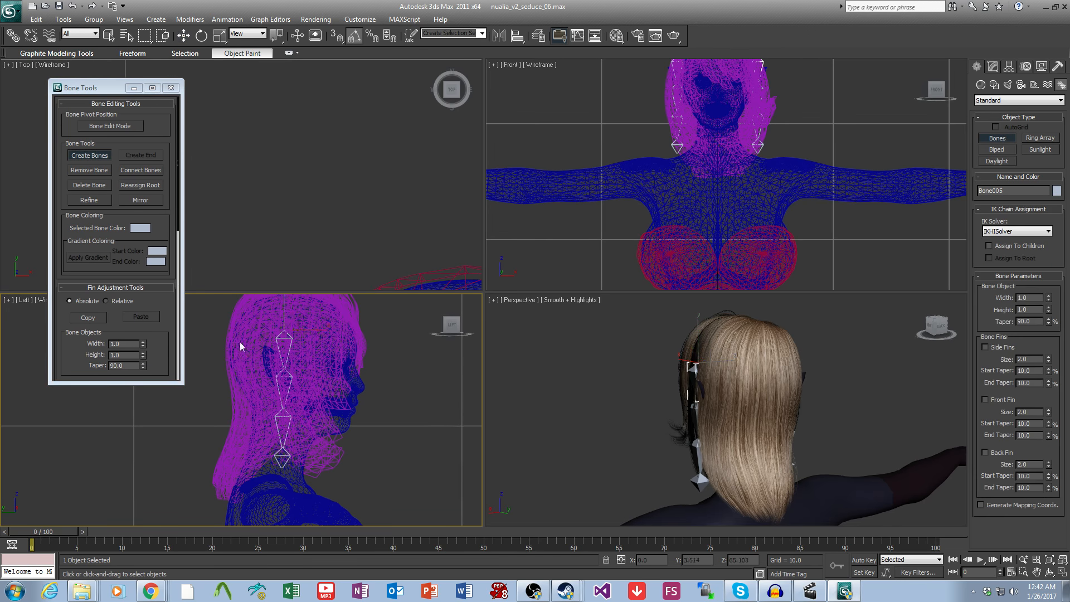
pyautogui.moveTo(244, 354); pyautogui.dragTo(322, 362, button='middle')
pyautogui.moveTo(286, 327); pyautogui.dragTo(286, 338, button='middle')
pyautogui.hotkey('alt', 'w')
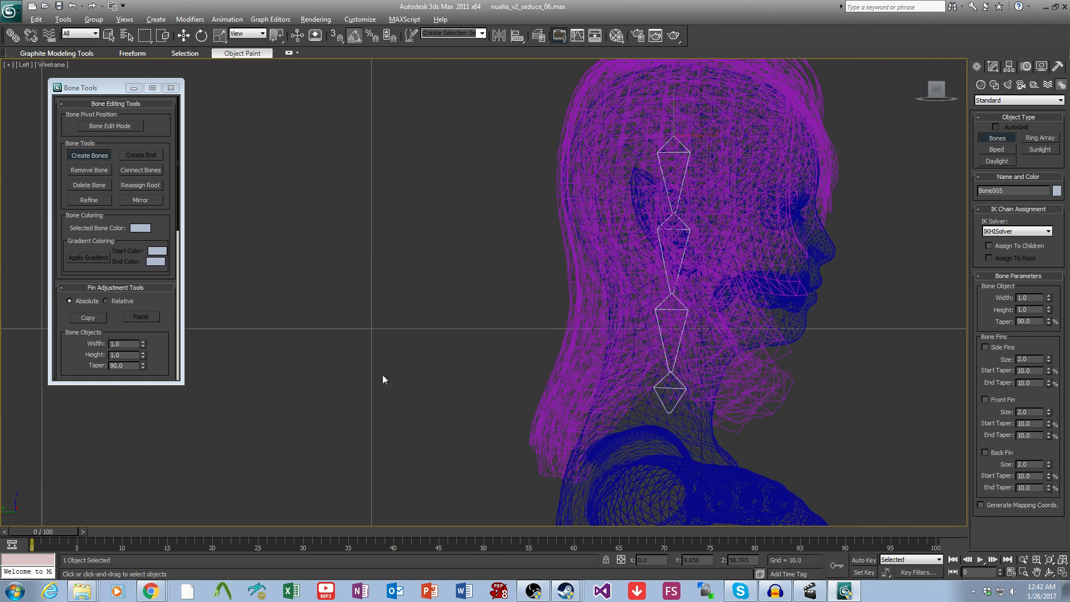
pyautogui.moveTo(652, 245); pyautogui.dragTo(584, 275, button='middle')
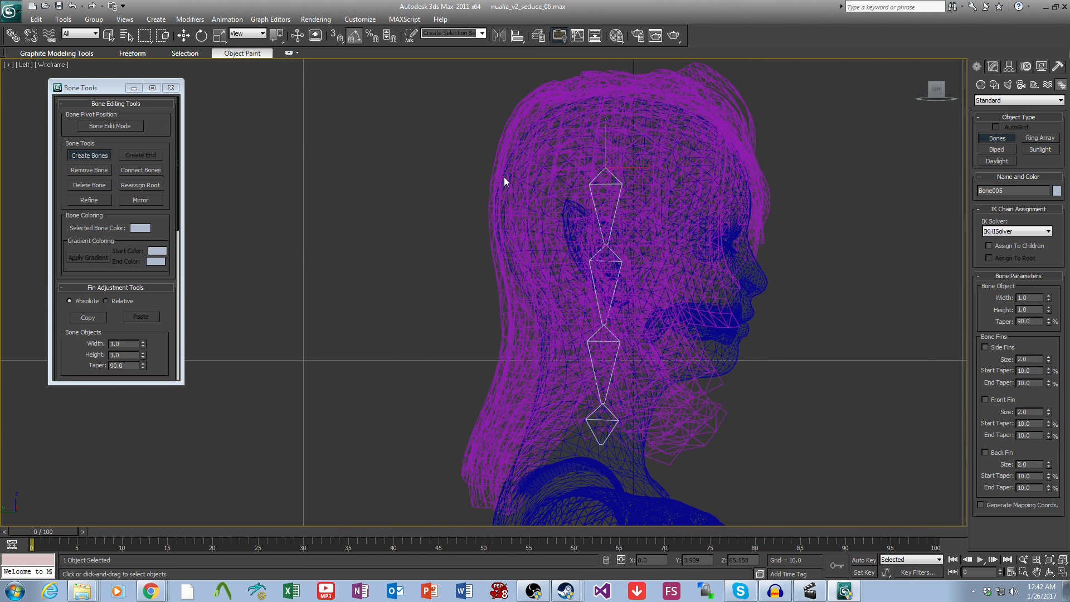
pyautogui.click(504, 178)
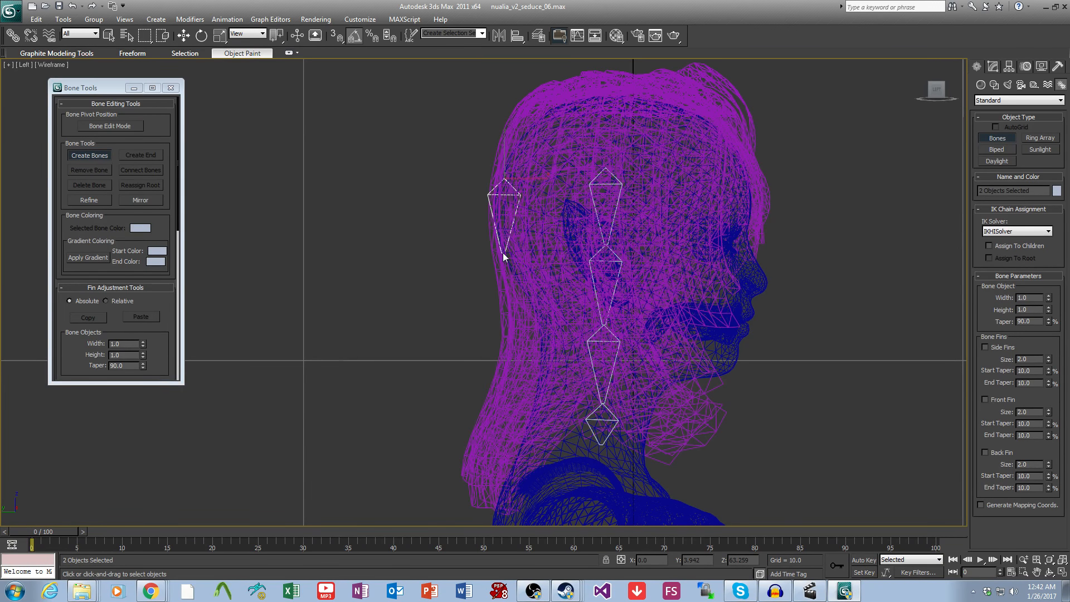
pyautogui.click(504, 252)
pyautogui.rightClick(504, 318)
pyautogui.hotkey('ctrl', 'z')
pyautogui.hotkey('ctrl', 'z')
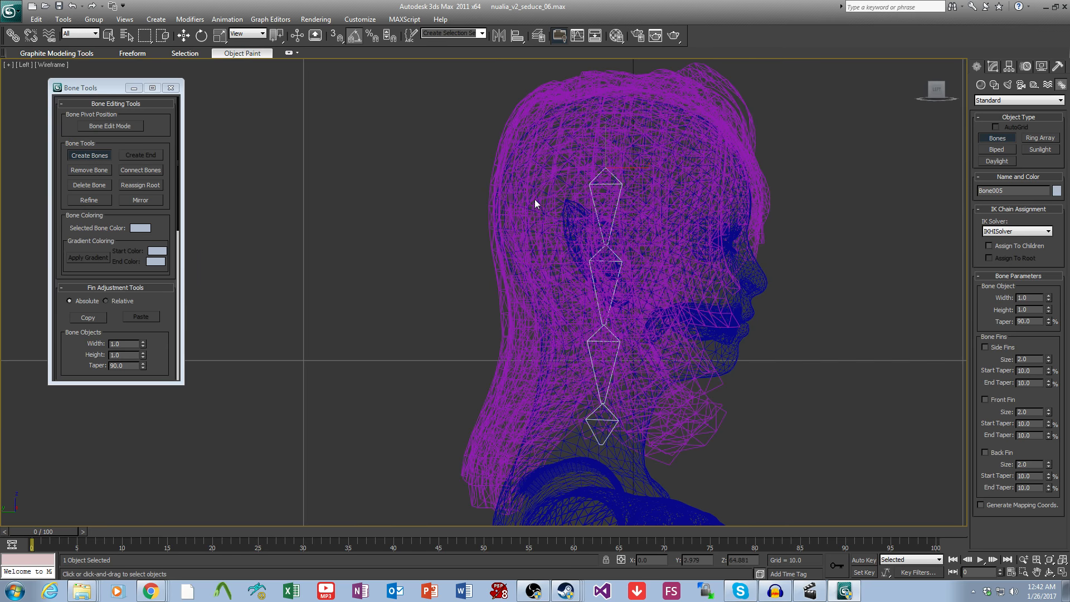
# Step: Draw a bone chain down the back of the hair in the Left view, from the back of the head to the tips
pyautogui.click(510, 176)
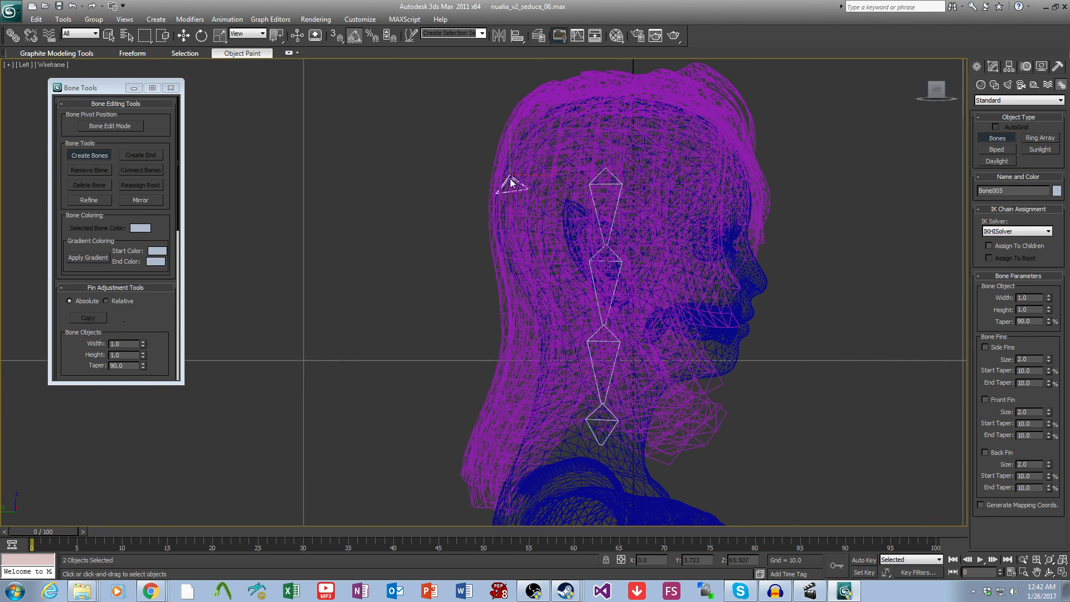
pyautogui.click(509, 241)
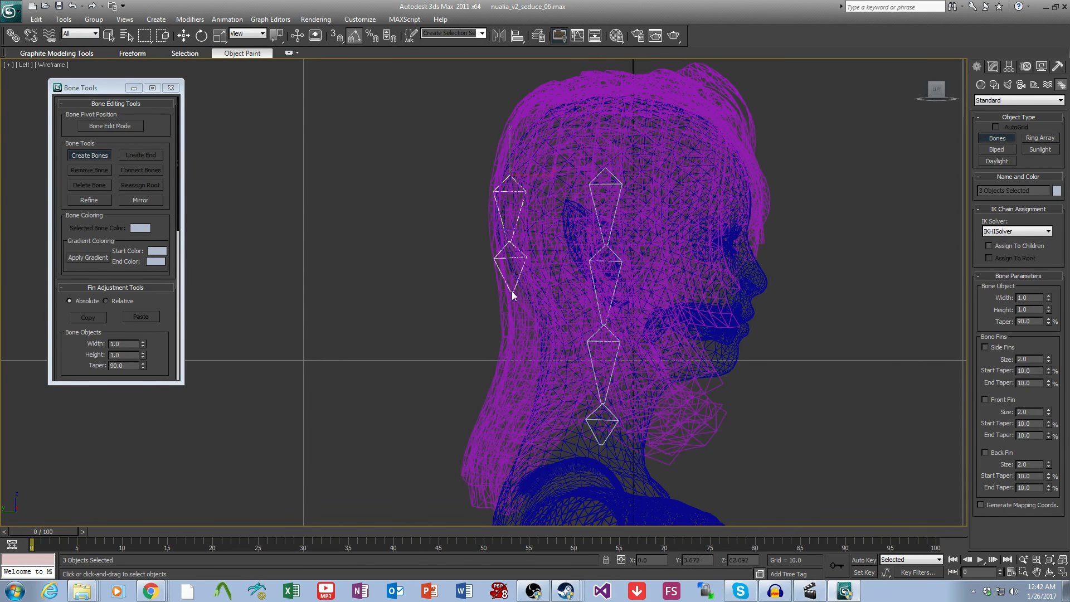
pyautogui.click(516, 323)
pyautogui.click(477, 473)
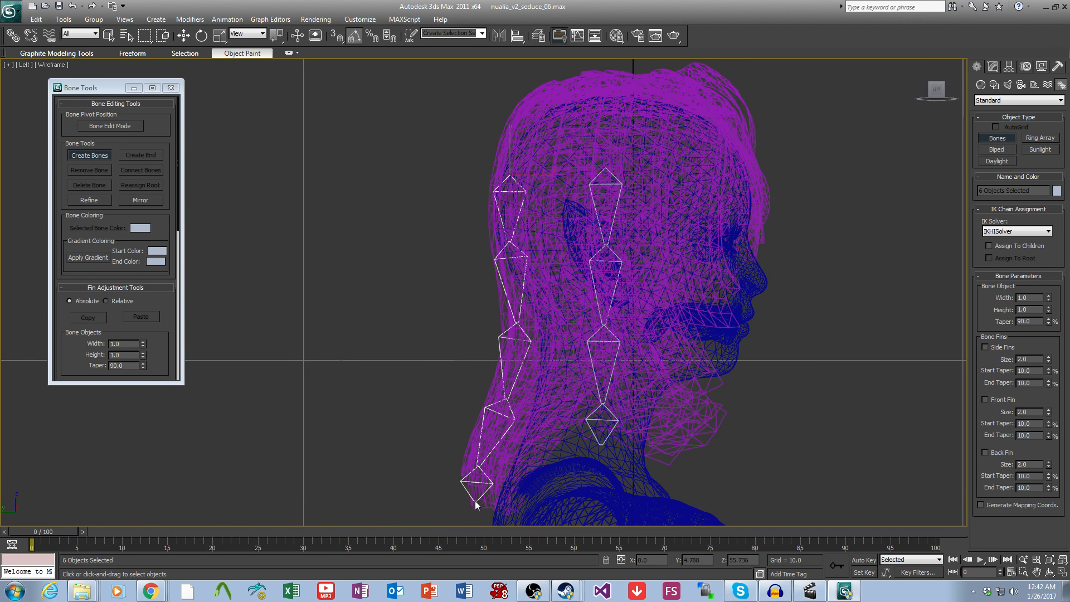
pyautogui.rightClick(475, 503)
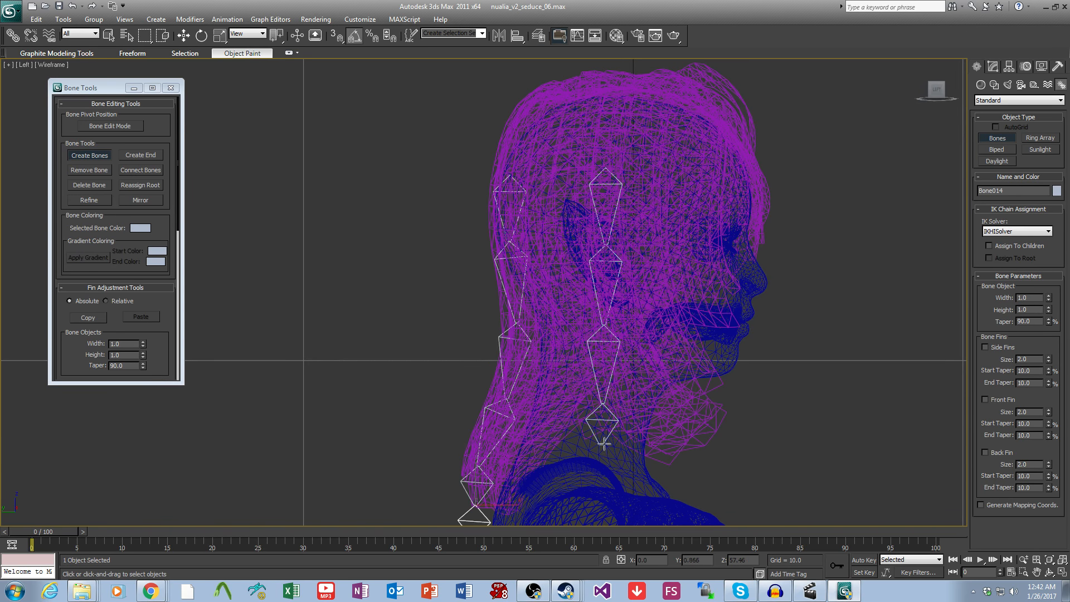
pyautogui.click(96, 156)
# Step: Select the top bone of the back hair chain and restore the four-viewport layout
pyautogui.scroll(10, 678, 227)
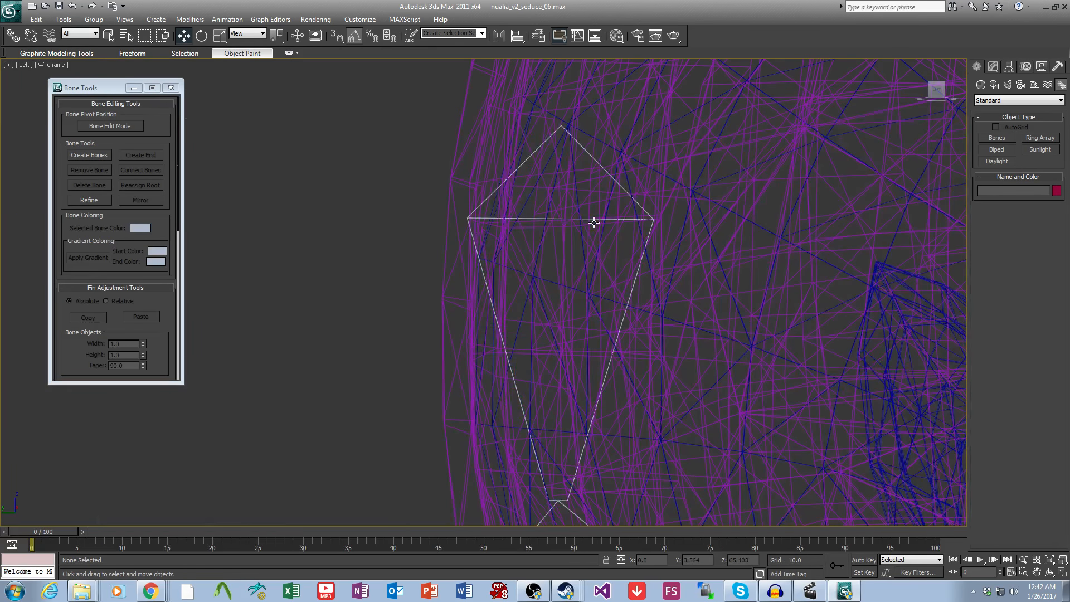
pyautogui.click(588, 155)
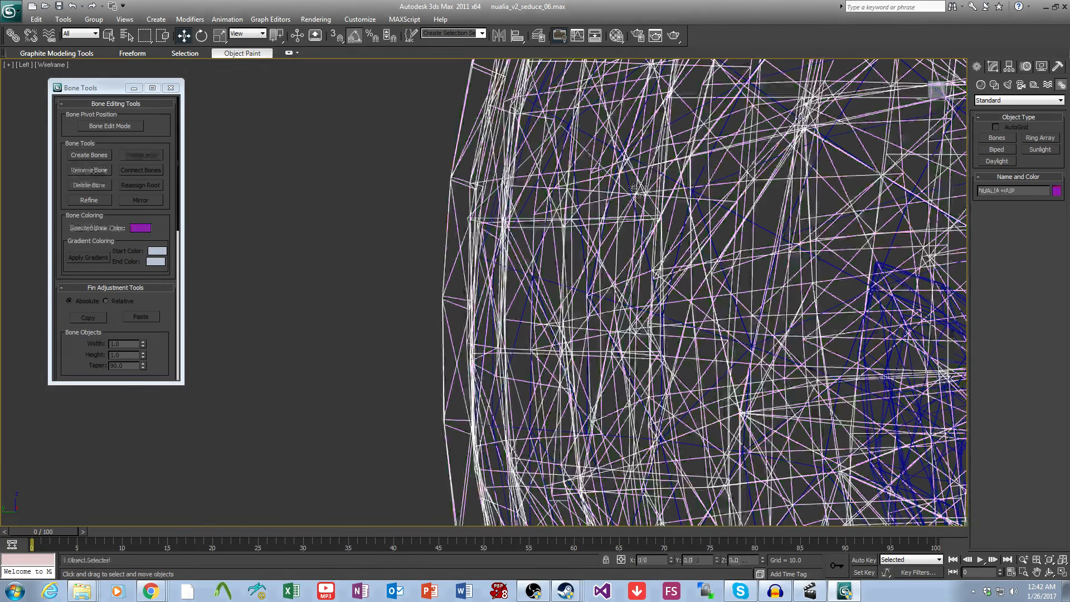
pyautogui.click(585, 151)
pyautogui.hotkey('alt', 'w')
pyautogui.rightClick(741, 367)
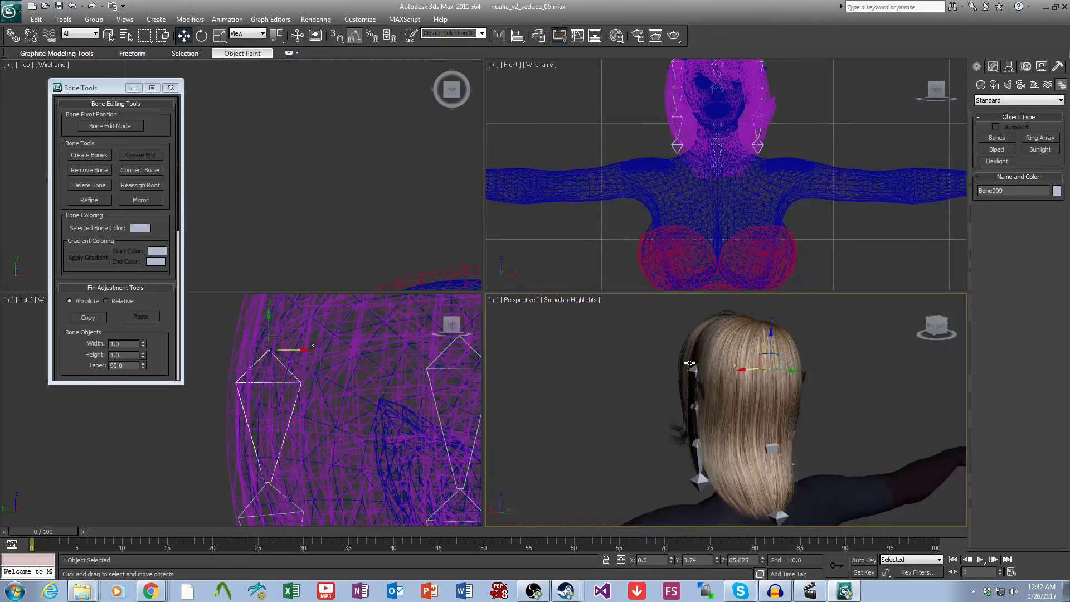
# Step: Move the back hair chain along Y to about 3.524 so it sits within the hair
pyautogui.scroll(4, 726, 375)
pyautogui.keyDown('alt'); pyautogui.moveTo(726, 375); pyautogui.dragTo(747, 402, button='middle'); pyautogui.keyUp('alt')
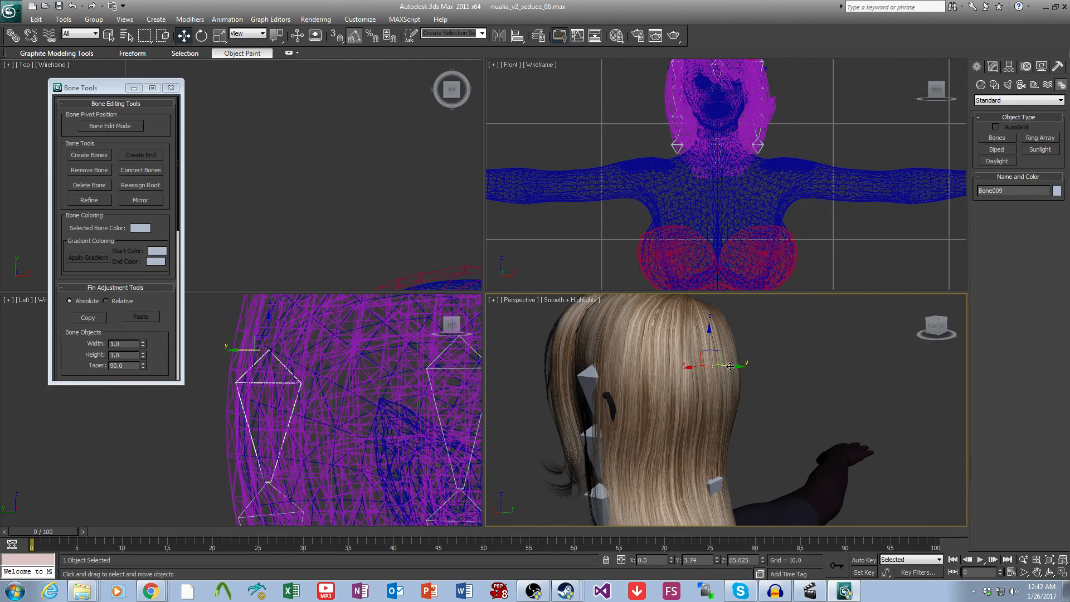
pyautogui.moveTo(729, 366); pyautogui.dragTo(734, 366)
pyautogui.keyDown('alt'); pyautogui.moveTo(734, 366); pyautogui.dragTo(757, 393, button='middle'); pyautogui.keyUp('alt')
pyautogui.scroll(2, 748, 433)
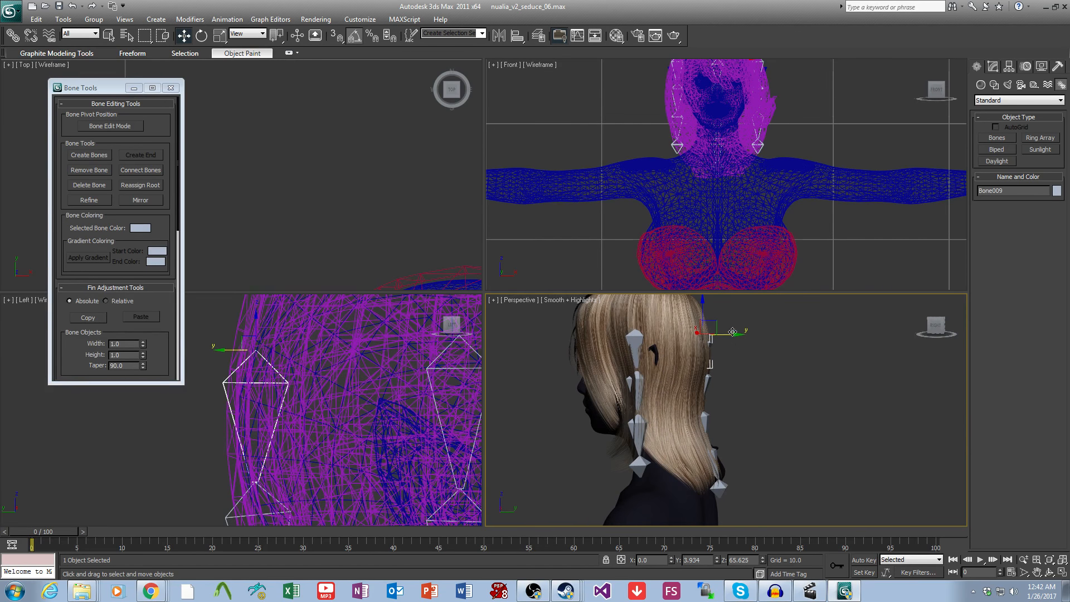
pyautogui.moveTo(737, 341); pyautogui.dragTo(742, 340)
pyautogui.keyDown('alt'); pyautogui.moveTo(742, 340); pyautogui.dragTo(722, 416, button='middle'); pyautogui.keyUp('alt')
pyautogui.scroll(3, 736, 438)
pyautogui.scroll(-2, 725, 432)
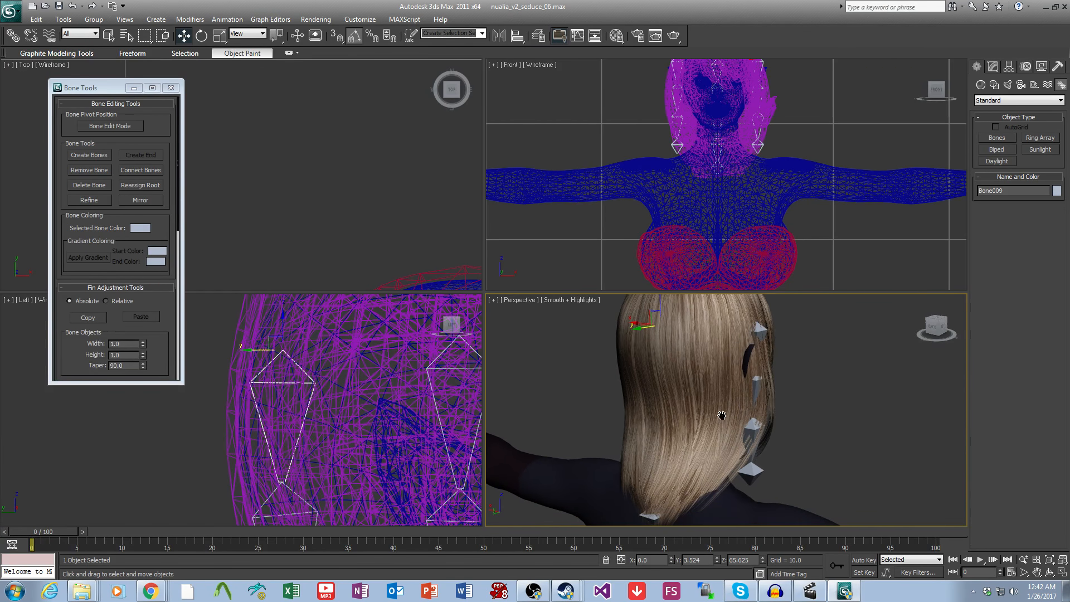
# Step: Select the top bone of the side chain at X -3.477 and run the BoneEnumerator.ms script
pyautogui.click(766, 329)
pyautogui.keyDown('alt'); pyautogui.moveTo(765, 330); pyautogui.dragTo(783, 393, button='middle'); pyautogui.keyUp('alt')
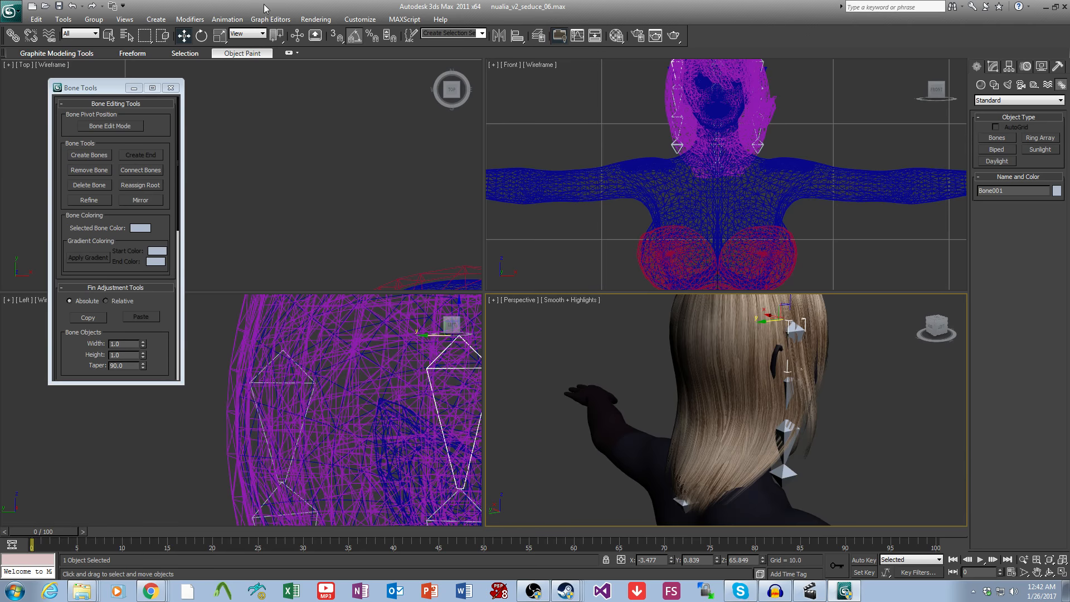
pyautogui.click(404, 19)
pyautogui.click(418, 42)
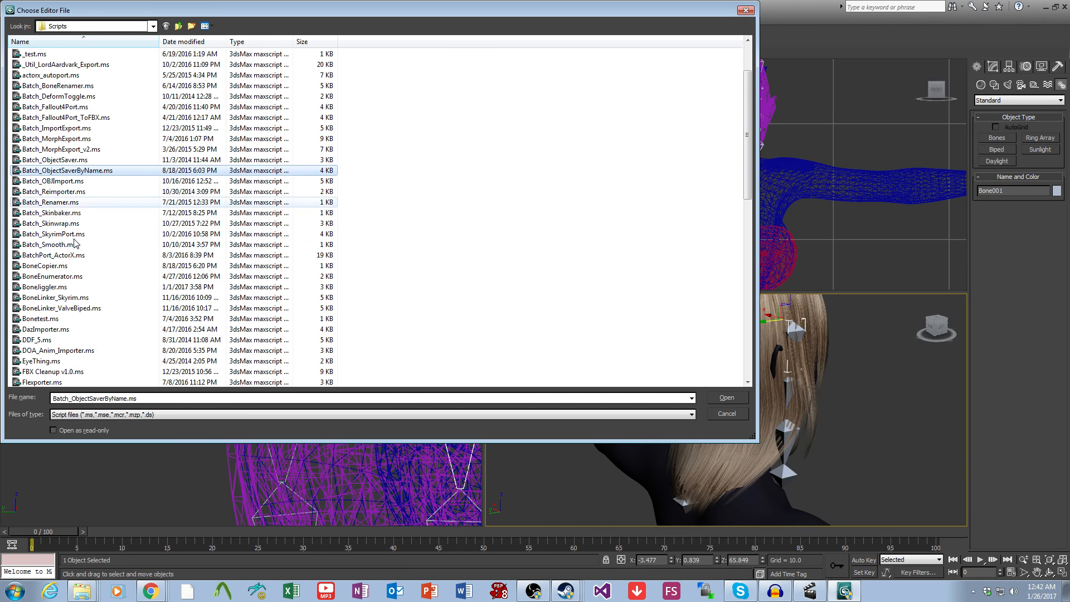
pyautogui.scroll(-1, 75, 244)
pyautogui.doubleClick(50, 244)
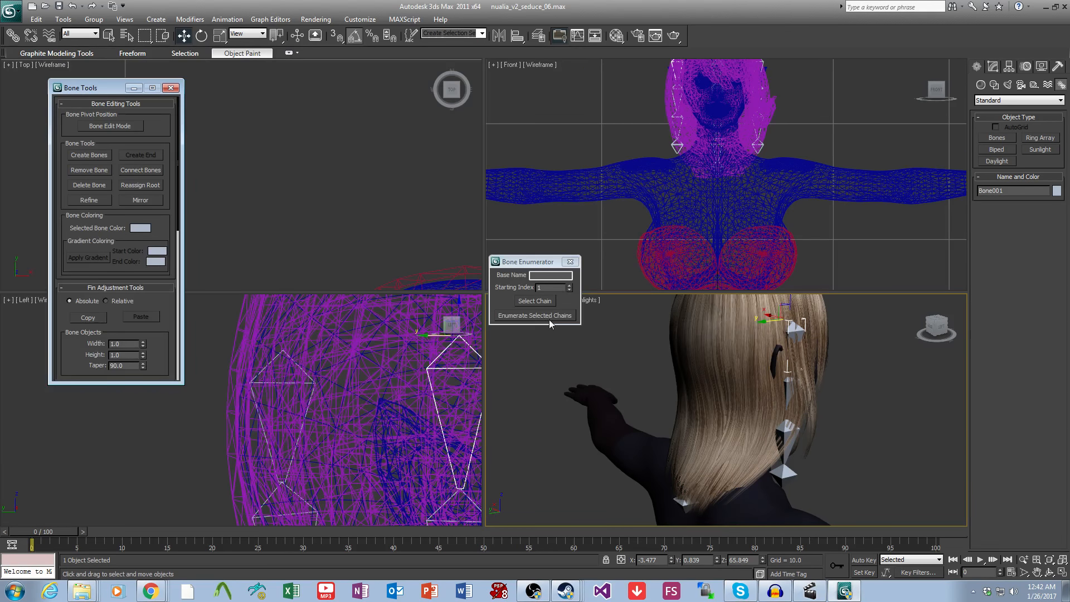
# Step: Select the entire side chain with Bone Enumerator, clone it, and move the copy behind the head to X about -1.735
pyautogui.click(533, 300)
pyautogui.moveTo(797, 407)
pyautogui.keyDown('alt'); pyautogui.mouseDown(button='middle')
pyautogui.moveTo(834, 416)
pyautogui.moveTo(887, 466)
pyautogui.mouseUp(button='middle'); pyautogui.keyUp('alt')
pyautogui.hotkey('ctrl', 'v')
pyautogui.click(512, 337)
pyautogui.scroll(4, 853, 450)
pyautogui.moveTo(723, 438)
pyautogui.mouseDown()
pyautogui.moveTo(686, 462)
pyautogui.moveTo(673, 451)
pyautogui.mouseUp()
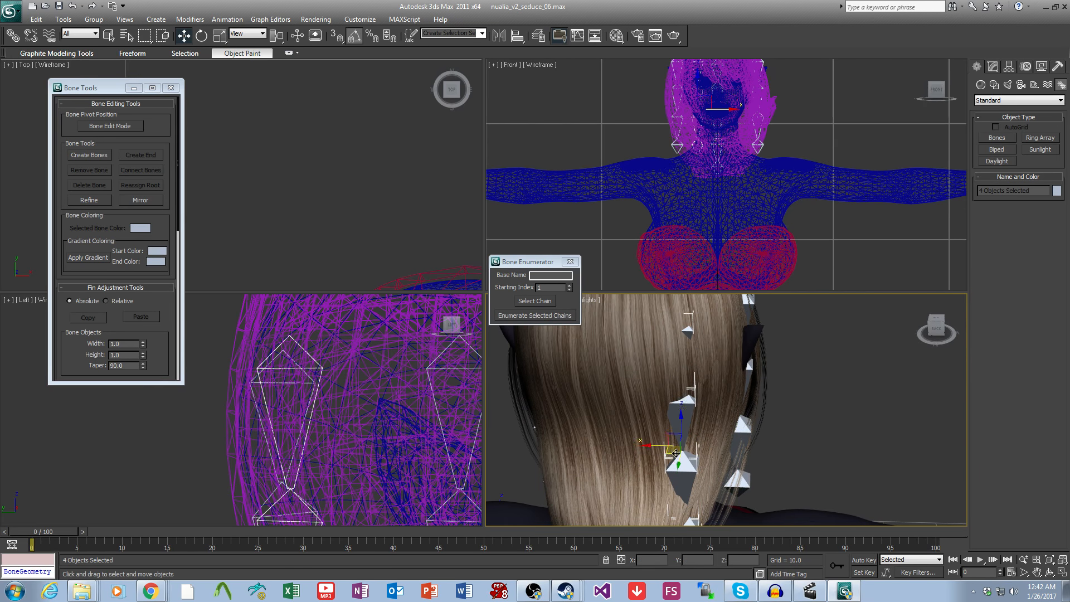
# Step: Rotate the top bone of the copied chain outward to follow the back of the hair
pyautogui.moveTo(674, 450)
pyautogui.keyDown('alt'); pyautogui.mouseDown(button='middle')
pyautogui.moveTo(768, 448)
pyautogui.moveTo(742, 456)
pyautogui.moveTo(828, 423)
pyautogui.moveTo(828, 402)
pyautogui.moveTo(809, 405)
pyautogui.mouseUp(button='middle'); pyautogui.keyUp('alt')
pyautogui.scroll(4, 828, 402)
pyautogui.click(775, 369)
pyautogui.scroll(-3, 775, 369)
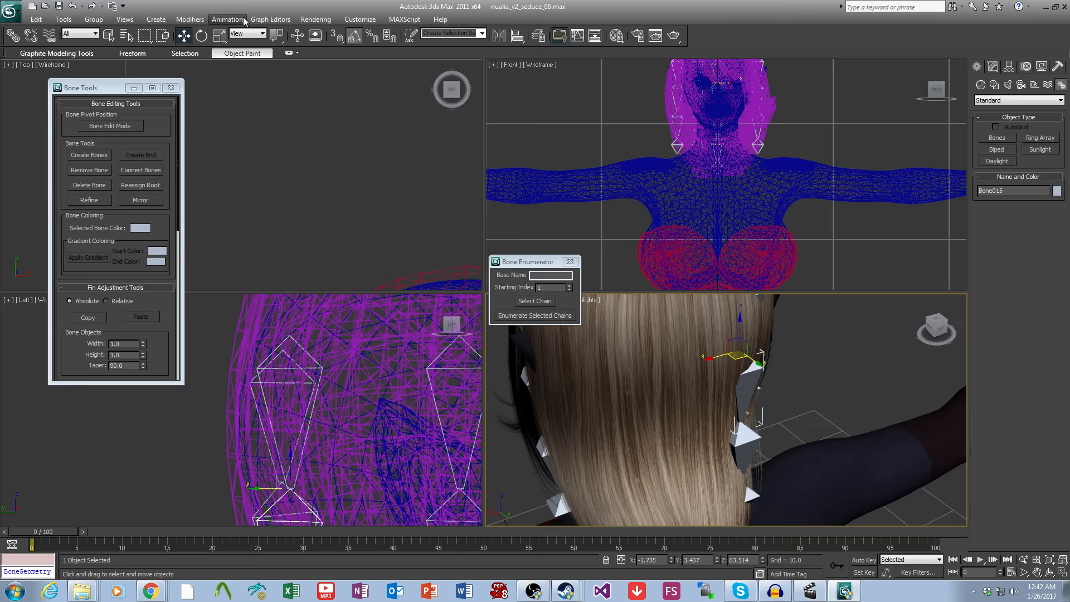
pyautogui.click(202, 37)
pyautogui.moveTo(769, 372); pyautogui.dragTo(741, 412, button='middle')
pyautogui.click(732, 337)
pyautogui.moveTo(730, 328); pyautogui.dragTo(728, 313)
pyautogui.keyDown('alt'); pyautogui.moveTo(729, 314); pyautogui.dragTo(731, 298, button='middle'); pyautogui.keyUp('alt')
# Step: Rotate the copied chain's second bone about -27.5° and its third bone about 25° around X to follow the hair
pyautogui.click(730, 405)
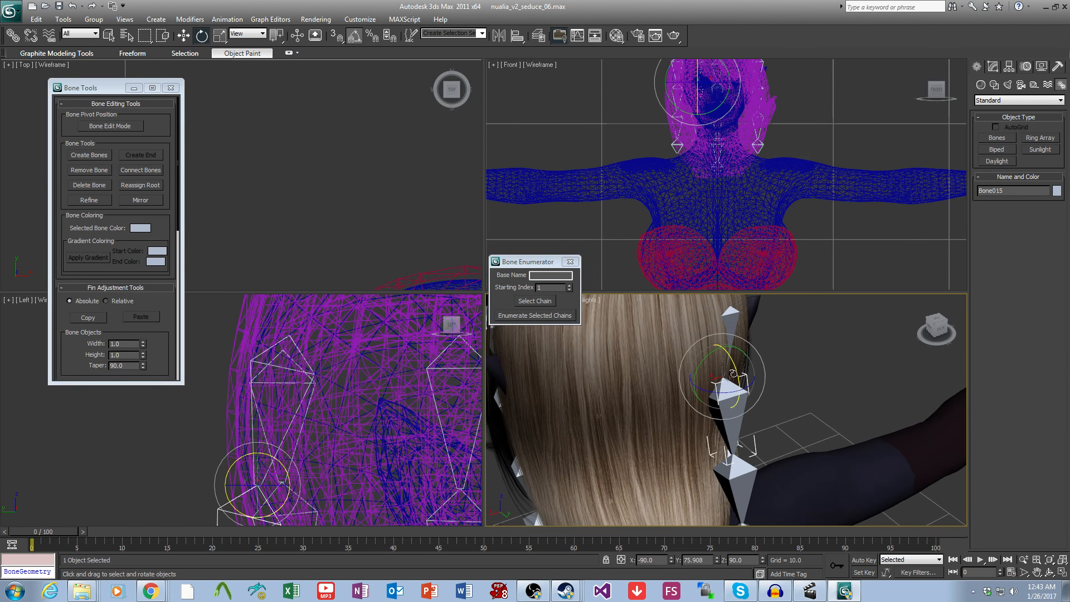
pyautogui.moveTo(734, 372); pyautogui.dragTo(736, 405)
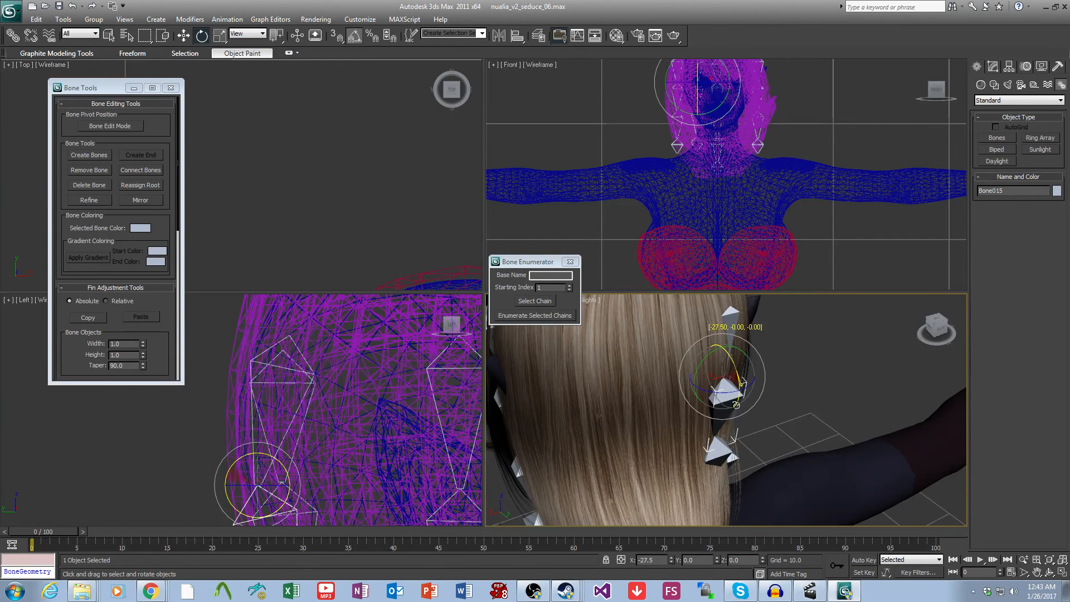
pyautogui.moveTo(737, 404); pyautogui.dragTo(697, 354, button='middle')
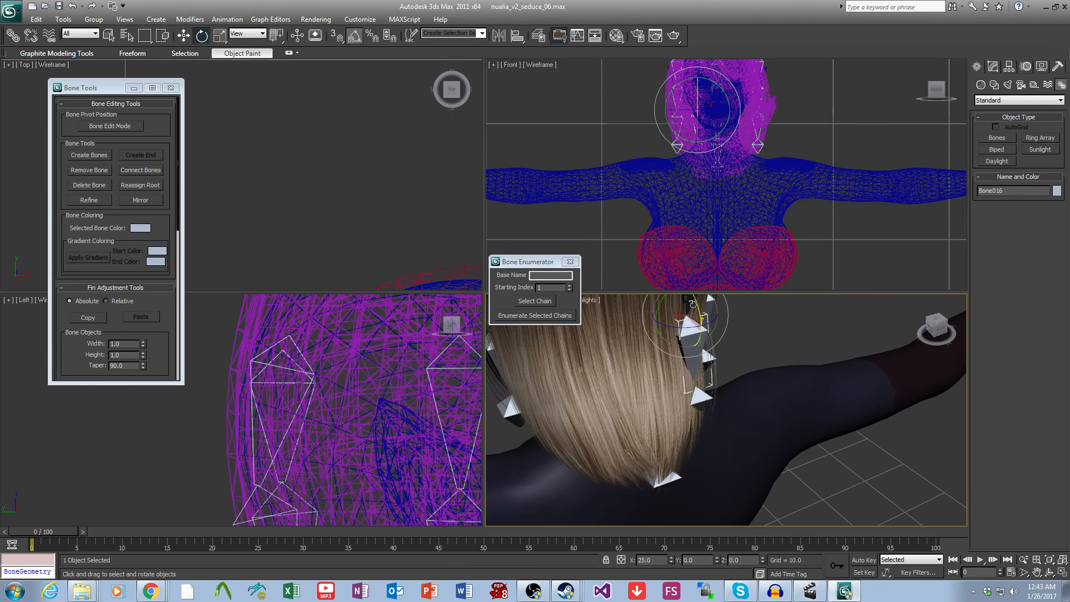
pyautogui.moveTo(692, 304); pyautogui.dragTo(691, 304)
# Step: Clone the whole adjusted back-side chain and place the copy's top bone at X 1.735 on the opposite side
pyautogui.keyDown('alt'); pyautogui.moveTo(691, 313); pyautogui.dragTo(741, 403, button='middle'); pyautogui.keyUp('alt')
pyautogui.click(719, 336)
pyautogui.click(551, 304)
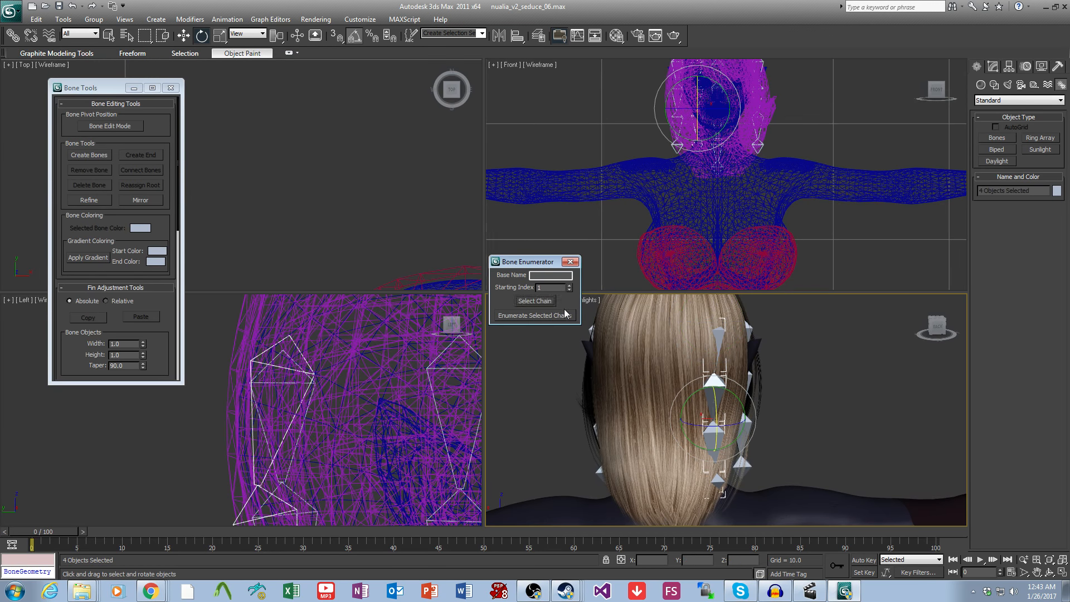
pyautogui.hotkey('ctrl', 'v')
pyautogui.click(508, 335)
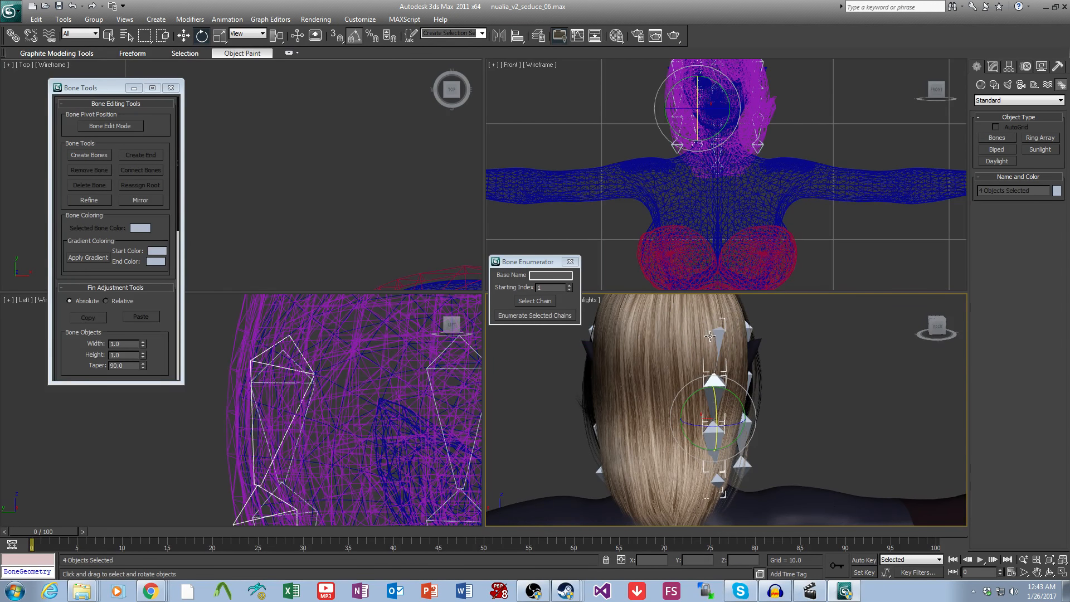
pyautogui.click(715, 336)
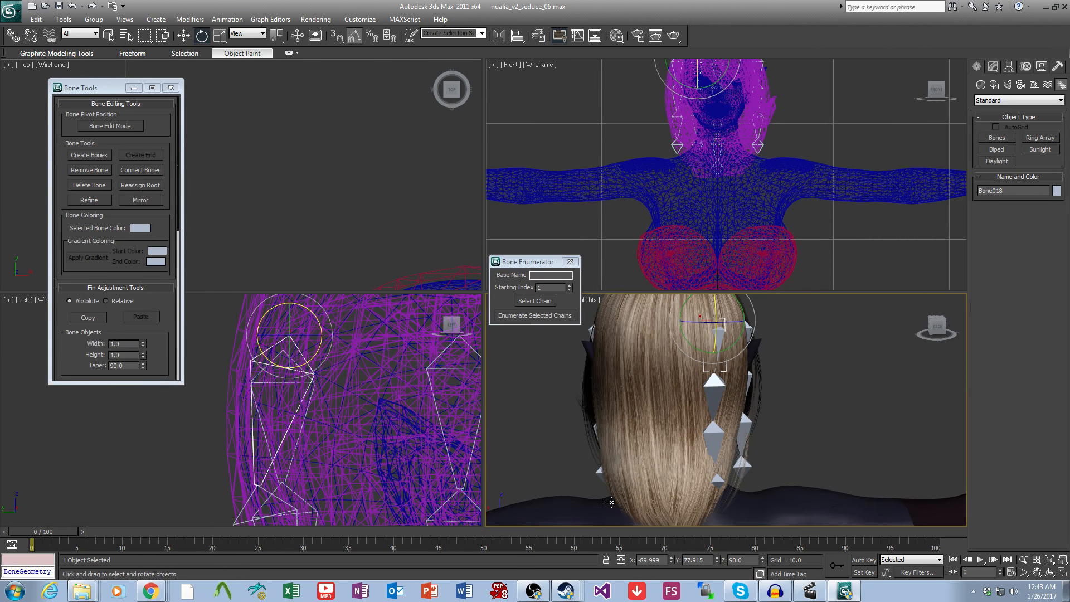
pyautogui.click(184, 36)
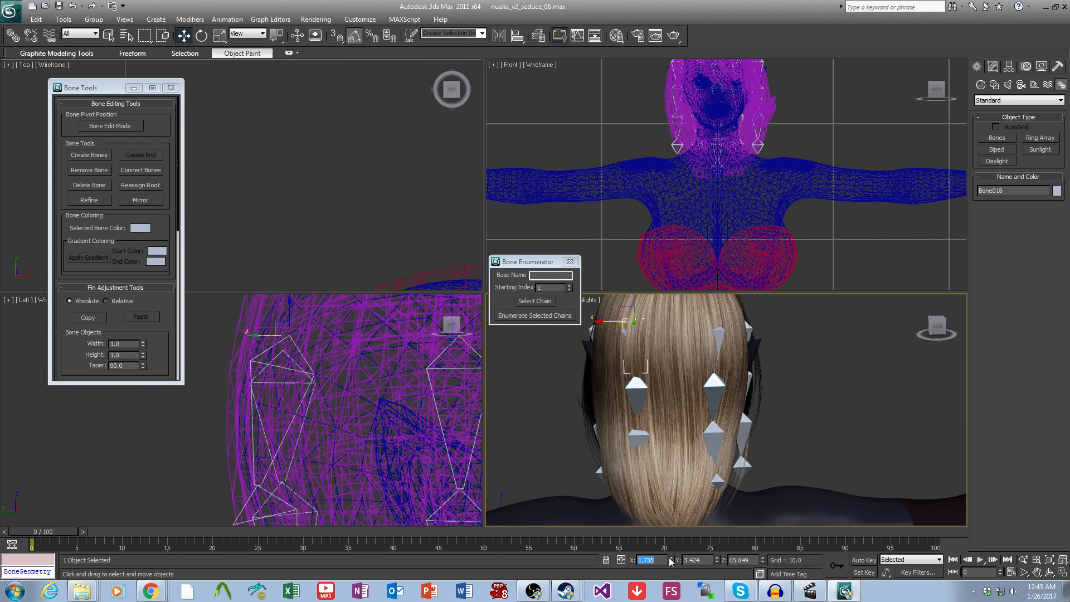
pyautogui.keyDown('alt'); pyautogui.moveTo(794, 414); pyautogui.dragTo(710, 435, button='middle'); pyautogui.keyUp('alt')
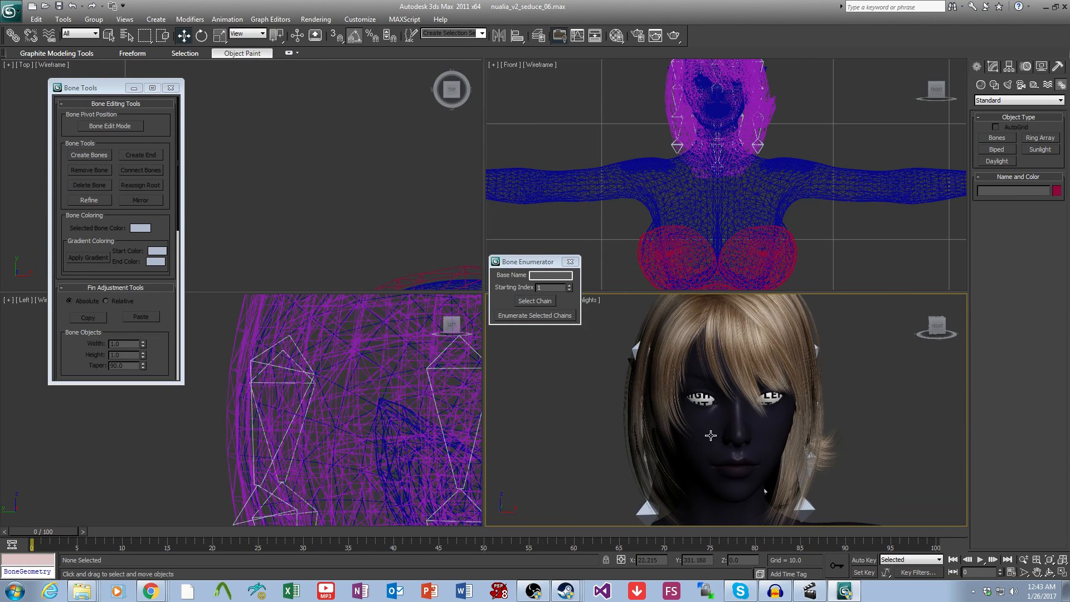
pyautogui.keyDown('alt'); pyautogui.moveTo(711, 368); pyautogui.dragTo(815, 424, button='middle'); pyautogui.keyUp('alt')
pyautogui.scroll(5, 725, 432)
pyautogui.scroll(-4, 713, 436)
pyautogui.click(755, 350)
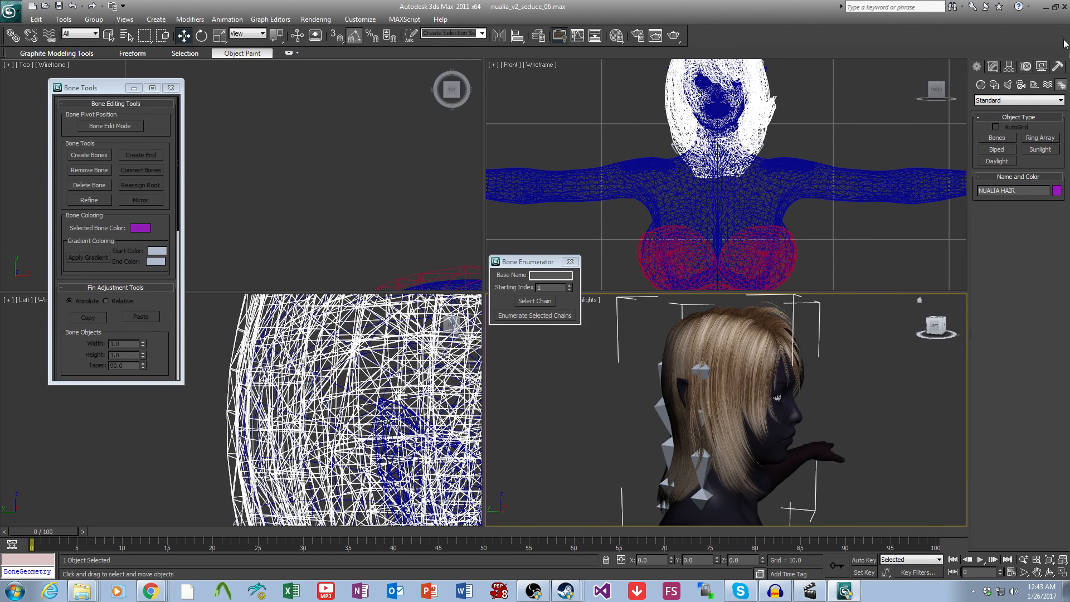
pyautogui.click(992, 67)
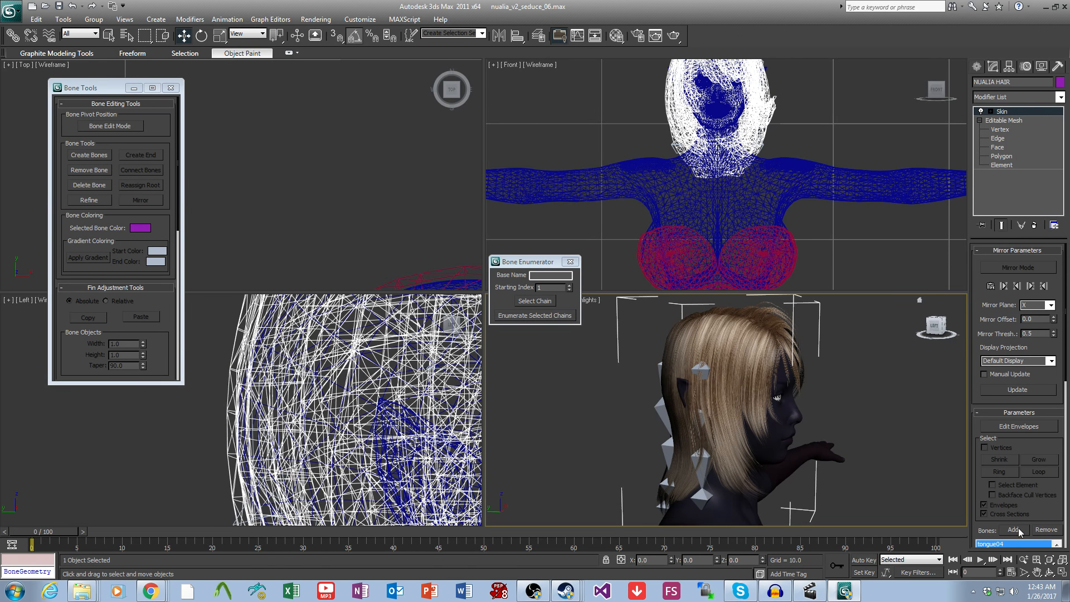
pyautogui.click(892, 384)
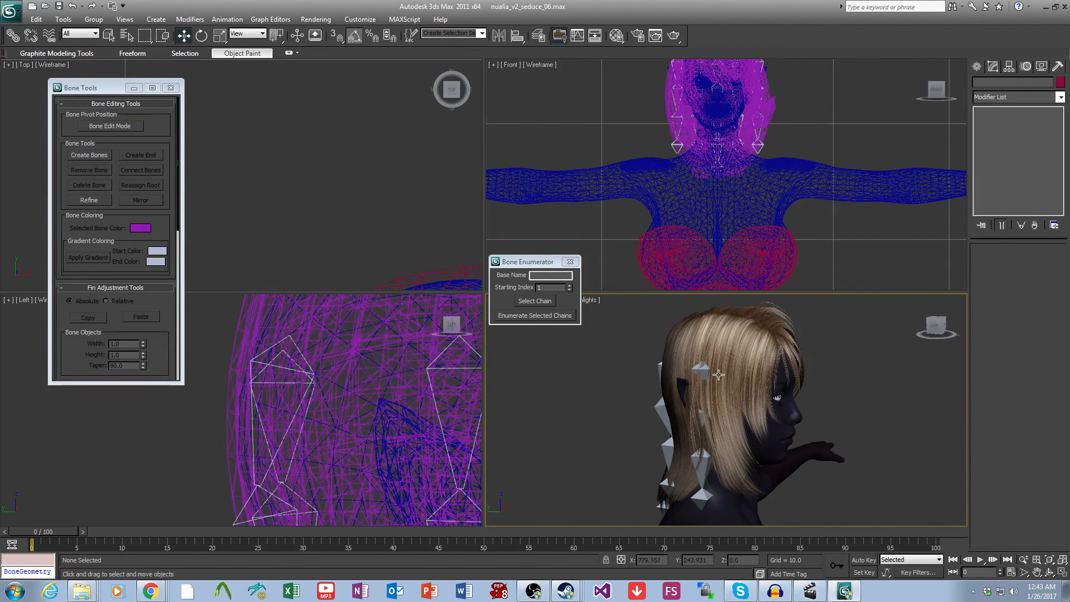
# Step: Select the full bone chain on the character's right side with Bone Enumerator and rename its bones Hair.Right_1 to Hair.Right_4
pyautogui.click(708, 375)
pyautogui.click(709, 376)
pyautogui.moveTo(762, 401); pyautogui.dragTo(779, 369, button='middle')
pyautogui.click(535, 301)
pyautogui.keyDown('alt'); pyautogui.moveTo(847, 426); pyautogui.dragTo(750, 428, button='middle'); pyautogui.keyUp('alt')
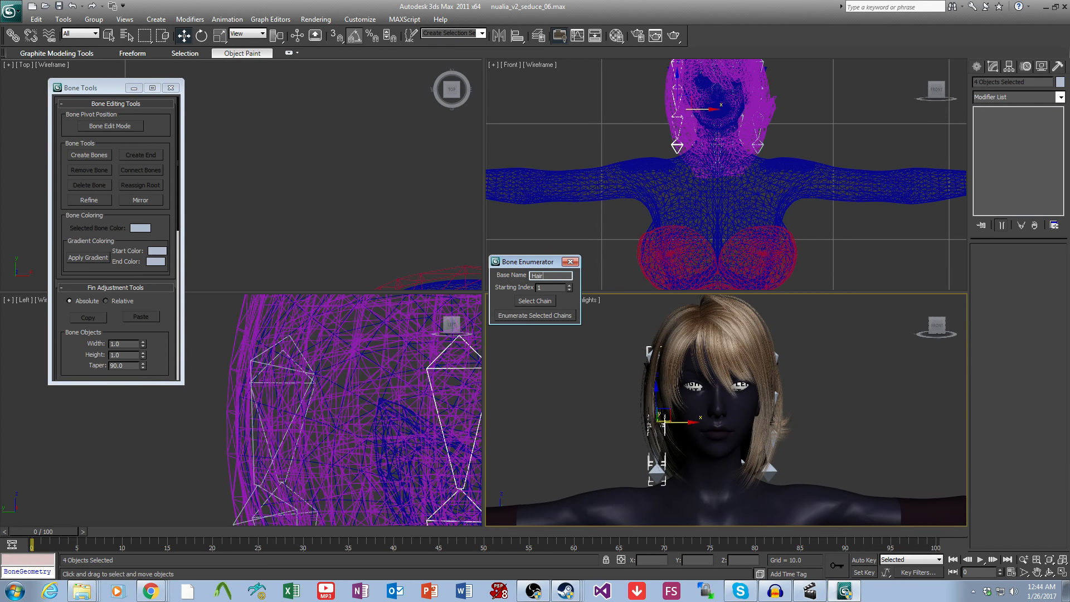
pyautogui.click(534, 313)
pyautogui.click(549, 328)
# Step: Select the full bone chain on the character's left side and enumerate its bones as Hair.Left_1 to Hair.Left_4
pyautogui.moveTo(749, 409)
pyautogui.mouseDown(button='middle')
pyautogui.moveTo(748, 437)
pyautogui.moveTo(730, 422)
pyautogui.moveTo(750, 392)
pyautogui.mouseUp(button='middle')
pyautogui.click(763, 374)
pyautogui.click(535, 302)
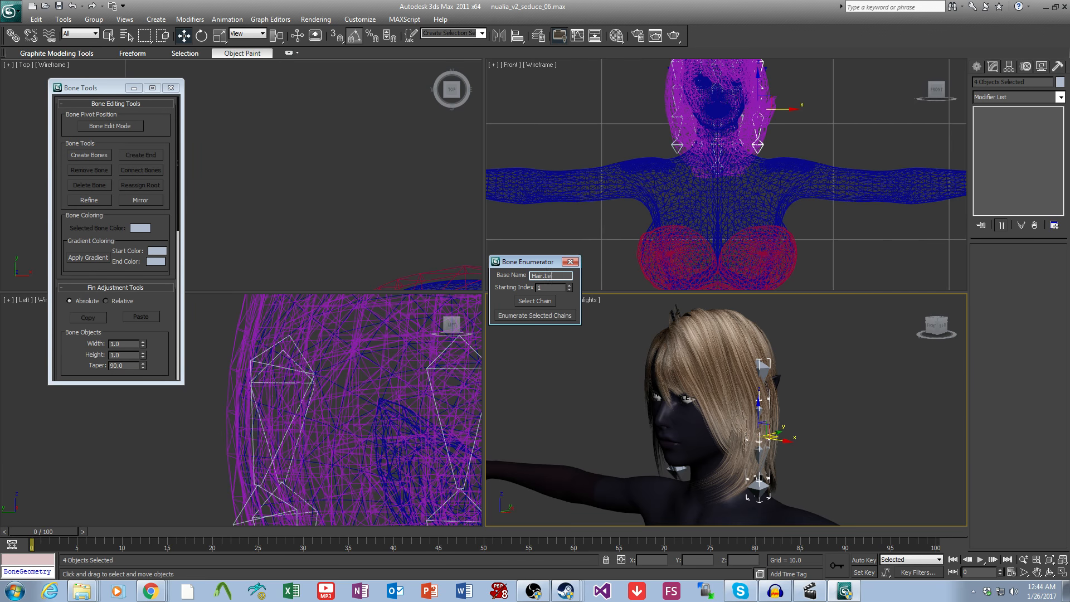
pyautogui.click(554, 317)
pyautogui.click(559, 341)
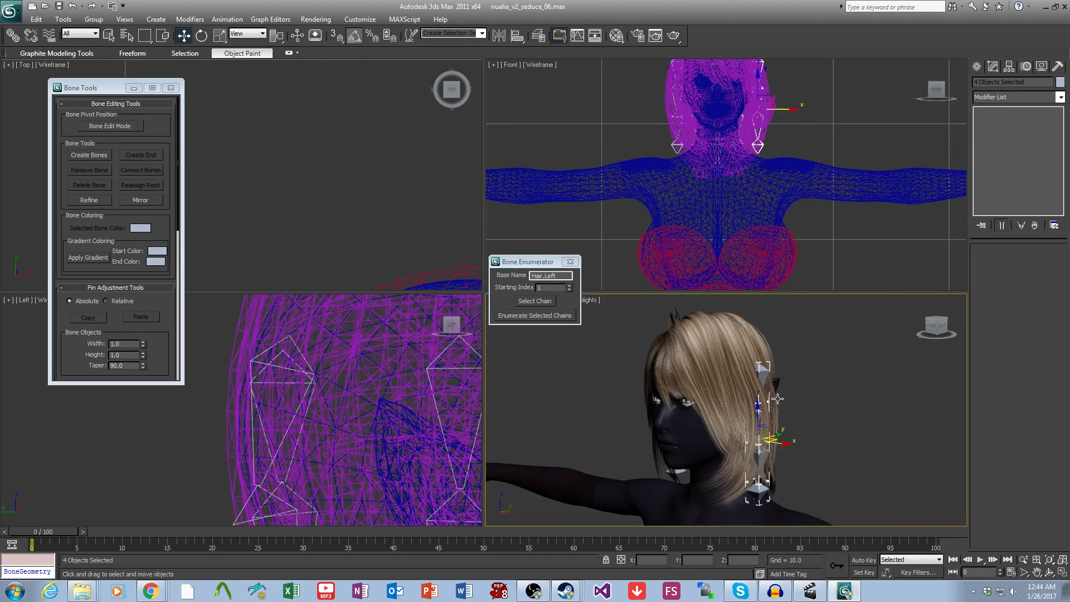
# Step: Select the back chain at X -1.735 and enumerate its bones with the base name Hair.Back_1_, starting at index 1
pyautogui.keyDown('alt'); pyautogui.moveTo(641, 398); pyautogui.dragTo(691, 411, button='middle'); pyautogui.keyUp('alt')
pyautogui.scroll(3, 708, 407)
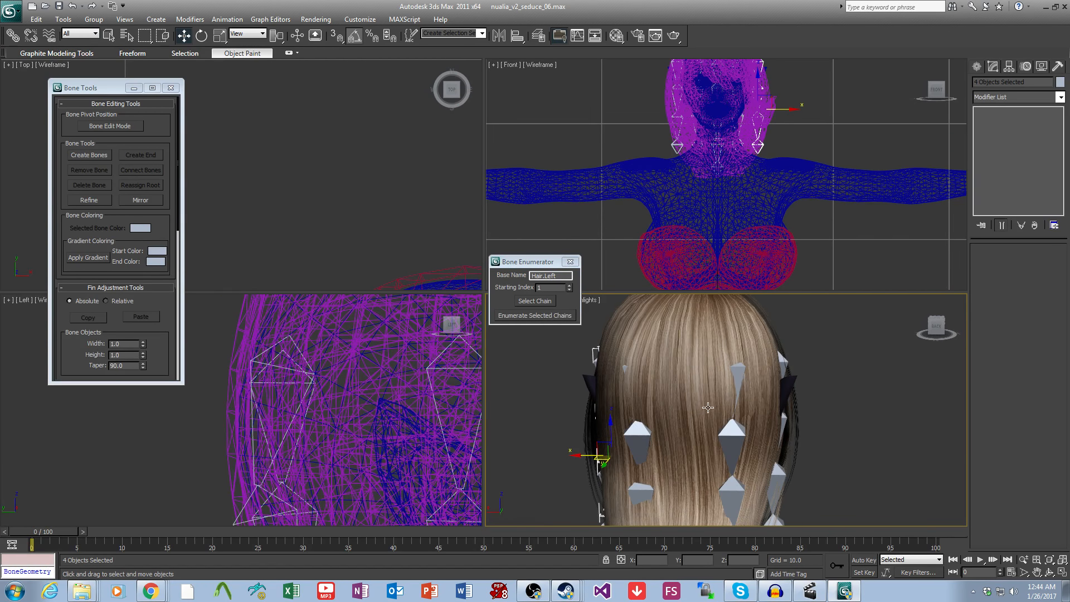
pyautogui.click(738, 377)
pyautogui.click(535, 301)
pyautogui.press('BackSpace')
pyautogui.press('BackSpace')
pyautogui.press('BackSpace')
pyautogui.press('BackSpace')
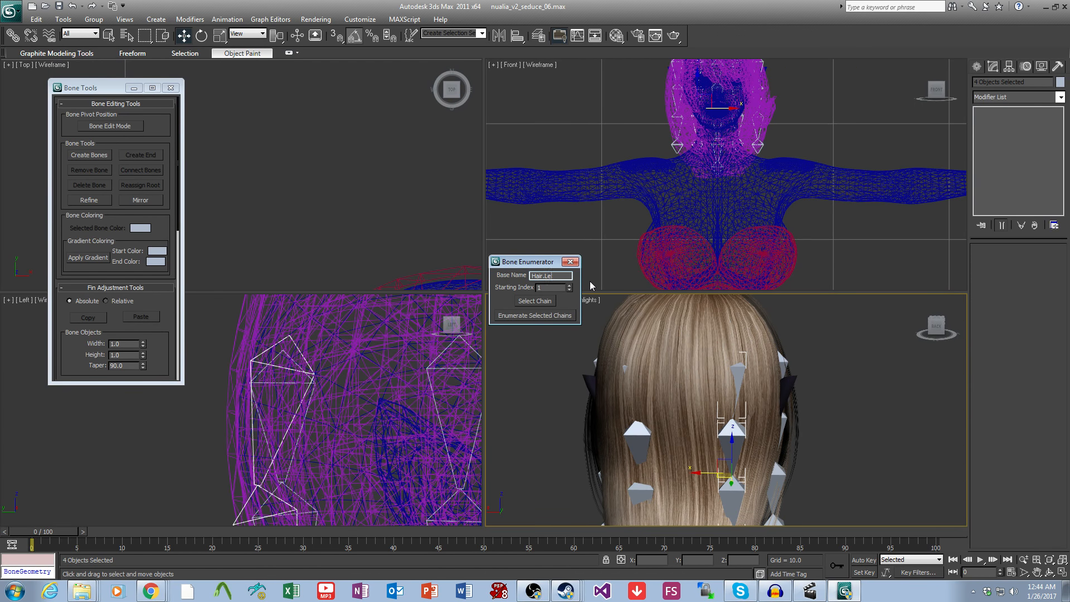
pyautogui.write('Back_1_')
pyautogui.click(554, 316)
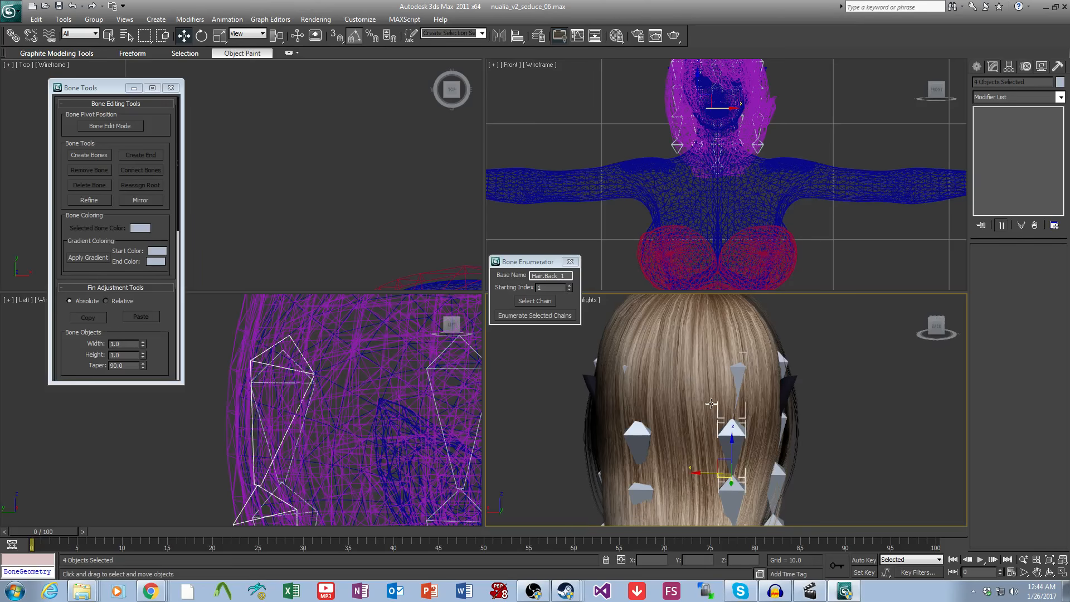
# Step: Move the Hair.Back_1 chain forward into the hair by its top bone, to Y about 2.741
pyautogui.keyDown('alt'); pyautogui.moveTo(711, 403); pyautogui.dragTo(706, 387, button='middle'); pyautogui.keyUp('alt')
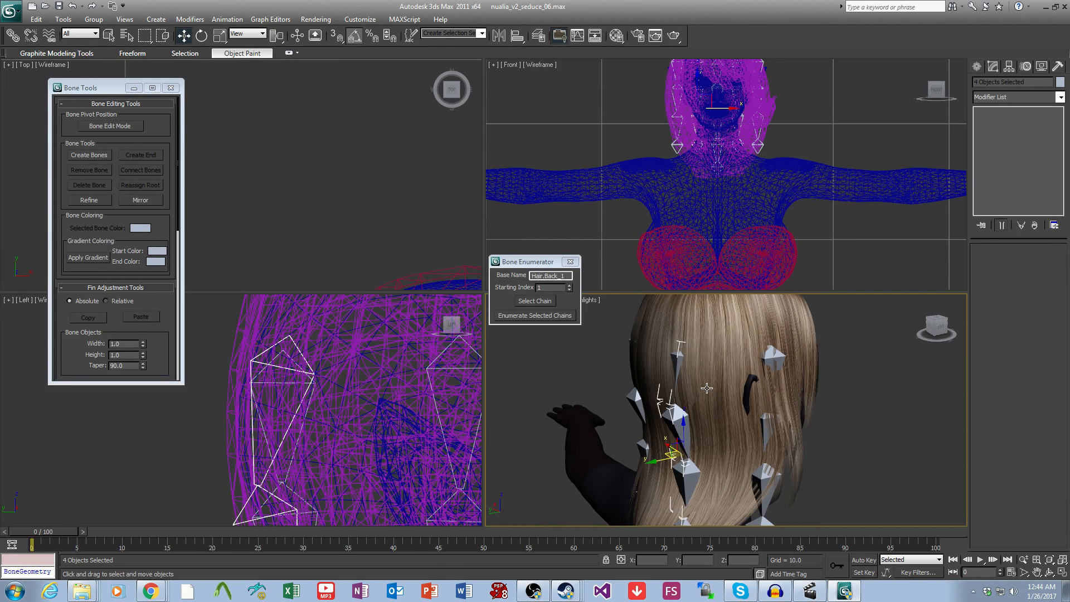
pyautogui.click(681, 361)
pyautogui.moveTo(657, 347); pyautogui.dragTo(673, 346)
pyautogui.keyDown('alt'); pyautogui.moveTo(673, 345); pyautogui.dragTo(733, 356, button='middle'); pyautogui.keyUp('alt')
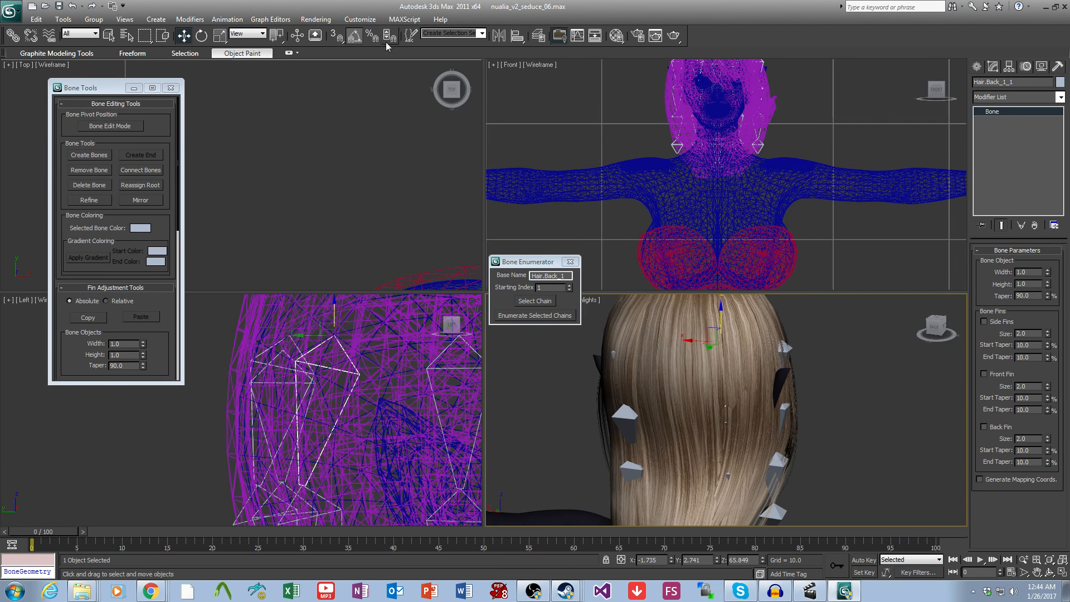
# Step: Select Bone009 to Bone013 by name from the scene and enumerate them with the base name Hair.Back_2_
pyautogui.press('h')
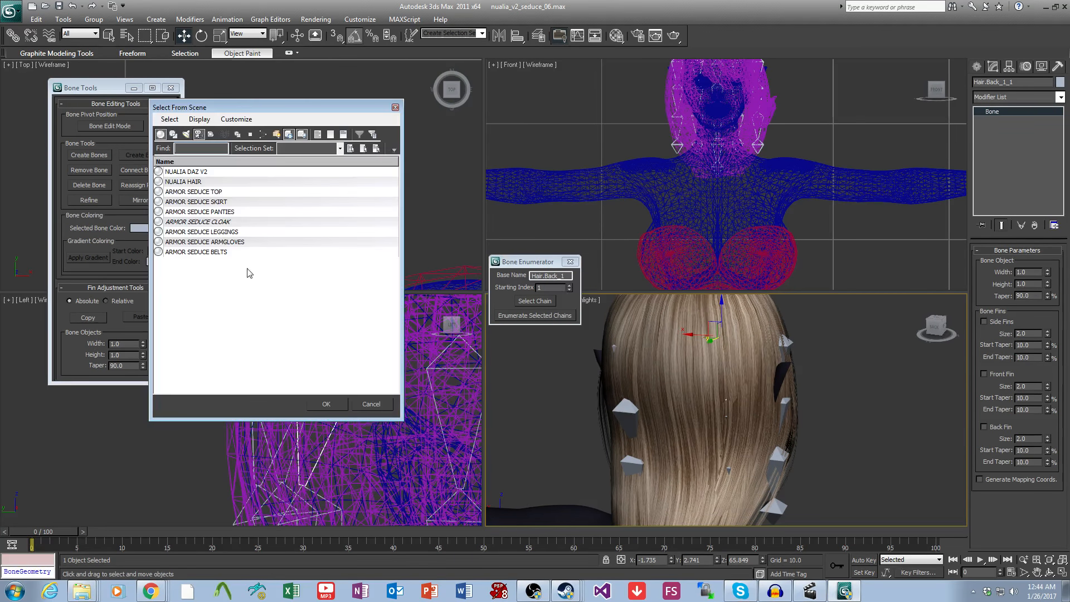
pyautogui.click(263, 134)
pyautogui.scroll(-3, 170, 295)
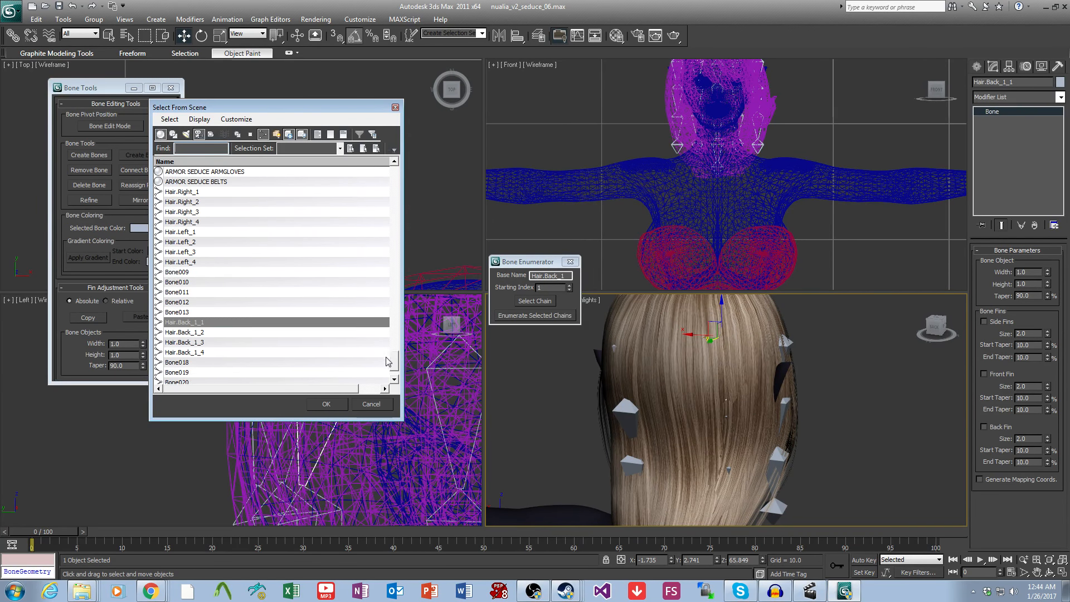
pyautogui.click(183, 283)
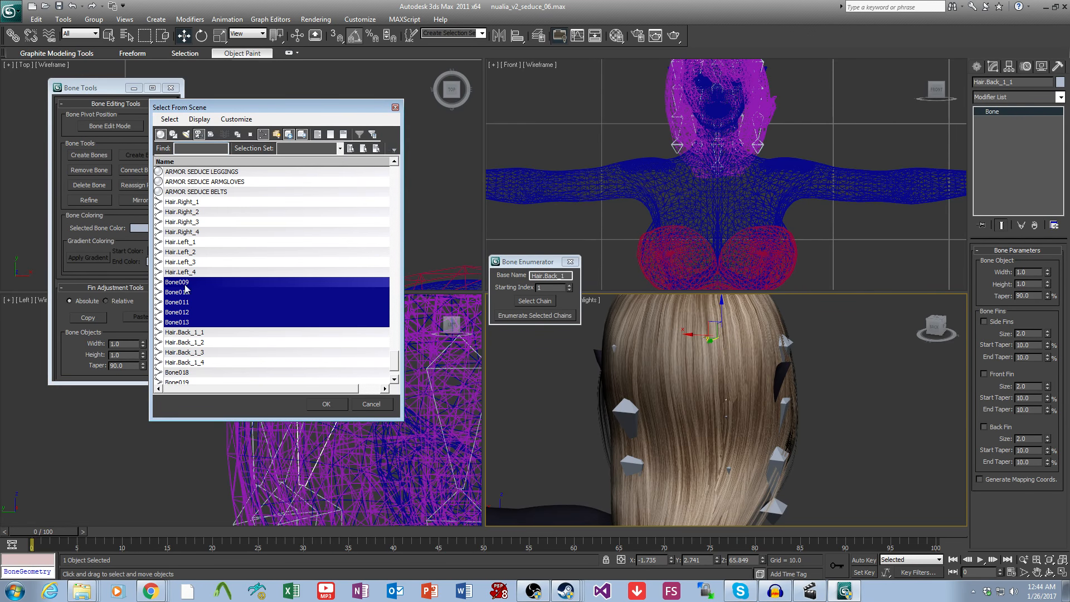
pyautogui.click(326, 403)
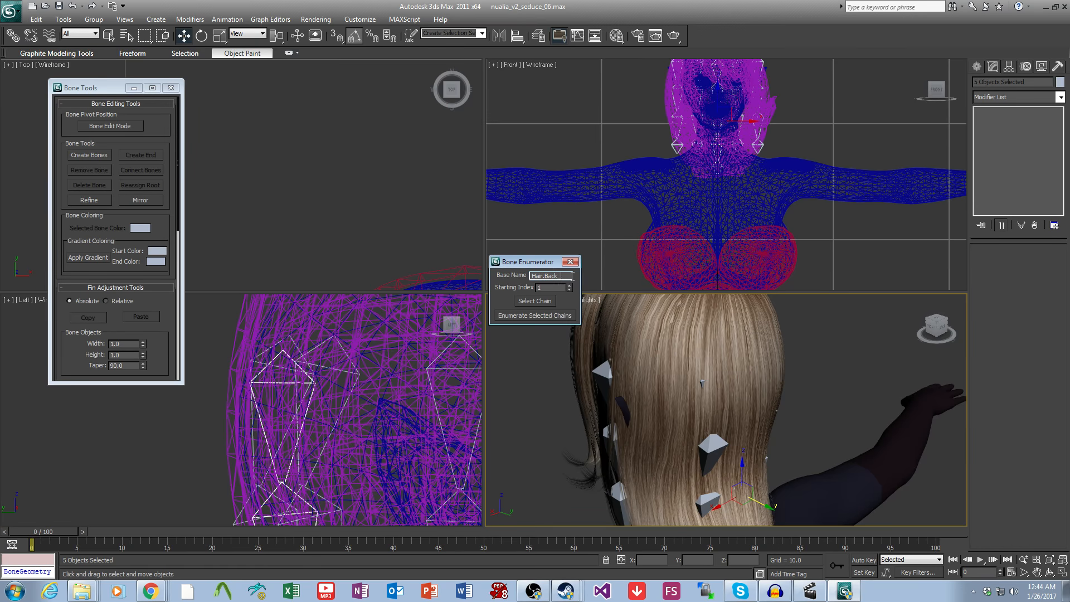
pyautogui.click(559, 316)
# Step: Select the remaining back chain at X 1.735 and enumerate its bones with the base name Hair.Back_3_
pyautogui.keyDown('alt'); pyautogui.moveTo(685, 438); pyautogui.dragTo(716, 421, button='middle'); pyautogui.keyUp('alt')
pyautogui.click(678, 368)
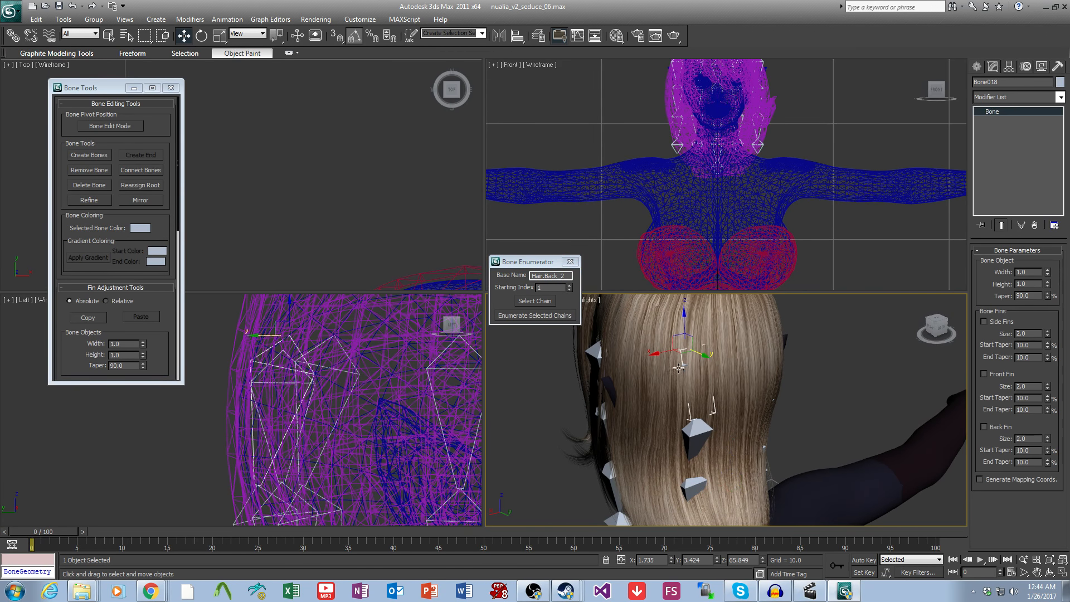
pyautogui.click(535, 301)
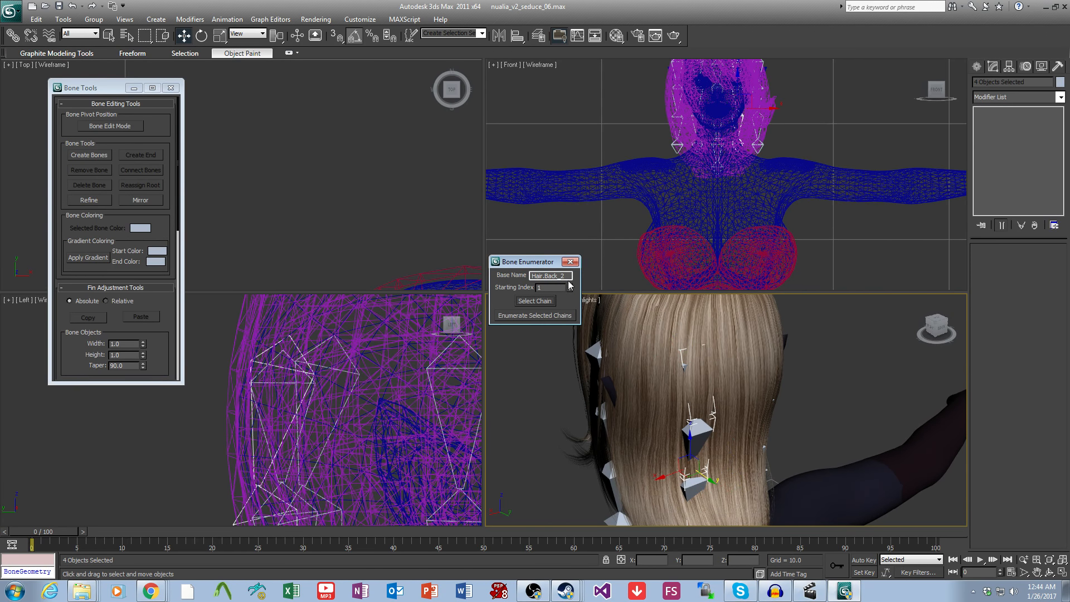
pyautogui.click(556, 316)
pyautogui.click(541, 332)
# Step: Move the Hair.Back_3 chain forward about 0.687 in the side view to line up with the Hair.Back_1 chain
pyautogui.scroll(-2, 289, 393)
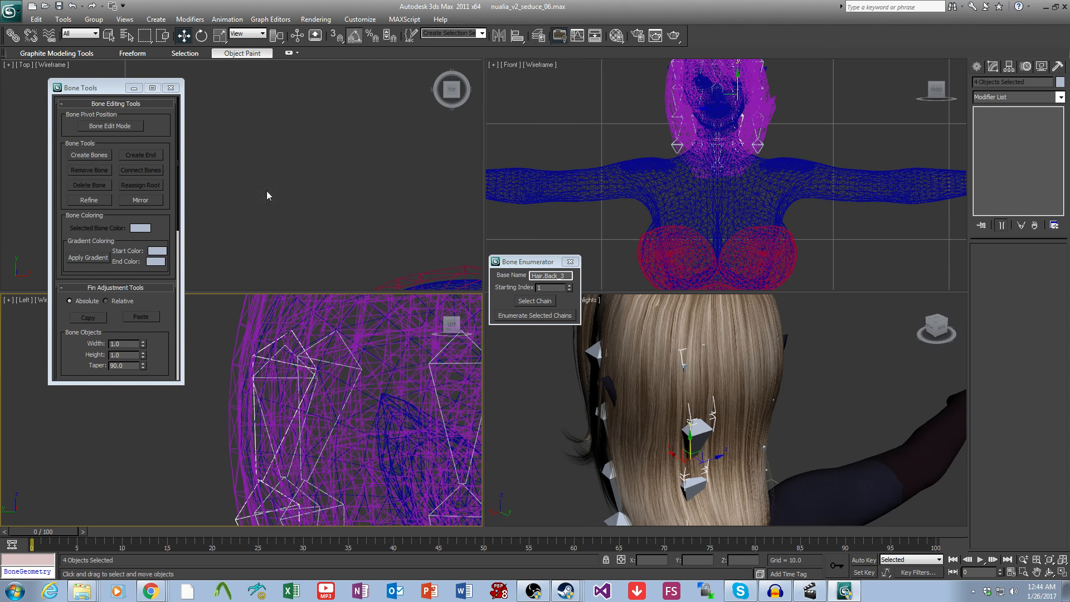
pyautogui.scroll(2, 309, 345)
pyautogui.click(280, 60)
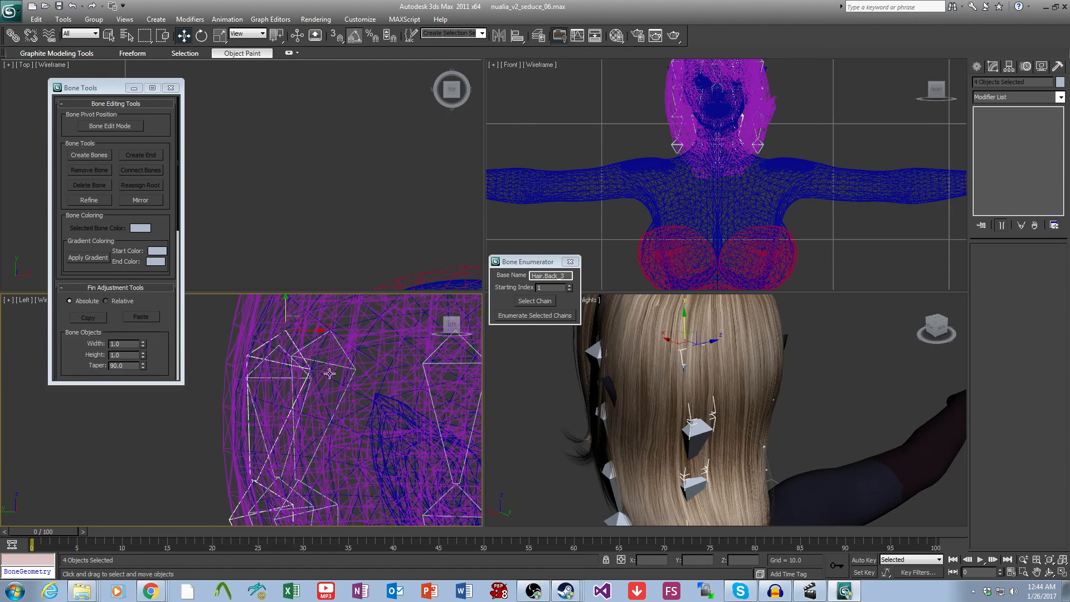
pyautogui.moveTo(317, 331); pyautogui.dragTo(362, 337)
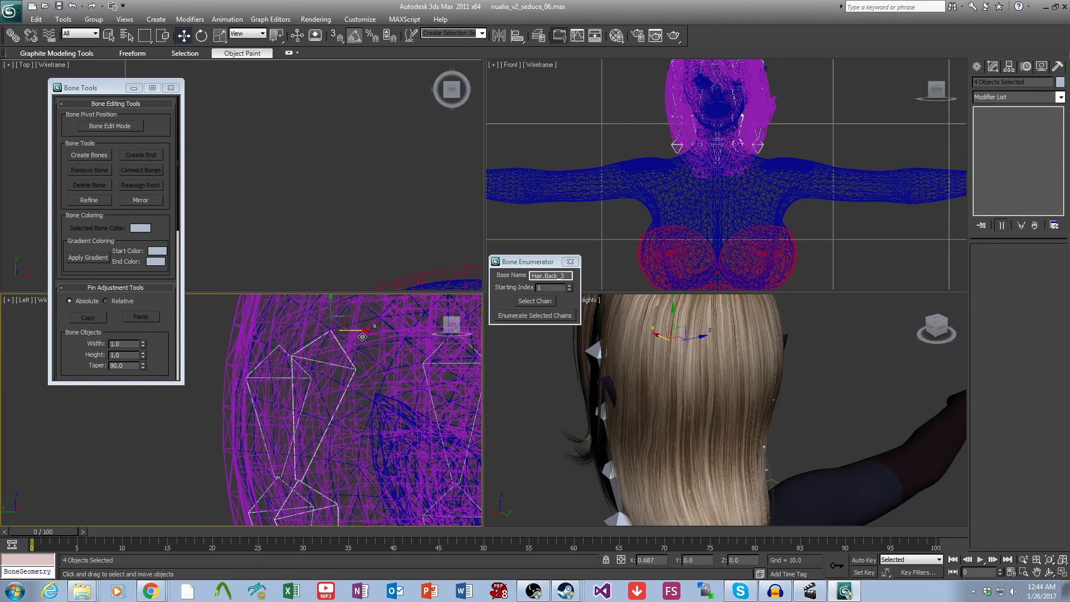
pyautogui.click(847, 411)
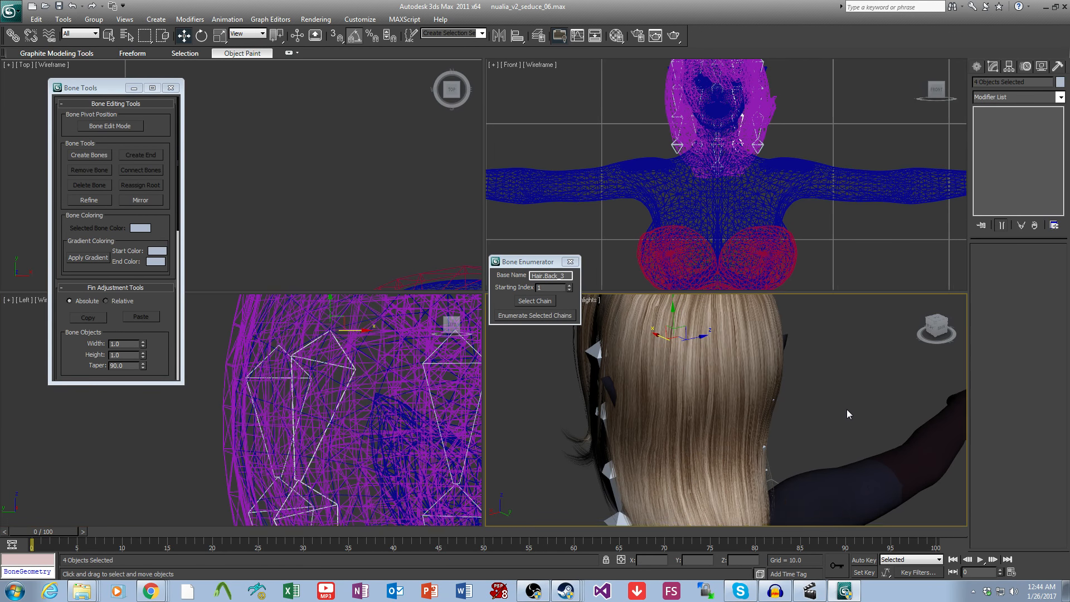
# Step: Add all Hair.Right, Hair.Left and Hair.Back bones to the Skin modifier of the NUALIA HAIR mesh
pyautogui.scroll(-3, 803, 399)
pyautogui.keyDown('alt'); pyautogui.moveTo(759, 390); pyautogui.dragTo(821, 430, button='middle'); pyautogui.keyUp('alt')
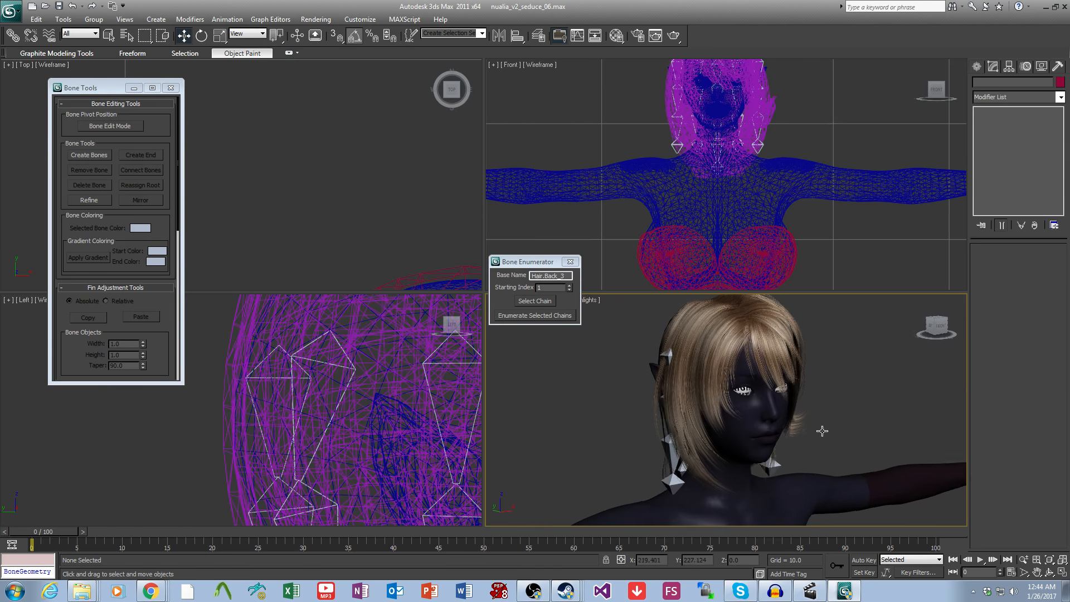
pyautogui.click(821, 429)
pyautogui.scroll(-5, 1009, 463)
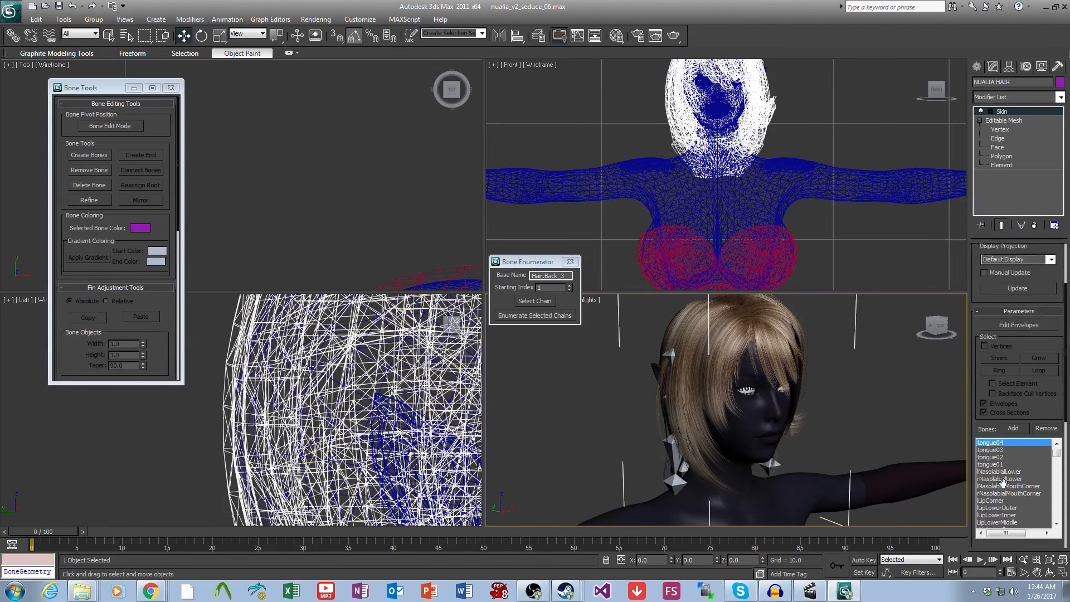
pyautogui.click(1013, 347)
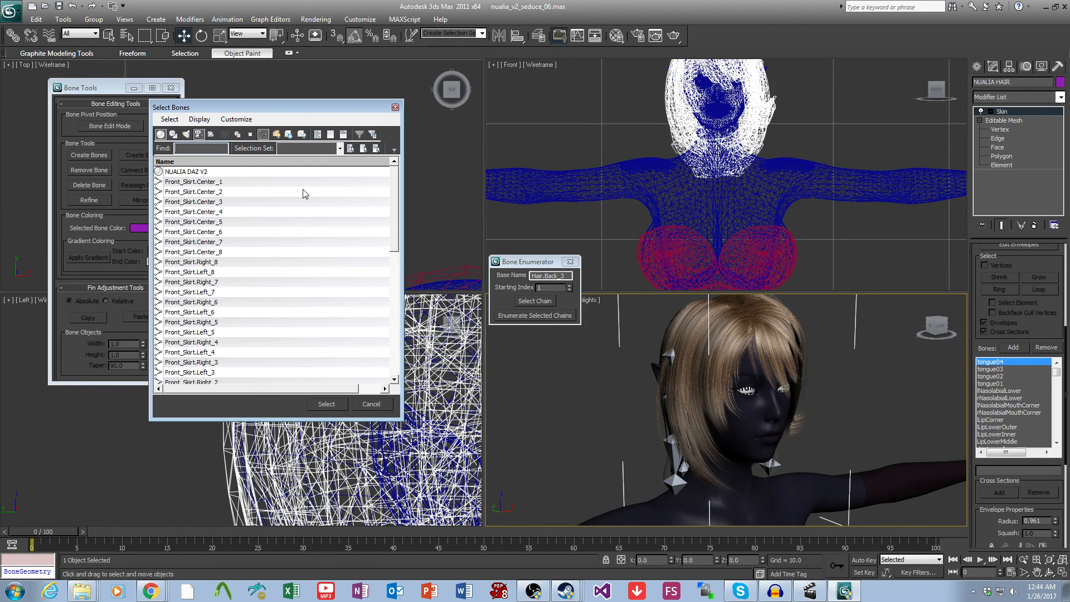
pyautogui.scroll(-10, 375, 322)
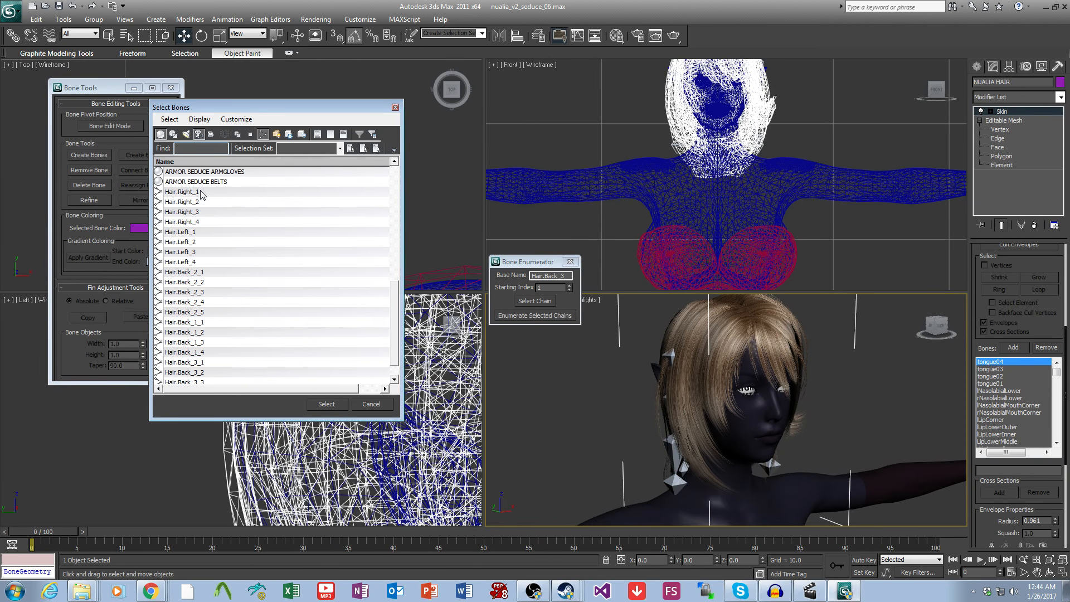
pyautogui.moveTo(201, 193); pyautogui.dragTo(234, 384)
pyautogui.click(326, 403)
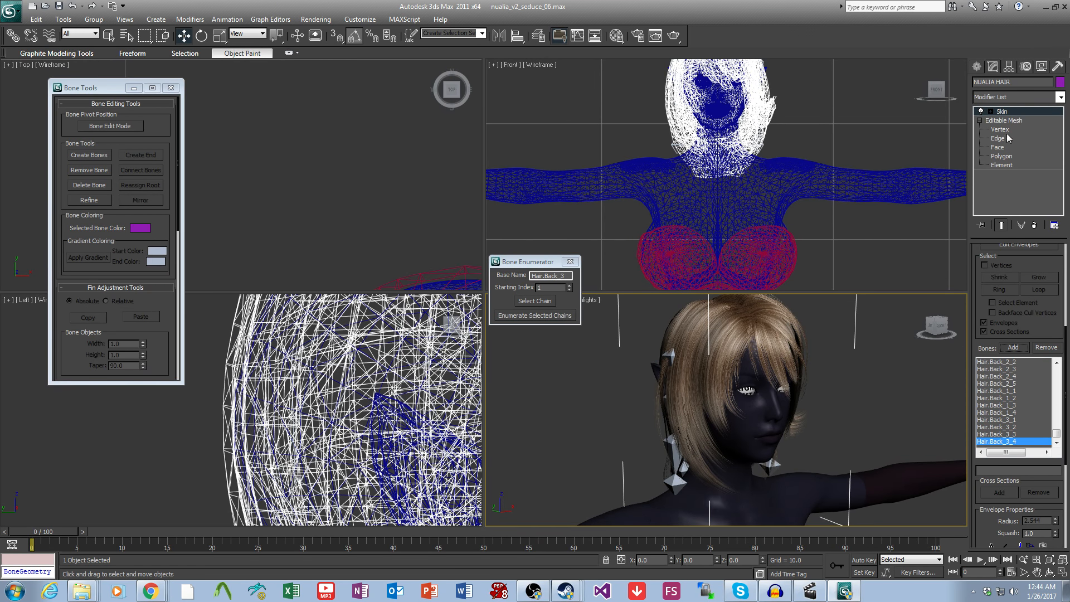
# Step: Enter envelope editing on the hair's Skin modifier, select the Hair.Right_1 bone, and activate Paint Weights
pyautogui.click(1011, 120)
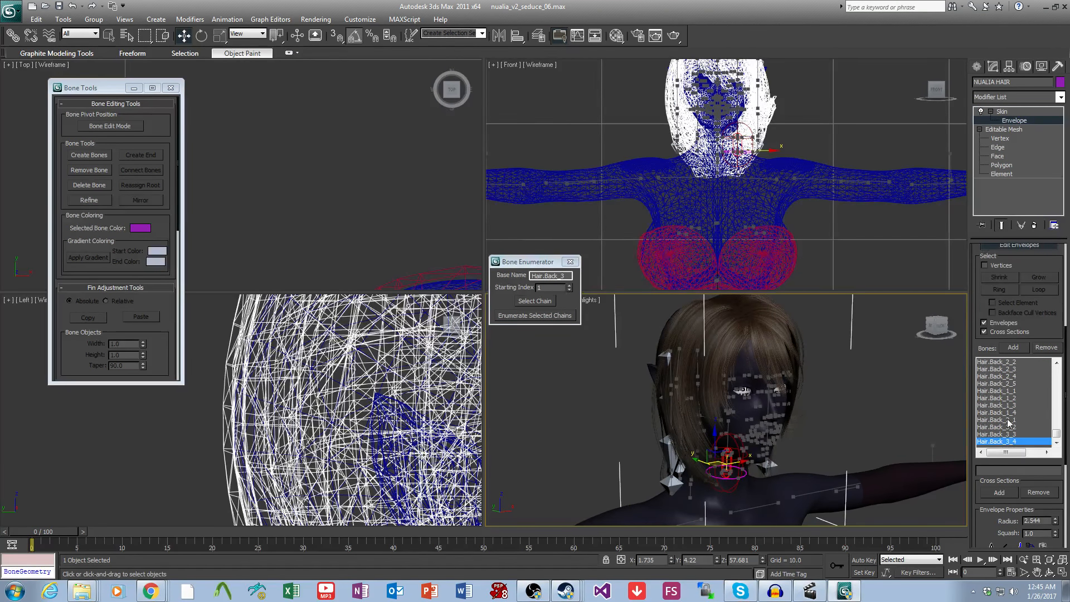
pyautogui.scroll(-1, 802, 412)
pyautogui.keyDown('alt'); pyautogui.moveTo(802, 411); pyautogui.dragTo(782, 425, button='middle'); pyautogui.keyUp('alt')
pyautogui.scroll(3, 861, 414)
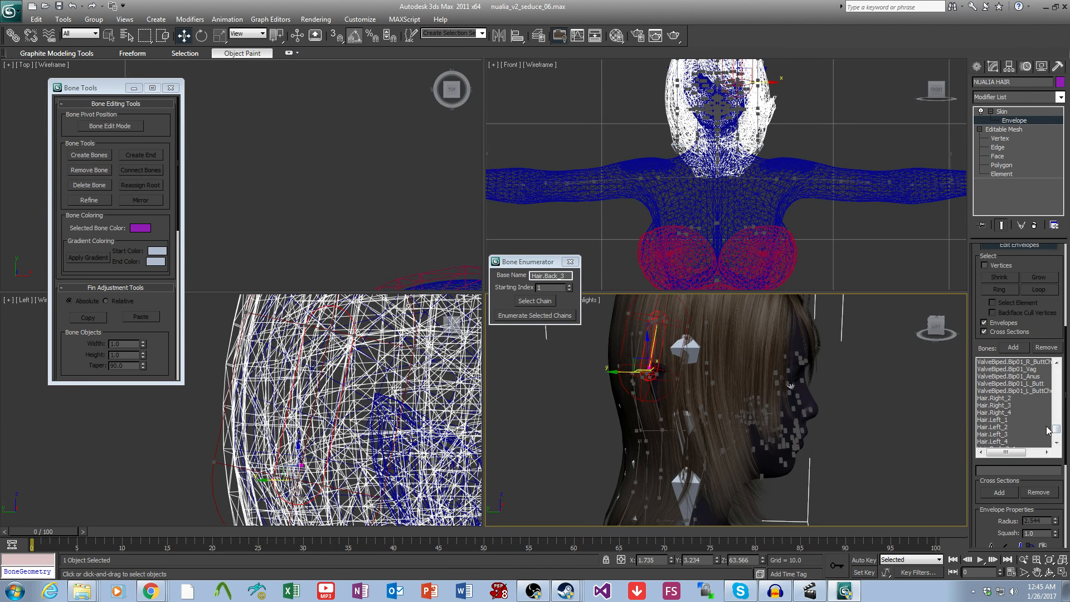
pyautogui.scroll(-4, 1047, 431)
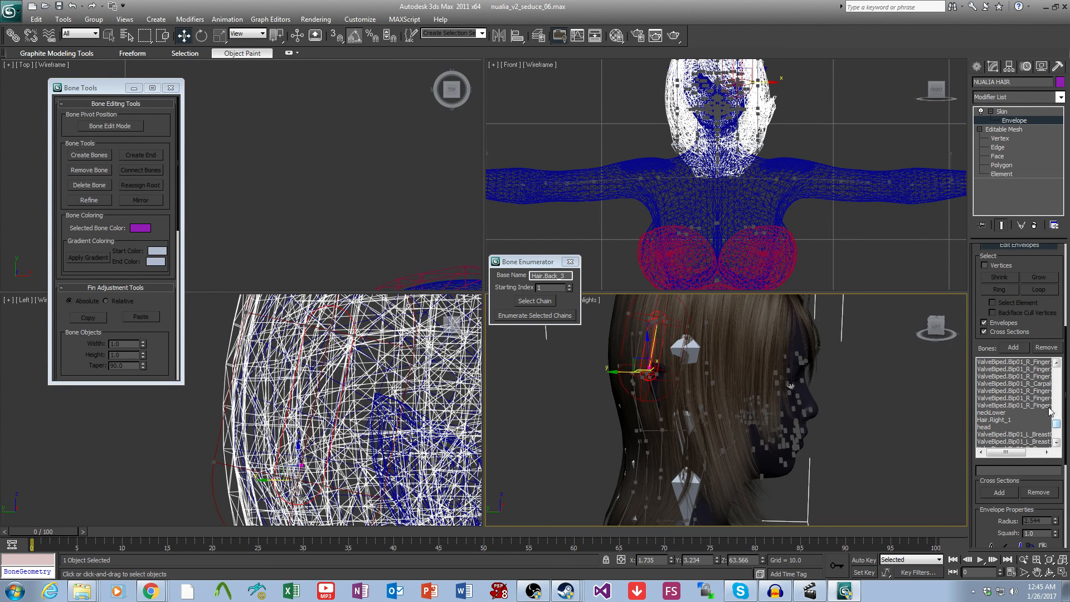
pyautogui.click(1010, 421)
pyautogui.keyDown('alt'); pyautogui.moveTo(820, 391); pyautogui.dragTo(850, 375, button='middle'); pyautogui.keyUp('alt')
pyautogui.moveTo(1008, 510); pyautogui.dragTo(998, 272)
pyautogui.click(1008, 481)
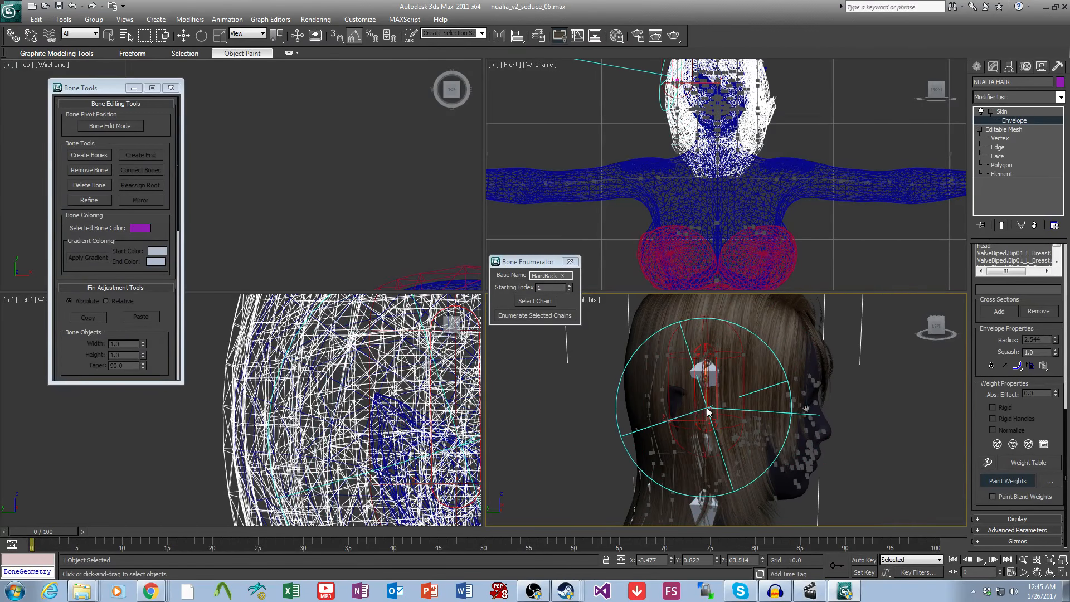
# Step: Paint Hair.Right_1 weights around the upper hair, from the character's right side across the back to the left side
pyautogui.moveTo(709, 411)
pyautogui.mouseDown()
pyautogui.moveTo(814, 408)
pyautogui.moveTo(806, 413)
pyautogui.mouseUp()
pyautogui.moveTo(798, 417)
pyautogui.mouseDown(button='middle')
pyautogui.moveTo(841, 416)
pyautogui.moveTo(753, 402)
pyautogui.mouseUp(button='middle')
pyautogui.moveTo(753, 397); pyautogui.dragTo(694, 392)
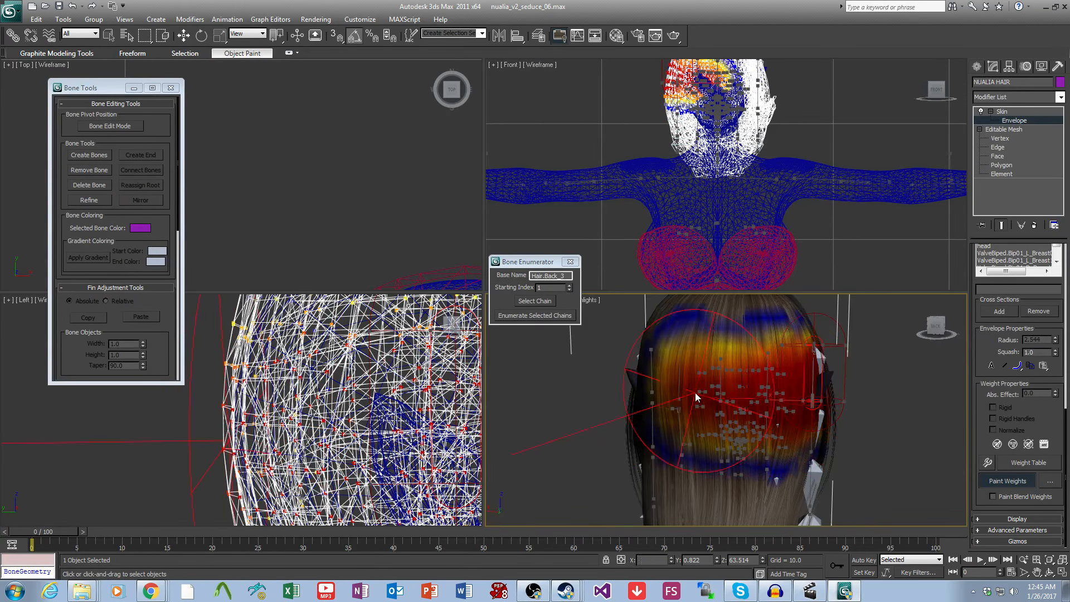
pyautogui.keyDown('alt'); pyautogui.moveTo(694, 392); pyautogui.dragTo(794, 401, button='middle'); pyautogui.keyUp('alt')
pyautogui.moveTo(794, 401); pyautogui.dragTo(697, 407)
pyautogui.keyDown('alt'); pyautogui.moveTo(697, 407); pyautogui.dragTo(792, 406, button='middle'); pyautogui.keyUp('alt')
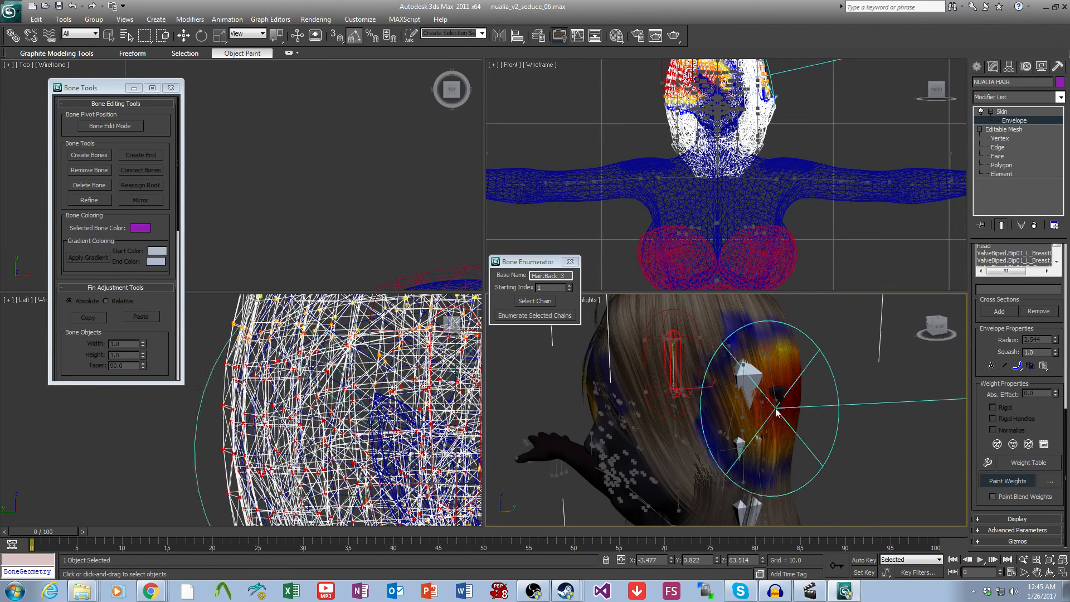
pyautogui.moveTo(776, 411); pyautogui.dragTo(661, 419)
pyautogui.keyDown('alt'); pyautogui.moveTo(662, 419); pyautogui.dragTo(702, 422, button='middle'); pyautogui.keyUp('alt')
pyautogui.moveTo(752, 413); pyautogui.dragTo(663, 413)
pyautogui.moveTo(663, 417)
pyautogui.keyDown('alt'); pyautogui.mouseDown(button='middle')
pyautogui.moveTo(708, 418)
pyautogui.moveTo(668, 430)
pyautogui.moveTo(750, 427)
pyautogui.moveTo(787, 402)
pyautogui.mouseUp(button='middle'); pyautogui.keyUp('alt')
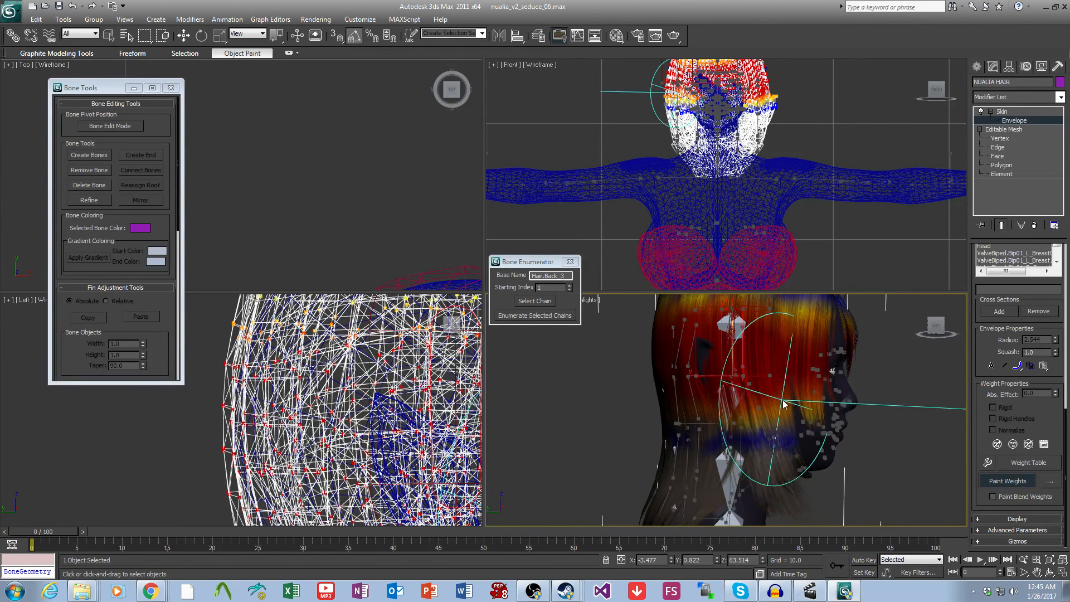
# Step: Paint Hair.Right_1 weights over the lower hair down to the tips, from the character's right side around the back to the left side
pyautogui.moveTo(786, 402)
pyautogui.mouseDown()
pyautogui.moveTo(791, 493)
pyautogui.moveTo(730, 485)
pyautogui.mouseUp()
pyautogui.keyDown('alt'); pyautogui.moveTo(730, 485); pyautogui.dragTo(747, 474, button='middle'); pyautogui.keyUp('alt')
pyautogui.moveTo(747, 473); pyautogui.dragTo(727, 426)
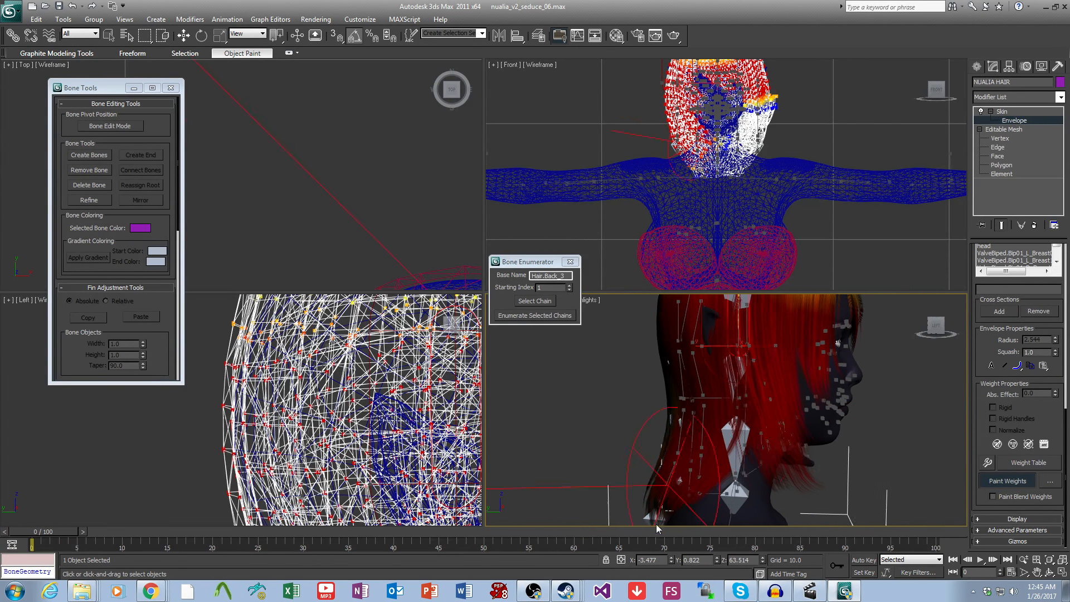
pyautogui.moveTo(657, 525); pyautogui.dragTo(663, 502)
pyautogui.moveTo(663, 502)
pyautogui.keyDown('alt'); pyautogui.mouseDown(button='middle')
pyautogui.moveTo(697, 477)
pyautogui.moveTo(746, 476)
pyautogui.mouseUp(button='middle'); pyautogui.keyUp('alt')
pyautogui.moveTo(746, 476); pyautogui.dragTo(714, 483)
pyautogui.moveTo(714, 483)
pyautogui.keyDown('alt'); pyautogui.mouseDown(button='middle')
pyautogui.moveTo(780, 402)
pyautogui.moveTo(827, 462)
pyautogui.moveTo(867, 471)
pyautogui.mouseUp(button='middle'); pyautogui.keyUp('alt')
pyautogui.moveTo(743, 382)
pyautogui.mouseDown()
pyautogui.moveTo(769, 477)
pyautogui.moveTo(747, 407)
pyautogui.mouseUp()
pyautogui.keyDown('alt'); pyautogui.moveTo(763, 402); pyautogui.dragTo(831, 395, button='middle'); pyautogui.keyUp('alt')
pyautogui.moveTo(746, 373); pyautogui.dragTo(758, 457)
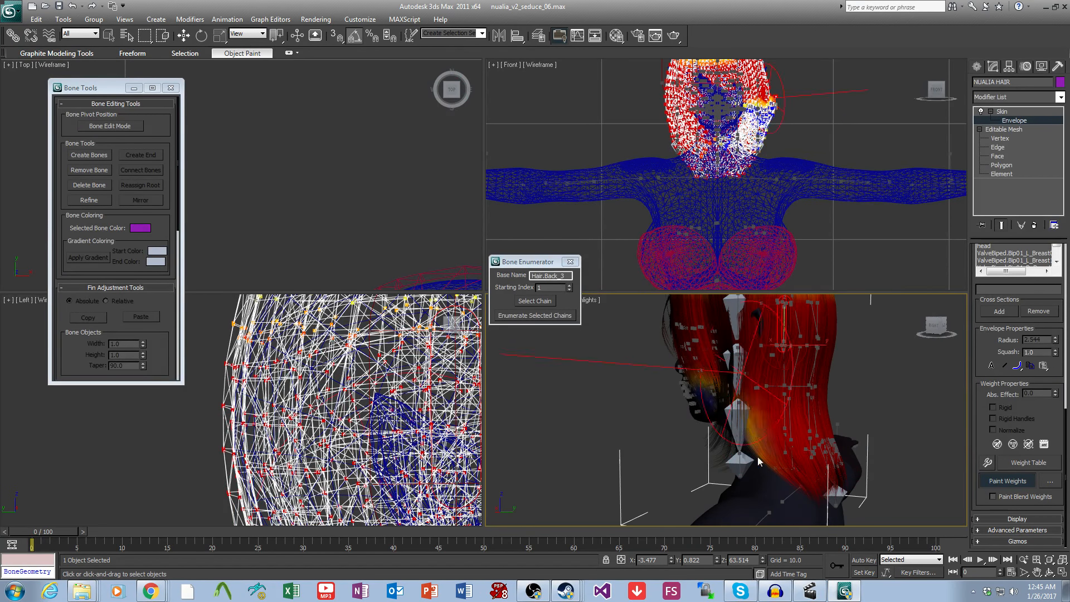
pyautogui.keyDown('alt'); pyautogui.moveTo(797, 504); pyautogui.dragTo(664, 425, button='middle'); pyautogui.keyUp('alt')
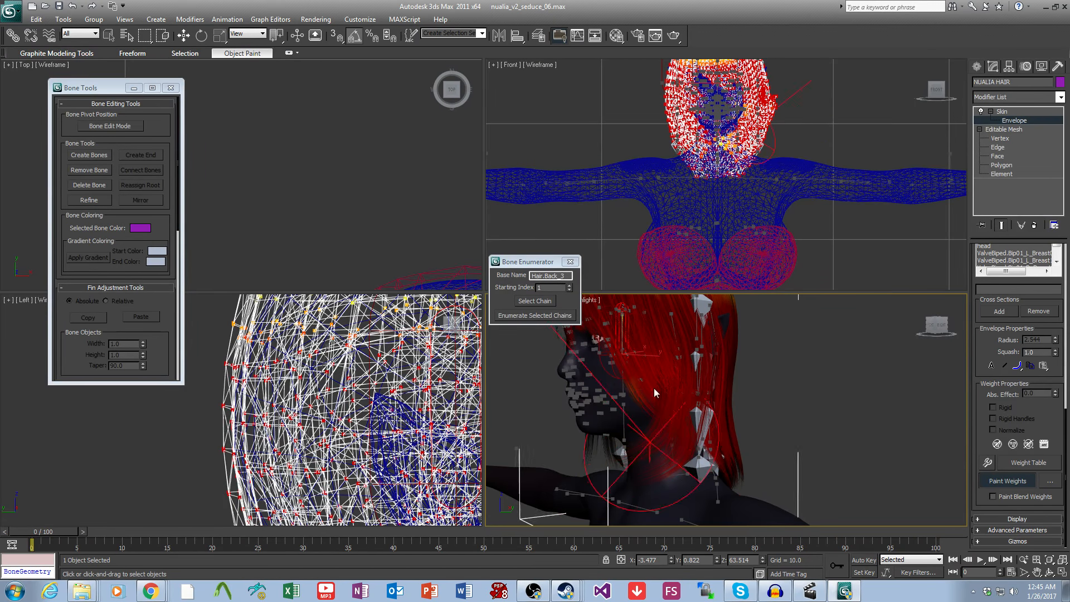
pyautogui.moveTo(669, 479)
pyautogui.keyDown('alt'); pyautogui.mouseDown(button='middle')
pyautogui.moveTo(797, 443)
pyautogui.moveTo(766, 338)
pyautogui.mouseUp(button='middle'); pyautogui.keyUp('alt')
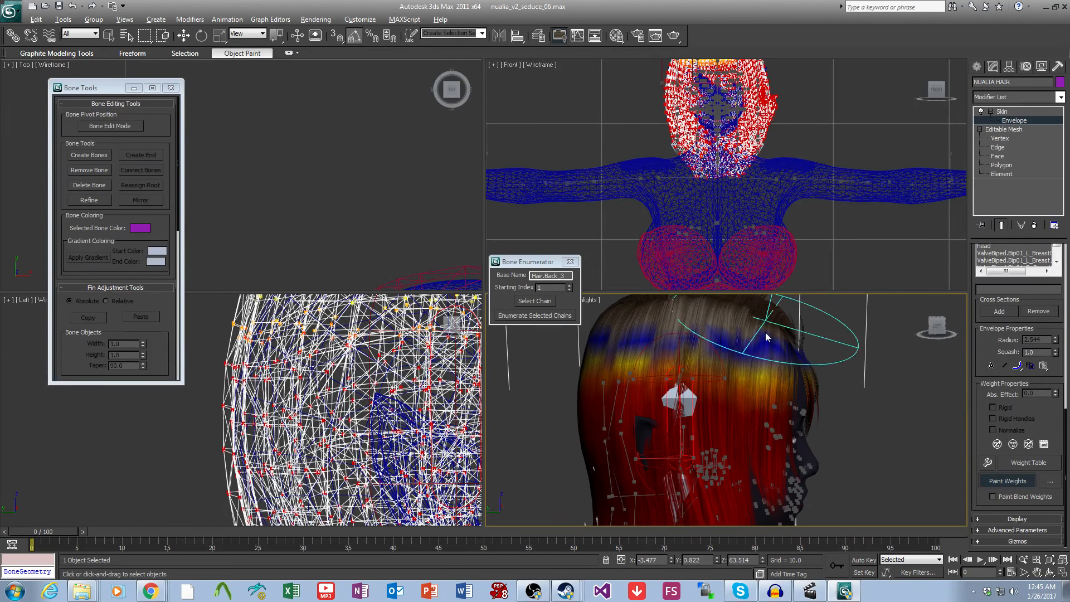
# Step: Erase the Hair.Right_1 weights from the crown down to just above the ears
pyautogui.moveTo(769, 344); pyautogui.dragTo(645, 341)
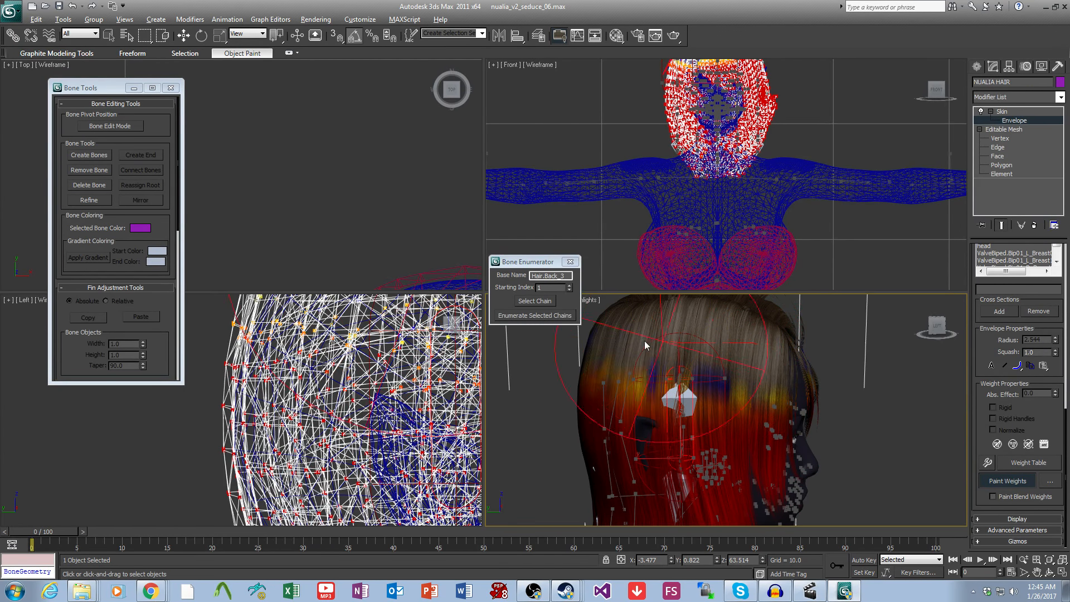
pyautogui.moveTo(681, 373); pyautogui.dragTo(684, 353, button='middle')
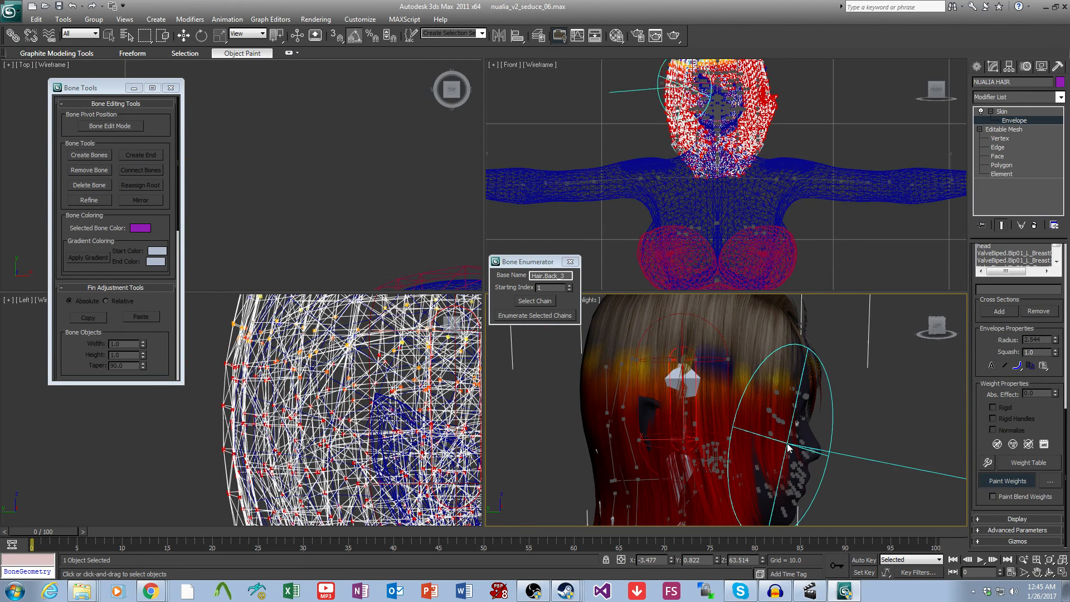
pyautogui.moveTo(795, 446); pyautogui.dragTo(573, 441)
pyautogui.moveTo(772, 331); pyautogui.dragTo(706, 323)
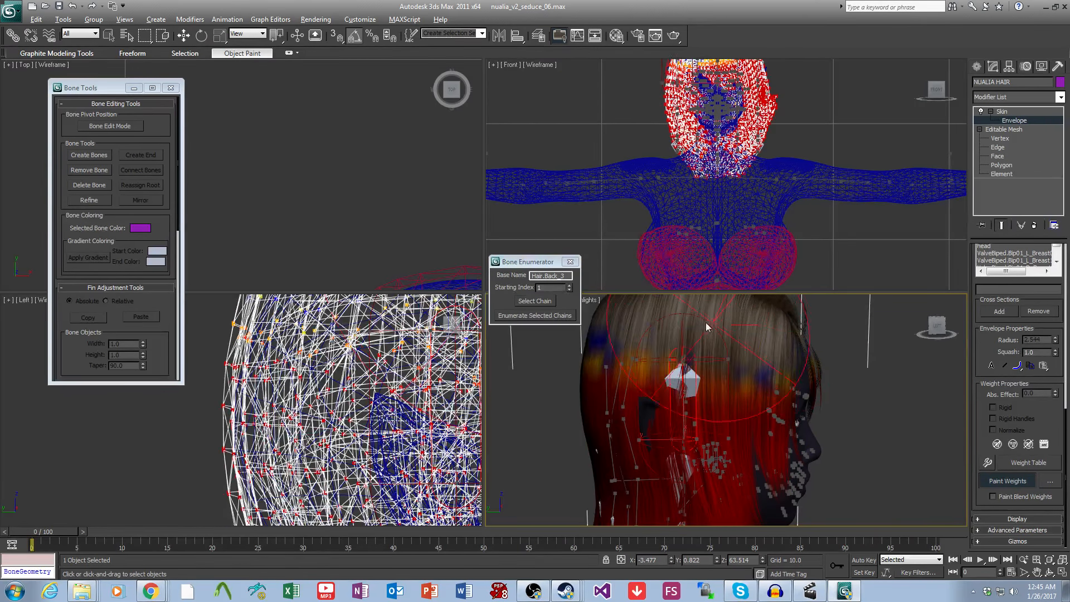
pyautogui.keyDown('alt'); pyautogui.moveTo(644, 317); pyautogui.dragTo(781, 333, button='middle'); pyautogui.keyUp('alt')
pyautogui.click(743, 335)
pyautogui.moveTo(710, 345)
pyautogui.keyDown('alt'); pyautogui.mouseDown(button='middle')
pyautogui.moveTo(851, 361)
pyautogui.moveTo(673, 357)
pyautogui.moveTo(763, 402)
pyautogui.mouseUp(button='middle'); pyautogui.keyUp('alt')
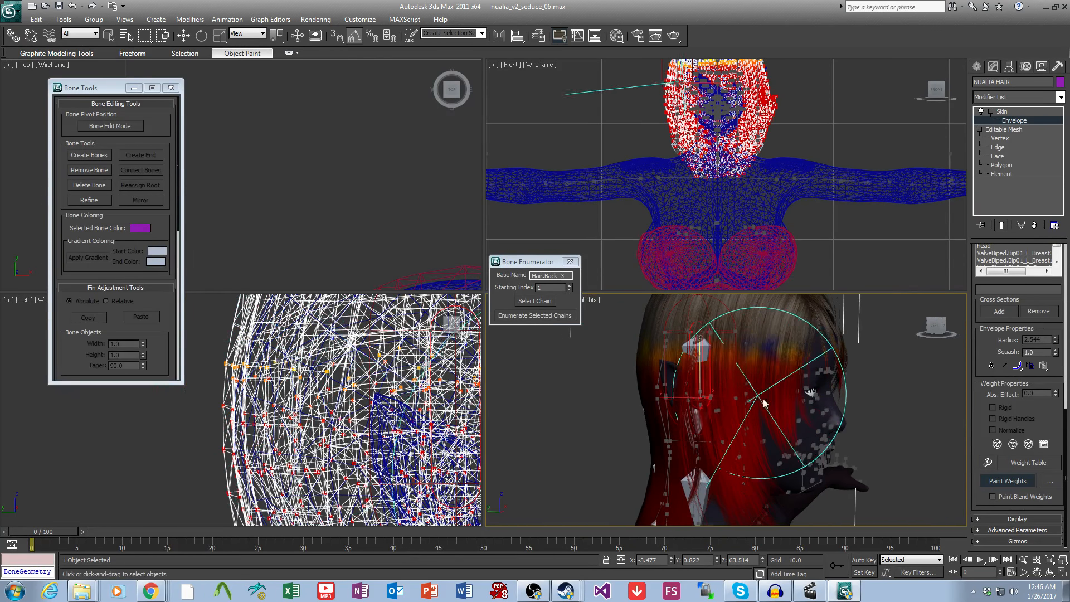
pyautogui.click(763, 403)
# Step: Select the Hair.Right_2 bone and paint its weights over the hair on the character's right side, from ear level to the tips
pyautogui.scroll(3, 1002, 336)
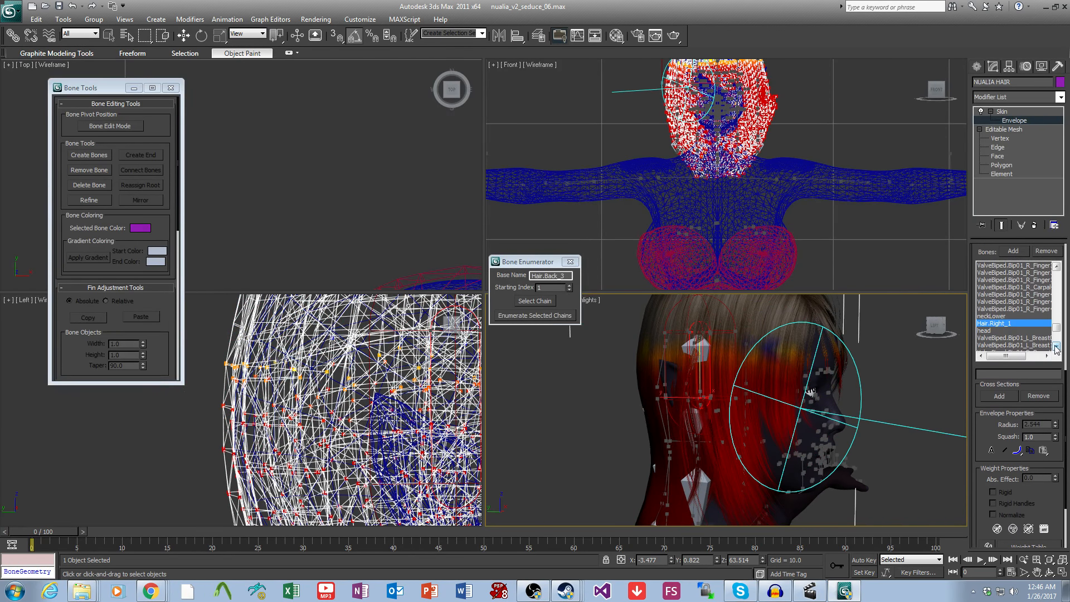
pyautogui.scroll(-3, 1054, 349)
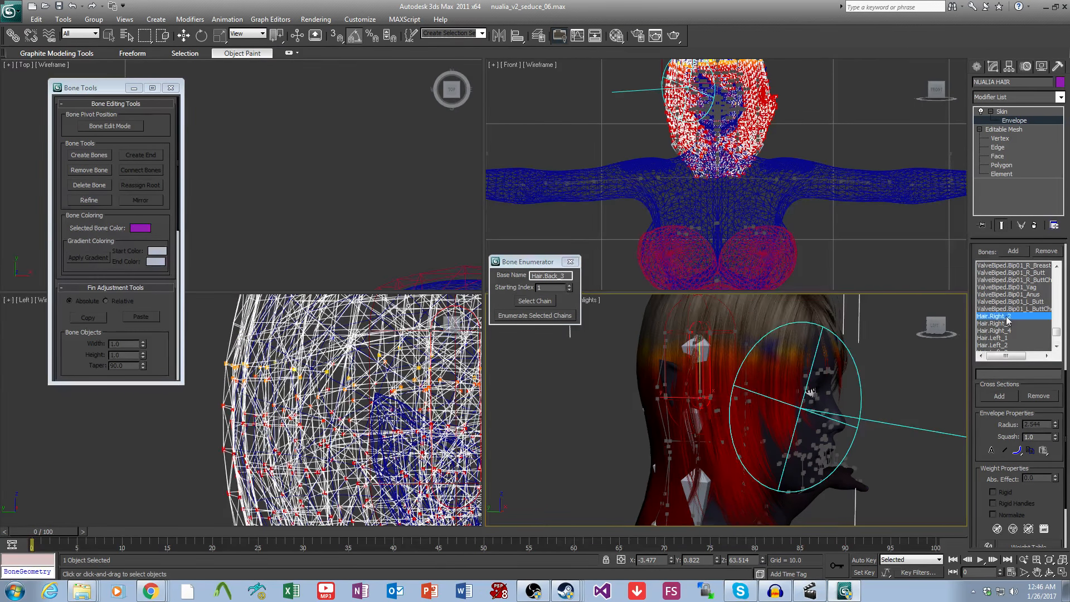
pyautogui.keyDown('alt'); pyautogui.moveTo(777, 385); pyautogui.dragTo(802, 382, button='middle'); pyautogui.keyUp('alt')
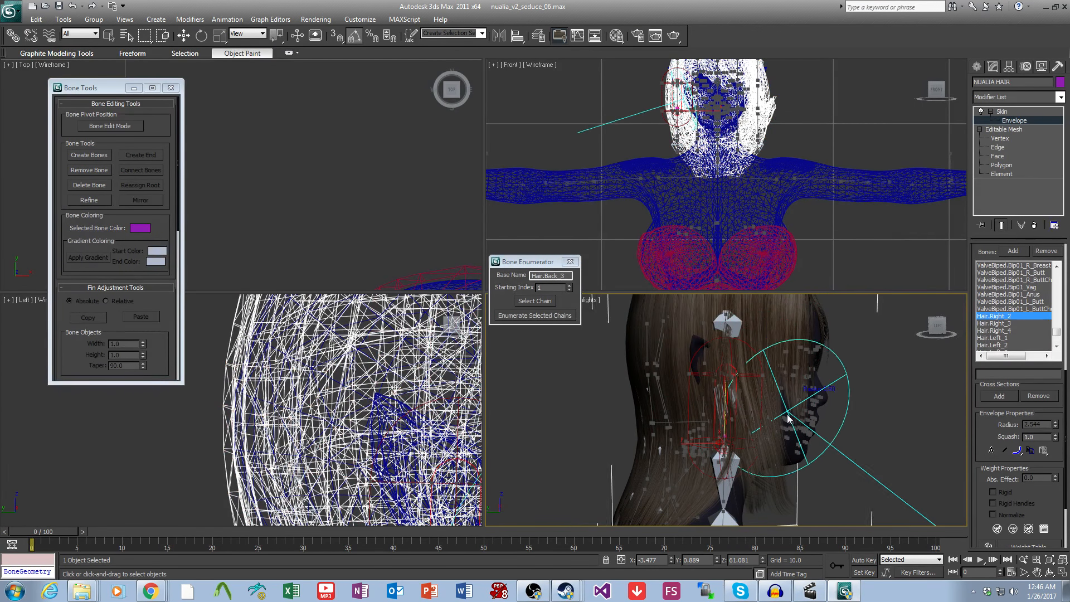
pyautogui.keyDown('alt'); pyautogui.moveTo(786, 424); pyautogui.dragTo(779, 409, button='middle'); pyautogui.keyUp('alt')
pyautogui.moveTo(797, 389); pyautogui.dragTo(714, 385)
pyautogui.moveTo(661, 390); pyautogui.dragTo(645, 370, button='middle')
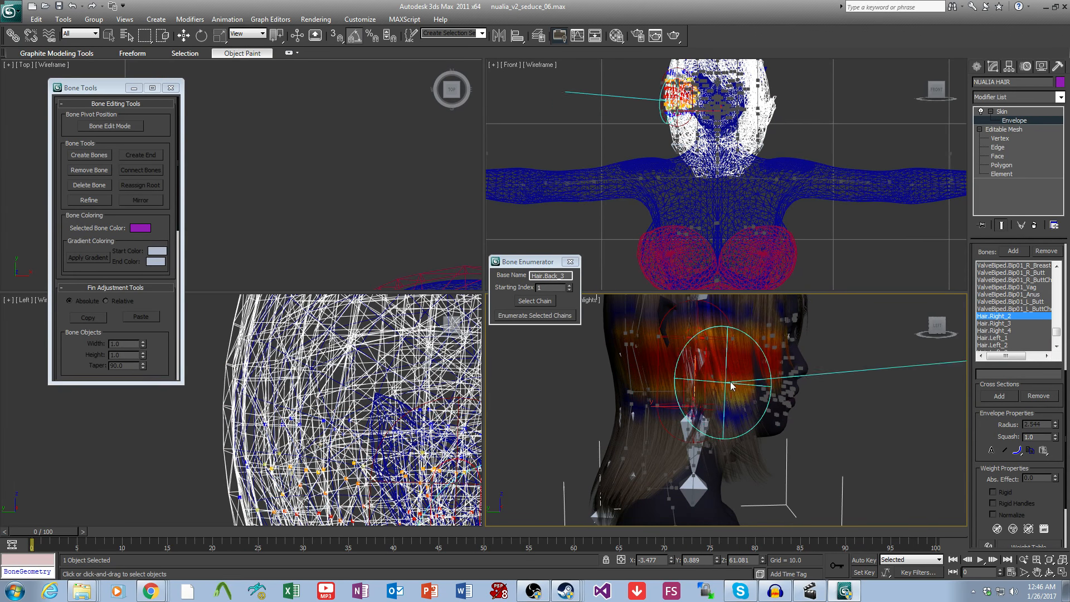
pyautogui.moveTo(730, 385)
pyautogui.mouseDown()
pyautogui.moveTo(757, 439)
pyautogui.moveTo(750, 454)
pyautogui.mouseUp()
pyautogui.moveTo(711, 406); pyautogui.dragTo(656, 499)
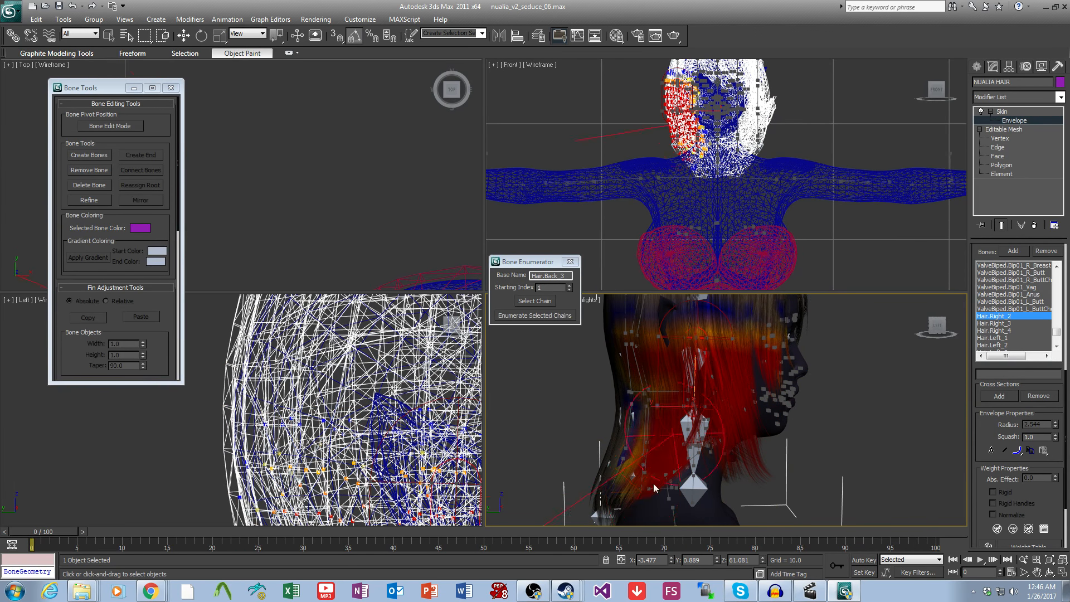
pyautogui.moveTo(656, 502)
pyautogui.keyDown('alt'); pyautogui.mouseDown(button='middle')
pyautogui.moveTo(672, 470)
pyautogui.moveTo(703, 482)
pyautogui.moveTo(706, 506)
pyautogui.mouseUp(button='middle'); pyautogui.keyUp('alt')
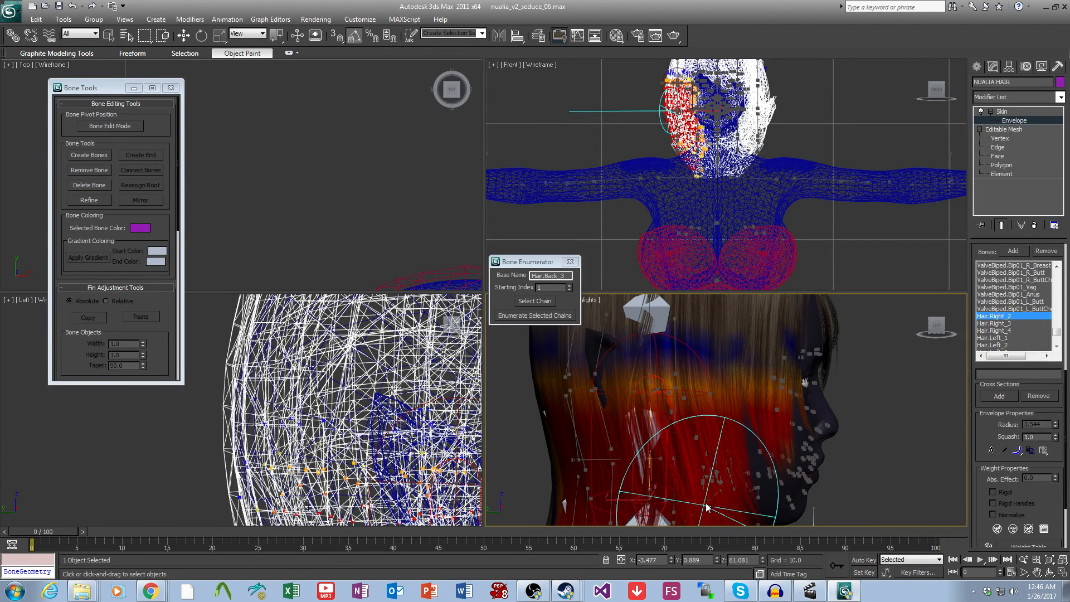
# Step: Trim the upper edge of the Hair.Right_2 weights by erasing them above the middle of the ear
pyautogui.scroll(-3, 743, 446)
pyautogui.keyDown('alt'); pyautogui.moveTo(775, 391); pyautogui.dragTo(739, 388); pyautogui.keyUp('alt')
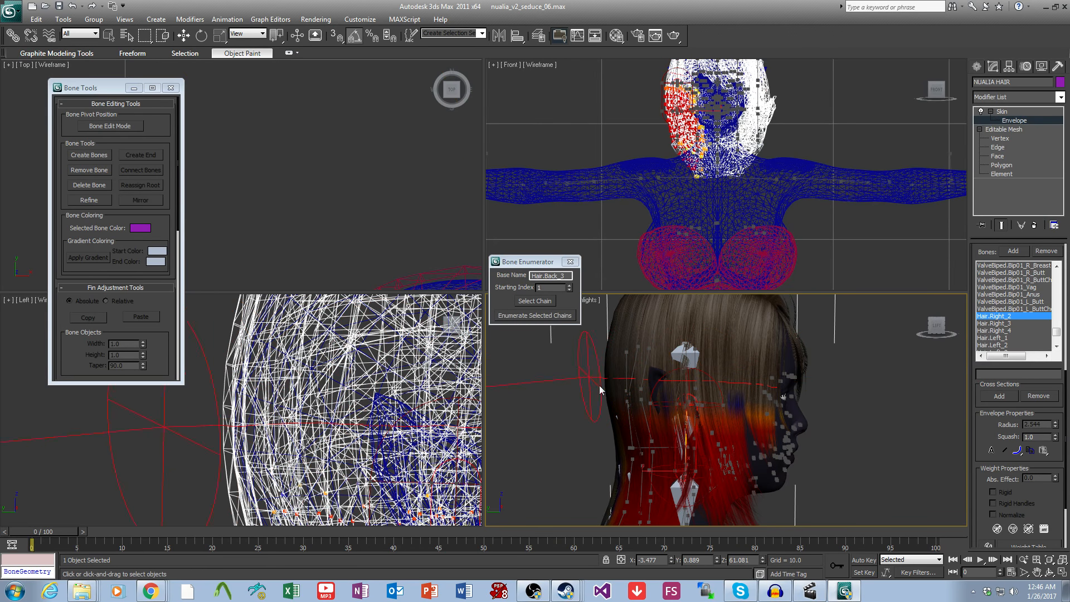
pyautogui.keyDown('alt'); pyautogui.moveTo(764, 415); pyautogui.dragTo(769, 406, button='middle'); pyautogui.keyUp('alt')
# Step: Select the Hair.Right_3 bone, paint its weights on the right side's hair below jaw level, and trim their upper edge
pyautogui.click(1007, 324)
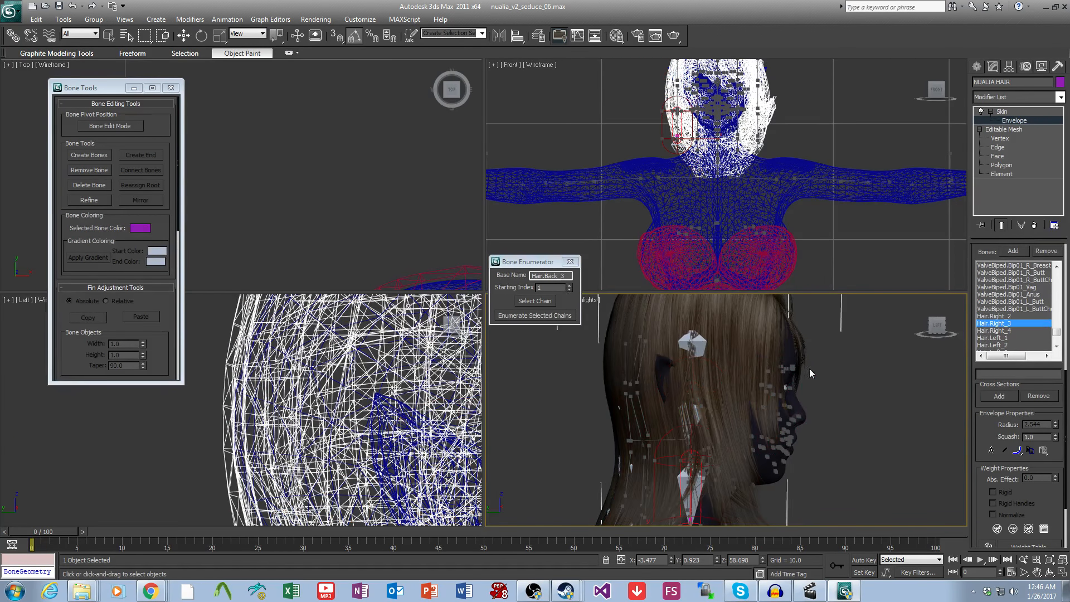
pyautogui.keyDown('alt'); pyautogui.moveTo(809, 369); pyautogui.dragTo(778, 431, button='middle'); pyautogui.keyUp('alt')
pyautogui.moveTo(756, 424)
pyautogui.mouseDown()
pyautogui.moveTo(634, 426)
pyautogui.moveTo(634, 453)
pyautogui.moveTo(618, 462)
pyautogui.moveTo(757, 360)
pyautogui.mouseUp()
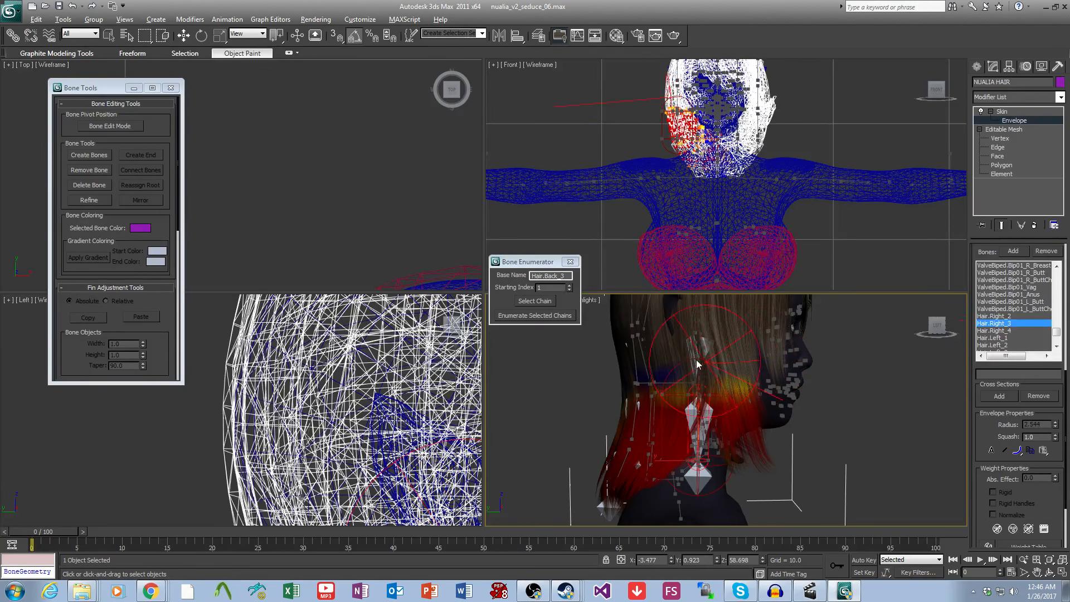
pyautogui.moveTo(624, 356); pyautogui.dragTo(626, 358)
pyautogui.moveTo(760, 403)
pyautogui.keyDown('alt'); pyautogui.mouseDown(button='middle')
pyautogui.moveTo(797, 374)
pyautogui.moveTo(814, 382)
pyautogui.moveTo(769, 392)
pyautogui.moveTo(793, 396)
pyautogui.mouseUp(button='middle'); pyautogui.keyUp('alt')
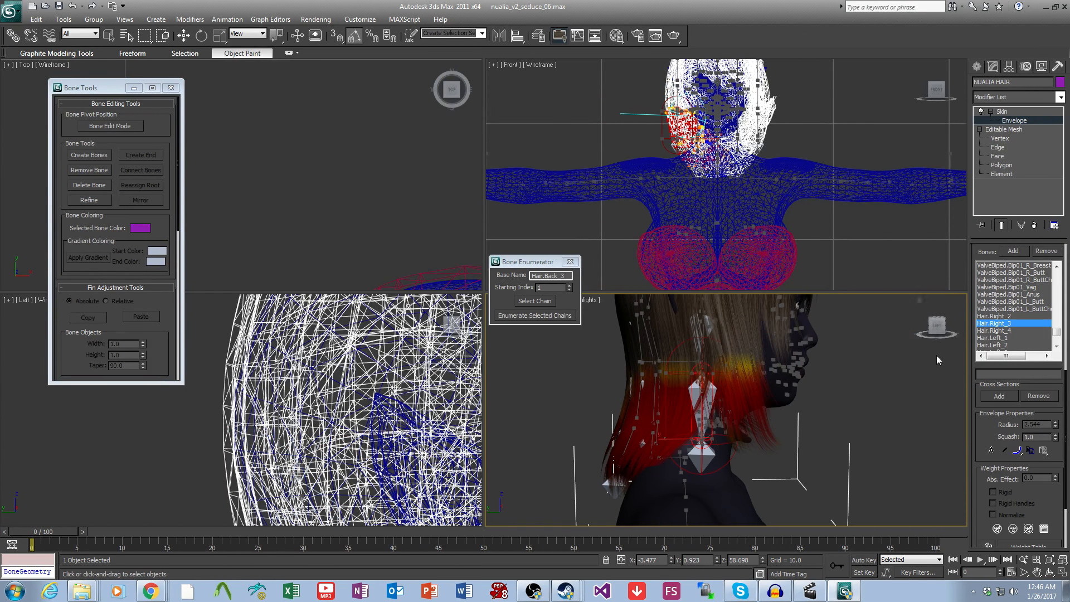
# Step: Select the Hair.Right_4 bone and paint its weights on the lowest hair ends of the character's right side
pyautogui.click(996, 332)
pyautogui.moveTo(793, 460); pyautogui.dragTo(801, 443, button='middle')
pyautogui.moveTo(710, 449)
pyautogui.mouseDown(button='middle')
pyautogui.moveTo(714, 433)
pyautogui.moveTo(678, 417)
pyautogui.moveTo(652, 435)
pyautogui.mouseUp(button='middle')
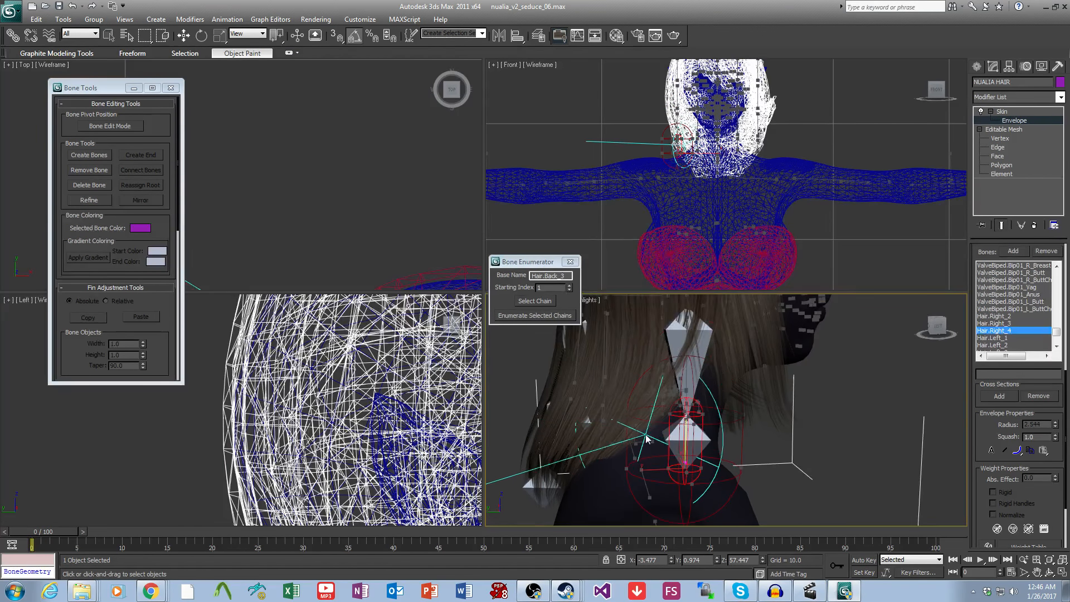
pyautogui.moveTo(579, 429)
pyautogui.mouseDown()
pyautogui.moveTo(689, 443)
pyautogui.moveTo(621, 447)
pyautogui.mouseUp()
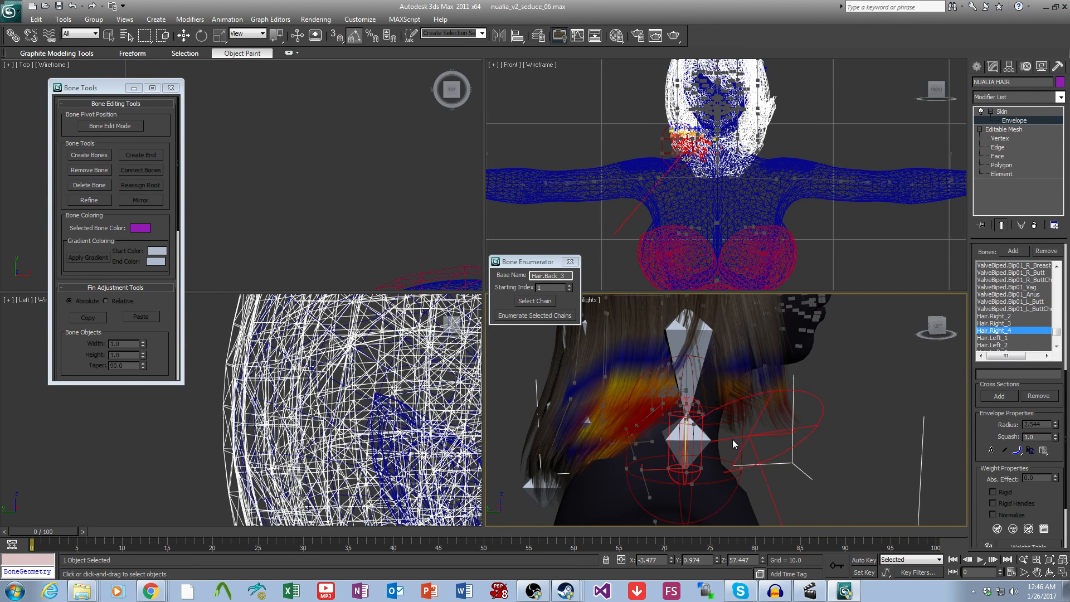
pyautogui.moveTo(732, 439); pyautogui.dragTo(637, 448)
# Step: Erase the Hair.Right_4 weights above the hair ends, leave envelope editing, and deselect the hair mesh
pyautogui.keyDown('alt'); pyautogui.moveTo(646, 438); pyautogui.dragTo(641, 450, button='middle'); pyautogui.keyUp('alt')
pyautogui.keyDown('alt'); pyautogui.moveTo(691, 409); pyautogui.dragTo(769, 359); pyautogui.keyUp('alt')
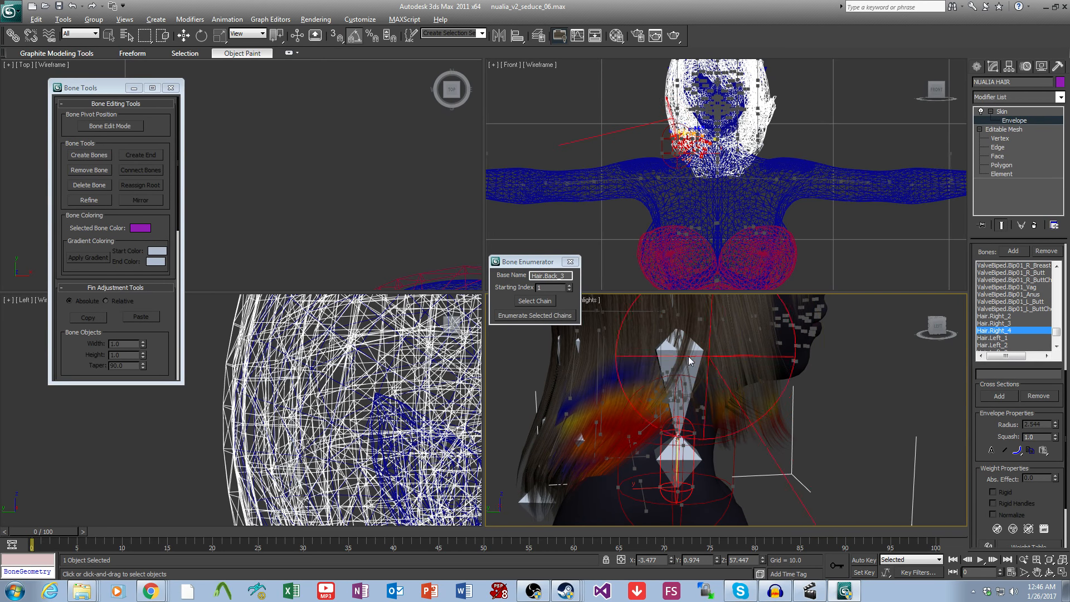
pyautogui.moveTo(688, 357)
pyautogui.keyDown('alt'); pyautogui.mouseDown()
pyautogui.moveTo(776, 368)
pyautogui.moveTo(586, 364)
pyautogui.moveTo(642, 370)
pyautogui.mouseUp(); pyautogui.keyUp('alt')
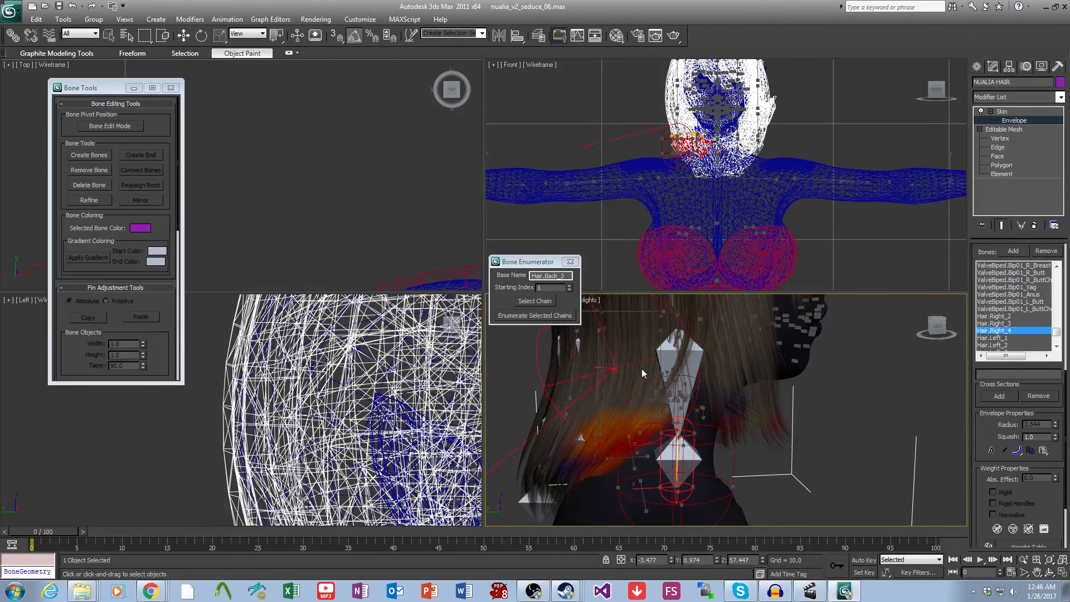
pyautogui.keyDown('alt'); pyautogui.moveTo(767, 371); pyautogui.dragTo(781, 390); pyautogui.keyUp('alt')
pyautogui.scroll(-5, 784, 401)
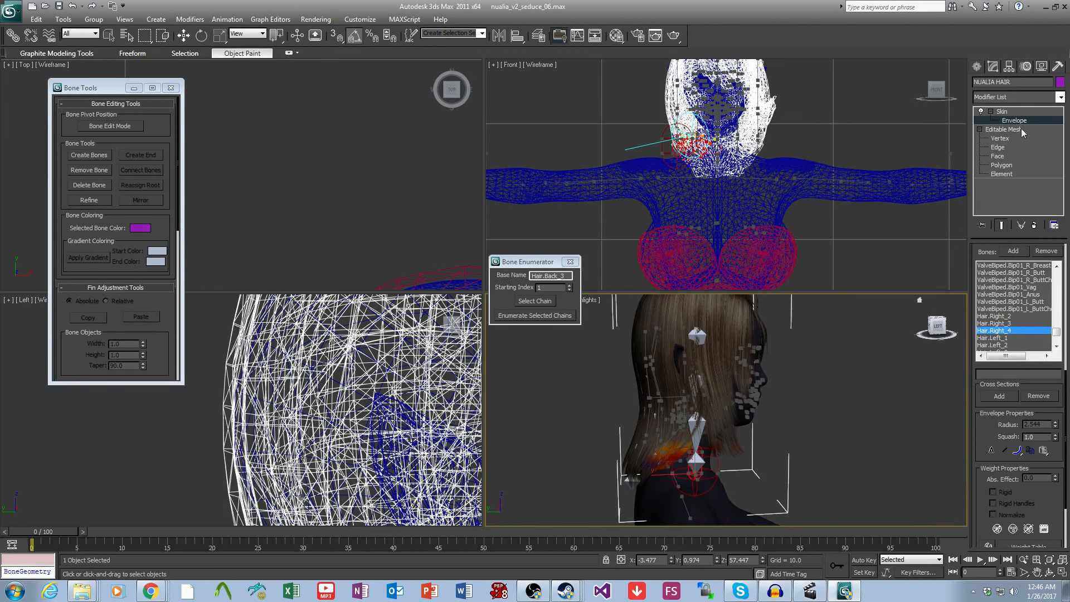
pyautogui.click(641, 316)
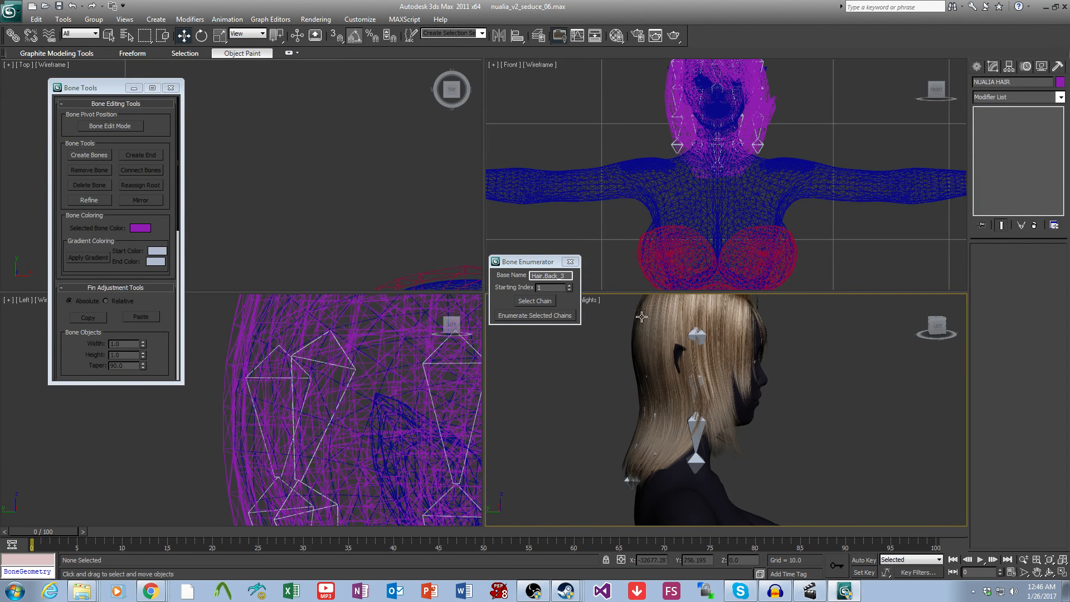
# Step: Test-rotate the Hair.Right_1 bone to check how the hair deforms, and undo the rotation
pyautogui.click(701, 338)
pyautogui.click(202, 36)
pyautogui.moveTo(545, 382); pyautogui.dragTo(496, 458, button='middle')
pyautogui.scroll(4, 593, 446)
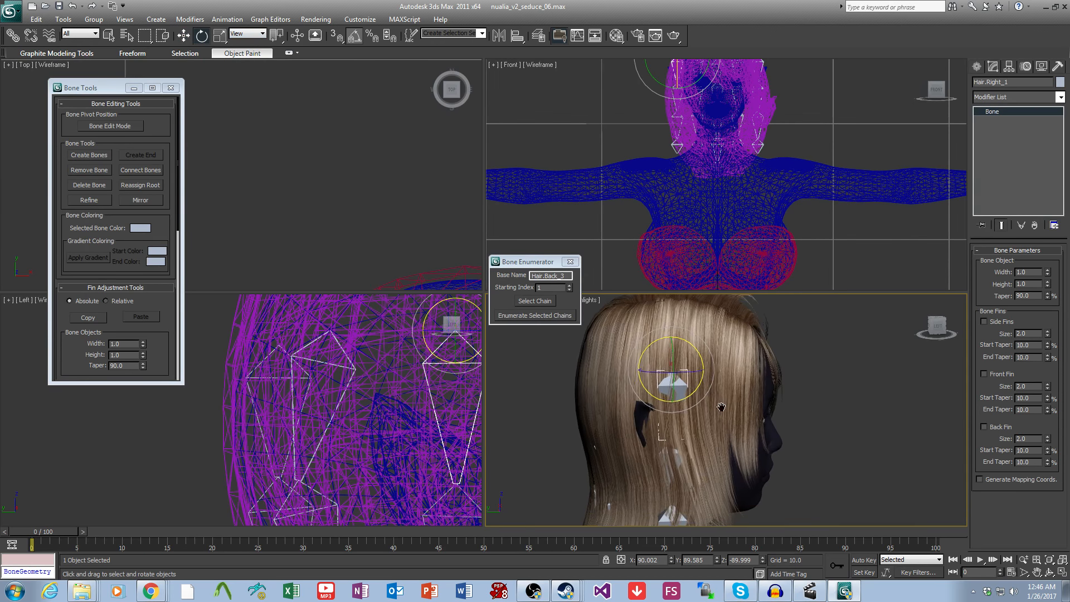
pyautogui.keyDown('alt'); pyautogui.moveTo(663, 390); pyautogui.dragTo(724, 379, button='middle'); pyautogui.keyUp('alt')
pyautogui.moveTo(735, 365); pyautogui.dragTo(768, 363)
pyautogui.keyDown('alt'); pyautogui.moveTo(767, 362); pyautogui.dragTo(760, 408, button='middle'); pyautogui.keyUp('alt')
pyautogui.hotkey('ctrl', 'z')
pyautogui.scroll(5, 693, 401)
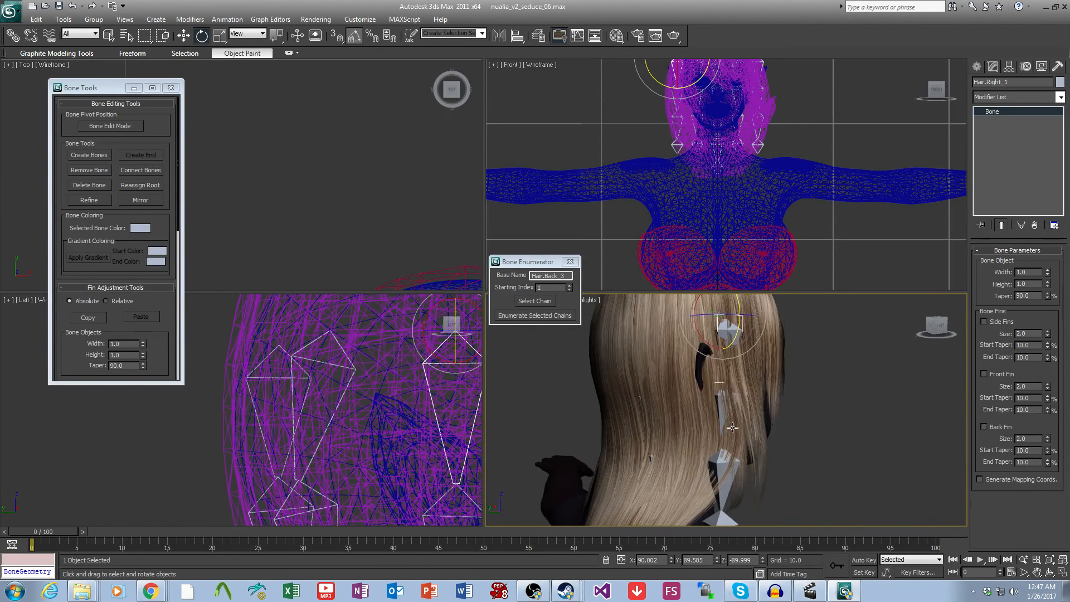
# Step: Test-rotate the Hair.Right_2 bone to check how the hair deforms, and undo the rotation
pyautogui.click(717, 402)
pyautogui.click(718, 402)
pyautogui.scroll(-2, 735, 405)
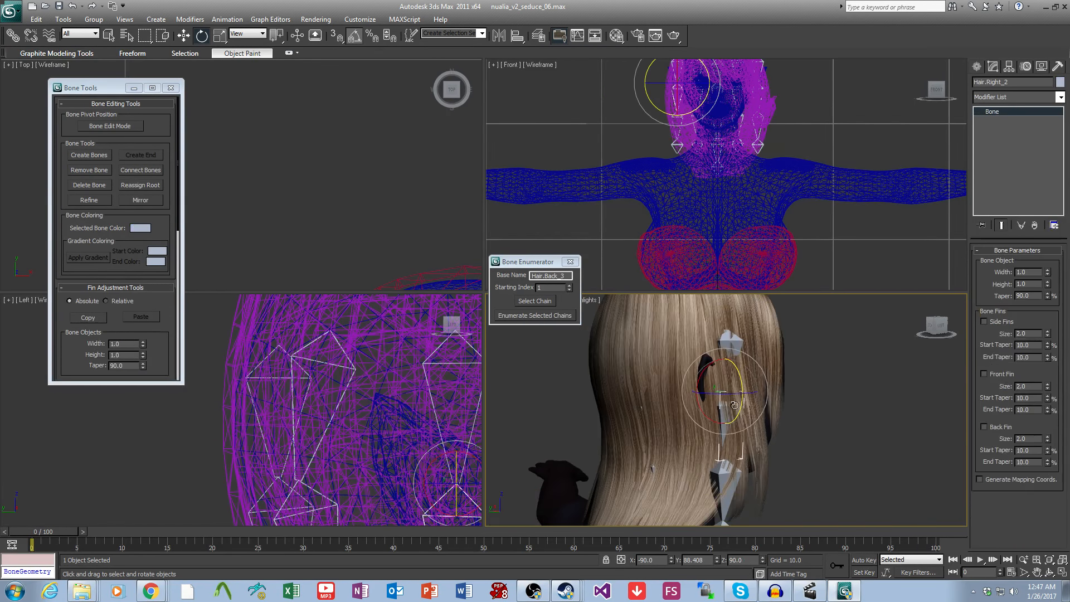
pyautogui.moveTo(739, 402); pyautogui.dragTo(757, 390)
pyautogui.hotkey('ctrl', 'z')
# Step: Test-rotate the Hair.Right_3 bone, undo the rotation, inspect the Hair.Right_4 bone, and clear the selection
pyautogui.moveTo(757, 389); pyautogui.dragTo(754, 333, button='middle')
pyautogui.scroll(3, 735, 457)
pyautogui.click(732, 459)
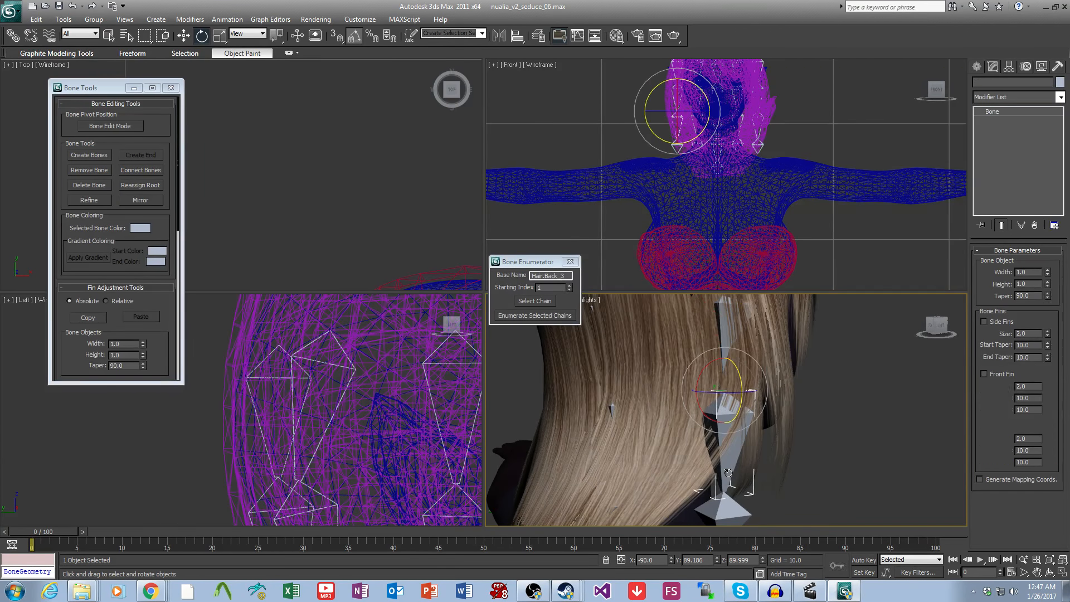
pyautogui.moveTo(737, 412); pyautogui.dragTo(751, 393)
pyautogui.moveTo(752, 393); pyautogui.dragTo(749, 362, button='middle')
pyautogui.scroll(-3, 747, 368)
pyautogui.hotkey('ctrl', 'z')
pyautogui.click(724, 462)
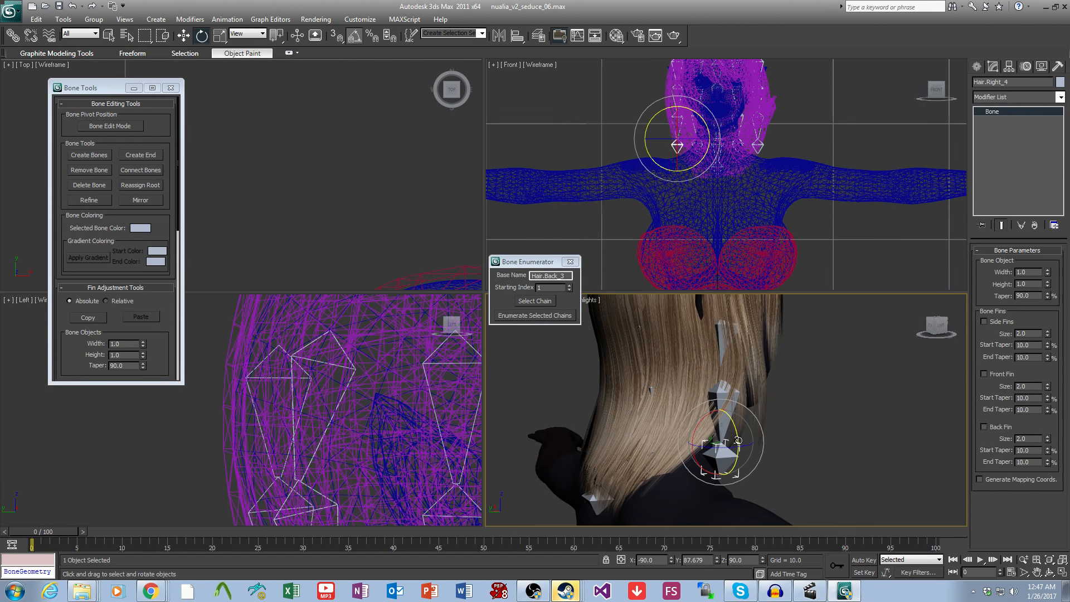
pyautogui.click(811, 435)
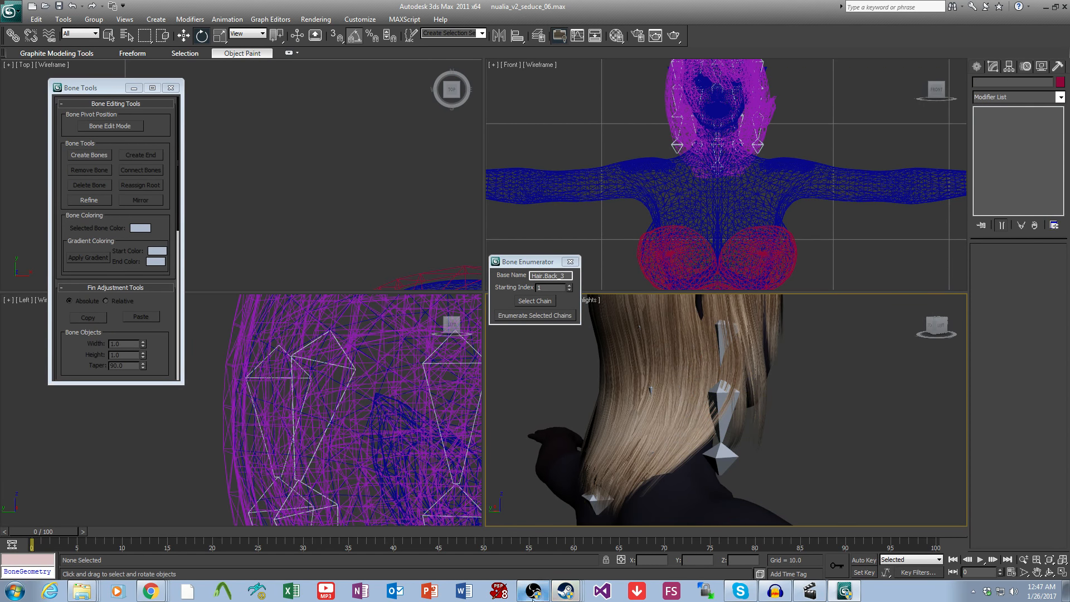
pyautogui.rightClick(533, 592)
pyautogui.click(560, 490)
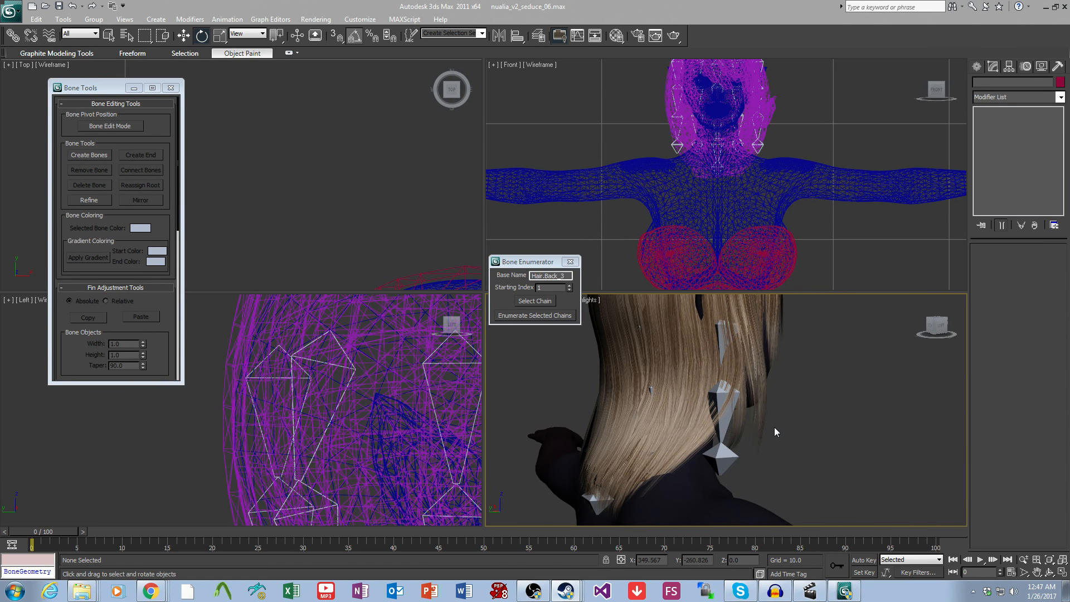
pyautogui.moveTo(787, 428); pyautogui.dragTo(844, 436, button='middle')
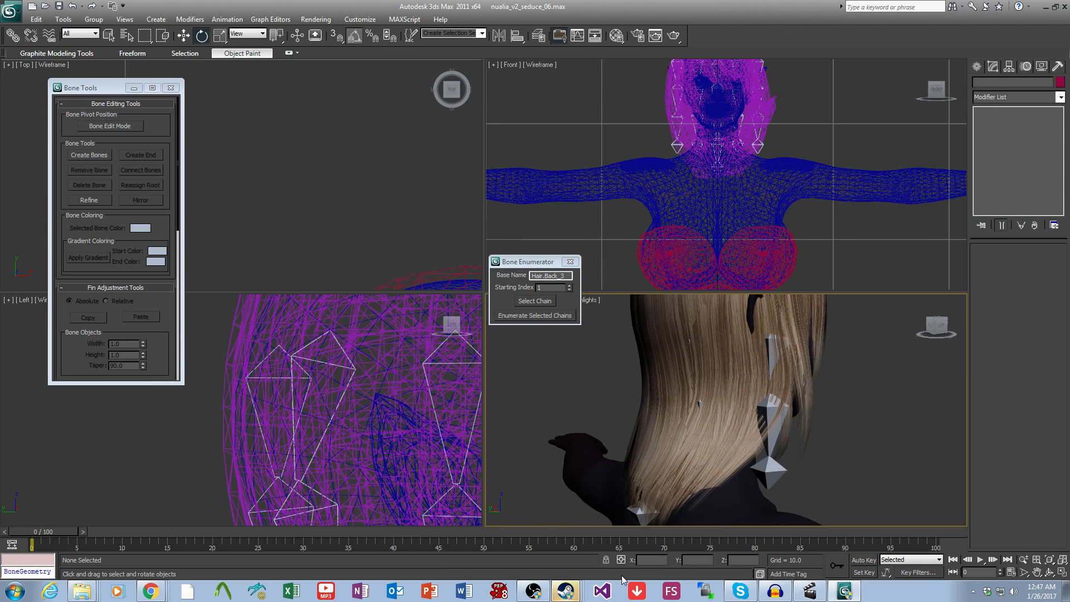
pyautogui.keyDown('alt'); pyautogui.moveTo(852, 483); pyautogui.dragTo(814, 472, button='middle'); pyautogui.keyUp('alt')
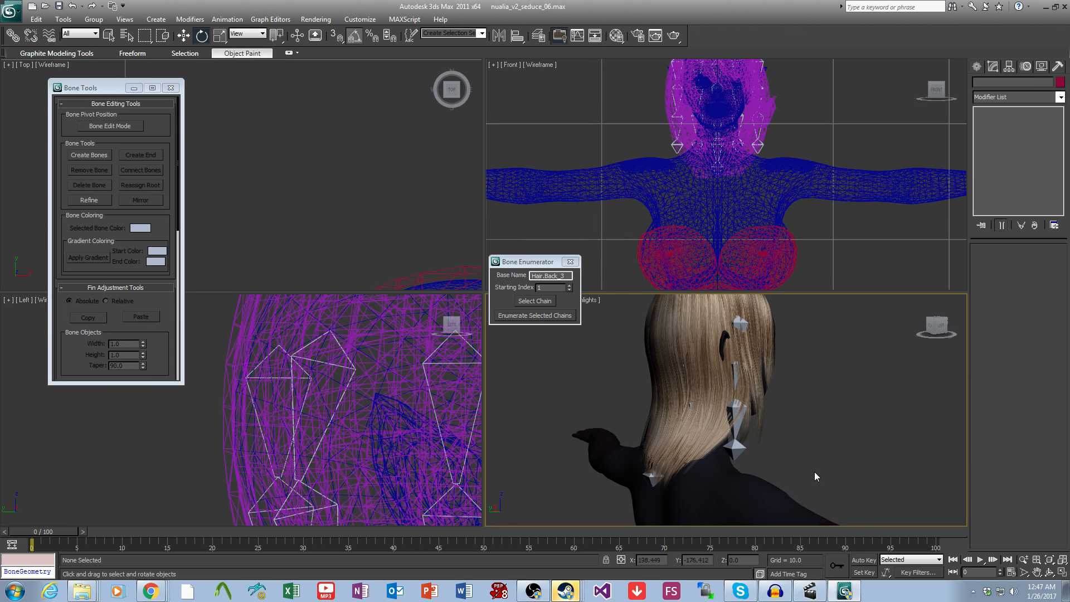
pyautogui.rightClick(583, 599)
pyautogui.click(613, 494)
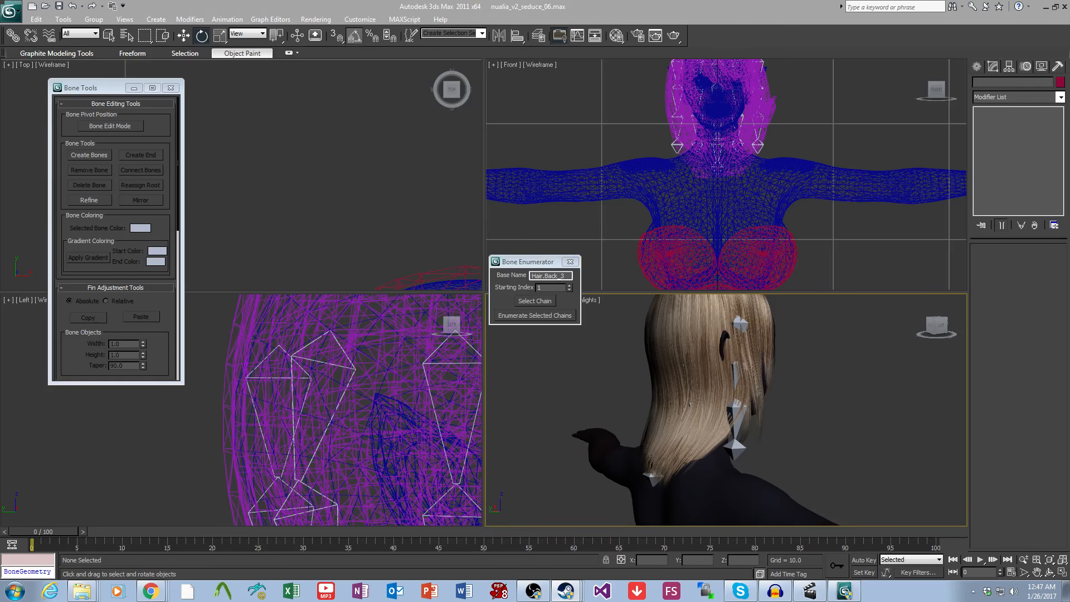
pyautogui.rightClick(565, 591)
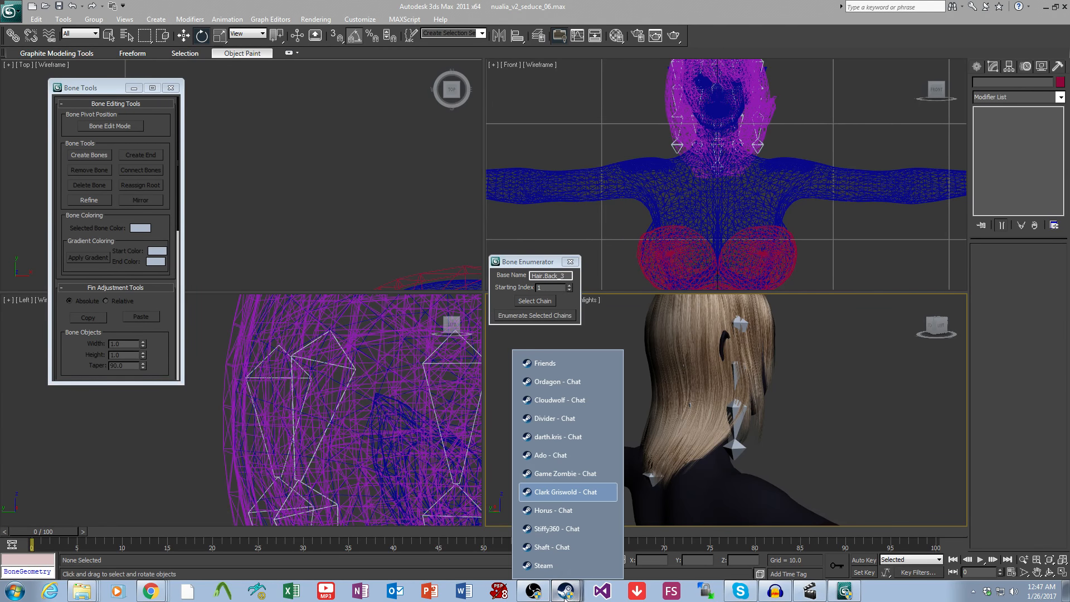
# Step: Select the NUALIA HAIR mesh and enter envelope editing in its Skin modifier
pyautogui.click(545, 363)
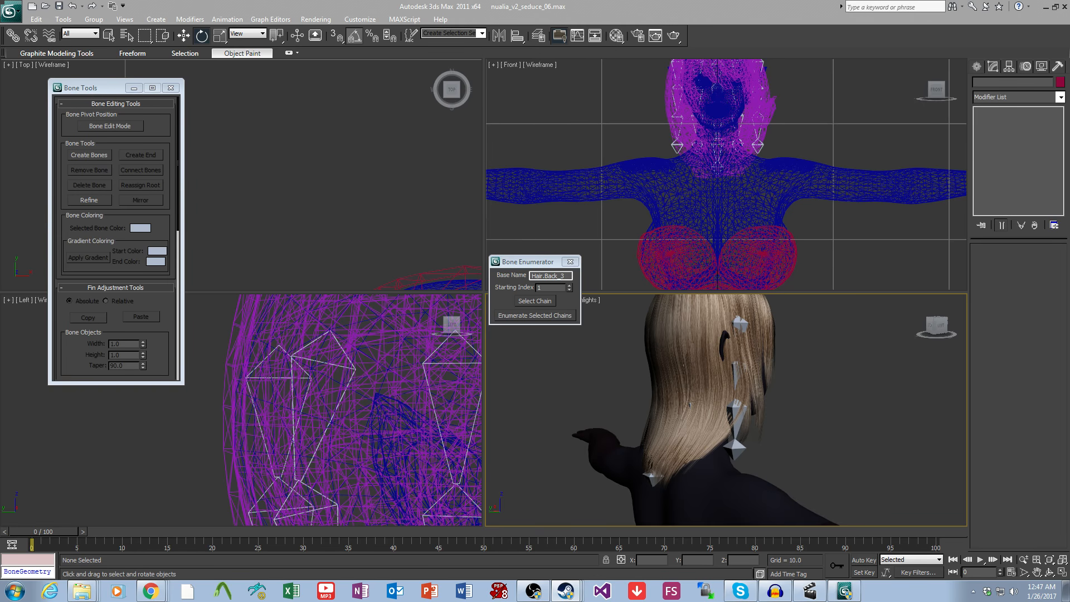
pyautogui.moveTo(775, 454); pyautogui.dragTo(762, 447, button='middle')
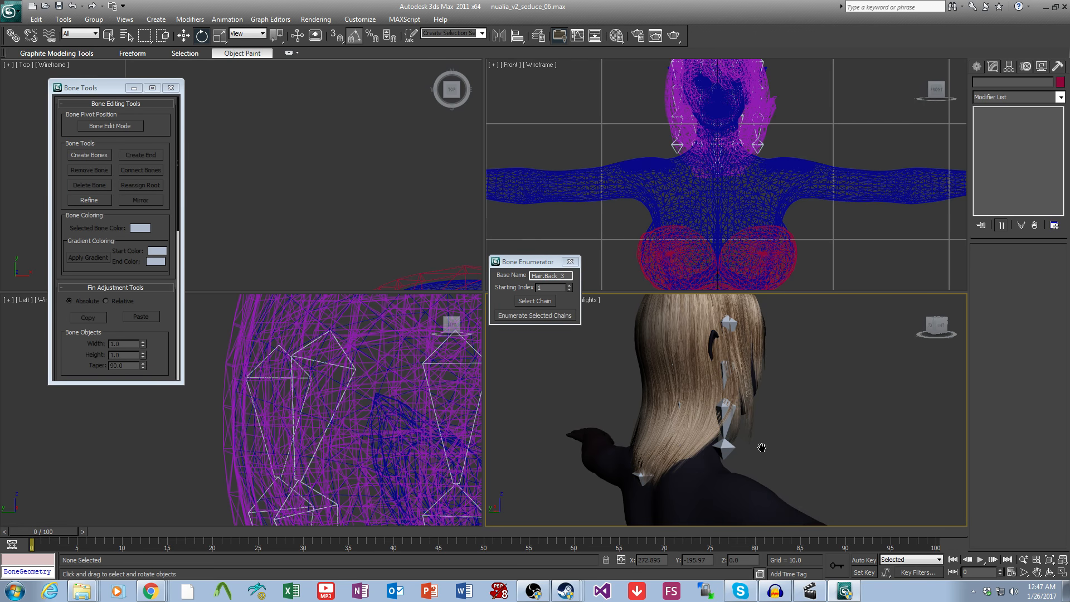
pyautogui.keyDown('alt'); pyautogui.moveTo(816, 403); pyautogui.dragTo(768, 471, button='middle'); pyautogui.keyUp('alt')
pyautogui.scroll(3, 802, 429)
pyautogui.moveTo(743, 366); pyautogui.dragTo(774, 408, button='middle')
pyautogui.click(722, 356)
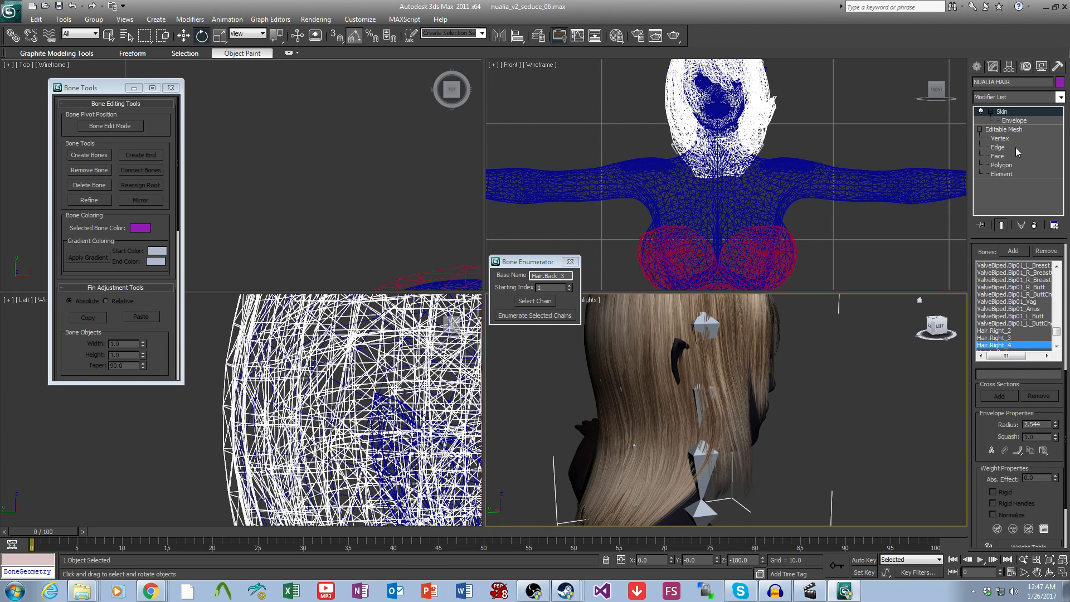
pyautogui.click(1014, 121)
pyautogui.moveTo(787, 450); pyautogui.dragTo(797, 430, button='middle')
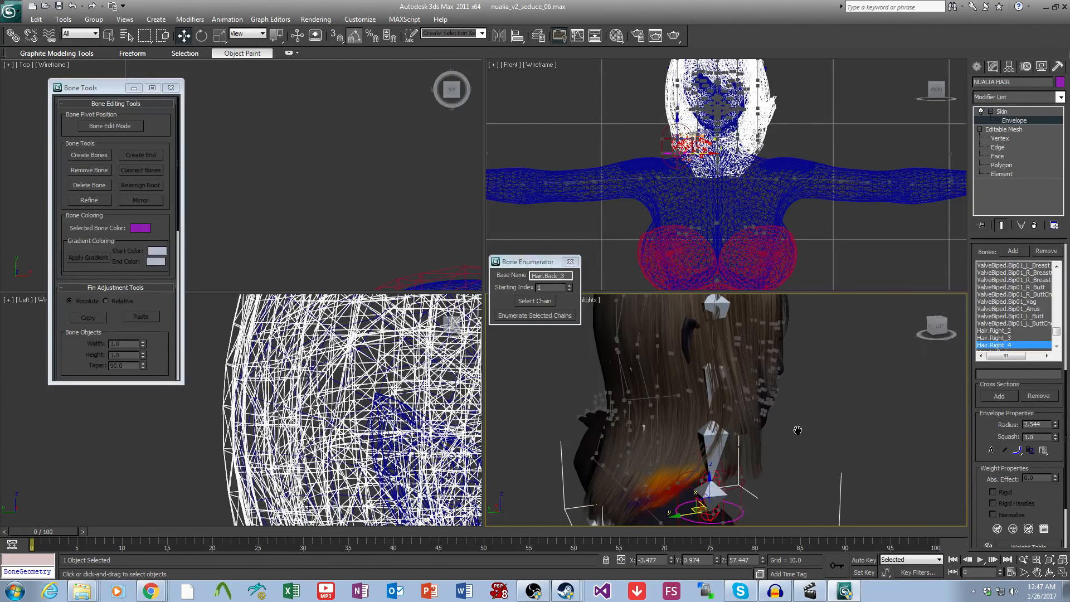
# Step: Choose the Hair.Left_1 bone and paint its weights across the upper hair on the character's left side
pyautogui.click(1057, 349)
pyautogui.click(1057, 349)
pyautogui.click(1057, 349)
pyautogui.click(997, 331)
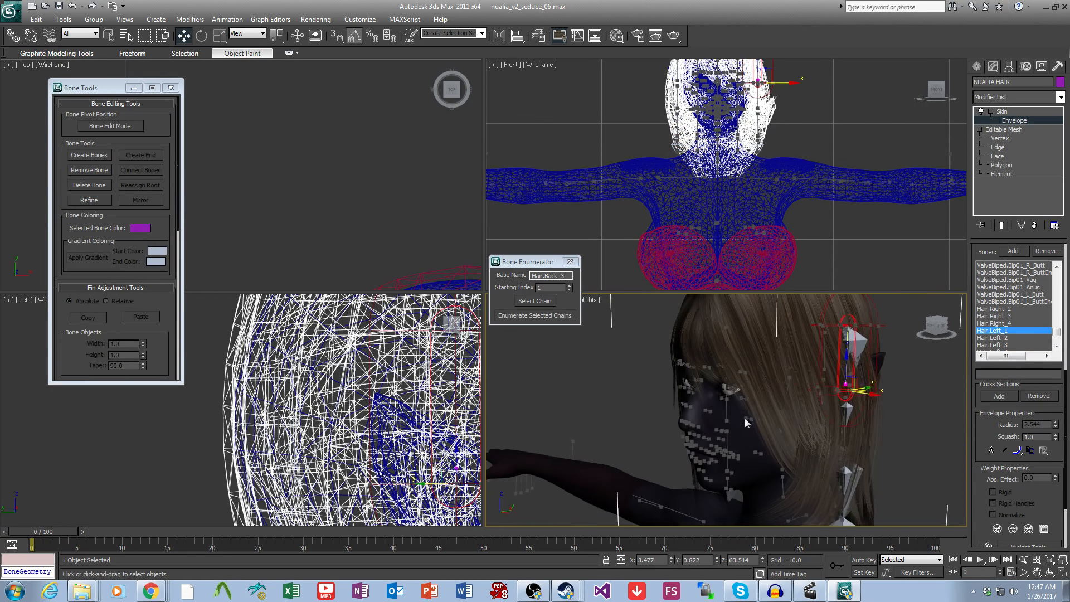
pyautogui.scroll(-3, 1023, 348)
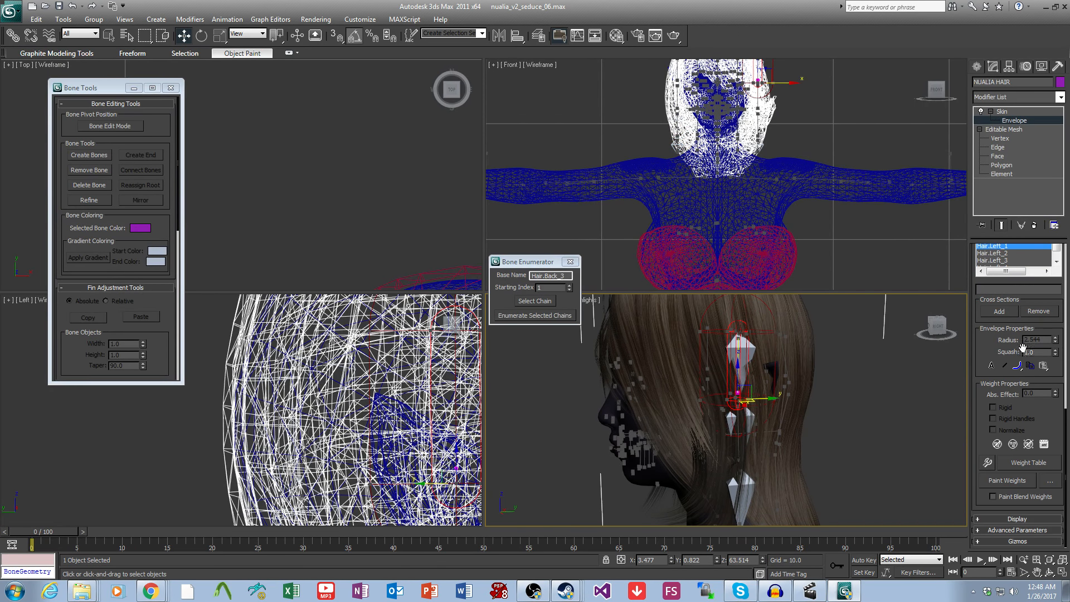
pyautogui.keyDown('alt'); pyautogui.moveTo(918, 437); pyautogui.dragTo(669, 396, button='middle'); pyautogui.keyUp('alt')
pyautogui.moveTo(669, 391); pyautogui.dragTo(761, 389)
pyautogui.keyDown('alt'); pyautogui.moveTo(800, 392); pyautogui.dragTo(749, 448, button='middle'); pyautogui.keyUp('alt')
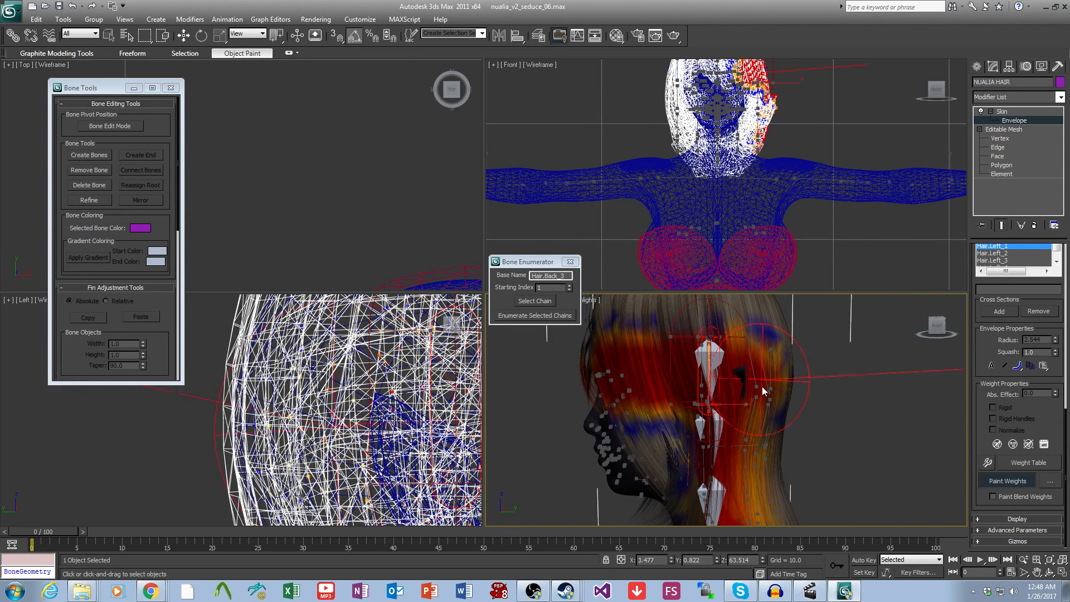
# Step: Extend the Hair.Left_1 weights down the left side hair to its ends, covering the front strands
pyautogui.click(759, 407)
pyautogui.moveTo(748, 508); pyautogui.dragTo(747, 518)
pyautogui.moveTo(747, 519); pyautogui.dragTo(759, 488, button='middle')
pyautogui.moveTo(716, 372); pyautogui.dragTo(672, 399)
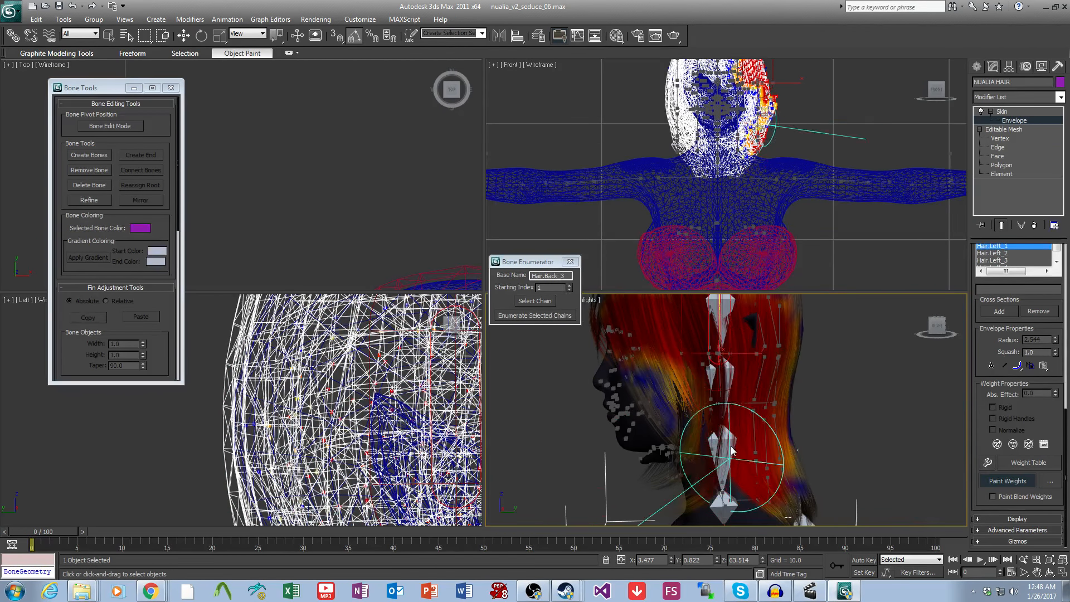
pyautogui.moveTo(724, 457)
pyautogui.mouseDown()
pyautogui.moveTo(667, 425)
pyautogui.moveTo(686, 479)
pyautogui.mouseUp()
pyautogui.keyDown('alt'); pyautogui.moveTo(686, 480); pyautogui.dragTo(709, 436, button='middle'); pyautogui.keyUp('alt')
pyautogui.moveTo(709, 437); pyautogui.dragTo(703, 410)
pyautogui.moveTo(689, 362); pyautogui.dragTo(705, 412)
pyautogui.moveTo(719, 460)
pyautogui.mouseDown(button='middle')
pyautogui.moveTo(732, 349)
pyautogui.moveTo(707, 390)
pyautogui.mouseUp(button='middle')
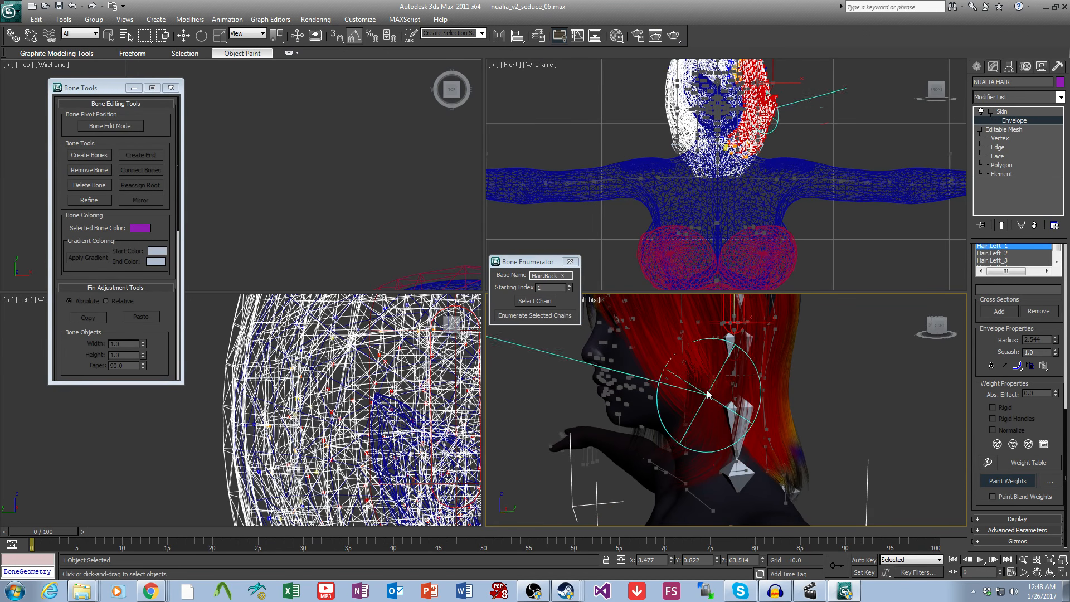
pyautogui.keyDown('alt'); pyautogui.moveTo(716, 443); pyautogui.dragTo(772, 440, button='middle'); pyautogui.keyUp('alt')
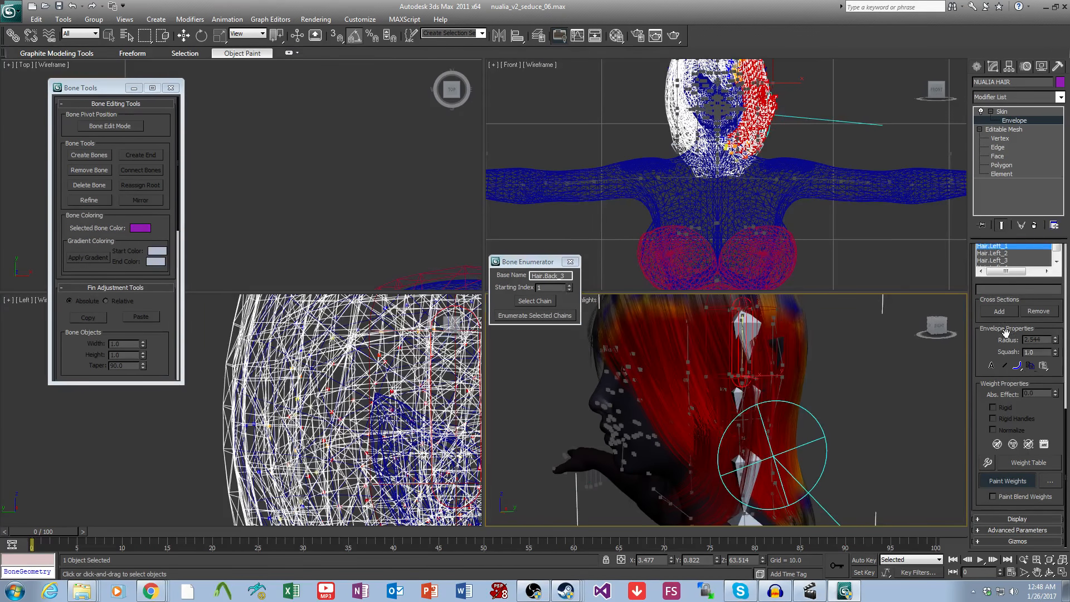
# Step: Choose the Hair.Left_2 bone and paint its weights across the left side hair around ear level, redoing the first stroke
pyautogui.moveTo(1012, 278); pyautogui.dragTo(1011, 303)
pyautogui.click(1000, 279)
pyautogui.keyDown('alt'); pyautogui.moveTo(875, 393); pyautogui.dragTo(816, 395, button='middle'); pyautogui.keyUp('alt')
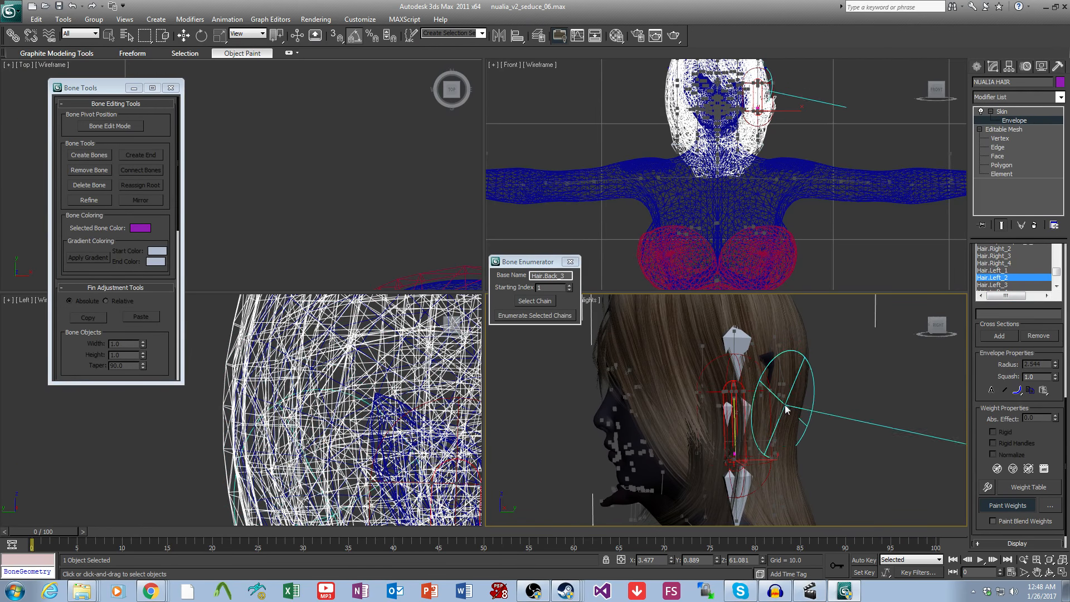
pyautogui.moveTo(774, 418)
pyautogui.mouseDown()
pyautogui.moveTo(783, 389)
pyautogui.moveTo(713, 391)
pyautogui.mouseUp()
pyautogui.hotkey('ctrl', 'z')
pyautogui.moveTo(799, 423); pyautogui.dragTo(663, 419)
# Step: Extend the Hair.Left_2 weights down the left side hair toward its front and rear ends
pyautogui.moveTo(768, 436); pyautogui.dragTo(761, 377, button='middle')
pyautogui.moveTo(761, 378)
pyautogui.mouseDown()
pyautogui.moveTo(627, 416)
pyautogui.moveTo(699, 469)
pyautogui.moveTo(723, 422)
pyautogui.moveTo(694, 471)
pyautogui.mouseUp()
pyautogui.keyDown('alt'); pyautogui.moveTo(694, 471); pyautogui.dragTo(668, 465, button='middle'); pyautogui.keyUp('alt')
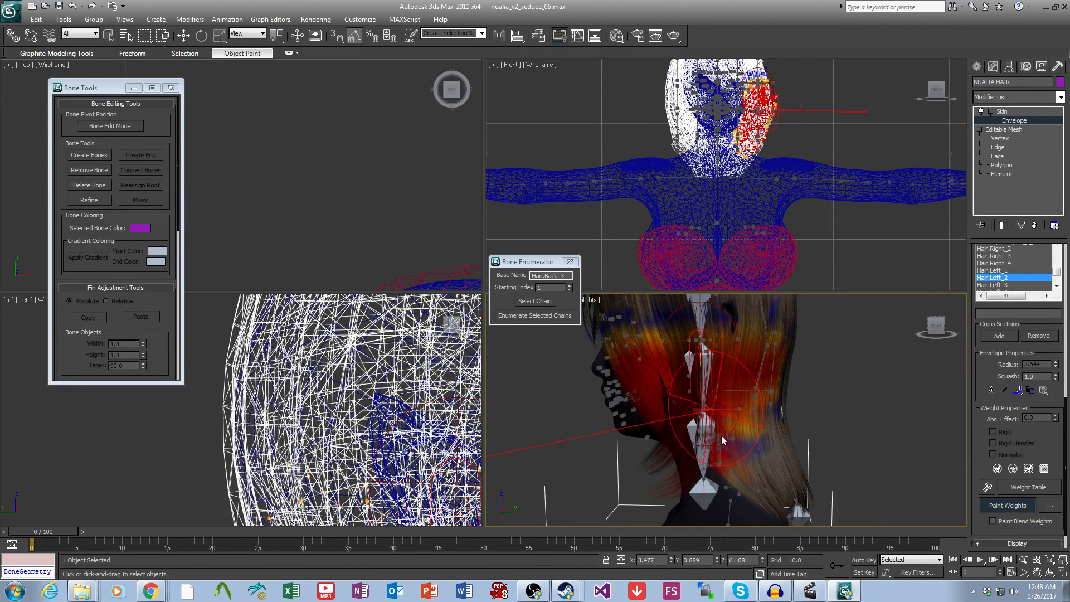
pyautogui.moveTo(722, 437); pyautogui.dragTo(757, 495)
pyautogui.moveTo(764, 458); pyautogui.dragTo(764, 435)
pyautogui.moveTo(766, 429)
pyautogui.mouseDown()
pyautogui.moveTo(773, 513)
pyautogui.moveTo(775, 502)
pyautogui.mouseUp()
# Step: Paint the Hair.Left_3 weights over the lower left side hair, from jaw level down to the ends
pyautogui.moveTo(845, 415)
pyautogui.mouseDown(button='middle')
pyautogui.moveTo(851, 422)
pyautogui.moveTo(822, 365)
pyautogui.mouseUp(button='middle')
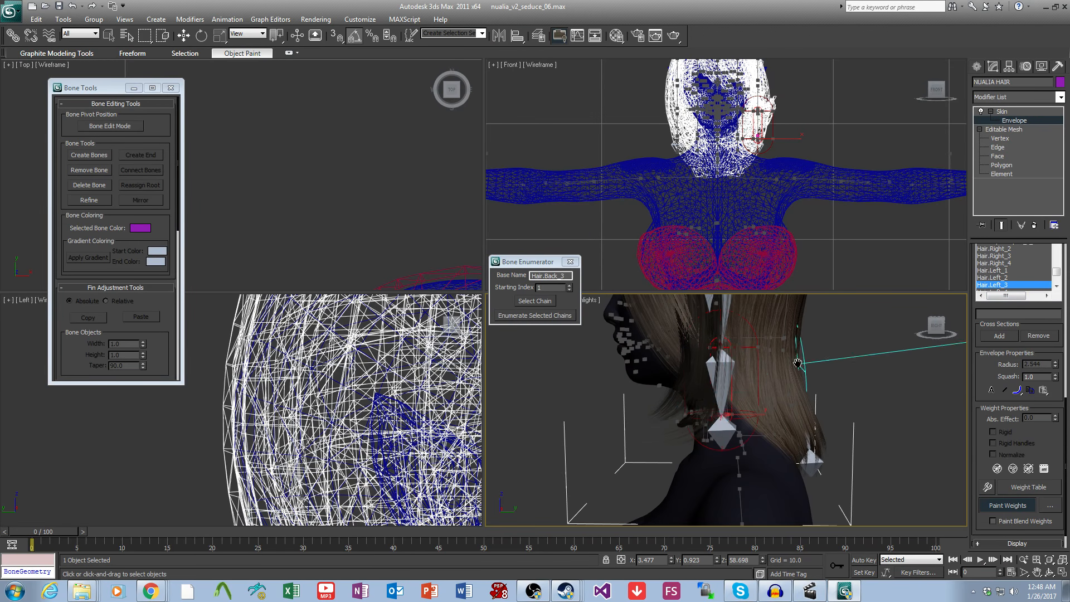
pyautogui.moveTo(742, 389); pyautogui.dragTo(703, 384)
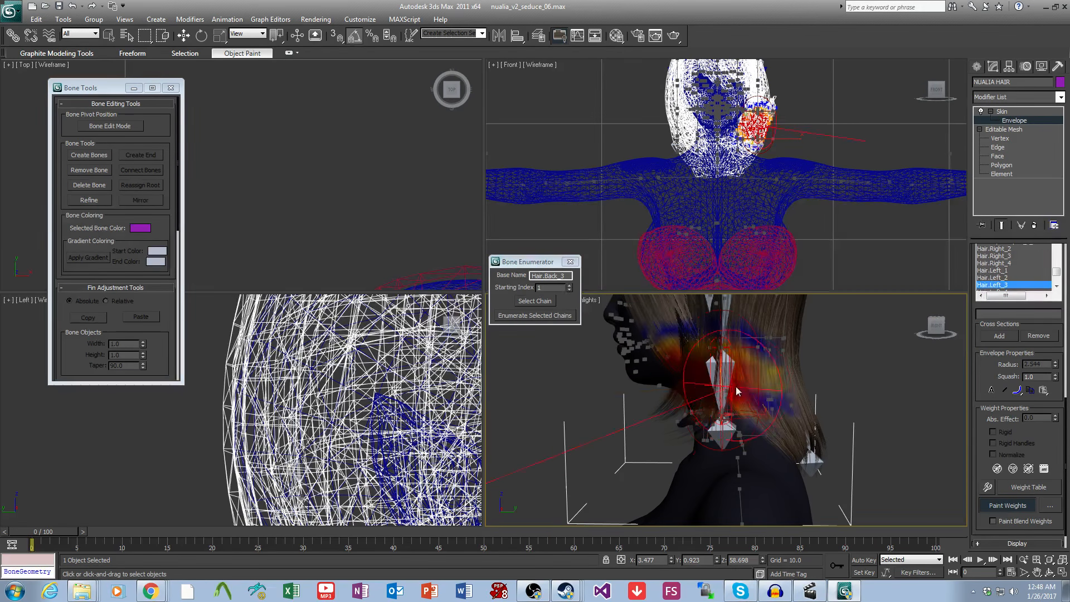
pyautogui.moveTo(725, 422)
pyautogui.mouseDown()
pyautogui.moveTo(672, 433)
pyautogui.moveTo(781, 438)
pyautogui.mouseUp()
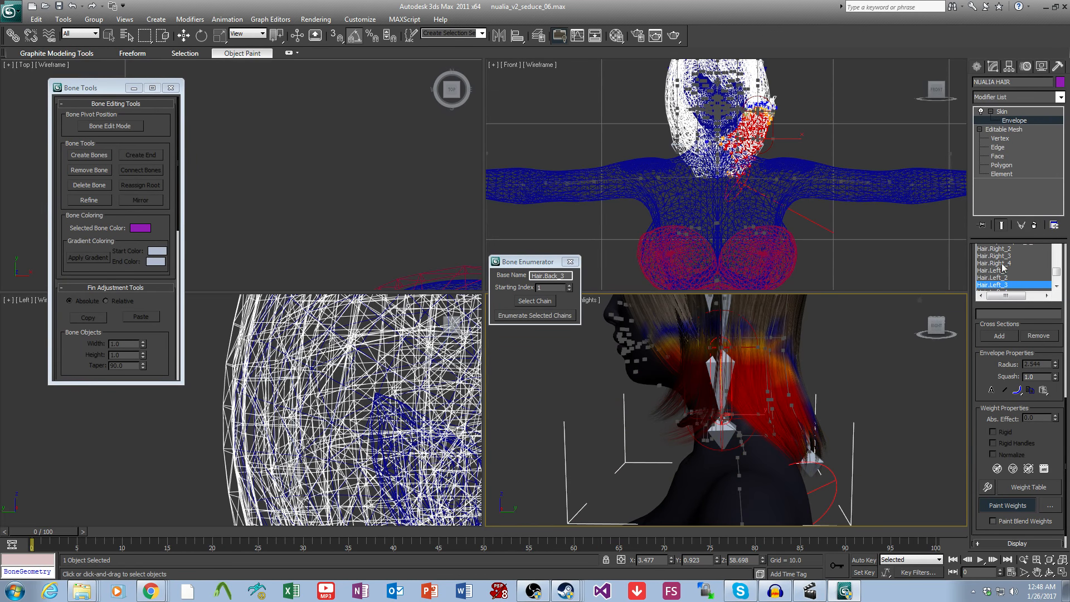
# Step: Choose the Hair.Left_4 bone, paint its weights onto the left hair ends, and erase the weights above them
pyautogui.click(1057, 286)
pyautogui.click(1056, 287)
pyautogui.click(999, 277)
pyautogui.moveTo(768, 419); pyautogui.dragTo(780, 377, button='middle')
pyautogui.moveTo(776, 403); pyautogui.dragTo(757, 404)
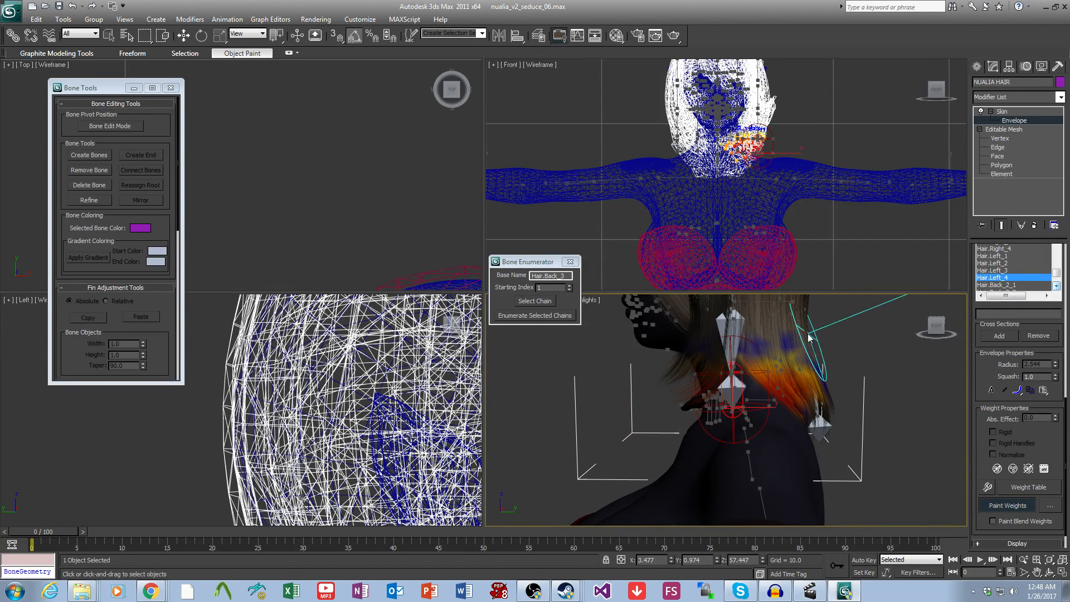
pyautogui.moveTo(733, 352); pyautogui.dragTo(727, 343)
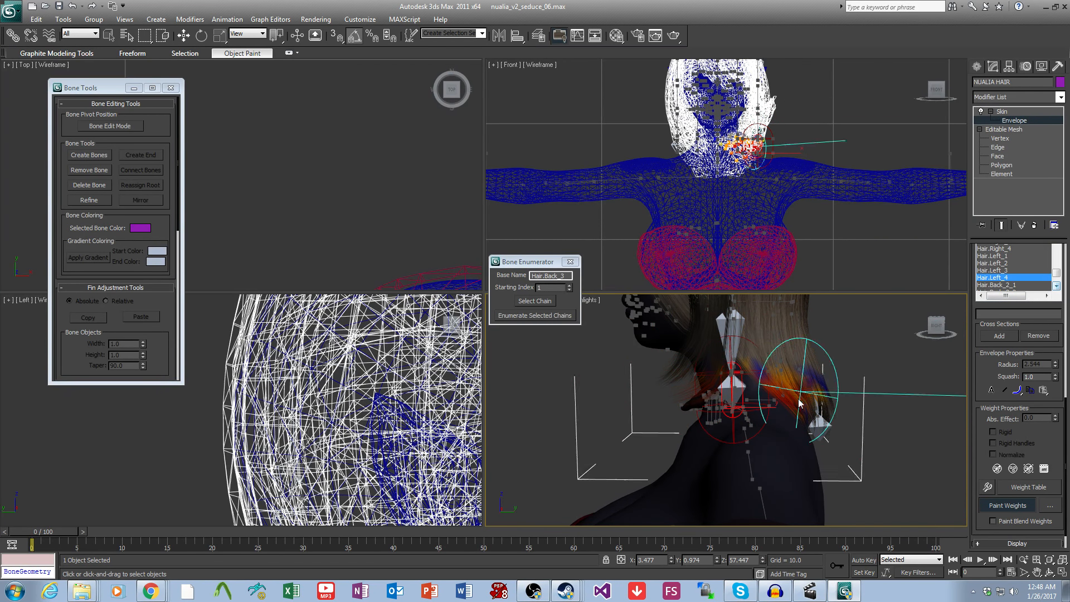
pyautogui.moveTo(801, 385); pyautogui.dragTo(808, 449, button='middle')
# Step: Choose the Hair.Back_2_1 bone and paint its weights across the upper back of the hair
pyautogui.click(1018, 285)
pyautogui.moveTo(853, 394); pyautogui.dragTo(819, 446, button='middle')
pyautogui.keyDown('alt'); pyautogui.moveTo(819, 446); pyautogui.dragTo(758, 444, button='middle'); pyautogui.keyUp('alt')
pyautogui.scroll(-1, 1002, 336)
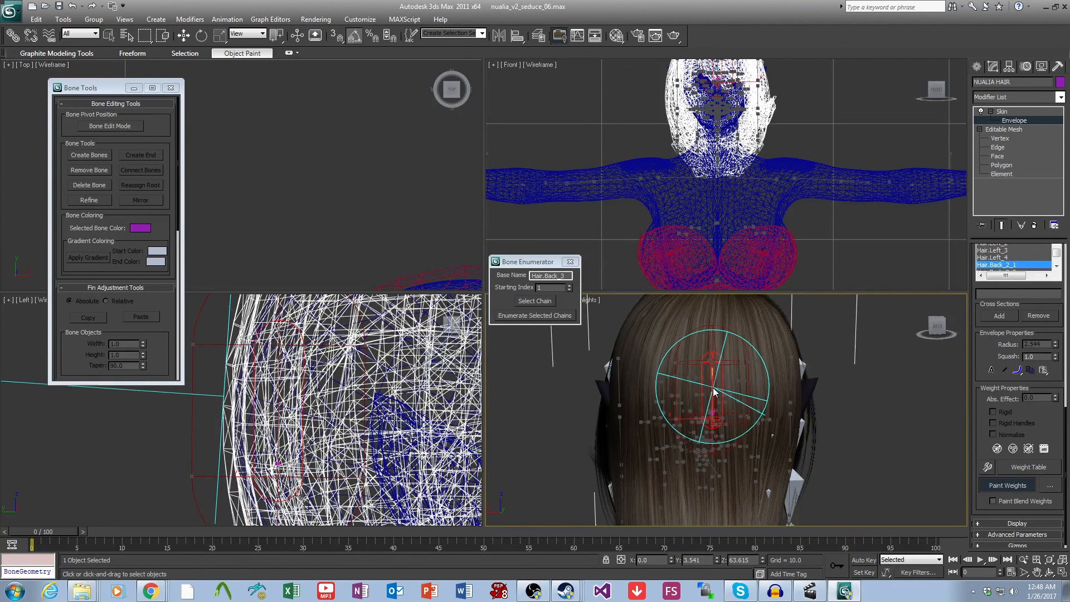
pyautogui.moveTo(707, 401)
pyautogui.mouseDown()
pyautogui.moveTo(698, 389)
pyautogui.moveTo(623, 387)
pyautogui.mouseUp()
pyautogui.keyDown('alt'); pyautogui.moveTo(710, 390); pyautogui.dragTo(695, 391, button='middle'); pyautogui.keyUp('alt')
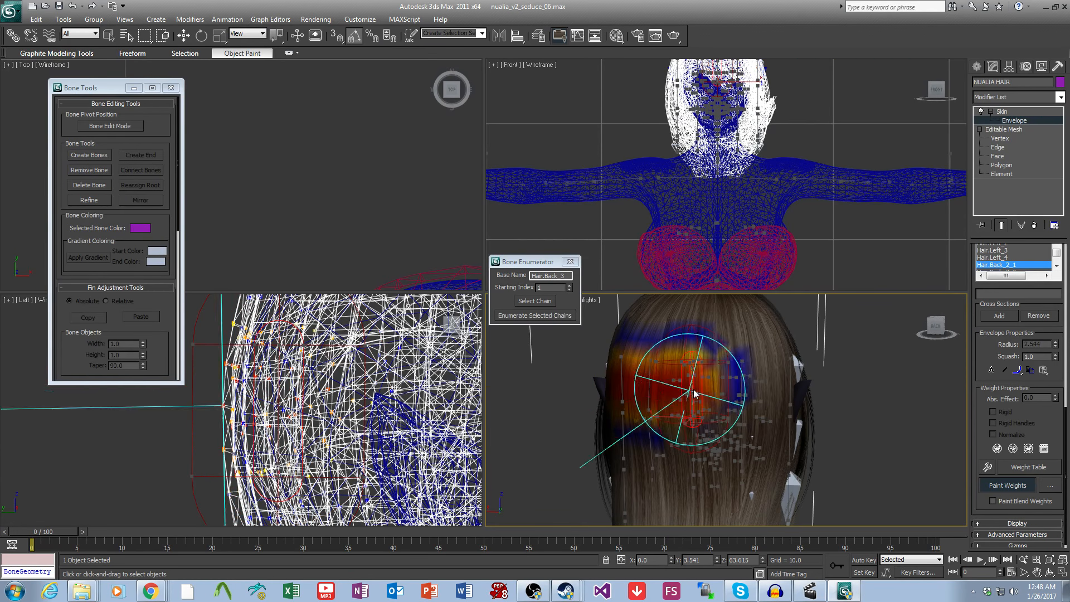
pyautogui.moveTo(694, 391); pyautogui.dragTo(771, 387)
# Step: Extend the Hair.Back_2_1 weights down the back hair to its ends and fill in both edges
pyautogui.moveTo(714, 410)
pyautogui.keyDown('alt'); pyautogui.mouseDown(button='middle')
pyautogui.moveTo(717, 425)
pyautogui.moveTo(720, 404)
pyautogui.moveTo(735, 449)
pyautogui.moveTo(726, 391)
pyautogui.mouseUp(button='middle'); pyautogui.keyUp('alt')
pyautogui.moveTo(726, 392); pyautogui.dragTo(728, 392)
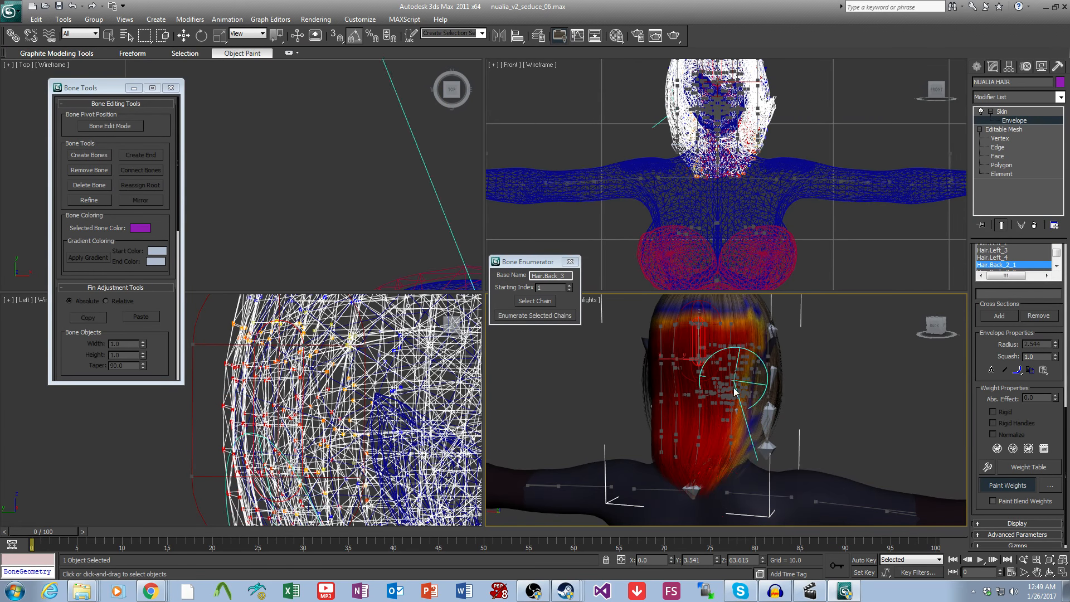
pyautogui.keyDown('alt'); pyautogui.moveTo(741, 440); pyautogui.dragTo(728, 408, button='middle'); pyautogui.keyUp('alt')
pyautogui.moveTo(729, 398)
pyautogui.mouseDown()
pyautogui.moveTo(715, 409)
pyautogui.moveTo(708, 473)
pyautogui.mouseUp()
pyautogui.scroll(3, 709, 463)
pyautogui.moveTo(711, 457)
pyautogui.keyDown('alt'); pyautogui.mouseDown(button='middle')
pyautogui.moveTo(699, 477)
pyautogui.moveTo(668, 465)
pyautogui.moveTo(742, 436)
pyautogui.moveTo(712, 466)
pyautogui.moveTo(722, 454)
pyautogui.mouseUp(button='middle'); pyautogui.keyUp('alt')
# Step: Choose the Hair.Back_2_2 bone and paint its weights across the back hair and down toward the ends
pyautogui.click(1020, 267)
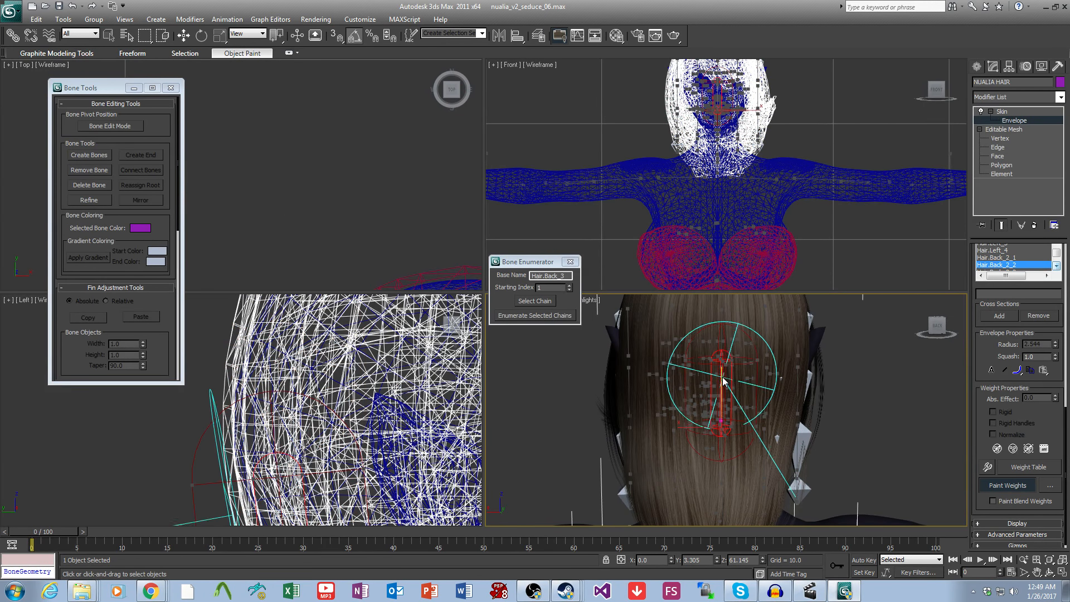
pyautogui.moveTo(722, 381); pyautogui.dragTo(672, 379)
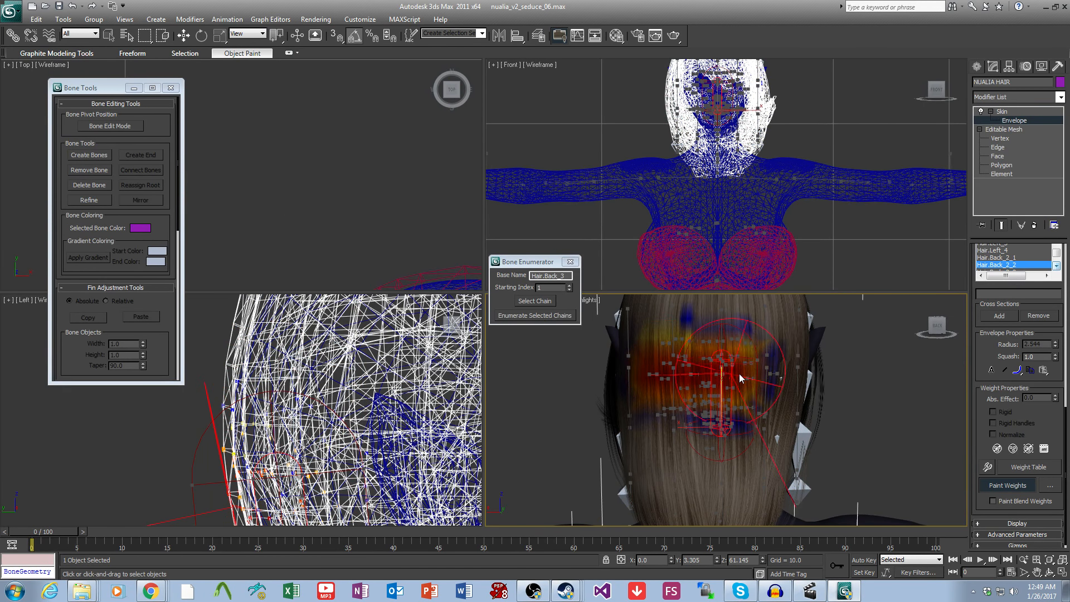
pyautogui.keyDown('alt'); pyautogui.moveTo(784, 373); pyautogui.dragTo(739, 496, button='middle'); pyautogui.keyUp('alt')
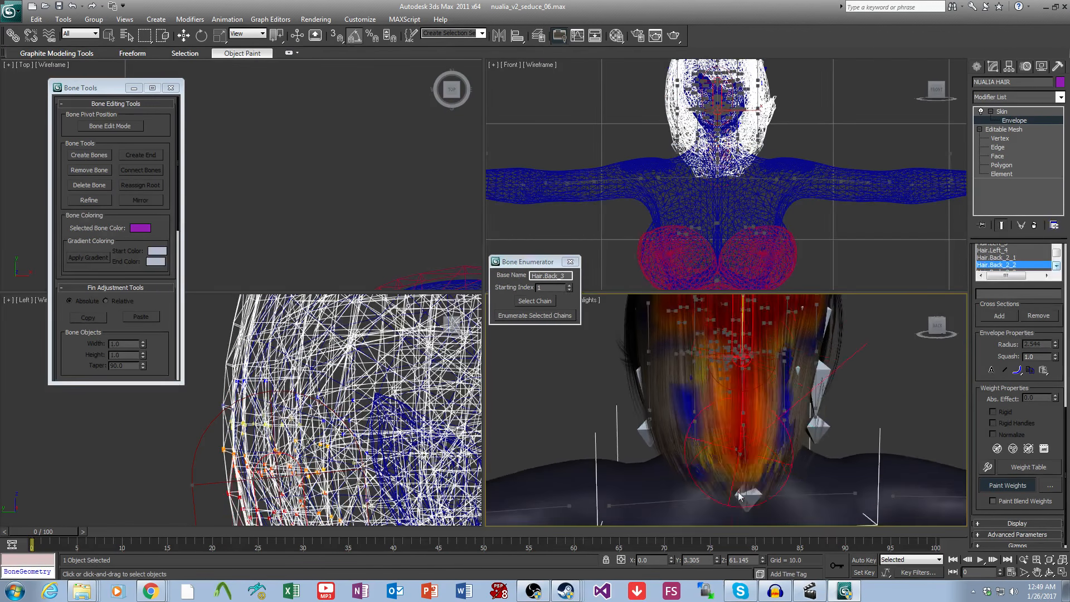
pyautogui.moveTo(739, 493)
pyautogui.mouseDown()
pyautogui.moveTo(739, 376)
pyautogui.moveTo(724, 373)
pyautogui.moveTo(697, 427)
pyautogui.mouseUp()
pyautogui.moveTo(698, 427)
pyautogui.keyDown('alt'); pyautogui.mouseDown(button='middle')
pyautogui.moveTo(746, 373)
pyautogui.moveTo(738, 447)
pyautogui.moveTo(758, 413)
pyautogui.mouseUp(button='middle'); pyautogui.keyUp('alt')
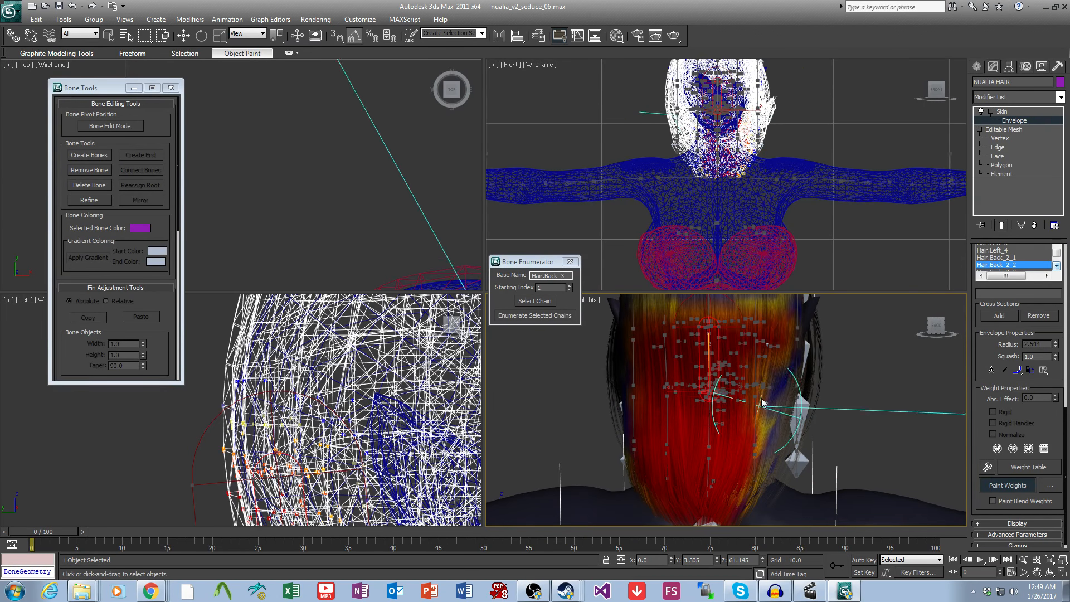
# Step: Fill in the Hair.Back_2_2 weights along the edge and lower tips of the back hair
pyautogui.moveTo(762, 402)
pyautogui.mouseDown()
pyautogui.moveTo(741, 513)
pyautogui.moveTo(735, 470)
pyautogui.mouseUp()
pyautogui.moveTo(734, 469)
pyautogui.mouseDown(button='middle')
pyautogui.moveTo(733, 391)
pyautogui.moveTo(780, 387)
pyautogui.mouseUp(button='middle')
pyautogui.moveTo(775, 390)
pyautogui.mouseDown()
pyautogui.moveTo(743, 418)
pyautogui.moveTo(717, 392)
pyautogui.mouseUp()
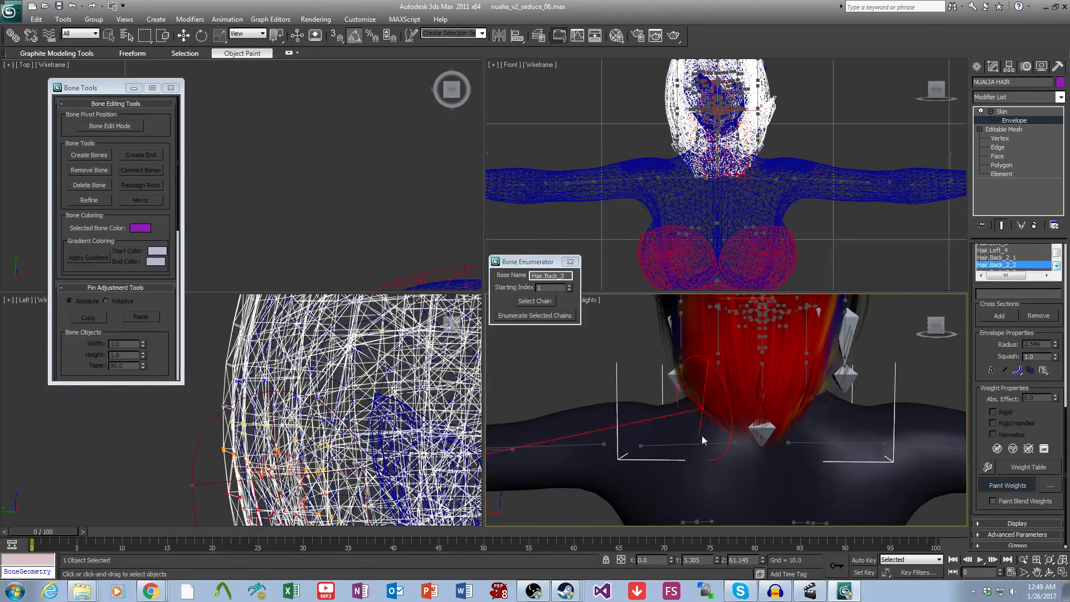
pyautogui.moveTo(781, 384); pyautogui.dragTo(748, 524, button='middle')
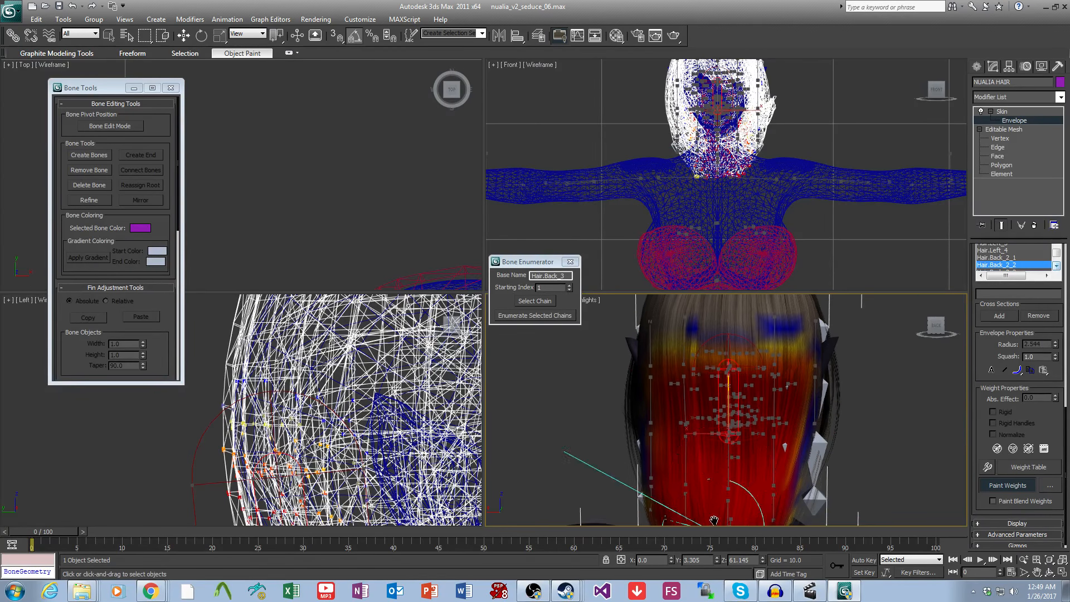
# Step: Paint the Hair.Back_2_3 weights across the lower half of the back hair and down toward its ends
pyautogui.moveTo(729, 443)
pyautogui.mouseDown(button='middle')
pyautogui.moveTo(729, 488)
pyautogui.moveTo(726, 423)
pyautogui.moveTo(771, 413)
pyautogui.moveTo(773, 400)
pyautogui.mouseUp(button='middle')
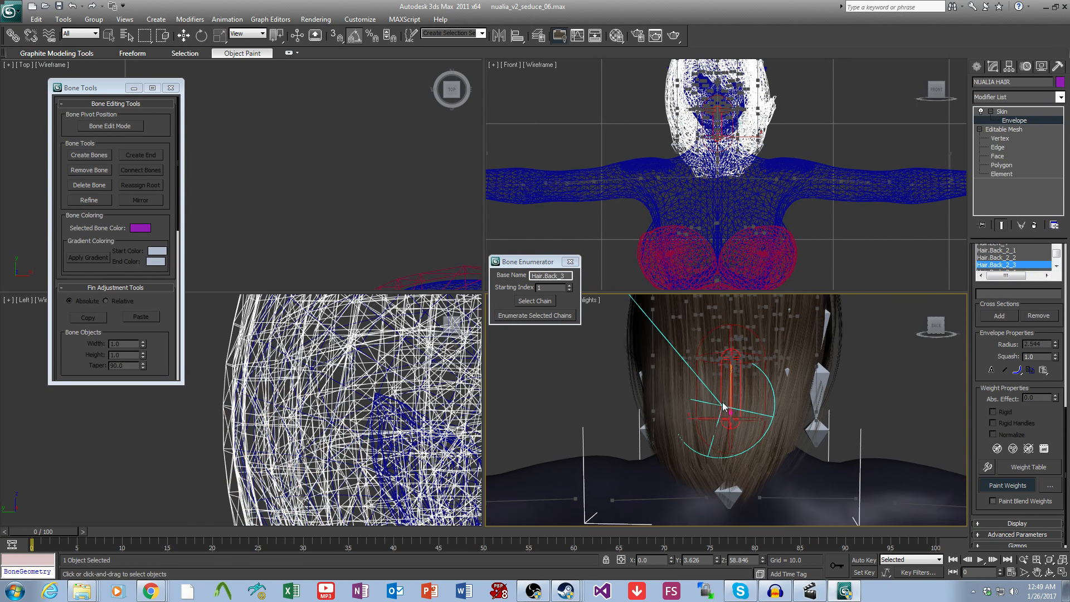
pyautogui.moveTo(728, 382); pyautogui.dragTo(764, 385)
pyautogui.click(764, 384)
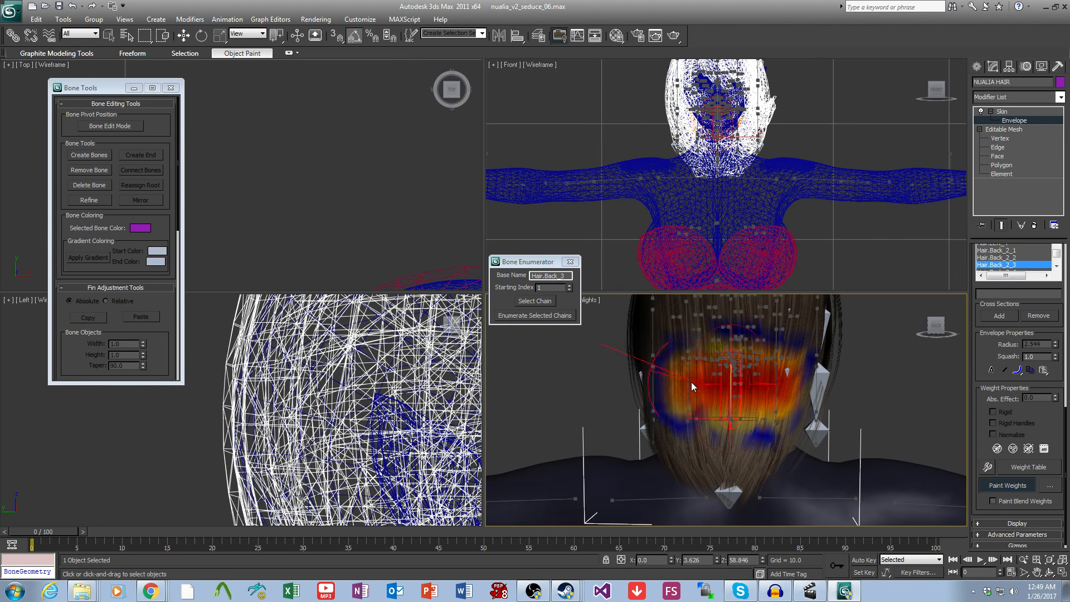
pyautogui.moveTo(690, 382); pyautogui.dragTo(693, 386)
pyautogui.keyDown('alt'); pyautogui.moveTo(693, 386); pyautogui.dragTo(726, 386, button='middle'); pyautogui.keyUp('alt')
pyautogui.moveTo(704, 393)
pyautogui.mouseDown()
pyautogui.moveTo(700, 434)
pyautogui.moveTo(723, 470)
pyautogui.moveTo(745, 437)
pyautogui.mouseUp()
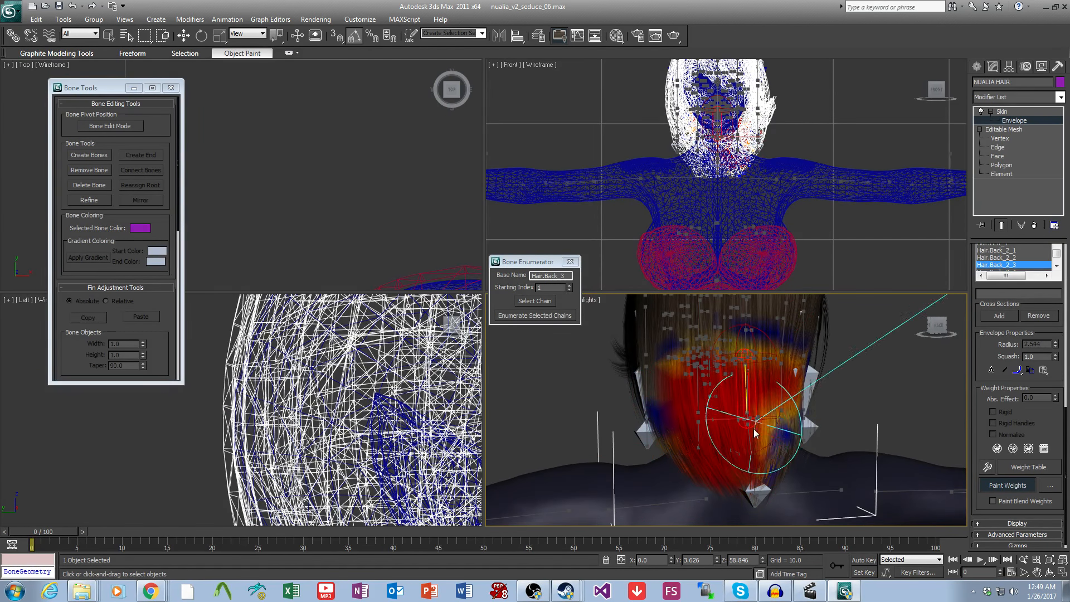
# Step: Fill in the remaining gaps in the Hair.Back_2_3 weights along both edges and the tips of the back hair
pyautogui.keyDown('alt'); pyautogui.moveTo(753, 429); pyautogui.dragTo(763, 428, button='middle'); pyautogui.keyUp('alt')
pyautogui.moveTo(763, 429)
pyautogui.mouseDown()
pyautogui.moveTo(741, 490)
pyautogui.moveTo(757, 446)
pyautogui.mouseUp()
pyautogui.moveTo(752, 446)
pyautogui.mouseDown(button='middle')
pyautogui.moveTo(735, 475)
pyautogui.moveTo(748, 474)
pyautogui.mouseUp(button='middle')
pyautogui.moveTo(676, 470); pyautogui.dragTo(700, 495)
pyautogui.moveTo(703, 495)
pyautogui.mouseDown(button='middle')
pyautogui.moveTo(710, 442)
pyautogui.moveTo(718, 440)
pyautogui.mouseUp(button='middle')
pyautogui.moveTo(747, 447); pyautogui.dragTo(769, 468)
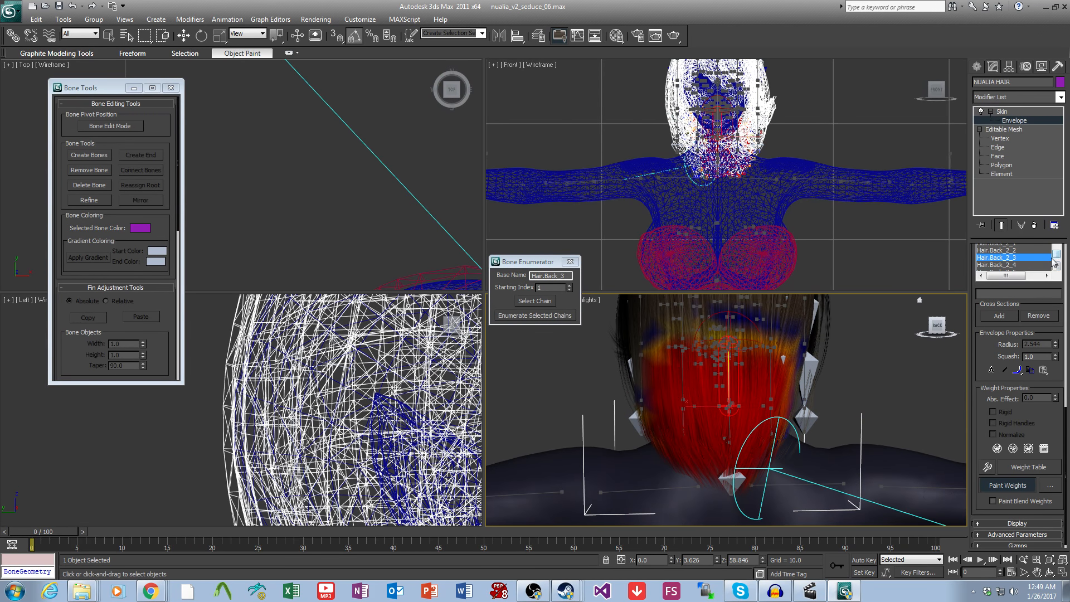
# Step: Choose the Hair.Back_2_4 bone and paint its weights over the lowest section of the back hair
pyautogui.click(1013, 265)
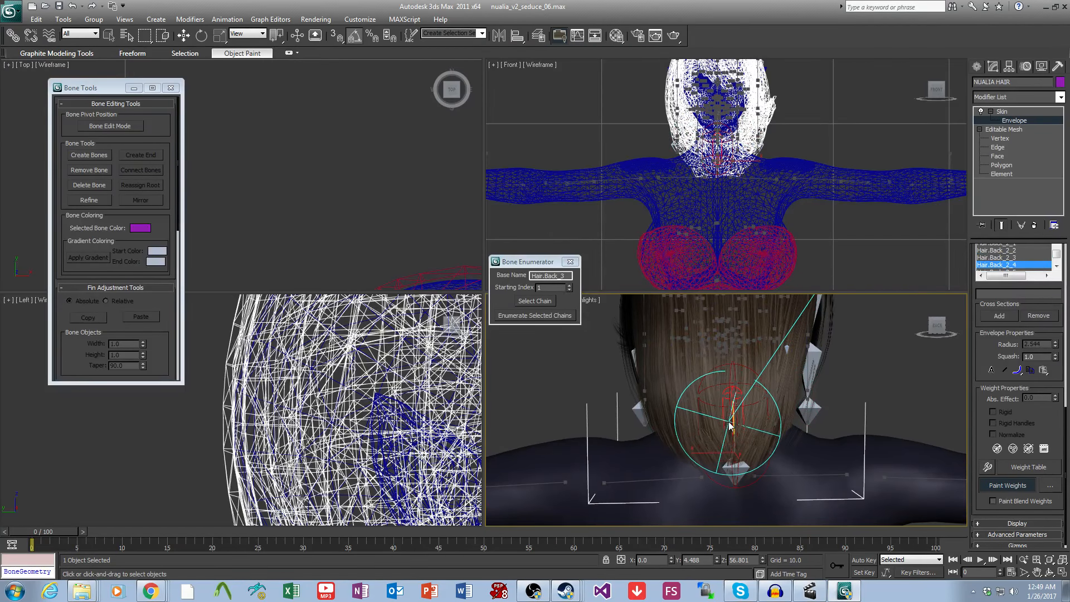
pyautogui.moveTo(735, 422); pyautogui.dragTo(735, 474)
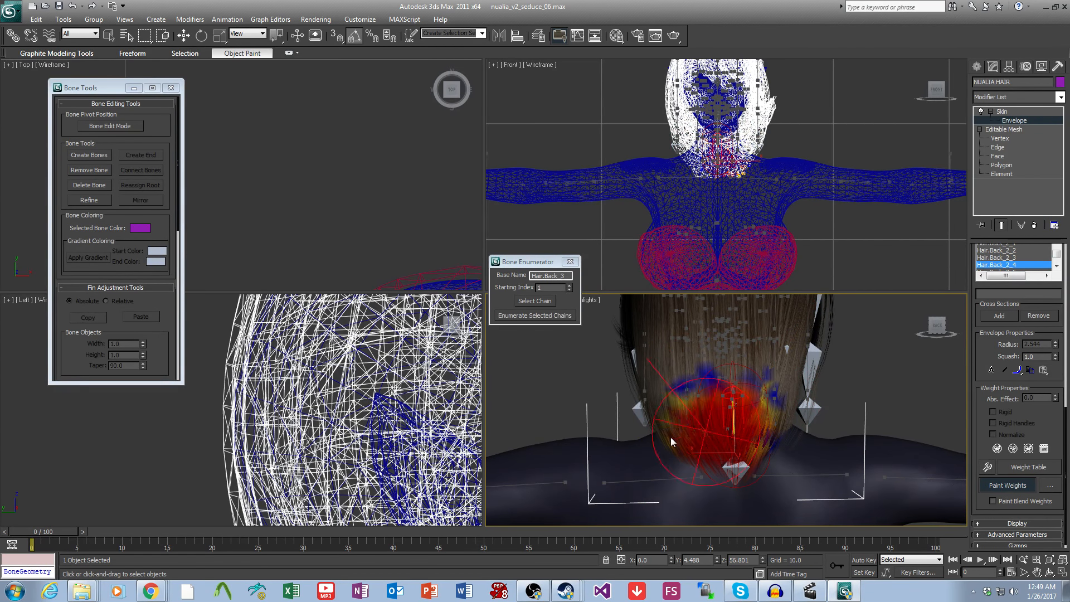
pyautogui.moveTo(720, 446); pyautogui.dragTo(700, 444, button='middle')
pyautogui.moveTo(735, 444); pyautogui.dragTo(743, 446)
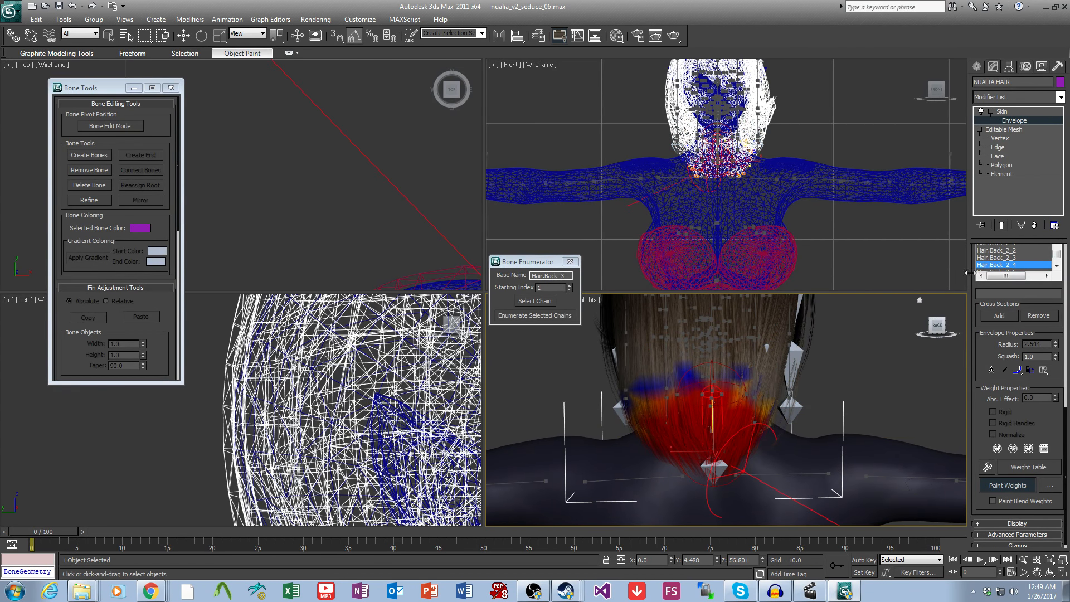
# Step: Choose the Hair.Back_2_5 bone, paint its weights onto the back hair's tips, and touch up the area just above them
pyautogui.click(1011, 265)
pyautogui.moveTo(802, 386); pyautogui.dragTo(808, 366, button='middle')
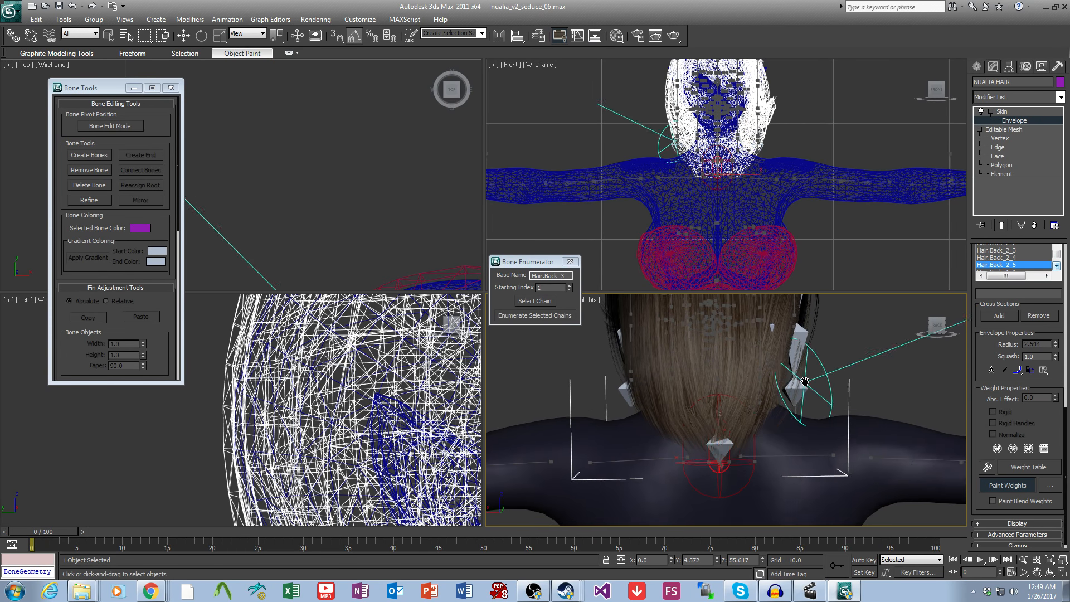
pyautogui.moveTo(729, 464); pyautogui.dragTo(682, 456)
pyautogui.click(724, 461)
pyautogui.moveTo(747, 405); pyautogui.dragTo(702, 408)
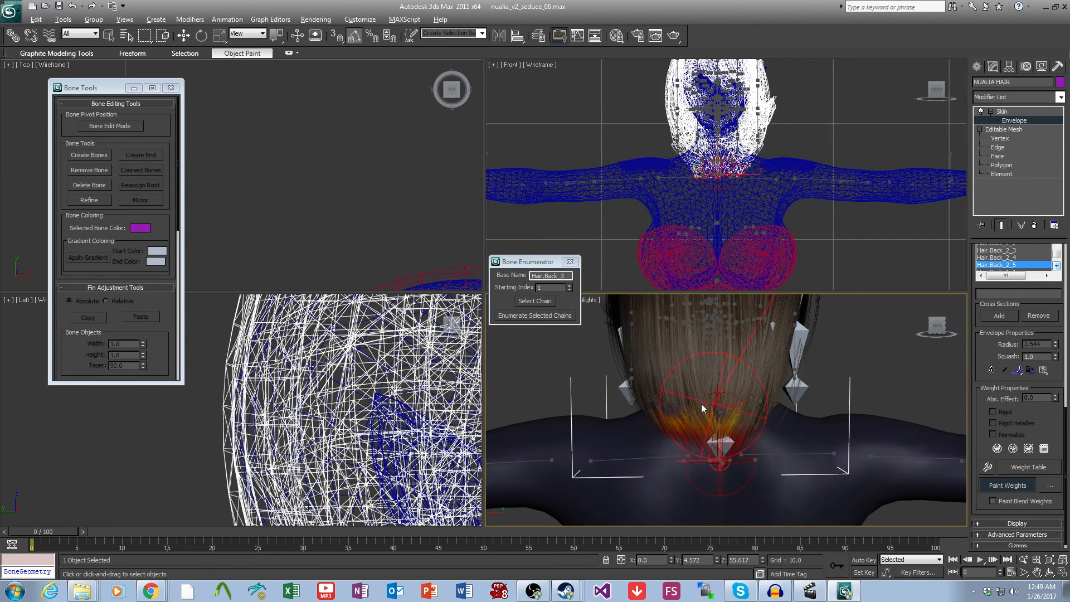
# Step: Choose the Hair.Back_1_1 bone and paint its weights over the upper back hair around the bone
pyautogui.moveTo(782, 422); pyautogui.dragTo(780, 461, button='middle')
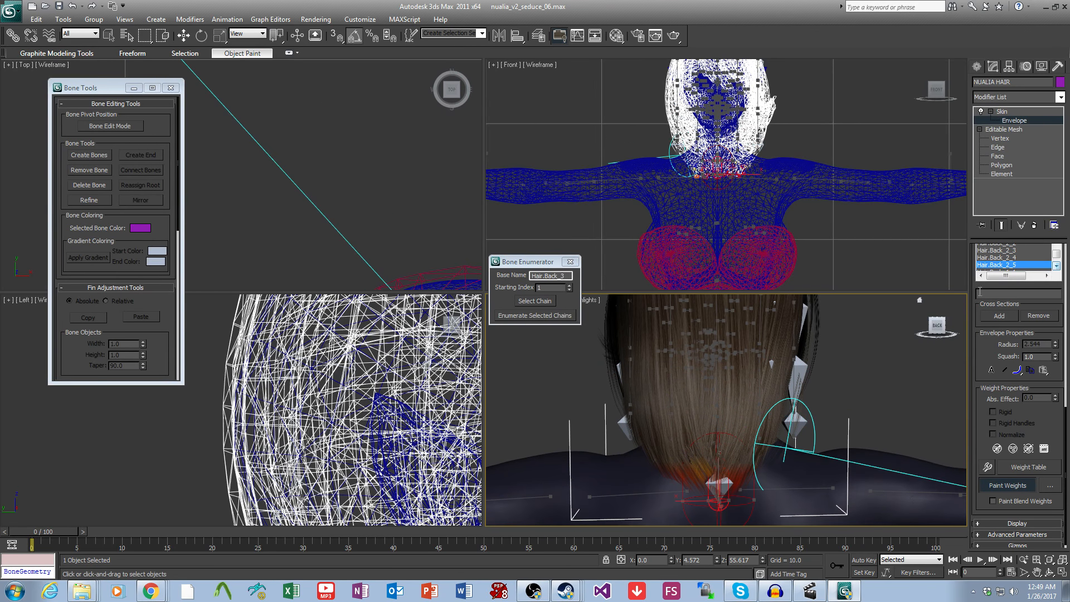
pyautogui.moveTo(1007, 299); pyautogui.dragTo(1017, 321)
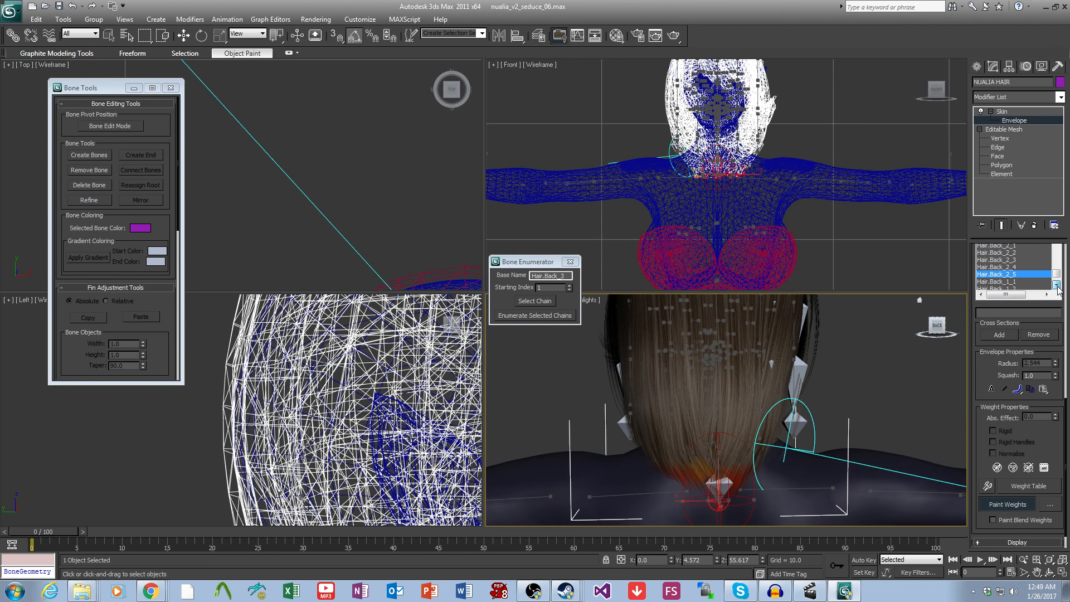
pyautogui.moveTo(835, 362)
pyautogui.mouseDown(button='middle')
pyautogui.moveTo(826, 443)
pyautogui.moveTo(753, 421)
pyautogui.mouseUp(button='middle')
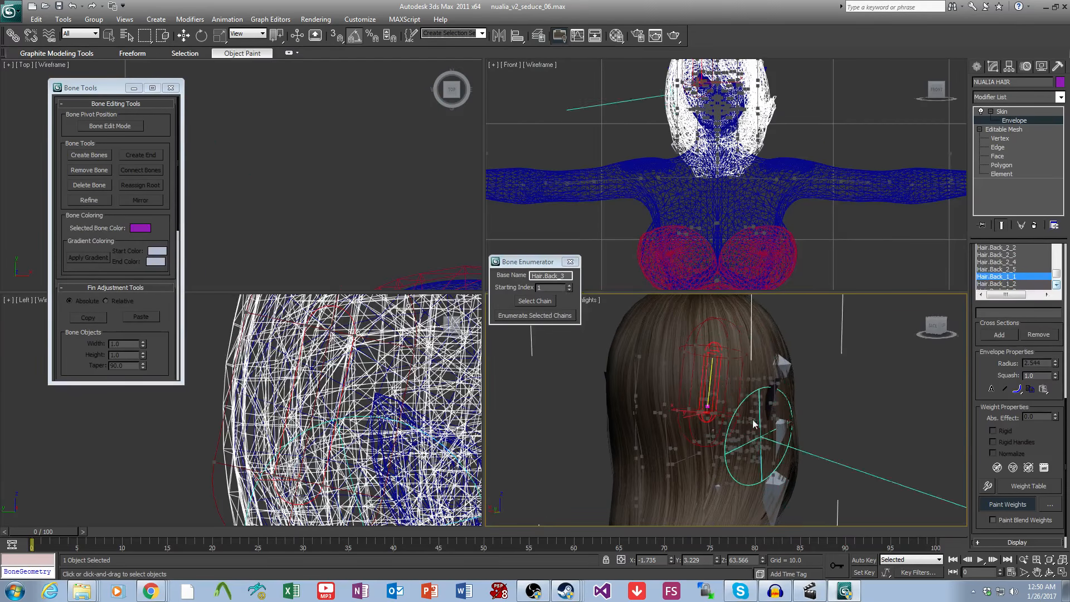
pyautogui.moveTo(701, 370); pyautogui.dragTo(731, 370)
pyautogui.moveTo(731, 370); pyautogui.dragTo(719, 329, button='middle')
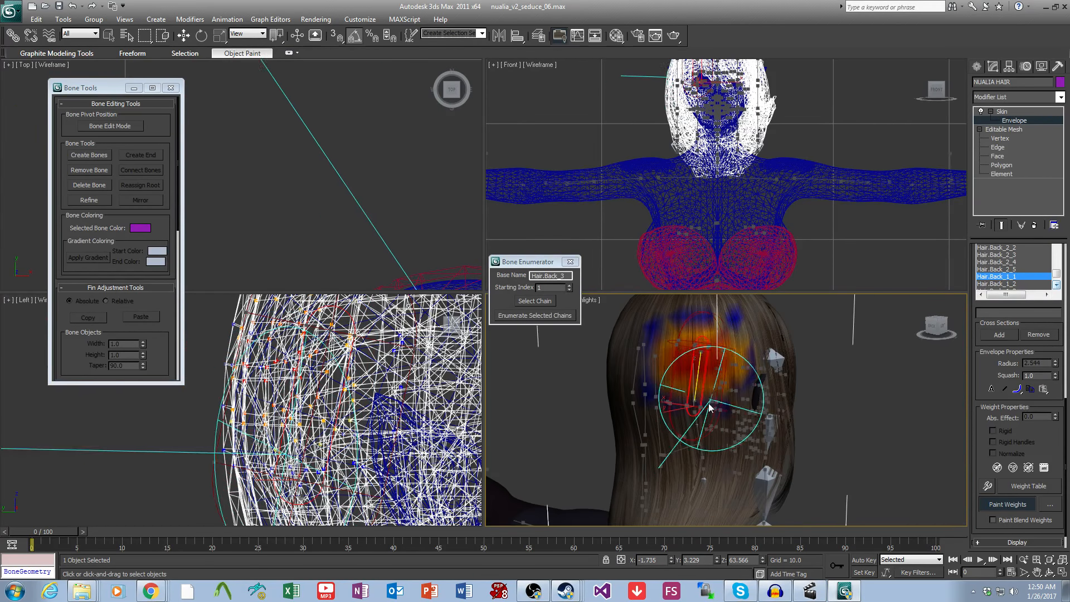
# Step: Extend the Hair.Back_1_1 weights down the strand toward the lower ends of the back hair
pyautogui.keyDown('alt'); pyautogui.moveTo(711, 402); pyautogui.dragTo(696, 398, button='middle'); pyautogui.keyUp('alt')
pyautogui.moveTo(686, 342)
pyautogui.mouseDown()
pyautogui.moveTo(695, 387)
pyautogui.moveTo(663, 534)
pyautogui.moveTo(710, 350)
pyautogui.moveTo(699, 513)
pyautogui.mouseUp()
pyautogui.moveTo(699, 513)
pyautogui.keyDown('alt'); pyautogui.mouseDown(button='middle')
pyautogui.moveTo(730, 453)
pyautogui.moveTo(694, 491)
pyautogui.mouseUp(button='middle'); pyautogui.keyUp('alt')
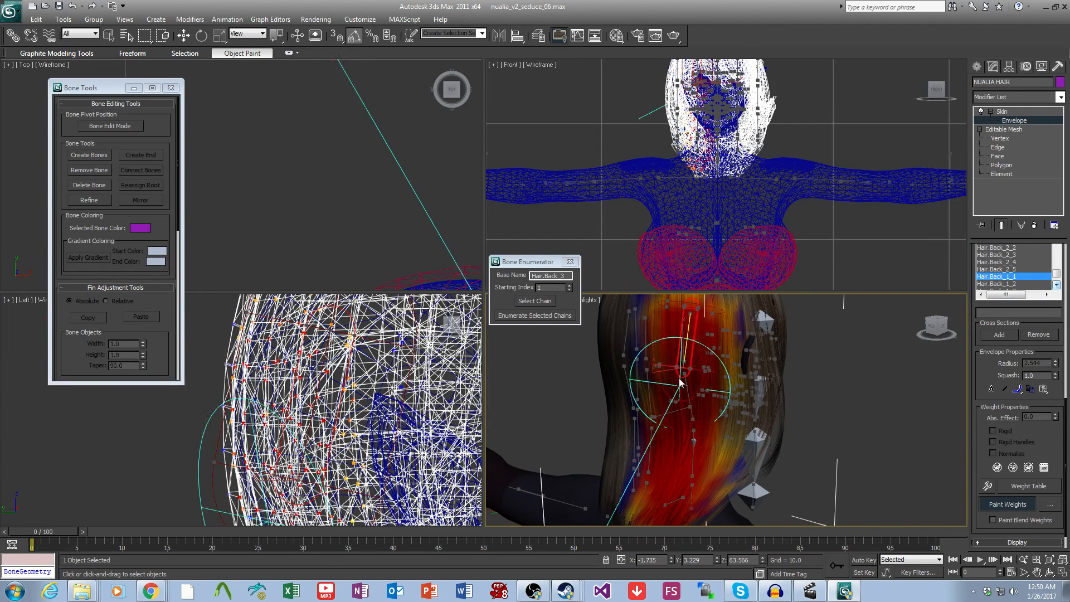
pyautogui.moveTo(681, 370); pyautogui.dragTo(684, 514)
pyautogui.keyDown('alt'); pyautogui.moveTo(687, 504); pyautogui.dragTo(704, 438, button='middle'); pyautogui.keyUp('alt')
pyautogui.moveTo(705, 438); pyautogui.dragTo(675, 523)
# Step: Choose the Hair.Back_1_2 bone and paint its weights from the middle of the strand down to the tips
pyautogui.moveTo(730, 473)
pyautogui.keyDown('alt'); pyautogui.mouseDown(button='middle')
pyautogui.moveTo(746, 487)
pyautogui.moveTo(760, 474)
pyautogui.mouseUp(button='middle'); pyautogui.keyUp('alt')
pyautogui.keyDown('alt'); pyautogui.moveTo(766, 421); pyautogui.dragTo(780, 397, button='middle'); pyautogui.keyUp('alt')
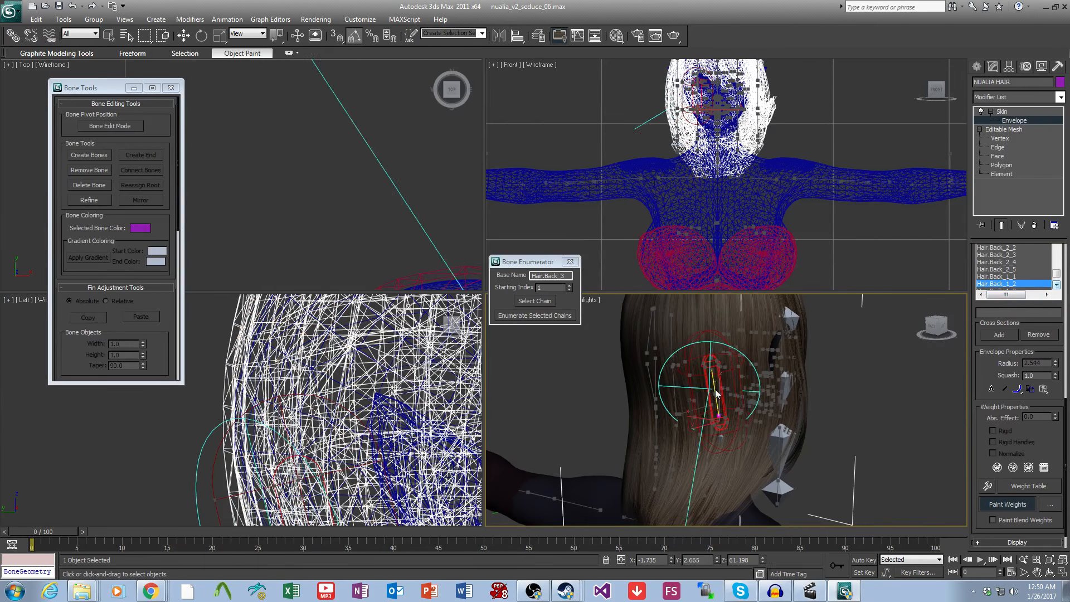
pyautogui.moveTo(716, 384); pyautogui.dragTo(704, 523)
pyautogui.moveTo(704, 523)
pyautogui.keyDown('alt'); pyautogui.mouseDown(button='middle')
pyautogui.moveTo(757, 435)
pyautogui.moveTo(724, 437)
pyautogui.mouseUp(button='middle'); pyautogui.keyUp('alt')
pyautogui.moveTo(724, 437); pyautogui.dragTo(719, 491)
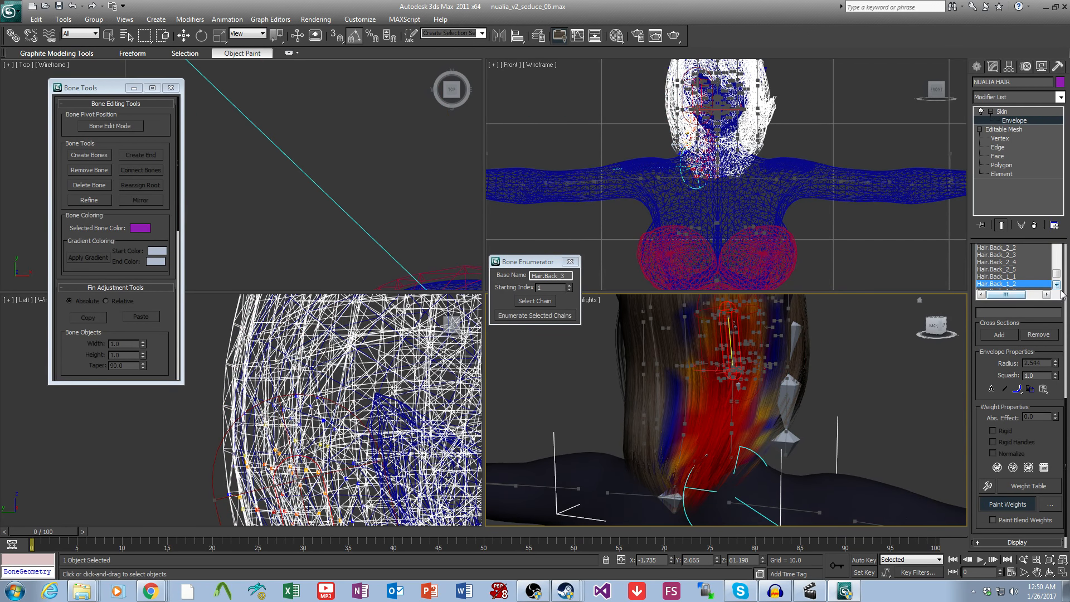
# Step: Paint the Hair.Back_1_3 weights over the lower strand and the Hair.Back_1_4 weights over its tips
pyautogui.click(1003, 284)
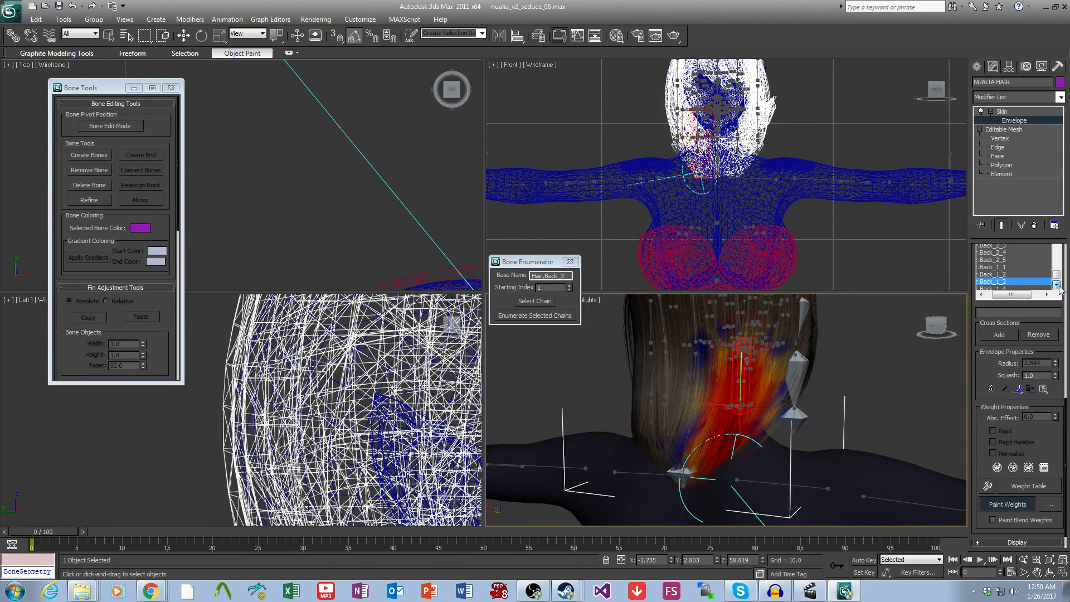
pyautogui.moveTo(765, 443); pyautogui.dragTo(769, 435, button='middle')
pyautogui.moveTo(743, 440); pyautogui.dragTo(747, 447)
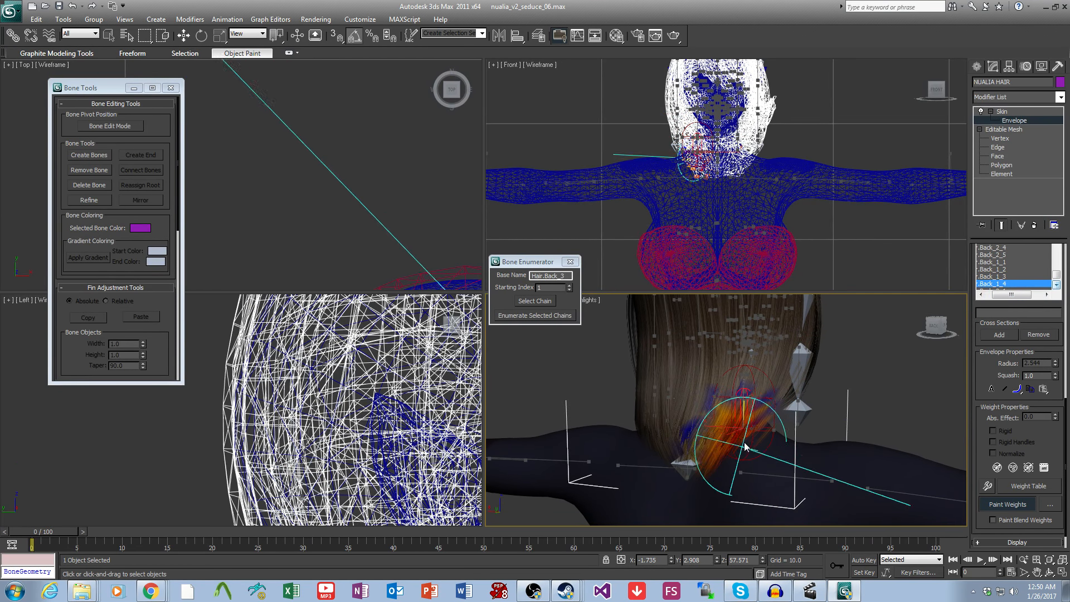
pyautogui.keyDown('alt'); pyautogui.moveTo(748, 447); pyautogui.dragTo(731, 464, button='middle'); pyautogui.keyUp('alt')
pyautogui.moveTo(731, 464); pyautogui.dragTo(701, 513)
pyautogui.keyDown('alt'); pyautogui.moveTo(701, 513); pyautogui.dragTo(767, 491, button='middle'); pyautogui.keyUp('alt')
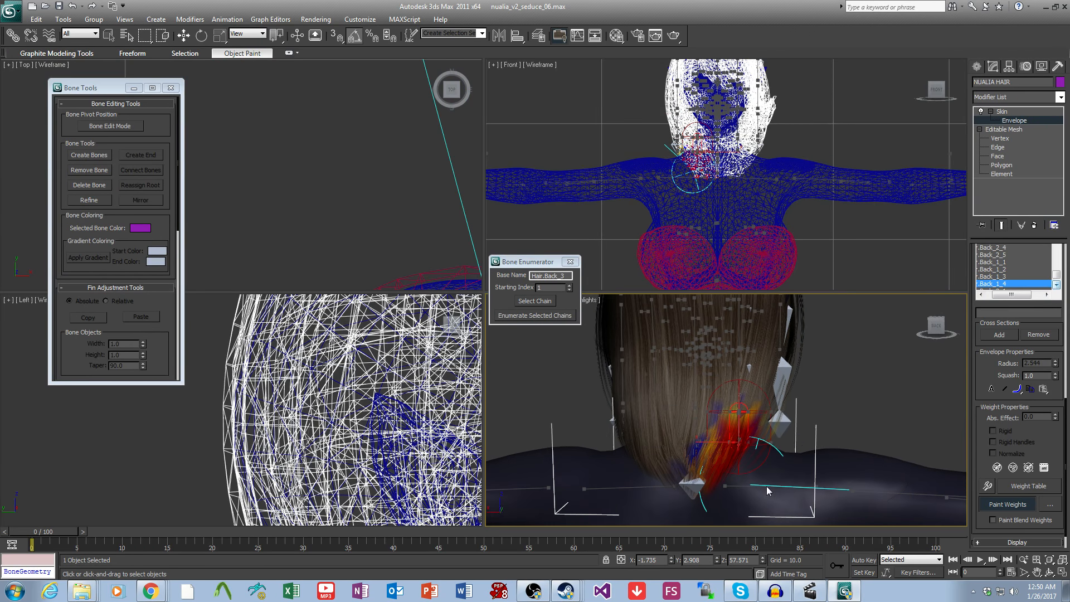
# Step: Choose the Hair.Back_3_1 bone and paint its weights down the strand on the opposite side of the back hair
pyautogui.keyDown('alt'); pyautogui.moveTo(791, 399); pyautogui.dragTo(812, 435, button='middle'); pyautogui.keyUp('alt')
pyautogui.scroll(-3, 802, 429)
pyautogui.moveTo(737, 372)
pyautogui.mouseDown()
pyautogui.moveTo(722, 352)
pyautogui.moveTo(725, 496)
pyautogui.mouseUp()
pyautogui.scroll(3, 749, 446)
pyautogui.moveTo(749, 447); pyautogui.dragTo(755, 464, button='middle')
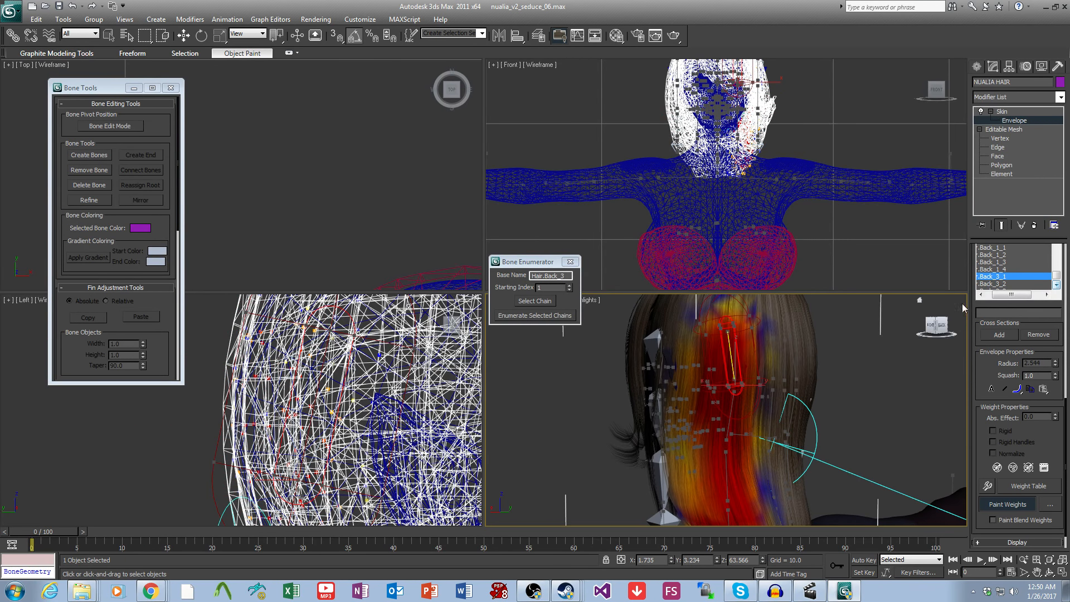
# Step: Choose the Hair.Back_3_2 bone and paint its weights from mid-strand down to the hair ends
pyautogui.moveTo(774, 395); pyautogui.dragTo(780, 376, button='middle')
pyautogui.click(995, 285)
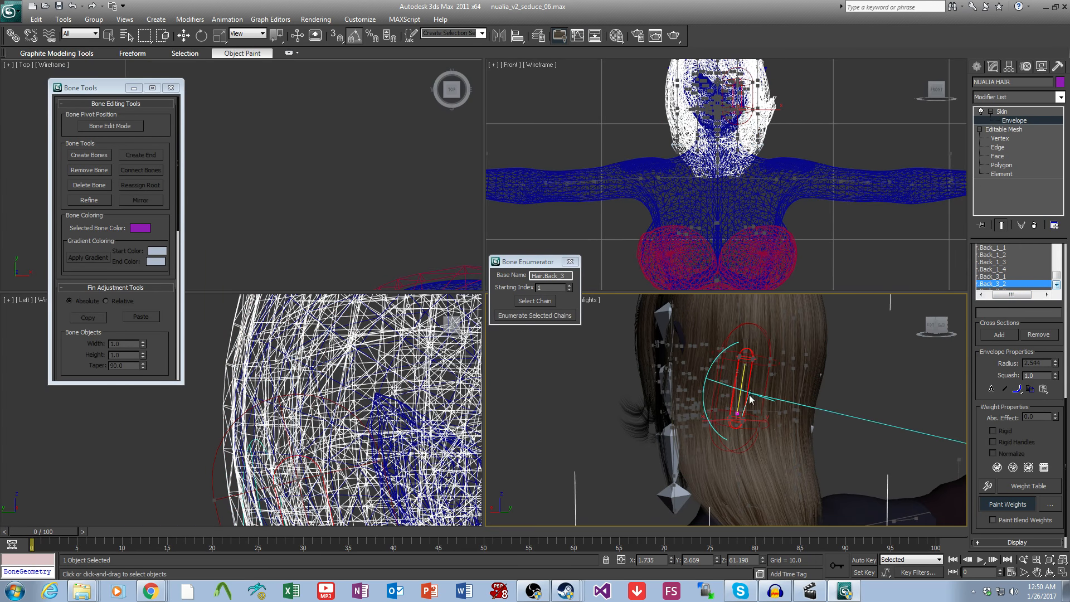
pyautogui.moveTo(737, 379)
pyautogui.mouseDown()
pyautogui.moveTo(726, 415)
pyautogui.moveTo(731, 483)
pyautogui.mouseUp()
pyautogui.moveTo(731, 482); pyautogui.dragTo(733, 443, button='middle')
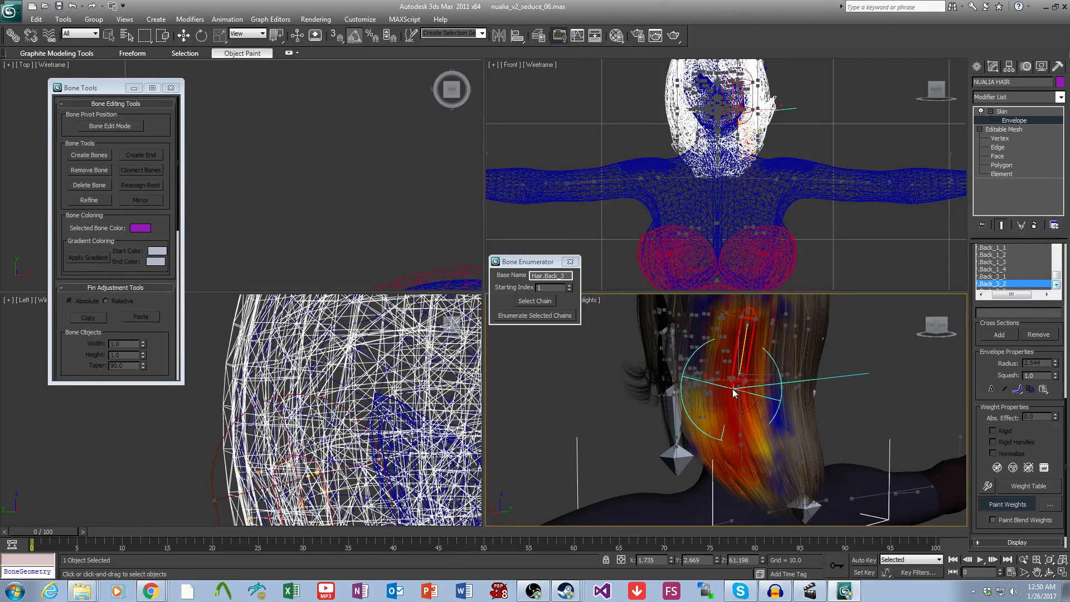
pyautogui.moveTo(755, 509); pyautogui.dragTo(750, 511)
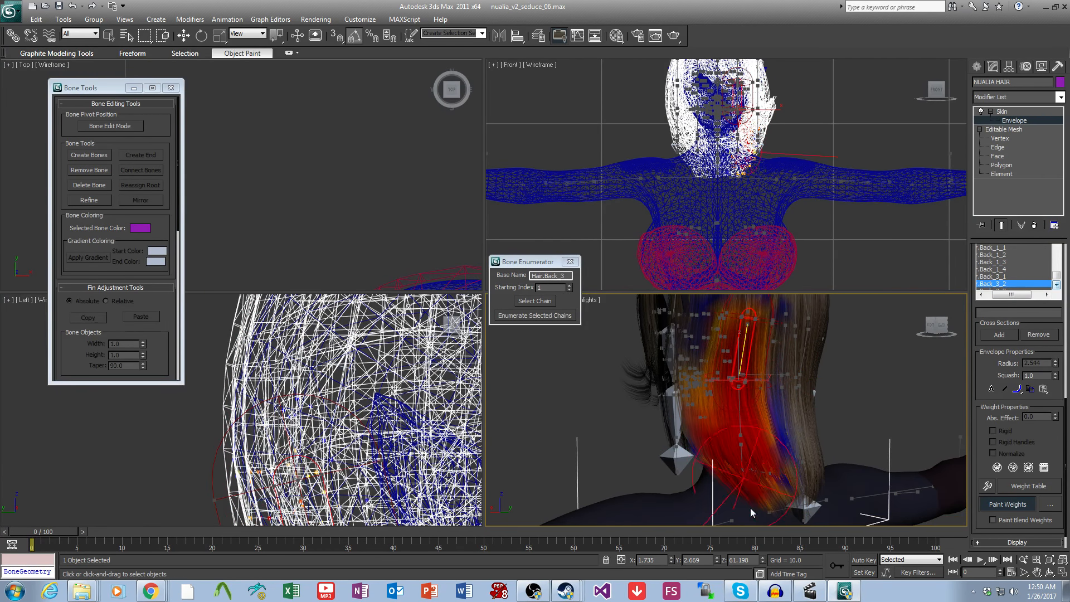
# Step: Paint the Hair.Back_3_3 weights over the lower strand and the Hair.Back_3_4 weights over its tips
pyautogui.click(1054, 285)
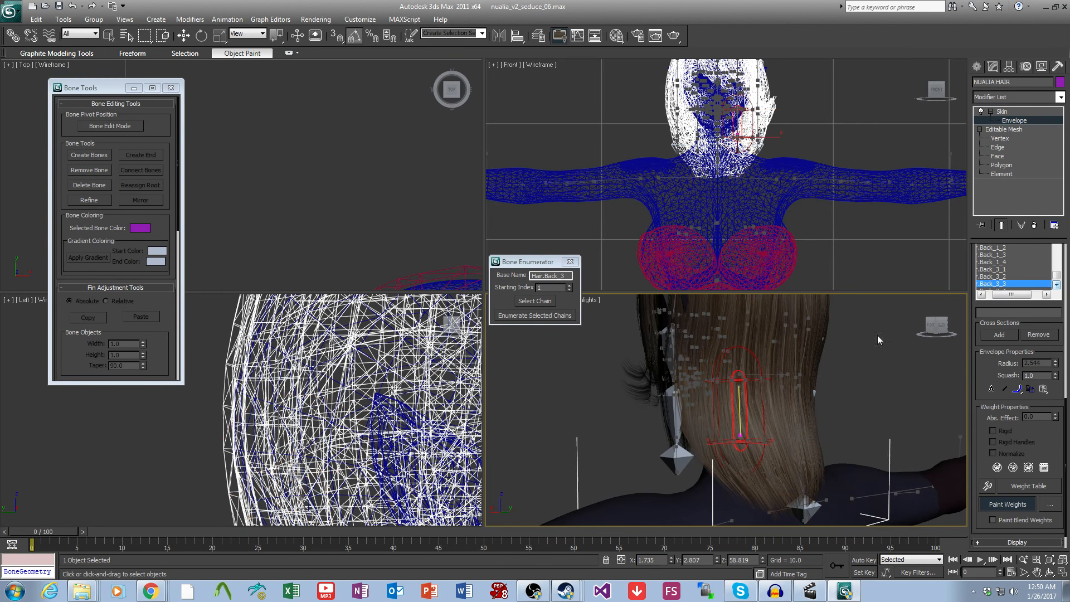
pyautogui.click(735, 405)
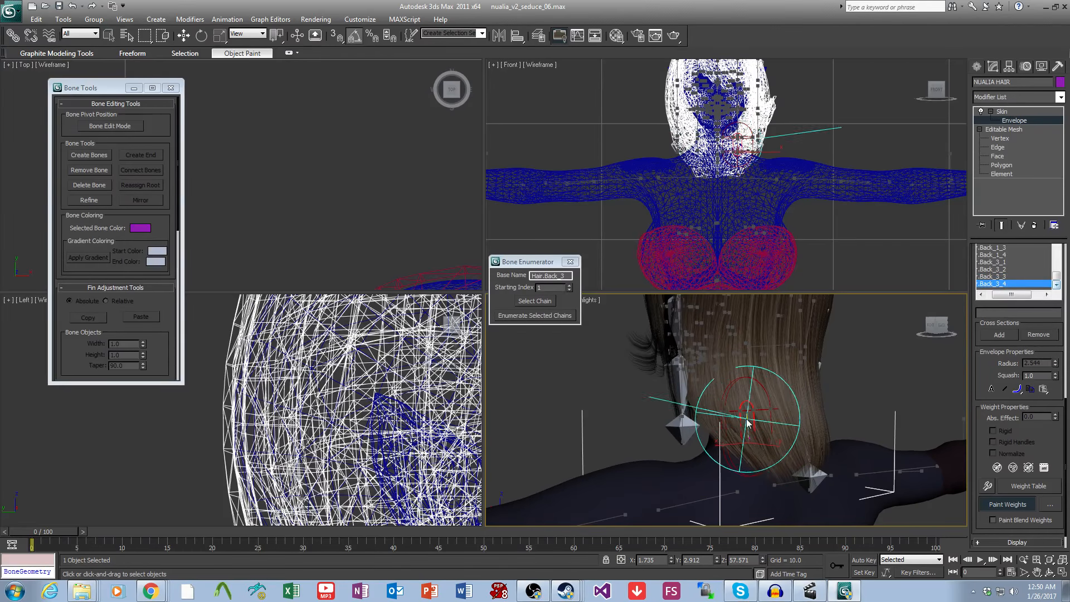
pyautogui.moveTo(762, 485)
pyautogui.keyDown('alt'); pyautogui.mouseDown(button='middle')
pyautogui.moveTo(719, 413)
pyautogui.moveTo(764, 432)
pyautogui.moveTo(778, 480)
pyautogui.mouseUp(button='middle'); pyautogui.keyUp('alt')
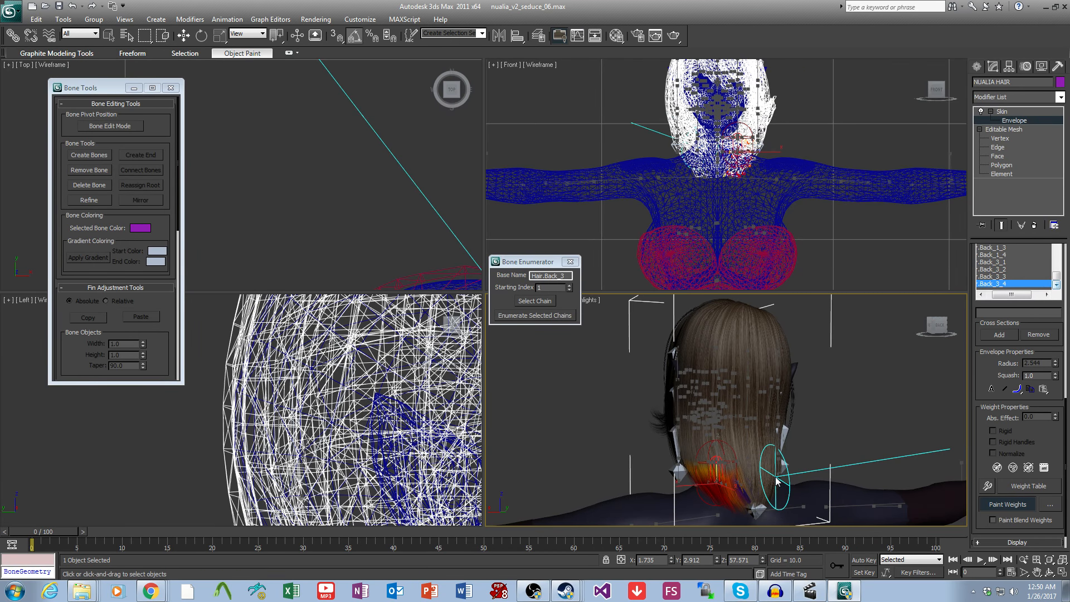
# Step: Choose the Hair.Right_1 bone in the Skin bone list
pyautogui.scroll(3, 997, 362)
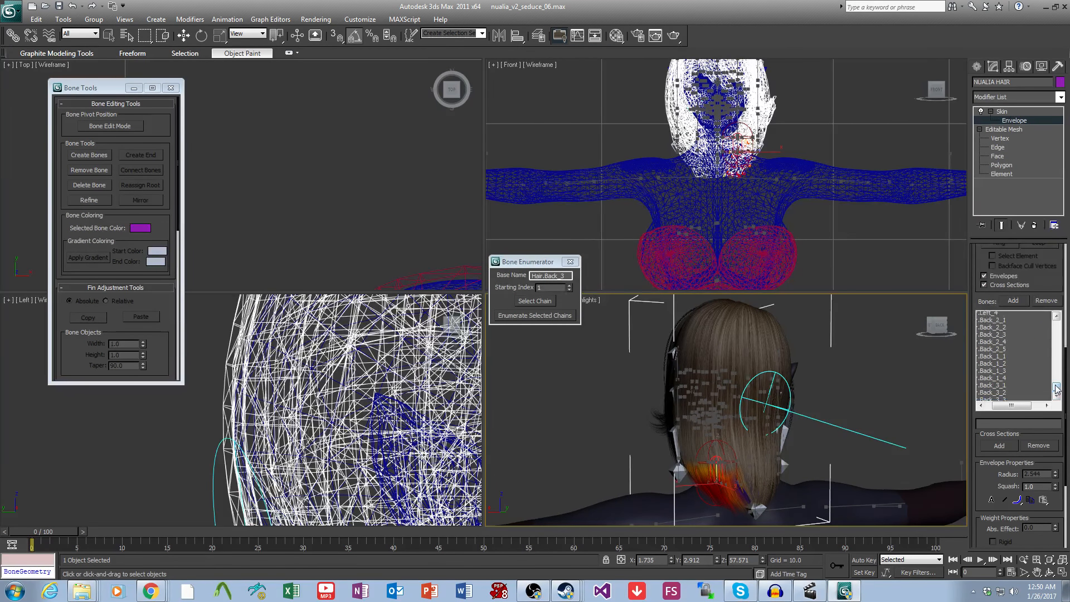
pyautogui.moveTo(1055, 390); pyautogui.dragTo(1056, 386)
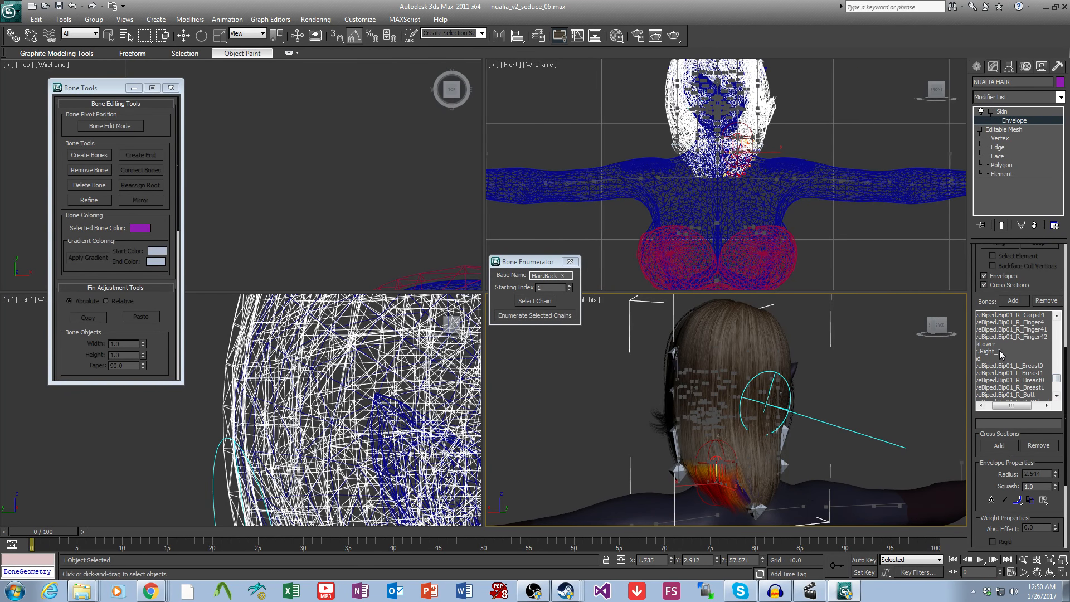
pyautogui.click(999, 351)
# Step: Examine the Hair.Right_1 weights on the bangs and side hair from several angles and in the wireframe views
pyautogui.scroll(2, 826, 394)
pyautogui.keyDown('alt'); pyautogui.moveTo(826, 394); pyautogui.dragTo(802, 410, button='middle'); pyautogui.keyUp('alt')
pyautogui.moveTo(803, 409); pyautogui.dragTo(767, 384, button='middle')
pyautogui.scroll(3, 763, 457)
pyautogui.scroll(-4, 783, 435)
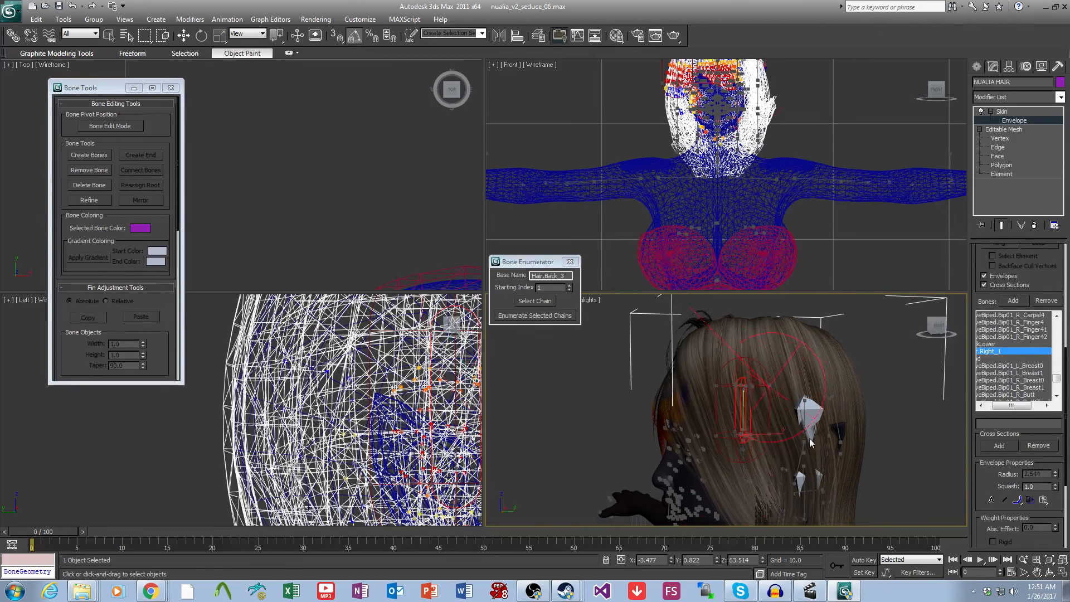
pyautogui.moveTo(798, 422)
pyautogui.keyDown('alt'); pyautogui.mouseDown(button='middle')
pyautogui.moveTo(847, 425)
pyautogui.moveTo(825, 352)
pyautogui.mouseUp(button='middle'); pyautogui.keyUp('alt')
pyautogui.scroll(3, 852, 421)
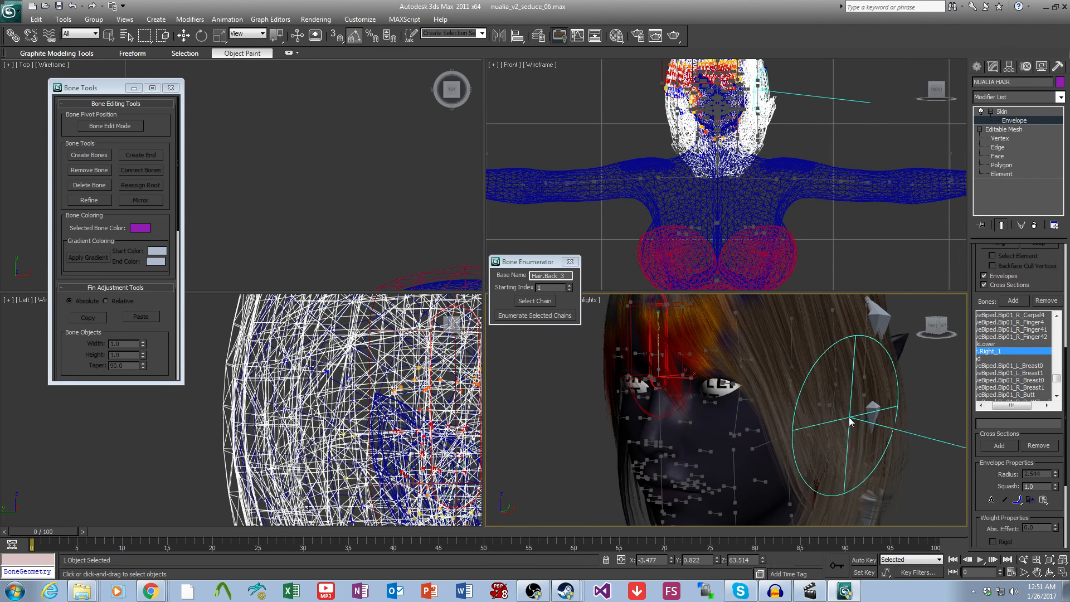
pyautogui.moveTo(853, 423)
pyautogui.keyDown('alt'); pyautogui.mouseDown(button='middle')
pyautogui.moveTo(801, 365)
pyautogui.moveTo(772, 362)
pyautogui.mouseUp(button='middle'); pyautogui.keyUp('alt')
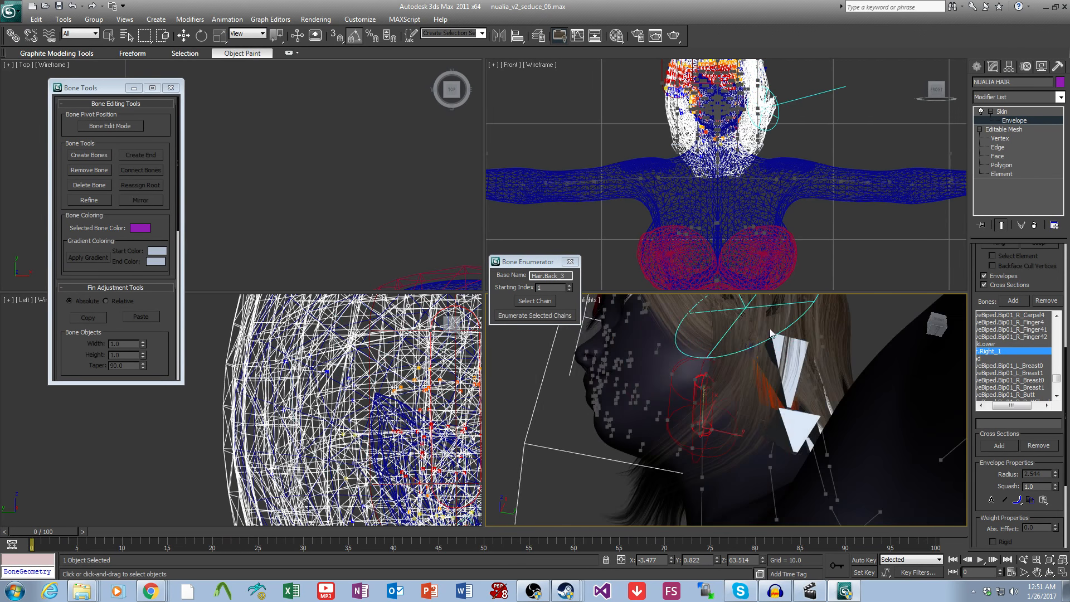
pyautogui.scroll(-3, 772, 378)
pyautogui.keyDown('alt'); pyautogui.moveTo(774, 412); pyautogui.dragTo(750, 429, button='middle'); pyautogui.keyUp('alt')
pyautogui.scroll(-3, 237, 438)
pyautogui.moveTo(328, 424); pyautogui.dragTo(223, 389, button='middle')
pyautogui.scroll(1, 223, 390)
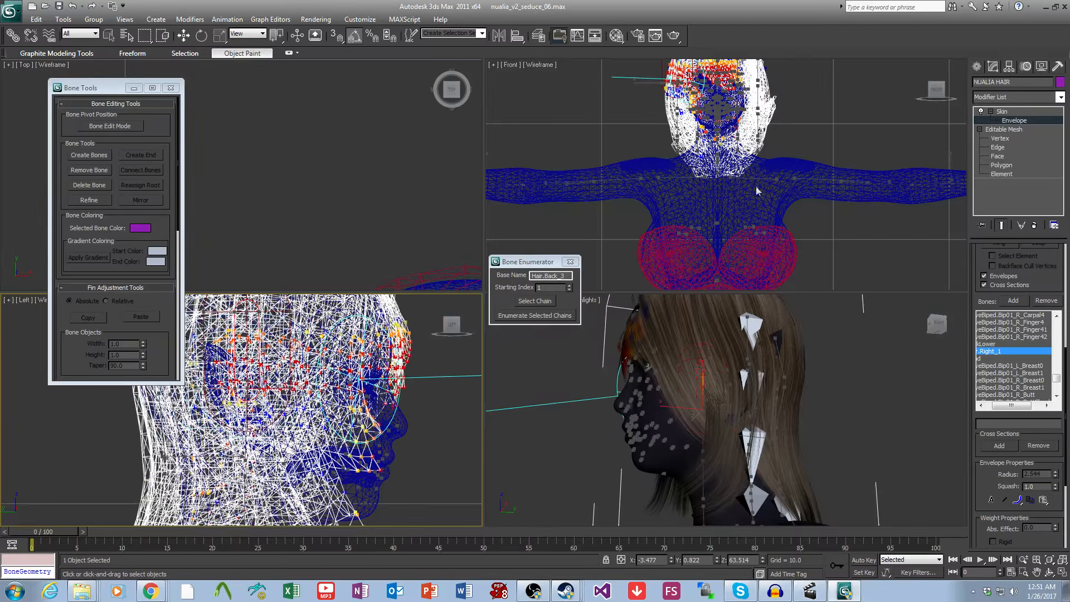
pyautogui.moveTo(757, 191); pyautogui.dragTo(749, 290, button='middle')
pyautogui.scroll(3, 748, 287)
pyautogui.scroll(1, 290, 406)
pyautogui.scroll(-2, 290, 406)
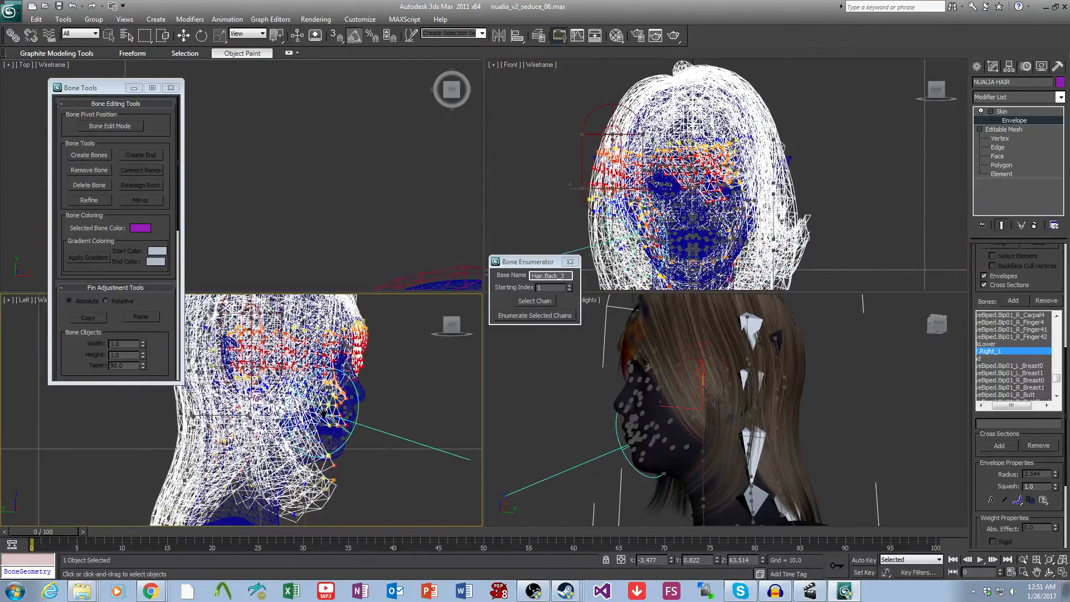
pyautogui.moveTo(768, 443); pyautogui.dragTo(1020, 420, button='middle')
pyautogui.moveTo(348, 476); pyautogui.dragTo(352, 466, button='middle')
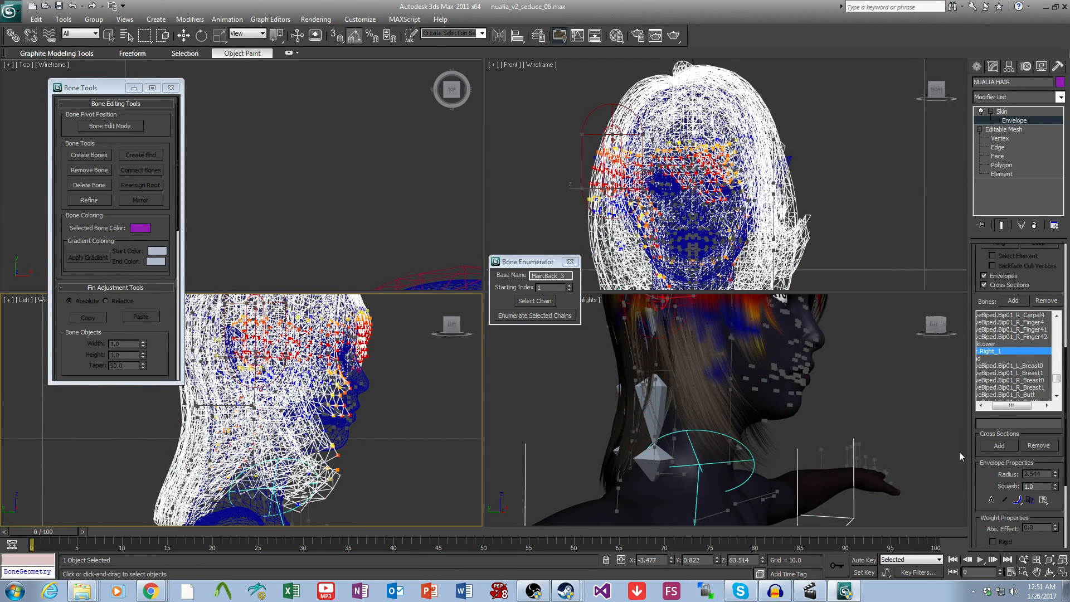
# Step: Switch from weight painting to vertex selection and select the lower hair vertices
pyautogui.moveTo(1003, 464); pyautogui.dragTo(1003, 260)
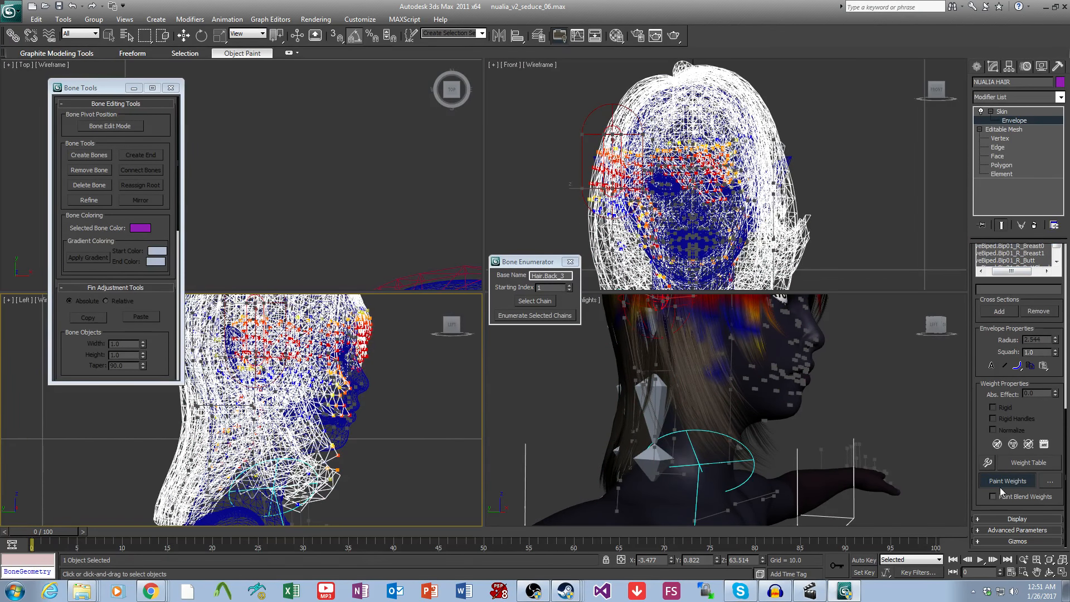
pyautogui.click(1011, 484)
pyautogui.moveTo(375, 518)
pyautogui.mouseDown(button='middle')
pyautogui.moveTo(387, 496)
pyautogui.moveTo(372, 471)
pyautogui.mouseUp(button='middle')
pyautogui.scroll(5, 987, 332)
pyautogui.click(1009, 328)
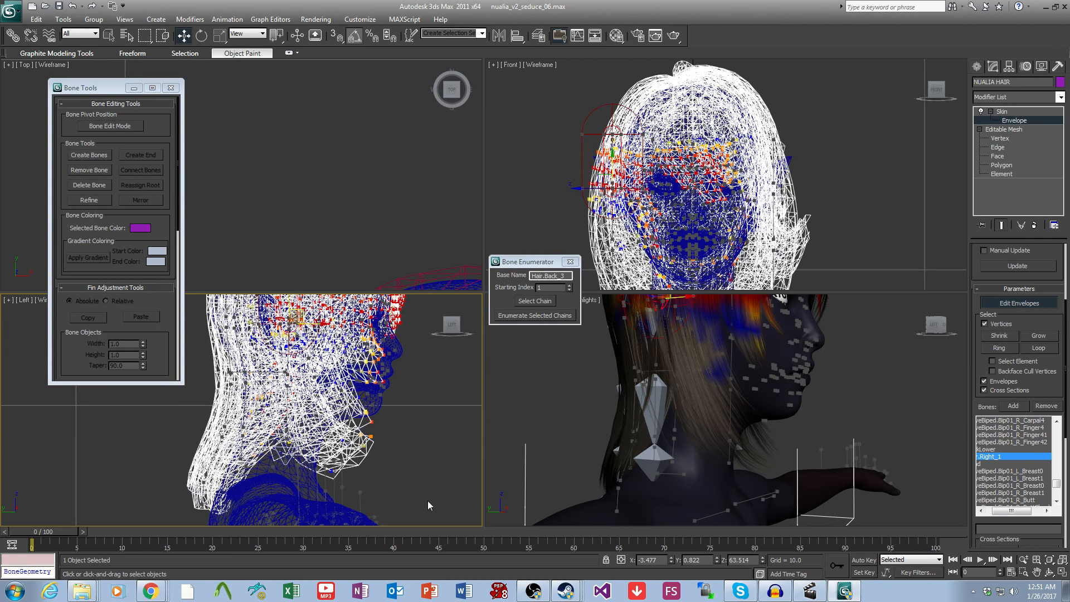
pyautogui.moveTo(195, 358); pyautogui.dragTo(195, 357)
pyautogui.moveTo(195, 357); pyautogui.dragTo(231, 360, button='middle')
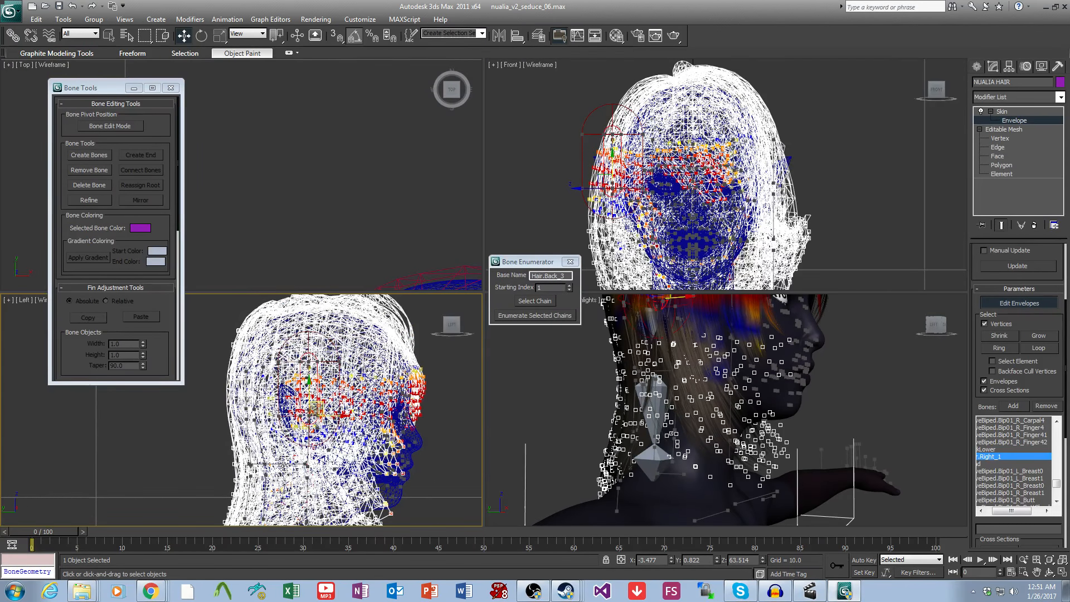
pyautogui.moveTo(226, 309); pyautogui.dragTo(249, 331, button='middle')
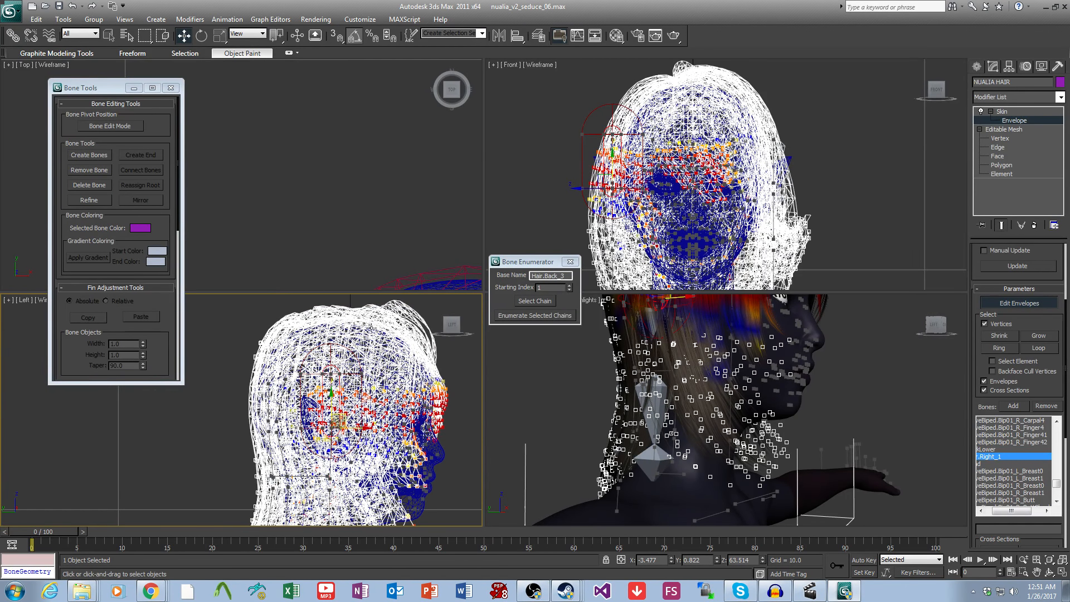
# Step: Open the Weight Tool and set the selected vertices' Hair.Right_1 weight to 0, then clear the vertex selection
pyautogui.hotkey('shift', 'w')
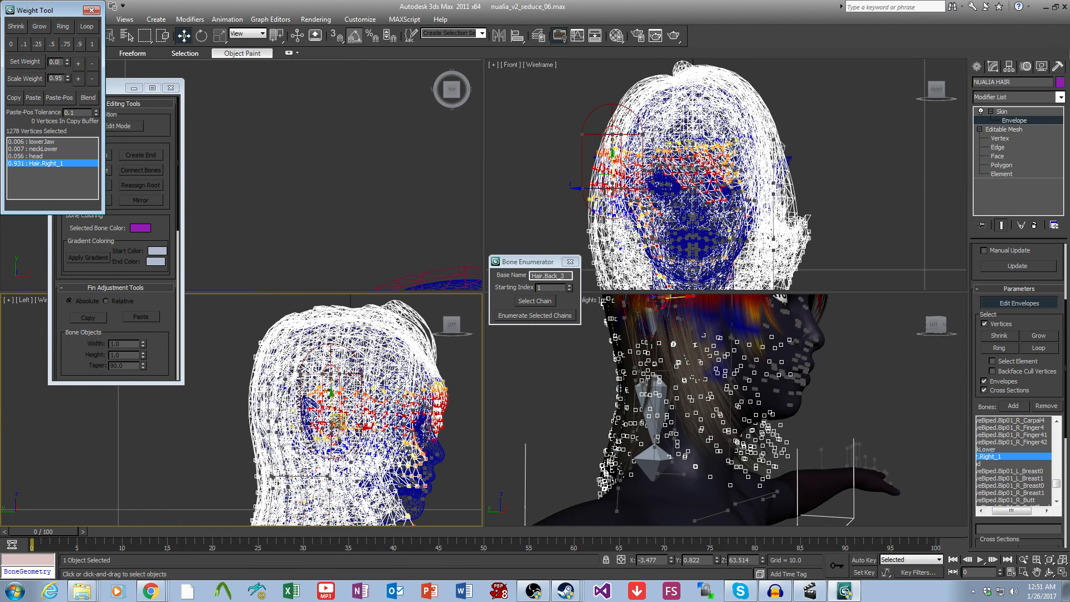
pyautogui.click(27, 61)
pyautogui.moveTo(431, 513); pyautogui.dragTo(405, 461, button='middle')
pyautogui.click(412, 458)
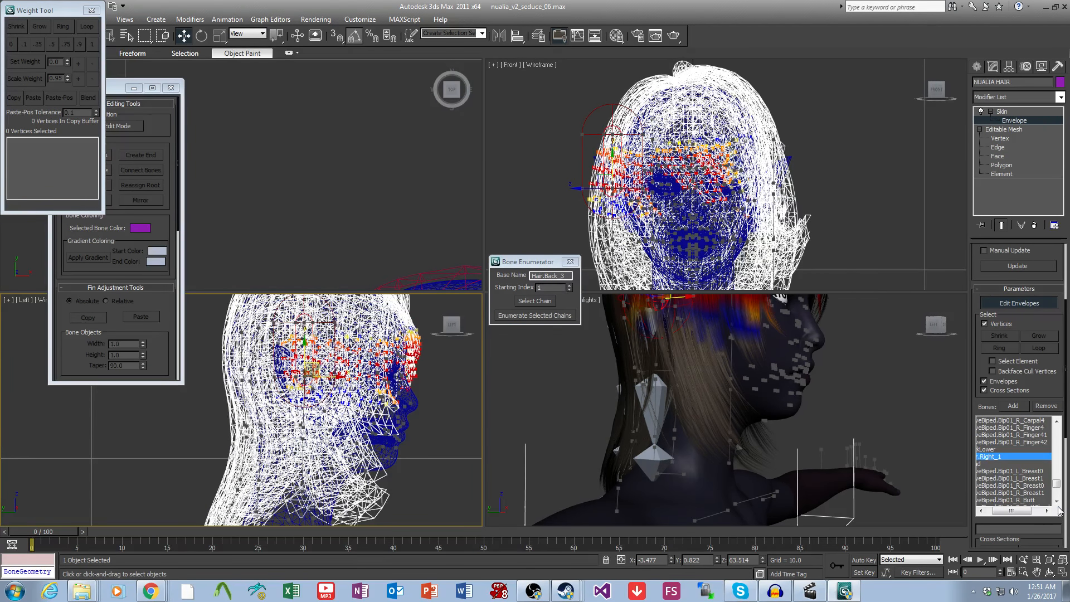
# Step: Turn Paint Weights back on for the hair and choose the Hair.Right_2 bone in the Skin bone list
pyautogui.scroll(-2, 1058, 510)
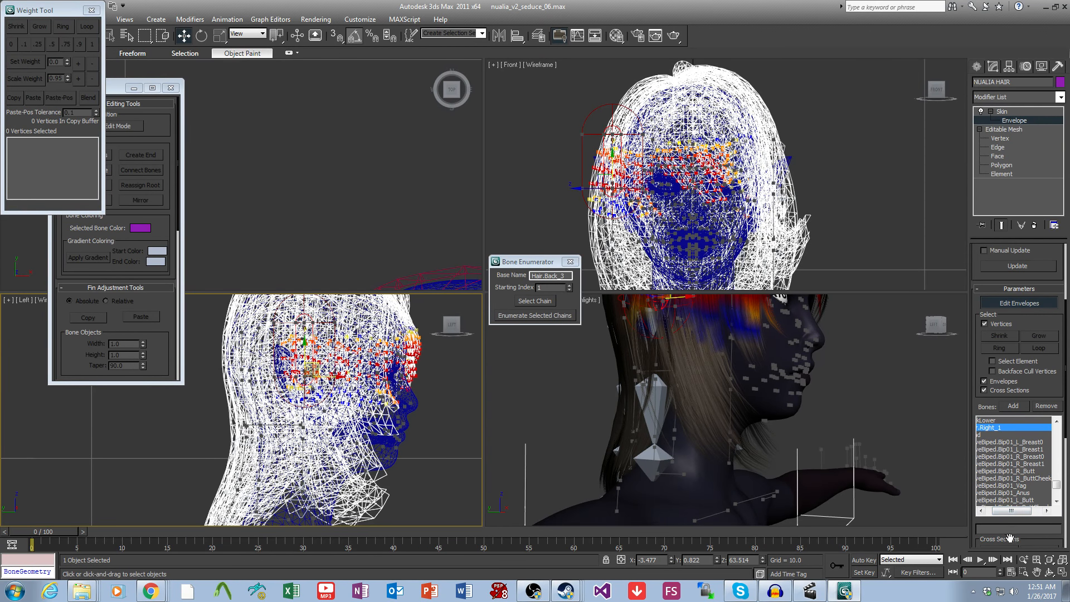
pyautogui.moveTo(1009, 538)
pyautogui.mouseDown()
pyautogui.moveTo(1009, 409)
pyautogui.moveTo(991, 337)
pyautogui.mouseUp()
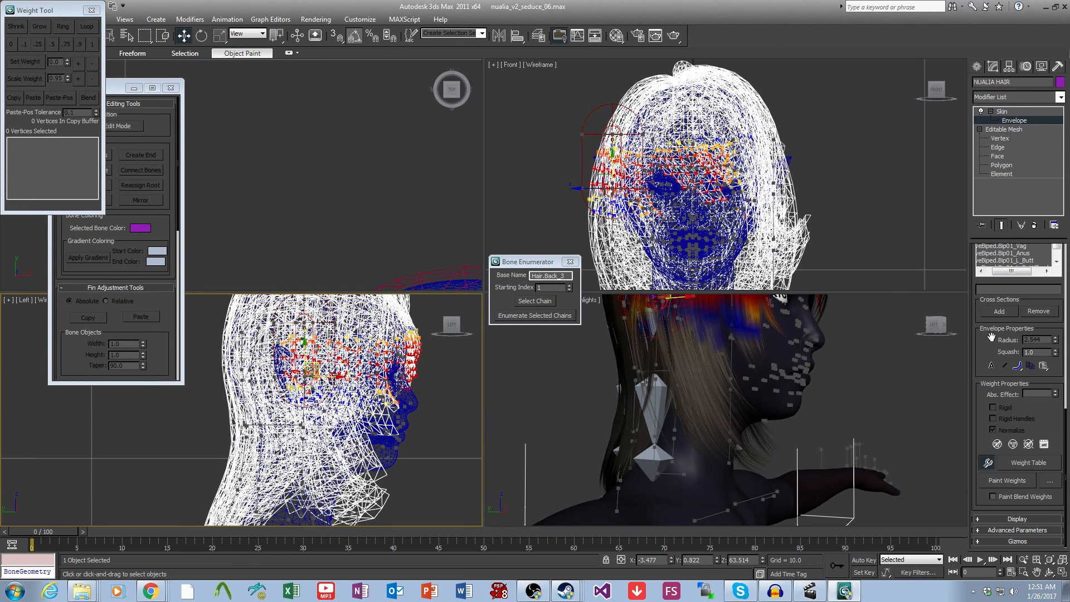
pyautogui.click(1000, 481)
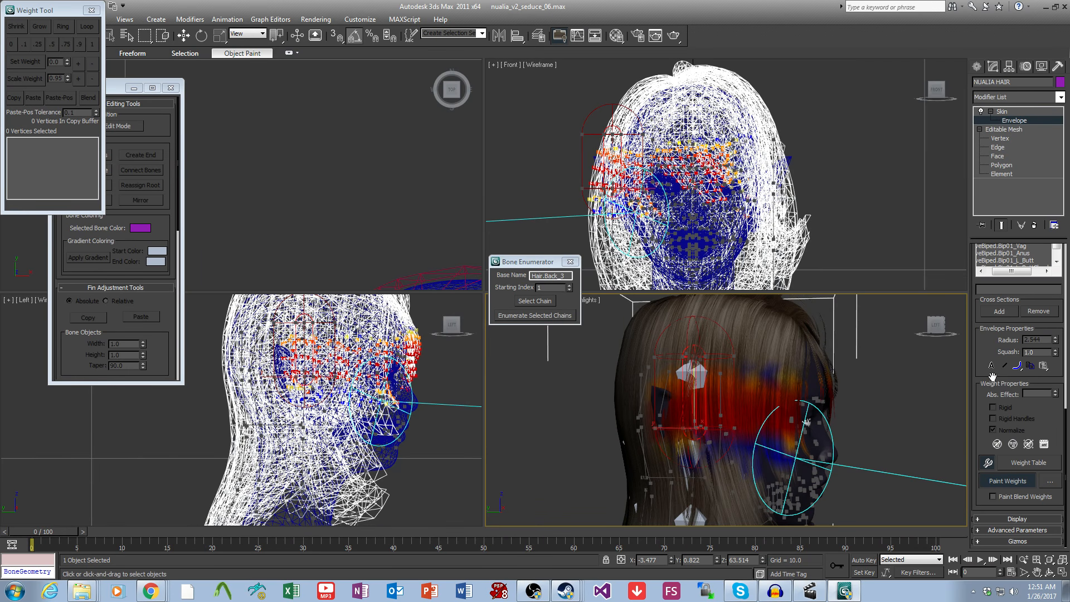
pyautogui.moveTo(991, 377); pyautogui.dragTo(995, 445)
pyautogui.click(1056, 324)
pyautogui.click(1056, 323)
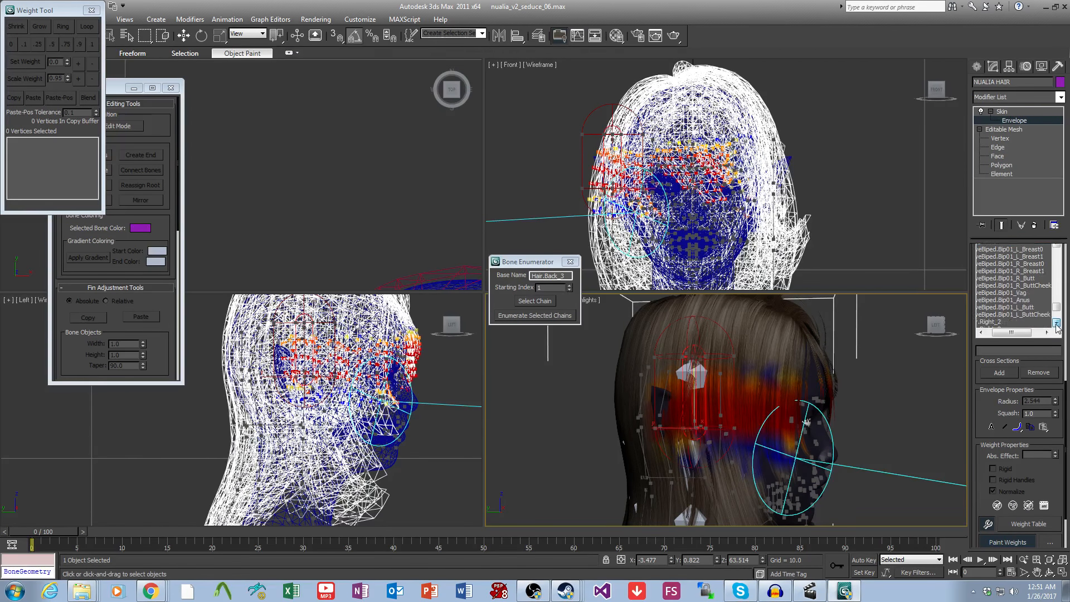
pyautogui.moveTo(827, 463); pyautogui.dragTo(815, 337, button='middle')
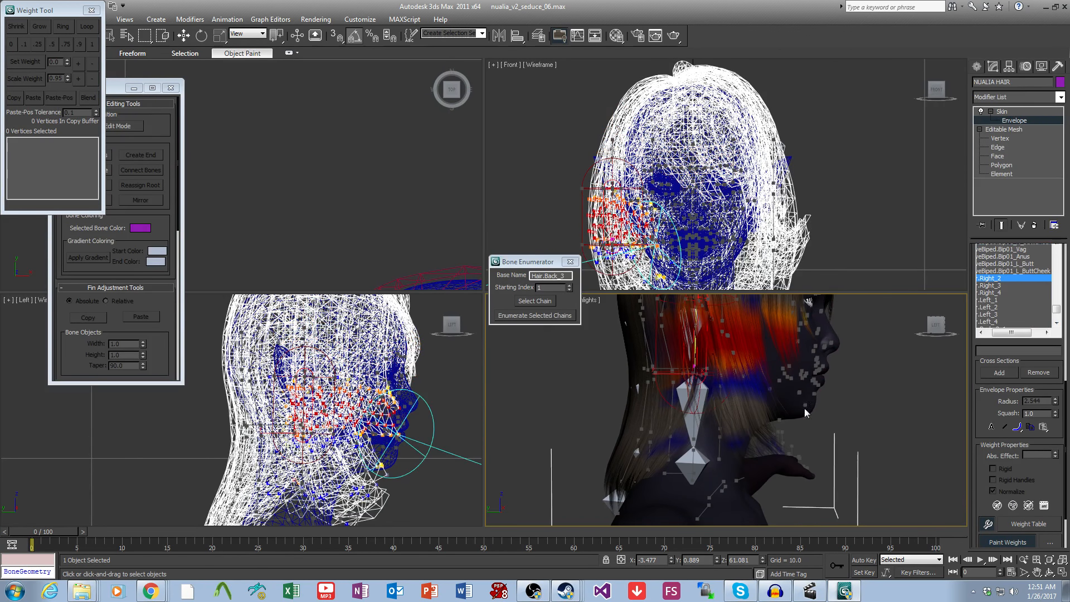
# Step: Leave weight painting, set the lower hair vertices' Hair.Right_2 weight to 0, and clear the vertex selection
pyautogui.keyDown('alt'); pyautogui.moveTo(648, 468); pyautogui.dragTo(717, 392, button='middle'); pyautogui.keyUp('alt')
pyautogui.keyDown('alt'); pyautogui.moveTo(815, 482); pyautogui.dragTo(709, 479, button='middle'); pyautogui.keyUp('alt')
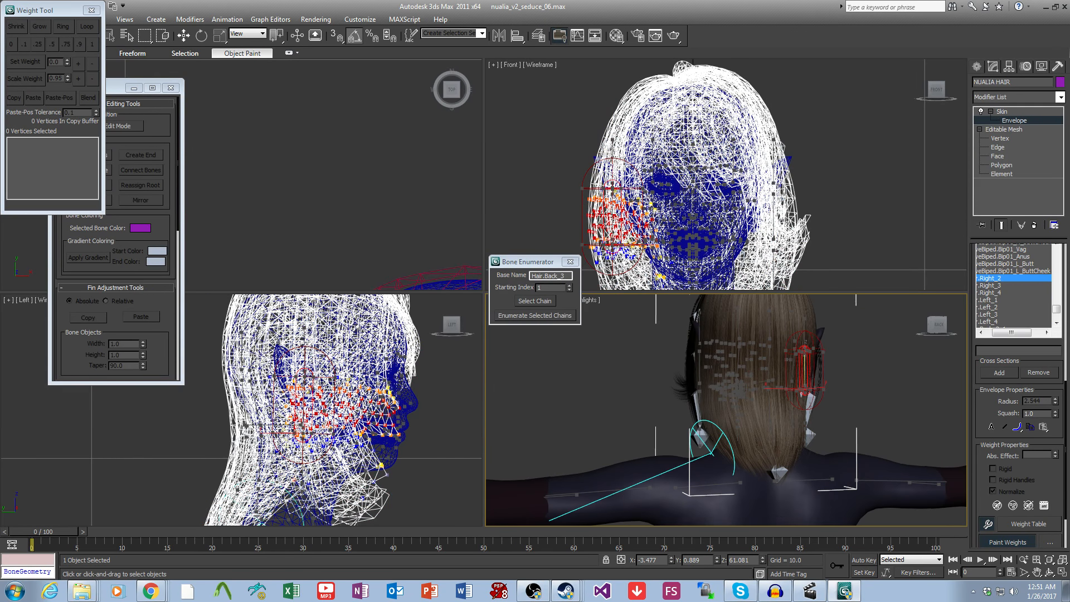
pyautogui.moveTo(277, 495); pyautogui.dragTo(260, 455, button='middle')
pyautogui.scroll(-3, 334, 457)
pyautogui.moveTo(341, 472); pyautogui.dragTo(341, 462, button='middle')
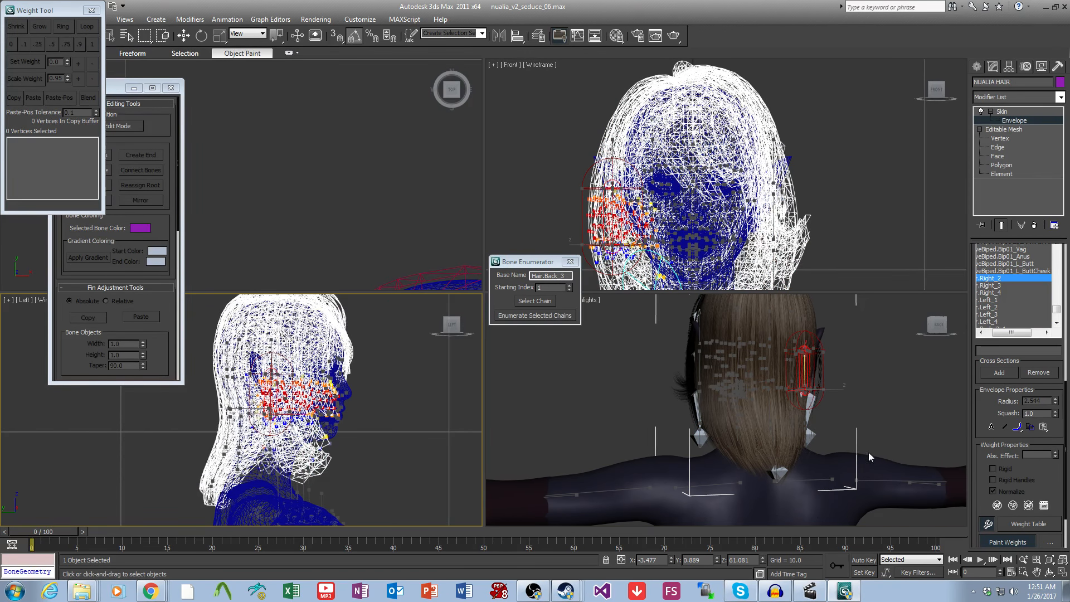
pyautogui.press('w')
pyautogui.scroll(2, 248, 441)
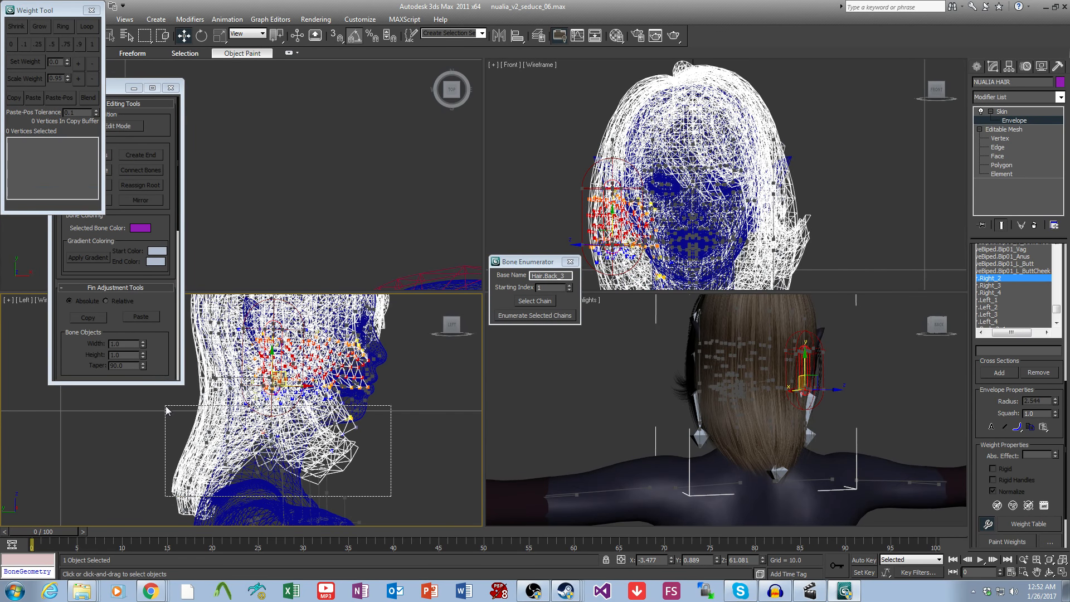
pyautogui.moveTo(167, 410); pyautogui.dragTo(164, 407)
pyautogui.click(33, 62)
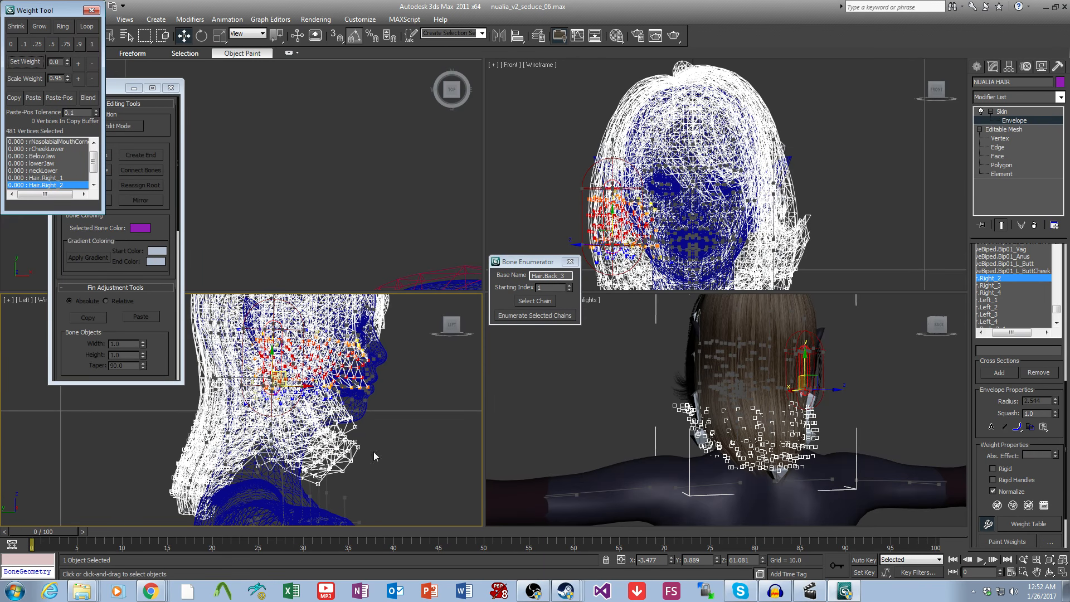
pyautogui.click(400, 437)
# Step: Choose the Hair.Right_3 bone, resume Paint Weights, and erase its stray weights from the tips of the back hair
pyautogui.click(992, 285)
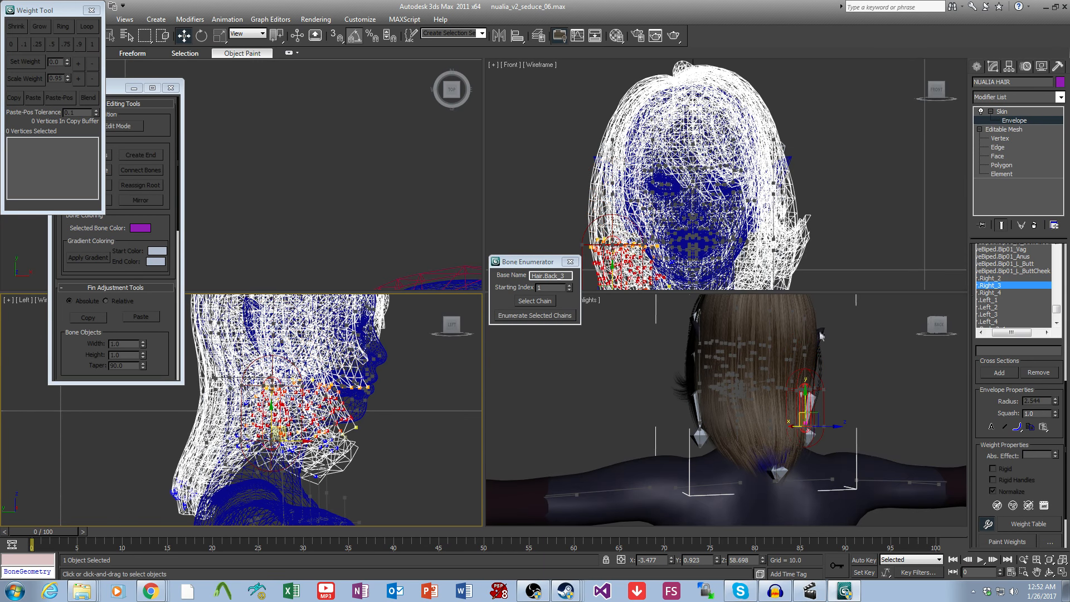
pyautogui.moveTo(1028, 482); pyautogui.dragTo(1017, 413)
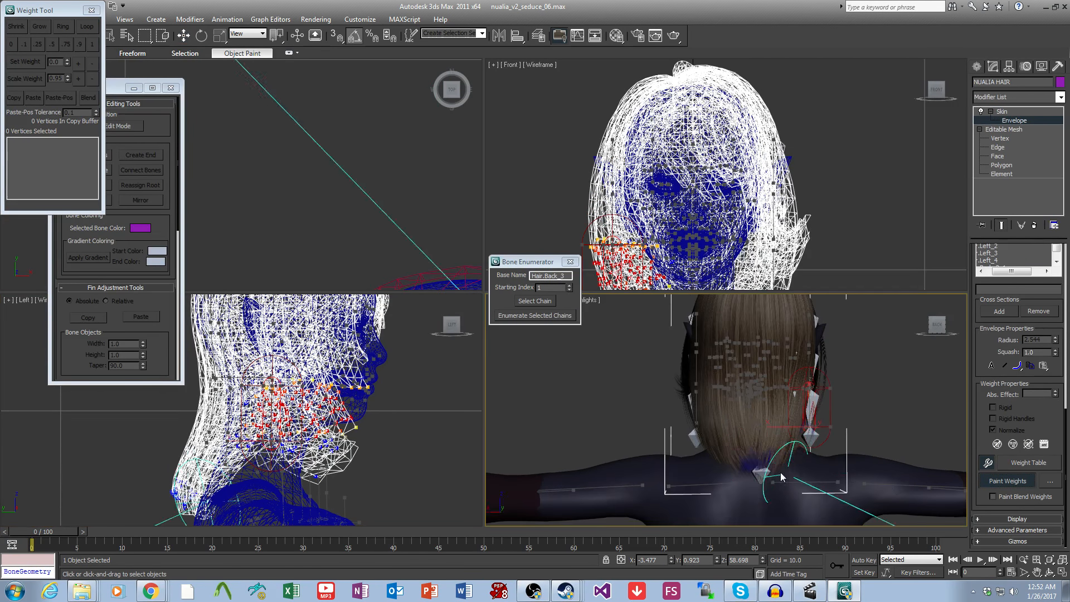
pyautogui.moveTo(780, 476)
pyautogui.keyDown('alt'); pyautogui.mouseDown()
pyautogui.moveTo(749, 467)
pyautogui.moveTo(772, 470)
pyautogui.mouseUp(); pyautogui.keyUp('alt')
pyautogui.moveTo(781, 470)
pyautogui.keyDown('alt'); pyautogui.mouseDown(button='middle')
pyautogui.moveTo(707, 468)
pyautogui.moveTo(694, 454)
pyautogui.moveTo(811, 459)
pyautogui.moveTo(873, 447)
pyautogui.mouseUp(button='middle'); pyautogui.keyUp('alt')
pyautogui.moveTo(383, 471); pyautogui.dragTo(393, 508, button='middle')
pyautogui.keyDown('alt'); pyautogui.moveTo(869, 464); pyautogui.dragTo(717, 447, button='middle'); pyautogui.keyUp('alt')
pyautogui.scroll(3, 758, 460)
pyautogui.keyDown('alt'); pyautogui.moveTo(807, 473); pyautogui.dragTo(816, 470, button='middle'); pyautogui.keyUp('alt')
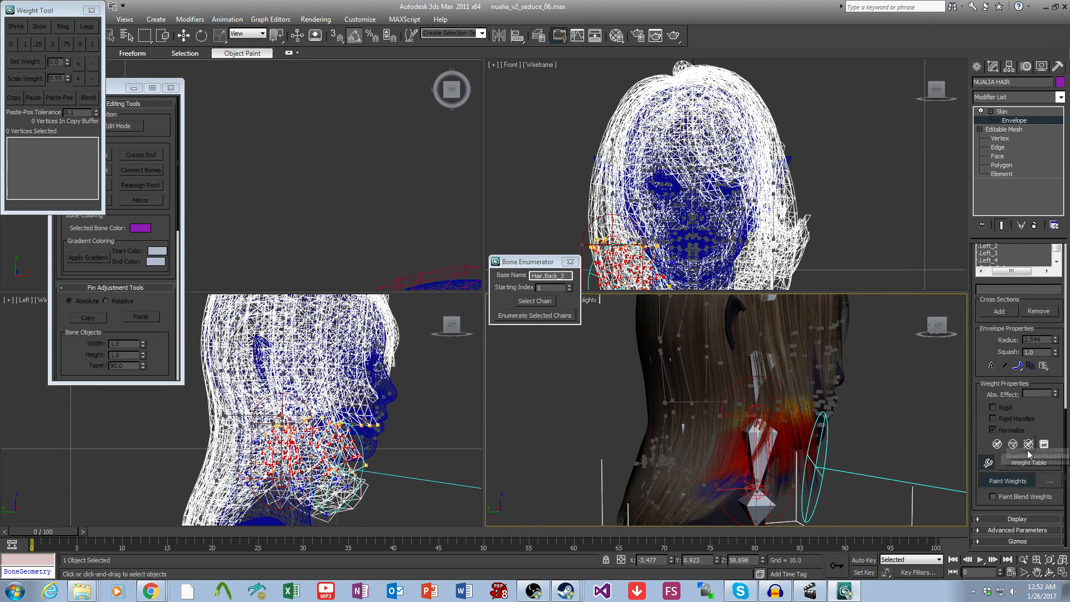
# Step: Choose the Hair.Right_4 bone and clean up its stray weights on the lower back hair
pyautogui.scroll(3, 1009, 394)
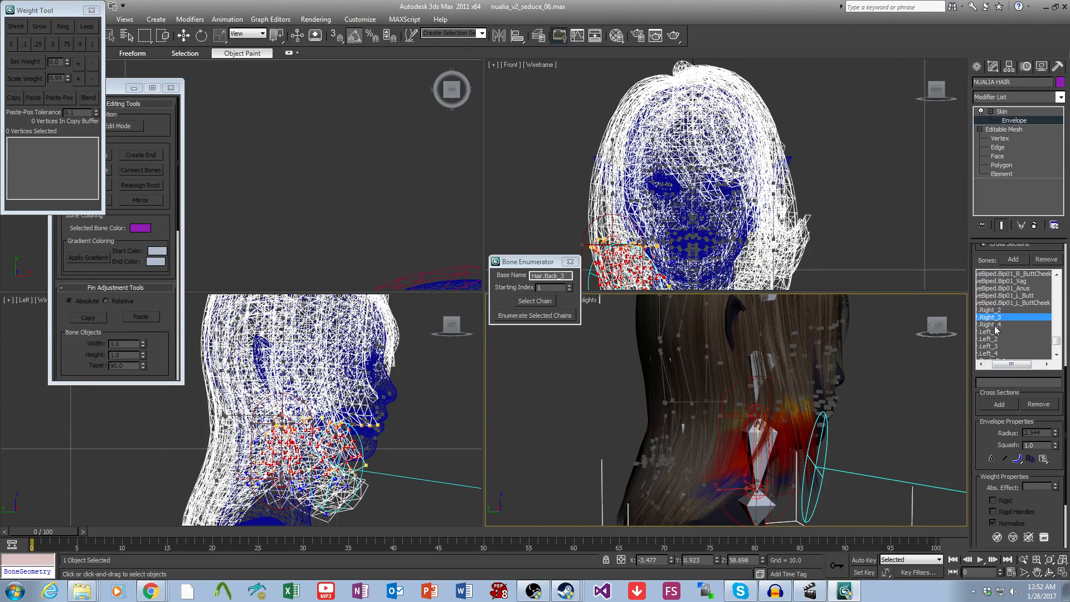
pyautogui.click(989, 324)
pyautogui.moveTo(384, 471); pyautogui.dragTo(379, 438, button='middle')
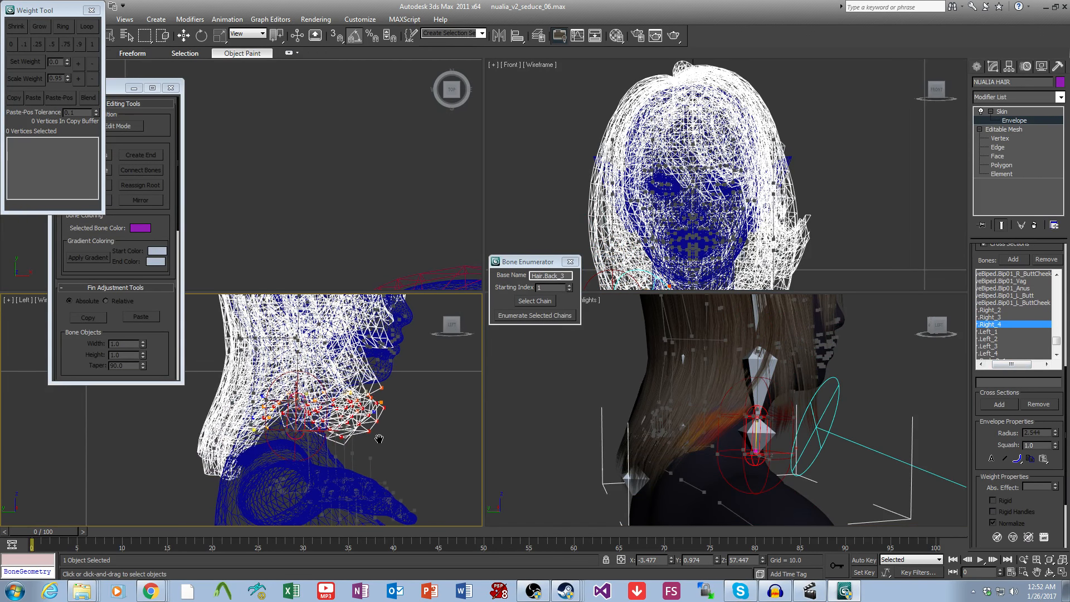
pyautogui.moveTo(824, 484)
pyautogui.keyDown('alt'); pyautogui.mouseDown(button='middle')
pyautogui.moveTo(811, 478)
pyautogui.moveTo(838, 477)
pyautogui.moveTo(743, 467)
pyautogui.moveTo(814, 452)
pyautogui.moveTo(761, 514)
pyautogui.moveTo(856, 443)
pyautogui.mouseUp(button='middle'); pyautogui.keyUp('alt')
# Step: Go through the Hair.Left_1 and Hair.Left_2 bones and clean up their stray weights on the back hair
pyautogui.click(987, 332)
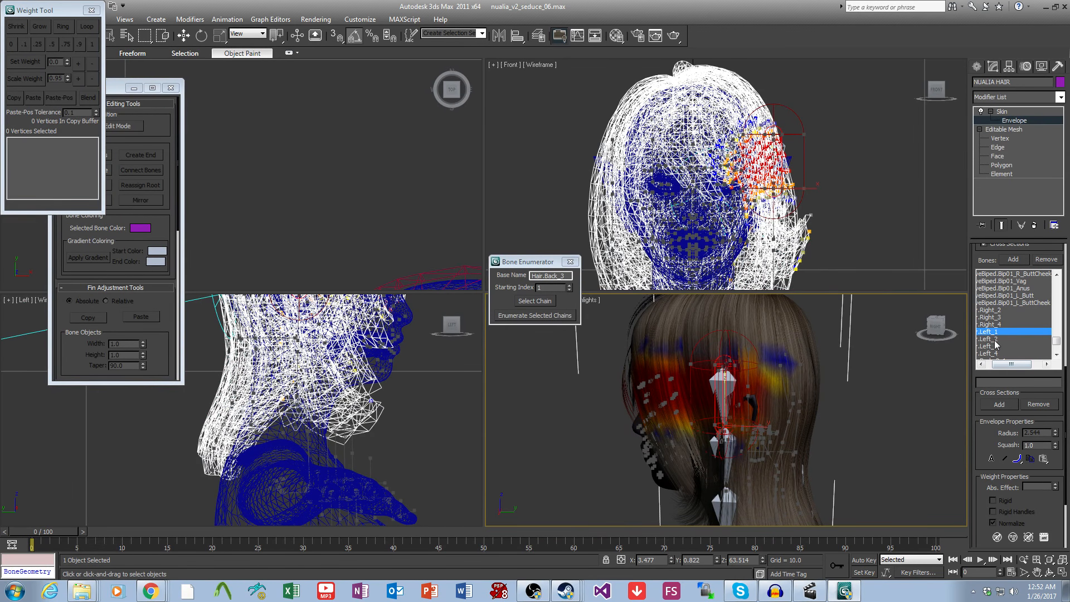
pyautogui.moveTo(913, 351)
pyautogui.keyDown('alt'); pyautogui.mouseDown(button='middle')
pyautogui.moveTo(854, 353)
pyautogui.moveTo(862, 397)
pyautogui.moveTo(813, 409)
pyautogui.mouseUp(button='middle'); pyautogui.keyUp('alt')
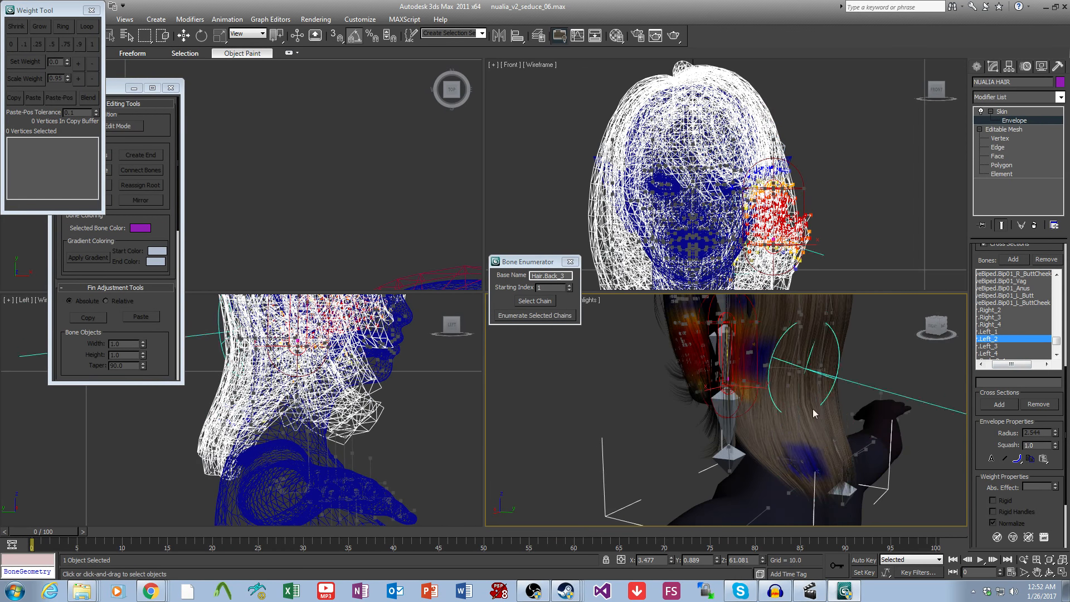
pyautogui.moveTo(822, 488); pyautogui.dragTo(823, 549, button='middle')
pyautogui.moveTo(346, 399); pyautogui.dragTo(344, 472, button='middle')
# Step: Choose the Hair.Left_3 bone, check its weights around the lower side hair, and continue to the Hair.Left_4 bone
pyautogui.click(1000, 347)
pyautogui.moveTo(863, 457); pyautogui.dragTo(862, 390, button='middle')
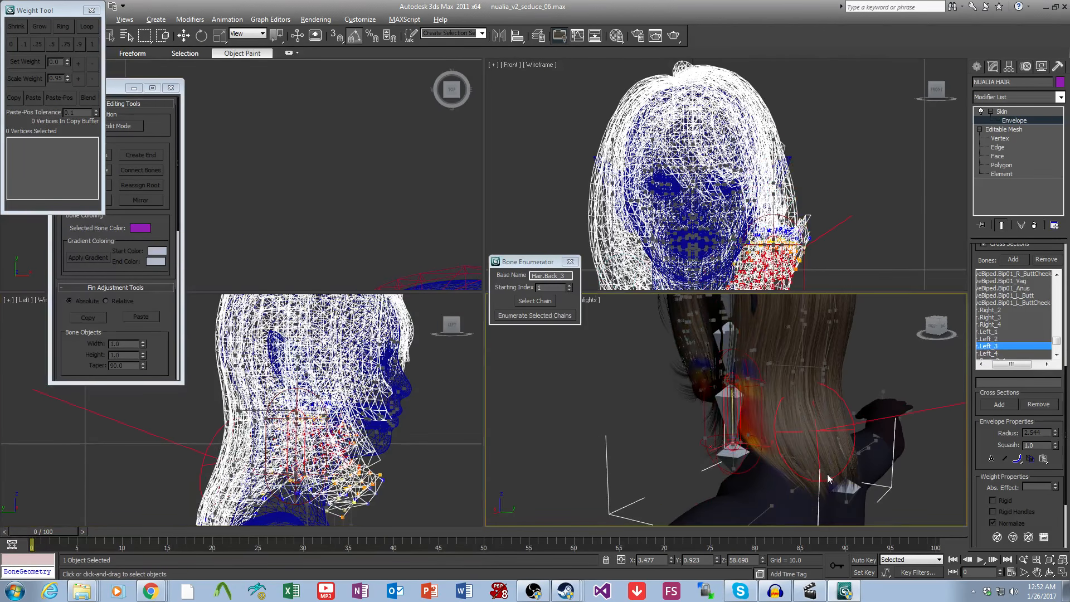
pyautogui.moveTo(828, 477)
pyautogui.keyDown('alt'); pyautogui.mouseDown(button='middle')
pyautogui.moveTo(836, 459)
pyautogui.moveTo(802, 430)
pyautogui.moveTo(855, 427)
pyautogui.mouseUp(button='middle'); pyautogui.keyUp('alt')
pyautogui.click(987, 353)
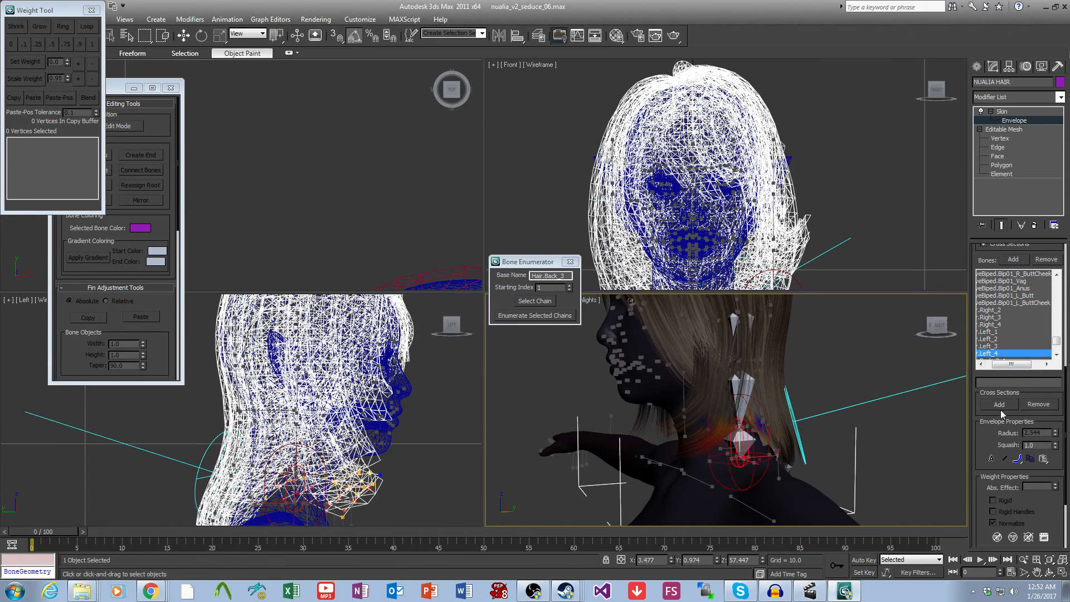
# Step: Choose the Hair.Back_2_1 bone and erase its stray weights from both sides of the hair
pyautogui.click(1056, 355)
pyautogui.click(1056, 355)
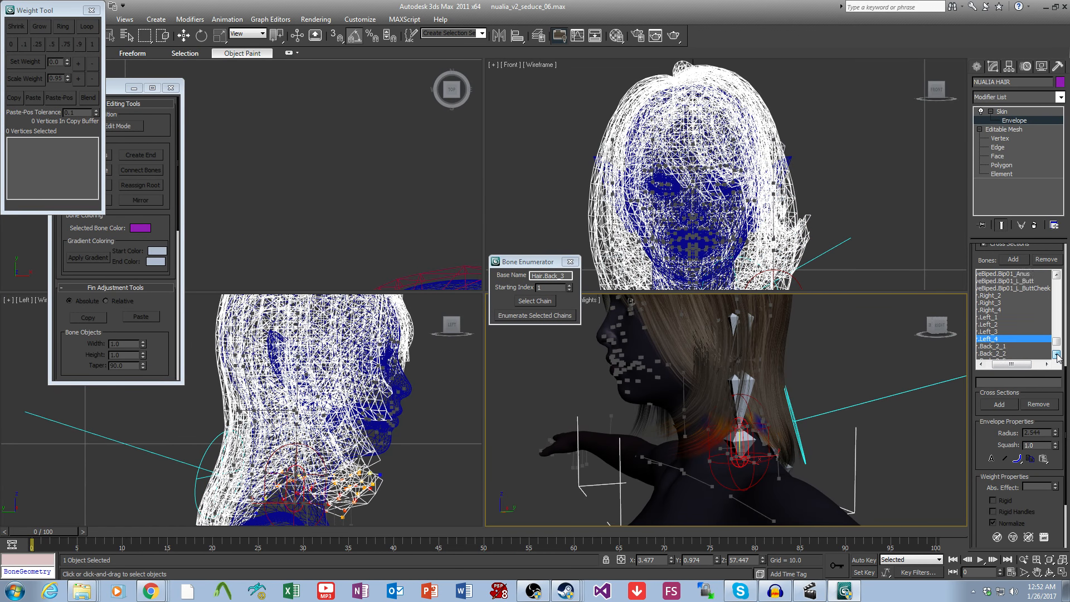
pyautogui.click(998, 334)
pyautogui.moveTo(880, 412)
pyautogui.mouseDown(button='middle')
pyautogui.moveTo(871, 435)
pyautogui.moveTo(751, 434)
pyautogui.mouseUp(button='middle')
pyautogui.moveTo(751, 433); pyautogui.dragTo(748, 489, button='middle')
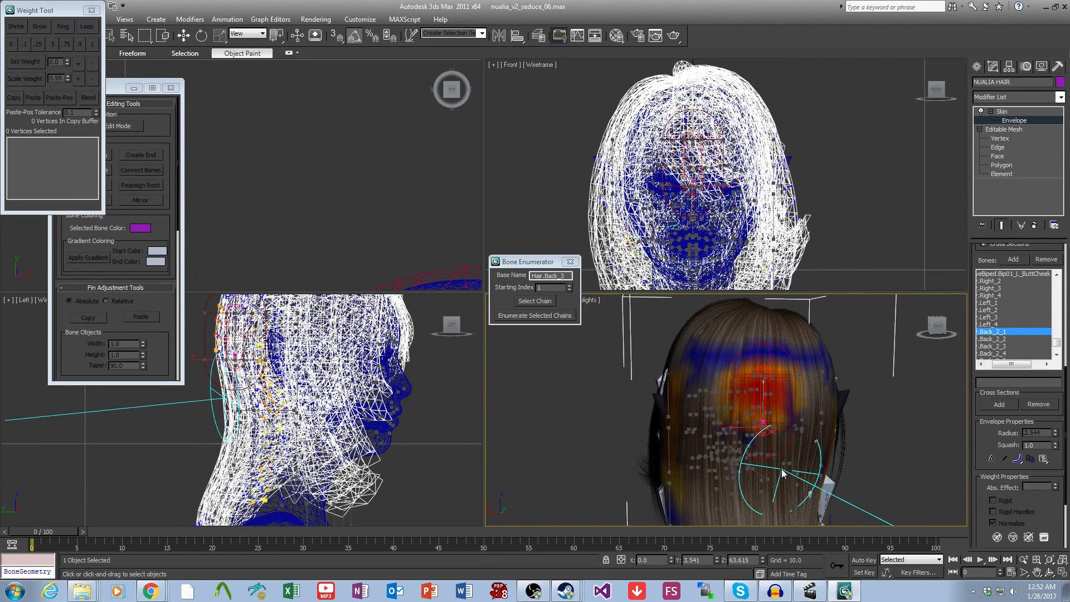
pyautogui.moveTo(782, 474)
pyautogui.keyDown('alt'); pyautogui.mouseDown(button='middle')
pyautogui.moveTo(761, 451)
pyautogui.moveTo(786, 422)
pyautogui.mouseUp(button='middle'); pyautogui.keyUp('alt')
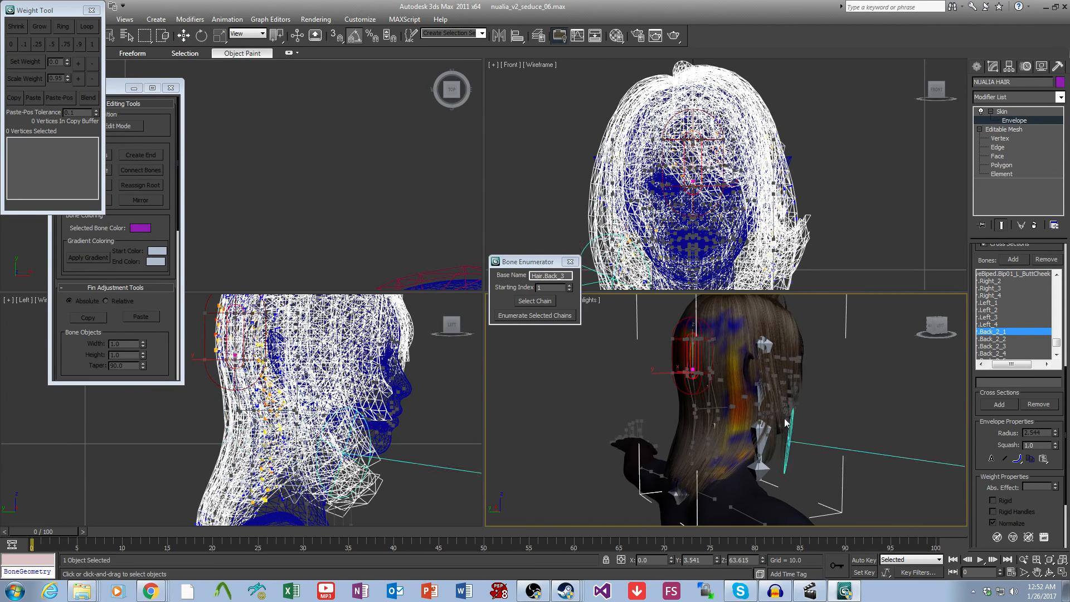
pyautogui.keyDown('alt'); pyautogui.moveTo(753, 341); pyautogui.dragTo(740, 419); pyautogui.keyUp('alt')
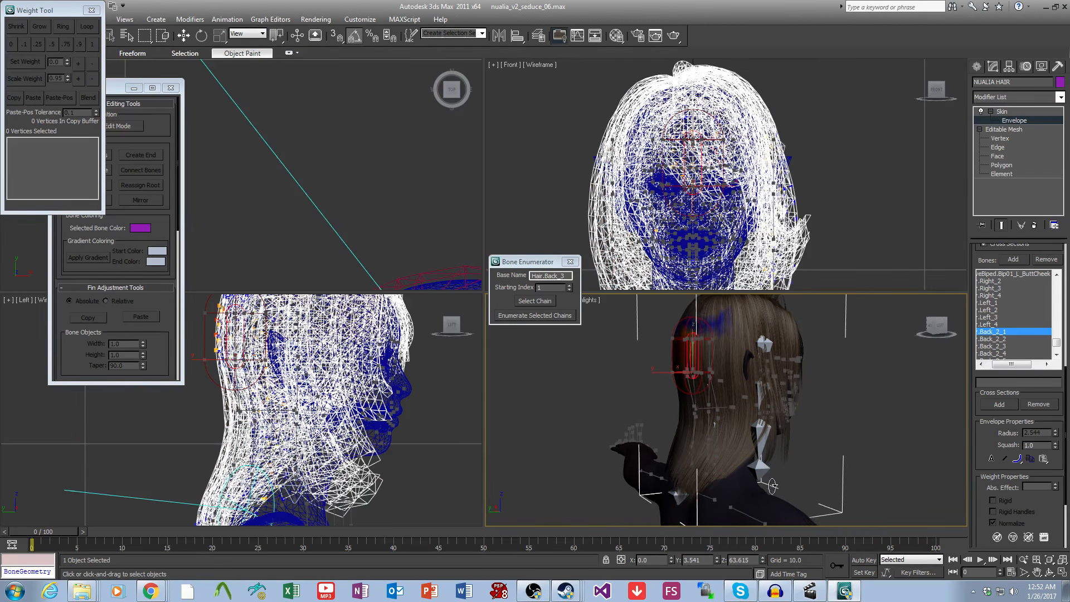
pyautogui.moveTo(710, 494)
pyautogui.keyDown('alt'); pyautogui.mouseDown(button='middle')
pyautogui.moveTo(783, 492)
pyautogui.moveTo(721, 491)
pyautogui.mouseUp(button='middle'); pyautogui.keyUp('alt')
pyautogui.keyDown('alt'); pyautogui.moveTo(668, 461); pyautogui.dragTo(748, 414, button='middle'); pyautogui.keyUp('alt')
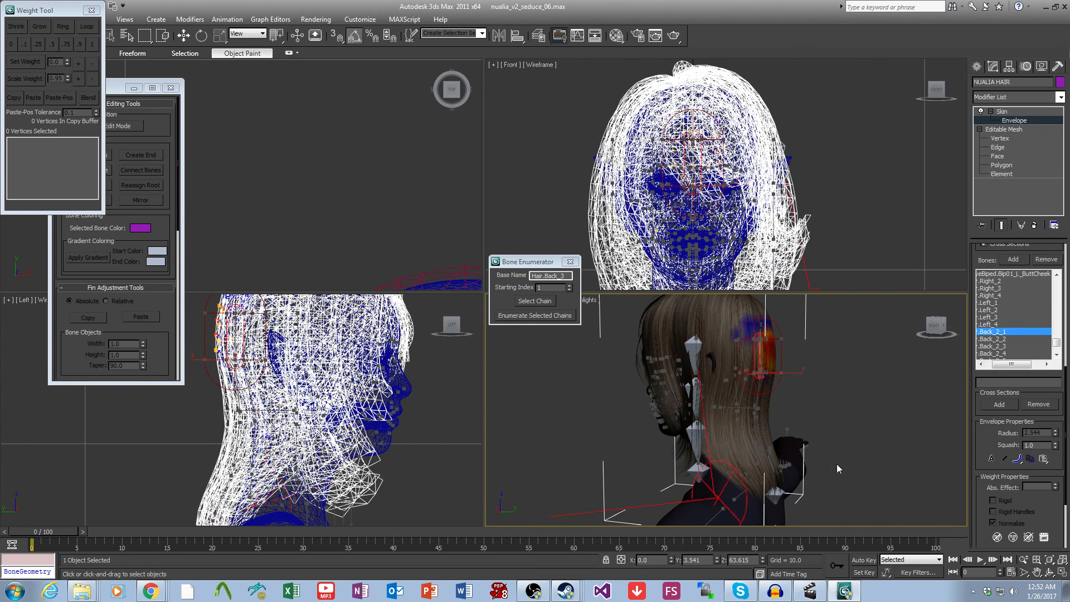
# Step: Trim the Hair.Back_2_1 weights across the upper back of the head to a compact patch around the bone
pyautogui.keyDown('alt'); pyautogui.moveTo(837, 464); pyautogui.dragTo(767, 452, button='middle'); pyautogui.keyUp('alt')
pyautogui.scroll(3, 776, 450)
pyautogui.moveTo(773, 415); pyautogui.dragTo(764, 496, button='middle')
pyautogui.keyDown('alt'); pyautogui.moveTo(697, 411); pyautogui.dragTo(731, 407, button='middle'); pyautogui.keyUp('alt')
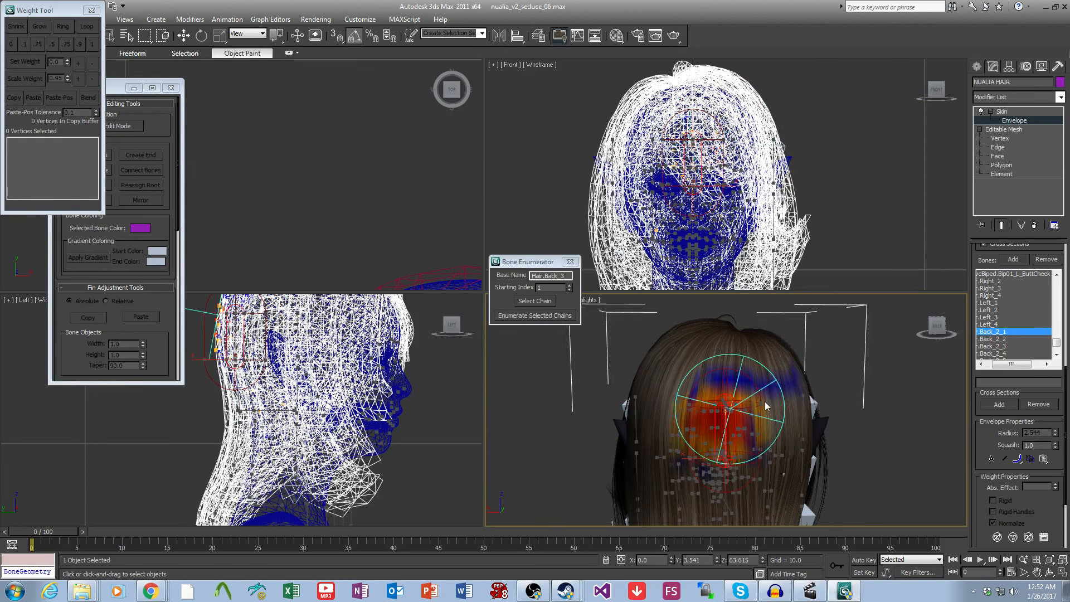
pyautogui.moveTo(822, 442); pyautogui.dragTo(824, 418, button='middle')
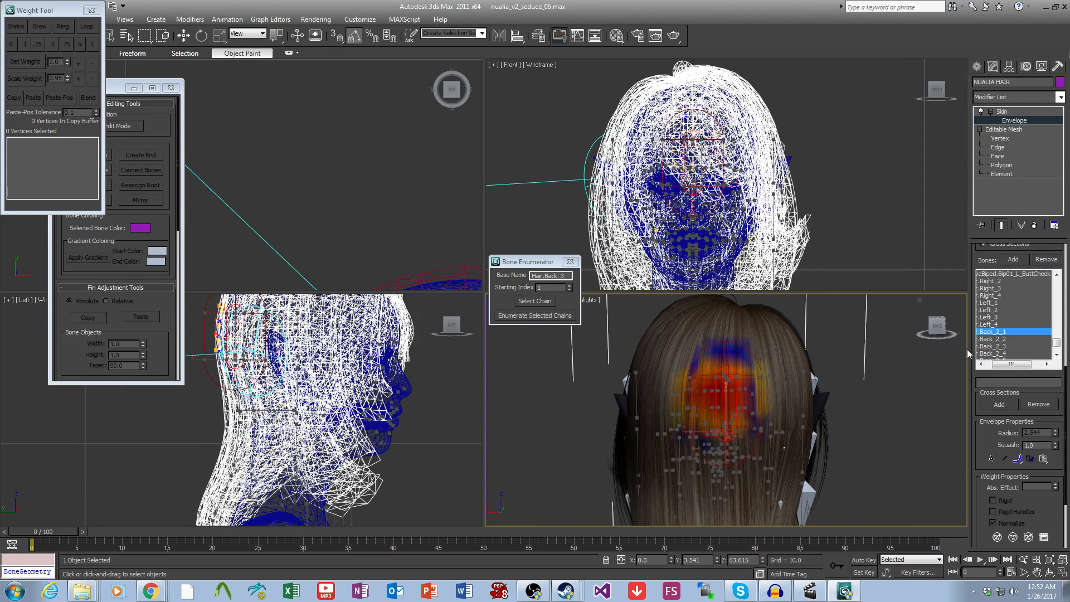
# Step: Choose the Hair.Back_2_2 bone and erase its stray weights above the bone and along the side hair
pyautogui.click(999, 339)
pyautogui.moveTo(856, 450)
pyautogui.keyDown('alt'); pyautogui.mouseDown(button='middle')
pyautogui.moveTo(817, 401)
pyautogui.moveTo(811, 430)
pyautogui.mouseUp(button='middle'); pyautogui.keyUp('alt')
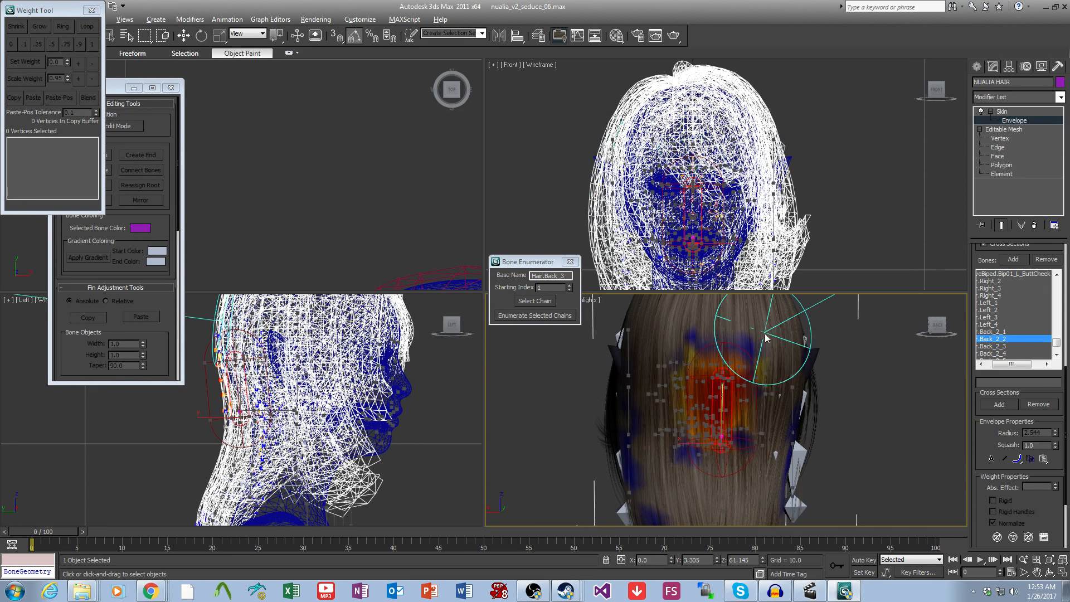
pyautogui.keyDown('alt'); pyautogui.moveTo(772, 349); pyautogui.dragTo(715, 348); pyautogui.keyUp('alt')
pyautogui.moveTo(663, 344)
pyautogui.keyDown('alt'); pyautogui.mouseDown(button='middle')
pyautogui.moveTo(801, 404)
pyautogui.moveTo(719, 377)
pyautogui.mouseUp(button='middle'); pyautogui.keyUp('alt')
pyautogui.moveTo(756, 476)
pyautogui.keyDown('alt'); pyautogui.mouseDown(button='middle')
pyautogui.moveTo(725, 464)
pyautogui.moveTo(768, 460)
pyautogui.mouseUp(button='middle'); pyautogui.keyUp('alt')
pyautogui.moveTo(784, 423); pyautogui.dragTo(786, 419)
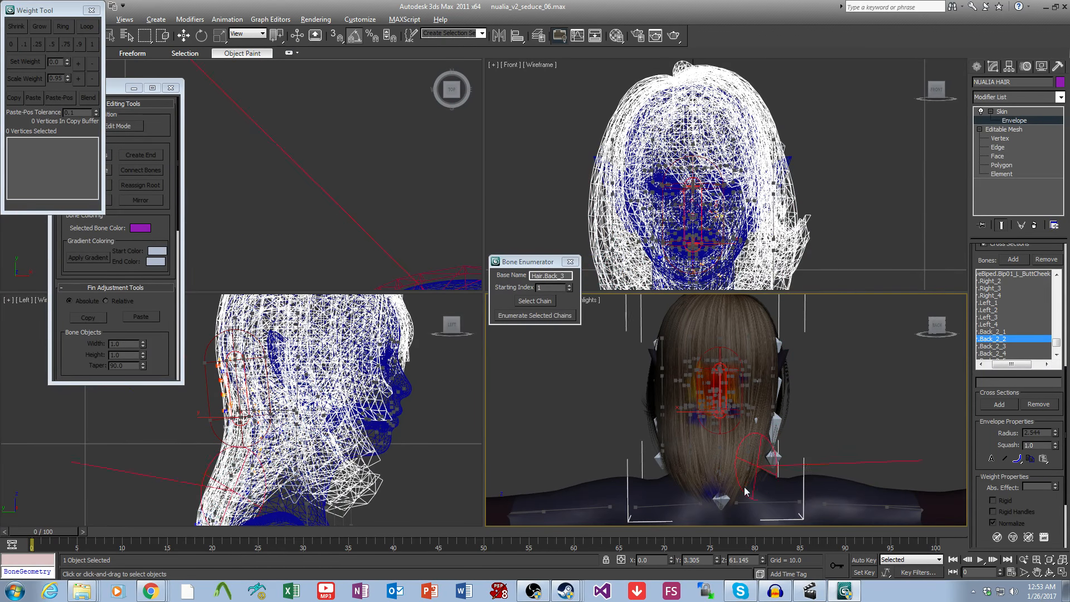
pyautogui.moveTo(788, 453)
pyautogui.keyDown('alt'); pyautogui.mouseDown(button='middle')
pyautogui.moveTo(724, 442)
pyautogui.moveTo(892, 466)
pyautogui.moveTo(775, 412)
pyautogui.mouseUp(button='middle'); pyautogui.keyUp('alt')
# Step: Choose the Hair.Back_2_3 bone and erase its stray weights from the surrounding back and side hair
pyautogui.click(994, 347)
pyautogui.scroll(3, 774, 412)
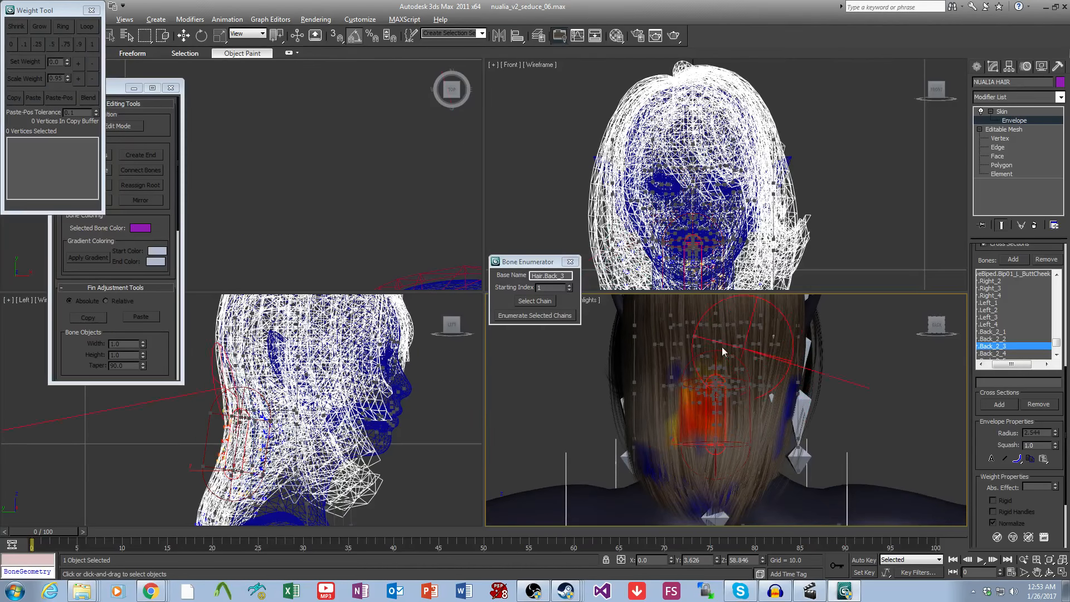
pyautogui.scroll(-2, 732, 369)
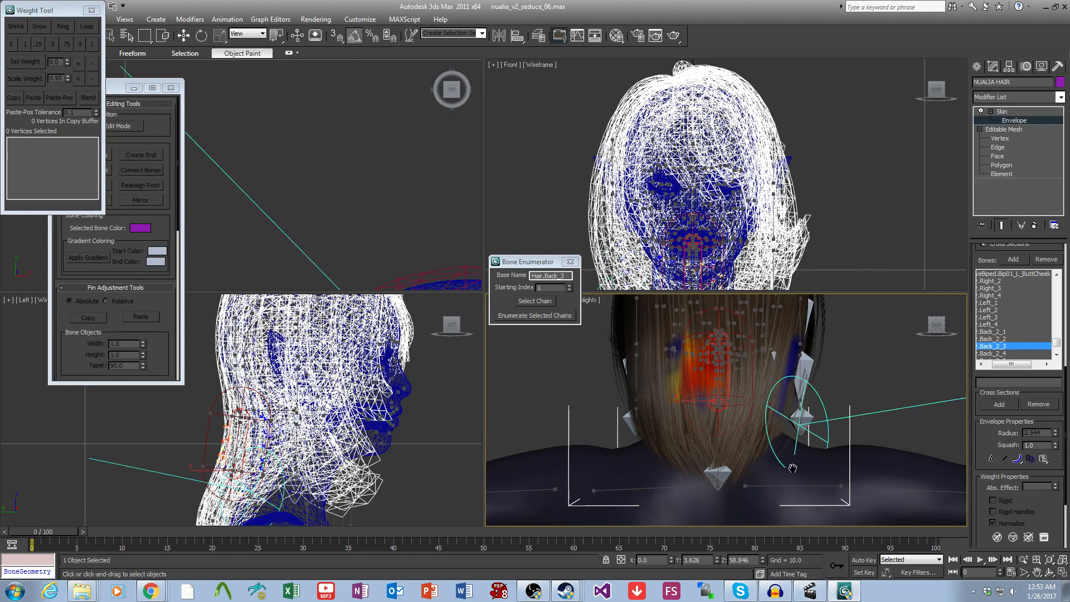
pyautogui.keyDown('alt'); pyautogui.moveTo(731, 479); pyautogui.dragTo(813, 418, button='middle'); pyautogui.keyUp('alt')
# Step: Erase the stray Hair.Back_2_4 weights above the lower back hair, then choose the Hair.Back_2_5 bone
pyautogui.moveTo(739, 442); pyautogui.dragTo(784, 436, button='middle')
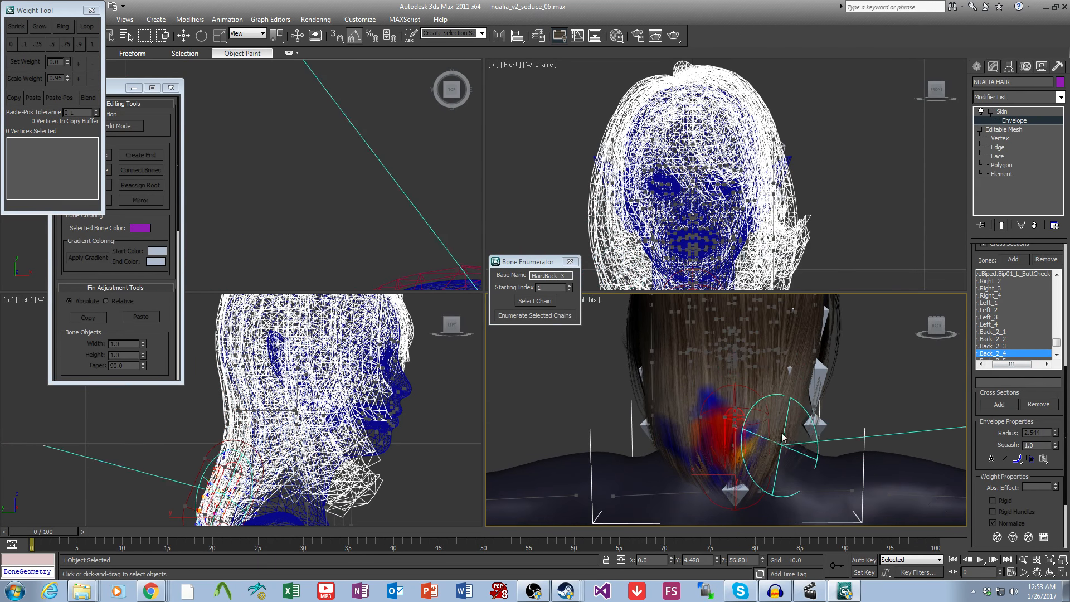
pyautogui.moveTo(720, 384); pyautogui.dragTo(692, 384)
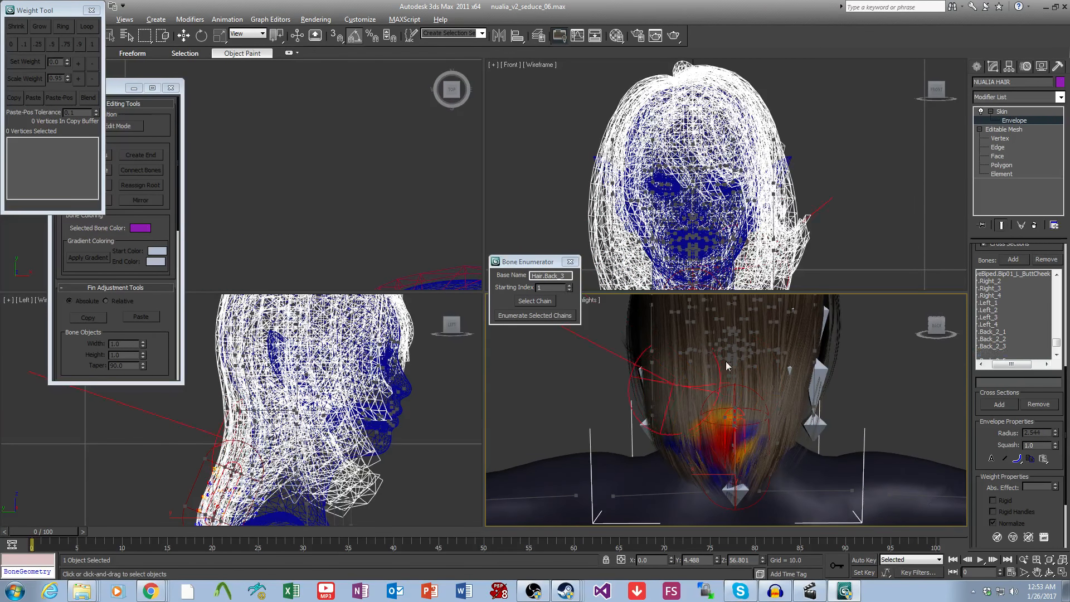
pyautogui.click(673, 388)
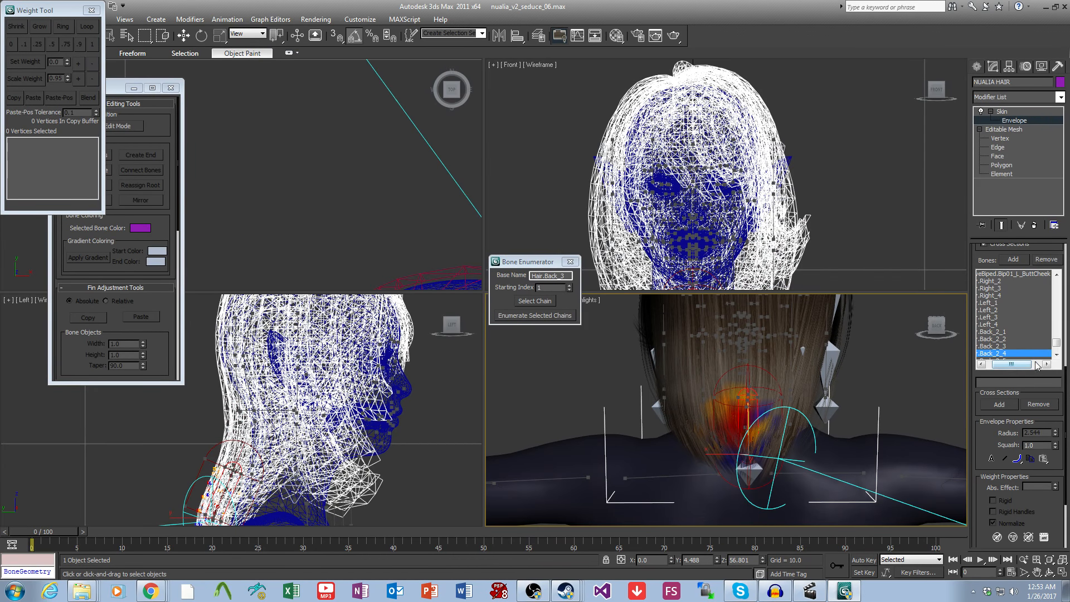
pyautogui.click(1002, 354)
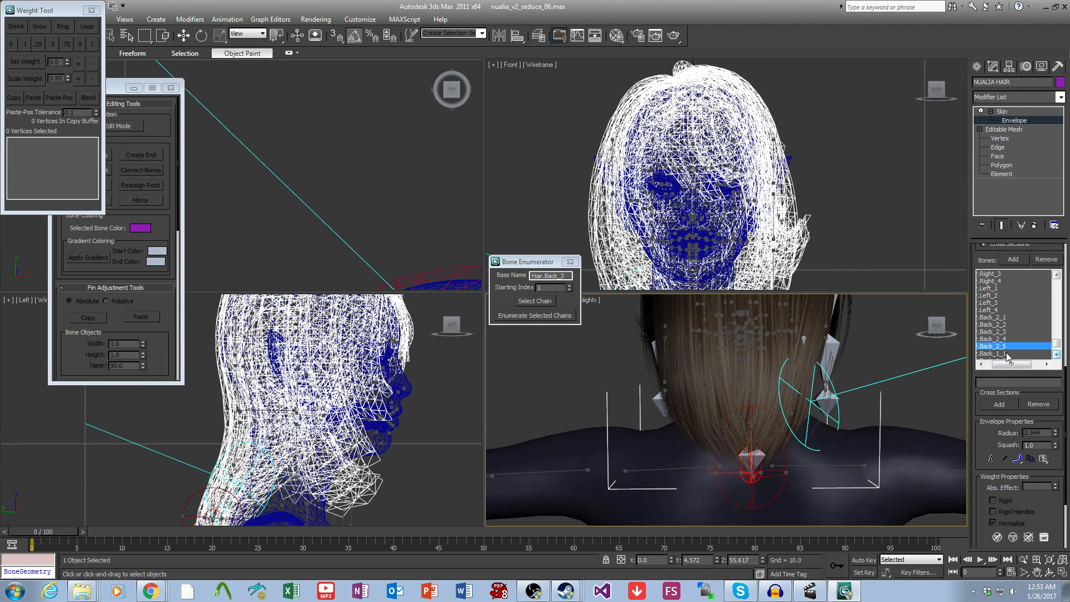
# Step: Choose the Hair.Back_1_1 bone and trim its stray weights down to a patch around the bone on the upper back hair
pyautogui.click(1006, 355)
pyautogui.moveTo(849, 391); pyautogui.dragTo(763, 494, button='middle')
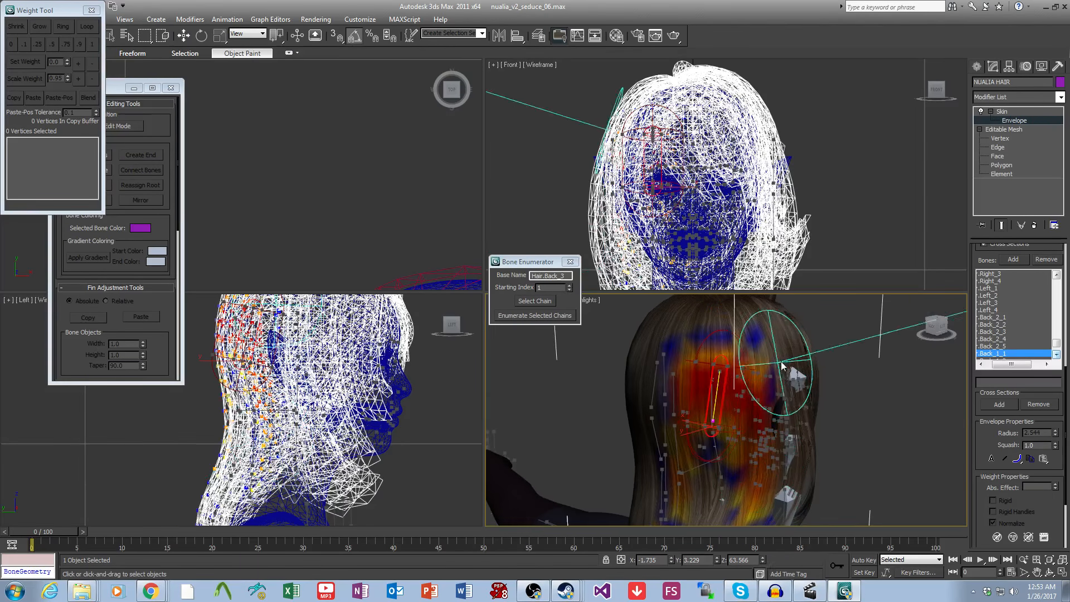
pyautogui.moveTo(666, 365)
pyautogui.keyDown('alt'); pyautogui.mouseDown(button='middle')
pyautogui.moveTo(762, 359)
pyautogui.moveTo(806, 396)
pyautogui.mouseUp(button='middle'); pyautogui.keyUp('alt')
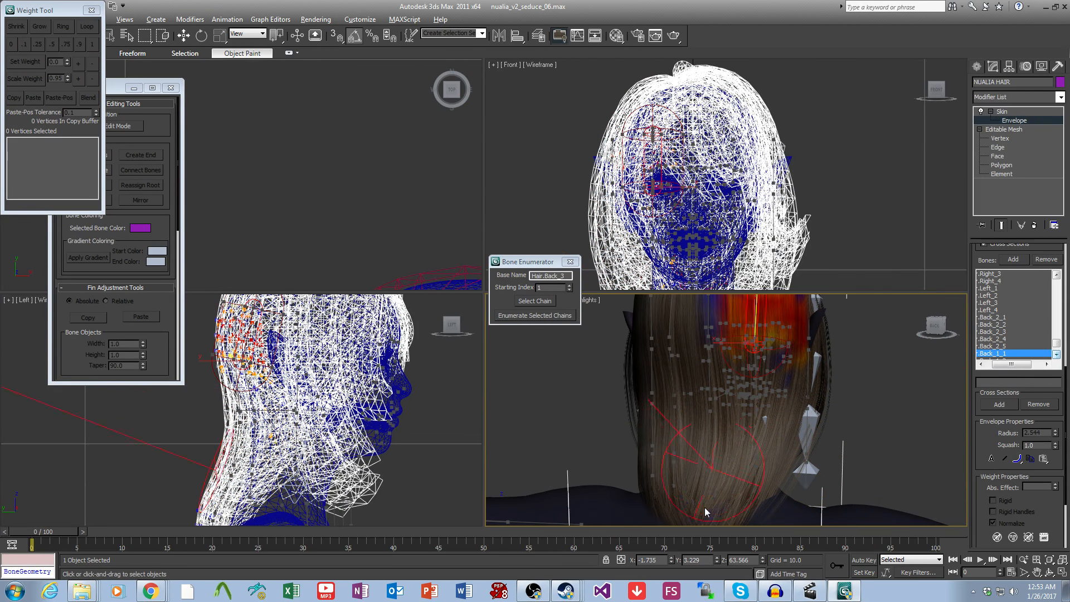
pyautogui.keyDown('alt'); pyautogui.moveTo(694, 440); pyautogui.dragTo(697, 443, button='middle'); pyautogui.keyUp('alt')
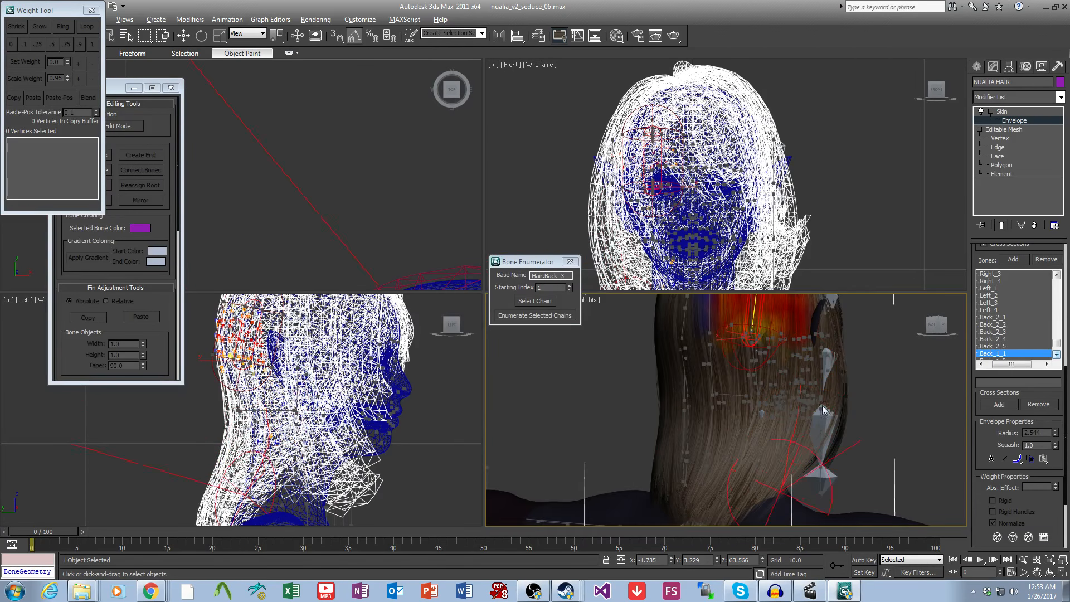
pyautogui.keyDown('alt'); pyautogui.moveTo(823, 409); pyautogui.dragTo(783, 405, button='middle'); pyautogui.keyUp('alt')
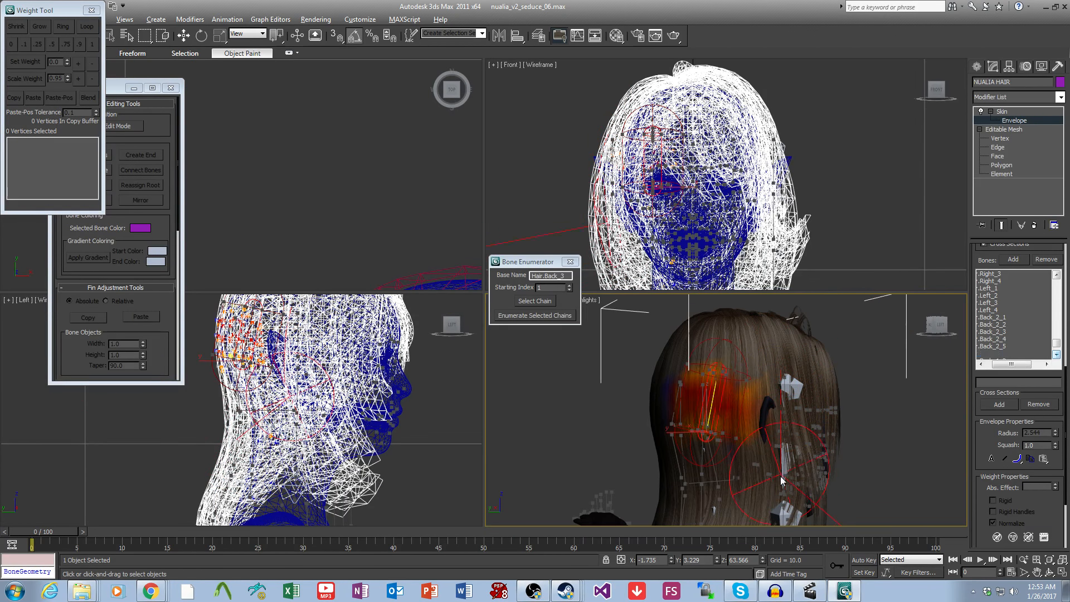
pyautogui.keyDown('alt'); pyautogui.moveTo(780, 476); pyautogui.dragTo(839, 420, button='middle'); pyautogui.keyUp('alt')
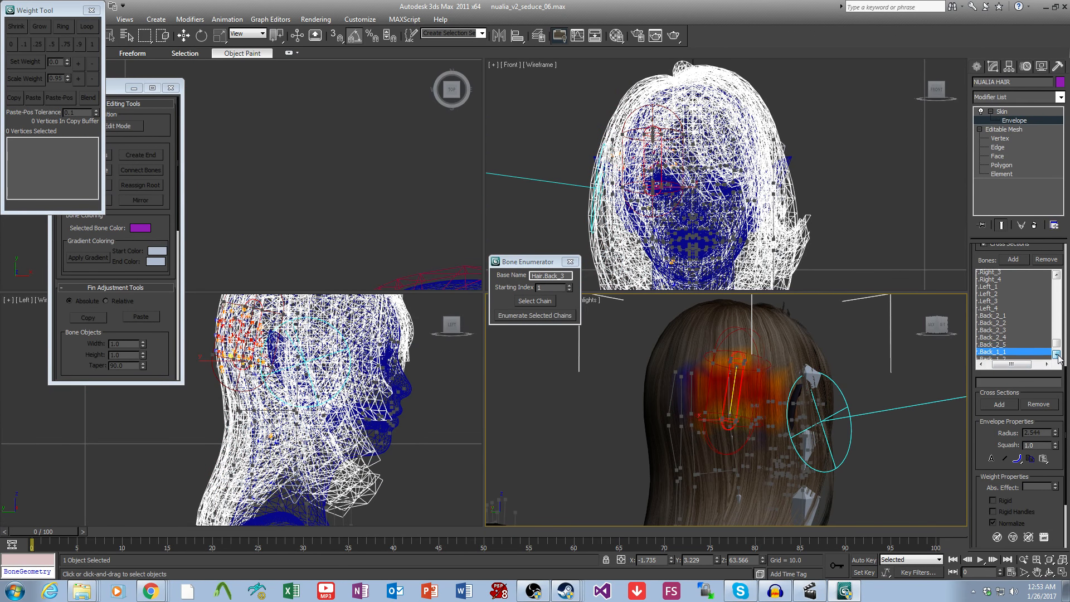
# Step: Choose the Hair.Back_1_2 bone and erase its stray weights from the lower back hair and the side hair
pyautogui.click(991, 339)
pyautogui.keyDown('alt'); pyautogui.moveTo(892, 390); pyautogui.dragTo(804, 334, button='middle'); pyautogui.keyUp('alt')
pyautogui.moveTo(707, 417); pyautogui.dragTo(712, 377, button='middle')
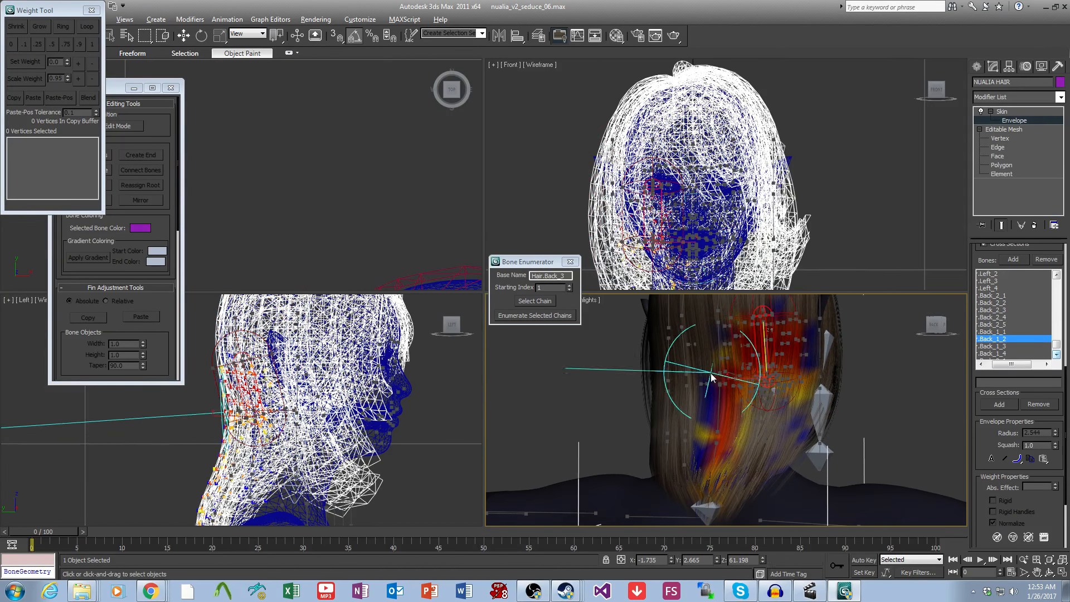
pyautogui.moveTo(712, 377)
pyautogui.keyDown('alt'); pyautogui.mouseDown()
pyautogui.moveTo(708, 476)
pyautogui.moveTo(708, 438)
pyautogui.mouseUp(); pyautogui.keyUp('alt')
pyautogui.moveTo(719, 437)
pyautogui.keyDown('alt'); pyautogui.mouseDown(button='middle')
pyautogui.moveTo(812, 429)
pyautogui.moveTo(771, 427)
pyautogui.moveTo(795, 457)
pyautogui.moveTo(791, 384)
pyautogui.moveTo(811, 440)
pyautogui.moveTo(862, 423)
pyautogui.moveTo(791, 439)
pyautogui.mouseUp(button='middle'); pyautogui.keyUp('alt')
pyautogui.scroll(4, 862, 420)
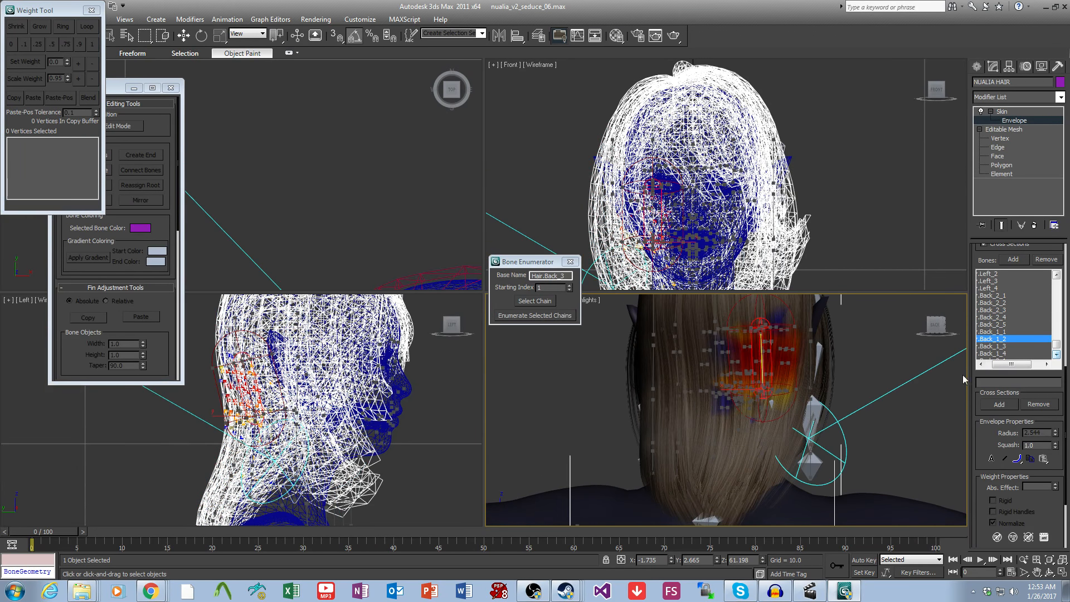
# Step: Erase the stray Hair.Back_1_3 weights above and below that bone, then choose the Hair.Back_1_4 bone
pyautogui.click(998, 347)
pyautogui.moveTo(875, 385)
pyautogui.keyDown('alt'); pyautogui.mouseDown(button='middle')
pyautogui.moveTo(852, 401)
pyautogui.moveTo(719, 360)
pyautogui.moveTo(690, 381)
pyautogui.mouseUp(button='middle'); pyautogui.keyUp('alt')
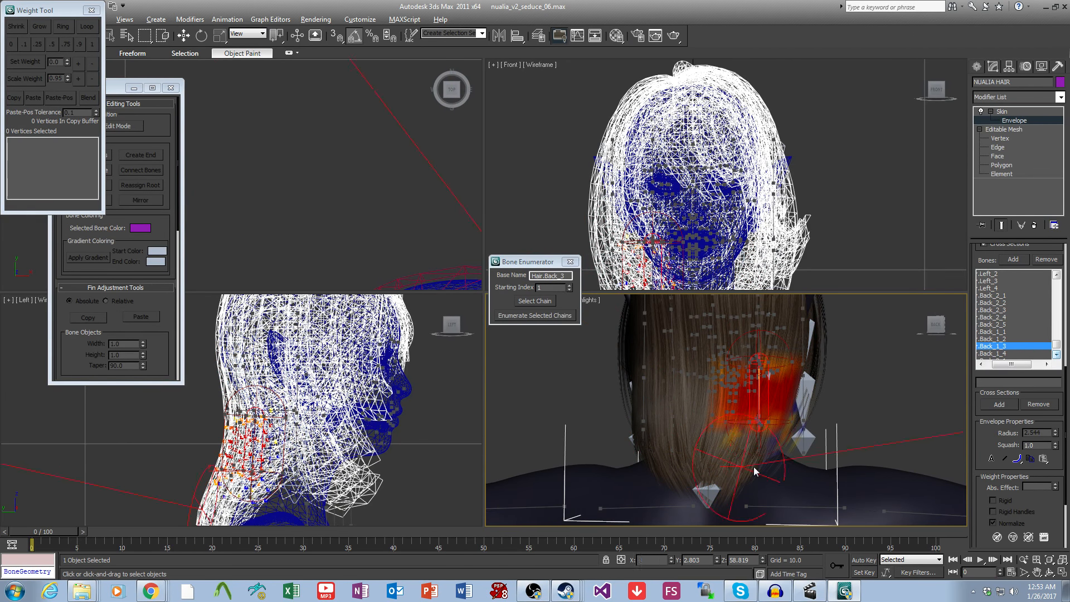
pyautogui.keyDown('alt'); pyautogui.moveTo(820, 466); pyautogui.dragTo(858, 446, button='middle'); pyautogui.keyUp('alt')
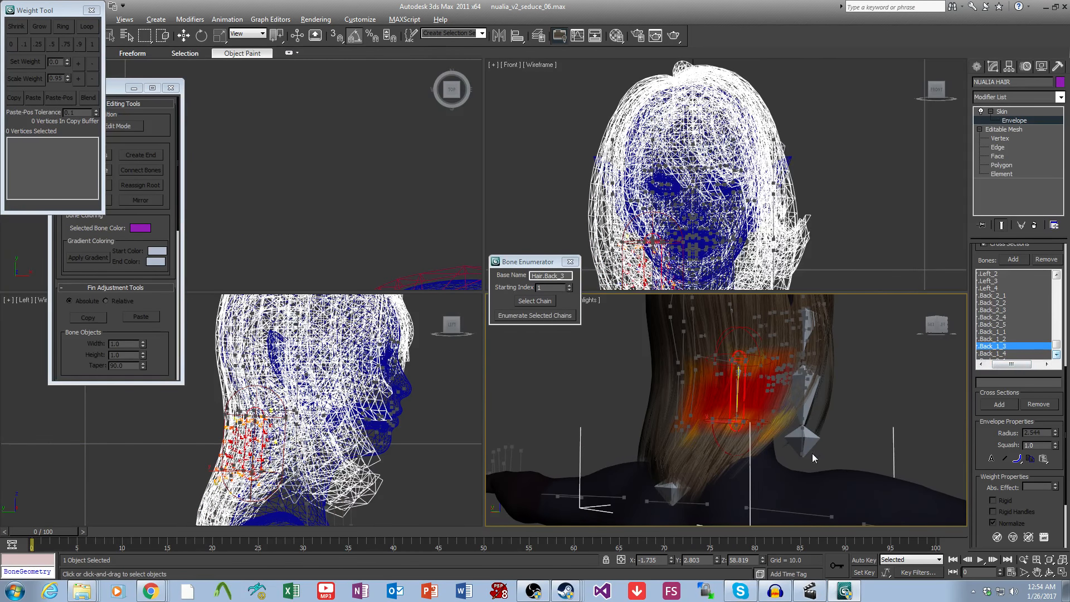
pyautogui.click(1000, 355)
pyautogui.keyDown('alt'); pyautogui.moveTo(830, 410); pyautogui.dragTo(862, 405, button='middle'); pyautogui.keyUp('alt')
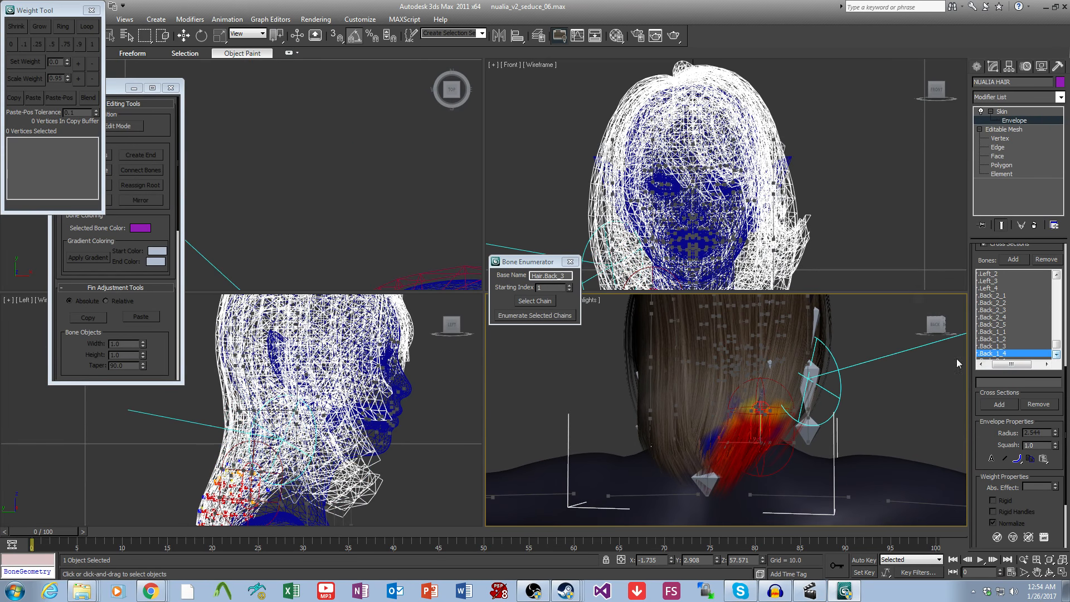
# Step: Choose the Hair.Back_3_1 bone and erase its stray weights from the crown and the lower back hair
pyautogui.click(990, 354)
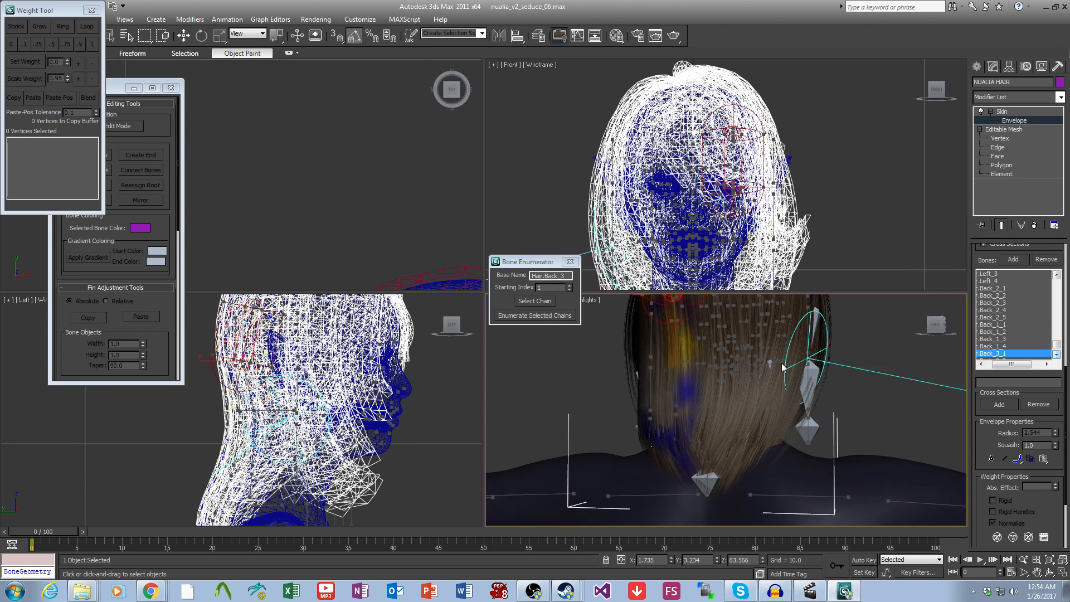
pyautogui.keyDown('alt'); pyautogui.moveTo(821, 363); pyautogui.dragTo(780, 330, button='middle'); pyautogui.keyUp('alt')
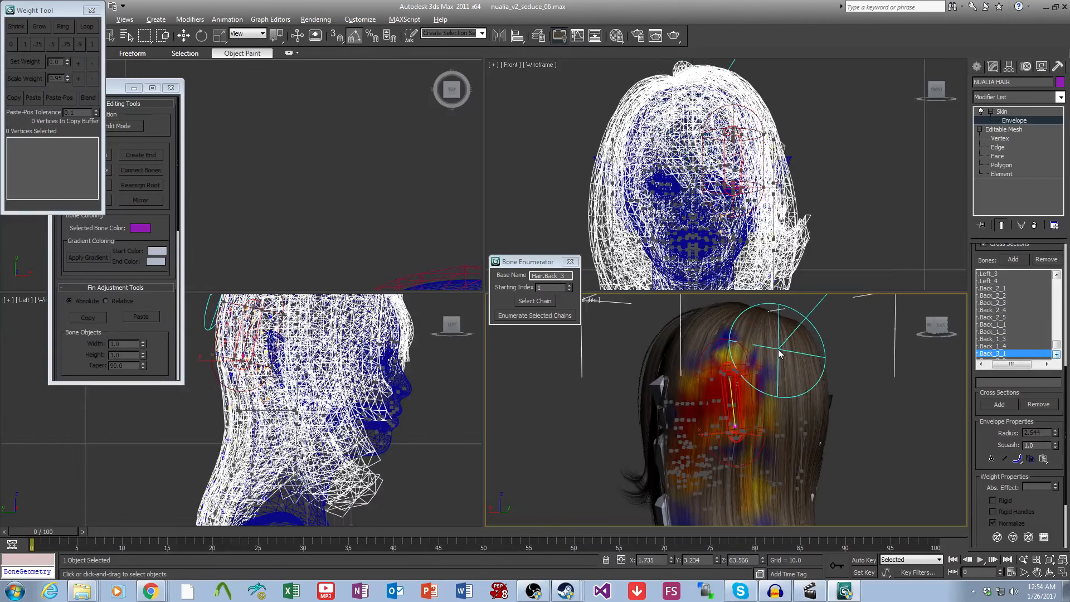
pyautogui.moveTo(693, 370)
pyautogui.keyDown('alt'); pyautogui.mouseDown(button='middle')
pyautogui.moveTo(788, 419)
pyautogui.moveTo(763, 423)
pyautogui.moveTo(769, 457)
pyautogui.moveTo(731, 503)
pyautogui.moveTo(764, 442)
pyautogui.moveTo(736, 412)
pyautogui.mouseUp(button='middle'); pyautogui.keyUp('alt')
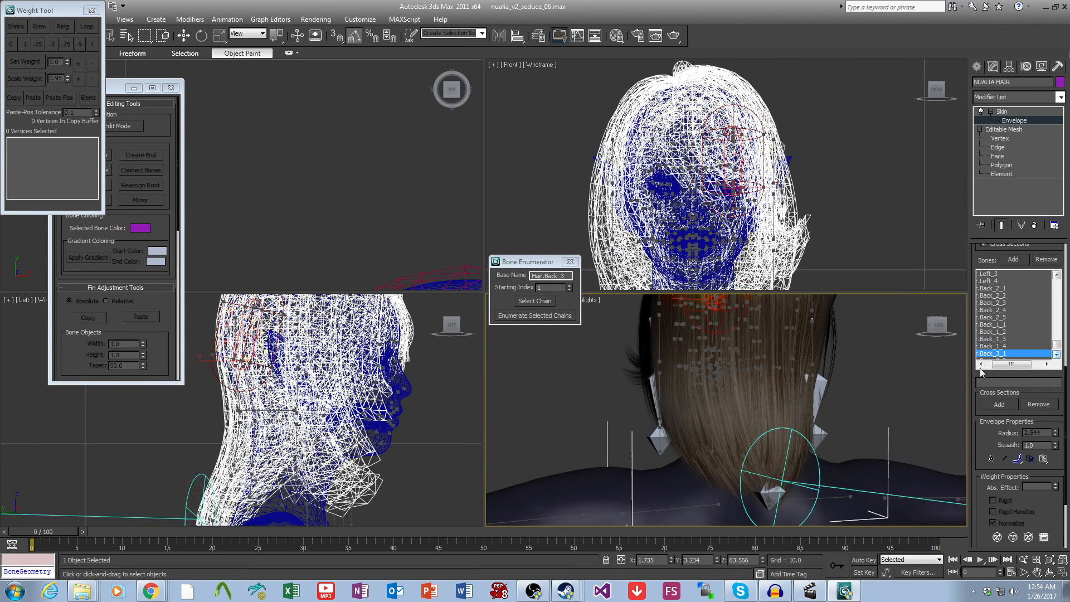
# Step: Choose the Hair.Back_3_2 bone and erase its stray weights from the lower back hair beneath the bone
pyautogui.click(1056, 355)
pyautogui.click(1003, 354)
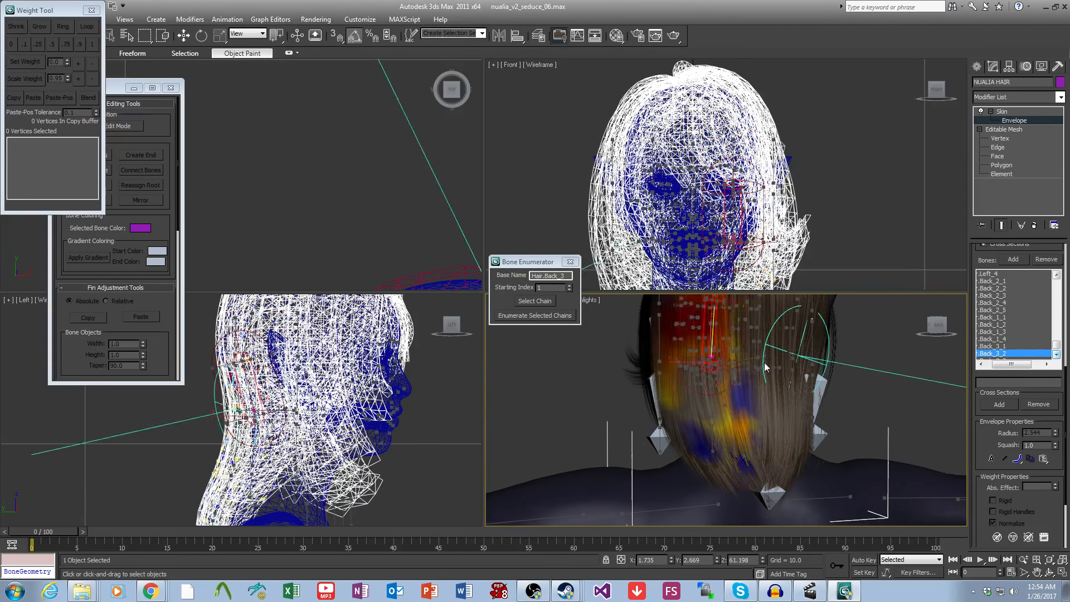
pyautogui.keyDown('alt'); pyautogui.moveTo(801, 357); pyautogui.dragTo(767, 380, button='middle'); pyautogui.keyUp('alt')
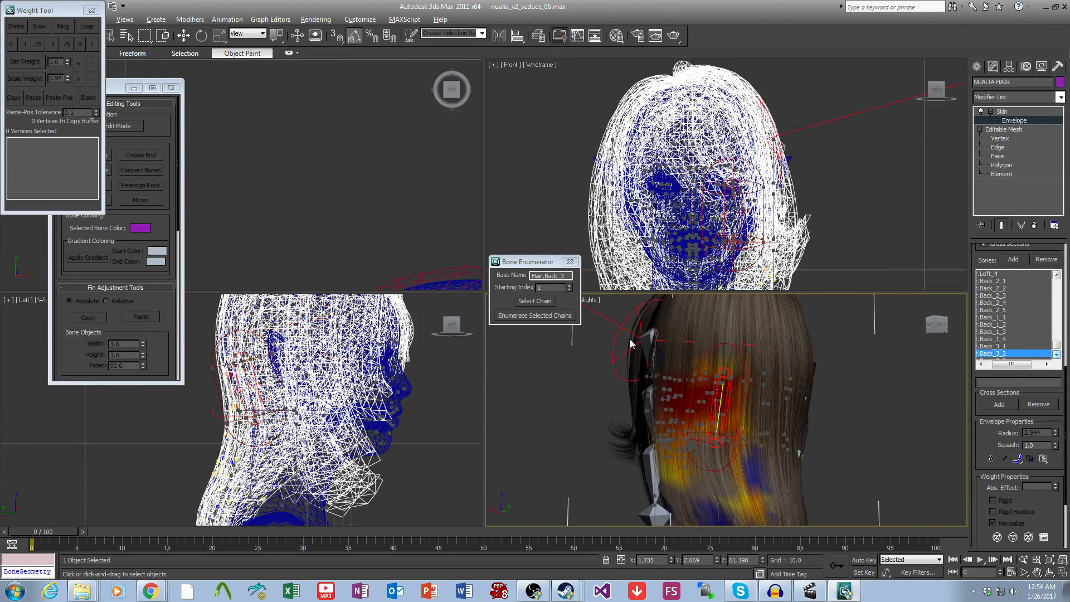
pyautogui.moveTo(768, 469); pyautogui.dragTo(766, 423, button='middle')
pyautogui.keyDown('alt'); pyautogui.moveTo(766, 423); pyautogui.dragTo(674, 429); pyautogui.keyUp('alt')
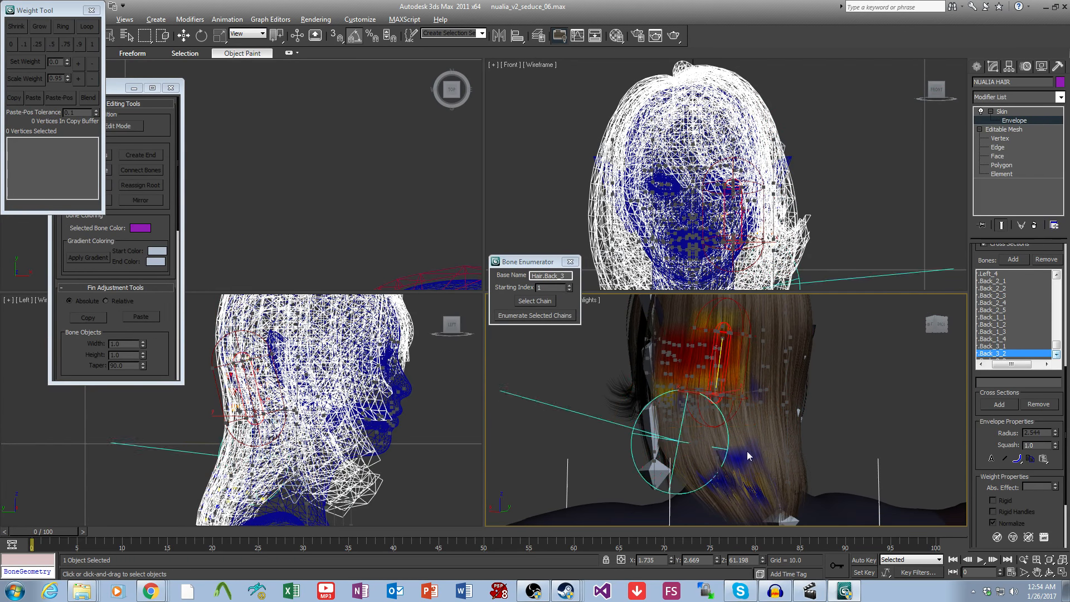
pyautogui.moveTo(747, 456)
pyautogui.keyDown('alt'); pyautogui.mouseDown(button='middle')
pyautogui.moveTo(743, 472)
pyautogui.moveTo(784, 461)
pyautogui.mouseUp(button='middle'); pyautogui.keyUp('alt')
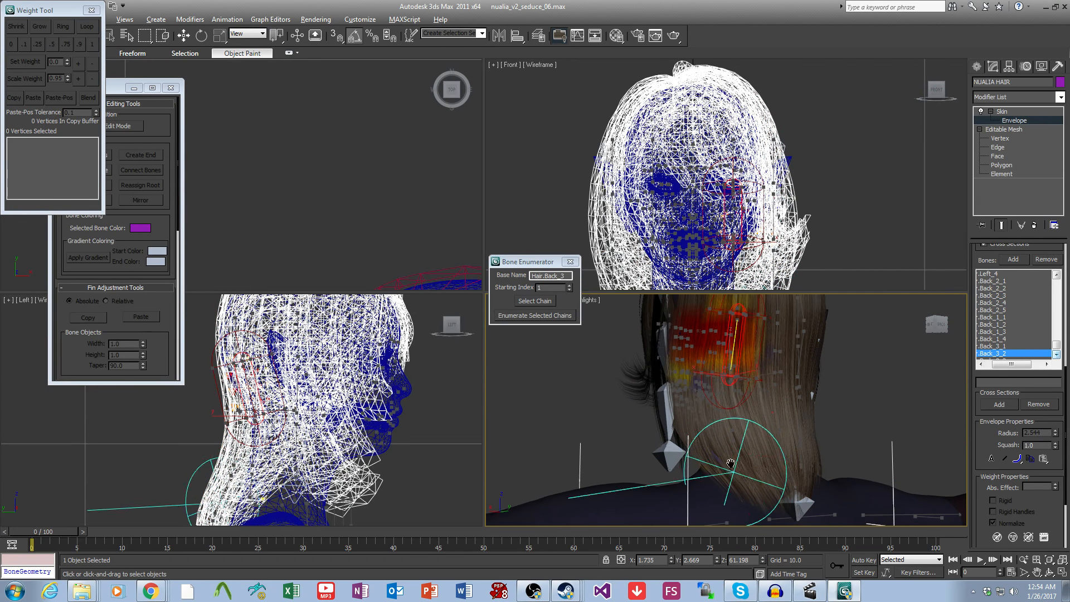
pyautogui.keyDown('alt'); pyautogui.moveTo(743, 430); pyautogui.dragTo(694, 421); pyautogui.keyUp('alt')
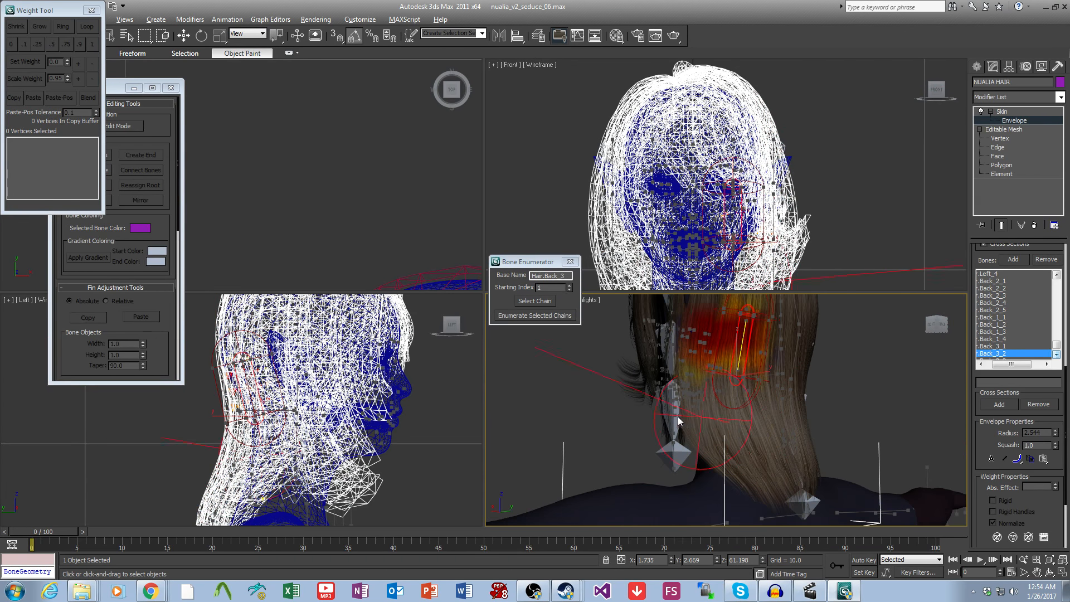
# Step: Erase the stray Hair.Back_3_3 weights above, below and beside that bone, then choose the Hair.Back_3_4 bone
pyautogui.click(1056, 355)
pyautogui.click(1057, 355)
pyautogui.click(997, 346)
pyautogui.keyDown('alt'); pyautogui.moveTo(845, 402); pyautogui.dragTo(832, 397, button='middle'); pyautogui.keyUp('alt')
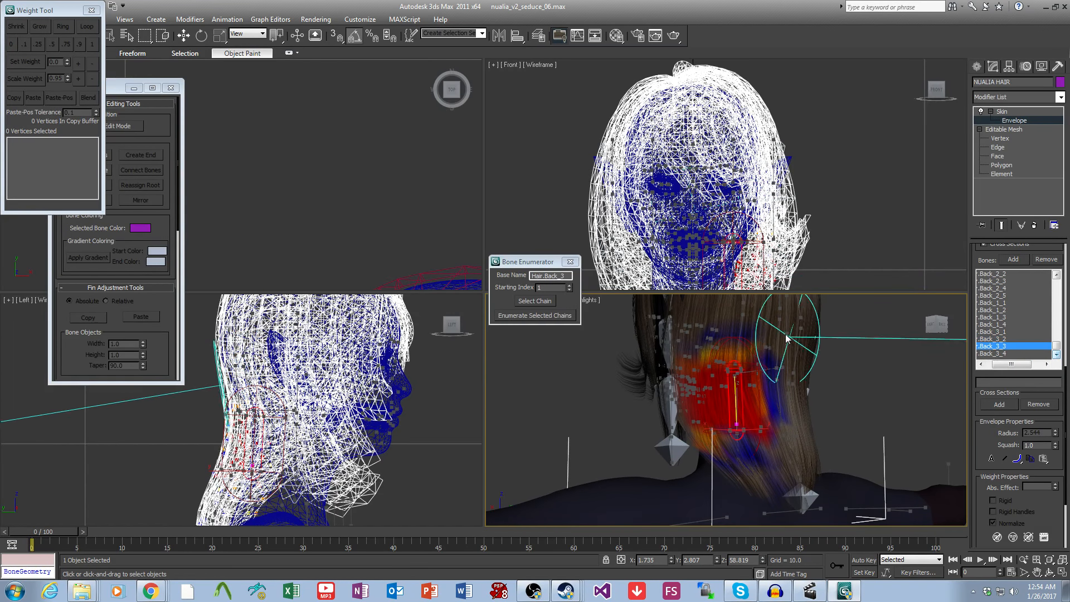
pyautogui.keyDown('alt'); pyautogui.moveTo(785, 338); pyautogui.dragTo(732, 335); pyautogui.keyUp('alt')
pyautogui.keyDown('alt'); pyautogui.moveTo(673, 334); pyautogui.dragTo(776, 384, button='middle'); pyautogui.keyUp('alt')
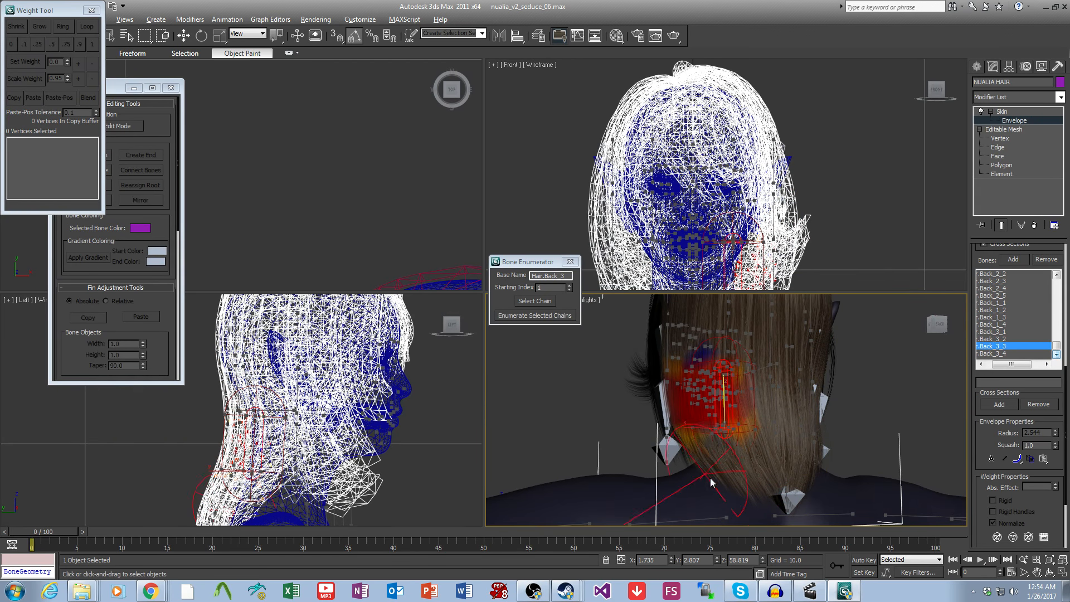
pyautogui.keyDown('alt'); pyautogui.moveTo(710, 482); pyautogui.dragTo(783, 478, button='middle'); pyautogui.keyUp('alt')
pyautogui.click(995, 354)
pyautogui.keyDown('alt'); pyautogui.moveTo(869, 424); pyautogui.dragTo(794, 407, button='middle'); pyautogui.keyUp('alt')
# Step: Choose the Hair.Right_1 bone and erase its stray weights from the hair at the back of the head
pyautogui.moveTo(1055, 352); pyautogui.dragTo(1056, 343)
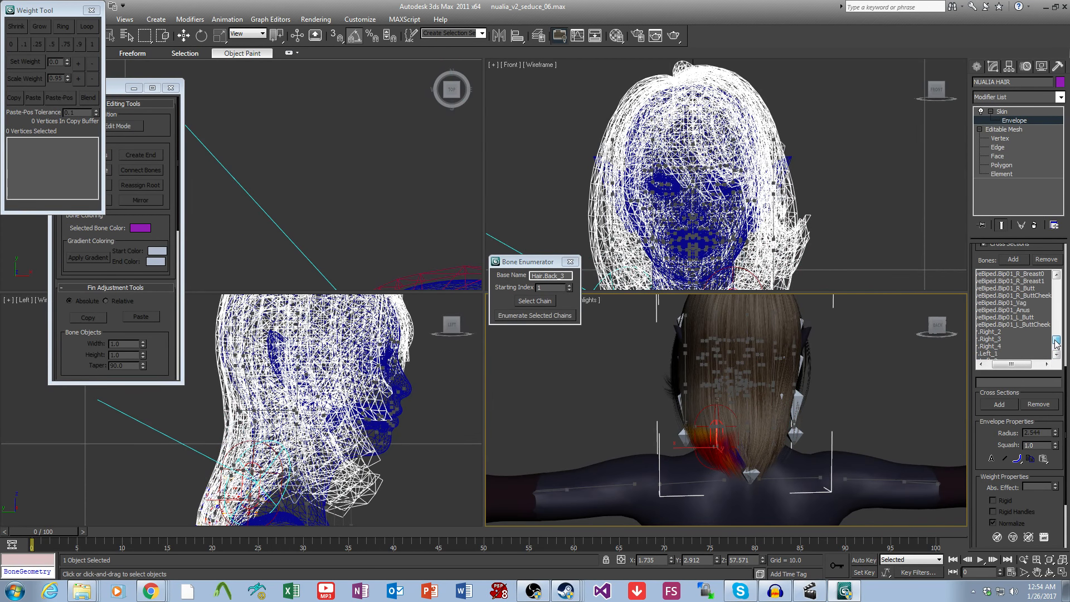
pyautogui.scroll(1, 1055, 342)
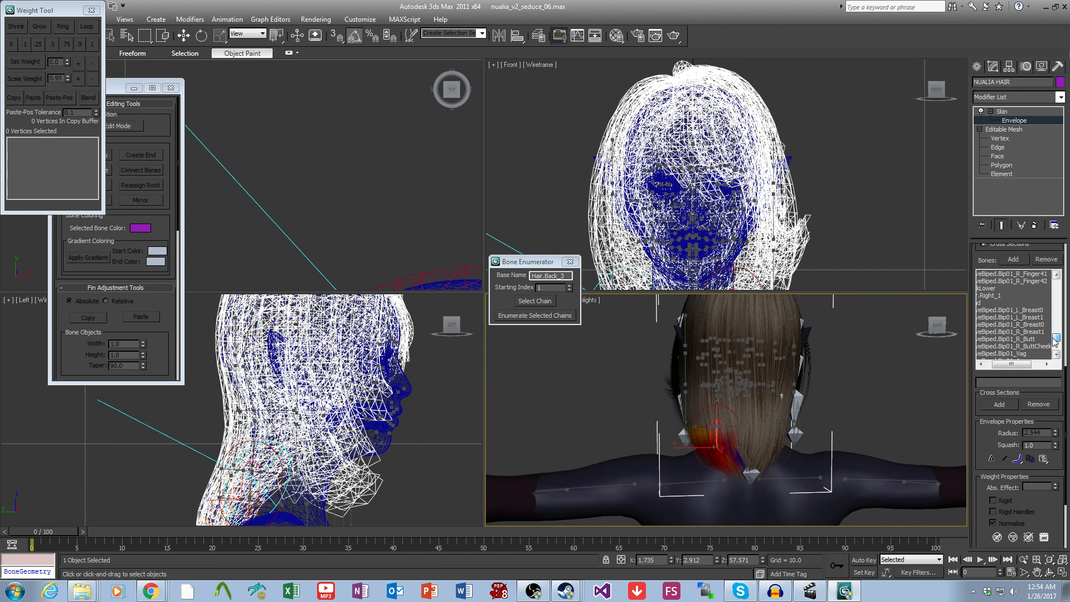
pyautogui.click(1004, 296)
pyautogui.keyDown('alt'); pyautogui.moveTo(865, 435); pyautogui.dragTo(733, 442, button='middle'); pyautogui.keyUp('alt')
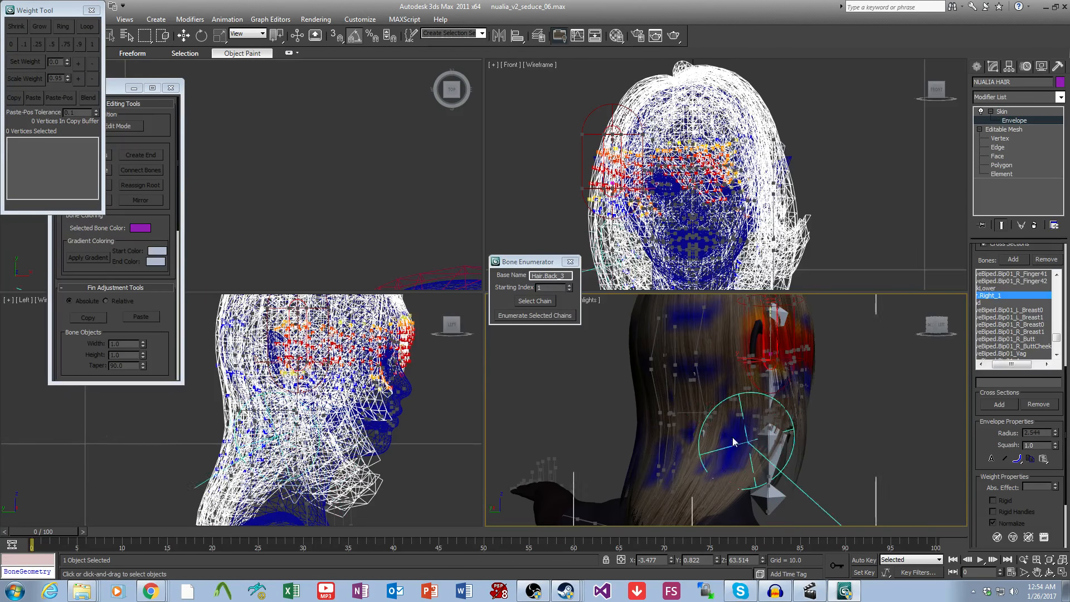
pyautogui.click(690, 449)
pyautogui.moveTo(676, 413); pyautogui.dragTo(682, 440, button='middle')
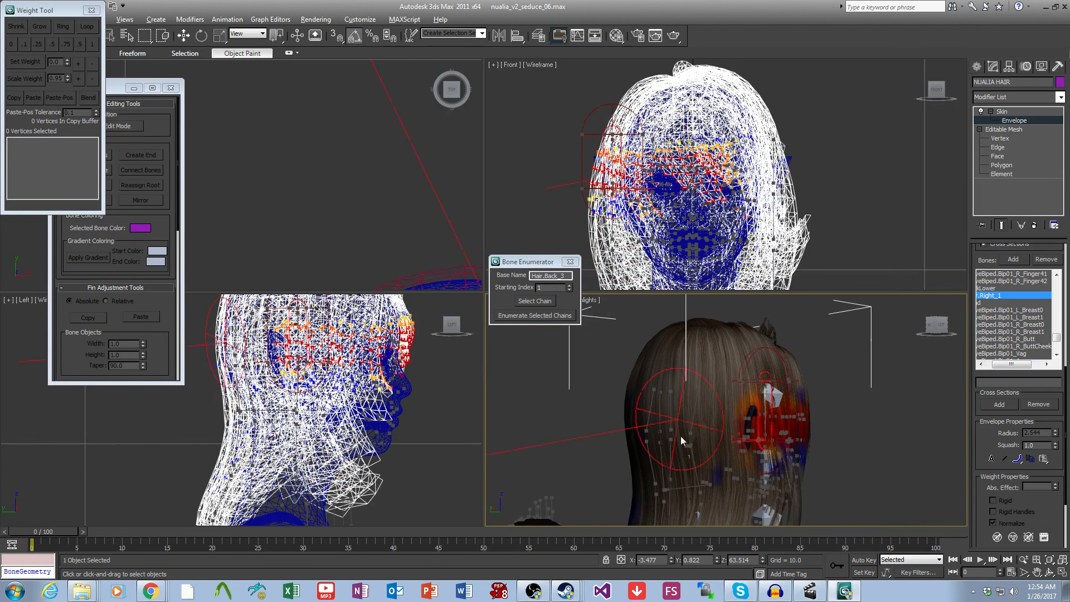
pyautogui.keyDown('alt'); pyautogui.moveTo(704, 489); pyautogui.dragTo(746, 365, button='middle'); pyautogui.keyUp('alt')
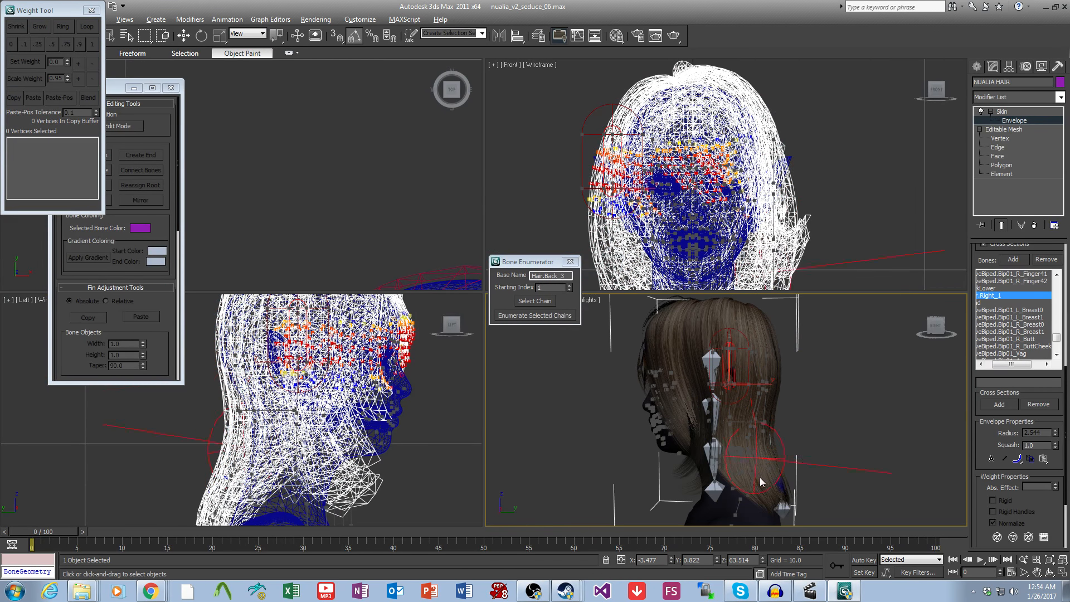
pyautogui.keyDown('alt'); pyautogui.moveTo(804, 482); pyautogui.dragTo(711, 468, button='middle'); pyautogui.keyUp('alt')
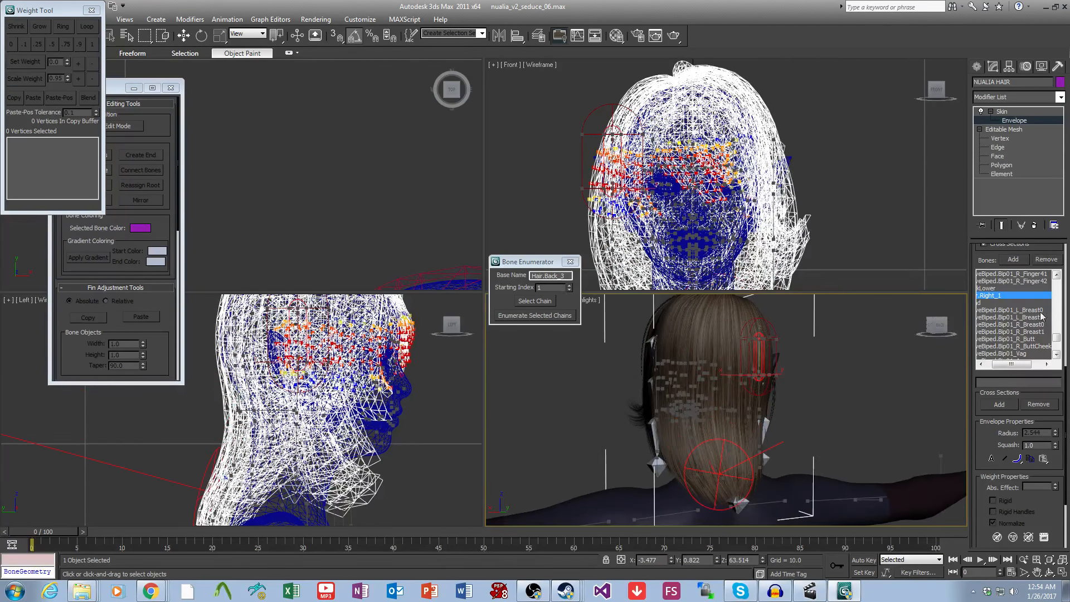
# Step: Choose the Hair.Right_2 bone and erase its stray weights from the back and lower side hair
pyautogui.click(1057, 355)
pyautogui.click(1057, 355)
pyautogui.click(1009, 324)
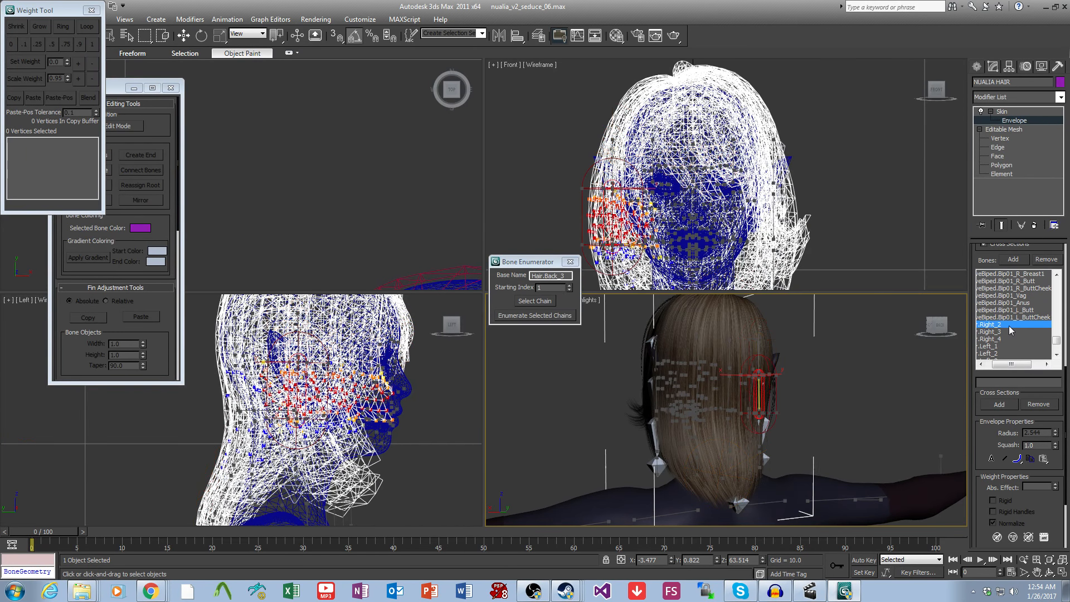
pyautogui.keyDown('alt'); pyautogui.moveTo(767, 424); pyautogui.dragTo(697, 399, button='middle'); pyautogui.keyUp('alt')
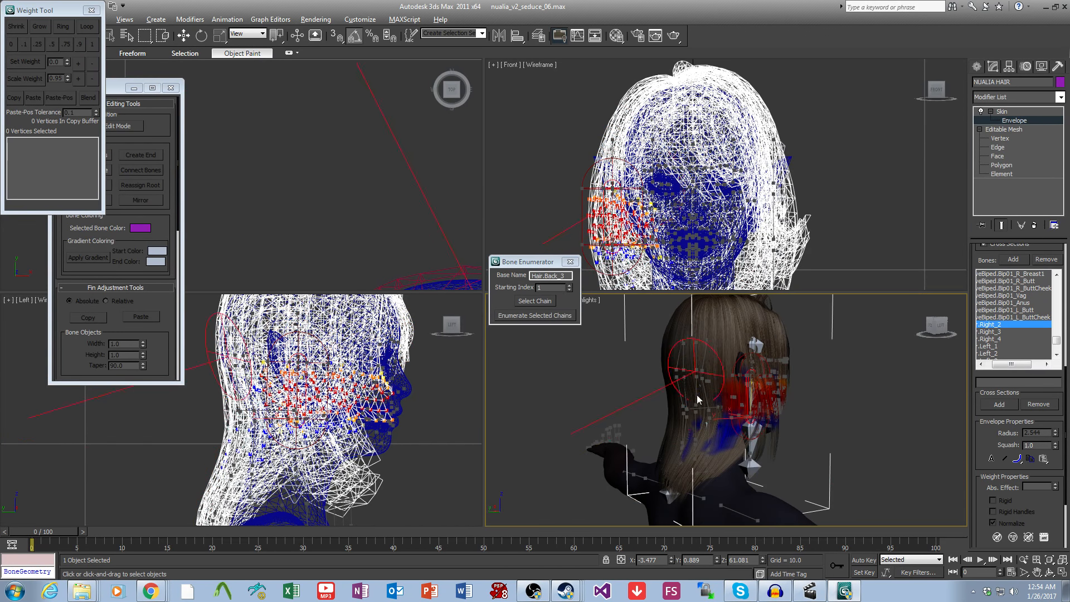
pyautogui.keyDown('alt'); pyautogui.moveTo(683, 455); pyautogui.dragTo(681, 465); pyautogui.keyUp('alt')
pyautogui.keyDown('alt'); pyautogui.moveTo(679, 458); pyautogui.dragTo(645, 454, button='middle'); pyautogui.keyUp('alt')
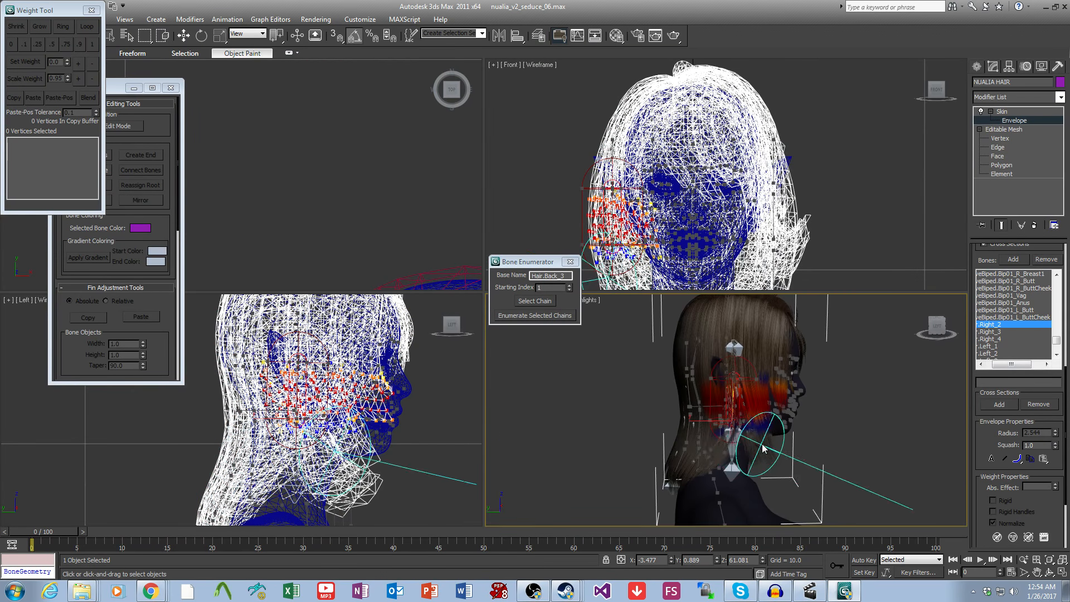
# Step: Choose the Hair.Right_3 bone and erase its stray weights from the lower back hair
pyautogui.click(992, 332)
pyautogui.keyDown('alt'); pyautogui.moveTo(857, 366); pyautogui.dragTo(818, 429, button='middle'); pyautogui.keyUp('alt')
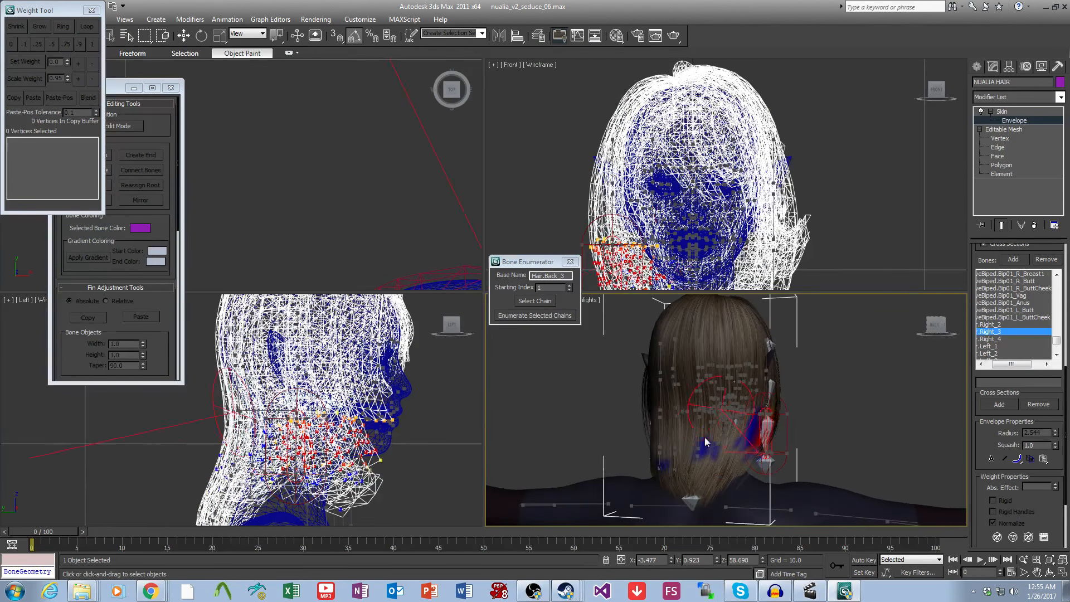
pyautogui.keyDown('alt'); pyautogui.moveTo(743, 463); pyautogui.dragTo(703, 417, button='middle'); pyautogui.keyUp('alt')
pyautogui.keyDown('alt'); pyautogui.moveTo(732, 467); pyautogui.dragTo(683, 452, button='middle'); pyautogui.keyUp('alt')
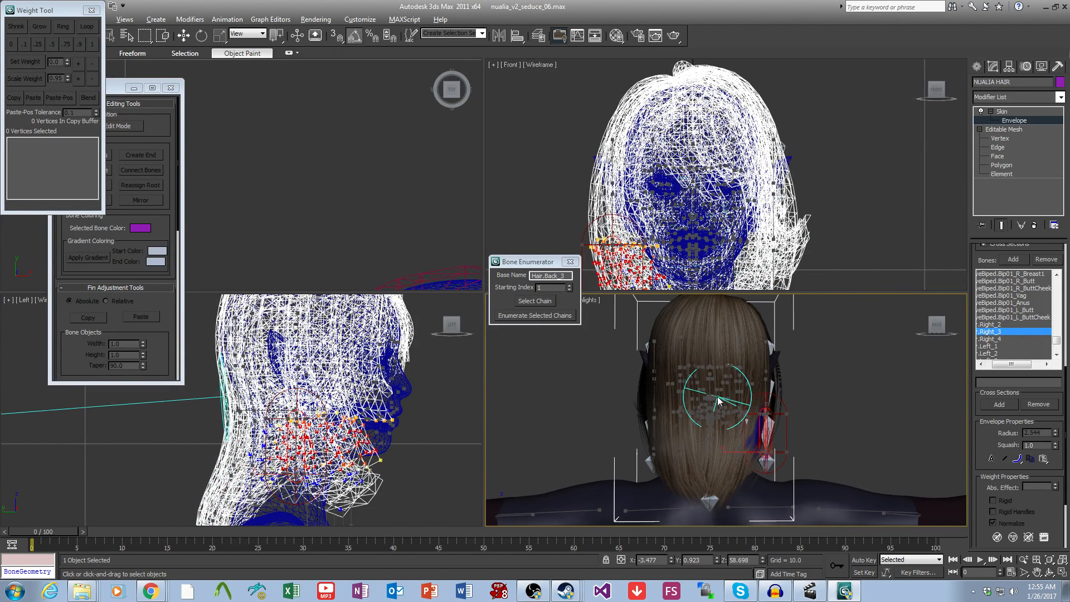
pyautogui.keyDown('alt'); pyautogui.moveTo(764, 432); pyautogui.dragTo(696, 415, button='middle'); pyautogui.keyUp('alt')
pyautogui.moveTo(692, 426); pyautogui.dragTo(684, 448)
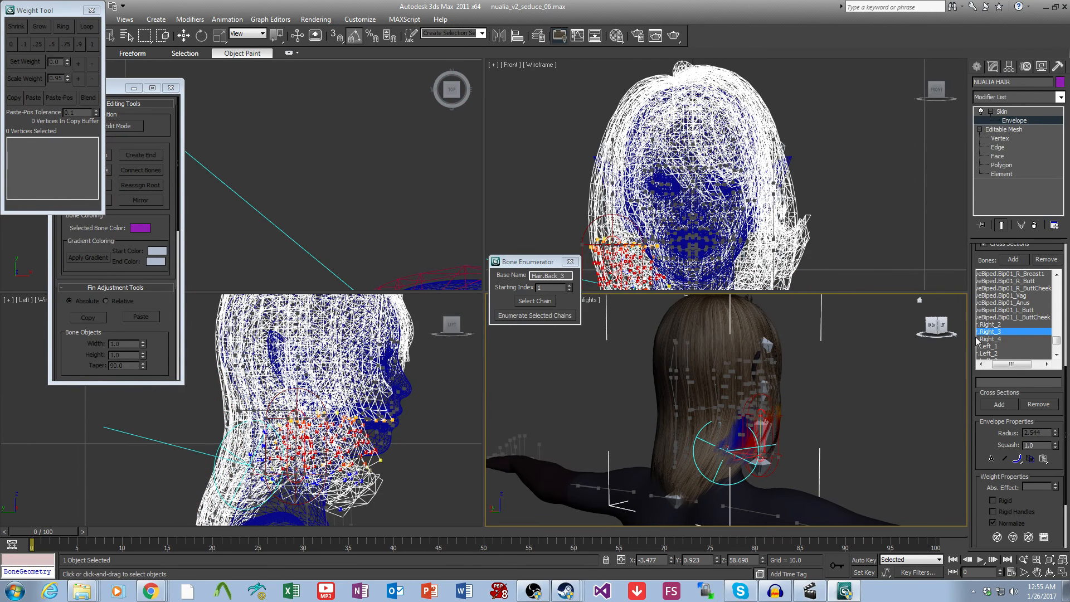
# Step: Choose the Hair.Right_4 bone and erase its stray weights from the back hair beside the bone
pyautogui.click(757, 440)
pyautogui.moveTo(757, 441)
pyautogui.keyDown('alt'); pyautogui.mouseDown(button='middle')
pyautogui.moveTo(834, 422)
pyautogui.moveTo(735, 427)
pyautogui.mouseUp(button='middle'); pyautogui.keyUp('alt')
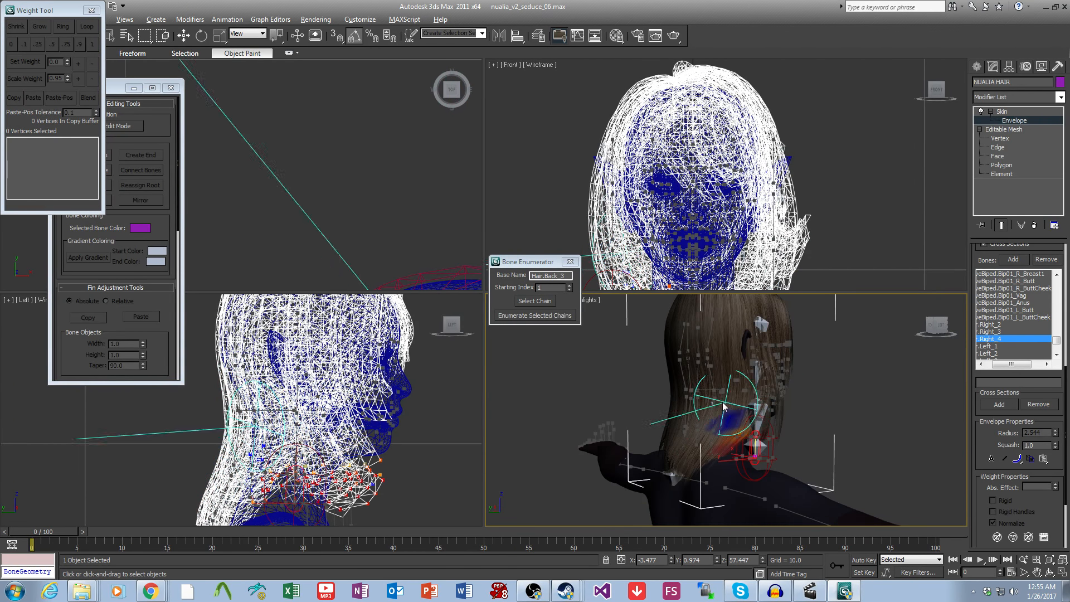
pyautogui.moveTo(726, 406); pyautogui.dragTo(702, 419)
# Step: Choose the Hair.Left_1 bone and erase its stray weight patches down the back hair
pyautogui.click(992, 345)
pyautogui.keyDown('alt'); pyautogui.moveTo(941, 424); pyautogui.dragTo(785, 397, button='middle'); pyautogui.keyUp('alt')
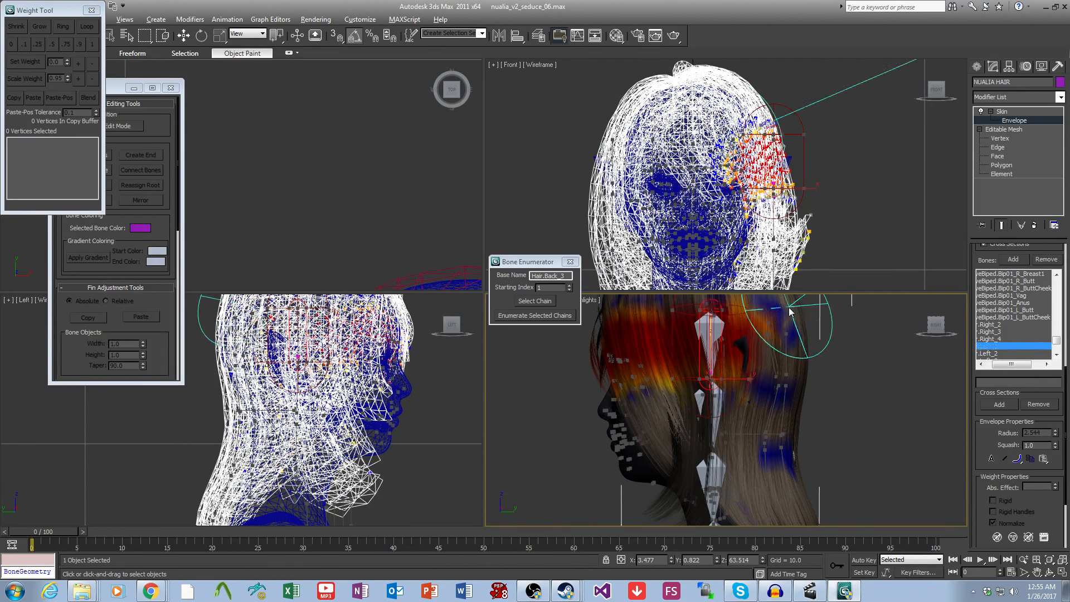
pyautogui.keyDown('alt'); pyautogui.moveTo(795, 503); pyautogui.dragTo(804, 348, button='middle'); pyautogui.keyUp('alt')
# Step: Choose the Hair.Left_2 bone and erase its stray weight patches from the back hair
pyautogui.click(994, 354)
pyautogui.keyDown('alt'); pyautogui.moveTo(830, 425); pyautogui.dragTo(736, 399, button='middle'); pyautogui.keyUp('alt')
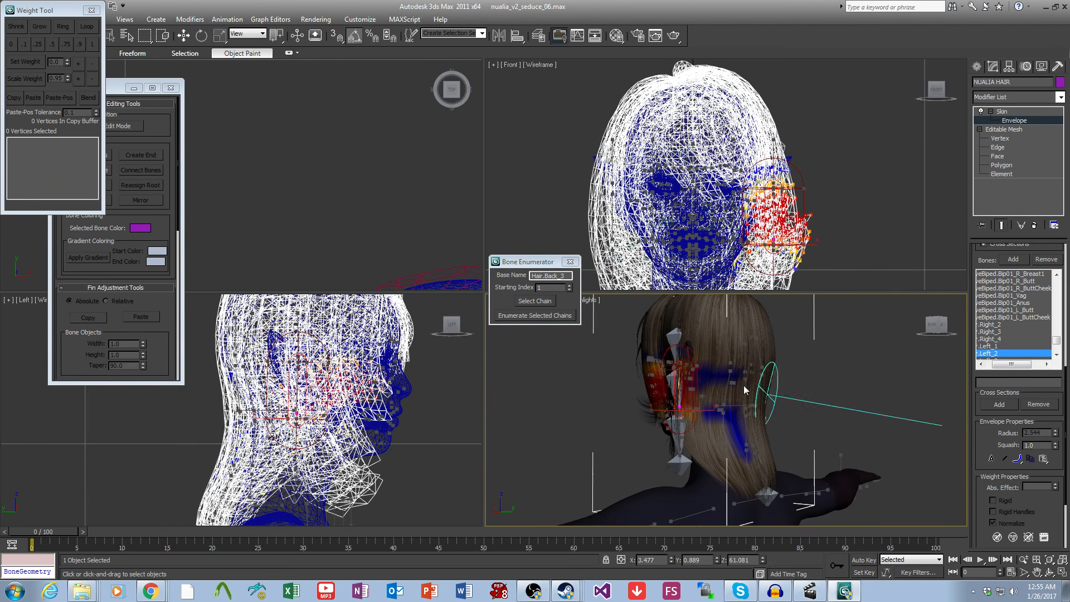
pyautogui.keyDown('alt'); pyautogui.moveTo(714, 372); pyautogui.dragTo(721, 393); pyautogui.keyUp('alt')
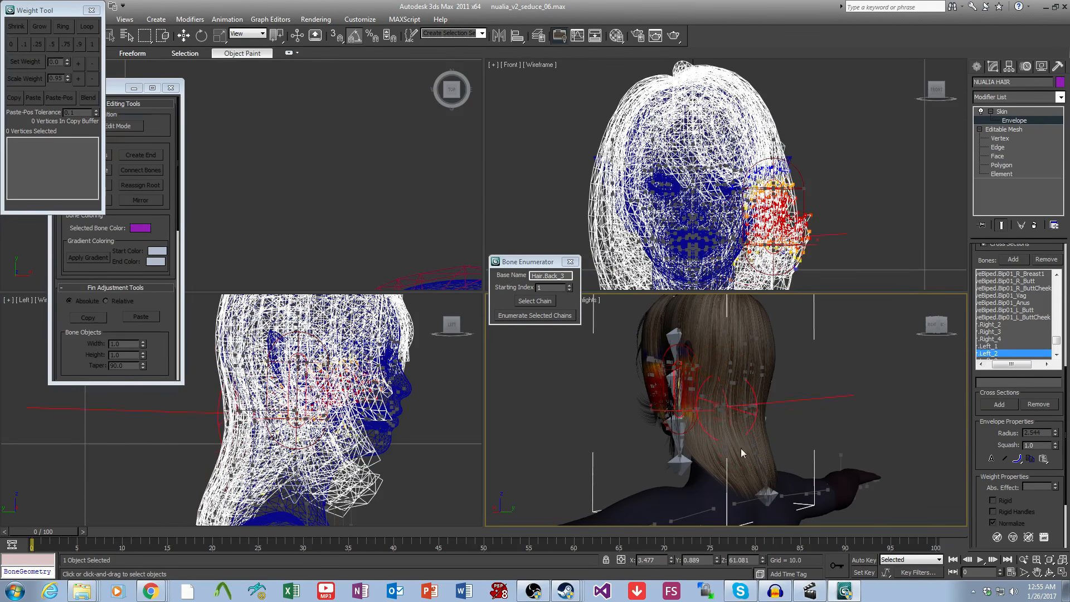
# Step: Erase the stray weights of the Hair.Left_3 bone from the back hair, then choose Hair.Left_4 and check the lower back hair
pyautogui.click(1055, 355)
pyautogui.click(1055, 355)
pyautogui.click(992, 346)
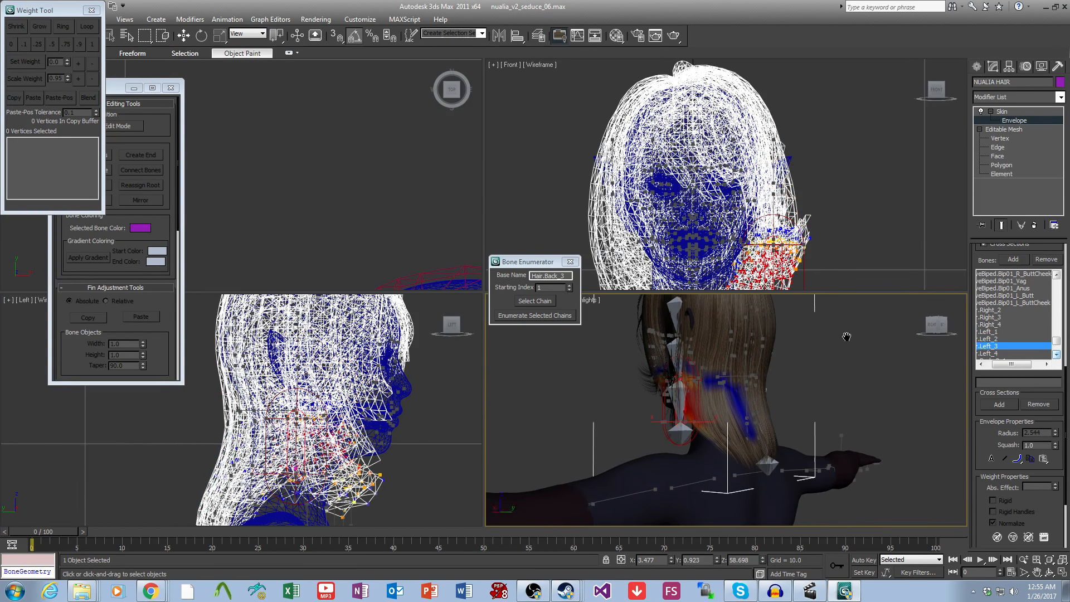
pyautogui.click(995, 354)
pyautogui.keyDown('alt'); pyautogui.moveTo(870, 413); pyautogui.dragTo(817, 419, button='middle'); pyautogui.keyUp('alt')
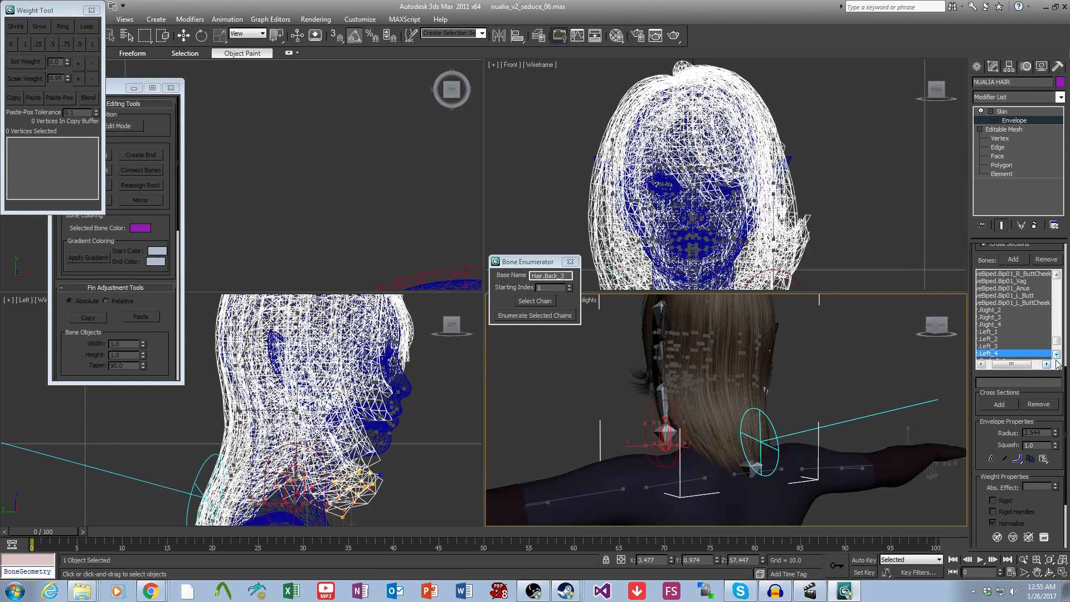
# Step: Choose the Hair.Back_2_1 bone and erase its stray weights from the lower back hair
pyautogui.click(995, 346)
pyautogui.keyDown('alt'); pyautogui.moveTo(845, 382); pyautogui.dragTo(713, 384, button='middle'); pyautogui.keyUp('alt')
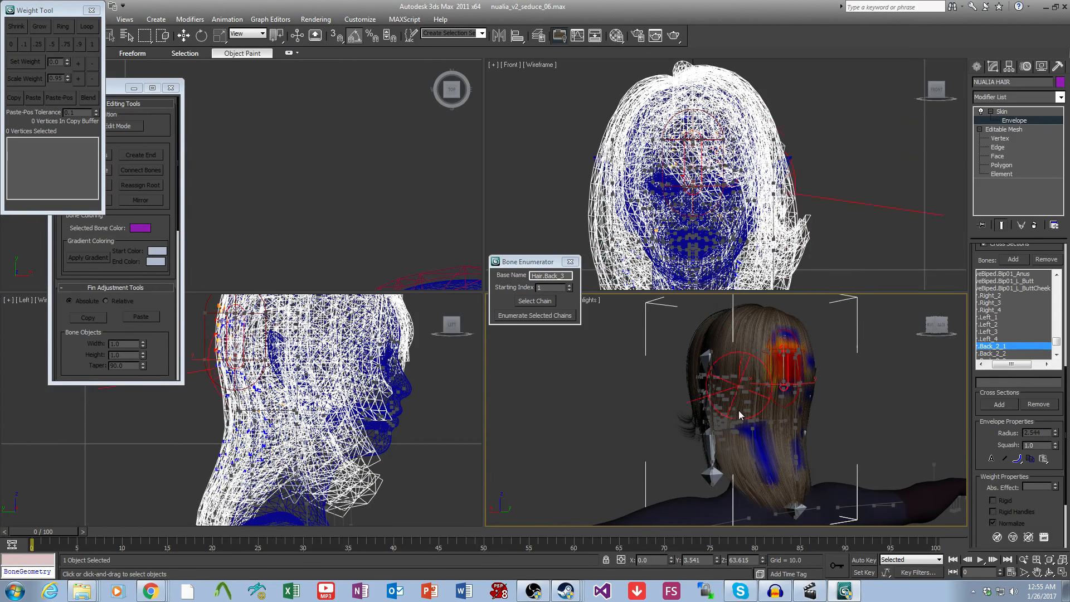
pyautogui.moveTo(748, 473)
pyautogui.keyDown('alt'); pyautogui.mouseDown(button='middle')
pyautogui.moveTo(800, 440)
pyautogui.moveTo(812, 452)
pyautogui.moveTo(791, 454)
pyautogui.moveTo(826, 443)
pyautogui.moveTo(822, 454)
pyautogui.moveTo(845, 425)
pyautogui.mouseUp(button='middle'); pyautogui.keyUp('alt')
pyautogui.scroll(3, 811, 452)
# Step: Choose the Hair.Back_2_2 bone and erase its stray weights from the hair above, below and beside the bone
pyautogui.click(995, 355)
pyautogui.scroll(-3, 846, 425)
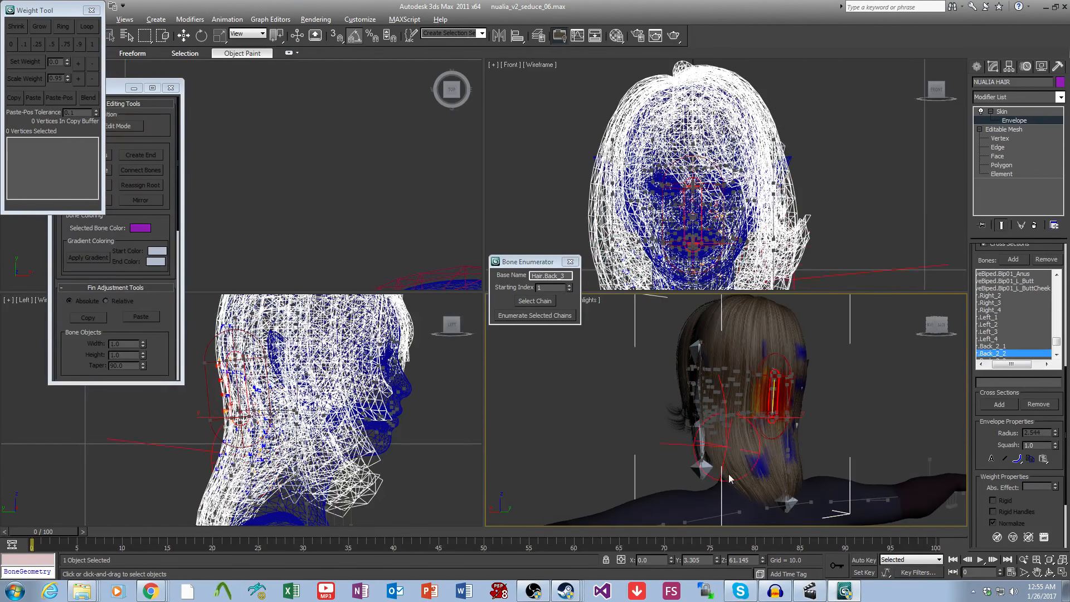
pyautogui.keyDown('alt'); pyautogui.moveTo(766, 475); pyautogui.dragTo(775, 423, button='middle'); pyautogui.keyUp('alt')
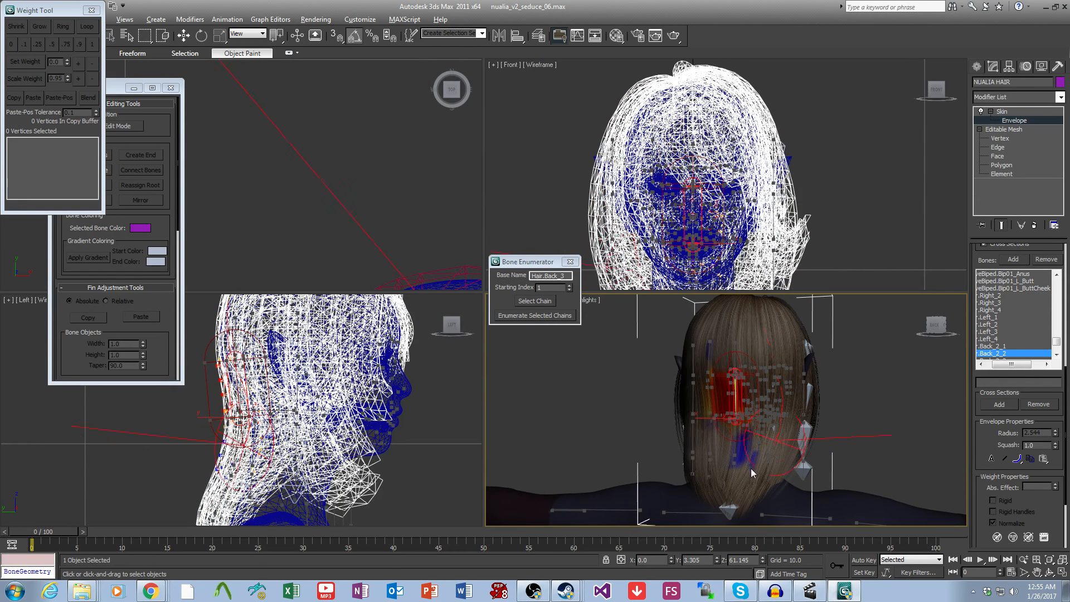
pyautogui.scroll(4, 770, 454)
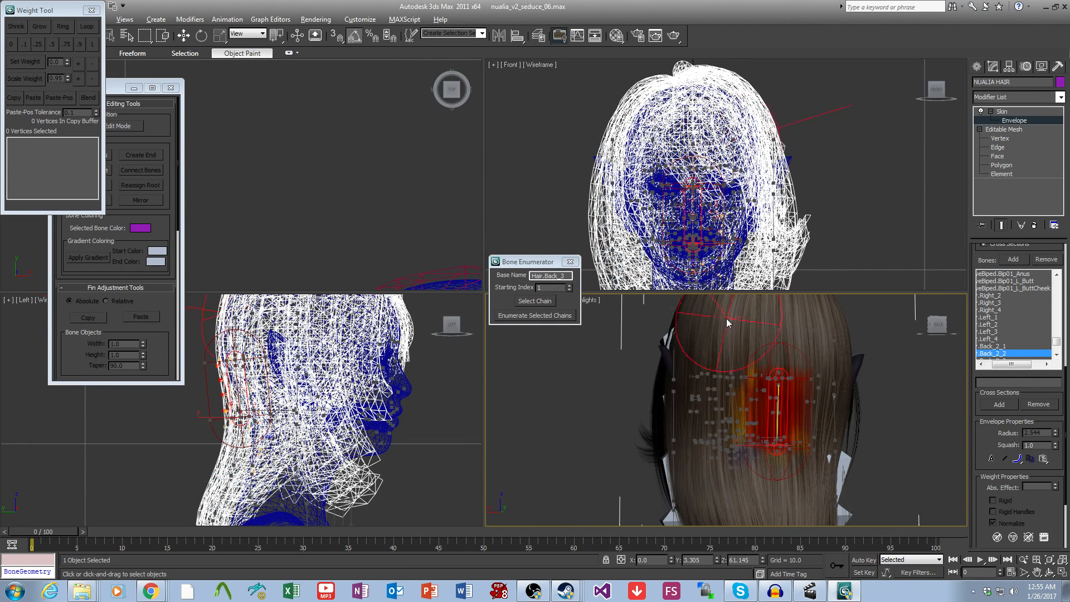
# Step: Choose the Hair.Back_2_3 bone and erase its stray weights from the back hair around the bone
pyautogui.click(1058, 357)
pyautogui.click(1057, 357)
pyautogui.click(1058, 357)
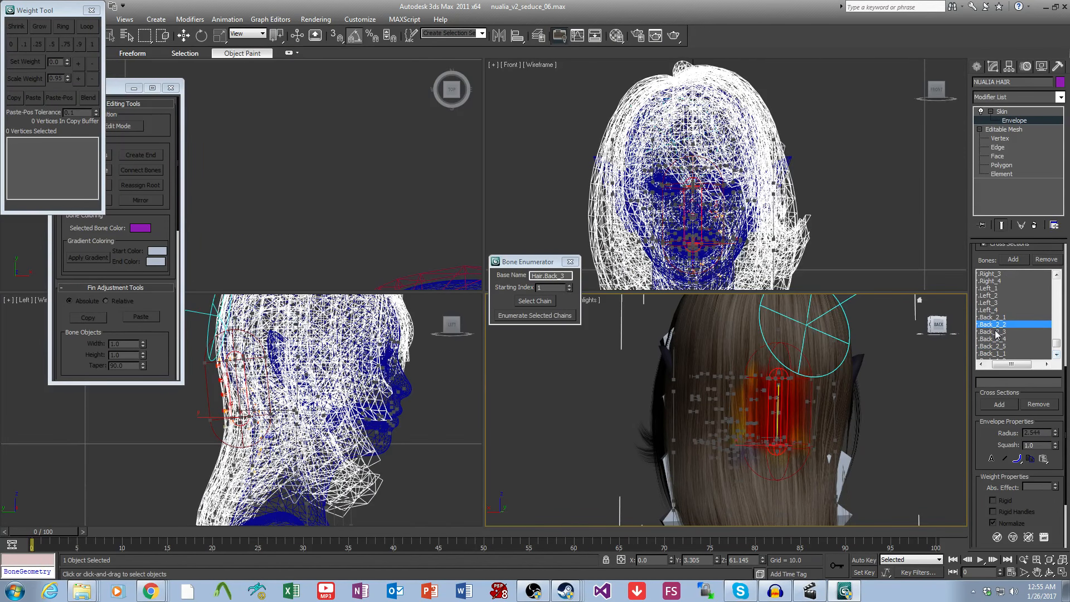
pyautogui.click(996, 333)
pyautogui.moveTo(865, 437); pyautogui.dragTo(864, 343, button='middle')
pyautogui.moveTo(707, 348)
pyautogui.mouseDown()
pyautogui.moveTo(707, 437)
pyautogui.moveTo(734, 441)
pyautogui.mouseUp()
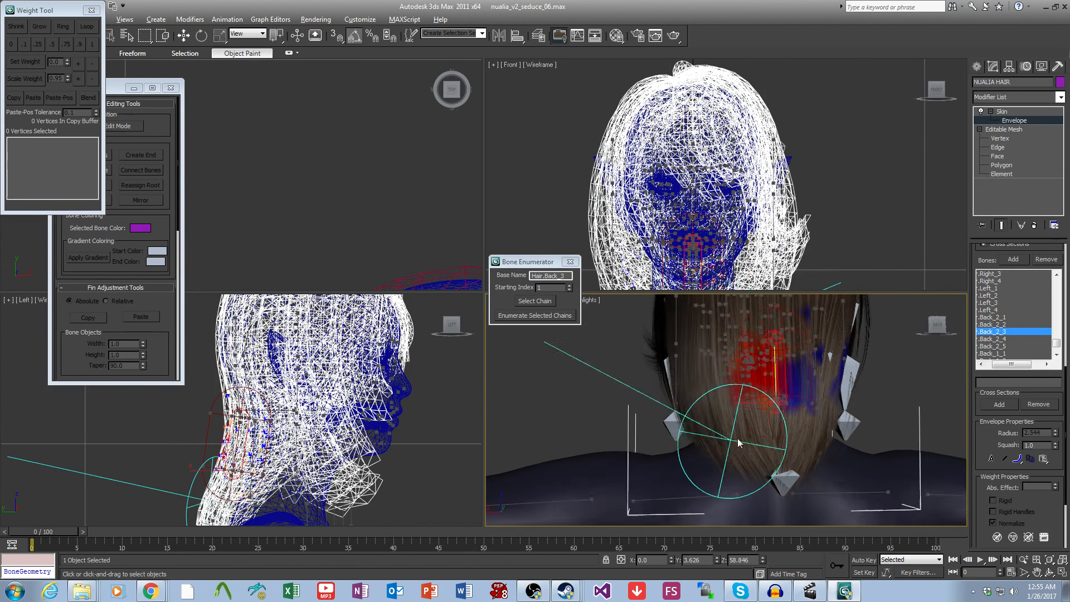
pyautogui.keyDown('alt'); pyautogui.moveTo(737, 443); pyautogui.dragTo(724, 445, button='middle'); pyautogui.keyUp('alt')
pyautogui.moveTo(817, 404); pyautogui.dragTo(804, 437)
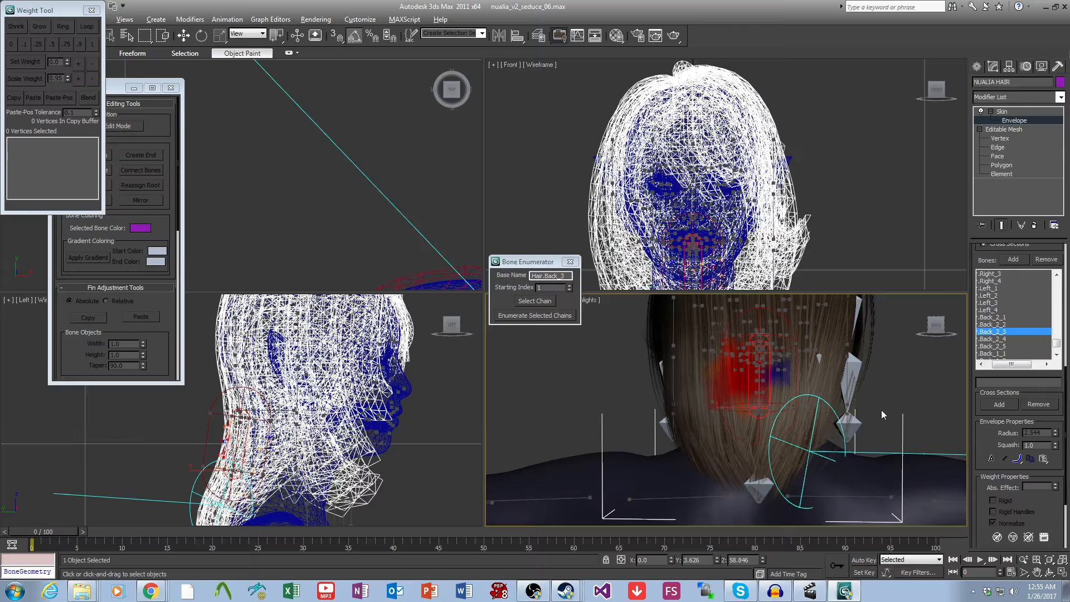
# Step: Choose the Hair.Back_2_4 bone and erase its stray weights on both sides of the lower back hair
pyautogui.click(995, 340)
pyautogui.keyDown('alt'); pyautogui.moveTo(831, 446); pyautogui.dragTo(840, 425, button='middle'); pyautogui.keyUp('alt')
pyautogui.keyDown('alt'); pyautogui.moveTo(697, 440); pyautogui.dragTo(689, 430, button='middle'); pyautogui.keyUp('alt')
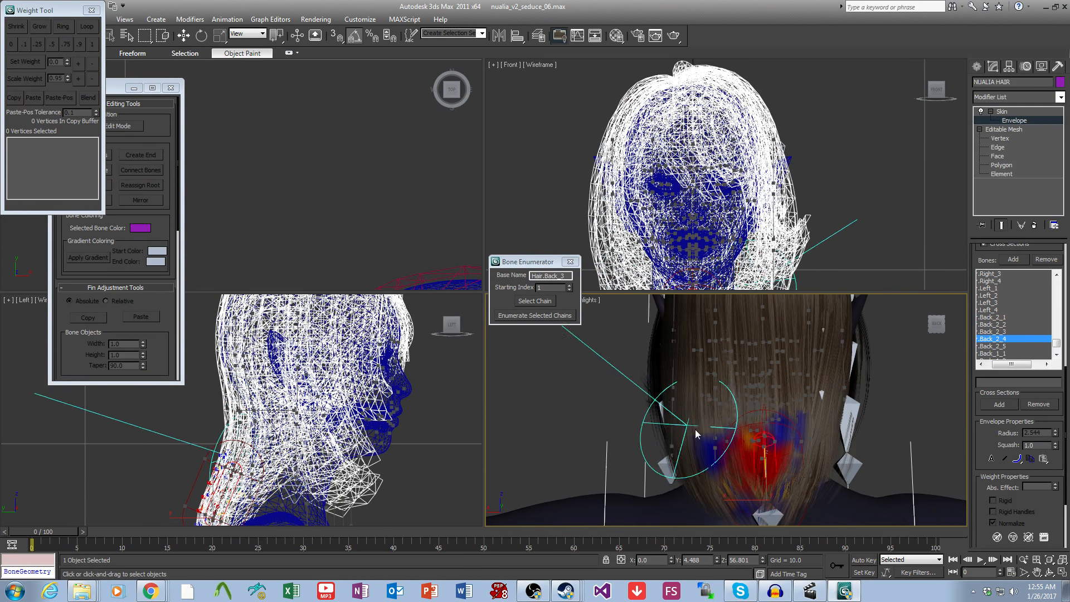
pyautogui.moveTo(811, 445)
pyautogui.keyDown('alt'); pyautogui.mouseDown(button='middle')
pyautogui.moveTo(803, 425)
pyautogui.moveTo(807, 475)
pyautogui.mouseUp(button='middle'); pyautogui.keyUp('alt')
# Step: Erase the stray weights of the Hair.Back_1_1 and Hair.Back_1_2 bones from the lower back hair
pyautogui.click(994, 354)
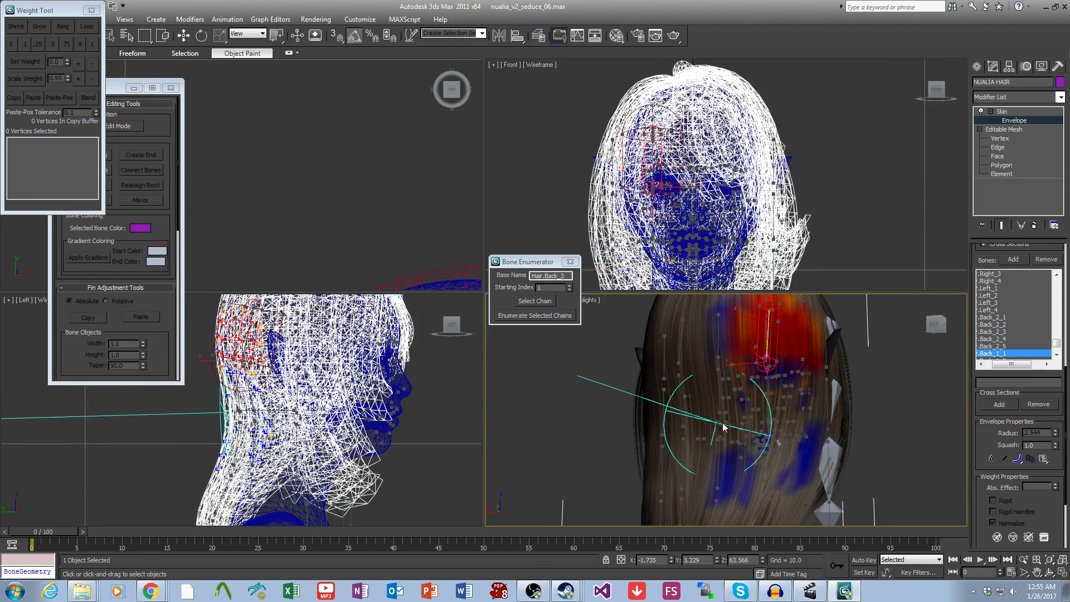
pyautogui.keyDown('alt'); pyautogui.moveTo(727, 429); pyautogui.dragTo(808, 462); pyautogui.keyUp('alt')
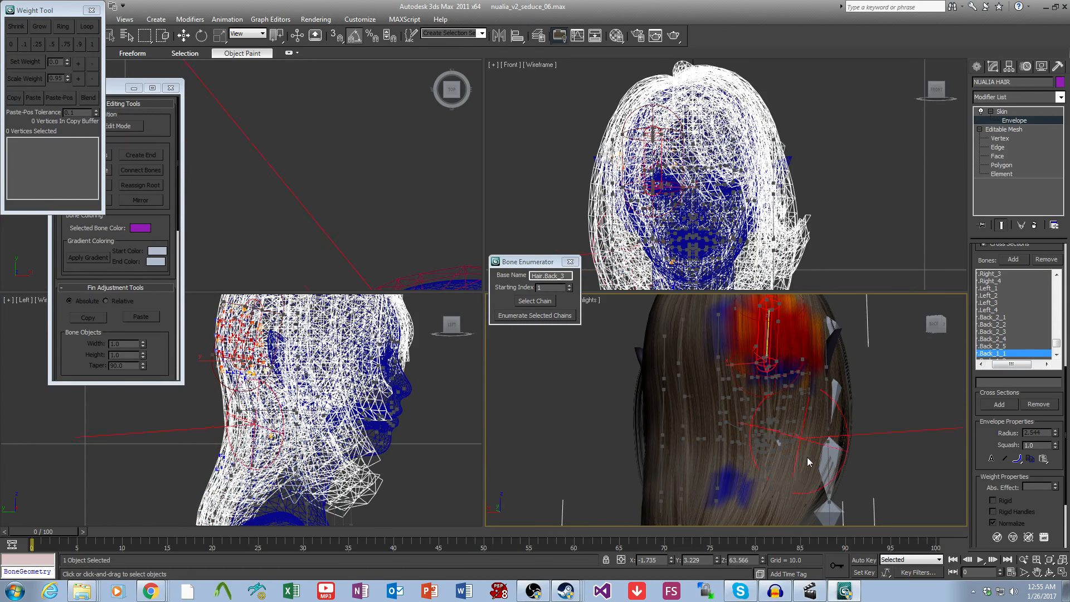
pyautogui.click(1054, 356)
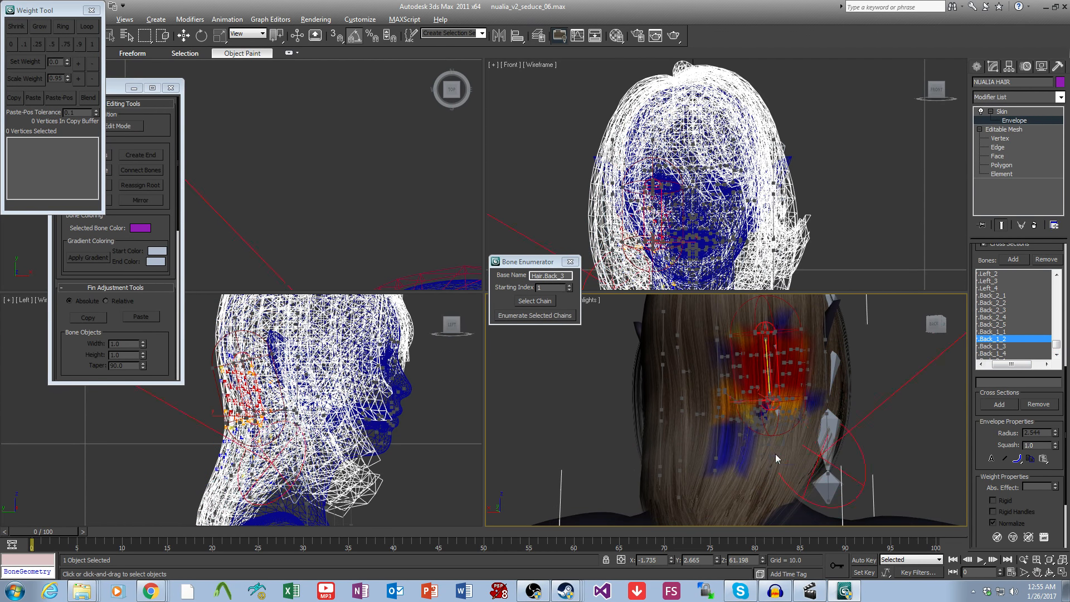
# Step: Choose the Hair.Back_1_3 and Hair.Back_1_4 bones in turn and clean up their weights on the lower back hair
pyautogui.click(996, 347)
pyautogui.moveTo(839, 456); pyautogui.dragTo(844, 413, button='middle')
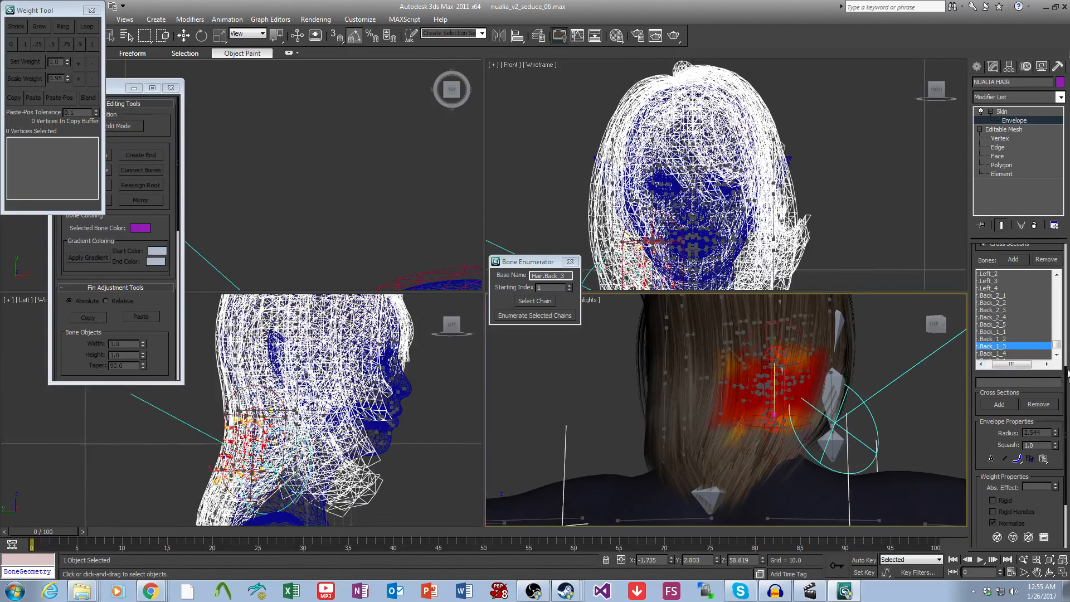
pyautogui.click(1002, 354)
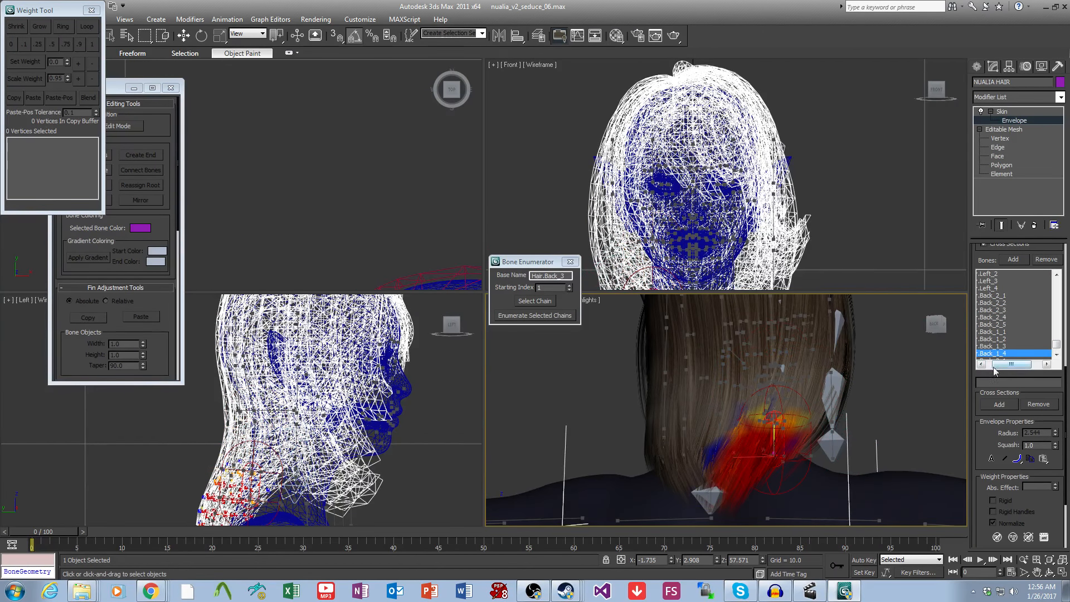
# Step: Choose the Hair.Back_3_1 bone and erase its stray weights from the back hair below it
pyautogui.click(1055, 357)
pyautogui.click(1038, 355)
pyautogui.moveTo(726, 399)
pyautogui.keyDown('alt'); pyautogui.mouseDown(button='middle')
pyautogui.moveTo(802, 443)
pyautogui.moveTo(841, 445)
pyautogui.mouseUp(button='middle'); pyautogui.keyUp('alt')
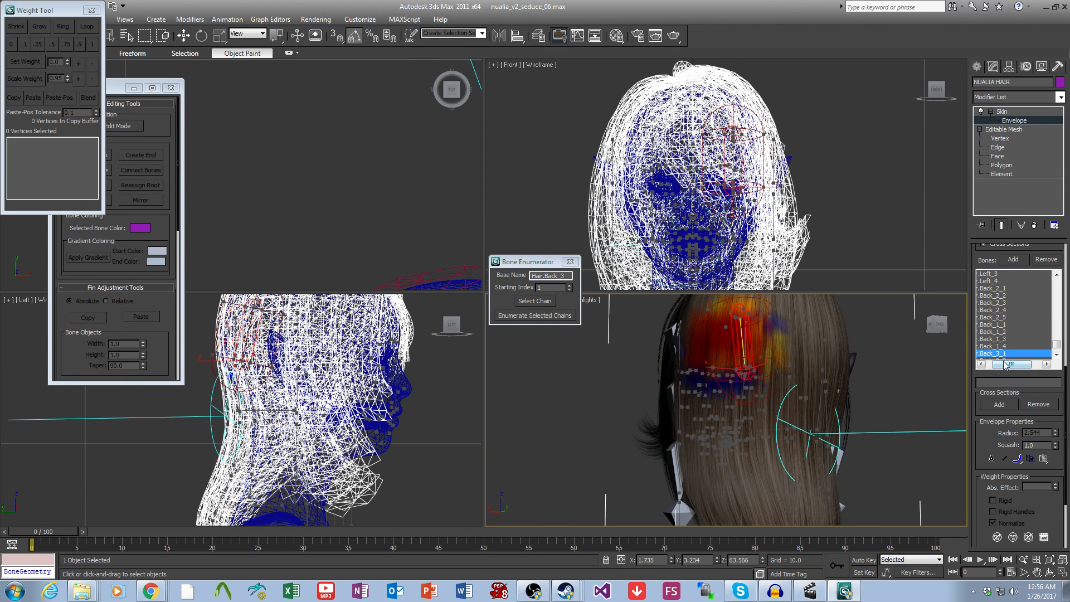
# Step: Choose the Hair.Back_3_2 bone and erase its stray weights from the lower back hair
pyautogui.click(1055, 357)
pyautogui.click(1000, 354)
pyautogui.moveTo(762, 474); pyautogui.dragTo(759, 447, button='middle')
pyautogui.moveTo(760, 447); pyautogui.dragTo(752, 512)
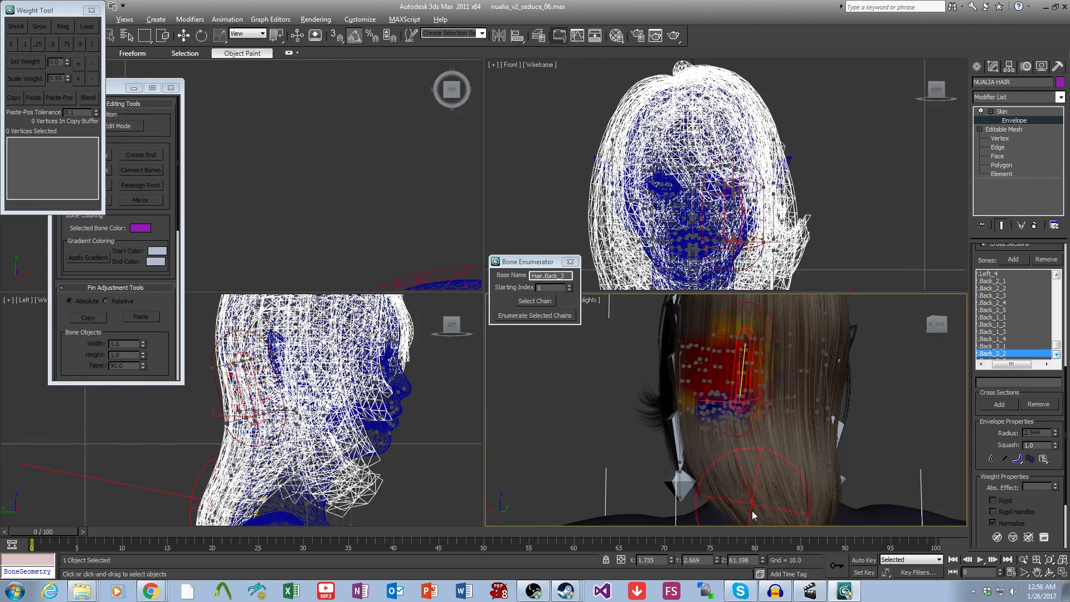
# Step: Choose the Hair.Back_3_3 and Hair.Back_3_4 bones in turn and clean up their stray weights near the hair tips
pyautogui.click(1010, 355)
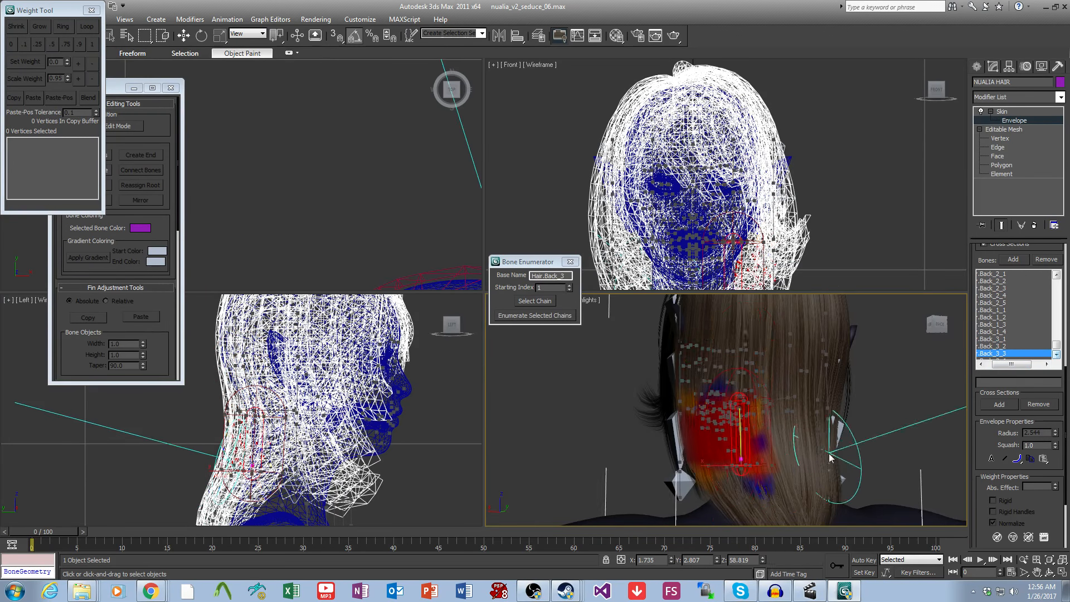
pyautogui.moveTo(843, 453); pyautogui.dragTo(847, 409, button='middle')
pyautogui.click(1010, 355)
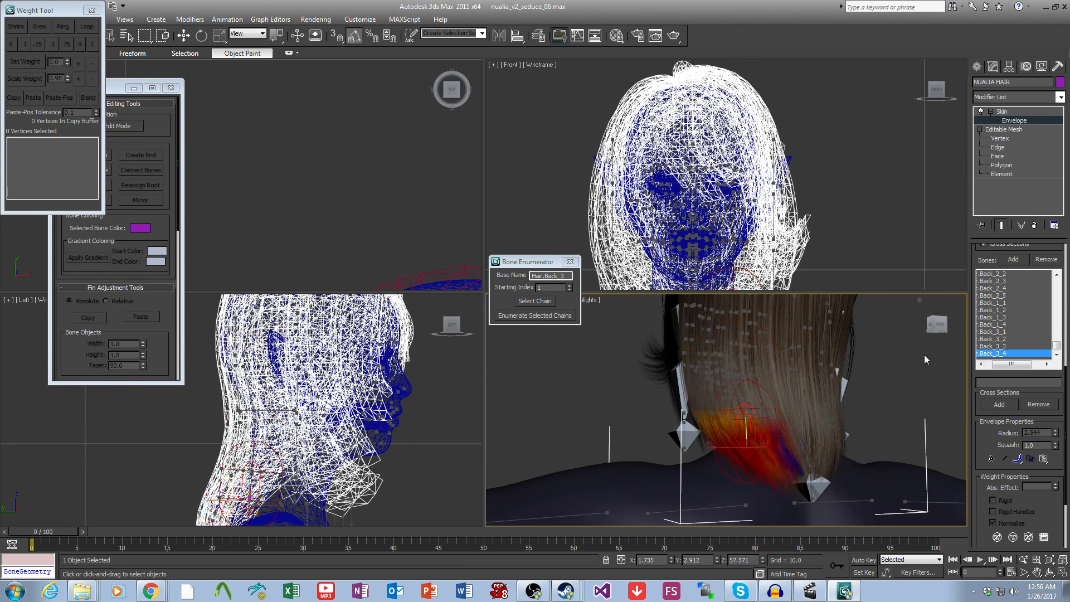
pyautogui.scroll(-4, 803, 446)
pyautogui.keyDown('alt'); pyautogui.moveTo(777, 478); pyautogui.dragTo(855, 482, button='middle'); pyautogui.keyUp('alt')
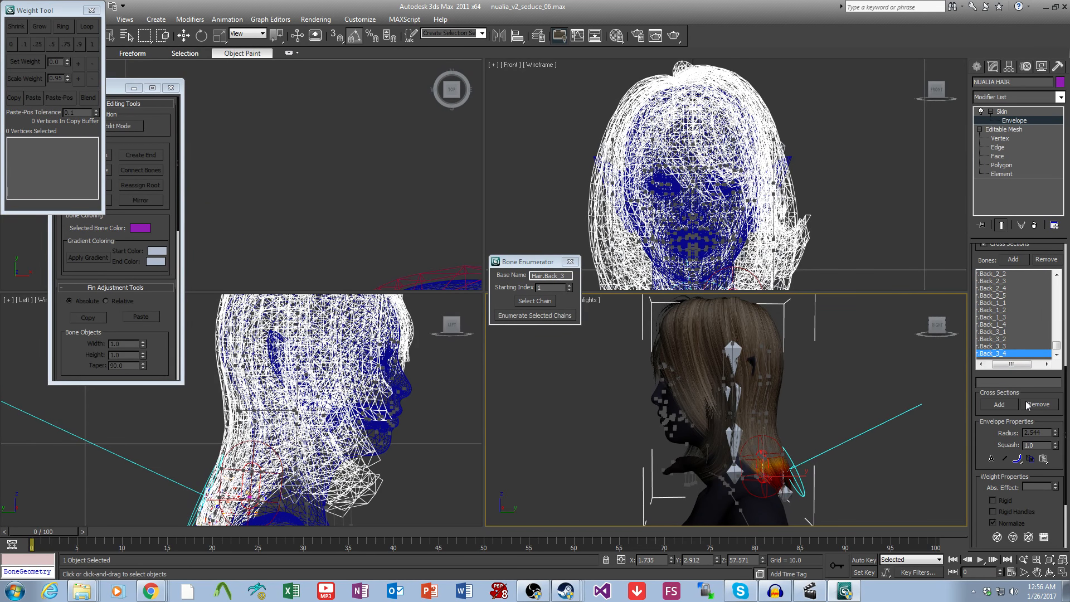
# Step: Choose the head bone and erase its stray weights from the lower hair around the back and sides
pyautogui.moveTo(1011, 425); pyautogui.dragTo(1011, 472)
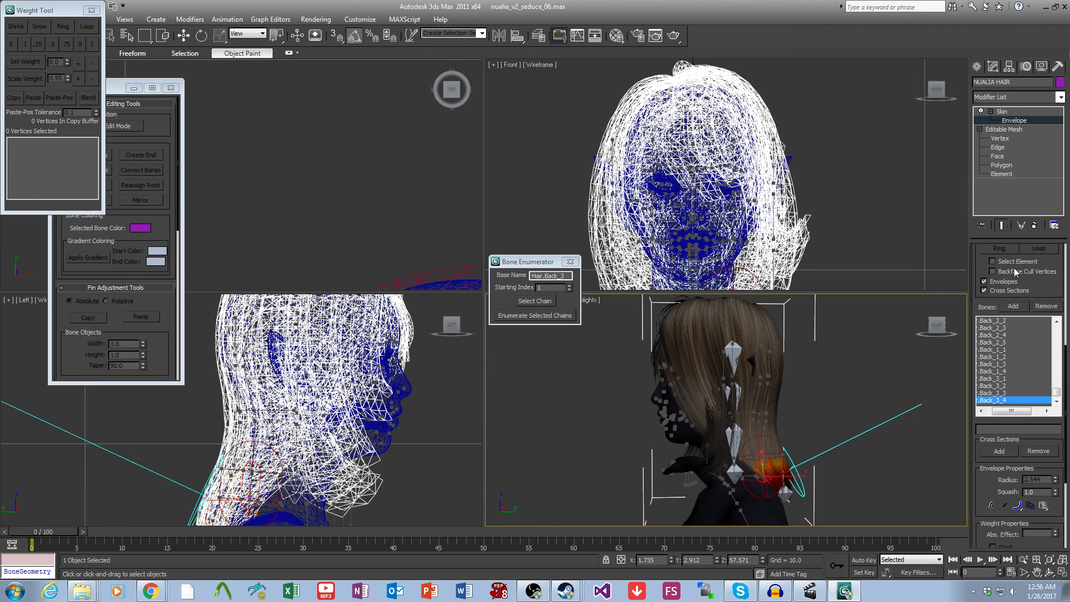
pyautogui.moveTo(1036, 287); pyautogui.dragTo(1038, 361)
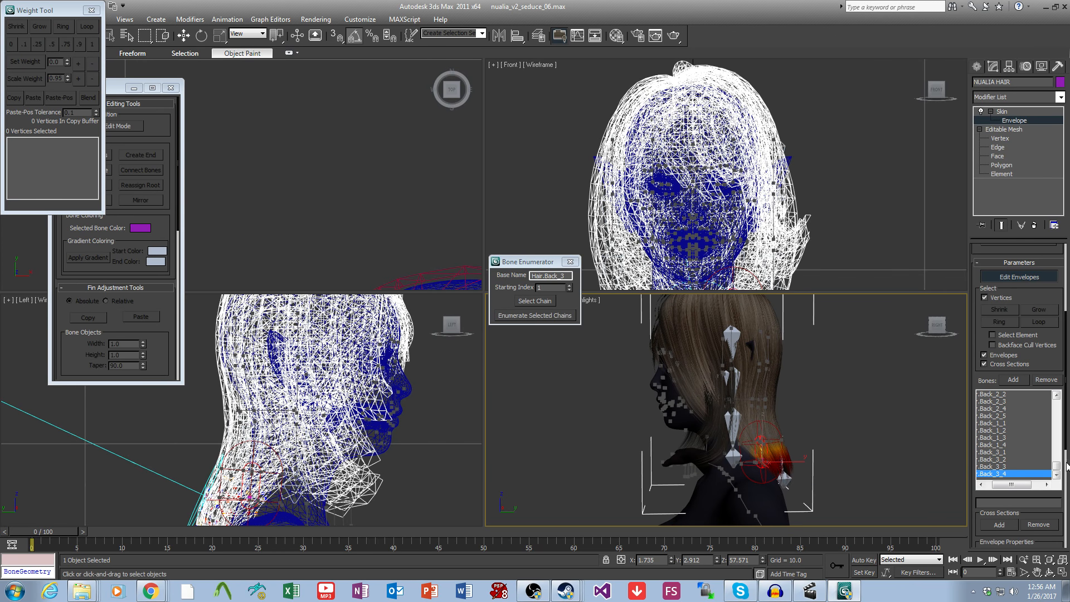
pyautogui.moveTo(1057, 467); pyautogui.dragTo(1055, 456)
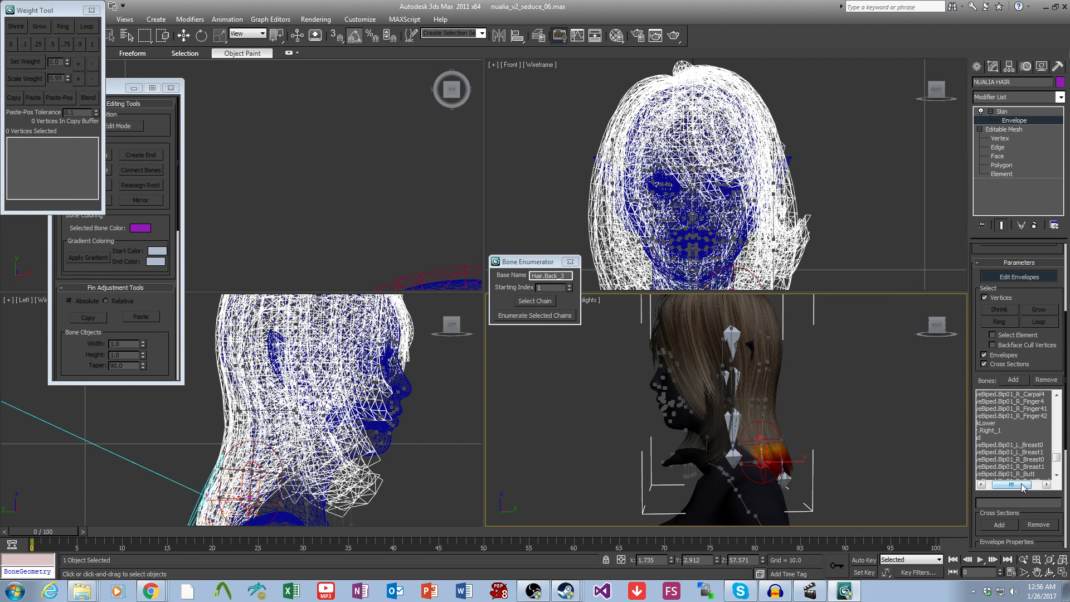
pyautogui.click(985, 437)
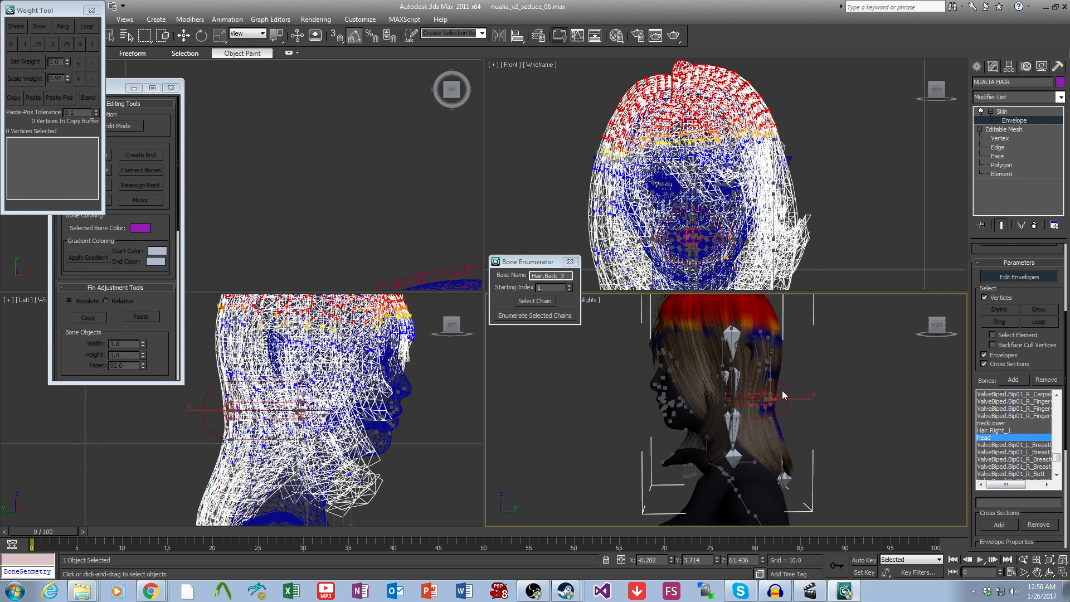
pyautogui.keyDown('alt'); pyautogui.moveTo(791, 397); pyautogui.dragTo(735, 397, button='middle'); pyautogui.keyUp('alt')
pyautogui.click(727, 479)
pyautogui.moveTo(727, 480)
pyautogui.keyDown('alt'); pyautogui.mouseDown(button='middle')
pyautogui.moveTo(754, 463)
pyautogui.moveTo(721, 474)
pyautogui.mouseUp(button='middle'); pyautogui.keyUp('alt')
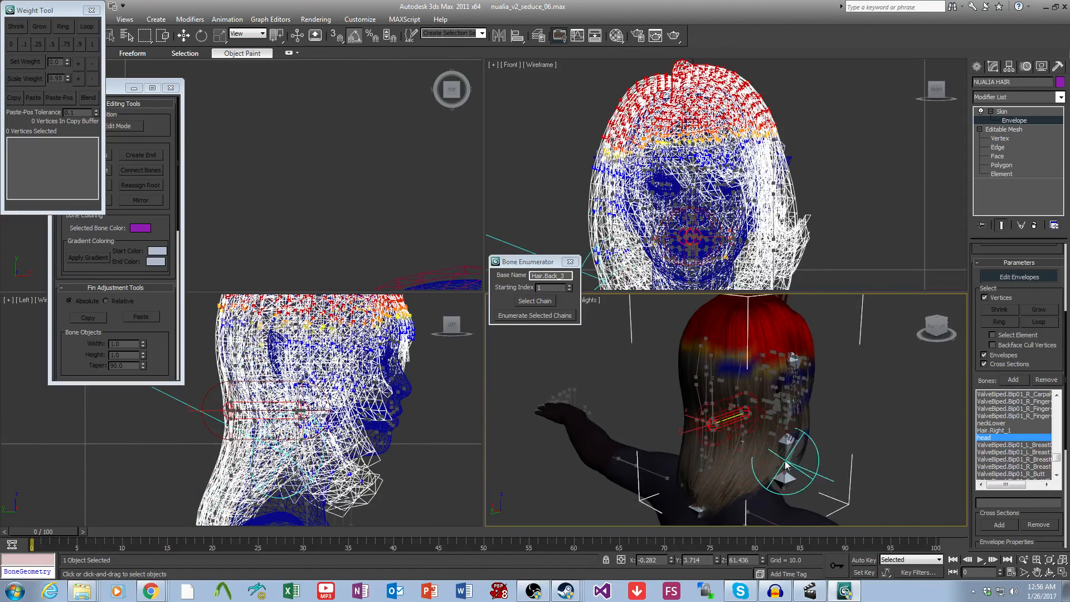
pyautogui.keyDown('alt'); pyautogui.moveTo(785, 465); pyautogui.dragTo(750, 425, button='middle'); pyautogui.keyUp('alt')
pyautogui.keyDown('alt'); pyautogui.moveTo(748, 489); pyautogui.dragTo(647, 464, button='middle'); pyautogui.keyUp('alt')
pyautogui.keyDown('alt'); pyautogui.moveTo(788, 473); pyautogui.dragTo(644, 461, button='middle'); pyautogui.keyUp('alt')
pyautogui.scroll(3, 645, 461)
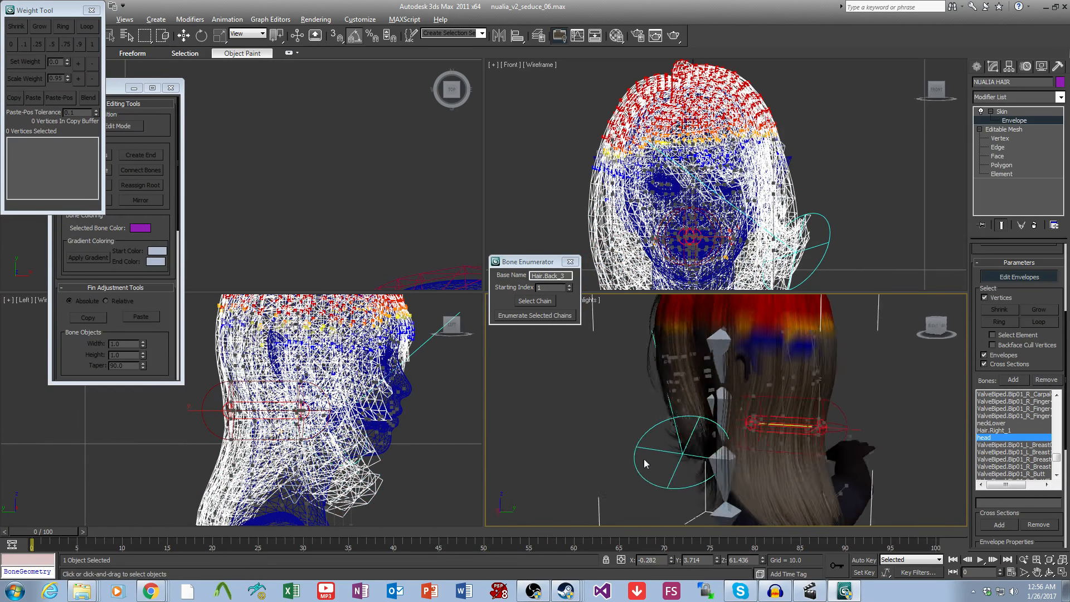
# Step: Choose the neckLower bone and erase its stray weights from the back hair
pyautogui.click(991, 423)
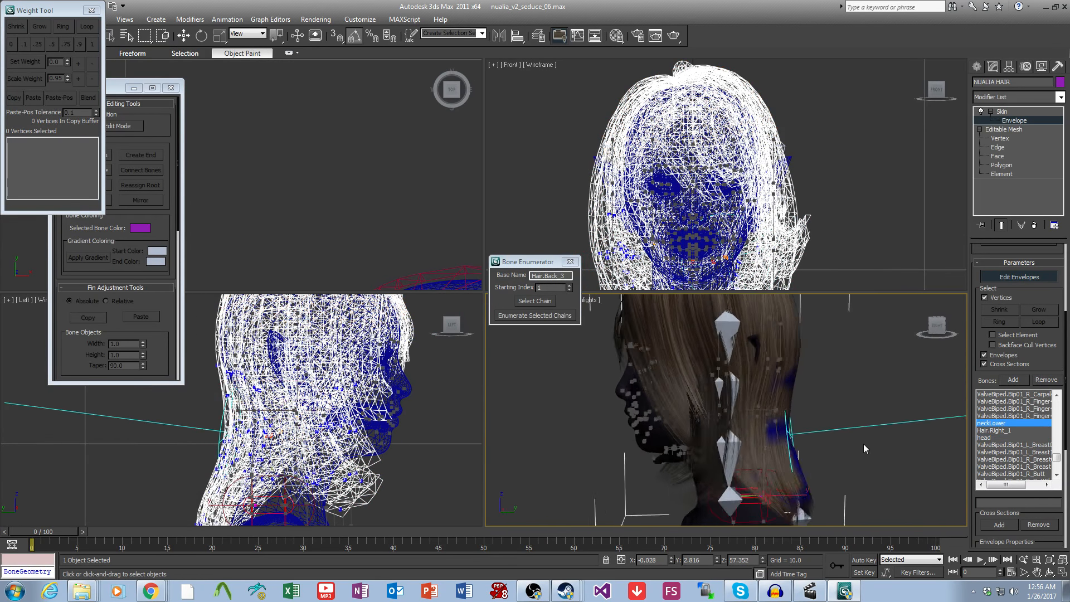
pyautogui.keyDown('alt'); pyautogui.moveTo(791, 513); pyautogui.dragTo(613, 437, button='middle'); pyautogui.keyUp('alt')
pyautogui.keyDown('alt'); pyautogui.moveTo(817, 445); pyautogui.dragTo(753, 442, button='middle'); pyautogui.keyUp('alt')
# Step: Choose the head bone again and select all vertices of the hair mesh
pyautogui.click(985, 438)
pyautogui.keyDown('alt'); pyautogui.moveTo(825, 385); pyautogui.dragTo(919, 421, button='middle'); pyautogui.keyUp('alt')
pyautogui.hotkey('ctrl', 'a')
# Step: Check the weights of Hair.Right_1 through Hair.Right_4 in turn along the right side of the hair
pyautogui.click(997, 430)
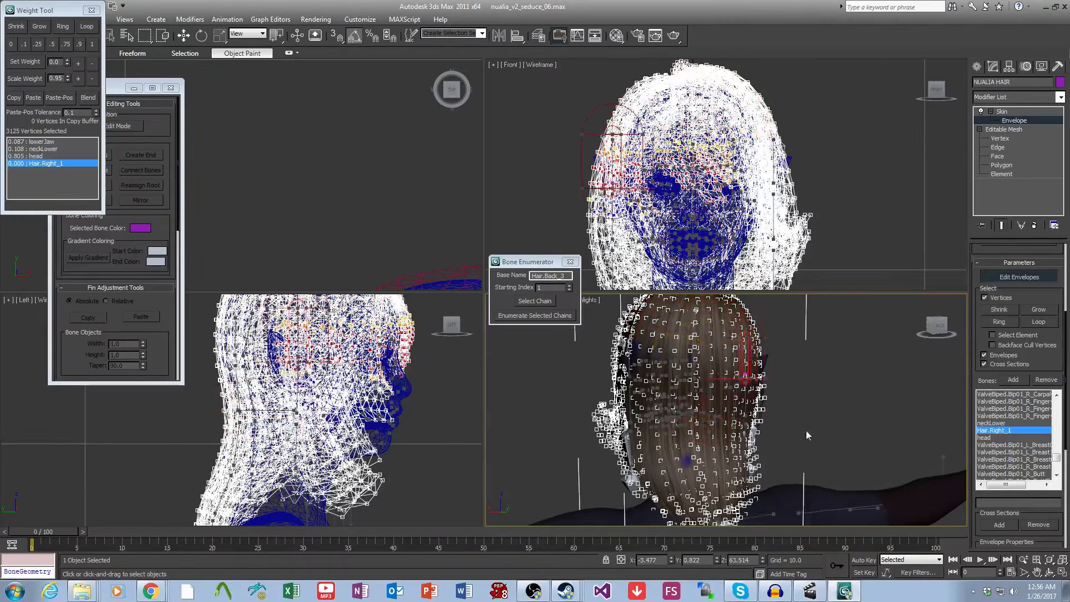
pyautogui.moveTo(806, 439); pyautogui.dragTo(805, 430, button='middle')
pyautogui.keyDown('alt'); pyautogui.moveTo(757, 456); pyautogui.dragTo(792, 438, button='middle'); pyautogui.keyUp('alt')
pyautogui.scroll(3, 763, 459)
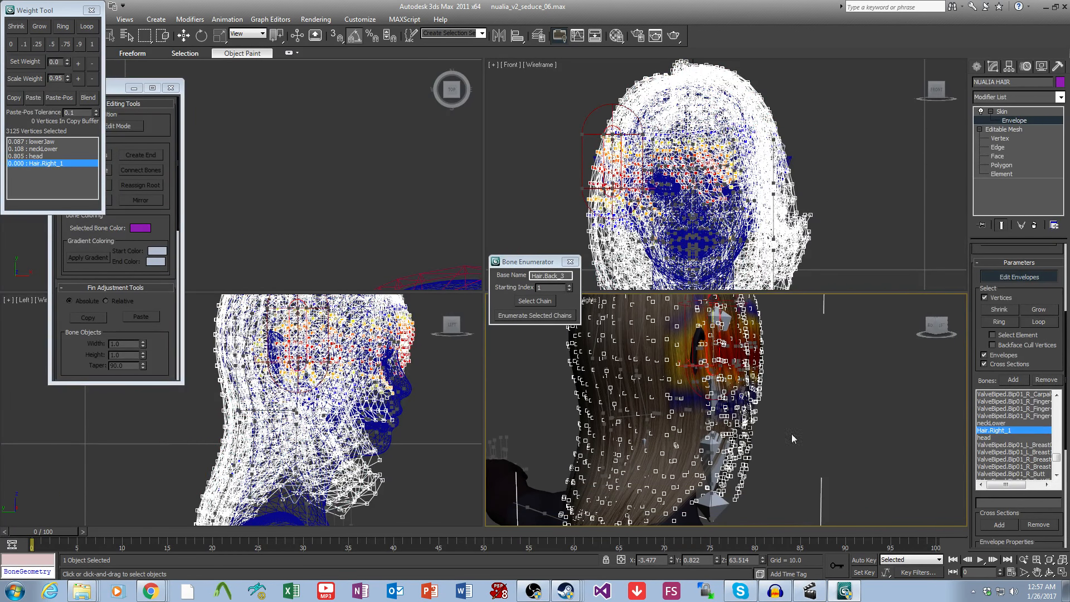
pyautogui.click(1056, 475)
pyautogui.click(1057, 475)
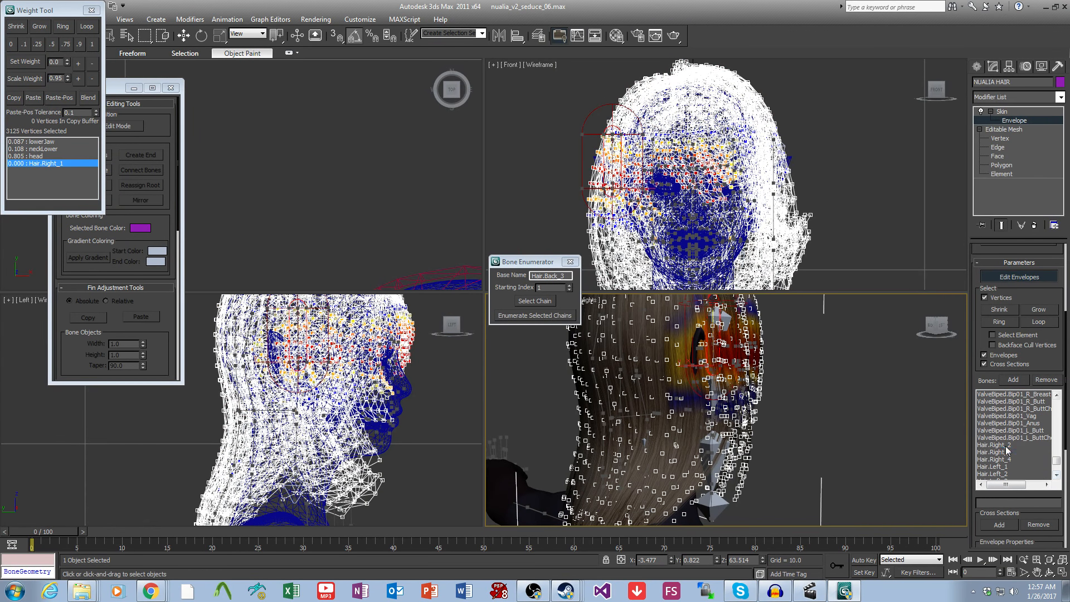
pyautogui.click(1005, 446)
pyautogui.press('Down')
pyautogui.press('Down')
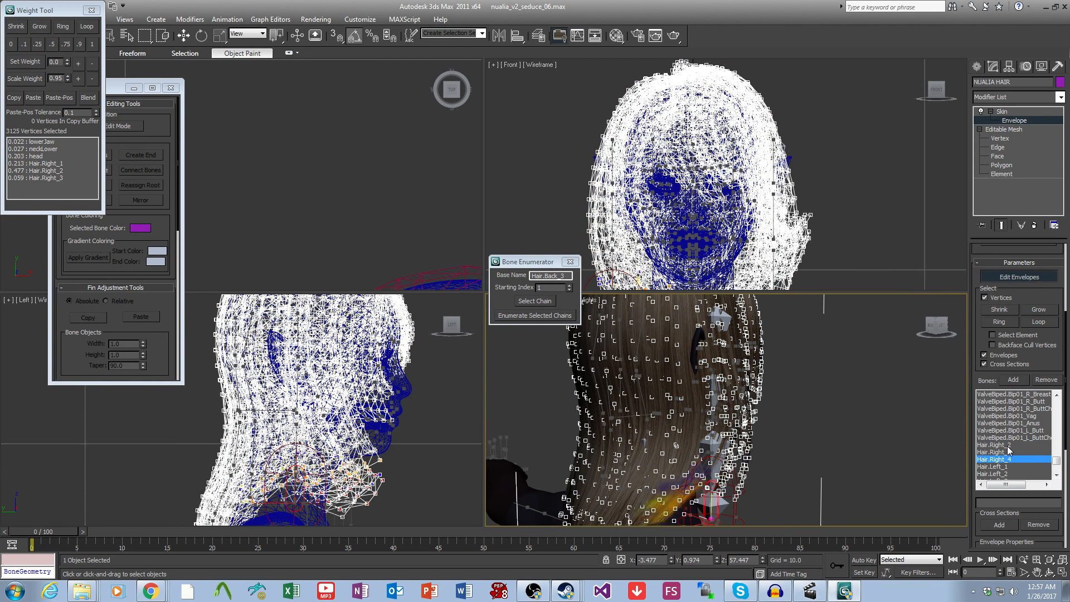
# Step: Review the weights of Hair.Left_1 through Hair.Left_4 one after another on the left side of the hair
pyautogui.press('Down')
pyautogui.keyDown('alt'); pyautogui.moveTo(892, 459); pyautogui.dragTo(857, 479, button='middle'); pyautogui.keyUp('alt')
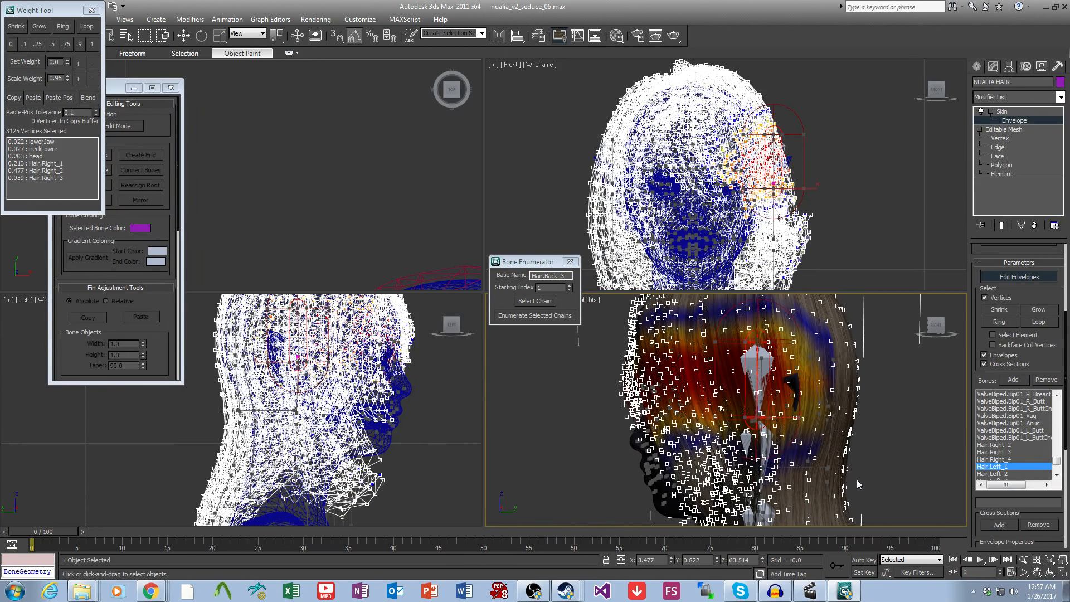
pyautogui.press('Down')
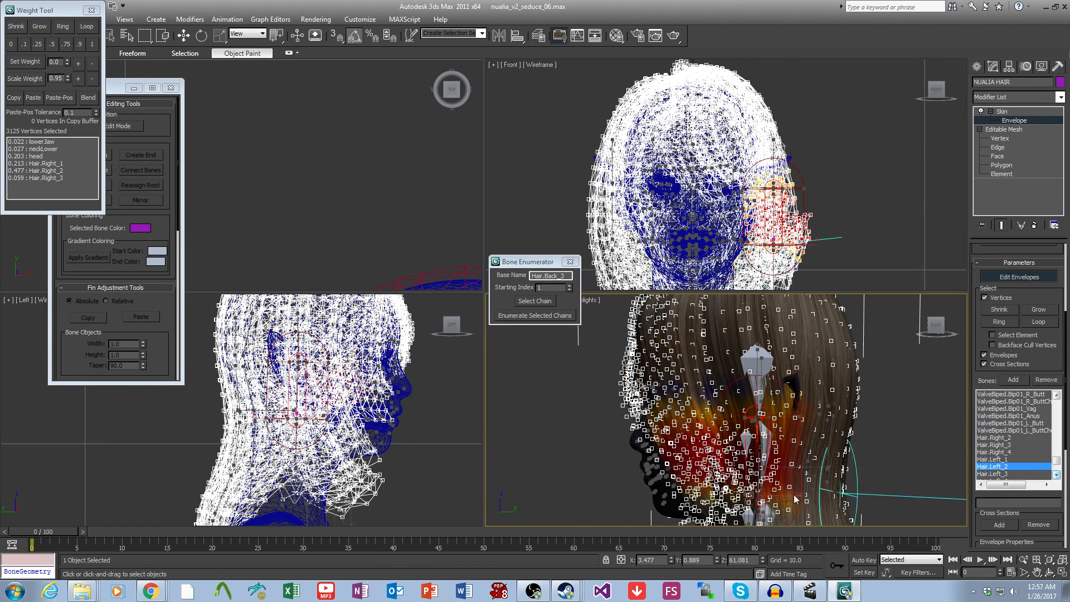
pyautogui.moveTo(850, 429); pyautogui.dragTo(845, 391, button='middle')
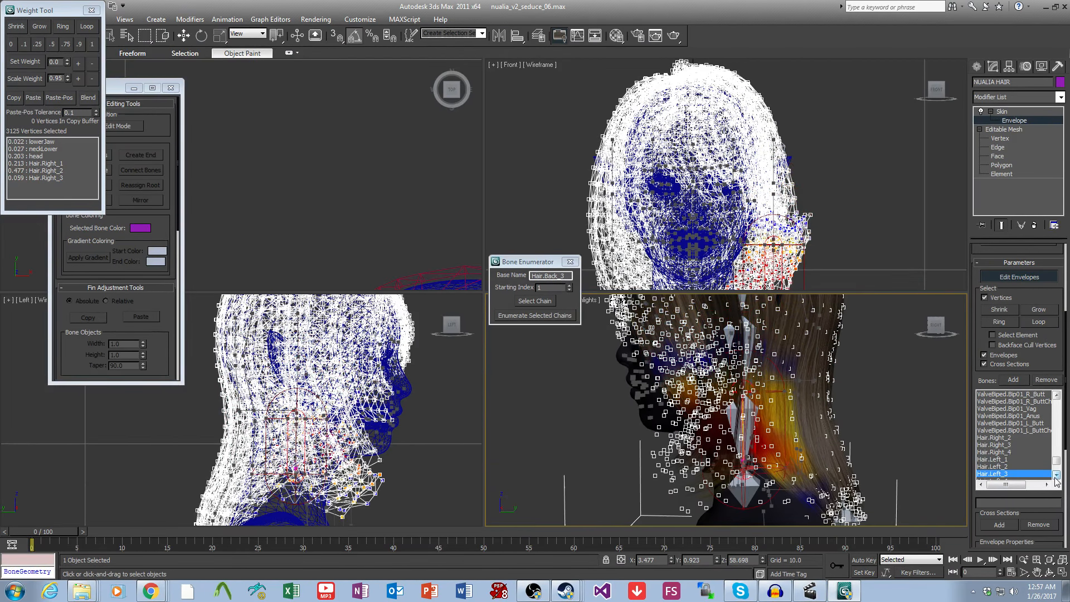
pyautogui.click(1055, 474)
pyautogui.click(1016, 475)
pyautogui.moveTo(866, 488); pyautogui.dragTo(922, 462, button='middle')
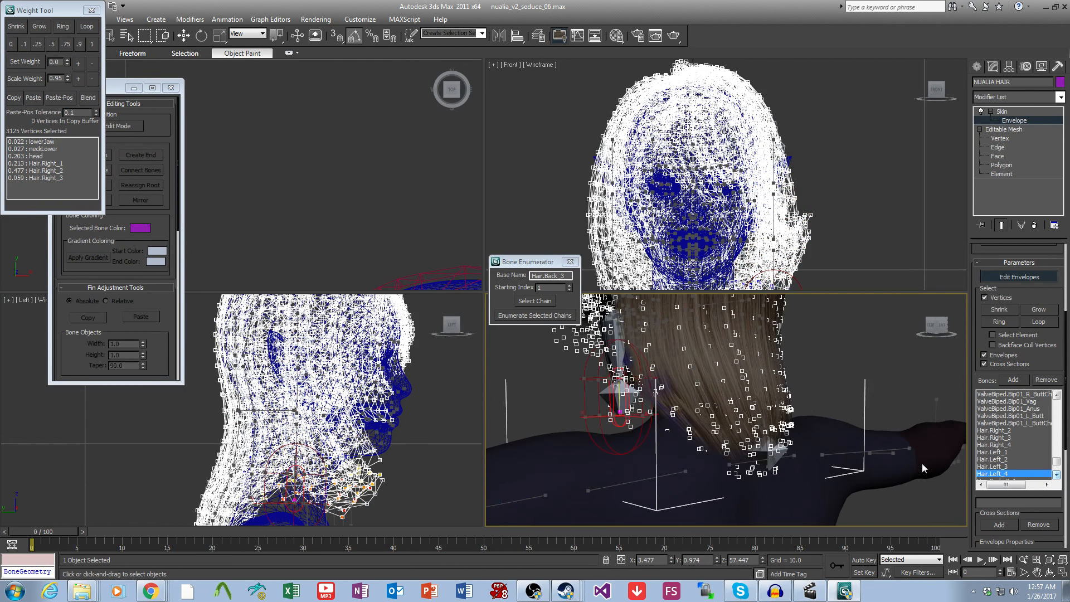
# Step: Choose the Hair.Back_2_1 and Hair.Back_2_2 bones in turn and erase their stray weights from the lower back hair
pyautogui.click(1000, 467)
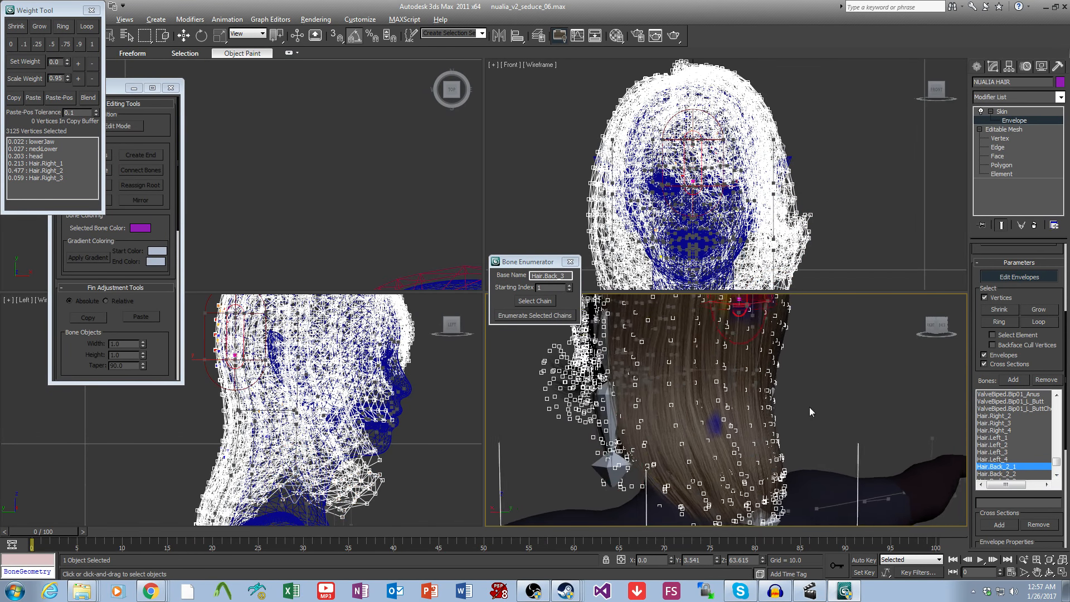
pyautogui.keyDown('alt'); pyautogui.moveTo(809, 407); pyautogui.dragTo(694, 446, button='middle'); pyautogui.keyUp('alt')
pyautogui.click(666, 480)
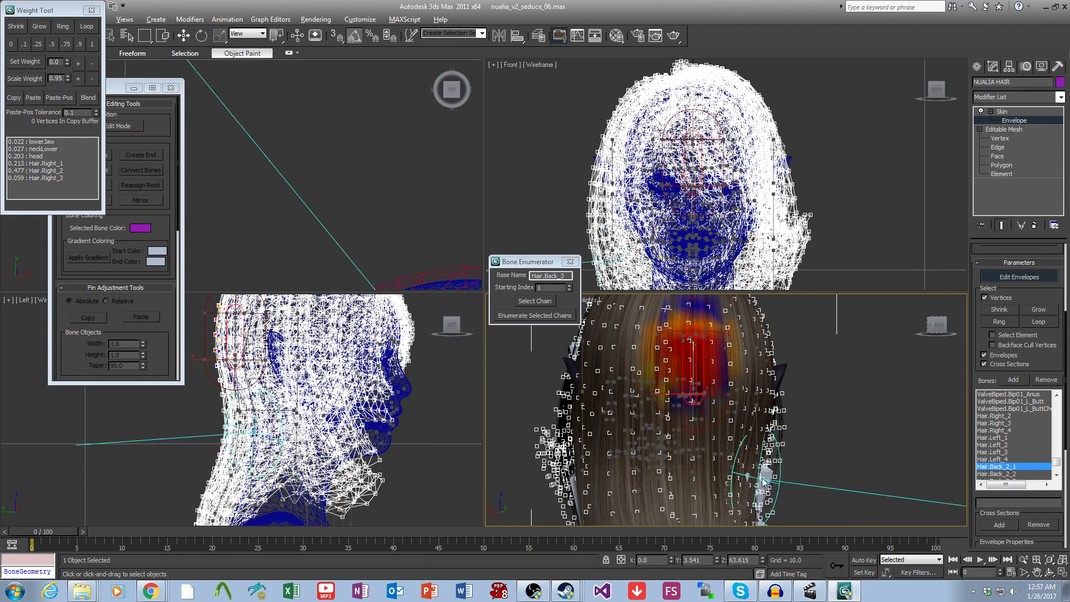
pyautogui.moveTo(862, 472); pyautogui.dragTo(870, 372, button='middle')
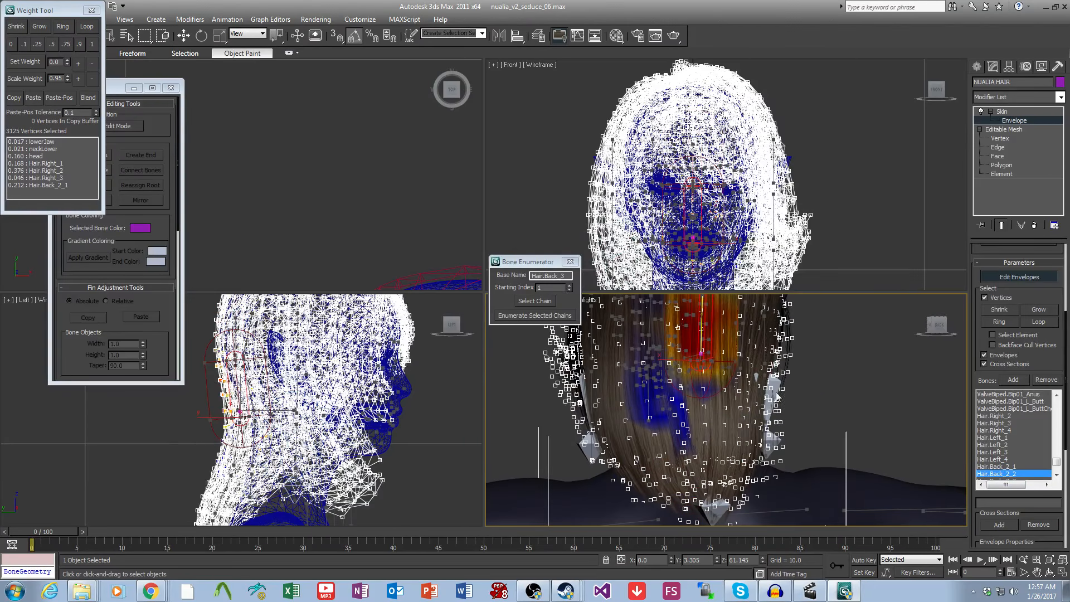
pyautogui.moveTo(734, 429)
pyautogui.mouseDown()
pyautogui.moveTo(661, 441)
pyautogui.moveTo(668, 434)
pyautogui.mouseUp()
pyautogui.moveTo(898, 430)
pyautogui.mouseDown(button='middle')
pyautogui.moveTo(845, 469)
pyautogui.moveTo(891, 446)
pyautogui.mouseUp(button='middle')
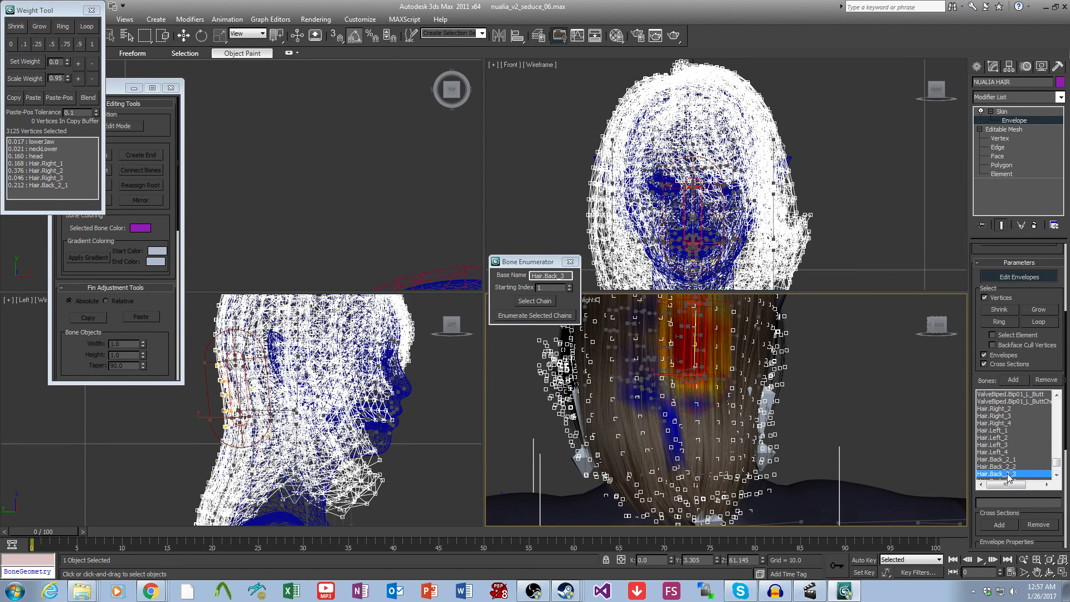
# Step: Erase stray weights of Hair.Back_2_3 beside the central back strand, undoing a bad stroke, and check Hair.Back_2_4 and Hair.Back_2_5
pyautogui.moveTo(791, 483); pyautogui.dragTo(796, 440, button='middle')
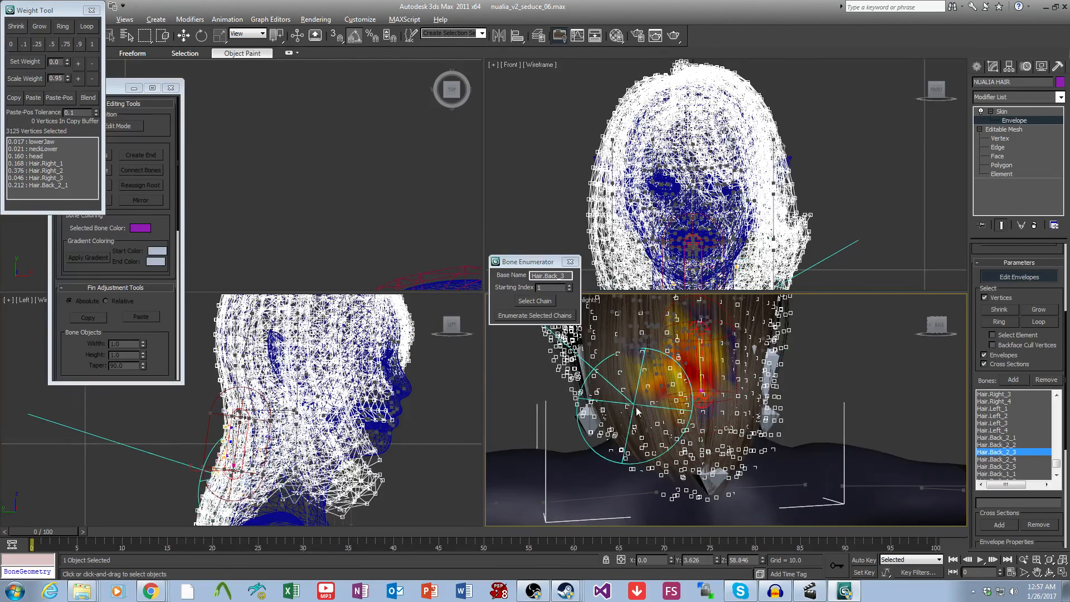
pyautogui.moveTo(634, 411); pyautogui.dragTo(629, 413)
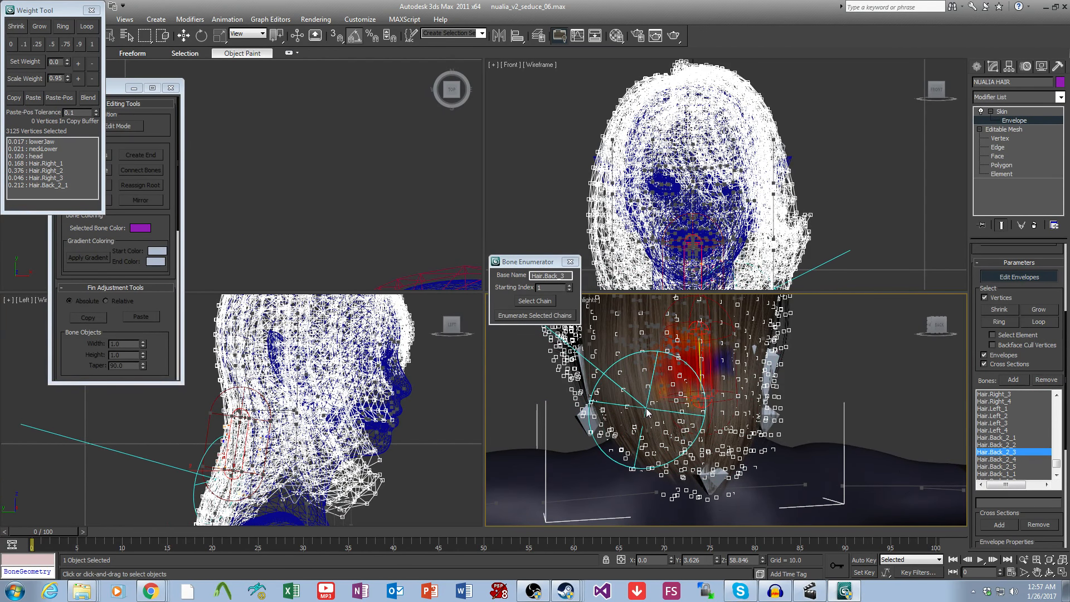
pyautogui.hotkey('ctrl', 'z')
pyautogui.click(628, 396)
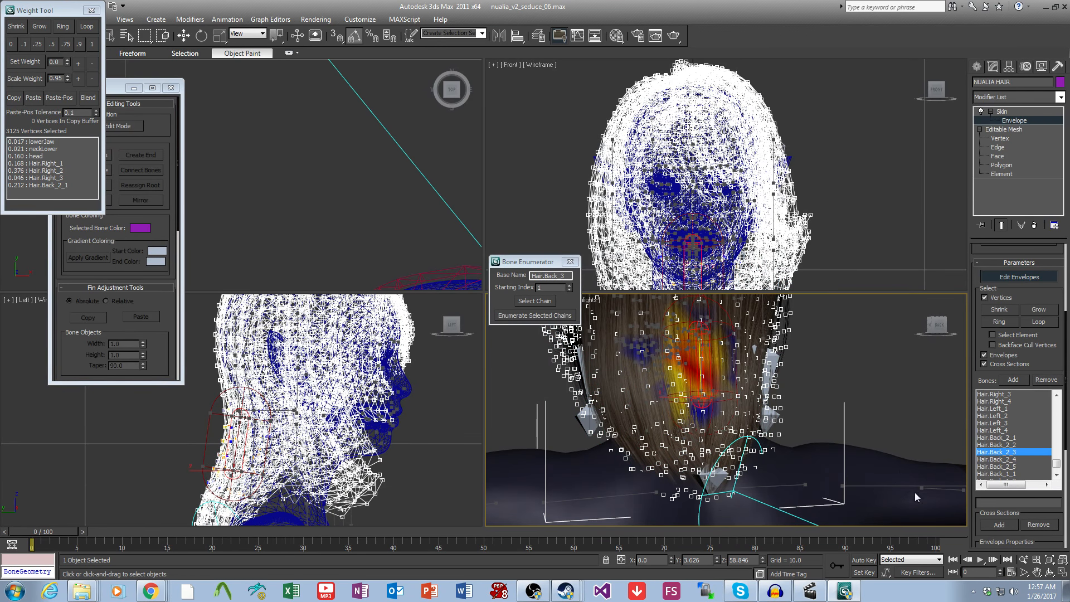
pyautogui.click(1010, 459)
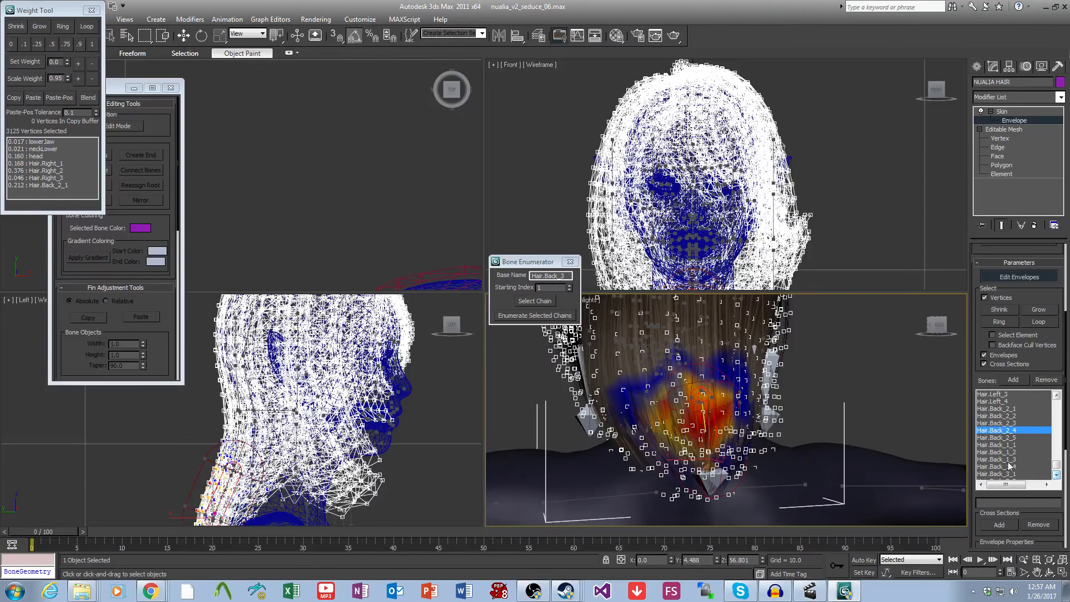
pyautogui.click(1001, 438)
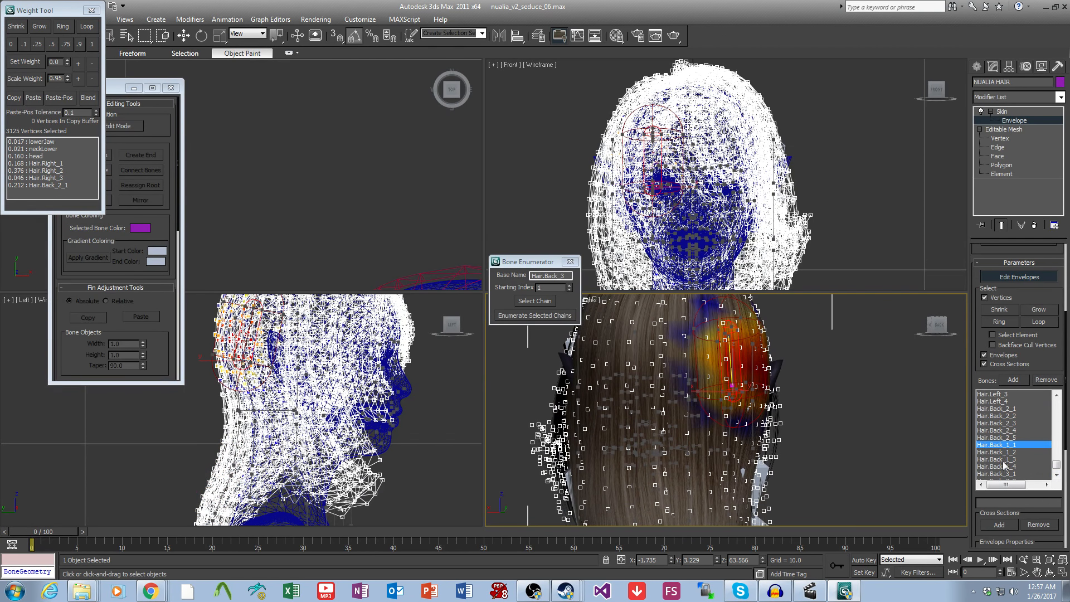
# Step: Inspect the weights of the Hair.Back_1 and Hair.Back_3 chain bones in turn across the back hair
pyautogui.click(1005, 453)
pyautogui.click(1005, 460)
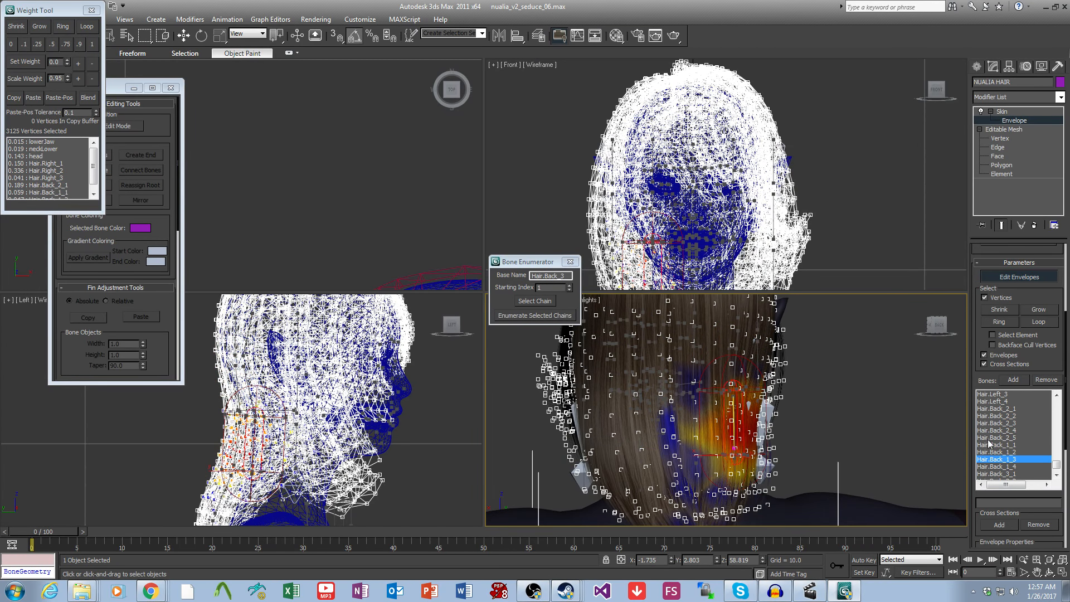
pyautogui.click(1011, 466)
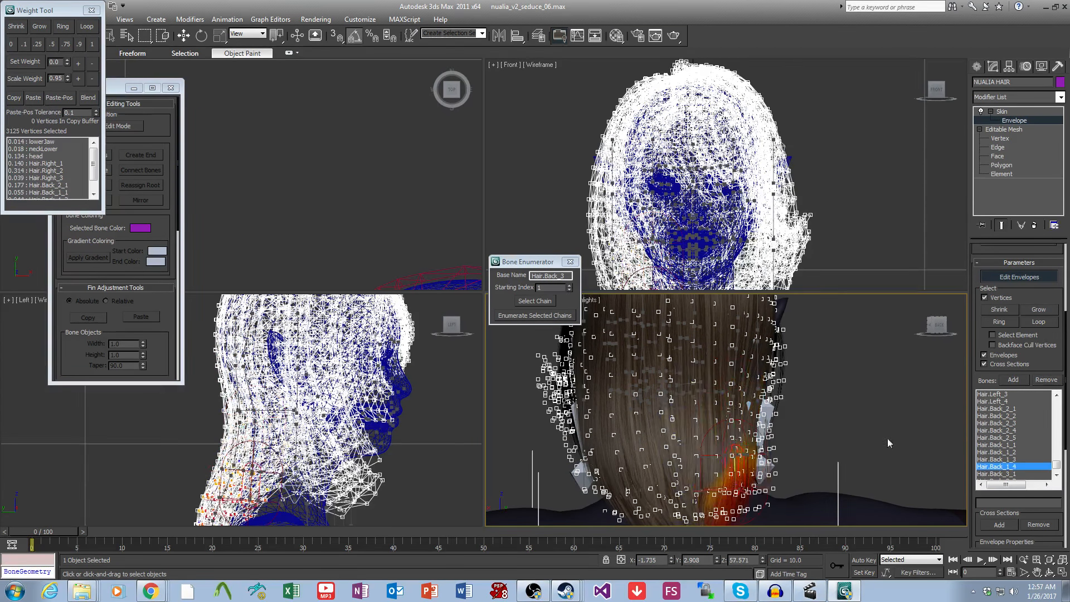
pyautogui.click(1008, 474)
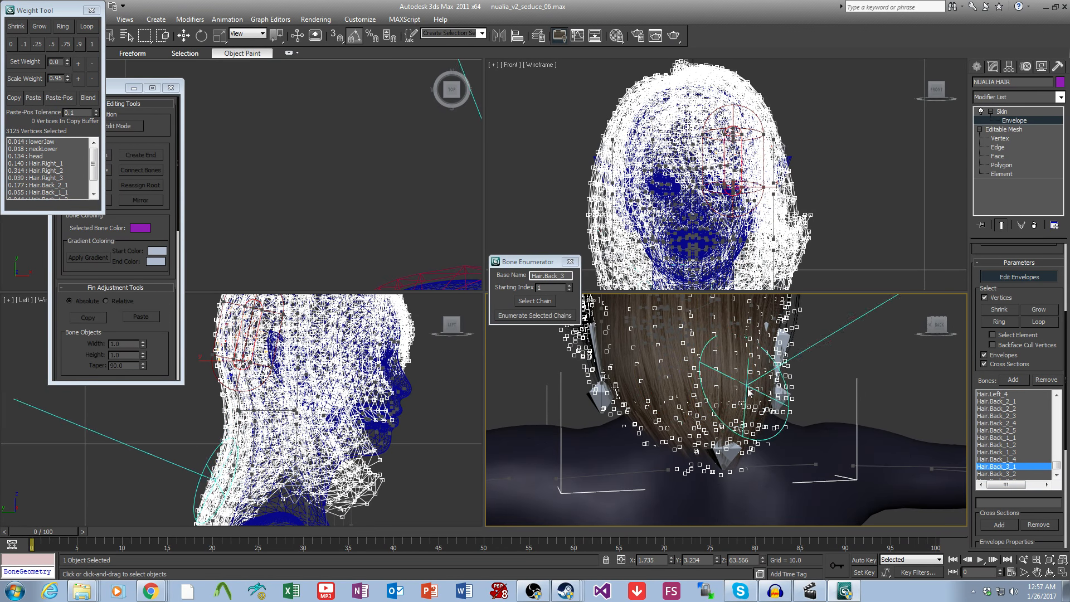
pyautogui.moveTo(749, 391); pyautogui.dragTo(753, 454, button='middle')
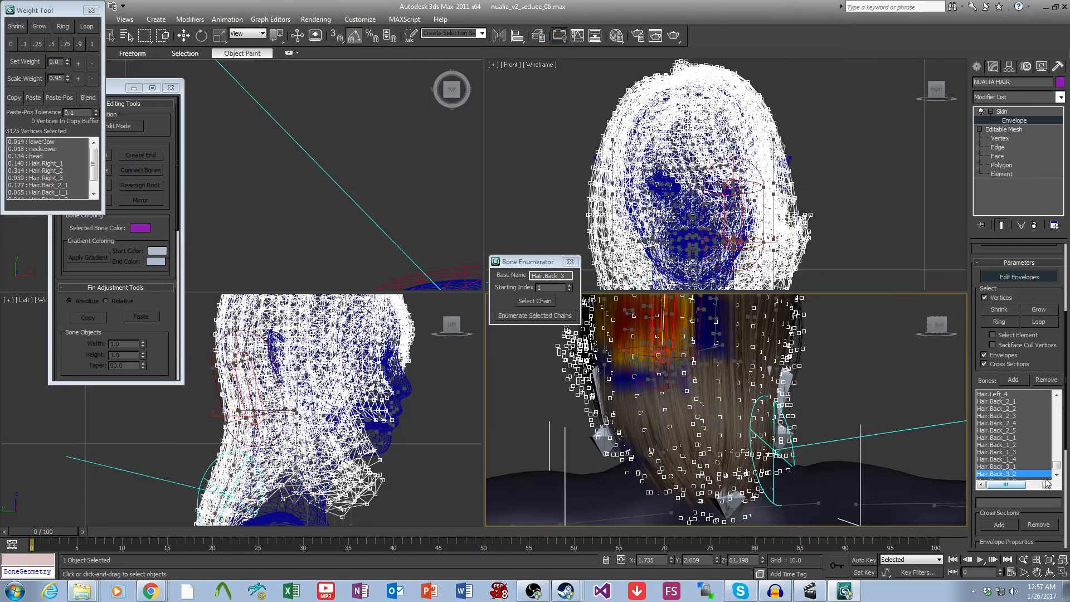
pyautogui.click(1010, 467)
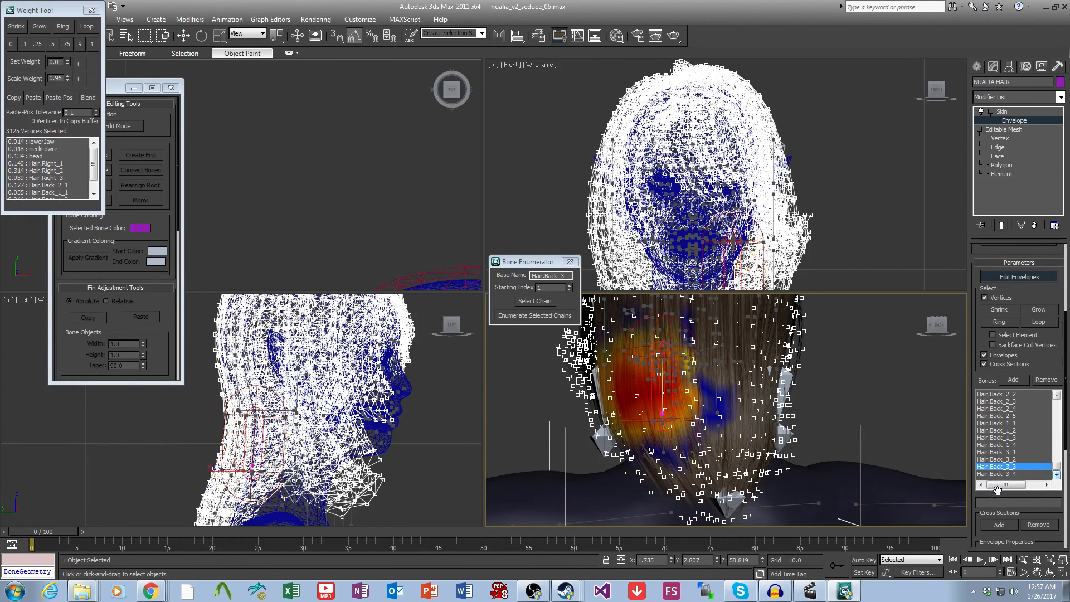
pyautogui.click(996, 474)
pyautogui.scroll(-2, 814, 451)
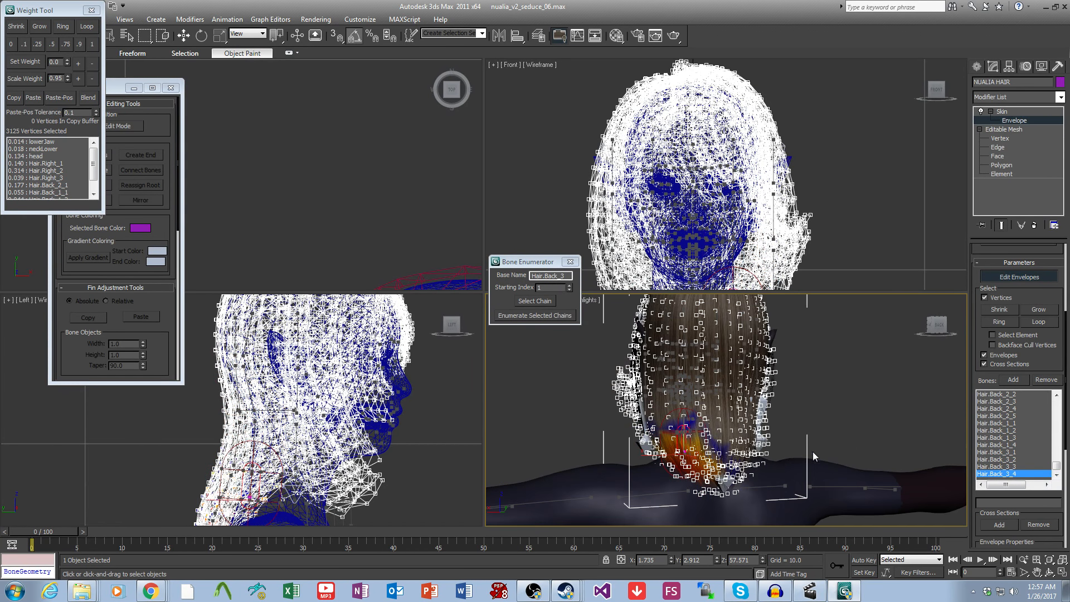
# Step: Leave envelope editing, deselect the hair mesh and activate the Move tool
pyautogui.click(1013, 112)
pyautogui.click(841, 375)
pyautogui.rightClick(801, 393)
pyautogui.click(814, 402)
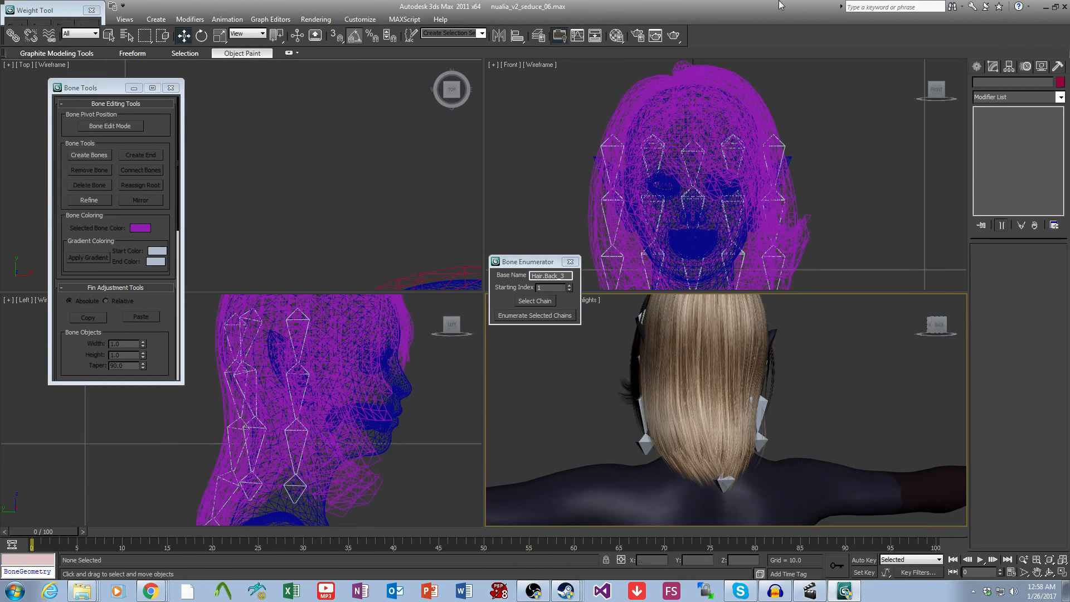
pyautogui.keyDown('alt'); pyautogui.moveTo(797, 443); pyautogui.dragTo(640, 434, button='middle'); pyautogui.keyUp('alt')
# Step: Select the Hair.Right_1 bone, rotate it slightly to test the side hair's deformation, and undo the rotation
pyautogui.click(721, 366)
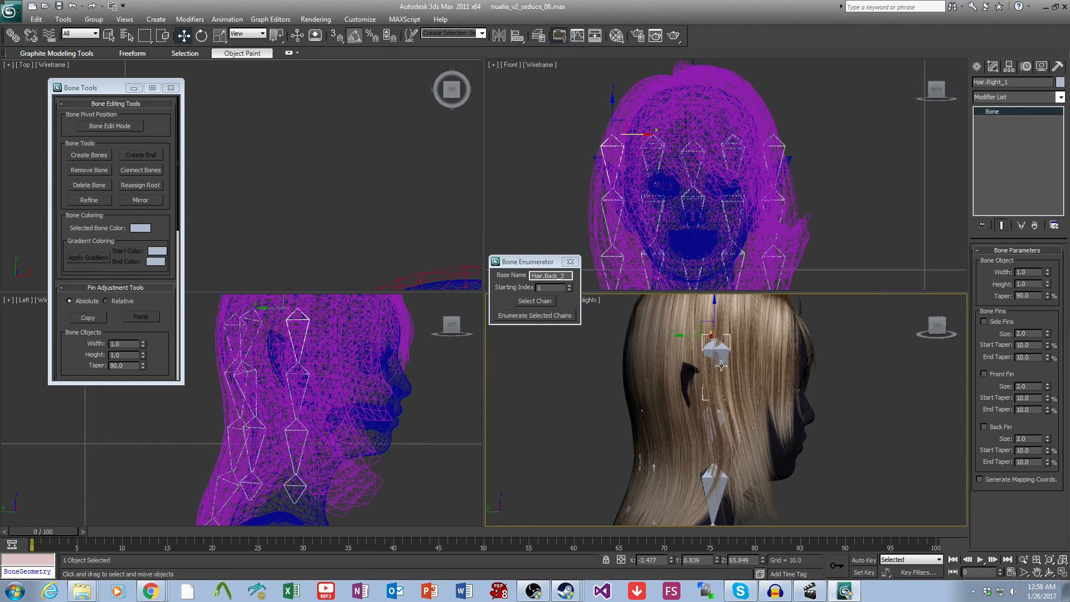
pyautogui.click(205, 37)
pyautogui.keyDown('alt'); pyautogui.moveTo(677, 323); pyautogui.dragTo(733, 326, button='middle'); pyautogui.keyUp('alt')
pyautogui.moveTo(763, 358); pyautogui.dragTo(770, 346)
pyautogui.keyDown('alt'); pyautogui.moveTo(794, 395); pyautogui.dragTo(735, 409, button='middle'); pyautogui.keyUp('alt')
pyautogui.hotkey('ctrl', 'z')
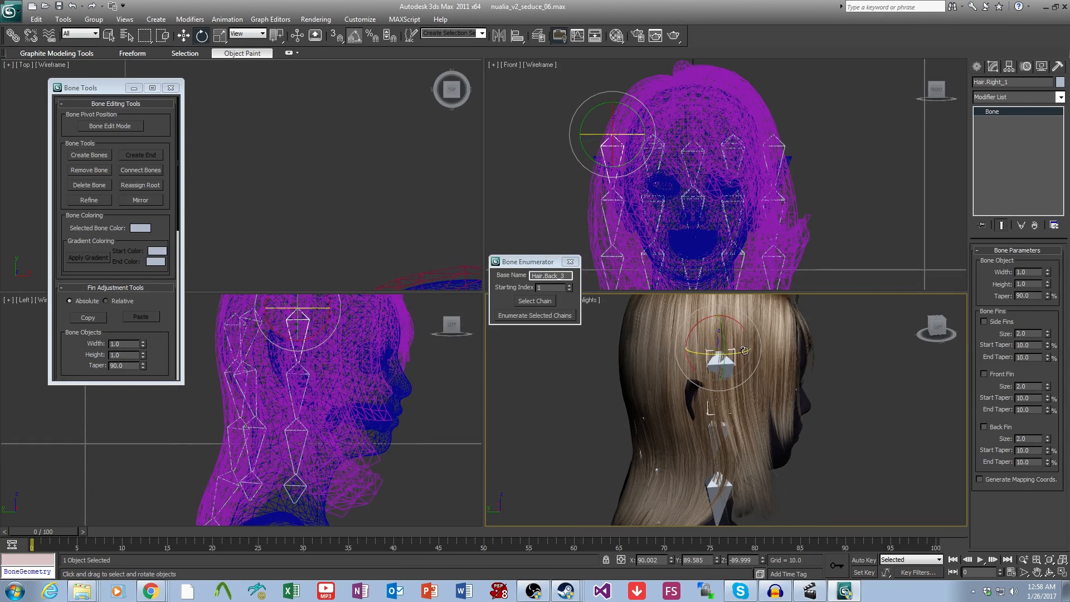
# Step: Swing the Hair.Right_1 chain backwards and test another rotation while viewing the side hair, undoing each one
pyautogui.moveTo(742, 324); pyautogui.dragTo(760, 339)
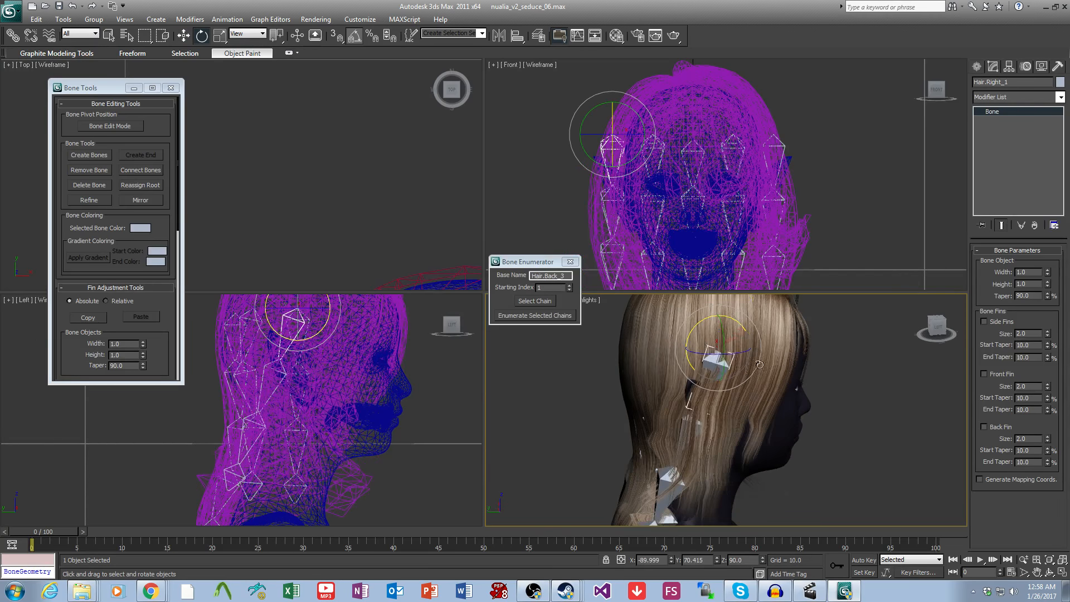
pyautogui.moveTo(765, 394); pyautogui.dragTo(771, 352, button='middle')
pyautogui.keyDown('alt'); pyautogui.moveTo(771, 352); pyautogui.dragTo(808, 354, button='middle'); pyautogui.keyUp('alt')
pyautogui.hotkey('ctrl', 'z')
pyautogui.keyDown('alt'); pyautogui.moveTo(724, 351); pyautogui.dragTo(675, 350, button='middle'); pyautogui.keyUp('alt')
pyautogui.scroll(-3, 676, 351)
pyautogui.moveTo(689, 334)
pyautogui.mouseDown()
pyautogui.moveTo(696, 325)
pyautogui.moveTo(686, 326)
pyautogui.mouseUp()
pyautogui.scroll(3, 705, 390)
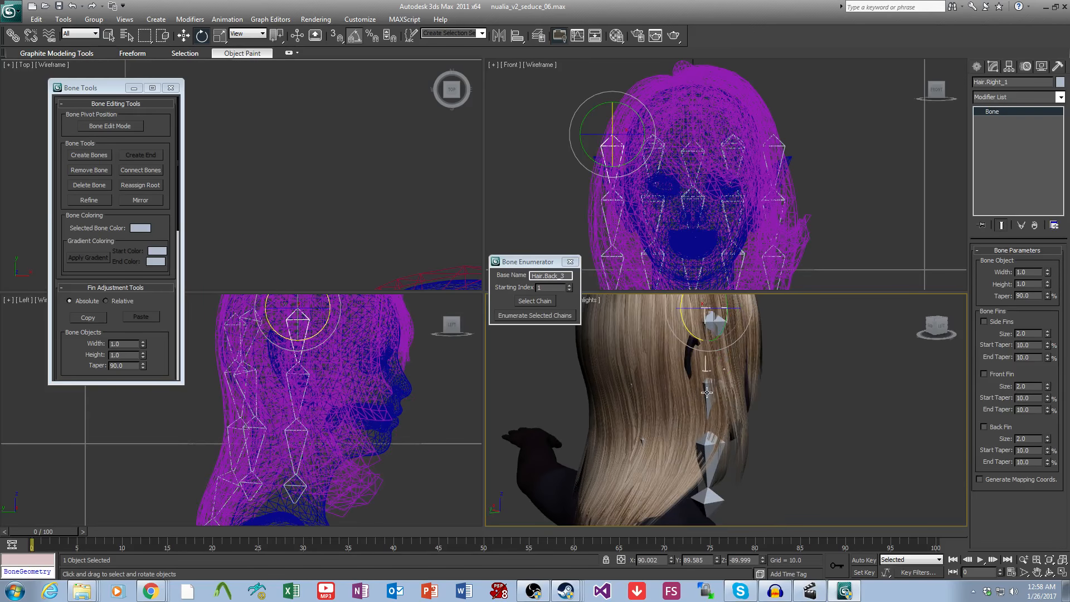
# Step: Select the Hair.Right_2 bone, rotate it to test the lower side hair's deformation, and undo the rotation
pyautogui.click(707, 395)
pyautogui.click(775, 417)
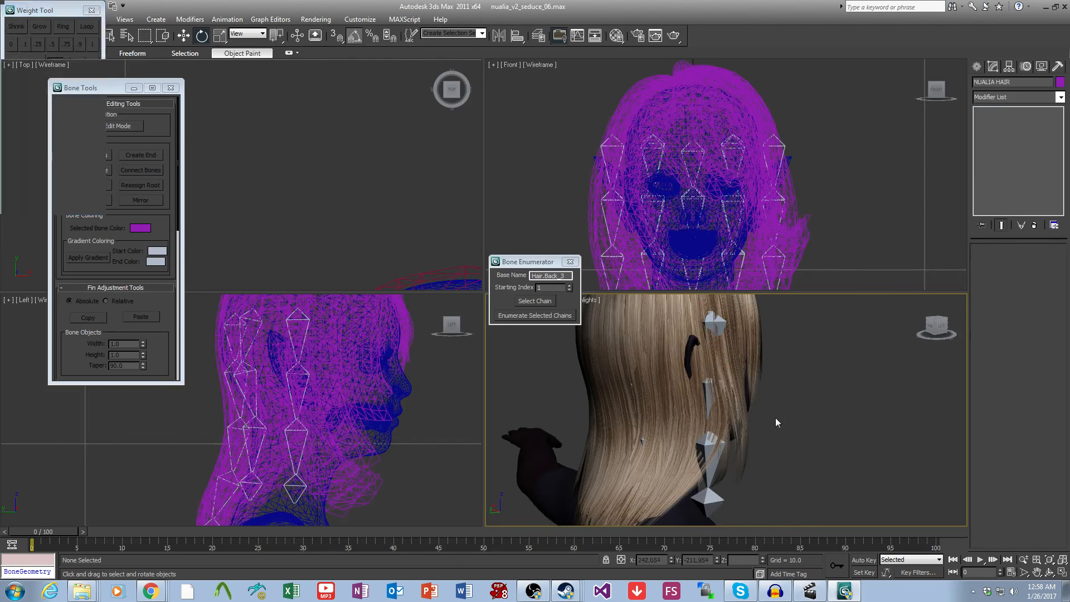
pyautogui.keyDown('alt'); pyautogui.moveTo(775, 417); pyautogui.dragTo(748, 409, button='middle'); pyautogui.keyUp('alt')
pyautogui.scroll(3, 725, 385)
pyautogui.click(710, 373)
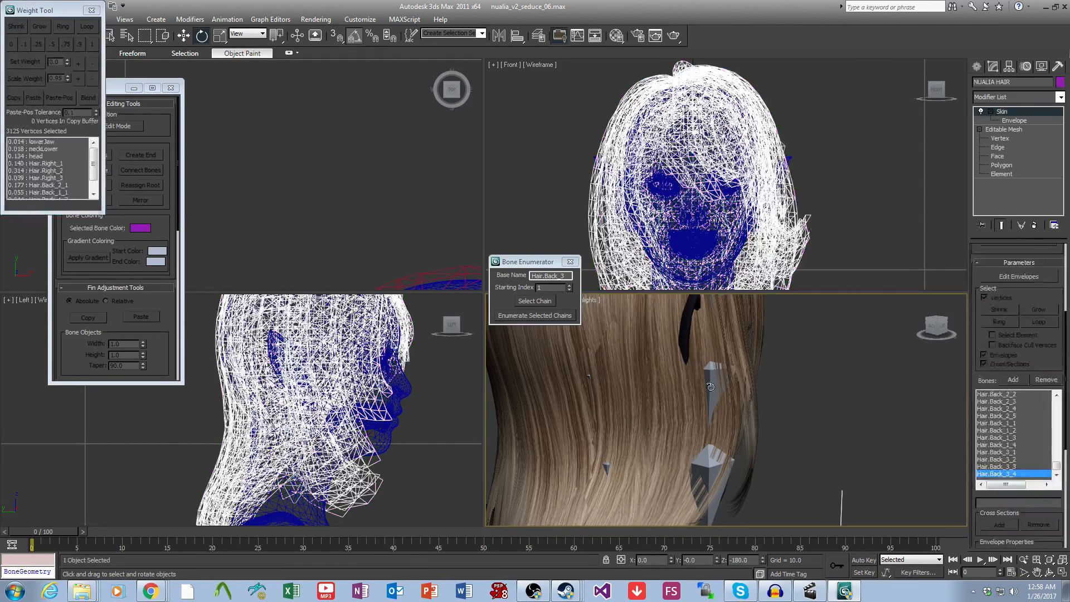
pyautogui.click(709, 377)
pyautogui.keyDown('alt'); pyautogui.moveTo(709, 377); pyautogui.dragTo(743, 378, button='middle'); pyautogui.keyUp('alt')
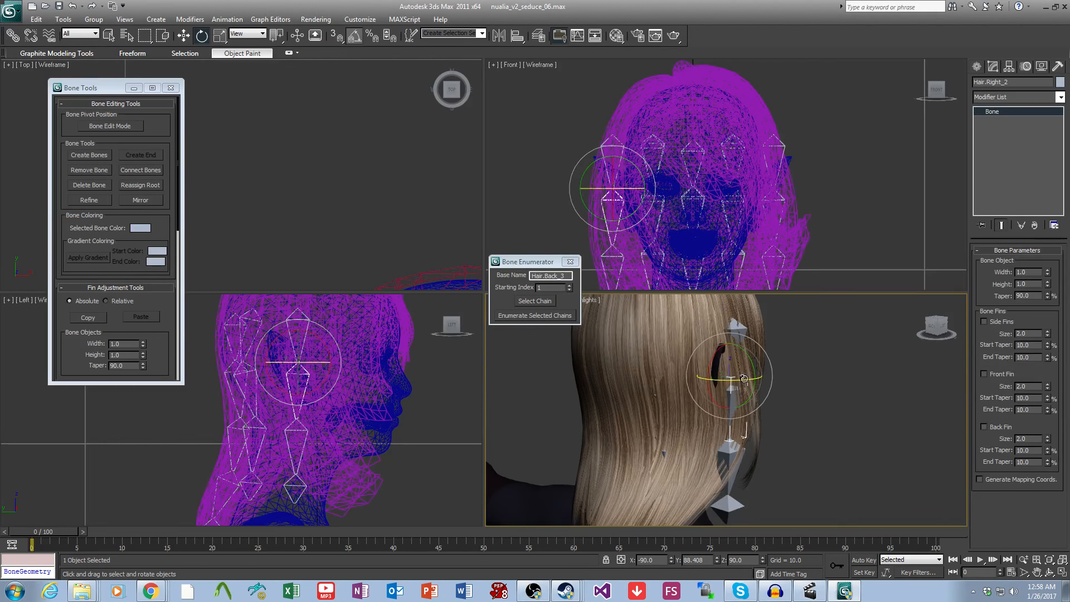
pyautogui.moveTo(753, 391); pyautogui.dragTo(786, 422)
pyautogui.hotkey('ctrl', 'z')
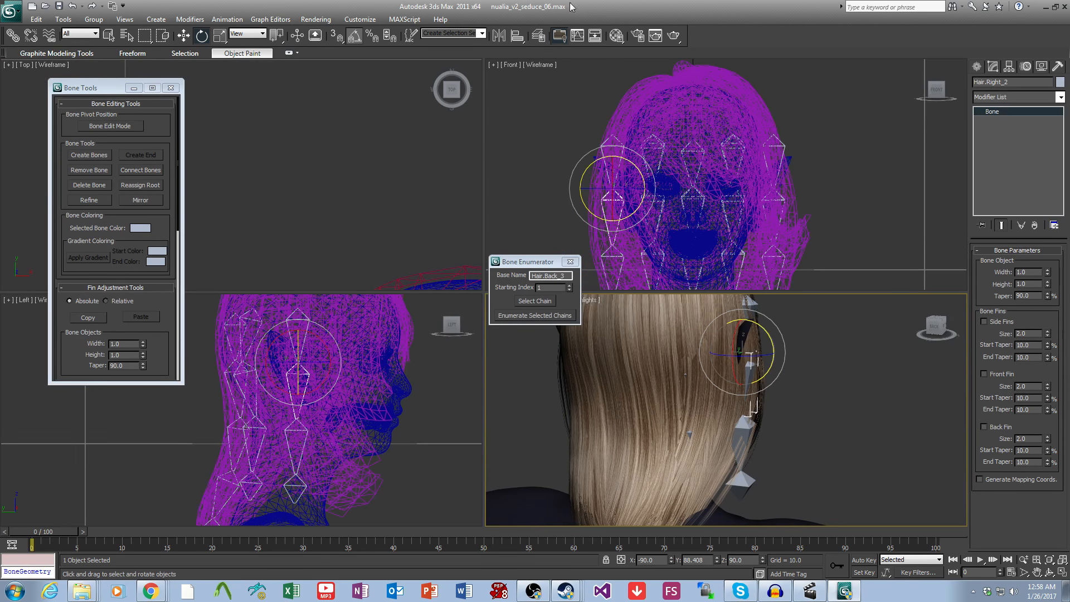
# Step: Open the Schematic View, locate the hair bone chains and select the Hair.Back_2_1 bone
pyautogui.click(596, 35)
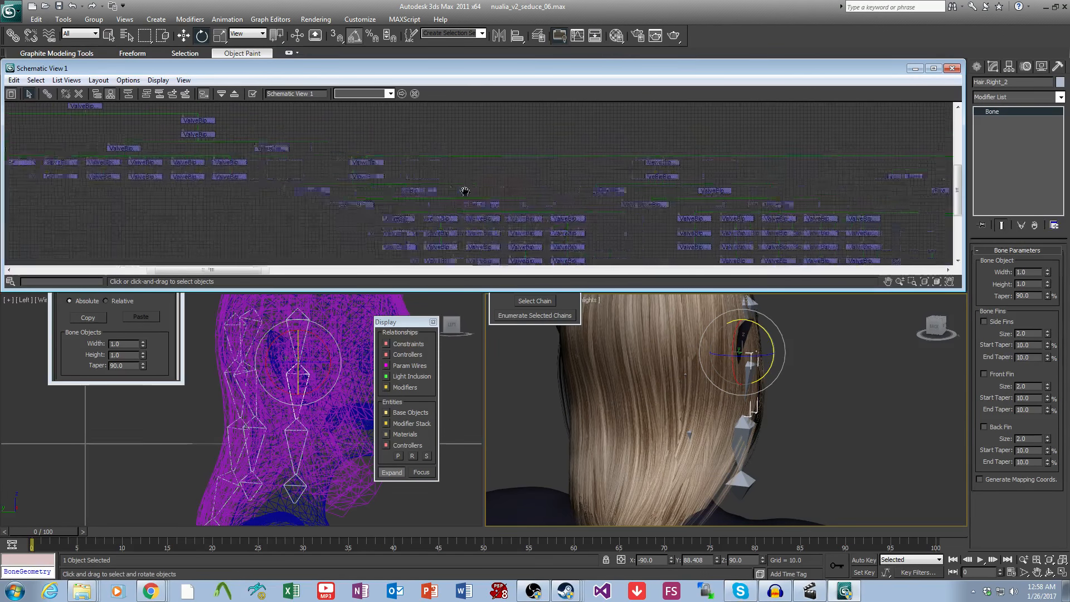
pyautogui.moveTo(700, 196); pyautogui.dragTo(449, 212, button='middle')
pyautogui.moveTo(804, 179); pyautogui.dragTo(348, 205, button='middle')
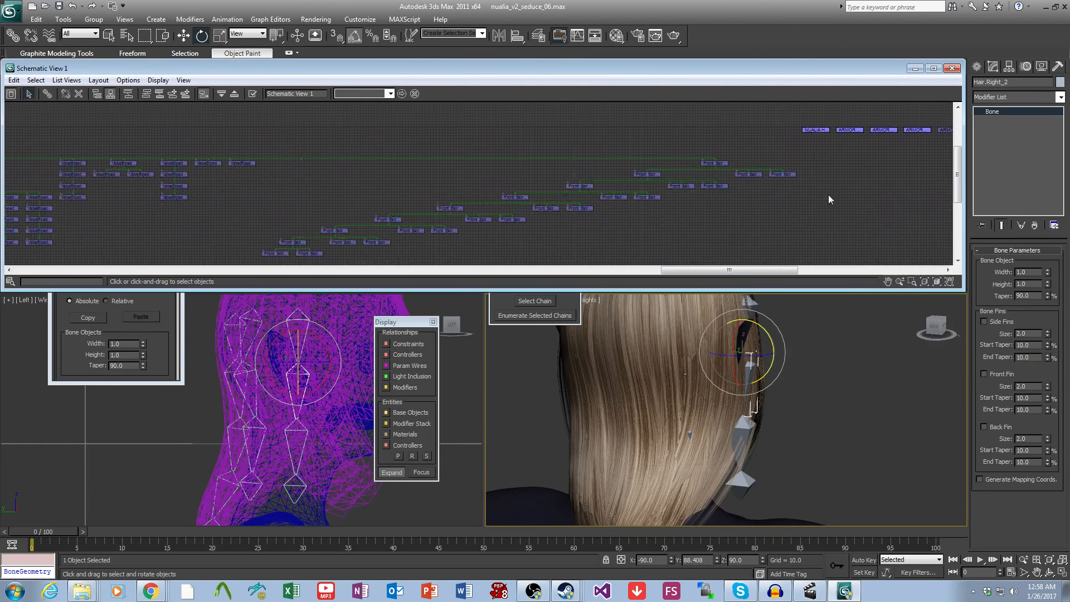
pyautogui.moveTo(829, 200); pyautogui.dragTo(449, 234, button='middle')
pyautogui.scroll(2, 527, 221)
pyautogui.click(612, 153)
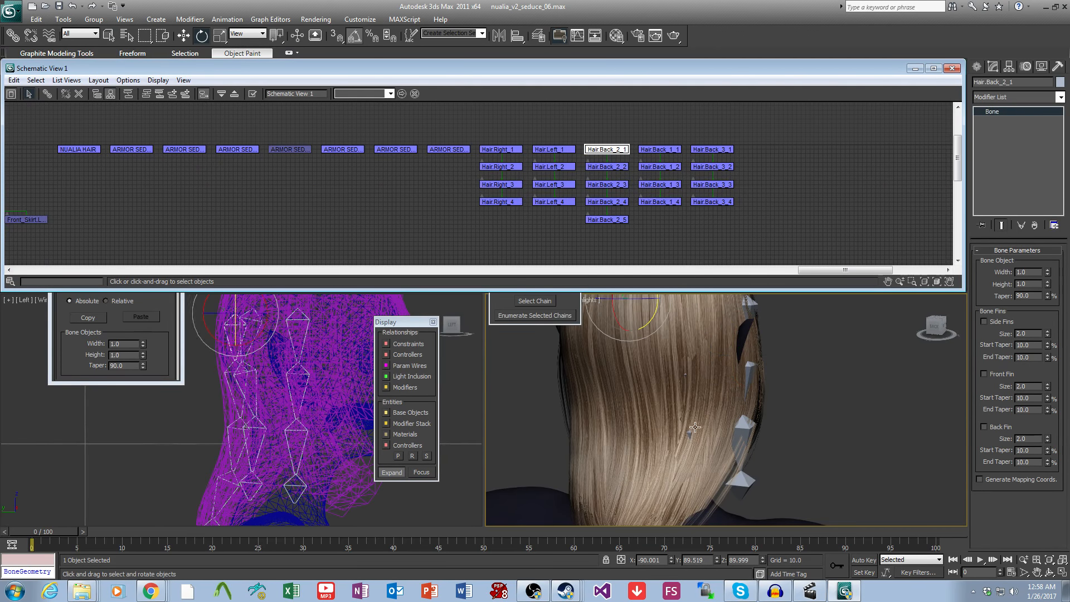
# Step: Rotate the Hair.Back_2_1 bone twice to test the back hair's deformation, undoing each rotation
pyautogui.keyDown('alt'); pyautogui.moveTo(669, 379); pyautogui.dragTo(764, 375, button='middle'); pyautogui.keyUp('alt')
pyautogui.moveTo(806, 353); pyautogui.dragTo(823, 392)
pyautogui.moveTo(823, 392)
pyautogui.keyDown('alt'); pyautogui.mouseDown(button='middle')
pyautogui.moveTo(735, 400)
pyautogui.moveTo(837, 386)
pyautogui.mouseUp(button='middle'); pyautogui.keyUp('alt')
pyautogui.hotkey('ctrl', 'z')
pyautogui.moveTo(802, 340); pyautogui.dragTo(821, 388)
pyautogui.hotkey('ctrl', 'z')
# Step: Select the Hair.Back_1_1 bone, rotate it to test the hair's deformation, and undo the rotation
pyautogui.click(659, 150)
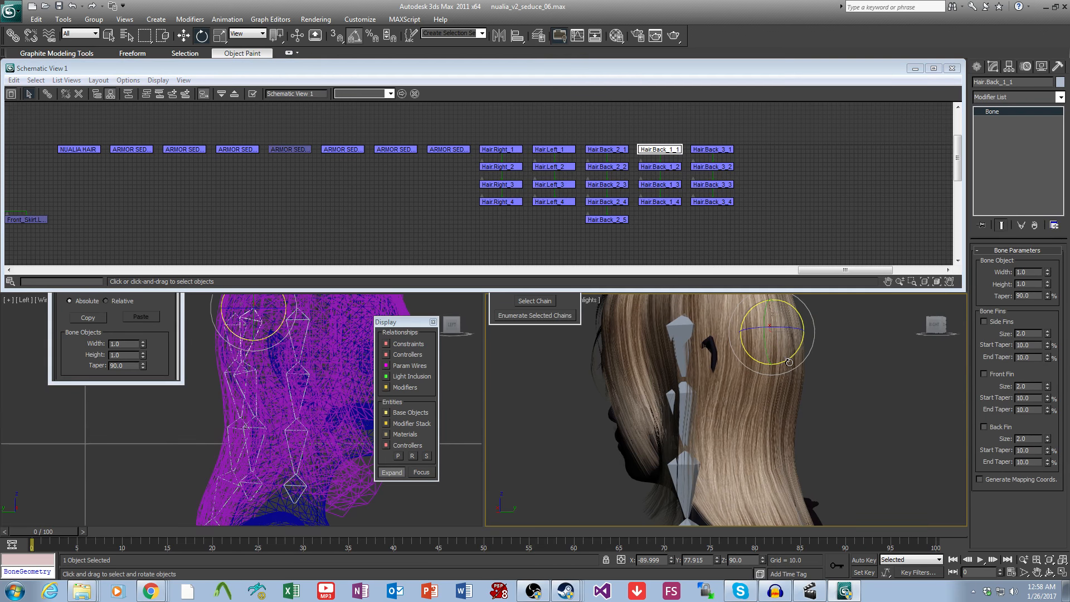
pyautogui.moveTo(803, 341); pyautogui.dragTo(809, 385)
pyautogui.keyDown('alt'); pyautogui.moveTo(809, 385); pyautogui.dragTo(728, 384, button='middle'); pyautogui.keyUp('alt')
pyautogui.hotkey('ctrl', 'z')
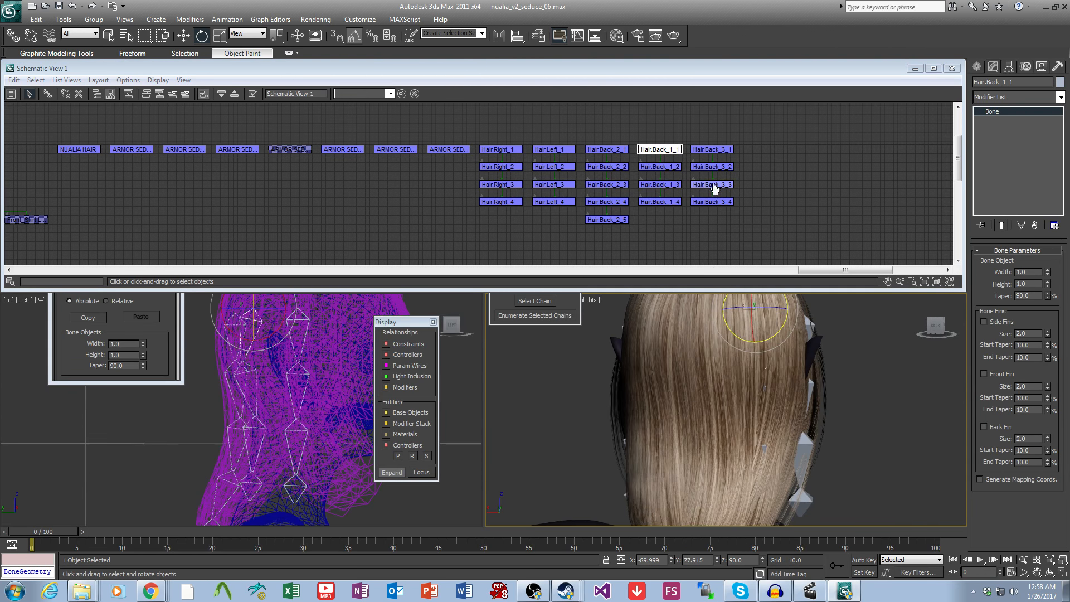
# Step: Select the Hair.Back_1_1, Hair.Back_2_1 and Hair.Back_3_1 bones together and try rotating them in the Local coordinate system
pyautogui.click(719, 149)
pyautogui.moveTo(668, 340)
pyautogui.keyDown('alt'); pyautogui.mouseDown(button='middle')
pyautogui.moveTo(735, 340)
pyautogui.moveTo(687, 342)
pyautogui.mouseUp(button='middle'); pyautogui.keyUp('alt')
pyautogui.keyDown('ctrl'); pyautogui.click(670, 151); pyautogui.keyUp('ctrl')
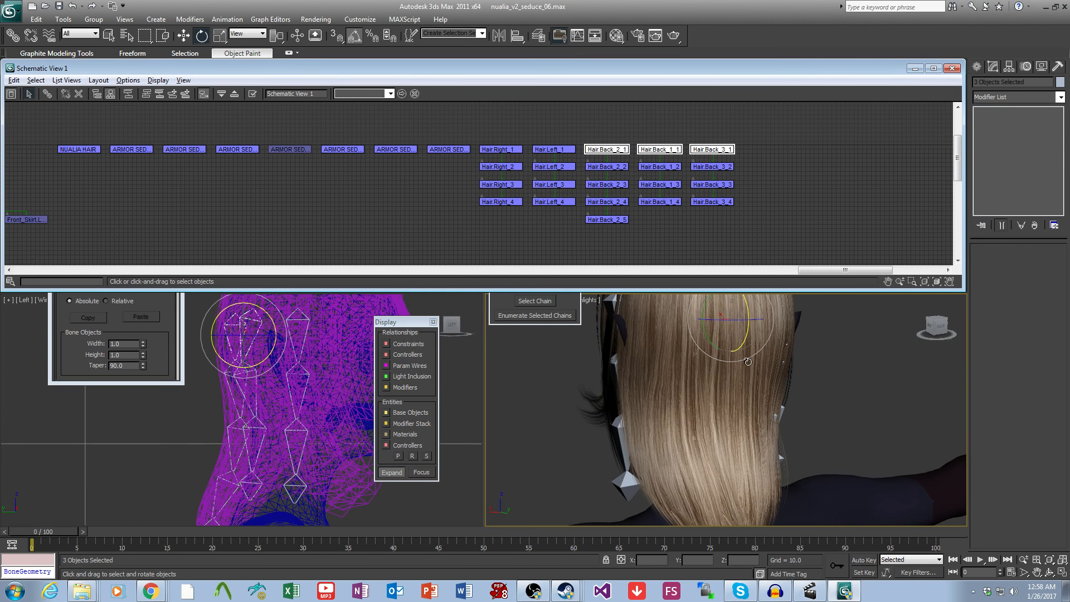
pyautogui.keyDown('alt'); pyautogui.moveTo(748, 362); pyautogui.dragTo(739, 381, button='middle'); pyautogui.keyUp('alt')
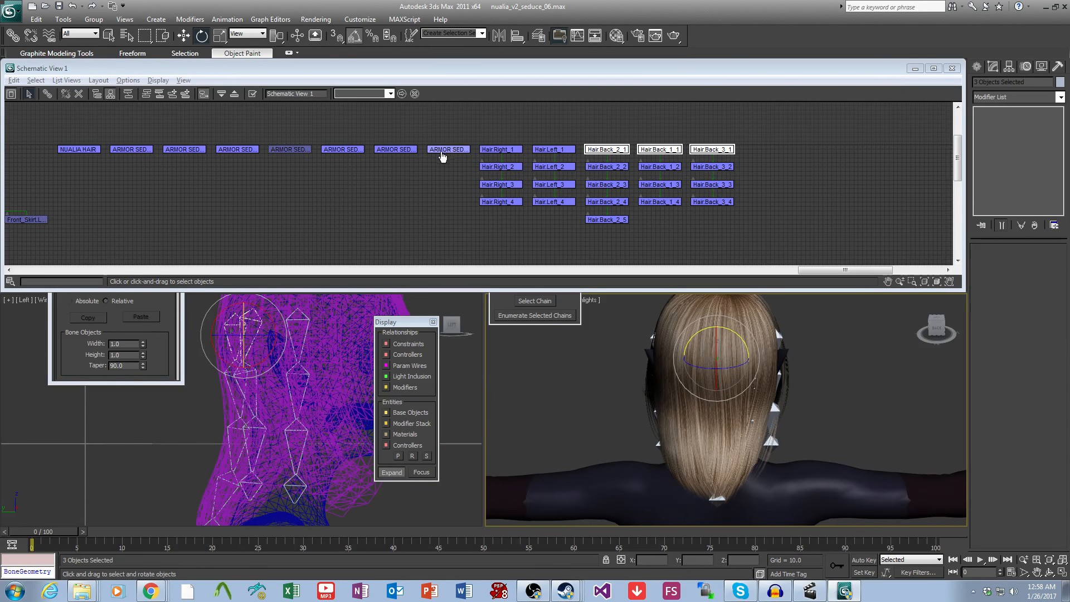
pyautogui.click(244, 66)
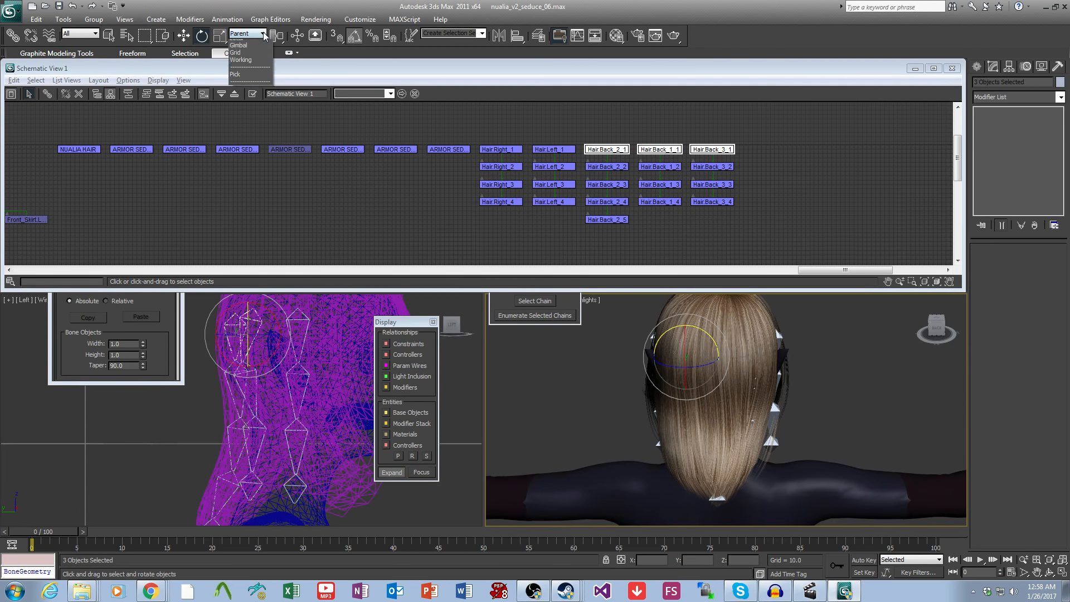
pyautogui.click(245, 73)
pyautogui.click(277, 53)
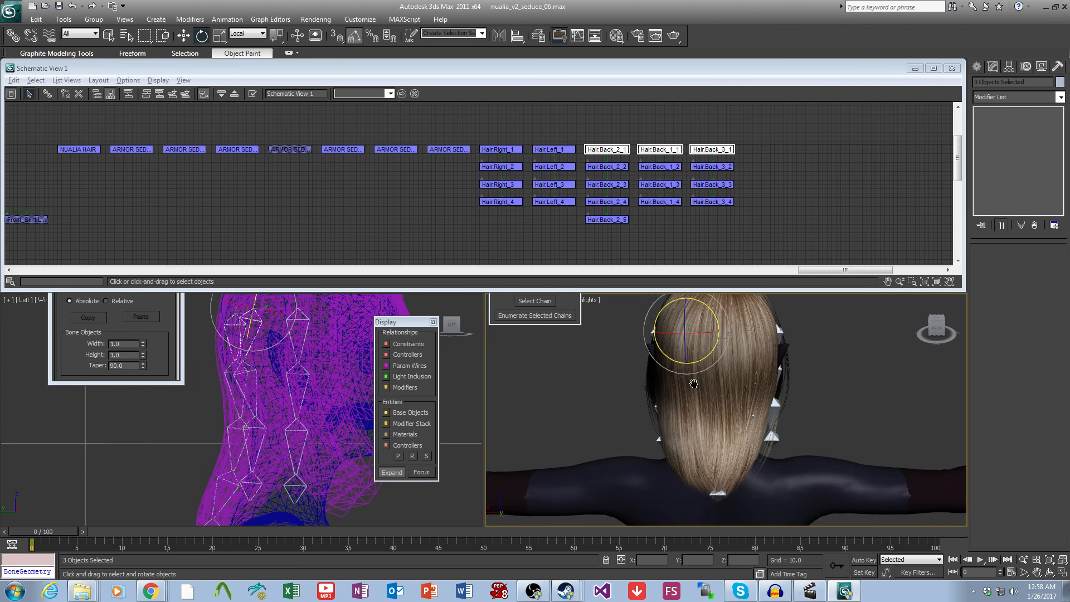
pyautogui.moveTo(716, 319); pyautogui.dragTo(721, 328)
pyautogui.rightClick(720, 328)
# Step: Select all bones of the three Hair.Back chains, test-rotate them twice with an undo after each, and clear the selection
pyautogui.click(751, 223)
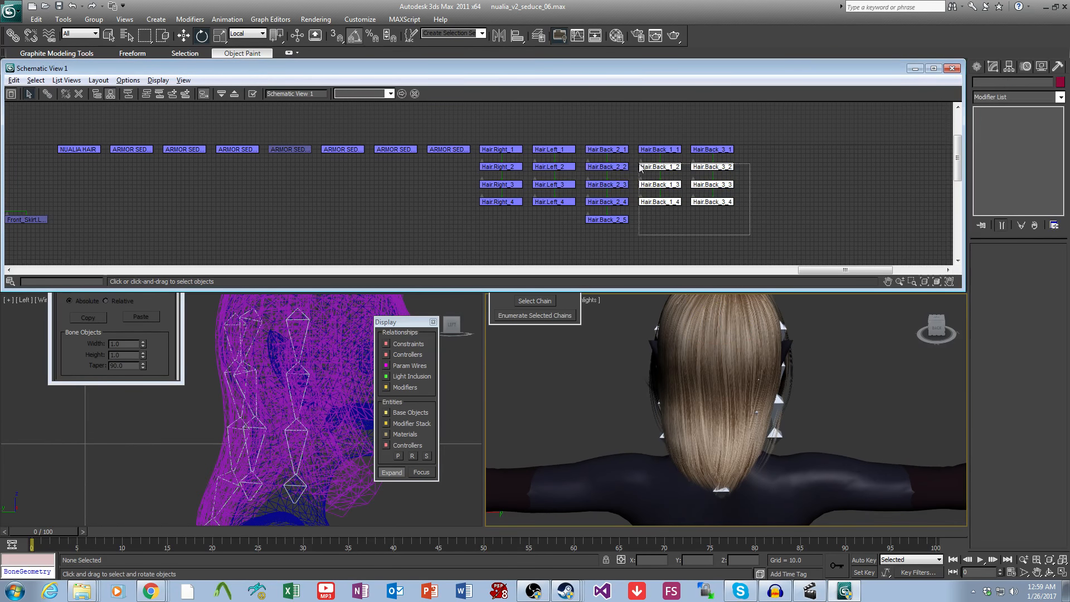
pyautogui.moveTo(641, 168); pyautogui.dragTo(583, 144)
pyautogui.moveTo(744, 315); pyautogui.dragTo(735, 306)
pyautogui.keyDown('alt'); pyautogui.moveTo(766, 365); pyautogui.dragTo(855, 385, button='middle'); pyautogui.keyUp('alt')
pyautogui.hotkey('ctrl', 'z')
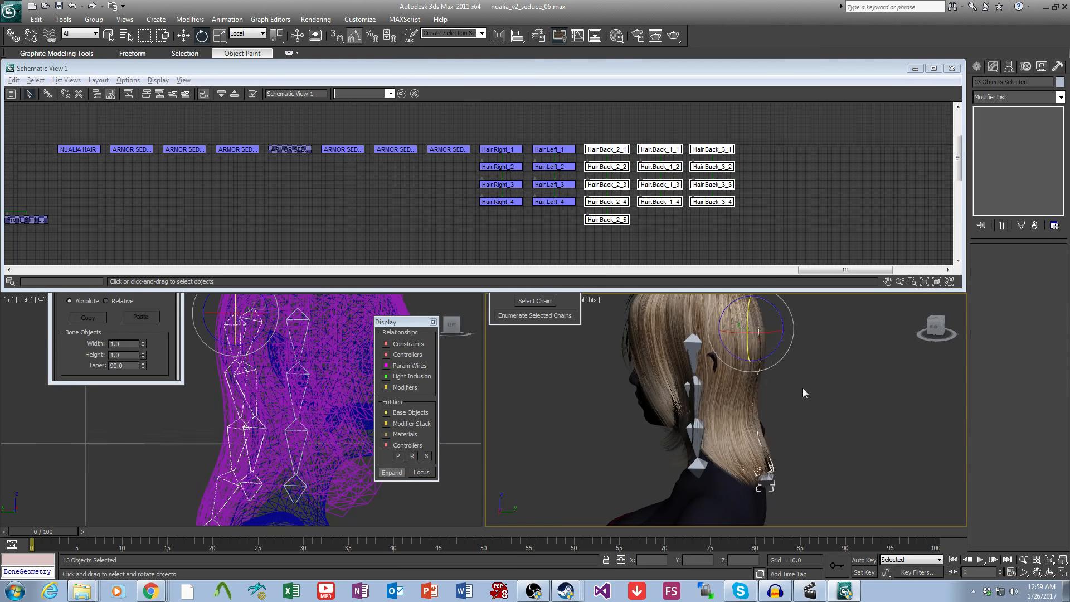
pyautogui.moveTo(781, 340); pyautogui.dragTo(781, 323)
pyautogui.hotkey('ctrl', 'z')
pyautogui.click(841, 374)
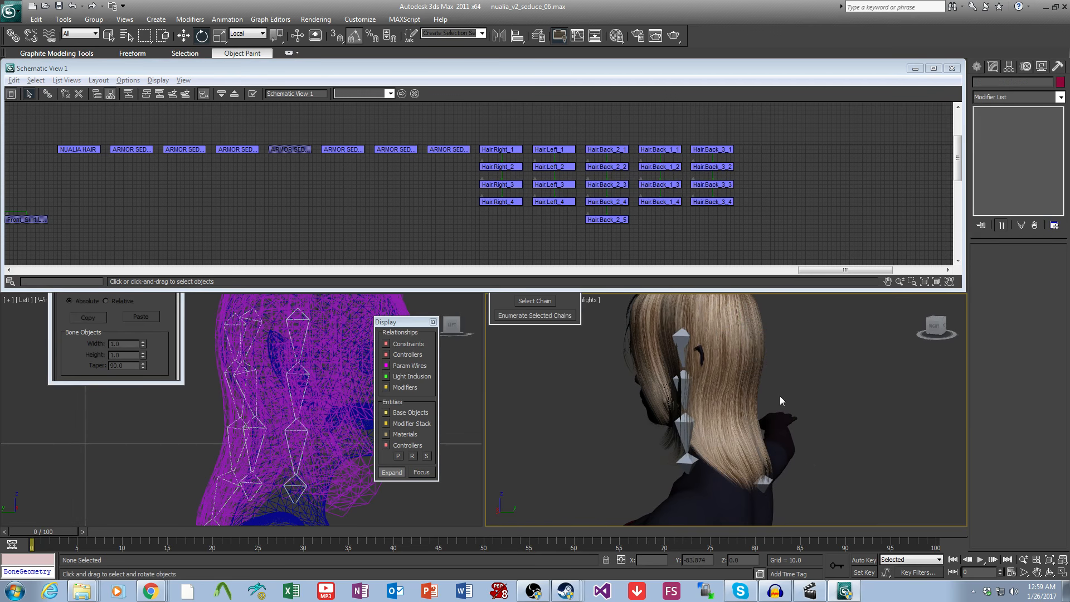
# Step: Close the Schematic View, edit the hair Skin's envelopes with the Hair.Right_1 bone selected, and clear the vertex selection
pyautogui.click(953, 68)
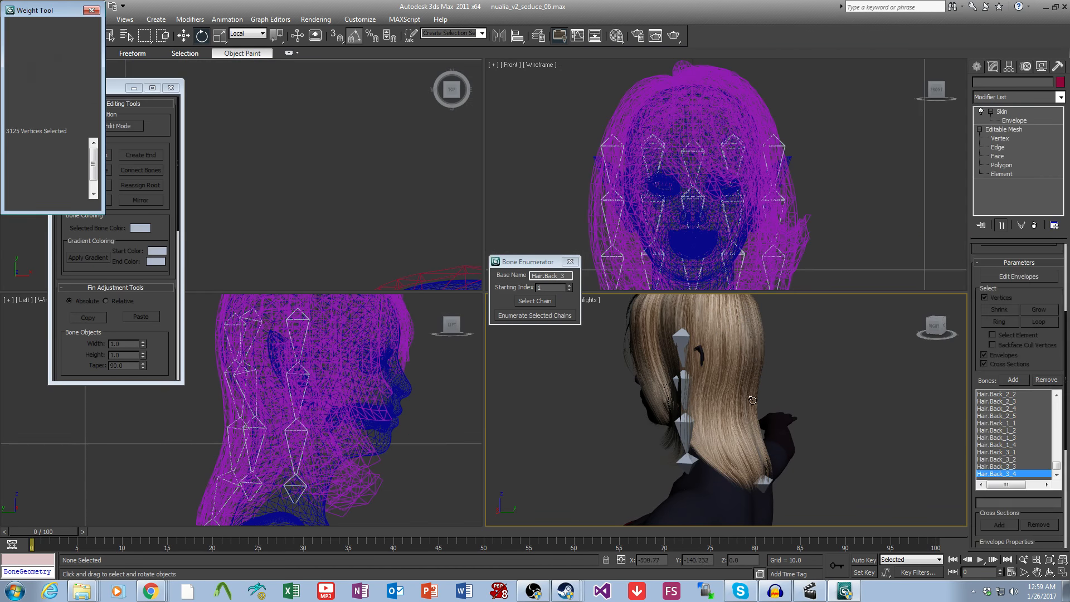
pyautogui.click(1012, 120)
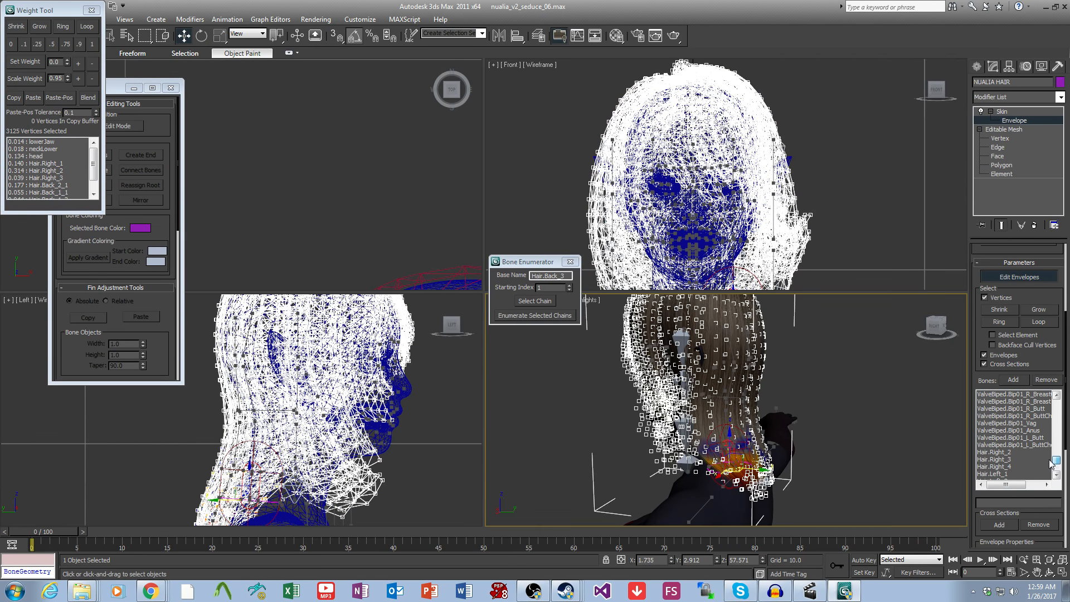
pyautogui.moveTo(1055, 462); pyautogui.dragTo(1055, 457)
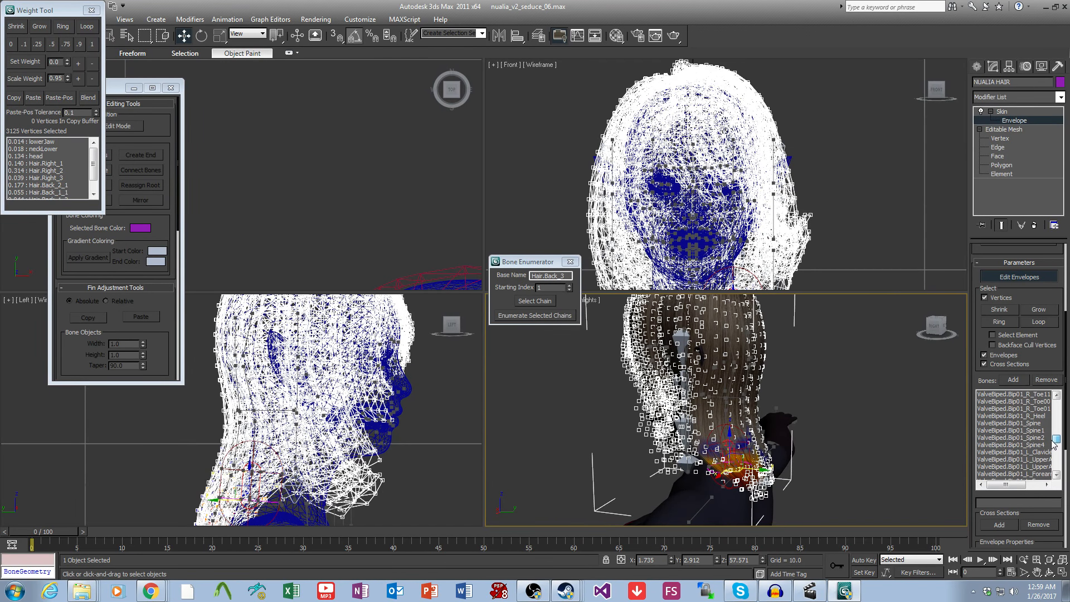
pyautogui.click(1005, 430)
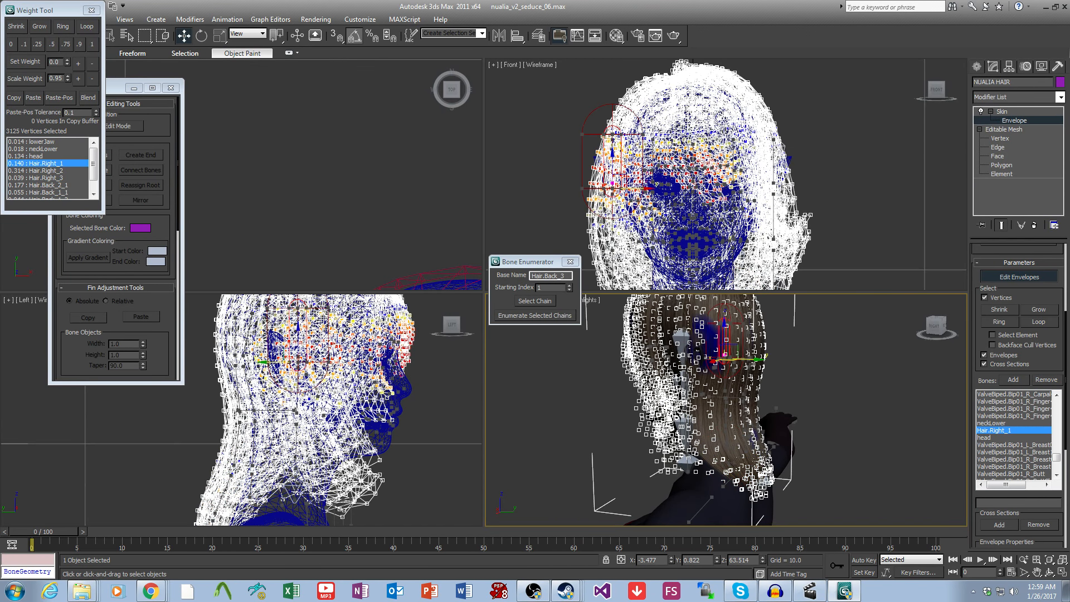
pyautogui.click(414, 463)
pyautogui.scroll(2, 393, 475)
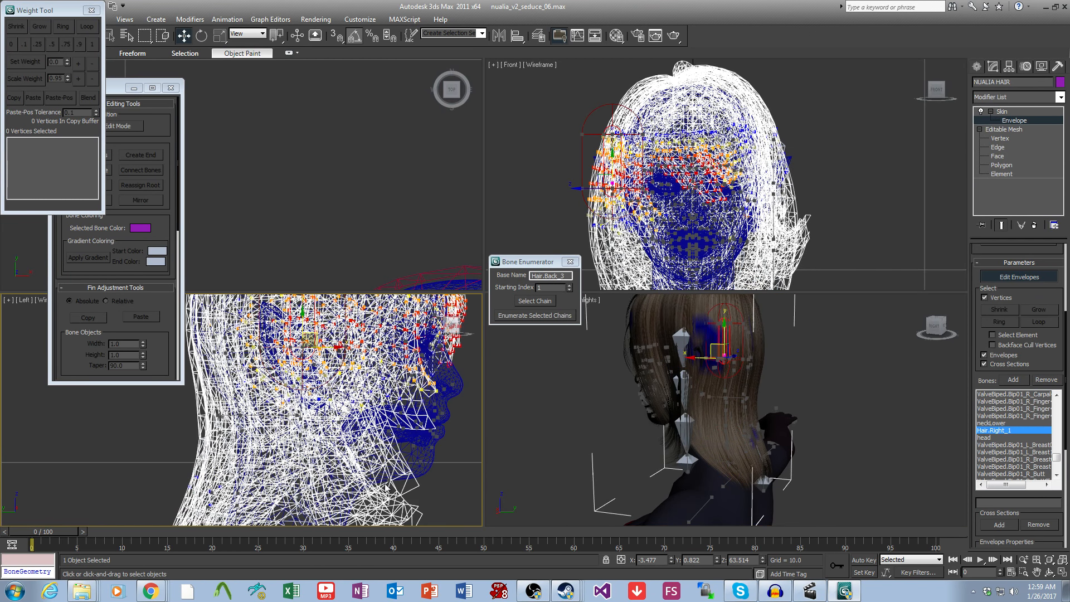
pyautogui.moveTo(387, 488); pyautogui.dragTo(390, 427, button='middle')
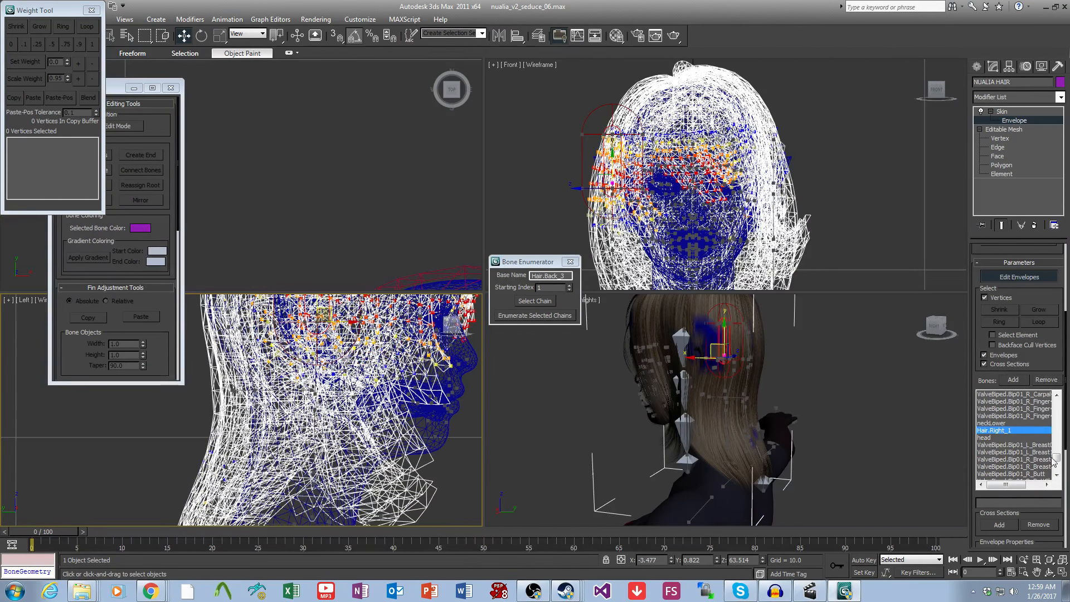
# Step: Select the Hair.Right_2 bone in the Skin modifier and inspect its weights from the side
pyautogui.click(1056, 475)
pyautogui.click(1057, 475)
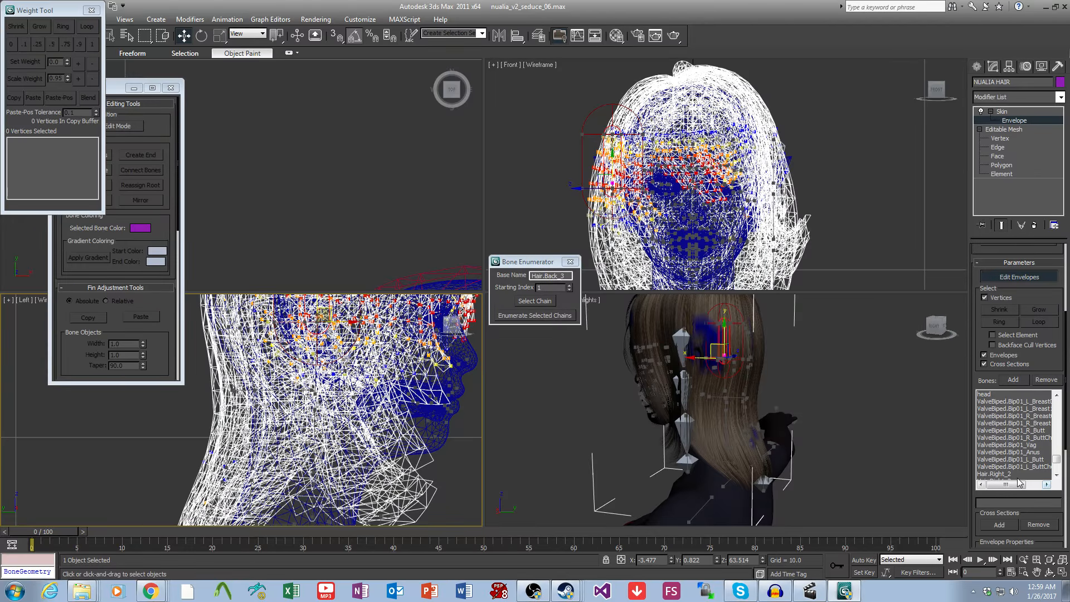
pyautogui.click(1006, 475)
pyautogui.moveTo(332, 439); pyautogui.dragTo(339, 460, button='middle')
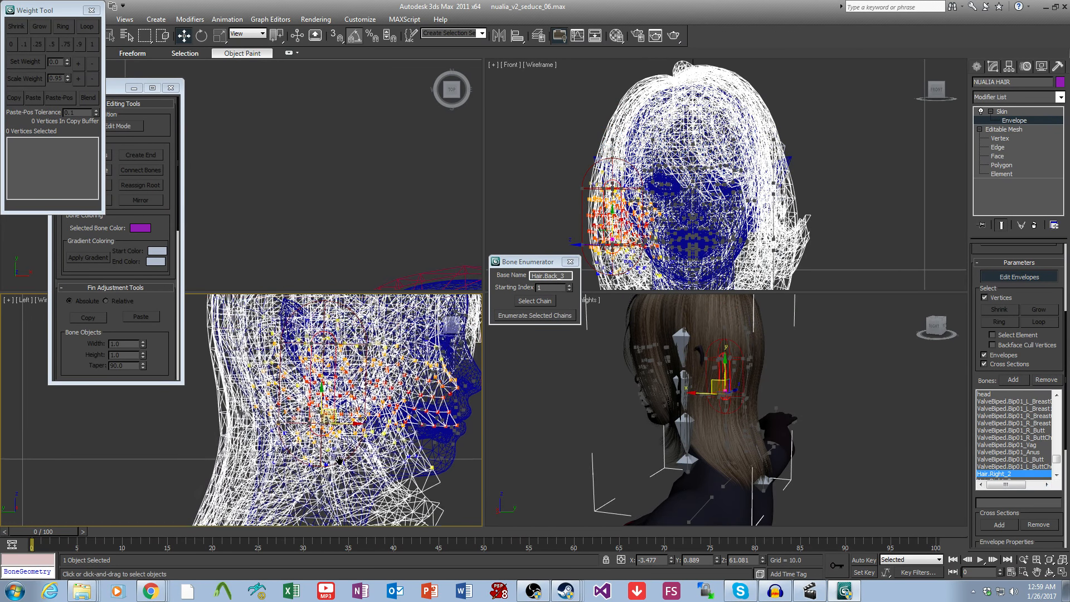
# Step: Examine the skin weights of the Hair.Right_3 and Hair.Right_4 bones
pyautogui.scroll(-2, 340, 460)
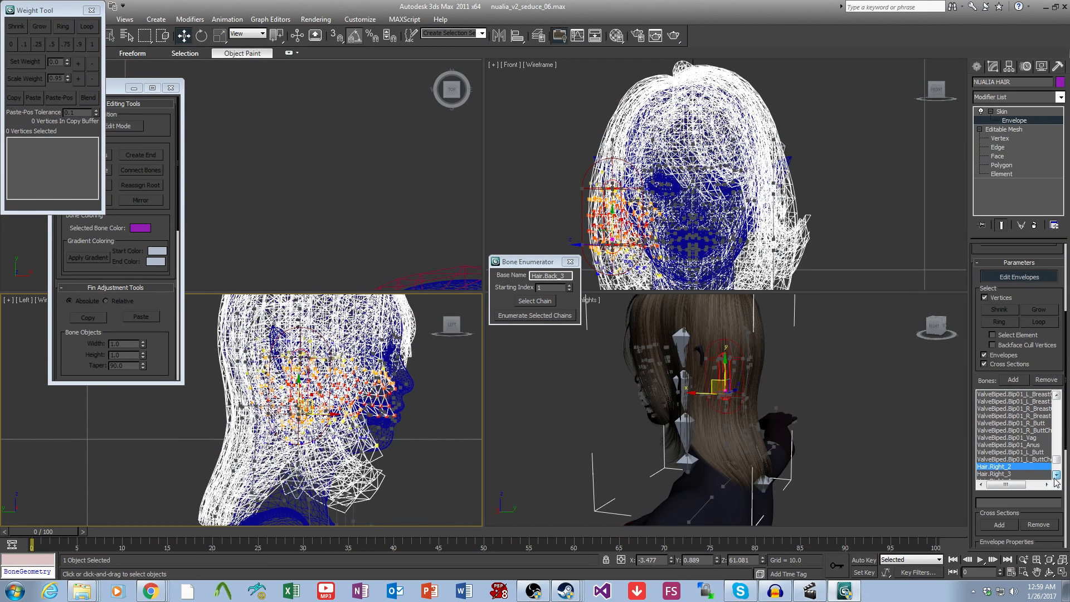
pyautogui.click(1005, 466)
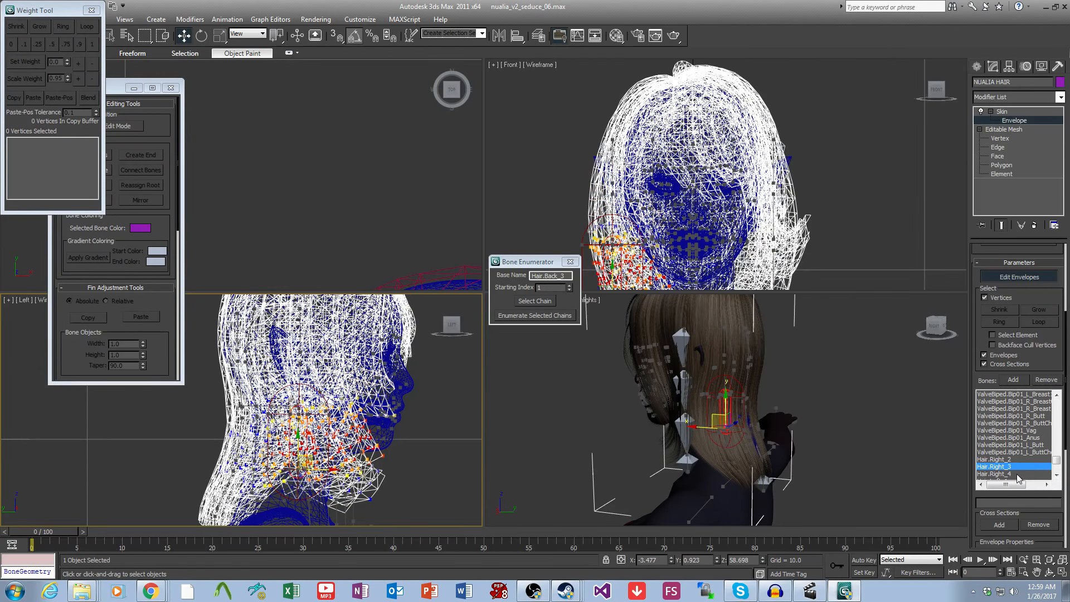
pyautogui.click(1001, 467)
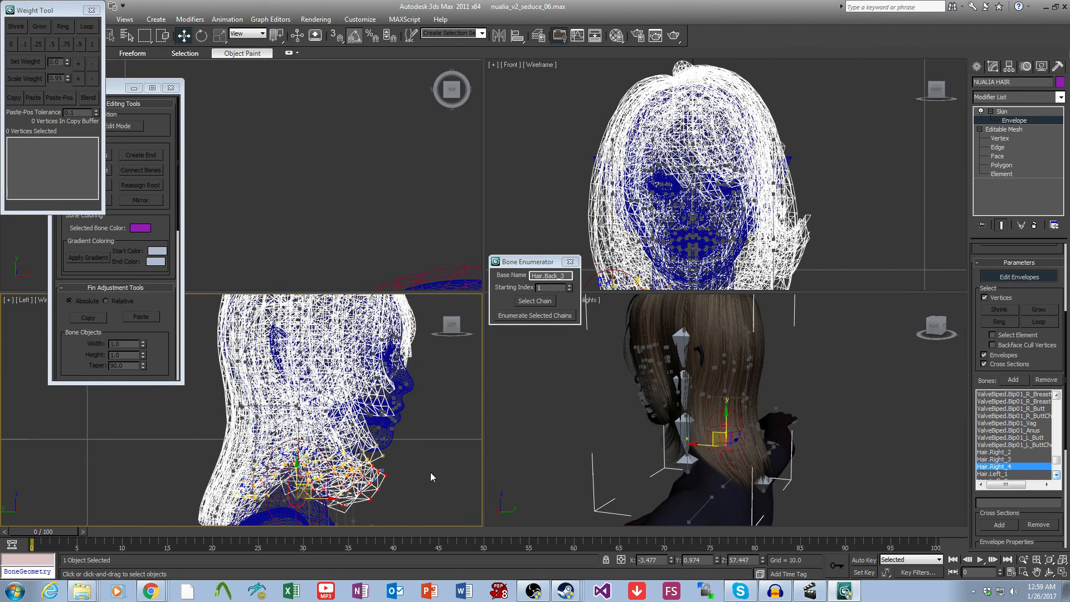
pyautogui.rightClick(817, 410)
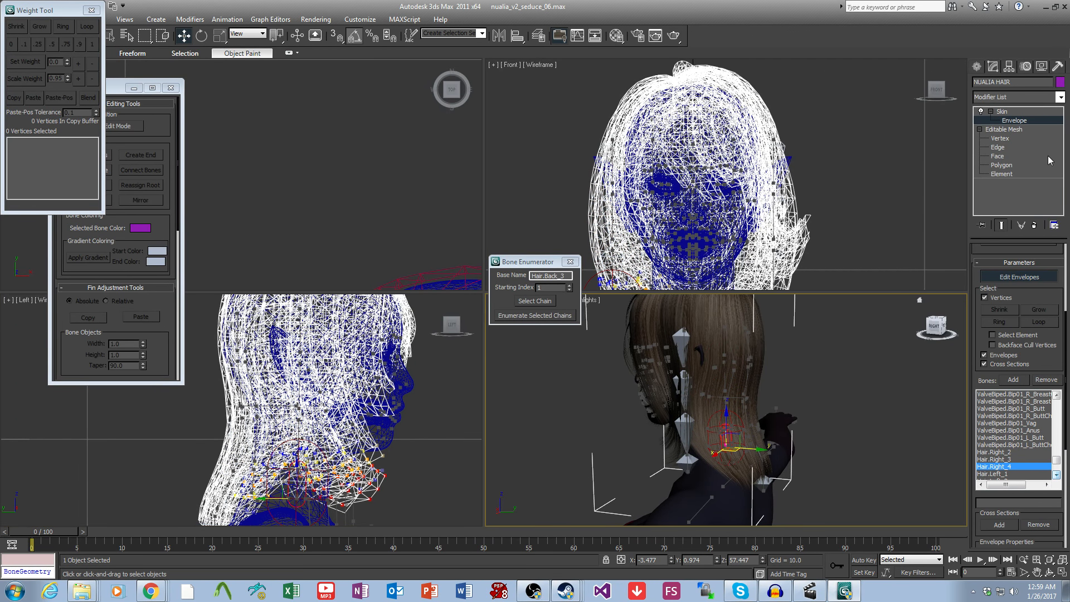
# Step: Switch the hair's Editable Mesh to Element level and try deleting a hair strand on the side of the head
pyautogui.click(1007, 174)
pyautogui.moveTo(726, 403)
pyautogui.keyDown('alt'); pyautogui.mouseDown(button='middle')
pyautogui.moveTo(831, 387)
pyautogui.moveTo(697, 438)
pyautogui.moveTo(722, 413)
pyautogui.mouseUp(button='middle'); pyautogui.keyUp('alt')
pyautogui.click(699, 438)
pyautogui.press('Delete')
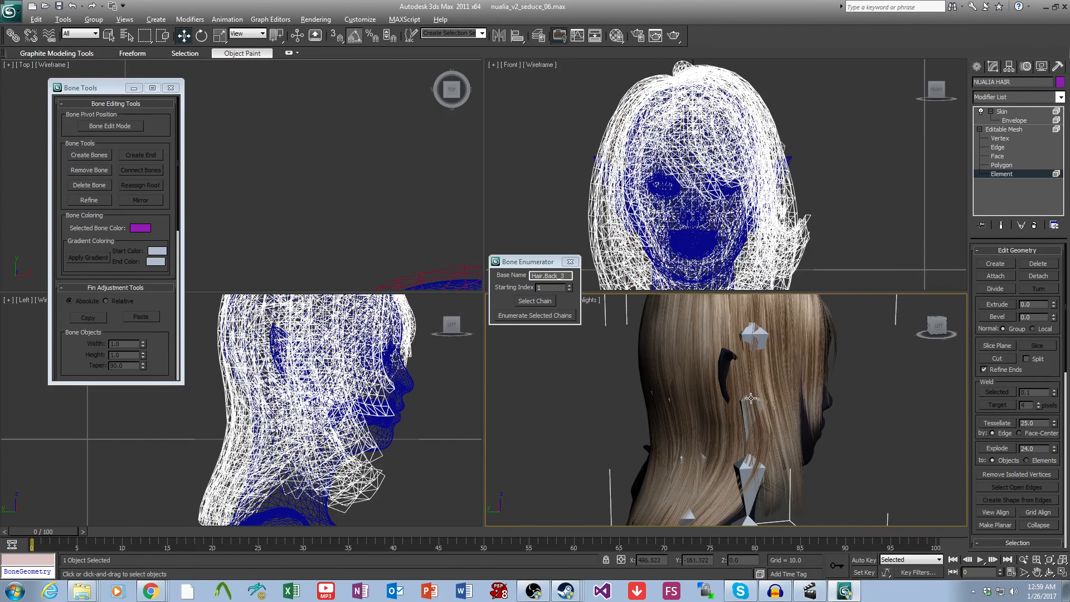
pyautogui.hotkey('ctrl', 'z')
# Step: Select the hair strands around the right side, back and left side of the head and try deleting them together
pyautogui.keyDown('ctrl'); pyautogui.click(726, 374); pyautogui.keyUp('ctrl')
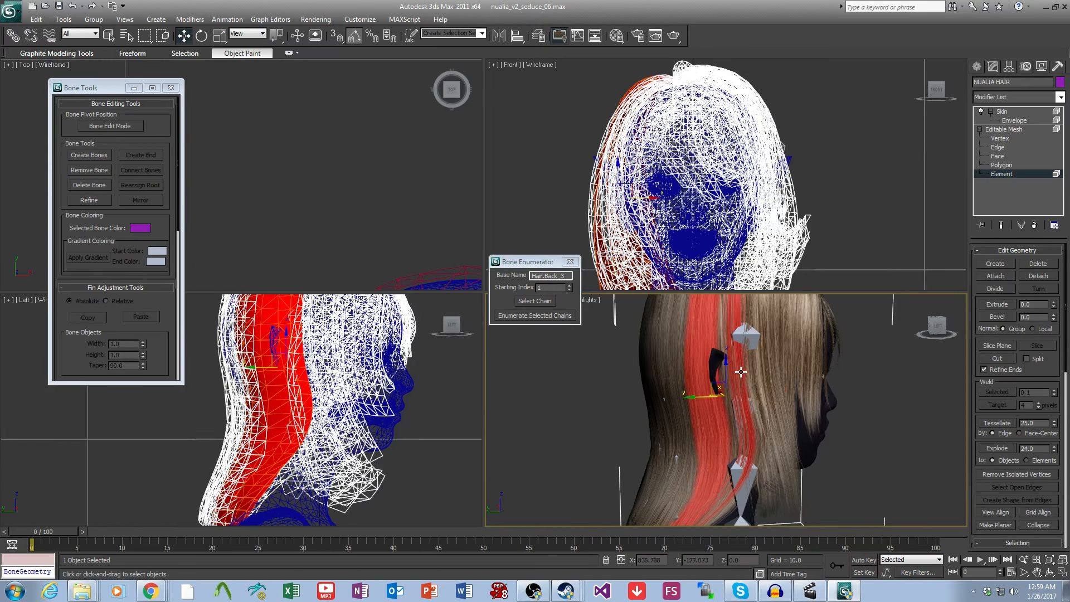
pyautogui.keyDown('ctrl'); pyautogui.click(762, 373); pyautogui.keyUp('ctrl')
pyautogui.keyDown('ctrl'); pyautogui.click(787, 374); pyautogui.keyUp('ctrl')
pyautogui.keyDown('alt'); pyautogui.moveTo(815, 380); pyautogui.dragTo(797, 406, button='middle'); pyautogui.keyUp('alt')
pyautogui.hotkey('ctrl', 'z')
pyautogui.keyDown('ctrl'); pyautogui.click(701, 409); pyautogui.keyUp('ctrl')
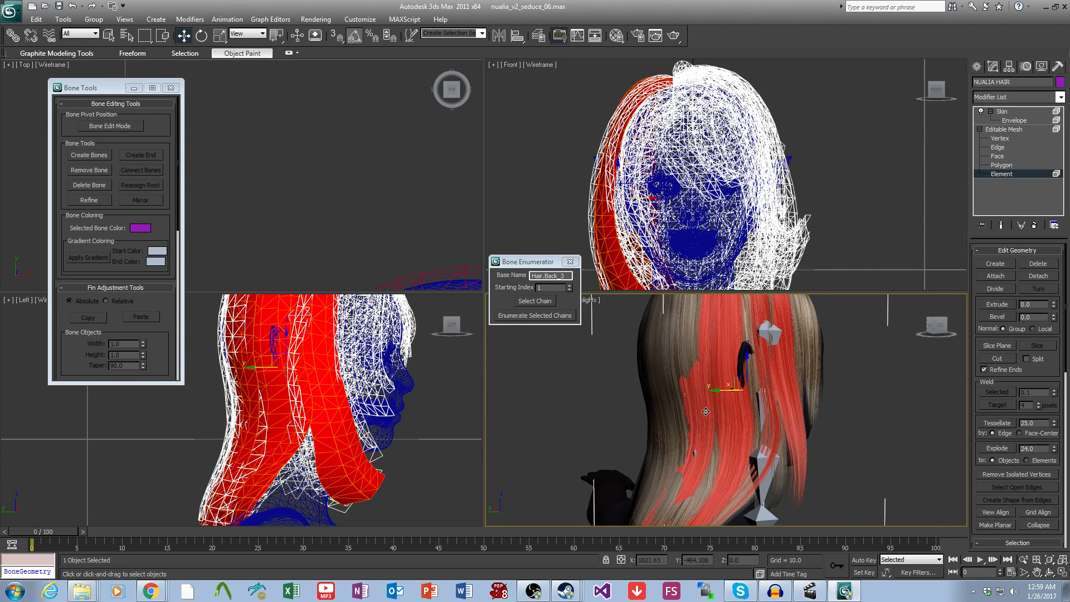
pyautogui.keyDown('ctrl'); pyautogui.click(666, 409); pyautogui.keyUp('ctrl')
pyautogui.keyDown('alt'); pyautogui.moveTo(666, 409); pyautogui.dragTo(751, 372, button='middle'); pyautogui.keyUp('alt')
pyautogui.keyDown('ctrl'); pyautogui.click(707, 413); pyautogui.keyUp('ctrl')
pyautogui.keyDown('ctrl'); pyautogui.click(661, 412); pyautogui.keyUp('ctrl')
pyautogui.keyDown('ctrl'); pyautogui.click(752, 371); pyautogui.keyUp('ctrl')
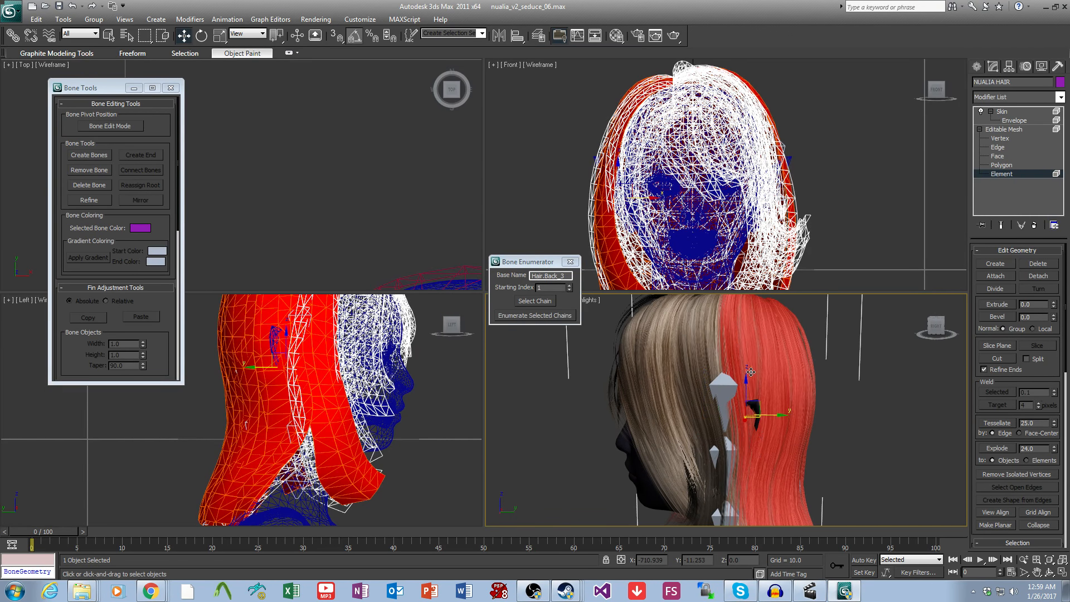
pyautogui.keyDown('ctrl'); pyautogui.click(703, 379); pyautogui.keyUp('ctrl')
pyautogui.keyDown('ctrl'); pyautogui.click(682, 392); pyautogui.keyUp('ctrl')
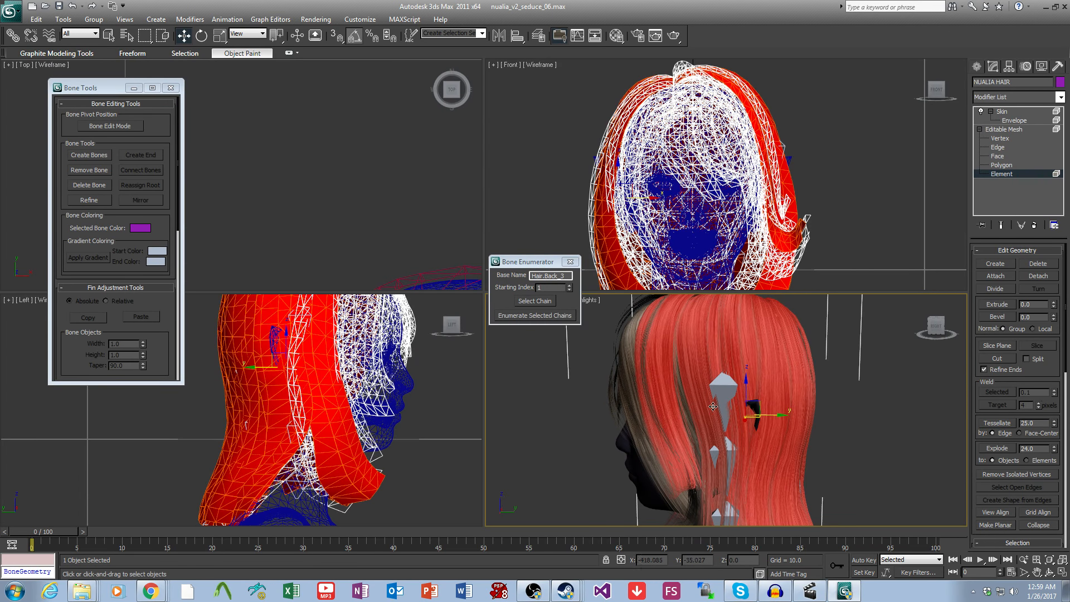
pyautogui.press('Delete')
pyautogui.keyDown('alt'); pyautogui.moveTo(744, 398); pyautogui.dragTo(725, 433, button='middle'); pyautogui.keyUp('alt')
pyautogui.hotkey('ctrl', 'z')
# Step: Delete individual outer hair strands at the back of the head
pyautogui.click(725, 432)
pyautogui.press('Delete')
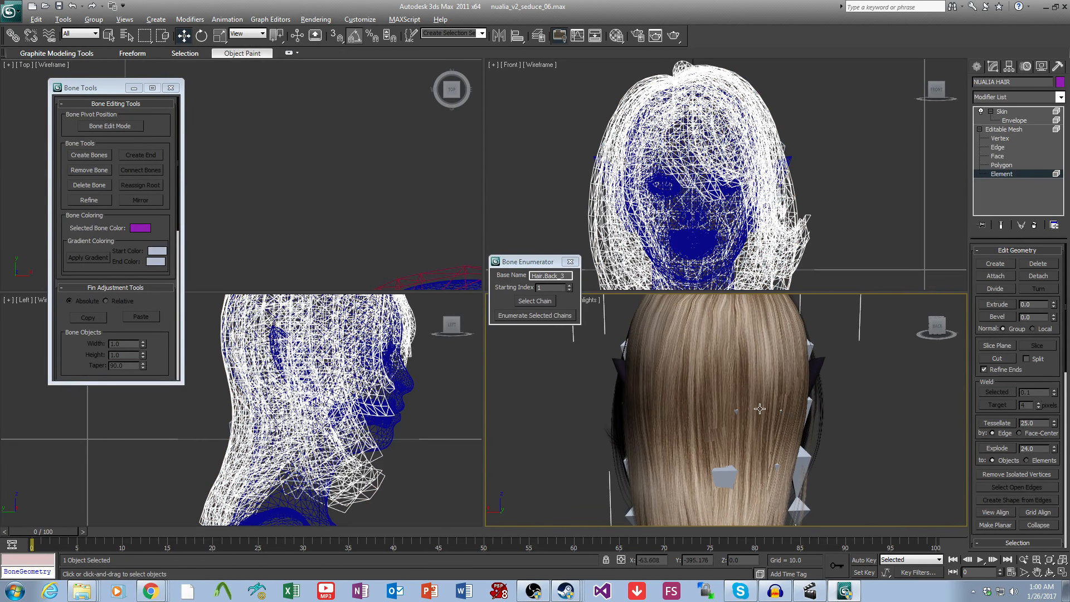
pyautogui.keyDown('alt'); pyautogui.moveTo(629, 412); pyautogui.dragTo(661, 432, button='middle'); pyautogui.keyUp('alt')
pyautogui.click(695, 419)
pyautogui.press('Delete')
pyautogui.click(745, 416)
pyautogui.click(754, 425)
pyautogui.click(737, 428)
pyautogui.press('Delete')
# Step: Delete further single strands along the sides of the hair
pyautogui.click(690, 426)
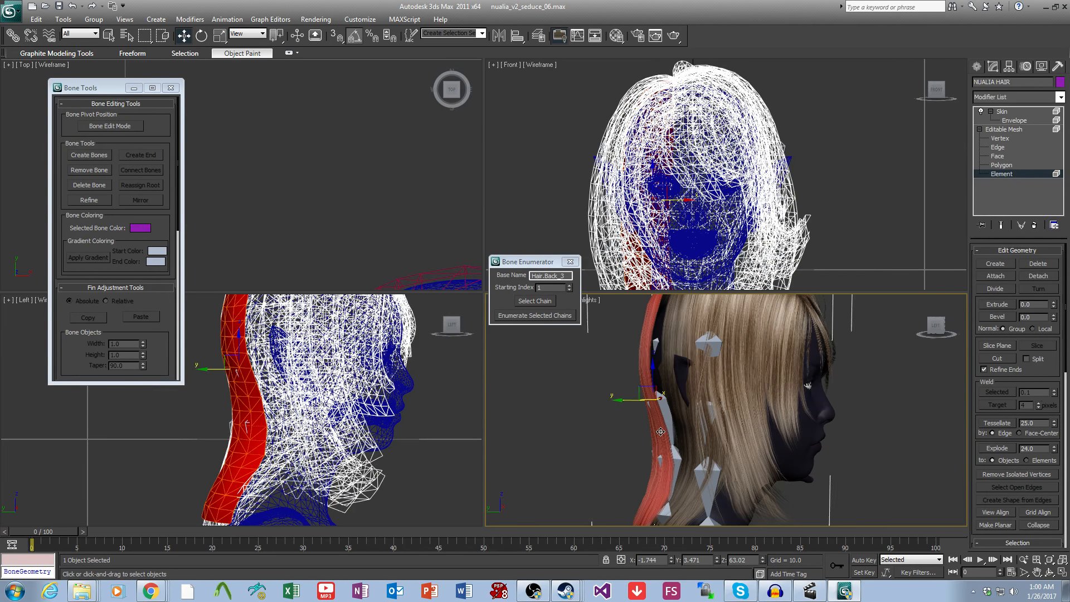
pyautogui.click(729, 418)
pyautogui.press('Delete')
pyautogui.hotkey('alt', 'space')
pyautogui.click(775, 3)
pyautogui.moveTo(777, 357); pyautogui.dragTo(615, 388, button='middle')
pyautogui.click(743, 403)
pyautogui.press('Delete')
pyautogui.keyDown('alt'); pyautogui.moveTo(780, 410); pyautogui.dragTo(748, 416, button='middle'); pyautogui.keyUp('alt')
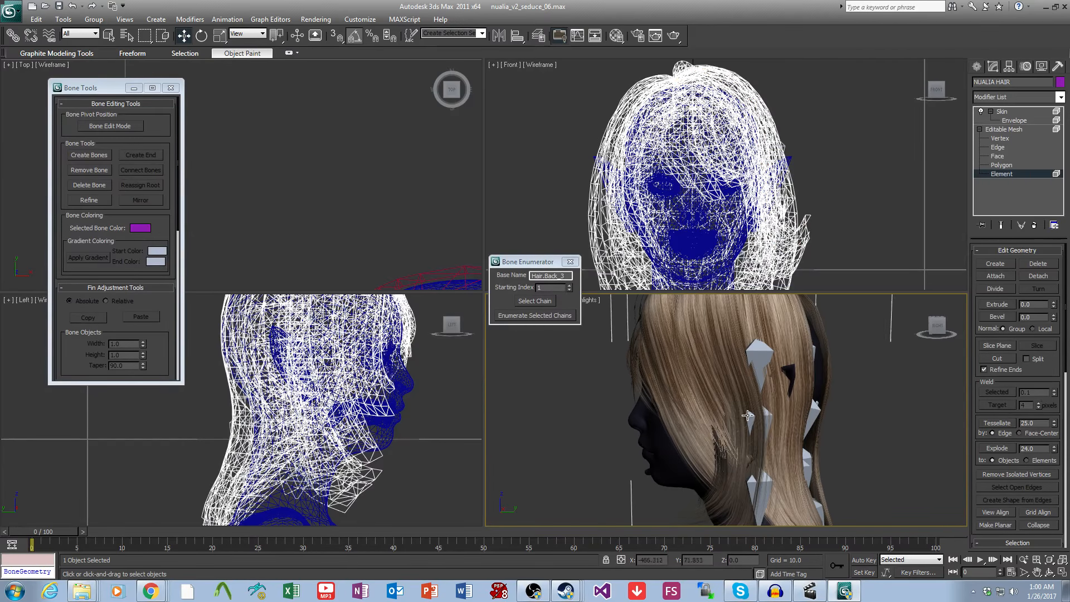
# Step: Return to the Skin modifier's Envelope level and examine the weights of the Hair.Right_1 bone
pyautogui.click(1007, 121)
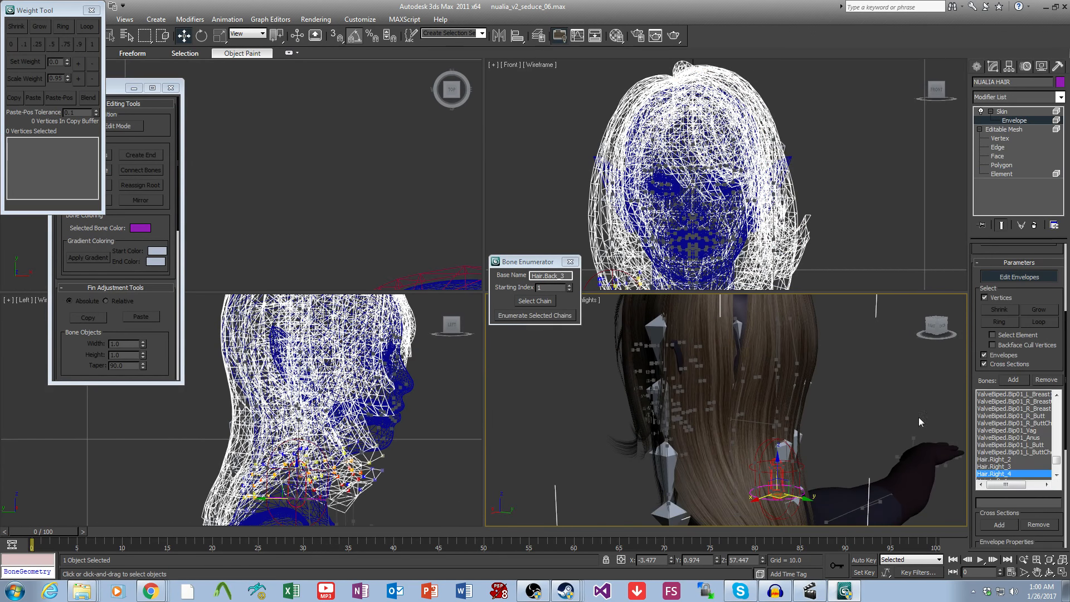
pyautogui.moveTo(1056, 467); pyautogui.dragTo(1058, 462)
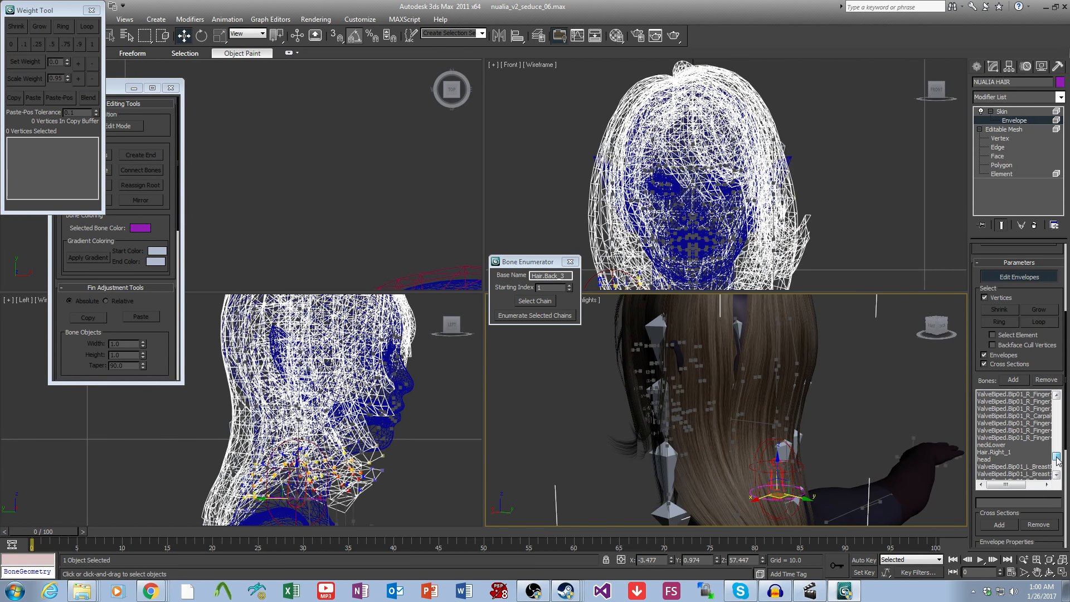
pyautogui.click(1011, 452)
pyautogui.keyDown('alt'); pyautogui.moveTo(863, 440); pyautogui.dragTo(774, 452, button='middle'); pyautogui.keyUp('alt')
pyautogui.scroll(-5, 997, 512)
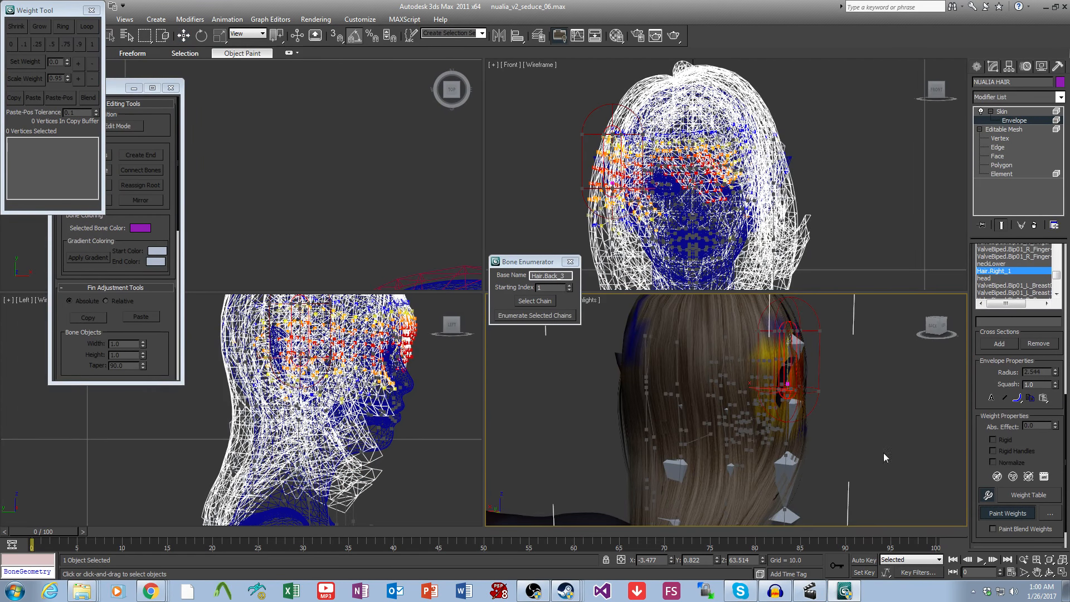
pyautogui.keyDown('alt'); pyautogui.moveTo(884, 452); pyautogui.dragTo(734, 357, button='middle'); pyautogui.keyUp('alt')
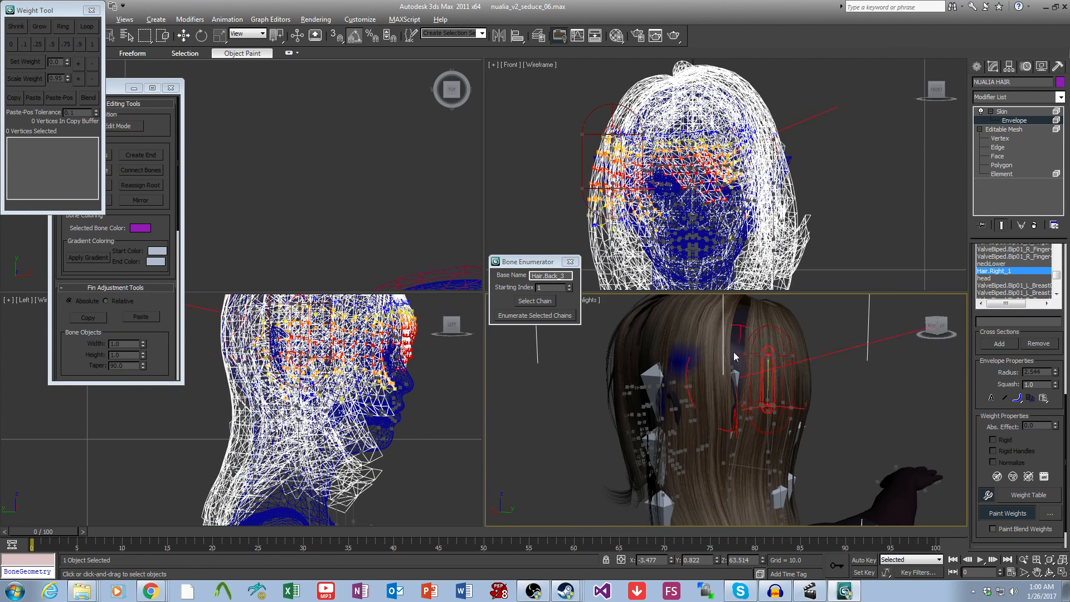
pyautogui.keyDown('alt'); pyautogui.moveTo(761, 443); pyautogui.dragTo(722, 439, button='middle'); pyautogui.keyUp('alt')
# Step: Examine the envelope weights of the Hair.Right_2, Hair.Right_3 and Hair.Right_4 bones one after another
pyautogui.click(1056, 293)
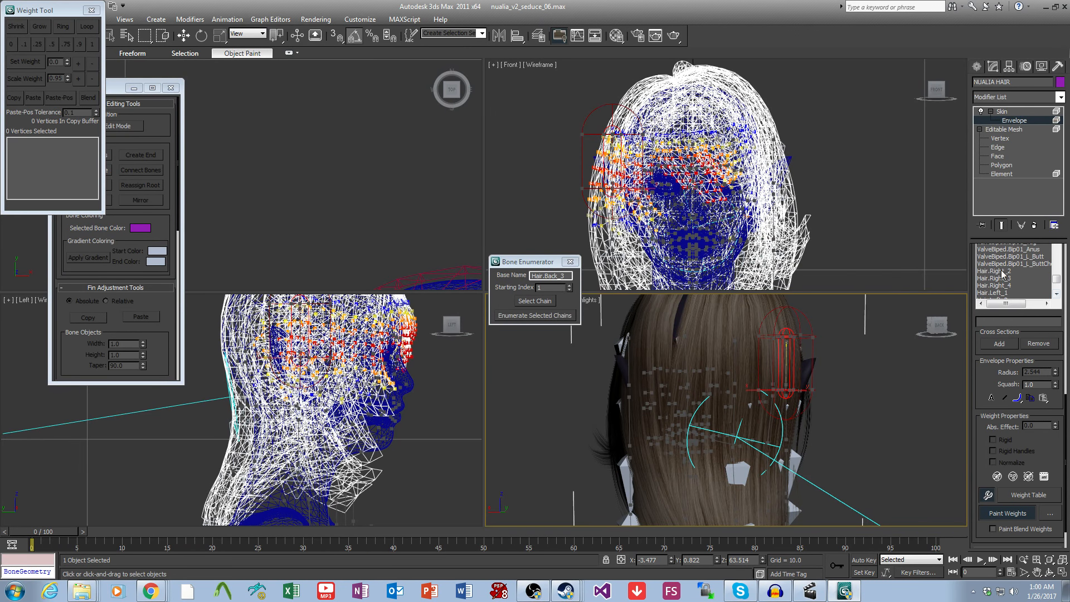
pyautogui.click(998, 271)
pyautogui.keyDown('alt'); pyautogui.moveTo(743, 410); pyautogui.dragTo(959, 340, button='middle'); pyautogui.keyUp('alt')
pyautogui.click(1004, 278)
pyautogui.keyDown('alt'); pyautogui.moveTo(819, 384); pyautogui.dragTo(721, 387, button='middle'); pyautogui.keyUp('alt')
pyautogui.keyDown('alt'); pyautogui.moveTo(721, 444); pyautogui.dragTo(736, 415); pyautogui.keyUp('alt')
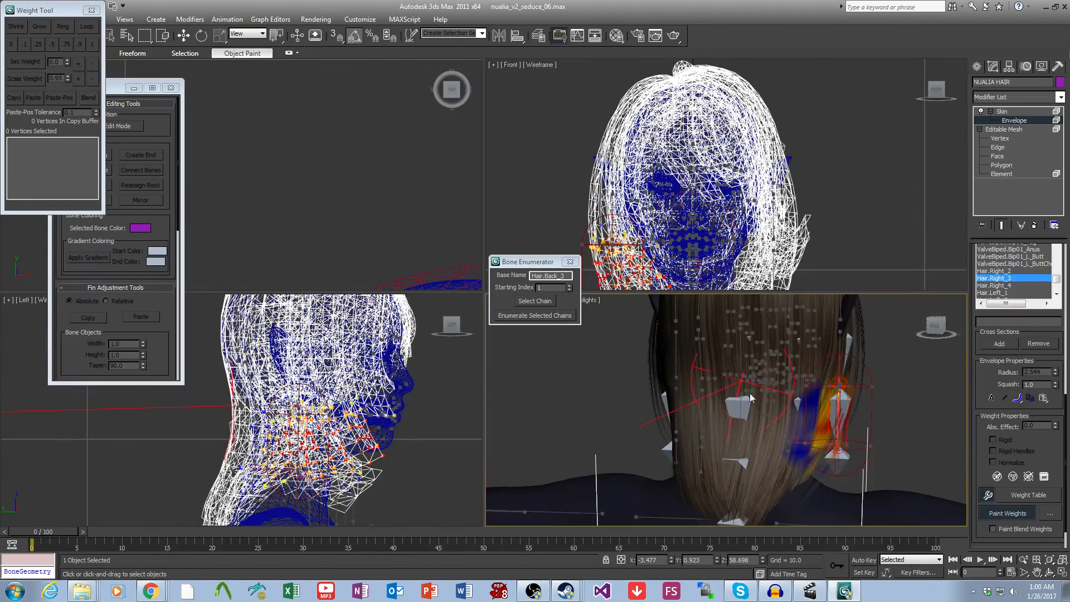
pyautogui.click(1000, 285)
pyautogui.keyDown('alt'); pyautogui.moveTo(908, 311); pyautogui.dragTo(766, 416, button='middle'); pyautogui.keyUp('alt')
# Step: Examine the envelope weights of the four Hair.Left bones, from Hair.Left_1 to Hair.Left_4
pyautogui.click(997, 292)
pyautogui.moveTo(864, 323)
pyautogui.keyDown('alt'); pyautogui.mouseDown(button='middle')
pyautogui.moveTo(838, 393)
pyautogui.moveTo(698, 397)
pyautogui.mouseUp(button='middle'); pyautogui.keyUp('alt')
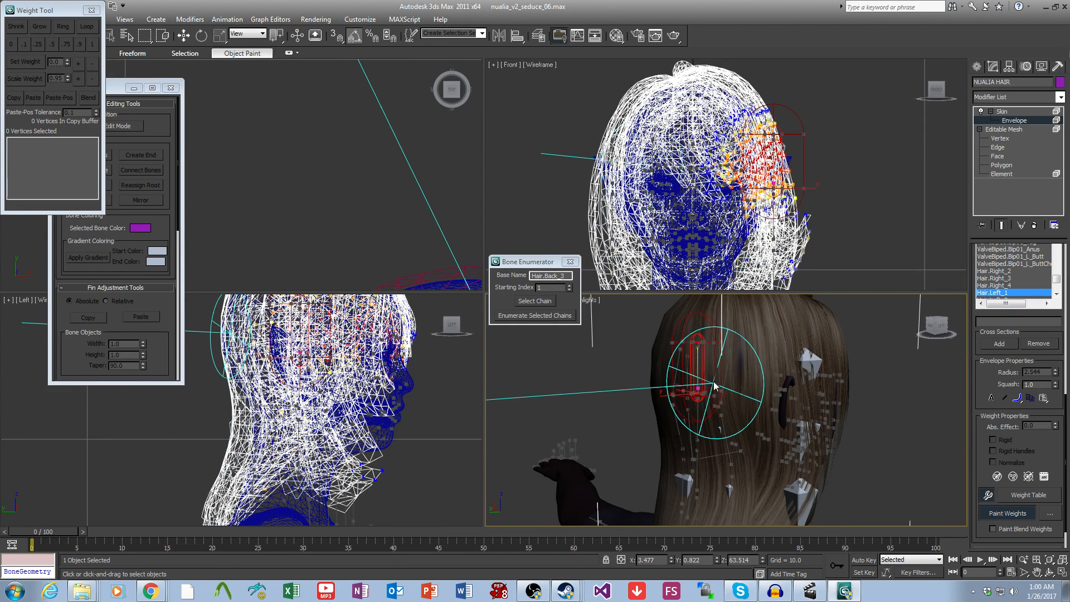
pyautogui.moveTo(714, 387)
pyautogui.keyDown('alt'); pyautogui.mouseDown()
pyautogui.moveTo(733, 430)
pyautogui.moveTo(740, 418)
pyautogui.mouseUp(); pyautogui.keyUp('alt')
pyautogui.click(1056, 295)
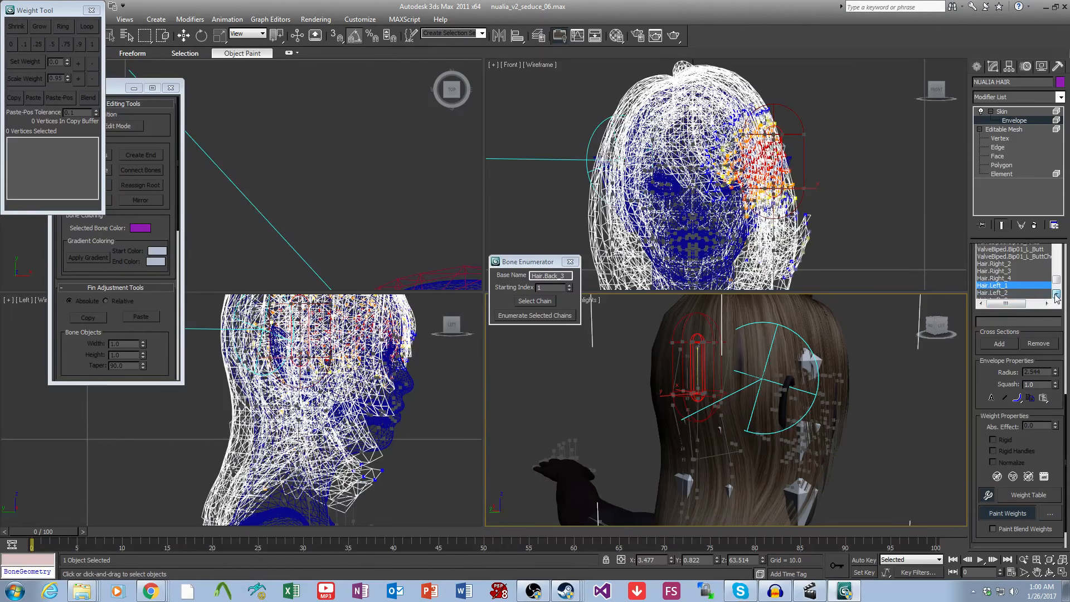
pyautogui.click(996, 278)
pyautogui.keyDown('alt'); pyautogui.moveTo(808, 351); pyautogui.dragTo(861, 349, button='middle'); pyautogui.keyUp('alt')
pyautogui.click(1005, 286)
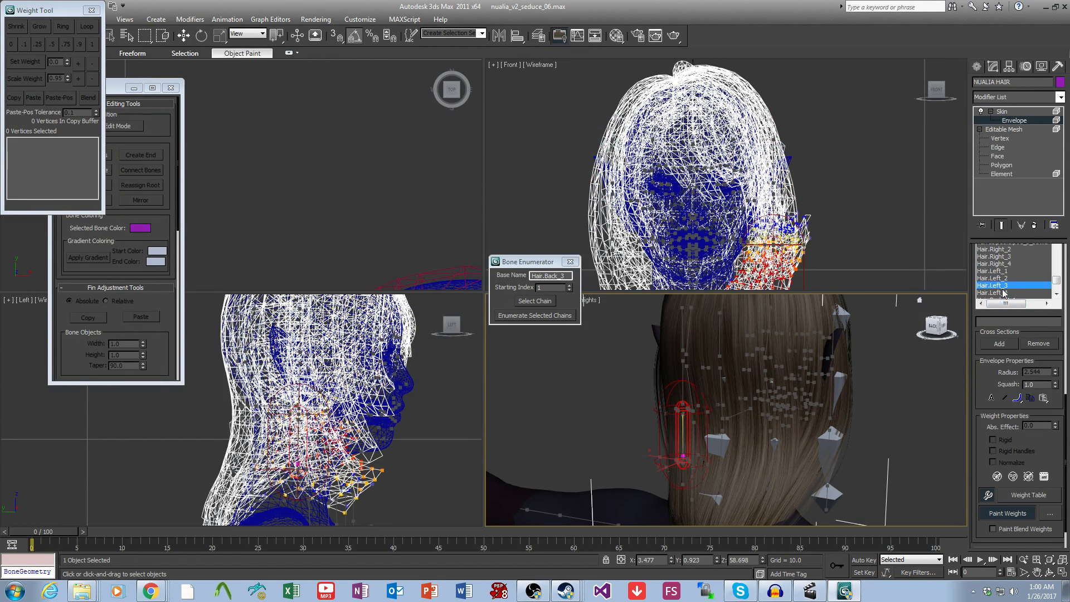
pyautogui.click(1008, 293)
# Step: Examine the envelope weights of the middle back chain, from Hair.Back_2_1 to Hair.Back_2_4
pyautogui.scroll(-1, 1048, 296)
pyautogui.click(1003, 278)
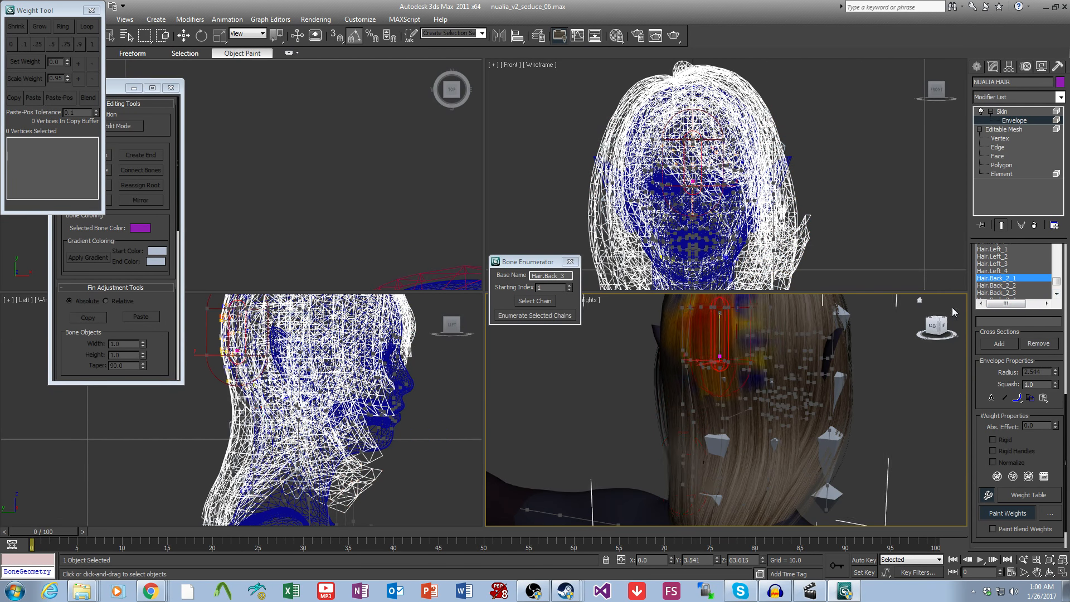
pyautogui.keyDown('alt'); pyautogui.moveTo(802, 435); pyautogui.dragTo(843, 434, button='middle'); pyautogui.keyUp('alt')
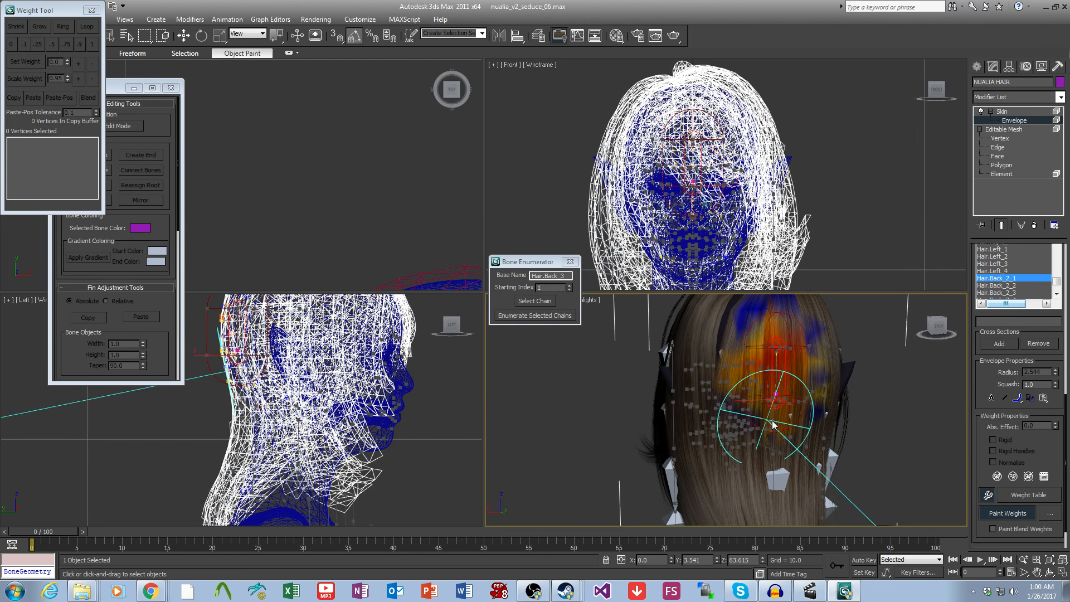
pyautogui.keyDown('alt'); pyautogui.moveTo(772, 421); pyautogui.dragTo(740, 406, button='middle'); pyautogui.keyUp('alt')
pyautogui.scroll(-3, 748, 407)
pyautogui.click(1017, 293)
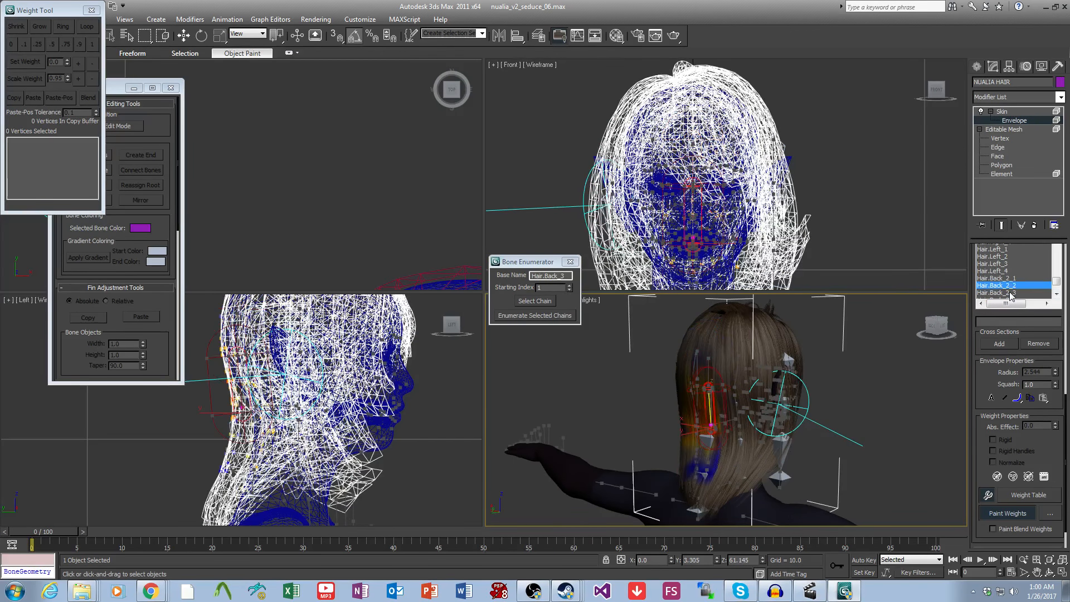
pyautogui.keyDown('alt'); pyautogui.moveTo(725, 402); pyautogui.dragTo(759, 398, button='middle'); pyautogui.keyUp('alt')
pyautogui.scroll(3, 744, 450)
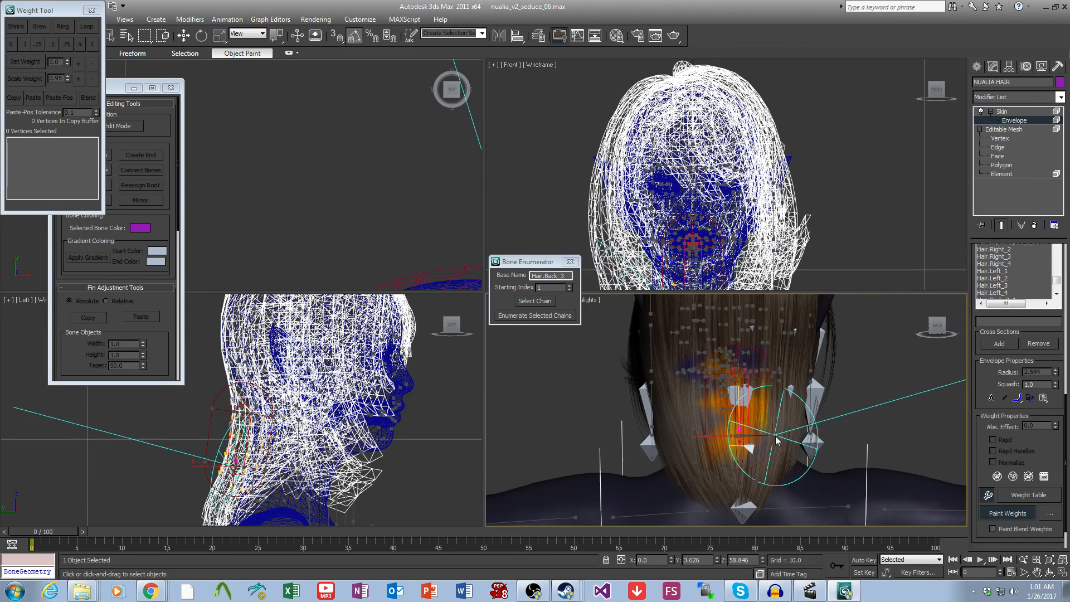
pyautogui.click(1053, 296)
pyautogui.click(1053, 295)
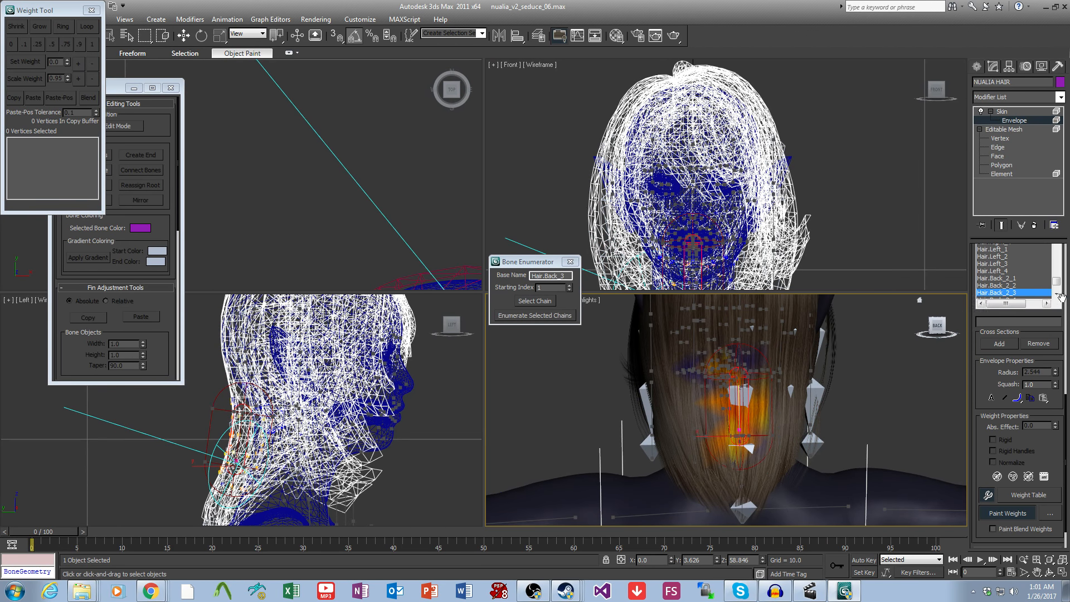
pyautogui.click(1017, 293)
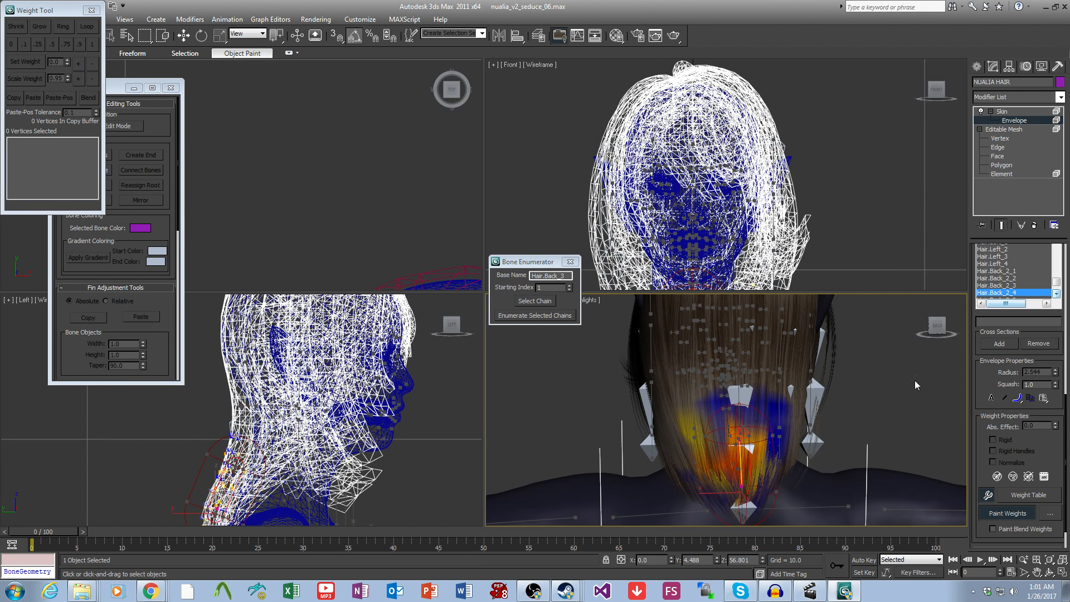
# Step: Examine the envelope weights of the Hair.Back_1 chain, from Hair.Back_1_1 to Hair.Back_1_4
pyautogui.click(1055, 295)
pyautogui.click(1055, 295)
pyautogui.click(1055, 296)
pyautogui.click(1013, 286)
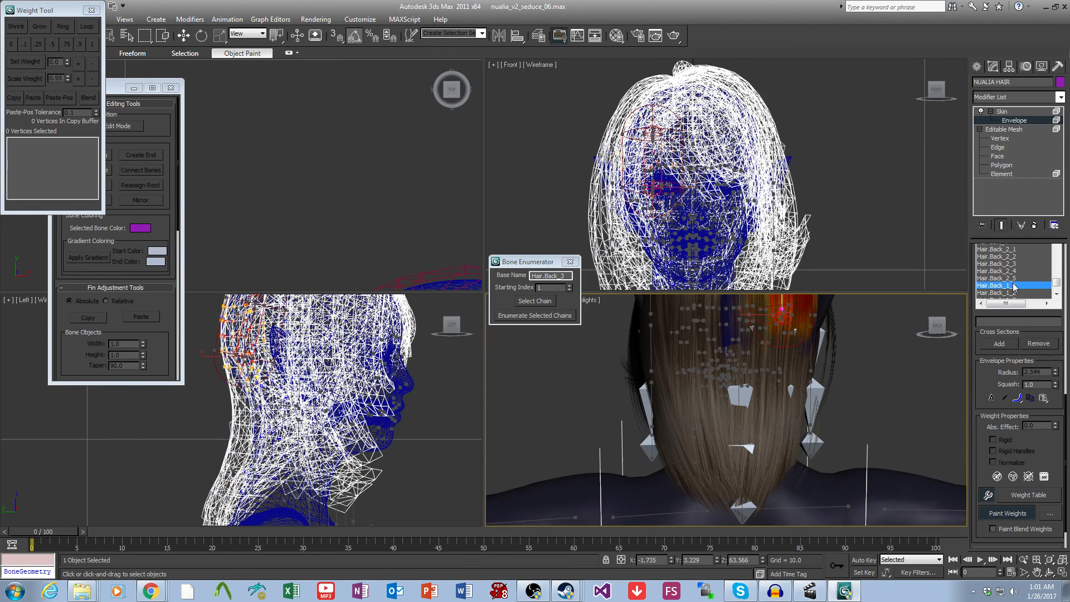
pyautogui.moveTo(842, 338); pyautogui.dragTo(894, 379, button='middle')
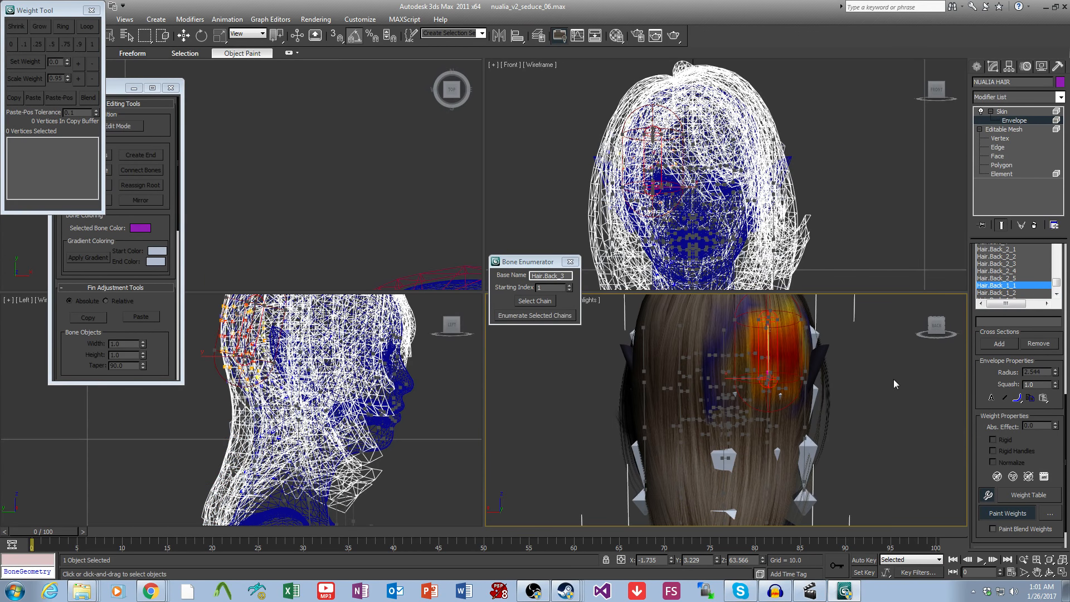
pyautogui.click(1014, 293)
pyautogui.click(1055, 294)
pyautogui.click(1055, 294)
pyautogui.click(1012, 271)
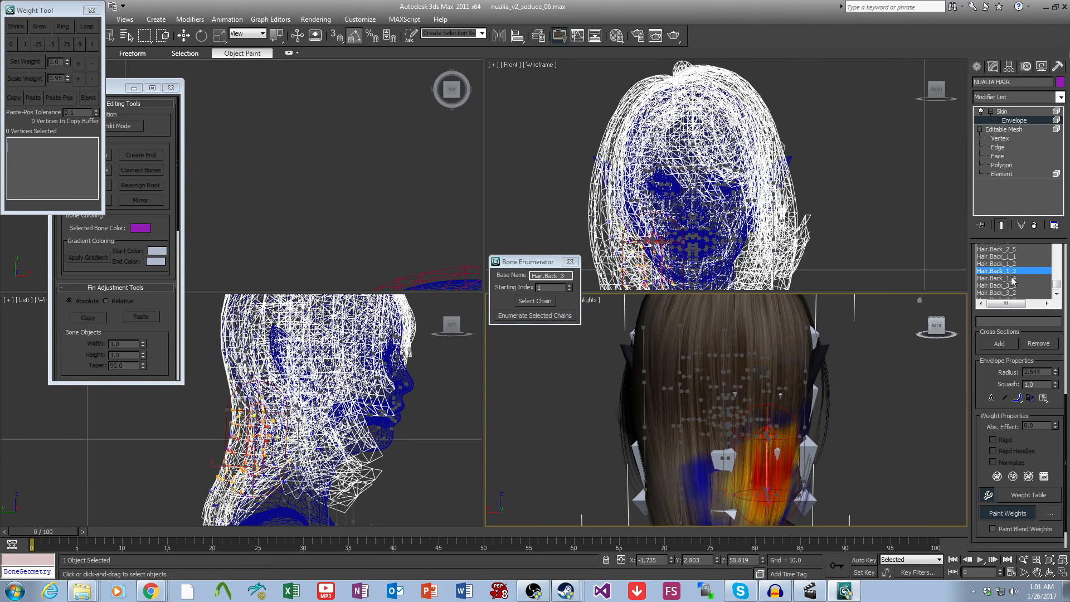
pyautogui.click(1011, 278)
# Step: Examine the envelope weights of the Hair.Back_3_1 and Hair.Back_3_2 bones
pyautogui.click(1011, 286)
pyautogui.click(1011, 293)
pyautogui.keyDown('alt'); pyautogui.moveTo(942, 390); pyautogui.dragTo(964, 384, button='middle'); pyautogui.keyUp('alt')
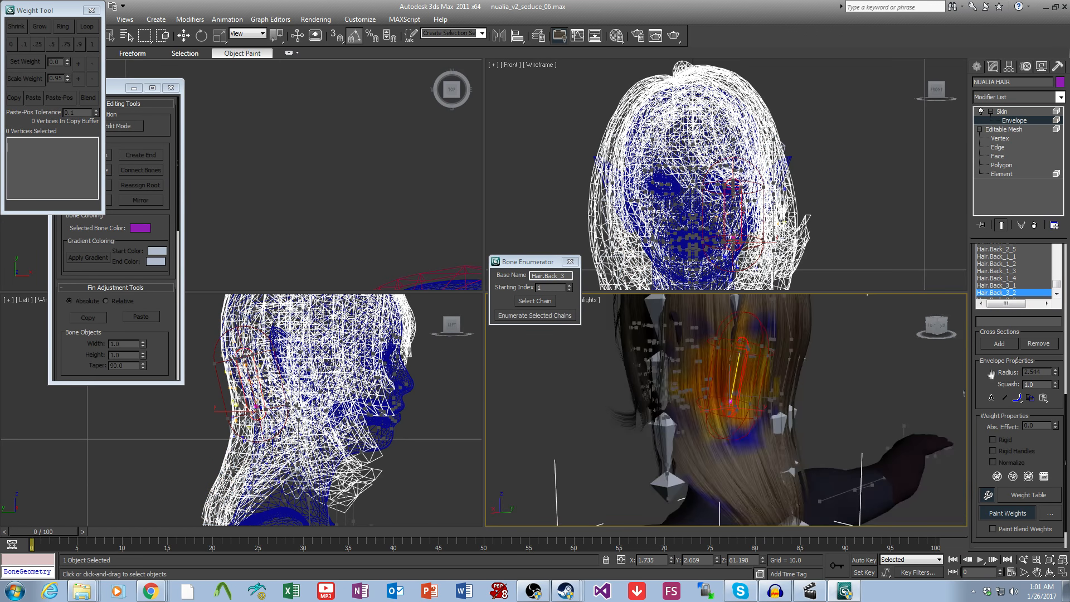
# Step: Return to the mesh's Element level and try deleting the two wide strands on either side of the back centre
pyautogui.click(1001, 175)
pyautogui.click(707, 425)
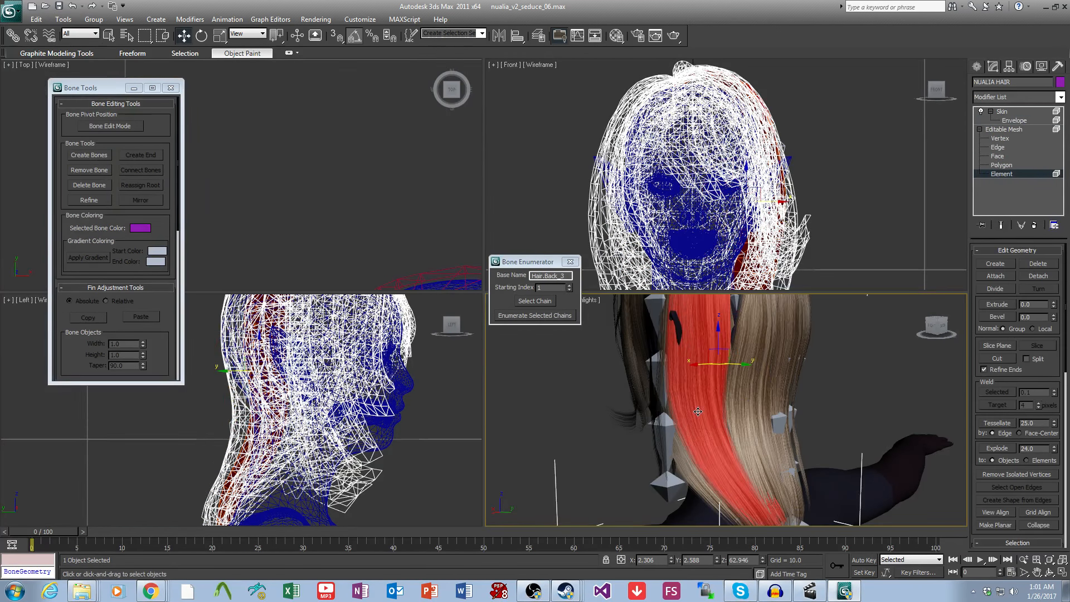
pyautogui.keyDown('alt'); pyautogui.moveTo(707, 425); pyautogui.dragTo(677, 422, button='middle'); pyautogui.keyUp('alt')
pyautogui.click(715, 412)
pyautogui.keyDown('ctrl'); pyautogui.click(762, 420); pyautogui.keyUp('ctrl')
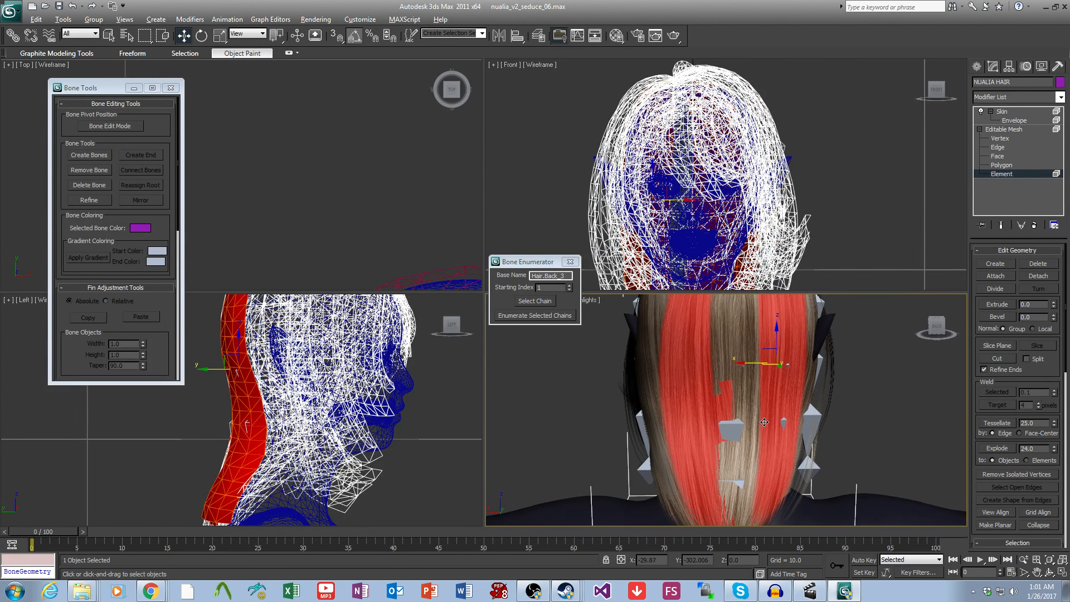
pyautogui.press('Delete')
pyautogui.hotkey('ctrl', 'z')
# Step: Try deleting the central strand at the back of the hair
pyautogui.click(756, 419)
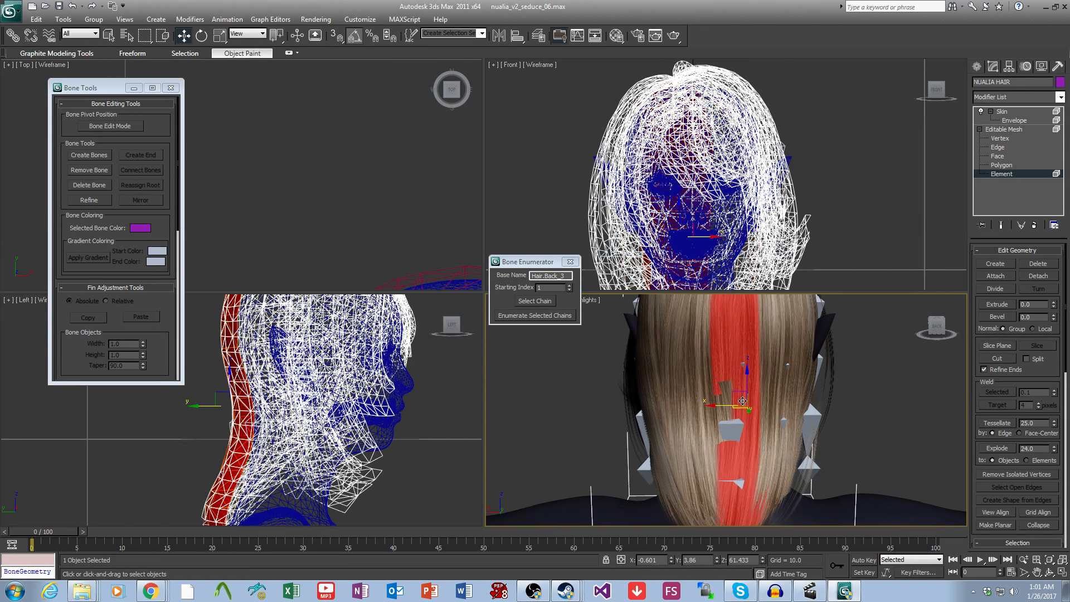
pyautogui.press('Delete')
pyautogui.hotkey('ctrl', 'z')
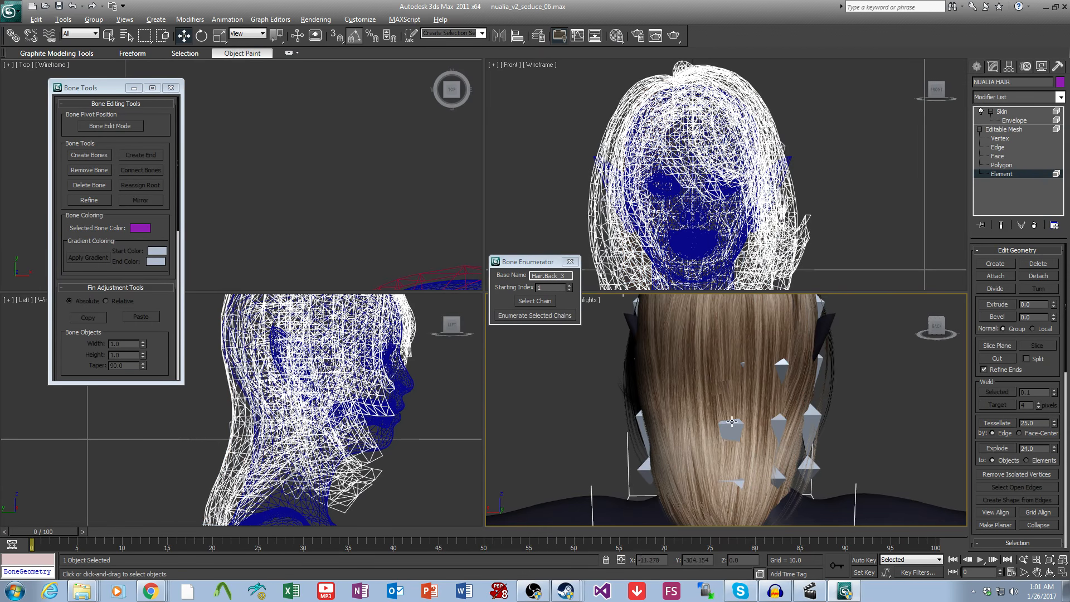
# Step: Try deleting the wide strand beside the centre at the back of the hair
pyautogui.click(702, 438)
pyautogui.press('Delete')
pyautogui.hotkey('alt', 'space')
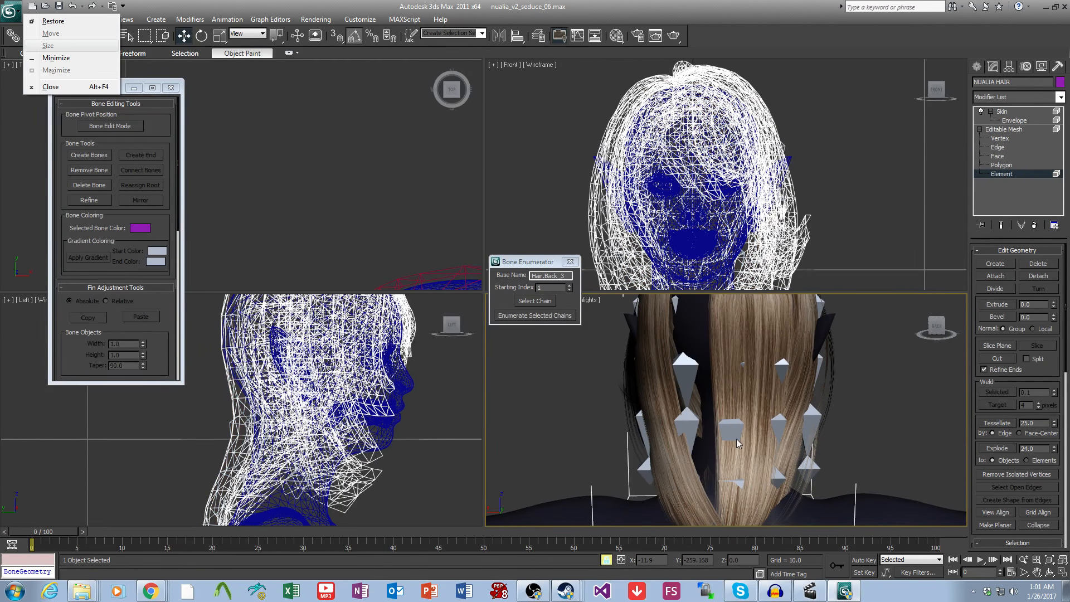
pyautogui.press('Escape')
pyautogui.keyDown('alt'); pyautogui.moveTo(724, 440); pyautogui.dragTo(787, 475, button='middle'); pyautogui.keyUp('alt')
pyautogui.press('space')
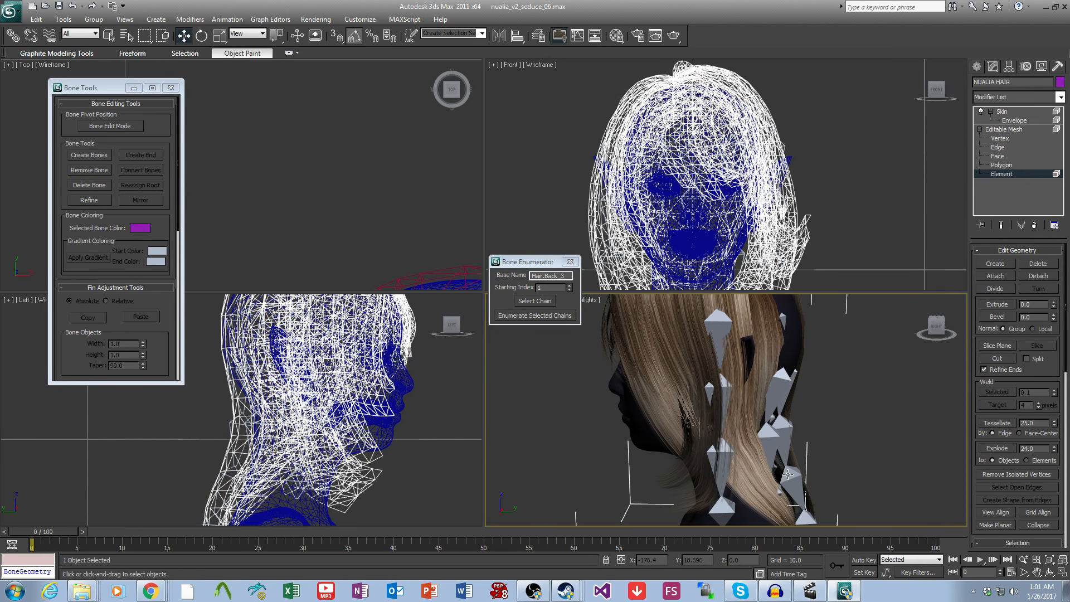
# Step: Try deleting another long strand on the side of the hair
pyautogui.click(748, 472)
pyautogui.keyDown('alt'); pyautogui.moveTo(779, 438); pyautogui.dragTo(655, 435, button='middle'); pyautogui.keyUp('alt')
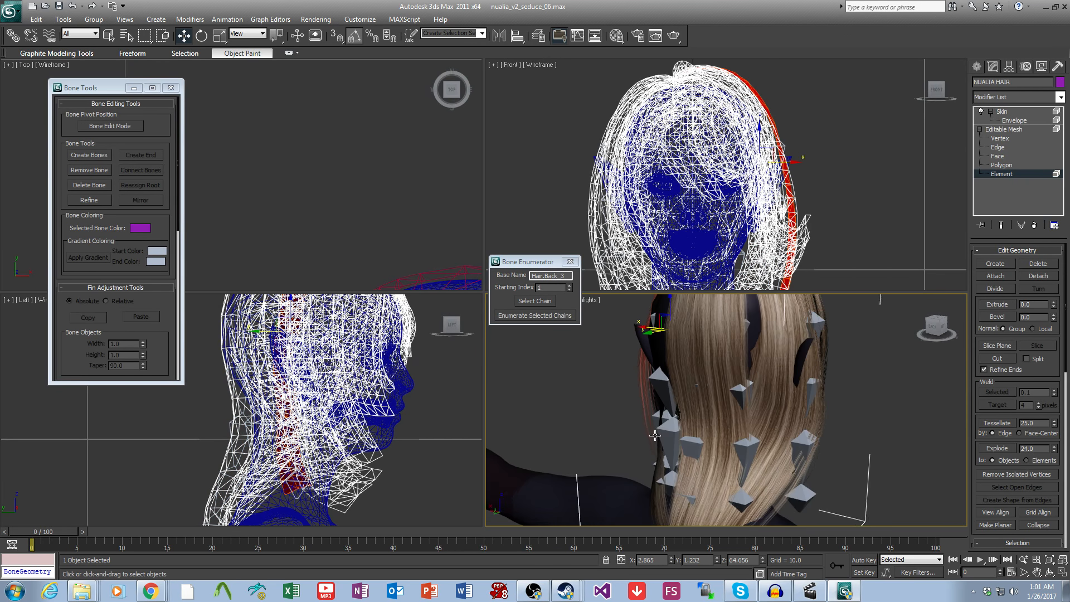
pyautogui.click(779, 419)
pyautogui.press('Delete')
pyautogui.keyDown('alt'); pyautogui.moveTo(790, 473); pyautogui.dragTo(744, 471, button='middle'); pyautogui.keyUp('alt')
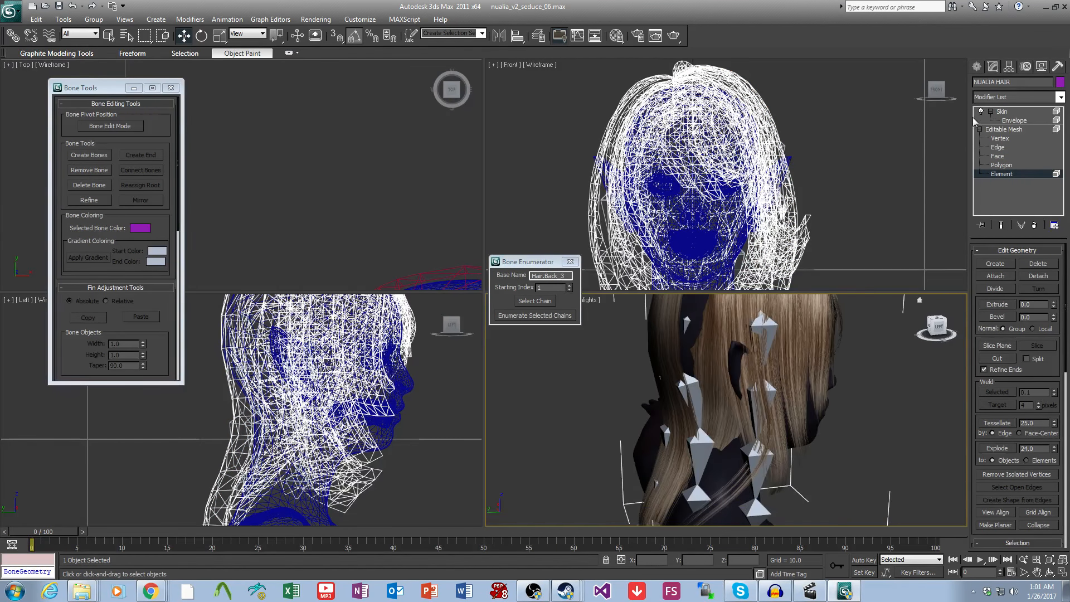
# Step: Return to the Skin modifier's Envelope level and examine the weights of the Hair.Right_1 bone
pyautogui.click(1003, 129)
pyautogui.keyDown('alt'); pyautogui.moveTo(947, 393); pyautogui.dragTo(820, 403, button='middle'); pyautogui.keyUp('alt')
pyautogui.moveTo(1026, 446); pyautogui.dragTo(1052, 329)
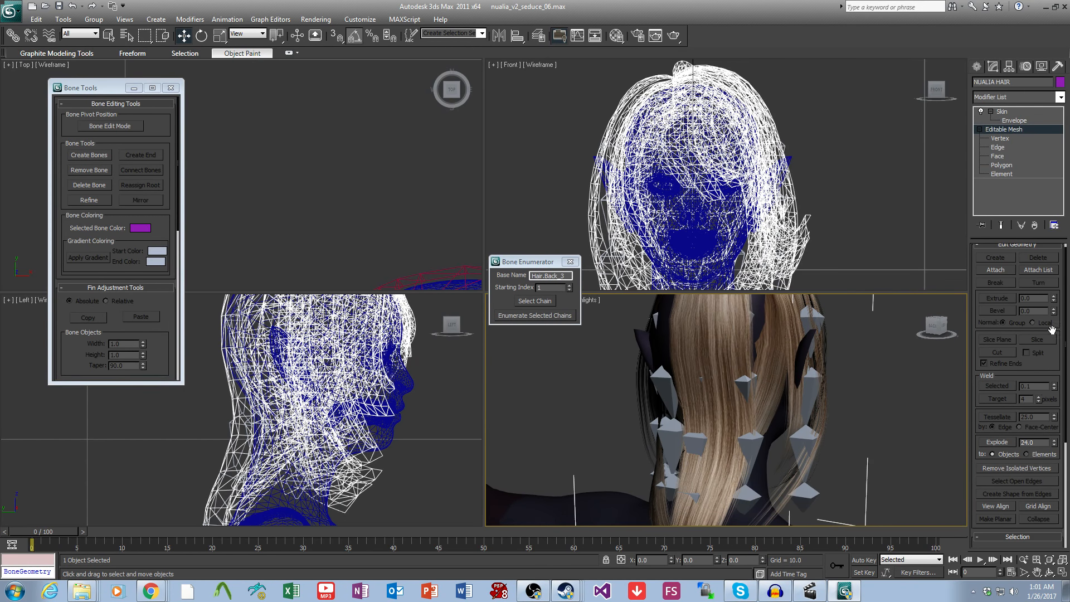
pyautogui.click(1010, 121)
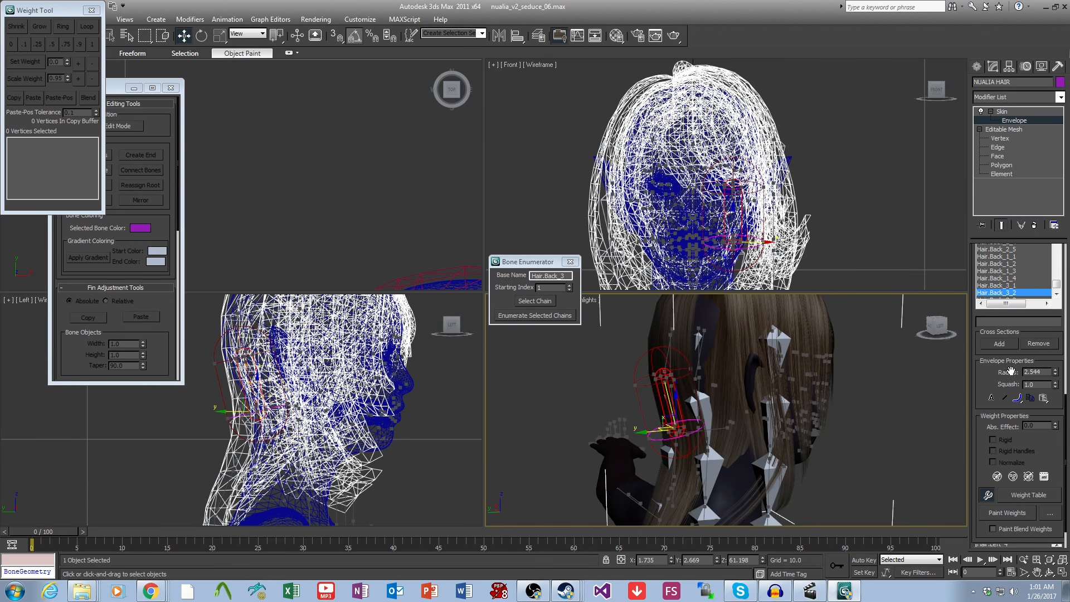
pyautogui.scroll(3, 1023, 407)
pyautogui.moveTo(1054, 366); pyautogui.dragTo(1050, 352)
pyautogui.click(996, 323)
pyautogui.keyDown('alt'); pyautogui.moveTo(663, 413); pyautogui.dragTo(965, 435, button='middle'); pyautogui.keyUp('alt')
pyautogui.keyDown('alt'); pyautogui.moveTo(488, 434); pyautogui.dragTo(858, 417, button='middle'); pyautogui.keyUp('alt')
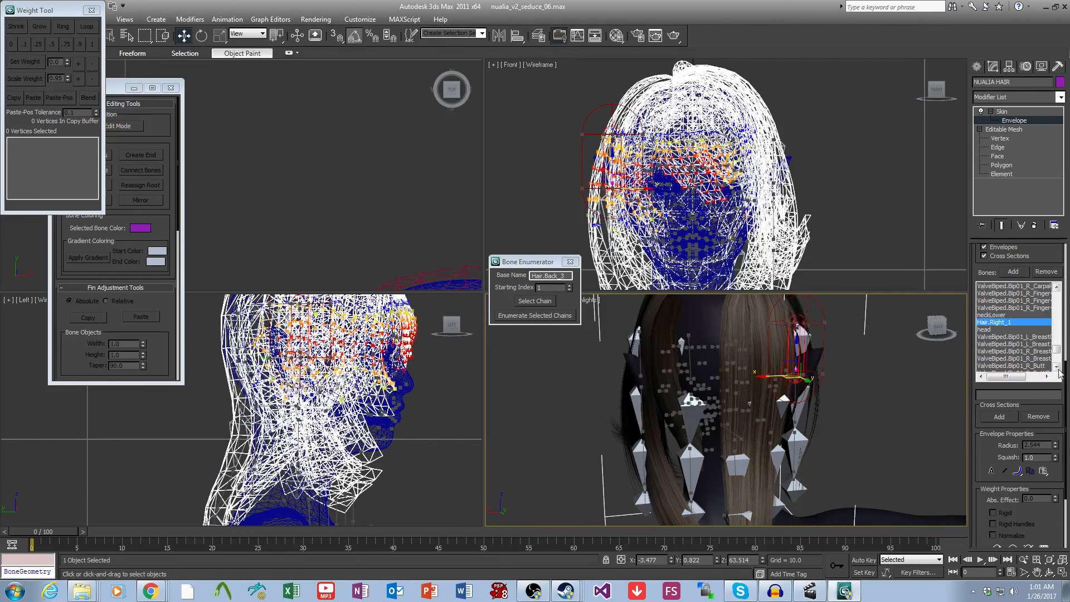
# Step: Examine the envelope weights of the Hair.Right_2, Hair.Right_3 and Hair.Right_4 bones
pyautogui.scroll(-3, 1057, 370)
pyautogui.click(1016, 337)
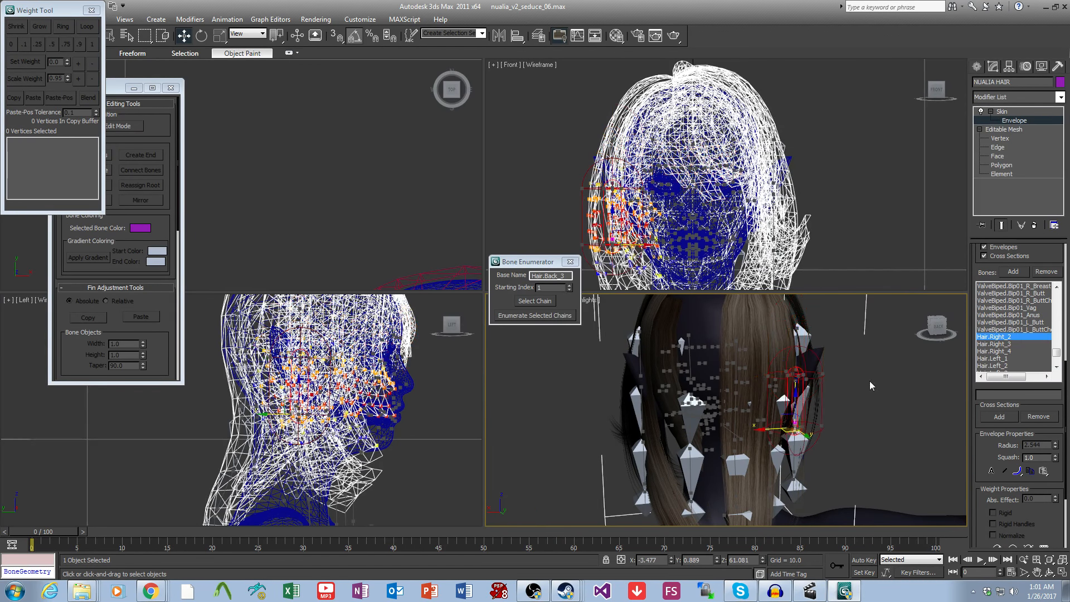
pyautogui.keyDown('alt'); pyautogui.moveTo(869, 380); pyautogui.dragTo(947, 346, button='middle'); pyautogui.keyUp('alt')
pyautogui.click(996, 345)
pyautogui.click(997, 351)
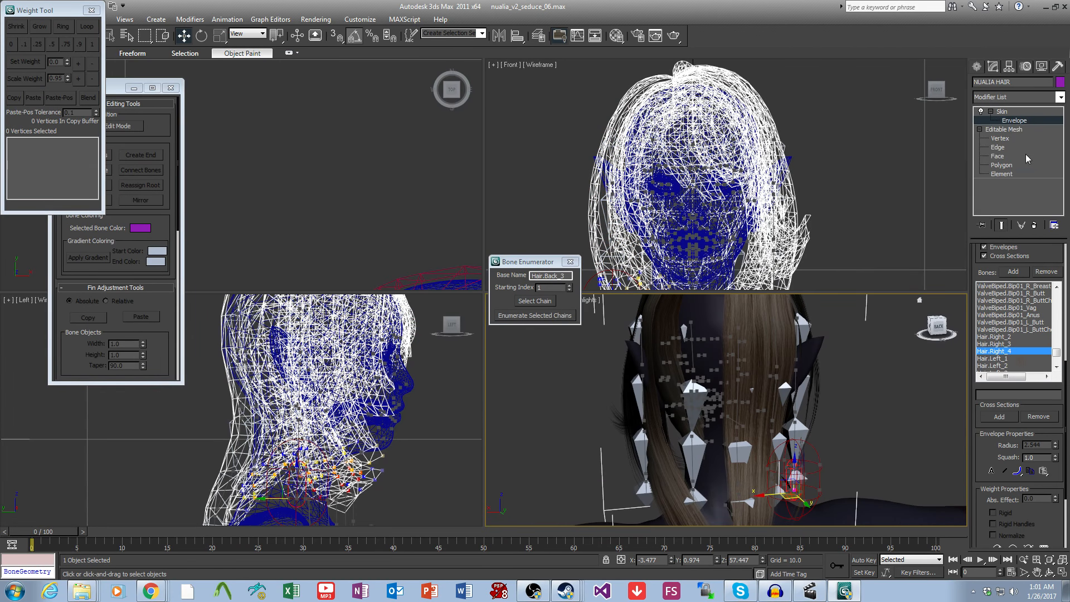
# Step: Undo the trial strand deletions and leave the hair mesh's sub-object editing
pyautogui.click(1002, 165)
pyautogui.scroll(-5, 1045, 372)
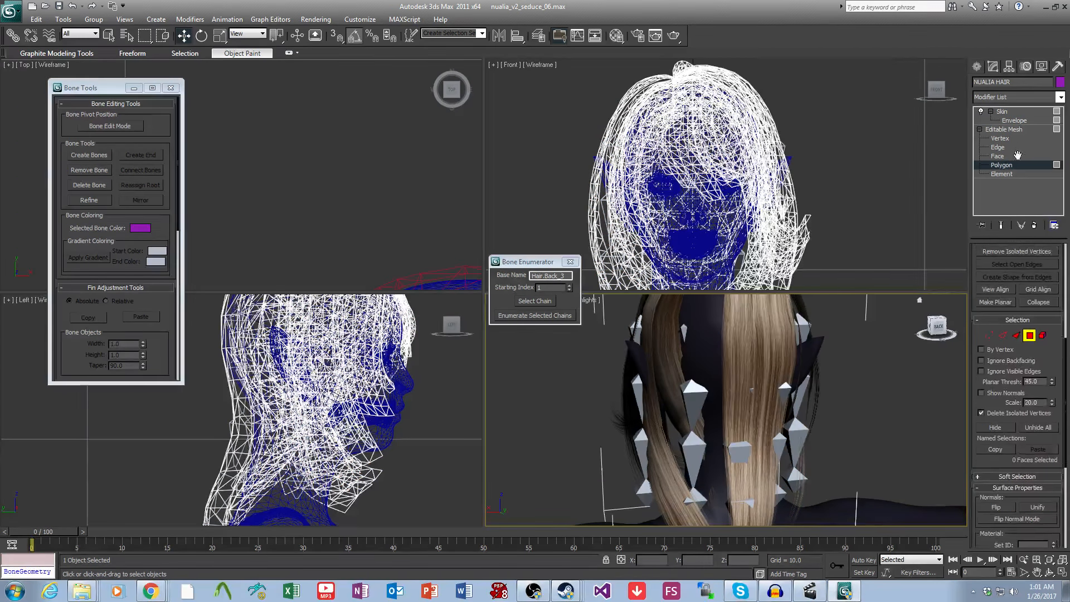
pyautogui.keyDown('alt'); pyautogui.moveTo(817, 446); pyautogui.dragTo(811, 381, button='middle'); pyautogui.keyUp('alt')
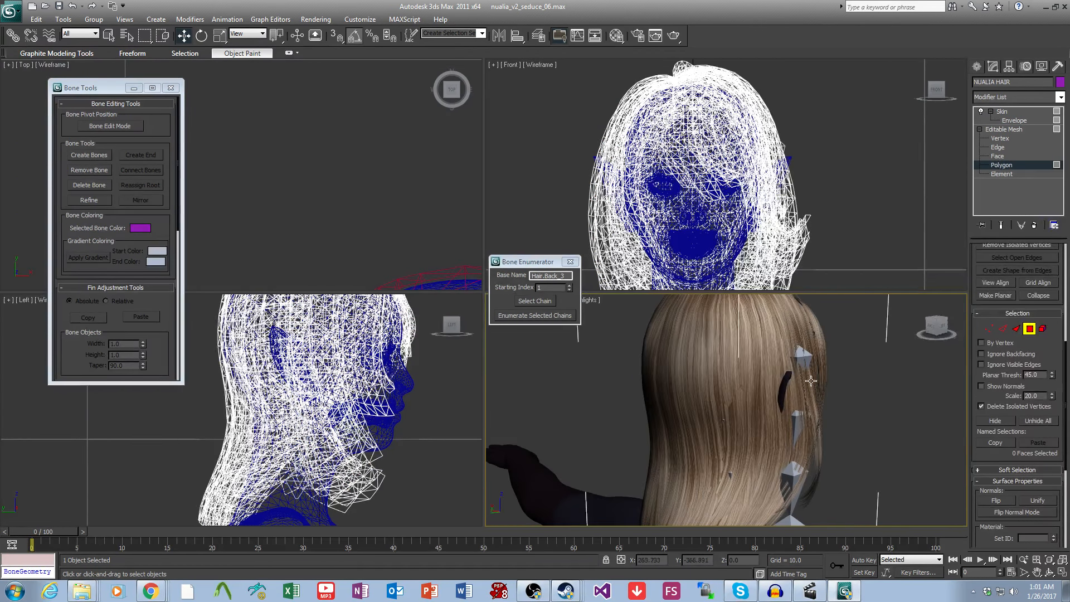
pyautogui.click(1009, 130)
# Step: Test-rotate the Hair.Right_1 bone to check how the hair deforms, and undo the rotation
pyautogui.click(801, 357)
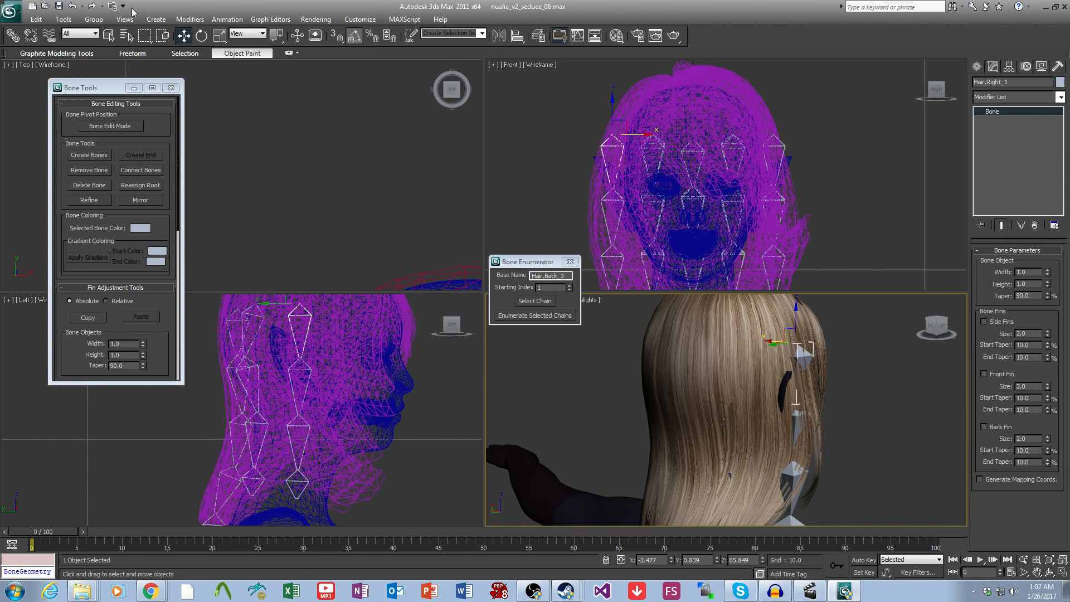
pyautogui.click(201, 36)
pyautogui.moveTo(823, 355); pyautogui.dragTo(827, 346)
pyautogui.moveTo(808, 392)
pyautogui.keyDown('alt'); pyautogui.mouseDown(button='middle')
pyautogui.moveTo(876, 402)
pyautogui.moveTo(757, 403)
pyautogui.moveTo(797, 401)
pyautogui.mouseUp(button='middle'); pyautogui.keyUp('alt')
pyautogui.hotkey('ctrl', 'z')
# Step: Test-rotate the Hair.Right_2 bone and undo the rotation
pyautogui.click(795, 414)
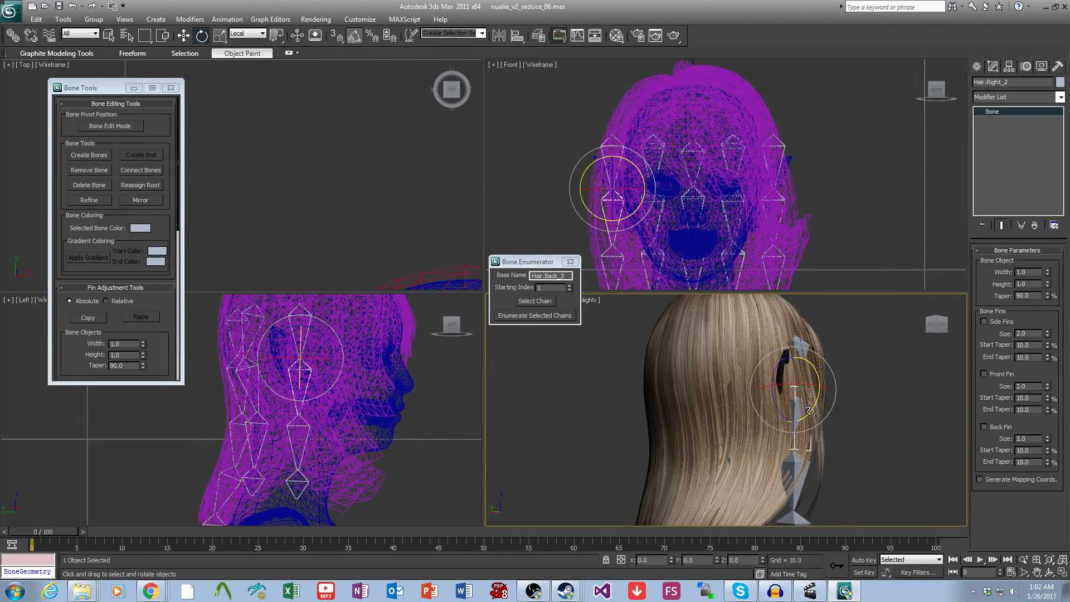
pyautogui.moveTo(810, 411); pyautogui.dragTo(811, 401)
pyautogui.hotkey('ctrl', 'z')
pyautogui.keyDown('alt'); pyautogui.moveTo(811, 401); pyautogui.dragTo(776, 425, button='middle'); pyautogui.keyUp('alt')
pyautogui.hotkey('ctrl', 'z')
# Step: Try another rotation of the Hair.Right_1 bone and inspect the hair from the front
pyautogui.click(769, 329)
pyautogui.keyDown('alt'); pyautogui.moveTo(768, 331); pyautogui.dragTo(769, 354, button='middle'); pyautogui.keyUp('alt')
pyautogui.moveTo(777, 355)
pyautogui.mouseDown()
pyautogui.moveTo(768, 362)
pyautogui.moveTo(777, 356)
pyautogui.moveTo(783, 371)
pyautogui.mouseUp()
pyautogui.scroll(-4, 822, 449)
pyautogui.keyDown('alt'); pyautogui.moveTo(823, 451); pyautogui.dragTo(722, 443, button='middle'); pyautogui.keyUp('alt')
pyautogui.scroll(3, 858, 436)
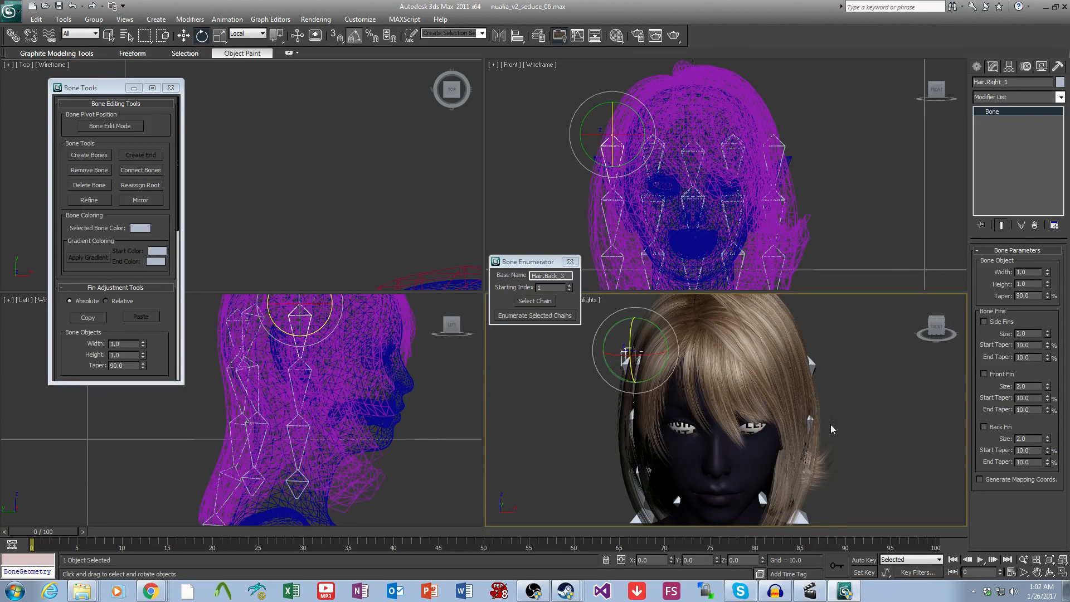
# Step: Deselect the bone, close Bone Tools and Bone Enumerator, and maximize the Perspective viewport
pyautogui.click(836, 421)
pyautogui.scroll(-2, 843, 416)
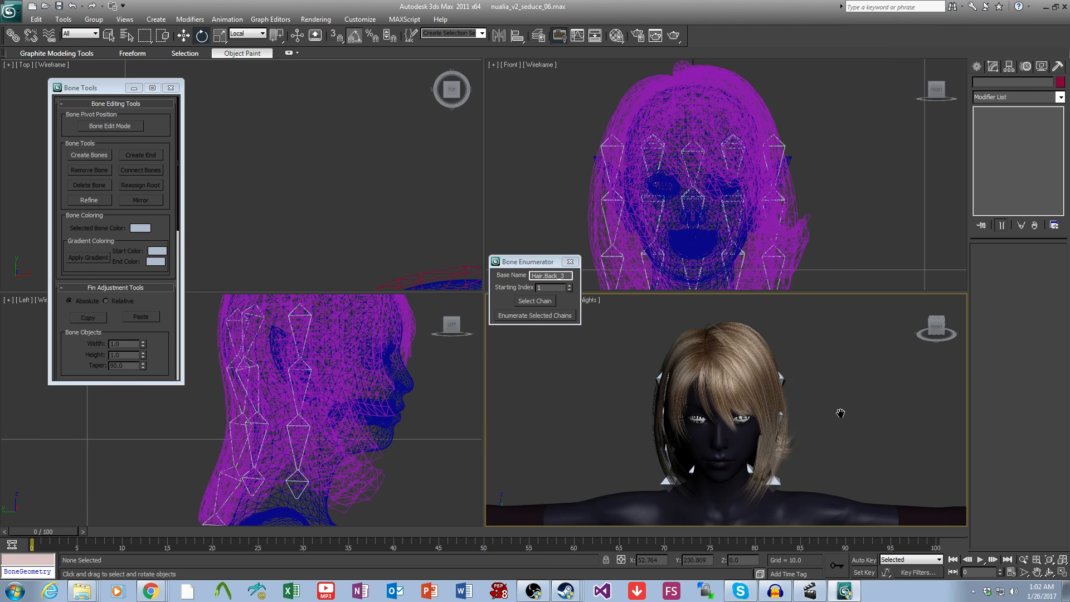
pyautogui.click(171, 87)
pyautogui.scroll(5, 709, 415)
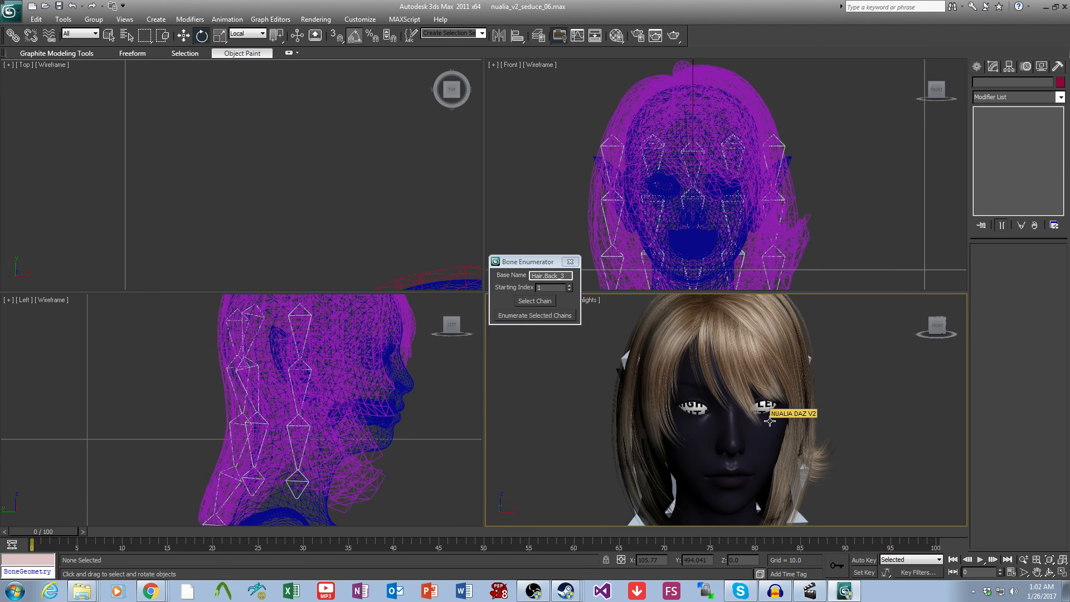
pyautogui.click(570, 262)
pyautogui.hotkey('alt', 'w')
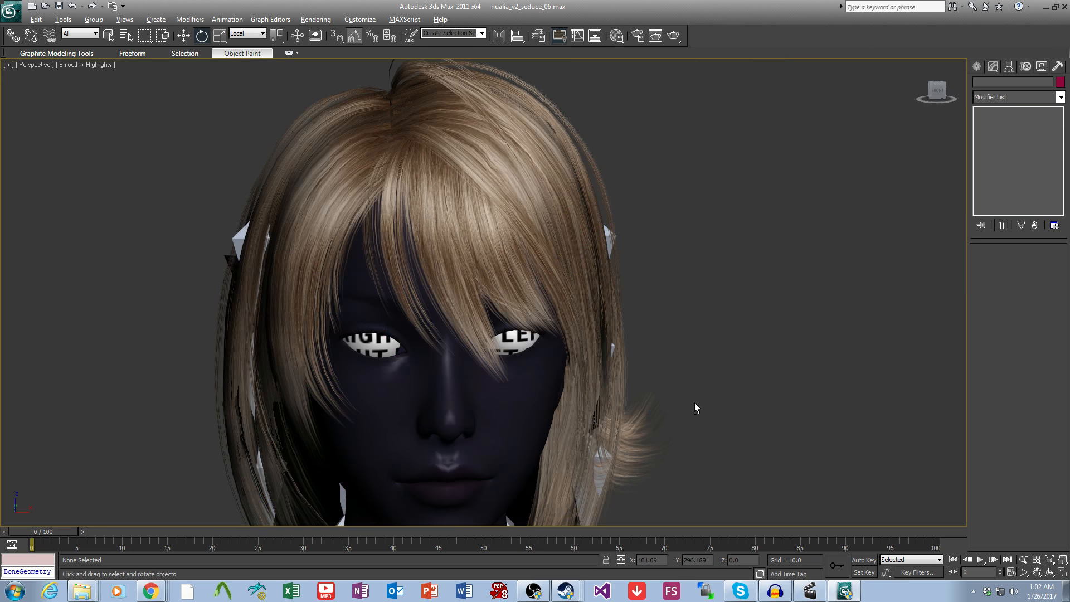
# Step: Enter the Element level of the NUALIA HAIR mesh and examine the individual fringe strands over the forehead
pyautogui.click(523, 279)
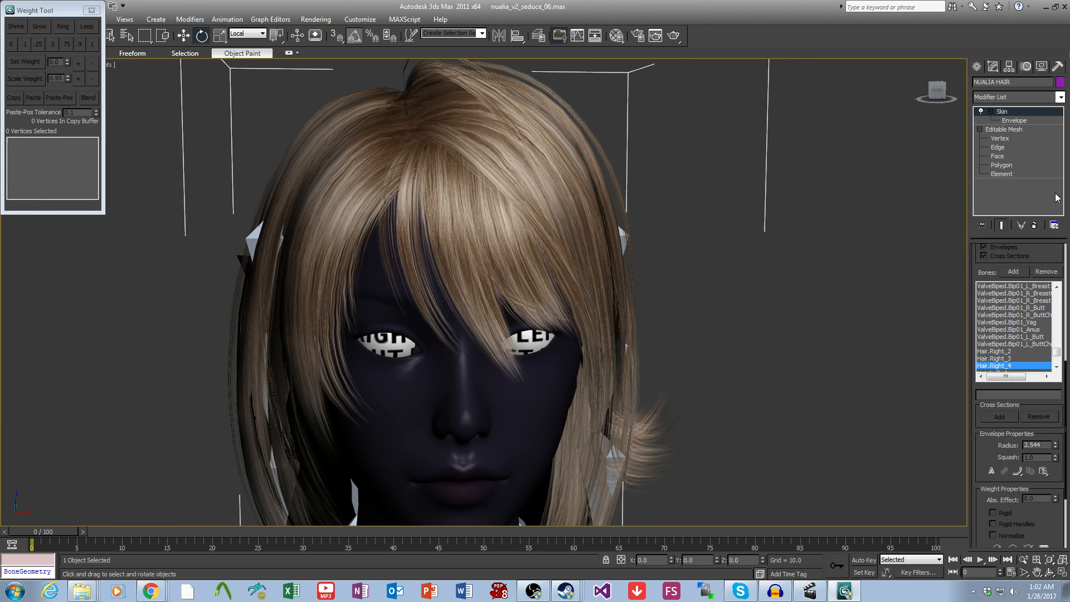
pyautogui.click(1003, 176)
pyautogui.click(489, 309)
pyautogui.moveTo(549, 340); pyautogui.dragTo(580, 374, button='middle')
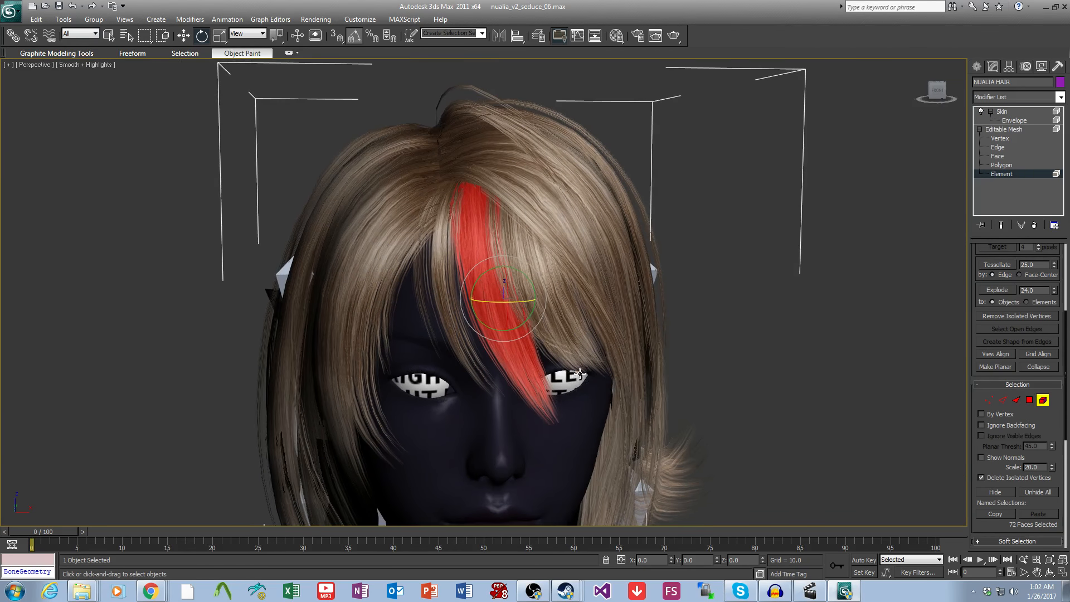
pyautogui.click(525, 342)
pyautogui.click(556, 332)
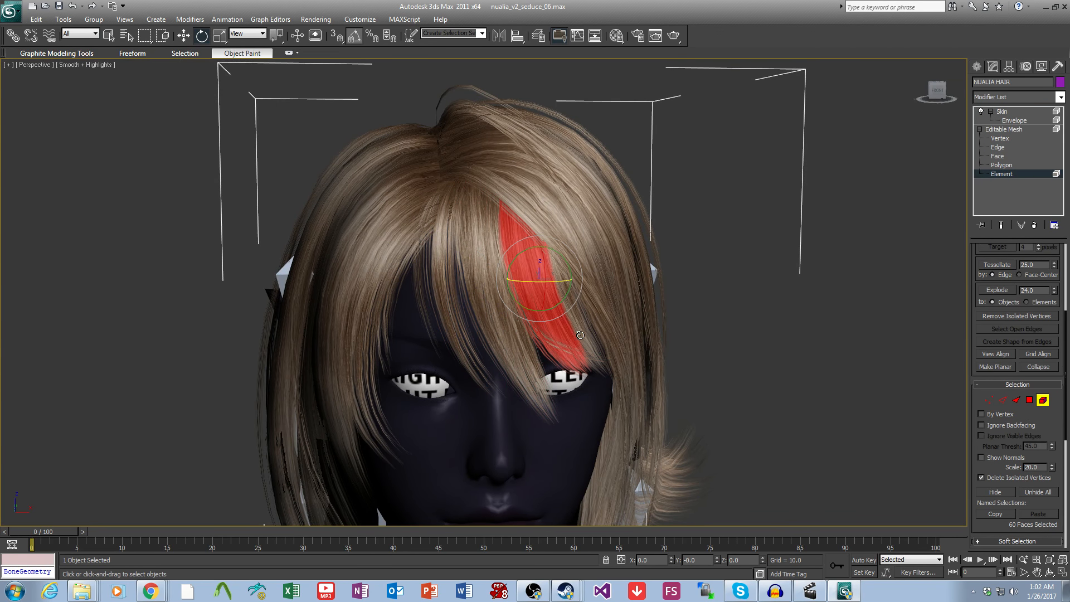
pyautogui.click(580, 335)
pyautogui.click(571, 243)
pyautogui.moveTo(568, 245); pyautogui.dragTo(603, 236, button='middle')
pyautogui.click(396, 328)
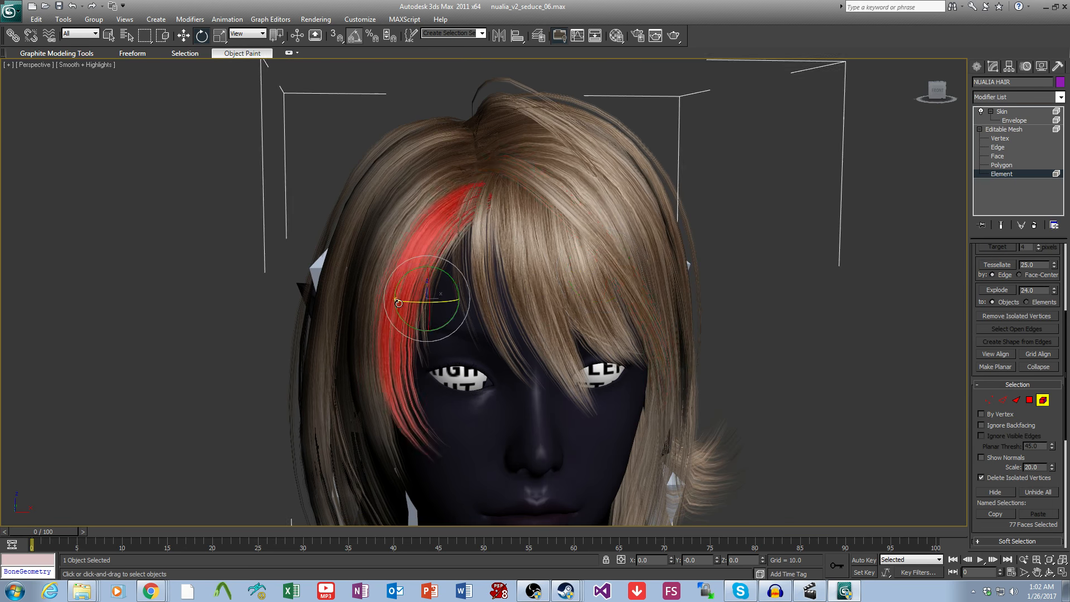
# Step: Examine the strands framing both sides of the face and clear the element selection
pyautogui.keyDown('alt'); pyautogui.moveTo(397, 330); pyautogui.dragTo(485, 359, button='middle'); pyautogui.keyUp('alt')
pyautogui.click(424, 361)
pyautogui.click(709, 357)
pyautogui.moveTo(758, 431); pyautogui.dragTo(729, 396, button='middle')
pyautogui.click(765, 394)
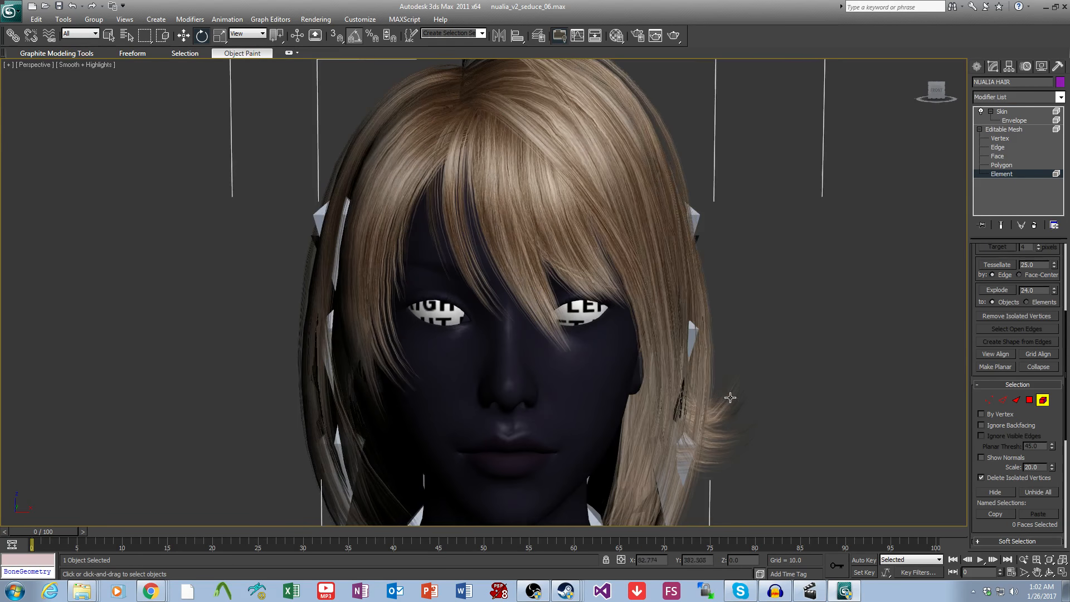
pyautogui.keyDown('alt'); pyautogui.moveTo(557, 272); pyautogui.dragTo(563, 272, button='middle'); pyautogui.keyUp('alt')
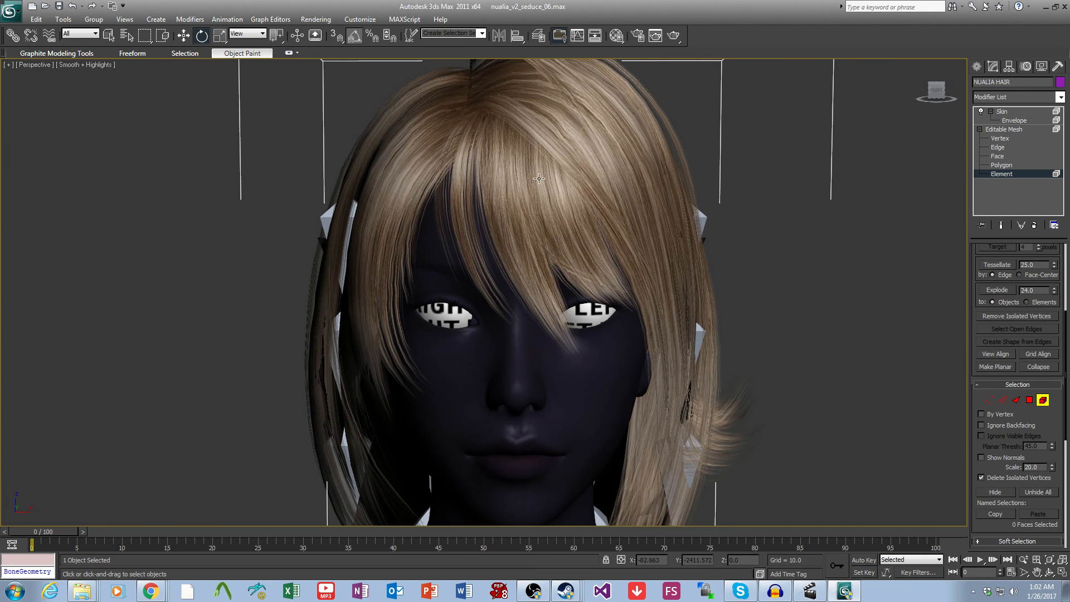
pyautogui.keyDown('alt'); pyautogui.moveTo(584, 278); pyautogui.dragTo(511, 130, button='middle'); pyautogui.keyUp('alt')
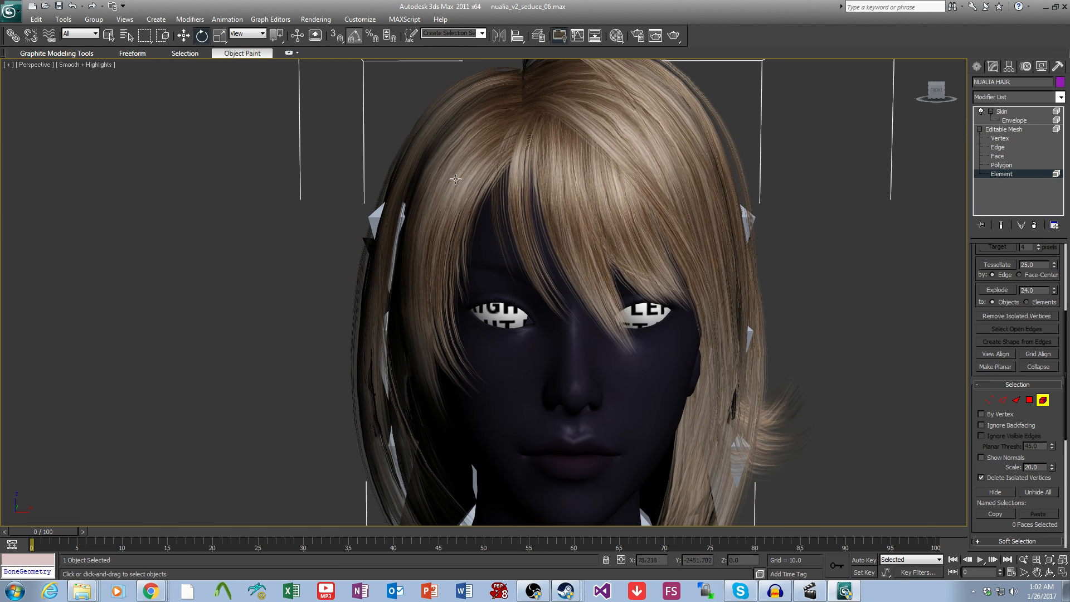
pyautogui.moveTo(491, 313); pyautogui.dragTo(541, 330, button='middle')
# Step: Examine the individual strands that start at the parting and sweep over the crown
pyautogui.click(622, 232)
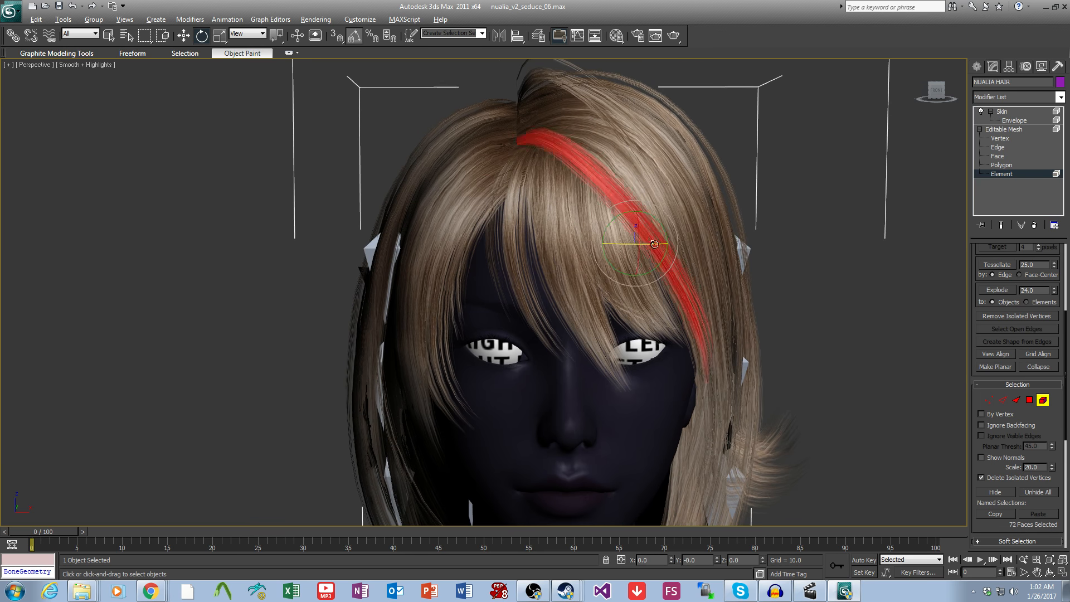
pyautogui.keyDown('alt'); pyautogui.moveTo(630, 237); pyautogui.dragTo(656, 154, button='middle'); pyautogui.keyUp('alt')
pyautogui.scroll(5, 669, 178)
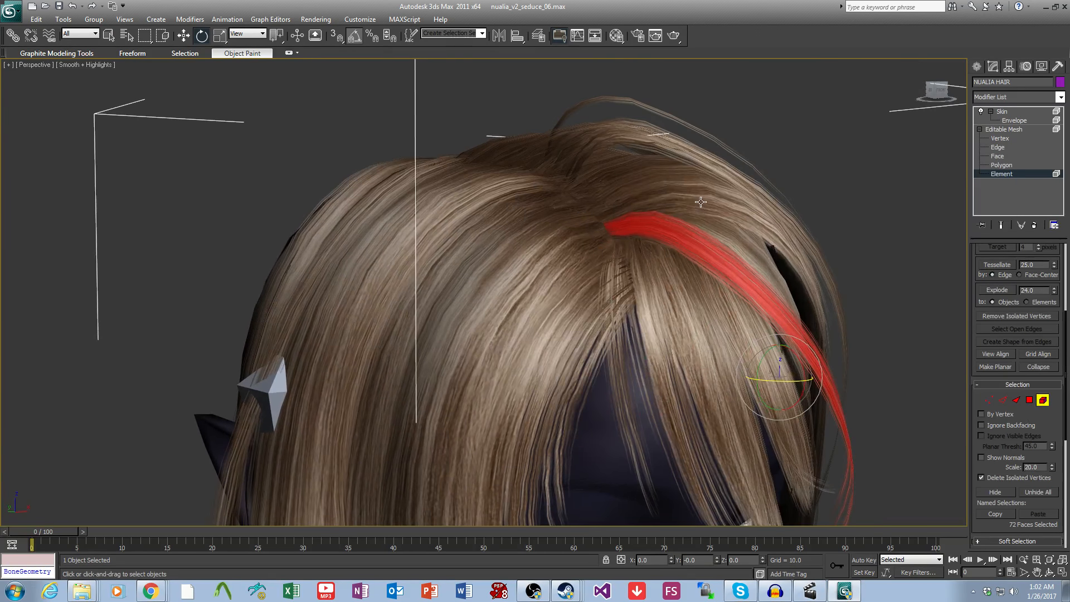
pyautogui.click(651, 206)
pyautogui.click(658, 151)
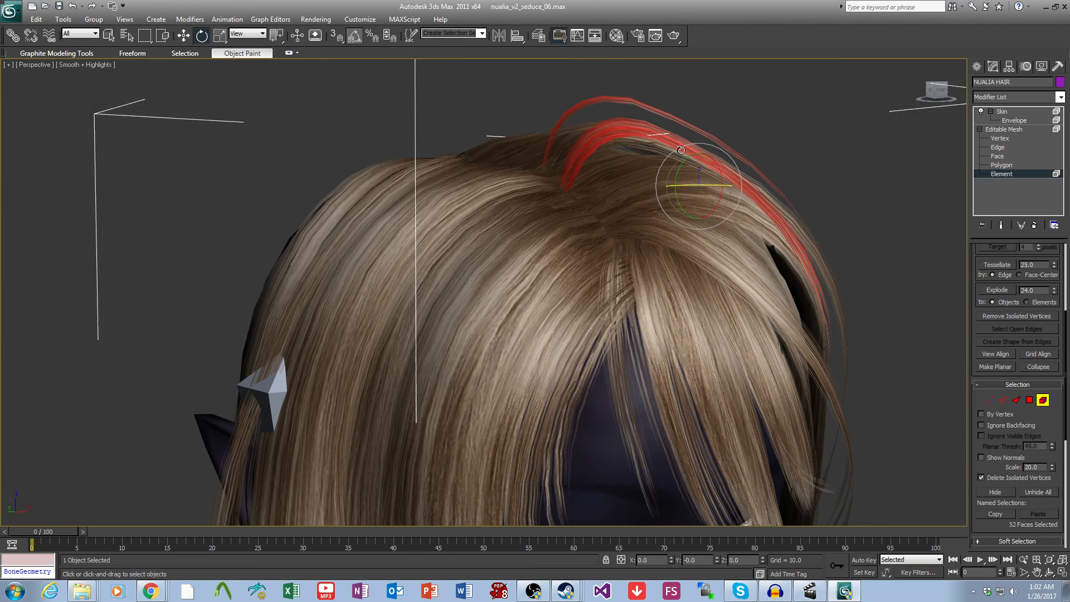
pyautogui.keyDown('alt'); pyautogui.moveTo(825, 237); pyautogui.dragTo(789, 252, button='middle'); pyautogui.keyUp('alt')
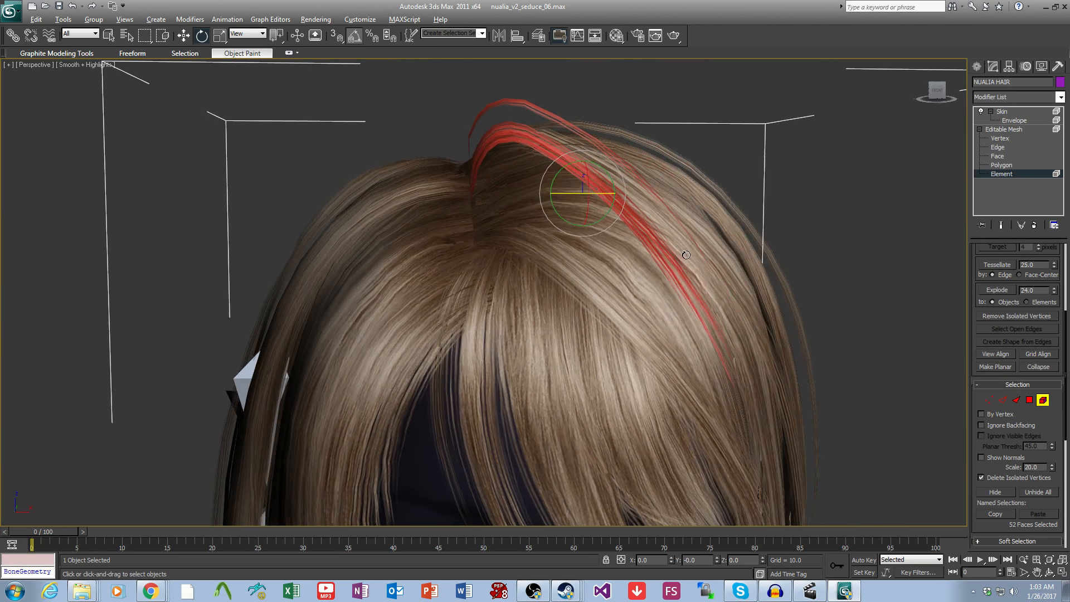
pyautogui.keyDown('alt'); pyautogui.moveTo(686, 255); pyautogui.dragTo(750, 239, button='middle'); pyautogui.keyUp('alt')
pyautogui.click(629, 151)
# Step: Select the two neighbouring fringe strands at the character's right temple together to examine them
pyautogui.keyDown('alt'); pyautogui.moveTo(630, 164); pyautogui.dragTo(597, 316, button='middle'); pyautogui.keyUp('alt')
pyautogui.click(478, 296)
pyautogui.keyDown('alt'); pyautogui.moveTo(550, 181); pyautogui.dragTo(534, 237, button='middle'); pyautogui.keyUp('alt')
pyautogui.keyDown('ctrl'); pyautogui.click(492, 300); pyautogui.keyUp('ctrl')
pyautogui.scroll(-4, 522, 344)
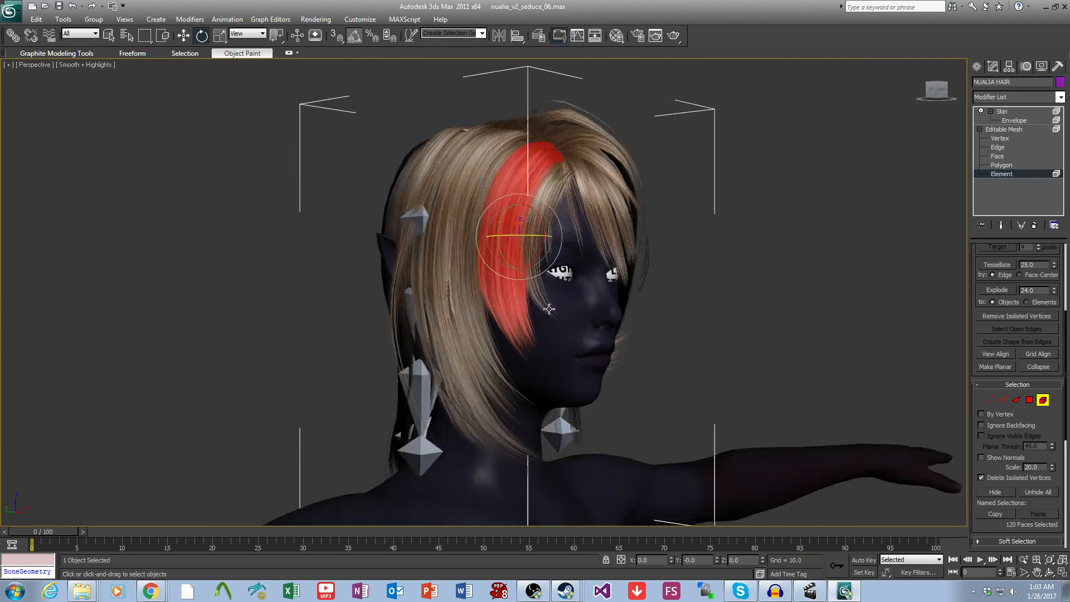
pyautogui.keyDown('alt'); pyautogui.moveTo(546, 308); pyautogui.dragTo(590, 315, button='middle'); pyautogui.keyUp('alt')
# Step: Select the long strands in front of the character's right ear as a group to examine them
pyautogui.scroll(4, 589, 315)
pyautogui.click(539, 381)
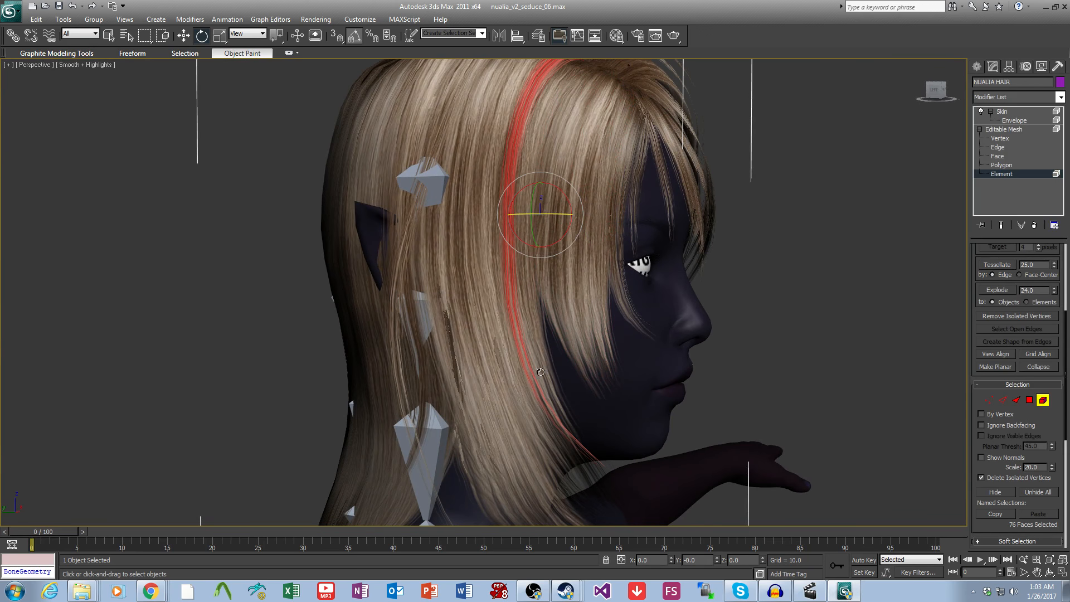
pyautogui.keyDown('ctrl'); pyautogui.click(530, 431); pyautogui.keyUp('ctrl')
pyautogui.keyDown('alt'); pyautogui.moveTo(530, 432); pyautogui.dragTo(526, 433, button='middle'); pyautogui.keyUp('alt')
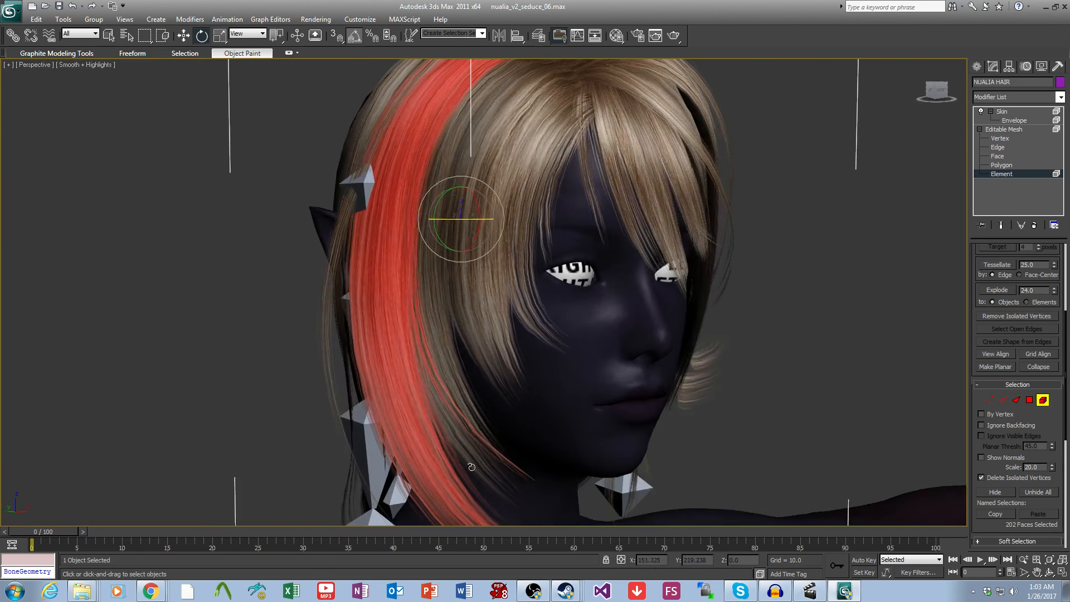
pyautogui.keyDown('ctrl'); pyautogui.click(494, 470); pyautogui.keyUp('ctrl')
# Step: Select the long strands sweeping from the parting down the character's left side as a group
pyautogui.scroll(-2, 492, 409)
pyautogui.keyDown('alt'); pyautogui.moveTo(543, 389); pyautogui.dragTo(620, 314, button='middle'); pyautogui.keyUp('alt')
pyautogui.click(537, 308)
pyautogui.scroll(2, 552, 334)
pyautogui.keyDown('ctrl'); pyautogui.click(563, 333); pyautogui.keyUp('ctrl')
pyautogui.keyDown('ctrl'); pyautogui.click(580, 244); pyautogui.keyUp('ctrl')
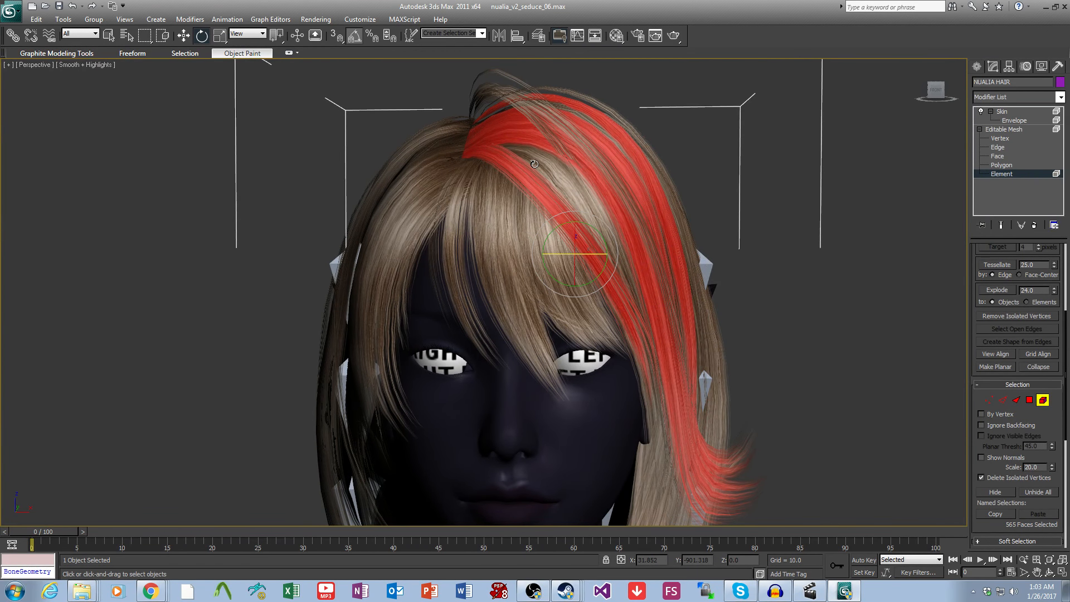
pyautogui.scroll(3, 638, 293)
pyautogui.keyDown('ctrl'); pyautogui.click(675, 205); pyautogui.keyUp('ctrl')
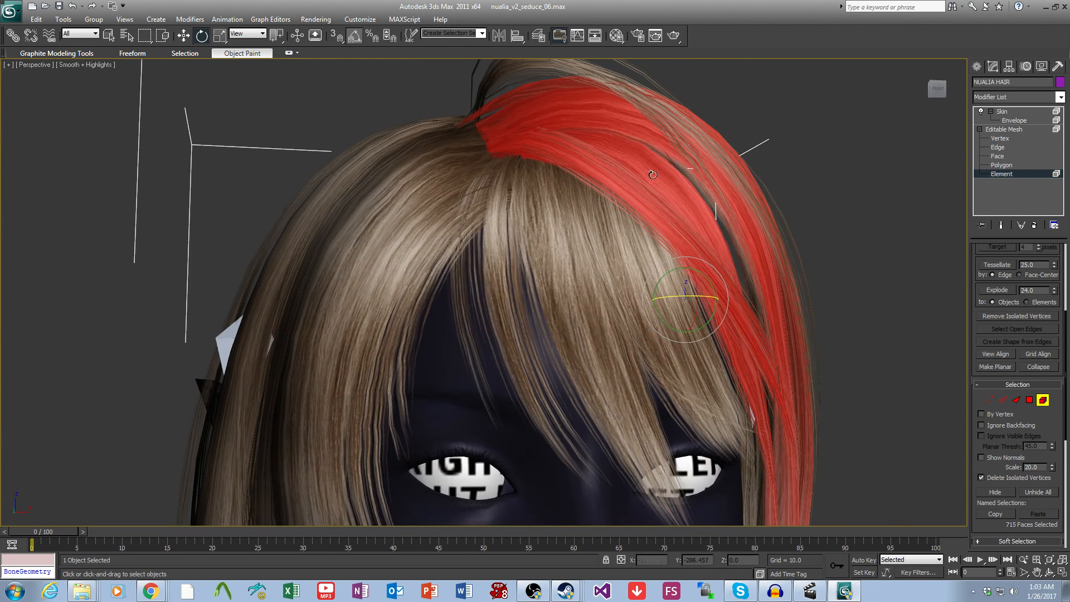
# Step: Clear the strand selection, leave the Element level and deselect the hair mesh
pyautogui.scroll(-3, 698, 302)
pyautogui.keyDown('alt'); pyautogui.moveTo(697, 302); pyautogui.dragTo(662, 317, button='middle'); pyautogui.keyUp('alt')
pyautogui.click(724, 332)
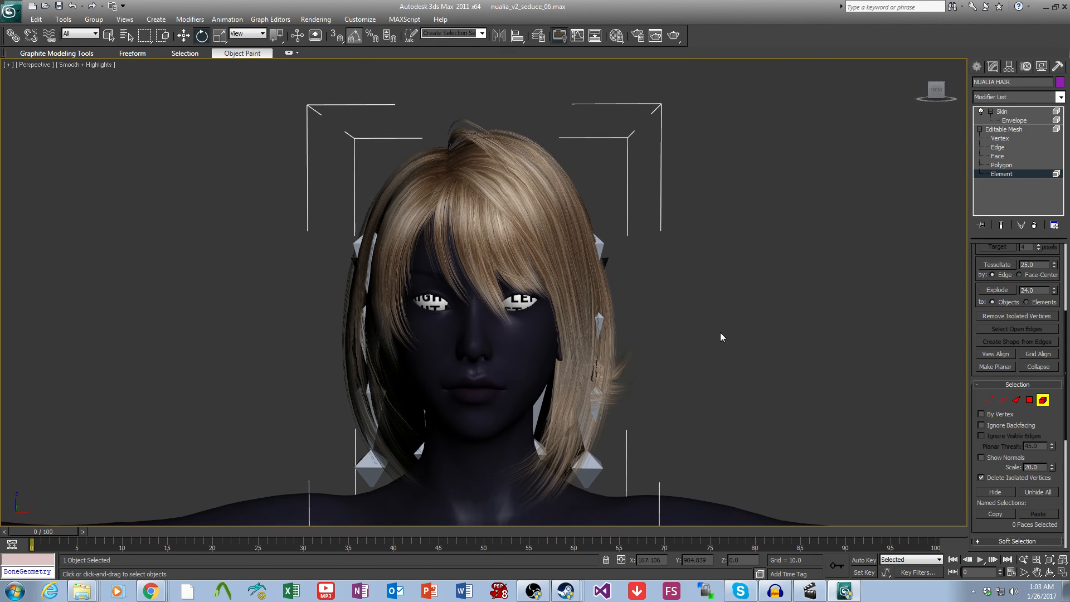
pyautogui.click(1003, 129)
pyautogui.click(666, 405)
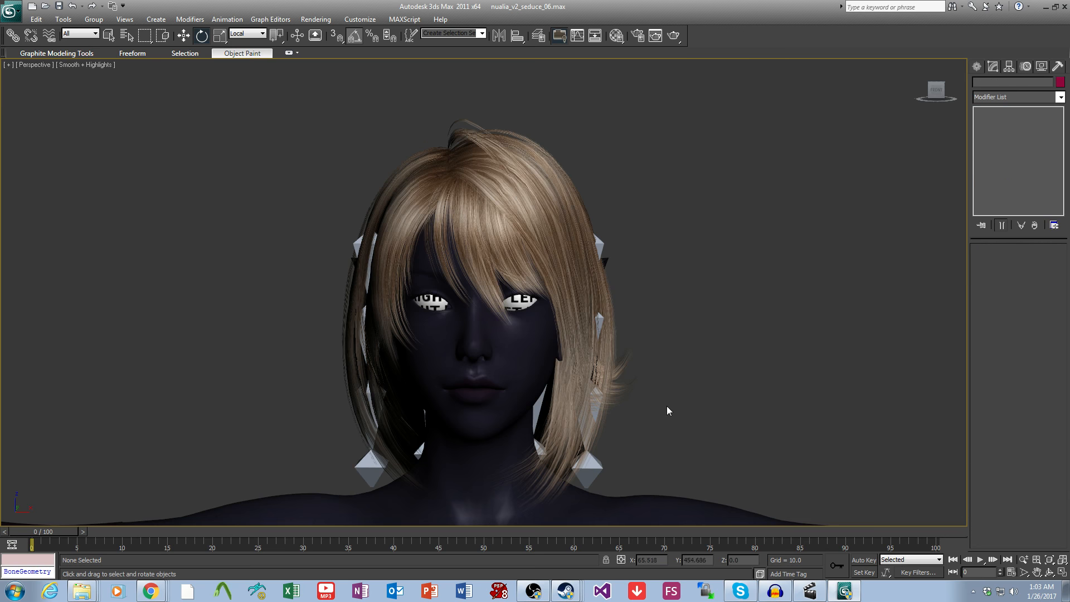
# Step: Delete all the existing hair bones on both sides of the head and switch to the four-viewport layout
pyautogui.moveTo(263, 149); pyautogui.dragTo(691, 499)
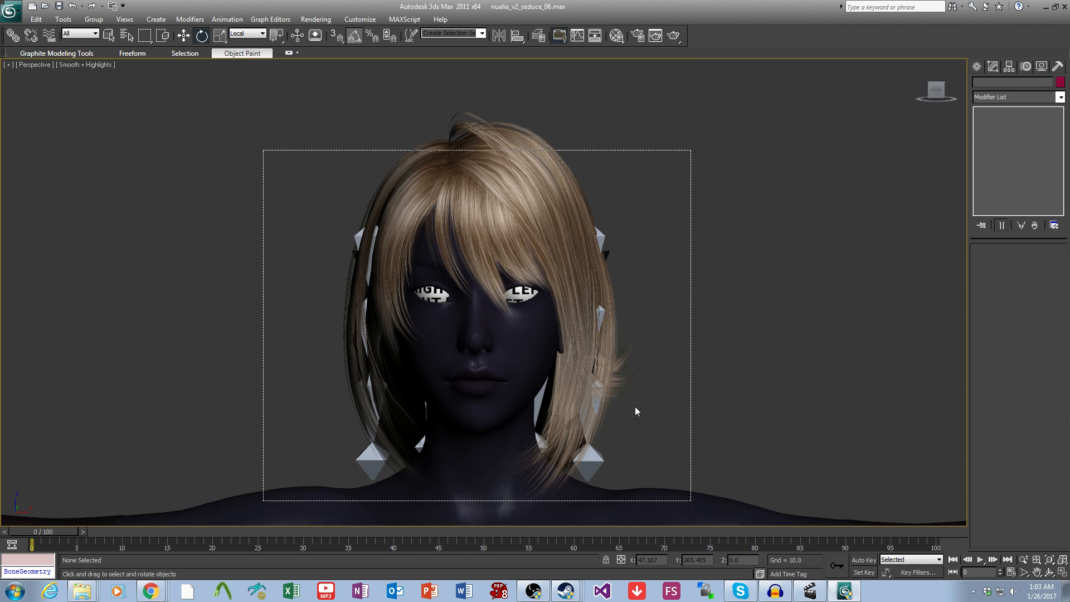
pyautogui.press('Delete')
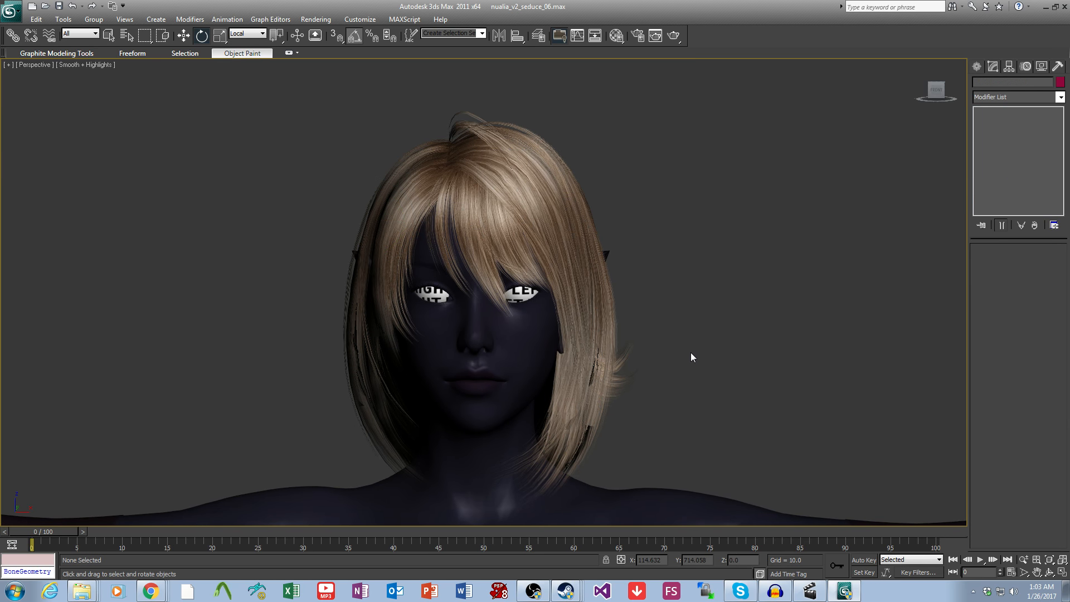
pyautogui.hotkey('alt', 'w')
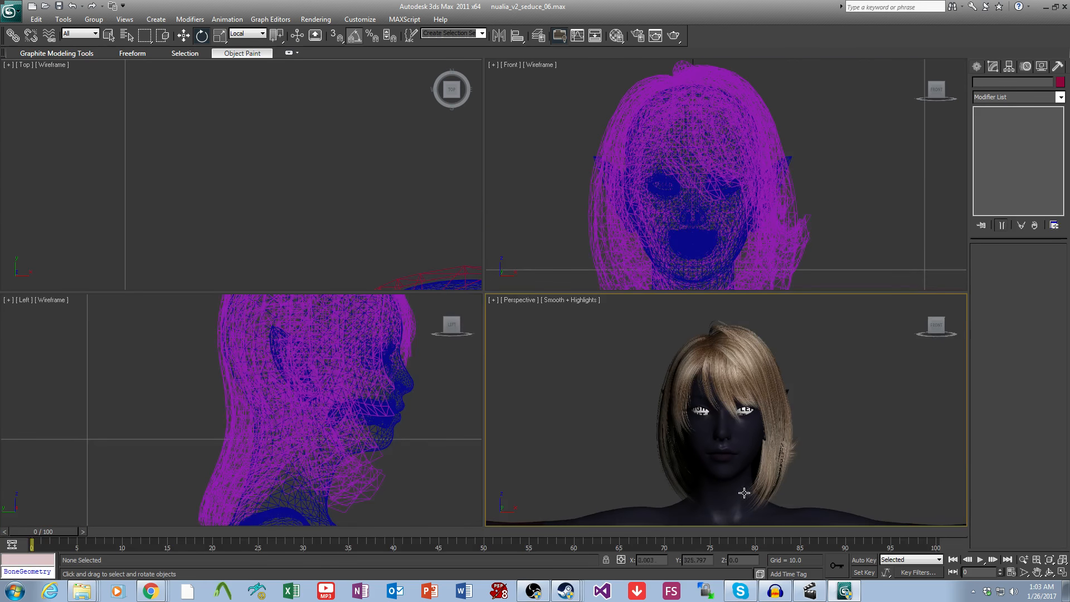
# Step: Select the central fringe strand of the hair mesh at Element level, invert the selection and hide all other strands
pyautogui.scroll(5, 752, 430)
pyautogui.click(677, 397)
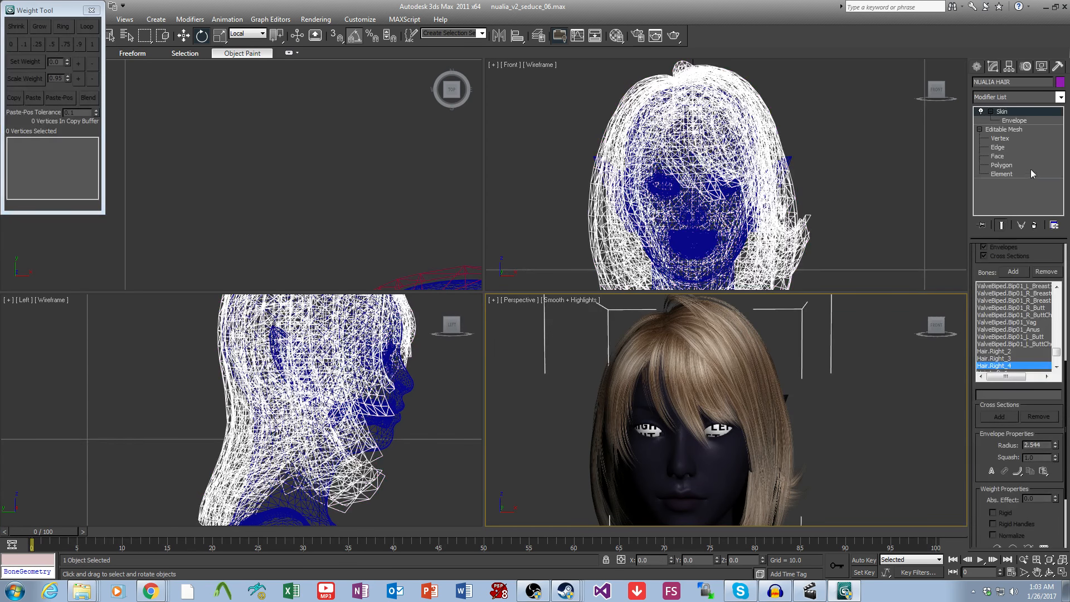
pyautogui.click(1031, 174)
pyautogui.scroll(4, 696, 415)
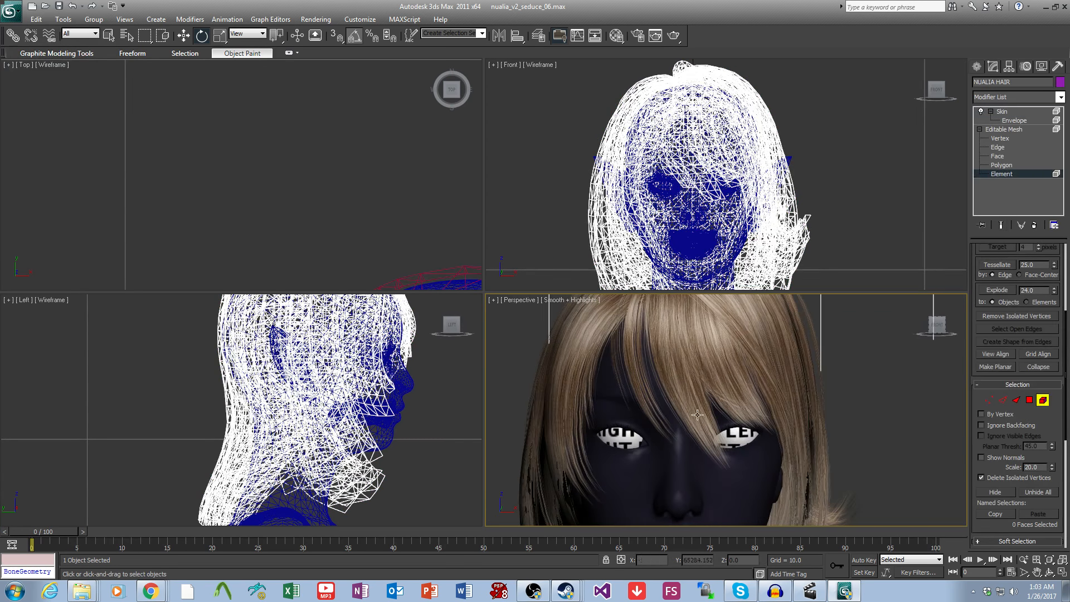
pyautogui.click(697, 415)
pyautogui.hotkey('ctrl', 'i')
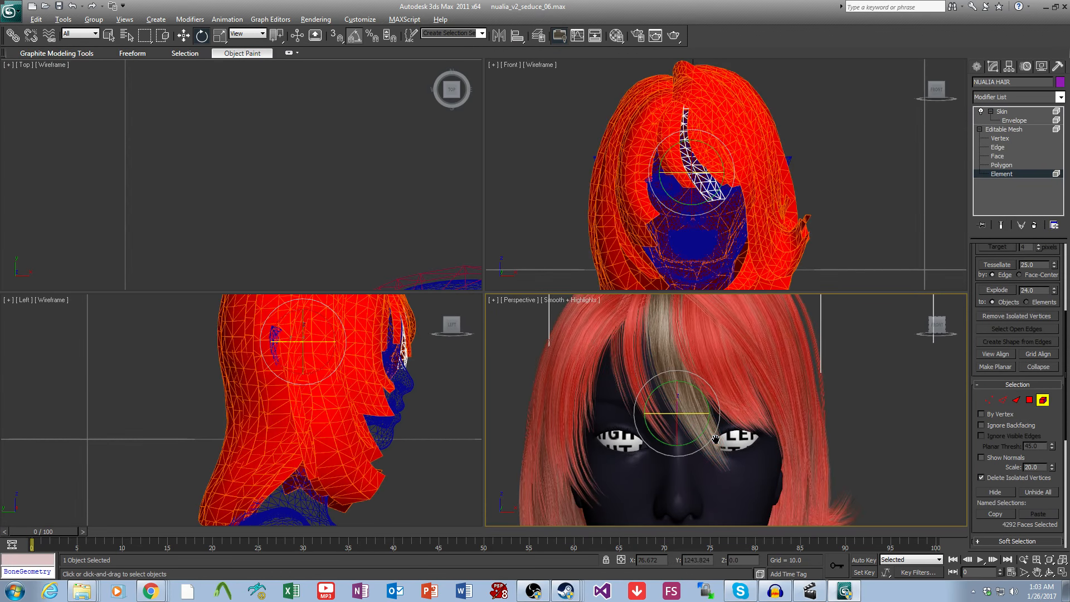
pyautogui.hotkey('alt', 'h')
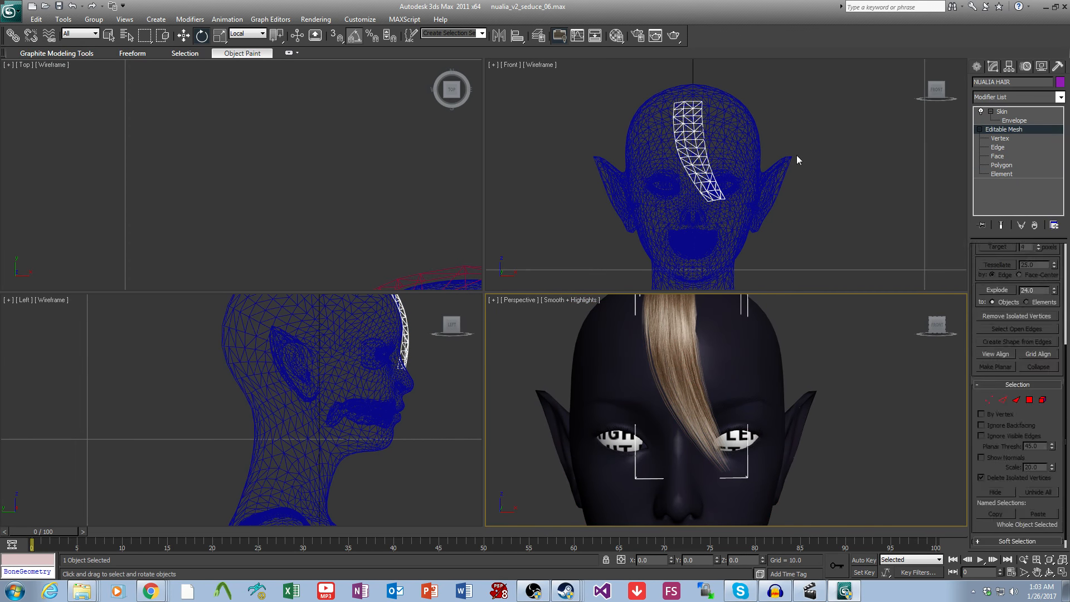
# Step: Open Bone Tools, draw a two-bone chain down the fringe strand in the Left view and delete its end bone
pyautogui.click(797, 155)
pyautogui.scroll(4, 402, 372)
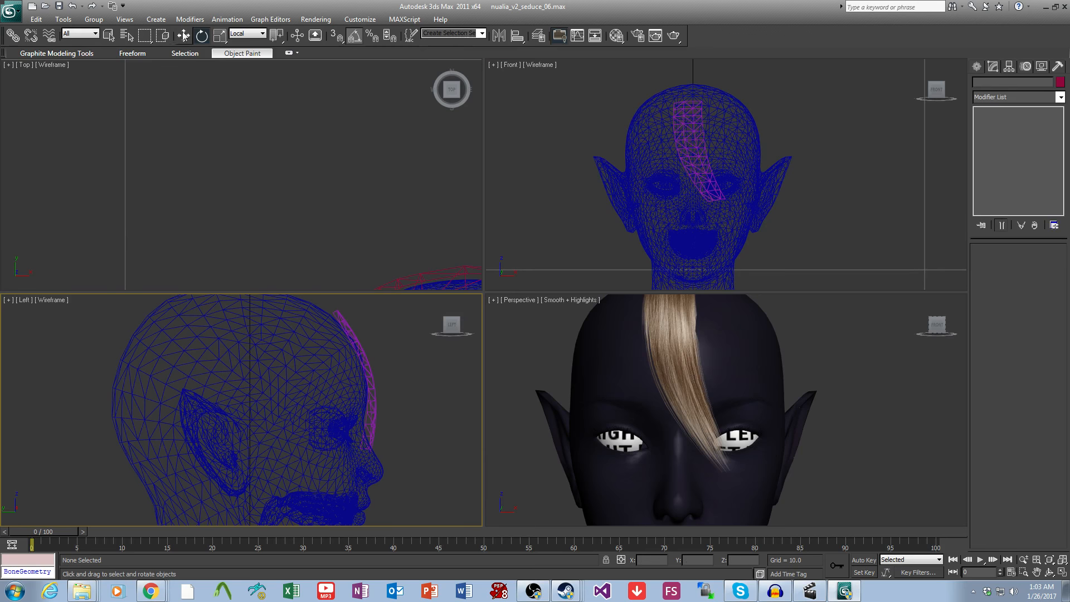
pyautogui.click(226, 19)
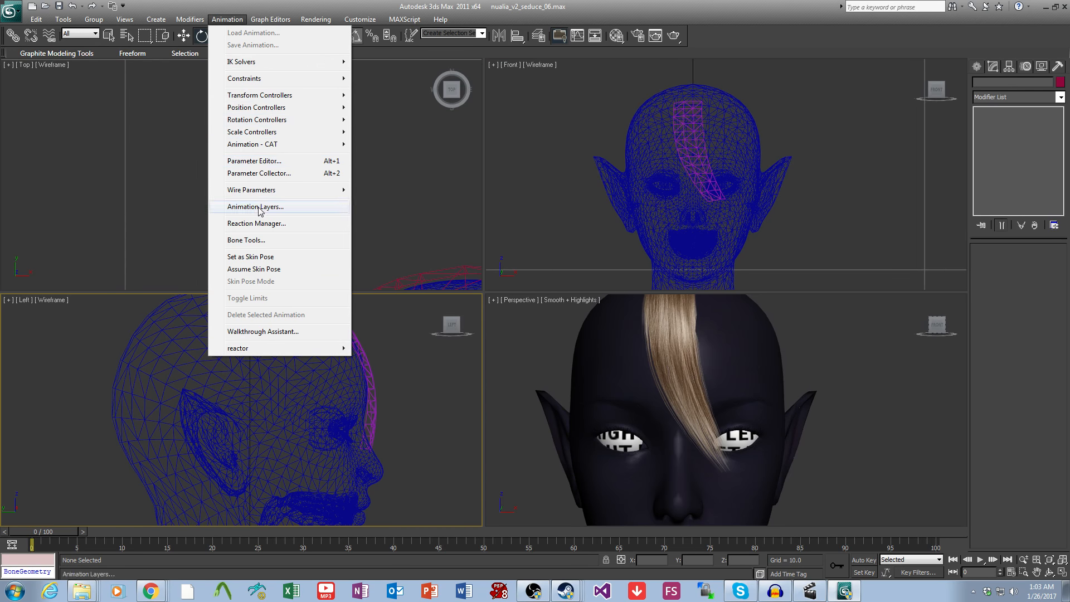
pyautogui.click(258, 238)
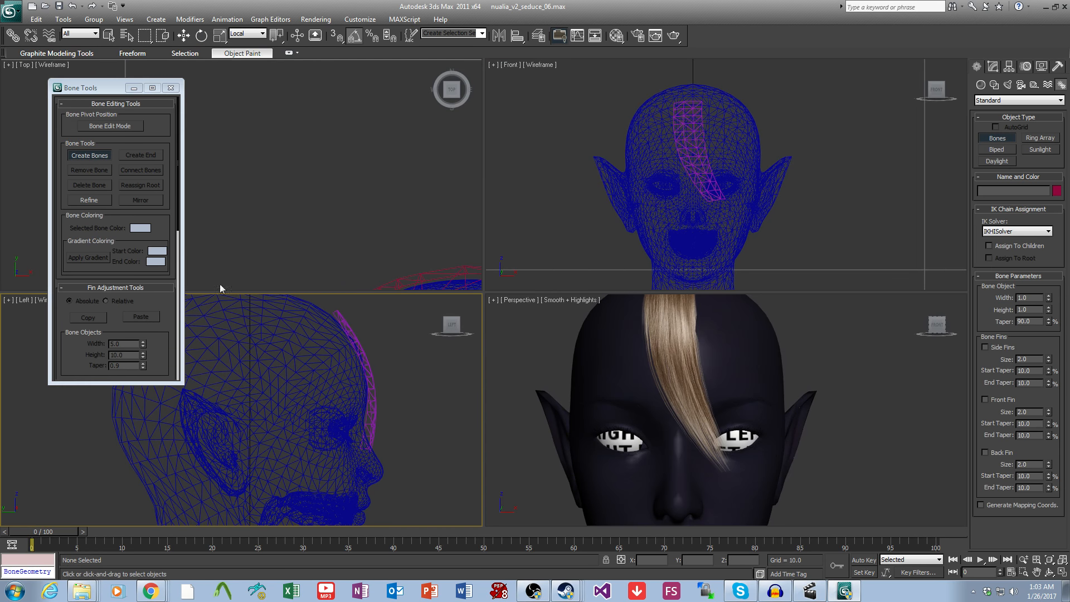
pyautogui.click(343, 323)
pyautogui.click(368, 369)
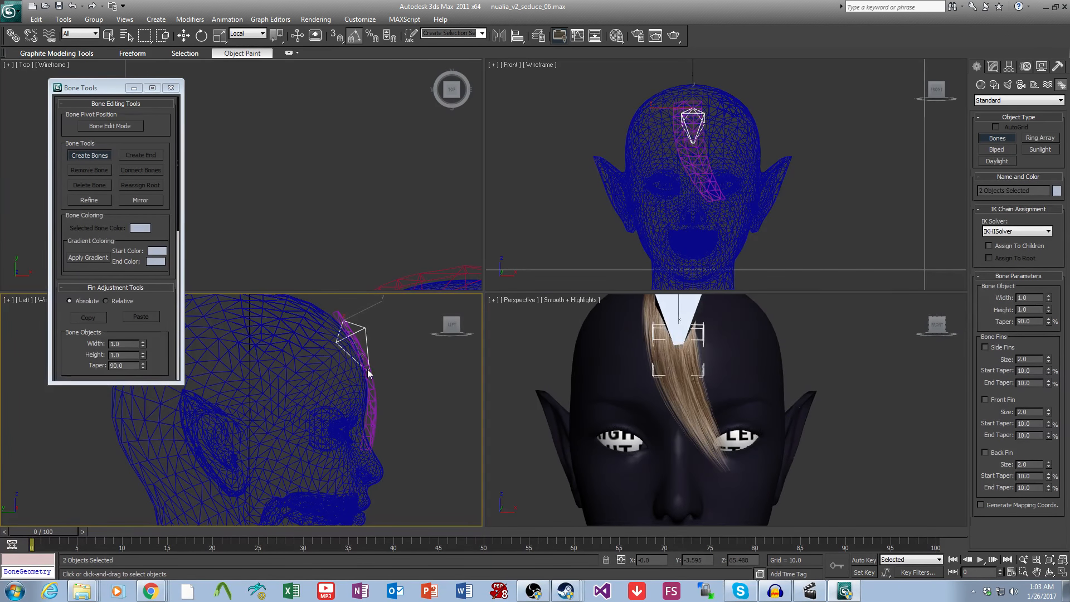
pyautogui.click(371, 431)
pyautogui.rightClick(370, 430)
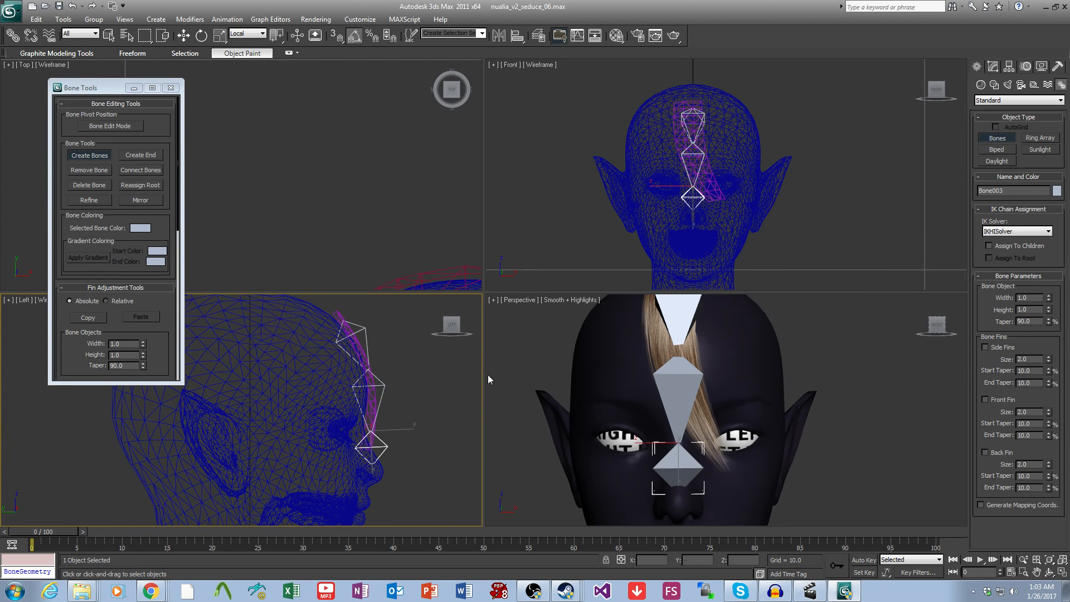
pyautogui.press('Delete')
pyautogui.press('e')
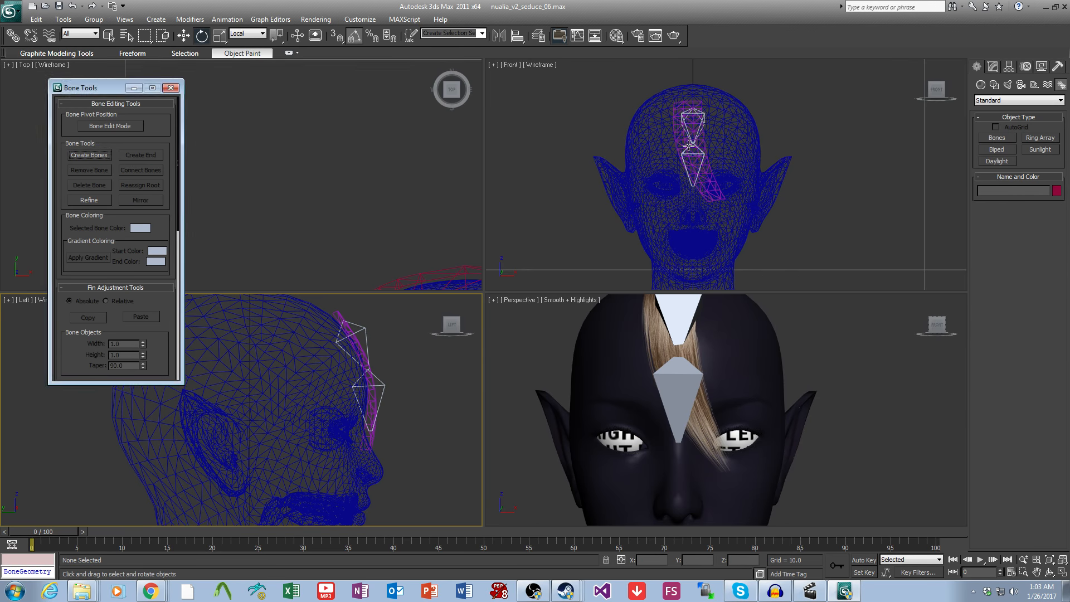
# Step: Move the first fringe bone along X in the Front view to about -0.239, centring it on the strand's root
pyautogui.scroll(5, 682, 176)
pyautogui.click(661, 174)
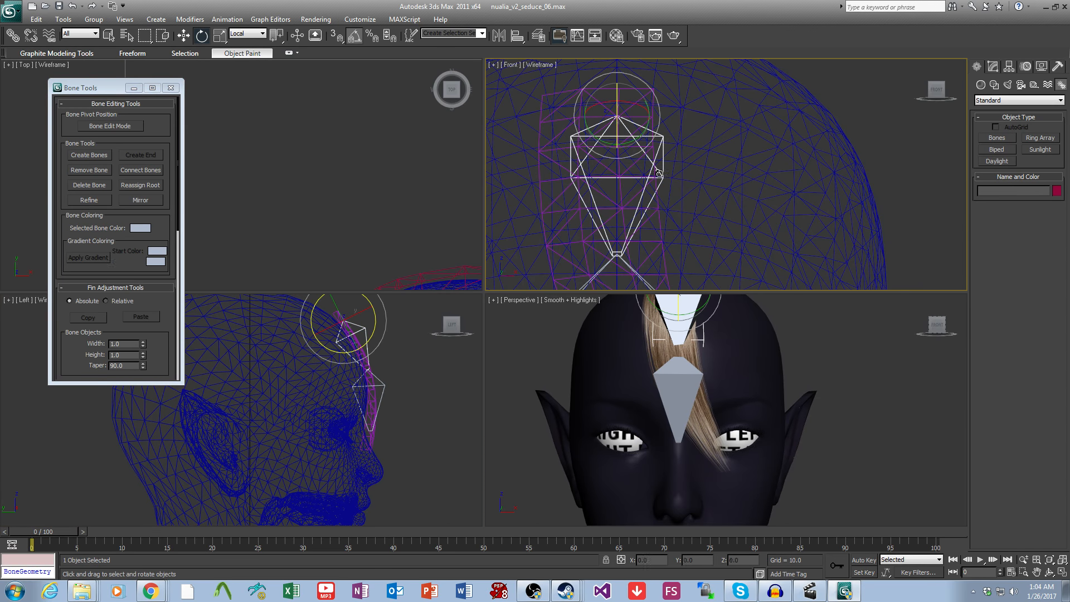
pyautogui.click(184, 35)
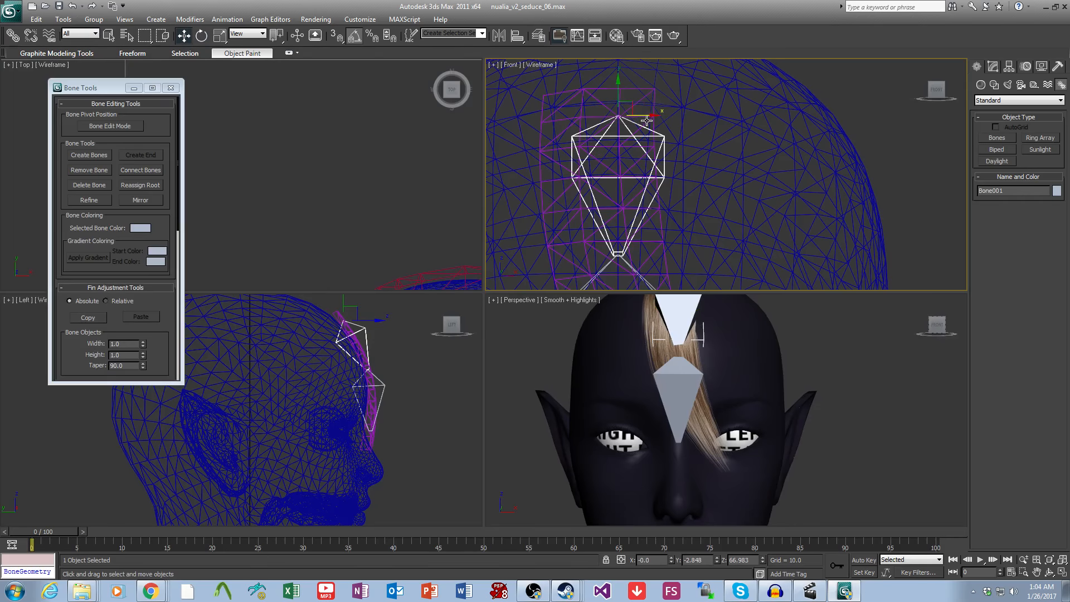
pyautogui.moveTo(646, 121); pyautogui.dragTo(624, 120)
# Step: Use the Local coordinate system and rotate the second fringe bone 25 degrees to follow the strand towards the left eye
pyautogui.click(261, 33)
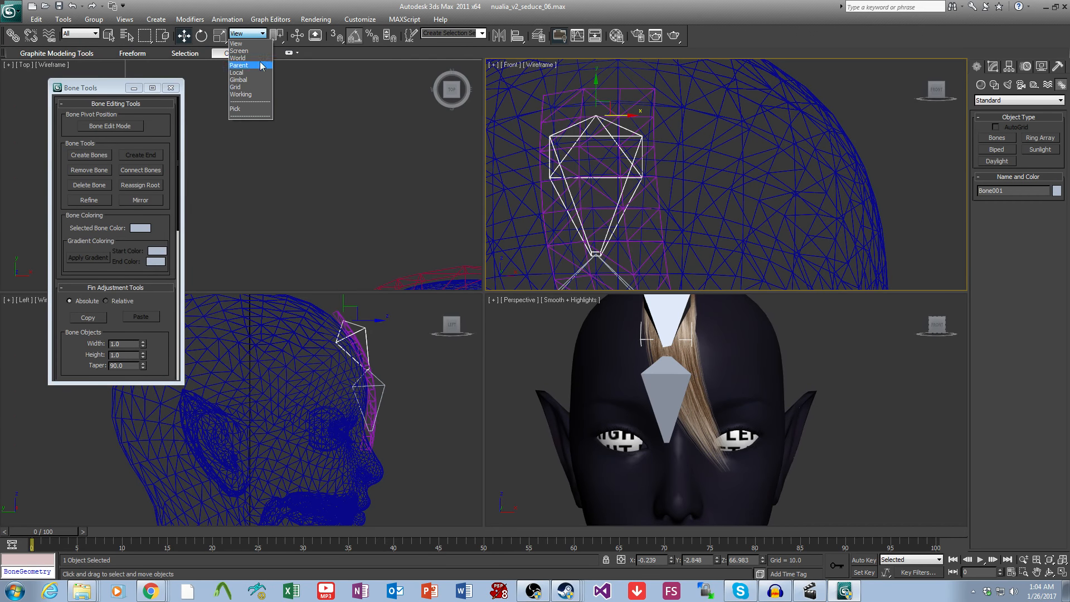
pyautogui.click(249, 77)
pyautogui.scroll(5, 663, 139)
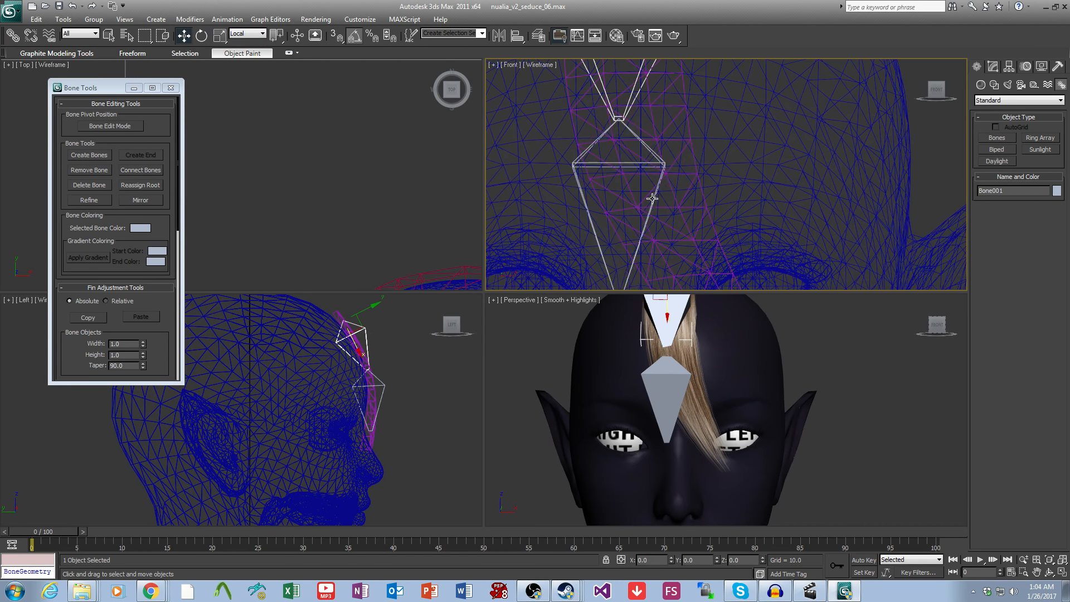
pyautogui.click(652, 199)
pyautogui.moveTo(661, 206); pyautogui.dragTo(664, 175, button='middle')
pyautogui.click(202, 36)
pyautogui.scroll(-2, 696, 161)
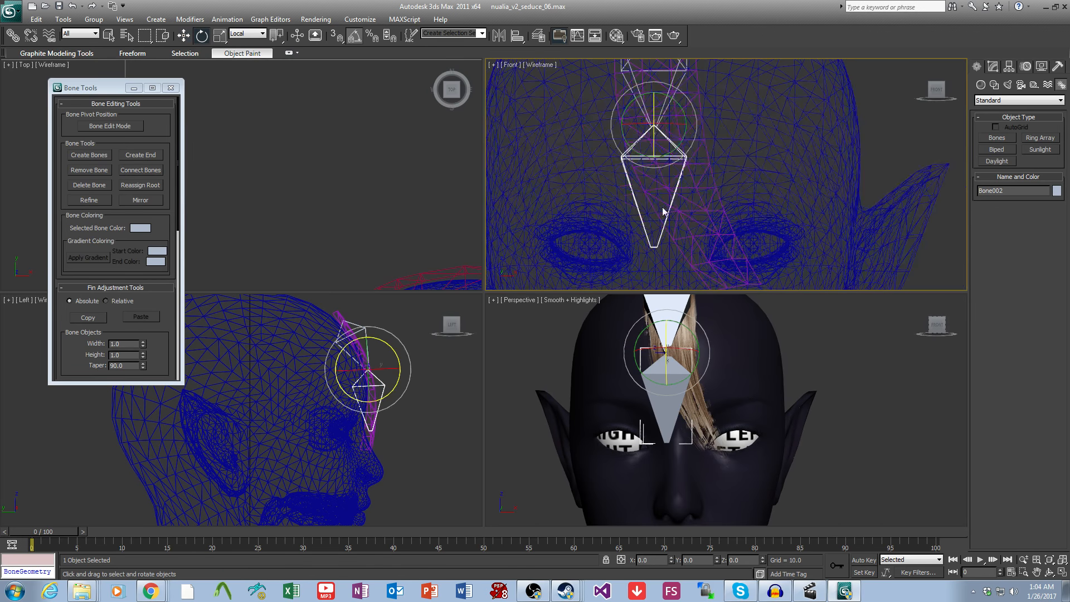
pyautogui.moveTo(690, 120); pyautogui.dragTo(702, 146)
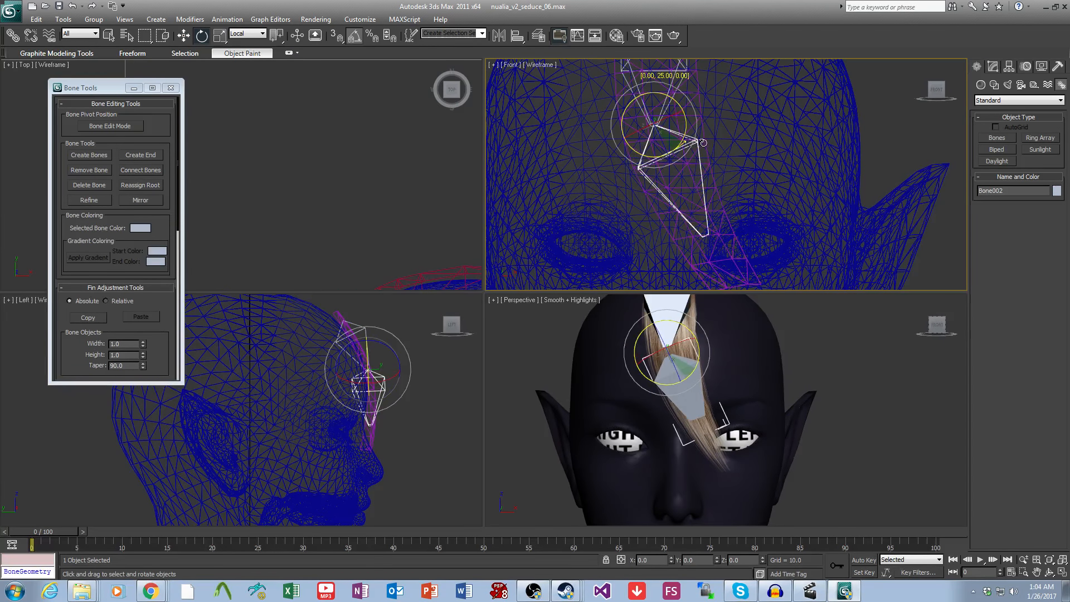
# Step: Extend the fringe chain with a third bone from the second bone's tip past the strand's end, and delete the end bone
pyautogui.moveTo(724, 404); pyautogui.dragTo(726, 372, button='middle')
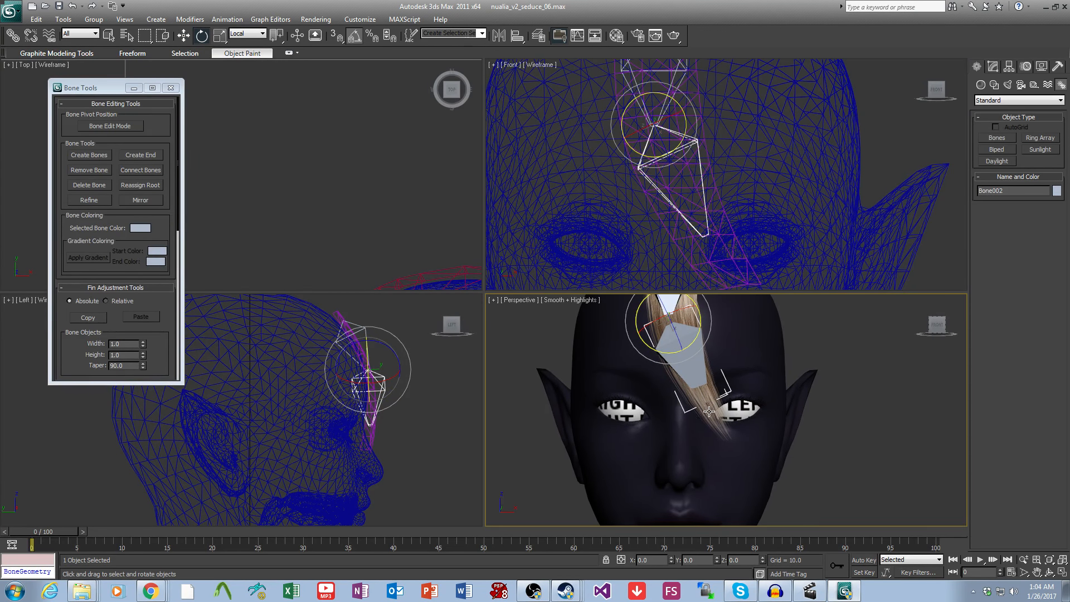
pyautogui.moveTo(709, 411); pyautogui.dragTo(707, 415, button='middle')
pyautogui.click(89, 155)
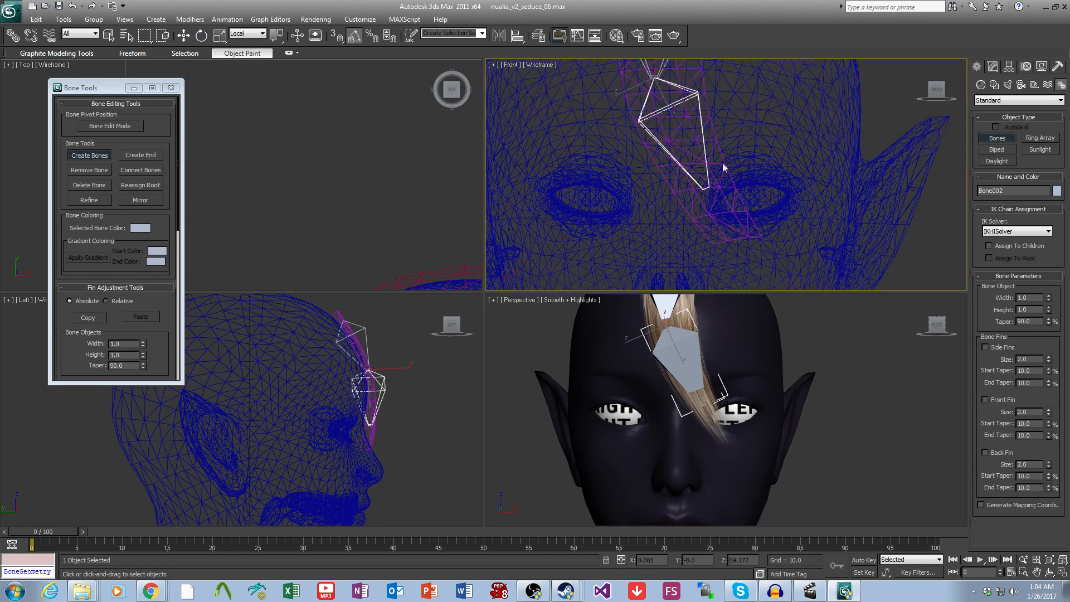
pyautogui.click(706, 186)
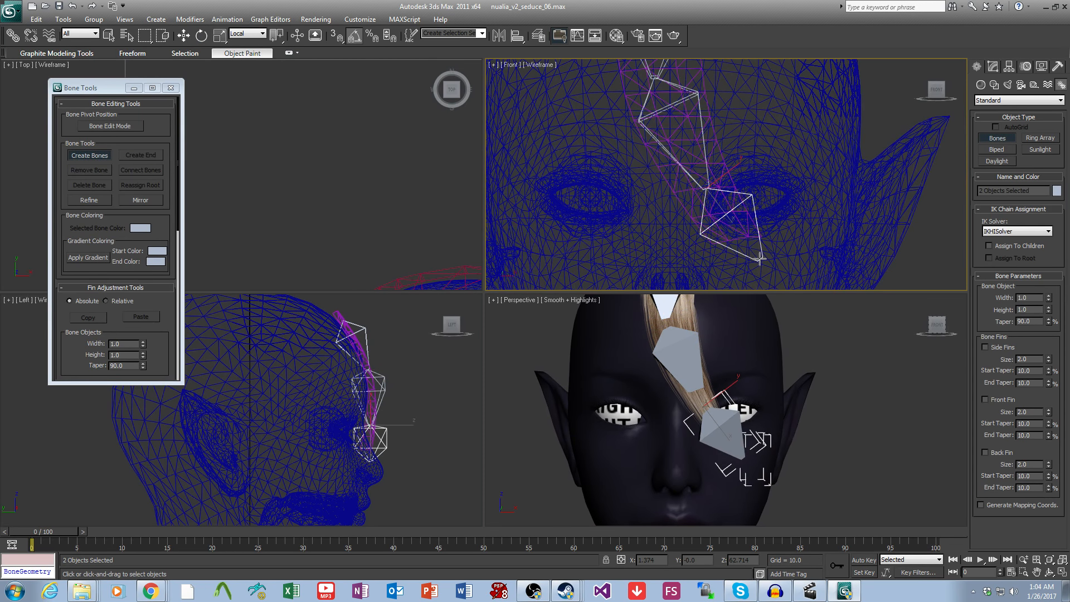
pyautogui.click(760, 260)
pyautogui.rightClick(760, 259)
pyautogui.press('Delete')
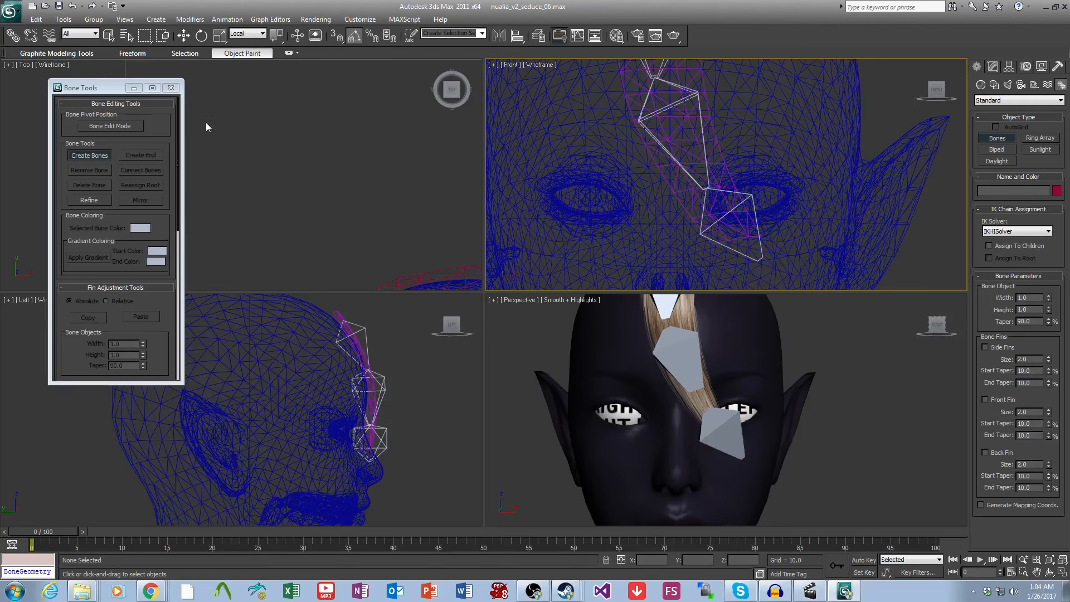
pyautogui.click(98, 158)
# Step: Select all three fringe bones and set their width and height to 0.2
pyautogui.keyDown('alt'); pyautogui.moveTo(759, 370); pyautogui.dragTo(665, 337, button='middle'); pyautogui.keyUp('alt')
pyautogui.click(664, 338)
pyautogui.keyDown('ctrl'); pyautogui.click(700, 476); pyautogui.keyUp('ctrl')
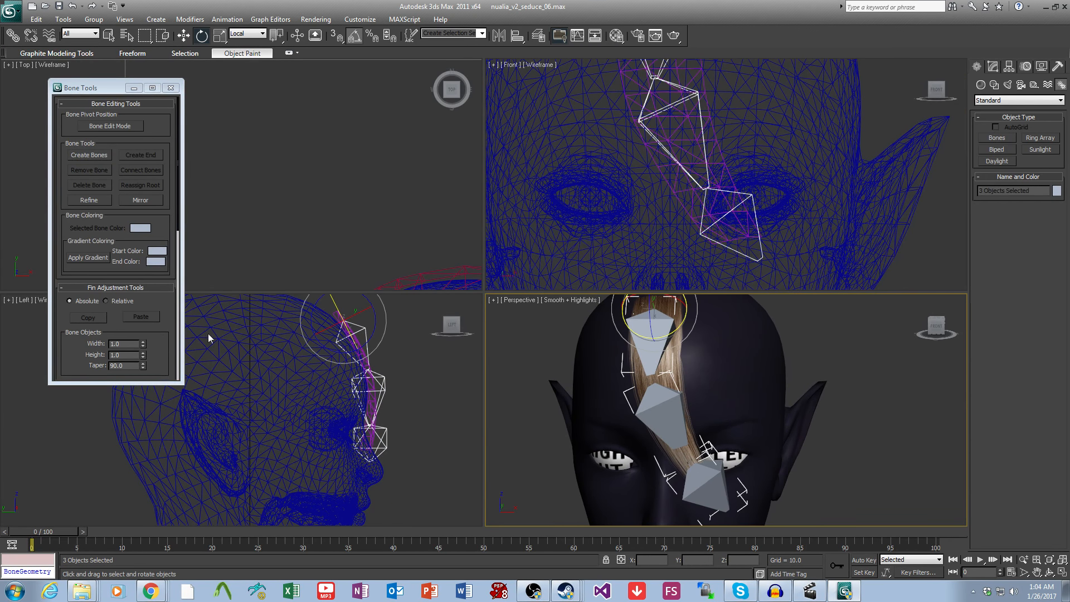
pyautogui.doubleClick(117, 344)
pyautogui.write('0.')
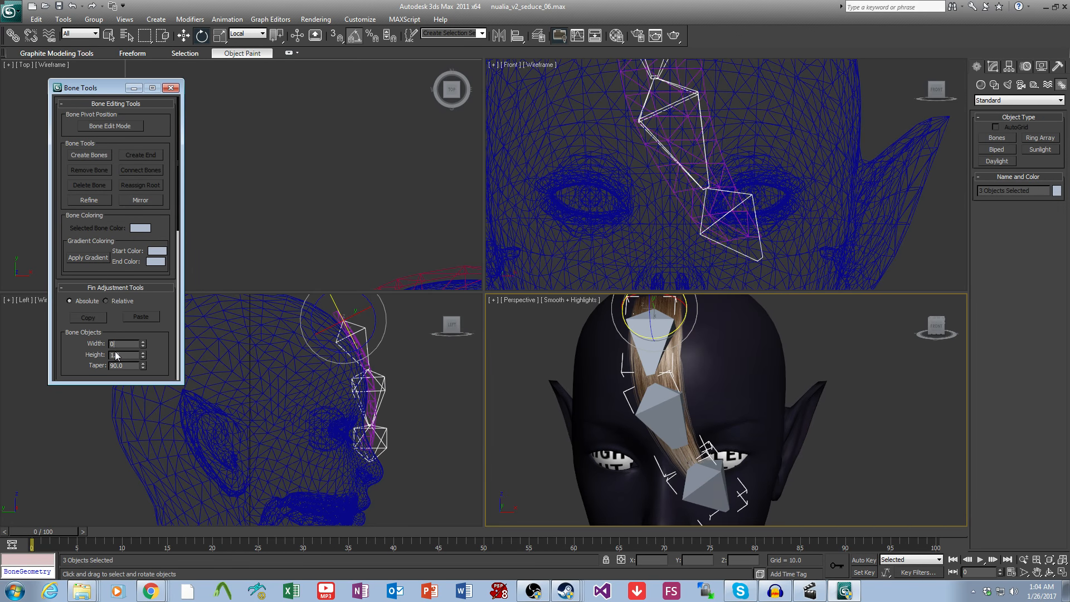
pyautogui.write('2')
pyautogui.press('Tab')
pyautogui.keyDown('alt'); pyautogui.moveTo(590, 411); pyautogui.dragTo(711, 397, button='middle'); pyautogui.keyUp('alt')
pyautogui.click(823, 404)
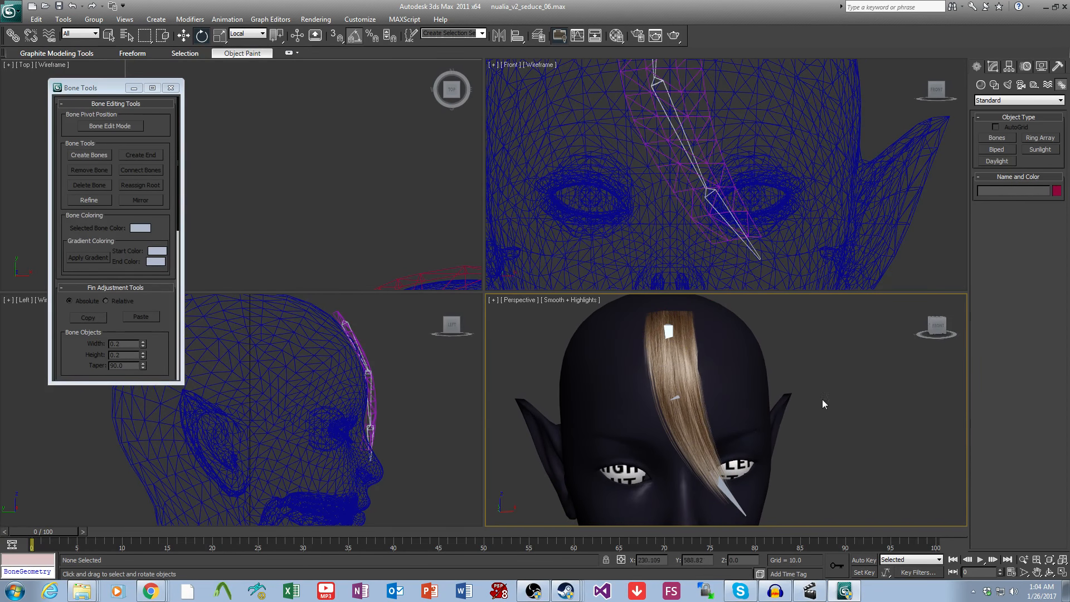
# Step: Select the hair mesh and unhide all its strands at Element level
pyautogui.click(692, 368)
pyautogui.click(993, 66)
pyautogui.click(1012, 172)
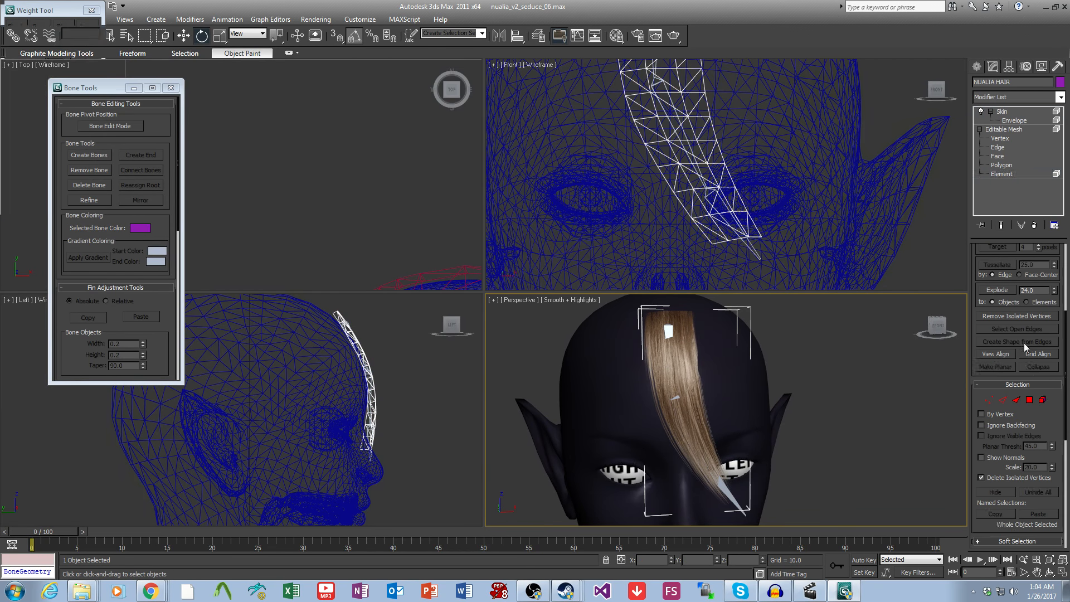
pyautogui.click(1037, 492)
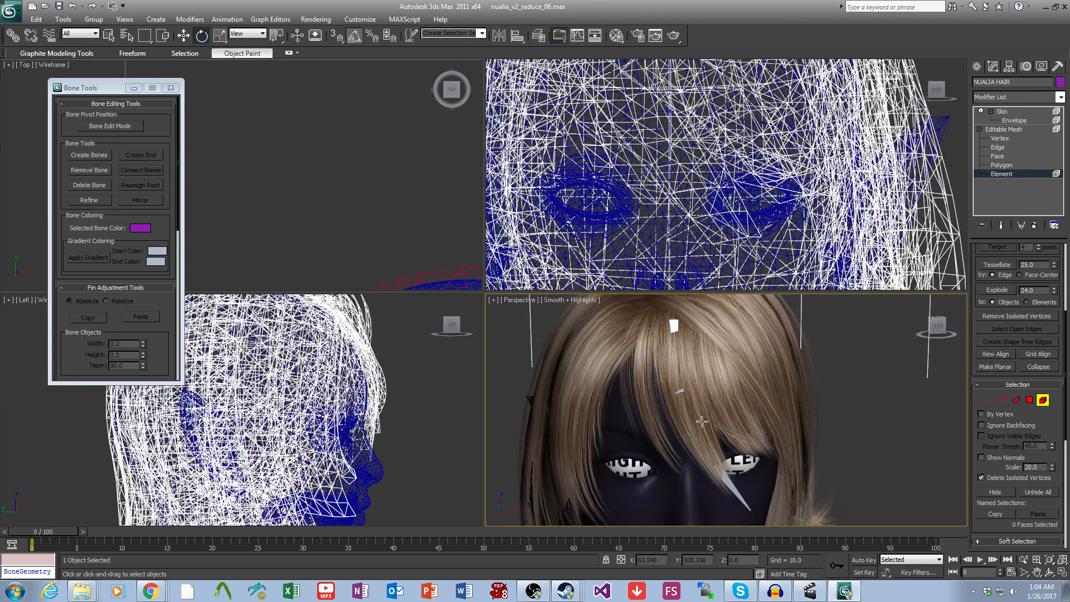
# Step: Select the neighbouring fringe strands sweeping over the character's left eye, invert the selection and hide the rest of the hair
pyautogui.click(718, 413)
pyautogui.scroll(4, 738, 444)
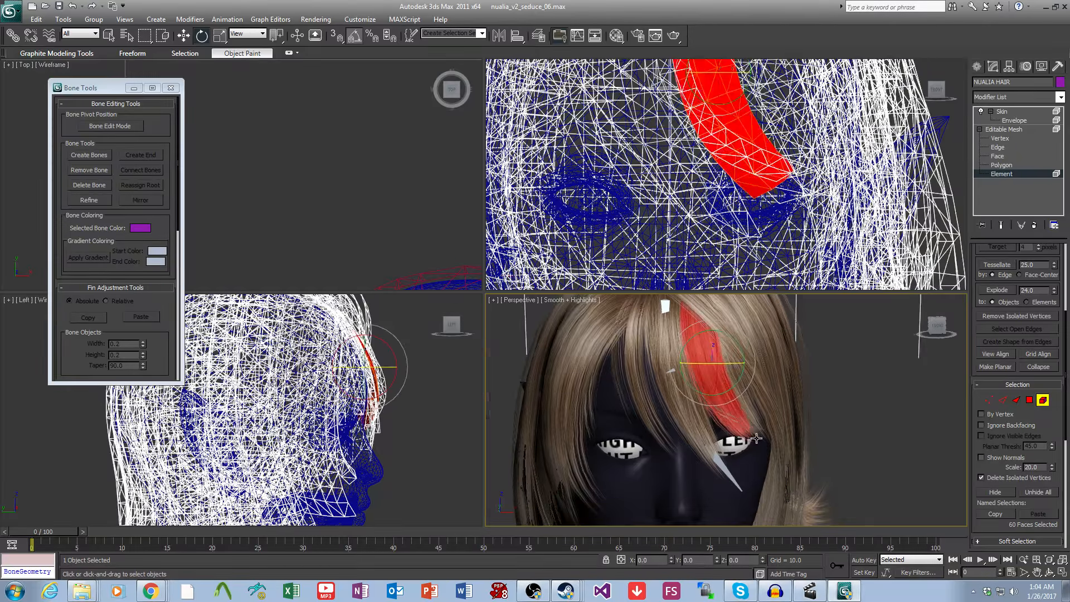
pyautogui.click(744, 448)
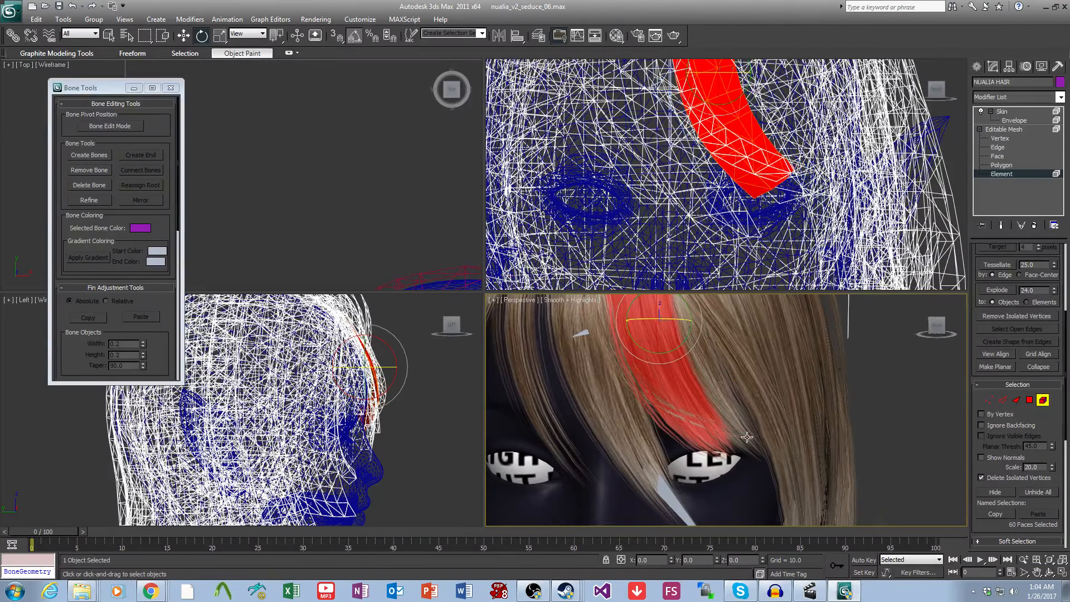
pyautogui.keyDown('ctrl'); pyautogui.click(745, 437); pyautogui.keyUp('ctrl')
pyautogui.keyDown('ctrl'); pyautogui.click(750, 450); pyautogui.keyUp('ctrl')
pyautogui.moveTo(750, 451)
pyautogui.keyDown('alt'); pyautogui.mouseDown(button='middle')
pyautogui.moveTo(745, 463)
pyautogui.moveTo(760, 461)
pyautogui.moveTo(739, 465)
pyautogui.mouseUp(button='middle'); pyautogui.keyUp('alt')
pyautogui.scroll(-4, 739, 465)
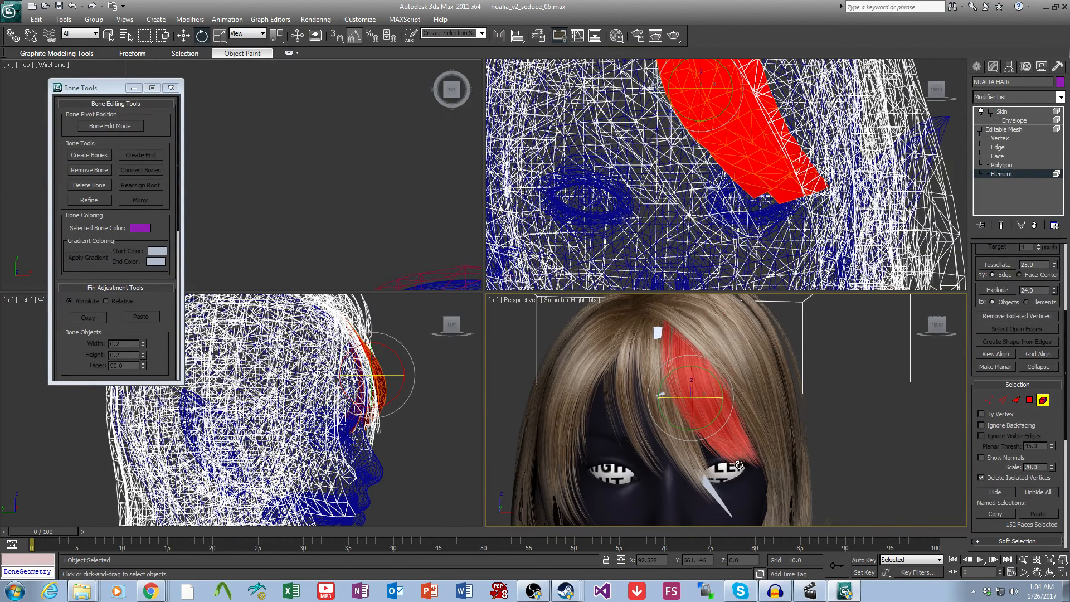
pyautogui.hotkey('ctrl', 'i')
pyautogui.press('Delete')
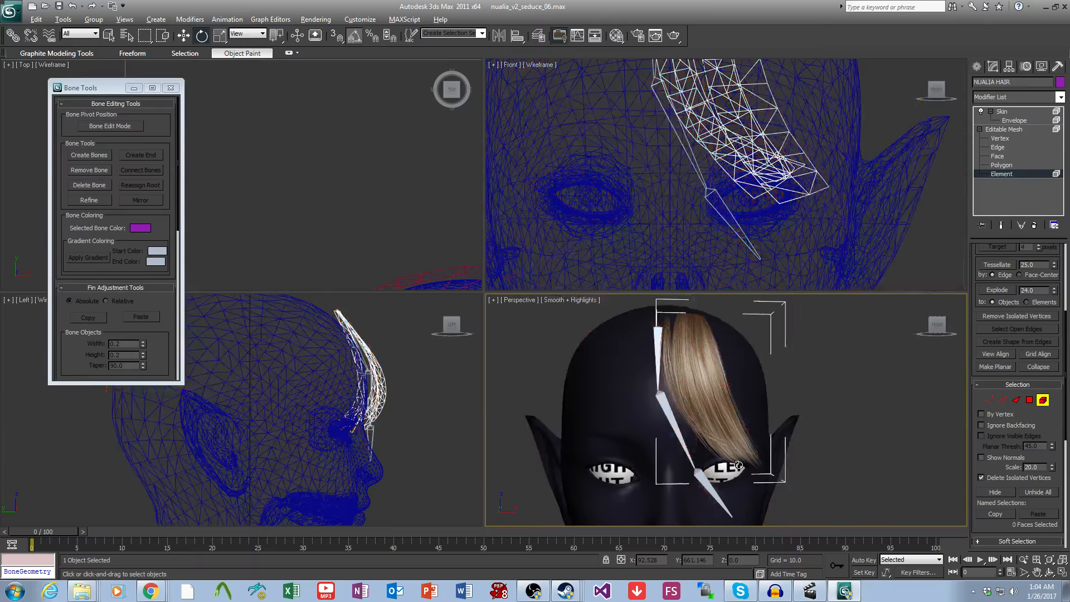
# Step: Draw a three-bone chain down the isolated strands over the left eye in the Front view, and delete its end bone
pyautogui.click(1004, 129)
pyautogui.click(92, 155)
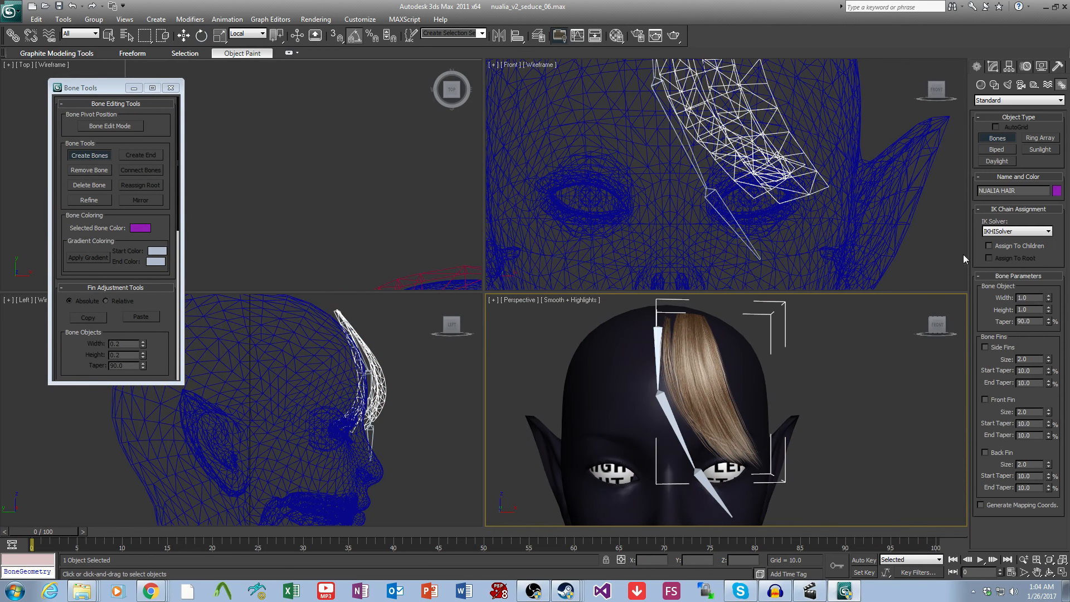
pyautogui.moveTo(415, 351); pyautogui.dragTo(390, 370, button='middle')
pyautogui.moveTo(747, 83); pyautogui.dragTo(678, 95, button='middle')
pyautogui.scroll(-2, 742, 262)
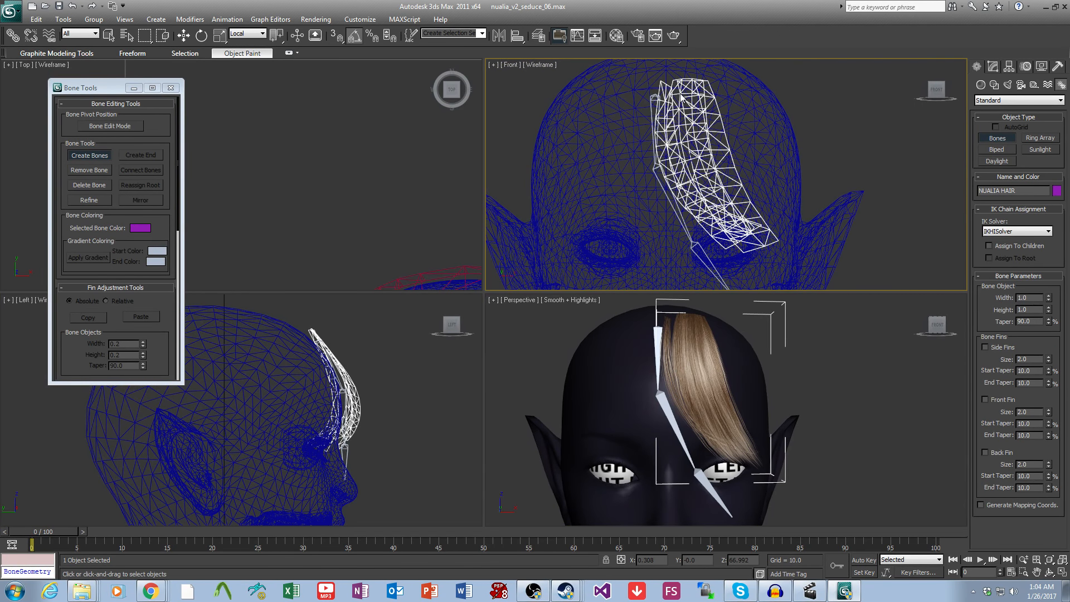
pyautogui.click(680, 97)
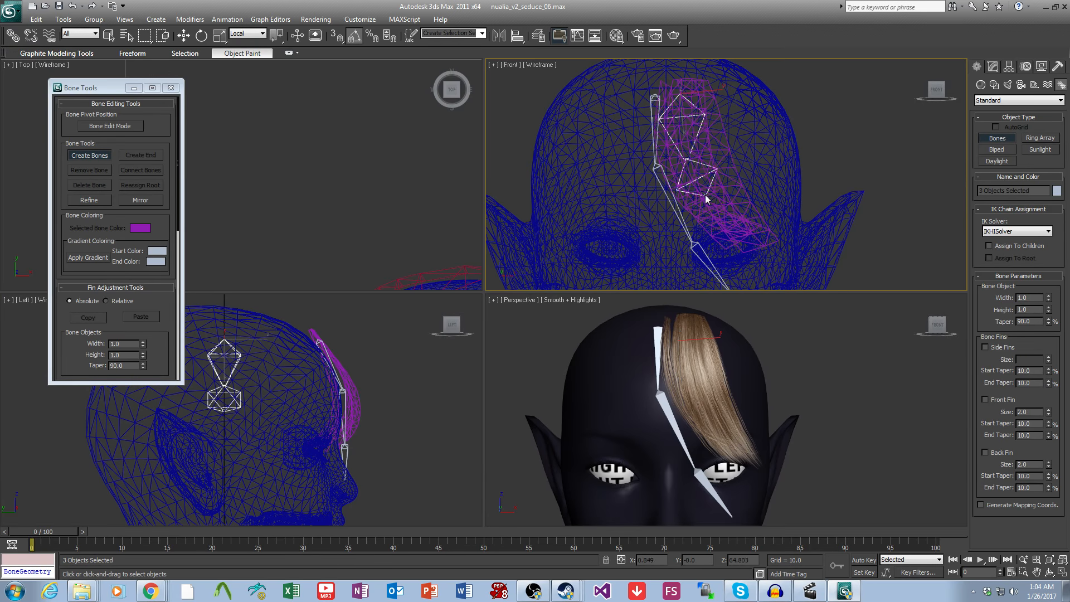
pyautogui.click(723, 211)
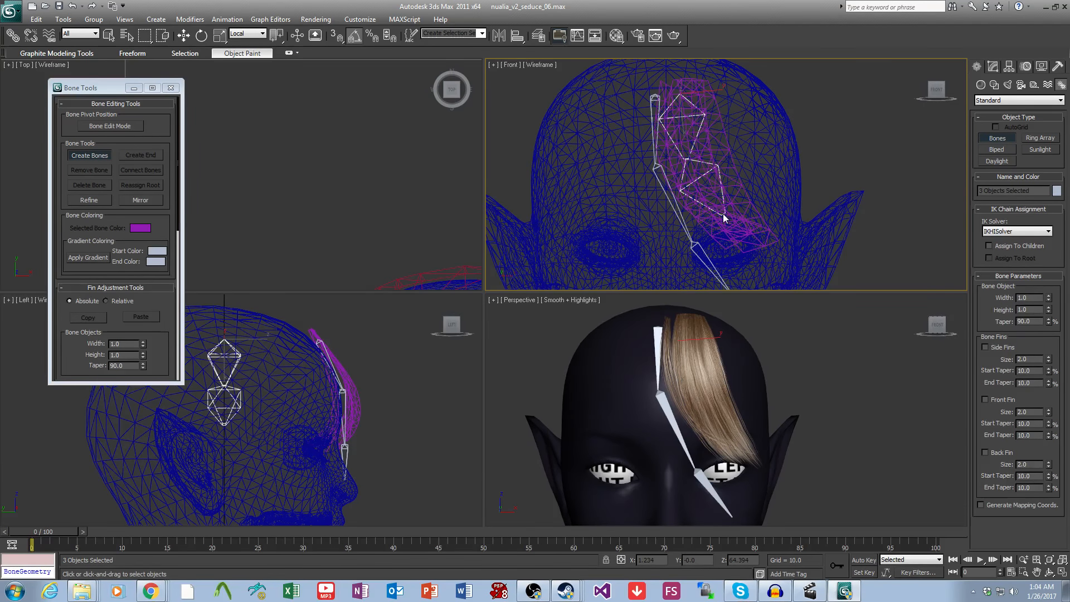
pyautogui.rightClick(759, 253)
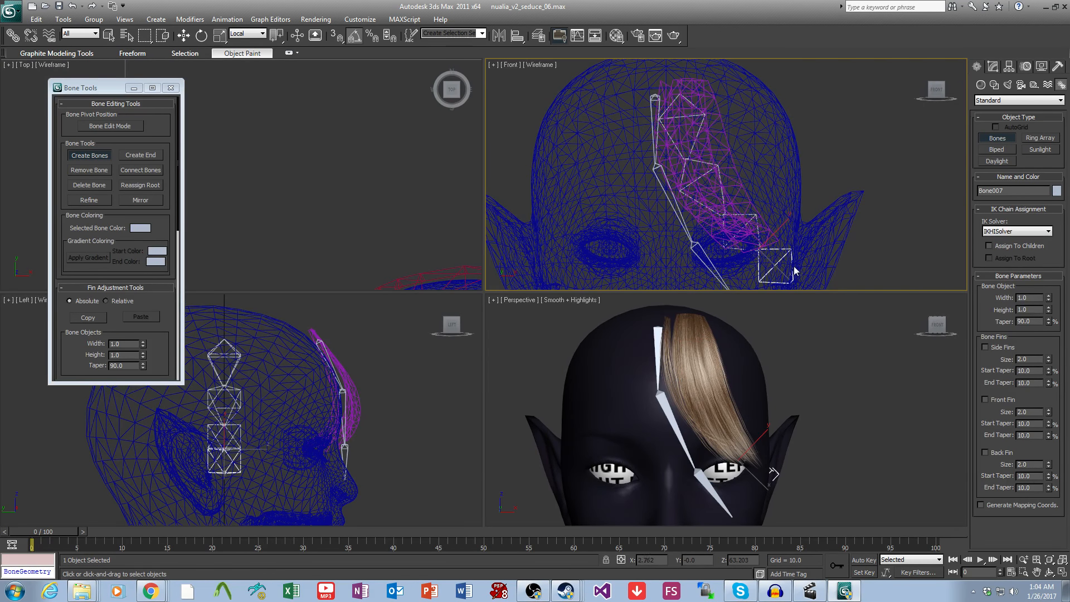
pyautogui.click(89, 155)
pyautogui.scroll(5, 346, 358)
pyautogui.press('e')
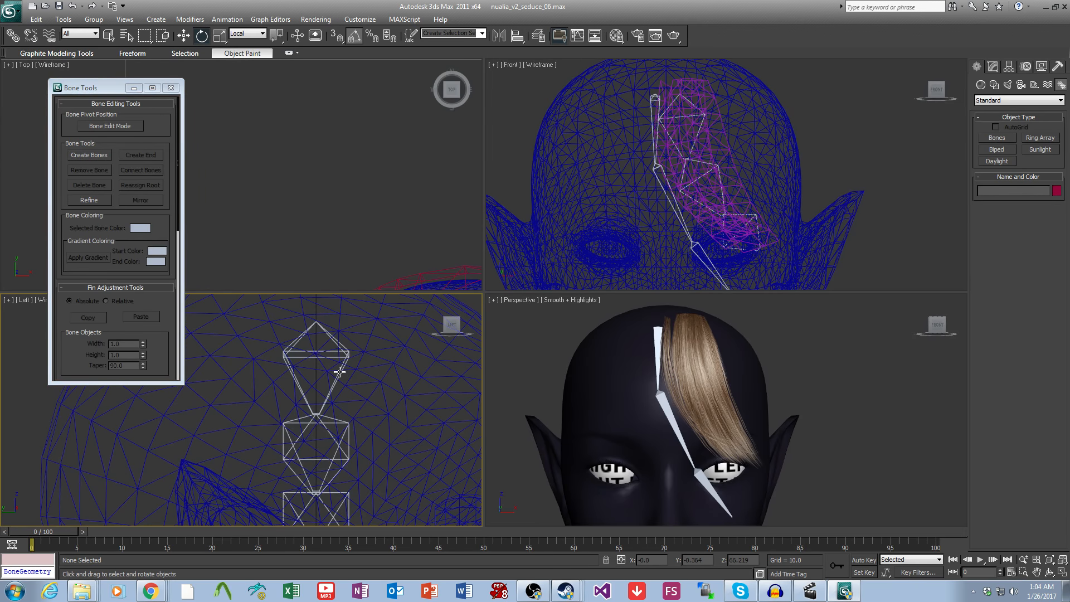
# Step: Move the new chain's root bone forward to the hair and slightly sideways so it sits at the strands' roots
pyautogui.click(339, 373)
pyautogui.click(339, 376)
pyautogui.click(184, 35)
pyautogui.moveTo(645, 334); pyautogui.dragTo(657, 339, button='middle')
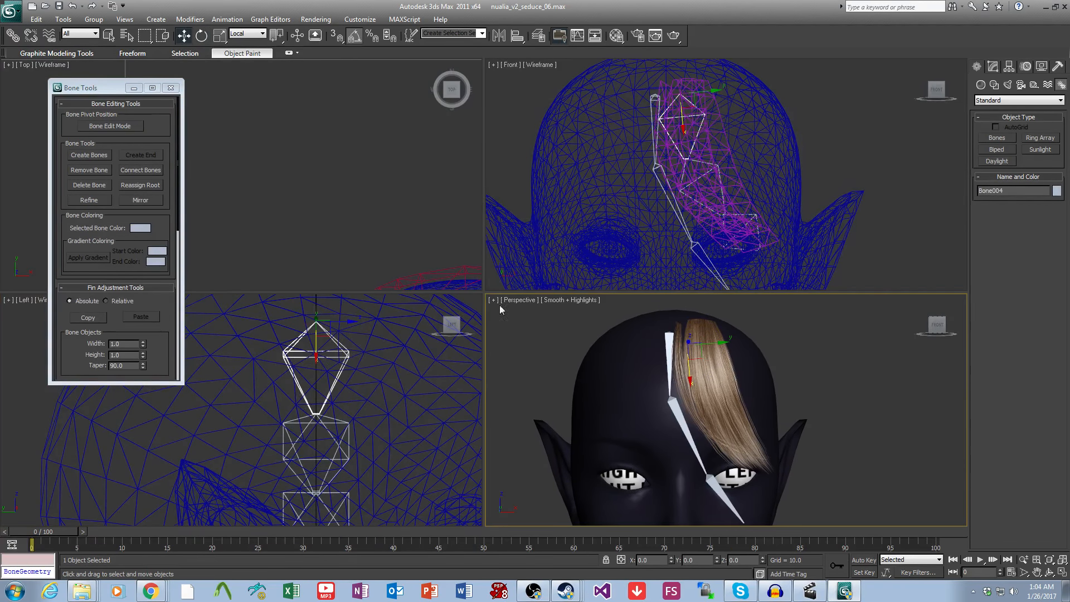
pyautogui.scroll(-4, 335, 389)
pyautogui.moveTo(304, 341); pyautogui.dragTo(437, 342)
pyautogui.keyDown('alt'); pyautogui.moveTo(753, 357); pyautogui.dragTo(735, 380, button='middle'); pyautogui.keyUp('alt')
pyautogui.scroll(4, 735, 380)
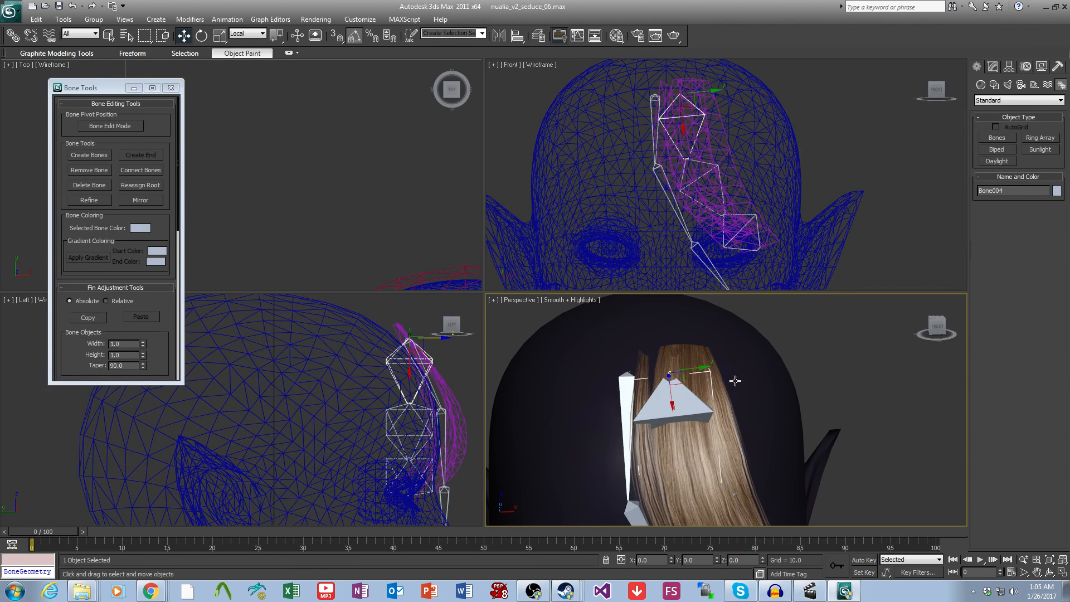
pyautogui.moveTo(692, 369); pyautogui.dragTo(701, 368)
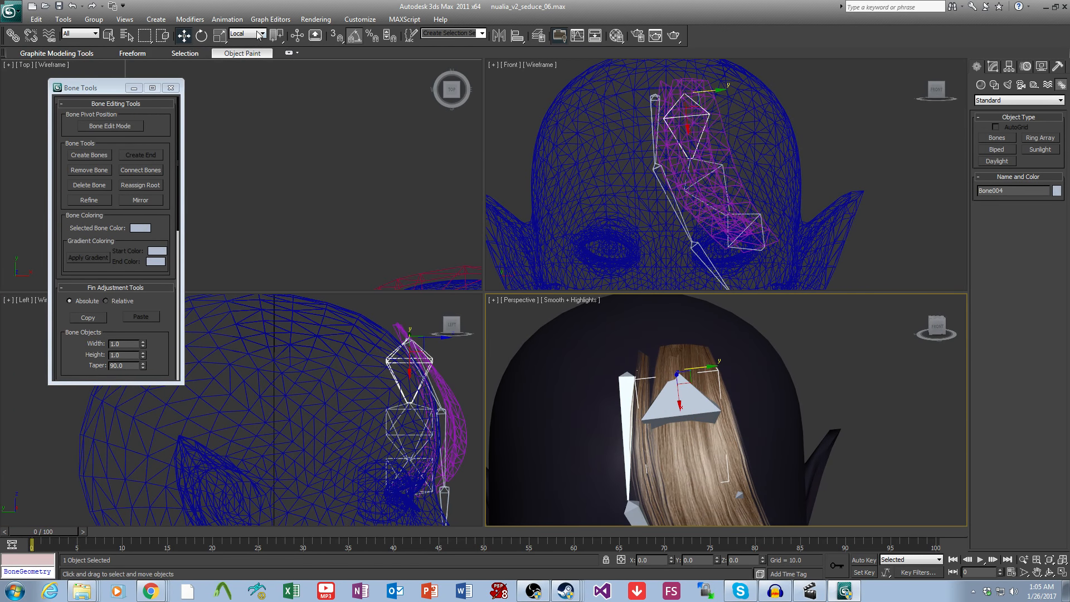
# Step: Rotate the chain's root bone and second bone so the chain follows the curve of the left-eye strands
pyautogui.click(204, 38)
pyautogui.moveTo(704, 410); pyautogui.dragTo(698, 354, button='middle')
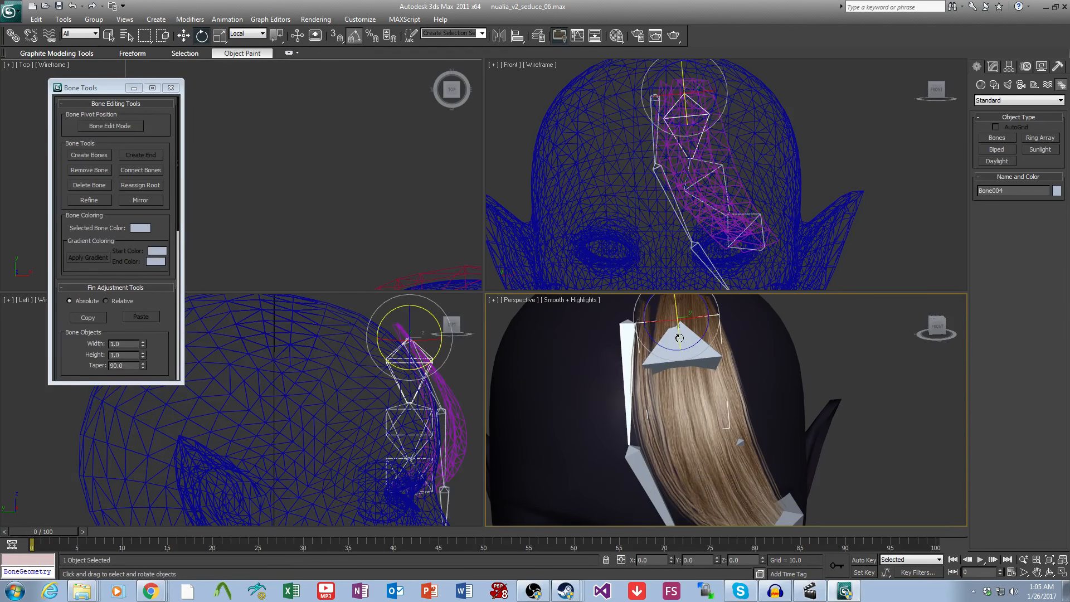
pyautogui.moveTo(679, 337); pyautogui.dragTo(670, 300)
pyautogui.moveTo(730, 513); pyautogui.dragTo(770, 415, button='middle')
pyautogui.click(819, 374)
pyautogui.moveTo(800, 341); pyautogui.dragTo(807, 374)
pyautogui.keyDown('alt'); pyautogui.moveTo(806, 379); pyautogui.dragTo(745, 425, button='middle'); pyautogui.keyUp('alt')
pyautogui.scroll(-4, 745, 425)
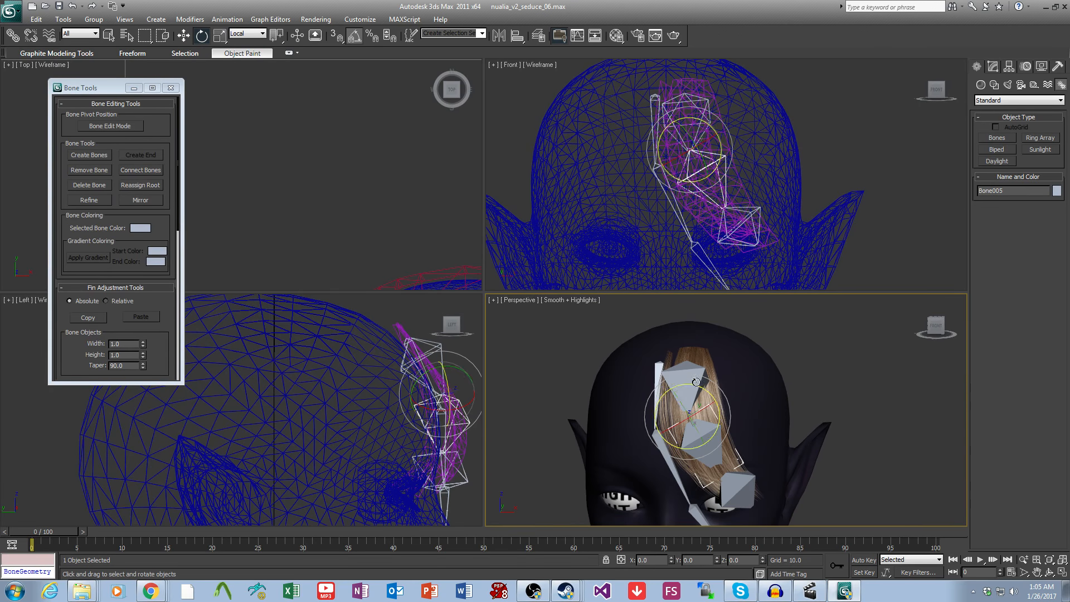
# Step: Select all three bones of the left-eye chain and set their width and height to 0.2
pyautogui.click(685, 386)
pyautogui.doubleClick(702, 444)
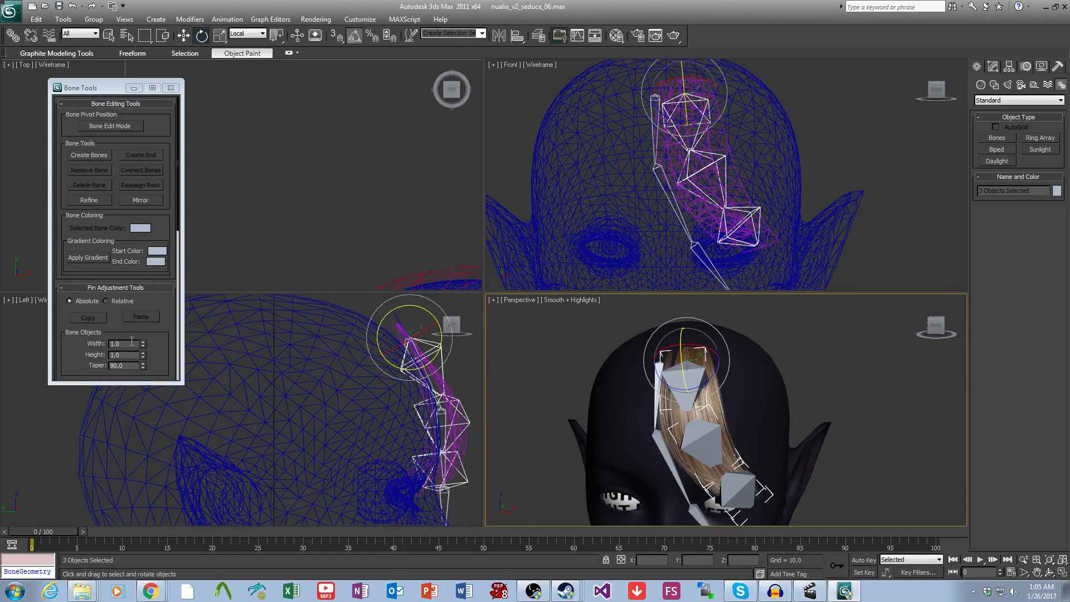
pyautogui.moveTo(132, 342); pyautogui.dragTo(92, 342)
pyautogui.write('0.2')
pyautogui.press('Tab')
pyautogui.write('0.2')
pyautogui.press('Return')
# Step: Select the hair mesh and unhide all its elements at Element level
pyautogui.moveTo(836, 439); pyautogui.dragTo(854, 389, button='middle')
pyautogui.click(854, 389)
pyautogui.click(753, 370)
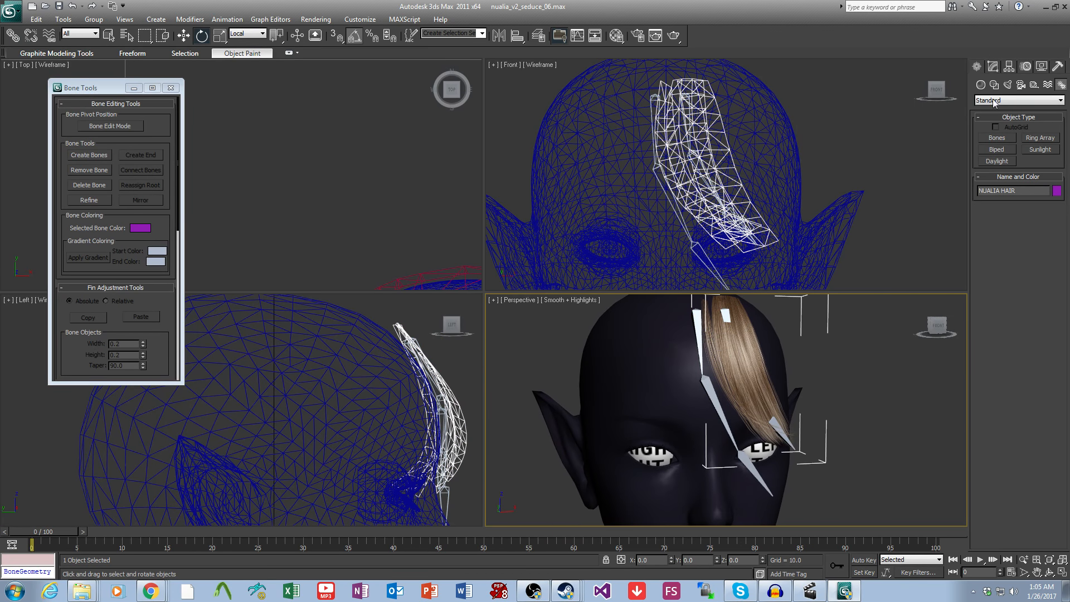
pyautogui.click(992, 66)
pyautogui.click(1010, 175)
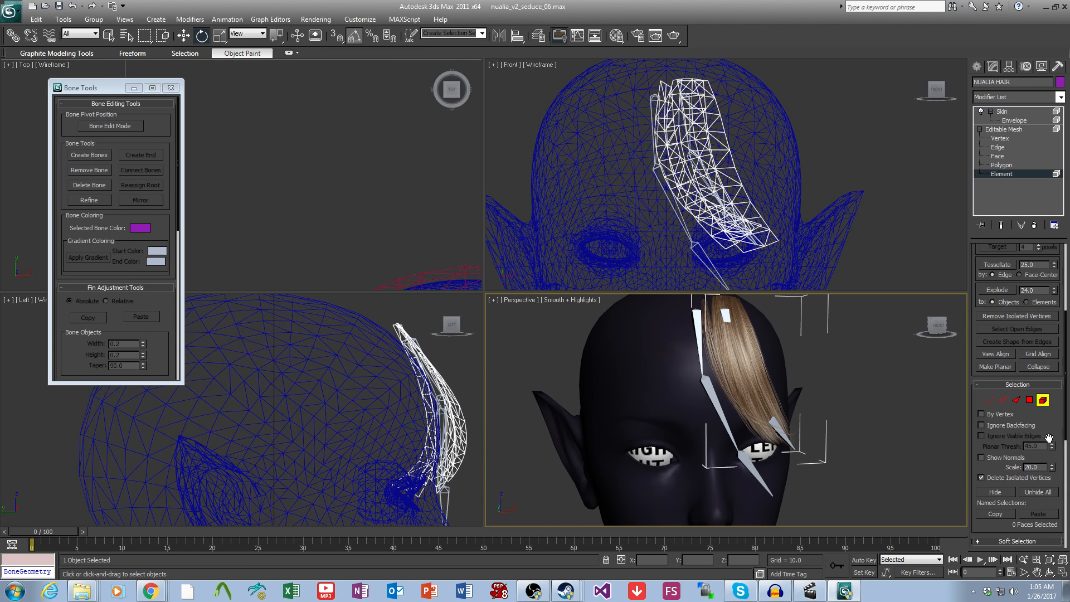
pyautogui.click(1037, 492)
# Step: Select the two fringe strands on the forehead above the character's right eye, invert the selection and hide the rest of the hair
pyautogui.click(680, 430)
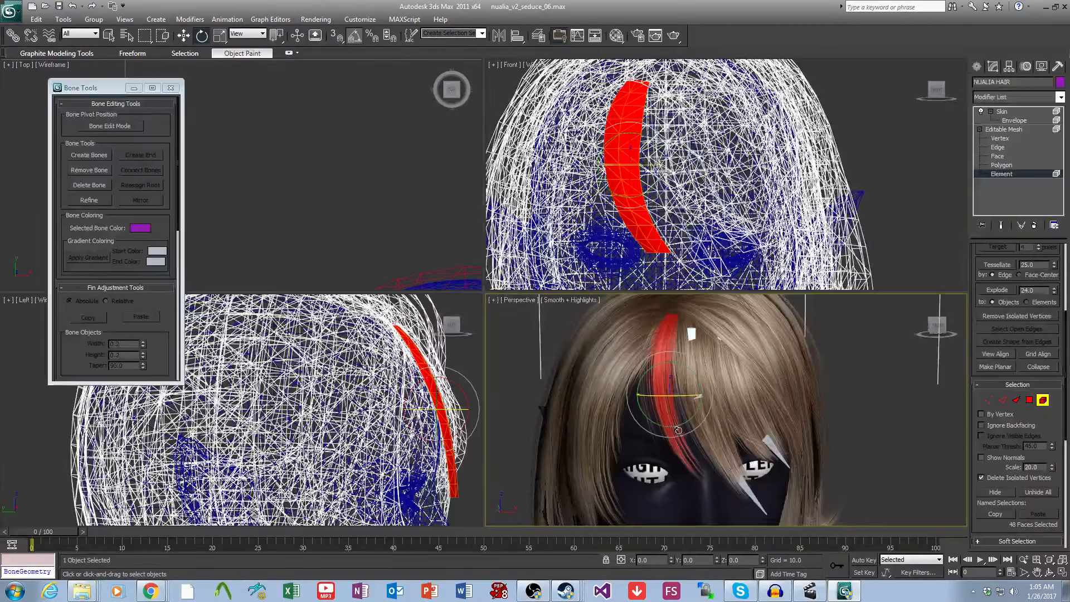
pyautogui.keyDown('alt'); pyautogui.moveTo(636, 427); pyautogui.dragTo(754, 435, button='middle'); pyautogui.keyUp('alt')
pyautogui.keyDown('ctrl'); pyautogui.click(597, 452); pyautogui.keyUp('ctrl')
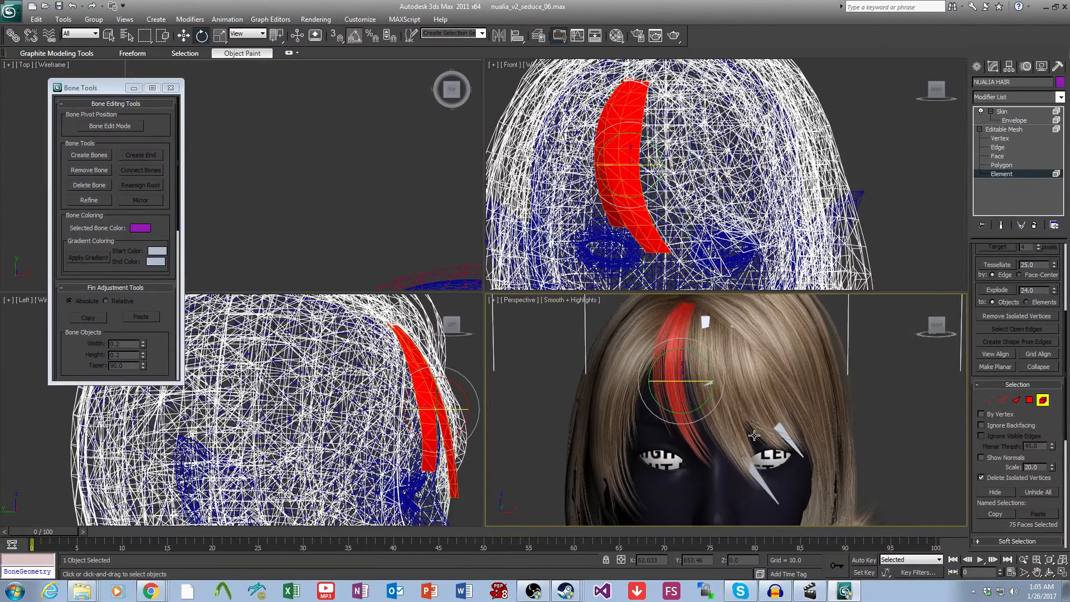
pyautogui.hotkey('ctrl', 'i')
pyautogui.hotkey('alt', 'h')
# Step: Draw a three-bone chain down the isolated right forehead strands in the Front view, and delete its end bone
pyautogui.click(90, 155)
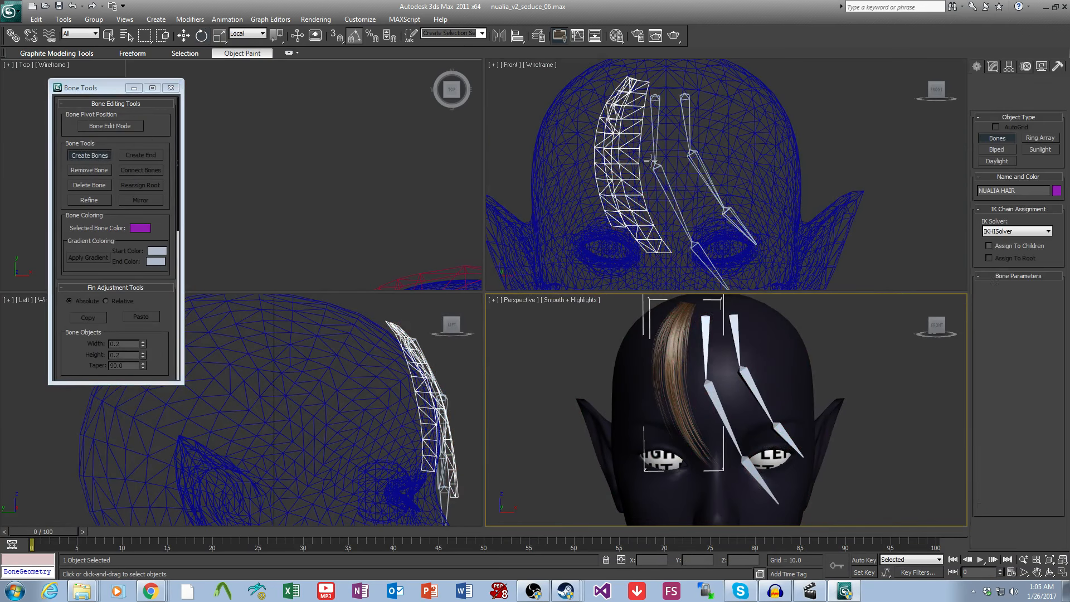
pyautogui.moveTo(630, 103); pyautogui.dragTo(679, 103, button='middle')
pyautogui.click(679, 98)
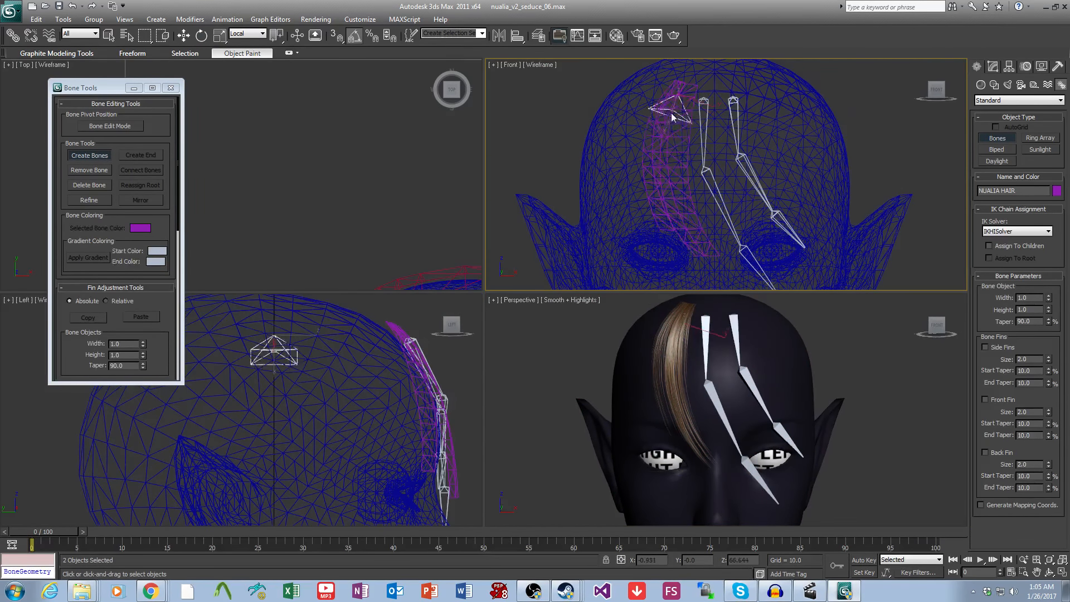
pyautogui.click(678, 225)
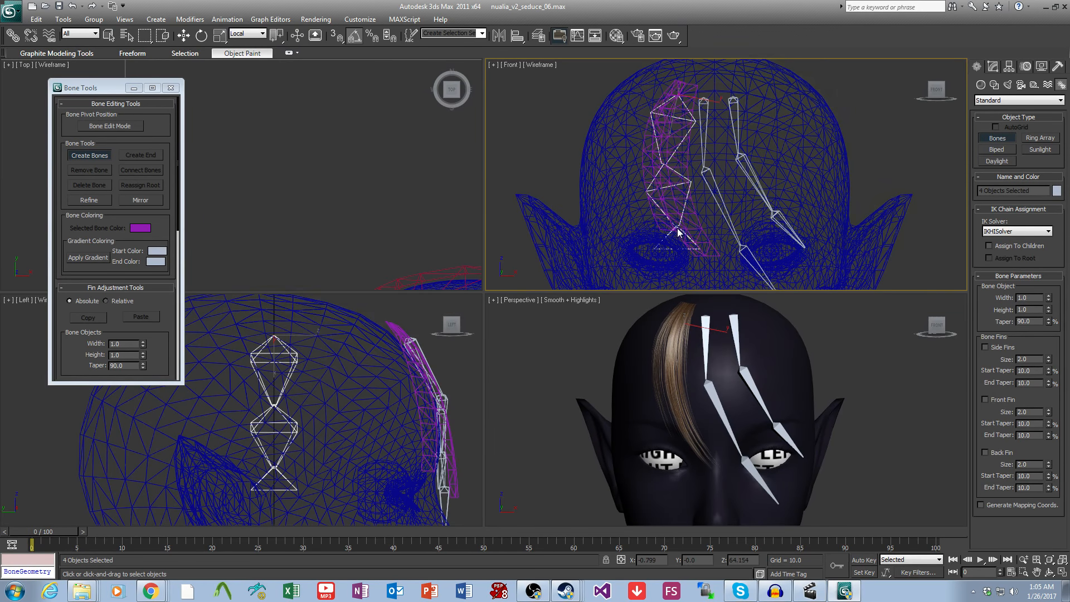
pyautogui.click(689, 260)
pyautogui.rightClick(719, 268)
pyautogui.click(107, 157)
pyautogui.scroll(5, 731, 168)
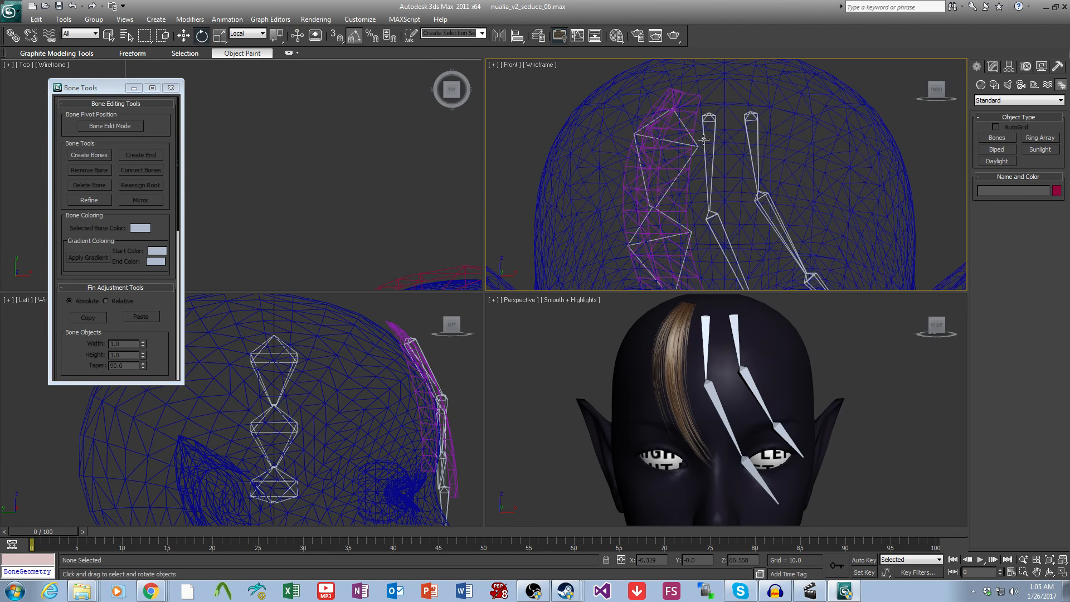
# Step: Move the right forehead chain's root bone forward in the Left view to the roots of the strands
pyautogui.click(666, 137)
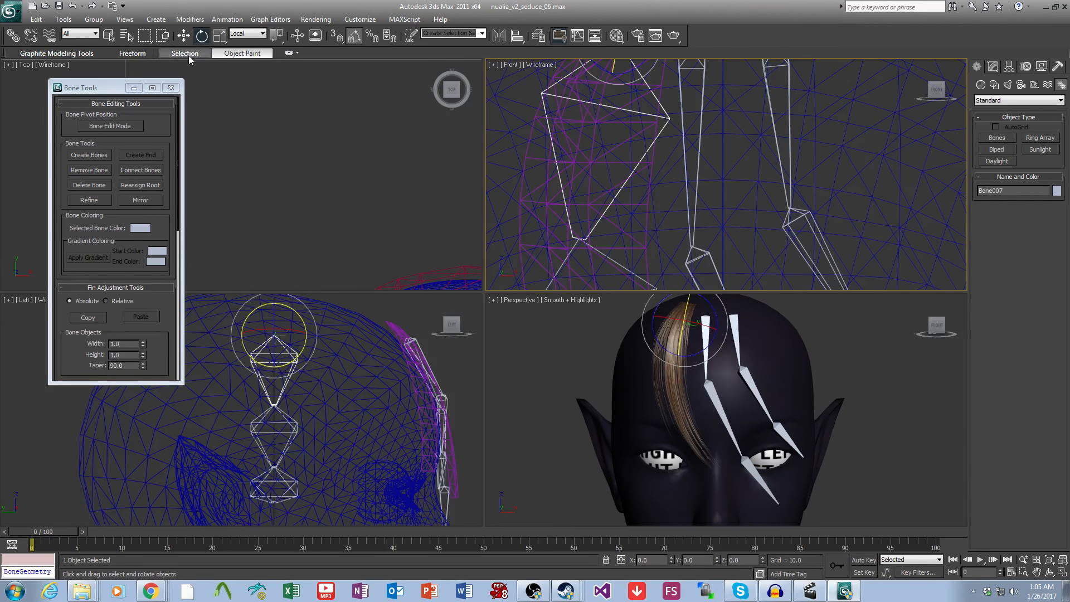
pyautogui.click(185, 36)
pyautogui.moveTo(293, 348); pyautogui.dragTo(306, 370, button='middle')
pyautogui.moveTo(321, 357); pyautogui.dragTo(451, 365)
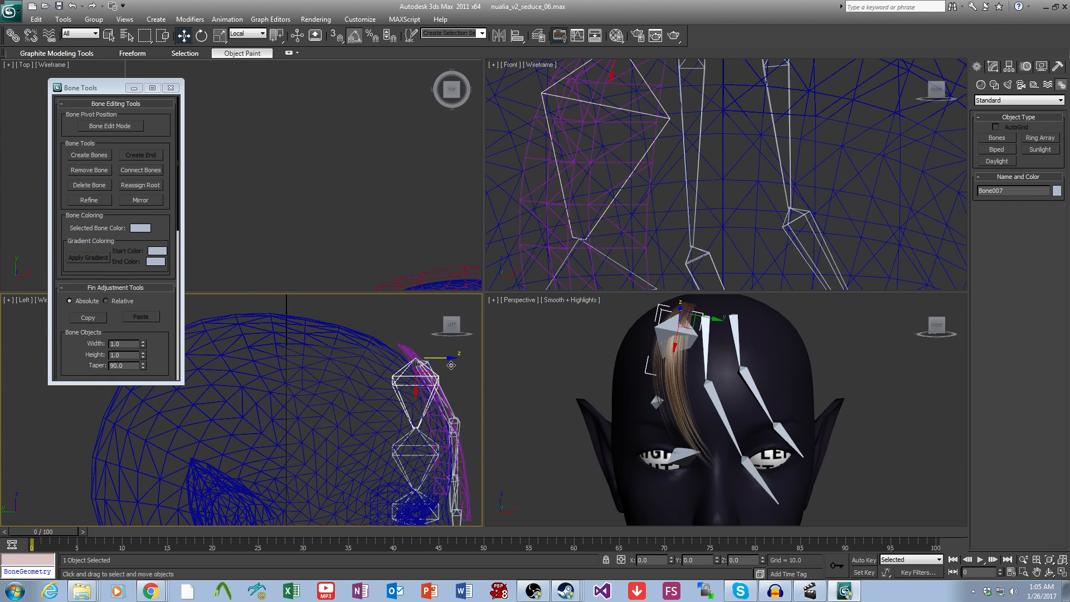
# Step: Rotate the root and second bones of the right forehead chain to follow the slope of the strands
pyautogui.click(202, 37)
pyautogui.keyDown('alt'); pyautogui.moveTo(713, 373); pyautogui.dragTo(741, 375, button='middle'); pyautogui.keyUp('alt')
pyautogui.moveTo(723, 331); pyautogui.dragTo(721, 307)
pyautogui.keyDown('alt'); pyautogui.moveTo(720, 307); pyautogui.dragTo(692, 351, button='middle'); pyautogui.keyUp('alt')
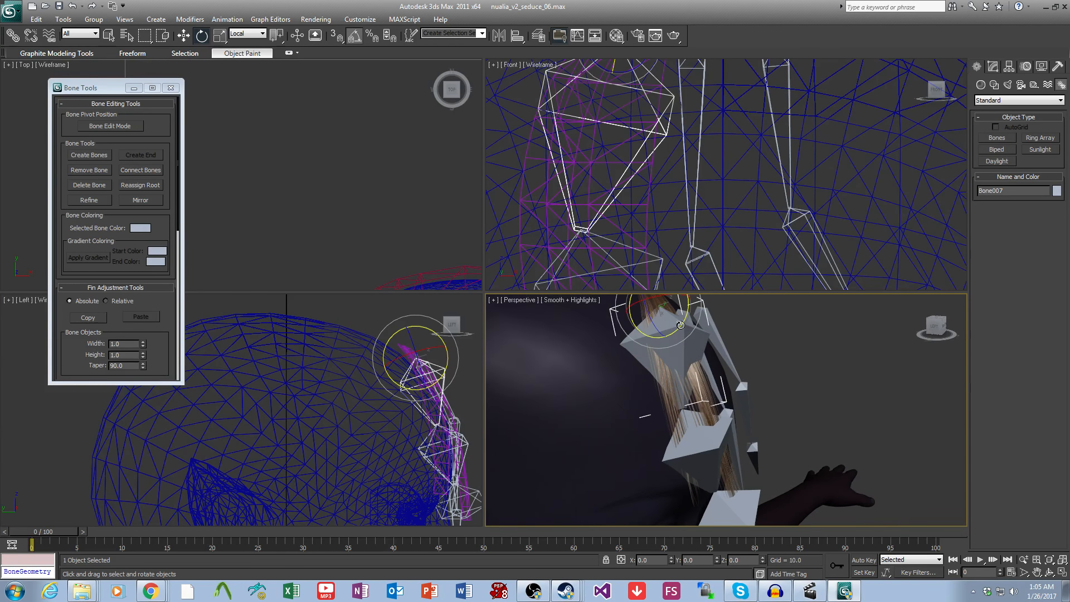
pyautogui.moveTo(681, 325); pyautogui.dragTo(687, 318)
pyautogui.keyDown('alt'); pyautogui.moveTo(716, 359); pyautogui.dragTo(753, 404, button='middle'); pyautogui.keyUp('alt')
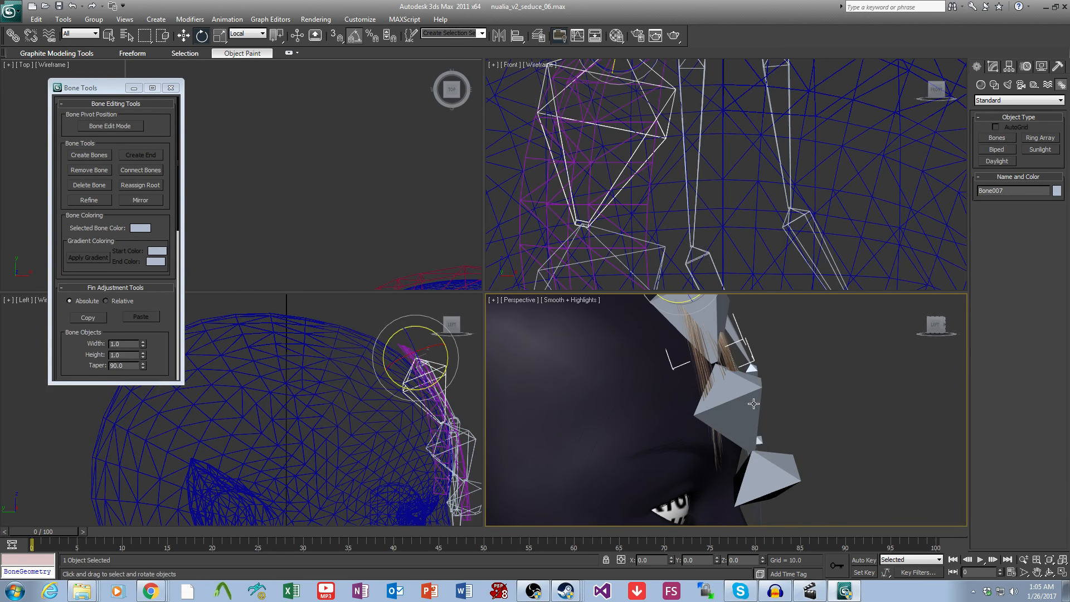
pyautogui.click(754, 404)
pyautogui.moveTo(746, 362); pyautogui.dragTo(749, 374)
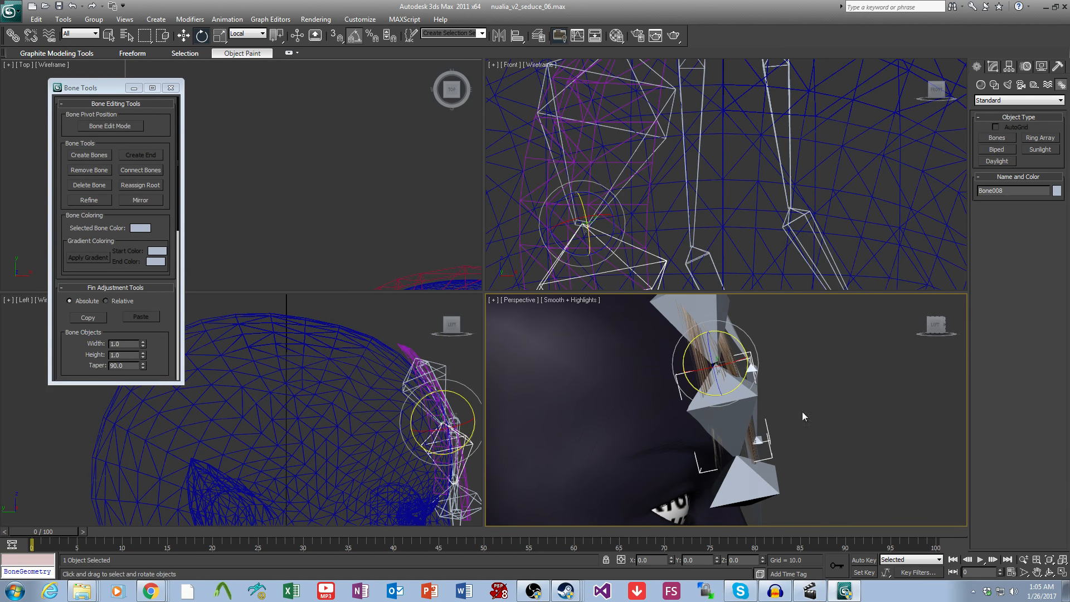
pyautogui.keyDown('alt'); pyautogui.moveTo(802, 416); pyautogui.dragTo(680, 470, button='middle'); pyautogui.keyUp('alt')
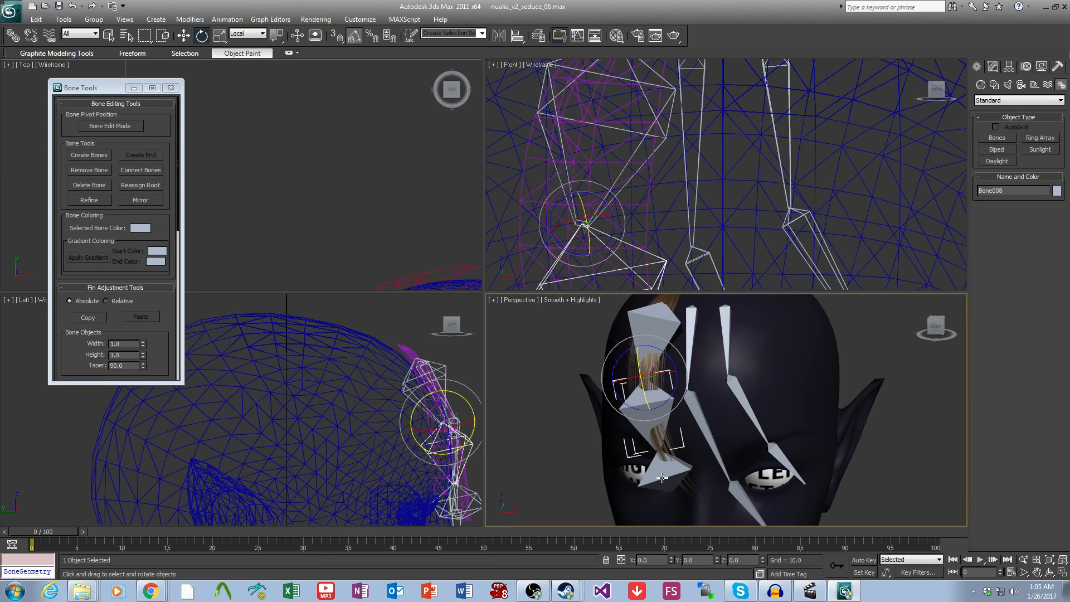
# Step: Select all three bones of the right forehead chain and set their width and height to 0.2
pyautogui.click(669, 487)
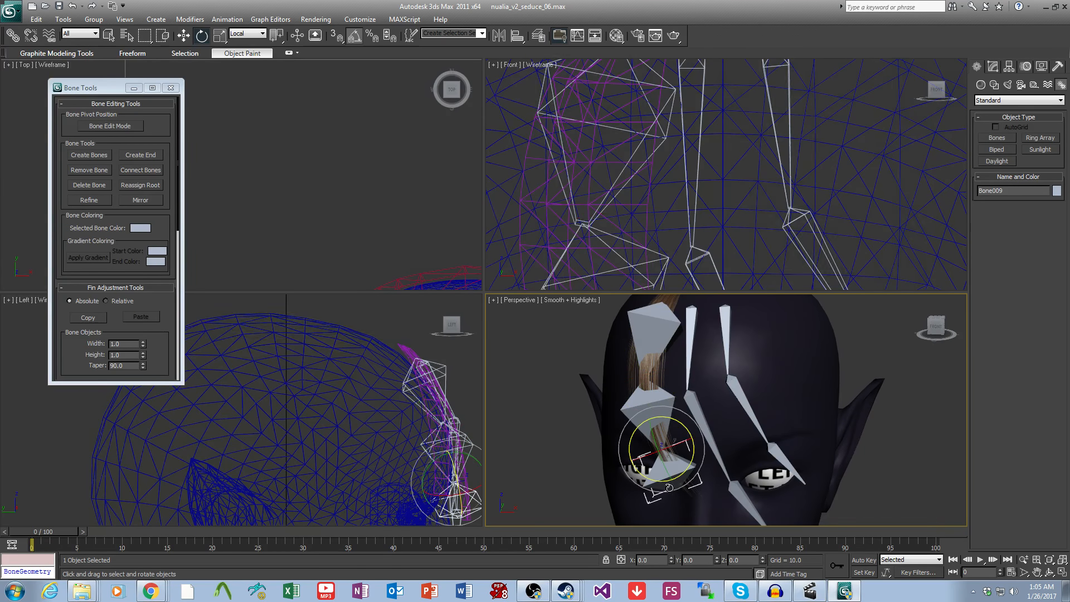
pyautogui.keyDown('ctrl'); pyautogui.click(659, 401); pyautogui.keyUp('ctrl')
pyautogui.keyDown('ctrl'); pyautogui.click(655, 337); pyautogui.keyUp('ctrl')
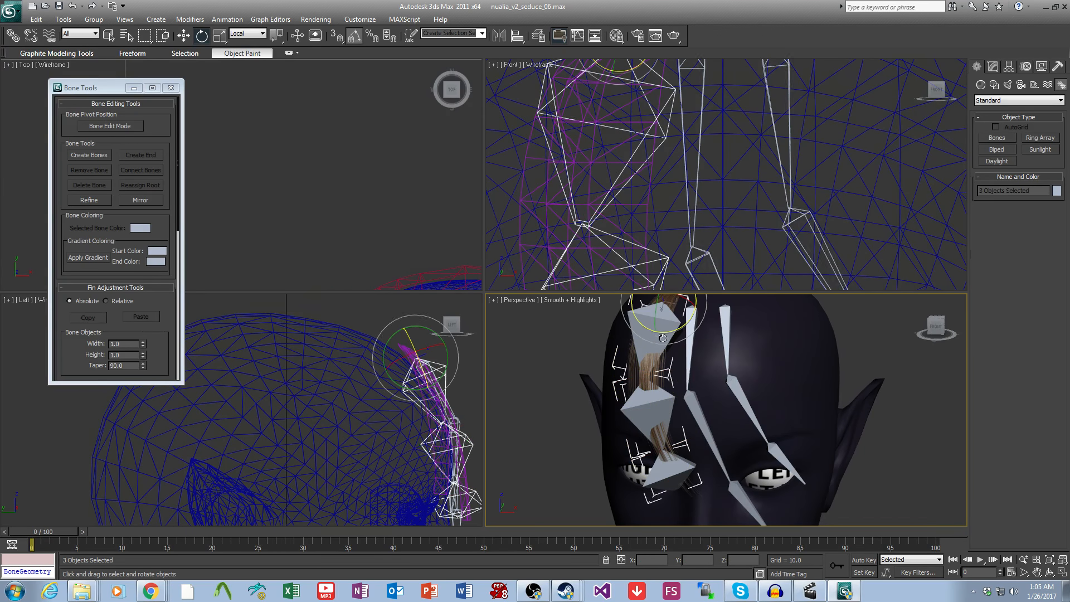
pyautogui.doubleClick(127, 343)
pyautogui.write('0.2')
pyautogui.moveTo(111, 360); pyautogui.dragTo(93, 352)
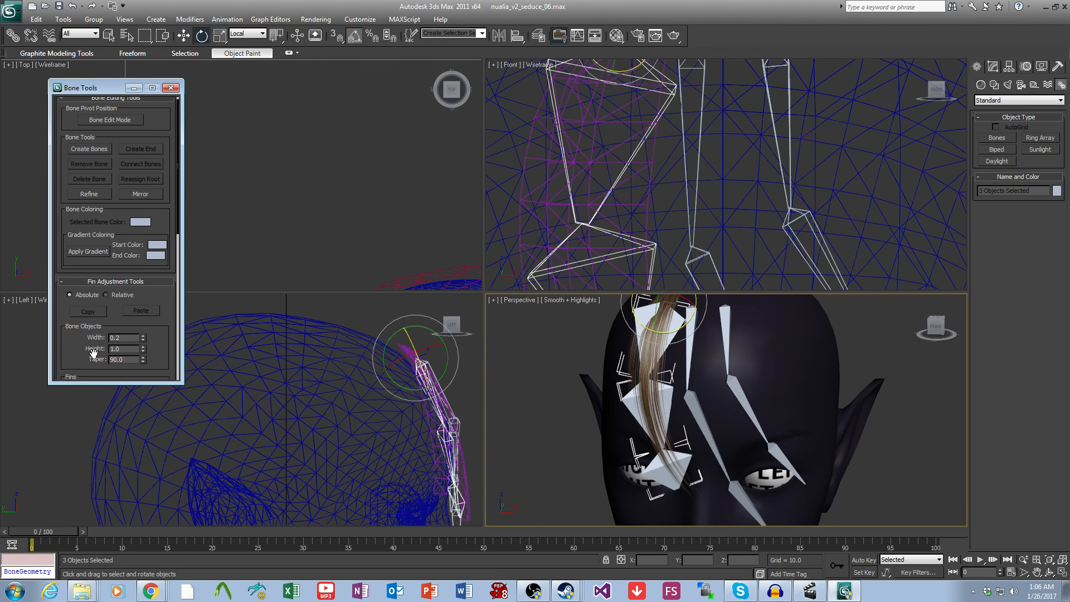
pyautogui.moveTo(809, 390); pyautogui.dragTo(796, 418, button='middle')
pyautogui.scroll(-3, 795, 419)
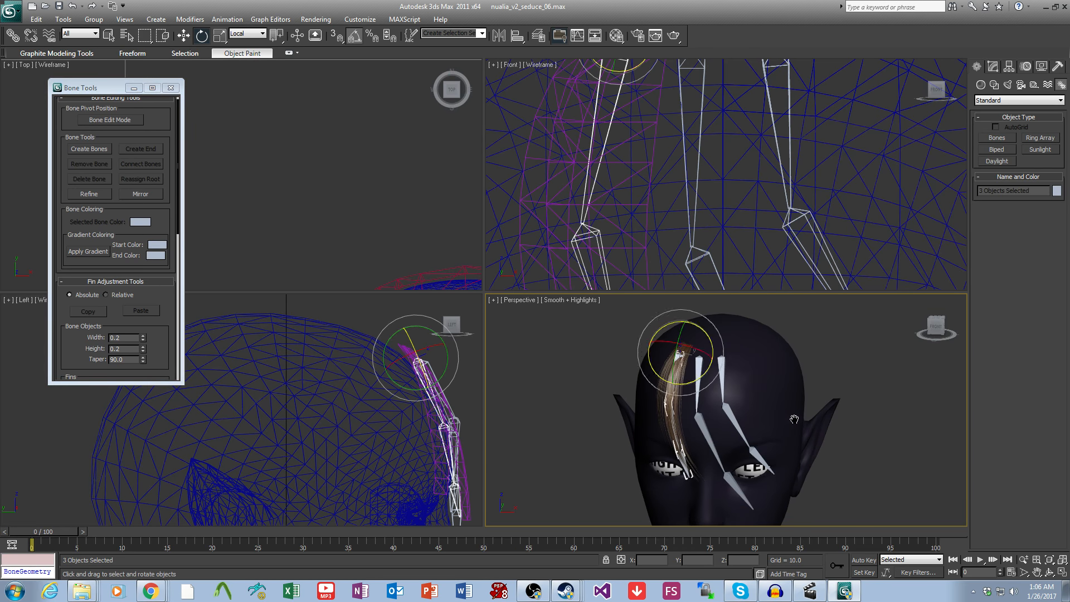
# Step: Return to the hair mesh's Element level and unhide all strands again
pyautogui.click(649, 352)
pyautogui.moveTo(667, 376); pyautogui.dragTo(668, 360, button='middle')
pyautogui.click(674, 360)
pyautogui.click(993, 66)
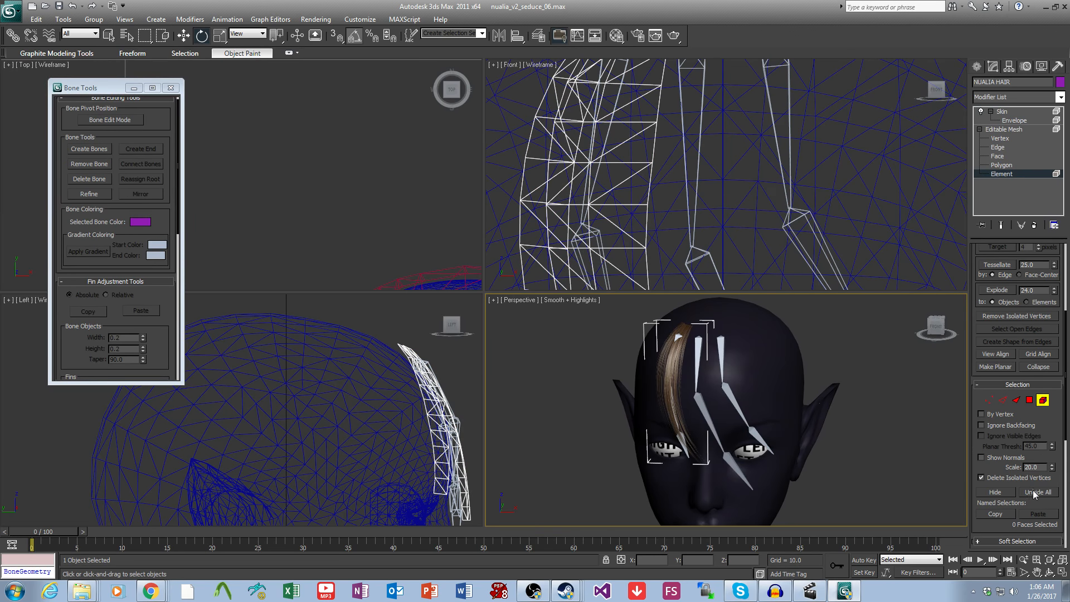
pyautogui.click(1034, 492)
# Step: Select the neighbouring strands curving past the outer side of the right eye, invert the selection and hide the remaining hair
pyautogui.scroll(3, 766, 394)
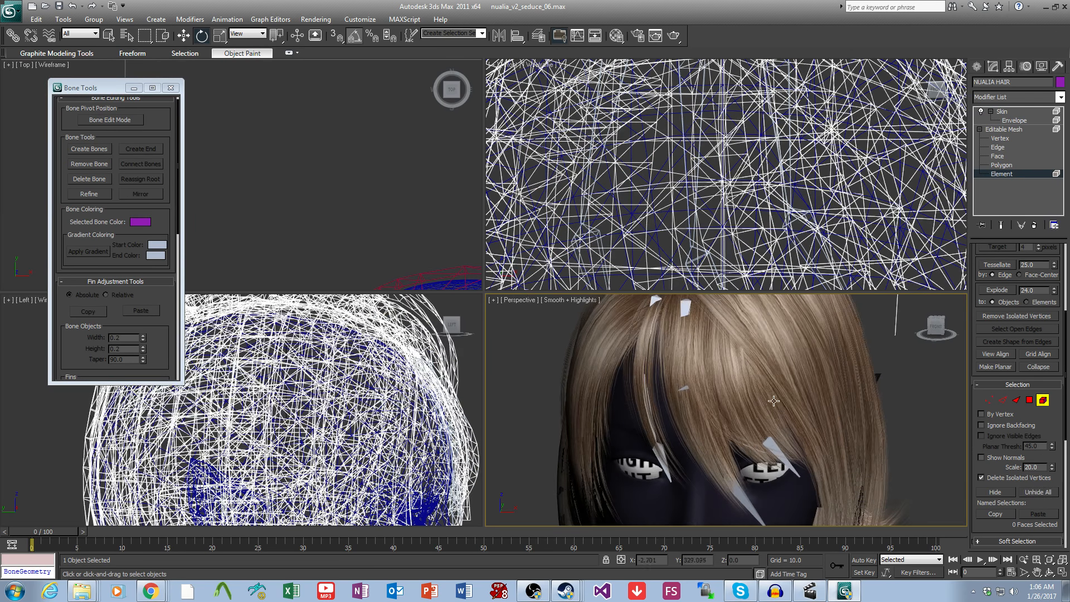
pyautogui.hotkey('alt', 'space')
pyautogui.press('Escape')
pyautogui.keyDown('alt'); pyautogui.moveTo(755, 434); pyautogui.dragTo(822, 452, button='middle'); pyautogui.keyUp('alt')
pyautogui.click(663, 442)
pyautogui.keyDown('alt'); pyautogui.moveTo(664, 442); pyautogui.dragTo(726, 462, button='middle'); pyautogui.keyUp('alt')
pyautogui.keyDown('ctrl'); pyautogui.click(718, 427); pyautogui.keyUp('ctrl')
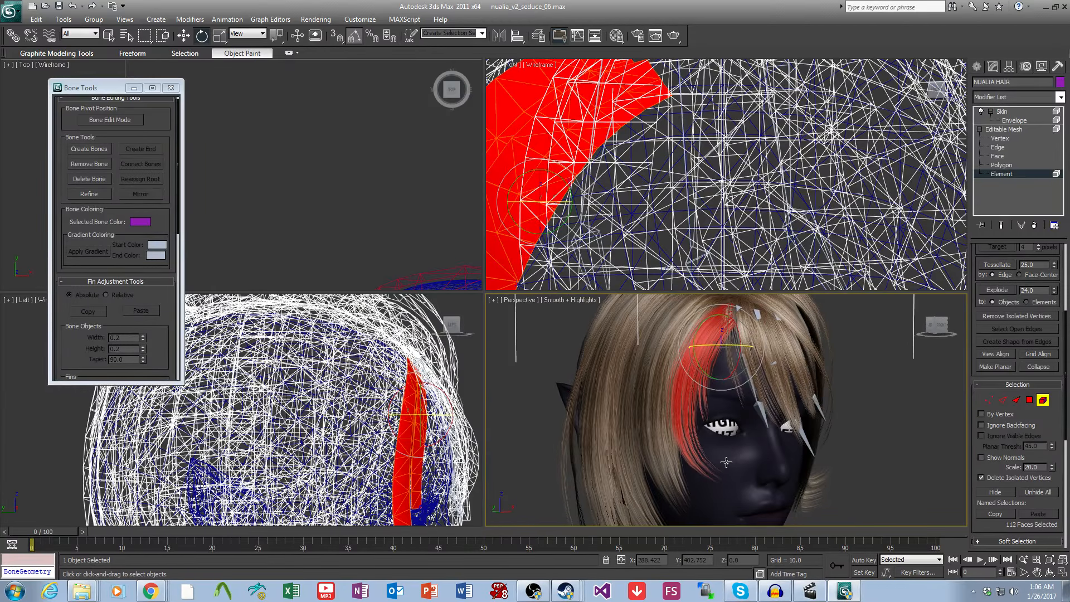
pyautogui.hotkey('ctrl', 'i')
pyautogui.press('Delete')
pyautogui.click(90, 149)
pyautogui.scroll(-6, 724, 178)
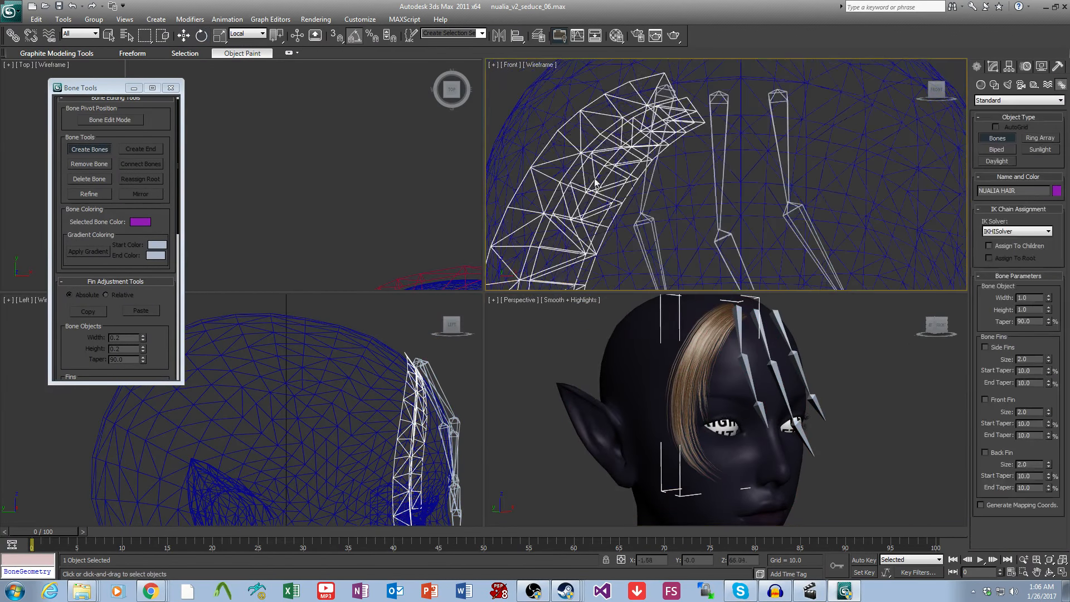
pyautogui.moveTo(675, 412); pyautogui.dragTo(680, 395, button='middle')
pyautogui.moveTo(439, 458); pyautogui.dragTo(391, 411, button='middle')
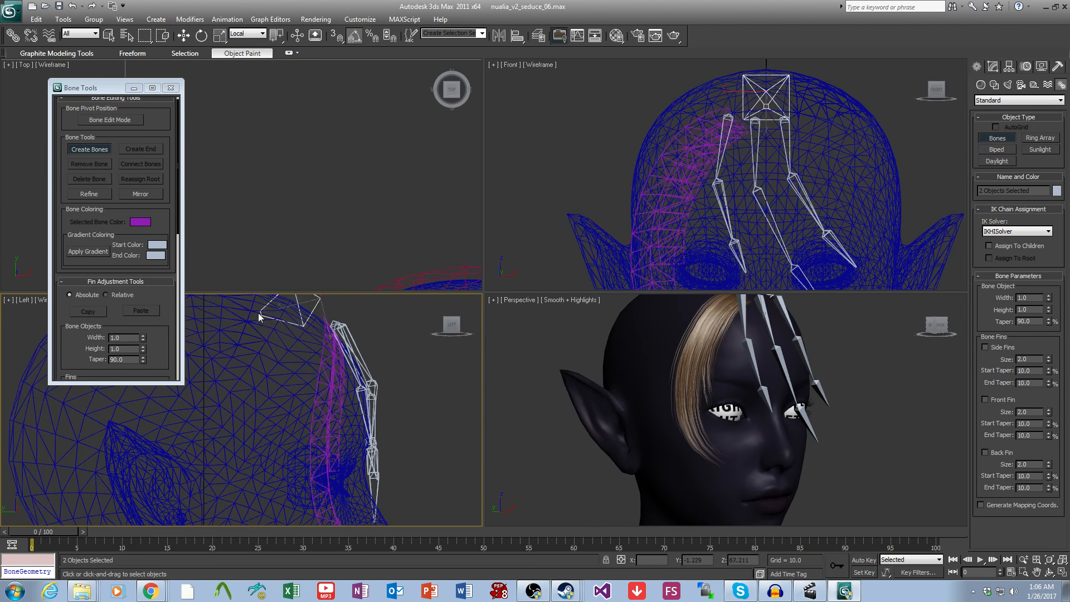
pyautogui.moveTo(259, 312); pyautogui.dragTo(254, 357, button='middle')
pyautogui.click(332, 412)
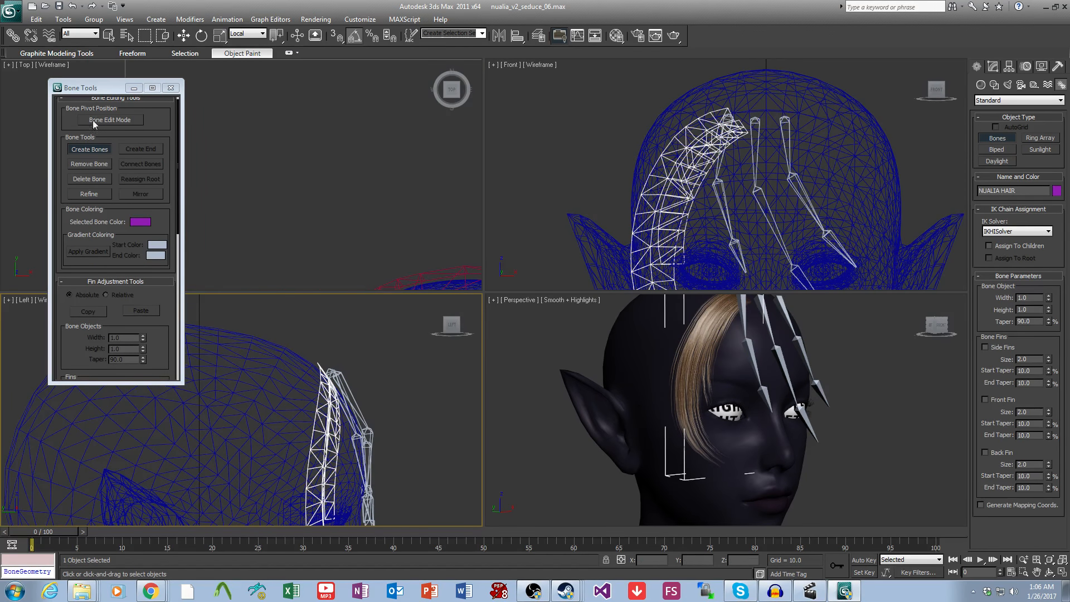
# Step: Select the root bones of the three forehead chains in the side view and delete them
pyautogui.press('e')
pyautogui.moveTo(395, 421); pyautogui.dragTo(336, 330)
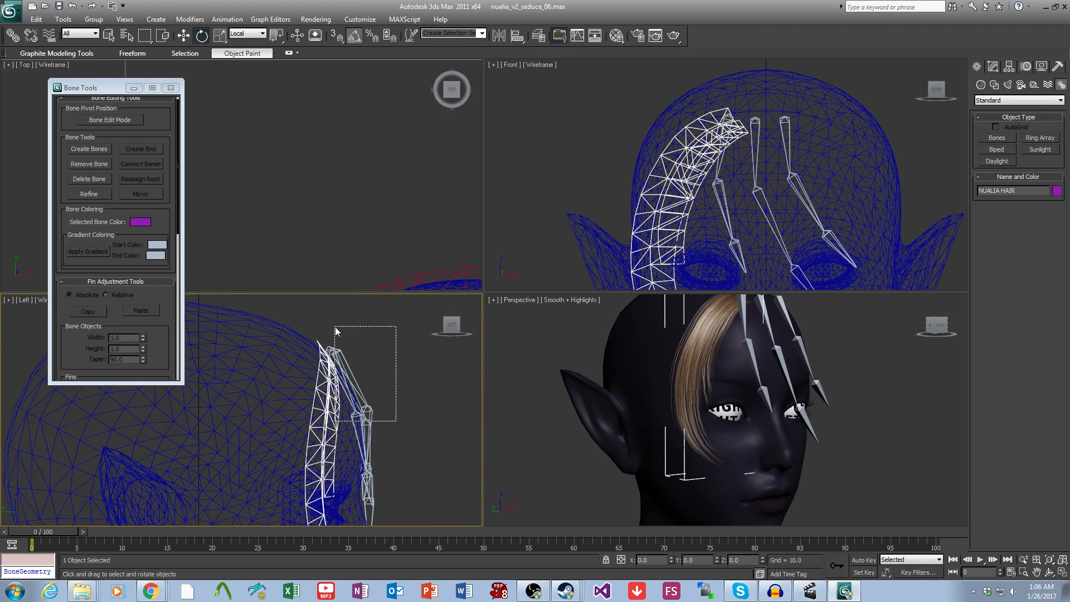
pyautogui.moveTo(440, 340); pyautogui.dragTo(287, 314)
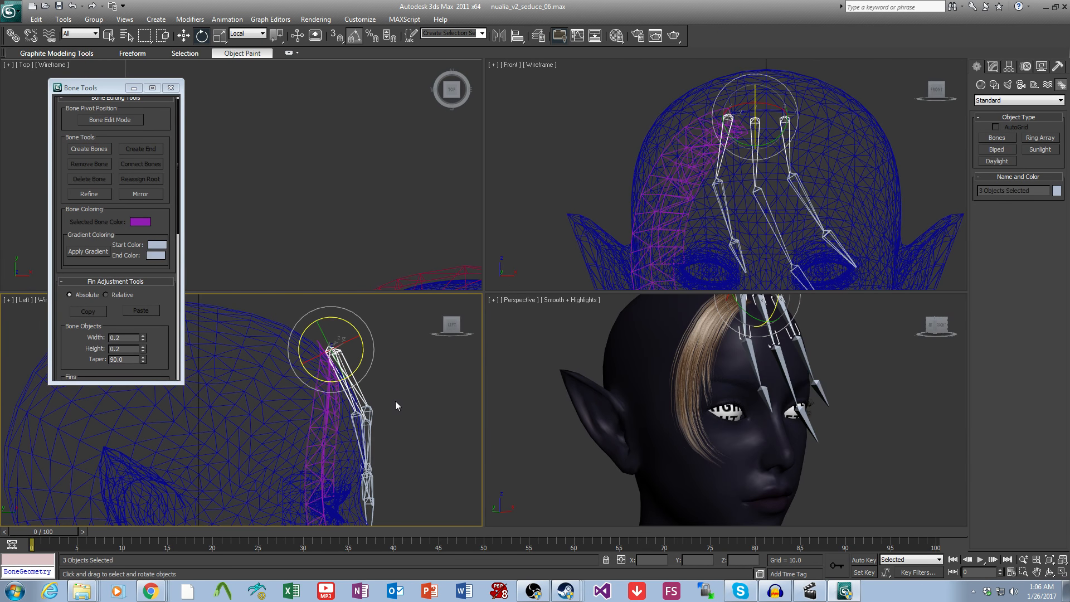
pyautogui.press('Delete')
pyautogui.moveTo(387, 416); pyautogui.dragTo(390, 401, button='middle')
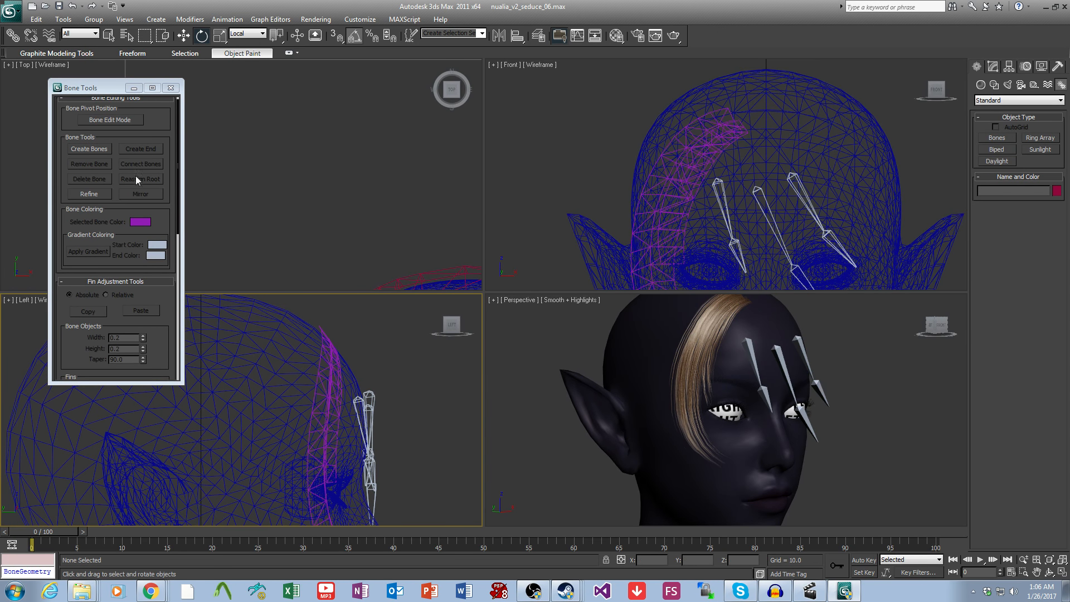
# Step: Create a three-bone chain down the isolated strands in the side view and remove its end bone
pyautogui.click(99, 152)
pyautogui.scroll(-3, 276, 318)
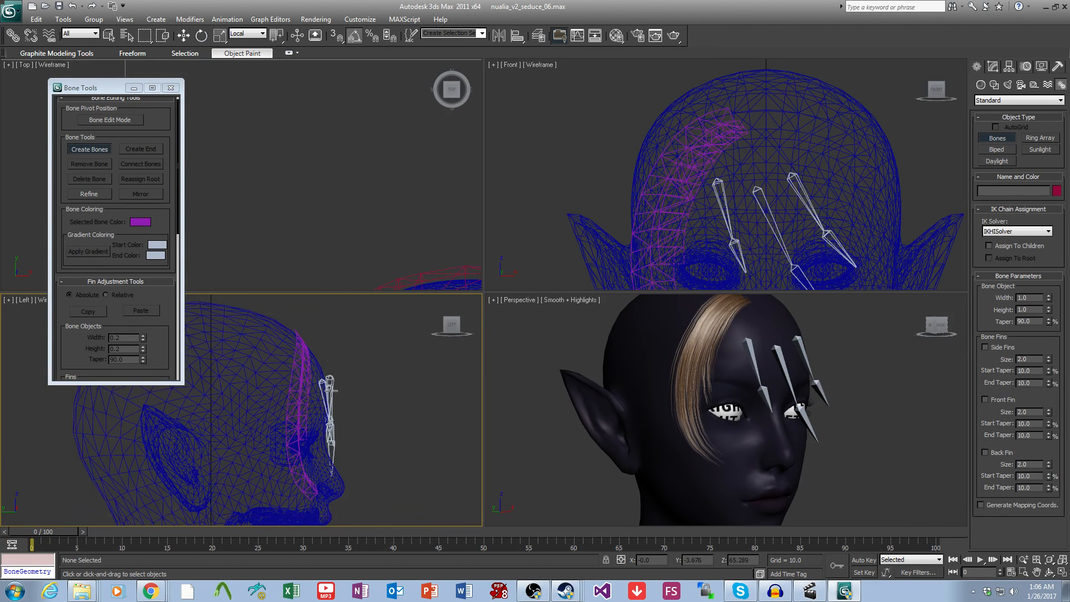
pyautogui.scroll(2, 331, 390)
pyautogui.moveTo(333, 389); pyautogui.dragTo(327, 350, button='middle')
pyautogui.scroll(-2, 327, 350)
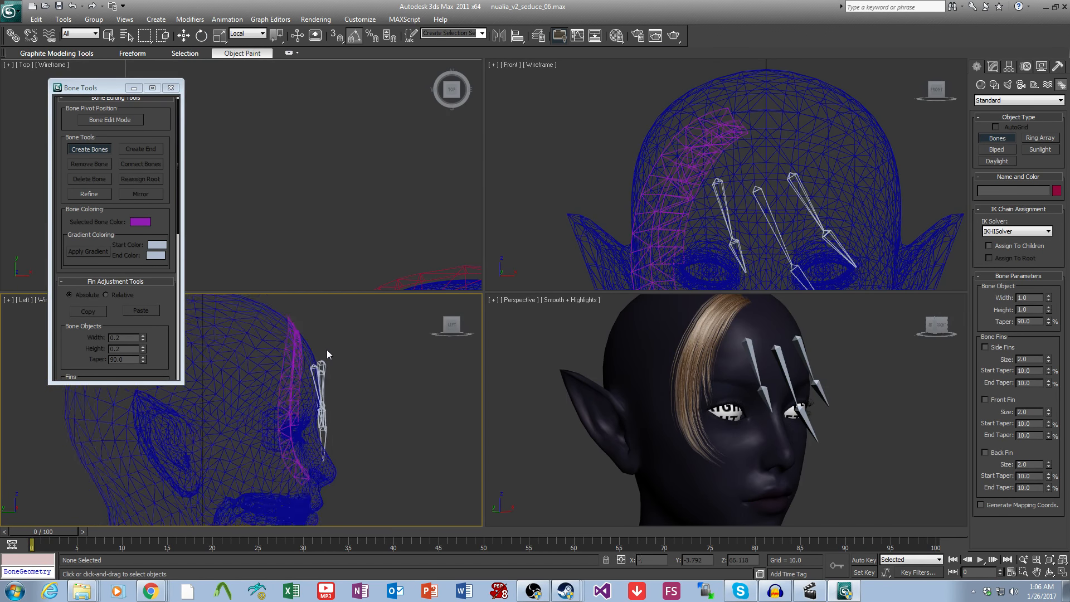
pyautogui.scroll(2, 320, 355)
pyautogui.click(298, 332)
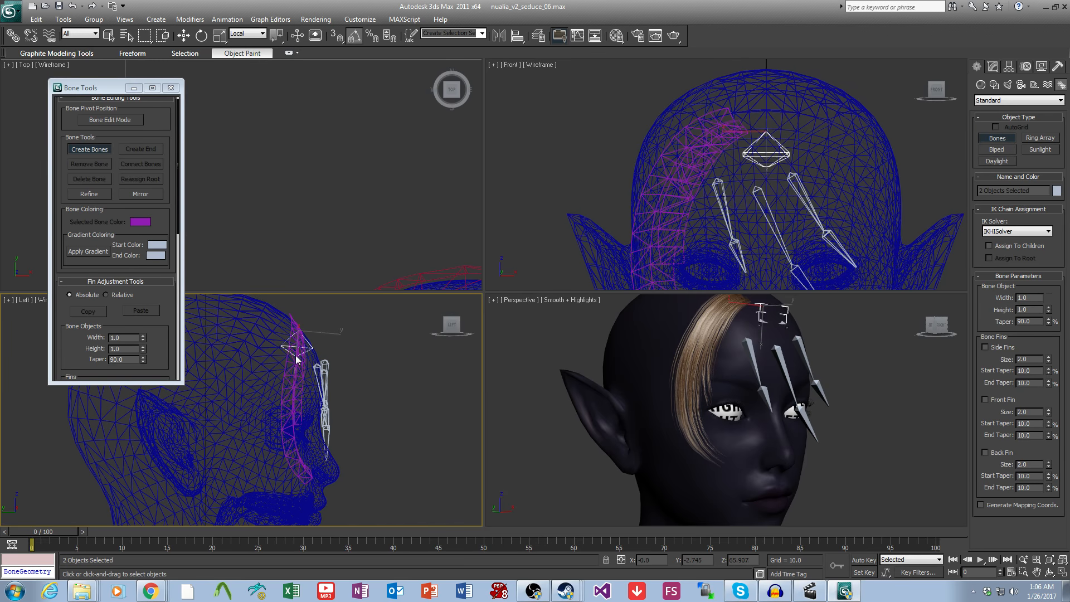
pyautogui.click(294, 376)
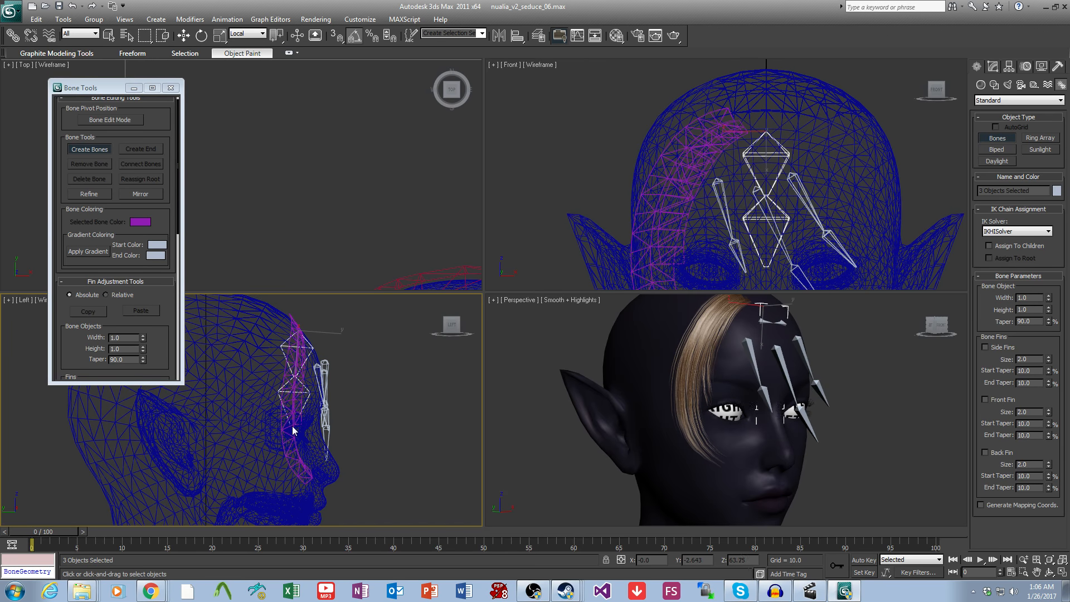
pyautogui.rightClick(331, 478)
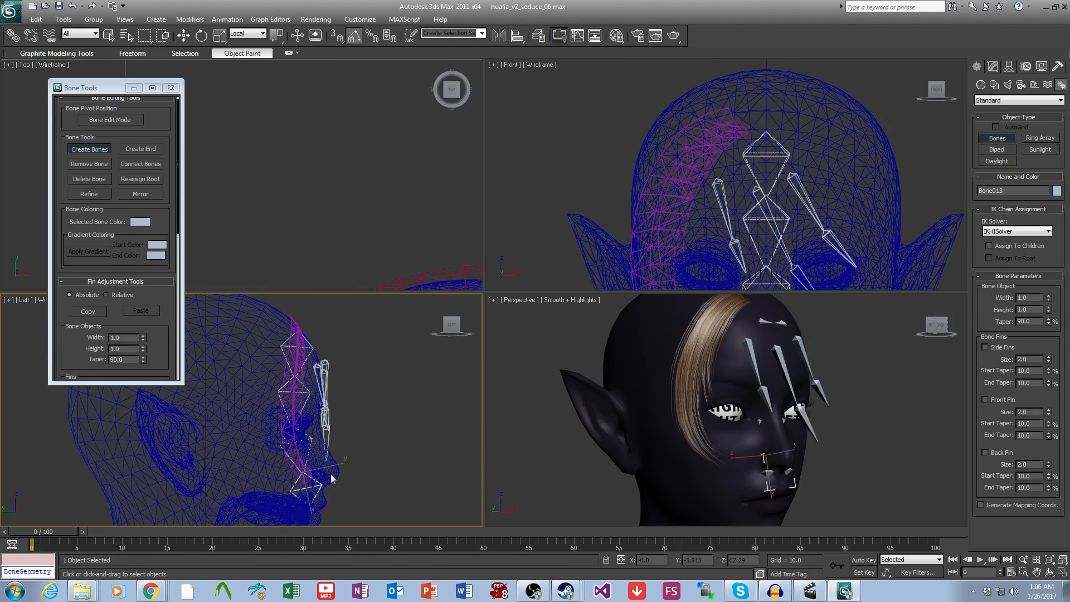
pyautogui.scroll(8, 791, 184)
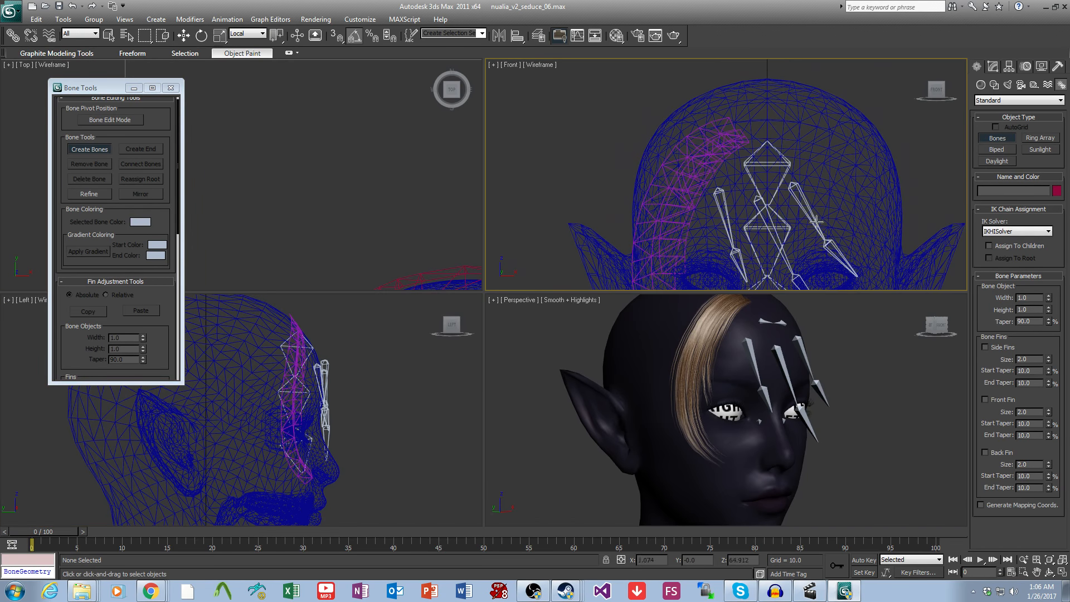
pyautogui.click(830, 213)
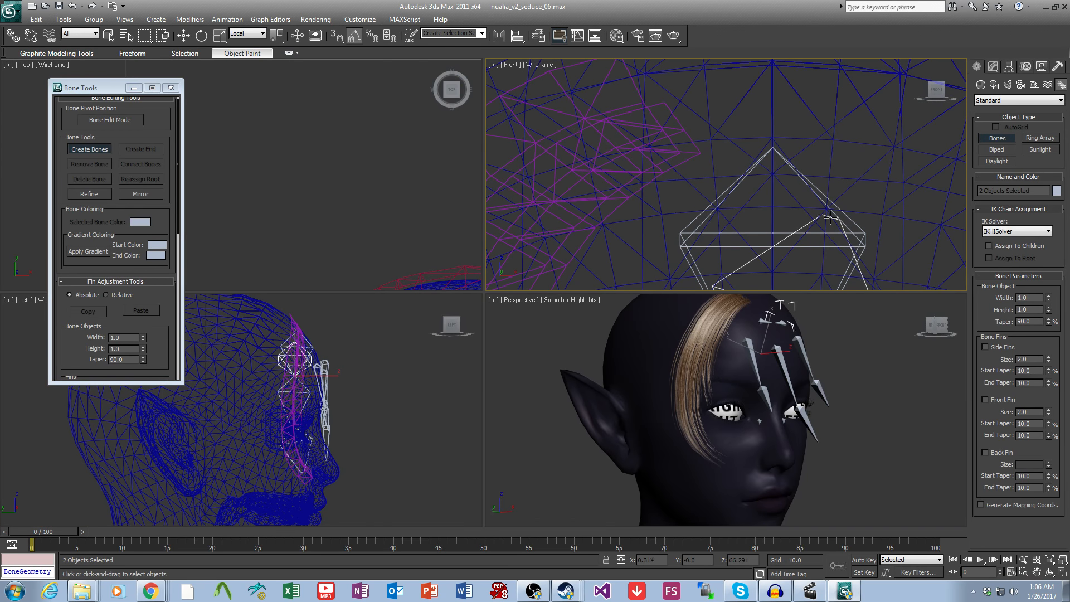
pyautogui.rightClick(835, 215)
pyautogui.moveTo(830, 212); pyautogui.dragTo(805, 188, button='middle')
pyautogui.click(90, 148)
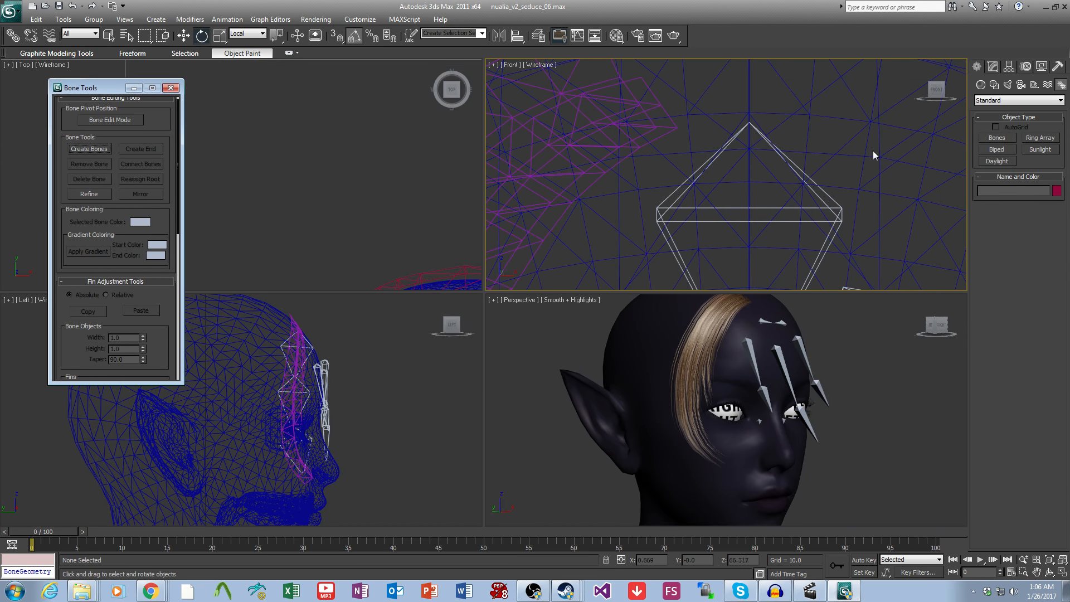
# Step: Select the new chain's root bone and move the chain sideways onto the upper end of the isolated strands
pyautogui.click(828, 195)
pyautogui.scroll(-5, 724, 176)
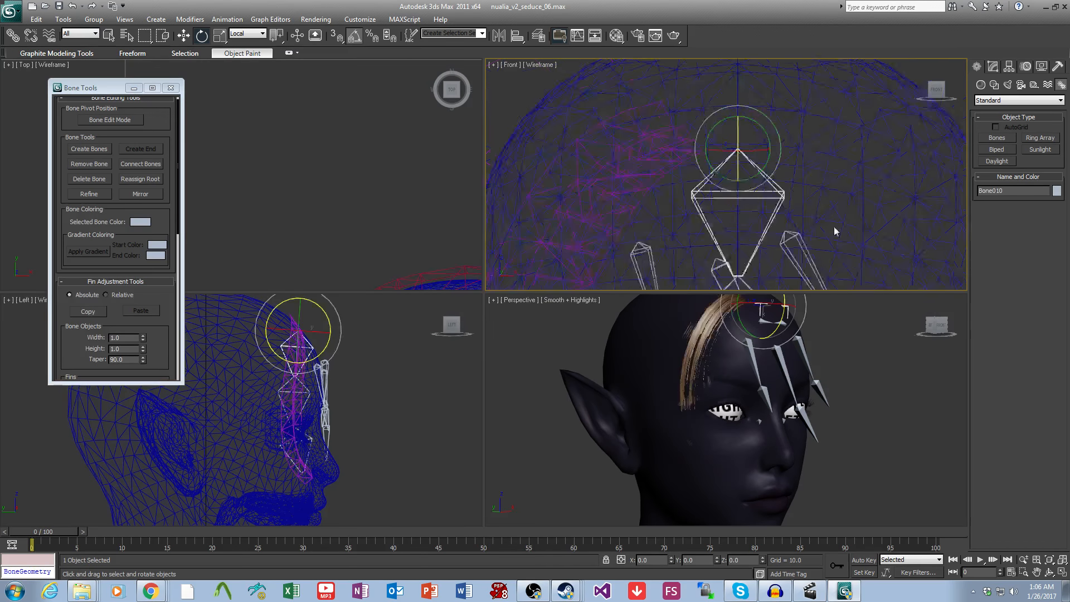
pyautogui.click(184, 35)
pyautogui.moveTo(712, 163); pyautogui.dragTo(635, 164)
pyautogui.scroll(3, 728, 446)
pyautogui.moveTo(775, 334); pyautogui.dragTo(737, 417, button='middle')
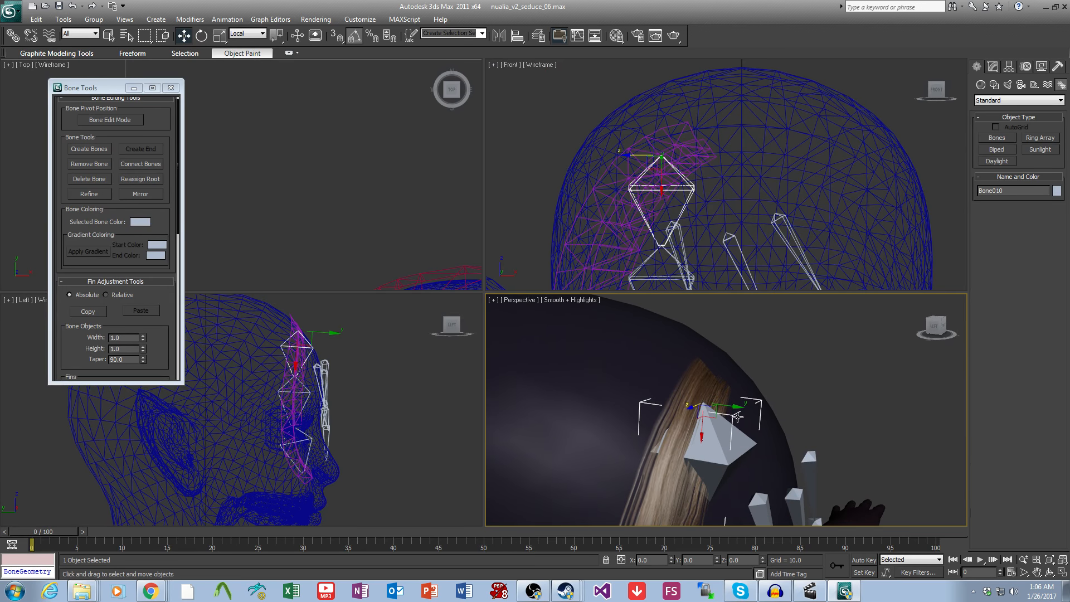
pyautogui.moveTo(730, 408); pyautogui.dragTo(726, 407)
pyautogui.scroll(-3, 694, 362)
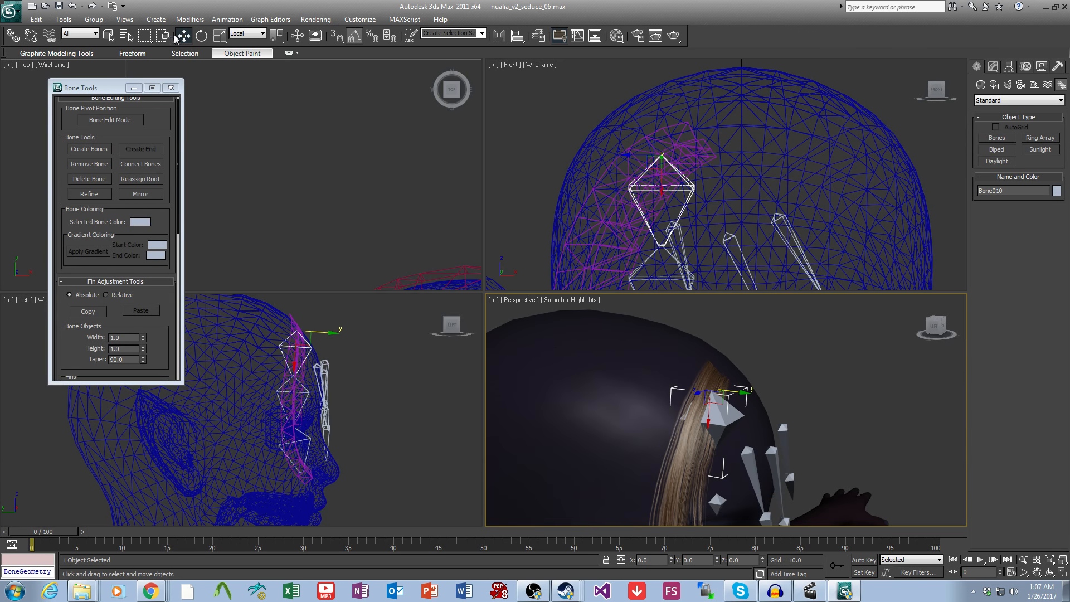
# Step: Rotate the root and second bones of the new chain to follow the curve of the strands
pyautogui.click(202, 35)
pyautogui.keyDown('alt'); pyautogui.moveTo(580, 375); pyautogui.dragTo(663, 405, button='middle'); pyautogui.keyUp('alt')
pyautogui.moveTo(670, 336); pyautogui.dragTo(723, 399)
pyautogui.keyDown('alt'); pyautogui.moveTo(724, 400); pyautogui.dragTo(754, 403, button='middle'); pyautogui.keyUp('alt')
pyautogui.click(755, 402)
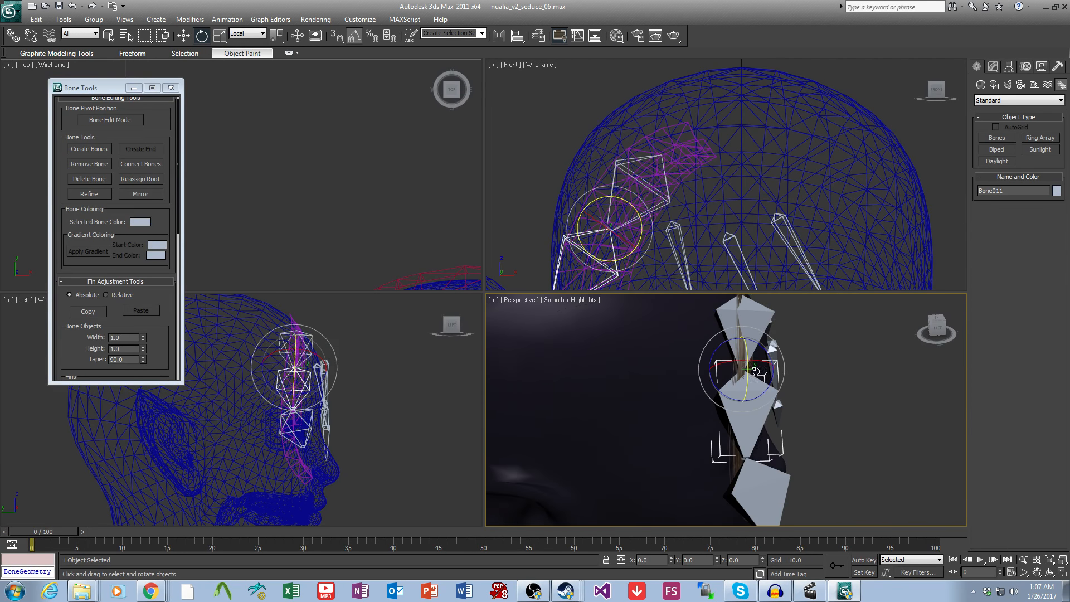
pyautogui.moveTo(748, 379); pyautogui.dragTo(750, 404)
# Step: Rotate the third bone of the chain to line up with the lower part of the strands beside the right eye
pyautogui.keyDown('alt'); pyautogui.moveTo(750, 403); pyautogui.dragTo(713, 416, button='middle'); pyautogui.keyUp('alt')
pyautogui.click(673, 407)
pyautogui.moveTo(651, 392); pyautogui.dragTo(656, 405)
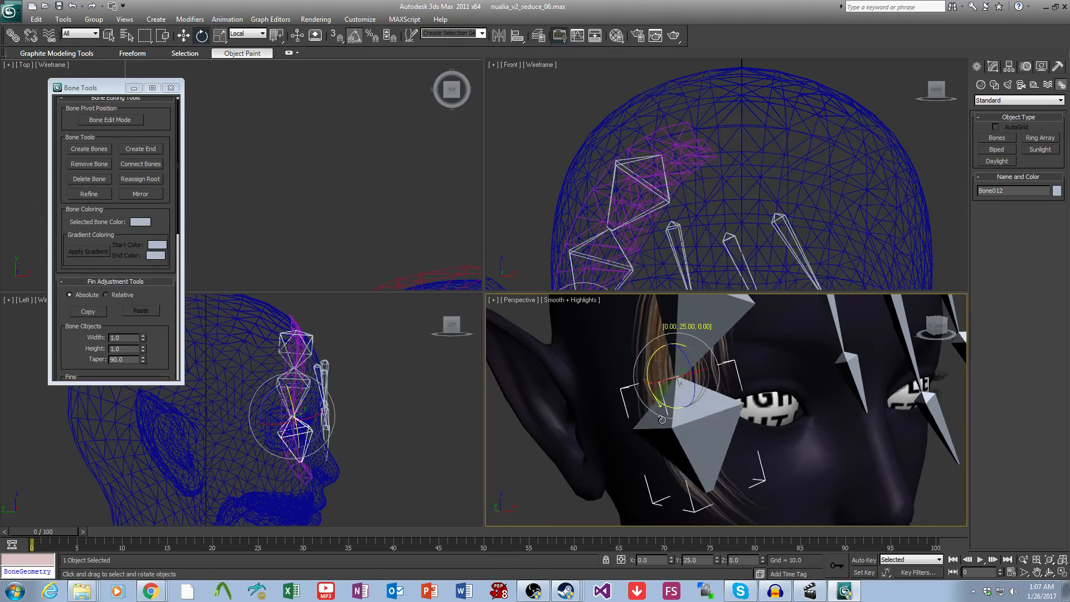
pyautogui.keyDown('alt'); pyautogui.moveTo(658, 406); pyautogui.dragTo(710, 400, button='middle'); pyautogui.keyUp('alt')
pyautogui.moveTo(771, 347); pyautogui.dragTo(774, 353)
# Step: Select all three bones of the chain beside the right eye and set their width and height to 0.2
pyautogui.keyDown('alt'); pyautogui.moveTo(774, 354); pyautogui.dragTo(730, 351, button='middle'); pyautogui.keyUp('alt')
pyautogui.click(730, 347)
pyautogui.keyDown('ctrl'); pyautogui.click(694, 493); pyautogui.keyUp('ctrl')
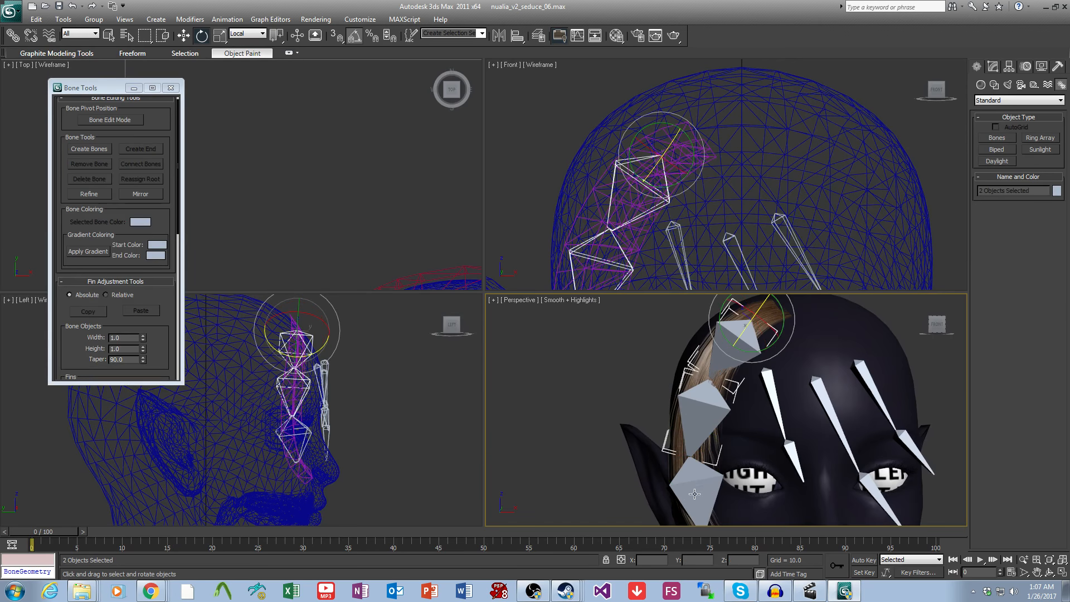
pyautogui.moveTo(123, 339); pyautogui.dragTo(60, 342)
pyautogui.write('0.2')
pyautogui.press('Return')
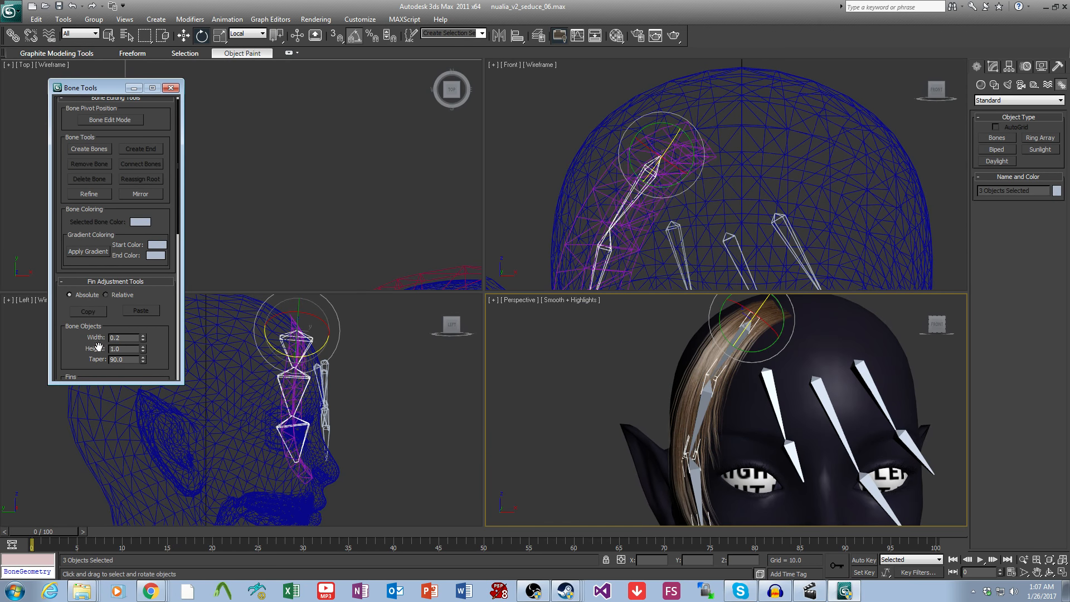
pyautogui.write('0.2')
pyautogui.press('Return')
pyautogui.scroll(-3, 779, 399)
pyautogui.click(867, 386)
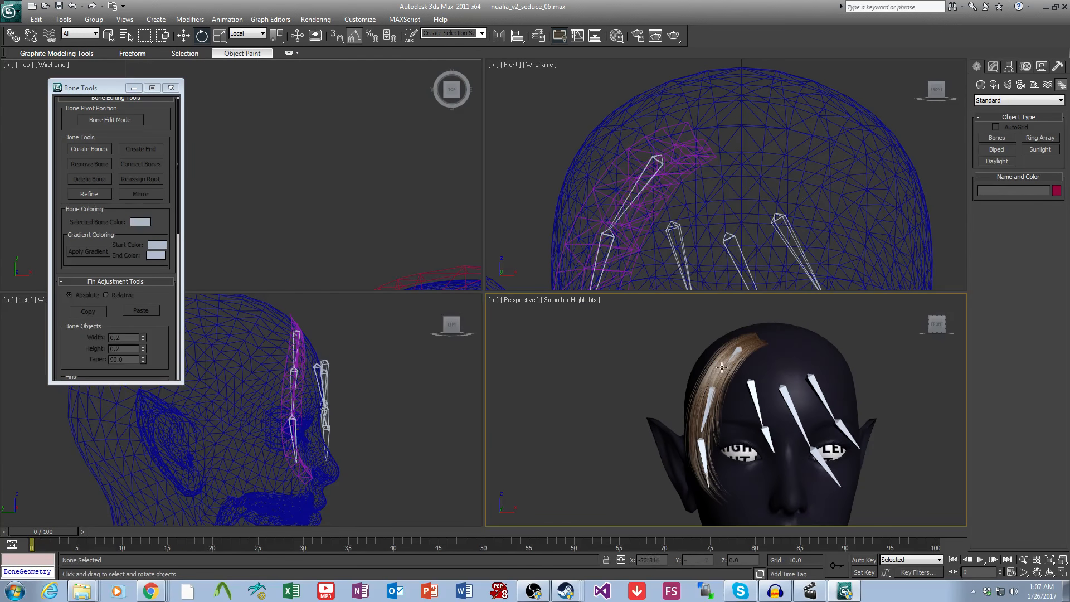
# Step: Select the hair mesh, return to its Element level and unhide all strands
pyautogui.click(710, 374)
pyautogui.click(994, 66)
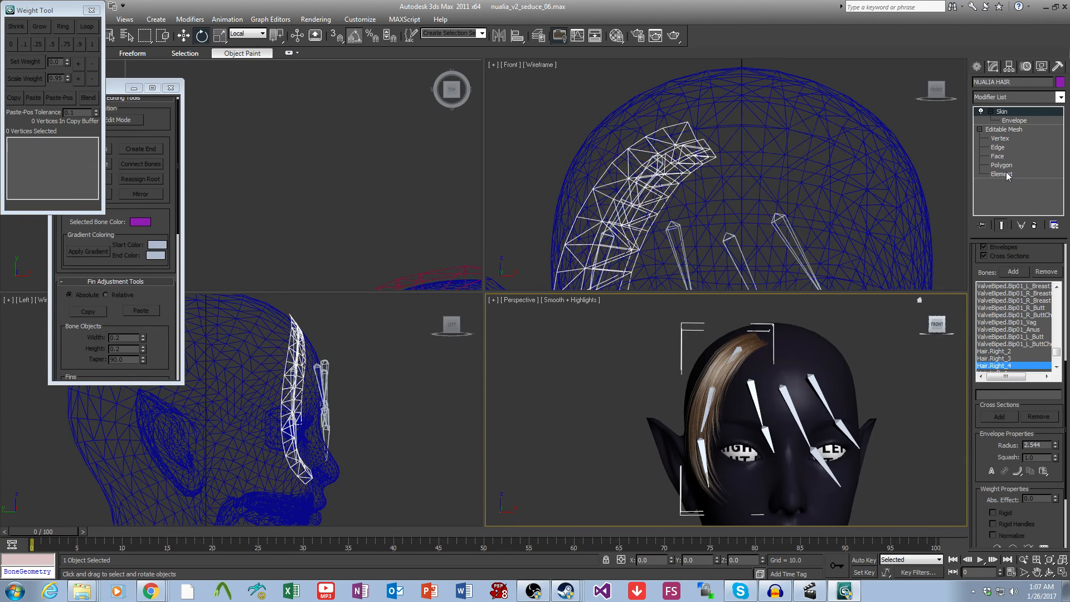
pyautogui.click(1001, 174)
pyautogui.click(1048, 493)
# Step: Select the wide strand section between the right eye and ear, invert the selection and hide the remaining hair
pyautogui.keyDown('alt'); pyautogui.moveTo(769, 432); pyautogui.dragTo(693, 426, button='middle'); pyautogui.keyUp('alt')
pyautogui.click(675, 433)
pyautogui.keyDown('alt'); pyautogui.moveTo(776, 415); pyautogui.dragTo(714, 410, button='middle'); pyautogui.keyUp('alt')
pyautogui.hotkey('ctrl', 'i')
pyautogui.hotkey('alt', 'h')
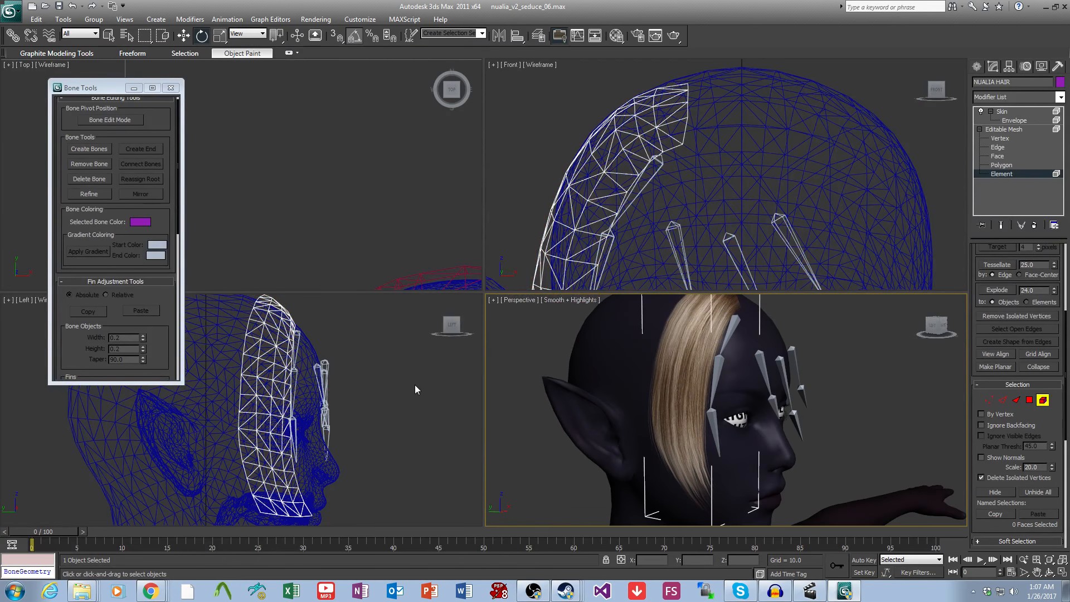
# Step: Create a four-bone chain running down the middle of the isolated wide strand section in the side view
pyautogui.scroll(-3, 334, 365)
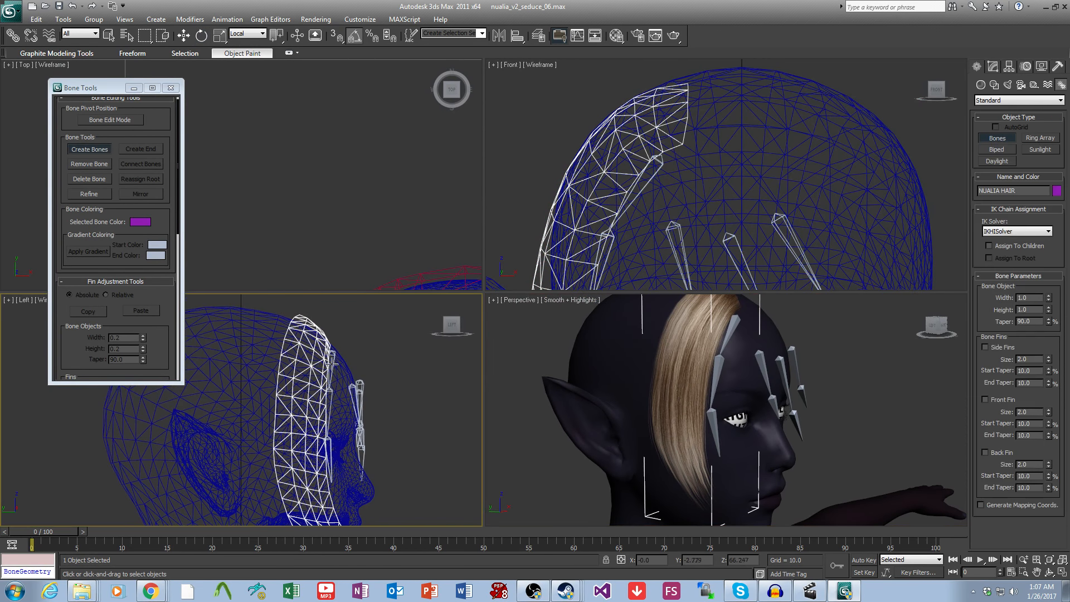
pyautogui.moveTo(323, 368); pyautogui.dragTo(304, 351, button='middle')
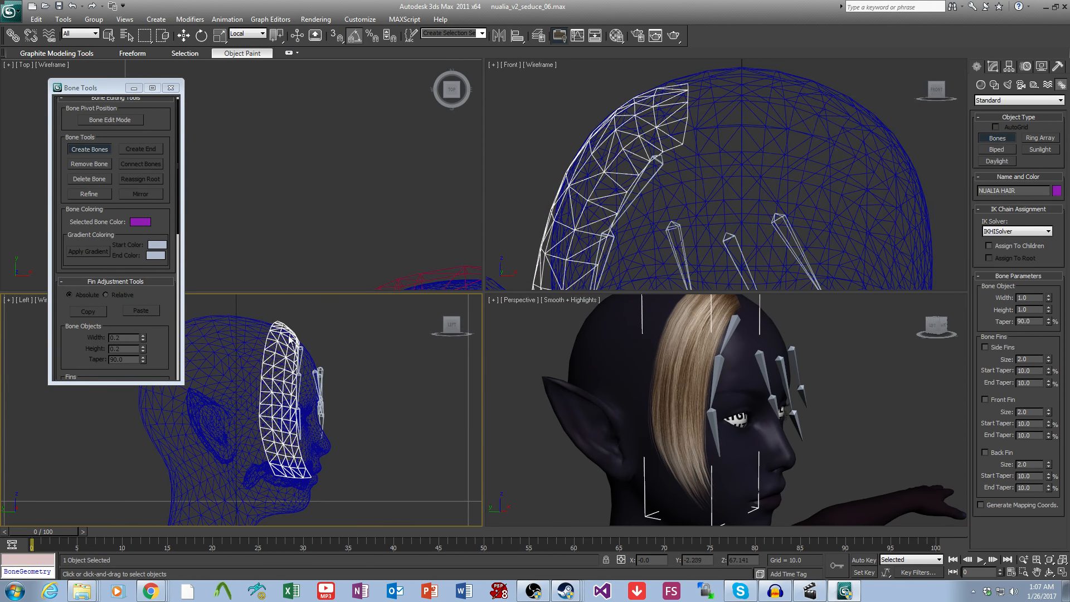
pyautogui.click(285, 336)
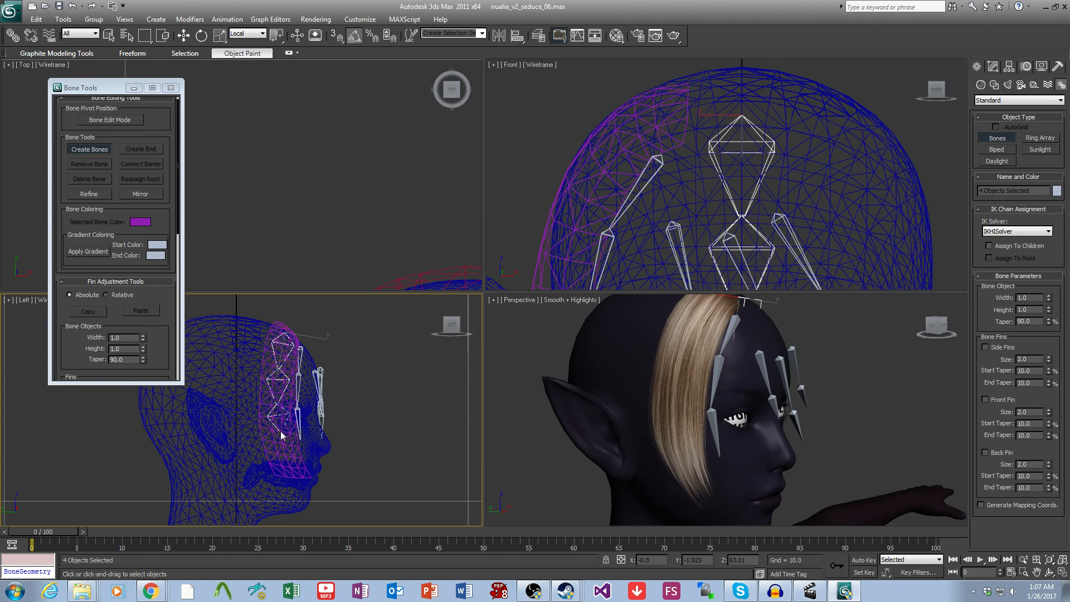
pyautogui.rightClick(290, 476)
pyautogui.click(84, 155)
pyautogui.click(357, 384)
# Step: Select the four-bone chain's root bone and move the chain out to the top of the wide strand section
pyautogui.scroll(8, 286, 356)
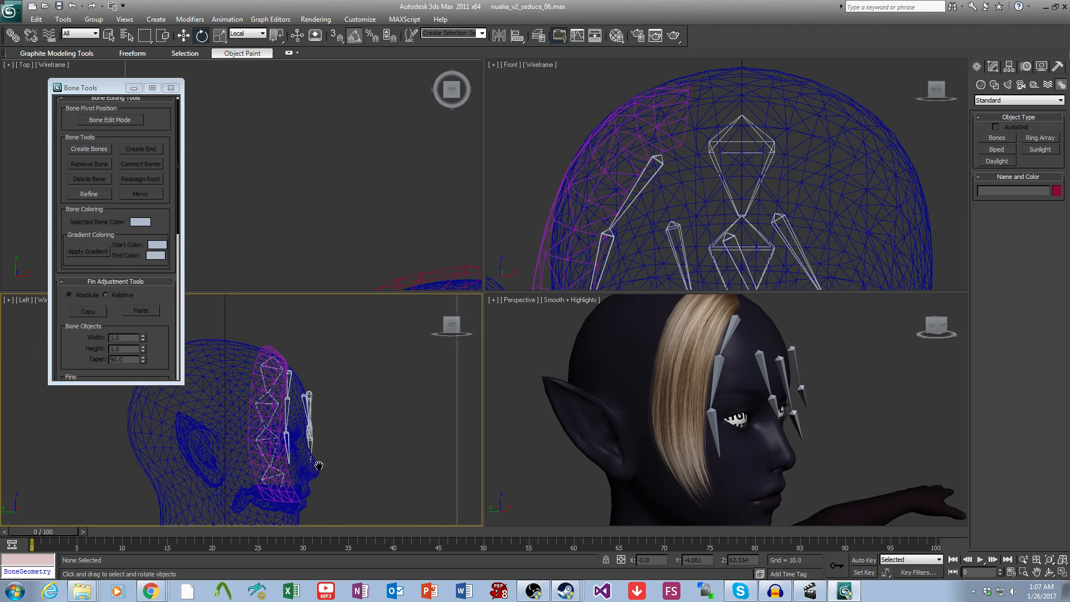
pyautogui.moveTo(286, 362); pyautogui.dragTo(280, 457, button='middle')
pyautogui.scroll(4, 295, 393)
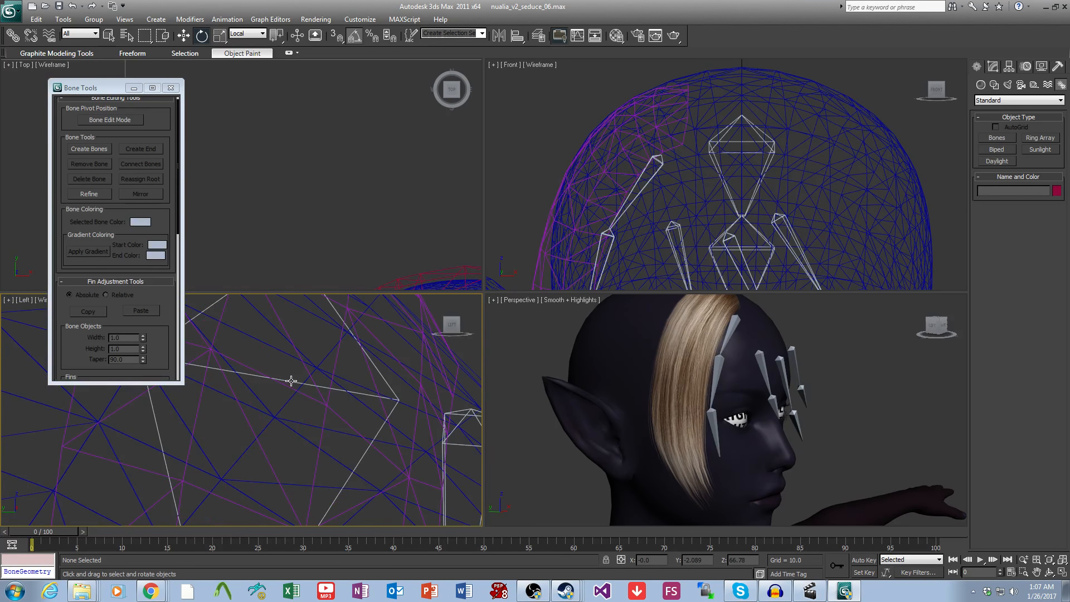
pyautogui.click(291, 381)
pyautogui.click(183, 35)
pyautogui.keyDown('alt'); pyautogui.moveTo(697, 390); pyautogui.dragTo(758, 345, button='middle'); pyautogui.keyUp('alt')
pyautogui.moveTo(750, 344); pyautogui.dragTo(735, 322)
# Step: Rotate the root, second and third bones of the four-bone chain to follow the curve of the side strands
pyautogui.click(201, 36)
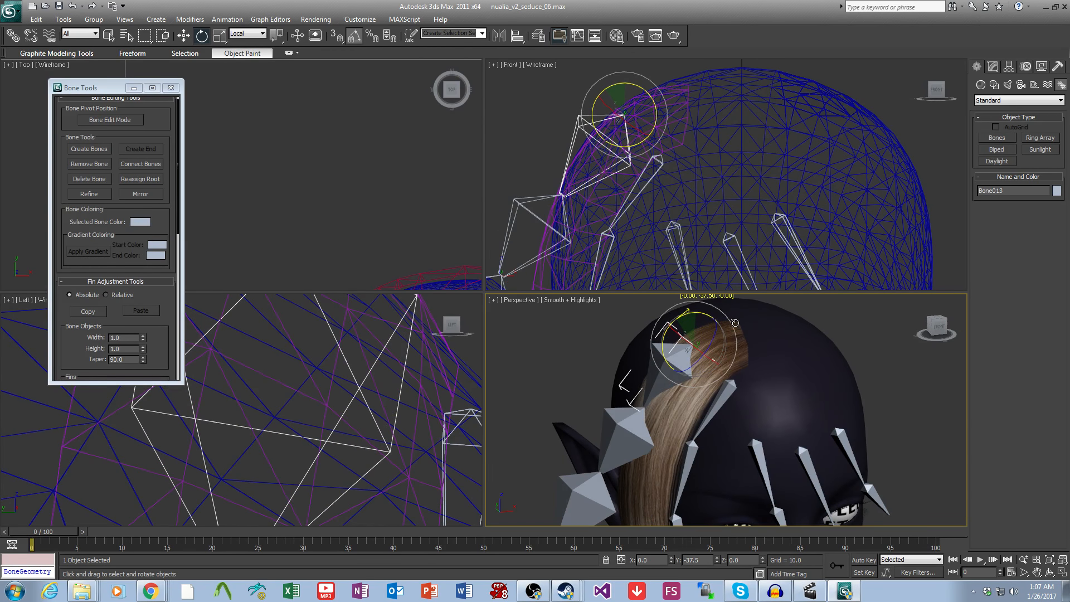
pyautogui.moveTo(721, 354); pyautogui.dragTo(728, 328, button='middle')
pyautogui.click(636, 398)
pyautogui.moveTo(641, 354); pyautogui.dragTo(623, 369)
pyautogui.moveTo(626, 499); pyautogui.dragTo(638, 405, button='middle')
pyautogui.click(638, 405)
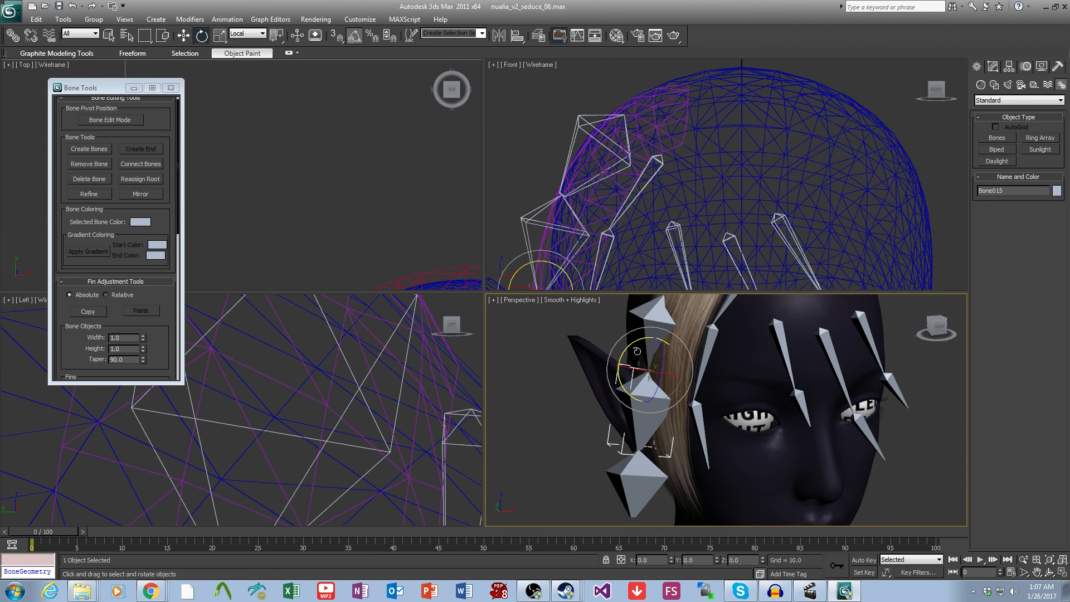
pyautogui.moveTo(633, 347); pyautogui.dragTo(627, 350)
# Step: Select all four bones of the side chain and set their width and height to 0.2
pyautogui.keyDown('alt'); pyautogui.moveTo(669, 440); pyautogui.dragTo(741, 460, button='middle'); pyautogui.keyUp('alt')
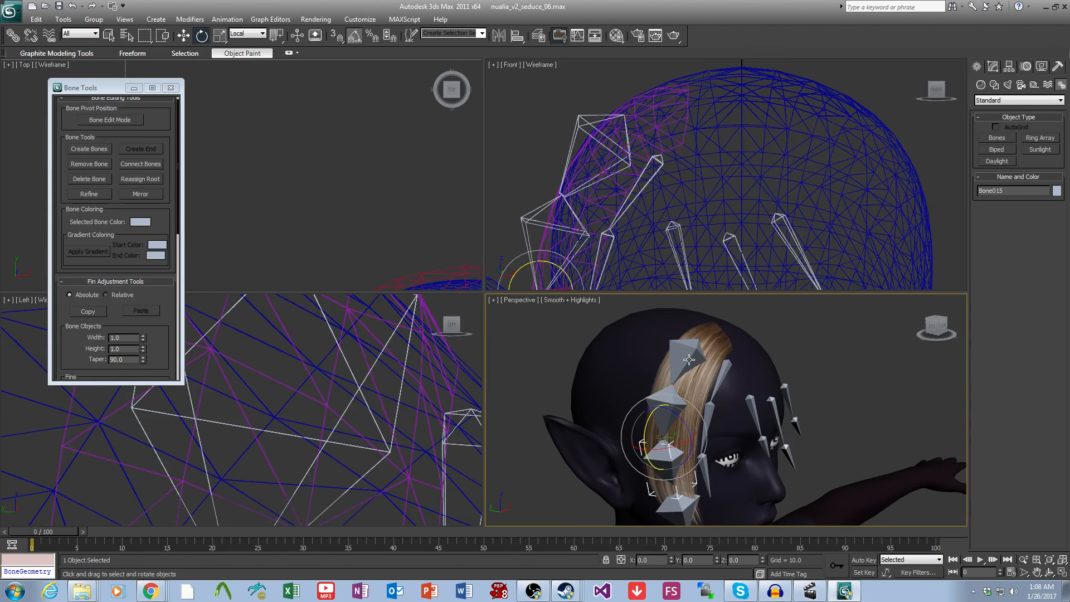
pyautogui.doubleClick(689, 348)
pyautogui.doubleClick(126, 338)
pyautogui.write('0.2')
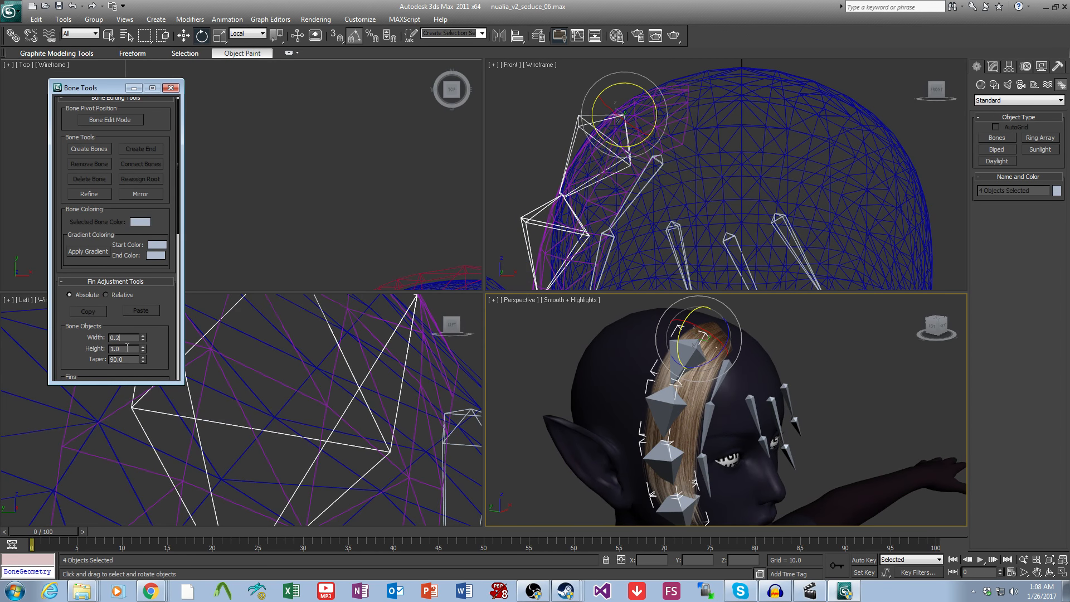
pyautogui.press('Tab')
pyautogui.write('0.2')
pyautogui.click(820, 379)
# Step: Unhide all elements of the hair mesh at Element level
pyautogui.click(685, 371)
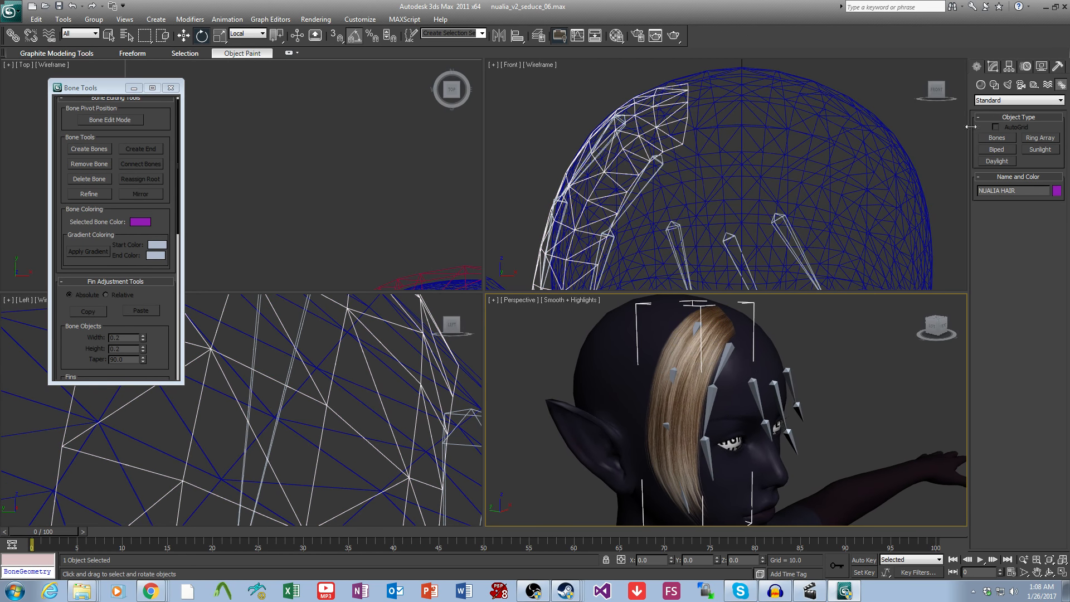
pyautogui.click(992, 68)
pyautogui.click(1004, 174)
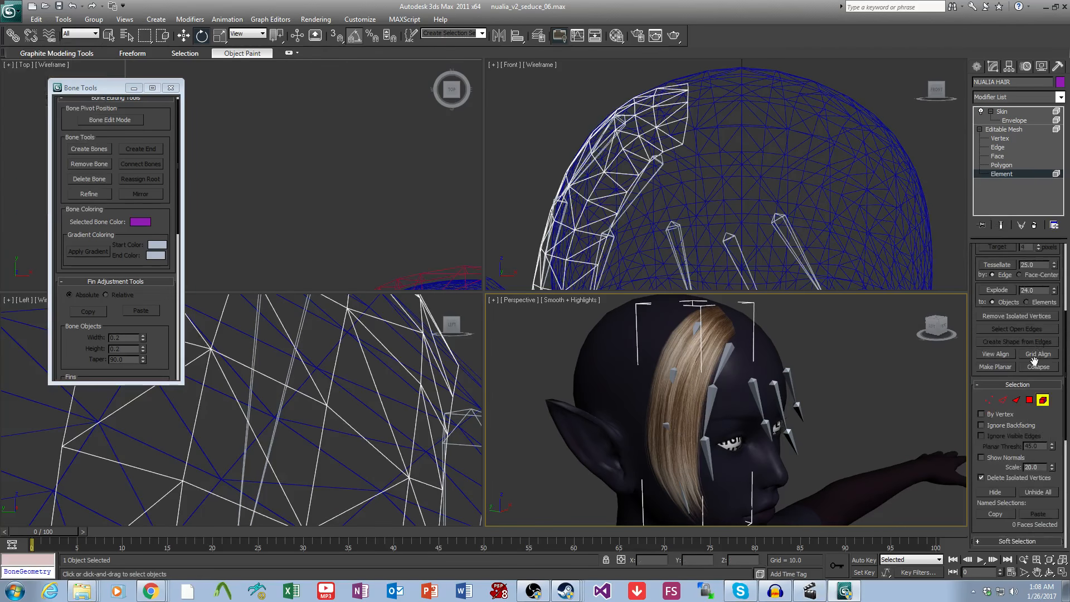
pyautogui.click(1038, 493)
pyautogui.keyDown('alt'); pyautogui.moveTo(725, 407); pyautogui.dragTo(738, 352, button='middle'); pyautogui.keyUp('alt')
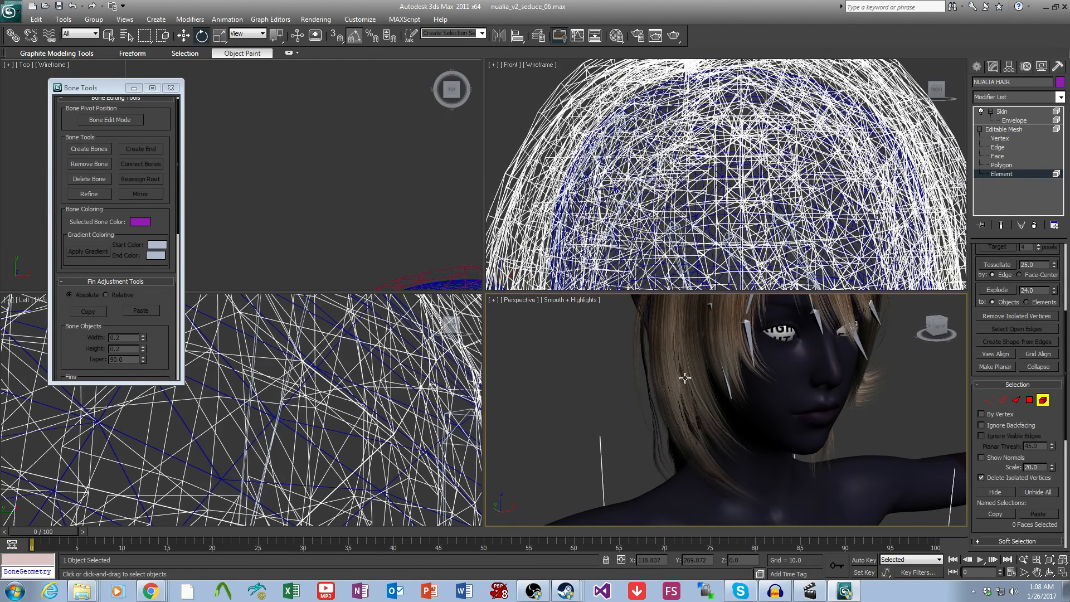
# Step: Isolate the wide group of outer strands beside the ear by hiding all other hair elements
pyautogui.click(701, 370)
pyautogui.moveTo(720, 391); pyautogui.dragTo(706, 481, button='middle')
pyautogui.scroll(3, 706, 481)
pyautogui.keyDown('ctrl'); pyautogui.click(640, 432); pyautogui.keyUp('ctrl')
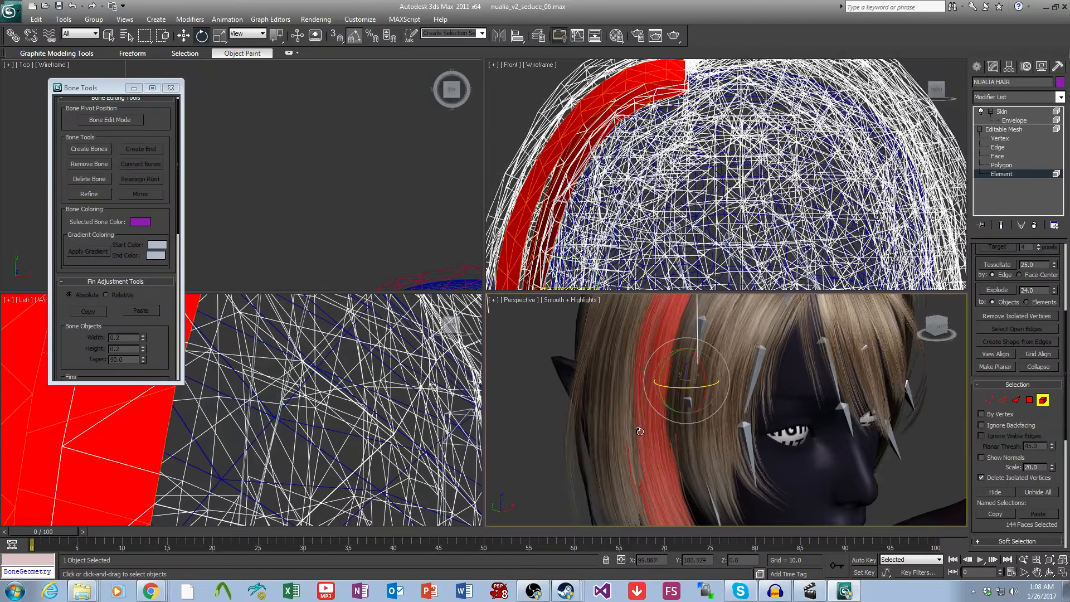
pyautogui.keyDown('ctrl'); pyautogui.click(630, 437); pyautogui.keyUp('ctrl')
pyautogui.moveTo(627, 461); pyautogui.dragTo(814, 423, button='middle')
pyautogui.click(769, 464)
pyautogui.press('Delete')
pyautogui.scroll(-10, 243, 493)
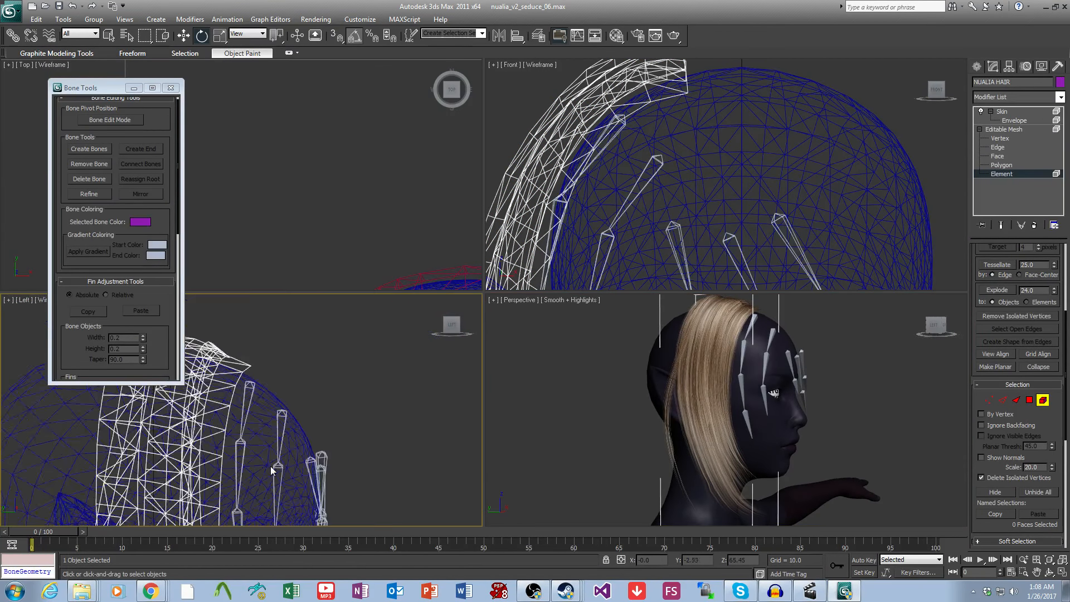
pyautogui.scroll(-5, 271, 469)
pyautogui.click(89, 149)
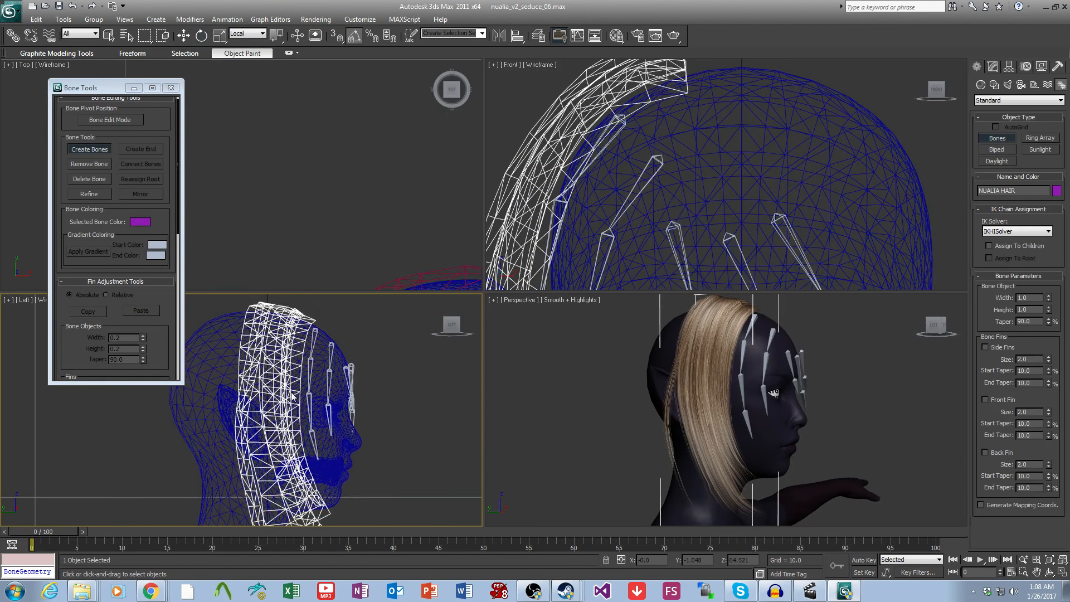
pyautogui.scroll(-3, 288, 416)
pyautogui.moveTo(288, 416); pyautogui.dragTo(289, 409, button='middle')
pyautogui.scroll(3, 291, 398)
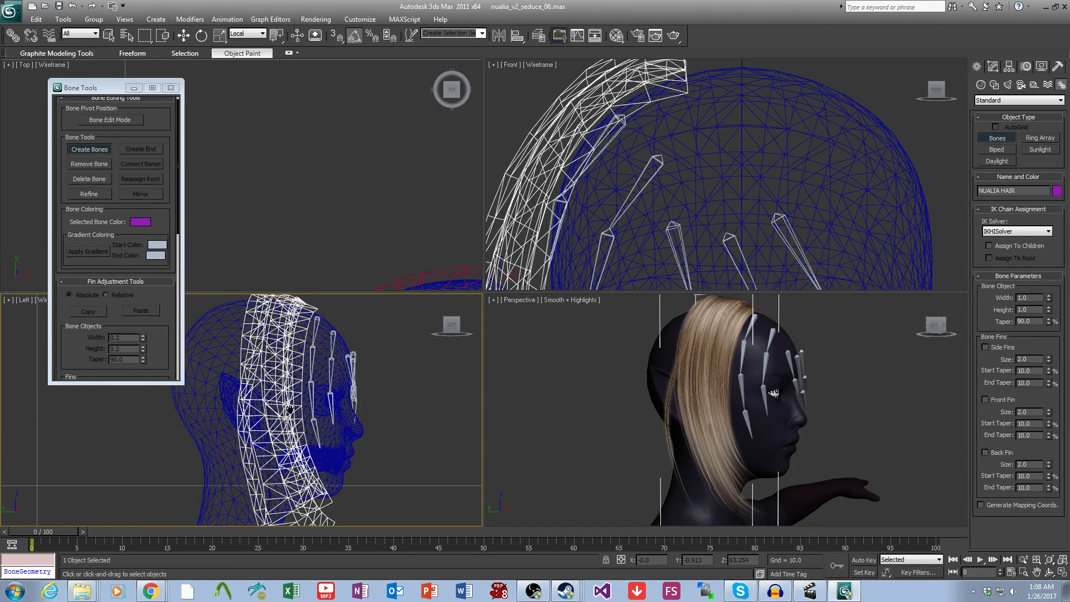
pyautogui.moveTo(768, 430)
pyautogui.keyDown('alt'); pyautogui.mouseDown(button='middle')
pyautogui.moveTo(746, 416)
pyautogui.moveTo(707, 419)
pyautogui.moveTo(779, 422)
pyautogui.mouseUp(button='middle'); pyautogui.keyUp('alt')
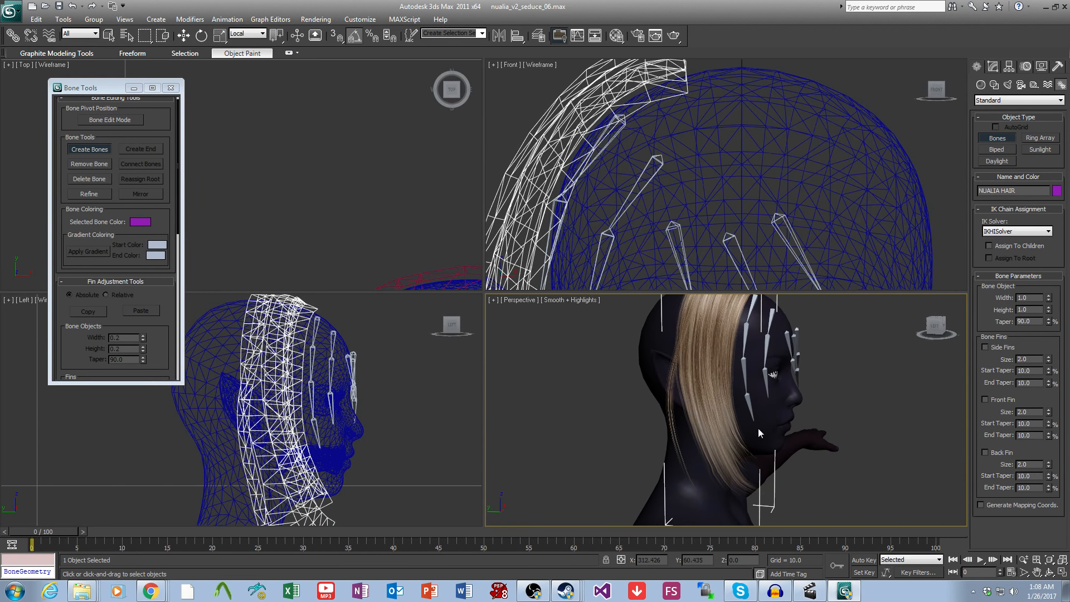
# Step: Examine which strands the Hair.Right_2 bone influences in the hair mesh's Skin envelopes
pyautogui.click(992, 67)
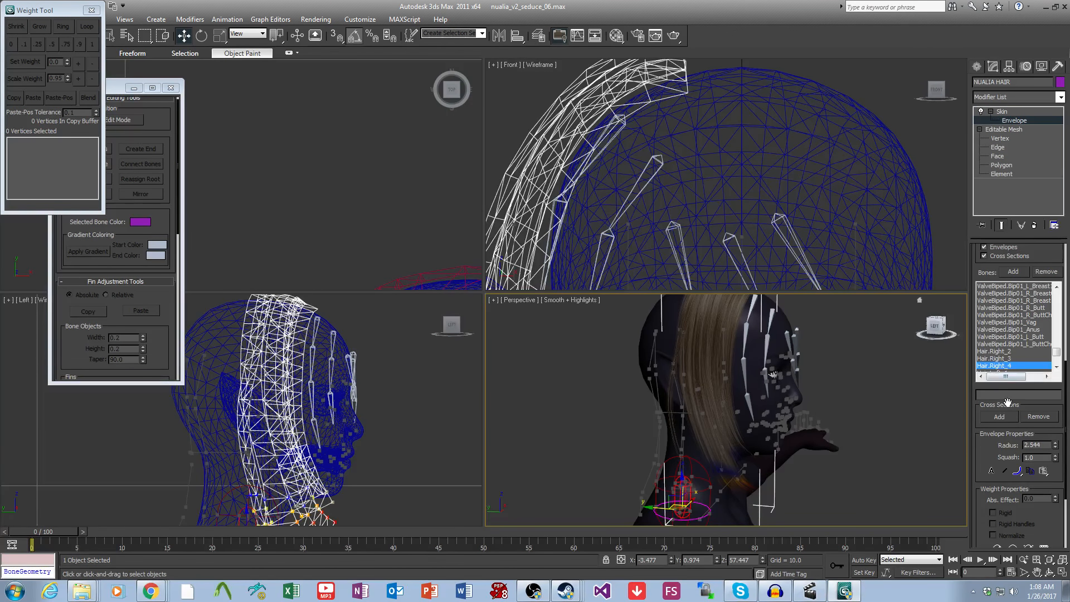
pyautogui.moveTo(1007, 402); pyautogui.dragTo(1008, 442)
pyautogui.click(995, 391)
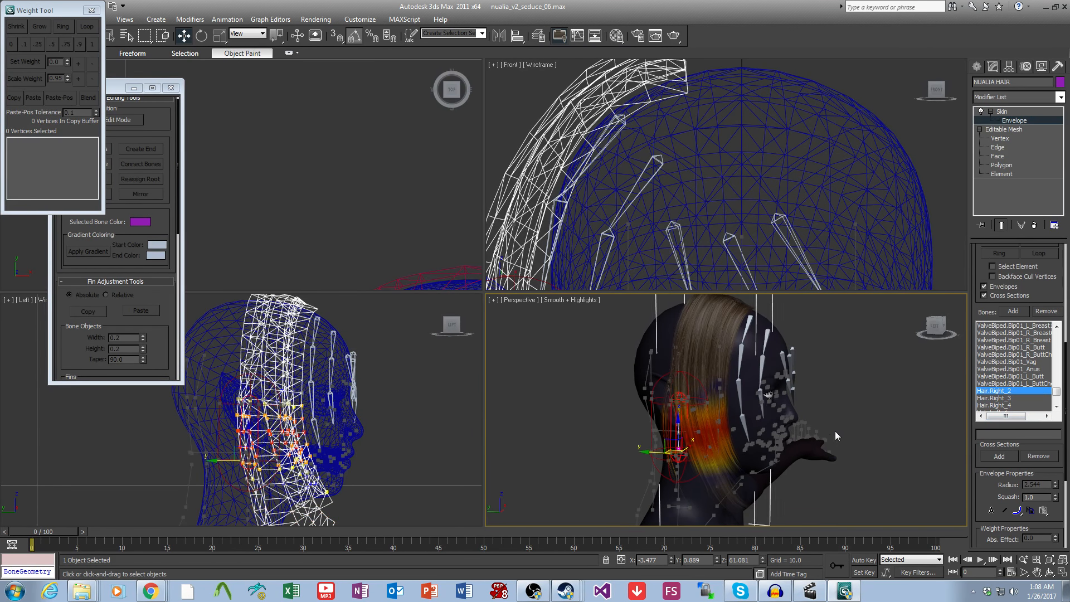
pyautogui.scroll(2, 836, 429)
pyautogui.scroll(1, 925, 379)
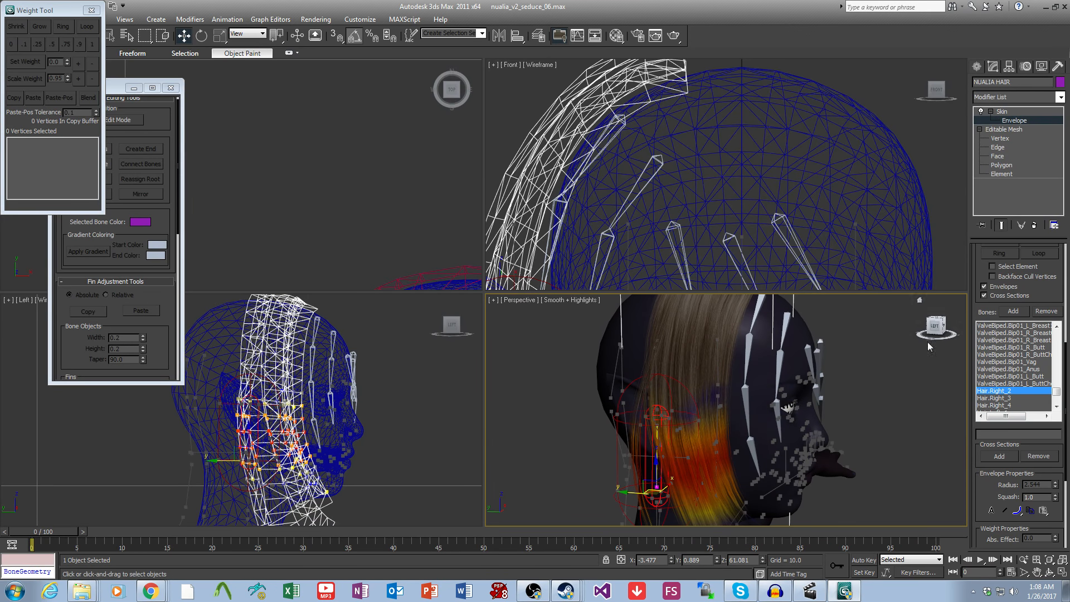
pyautogui.click(1004, 114)
pyautogui.click(850, 416)
pyautogui.moveTo(850, 416); pyautogui.dragTo(849, 438, button='middle')
pyautogui.keyDown('alt'); pyautogui.moveTo(849, 439); pyautogui.dragTo(836, 433, button='middle'); pyautogui.keyUp('alt')
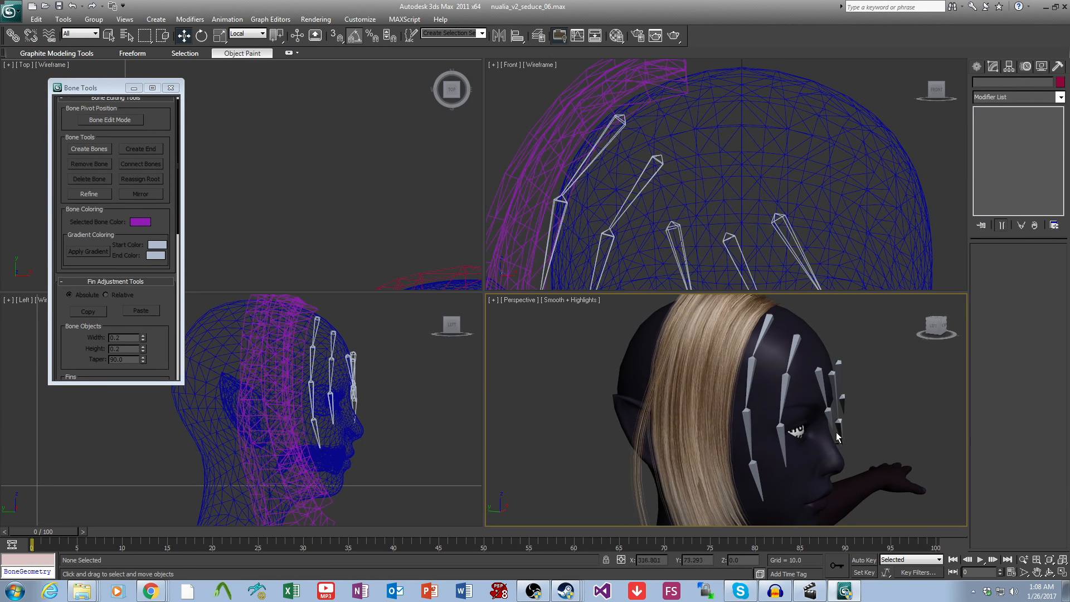
# Step: Select the hair mesh again and bring back all its hidden elements
pyautogui.click(696, 392)
pyautogui.click(1011, 176)
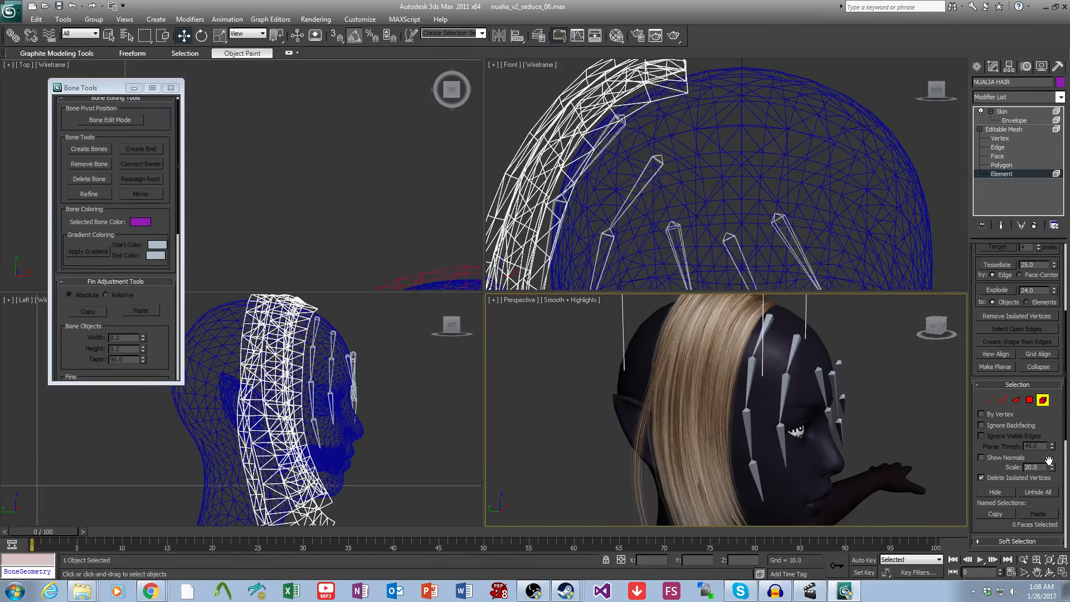
pyautogui.click(1038, 493)
pyautogui.keyDown('alt'); pyautogui.moveTo(871, 440); pyautogui.dragTo(657, 458, button='middle'); pyautogui.keyUp('alt')
pyautogui.scroll(3, 699, 376)
# Step: Isolate the single strand sweeping from the parting over the forehead past the character's left eye by hiding the inverted selection
pyautogui.click(690, 365)
pyautogui.scroll(-4, 691, 365)
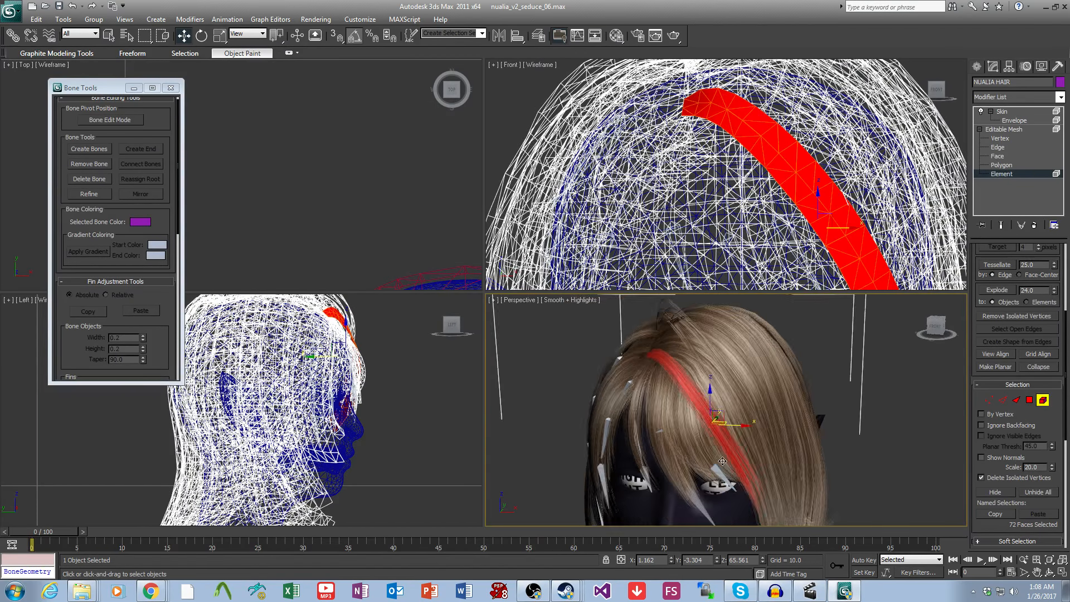
pyautogui.scroll(4, 694, 373)
pyautogui.keyDown('alt'); pyautogui.moveTo(697, 384); pyautogui.dragTo(777, 450, button='middle'); pyautogui.keyUp('alt')
pyautogui.scroll(-4, 773, 465)
pyautogui.hotkey('ctrl', 'i')
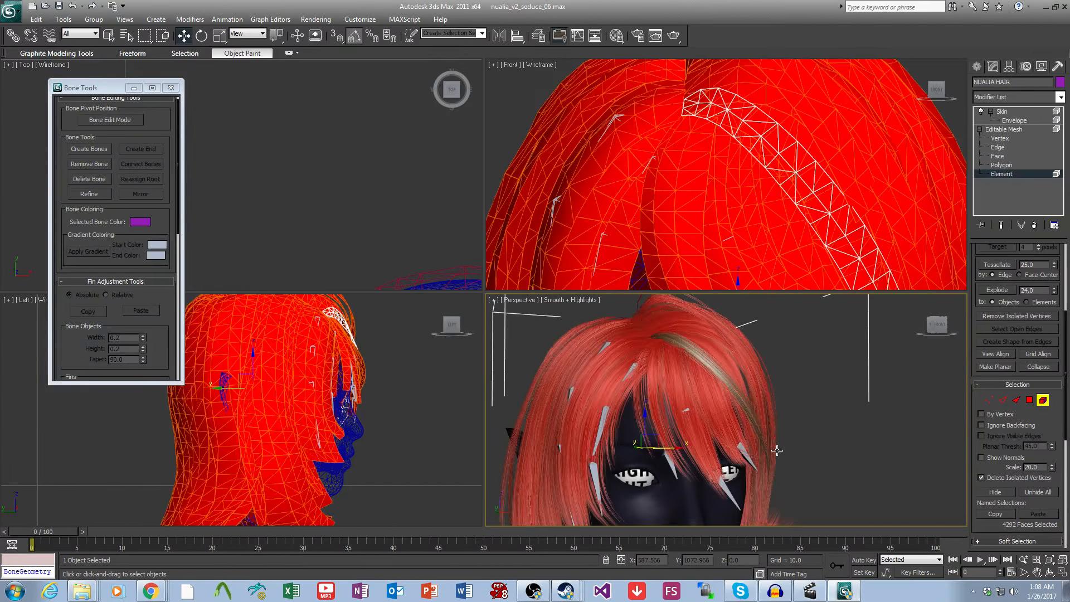
pyautogui.hotkey('alt', 'h')
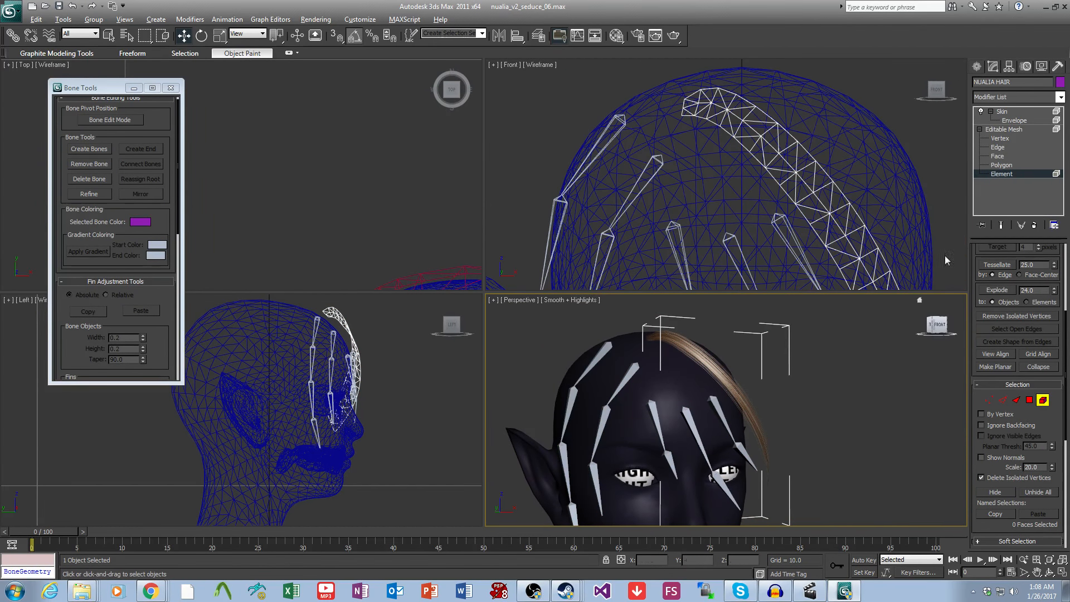
# Step: Undo the accidental removal of the hair mesh
pyautogui.scroll(-6, 945, 260)
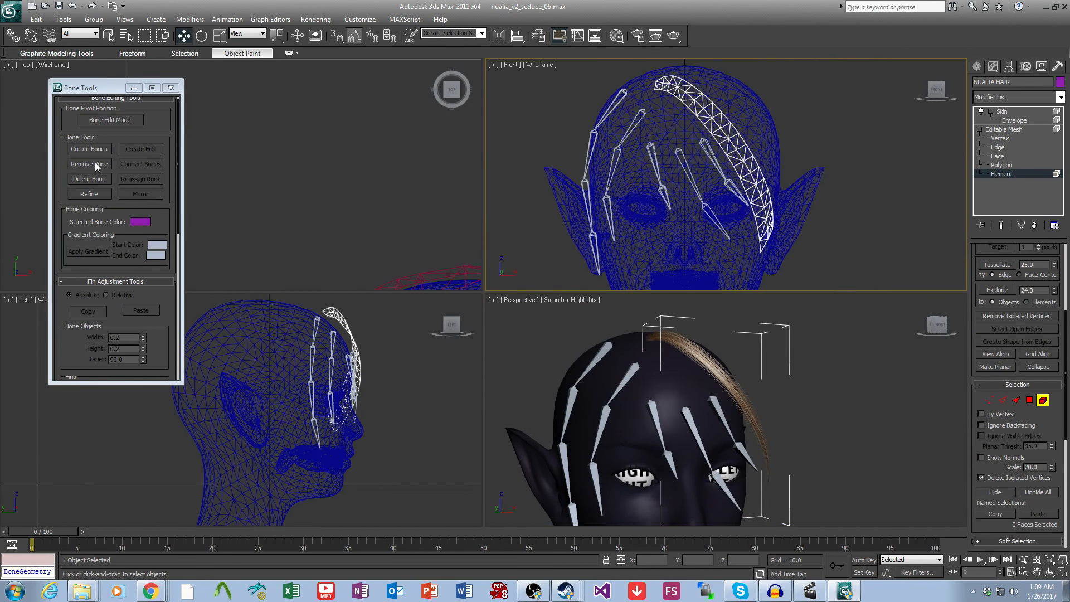
pyautogui.moveTo(784, 143); pyautogui.dragTo(770, 164, button='middle')
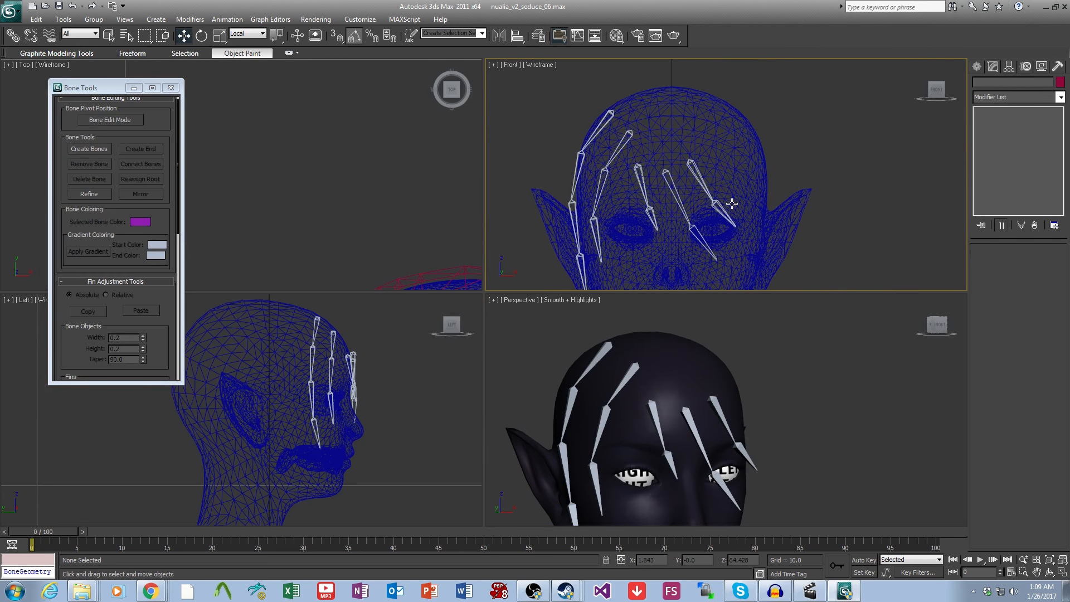
pyautogui.moveTo(691, 376); pyautogui.dragTo(699, 347, button='middle')
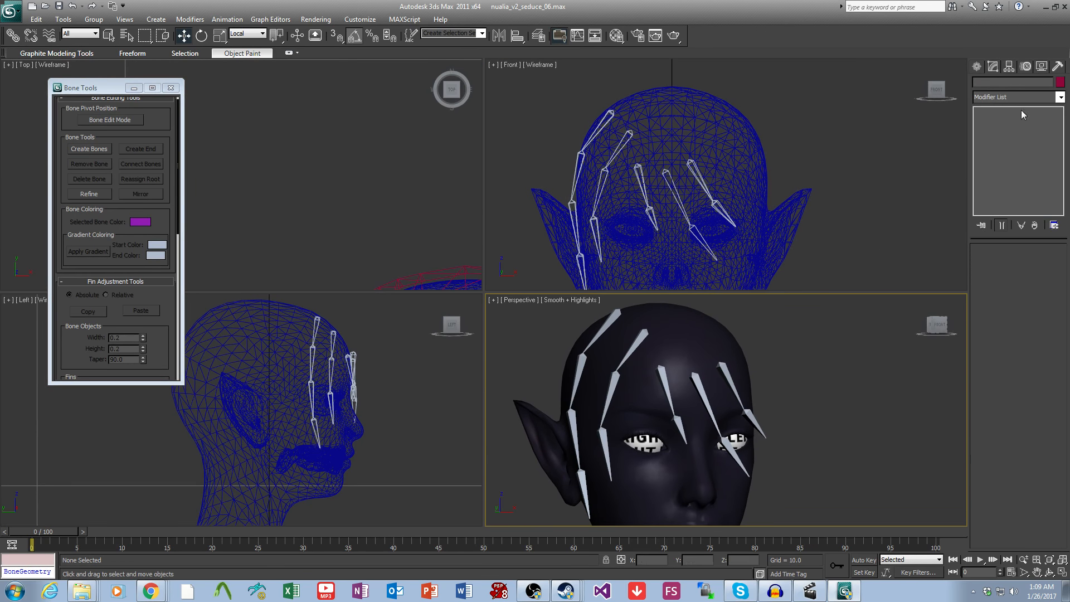
pyautogui.hotkey('ctrl', 'z')
pyautogui.moveTo(793, 353); pyautogui.dragTo(795, 369, button='middle')
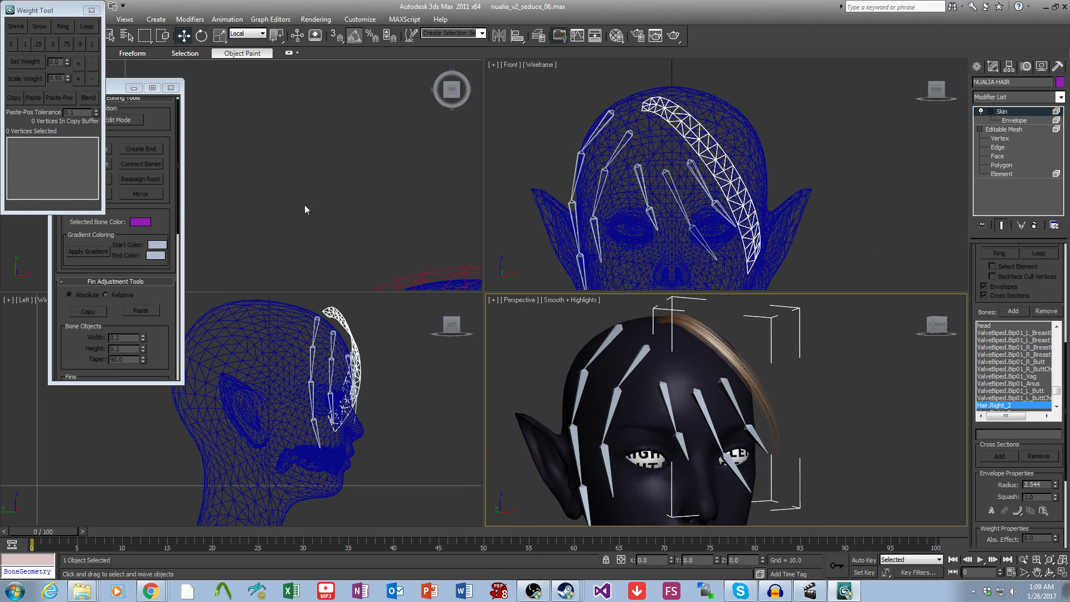
# Step: Create a four-bone chain along the isolated forehead strand in the front view
pyautogui.moveTo(135, 88); pyautogui.dragTo(207, 112)
pyautogui.click(162, 174)
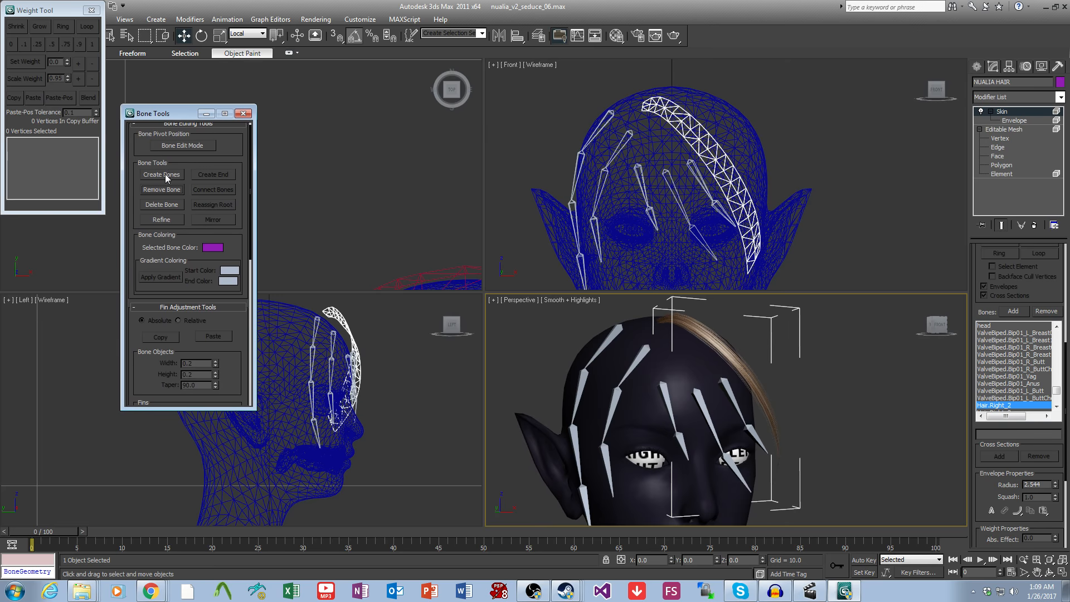
pyautogui.moveTo(397, 373); pyautogui.dragTo(383, 390, button='middle')
pyautogui.moveTo(664, 139); pyautogui.dragTo(683, 113, button='middle')
pyautogui.click(673, 87)
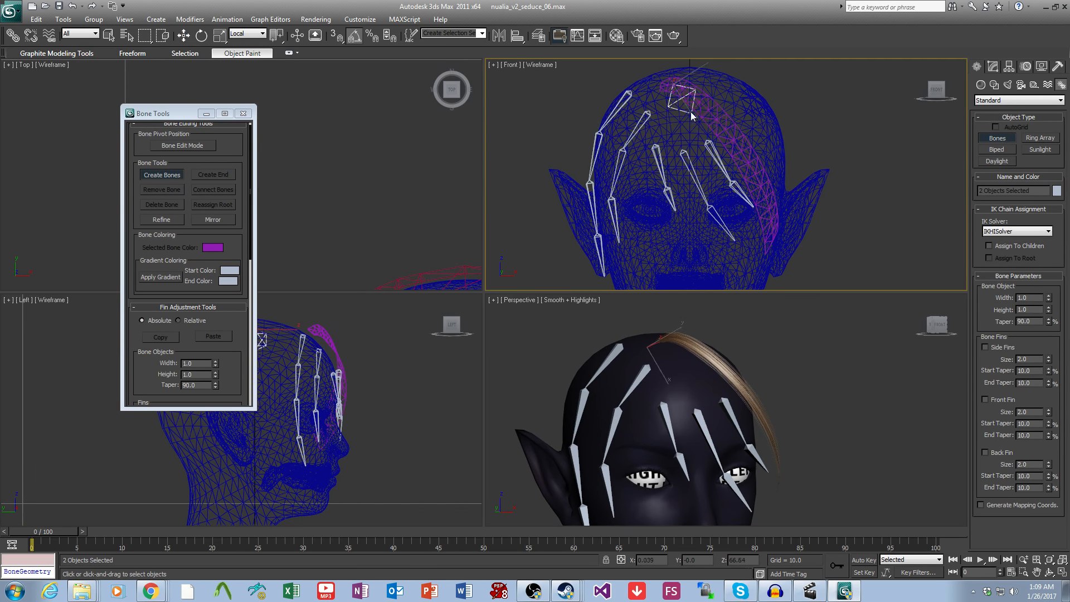
pyautogui.click(714, 115)
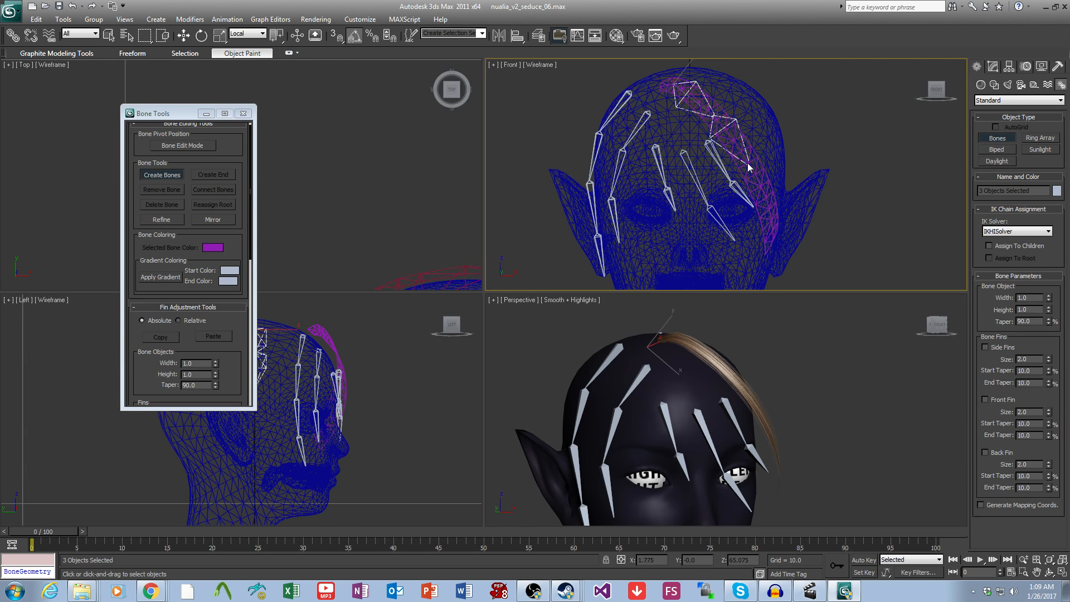
pyautogui.rightClick(773, 250)
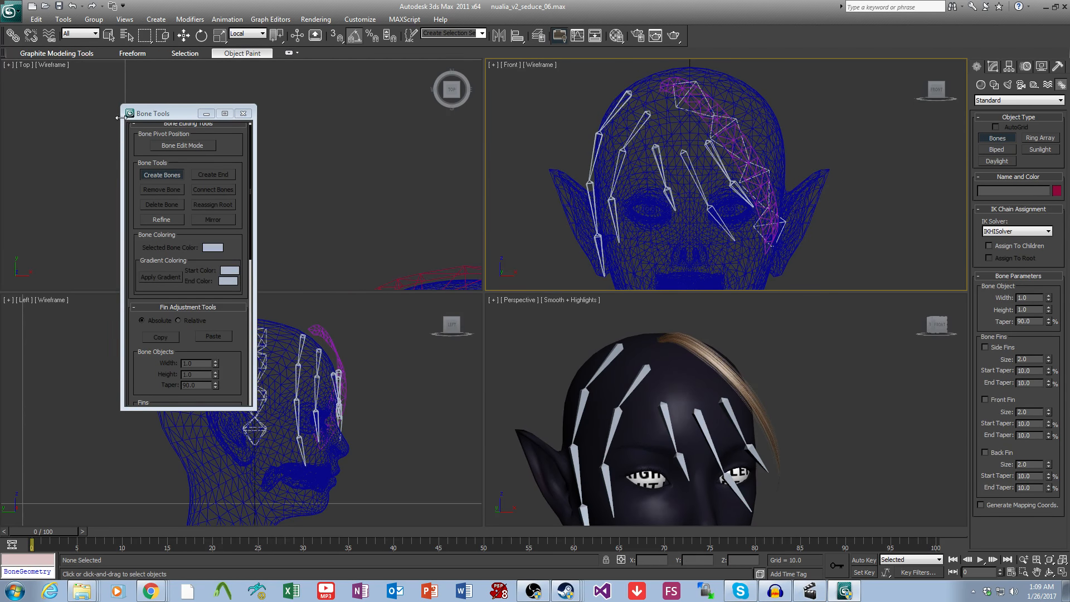
# Step: Select the new chain's root bone and move the chain forward to the top of the forehead strand
pyautogui.press('w')
pyautogui.scroll(10, 351, 424)
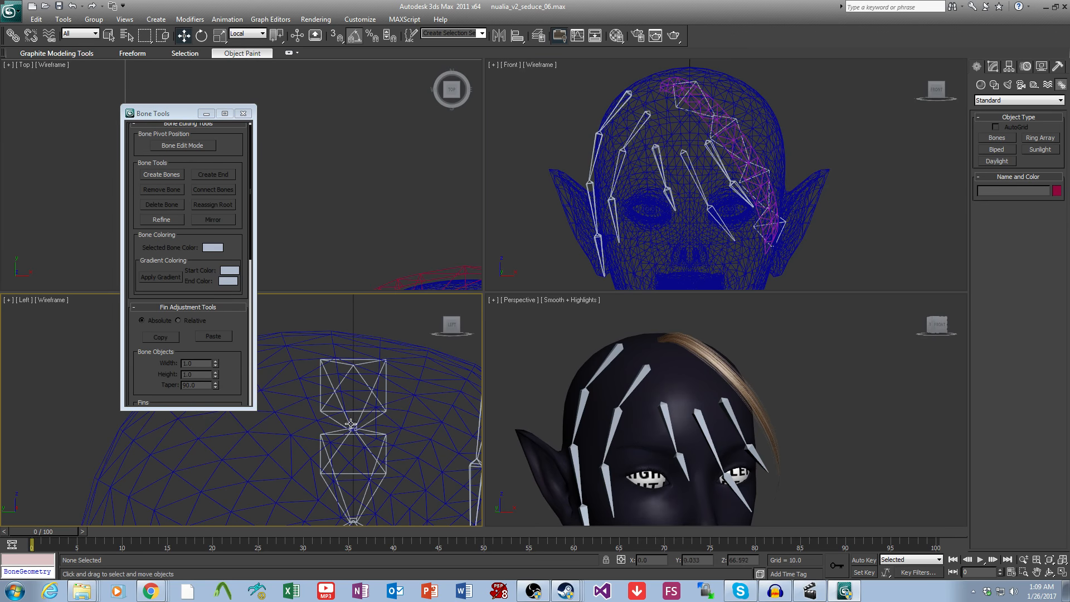
pyautogui.click(362, 410)
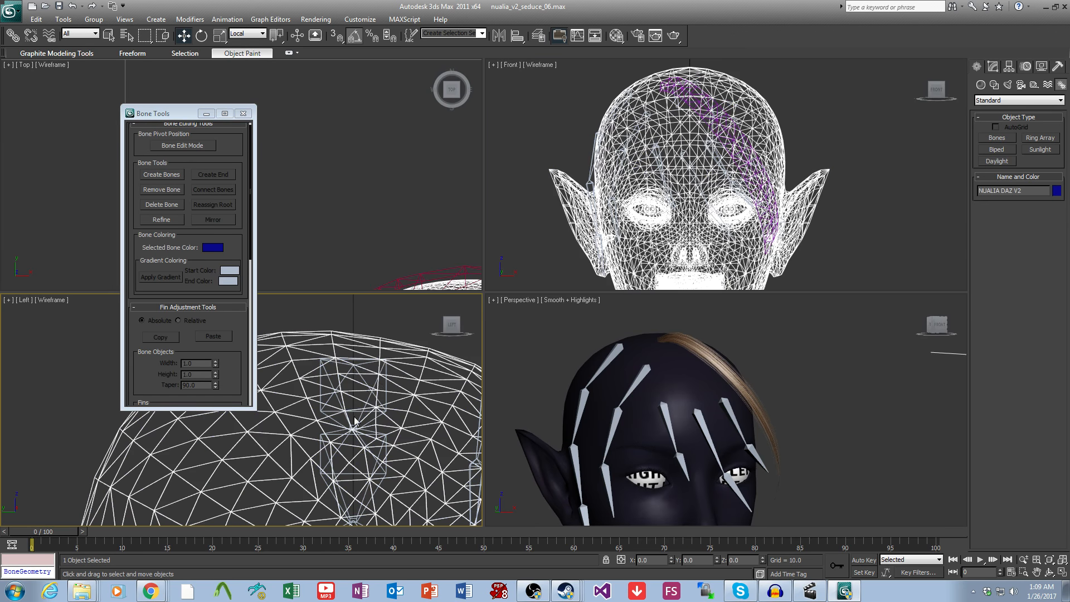
pyautogui.click(359, 415)
pyautogui.middleClick(633, 350)
pyautogui.moveTo(398, 424); pyautogui.dragTo(356, 415, button='middle')
pyautogui.scroll(-3, 355, 415)
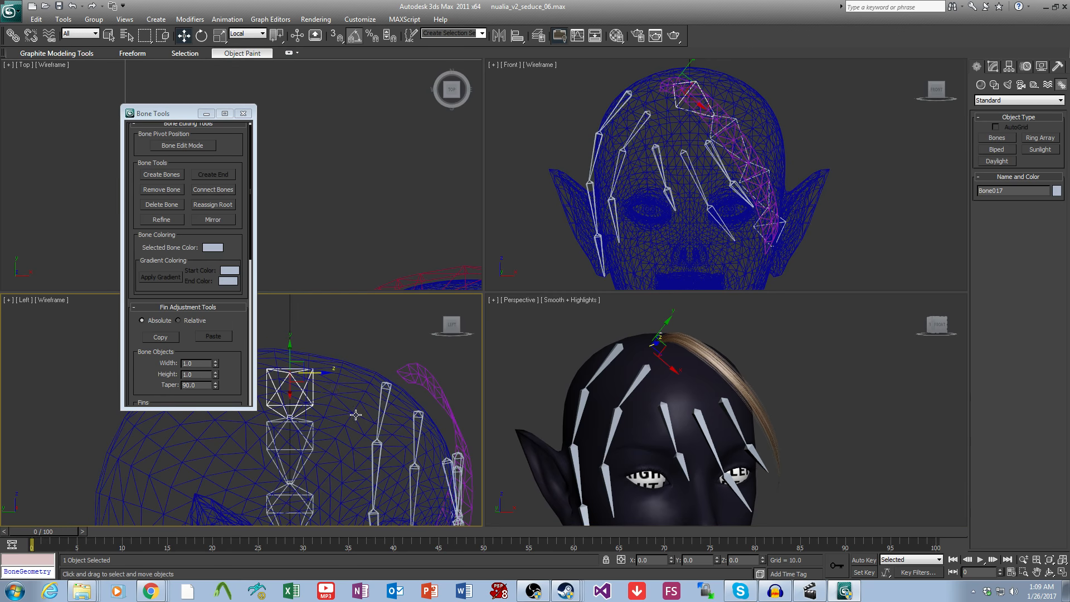
pyautogui.moveTo(315, 372); pyautogui.dragTo(446, 373)
pyautogui.moveTo(724, 375); pyautogui.dragTo(707, 408, button='middle')
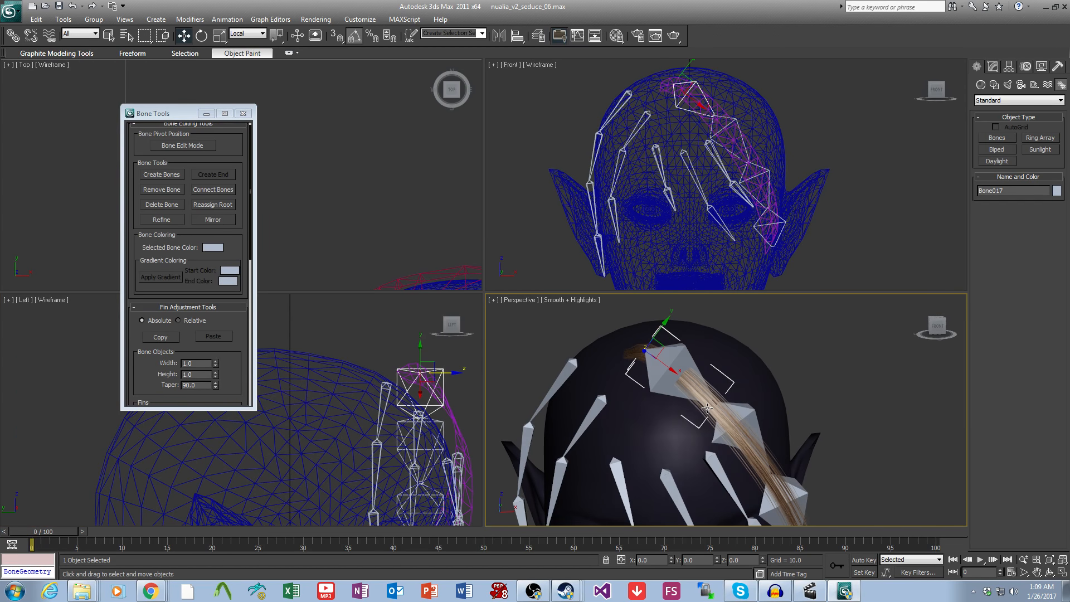
# Step: Rotate the root bone of the forehead chain to line up with the upper part of the strand
pyautogui.click(201, 35)
pyautogui.keyDown('alt'); pyautogui.moveTo(544, 333); pyautogui.dragTo(623, 341, button='middle'); pyautogui.keyUp('alt')
pyautogui.moveTo(663, 351); pyautogui.dragTo(637, 332)
pyautogui.keyDown('alt'); pyautogui.moveTo(671, 330); pyautogui.dragTo(640, 324, button='middle'); pyautogui.keyUp('alt')
pyautogui.moveTo(642, 322); pyautogui.dragTo(666, 322)
# Step: Rotate the second bone of the forehead chain to follow the strand's curve
pyautogui.keyDown('alt'); pyautogui.moveTo(674, 327); pyautogui.dragTo(723, 409, button='middle'); pyautogui.keyUp('alt')
pyautogui.click(769, 378)
pyautogui.moveTo(716, 401); pyautogui.dragTo(725, 387)
pyautogui.keyDown('alt'); pyautogui.moveTo(724, 388); pyautogui.dragTo(766, 347, button='middle'); pyautogui.keyUp('alt')
pyautogui.moveTo(761, 344); pyautogui.dragTo(767, 366)
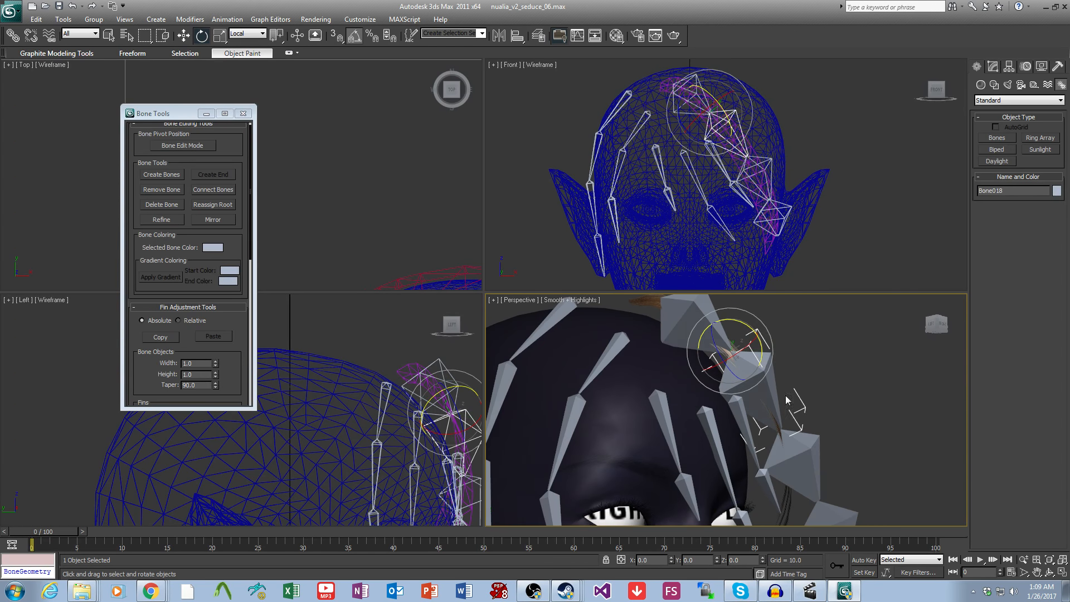
pyautogui.keyDown('alt'); pyautogui.moveTo(788, 399); pyautogui.dragTo(742, 381, button='middle'); pyautogui.keyUp('alt')
pyautogui.moveTo(726, 352); pyautogui.dragTo(728, 357)
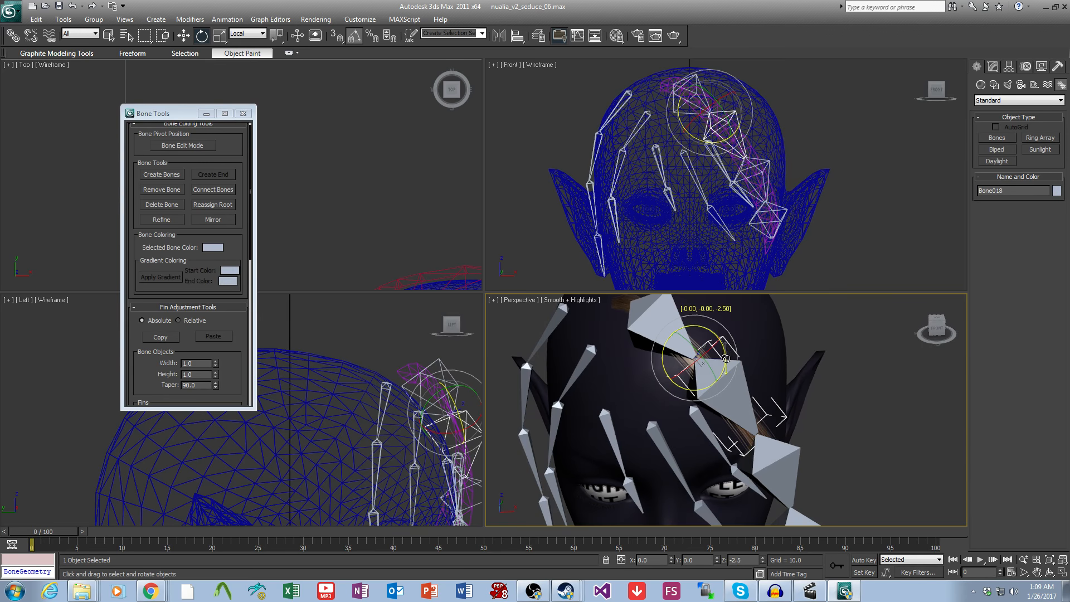
# Step: Rotate the third bone of the forehead chain to follow the lower part of the strand
pyautogui.keyDown('alt'); pyautogui.moveTo(738, 410); pyautogui.dragTo(719, 399, button='middle'); pyautogui.keyUp('alt')
pyautogui.click(732, 417)
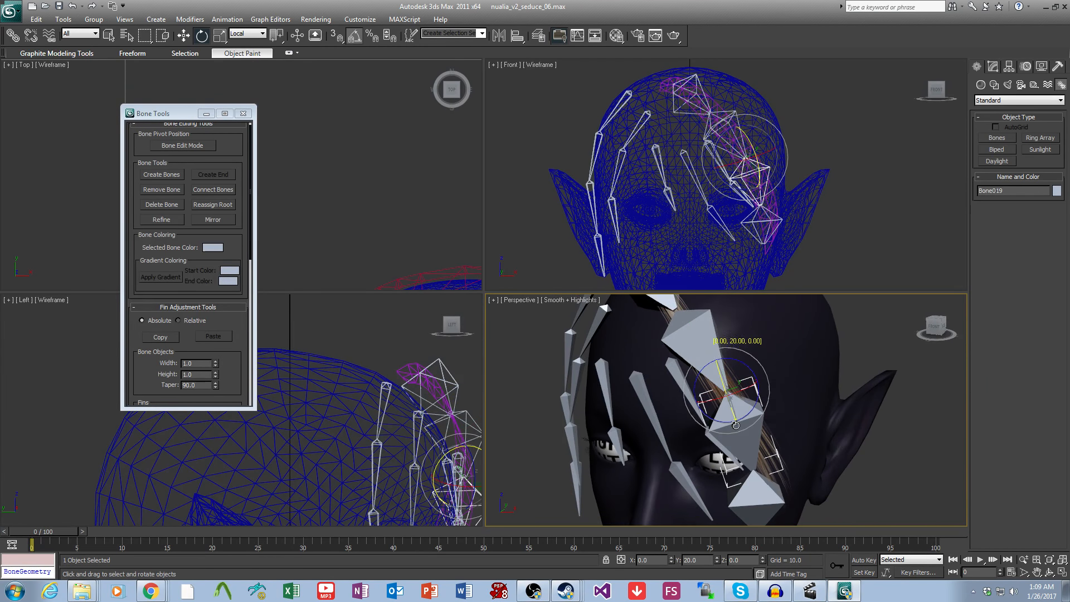
pyautogui.moveTo(752, 384); pyautogui.dragTo(750, 368)
pyautogui.keyDown('alt'); pyautogui.moveTo(746, 361); pyautogui.dragTo(824, 367, button='middle'); pyautogui.keyUp('alt')
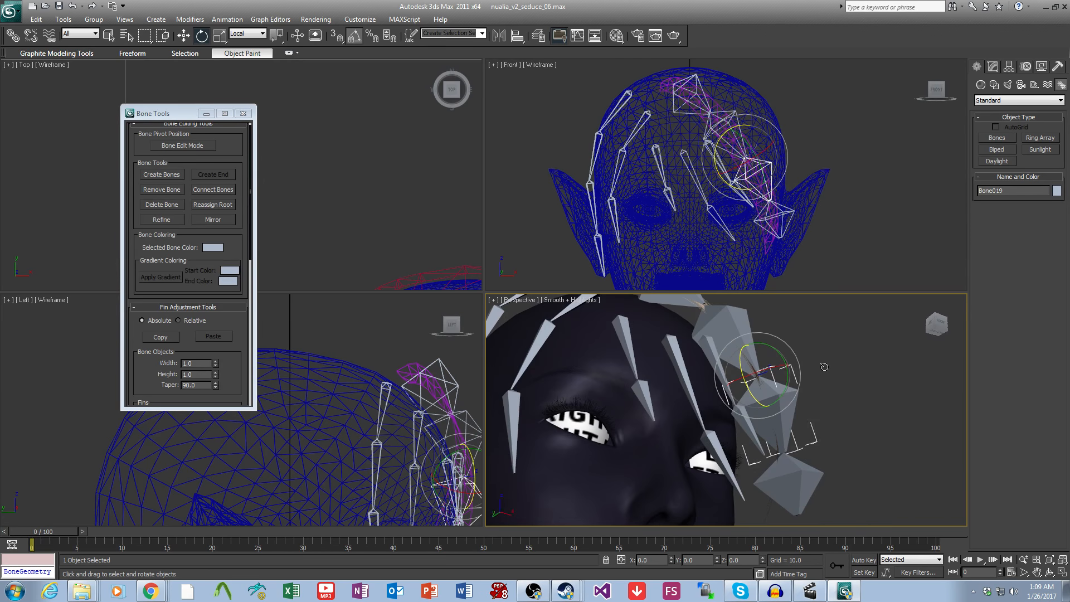
pyautogui.moveTo(791, 378); pyautogui.dragTo(787, 386)
pyautogui.keyDown('alt'); pyautogui.moveTo(794, 396); pyautogui.dragTo(728, 406, button='middle'); pyautogui.keyUp('alt')
pyautogui.moveTo(746, 366); pyautogui.dragTo(747, 368)
# Step: Select all four bones of the forehead chain and set their width and height to 0.2
pyautogui.keyDown('alt'); pyautogui.moveTo(747, 368); pyautogui.dragTo(741, 413, button='middle'); pyautogui.keyUp('alt')
pyautogui.click(685, 352)
pyautogui.keyDown('ctrl'); pyautogui.click(724, 387); pyautogui.keyUp('ctrl')
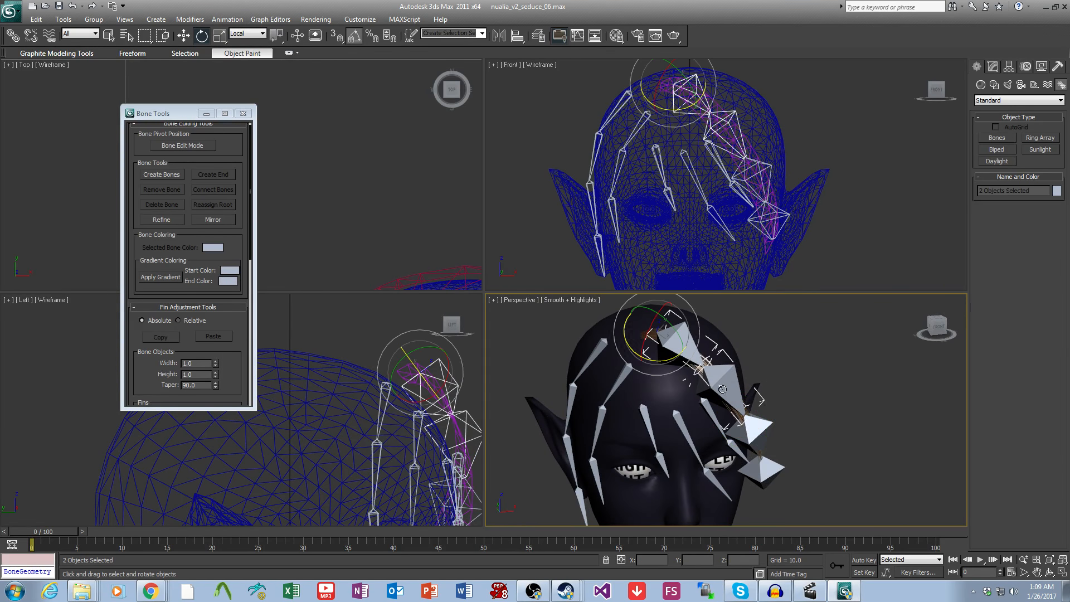
pyautogui.keyDown('ctrl'); pyautogui.click(742, 429); pyautogui.keyUp('ctrl')
pyautogui.hotkey('ctrl', 'z')
pyautogui.keyDown('ctrl'); pyautogui.click(751, 435); pyautogui.keyUp('ctrl')
pyautogui.keyDown('ctrl'); pyautogui.click(766, 484); pyautogui.keyUp('ctrl')
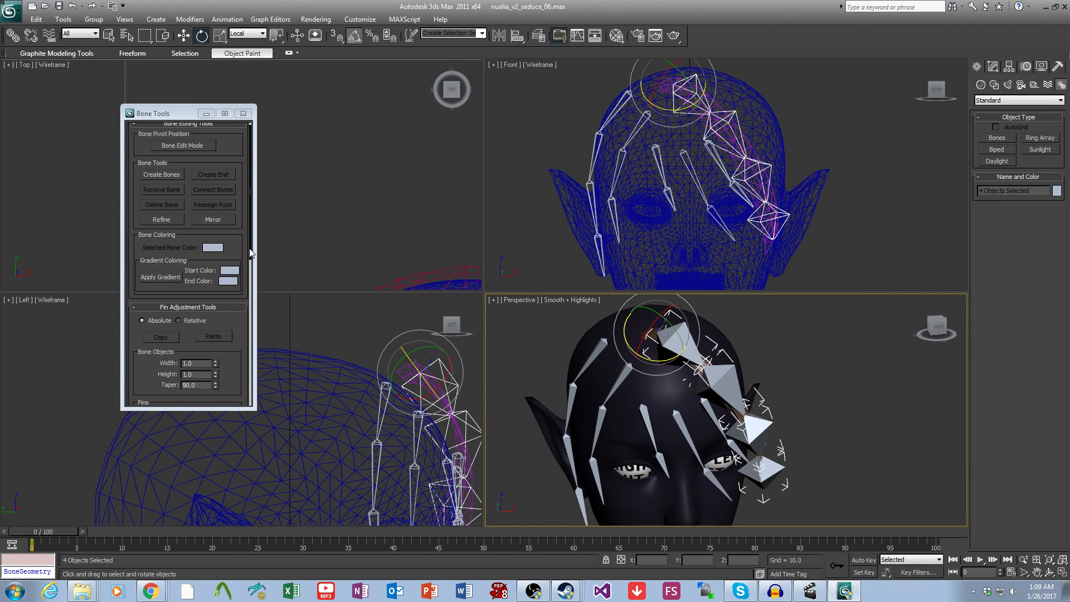
pyautogui.doubleClick(200, 362)
pyautogui.write('0')
pyautogui.doubleClick(195, 373)
pyautogui.write('0.2')
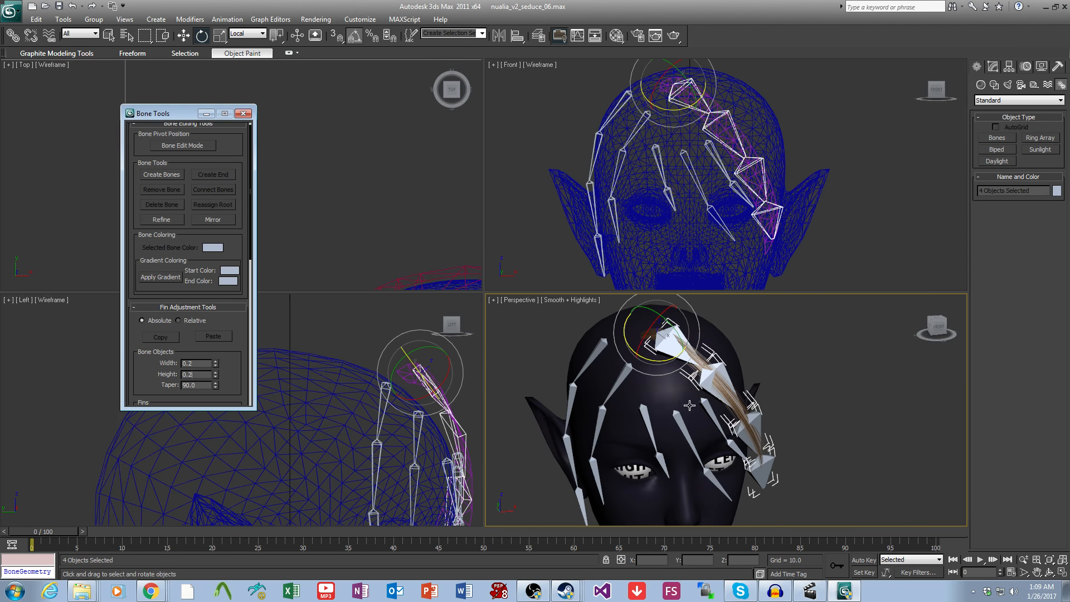
# Step: Unhide all faces of the NUALIA HAIR mesh and switch its editable mesh to Element level
pyautogui.moveTo(819, 411); pyautogui.dragTo(787, 433, button='middle')
pyautogui.click(787, 434)
pyautogui.click(655, 386)
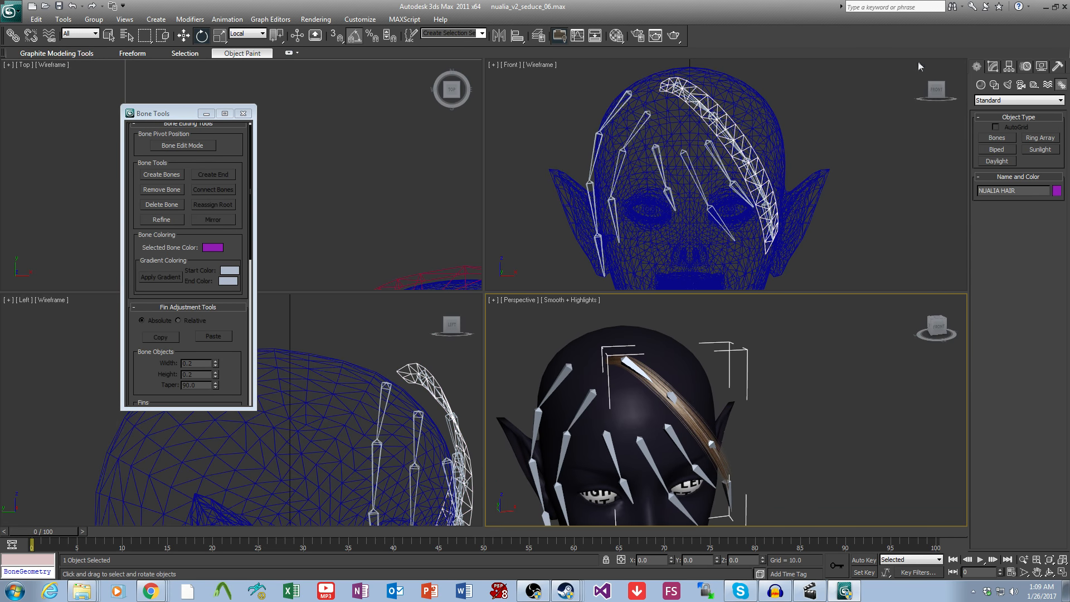
pyautogui.click(992, 66)
pyautogui.click(1001, 165)
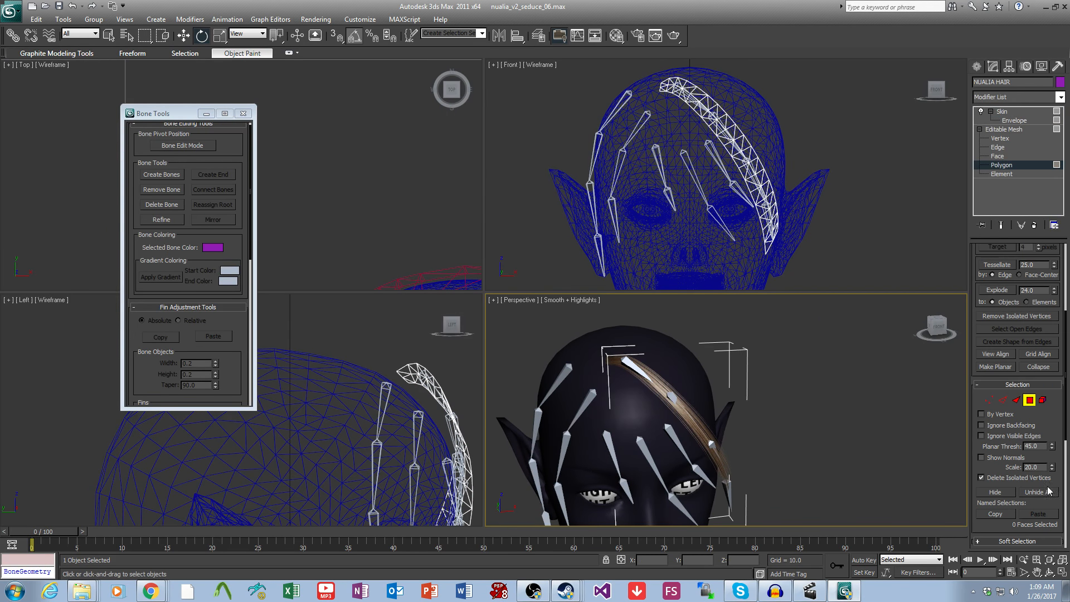
pyautogui.click(1038, 492)
pyautogui.click(1002, 174)
pyautogui.scroll(4, 768, 381)
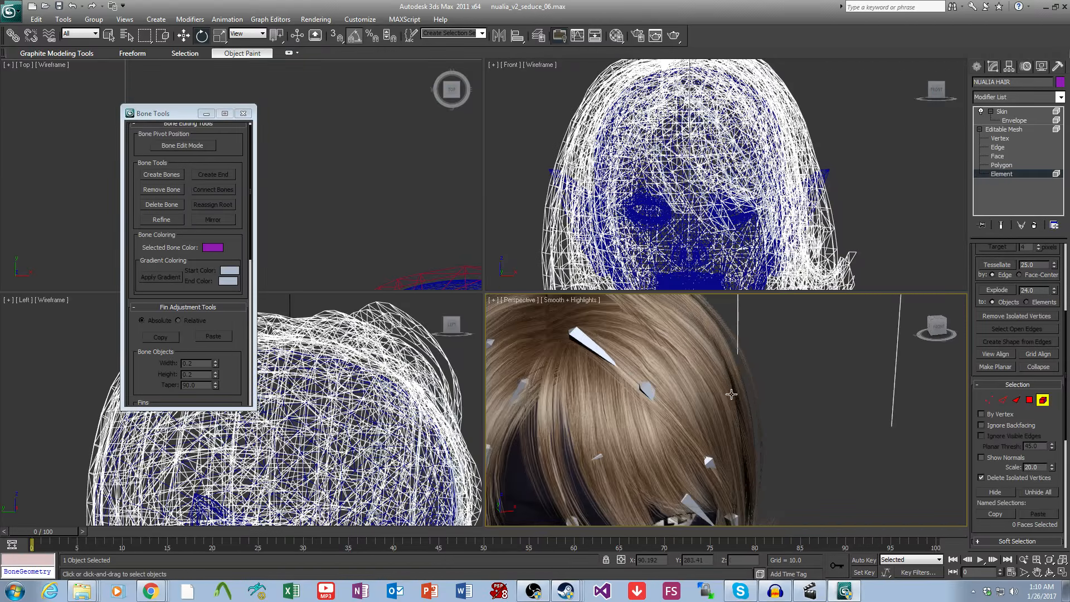
# Step: Examine the long hair strands beside the face by selecting three neighbouring elements, and clear the selection
pyautogui.keyDown('alt'); pyautogui.moveTo(768, 381); pyautogui.dragTo(751, 403, button='middle'); pyautogui.keyUp('alt')
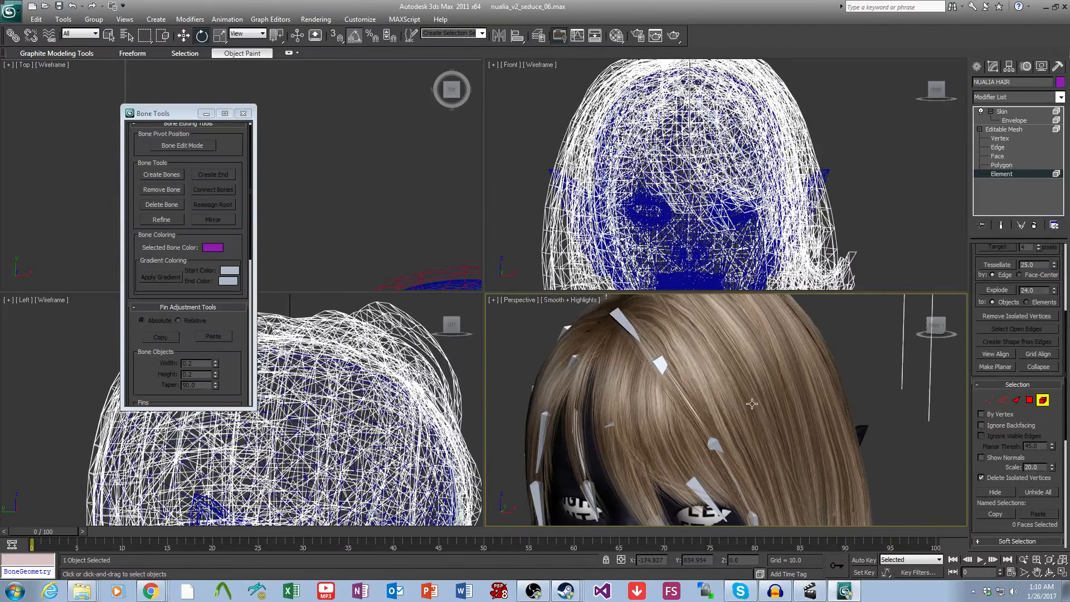
pyautogui.moveTo(705, 329); pyautogui.dragTo(730, 448, button='middle')
pyautogui.click(674, 355)
pyautogui.keyDown('ctrl'); pyautogui.click(729, 449); pyautogui.keyUp('ctrl')
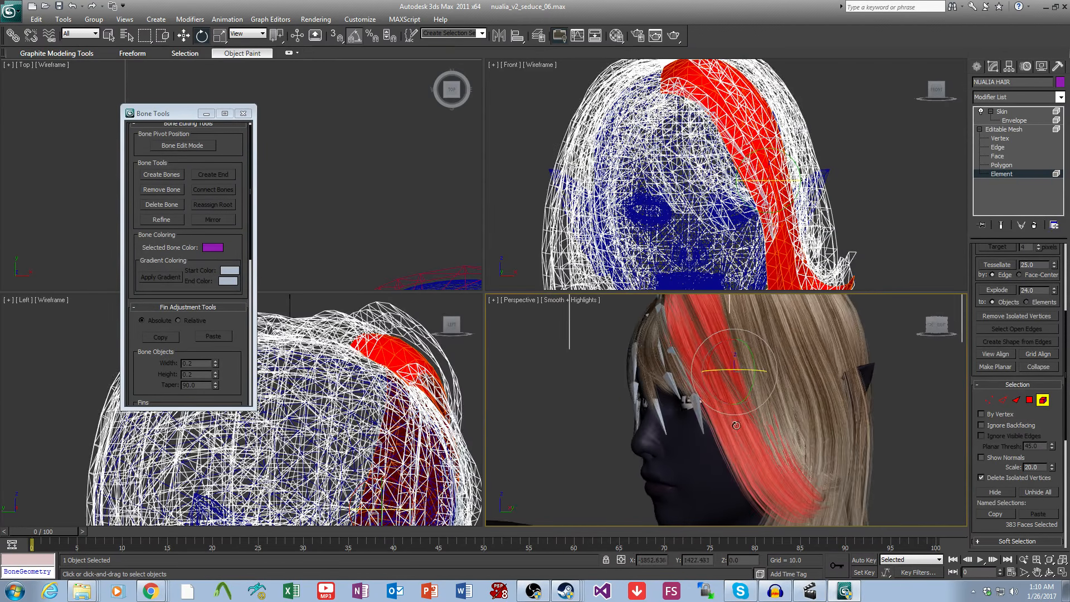
pyautogui.keyDown('ctrl'); pyautogui.click(759, 406); pyautogui.keyUp('ctrl')
pyautogui.keyDown('alt'); pyautogui.moveTo(759, 406); pyautogui.dragTo(529, 450, button='middle'); pyautogui.keyUp('alt')
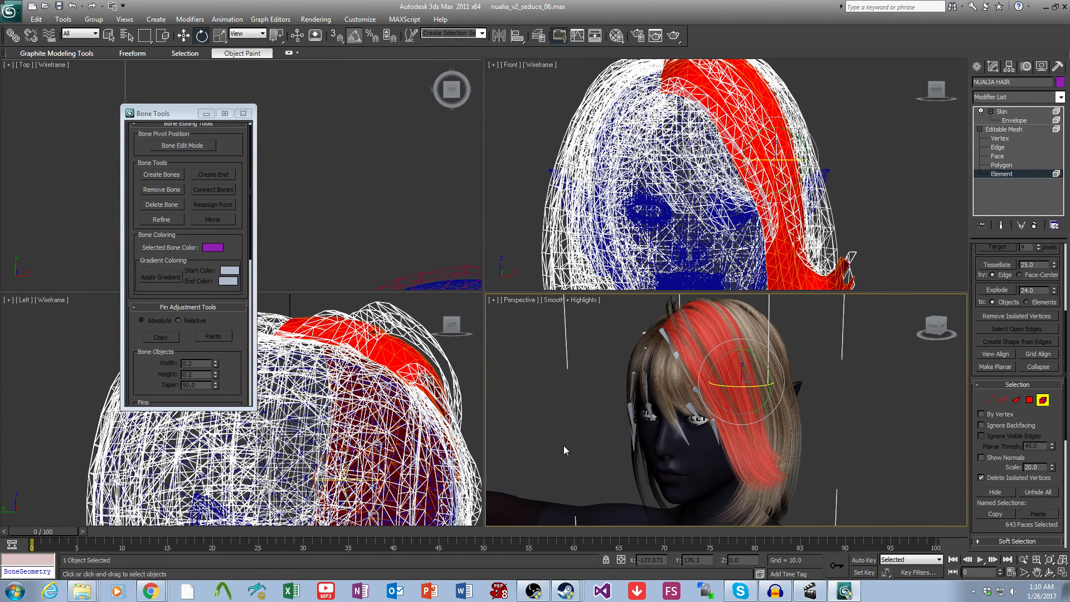
pyautogui.click(858, 397)
pyautogui.scroll(3, 795, 402)
pyautogui.moveTo(798, 414); pyautogui.dragTo(798, 440, button='middle')
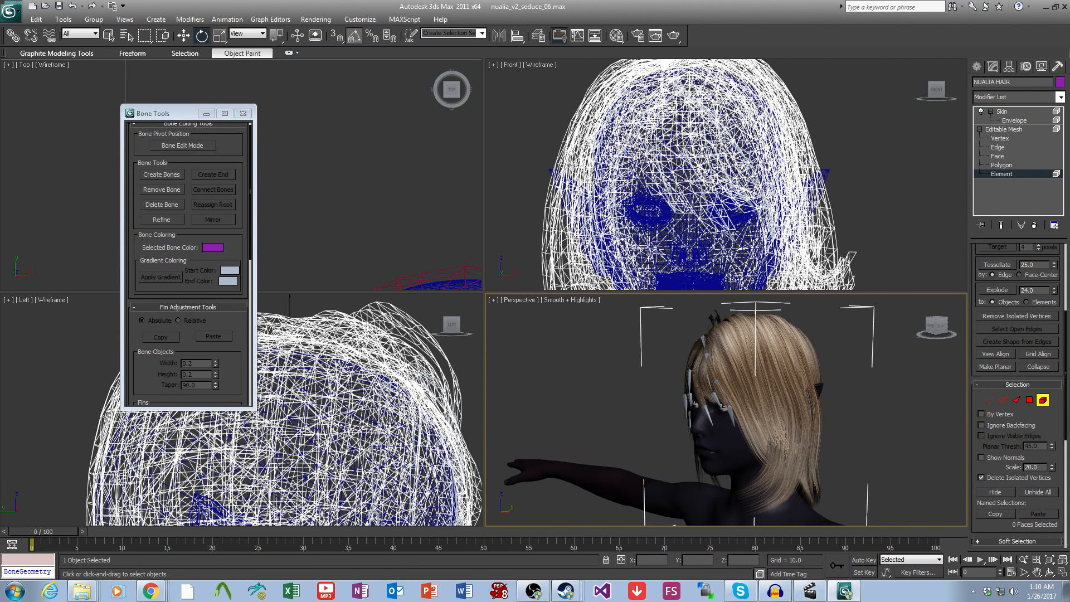
# Step: Leave element editing and hide the whole NUALIA HAIR mesh
pyautogui.click(1000, 112)
pyautogui.click(866, 412)
pyautogui.scroll(3, 752, 417)
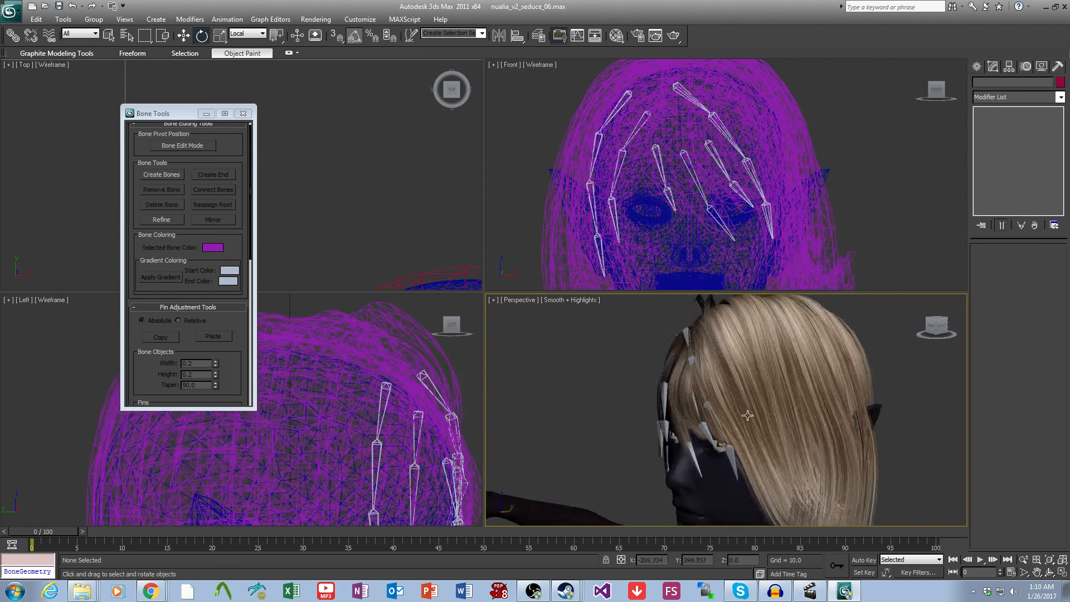
pyautogui.keyDown('alt'); pyautogui.moveTo(741, 417); pyautogui.dragTo(779, 437, button='middle'); pyautogui.keyUp('alt')
pyautogui.click(775, 397)
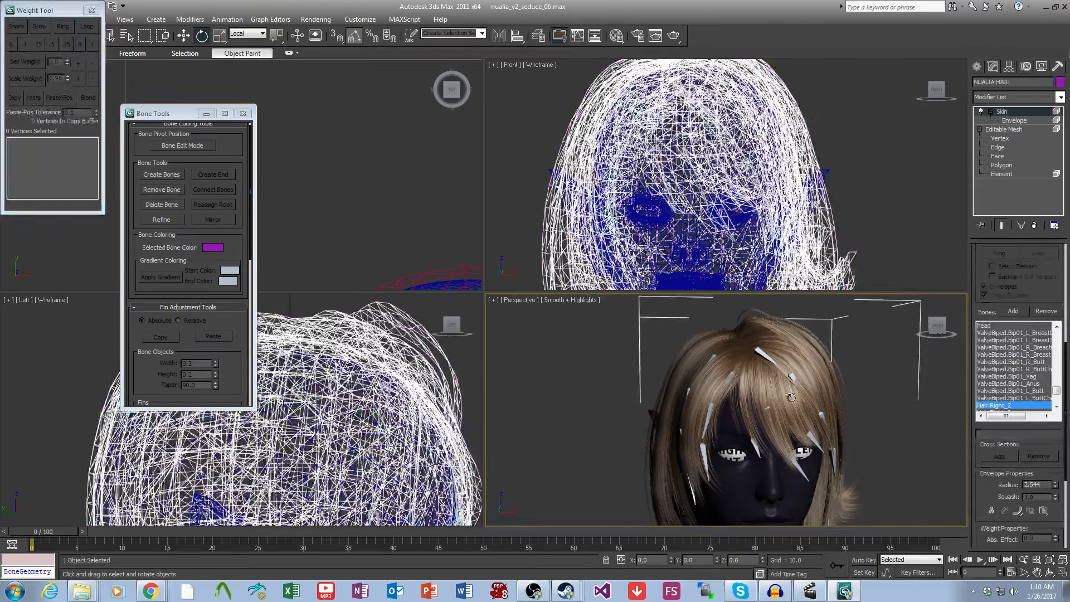
pyautogui.hotkey('alt', 'h')
pyautogui.moveTo(797, 397); pyautogui.dragTo(783, 388, button='middle')
# Step: Unhide the root bones Bone001, Bone004 and Bone007
pyautogui.press('5')
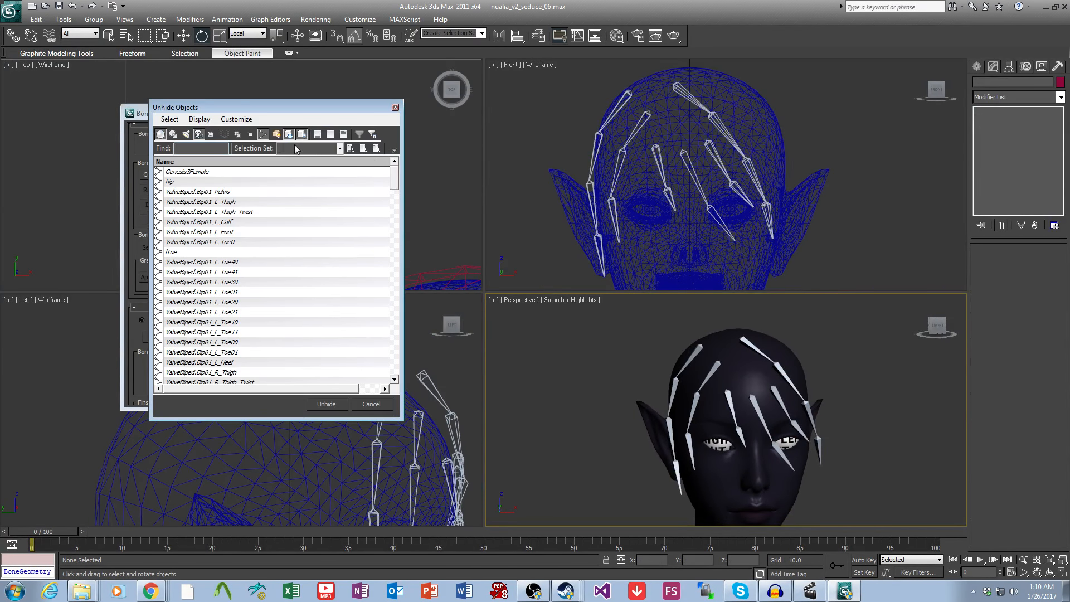
pyautogui.moveTo(395, 175); pyautogui.dragTo(383, 377)
pyautogui.moveTo(184, 353); pyautogui.dragTo(184, 372)
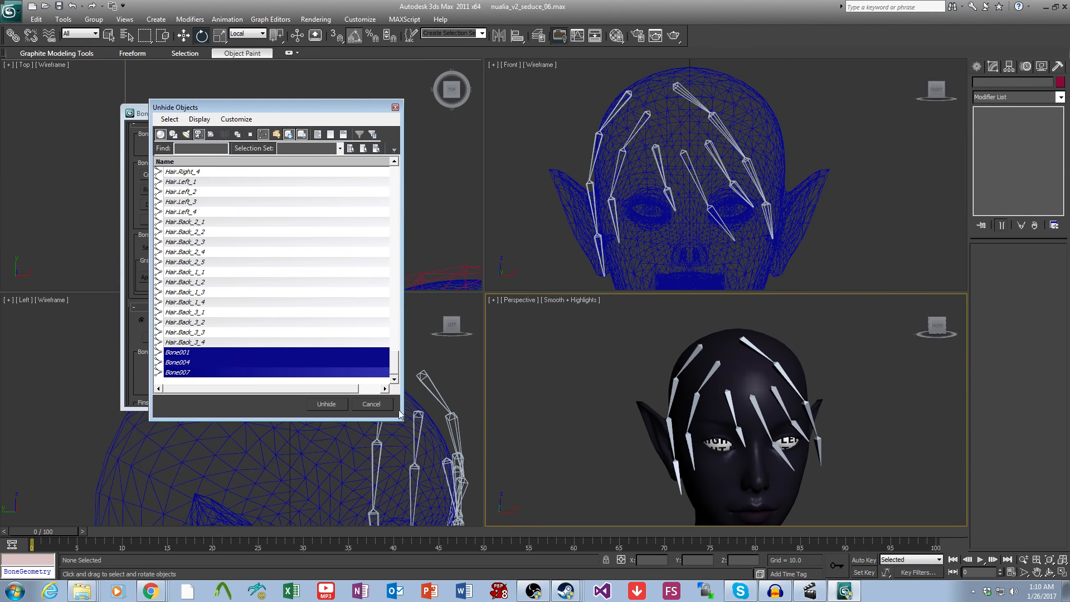
pyautogui.click(336, 405)
pyautogui.scroll(5, 668, 350)
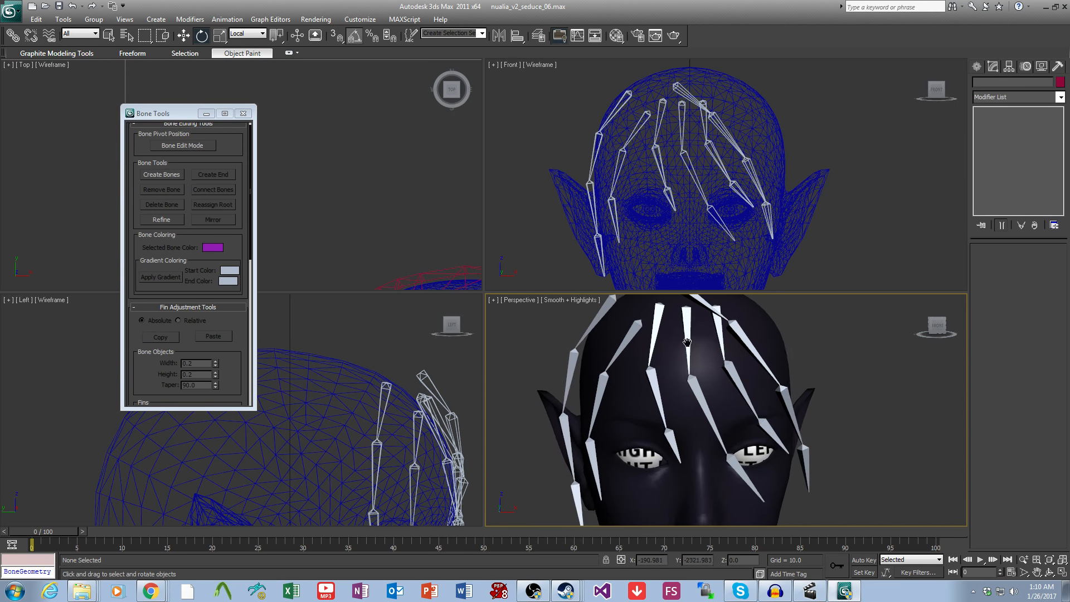
# Step: Select root bone Bone007 and run the BoneEnumerator.ms script
pyautogui.click(664, 350)
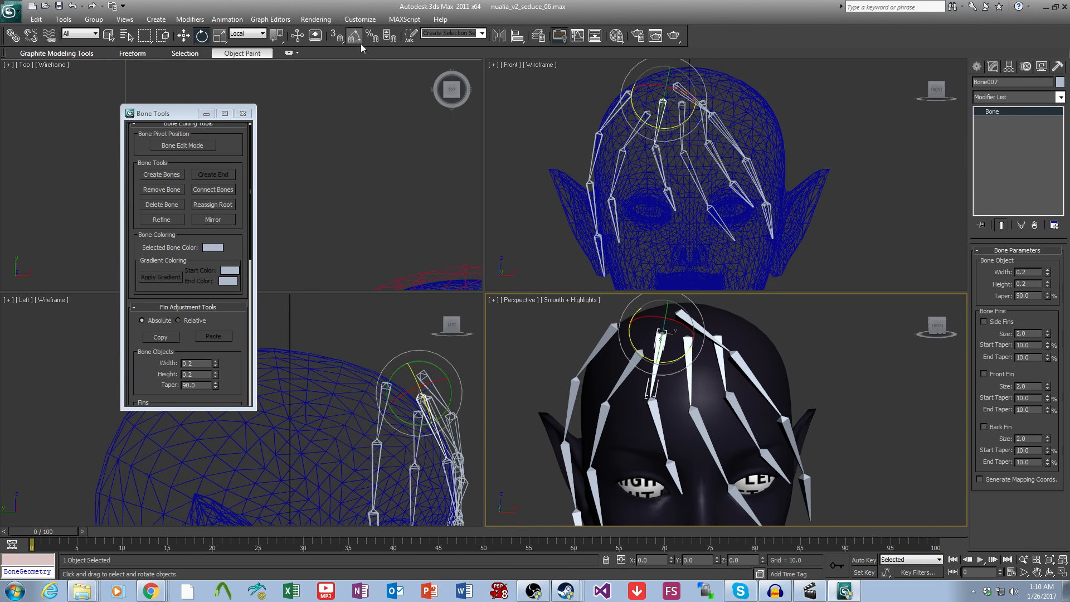
pyautogui.click(403, 20)
pyautogui.click(417, 44)
pyautogui.click(53, 308)
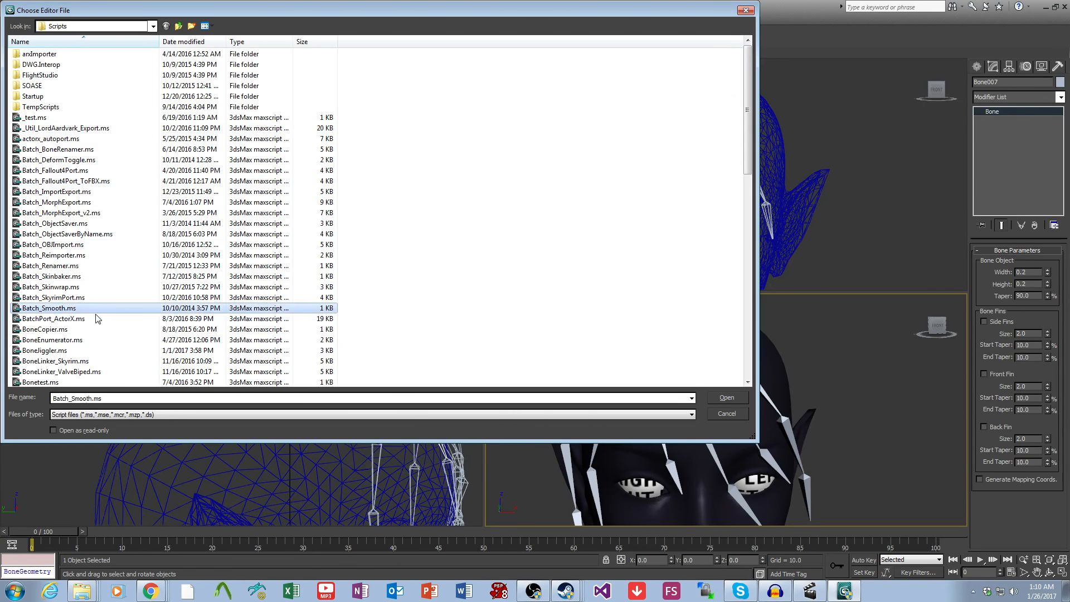
pyautogui.scroll(-1, 67, 318)
pyautogui.doubleClick(60, 310)
# Step: Select the full chain below Bone007 and enumerate its bones with the base name Hair.Bang_1
pyautogui.click(534, 301)
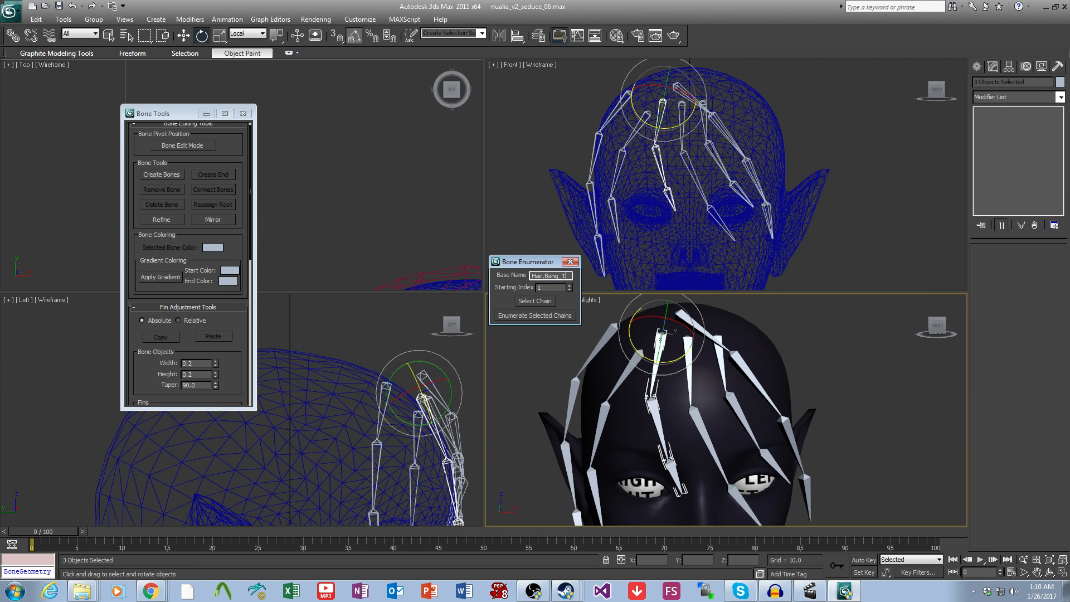
pyautogui.click(534, 316)
pyautogui.click(550, 330)
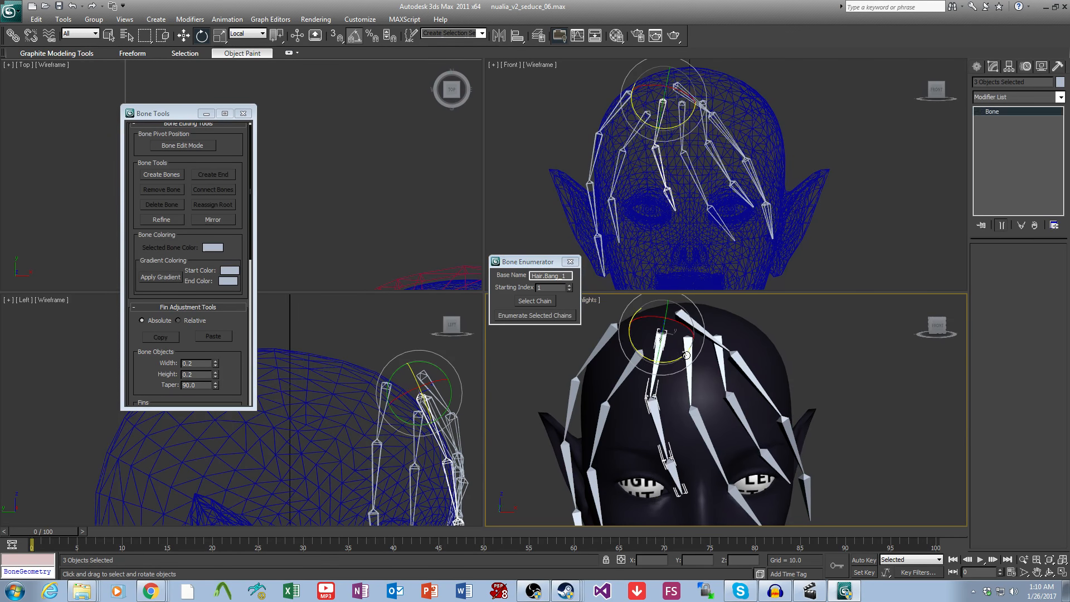
# Step: Select the chain at the centre of the forehead and enumerate its bones as Hair.Bang_2
pyautogui.click(686, 355)
pyautogui.click(552, 301)
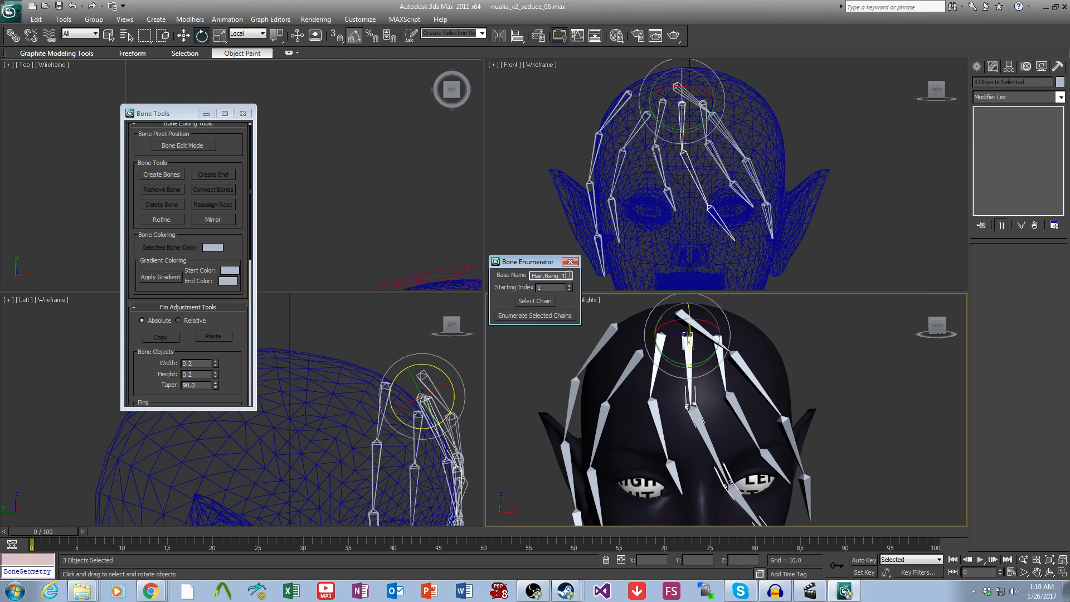
pyautogui.press('BackSpace')
pyautogui.write('2')
pyautogui.click(533, 315)
pyautogui.click(551, 330)
# Step: Select the three-bone chain above the character's left eye and enumerate its bones as Hair.Bang_3
pyautogui.keyDown('alt'); pyautogui.moveTo(689, 357); pyautogui.dragTo(656, 351, button='middle'); pyautogui.keyUp('alt')
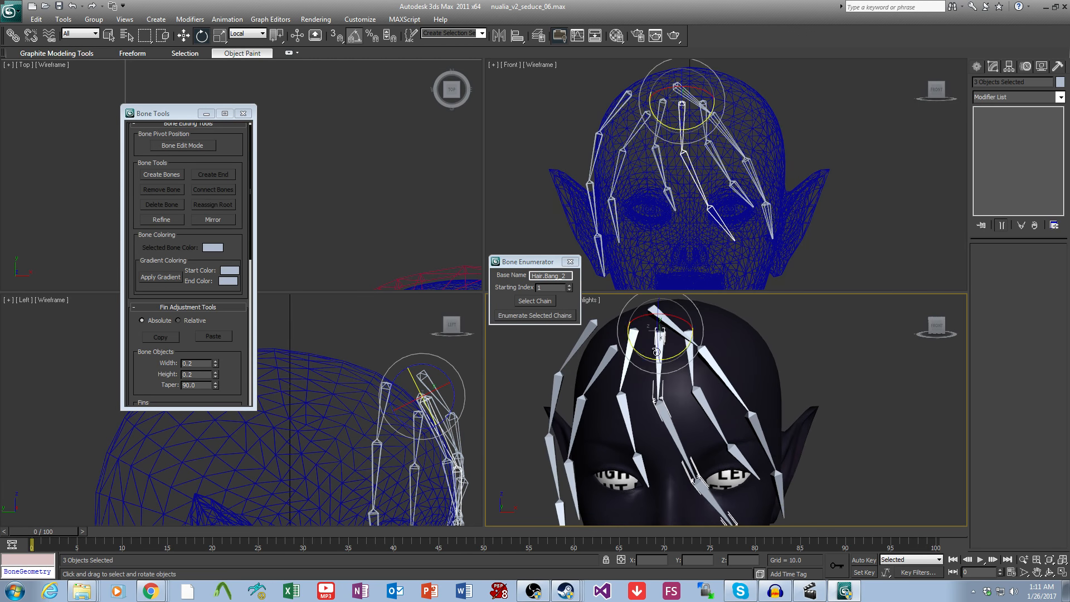
pyautogui.click(691, 362)
pyautogui.click(534, 301)
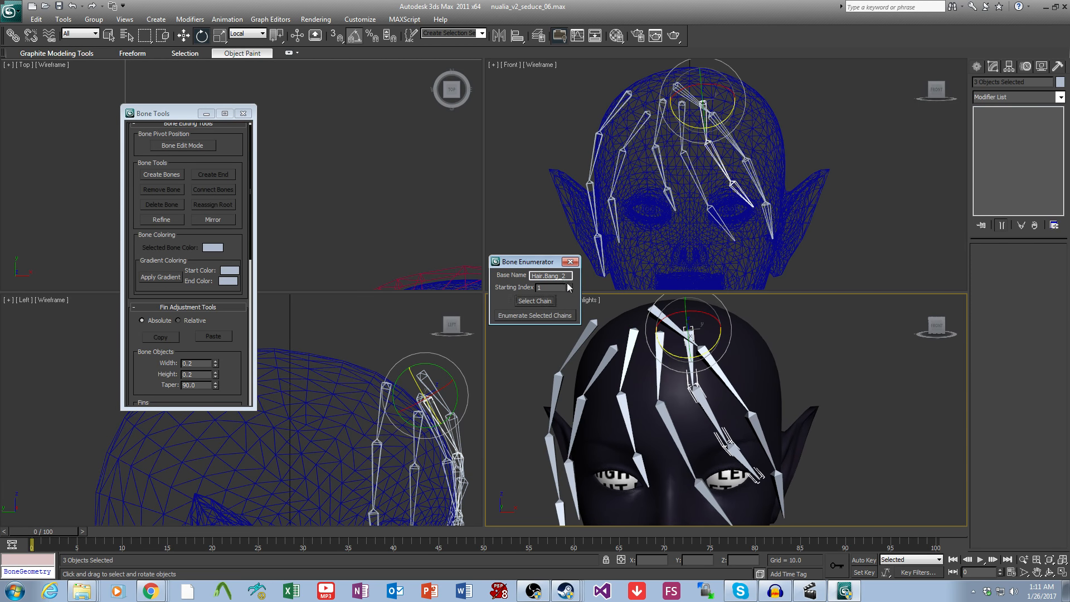
pyautogui.click(550, 315)
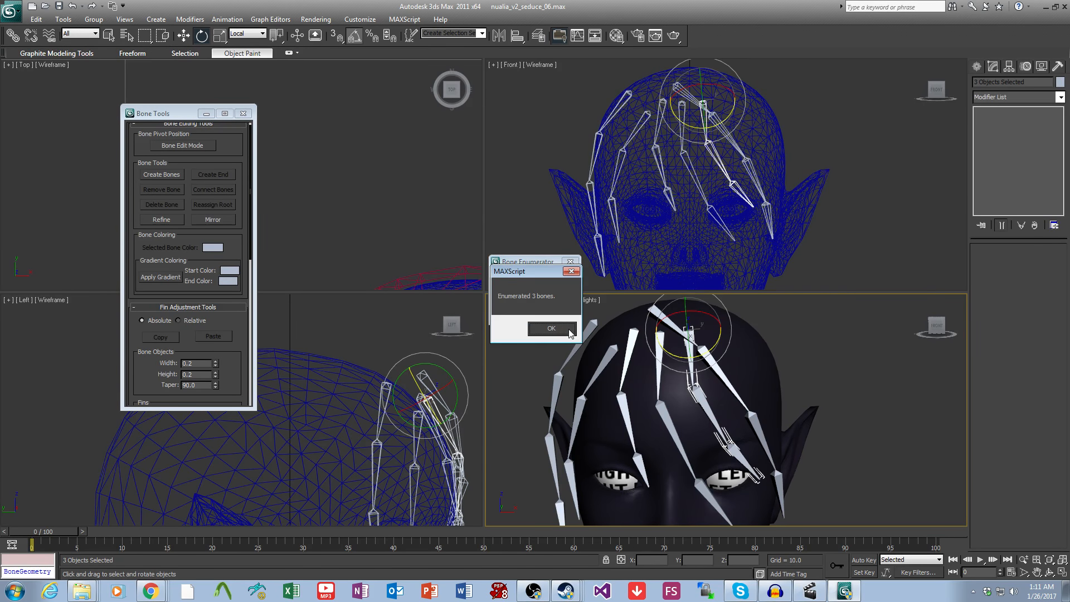
pyautogui.click(561, 330)
# Step: Select the four-bone chain sweeping across the forehead to the character's left and enumerate its bones as Hair.Bang_4
pyautogui.keyDown('alt'); pyautogui.moveTo(642, 363); pyautogui.dragTo(644, 369, button='middle'); pyautogui.keyUp('alt')
pyautogui.click(652, 308)
pyautogui.click(547, 304)
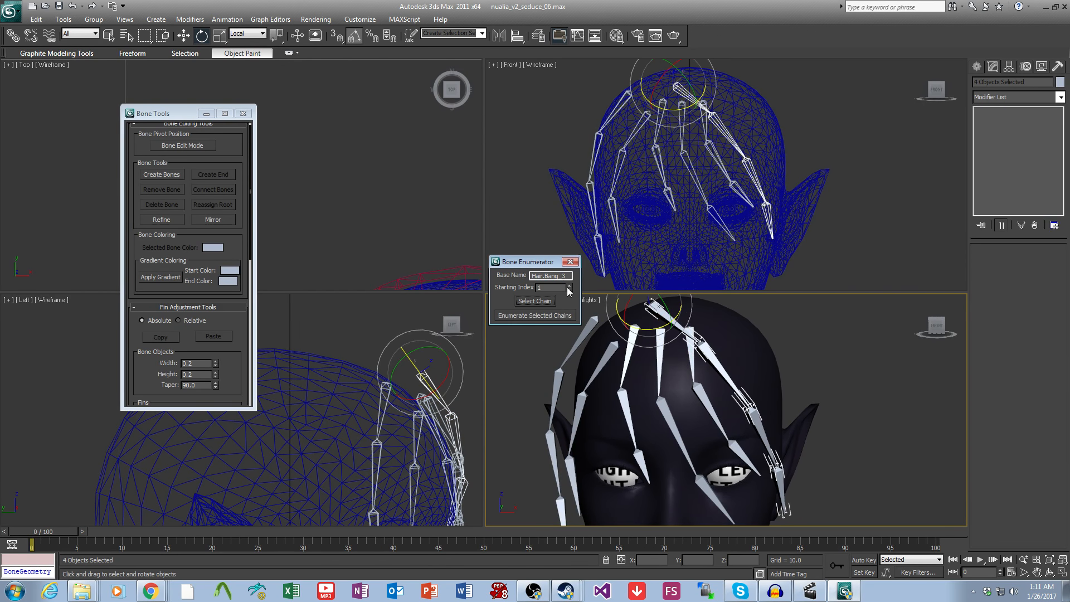
pyautogui.click(560, 315)
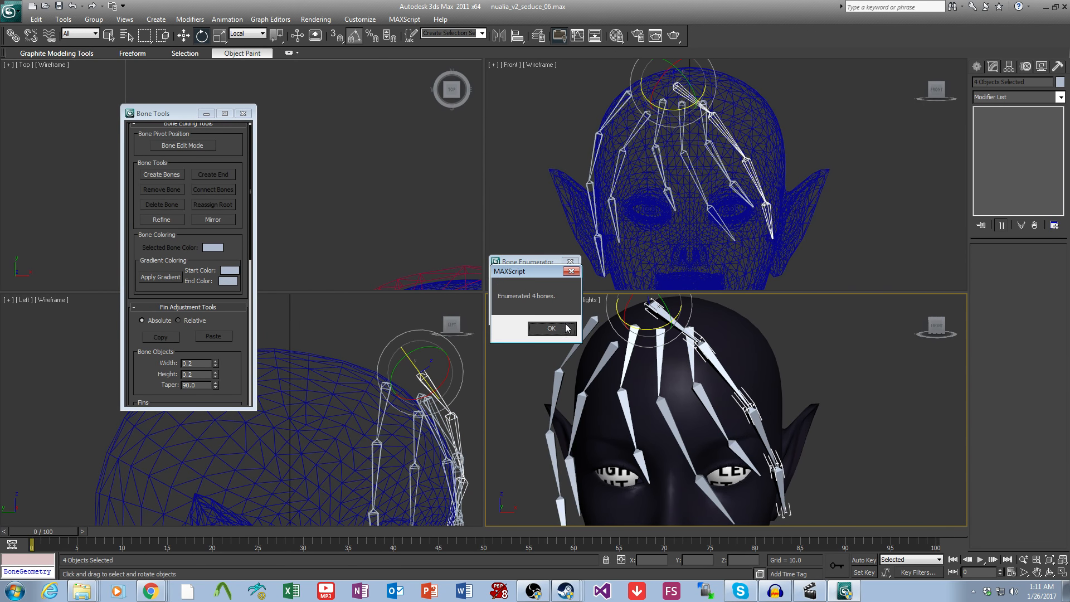
pyautogui.click(565, 329)
# Step: Select the three-bone chain starting at Bone010 and enumerate its bones as Hair.Bang_5
pyautogui.keyDown('alt'); pyautogui.moveTo(620, 355); pyautogui.dragTo(638, 346, button='middle'); pyautogui.keyUp('alt')
pyautogui.click(636, 345)
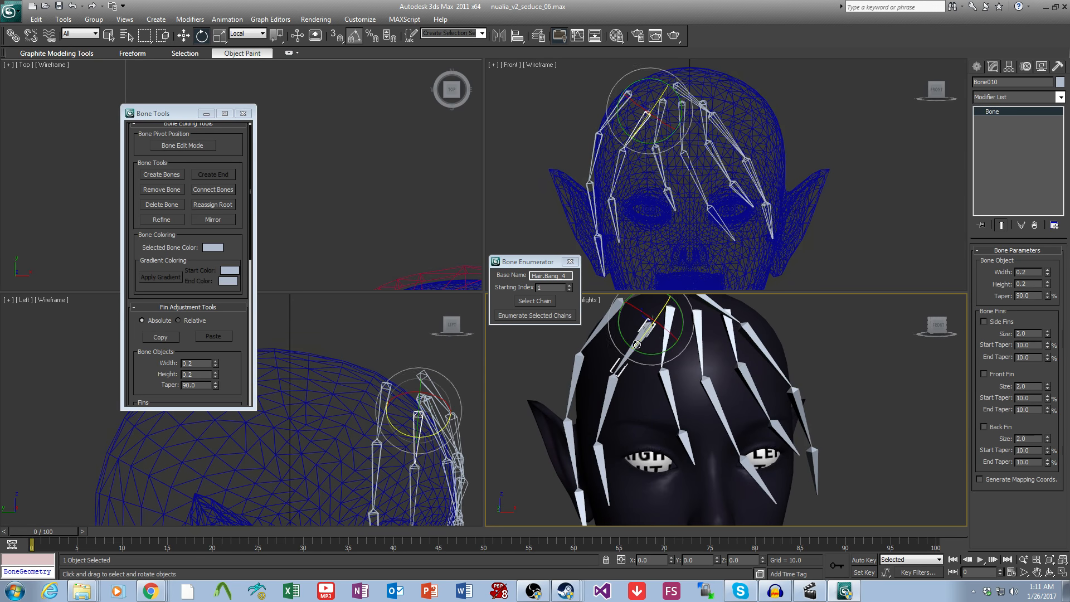
pyautogui.click(548, 299)
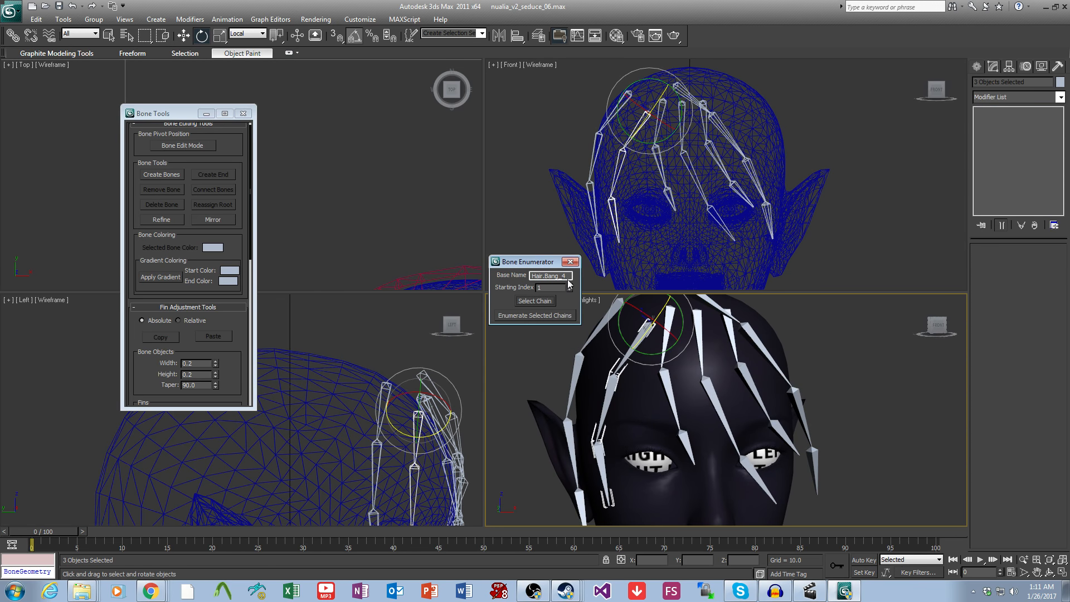
pyautogui.click(554, 316)
pyautogui.click(564, 332)
# Step: Select the outermost four-bone chain on the character's right side and enumerate its bones as Hair.Right_2
pyautogui.keyDown('alt'); pyautogui.moveTo(664, 397); pyautogui.dragTo(673, 366, button='middle'); pyautogui.keyUp('alt')
pyautogui.click(638, 321)
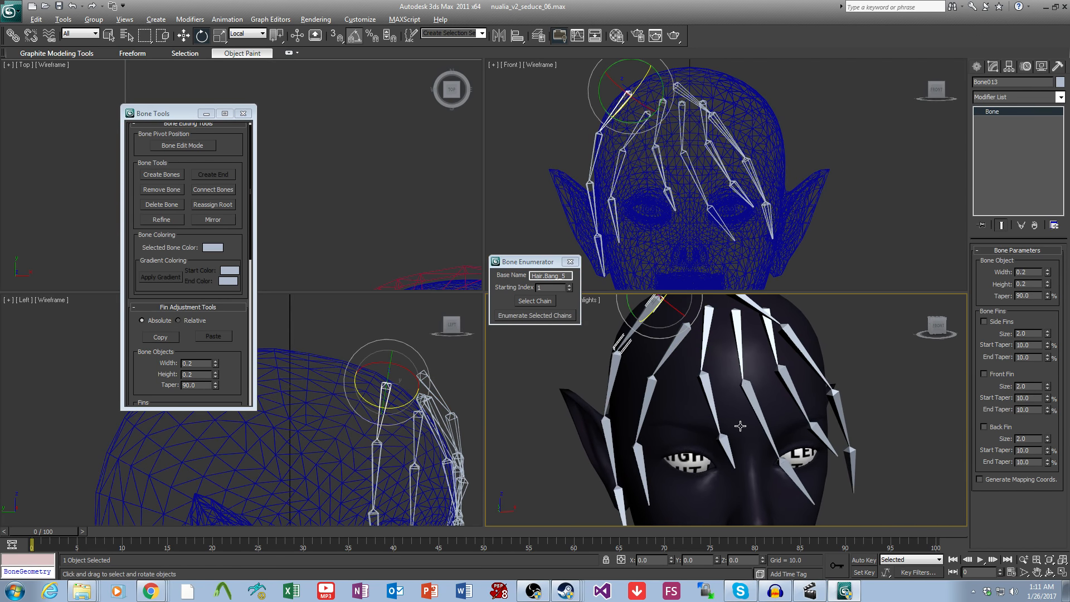
pyautogui.moveTo(741, 422)
pyautogui.keyDown('alt'); pyautogui.mouseDown(button='middle')
pyautogui.moveTo(733, 425)
pyautogui.moveTo(762, 425)
pyautogui.moveTo(738, 426)
pyautogui.moveTo(732, 441)
pyautogui.moveTo(735, 430)
pyautogui.moveTo(802, 438)
pyautogui.moveTo(739, 441)
pyautogui.moveTo(754, 438)
pyautogui.mouseUp(button='middle'); pyautogui.keyUp('alt')
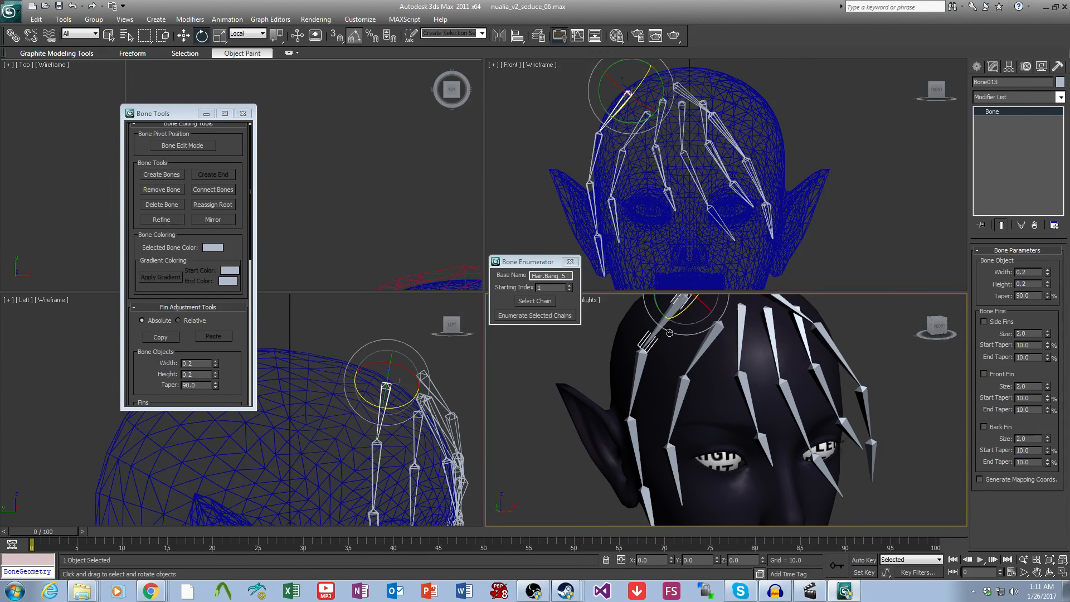
pyautogui.click(535, 301)
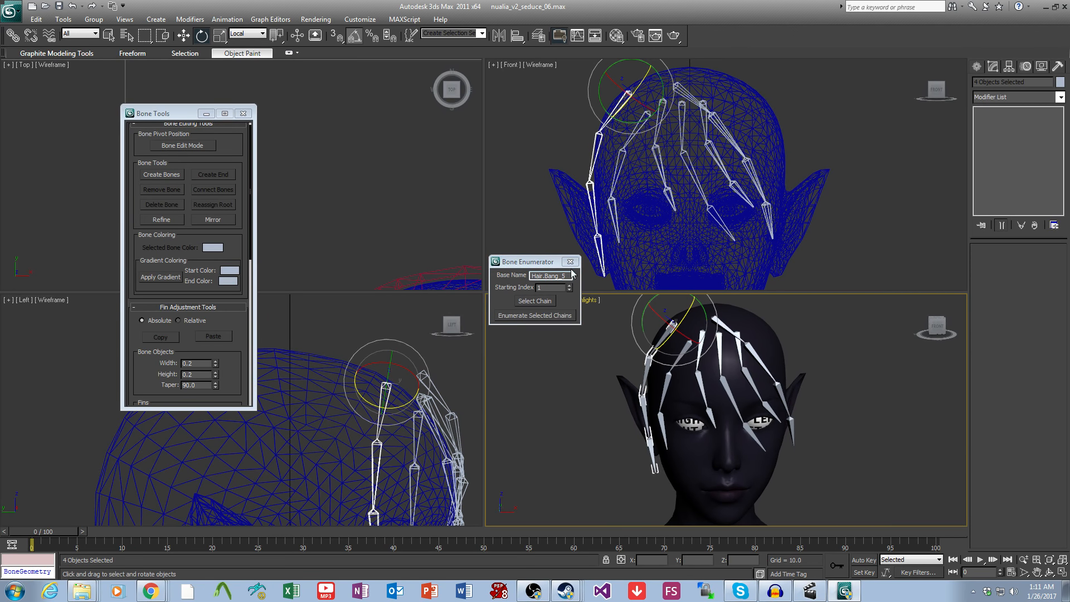
pyautogui.moveTo(566, 275); pyautogui.dragTo(555, 276)
pyautogui.write('Right')
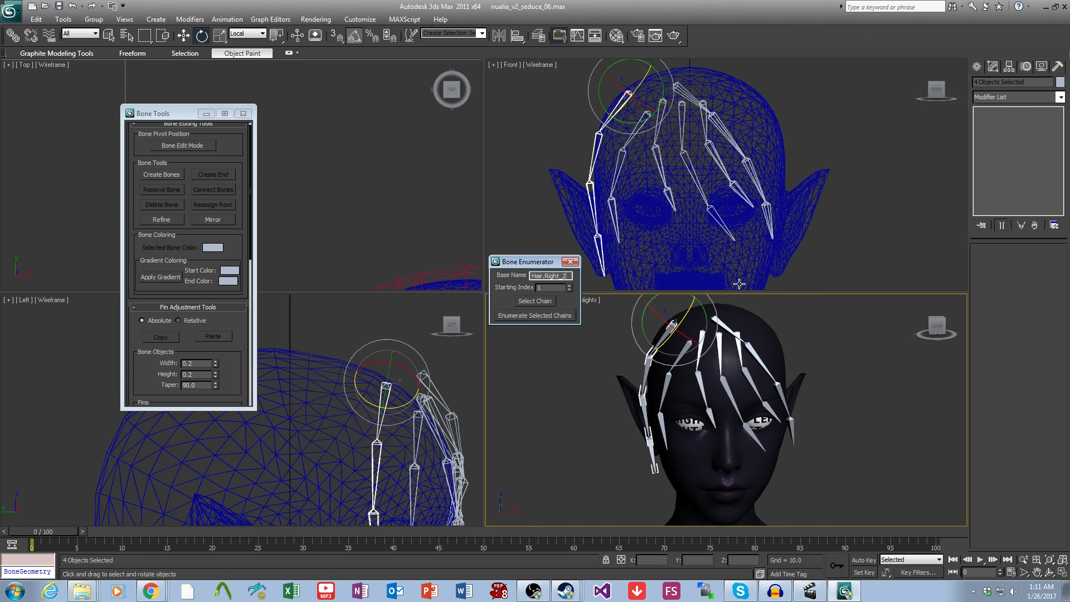
pyautogui.click(510, 316)
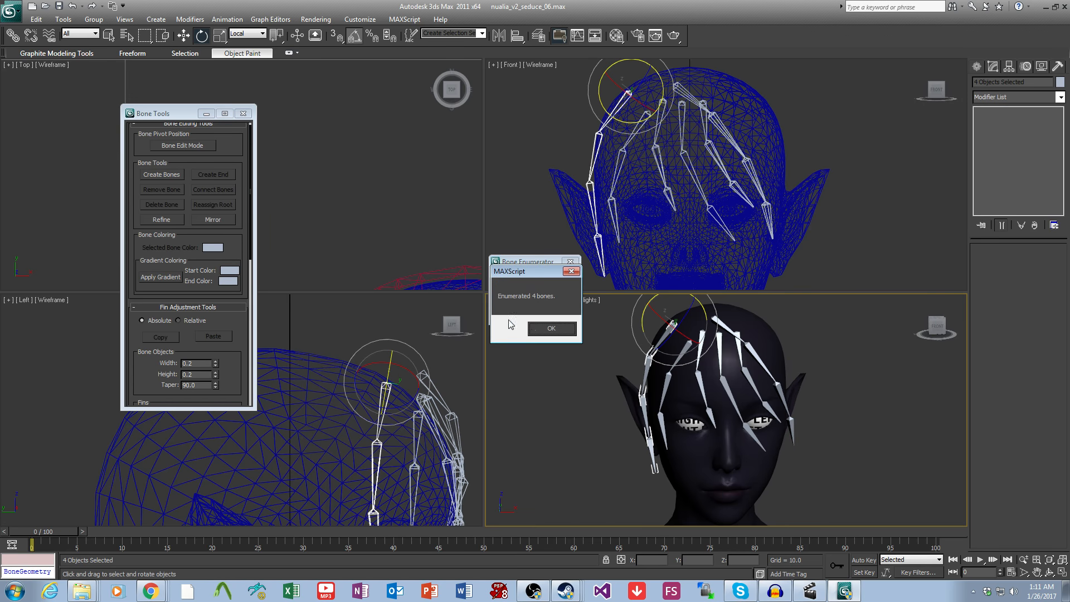
pyautogui.click(550, 331)
# Step: Examine the placement of the bone chains around the head from the side and the front
pyautogui.moveTo(694, 381); pyautogui.dragTo(789, 394, button='middle')
pyautogui.scroll(3, 690, 399)
pyautogui.scroll(-3, 730, 398)
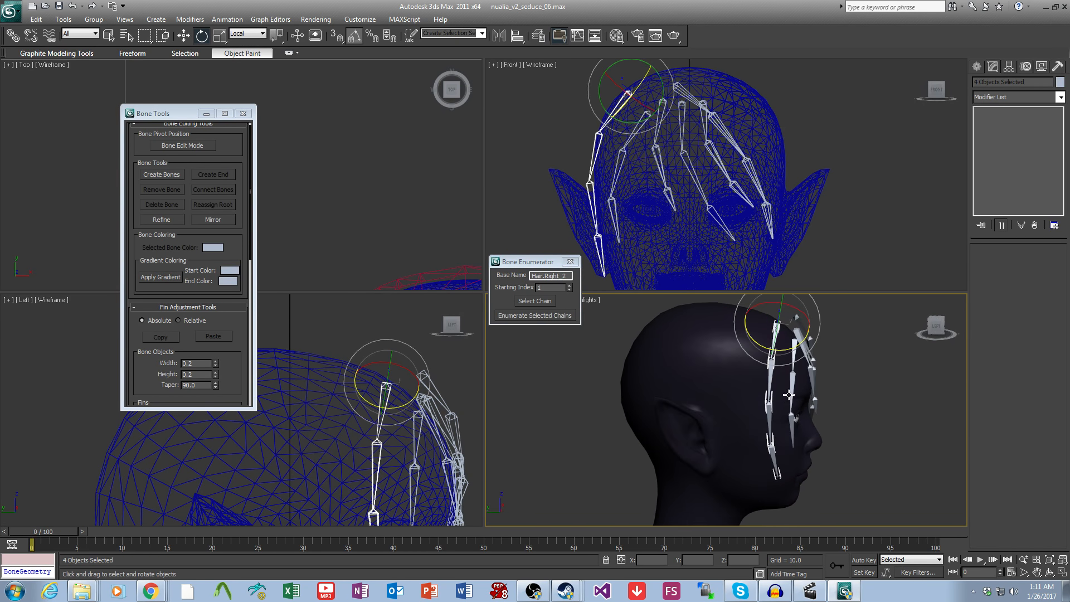
pyautogui.keyDown('alt'); pyautogui.moveTo(622, 422); pyautogui.dragTo(639, 411, button='middle'); pyautogui.keyUp('alt')
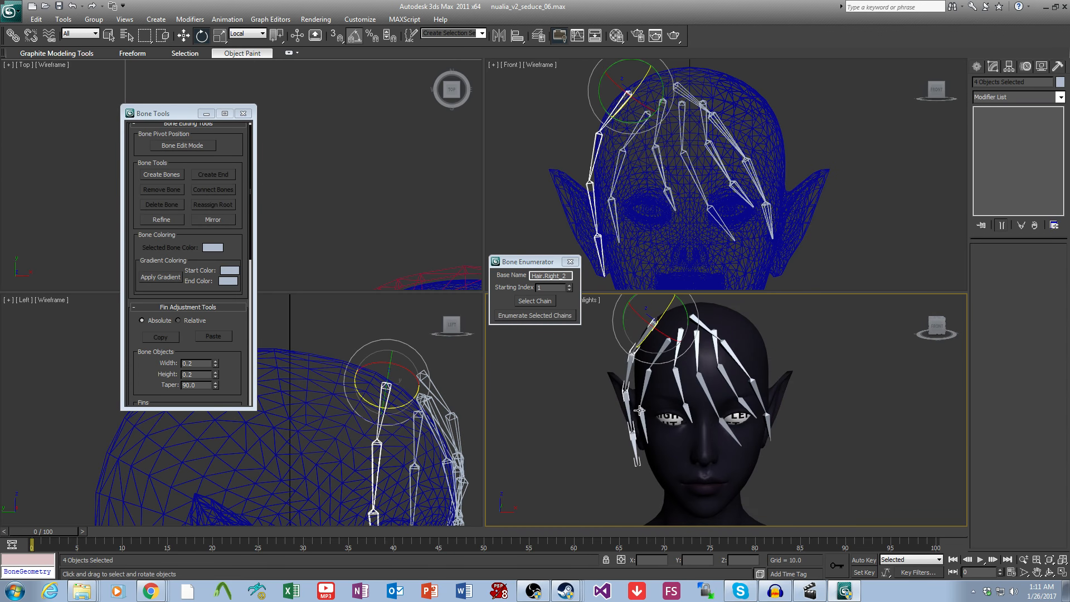
pyautogui.moveTo(672, 453); pyautogui.dragTo(736, 447, button='middle')
pyautogui.scroll(3, 736, 447)
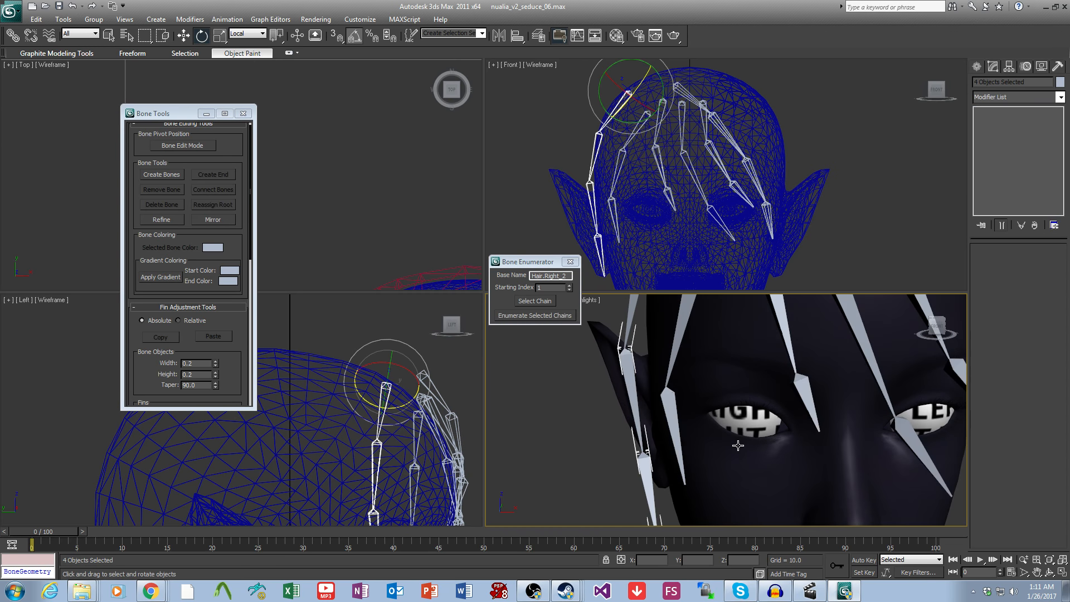
pyautogui.scroll(-2, 722, 411)
pyautogui.moveTo(719, 348); pyautogui.dragTo(782, 402, button='middle')
pyautogui.keyDown('alt'); pyautogui.moveTo(748, 479); pyautogui.dragTo(733, 428, button='middle'); pyautogui.keyUp('alt')
pyautogui.scroll(-3, 760, 446)
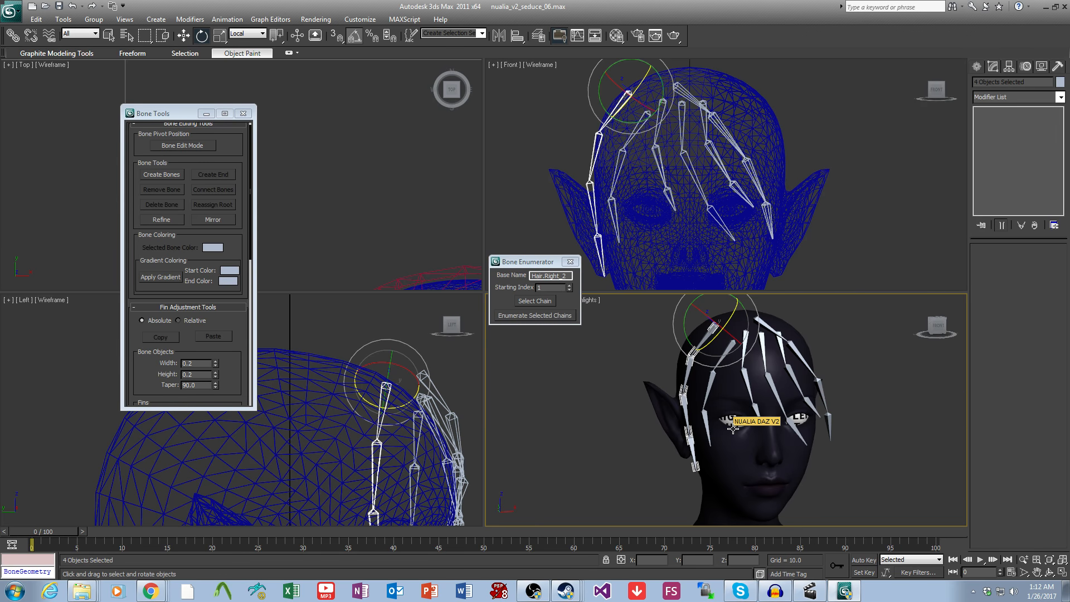
pyautogui.moveTo(733, 428); pyautogui.dragTo(674, 434, button='middle')
pyautogui.scroll(3, 726, 416)
# Step: Filter the bones out of the list of hidden objects and unhide NUALIA HAIR
pyautogui.press('5')
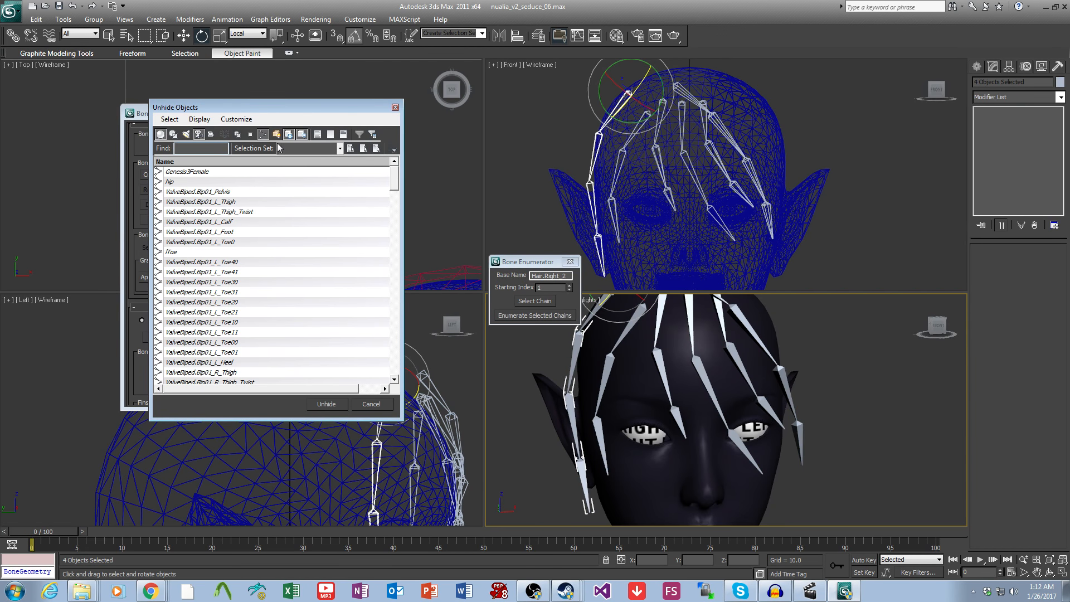
pyautogui.click(263, 134)
pyautogui.click(184, 171)
pyautogui.click(326, 404)
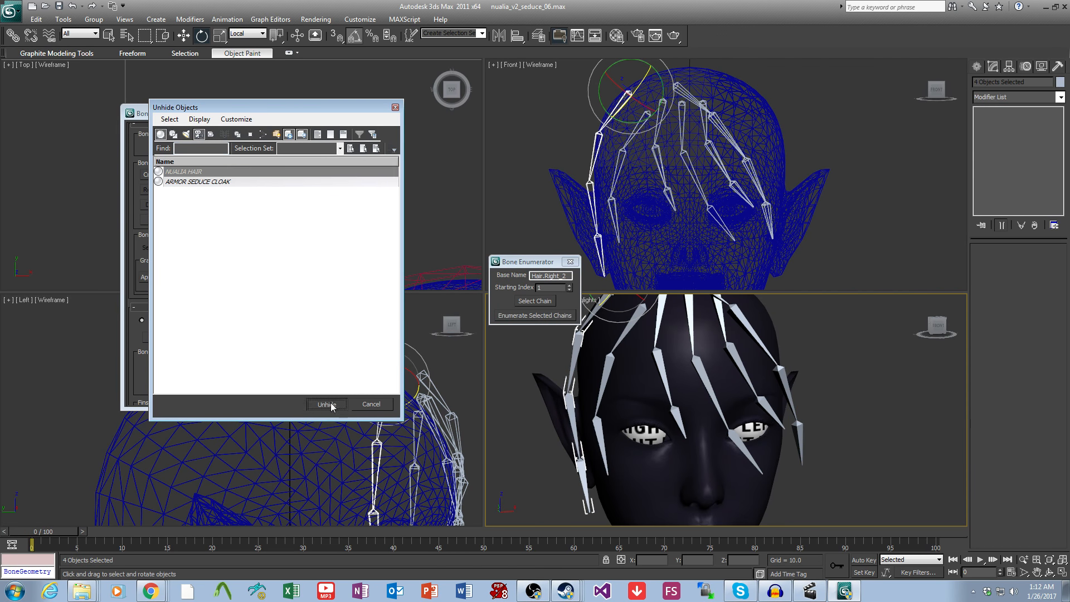
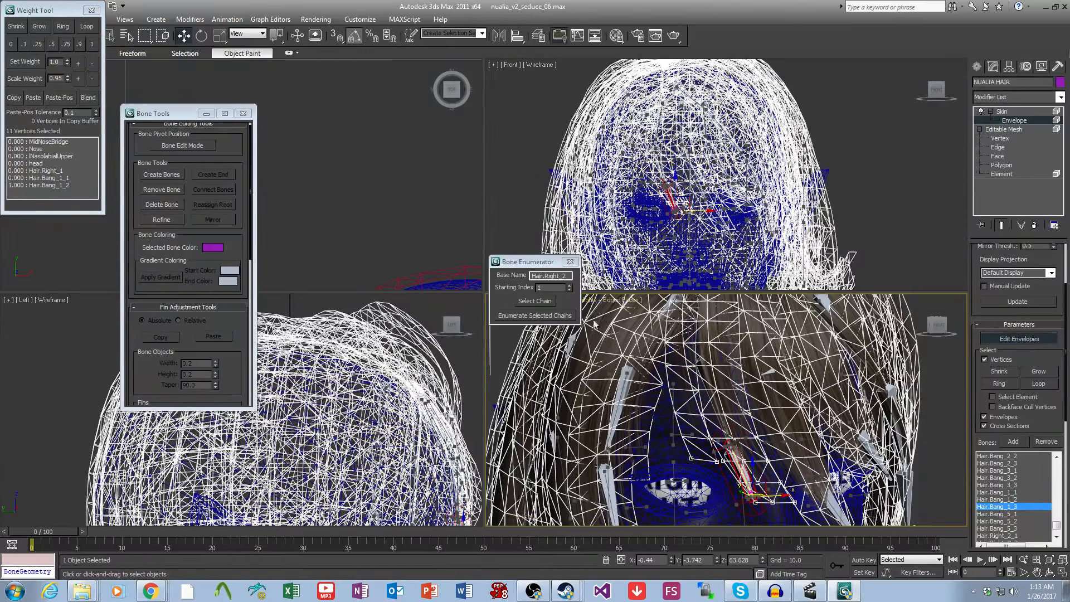
# Step: Set the weight of the selected bang strand tip vertices to 1.0 for Hair.Bang_1_3 and leave the skin editing
pyautogui.click(30, 62)
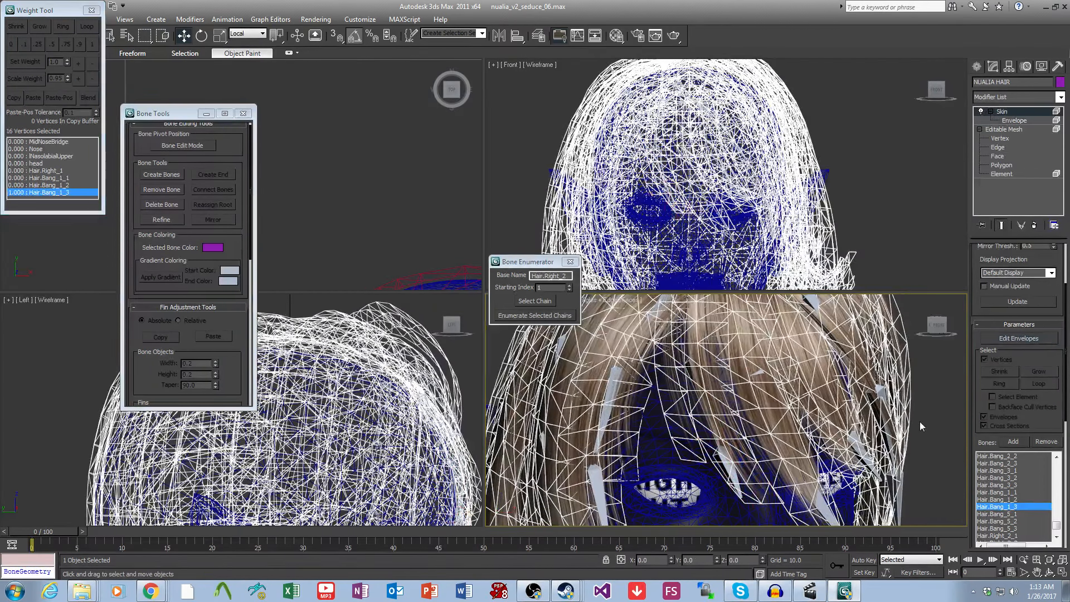
pyautogui.click(919, 422)
pyautogui.scroll(2, 761, 425)
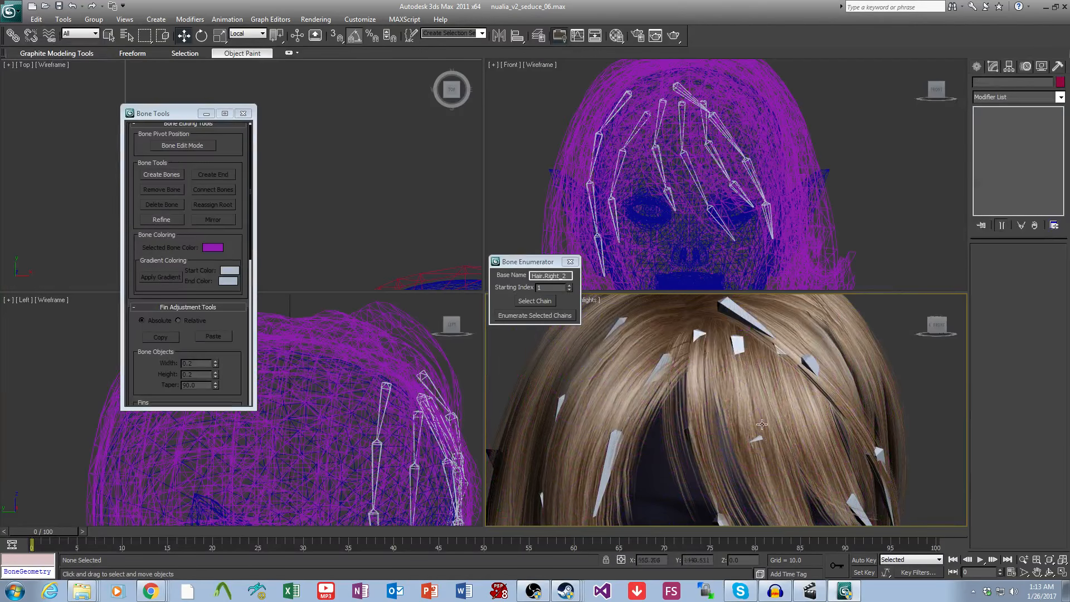
# Step: Test the strand's skinning by rotating the Hair.Bang_1_1 bone, and undo the rotation
pyautogui.click(698, 337)
pyautogui.click(202, 37)
pyautogui.moveTo(784, 380); pyautogui.dragTo(790, 368, button='middle')
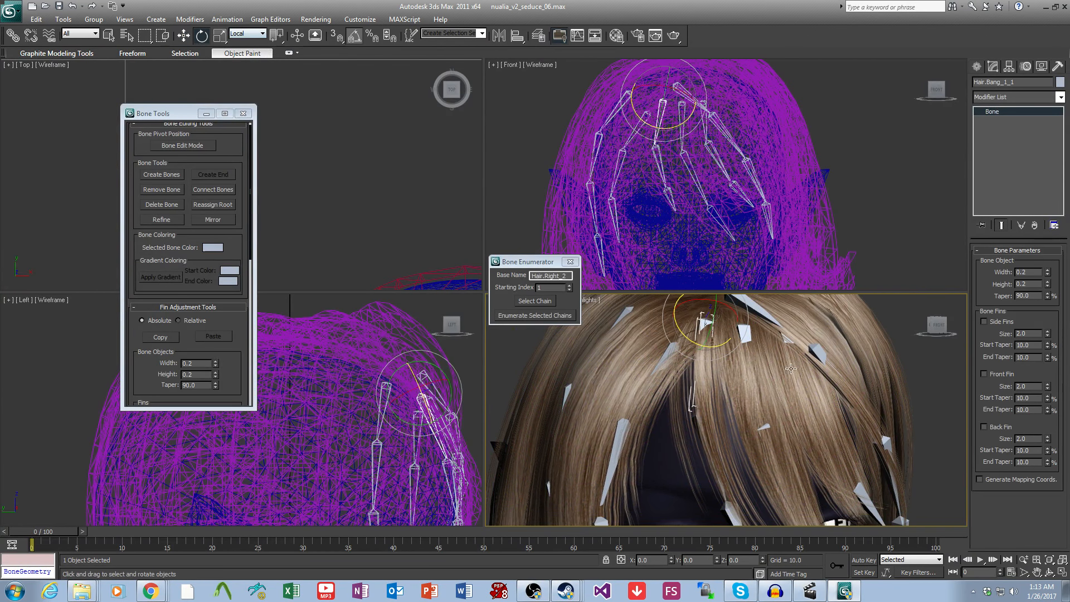
pyautogui.moveTo(721, 346); pyautogui.dragTo(668, 341)
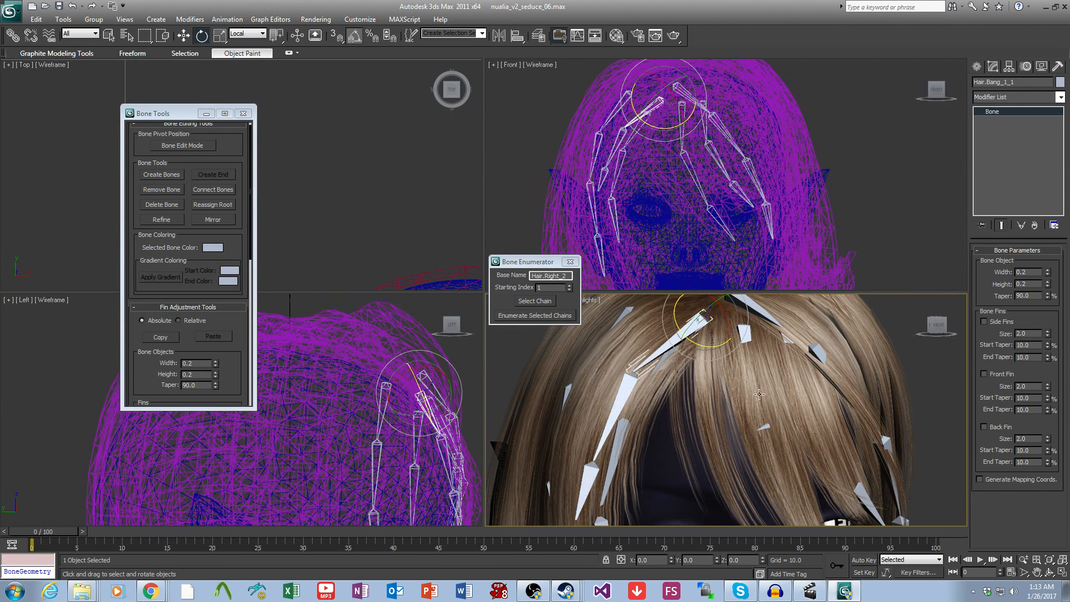
pyautogui.hotkey('ctrl', 'z')
pyautogui.click(785, 413)
pyautogui.click(1029, 164)
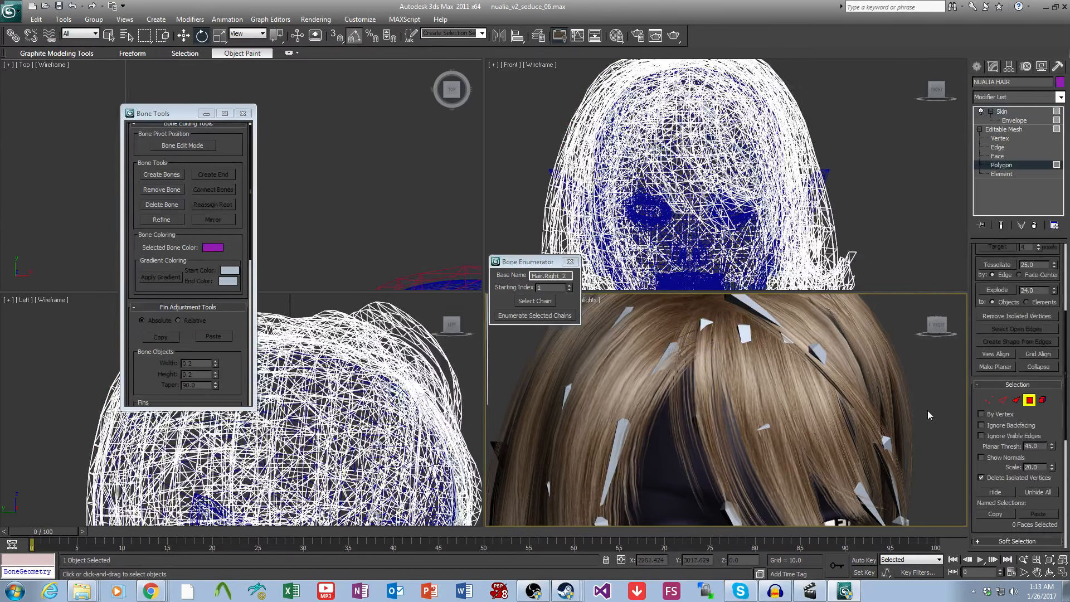
pyautogui.click(1010, 139)
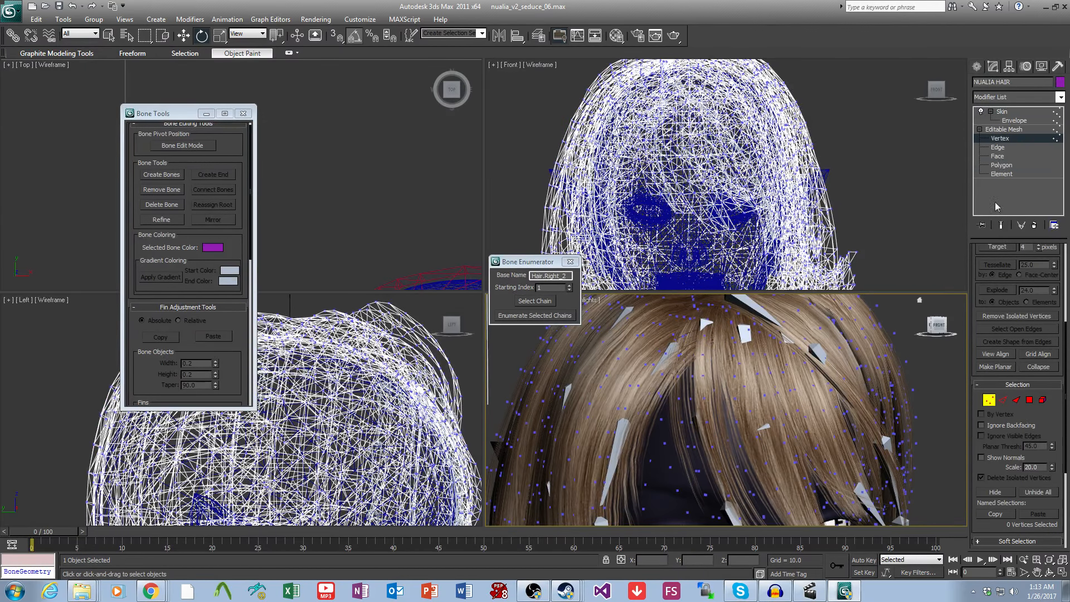
pyautogui.click(1014, 131)
pyautogui.click(937, 411)
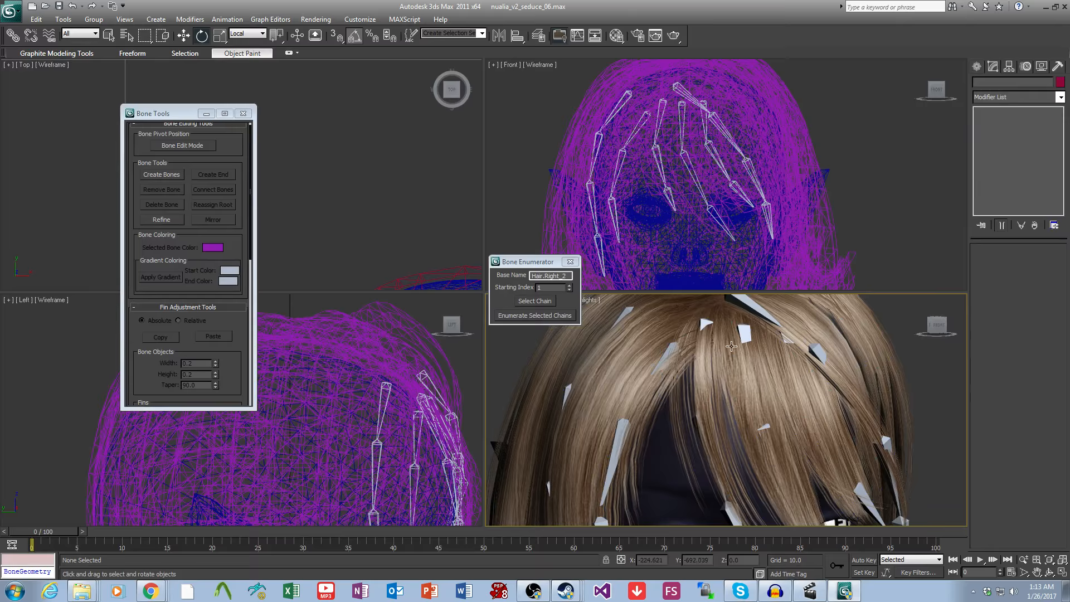
# Step: Test-rotate the Hair.Bang_1_1 and Hair.Bang_1_2 bones from another viewing angle and cancel the rotations
pyautogui.click(704, 324)
pyautogui.moveTo(717, 344); pyautogui.dragTo(715, 342)
pyautogui.moveTo(719, 417); pyautogui.dragTo(752, 407, button='middle')
pyautogui.click(816, 464)
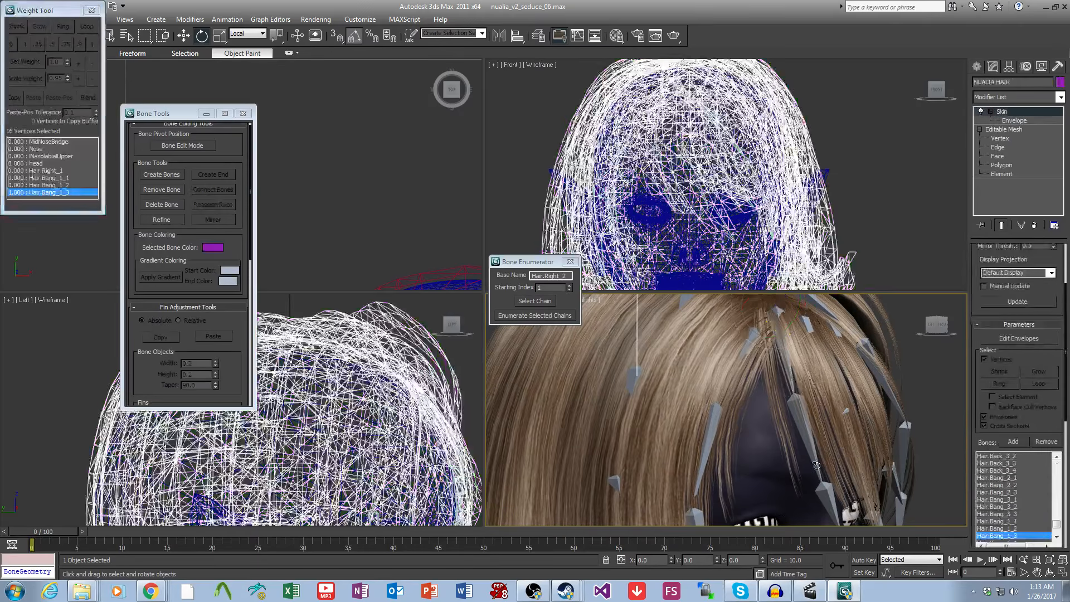
pyautogui.click(816, 465)
pyautogui.keyDown('alt'); pyautogui.moveTo(813, 438); pyautogui.dragTo(713, 412, button='middle'); pyautogui.keyUp('alt')
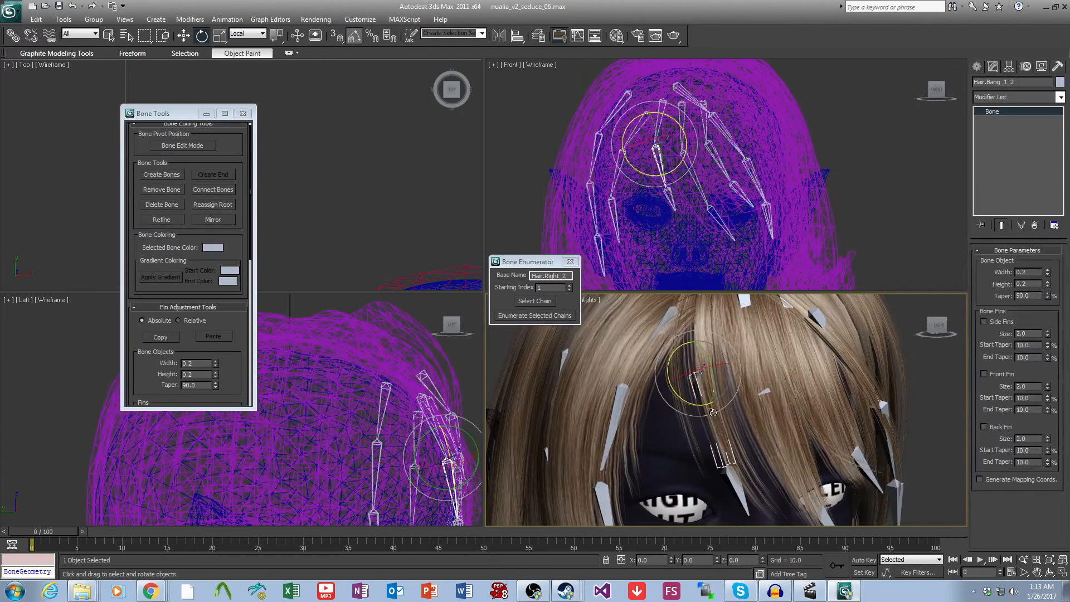
pyautogui.moveTo(691, 405); pyautogui.dragTo(668, 411)
pyautogui.rightClick(669, 411)
# Step: Test-rotate the strand's end bone Hair.Bang_1_3 and cancel the rotation
pyautogui.moveTo(742, 495); pyautogui.dragTo(742, 481, button='middle')
pyautogui.click(742, 481)
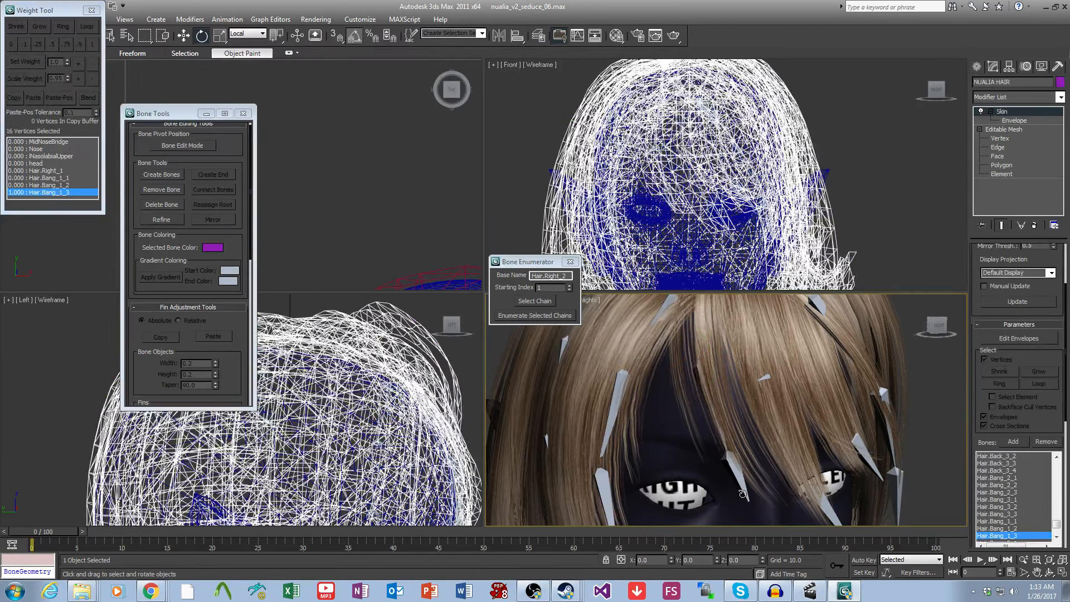
pyautogui.click(740, 477)
pyautogui.moveTo(740, 476); pyautogui.dragTo(696, 483)
pyautogui.rightClick(697, 483)
# Step: Select the two mesh elements of the weighted Bang_1 strand in NUALIA HAIR and hide them
pyautogui.click(752, 353)
pyautogui.click(1003, 174)
pyautogui.click(717, 357)
pyautogui.keyDown('ctrl'); pyautogui.click(681, 357); pyautogui.keyUp('ctrl')
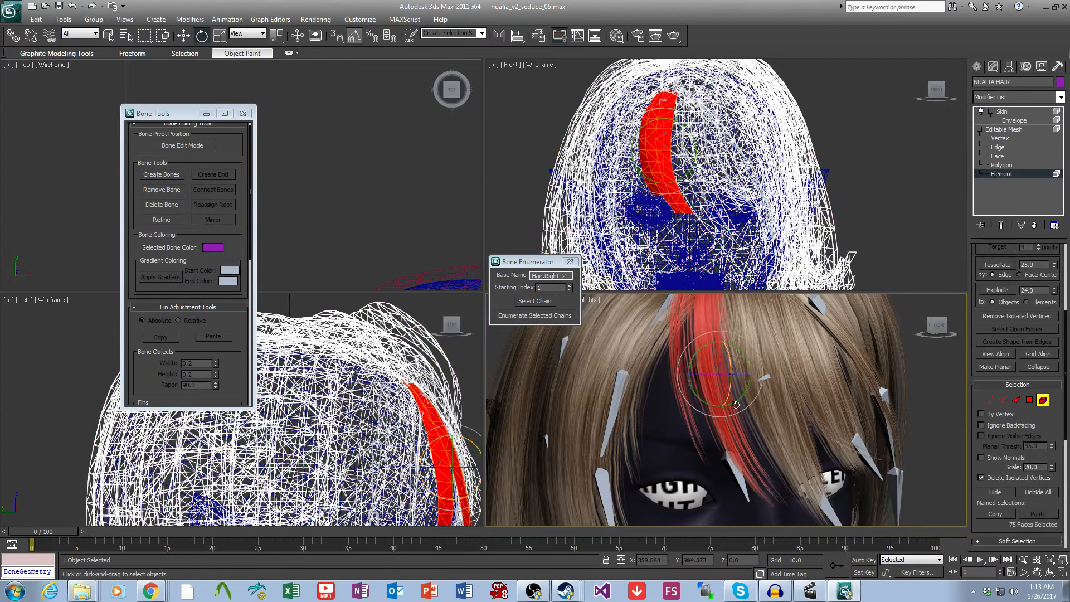
pyautogui.scroll(-3, 747, 429)
pyautogui.press('Delete')
# Step: Return to envelope editing in the hair's Skin modifier and pick the Hair.Right_2_1 bone
pyautogui.keyDown('alt'); pyautogui.moveTo(780, 440); pyautogui.dragTo(761, 416, button='middle'); pyautogui.keyUp('alt')
pyautogui.scroll(4, 756, 433)
pyautogui.click(1015, 121)
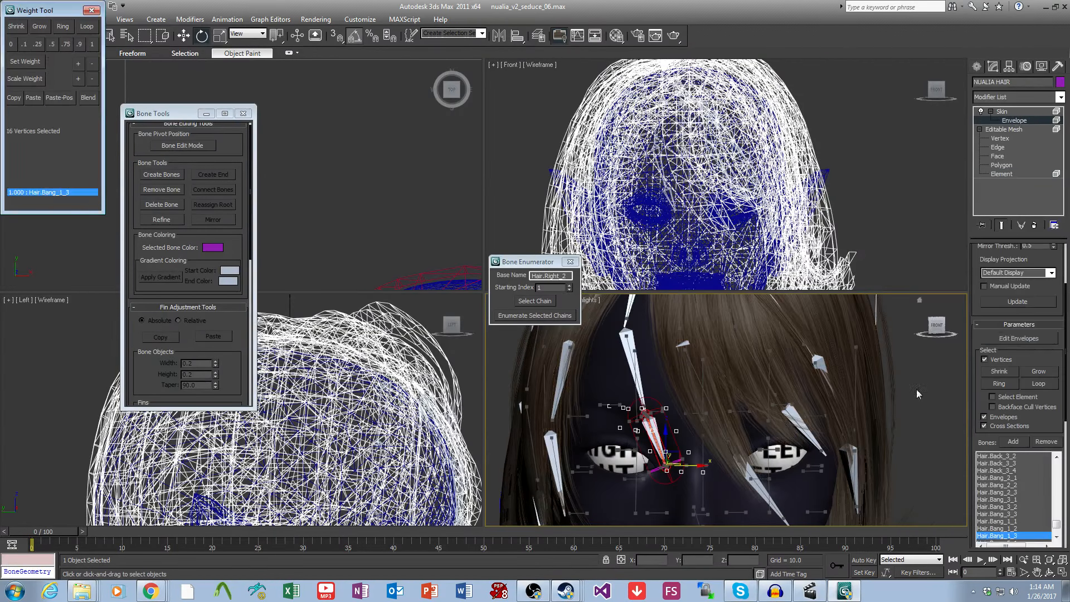
pyautogui.click(1056, 537)
pyautogui.click(1056, 540)
pyautogui.click(1057, 540)
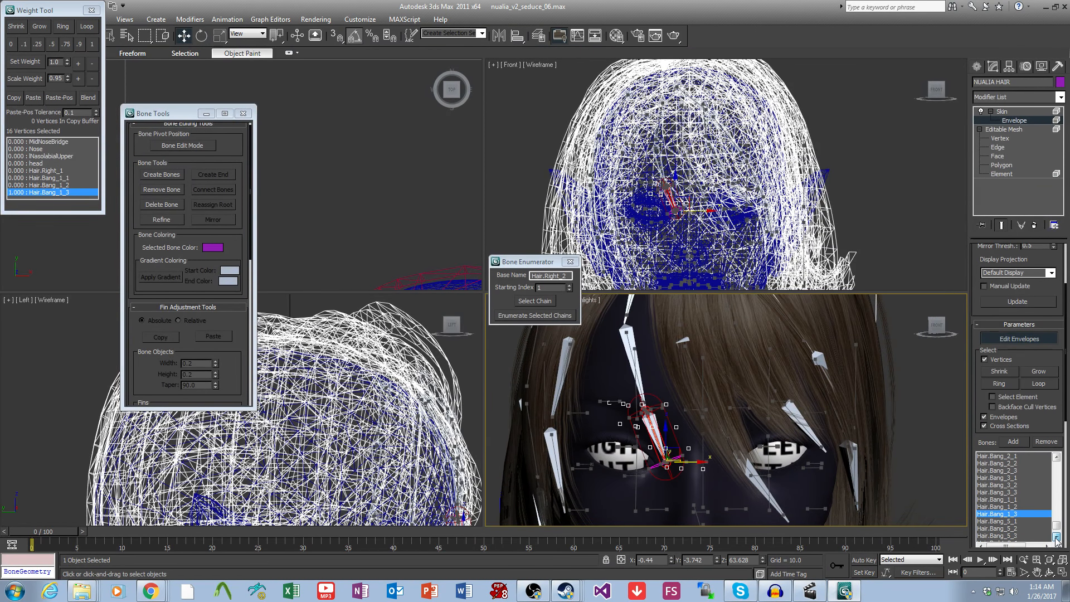
pyautogui.click(1057, 540)
pyautogui.click(1024, 536)
pyautogui.moveTo(759, 443); pyautogui.dragTo(760, 496, button='middle')
pyautogui.scroll(-4, 760, 496)
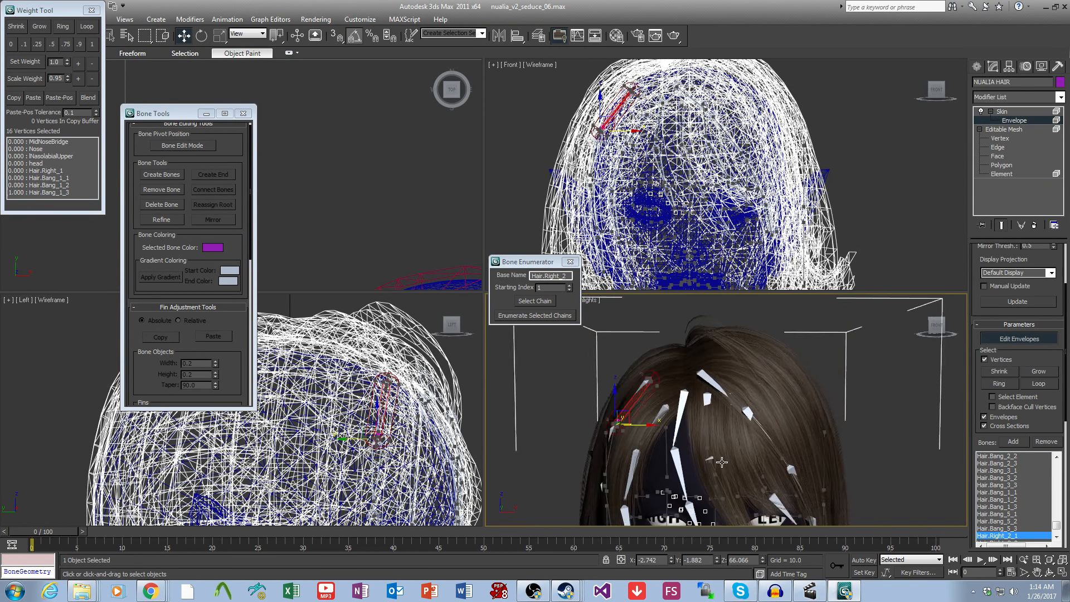
pyautogui.keyDown('alt'); pyautogui.moveTo(718, 463); pyautogui.dragTo(773, 390, button='middle'); pyautogui.keyUp('alt')
pyautogui.moveTo(777, 501); pyautogui.dragTo(767, 438, button='middle')
# Step: Make Hair.Bang_2_1 the active skin bone and show edged faces in the perspective view
pyautogui.click(1050, 457)
pyautogui.click(1056, 457)
pyautogui.click(1028, 456)
pyautogui.scroll(4, 755, 449)
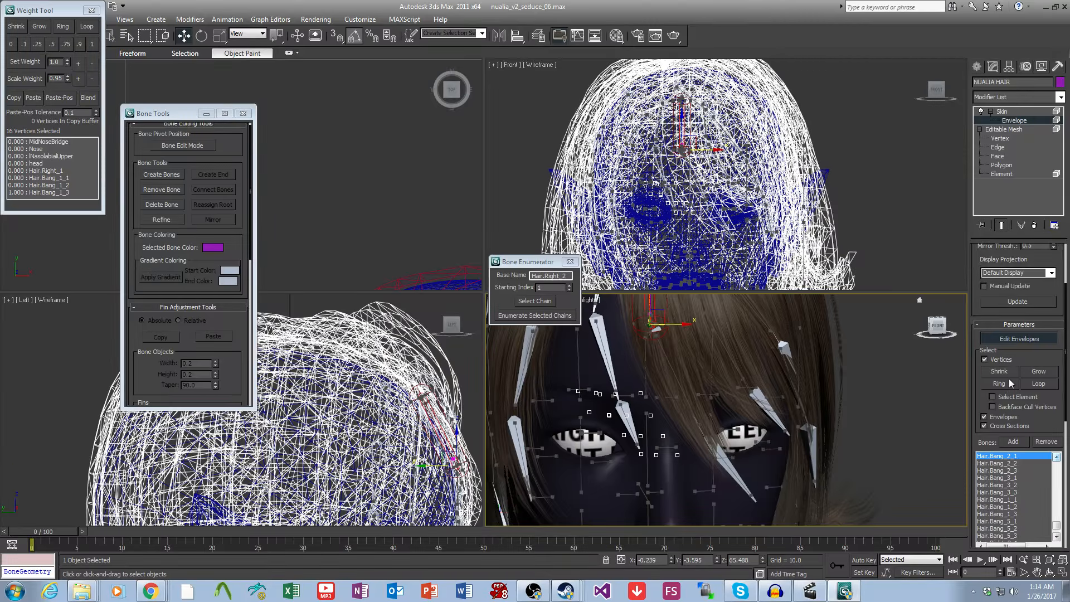
pyautogui.press('F4')
pyautogui.moveTo(735, 515); pyautogui.dragTo(718, 478, button='middle')
pyautogui.scroll(4, 718, 479)
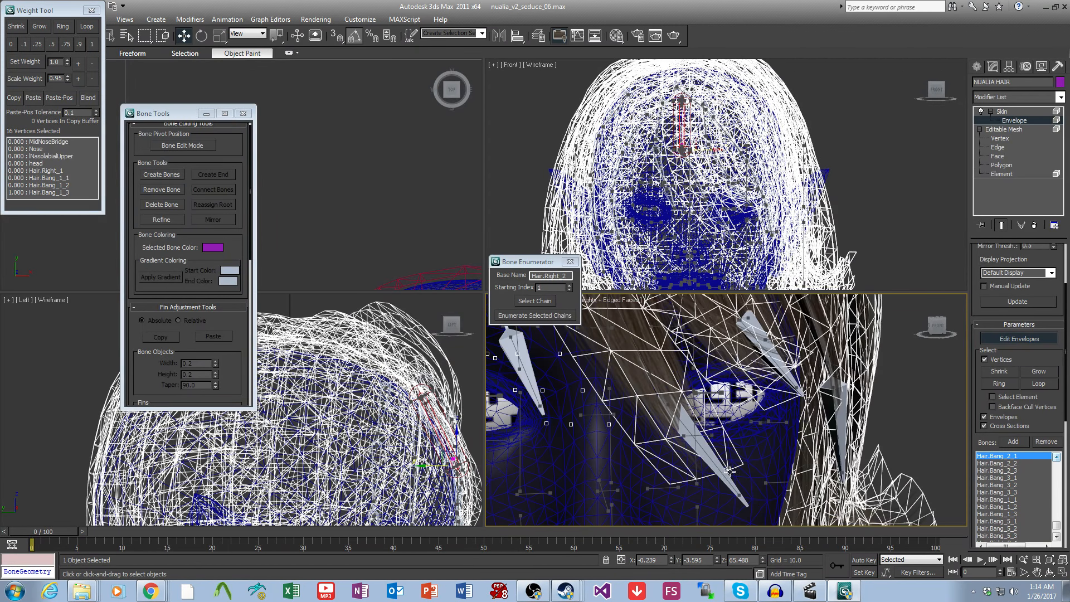
# Step: Try to select the bang strand over the left eye by growing the selection from one tip vertex
pyautogui.click(727, 469)
pyautogui.click(1038, 372)
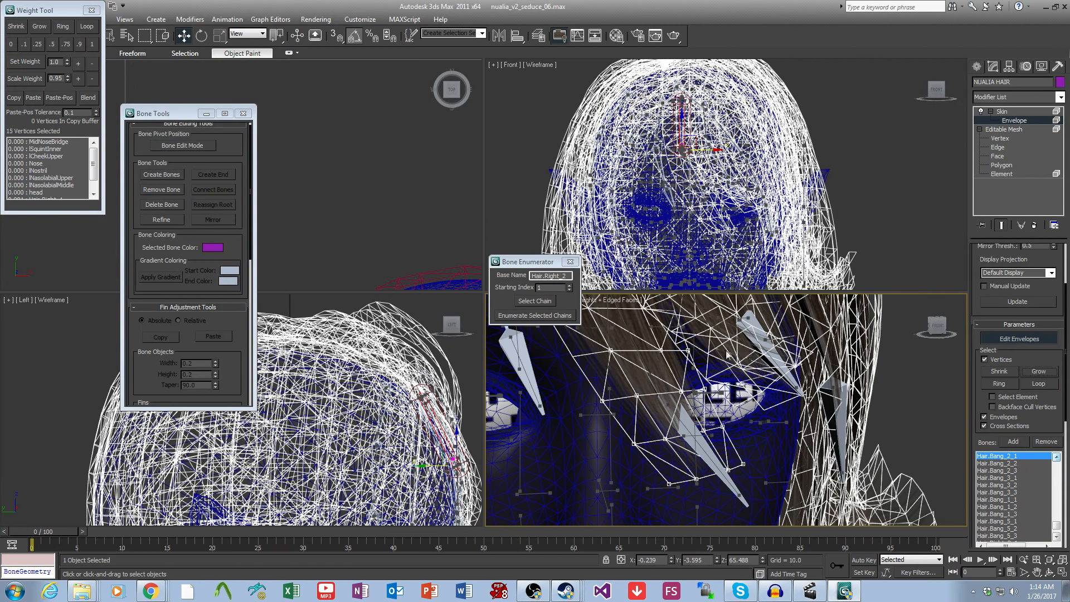
pyautogui.scroll(-3, 719, 432)
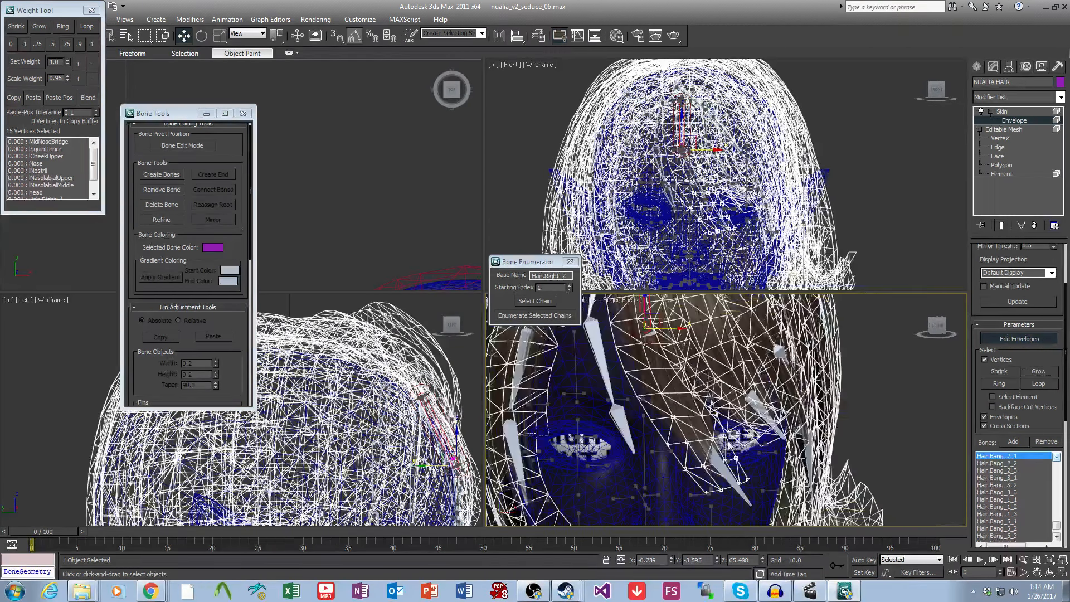
pyautogui.click(1040, 373)
pyautogui.click(1040, 373)
pyautogui.click(1039, 373)
pyautogui.click(1040, 373)
pyautogui.moveTo(758, 353); pyautogui.dragTo(817, 449, button='middle')
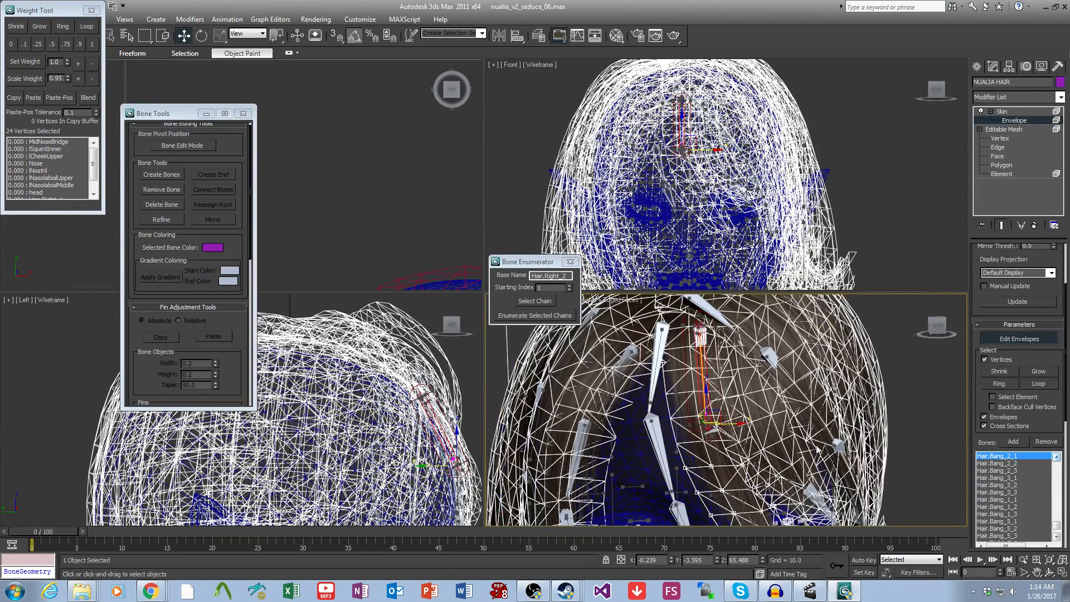
pyautogui.scroll(5, 817, 449)
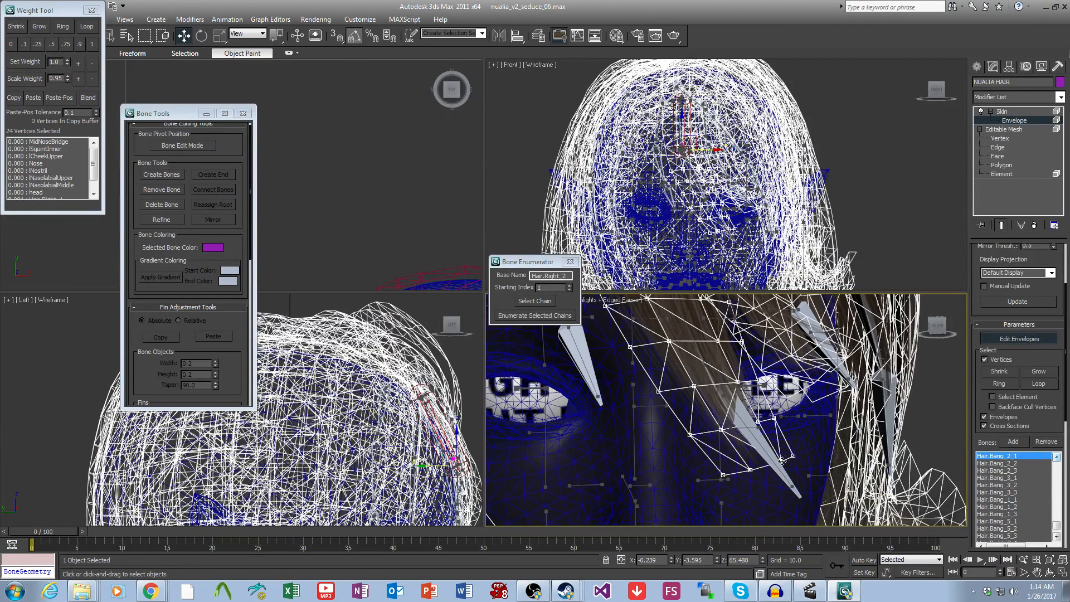
# Step: Reselect vertices at the tip of the strand over the left eye, grow the selection, and deselect the upper ones
pyautogui.click(782, 461)
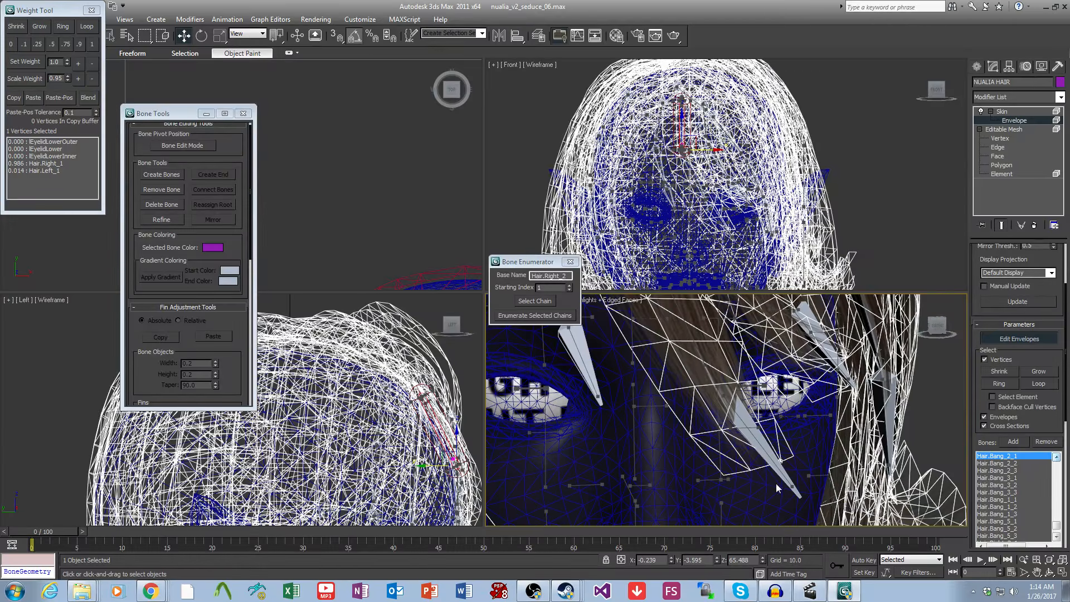
pyautogui.click(1039, 372)
pyautogui.click(1039, 372)
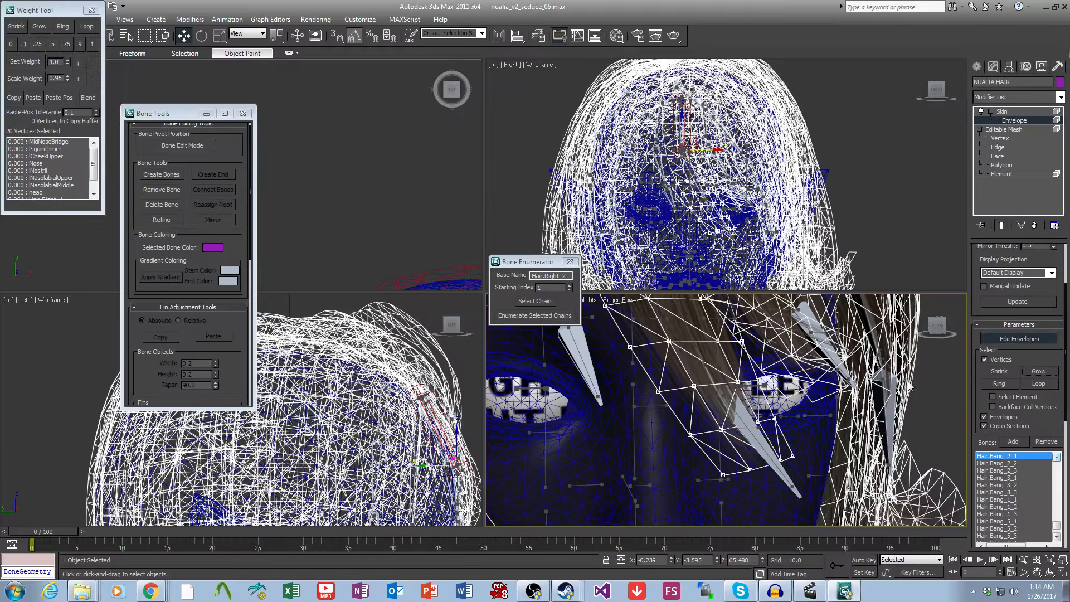
pyautogui.moveTo(804, 384); pyautogui.dragTo(820, 437, button='middle')
pyautogui.scroll(-4, 783, 394)
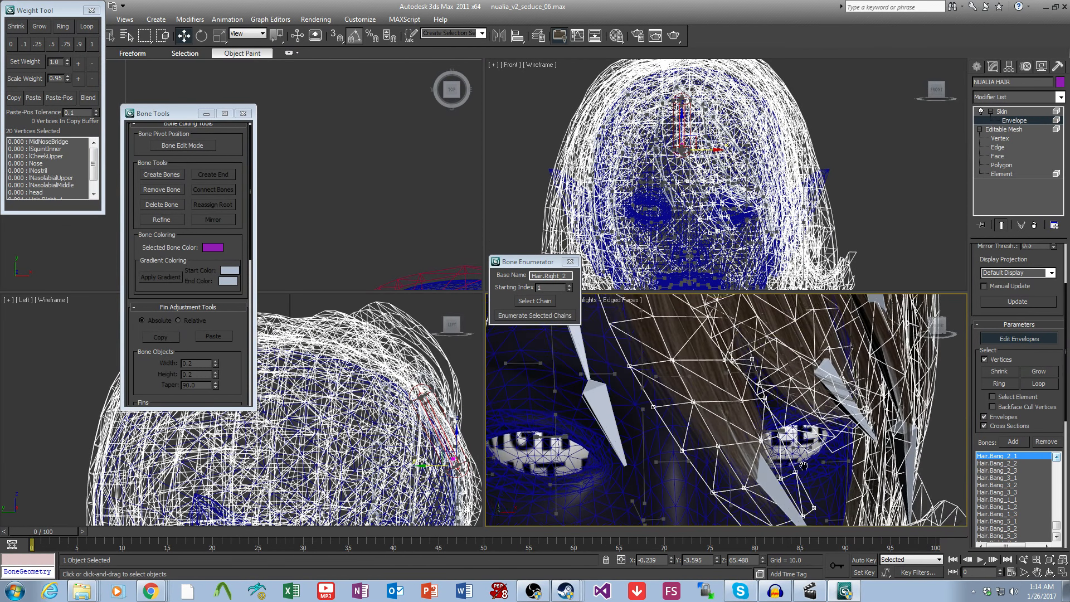
pyautogui.moveTo(797, 467); pyautogui.dragTo(637, 323)
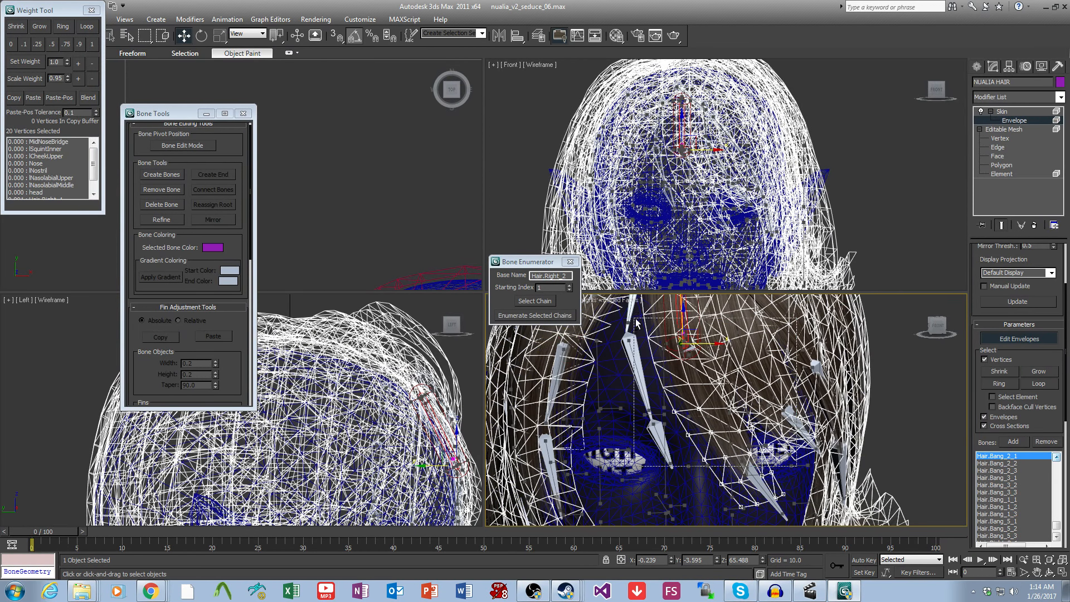
pyautogui.keyDown('alt'); pyautogui.moveTo(541, 240); pyautogui.dragTo(542, 239); pyautogui.keyUp('alt')
pyautogui.moveTo(781, 523); pyautogui.dragTo(760, 454, button='middle')
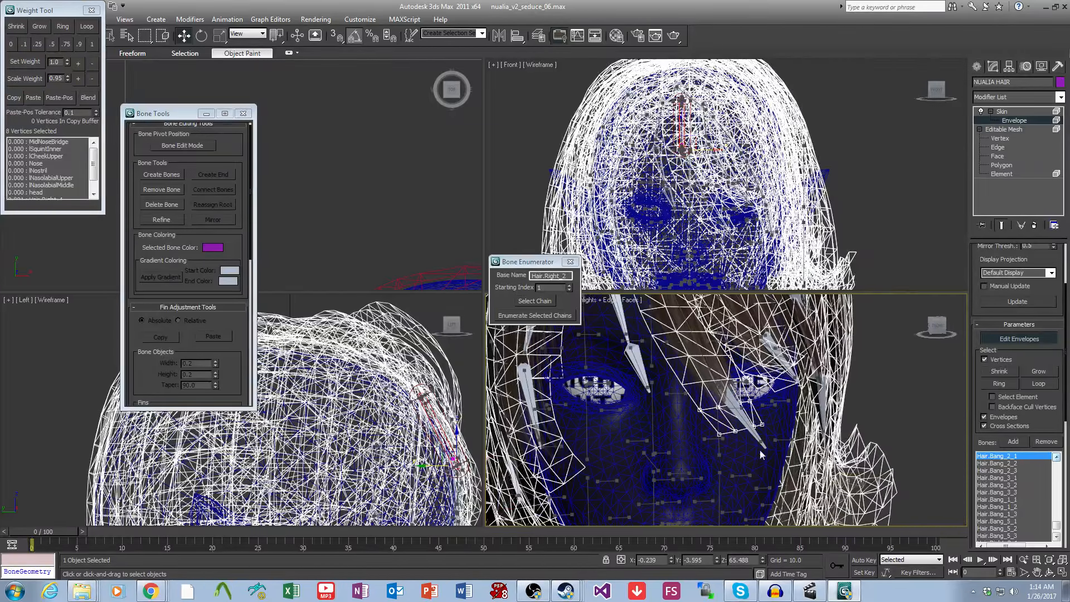
# Step: Grow the vertex selection from the tip up to the root of the strand over the left eye
pyautogui.click(1039, 372)
pyautogui.moveTo(723, 390); pyautogui.dragTo(738, 454, button='middle')
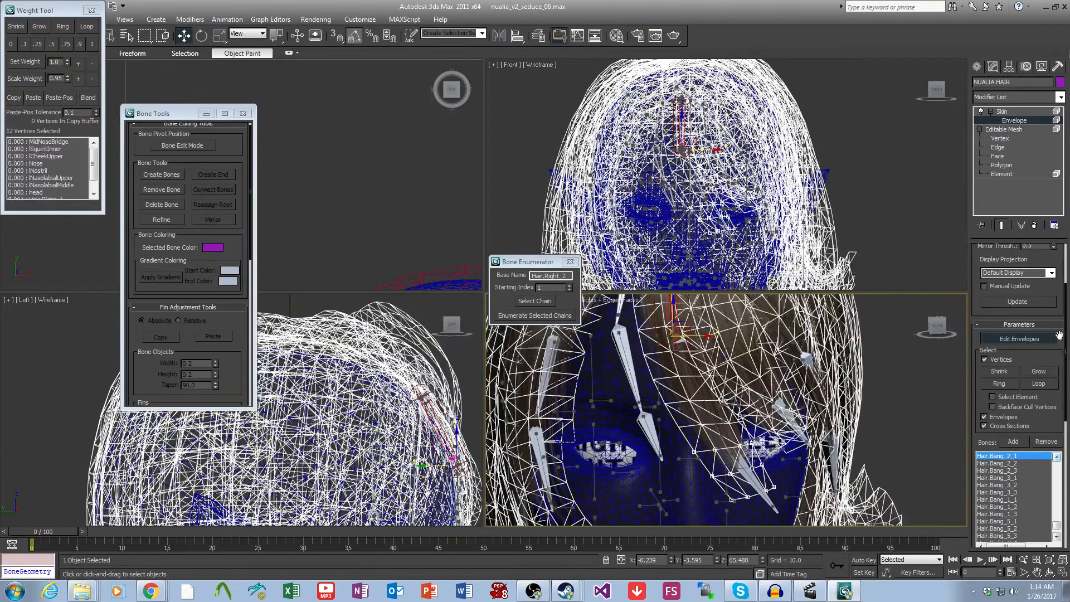
pyautogui.click(1038, 373)
pyautogui.moveTo(747, 409); pyautogui.dragTo(798, 517, button='middle')
pyautogui.scroll(3, 751, 446)
pyautogui.keyDown('alt'); pyautogui.moveTo(772, 445); pyautogui.dragTo(789, 441, button='middle'); pyautogui.keyUp('alt')
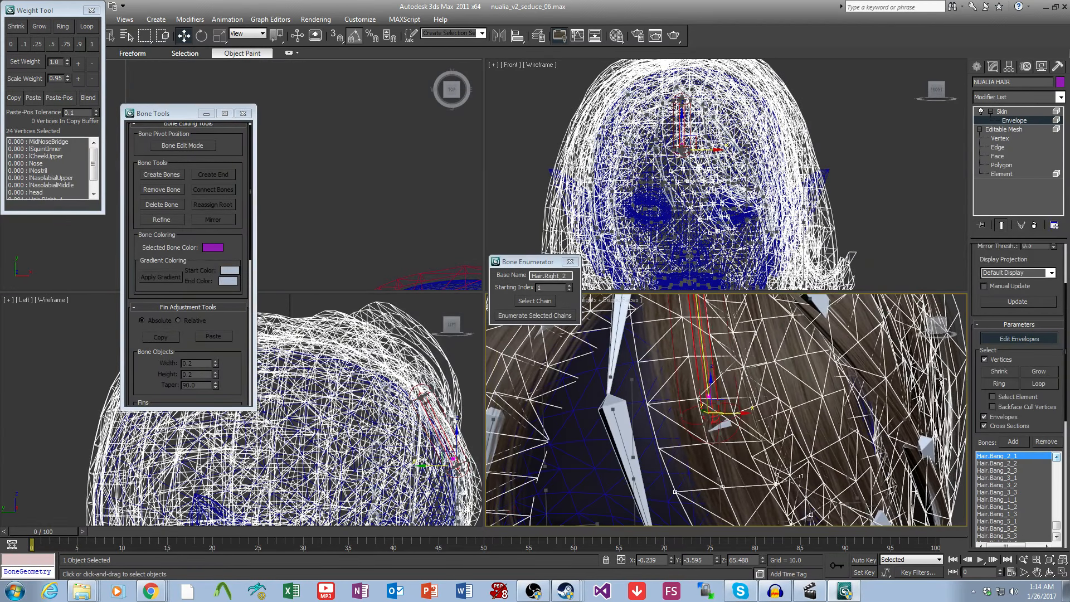
pyautogui.click(1039, 373)
pyautogui.scroll(-5, 775, 453)
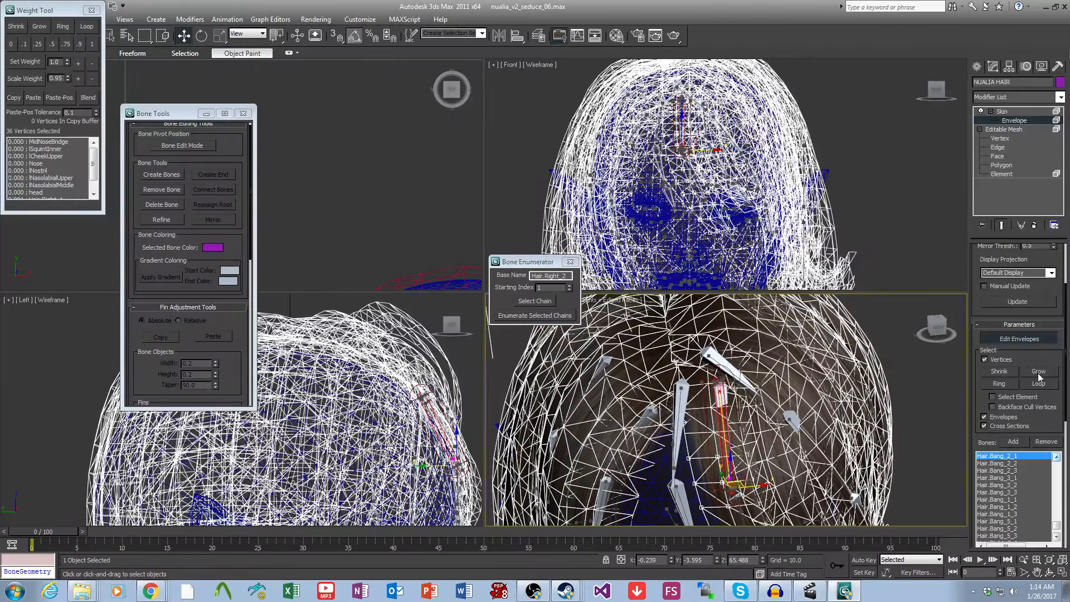
pyautogui.click(1038, 372)
pyautogui.scroll(5, 790, 450)
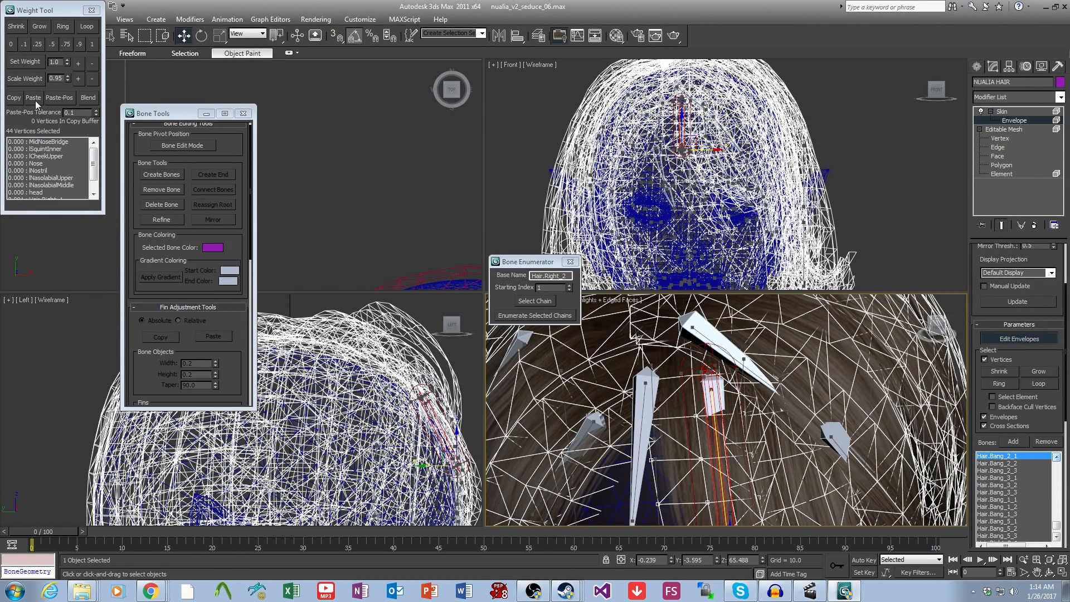
# Step: Extend the selection over the whole strand and set its weight to 1.0 for Hair.Bang_2_1
pyautogui.click(31, 61)
pyautogui.click(39, 26)
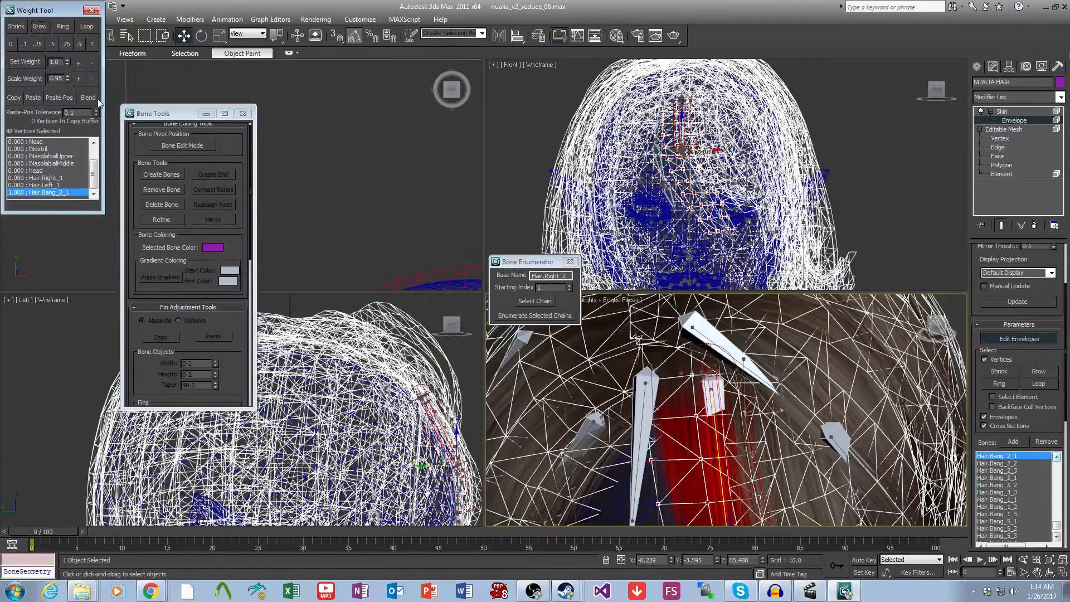
pyautogui.moveTo(784, 407); pyautogui.dragTo(759, 301, button='middle')
pyautogui.scroll(-4, 759, 301)
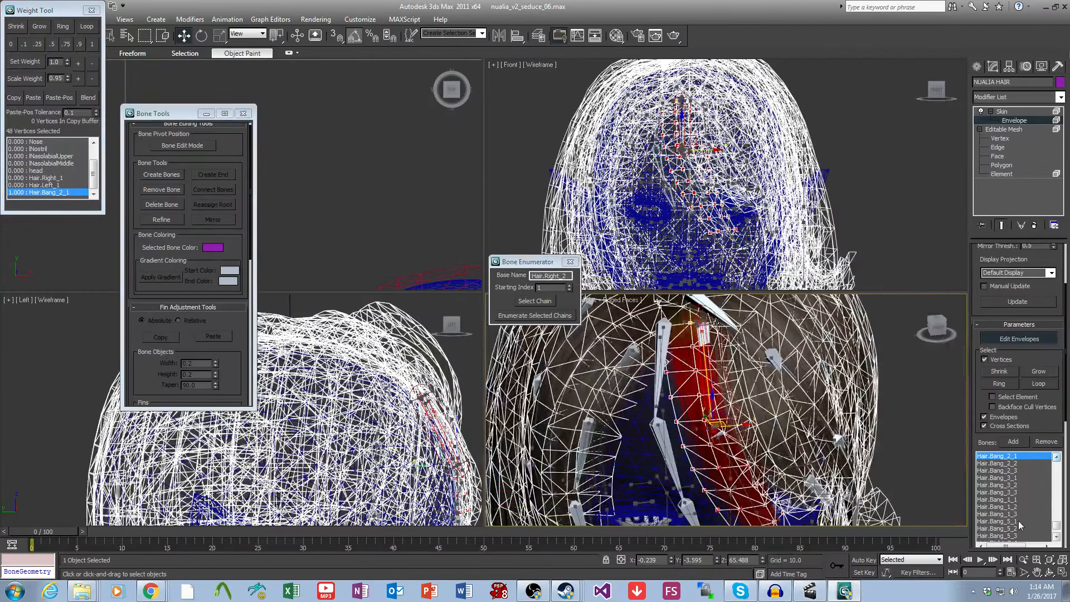
# Step: For Hair.Bang_2_2, deselect the strand's upper vertices, set the remaining ones to weight 1.0, and blend the weights
pyautogui.click(1008, 464)
pyautogui.keyDown('alt'); pyautogui.moveTo(814, 431); pyautogui.dragTo(849, 452, button='middle'); pyautogui.keyUp('alt')
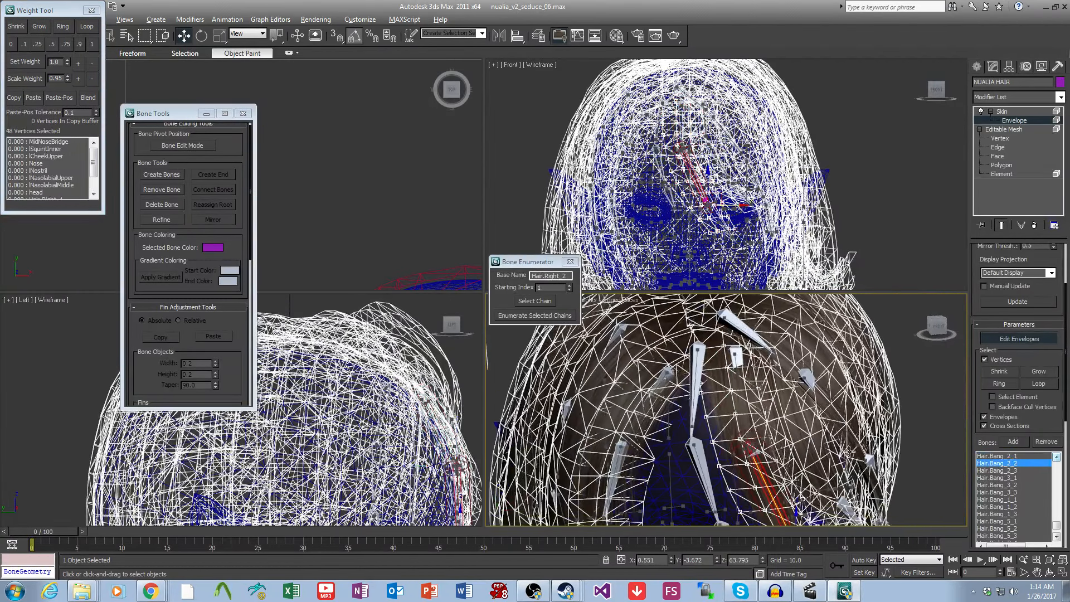
pyautogui.keyDown('alt'); pyautogui.moveTo(849, 450); pyautogui.dragTo(618, 293); pyautogui.keyUp('alt')
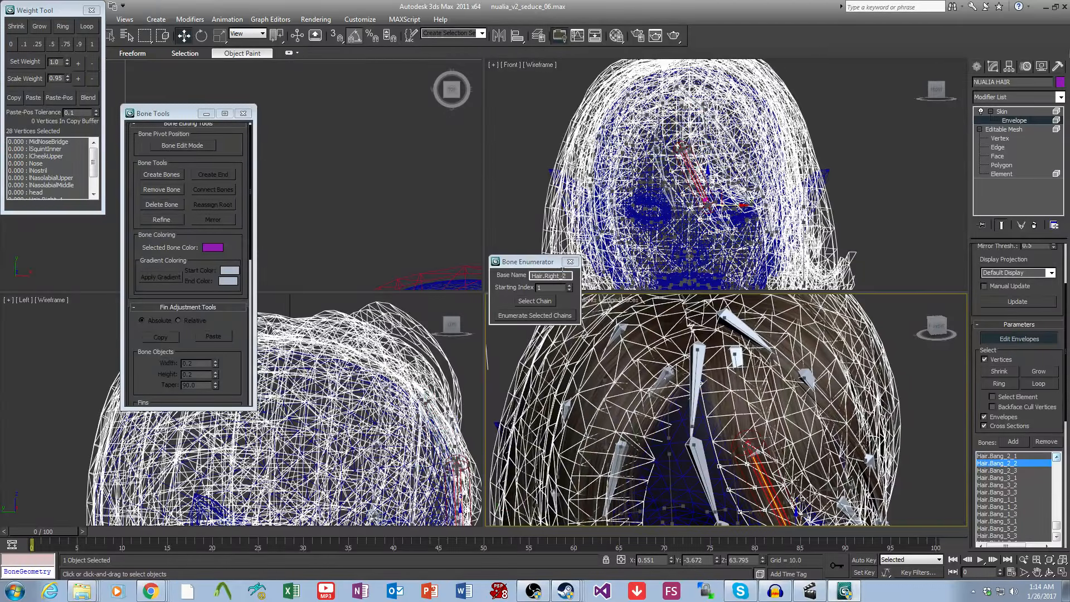
pyautogui.click(29, 62)
pyautogui.click(88, 99)
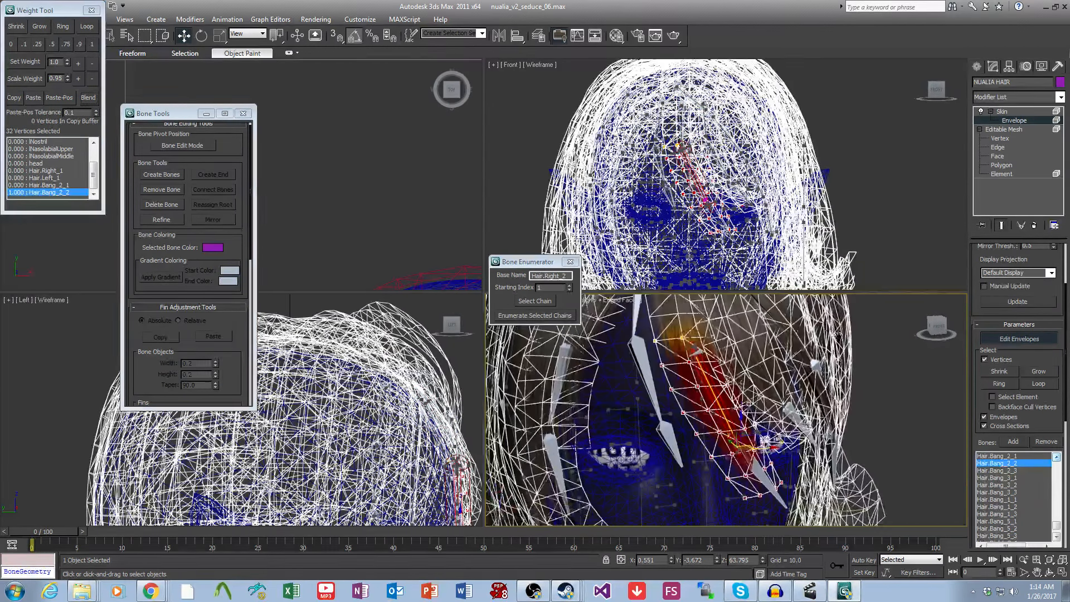
# Step: For Hair.Bang_2_3, deselect the strand's upper vertices, set the tip vertices to weight 1.0, then grow the selection and blend the weights
pyautogui.click(997, 470)
pyautogui.keyDown('alt'); pyautogui.moveTo(862, 453); pyautogui.dragTo(849, 450, button='middle'); pyautogui.keyUp('alt')
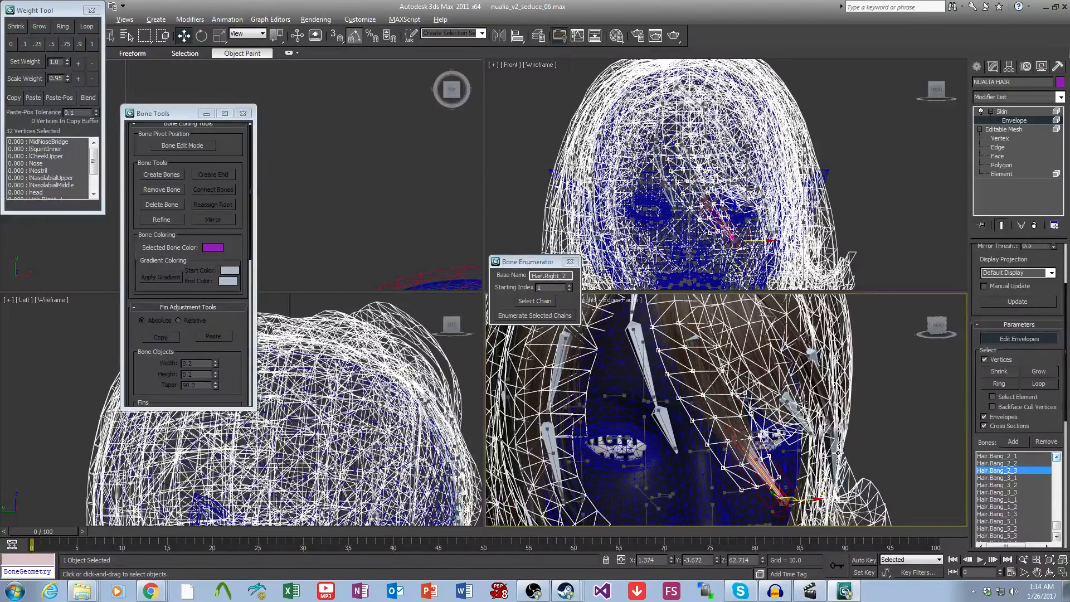
pyautogui.click(16, 27)
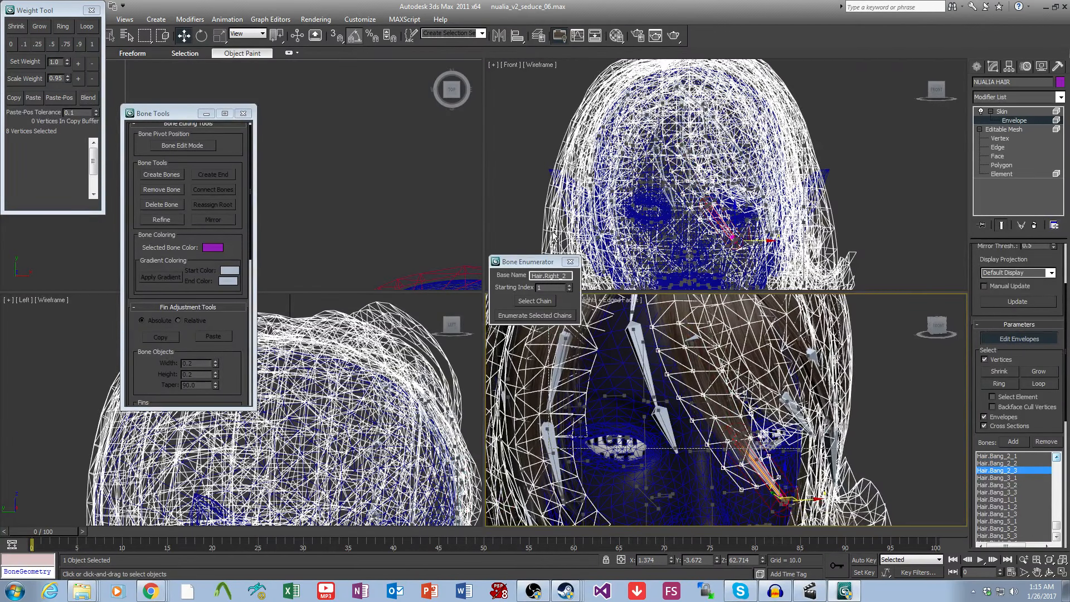
pyautogui.click(35, 63)
pyautogui.click(43, 31)
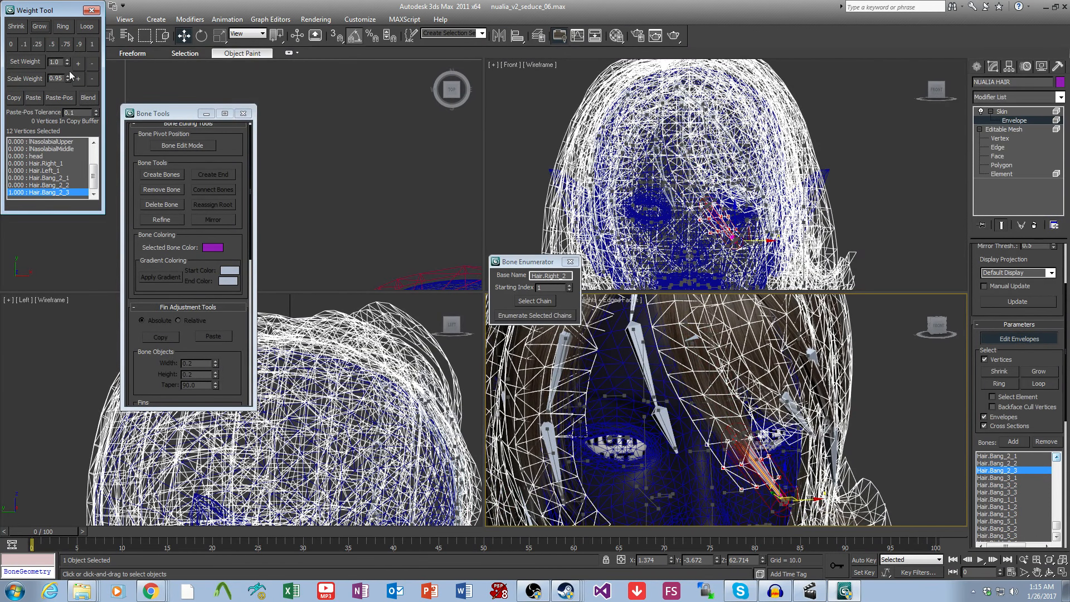
pyautogui.click(94, 97)
pyautogui.moveTo(929, 452); pyautogui.dragTo(908, 439, button='middle')
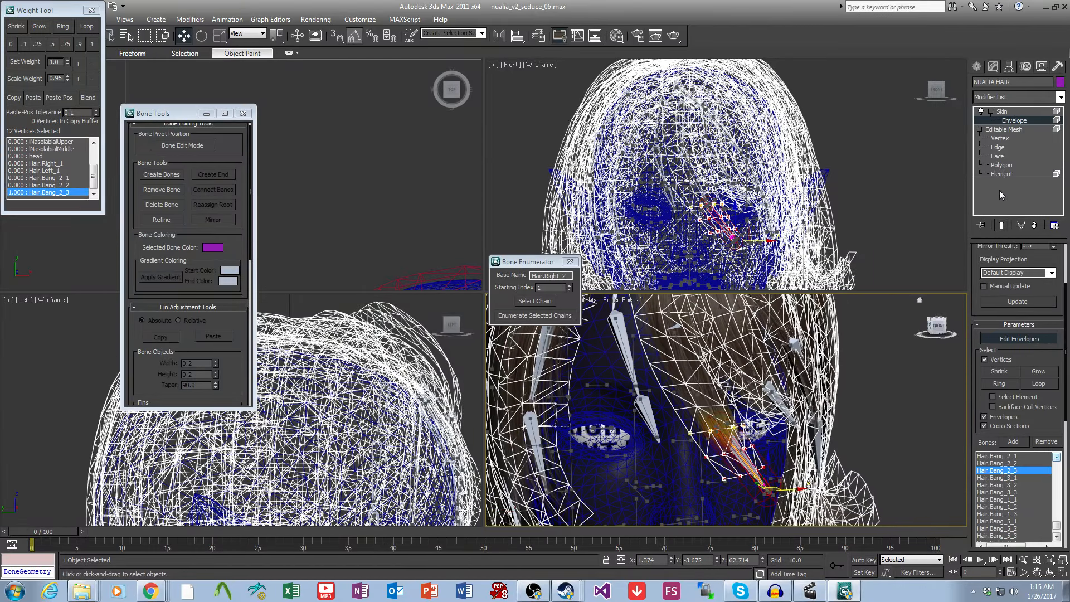
# Step: Examine the extent of the strand over the left eye as a mesh element, then return to envelope editing
pyautogui.click(1001, 174)
pyautogui.click(780, 416)
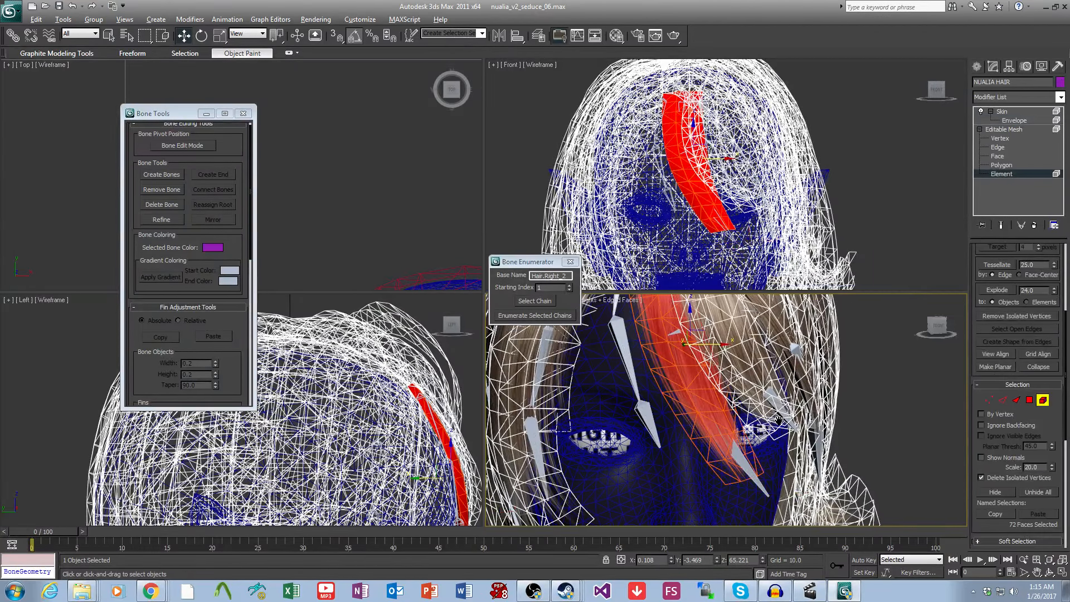
pyautogui.moveTo(782, 418); pyautogui.dragTo(782, 454, button='middle')
pyautogui.click(1014, 120)
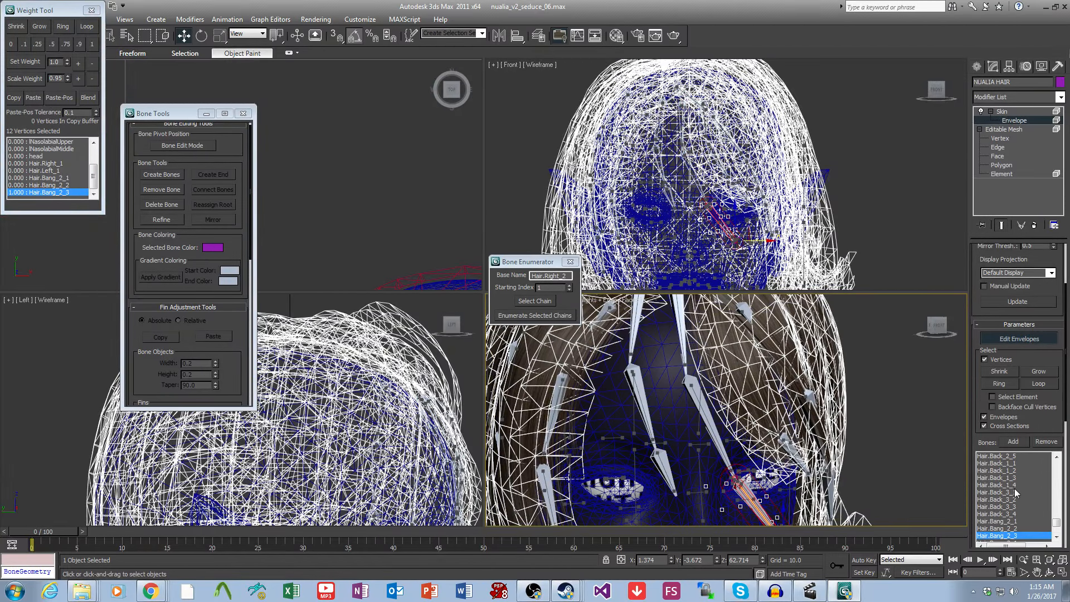
# Step: Choose the Hair.Bang_3_1 bone and examine the strand beneath it at element level before returning to envelope editing
pyautogui.click(1053, 536)
pyautogui.click(997, 521)
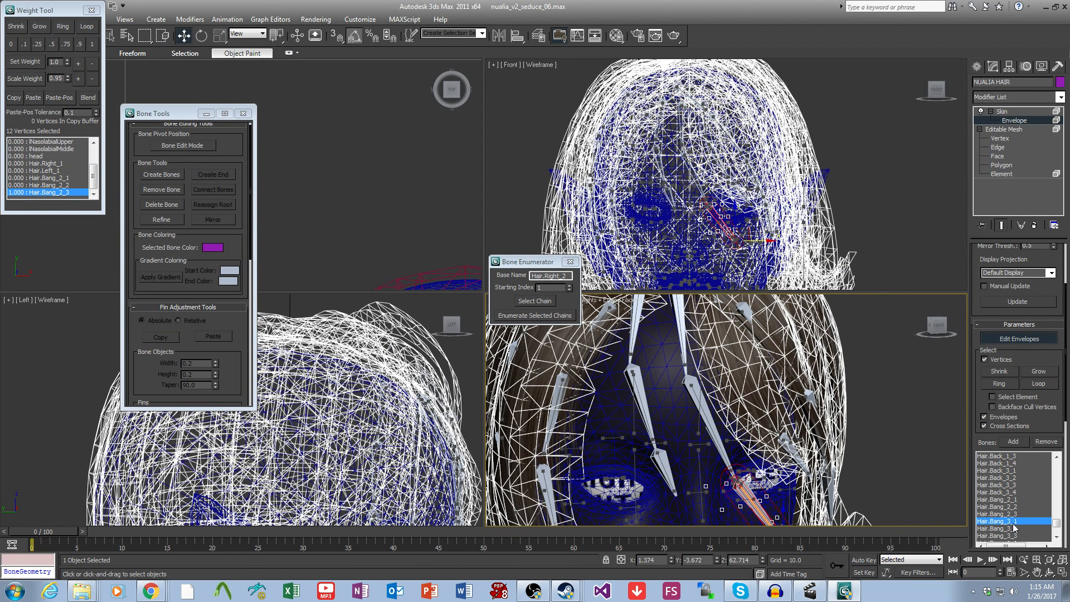
pyautogui.scroll(5, 806, 458)
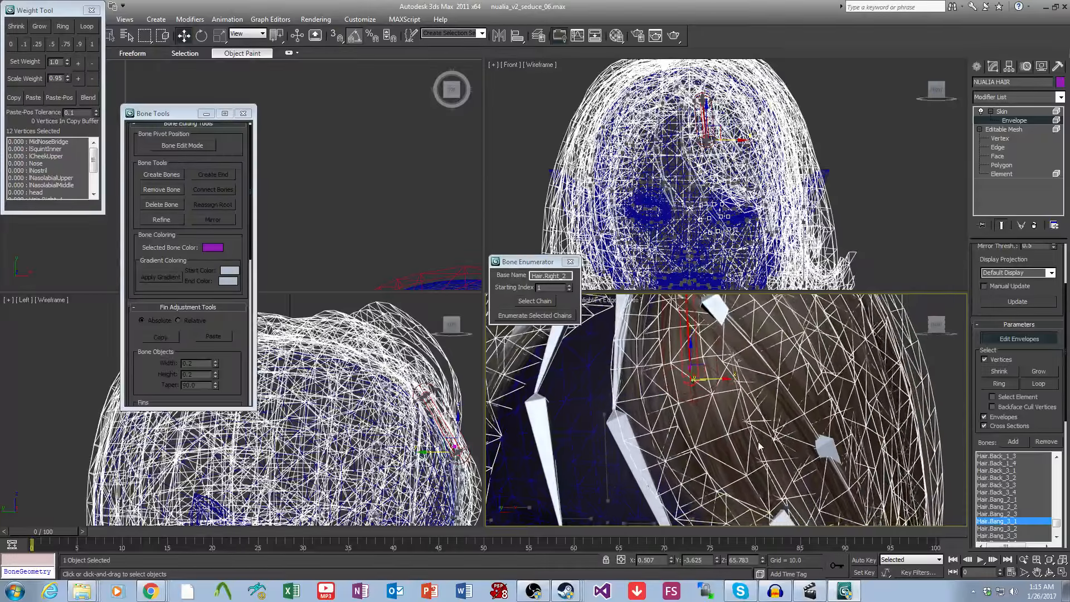
pyautogui.moveTo(761, 390); pyautogui.dragTo(844, 442, button='middle')
pyautogui.click(1001, 174)
pyautogui.click(717, 430)
pyautogui.click(898, 452)
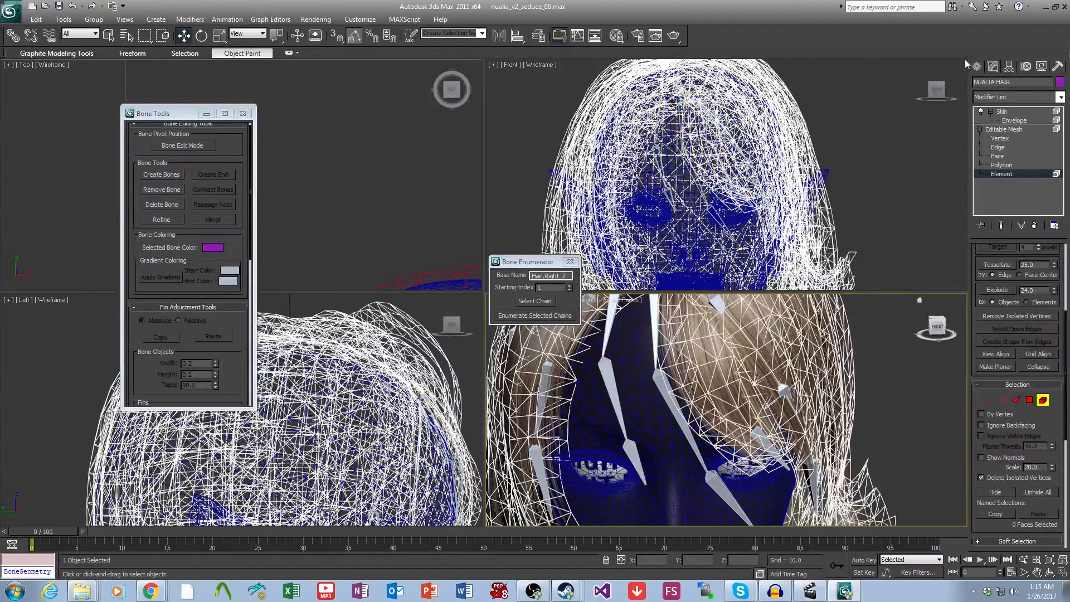
pyautogui.click(1014, 121)
pyautogui.scroll(8, 719, 471)
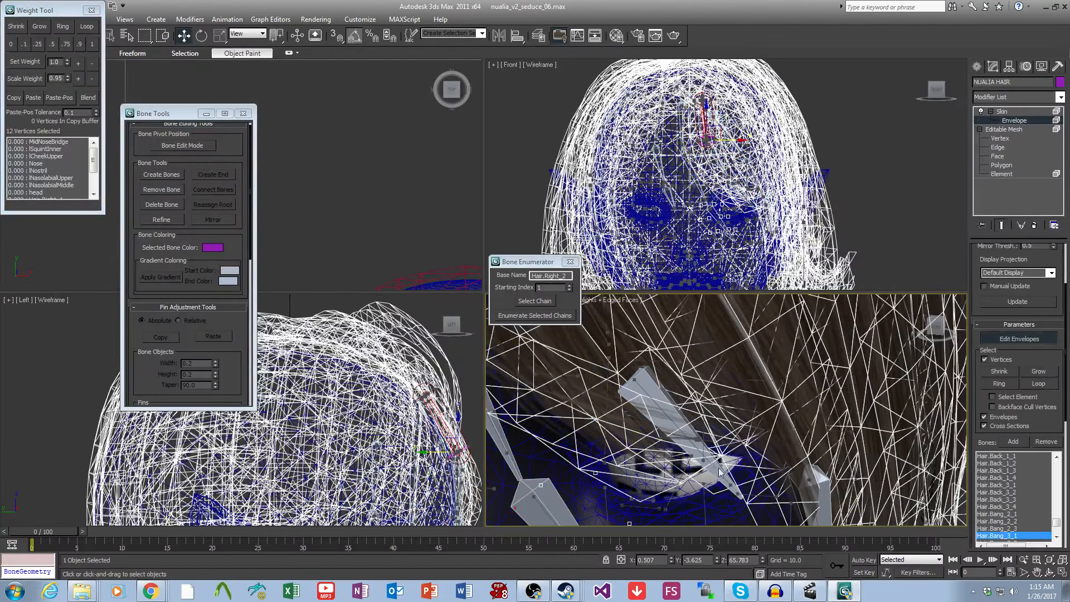
pyautogui.scroll(4, 704, 478)
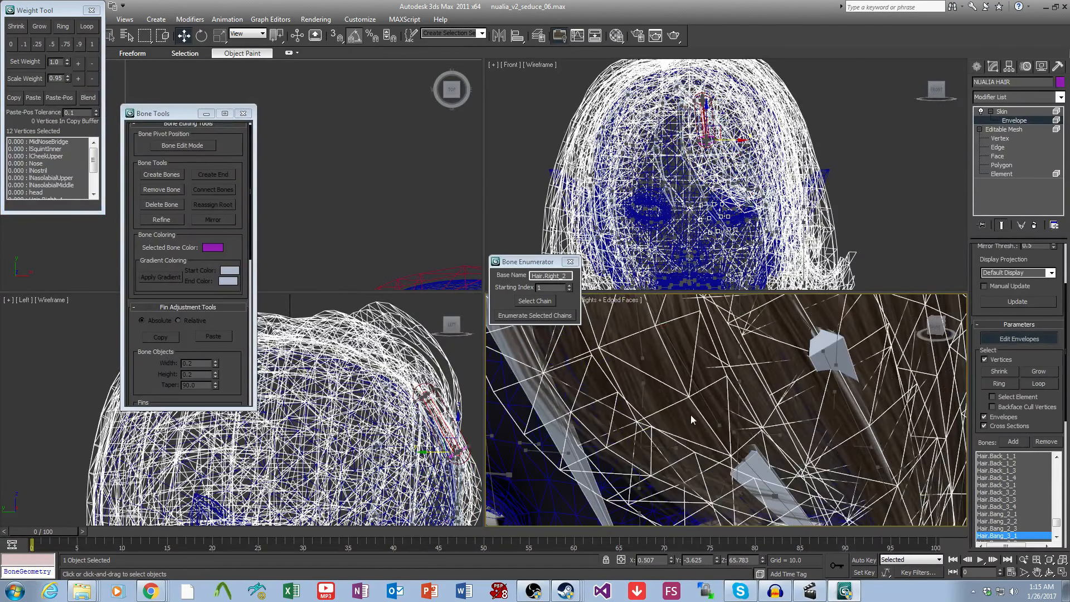
pyautogui.click(683, 424)
pyautogui.scroll(2, 669, 440)
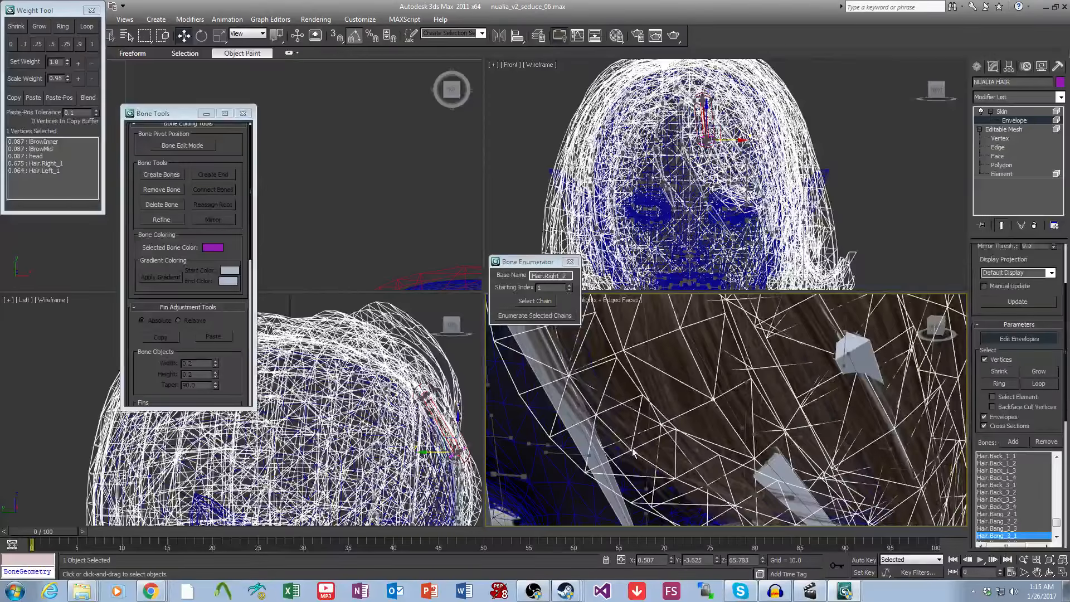
pyautogui.scroll(-5, 714, 472)
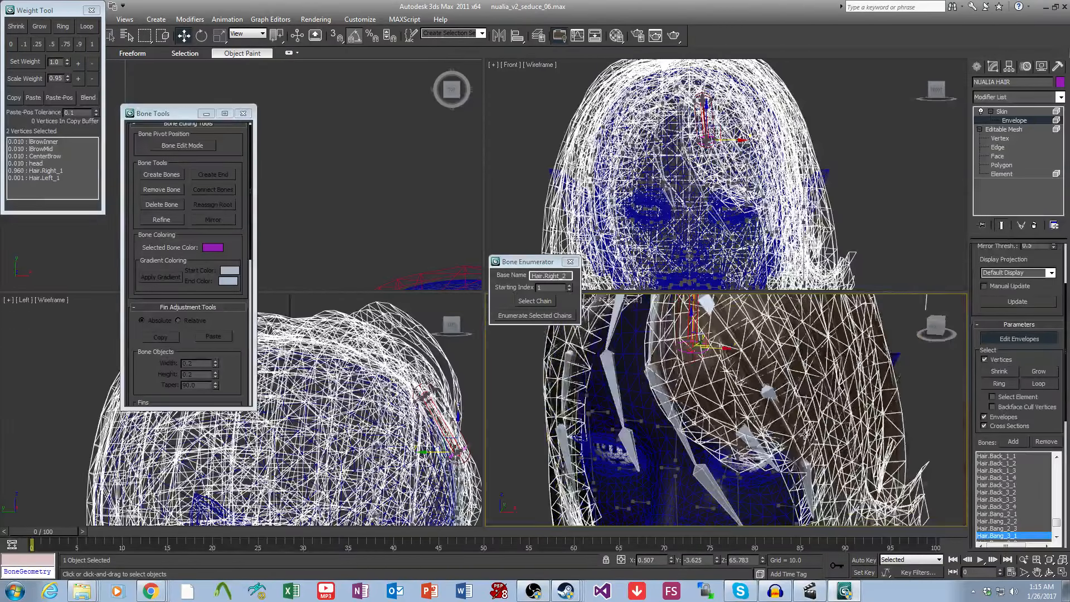
pyautogui.click(1038, 371)
pyautogui.scroll(2, 677, 374)
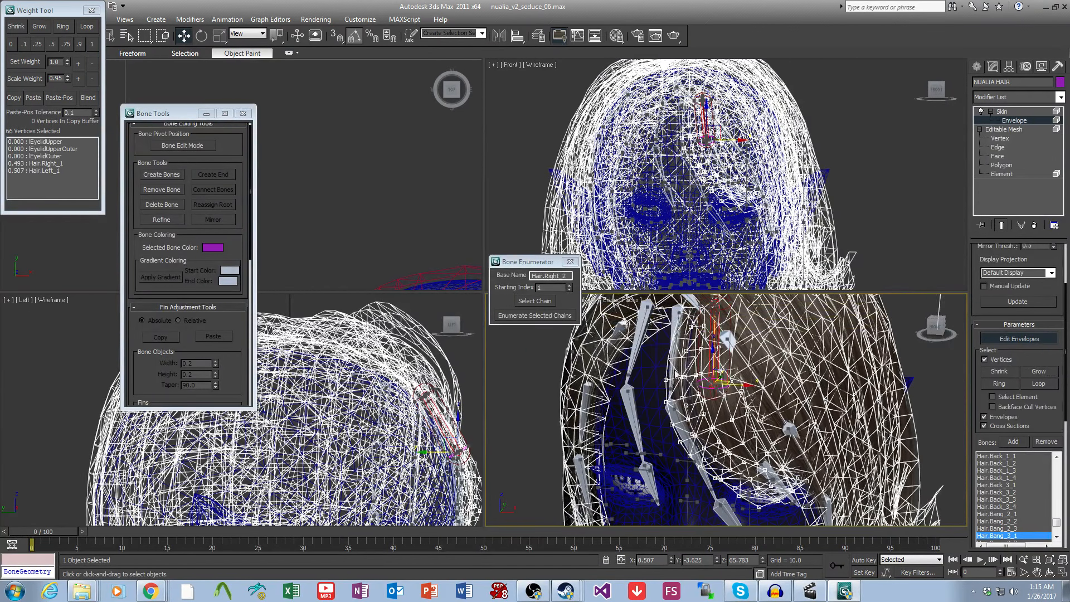
pyautogui.moveTo(663, 350); pyautogui.dragTo(673, 366, button='middle')
pyautogui.moveTo(808, 461)
pyautogui.mouseDown(button='middle')
pyautogui.moveTo(807, 445)
pyautogui.moveTo(798, 463)
pyautogui.mouseUp(button='middle')
pyautogui.scroll(3, 806, 444)
# Step: Reselect a starting vertex on the Hair.Bang_3 strand, grow the selection, and deselect the stray vertices
pyautogui.click(794, 444)
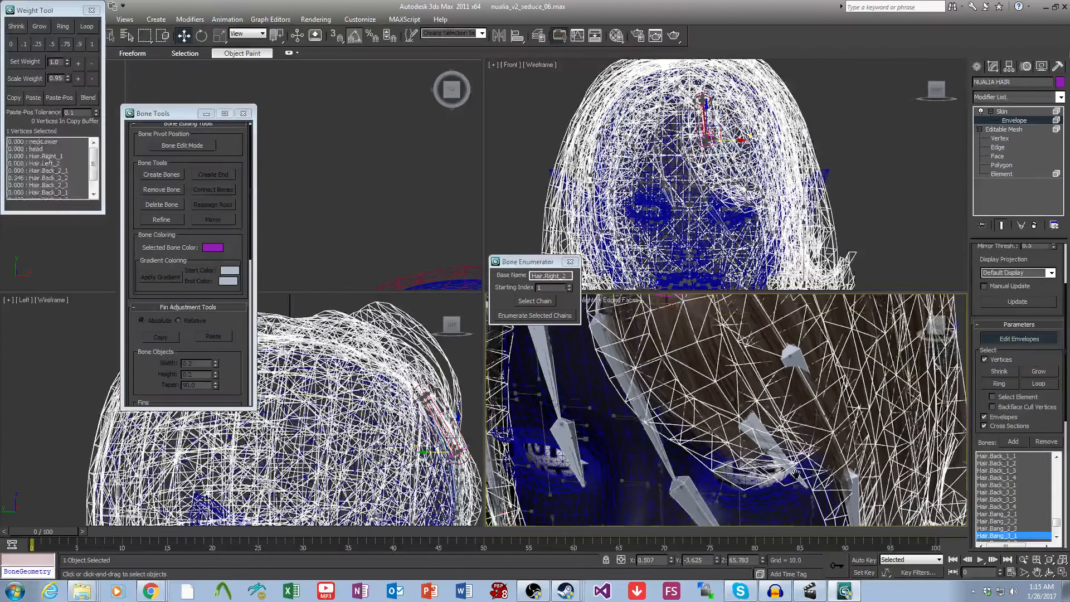
pyautogui.click(1039, 371)
pyautogui.moveTo(696, 376); pyautogui.dragTo(701, 389, button='middle')
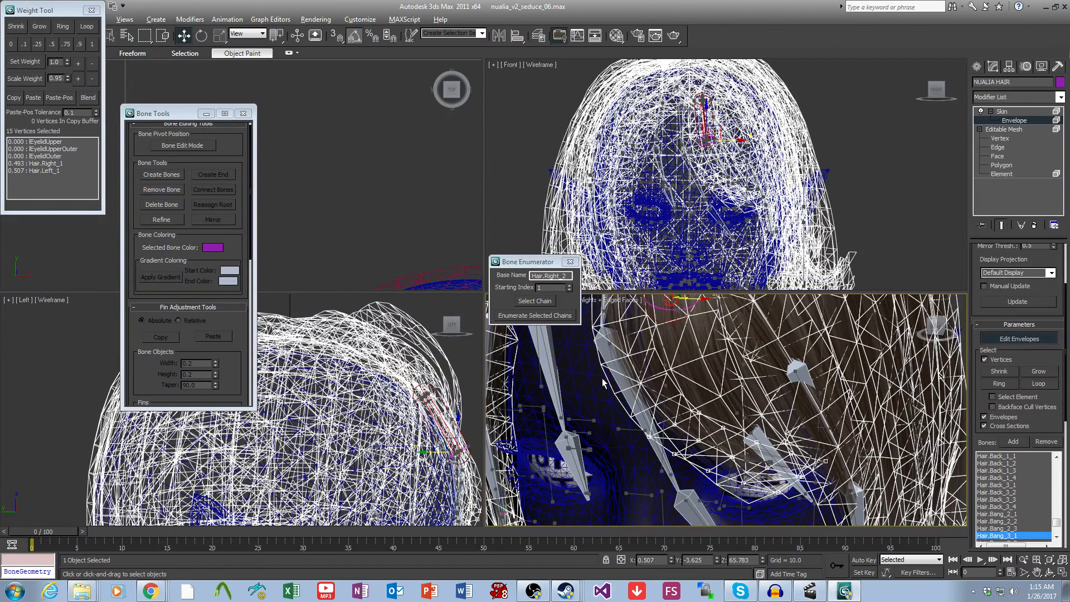
pyautogui.keyDown('alt'); pyautogui.moveTo(721, 459); pyautogui.dragTo(717, 460); pyautogui.keyUp('alt')
pyautogui.keyDown('alt'); pyautogui.moveTo(659, 384); pyautogui.dragTo(668, 393); pyautogui.keyUp('alt')
pyautogui.keyDown('alt'); pyautogui.moveTo(733, 443); pyautogui.dragTo(733, 443); pyautogui.keyUp('alt')
# Step: Grow the selection up to the strand's root and set its weight to 1.0 for Hair.Bang_3_1
pyautogui.click(1041, 372)
pyautogui.click(1048, 375)
pyautogui.moveTo(886, 356); pyautogui.dragTo(948, 505, button='middle')
pyautogui.click(1039, 372)
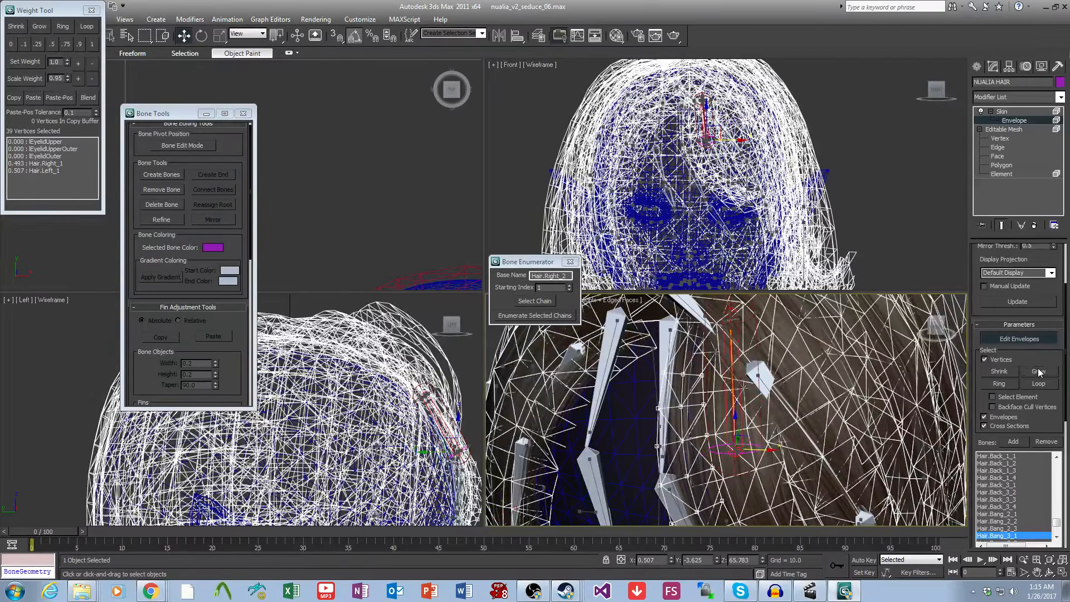
pyautogui.keyDown('alt'); pyautogui.moveTo(870, 385); pyautogui.dragTo(892, 460, button='middle'); pyautogui.keyUp('alt')
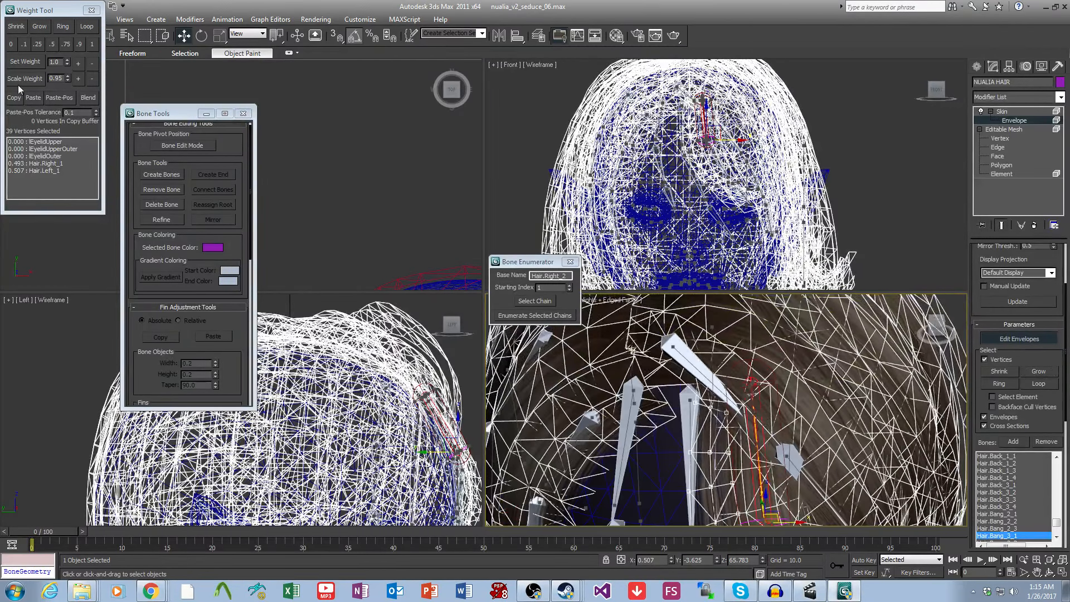
pyautogui.click(28, 62)
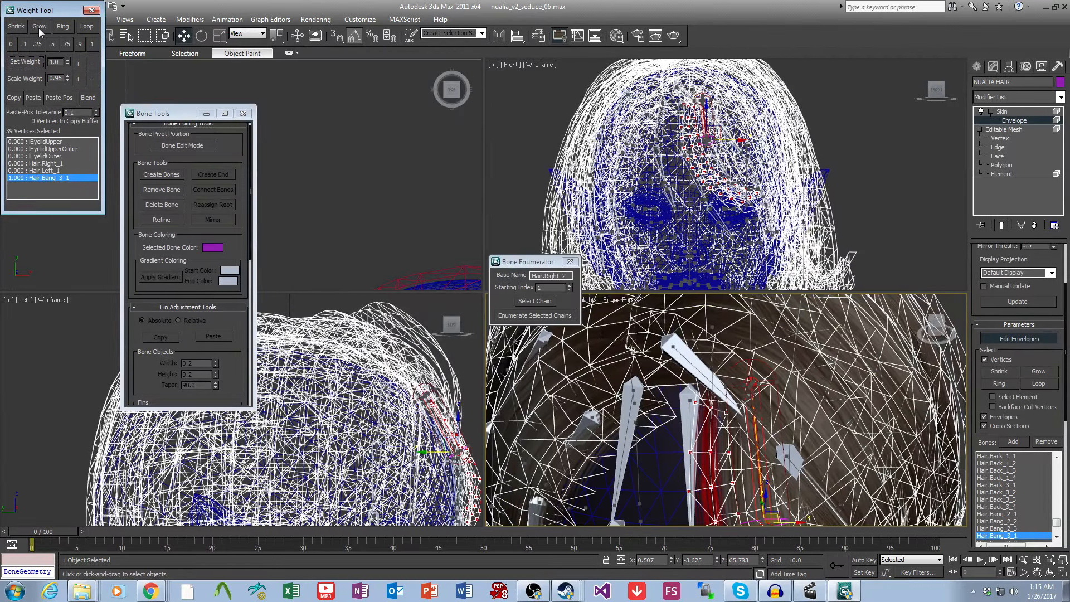
pyautogui.moveTo(833, 423); pyautogui.dragTo(825, 393, button='middle')
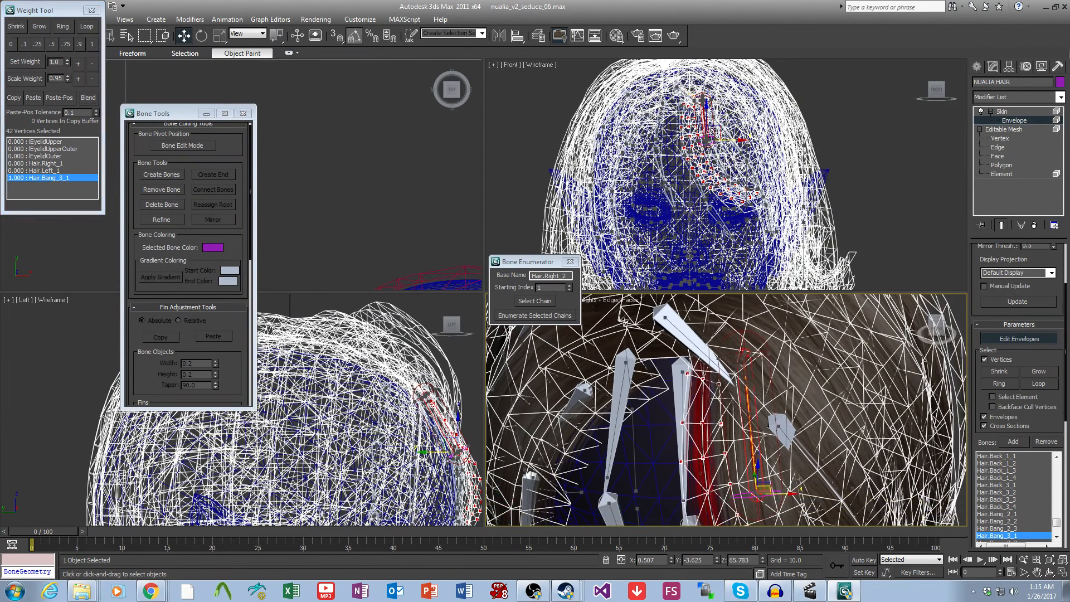
# Step: For Hair.Bang_3_2, deselect the strand's upper vertices, set the remaining ones to weight 1.0, then grow the selection and blend the weights
pyautogui.click(1056, 537)
pyautogui.click(1056, 537)
pyautogui.click(1015, 529)
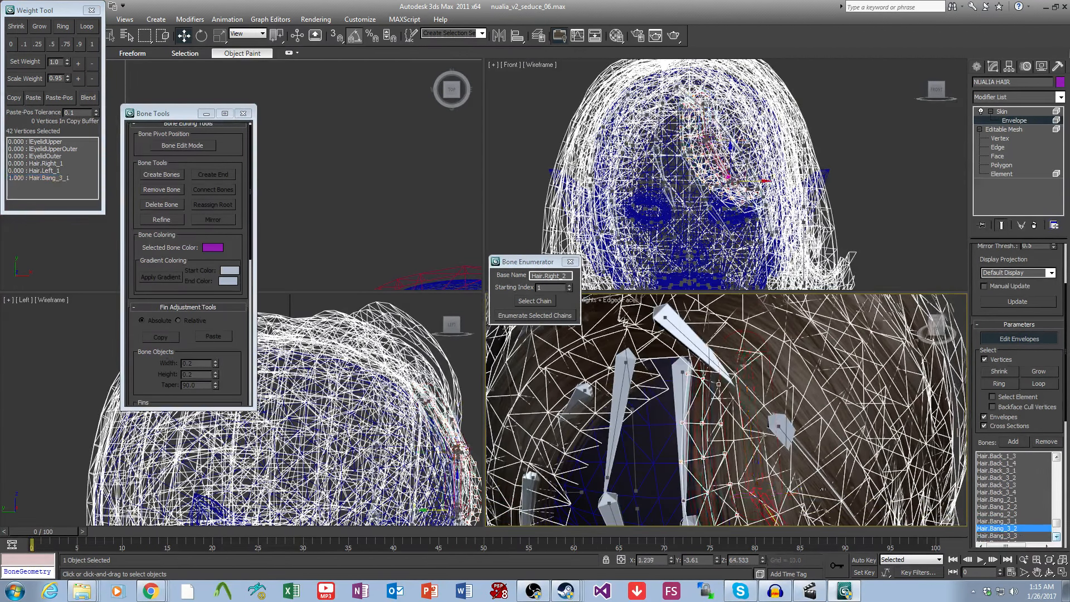
pyautogui.scroll(-3, 824, 493)
pyautogui.keyDown('alt'); pyautogui.moveTo(823, 493); pyautogui.dragTo(814, 462, button='middle'); pyautogui.keyUp('alt')
pyautogui.scroll(5, 819, 454)
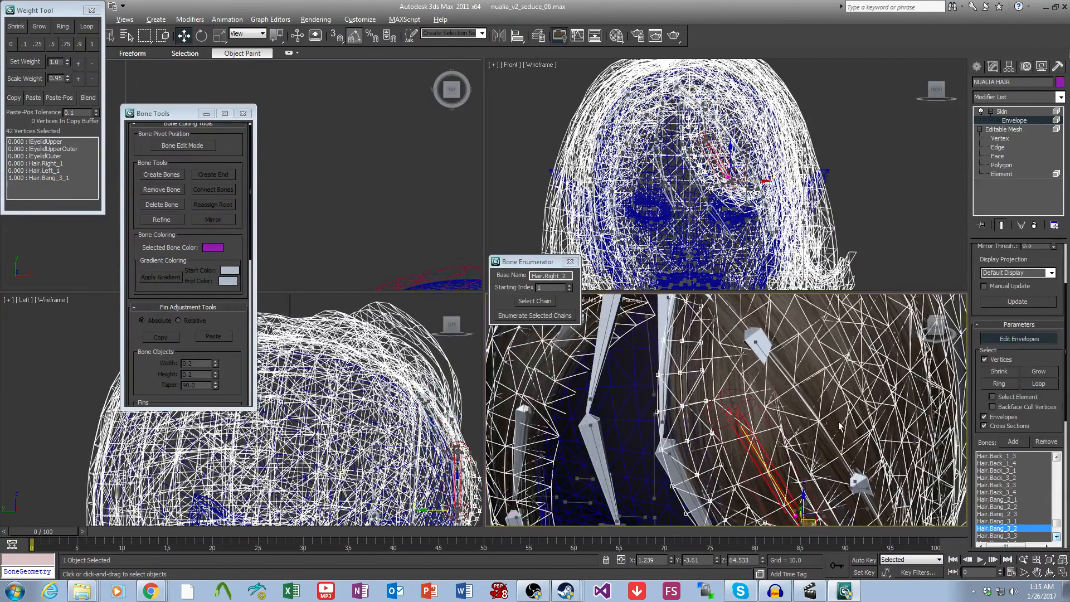
pyautogui.scroll(-4, 830, 429)
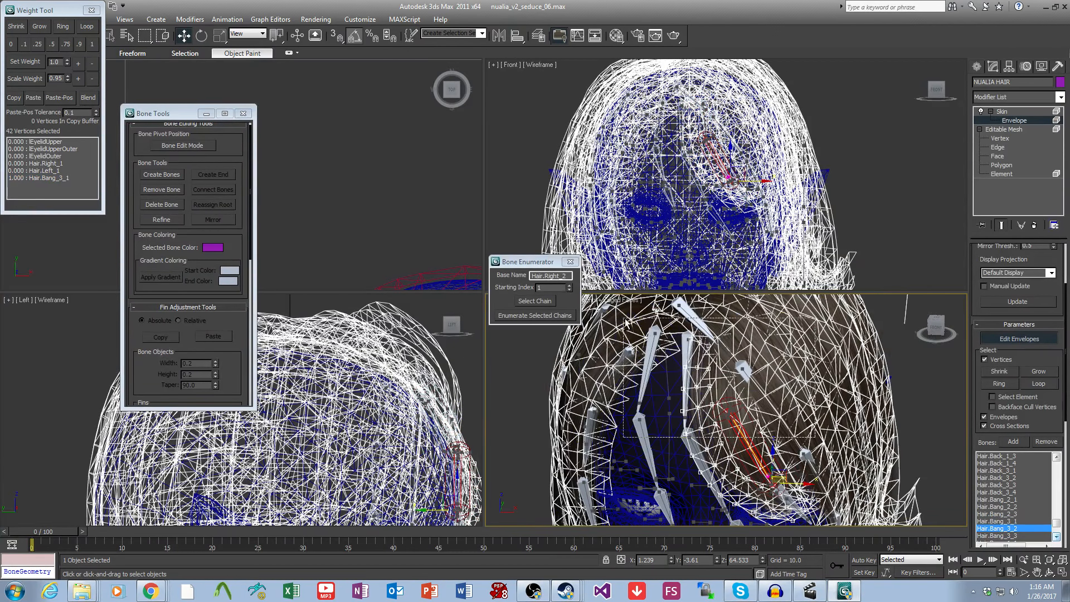
pyautogui.moveTo(627, 322); pyautogui.dragTo(623, 318)
pyautogui.click(30, 60)
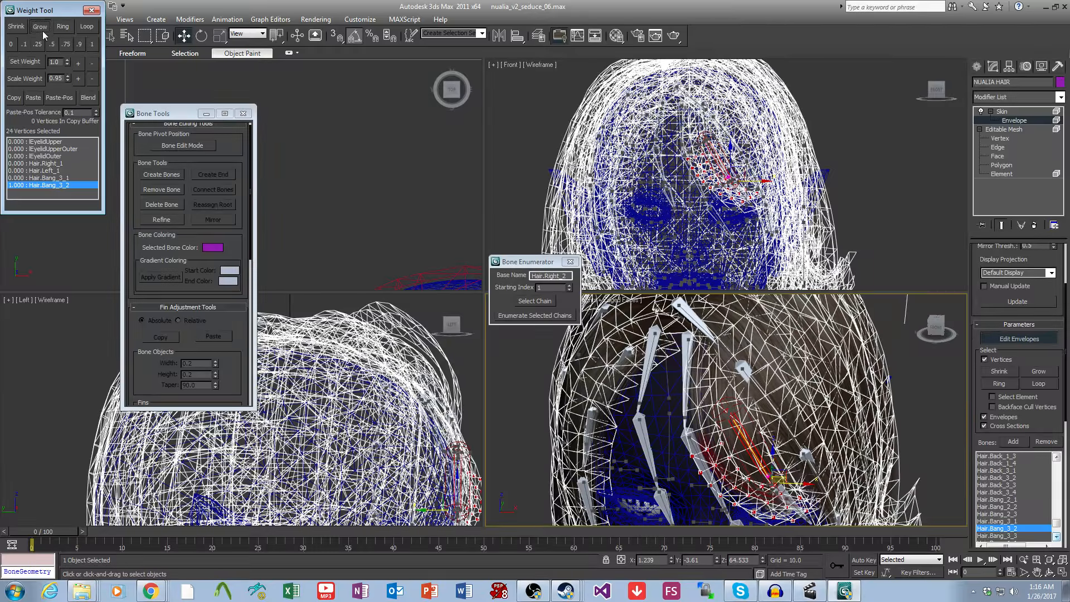
pyautogui.click(91, 98)
pyautogui.moveTo(725, 445); pyautogui.dragTo(720, 408, button='middle')
pyautogui.scroll(4, 720, 408)
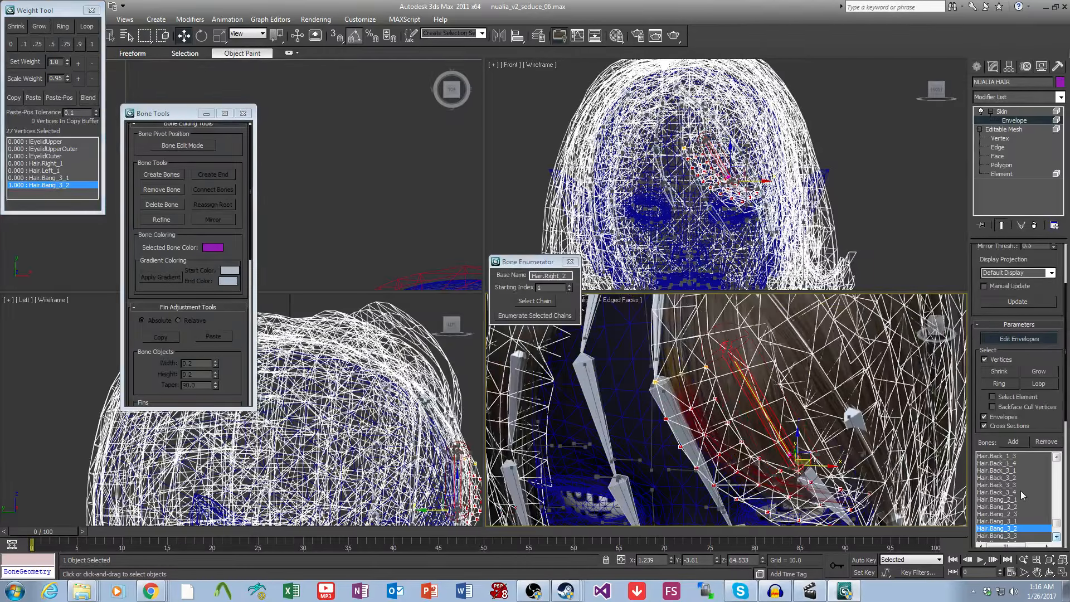
# Step: For Hair.Bang_3_3, keep only the strand's tip vertices selected, set them to weight 1.0, then grow the selection and blend the weights
pyautogui.click(998, 535)
pyautogui.moveTo(824, 491); pyautogui.dragTo(793, 439, button='middle')
pyautogui.scroll(-3, 793, 440)
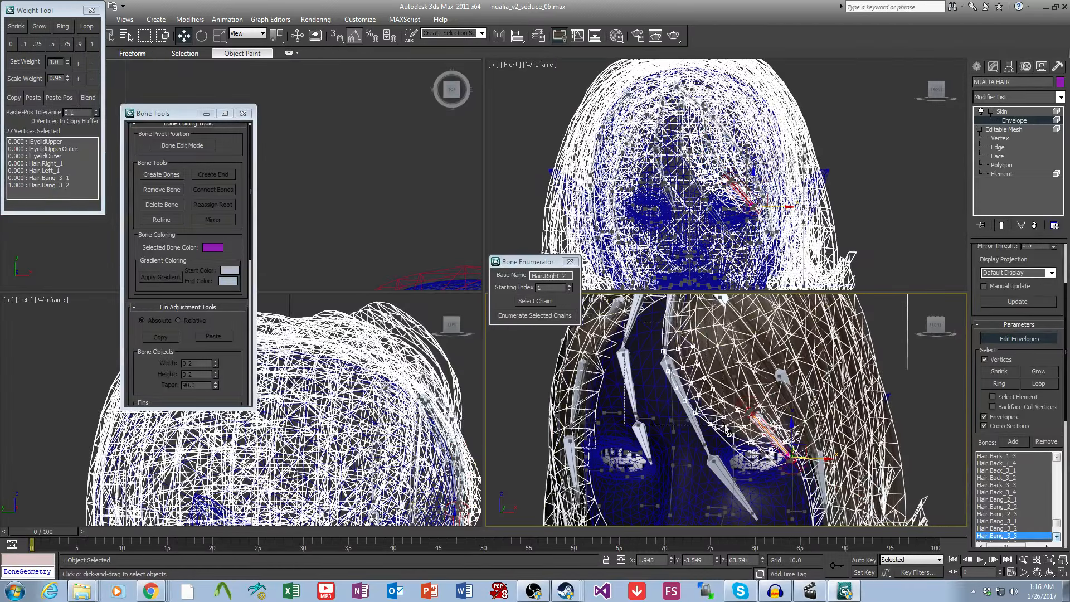
pyautogui.moveTo(735, 434); pyautogui.dragTo(735, 434)
pyautogui.moveTo(648, 360); pyautogui.dragTo(669, 379)
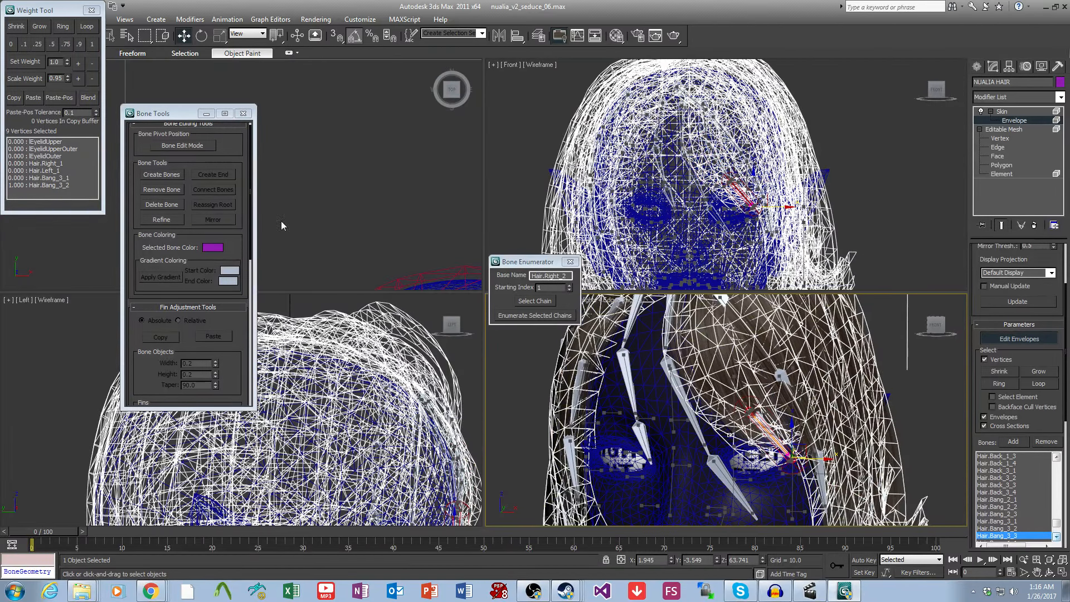
pyautogui.click(39, 26)
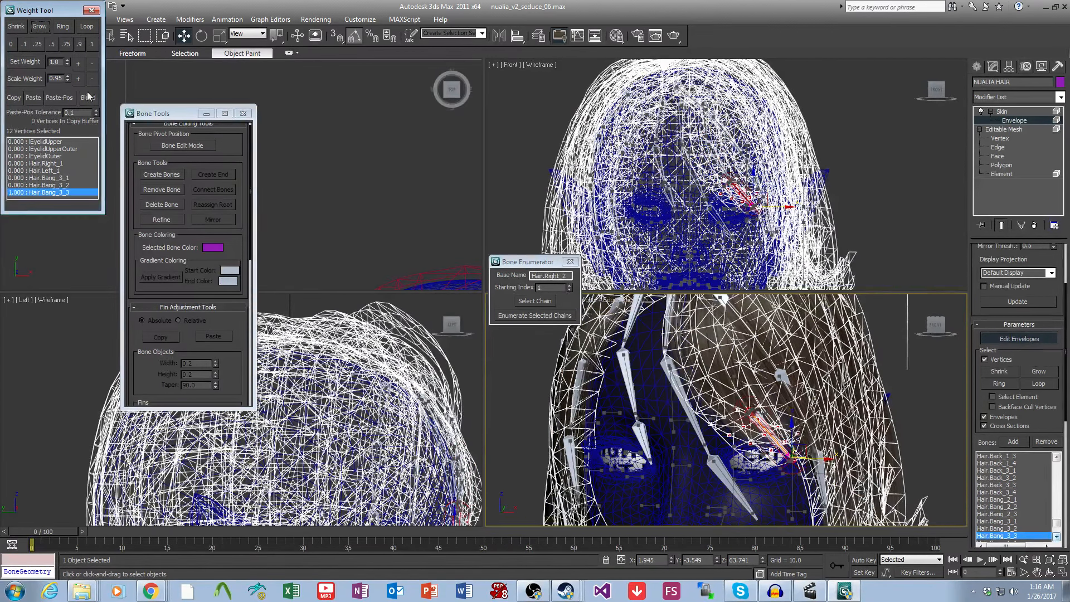
pyautogui.scroll(3, 780, 435)
pyautogui.moveTo(780, 435); pyautogui.dragTo(677, 418, button='middle')
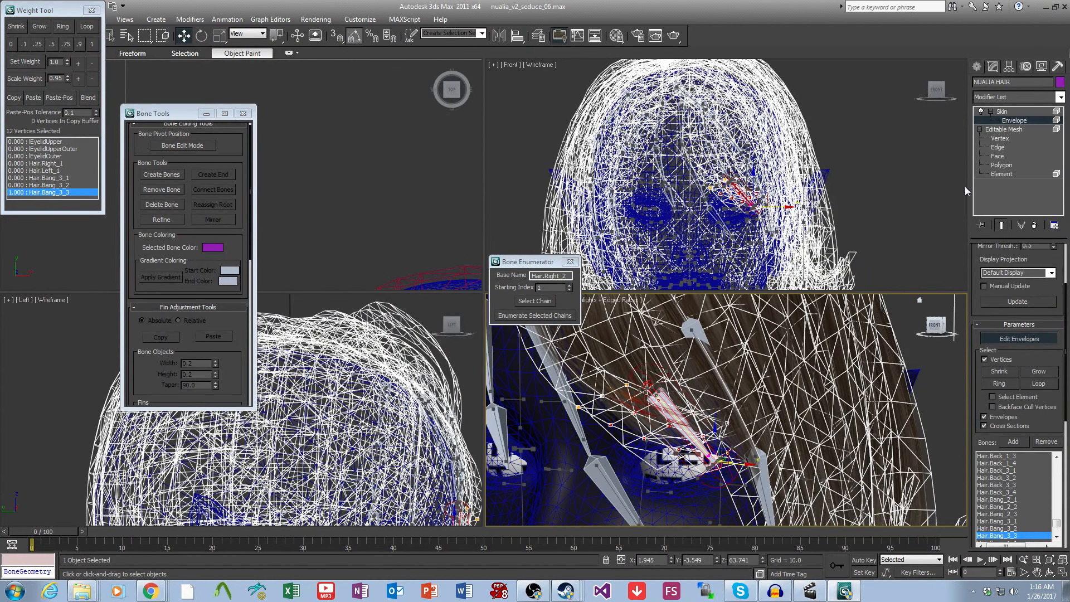
pyautogui.moveTo(654, 384); pyautogui.dragTo(669, 395, button='middle')
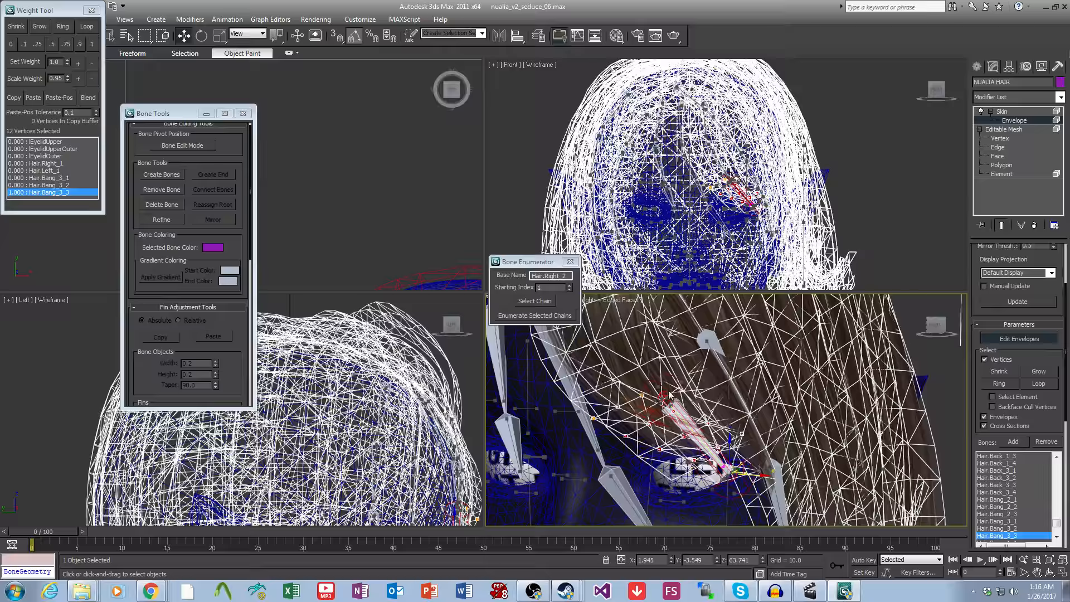
# Step: Select a starting vertex on the neighbouring Hair.Bang_3 strand, grow the selection, and deselect the stray vertices
pyautogui.click(638, 366)
pyautogui.click(1038, 371)
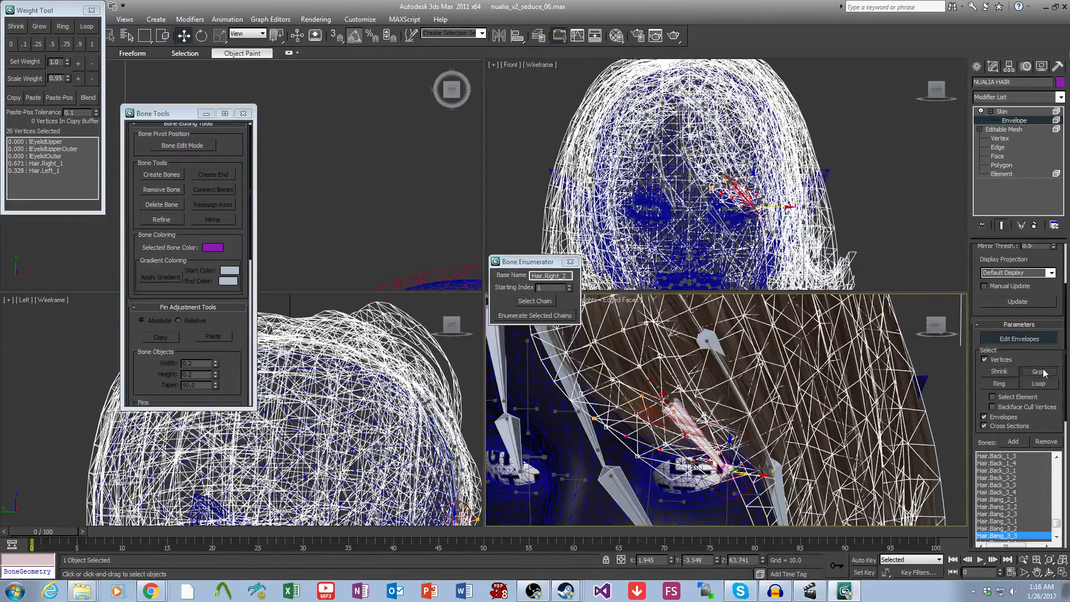
pyautogui.scroll(-3, 673, 375)
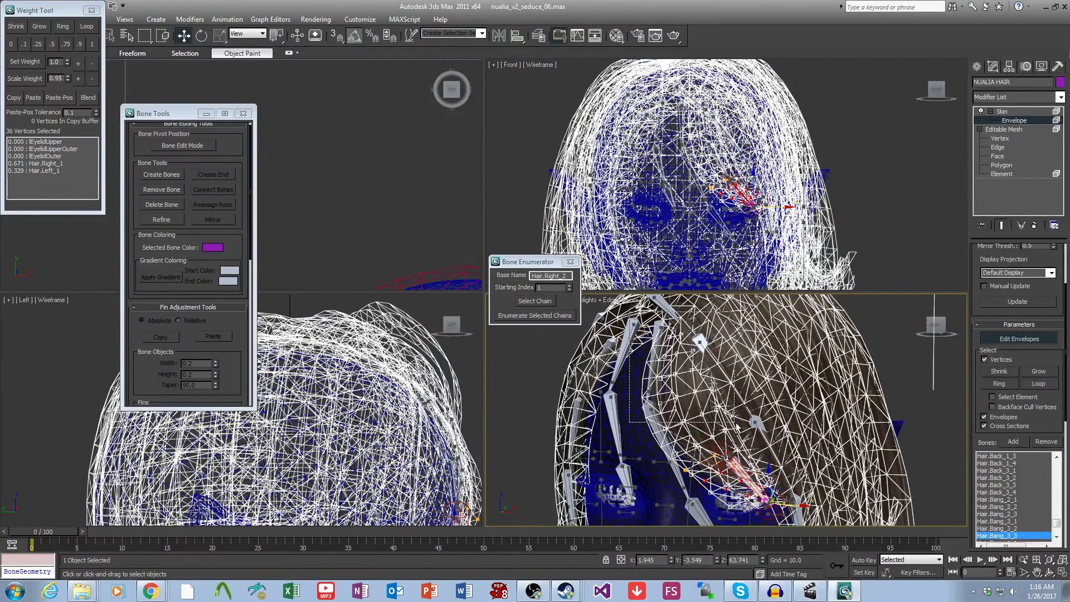
pyautogui.moveTo(736, 428); pyautogui.dragTo(648, 418)
pyautogui.moveTo(843, 434); pyautogui.dragTo(838, 419, button='middle')
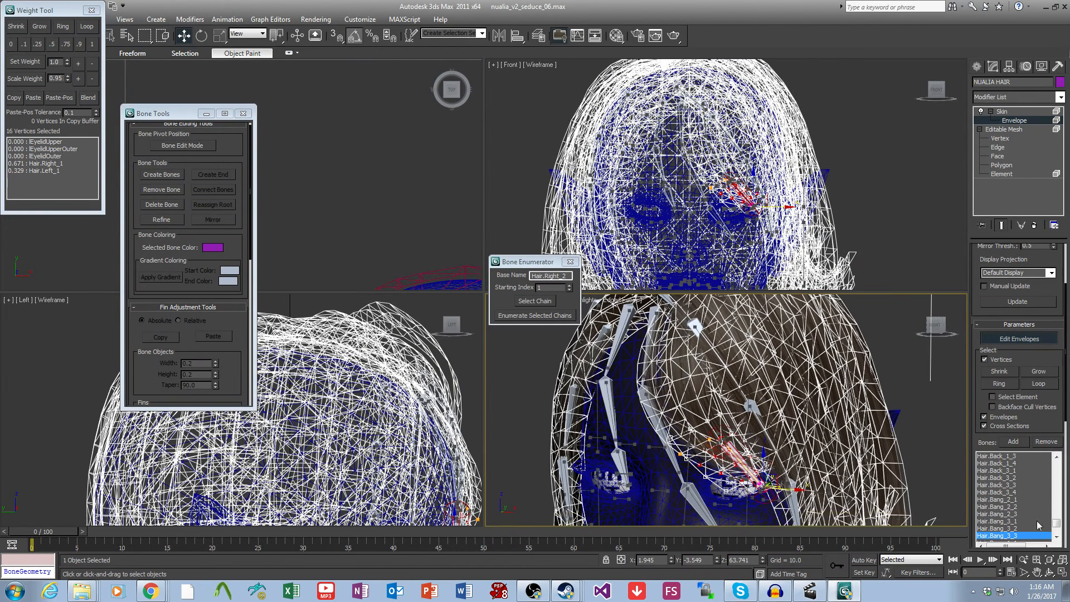
# Step: For Hair.Bang_3_1, grow the vertex selection up to the strand's root and set its weight to 1.0
pyautogui.click(1008, 521)
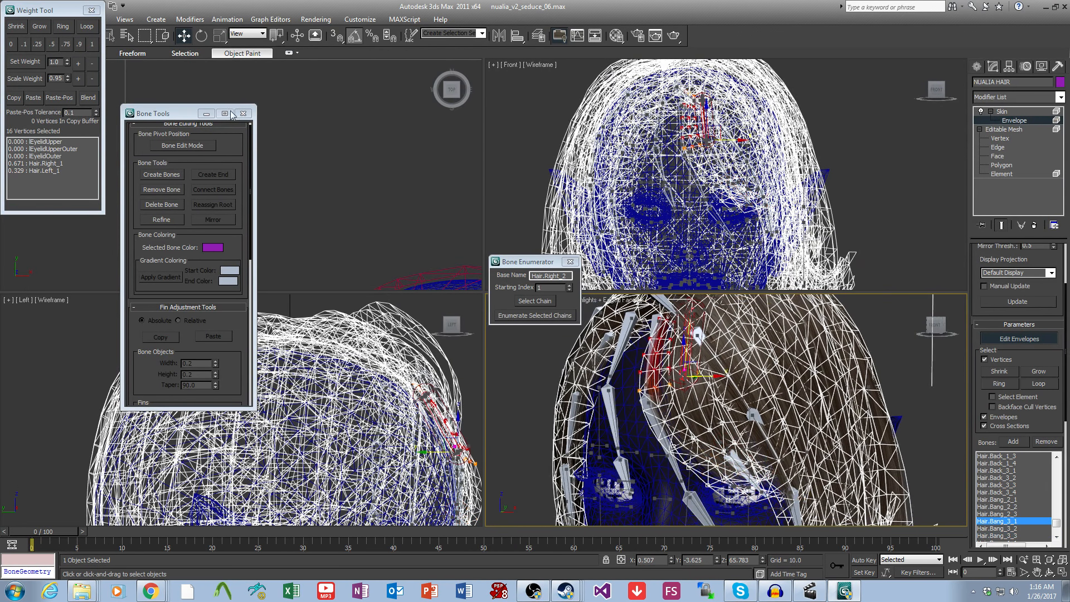
pyautogui.click(41, 32)
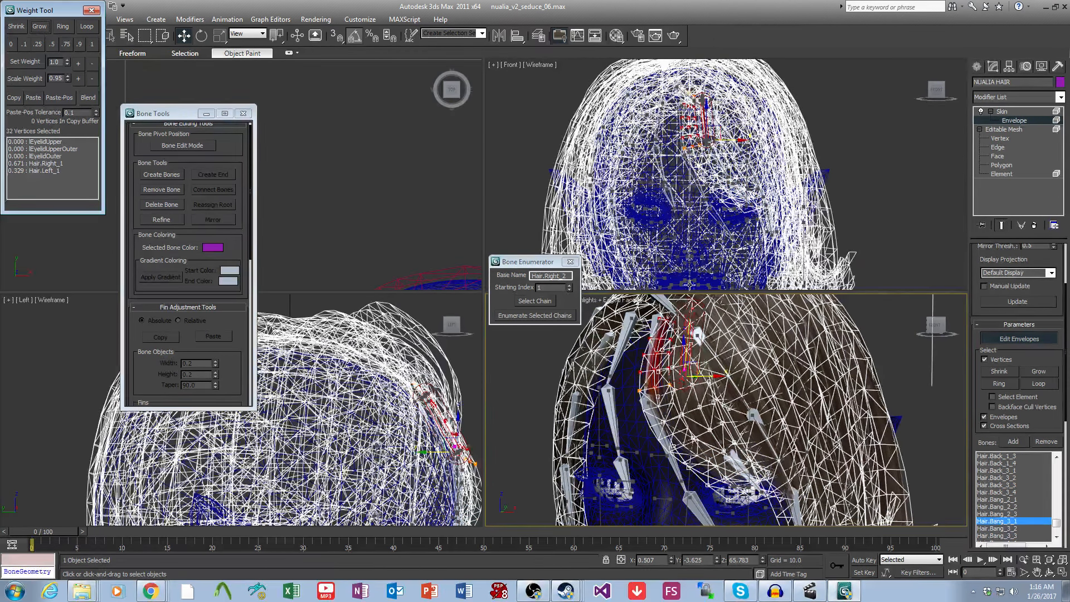
pyautogui.scroll(3, 739, 365)
pyautogui.keyDown('alt'); pyautogui.moveTo(738, 365); pyautogui.dragTo(776, 389, button='middle'); pyautogui.keyUp('alt')
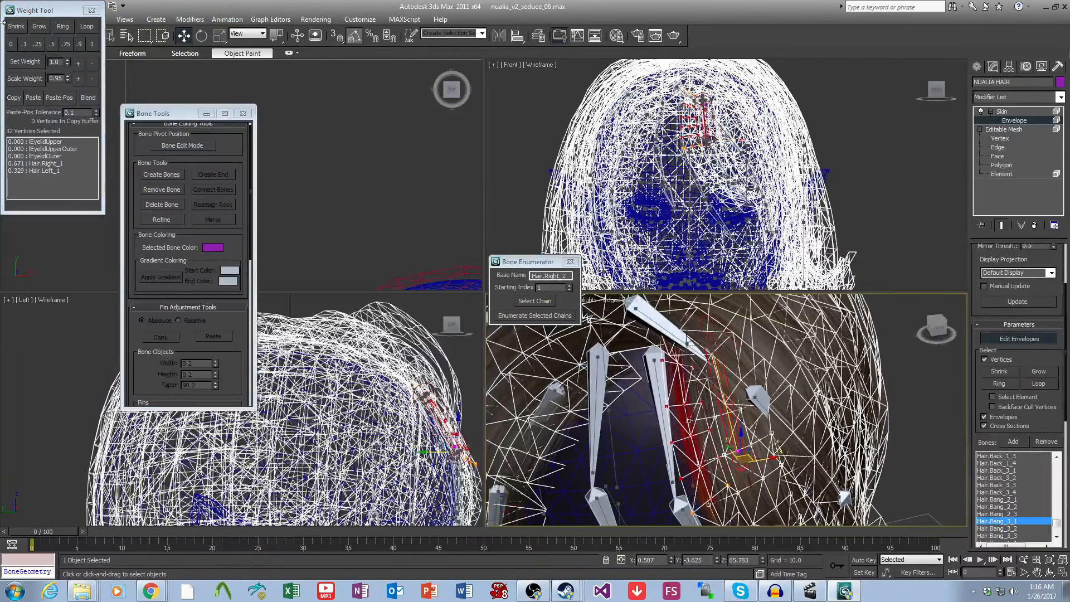
pyautogui.click(39, 28)
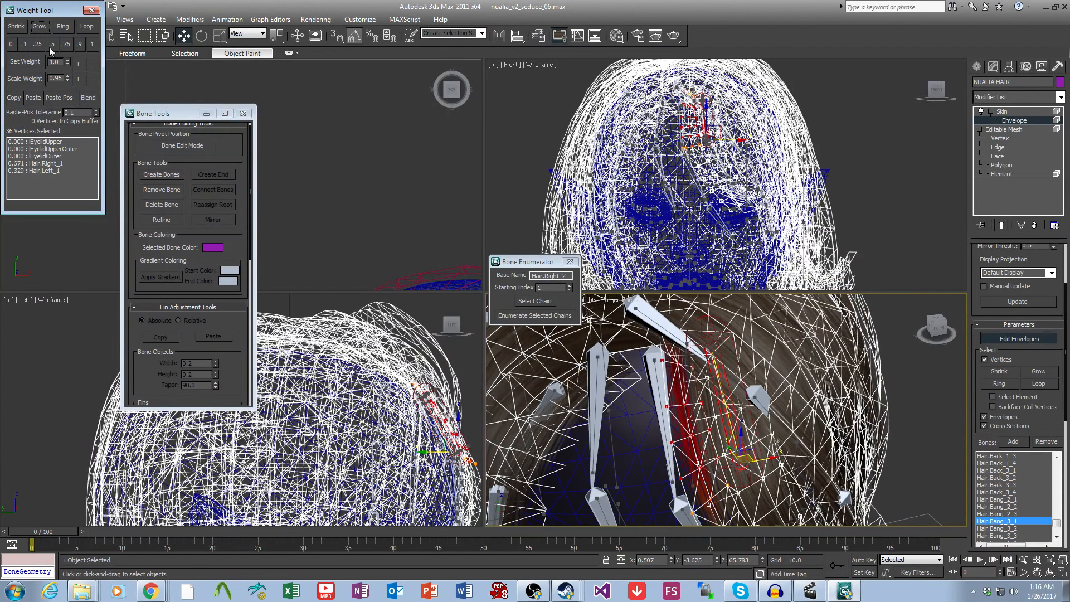
pyautogui.click(31, 61)
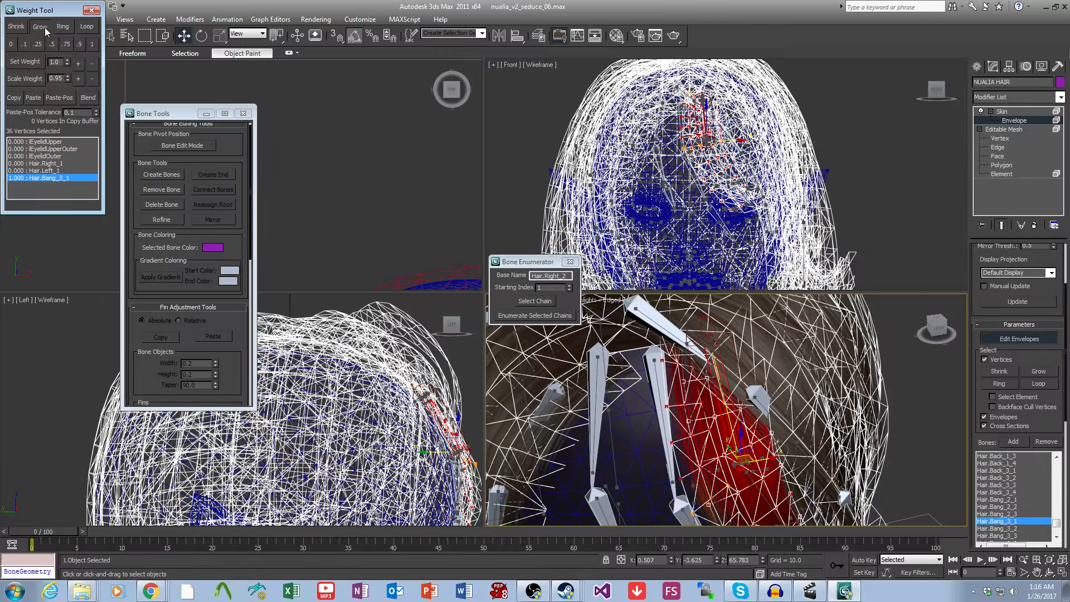
# Step: For Hair.Bang_3_2, deselect the strand's upper vertices, set the remaining ones to weight 1.0, grow the selection and blend the weights
pyautogui.click(1016, 528)
pyautogui.keyDown('alt'); pyautogui.moveTo(829, 467); pyautogui.dragTo(767, 441, button='middle'); pyautogui.keyUp('alt')
pyautogui.scroll(-3, 768, 441)
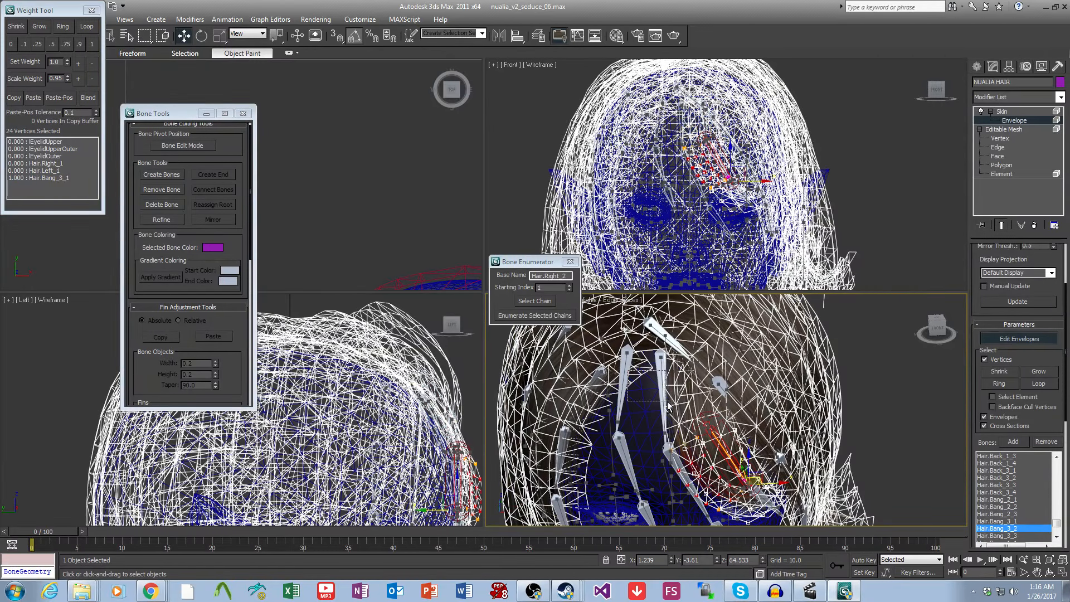
pyautogui.click(25, 63)
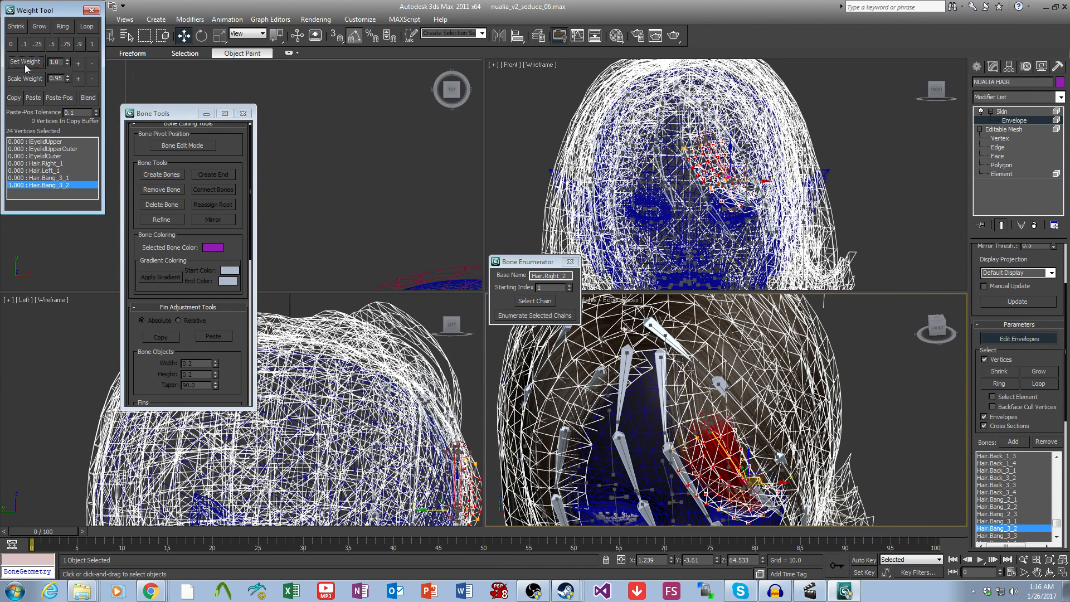
pyautogui.click(94, 103)
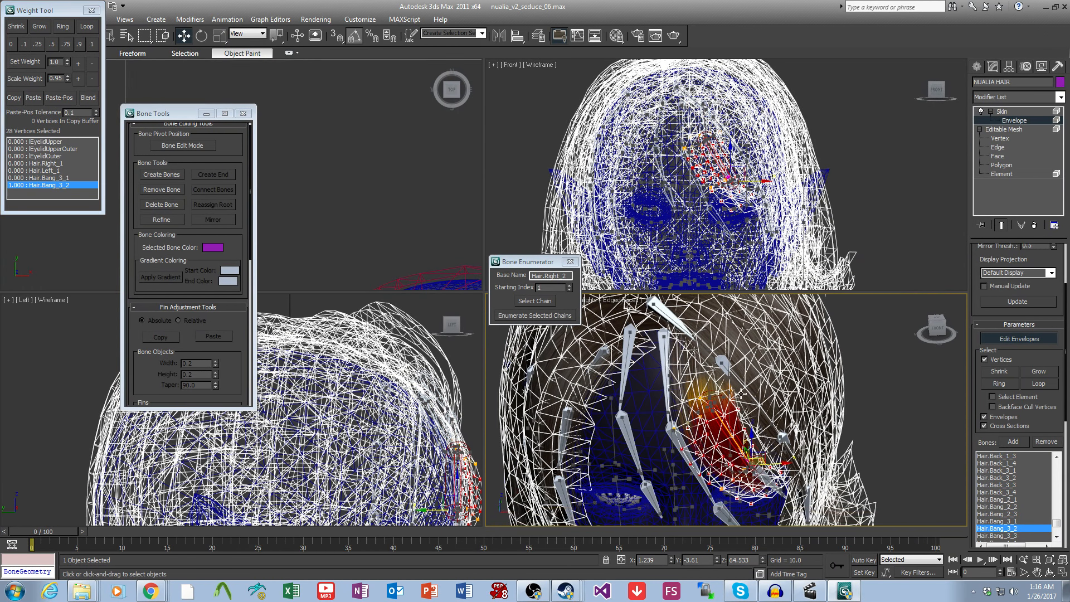
# Step: For Hair.Bang_3_3, keep only the strand's tip vertices selected, set them to weight 1.0, and grow the selection
pyautogui.keyDown('alt'); pyautogui.moveTo(736, 391); pyautogui.dragTo(743, 367, button='middle'); pyautogui.keyUp('alt')
pyautogui.click(1024, 537)
pyautogui.scroll(6, 691, 418)
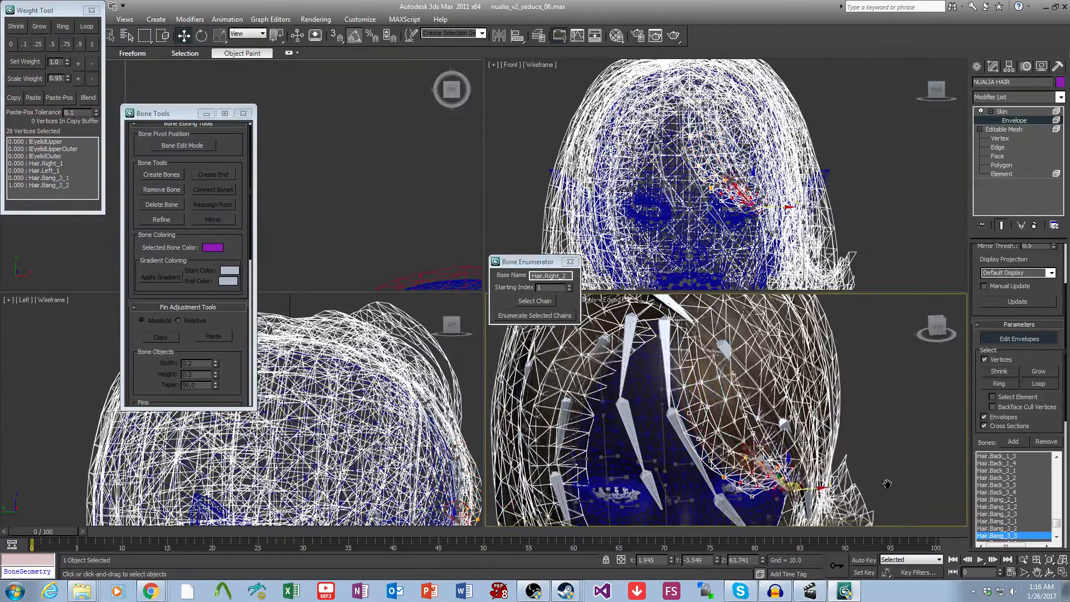
pyautogui.scroll(-3, 690, 418)
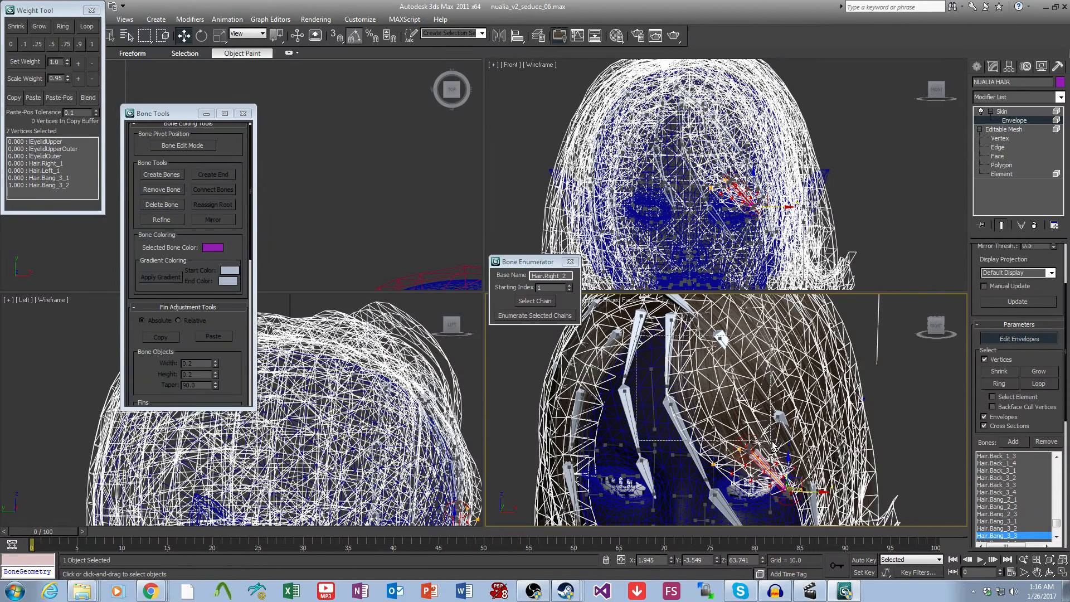
pyautogui.click(25, 61)
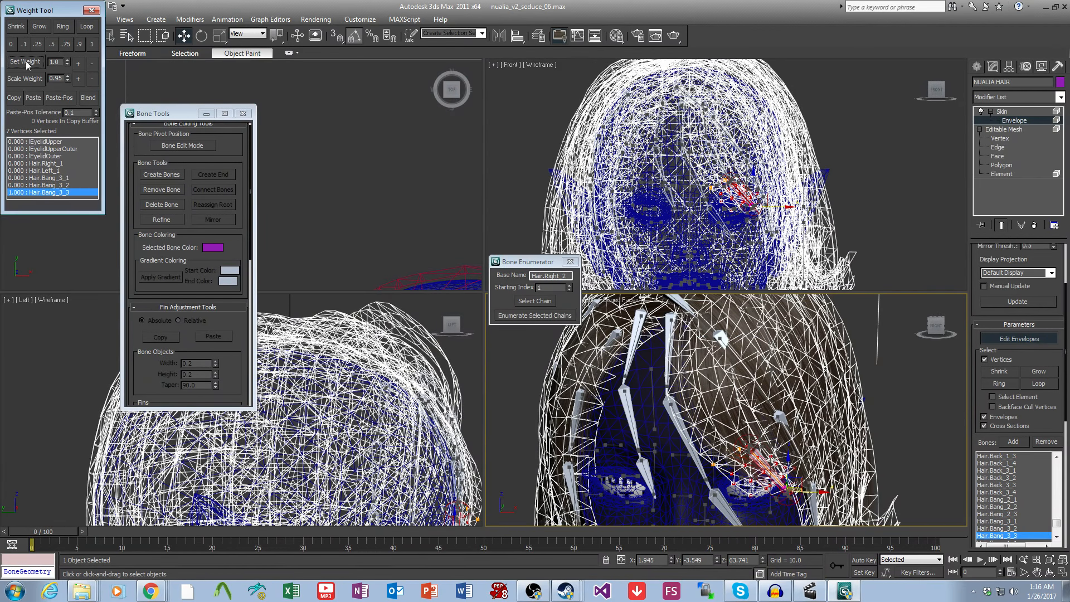
pyautogui.click(39, 27)
# Step: Leave envelope editing and rotate the Hair.Bang_3_1 bone about -20 degrees around its local Z axis to test the skinning
pyautogui.click(1005, 115)
pyautogui.click(928, 403)
pyautogui.scroll(3, 903, 401)
pyautogui.keyDown('alt'); pyautogui.moveTo(810, 394); pyautogui.dragTo(760, 379, button='middle'); pyautogui.keyUp('alt')
pyautogui.click(747, 361)
pyautogui.scroll(-5, 761, 414)
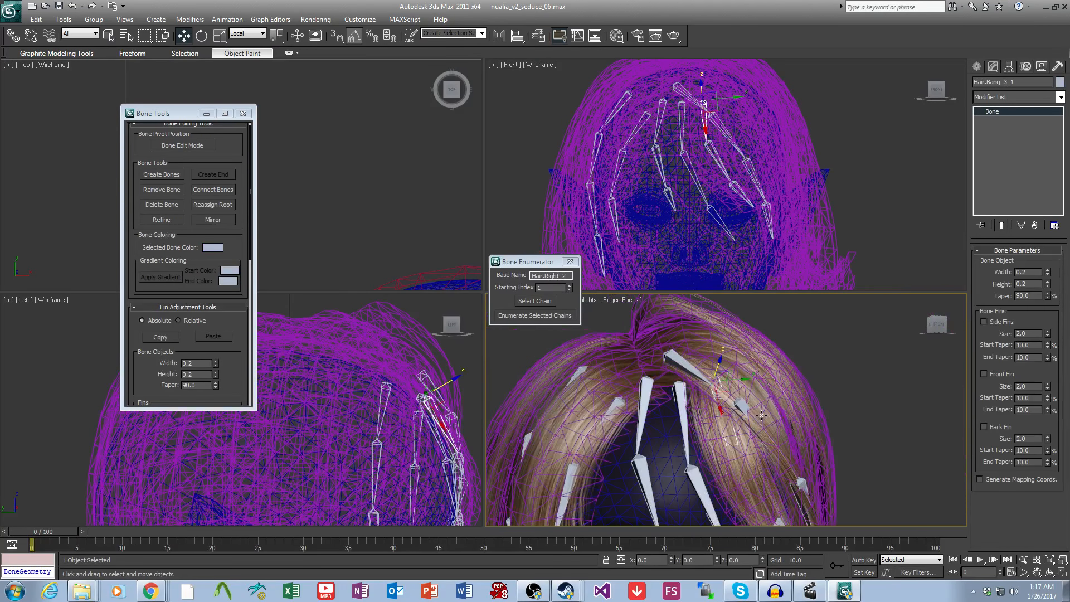
pyautogui.click(201, 36)
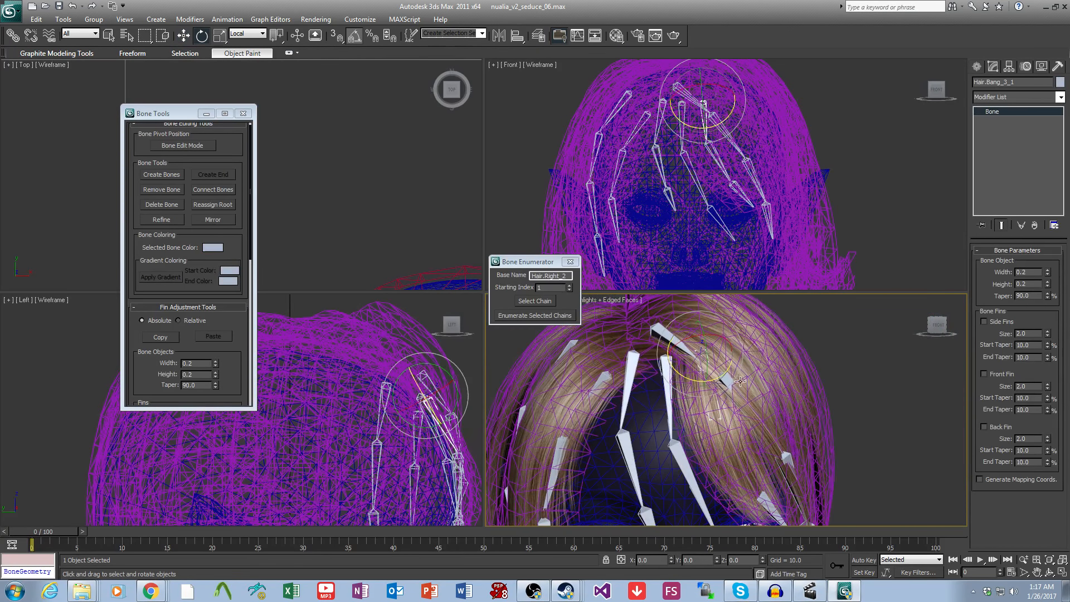
pyautogui.moveTo(718, 380); pyautogui.dragTo(696, 386)
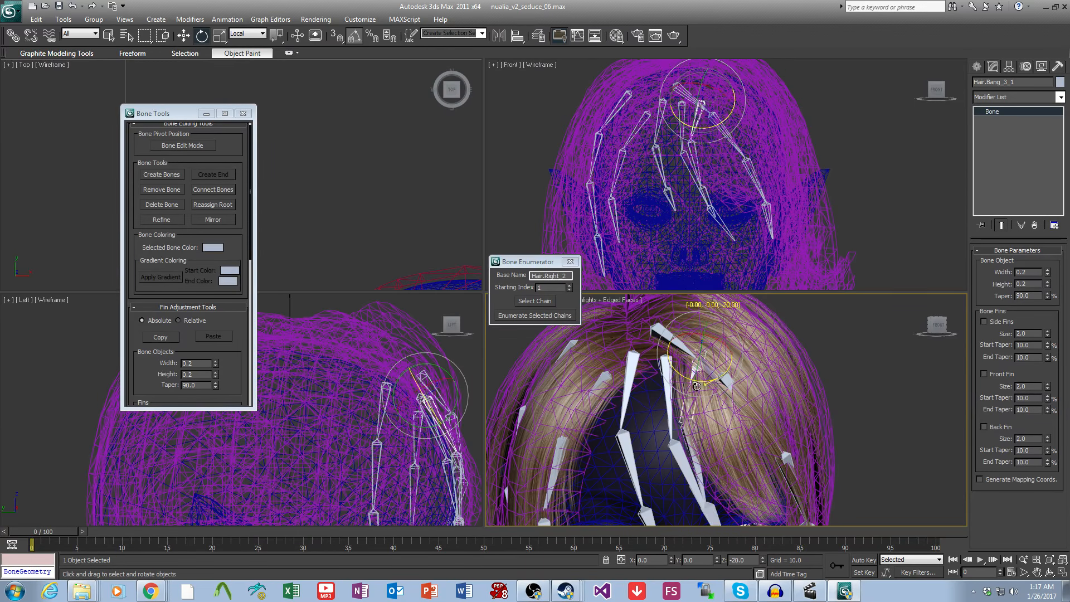
# Step: Deselect the hair mesh, reselect the Hair.Bang_3_1 bone and rotate it again to test both weighted strands
pyautogui.click(730, 451)
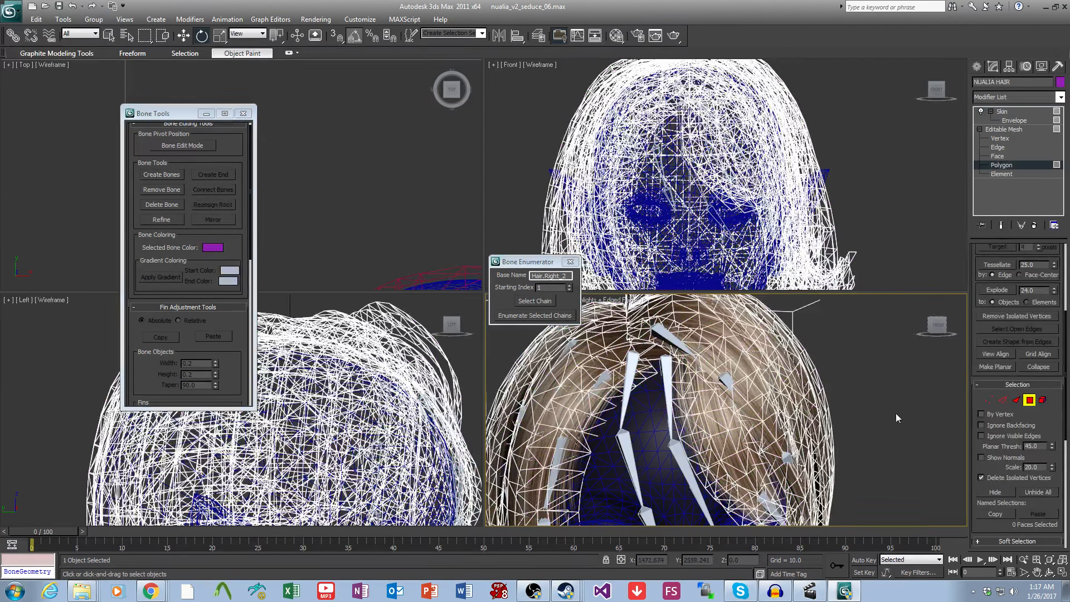
pyautogui.click(854, 396)
pyautogui.scroll(8, 855, 396)
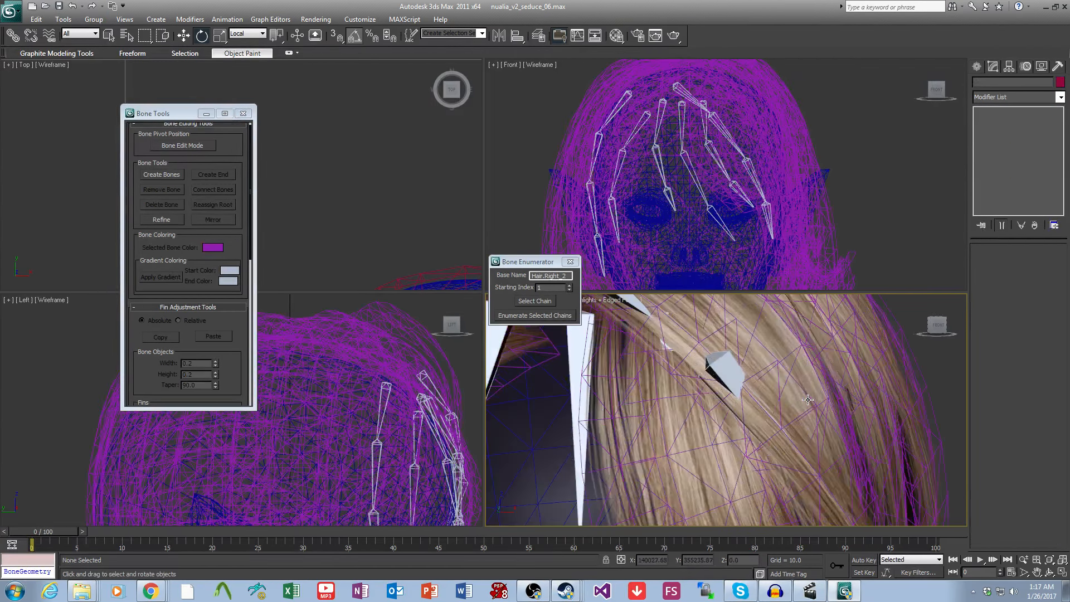
pyautogui.scroll(4, 825, 386)
pyautogui.click(784, 402)
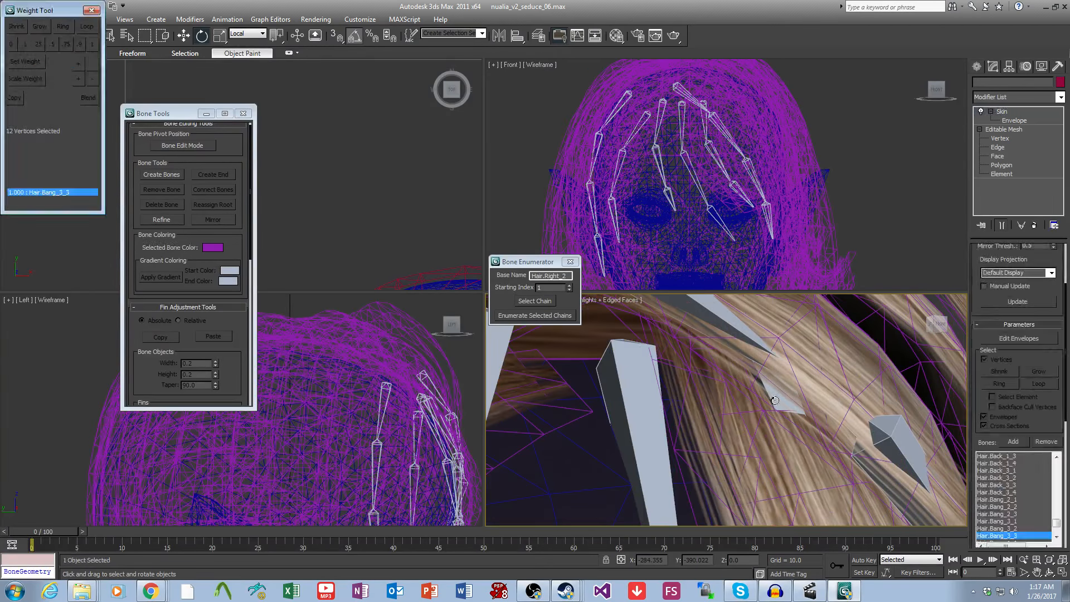
pyautogui.click(789, 368)
pyautogui.scroll(-5, 747, 412)
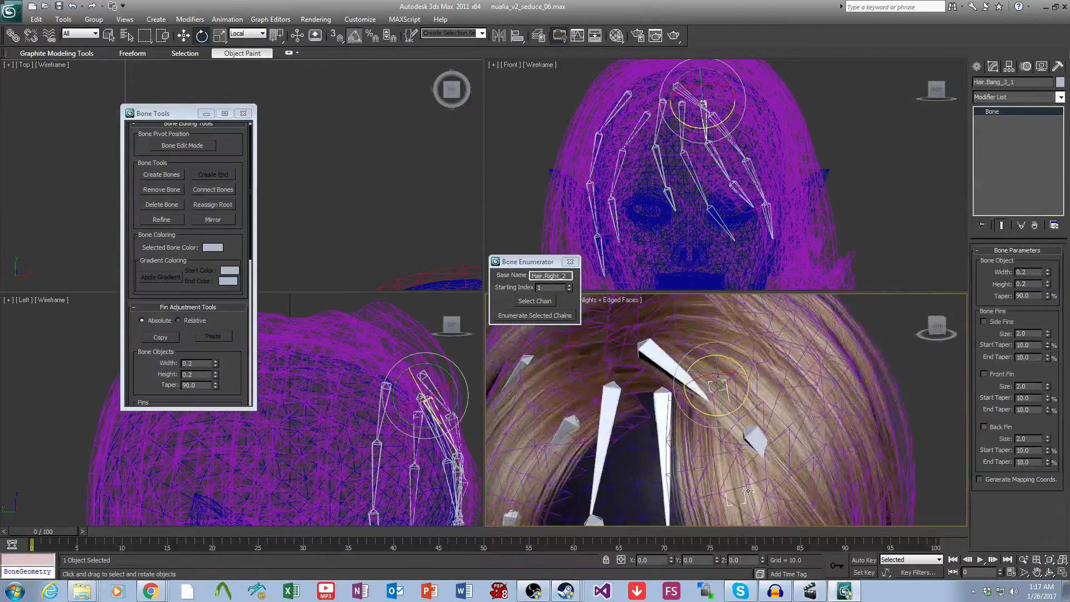
pyautogui.moveTo(747, 412); pyautogui.dragTo(727, 422)
# Step: Examine the deformed bang strands from several angles and undo the test rotation of Hair.Bang_3_1
pyautogui.keyDown('alt'); pyautogui.moveTo(714, 427); pyautogui.dragTo(788, 438, button='middle'); pyautogui.keyUp('alt')
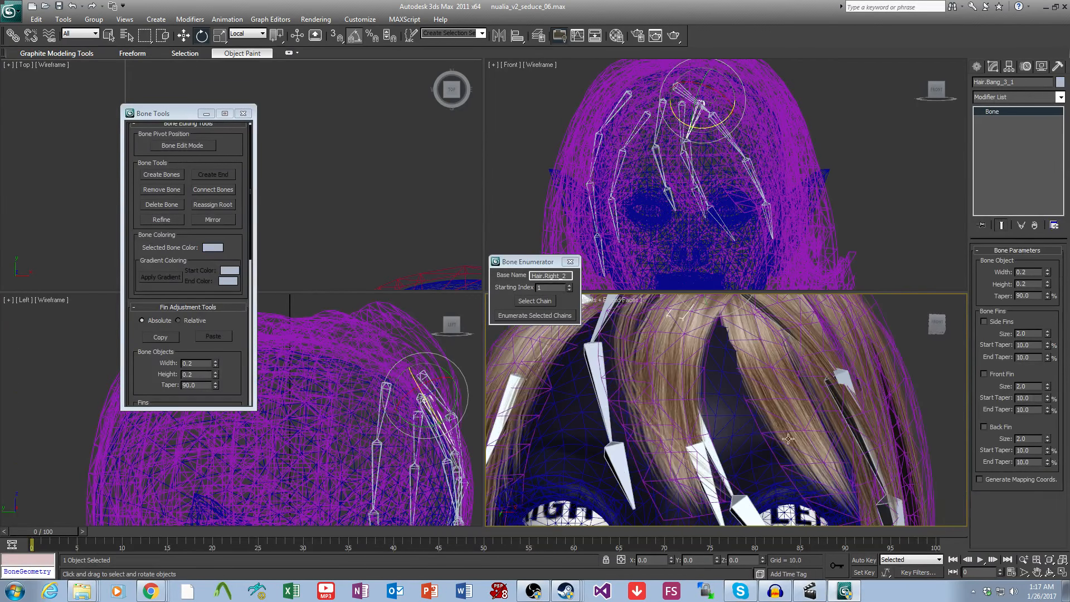
pyautogui.keyDown('alt'); pyautogui.moveTo(794, 392); pyautogui.dragTo(854, 469, button='middle'); pyautogui.keyUp('alt')
pyautogui.scroll(5, 819, 418)
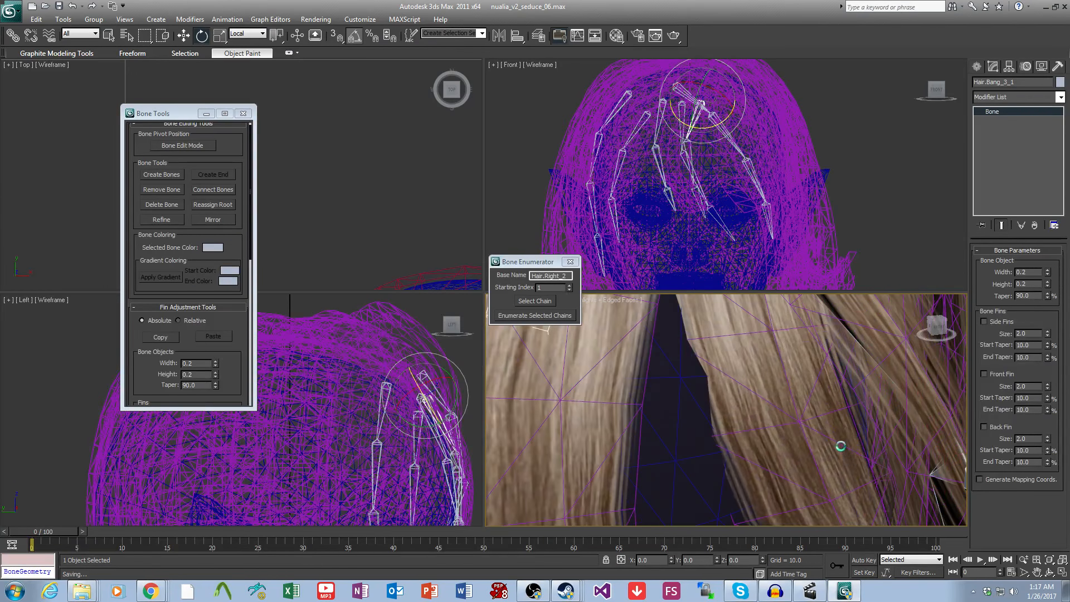
pyautogui.scroll(-5, 802, 432)
pyautogui.keyDown('alt'); pyautogui.moveTo(788, 425); pyautogui.dragTo(742, 409, button='middle'); pyautogui.keyUp('alt')
pyautogui.scroll(3, 766, 421)
pyautogui.scroll(-3, 758, 411)
pyautogui.hotkey('ctrl', 'z')
# Step: In the NUALIA HAIR mesh, select the weighted Hair.Bang_3 strand elements above the eye and remove them
pyautogui.click(709, 413)
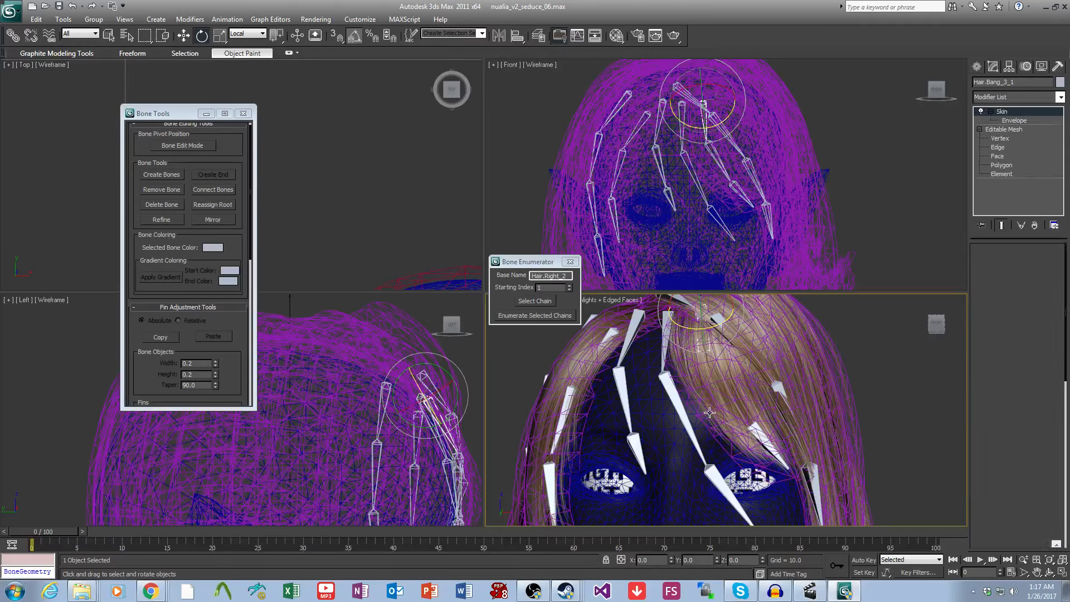
pyautogui.click(1002, 174)
pyautogui.click(700, 393)
pyautogui.keyDown('ctrl'); pyautogui.click(693, 393); pyautogui.keyUp('ctrl')
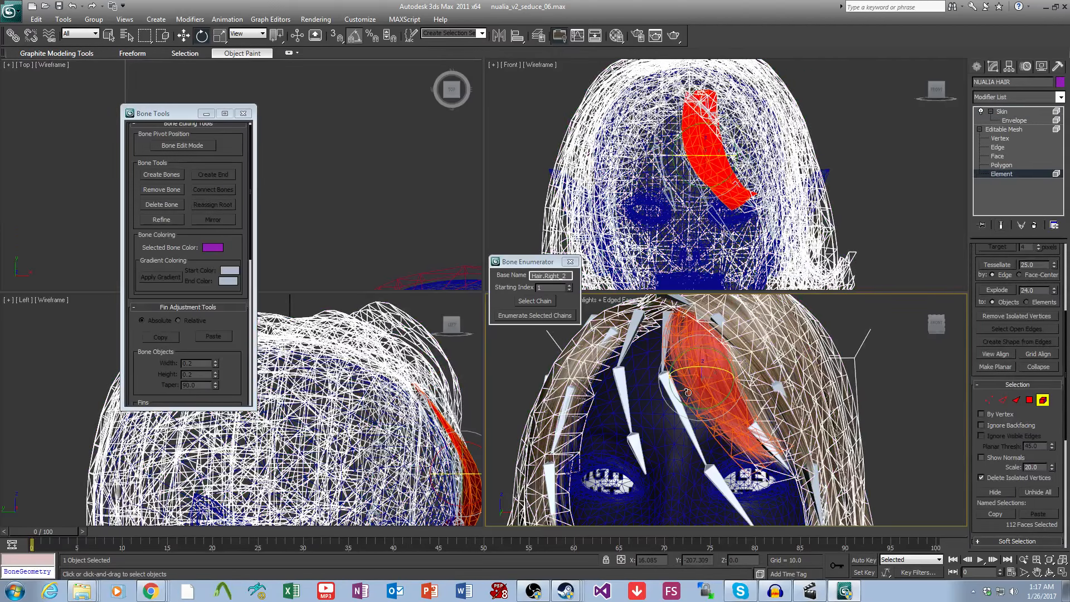
pyautogui.press('Delete')
# Step: Return to envelope editing of the hair's skin, select a vertex on the underlying bang strand and grow the selection
pyautogui.moveTo(754, 421); pyautogui.dragTo(690, 418, button='middle')
pyautogui.scroll(4, 721, 420)
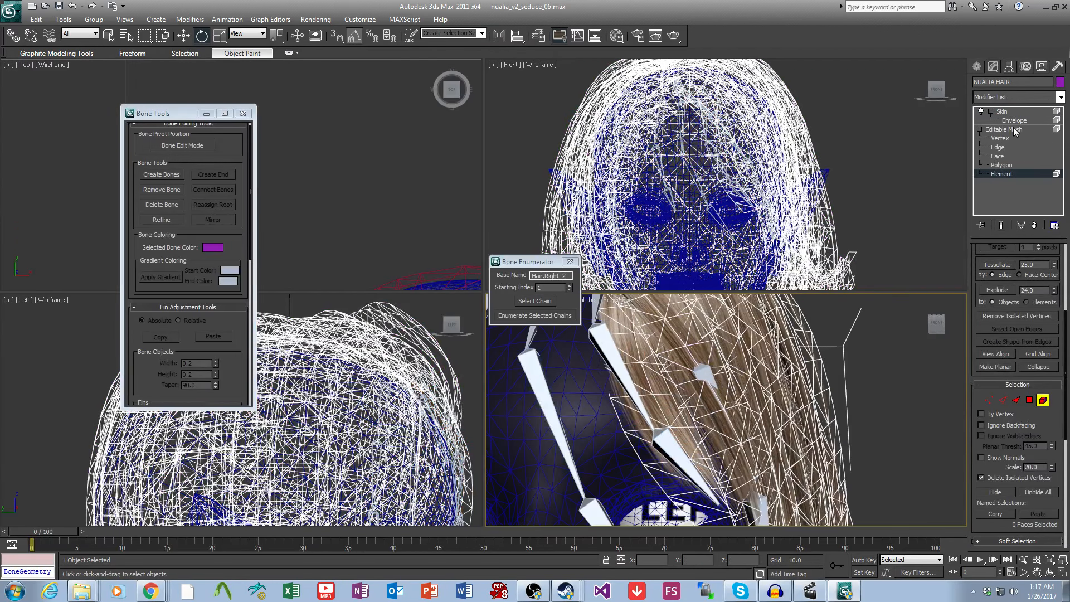
pyautogui.click(1014, 121)
pyautogui.moveTo(723, 483); pyautogui.dragTo(657, 409, button='middle')
pyautogui.scroll(3, 688, 409)
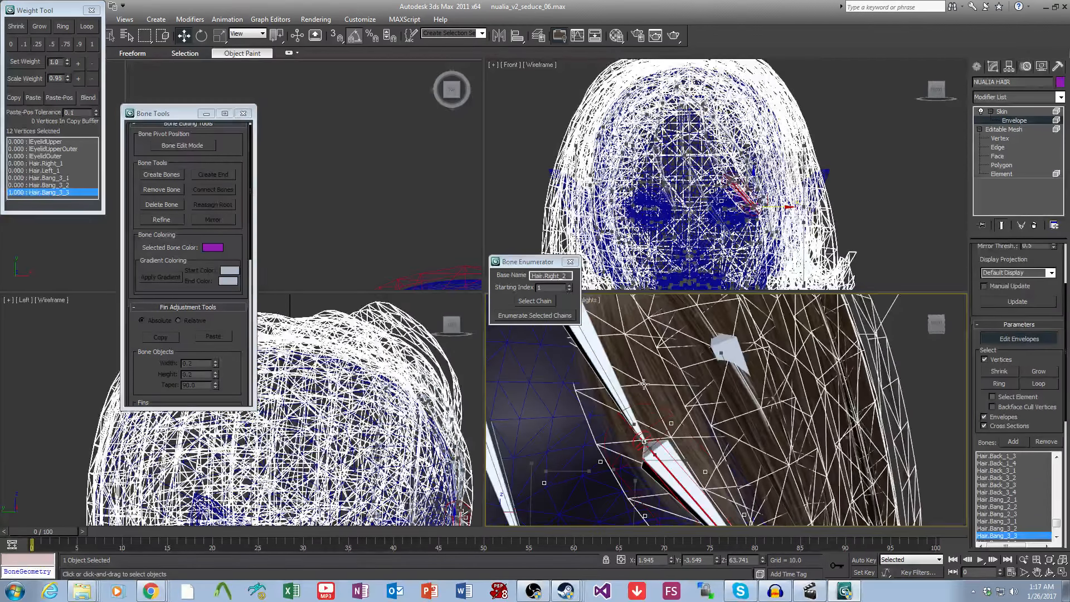
pyautogui.click(644, 384)
pyautogui.scroll(-3, 644, 384)
pyautogui.press('F4')
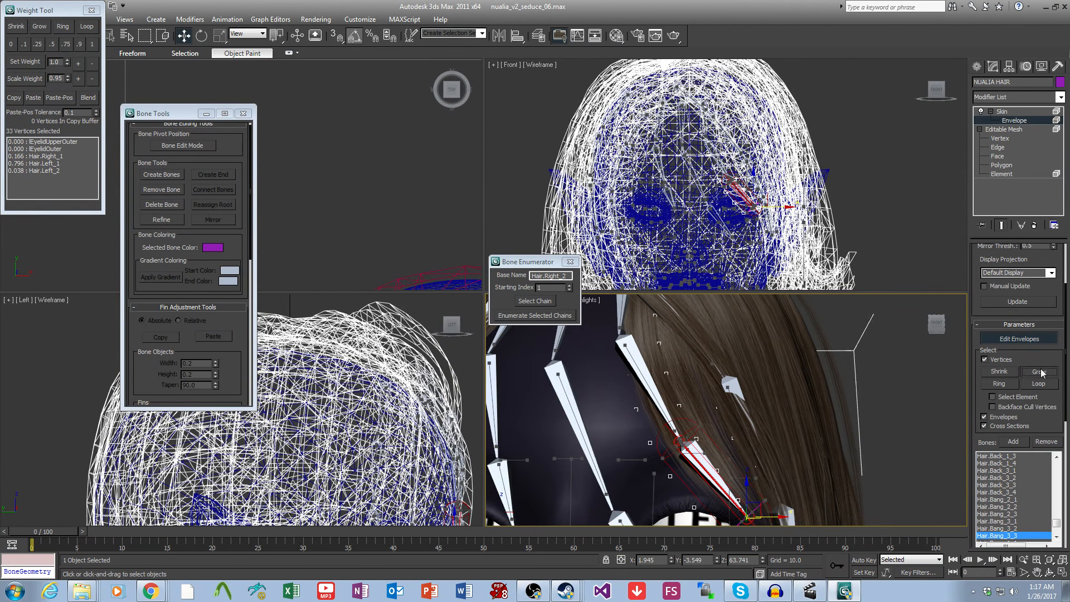
# Step: Deselect the stray vertices so that only the root area of the underlying strand is excluded from further growth
pyautogui.scroll(-3, 691, 390)
pyautogui.keyDown('alt'); pyautogui.moveTo(691, 390); pyautogui.dragTo(658, 414, button='middle'); pyautogui.keyUp('alt')
pyautogui.press('F4')
pyautogui.press('F4')
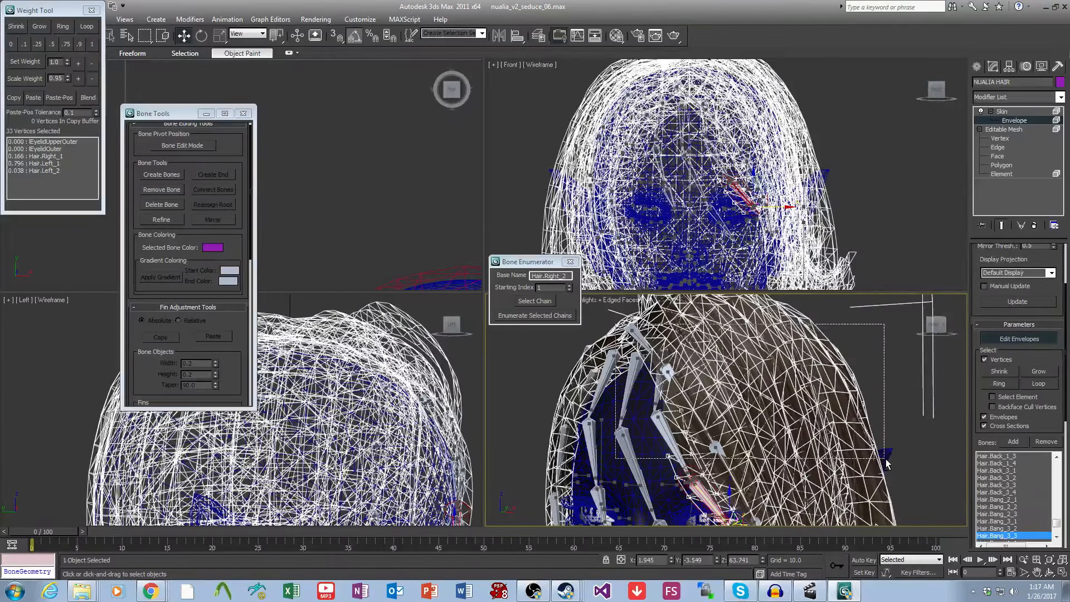
pyautogui.keyDown('alt'); pyautogui.moveTo(886, 460); pyautogui.dragTo(884, 461); pyautogui.keyUp('alt')
pyautogui.keyDown('alt'); pyautogui.moveTo(885, 460); pyautogui.dragTo(961, 492, button='middle'); pyautogui.keyUp('alt')
# Step: For Hair.Bang_3_1, grow the selection along the underlying strand to its root, set its weight to 1.0, and grow once more
pyautogui.click(997, 521)
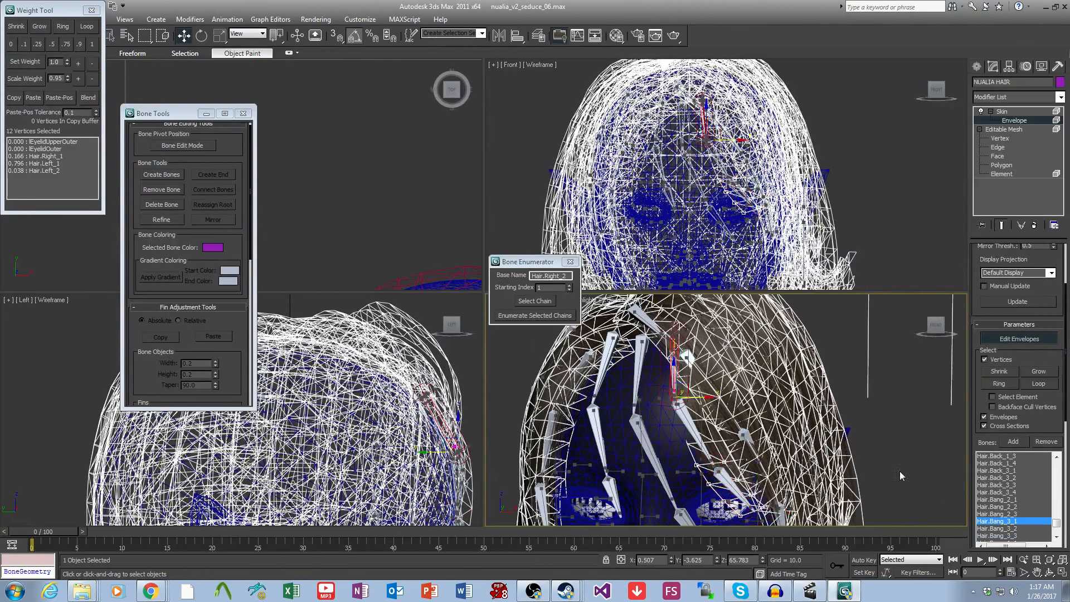
pyautogui.scroll(3, 900, 470)
pyautogui.click(1036, 375)
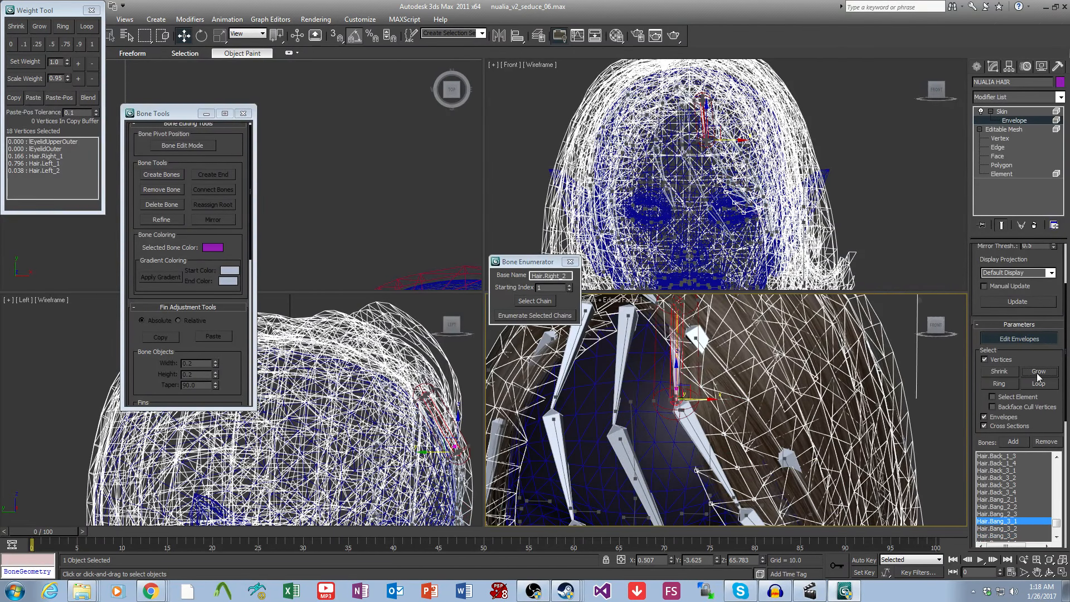
pyautogui.moveTo(781, 379); pyautogui.dragTo(788, 415, button='middle')
pyautogui.moveTo(788, 415); pyautogui.dragTo(794, 458, button='middle')
pyautogui.keyDown('alt'); pyautogui.moveTo(793, 458); pyautogui.dragTo(766, 447, button='middle'); pyautogui.keyUp('alt')
pyautogui.scroll(3, 814, 423)
pyautogui.click(25, 62)
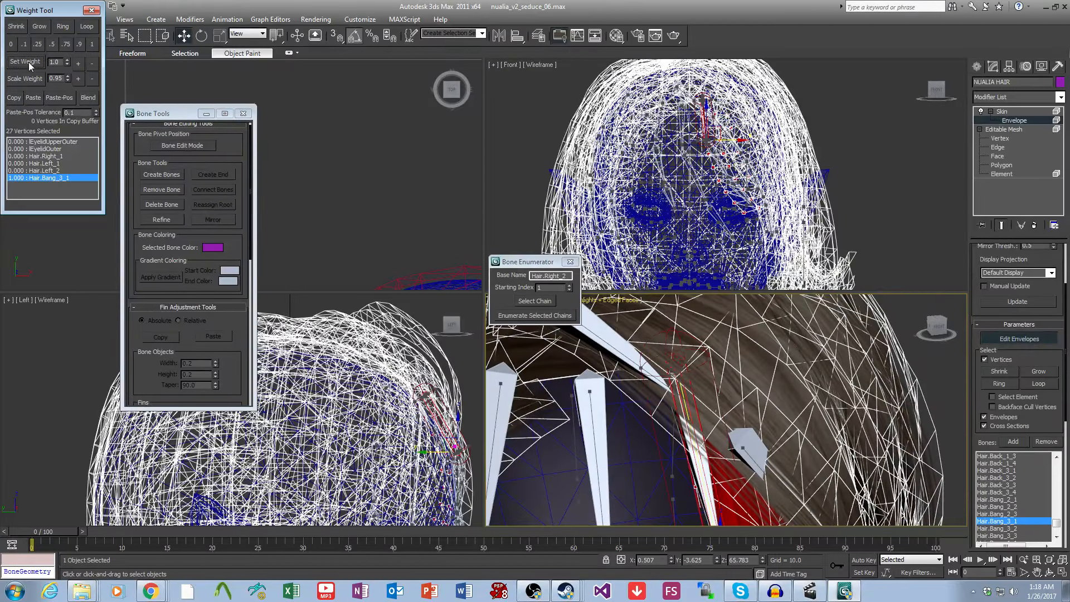
pyautogui.click(39, 28)
# Step: For Hair.Bang_3_2, narrow the vertex selection to the middle and lower part of the bang strand and set its weight to 1.0
pyautogui.click(995, 527)
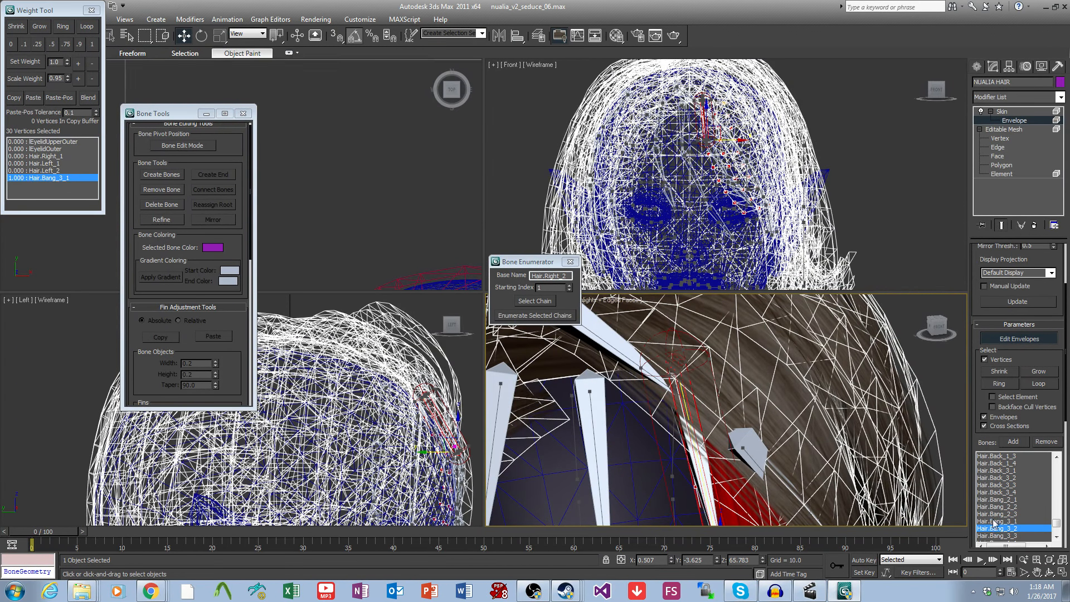
pyautogui.scroll(-8, 634, 319)
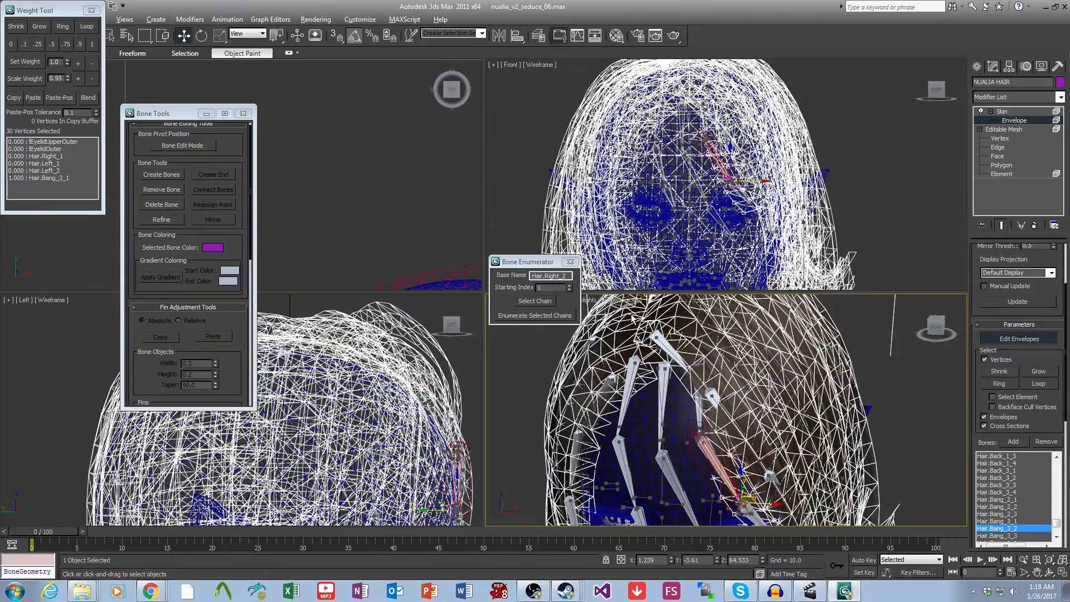
pyautogui.click(40, 65)
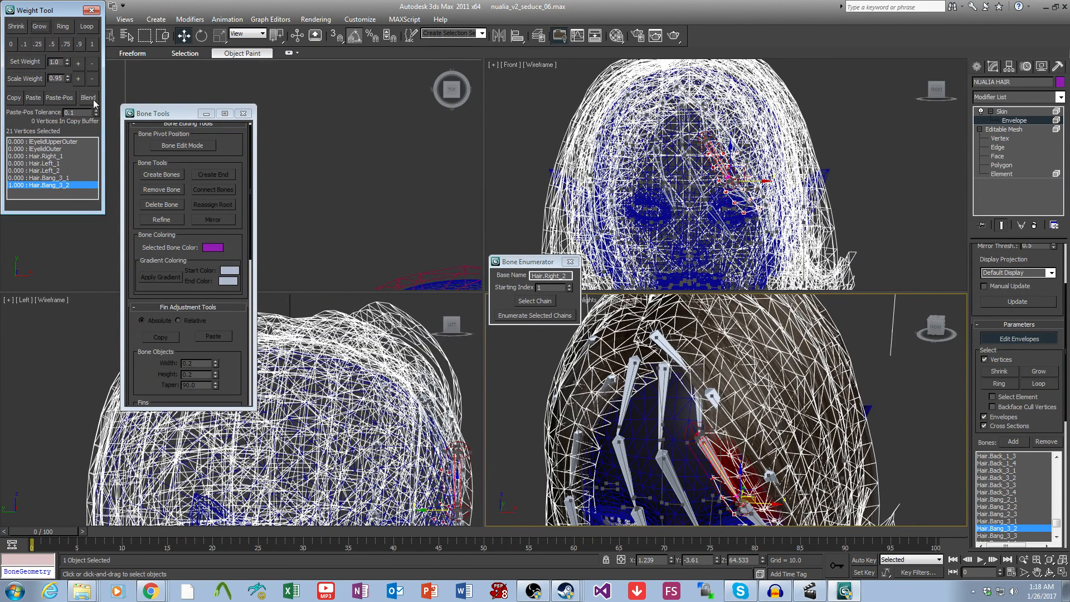
pyautogui.moveTo(671, 365); pyautogui.dragTo(665, 333, button='middle')
# Step: For Hair.Bang_3_3, exclude the upper strand vertices, set the tip vertices' weight to 1.0, and grow the selection
pyautogui.click(1006, 535)
pyautogui.keyDown('alt'); pyautogui.moveTo(854, 456); pyautogui.dragTo(833, 428, button='middle'); pyautogui.keyUp('alt')
pyautogui.moveTo(652, 320); pyautogui.dragTo(654, 331, button='middle')
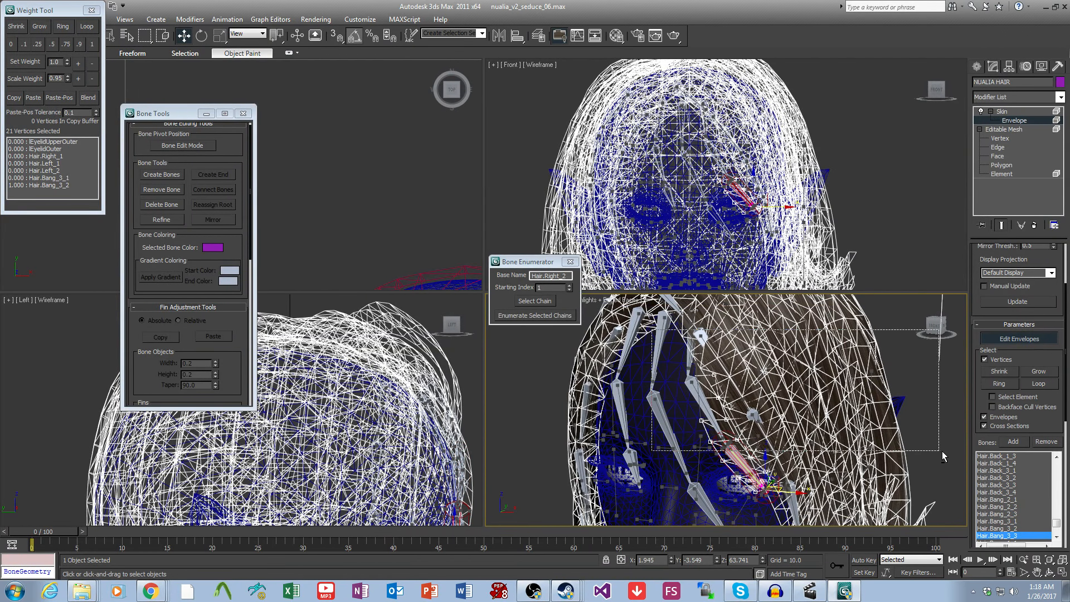
pyautogui.keyDown('alt'); pyautogui.moveTo(814, 468); pyautogui.dragTo(805, 463, button='middle'); pyautogui.keyUp('alt')
pyautogui.click(25, 62)
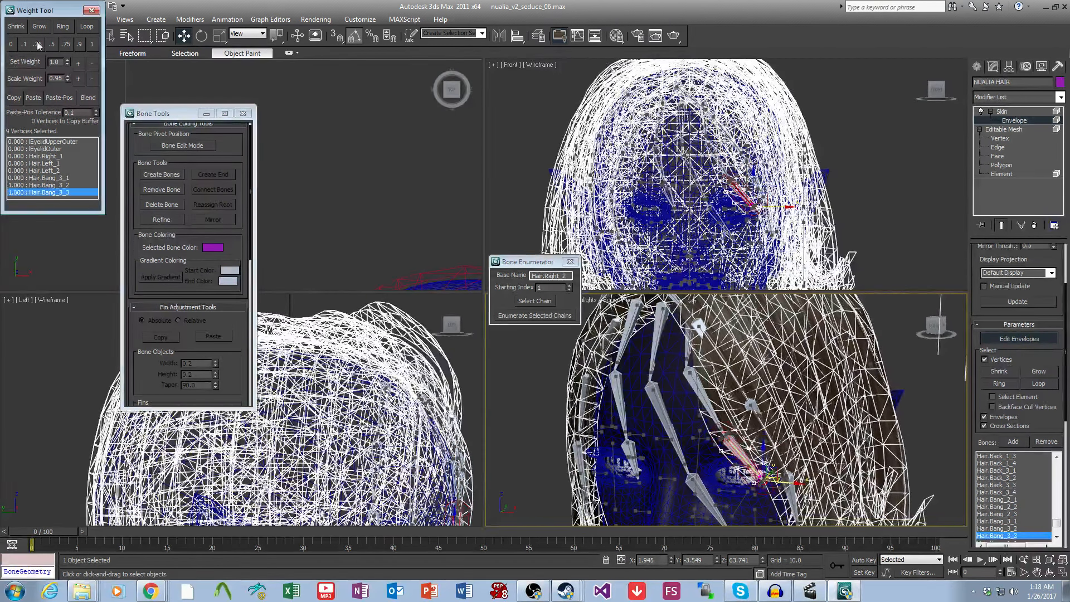
pyautogui.scroll(3, 763, 424)
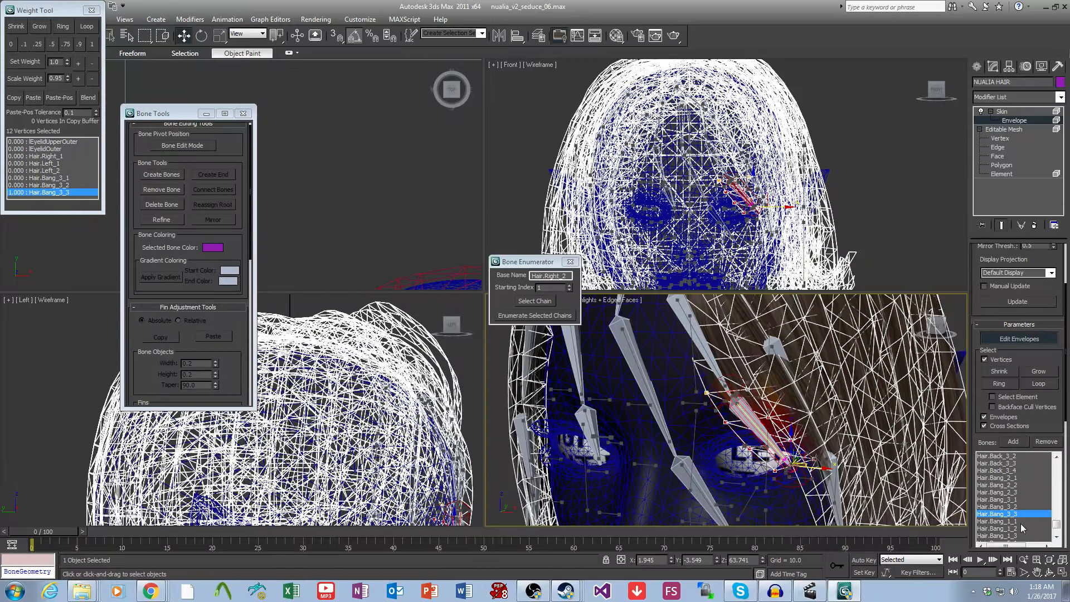
pyautogui.keyDown('alt'); pyautogui.moveTo(824, 473); pyautogui.dragTo(848, 465, button='middle'); pyautogui.keyUp('alt')
# Step: At Element level of the hair mesh, unhide all strands, select the front bang strands over the forehead, and hide them
pyautogui.click(1002, 174)
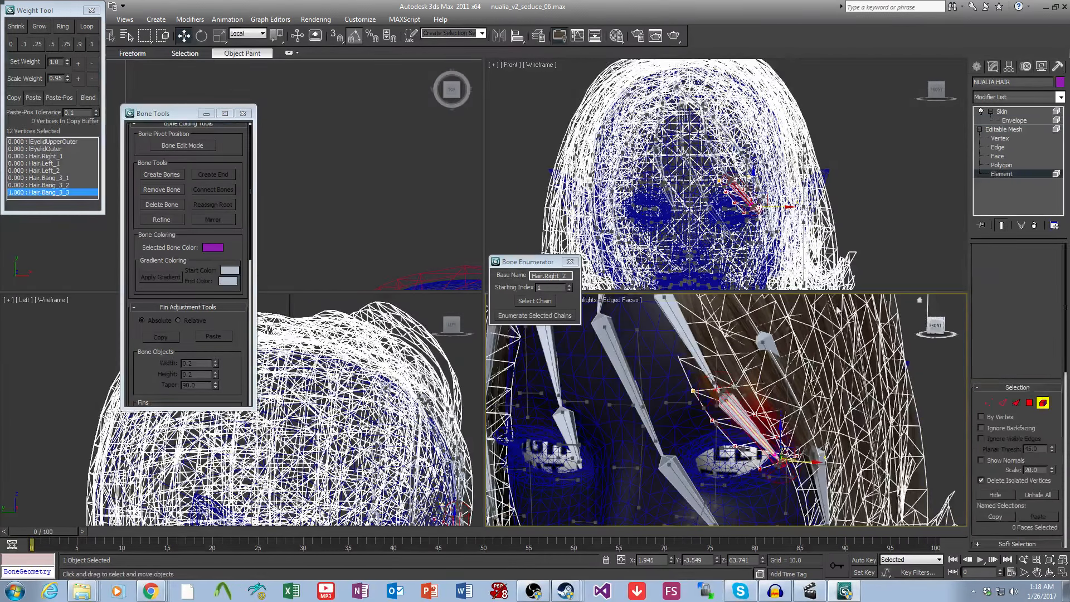
pyautogui.click(706, 432)
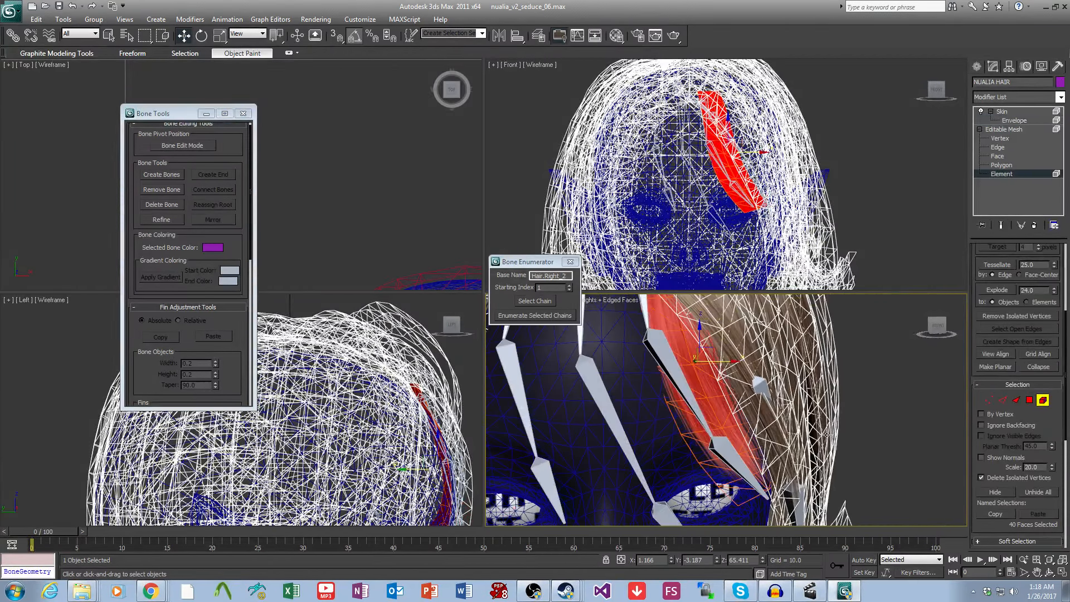
pyautogui.click(1038, 492)
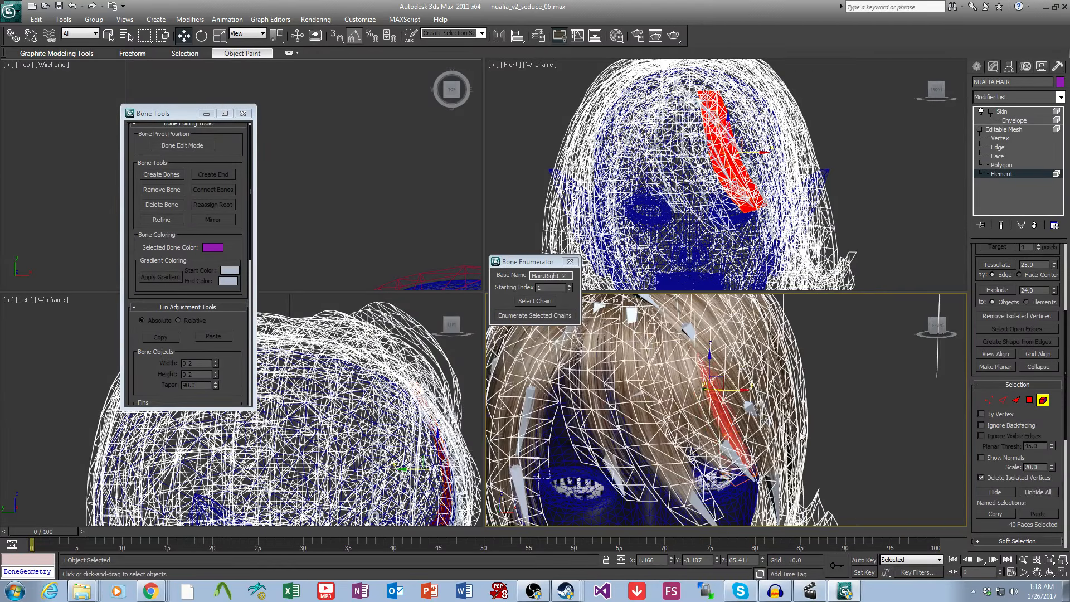
pyautogui.click(628, 437)
pyautogui.keyDown('ctrl'); pyautogui.click(581, 427); pyautogui.keyUp('ctrl')
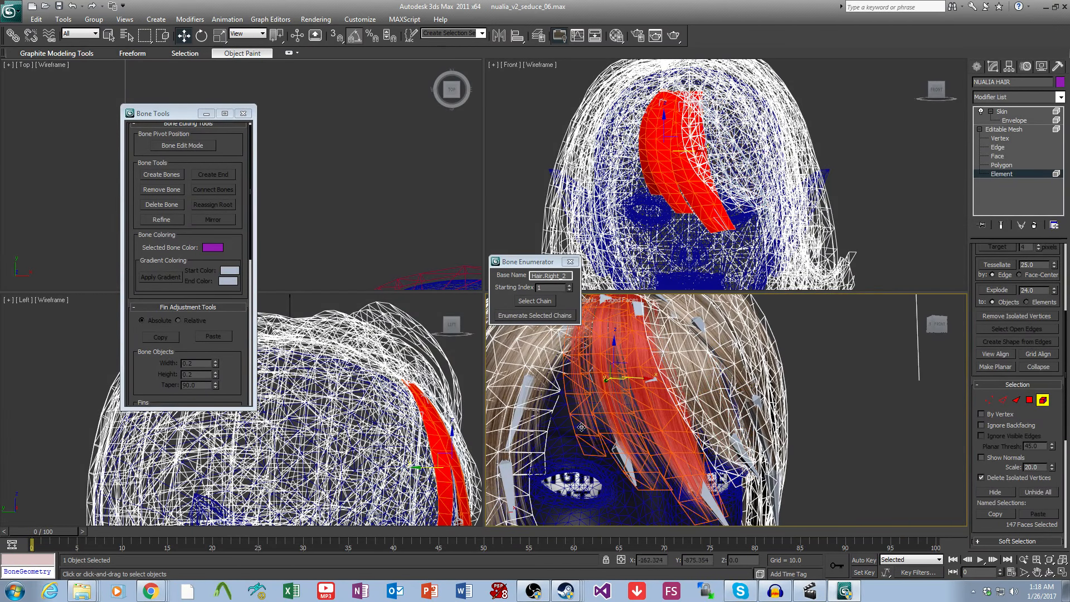
pyautogui.press('Delete')
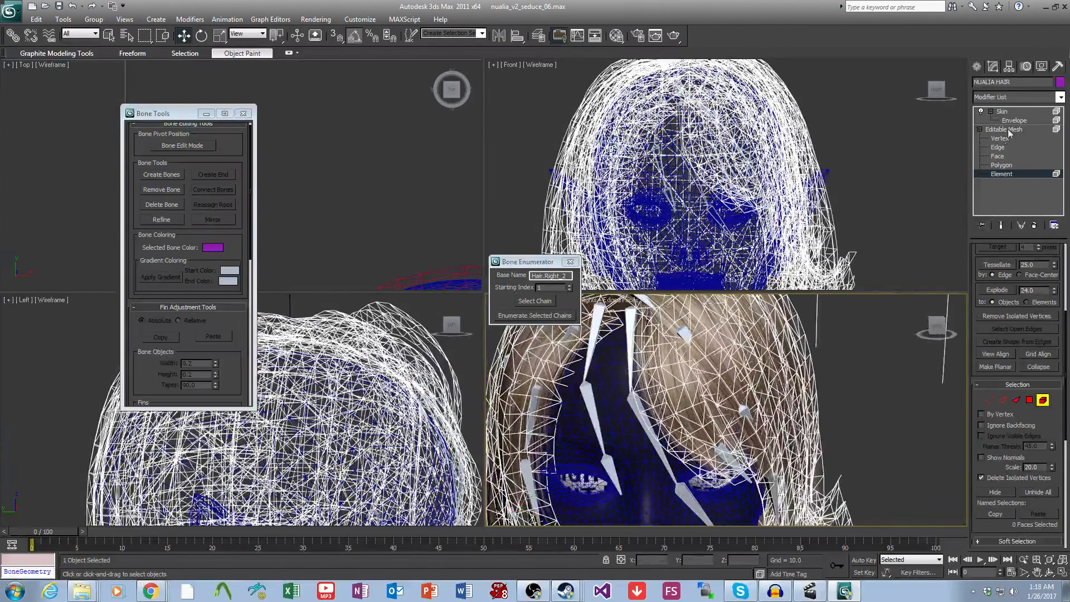
# Step: Leave the hair mesh, select the Hair.Bang_3_1 bone and try a rotation to test how the strand follows
pyautogui.click(1004, 114)
pyautogui.click(919, 375)
pyautogui.keyDown('alt'); pyautogui.moveTo(808, 357); pyautogui.dragTo(771, 421, button='middle'); pyautogui.keyUp('alt')
pyautogui.scroll(3, 829, 391)
pyautogui.scroll(2, 771, 421)
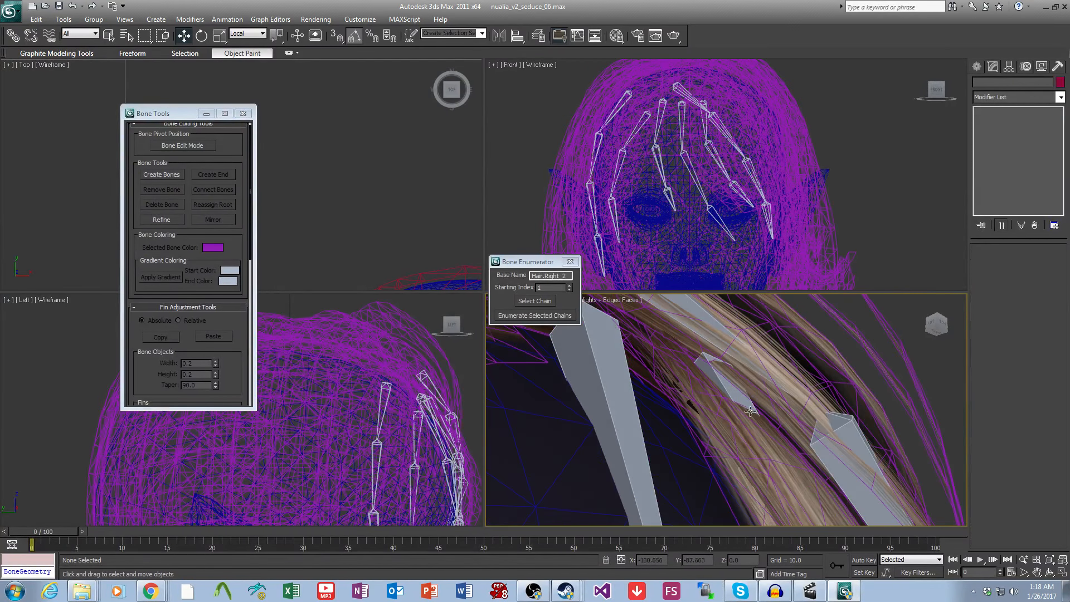
pyautogui.click(733, 393)
pyautogui.press('z')
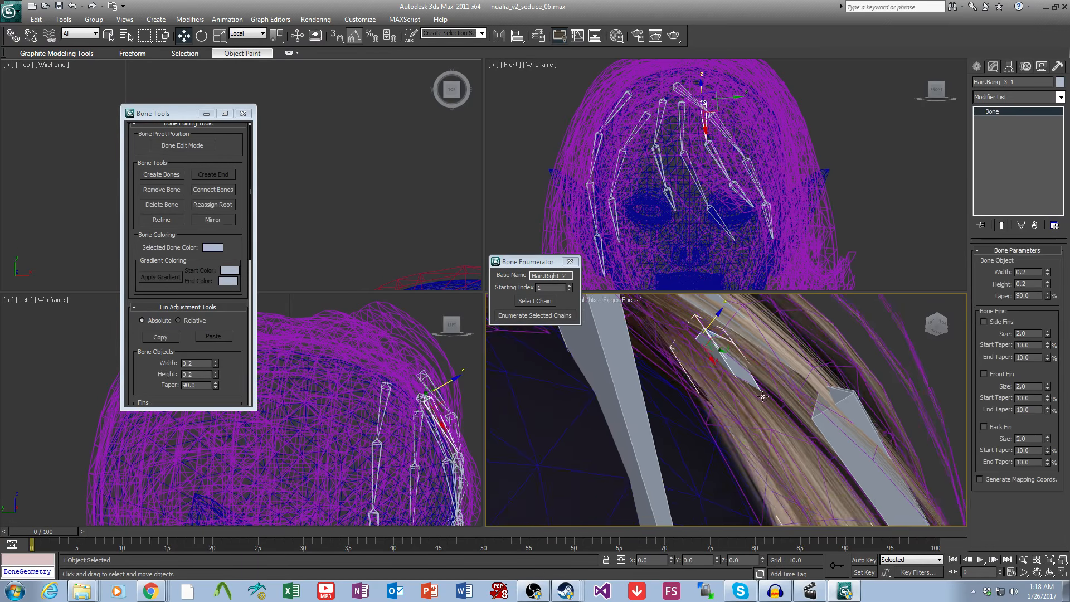
pyautogui.click(203, 37)
pyautogui.moveTo(708, 438); pyautogui.dragTo(732, 380, button='middle')
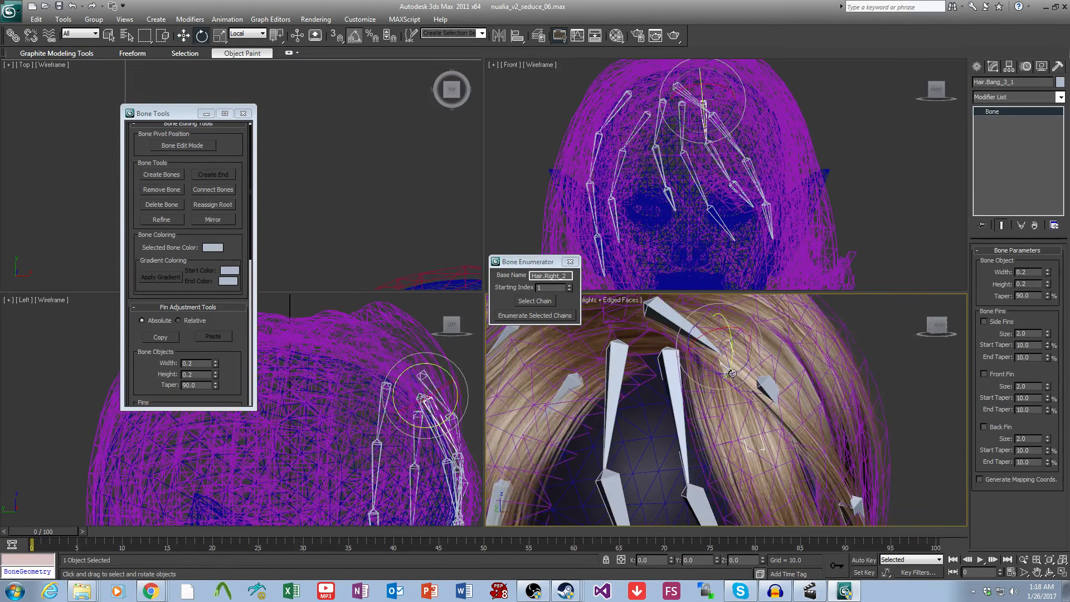
pyautogui.moveTo(737, 369); pyautogui.dragTo(735, 368)
# Step: Select the NUALIA HAIR mesh, leave its sub-object level, and reselect the Hair.Bang_3_1 bone for a rotation test
pyautogui.click(787, 347)
pyautogui.click(1004, 165)
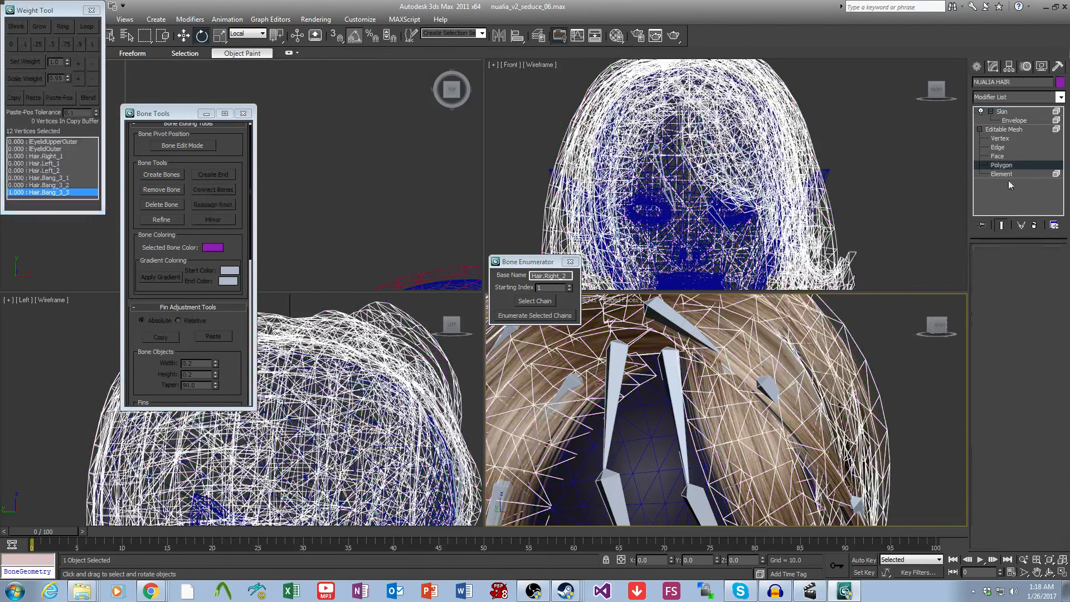
pyautogui.click(1003, 129)
pyautogui.scroll(3, 780, 373)
pyautogui.keyDown('alt'); pyautogui.moveTo(749, 371); pyautogui.dragTo(790, 363, button='middle'); pyautogui.keyUp('alt')
pyautogui.click(759, 348)
pyautogui.scroll(-6, 766, 377)
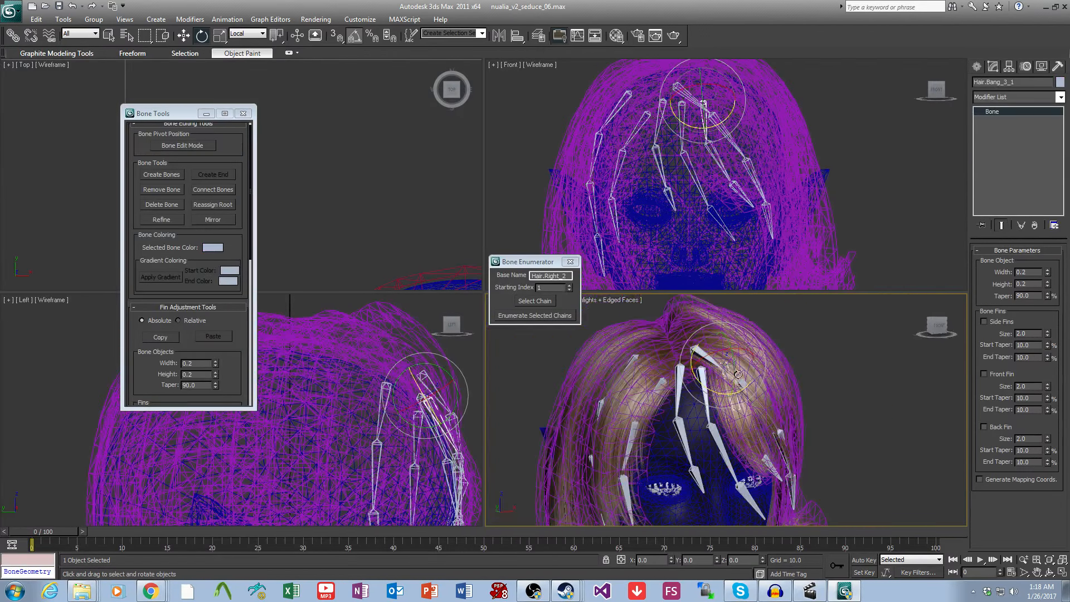
# Step: Test-rotate the Hair.Bang_3_1 and Hair.Bang_3_2 bones to check how the weighted bang strand follows
pyautogui.moveTo(739, 392); pyautogui.dragTo(768, 421)
pyautogui.scroll(5, 761, 415)
pyautogui.scroll(10, 746, 223)
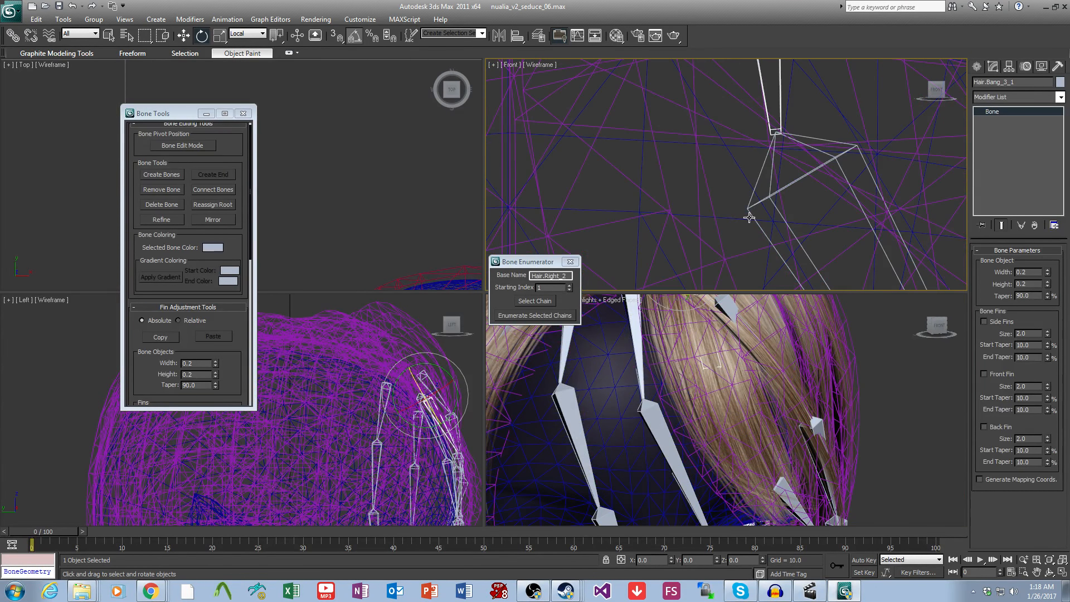
pyautogui.click(749, 218)
pyautogui.scroll(-5, 704, 403)
pyautogui.moveTo(704, 422); pyautogui.dragTo(669, 418)
pyautogui.scroll(10, 830, 223)
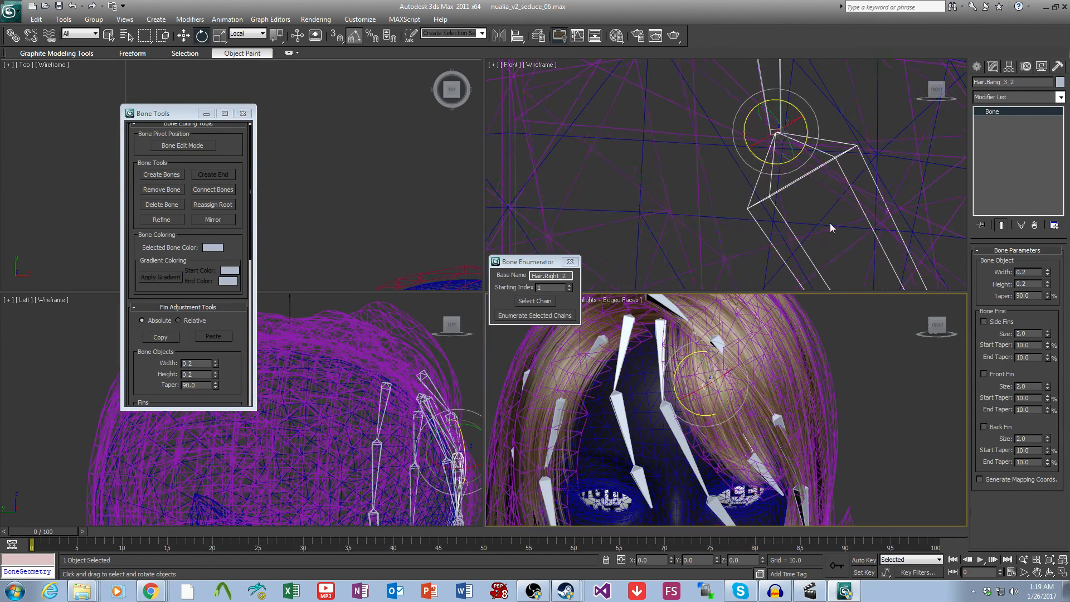
pyautogui.click(697, 162)
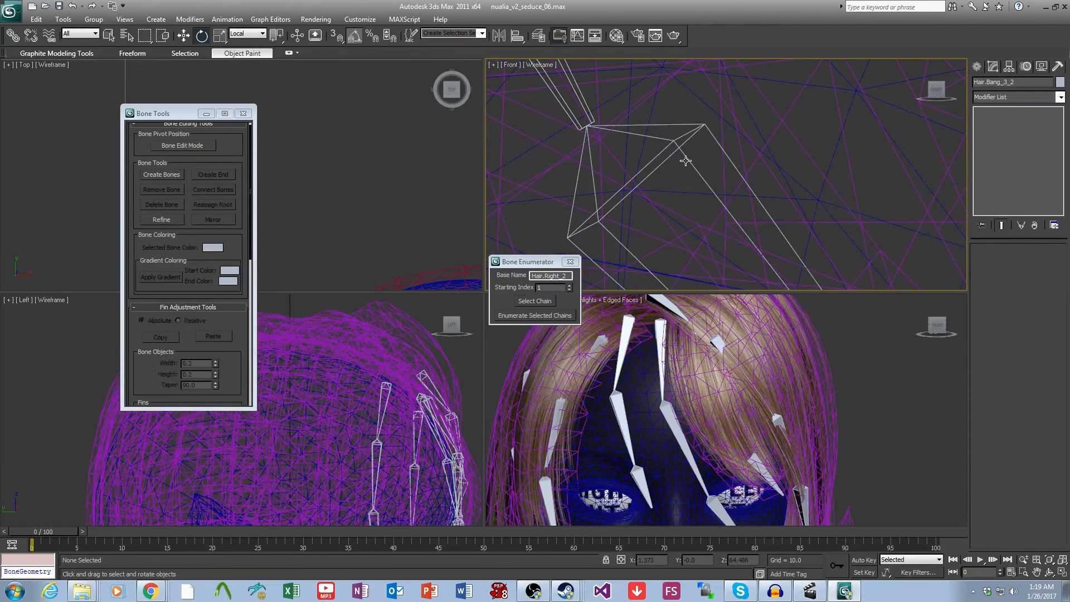
pyautogui.scroll(3, 745, 470)
pyautogui.moveTo(723, 392); pyautogui.dragTo(752, 385)
pyautogui.rightClick(753, 384)
# Step: Hide the front bang strand around the Hair.Bang_3 bones in the NUALIA HAIR mesh at Element level
pyautogui.click(677, 374)
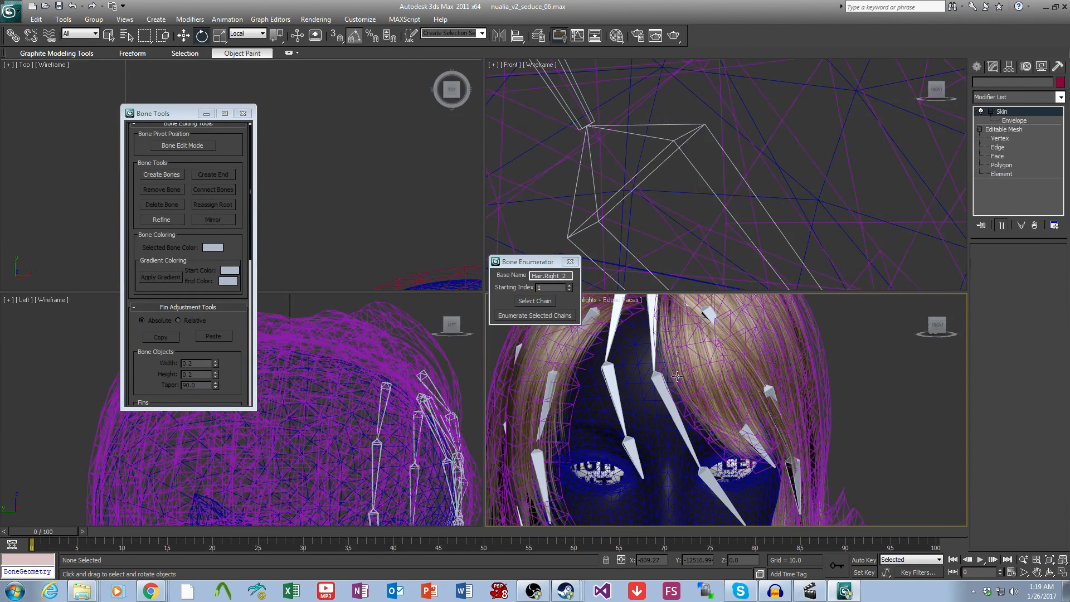
pyautogui.click(1002, 174)
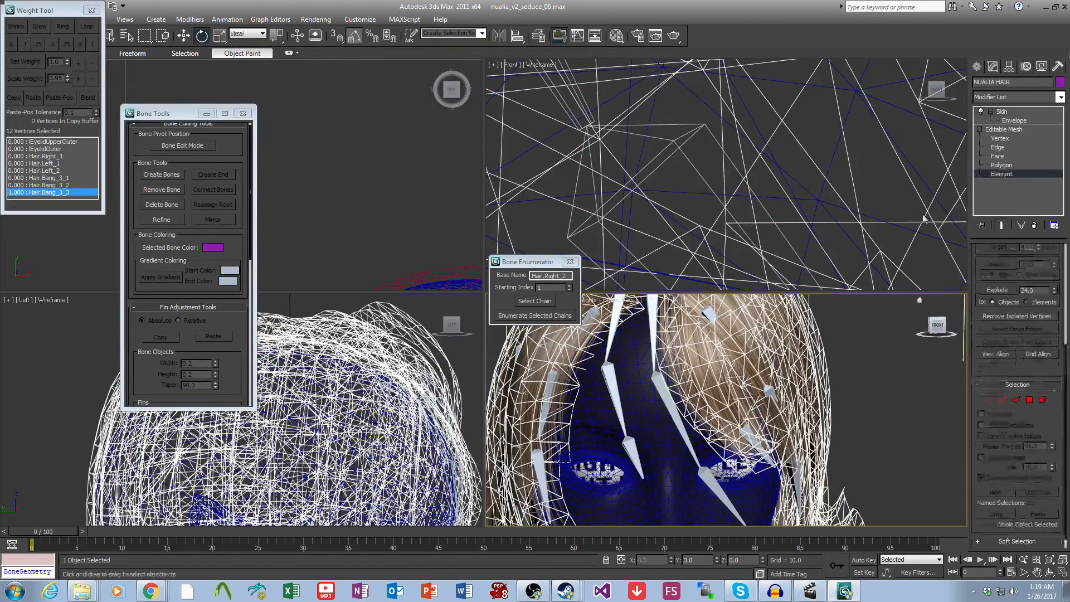
pyautogui.click(728, 400)
pyautogui.click(994, 492)
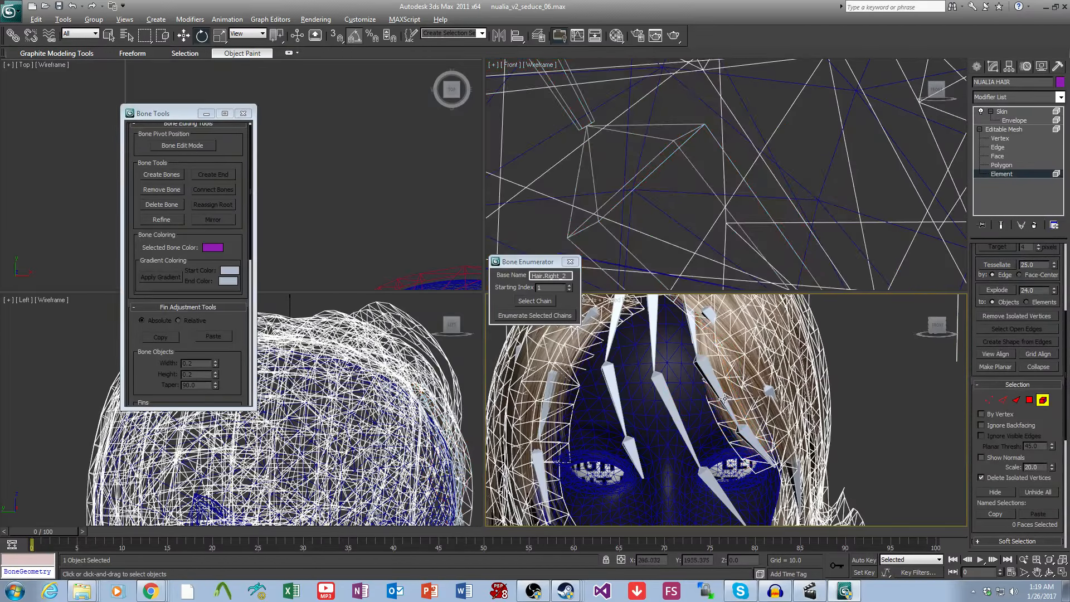
pyautogui.click(734, 402)
pyautogui.click(994, 492)
# Step: Open envelope editing in the Skin modifier and make Hair.Bang_4_1 the active bone
pyautogui.keyDown('alt'); pyautogui.moveTo(761, 419); pyautogui.dragTo(749, 449, button='middle'); pyautogui.keyUp('alt')
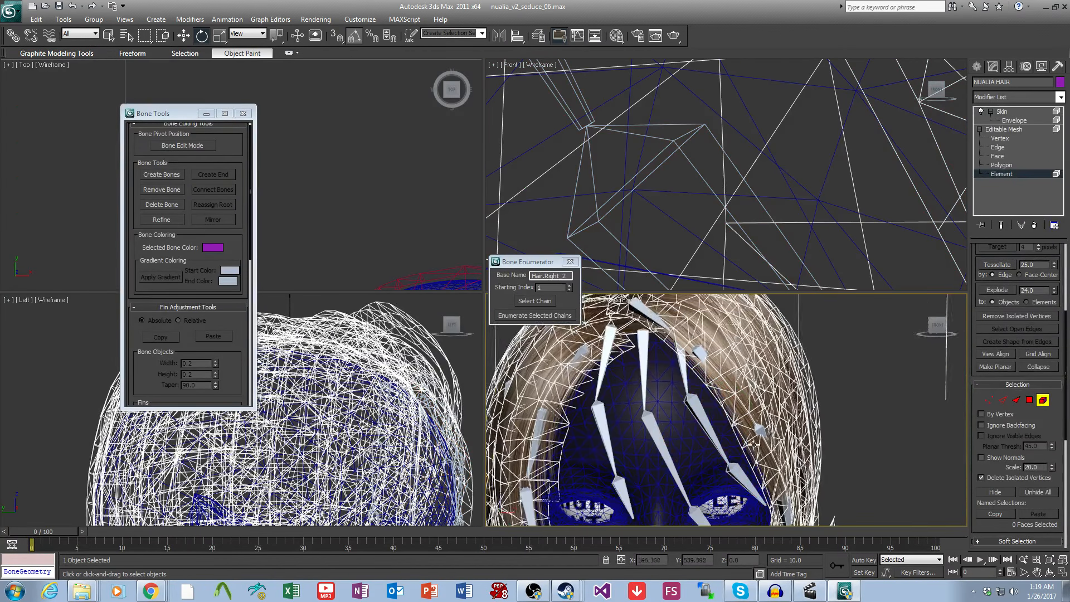
pyautogui.click(1009, 120)
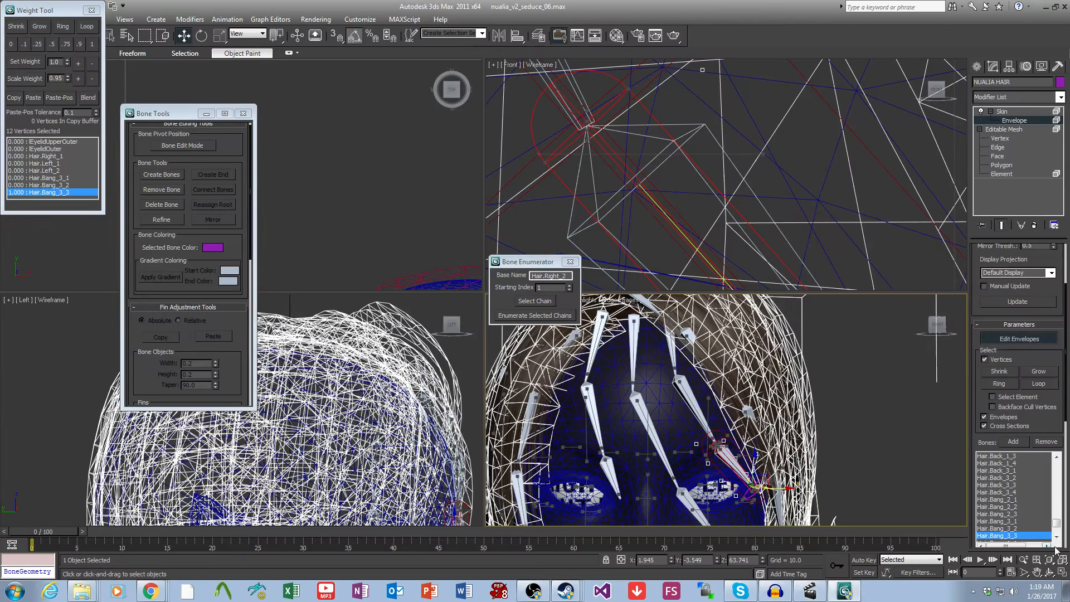
pyautogui.click(1057, 538)
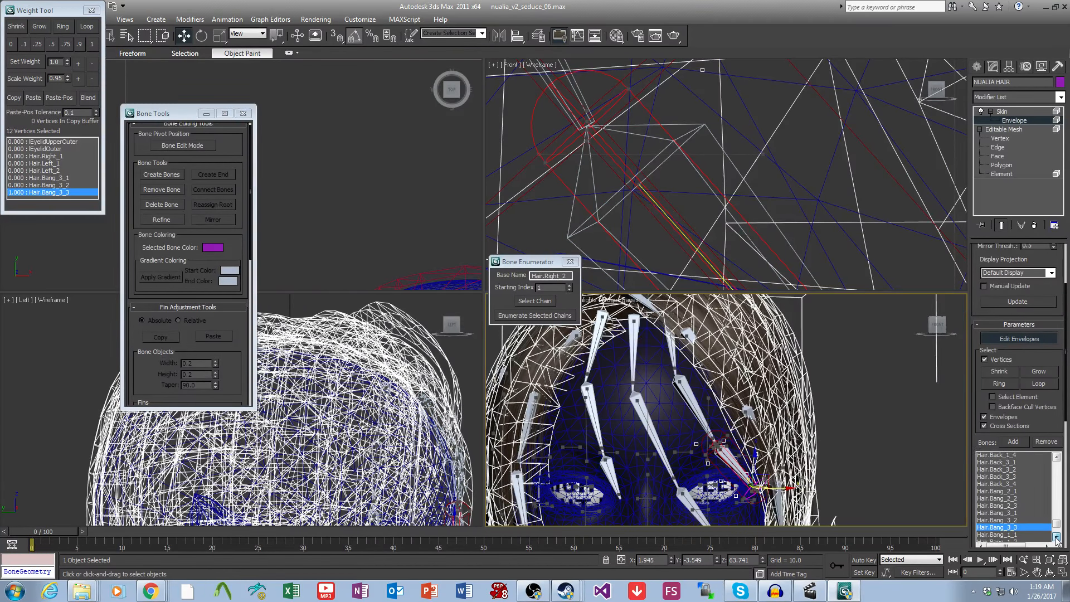
pyautogui.click(1057, 538)
pyautogui.click(1056, 539)
pyautogui.click(1057, 539)
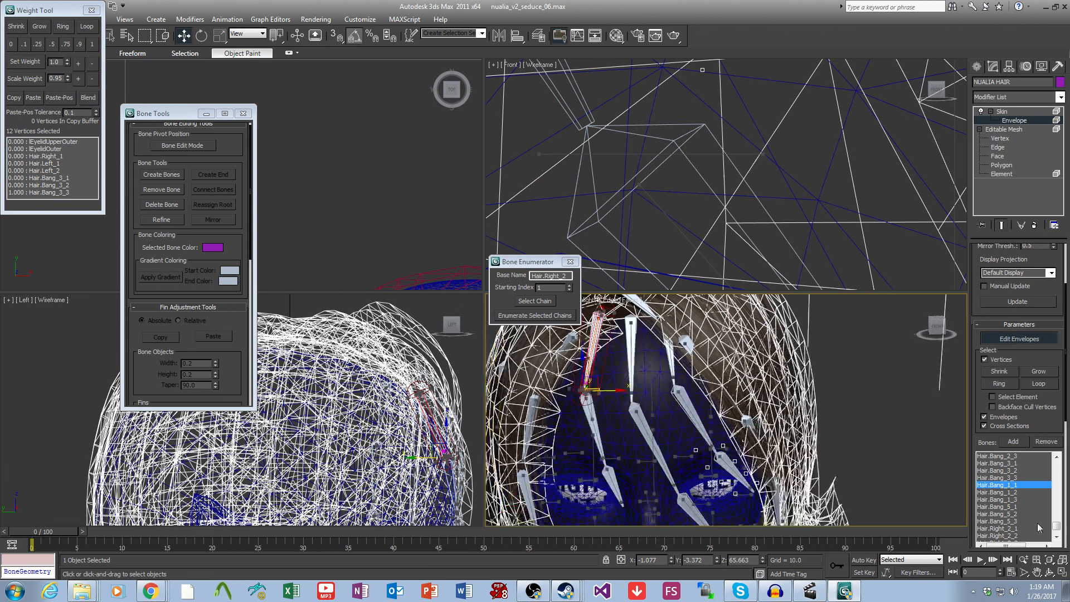
pyautogui.moveTo(1054, 524); pyautogui.dragTo(1053, 522)
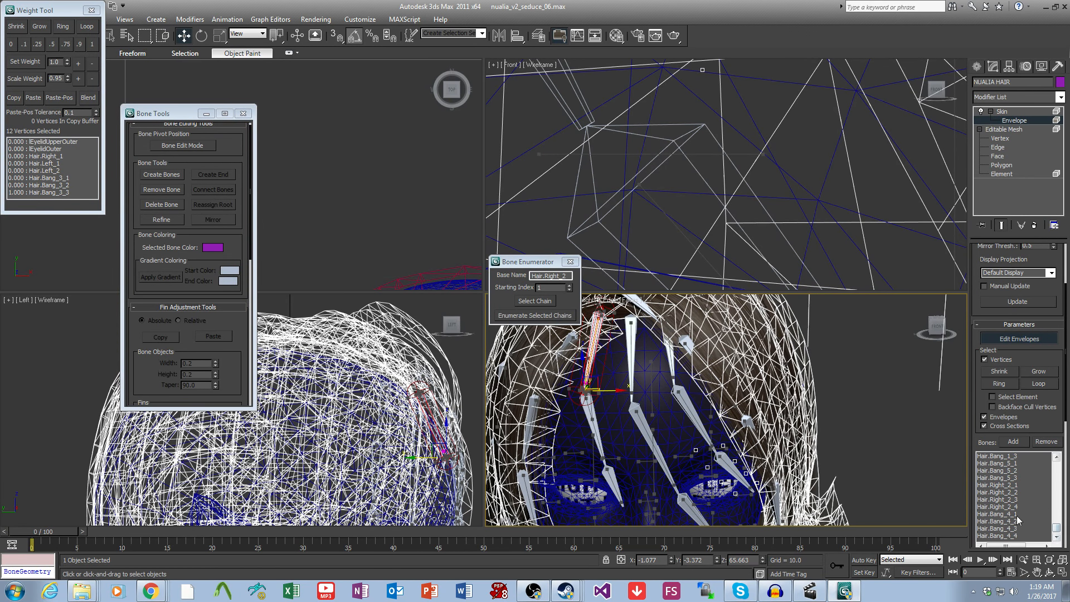
pyautogui.click(1003, 515)
# Step: Select a vertex loop at the tip of the Hair.Bang_4 strand and deselect the vertices that belong to neighbouring hair
pyautogui.scroll(6, 766, 449)
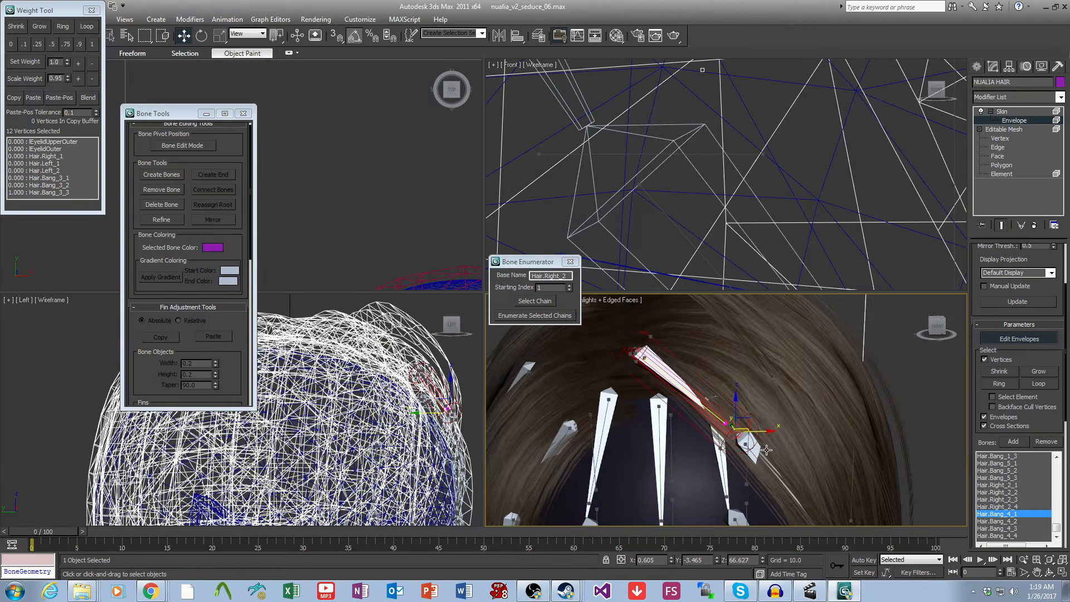
pyautogui.scroll(-8, 766, 450)
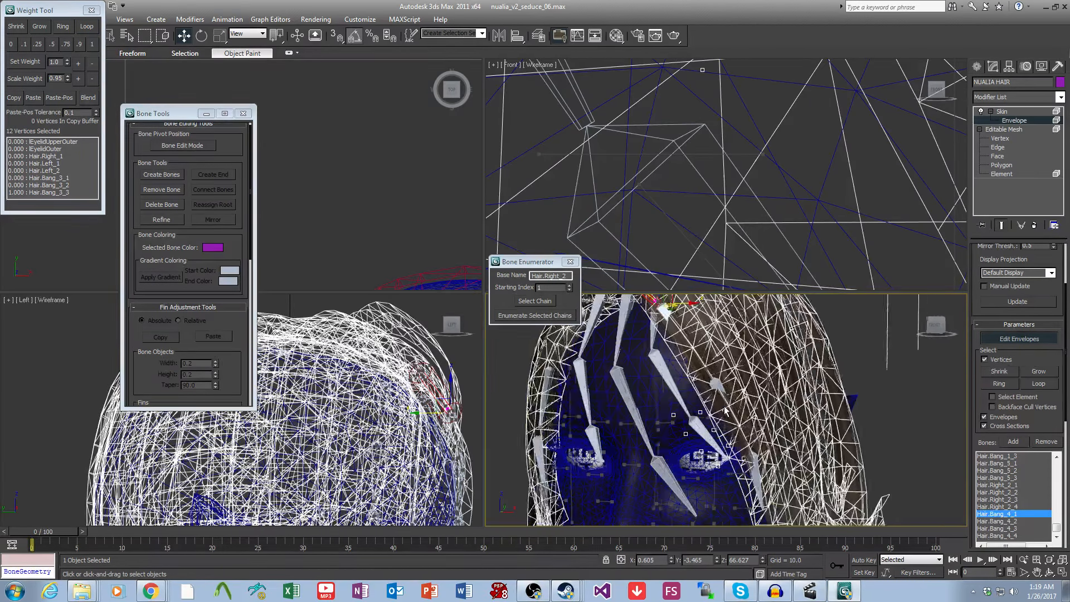
pyautogui.scroll(5, 725, 411)
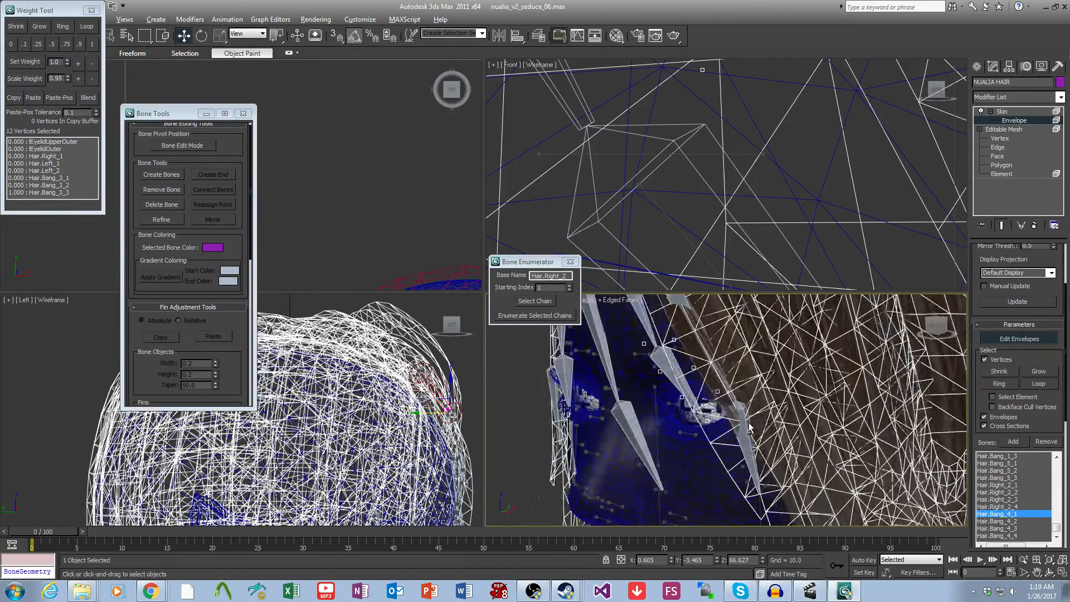
pyautogui.keyDown('alt'); pyautogui.moveTo(749, 428); pyautogui.dragTo(737, 406, button='middle'); pyautogui.keyUp('alt')
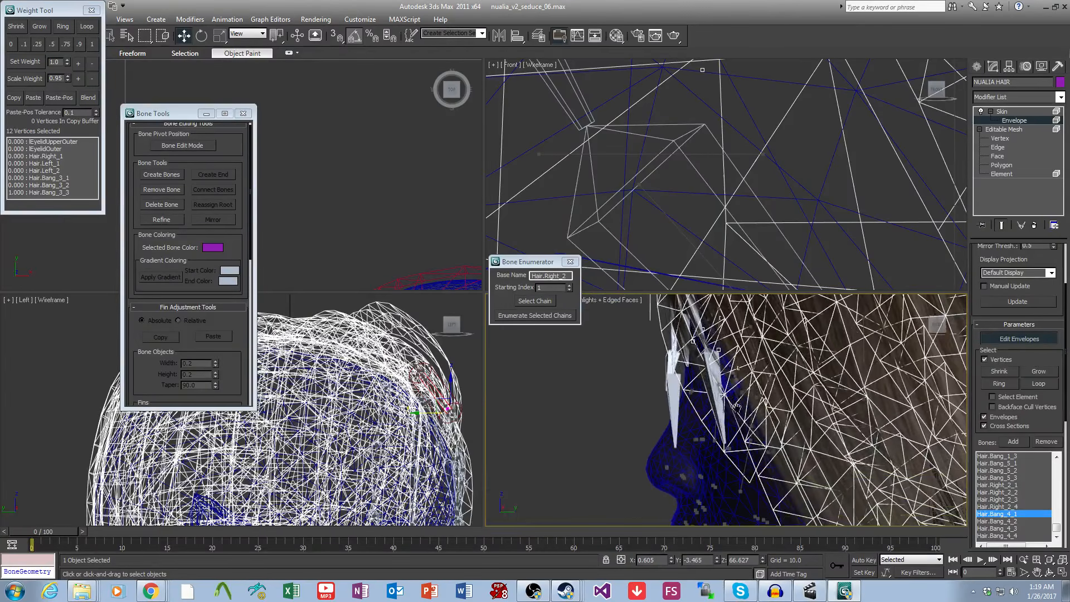
pyautogui.click(765, 448)
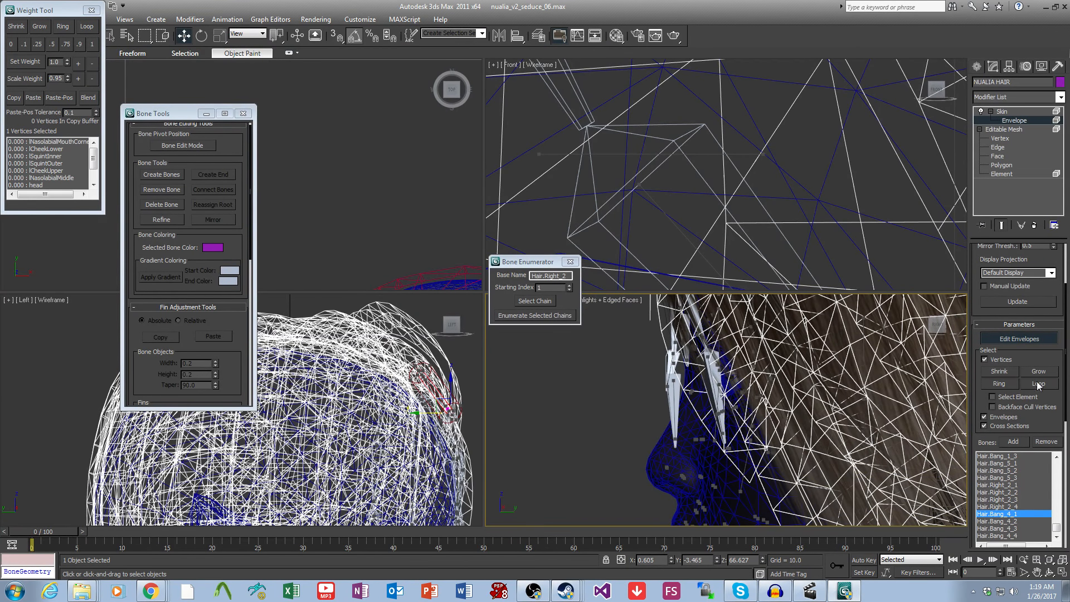
pyautogui.click(1037, 385)
pyautogui.keyDown('alt'); pyautogui.moveTo(780, 418); pyautogui.dragTo(754, 424, button='middle'); pyautogui.keyUp('alt')
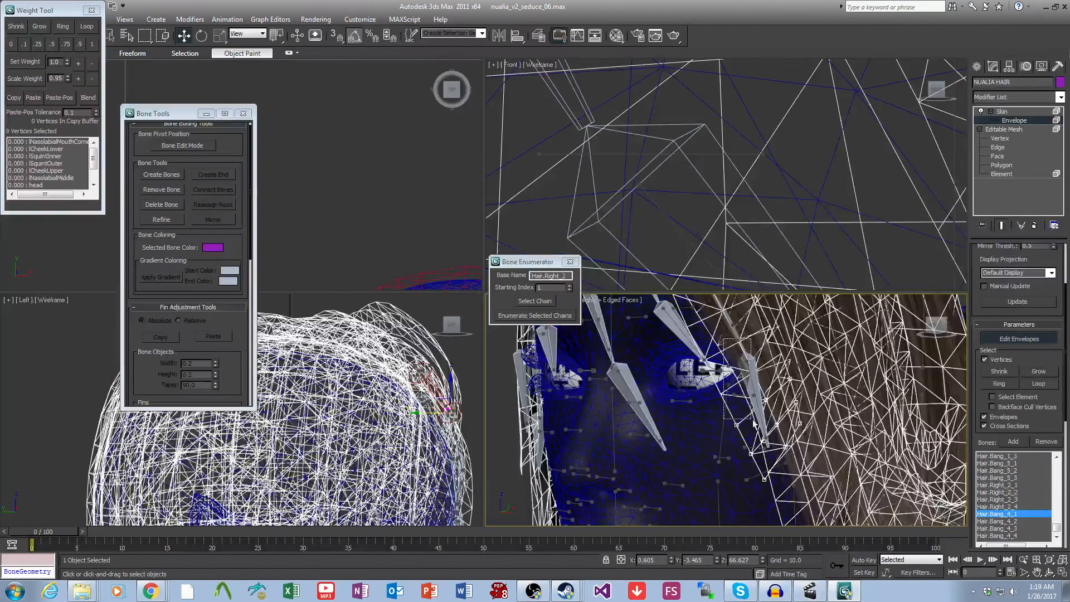
pyautogui.keyDown('alt'); pyautogui.moveTo(752, 420); pyautogui.dragTo(753, 431); pyautogui.keyUp('alt')
pyautogui.moveTo(749, 362)
pyautogui.keyDown('alt'); pyautogui.mouseDown()
pyautogui.moveTo(789, 410)
pyautogui.moveTo(818, 395)
pyautogui.mouseUp(); pyautogui.keyUp('alt')
pyautogui.moveTo(818, 395); pyautogui.dragTo(827, 454, button='middle')
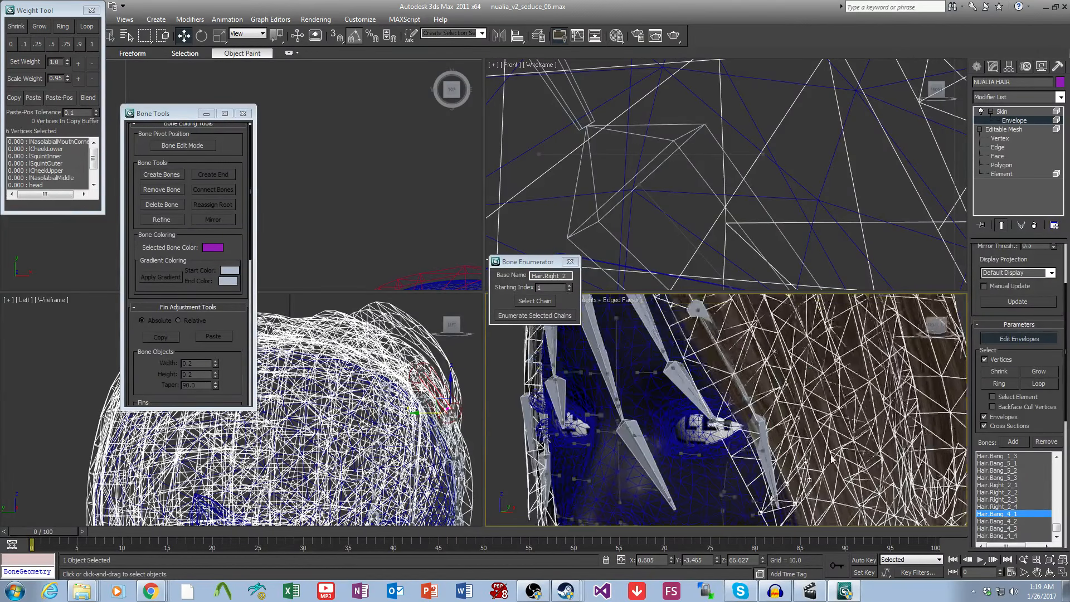
# Step: Grow the vertex selection over the whole bang strand and weight it 1.0 to Hair.Bang_4_1
pyautogui.scroll(-3, 828, 454)
pyautogui.click(1054, 376)
pyautogui.click(1054, 377)
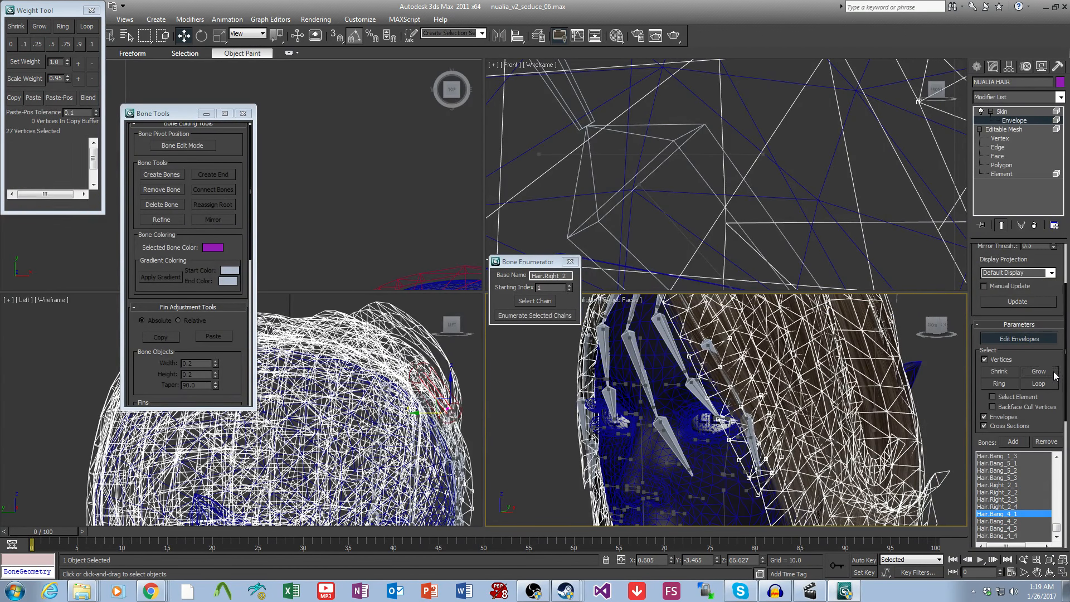
pyautogui.moveTo(825, 312)
pyautogui.mouseDown(button='middle')
pyautogui.moveTo(832, 448)
pyautogui.moveTo(861, 448)
pyautogui.moveTo(791, 418)
pyautogui.mouseUp(button='middle')
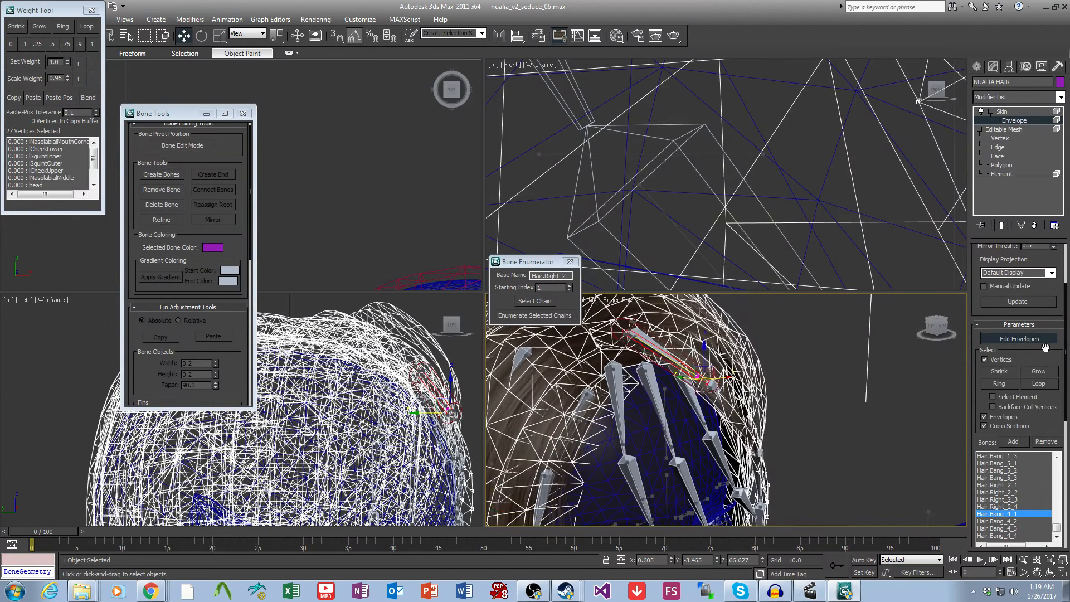
pyautogui.click(1039, 372)
pyautogui.click(1039, 372)
pyautogui.click(1040, 372)
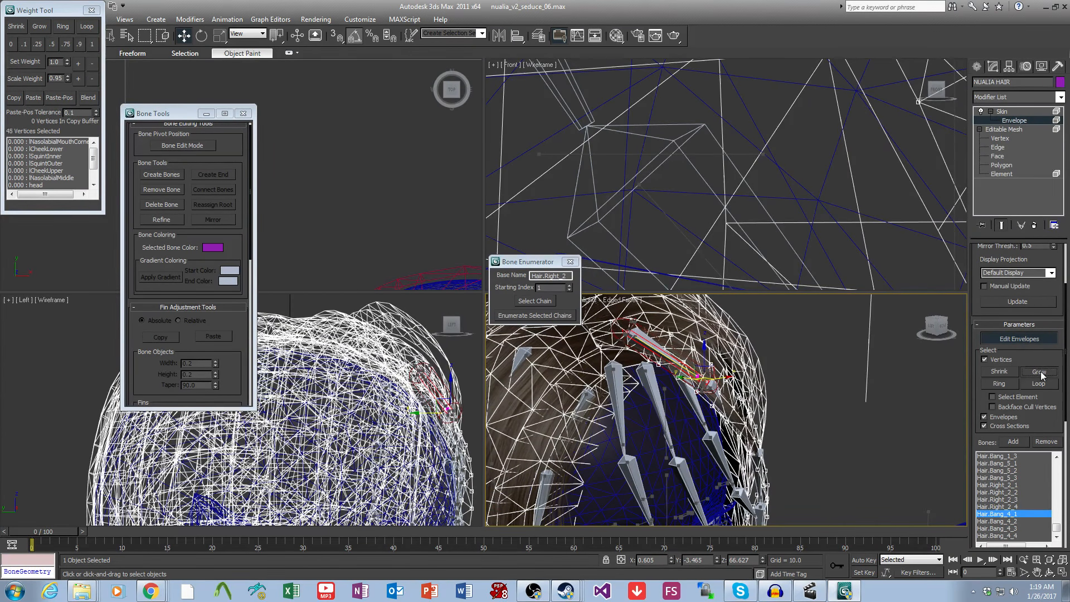
pyautogui.scroll(3, 715, 419)
pyautogui.keyDown('alt'); pyautogui.moveTo(715, 418); pyautogui.dragTo(714, 424, button='middle'); pyautogui.keyUp('alt')
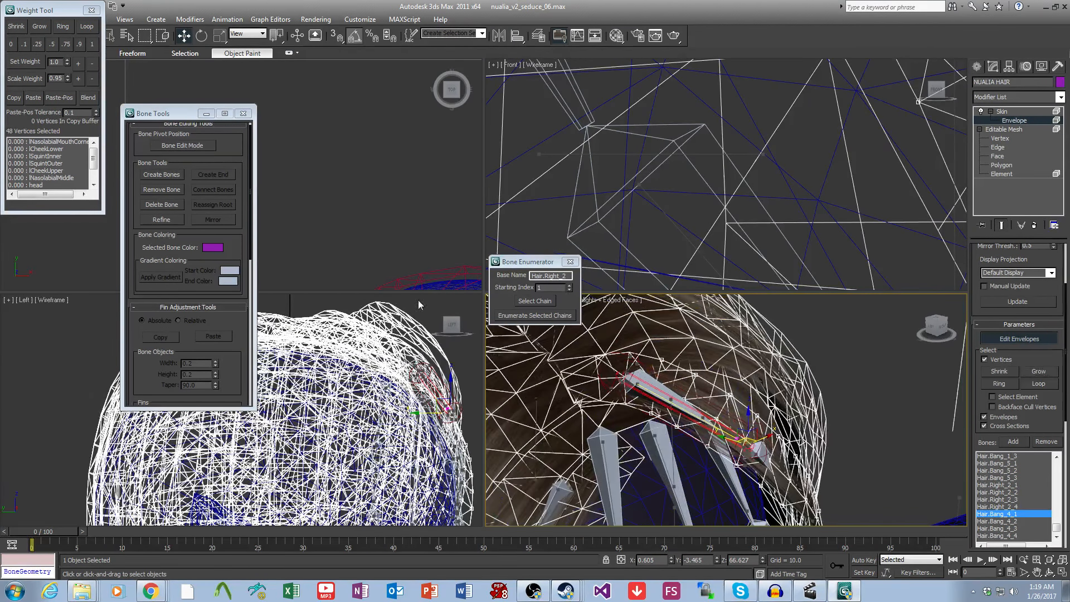
pyautogui.click(35, 28)
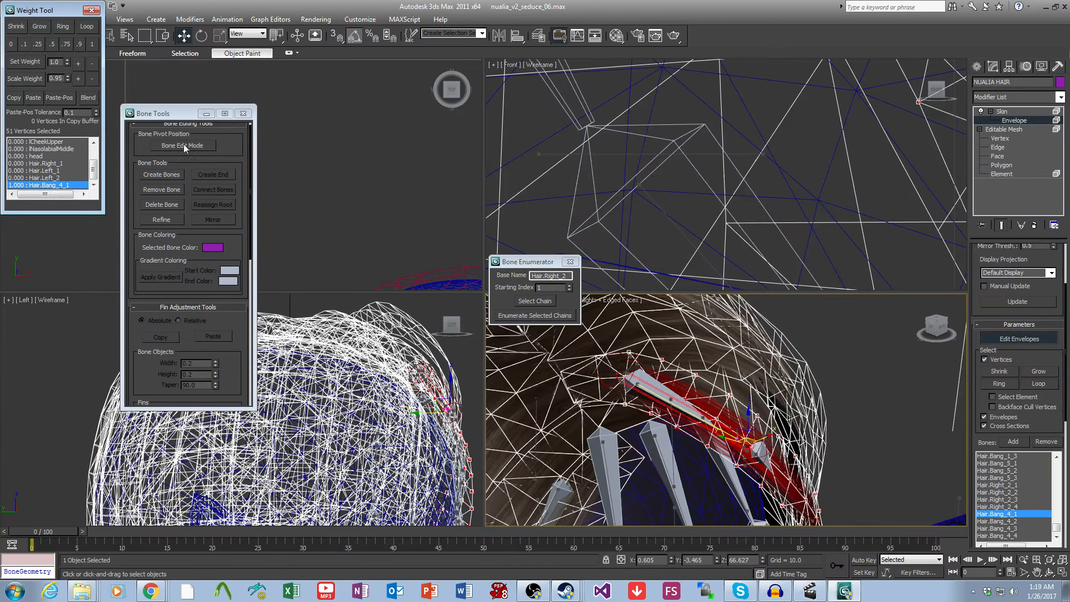
# Step: Deselect the strand vertices above Hair.Bang_4_2, weight the rest 1.0 to that bone and blend the transition
pyautogui.moveTo(791, 429); pyautogui.dragTo(790, 414, button='middle')
pyautogui.click(1014, 522)
pyautogui.scroll(-3, 725, 385)
pyautogui.keyDown('alt'); pyautogui.moveTo(724, 384); pyautogui.dragTo(645, 350, button='middle'); pyautogui.keyUp('alt')
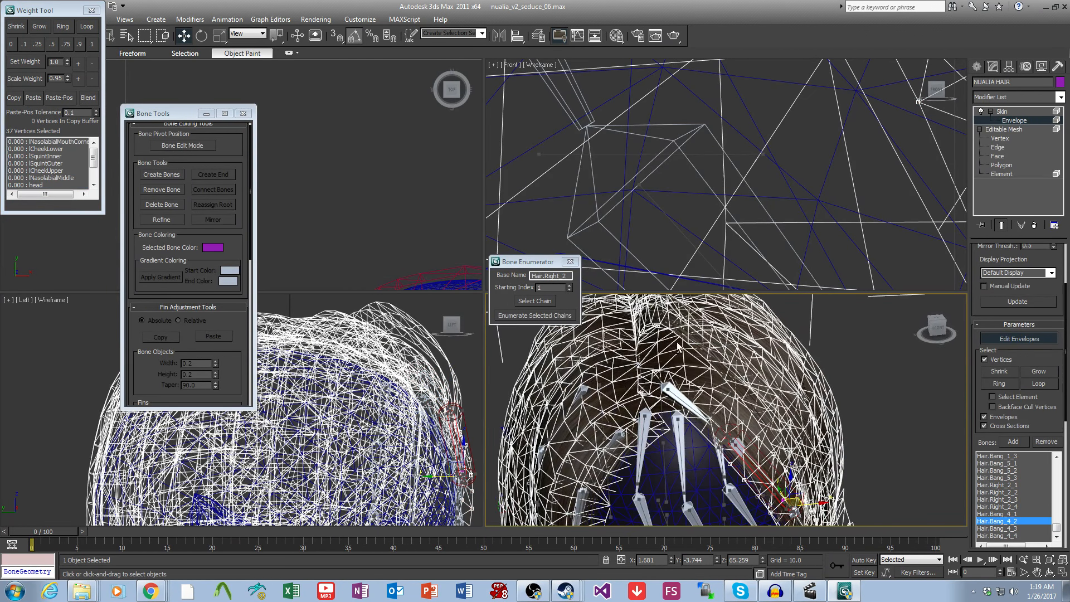
pyautogui.keyDown('alt'); pyautogui.moveTo(743, 435); pyautogui.dragTo(743, 437); pyautogui.keyUp('alt')
pyautogui.click(29, 64)
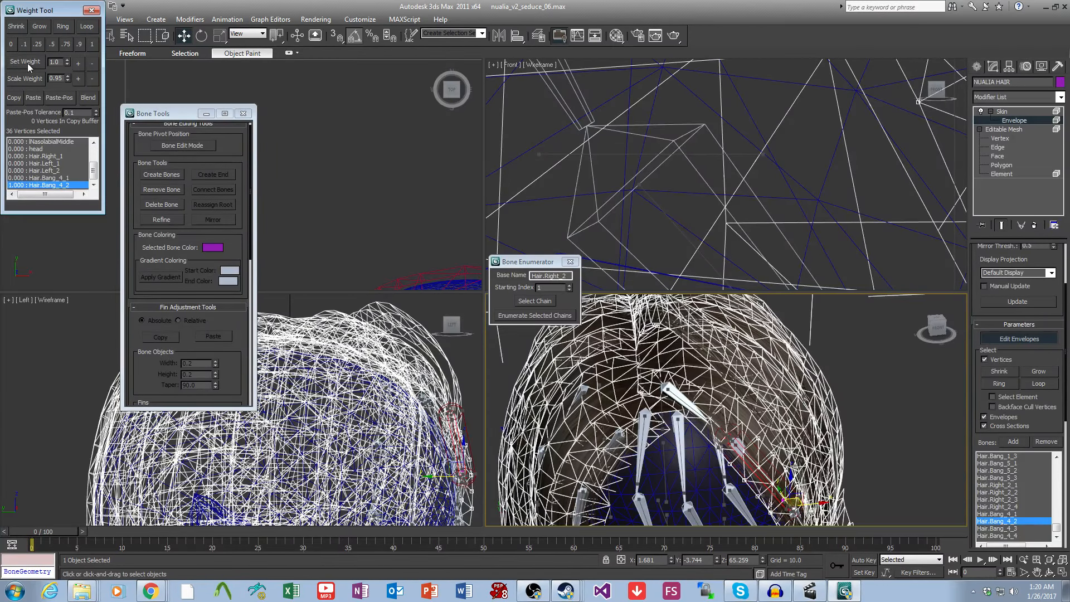
pyautogui.click(91, 101)
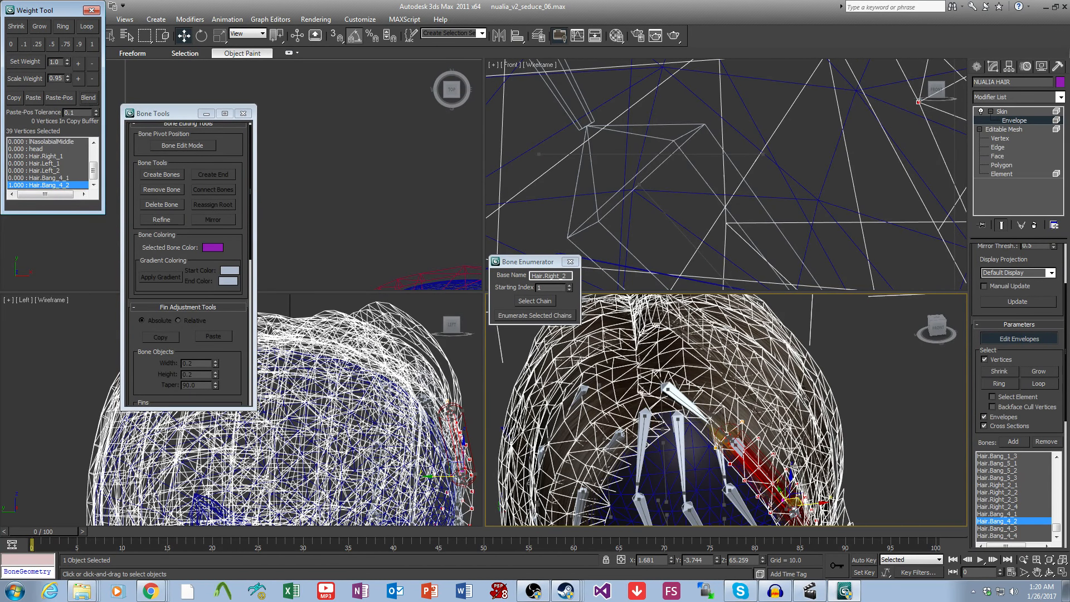
# Step: Deselect the strand vertices above Hair.Bang_4_3, weight the rest 1.0 to that bone and grow the selection
pyautogui.moveTo(736, 446); pyautogui.dragTo(706, 384, button='middle')
pyautogui.keyDown('alt'); pyautogui.moveTo(724, 475); pyautogui.dragTo(712, 455, button='middle'); pyautogui.keyUp('alt')
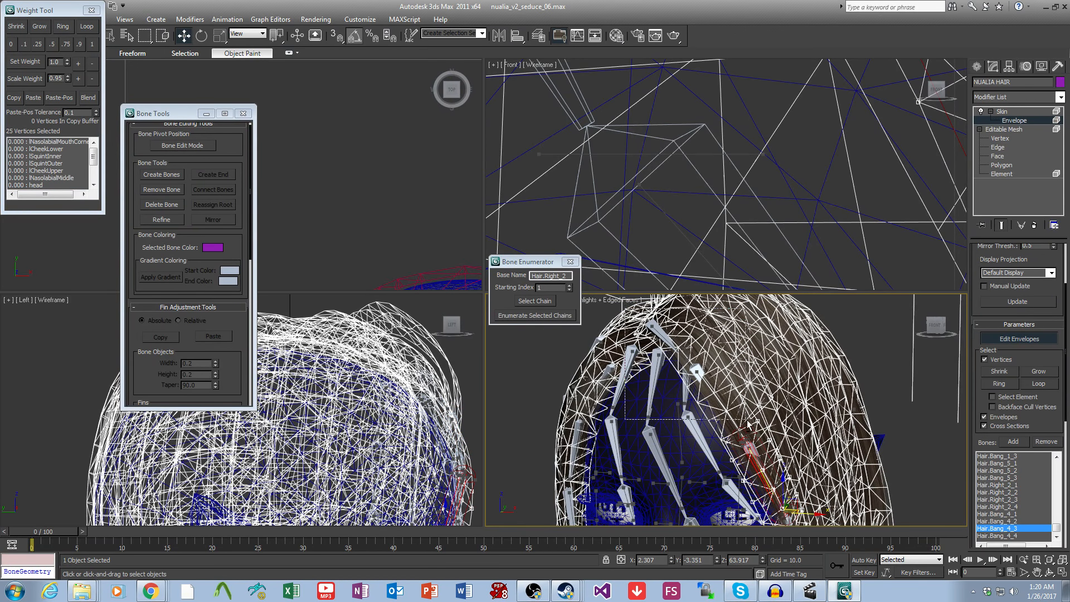
pyautogui.click(39, 26)
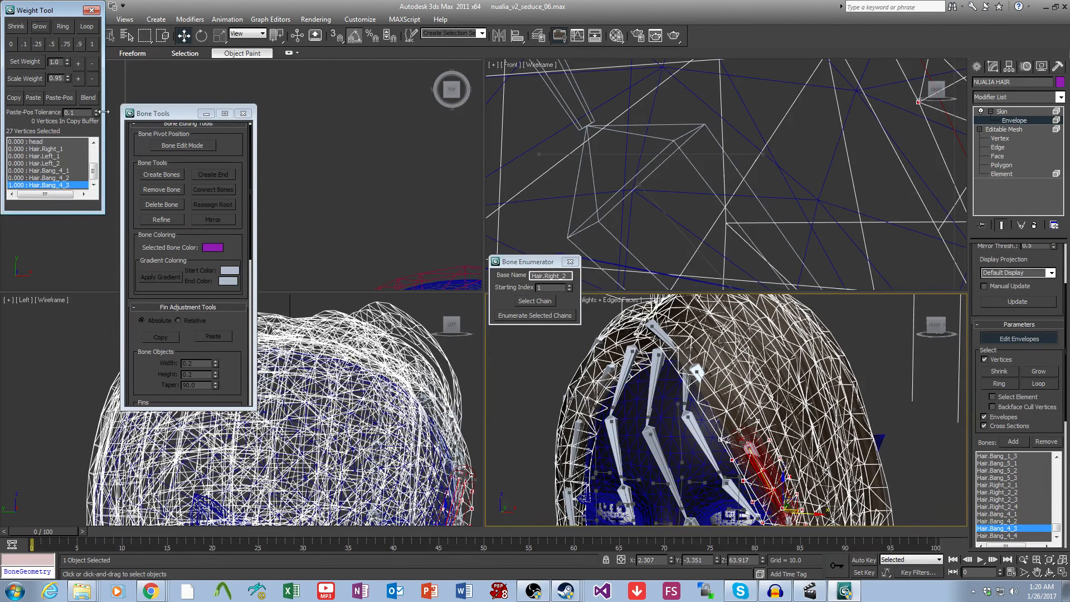
# Step: Weight only the vertices at the strand's tip 1.0 to Hair.Bang_4_4, then grow the selection and blend it
pyautogui.moveTo(852, 458); pyautogui.dragTo(837, 417, button='middle')
pyautogui.click(1012, 536)
pyautogui.moveTo(859, 474); pyautogui.dragTo(797, 443, button='middle')
pyautogui.moveTo(654, 329); pyautogui.dragTo(687, 349)
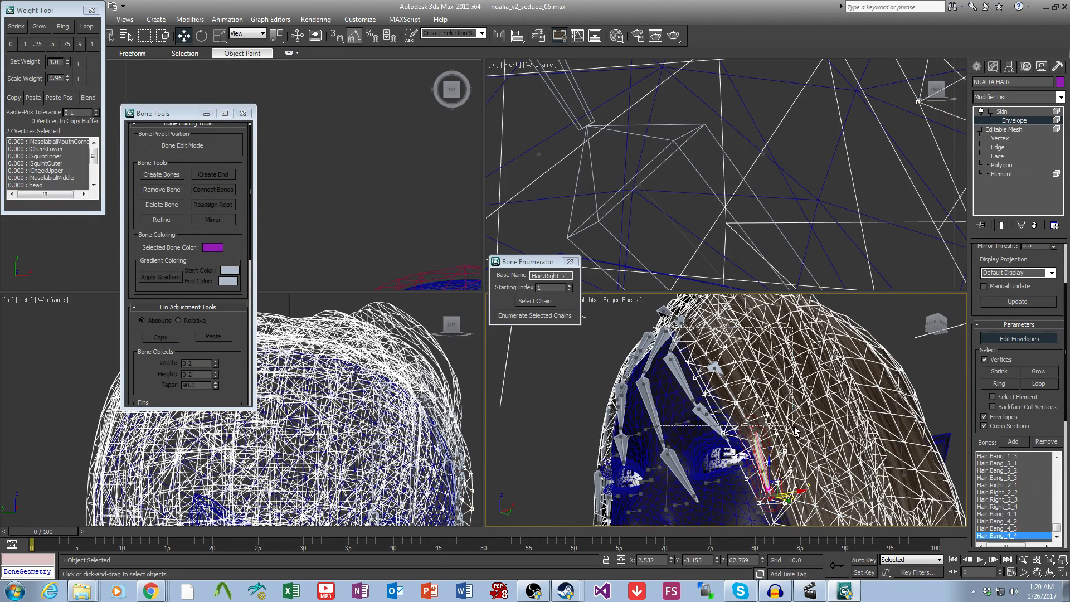
pyautogui.click(38, 25)
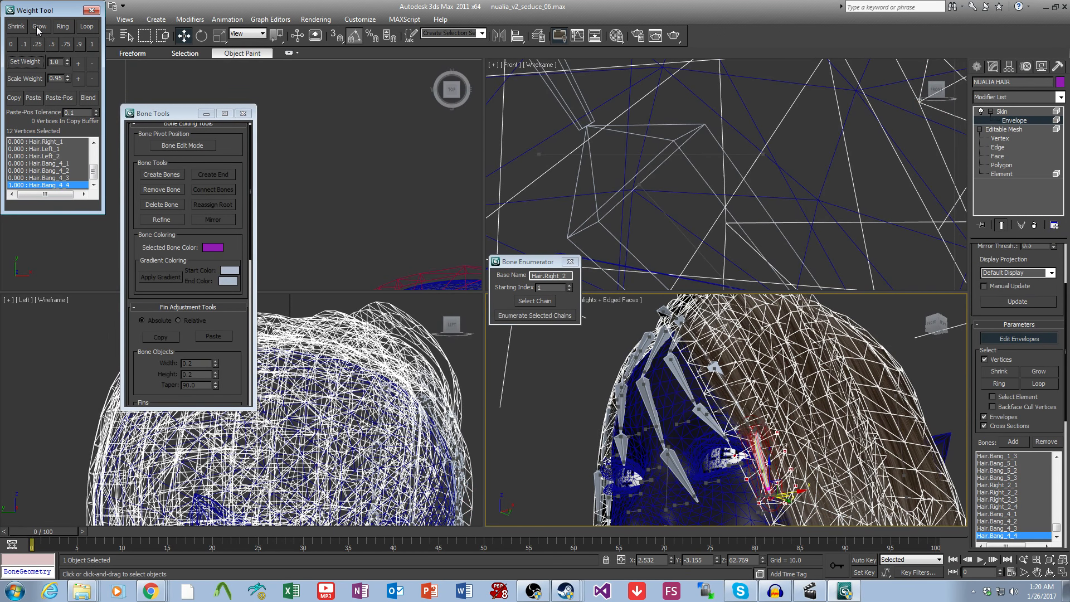
pyautogui.click(89, 103)
pyautogui.moveTo(853, 474); pyautogui.dragTo(852, 393, button='middle')
pyautogui.keyDown('alt'); pyautogui.moveTo(852, 393); pyautogui.dragTo(891, 390, button='middle'); pyautogui.keyUp('alt')
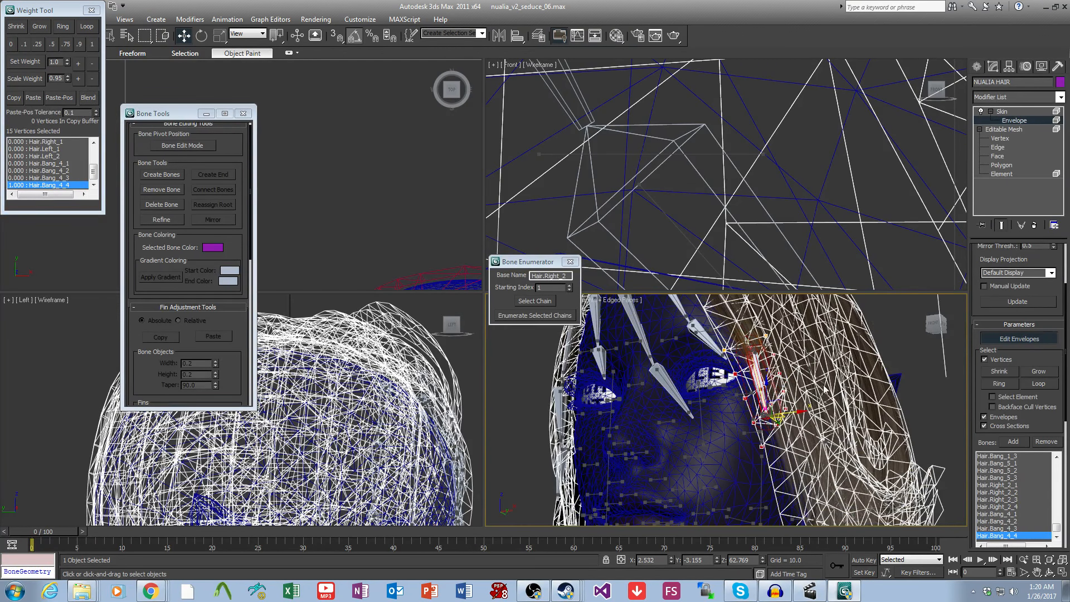
# Step: Return the perspective to the front view, leave envelope editing and turn off the edged-faces display
pyautogui.click(934, 324)
pyautogui.click(1004, 113)
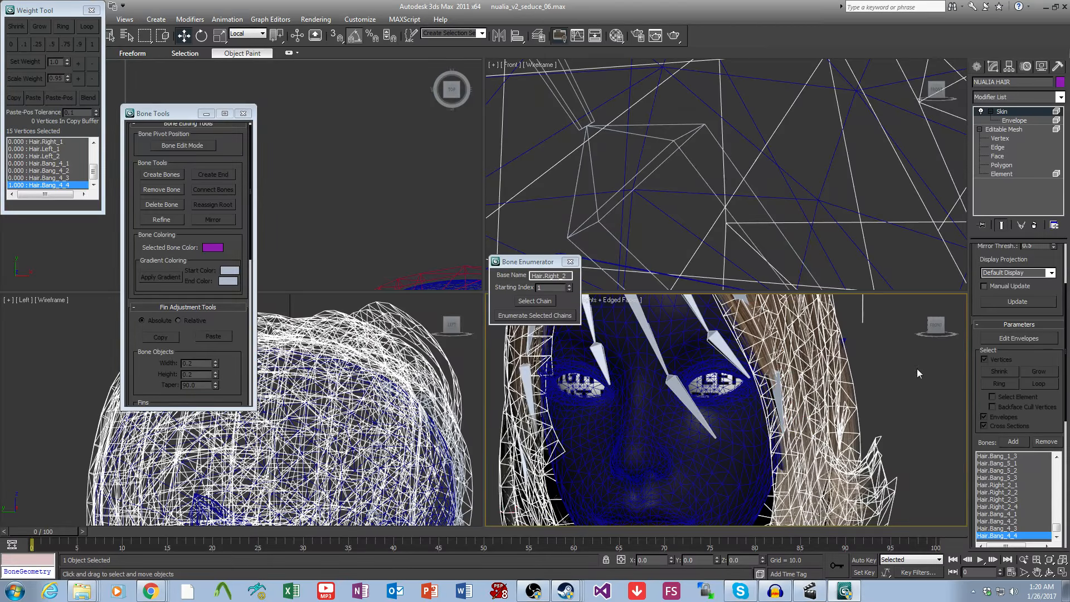
pyautogui.press('F4')
pyautogui.scroll(6, 668, 345)
# Step: Test-rotate the Hair.Bang_4_1 bone to check the strand's deformation and undo the rotation
pyautogui.click(669, 335)
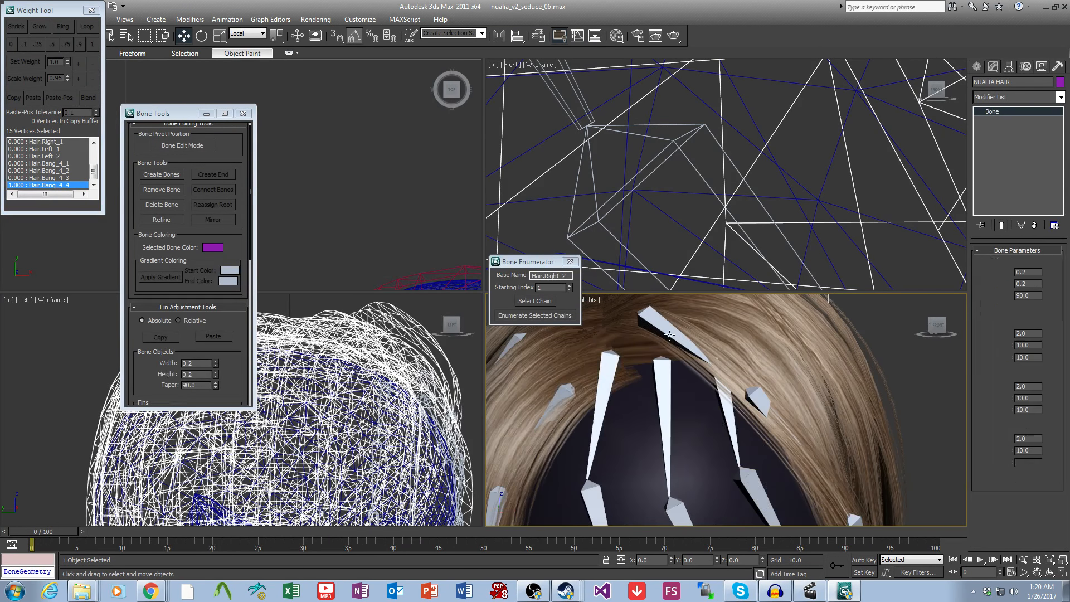
pyautogui.click(201, 36)
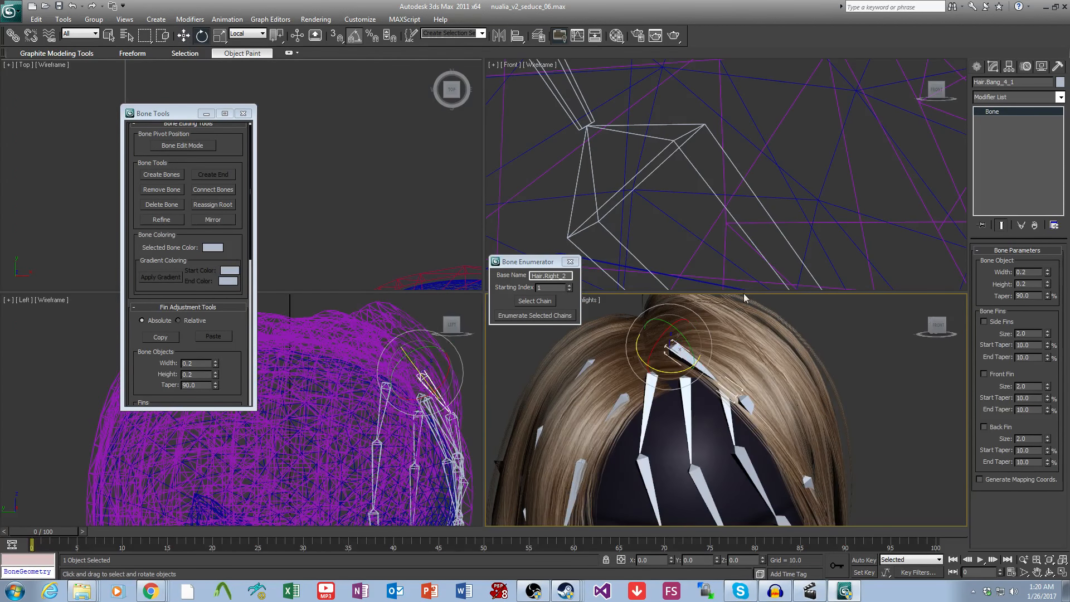
pyautogui.moveTo(745, 298); pyautogui.dragTo(735, 266, button='middle')
pyautogui.moveTo(663, 340); pyautogui.dragTo(630, 348)
pyautogui.hotkey('ctrl', 'z')
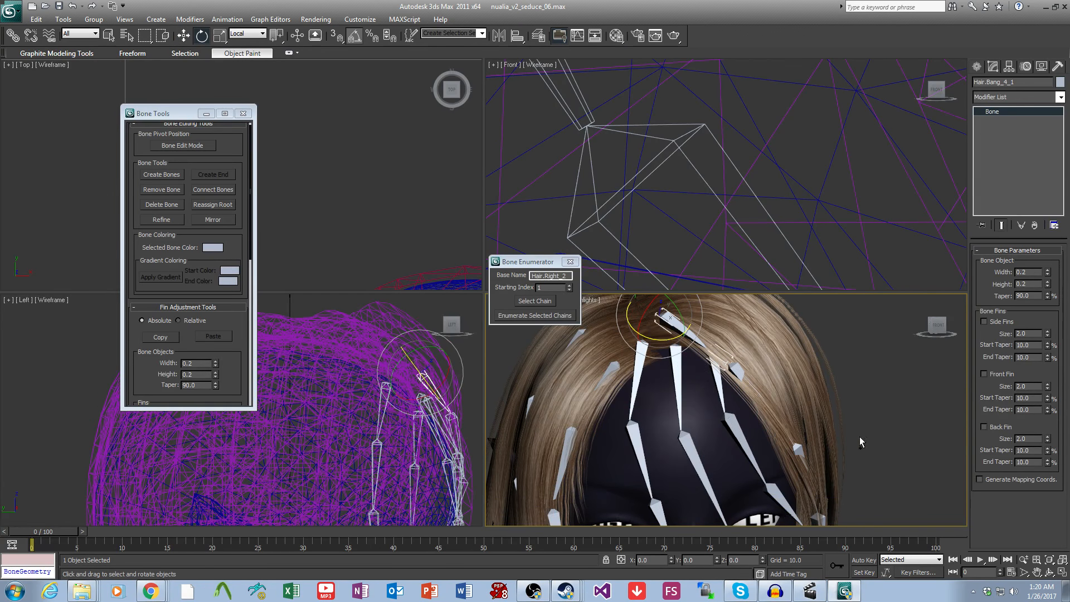
# Step: Select the hair mesh, open its Polygon level and examine the bang strands around the forehead
pyautogui.click(829, 374)
pyautogui.click(1004, 165)
pyautogui.click(860, 416)
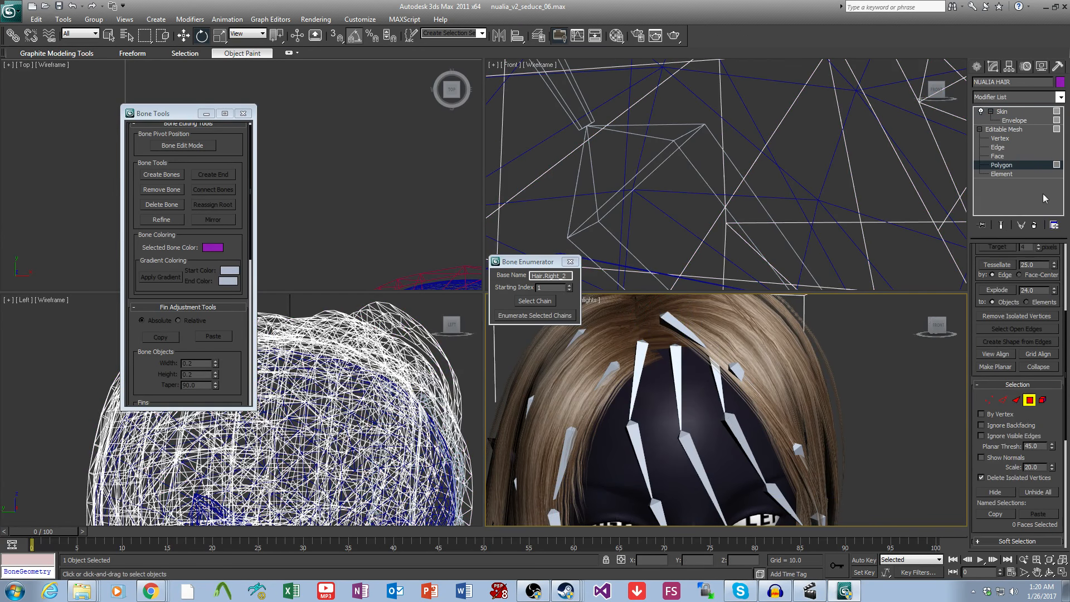
pyautogui.click(1001, 127)
pyautogui.click(901, 412)
pyautogui.keyDown('alt'); pyautogui.moveTo(901, 412); pyautogui.dragTo(679, 310, button='middle'); pyautogui.keyUp('alt')
pyautogui.click(676, 349)
pyautogui.moveTo(673, 326); pyautogui.dragTo(647, 346)
pyautogui.keyDown('alt'); pyautogui.moveTo(781, 409); pyautogui.dragTo(729, 482, button='middle'); pyautogui.keyUp('alt')
pyautogui.scroll(-2, 789, 415)
pyautogui.scroll(2, 783, 424)
pyautogui.click(762, 464)
# Step: Switch the hair mesh to Element level and delete the bang strand element around the Hair.Bang_4 bones
pyautogui.click(1000, 174)
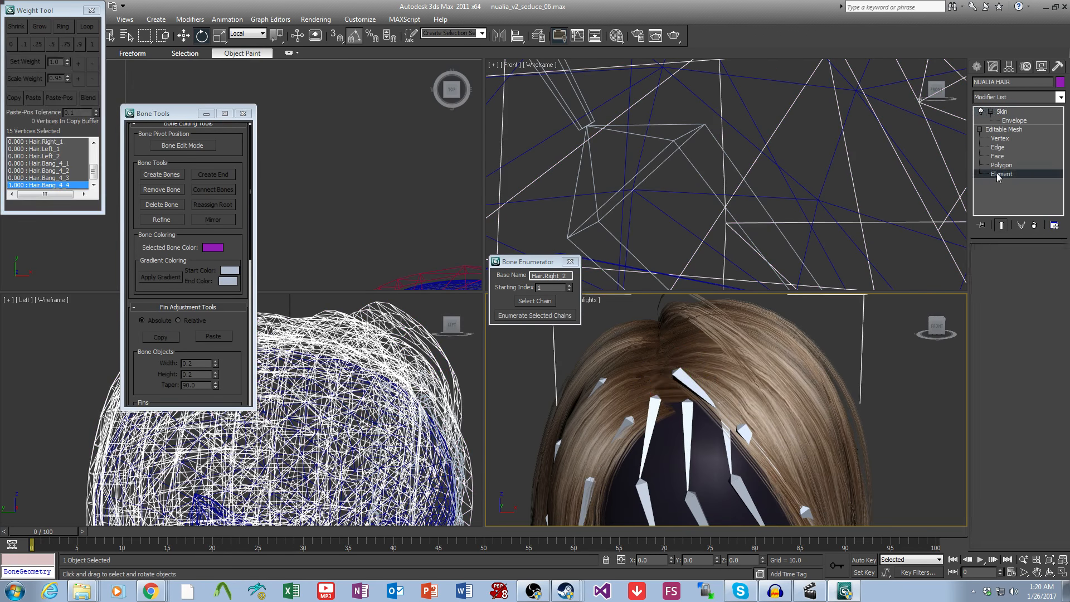
pyautogui.click(779, 476)
pyautogui.press('Delete')
pyautogui.scroll(-3, 779, 475)
pyautogui.keyDown('alt'); pyautogui.moveTo(778, 474); pyautogui.dragTo(802, 467, button='middle'); pyautogui.keyUp('alt')
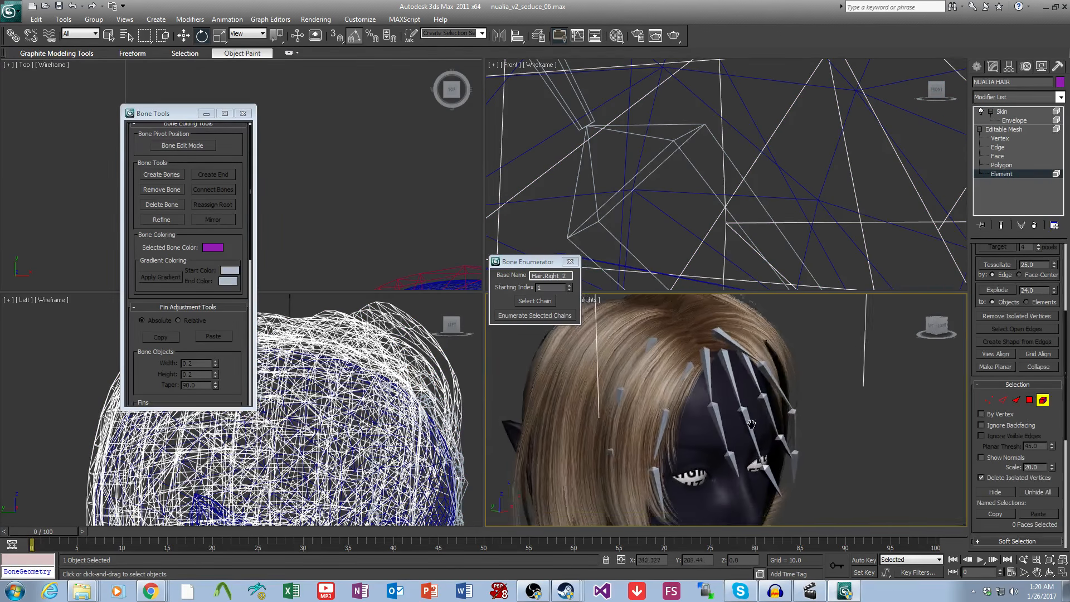
# Step: Check which mesh elements form the bang strands along the Hair.Bang_5 bones, leaving no element selected
pyautogui.scroll(3, 729, 442)
pyautogui.moveTo(728, 442)
pyautogui.keyDown('alt'); pyautogui.mouseDown(button='middle')
pyautogui.moveTo(769, 419)
pyautogui.moveTo(734, 431)
pyautogui.mouseUp(button='middle'); pyautogui.keyUp('alt')
pyautogui.keyDown('alt'); pyautogui.moveTo(684, 466); pyautogui.dragTo(804, 502, button='middle'); pyautogui.keyUp('alt')
pyautogui.click(748, 430)
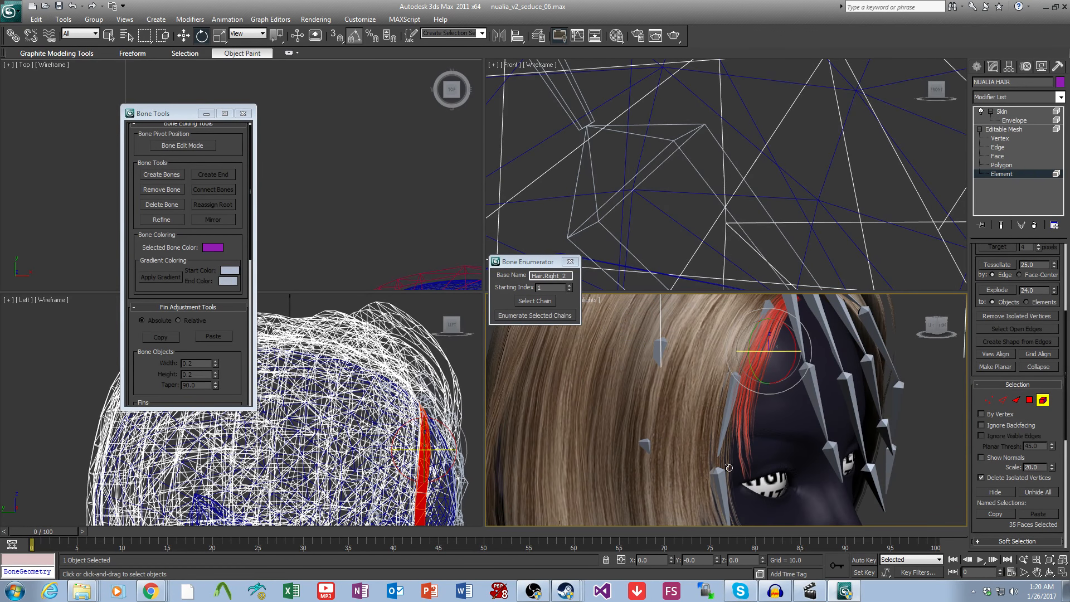
pyautogui.moveTo(729, 468); pyautogui.dragTo(740, 446, button='middle')
pyautogui.keyDown('ctrl'); pyautogui.click(730, 485); pyautogui.keyUp('ctrl')
pyautogui.scroll(-3, 730, 485)
pyautogui.click(722, 488)
pyautogui.click(741, 484)
pyautogui.hotkey('ctrl', 'z')
pyautogui.click(871, 448)
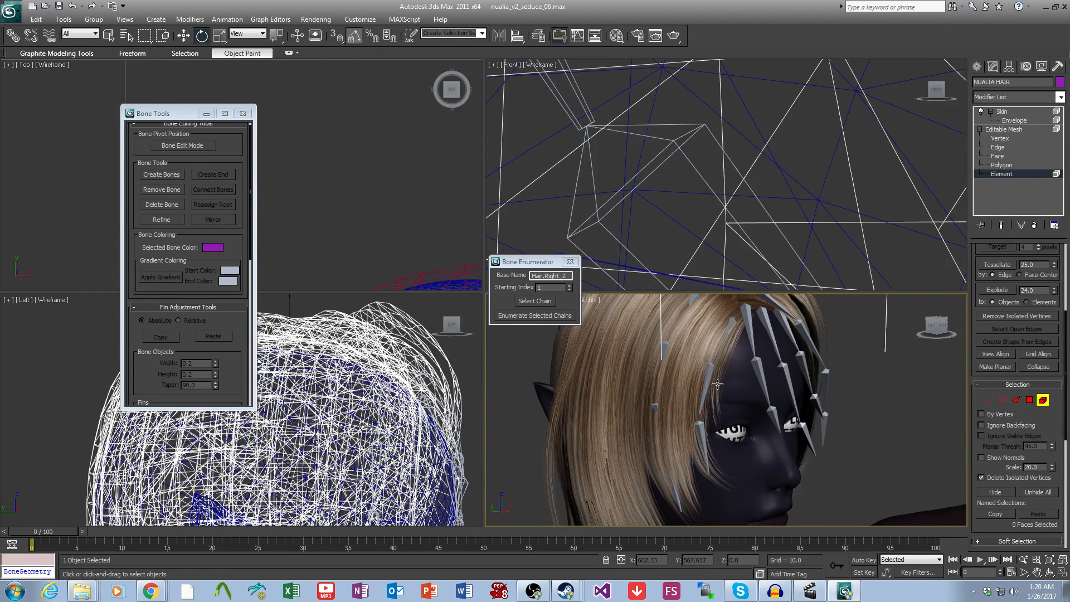
# Step: Enter the Skin's envelope editing with edged faces shown and exclude envelopes and cross sections from selection
pyautogui.click(1014, 120)
pyautogui.press('F4')
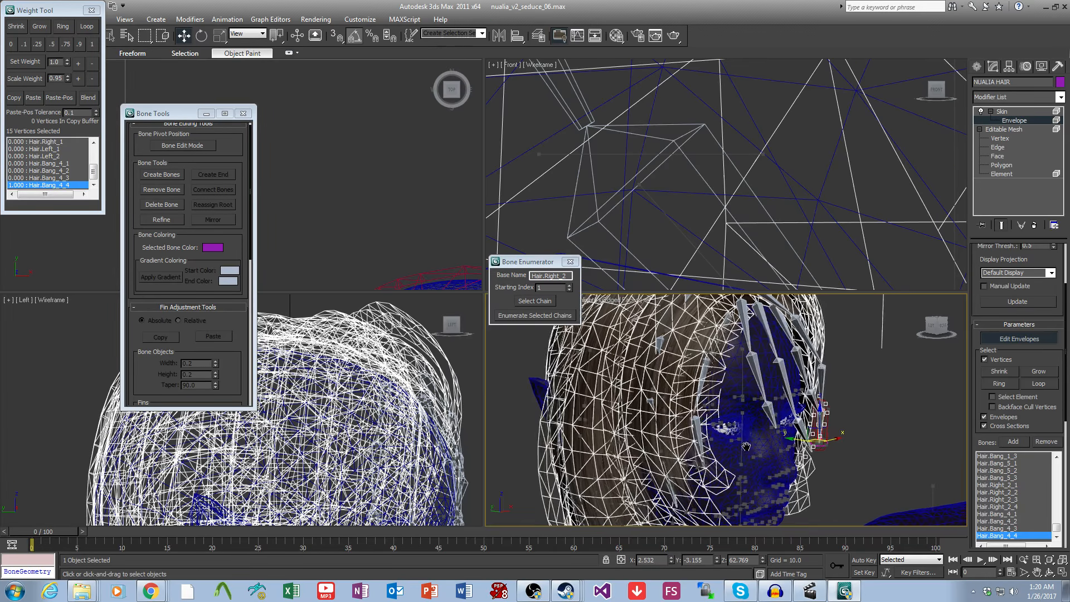
pyautogui.scroll(3, 744, 443)
pyautogui.scroll(2, 743, 443)
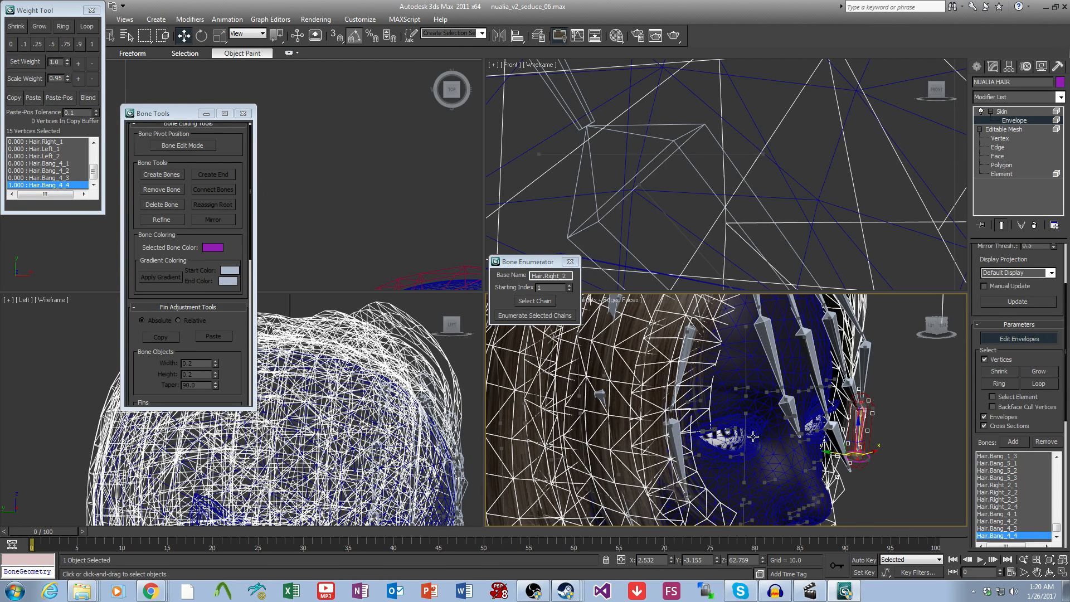
pyautogui.click(703, 443)
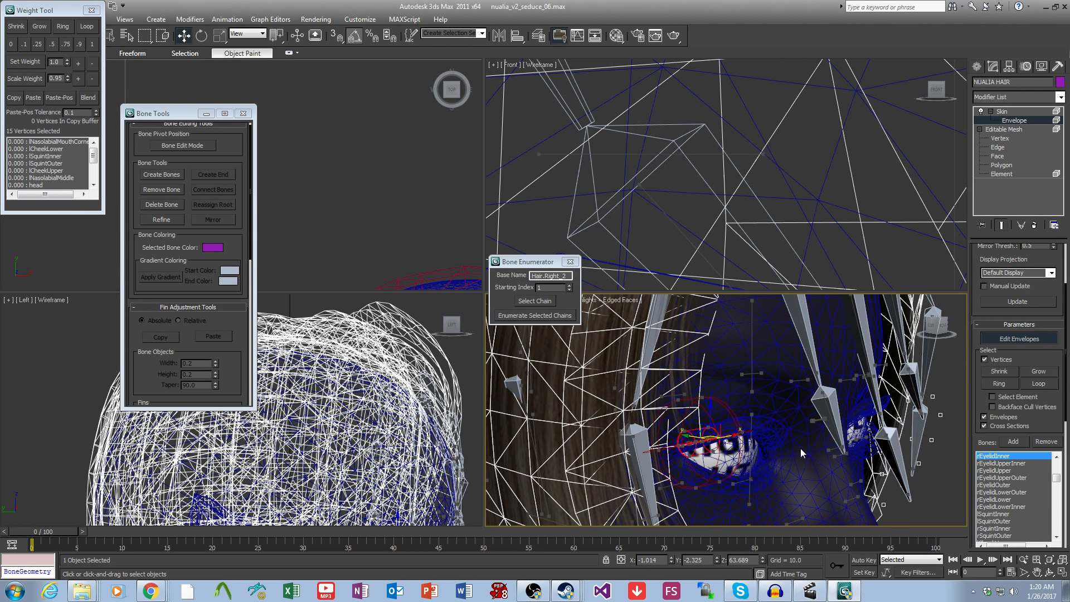
pyautogui.scroll(3, 735, 419)
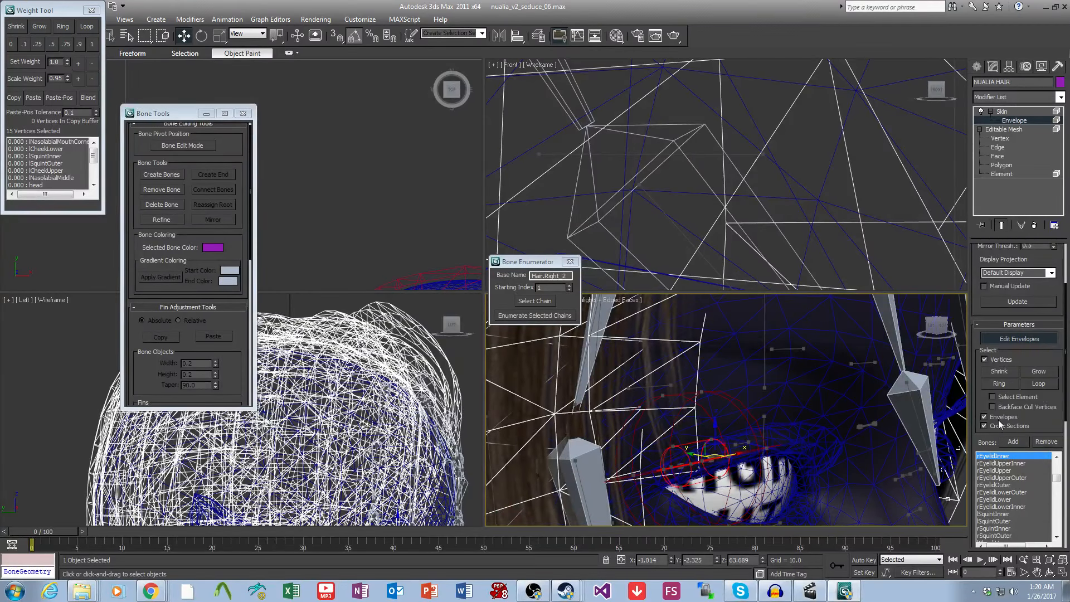
pyautogui.click(1000, 418)
# Step: Select a vertex on the short strand beside the eye, deselect stray vertices and grow the selection
pyautogui.click(698, 471)
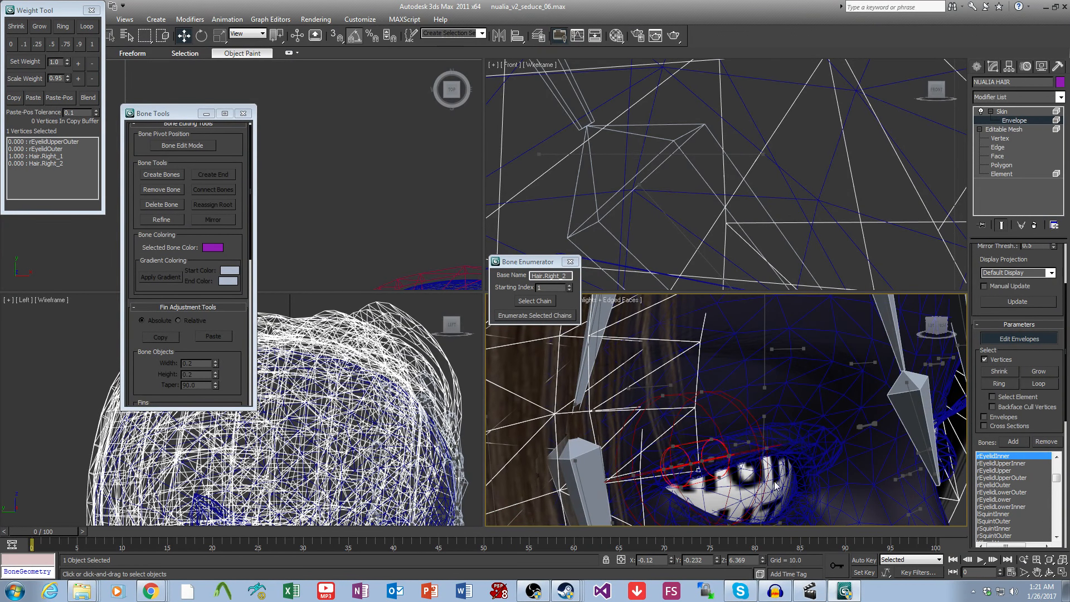
pyautogui.scroll(-3, 777, 486)
pyautogui.click(1039, 372)
pyautogui.moveTo(751, 383); pyautogui.dragTo(761, 391, button='middle')
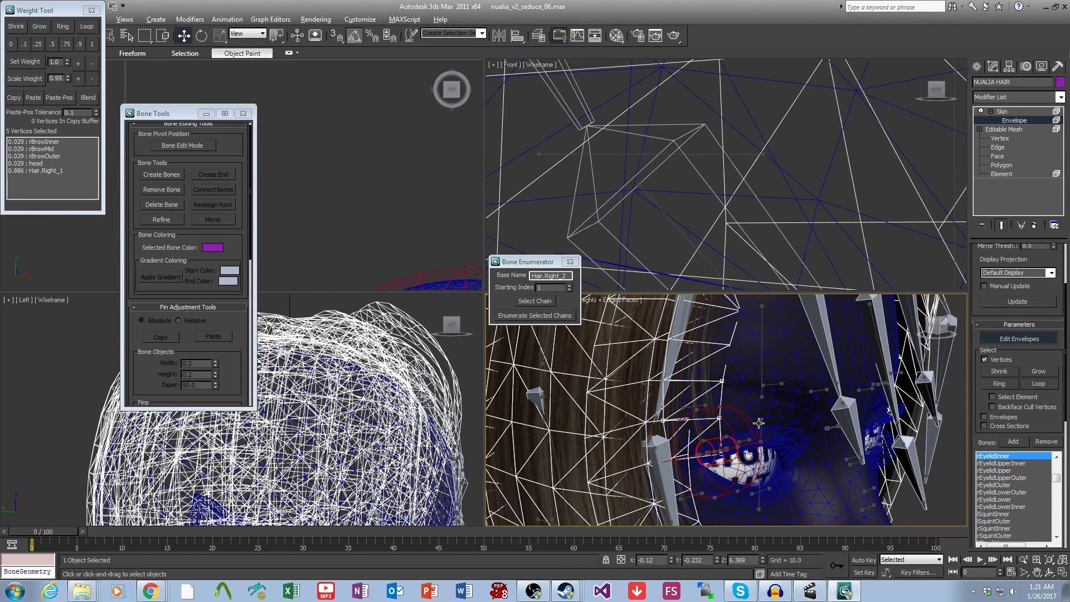
pyautogui.moveTo(761, 424); pyautogui.dragTo(743, 373)
pyautogui.keyDown('alt'); pyautogui.moveTo(408, 218); pyautogui.dragTo(408, 216); pyautogui.keyUp('alt')
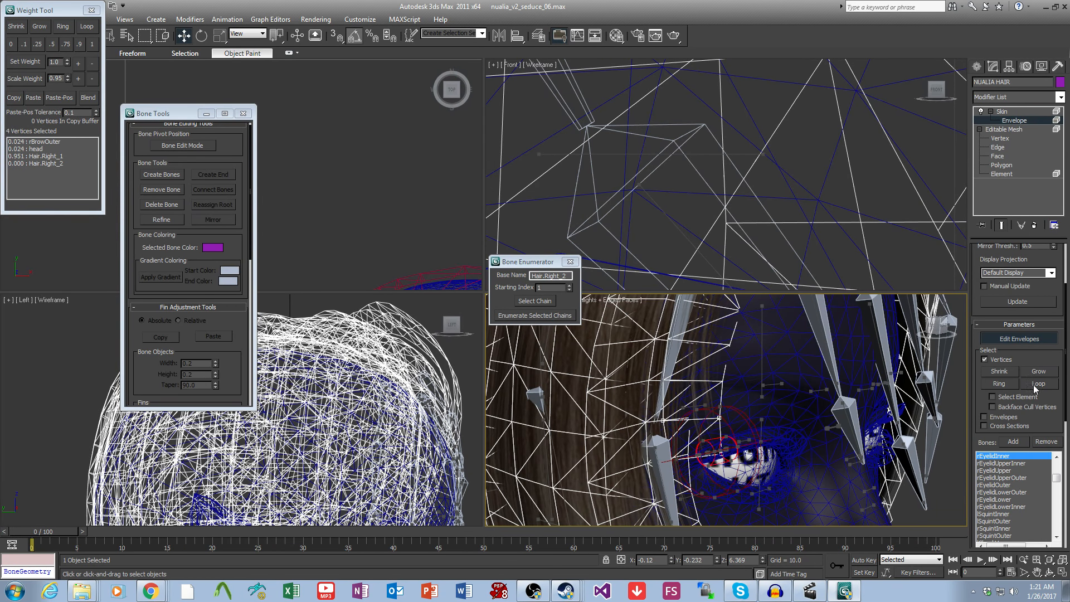
pyautogui.click(1034, 374)
pyautogui.scroll(-3, 798, 506)
# Step: Grow the selection along the short strand, weight it 1.0 to Hair.Bang_5_1, then grow once more and blend
pyautogui.moveTo(1056, 478); pyautogui.dragTo(1062, 525)
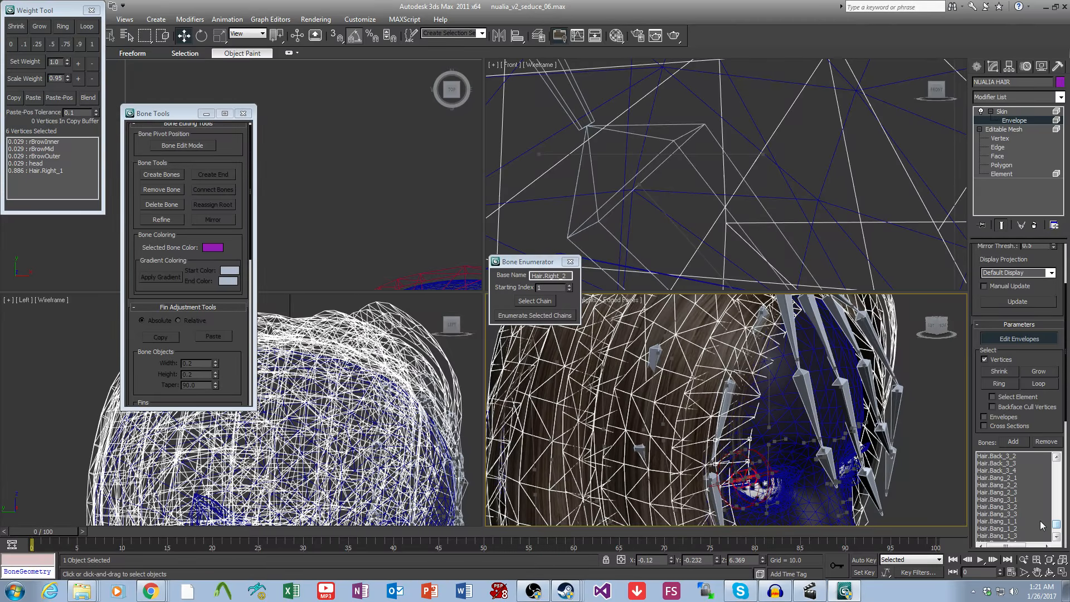
pyautogui.click(1055, 536)
pyautogui.click(1027, 536)
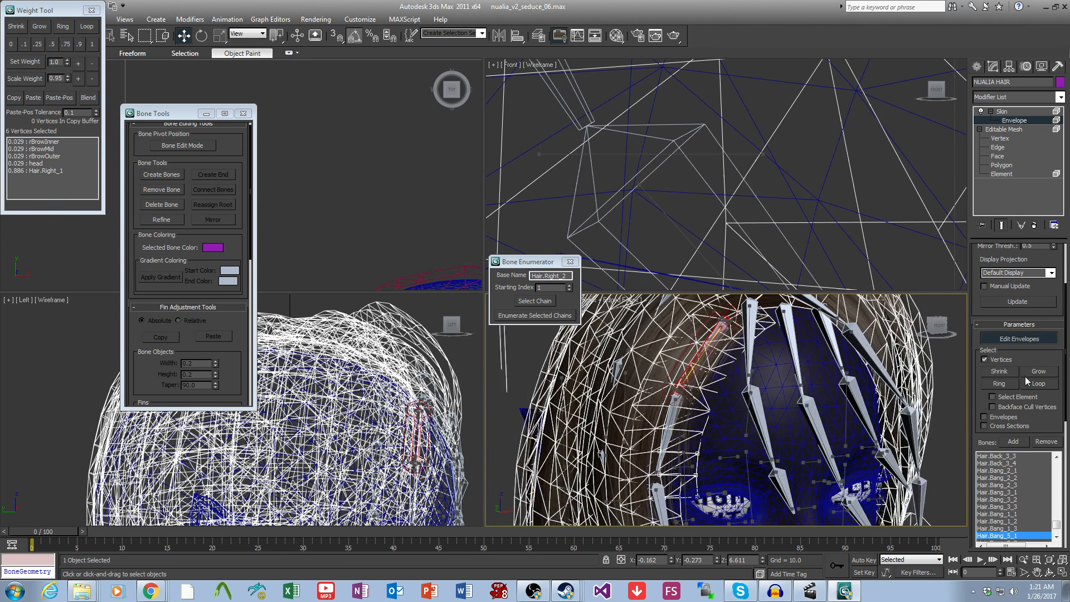
pyautogui.click(1025, 376)
pyautogui.scroll(4, 797, 390)
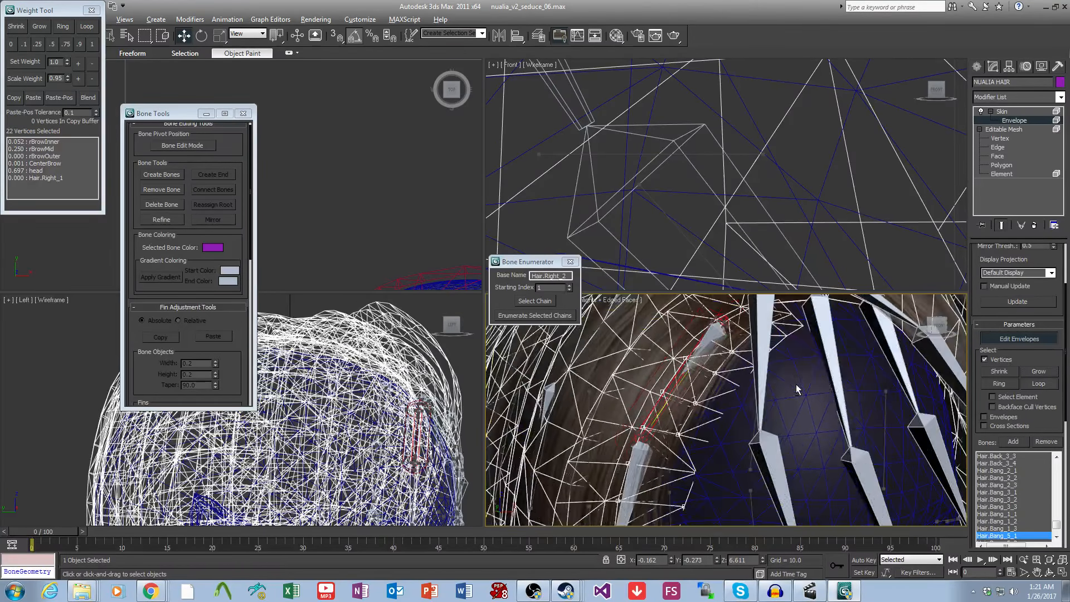
pyautogui.scroll(-4, 794, 403)
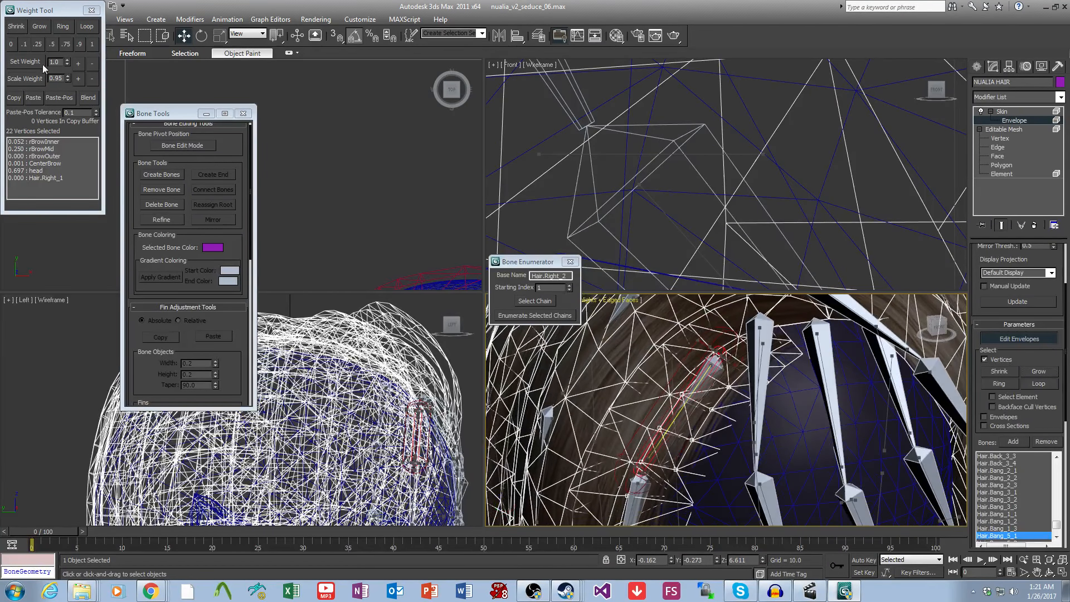
pyautogui.click(32, 60)
pyautogui.click(40, 29)
pyautogui.click(88, 97)
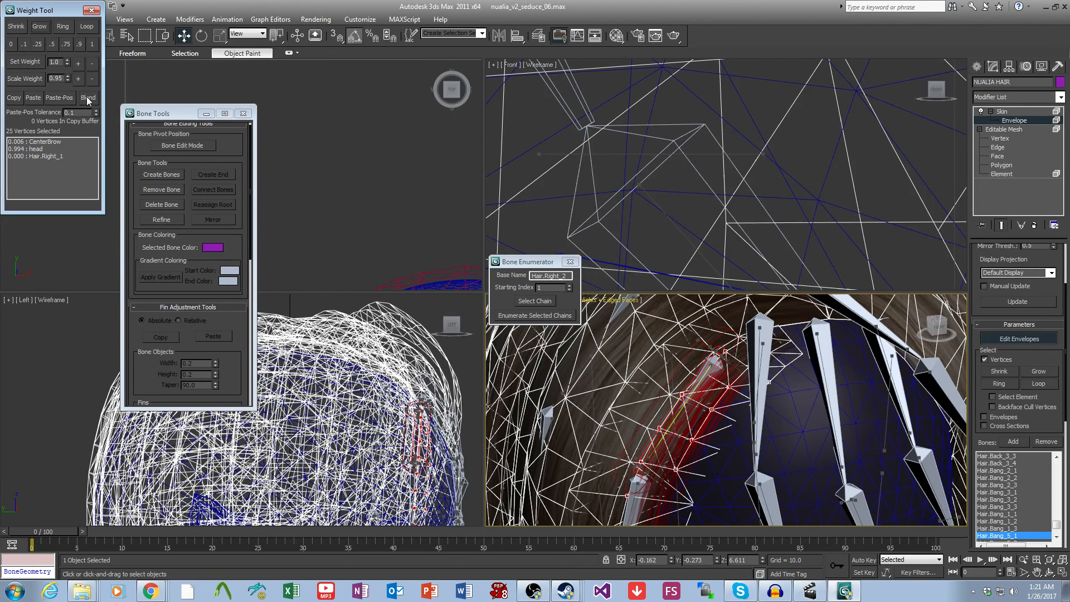
# Step: Deselect the vertices above Hair.Bang_5_2, weight the rest 1.0 to that bone, then grow and blend the selection
pyautogui.click(1056, 537)
pyautogui.click(1056, 537)
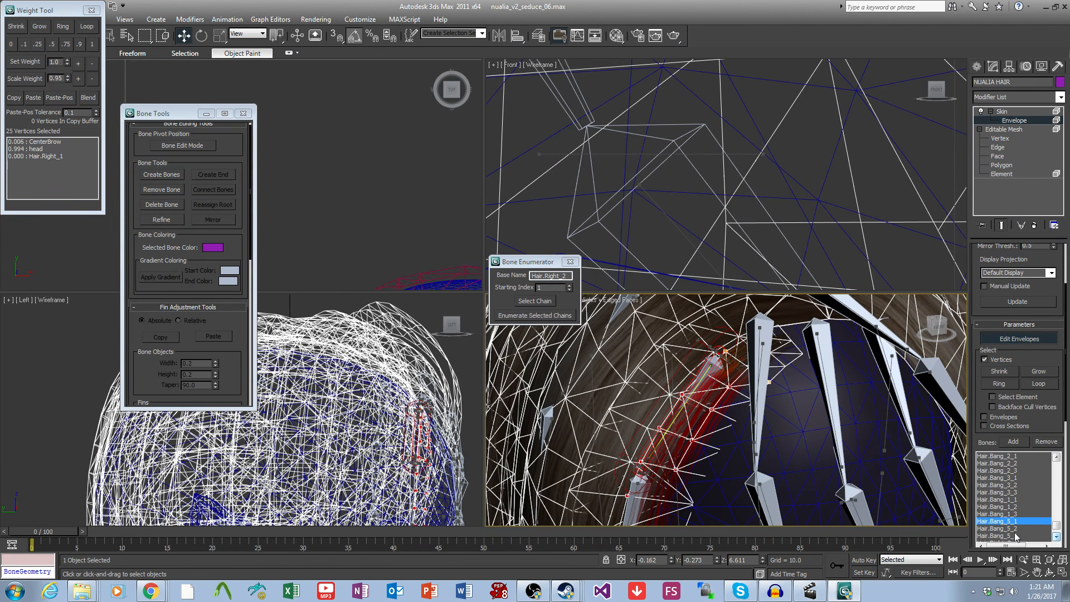
pyautogui.click(1012, 528)
pyautogui.scroll(-4, 824, 447)
pyautogui.moveTo(824, 446)
pyautogui.keyDown('alt'); pyautogui.mouseDown(button='middle')
pyautogui.moveTo(831, 437)
pyautogui.moveTo(810, 442)
pyautogui.mouseUp(button='middle'); pyautogui.keyUp('alt')
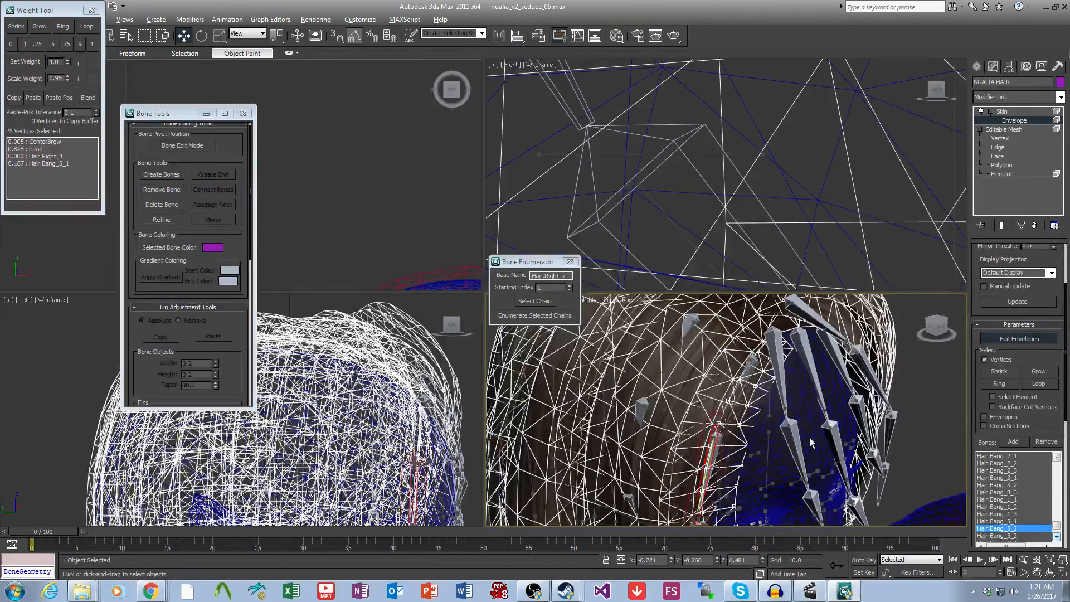
pyautogui.keyDown('alt'); pyautogui.moveTo(551, 235); pyautogui.dragTo(551, 236); pyautogui.keyUp('alt')
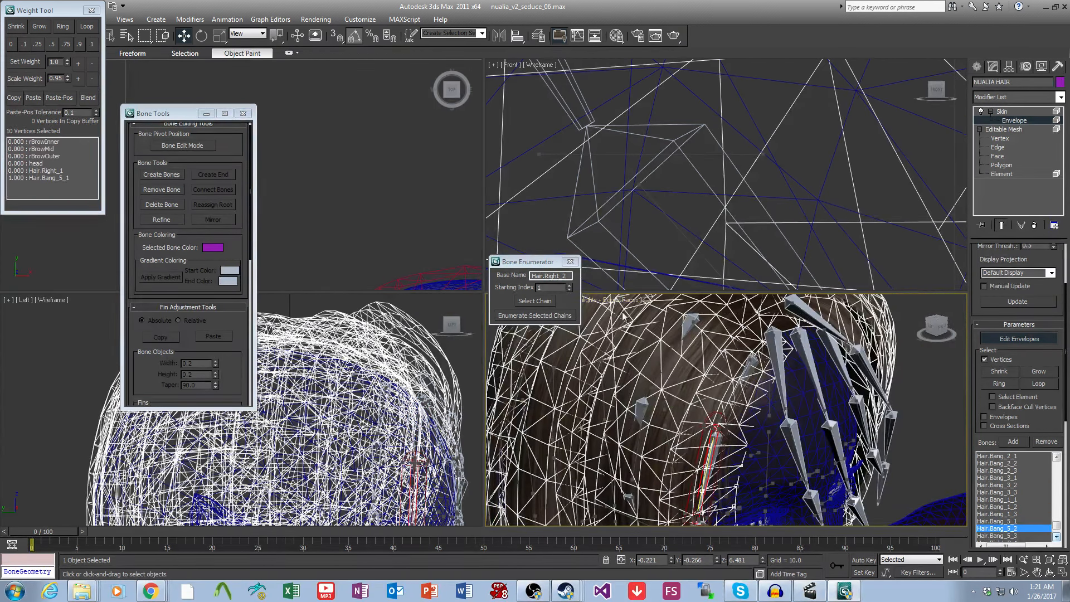
pyautogui.click(42, 26)
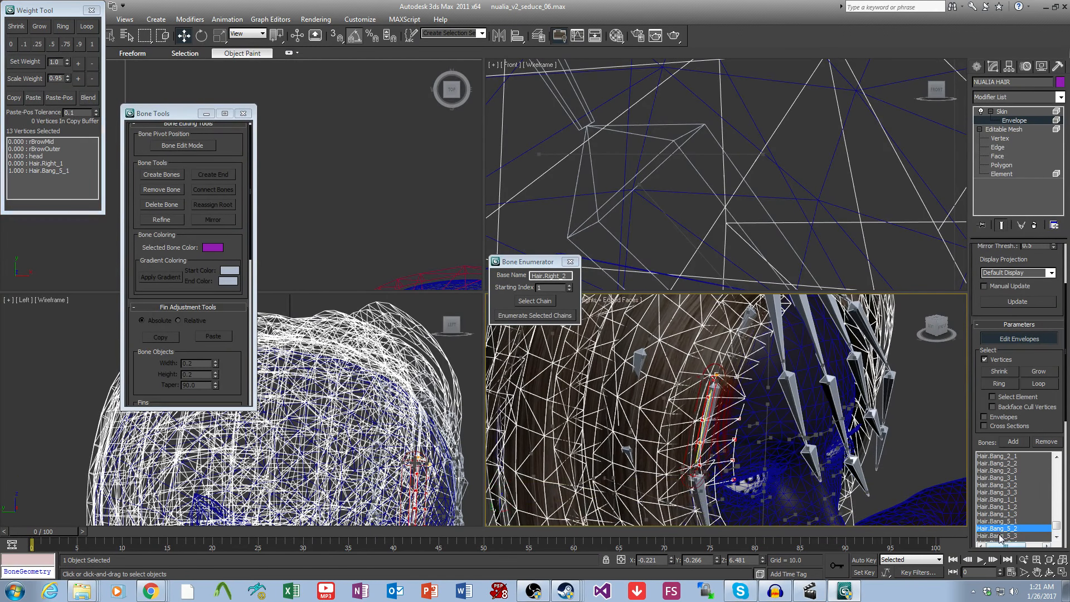
# Step: Weight only the short strand's tip vertices 1.0 to Hair.Bang_5_3 and grow the selection
pyautogui.click(1000, 537)
pyautogui.keyDown('alt'); pyautogui.moveTo(731, 471); pyautogui.dragTo(765, 443, button='middle'); pyautogui.keyUp('alt')
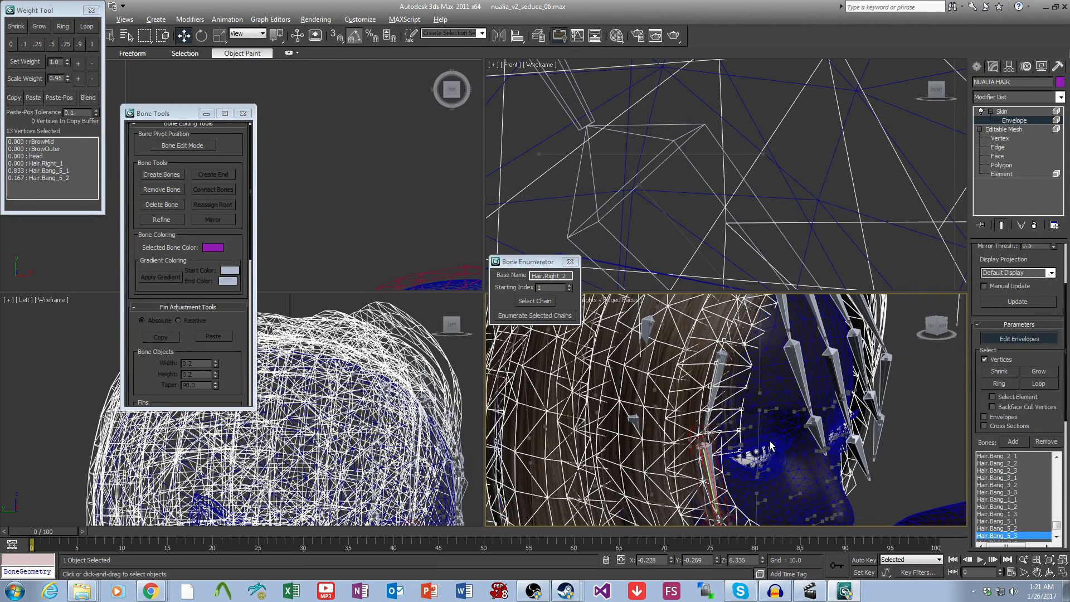
pyautogui.keyDown('alt'); pyautogui.moveTo(779, 439); pyautogui.dragTo(663, 302); pyautogui.keyUp('alt')
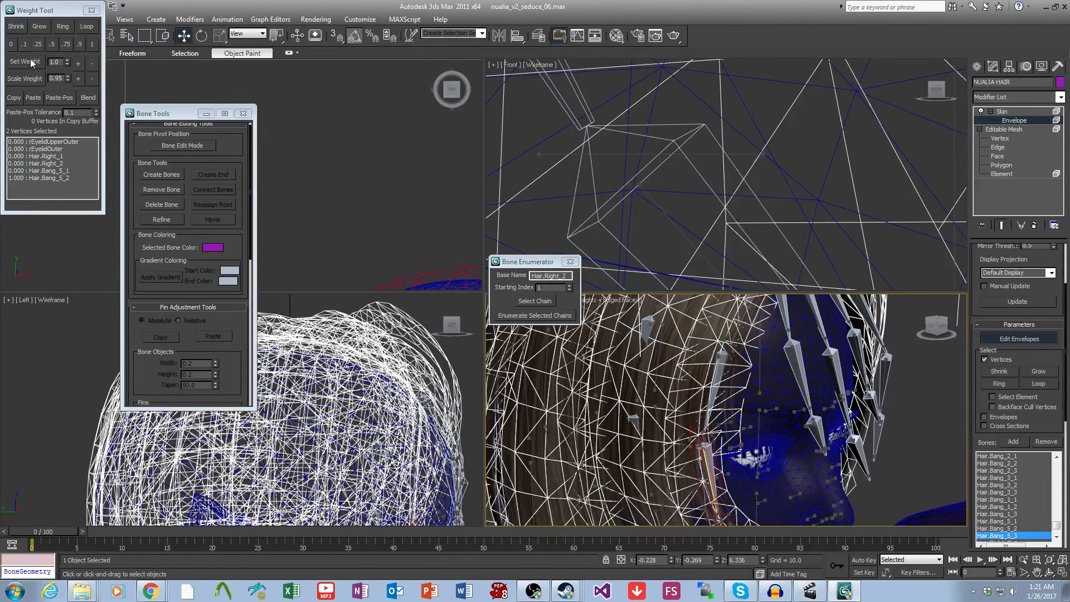
pyautogui.click(38, 28)
# Step: Grow a vertex selection from the tip of the strand over the cheek, with Hair.Bang_5_1 active, and deselect stray vertices
pyautogui.moveTo(771, 504); pyautogui.dragTo(734, 383, button='middle')
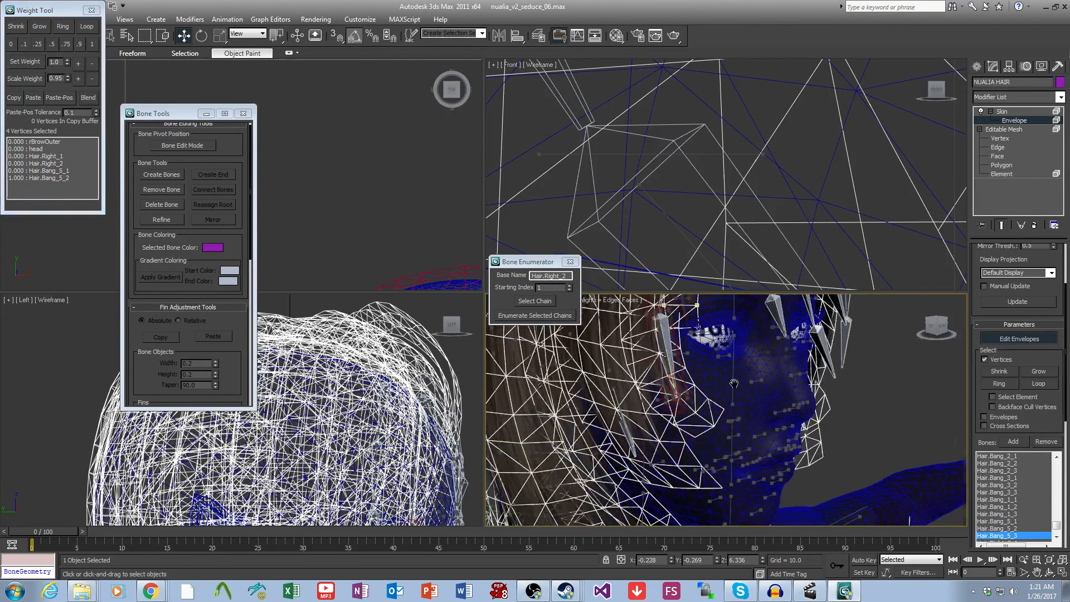
pyautogui.scroll(2, 724, 385)
pyautogui.click(712, 386)
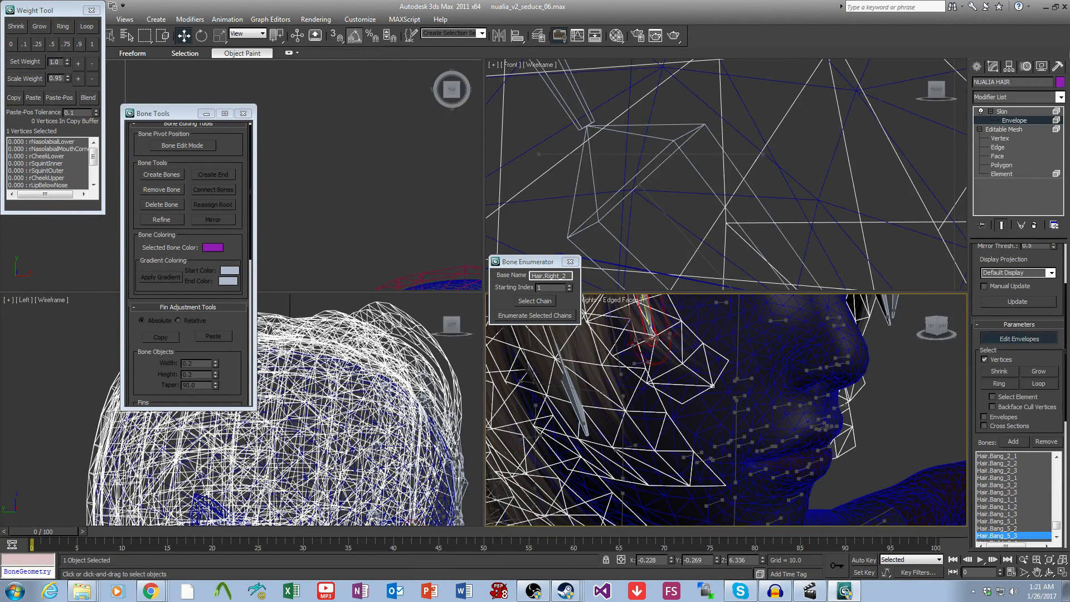
pyautogui.click(1003, 521)
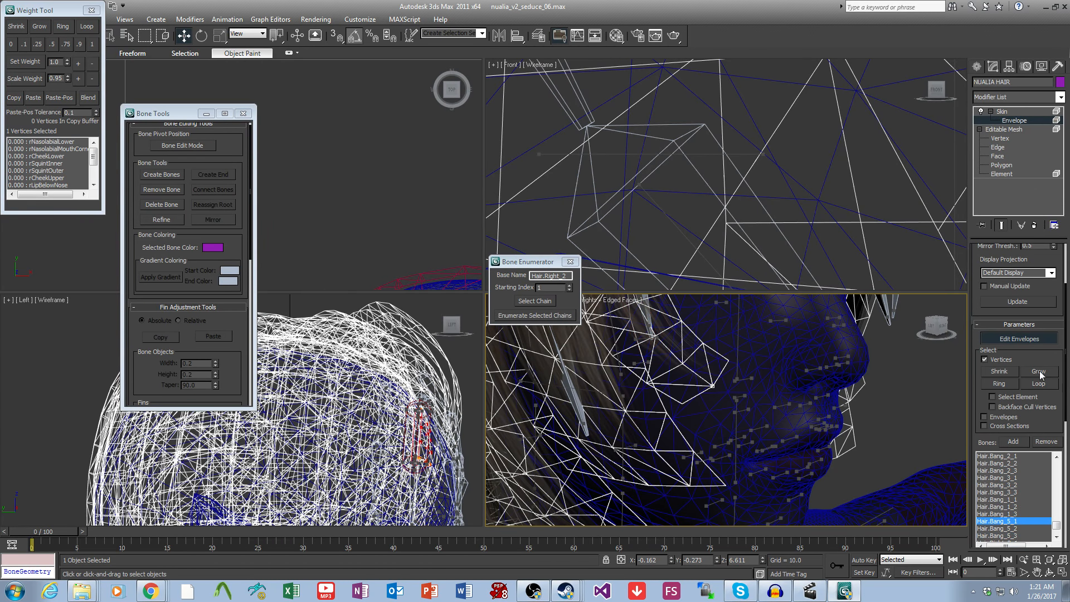
pyautogui.click(1041, 372)
pyautogui.click(1040, 372)
pyautogui.moveTo(777, 330); pyautogui.dragTo(793, 385, button='middle')
pyautogui.keyDown('alt'); pyautogui.moveTo(665, 421); pyautogui.dragTo(674, 421); pyautogui.keyUp('alt')
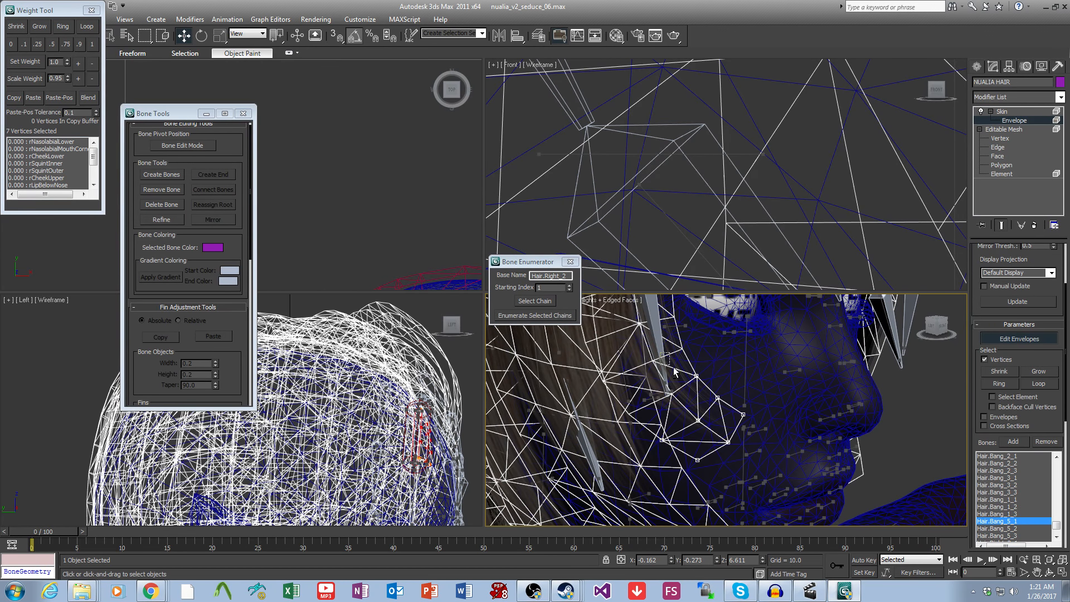
pyautogui.keyDown('alt'); pyautogui.moveTo(681, 352); pyautogui.dragTo(702, 388); pyautogui.keyUp('alt')
# Step: Grow the selection over the whole cheek strand, weight it 1.0 to Hair.Bang_5_1, then grow once more and blend
pyautogui.scroll(-3, 719, 391)
pyautogui.moveTo(766, 386); pyautogui.dragTo(775, 422, button='middle')
pyautogui.click(1035, 373)
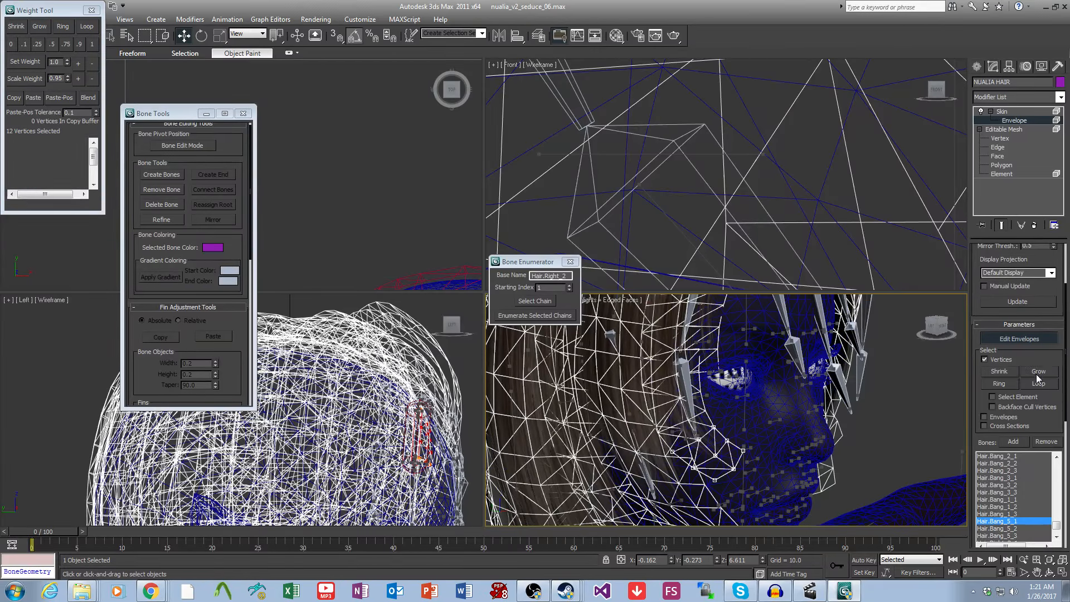
pyautogui.keyDown('alt'); pyautogui.moveTo(922, 362); pyautogui.dragTo(872, 467, button='middle'); pyautogui.keyUp('alt')
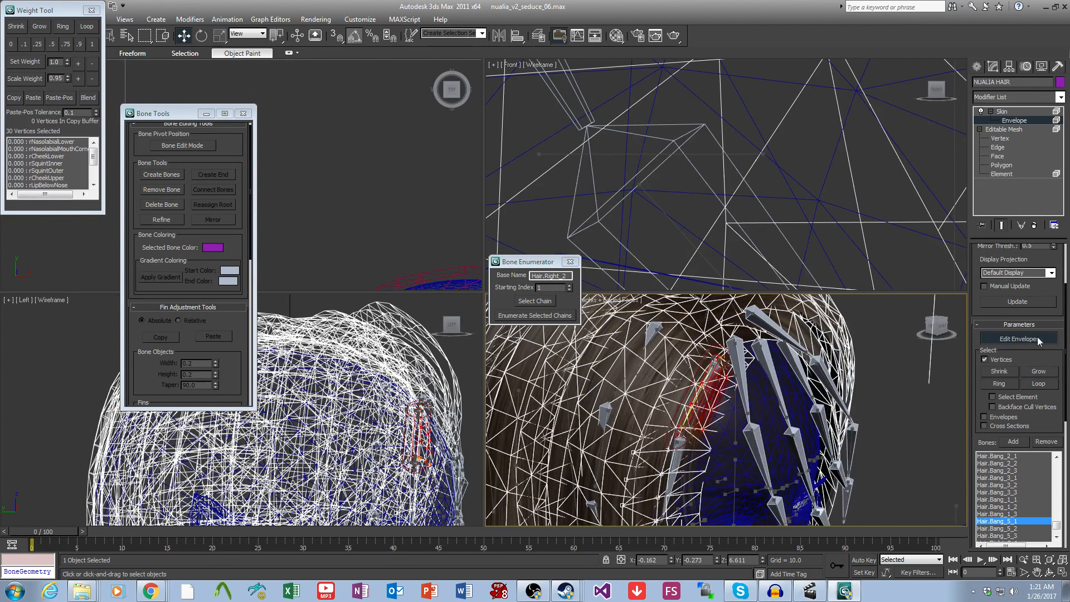
pyautogui.click(1038, 372)
pyautogui.keyDown('alt'); pyautogui.moveTo(914, 390); pyautogui.dragTo(766, 391, button='middle'); pyautogui.keyUp('alt')
pyautogui.scroll(5, 747, 404)
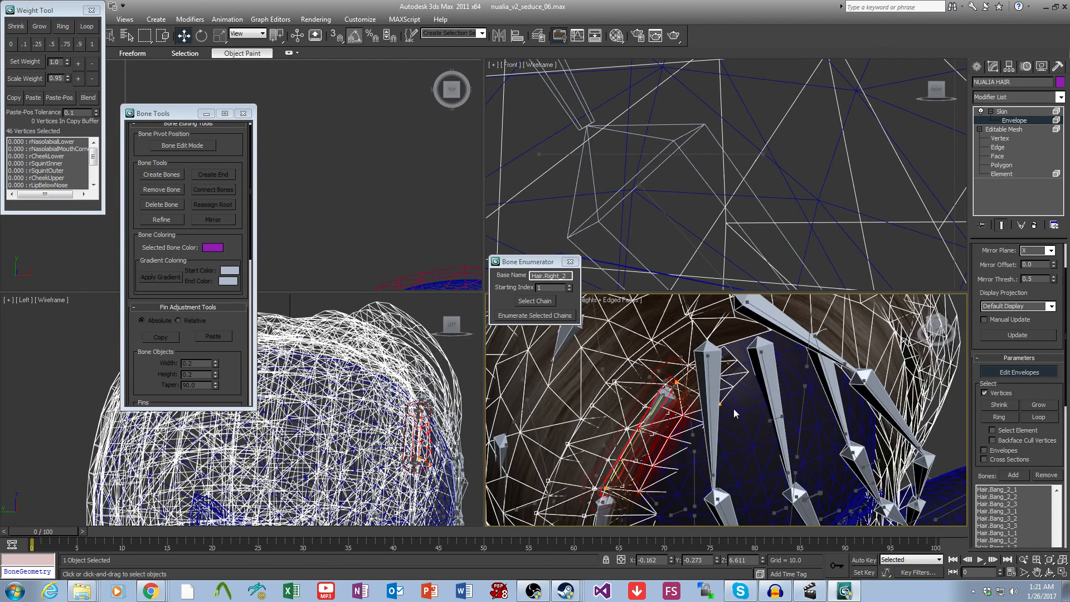
pyautogui.click(33, 64)
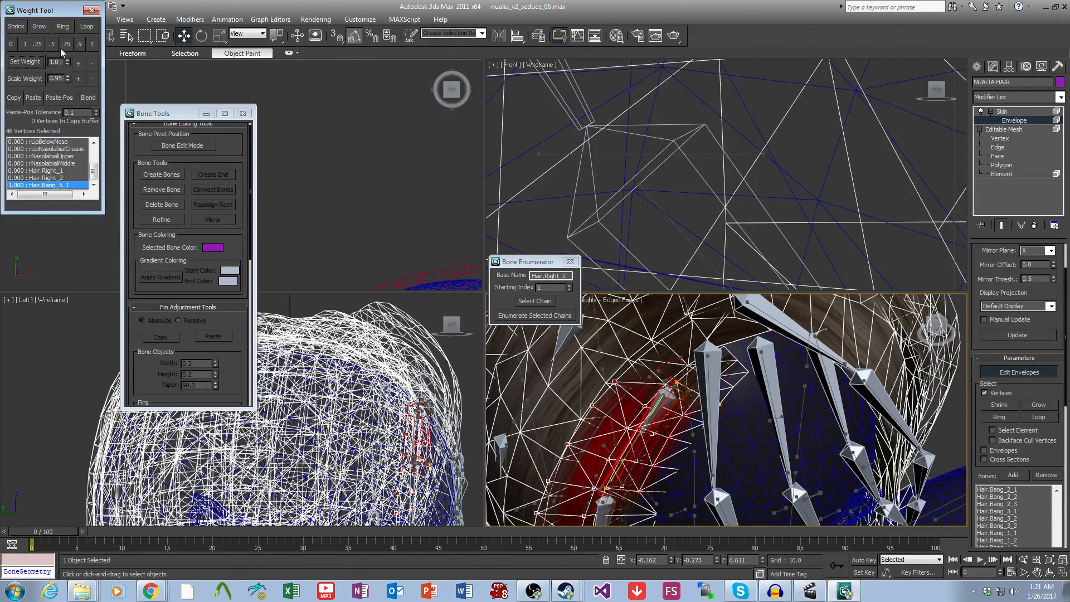
pyautogui.click(89, 100)
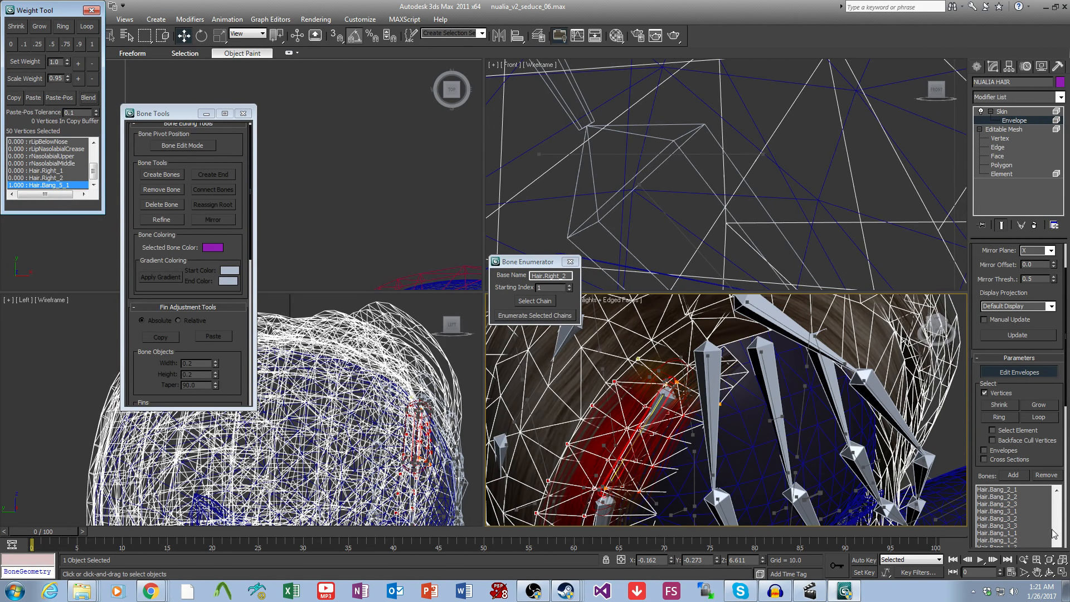
# Step: Deselect the cheek strand's vertices above Hair.Bang_5_2 and weight the remaining ones 1.0 to that bone
pyautogui.scroll(-5, 1017, 470)
pyautogui.click(997, 378)
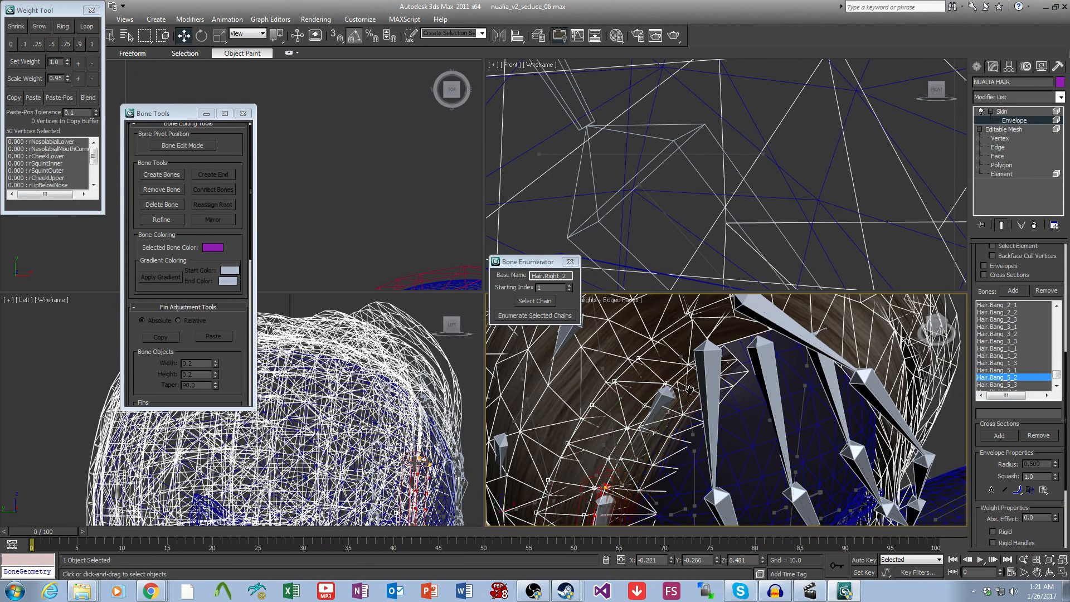
pyautogui.keyDown('alt'); pyautogui.moveTo(741, 391); pyautogui.dragTo(752, 424, button='middle'); pyautogui.keyUp('alt')
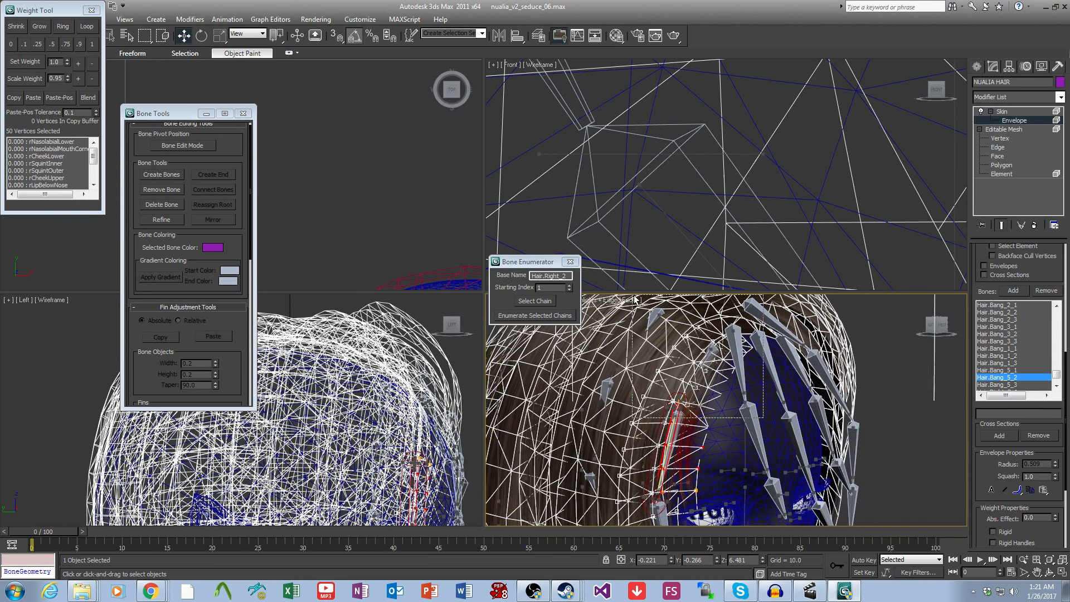
pyautogui.moveTo(635, 300); pyautogui.dragTo(633, 297)
pyautogui.click(21, 63)
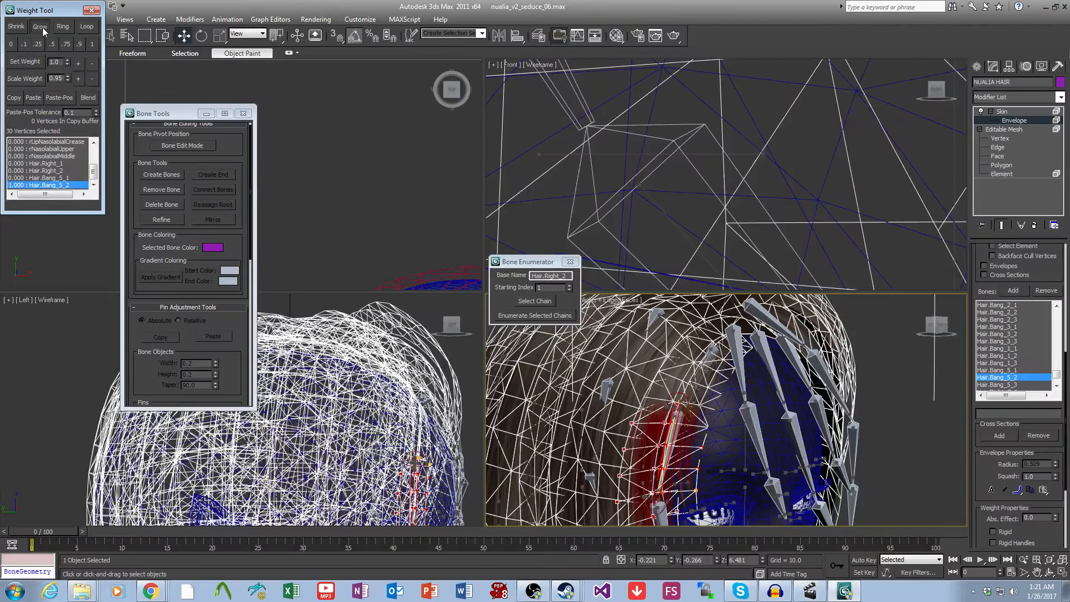
# Step: Blend the weights at Hair.Bang_5_2, and weight the strand's lower vertices 1.0 to Hair.Bang_5_3 with a blended edge
pyautogui.click(90, 99)
pyautogui.moveTo(827, 522); pyautogui.dragTo(825, 498, button='middle')
pyautogui.click(1012, 385)
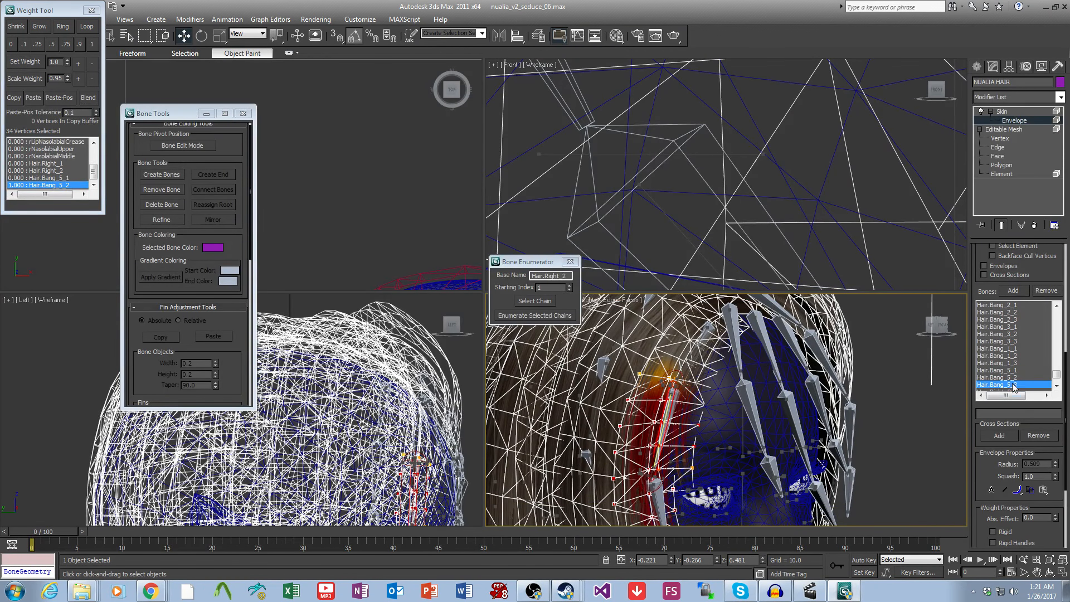
pyautogui.moveTo(742, 469); pyautogui.dragTo(762, 415, button='middle')
pyautogui.keyDown('alt'); pyautogui.moveTo(763, 427); pyautogui.dragTo(544, 213); pyautogui.keyUp('alt')
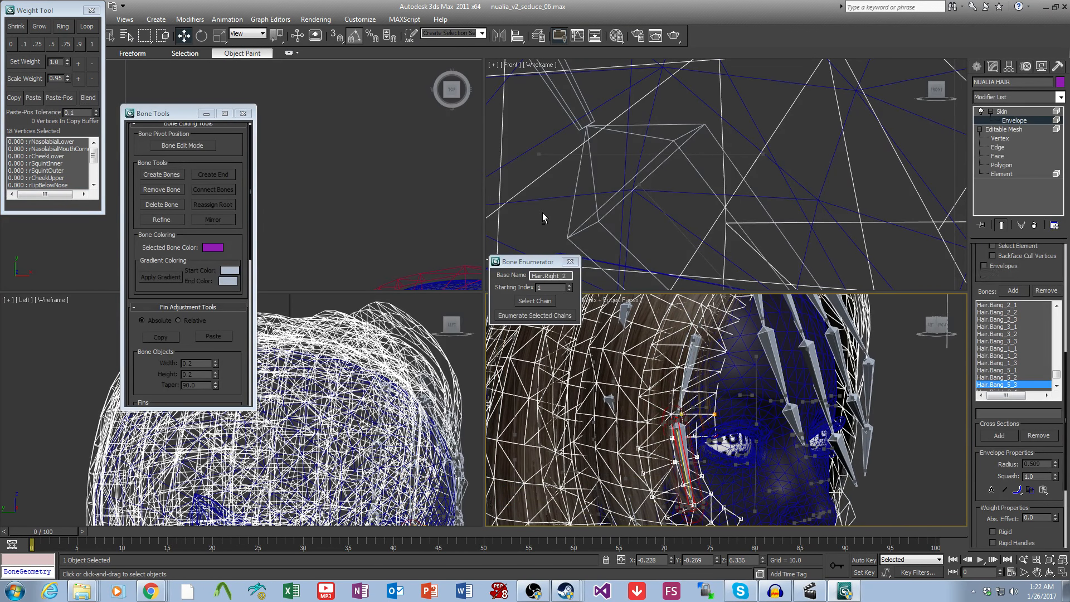
pyautogui.click(40, 26)
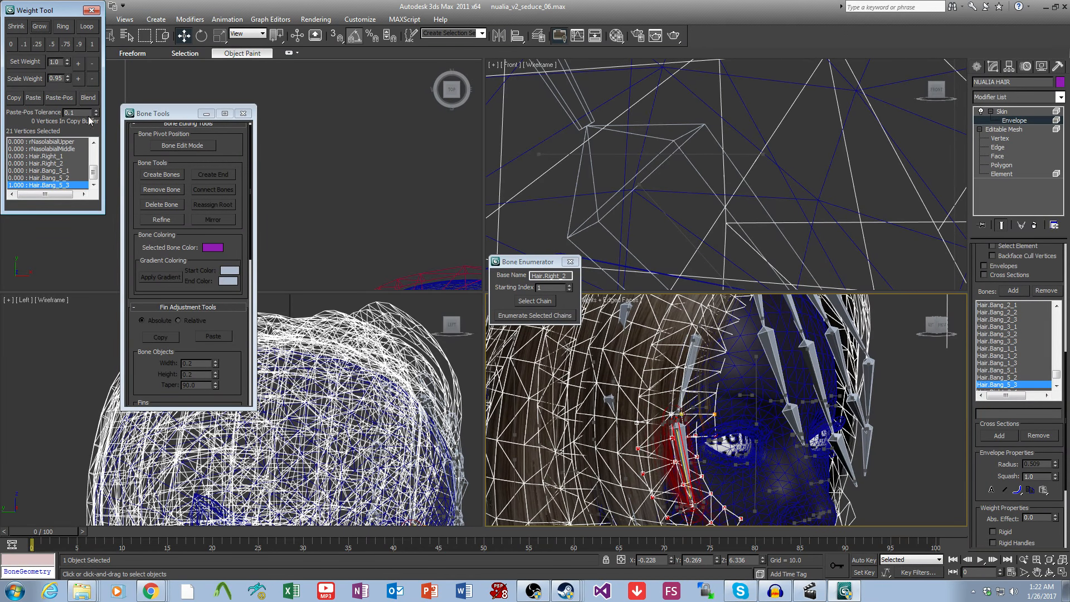
pyautogui.moveTo(963, 425); pyautogui.dragTo(953, 379, button='middle')
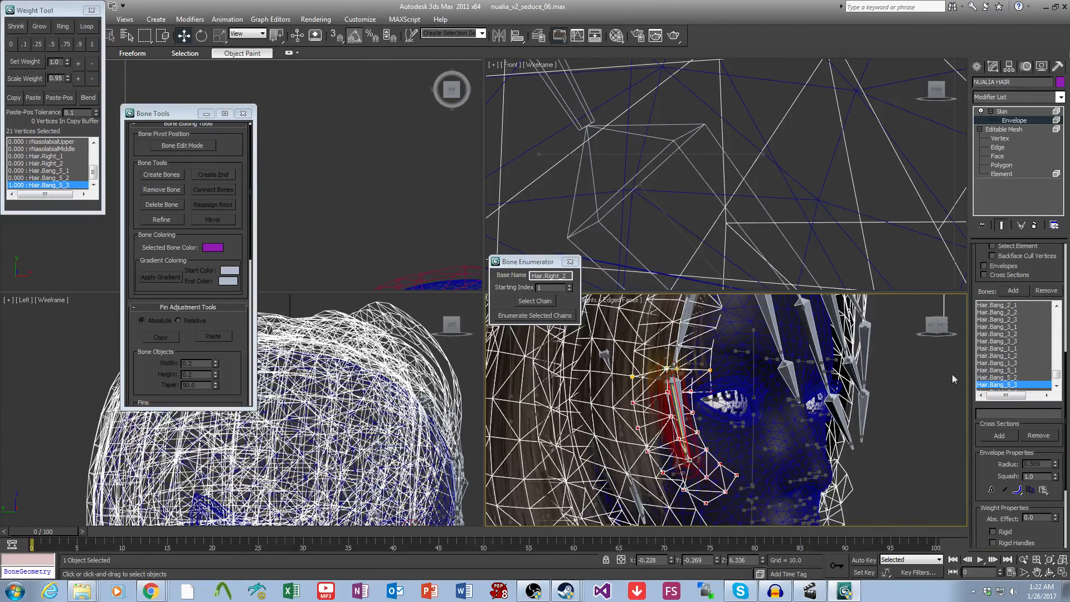
# Step: Leave envelope editing and test-rotate the bone Hair.Bang_5_1 to check the strand's deformation, cancelling the rotation
pyautogui.click(1060, 389)
pyautogui.click(1059, 389)
pyautogui.moveTo(755, 421); pyautogui.dragTo(743, 477, button='middle')
pyautogui.click(1004, 114)
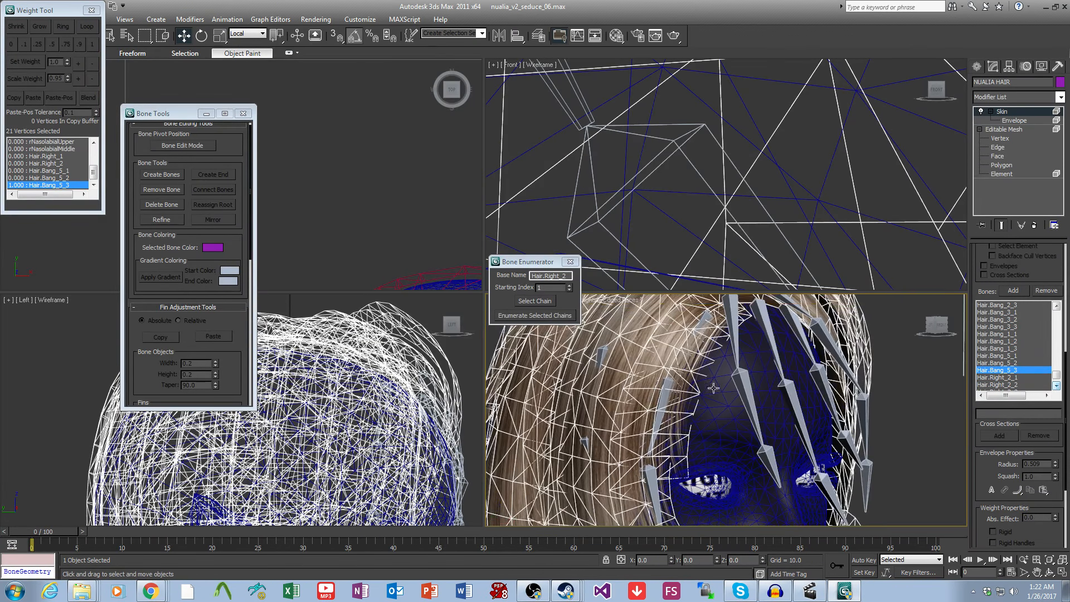
pyautogui.click(707, 315)
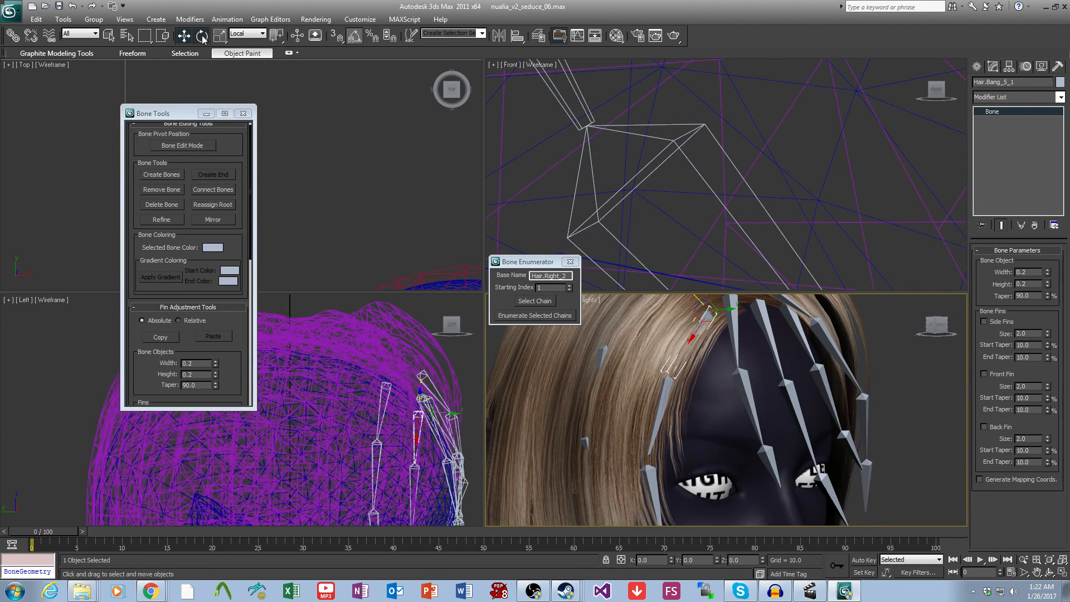
pyautogui.click(202, 37)
pyautogui.moveTo(693, 332); pyautogui.dragTo(680, 389)
pyautogui.rightClick(681, 389)
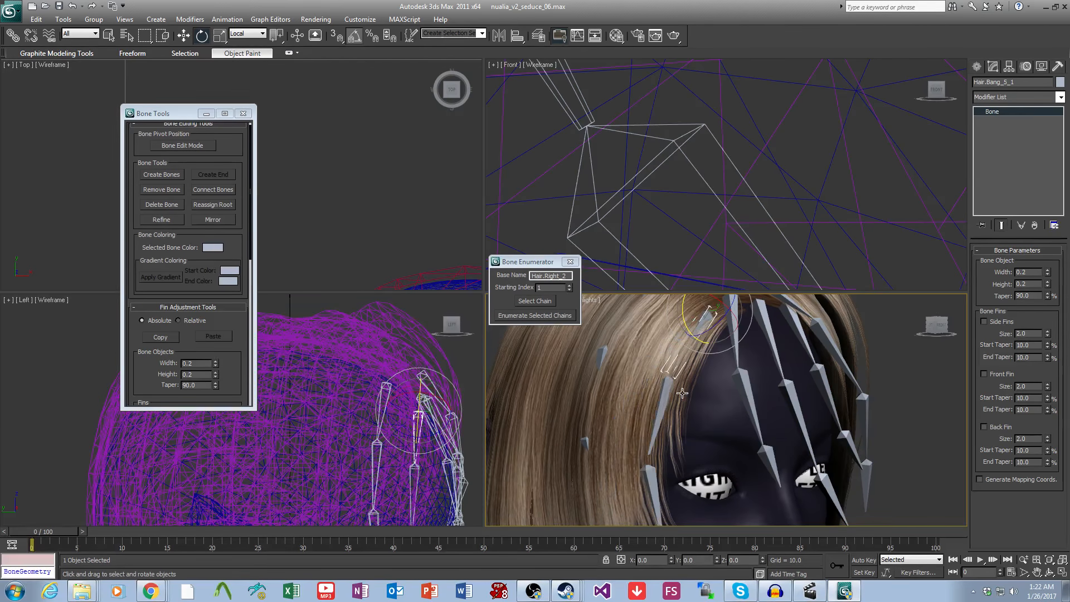
# Step: Test-rotate Hair.Bang_5_1 once more to see how the bang strands follow, and discard the rotation
pyautogui.click(681, 390)
pyautogui.click(1001, 166)
pyautogui.click(894, 406)
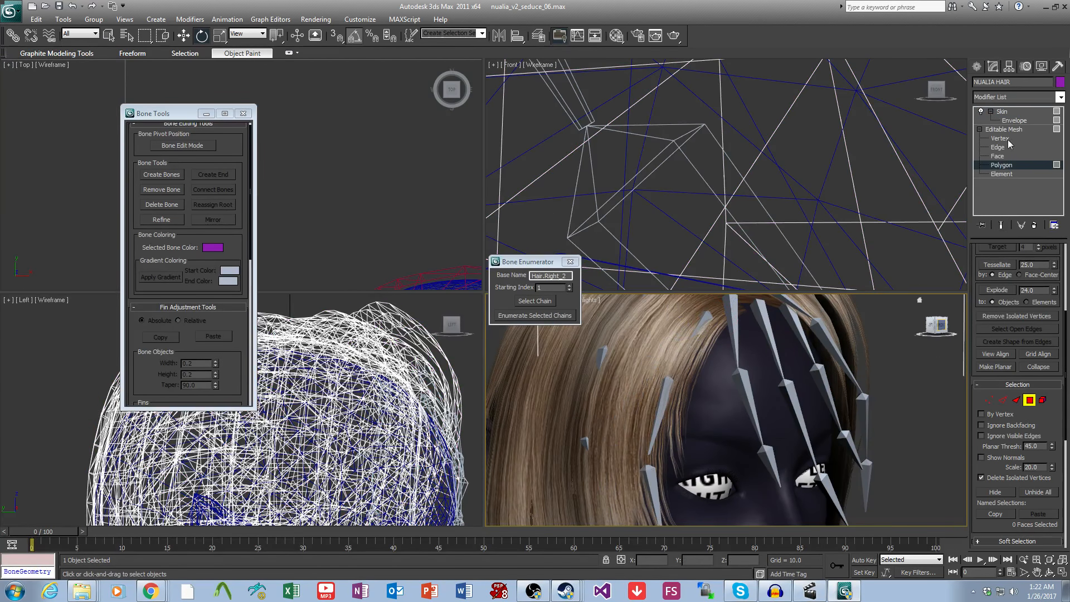
pyautogui.click(1007, 132)
pyautogui.click(708, 316)
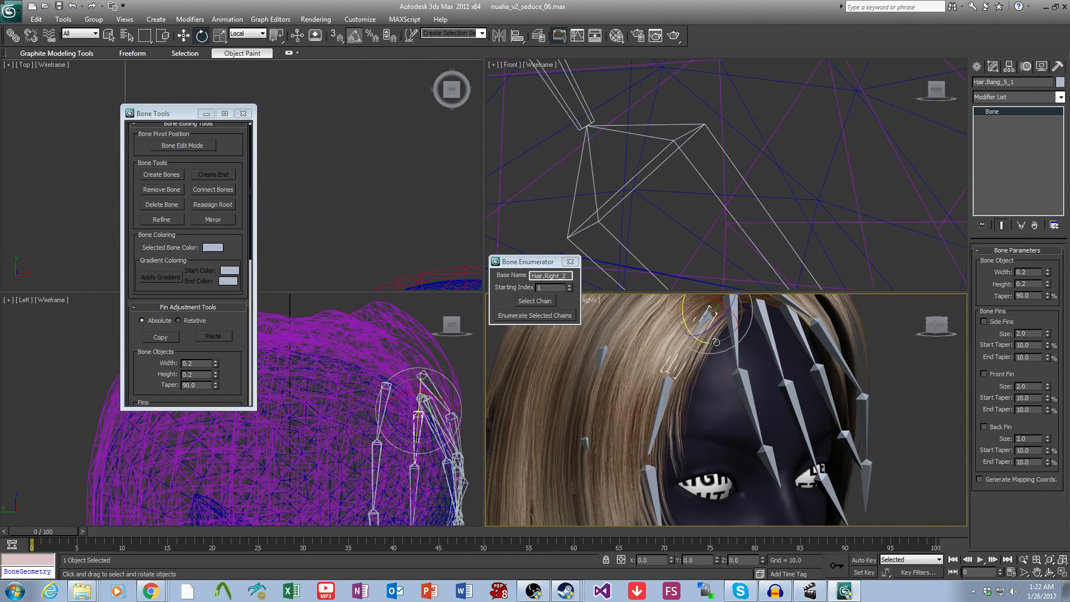
pyautogui.moveTo(708, 342); pyautogui.dragTo(715, 382)
# Step: Select the two strand elements around the Hair.Bang_5 bones in the hair mesh and hide them
pyautogui.click(691, 383)
pyautogui.click(1003, 175)
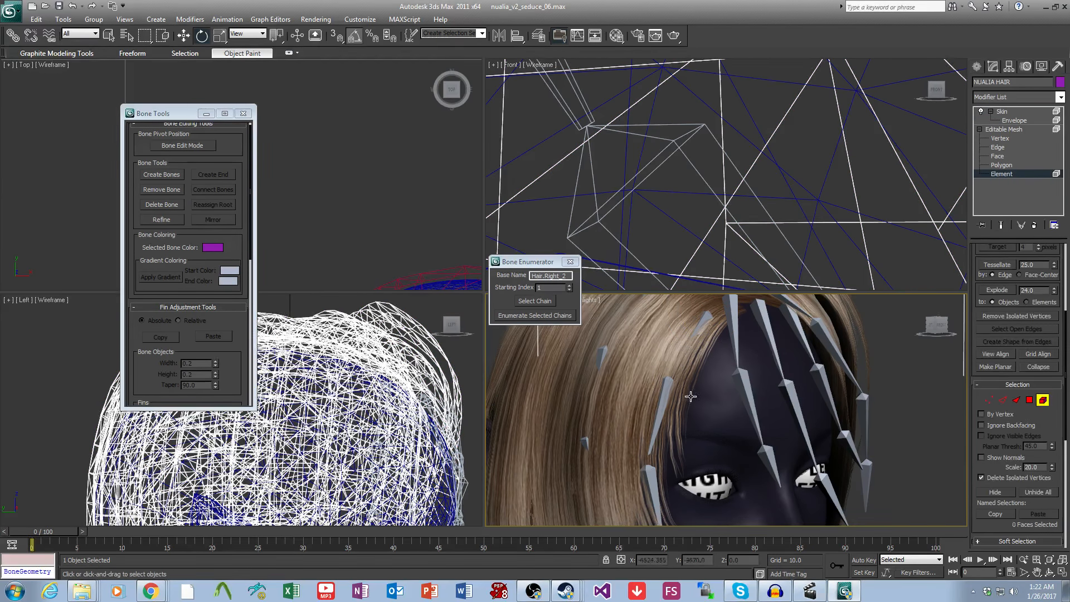
pyautogui.click(686, 394)
pyautogui.keyDown('ctrl'); pyautogui.click(636, 412); pyautogui.keyUp('ctrl')
pyautogui.keyDown('alt'); pyautogui.moveTo(637, 411); pyautogui.dragTo(700, 417, button='middle'); pyautogui.keyUp('alt')
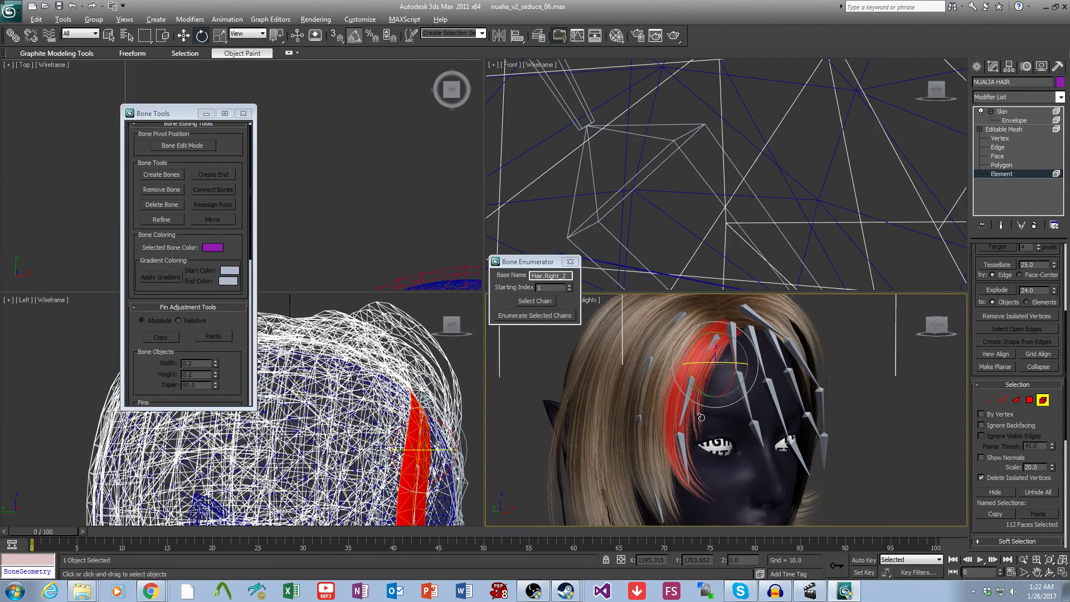
pyautogui.click(700, 417)
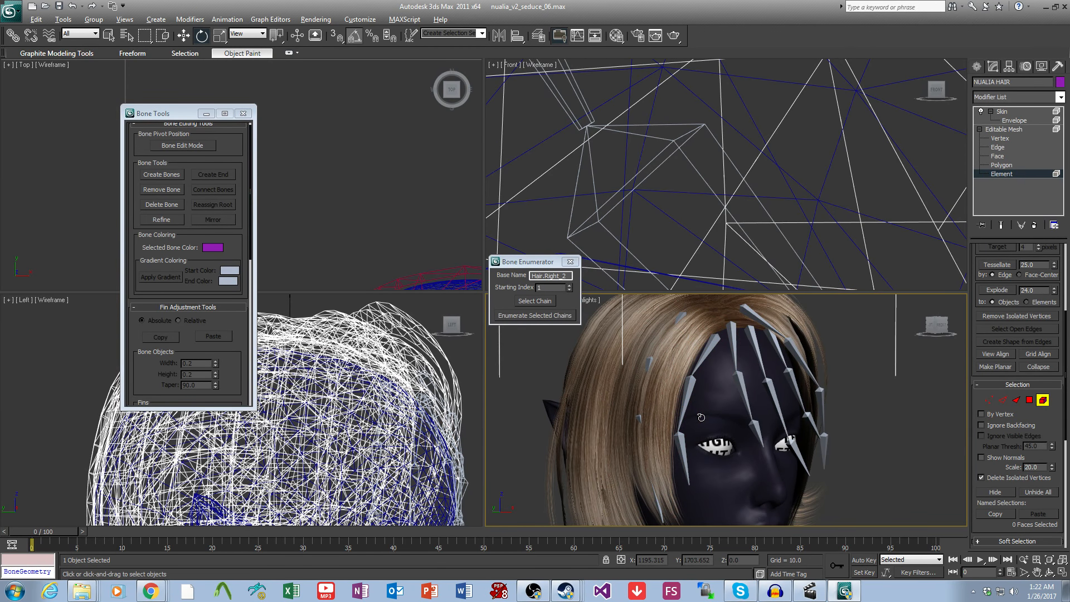
# Step: Pick out the side strand element beside the hidden bangs and return to the Skin modifier's envelope editing
pyautogui.keyDown('alt'); pyautogui.moveTo(701, 418); pyautogui.dragTo(699, 406, button='middle'); pyautogui.keyUp('alt')
pyautogui.scroll(3, 698, 406)
pyautogui.scroll(-3, 698, 406)
pyautogui.click(682, 407)
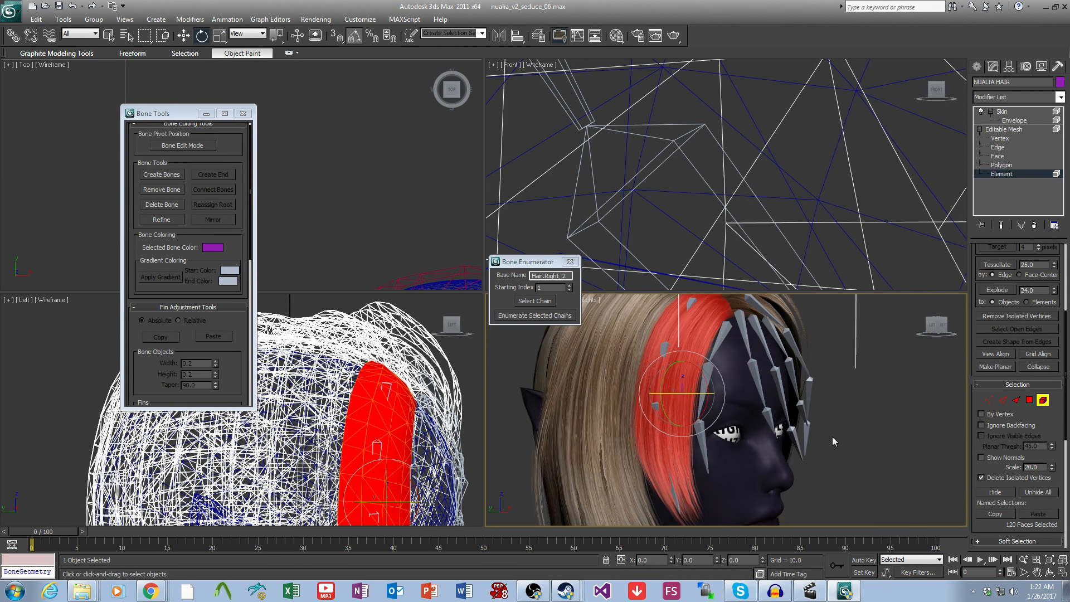
pyautogui.click(1009, 121)
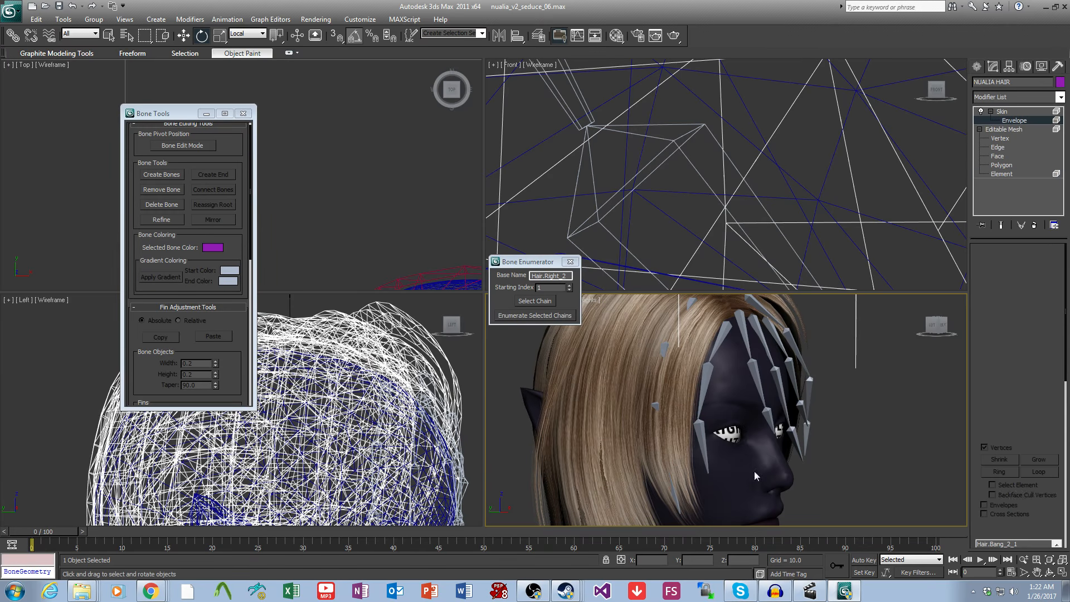
# Step: Show edged faces, select a vertex at the side strand's tip and make Hair.Right_2_1 the active bone
pyautogui.moveTo(754, 470); pyautogui.dragTo(763, 425, button='middle')
pyautogui.press('F4')
pyautogui.moveTo(706, 520); pyautogui.dragTo(713, 490, button='middle')
pyautogui.scroll(3, 713, 489)
pyautogui.click(713, 485)
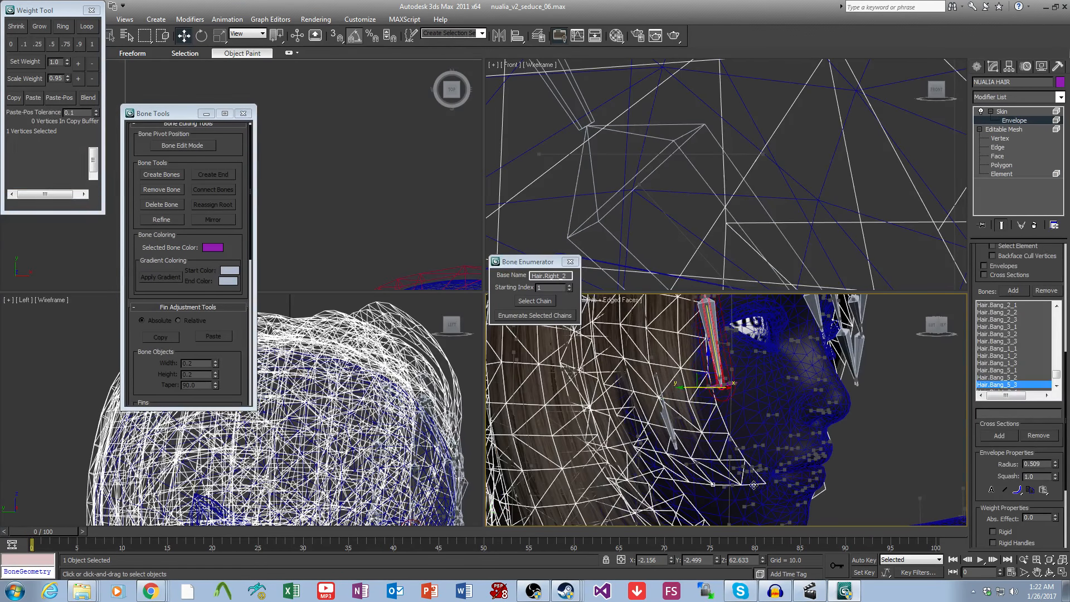
pyautogui.click(1056, 386)
pyautogui.click(1057, 386)
pyautogui.click(1024, 378)
# Step: Grow the vertex selection upward from the tip until it covers the whole side strand
pyautogui.scroll(-3, 806, 400)
pyautogui.moveTo(806, 400); pyautogui.dragTo(806, 509, button='middle')
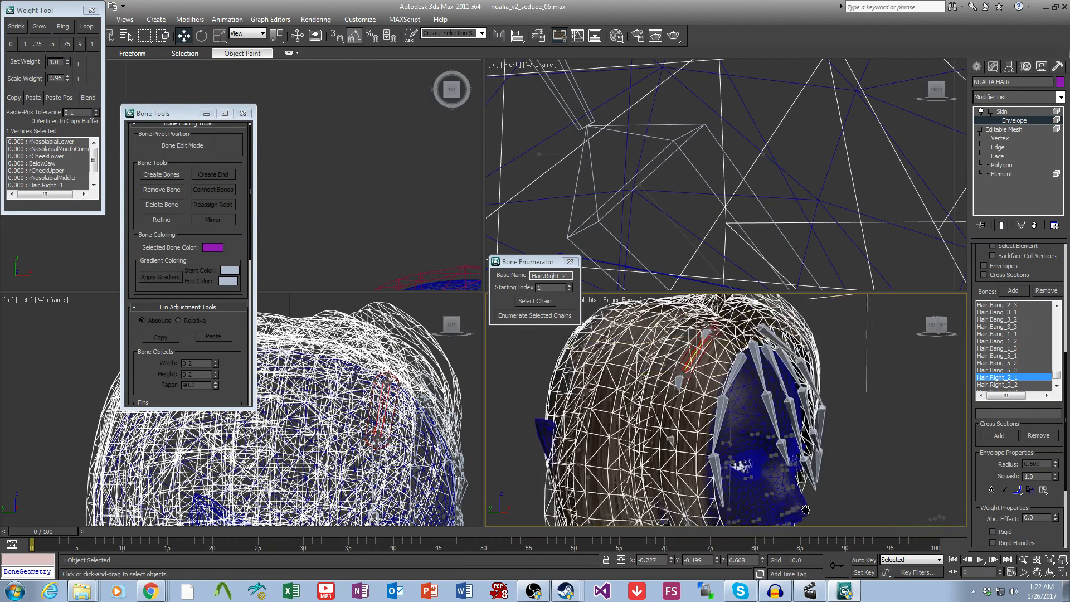
pyautogui.scroll(5, 787, 464)
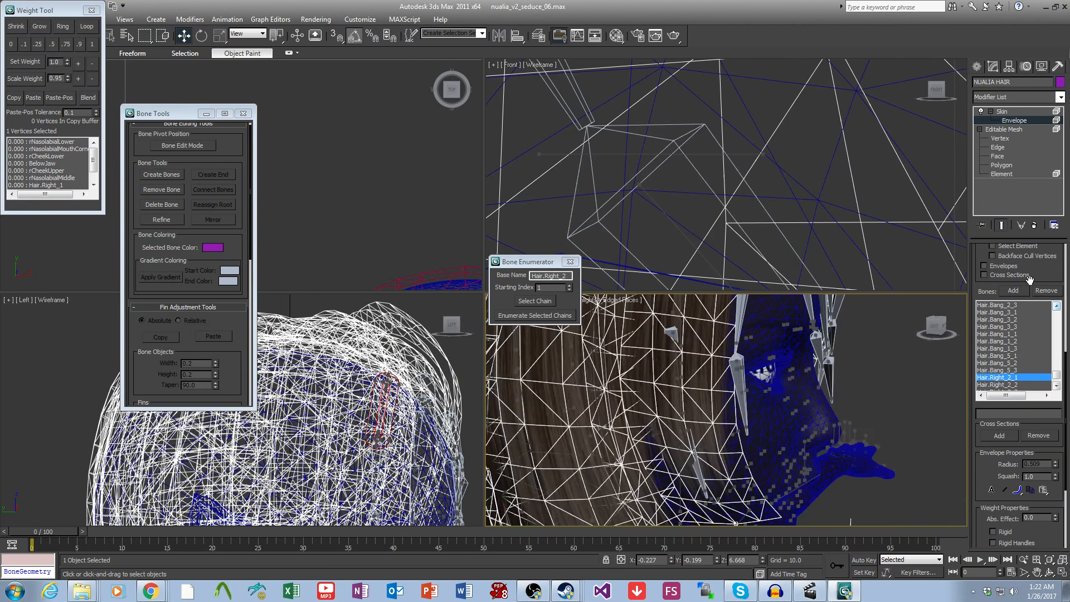
pyautogui.click(39, 26)
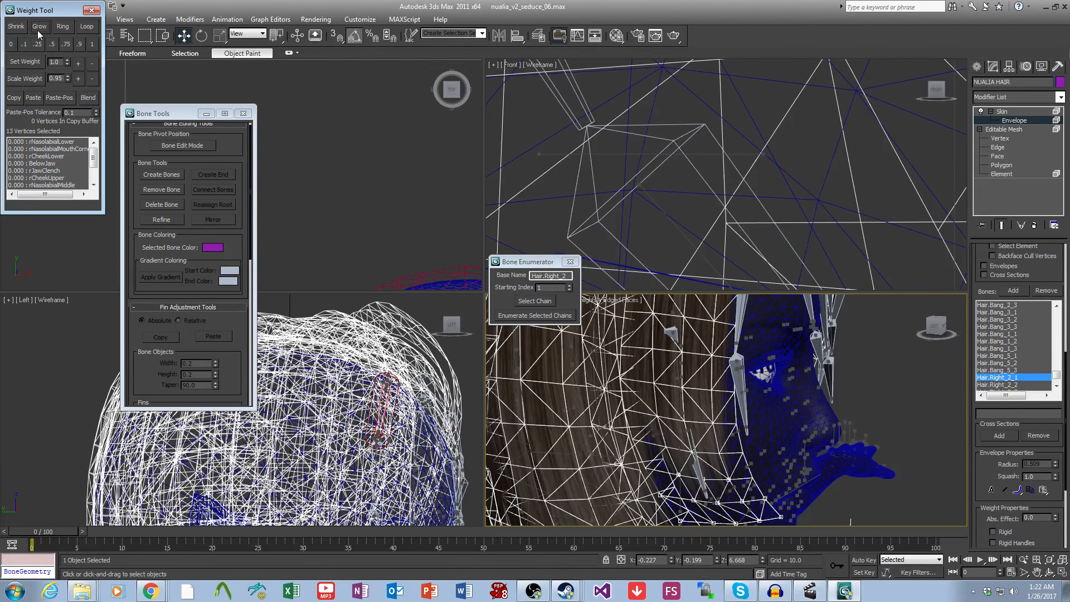
pyautogui.moveTo(595, 394); pyautogui.dragTo(838, 506)
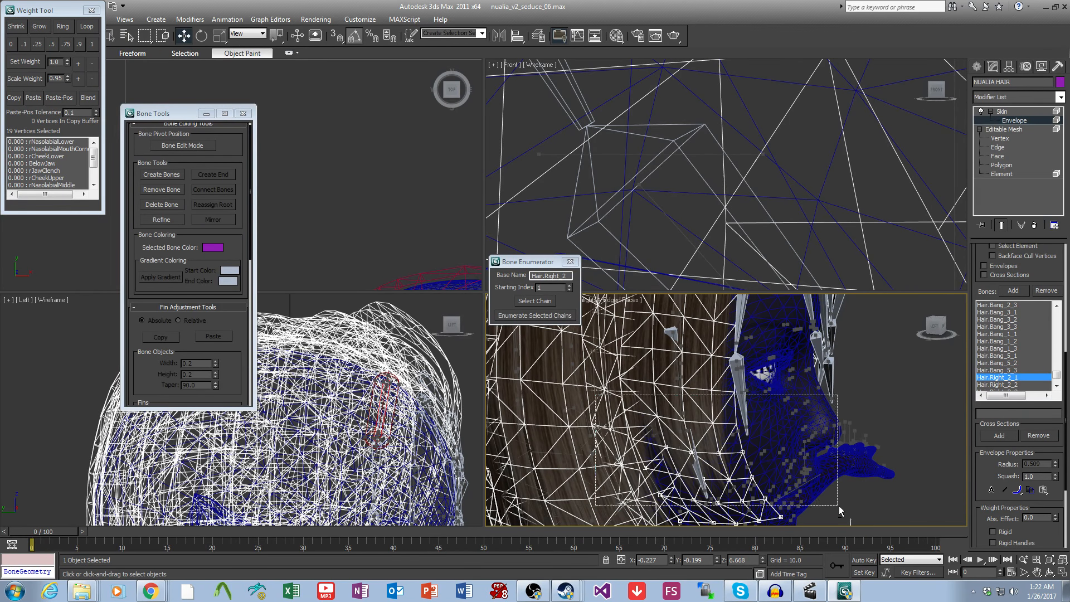
pyautogui.click(43, 30)
pyautogui.click(43, 31)
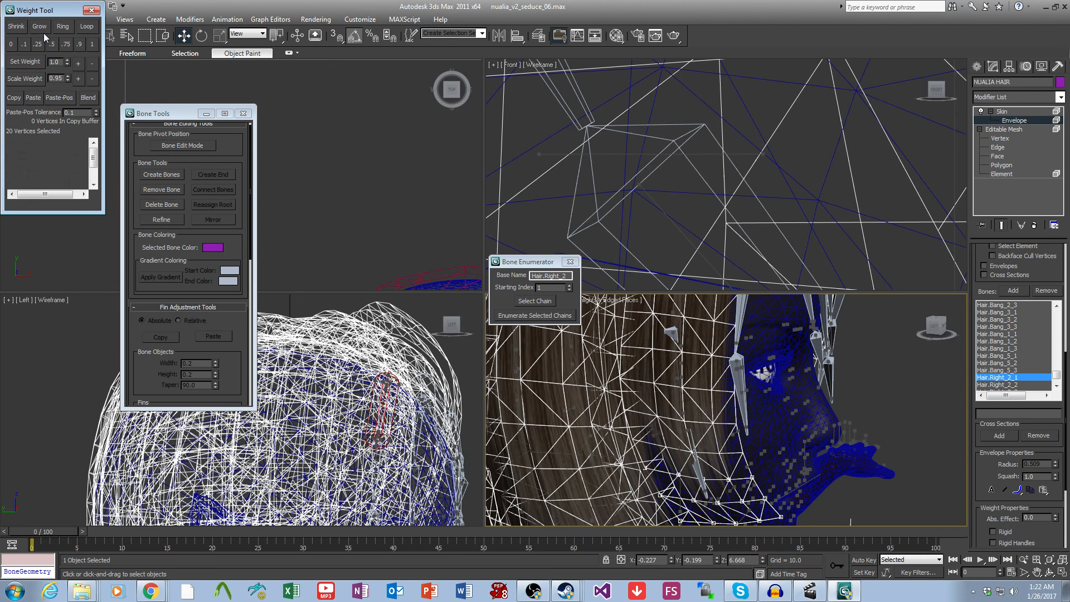
pyautogui.click(44, 30)
pyautogui.click(43, 30)
pyautogui.click(43, 31)
pyautogui.click(44, 30)
pyautogui.click(43, 31)
pyautogui.moveTo(713, 304); pyautogui.dragTo(693, 463, button='middle')
pyautogui.click(43, 28)
pyautogui.click(43, 28)
pyautogui.click(43, 29)
pyautogui.click(43, 29)
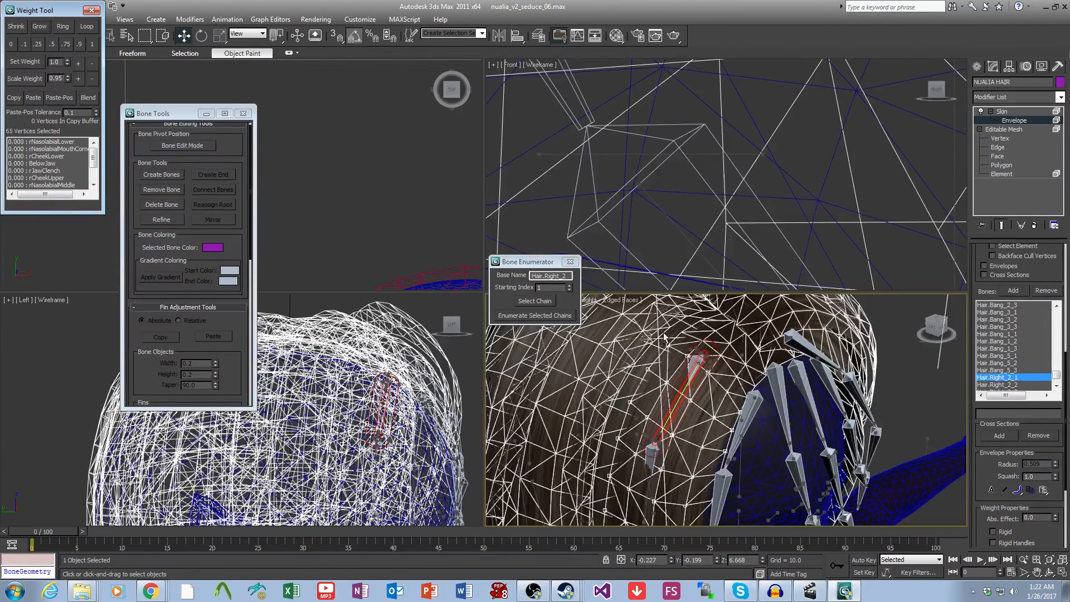
# Step: Weight all the side strand's vertices 1.0 to Hair.Right_2_1 and blend the weights
pyautogui.keyDown('alt'); pyautogui.moveTo(734, 380); pyautogui.dragTo(724, 378, button='middle'); pyautogui.keyUp('alt')
pyautogui.click(34, 63)
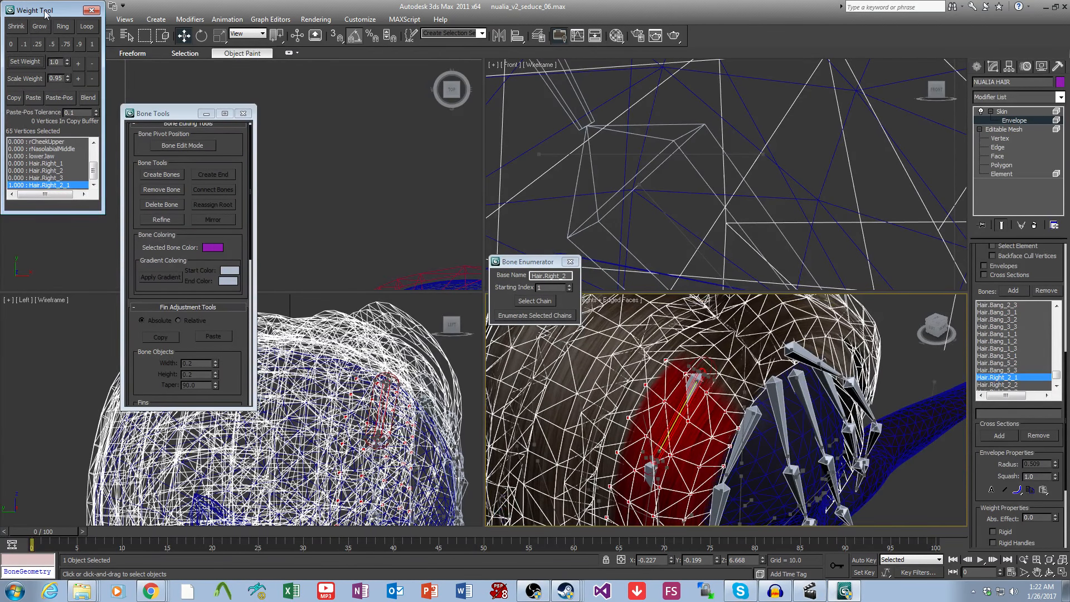
pyautogui.click(94, 100)
# Step: Reduce the selection to the side strand's vertices from Hair.Right_2_2 down, weight them 1.0 to that bone and blend
pyautogui.moveTo(750, 371)
pyautogui.keyDown('alt'); pyautogui.mouseDown(button='middle')
pyautogui.moveTo(748, 351)
pyautogui.moveTo(757, 375)
pyautogui.moveTo(765, 365)
pyautogui.mouseUp(button='middle'); pyautogui.keyUp('alt')
pyautogui.click(1004, 384)
pyautogui.click(21, 29)
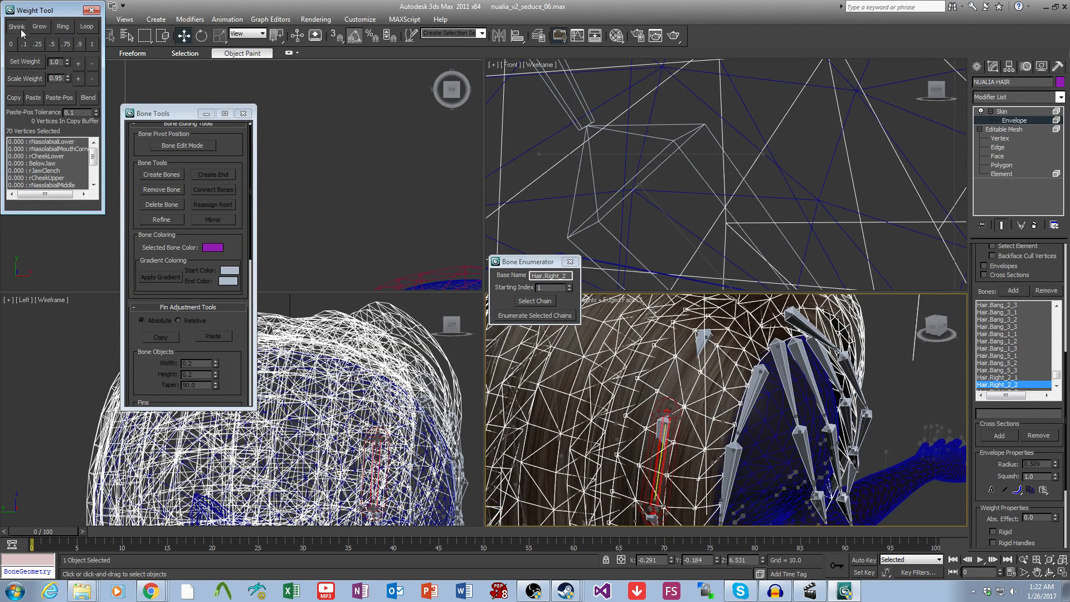
pyautogui.click(21, 29)
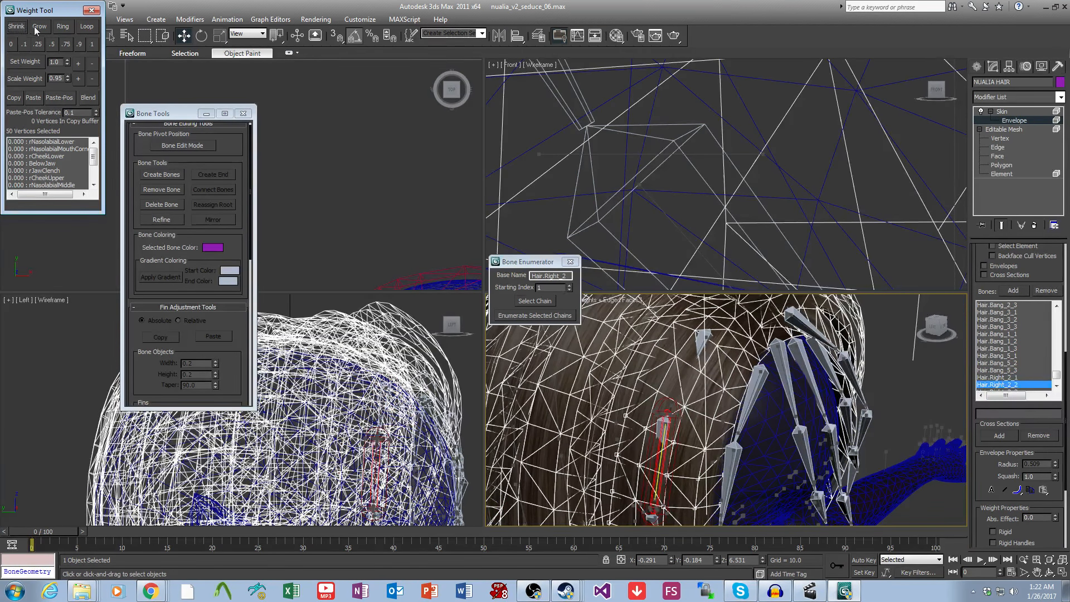
pyautogui.click(29, 62)
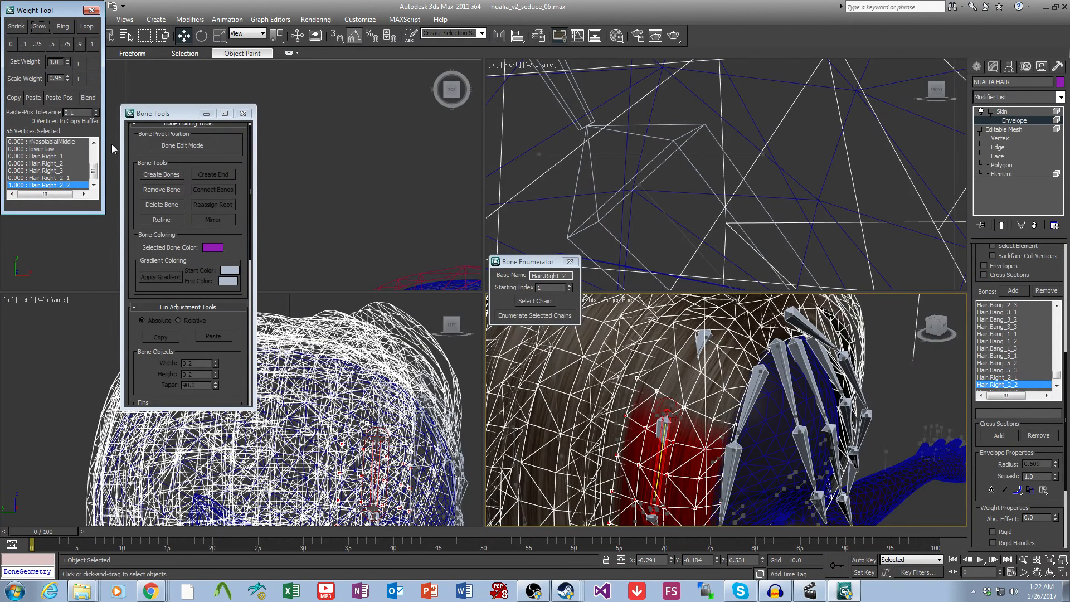
pyautogui.click(93, 96)
pyautogui.keyDown('alt'); pyautogui.moveTo(950, 444); pyautogui.dragTo(960, 403, button='middle'); pyautogui.keyUp('alt')
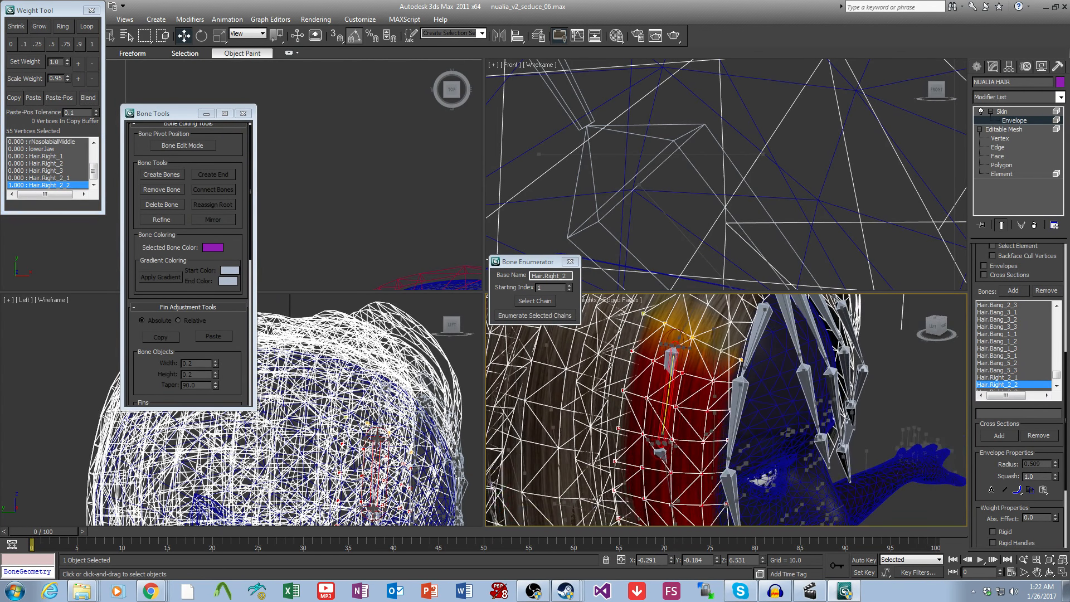
# Step: Reduce the selection to the vertices from Hair.Right_2_3 down, weight them 1.0 to that bone and blend
pyautogui.scroll(-2, 1033, 377)
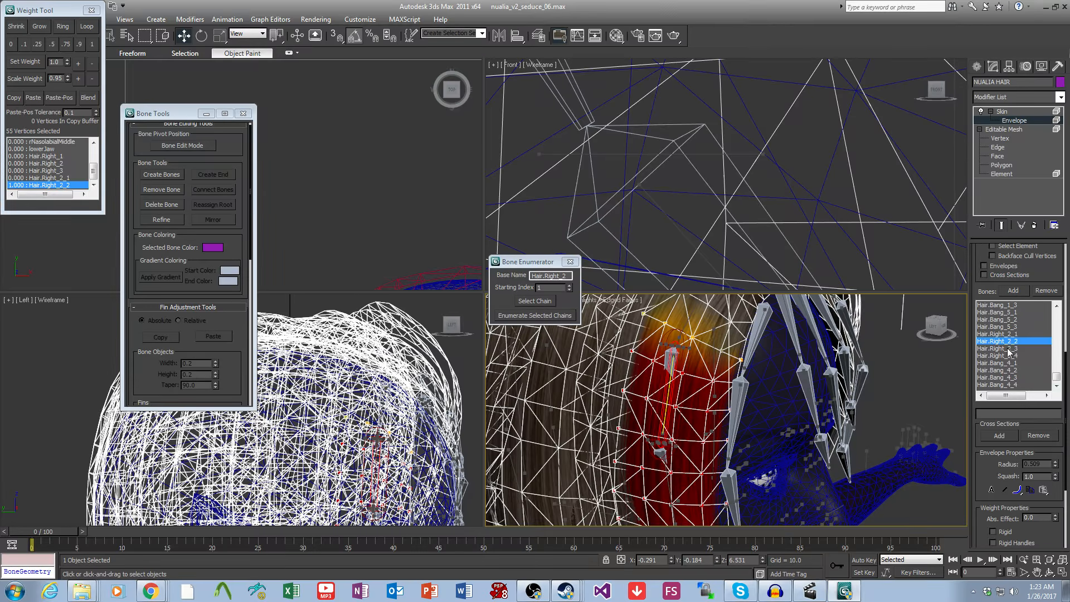
pyautogui.click(1008, 349)
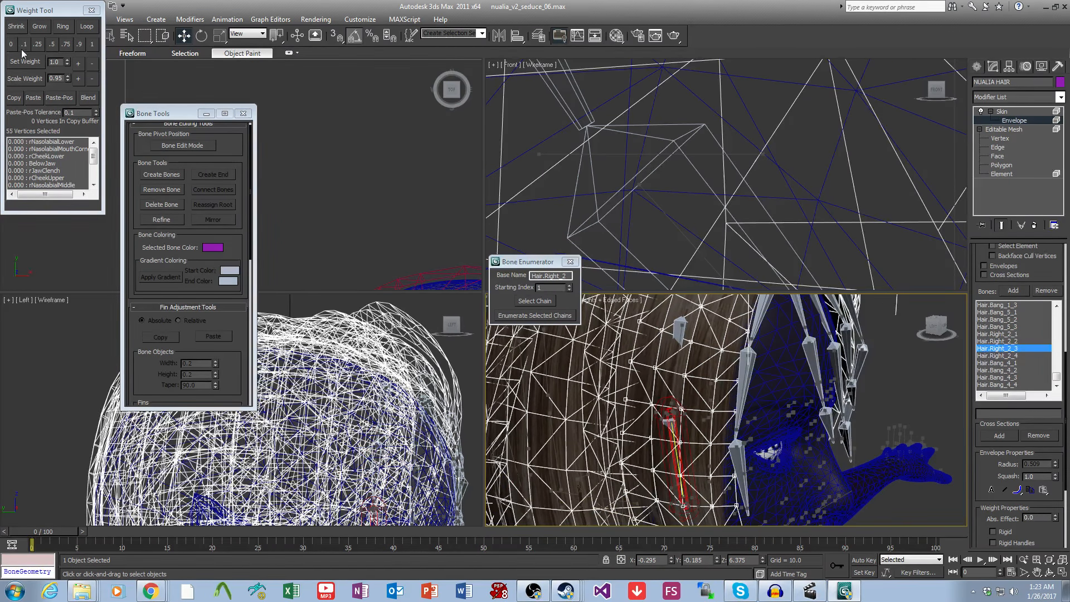
pyautogui.click(17, 26)
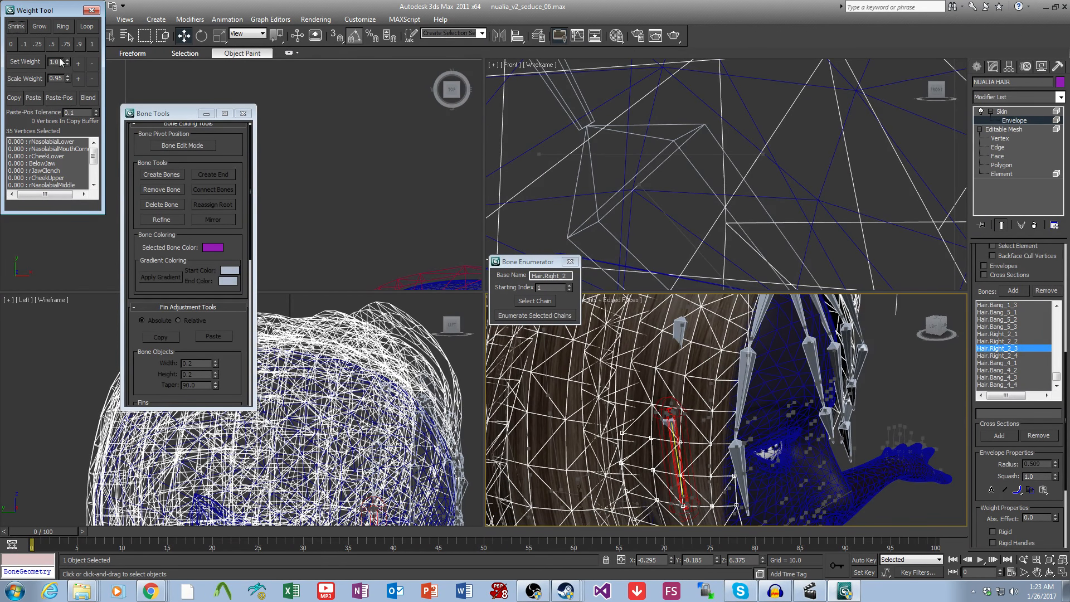
pyautogui.click(31, 63)
pyautogui.click(87, 101)
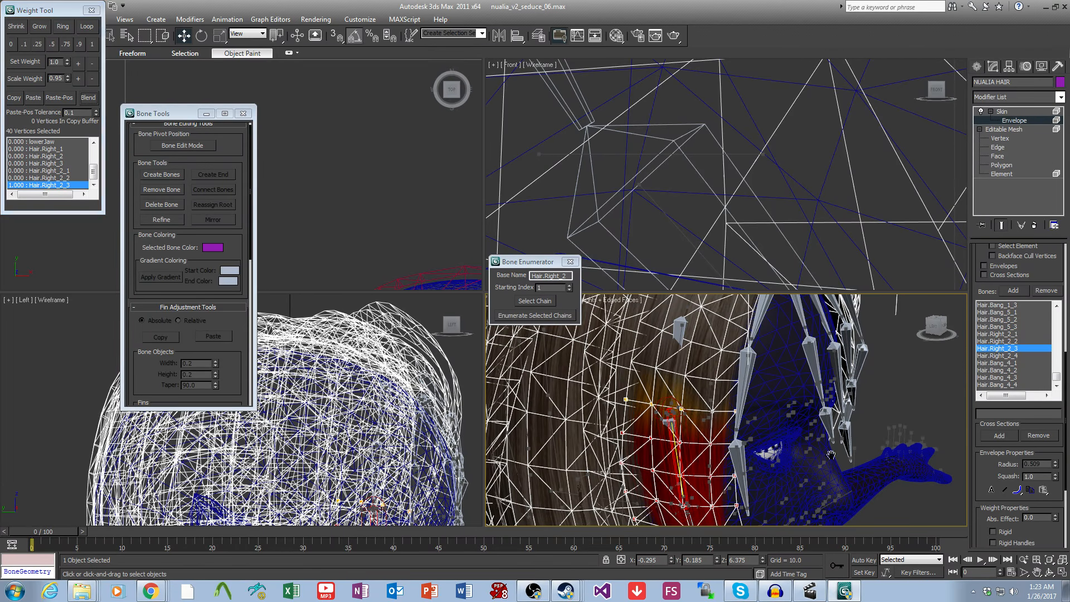
# Step: Weight only the side strand's tip vertices 1.0 to Hair.Right_2_4, grow the selection and blend
pyautogui.moveTo(797, 446); pyautogui.dragTo(802, 393, button='middle')
pyautogui.click(1004, 356)
pyautogui.moveTo(808, 437); pyautogui.dragTo(812, 416, button='middle')
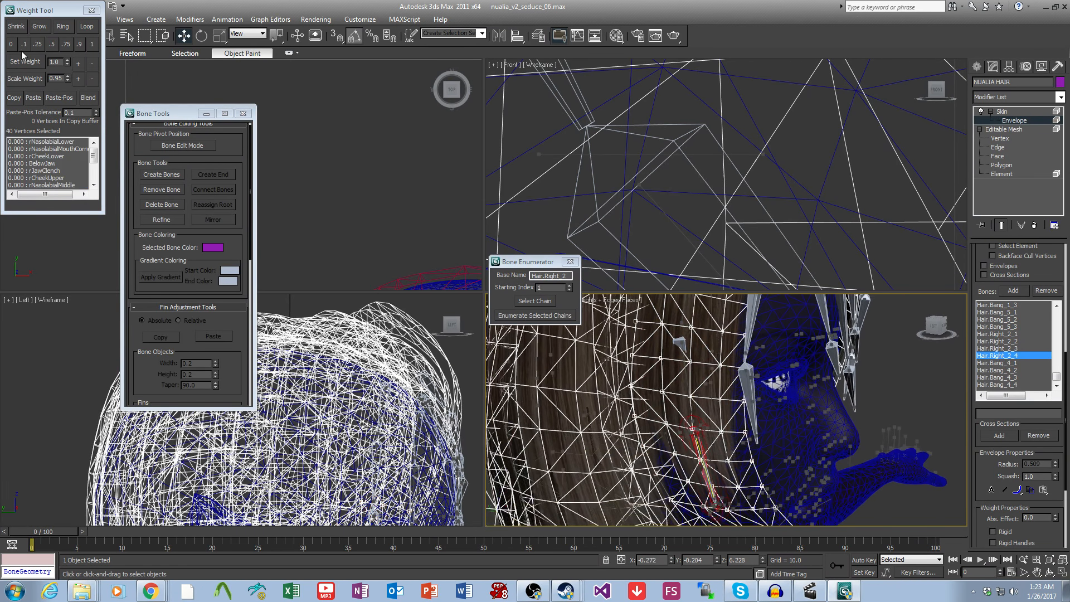
pyautogui.click(16, 27)
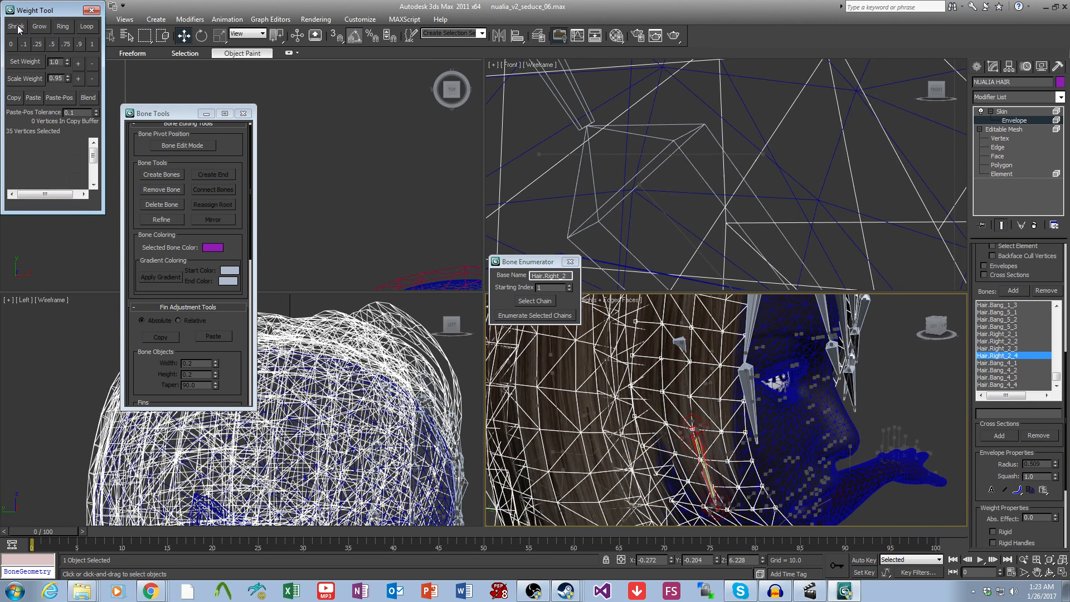
pyautogui.click(29, 63)
pyautogui.click(46, 23)
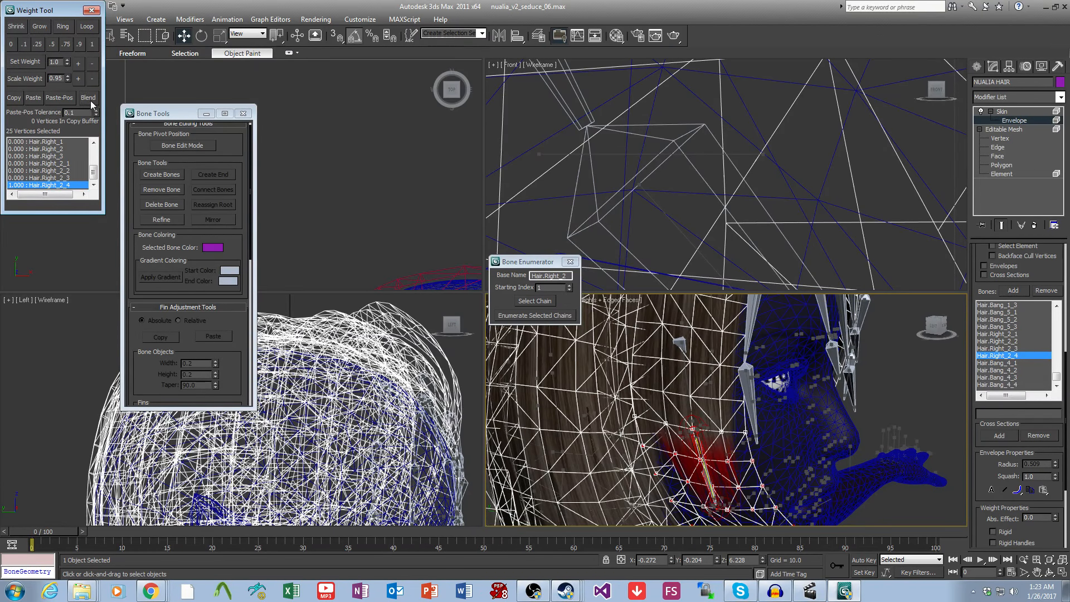
pyautogui.click(91, 100)
# Step: Leave envelope editing on the hair mesh and deselect the mesh
pyautogui.scroll(-3, 896, 422)
pyautogui.click(1013, 164)
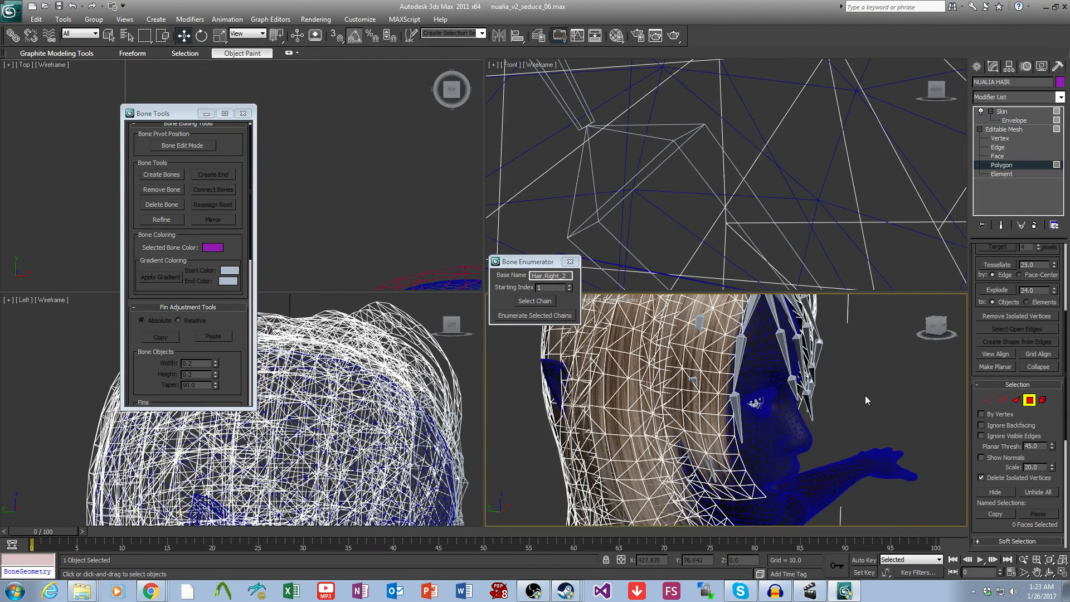
pyautogui.click(886, 357)
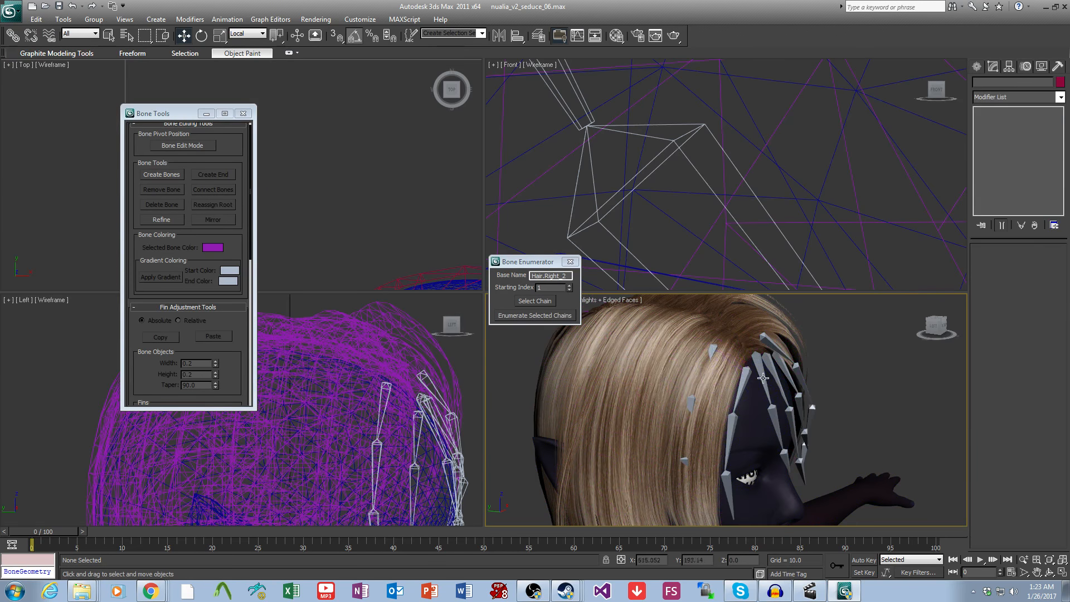
# Step: Test the side strand's deformation by rotating Hair.Right_2_1 and its next bone down, undoing each rotation
pyautogui.click(713, 352)
pyautogui.click(201, 35)
pyautogui.moveTo(715, 394); pyautogui.dragTo(715, 354, button='middle')
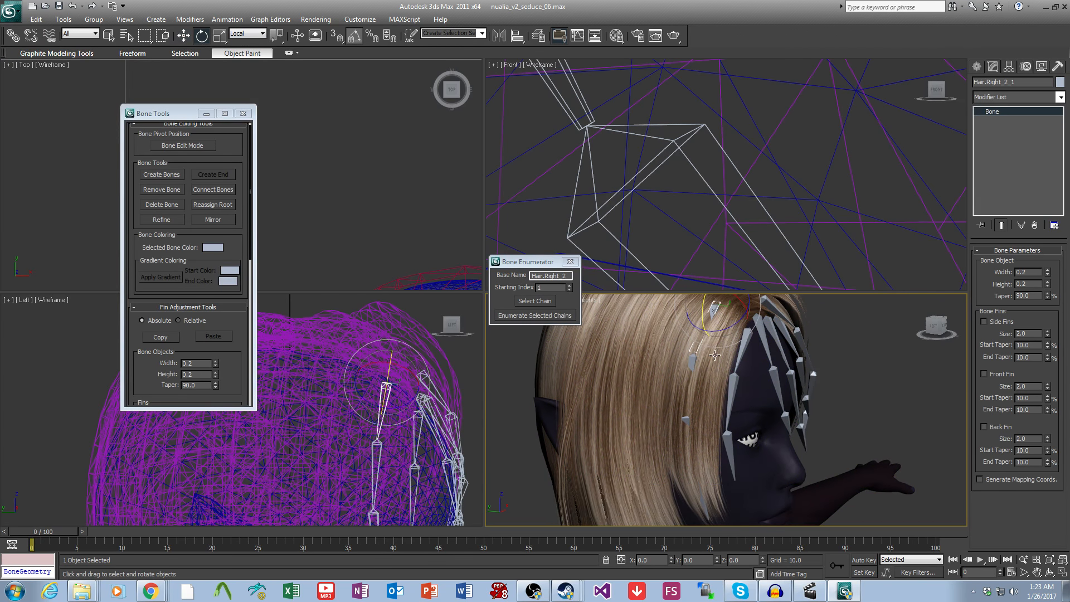
pyautogui.moveTo(724, 331); pyautogui.dragTo(750, 337)
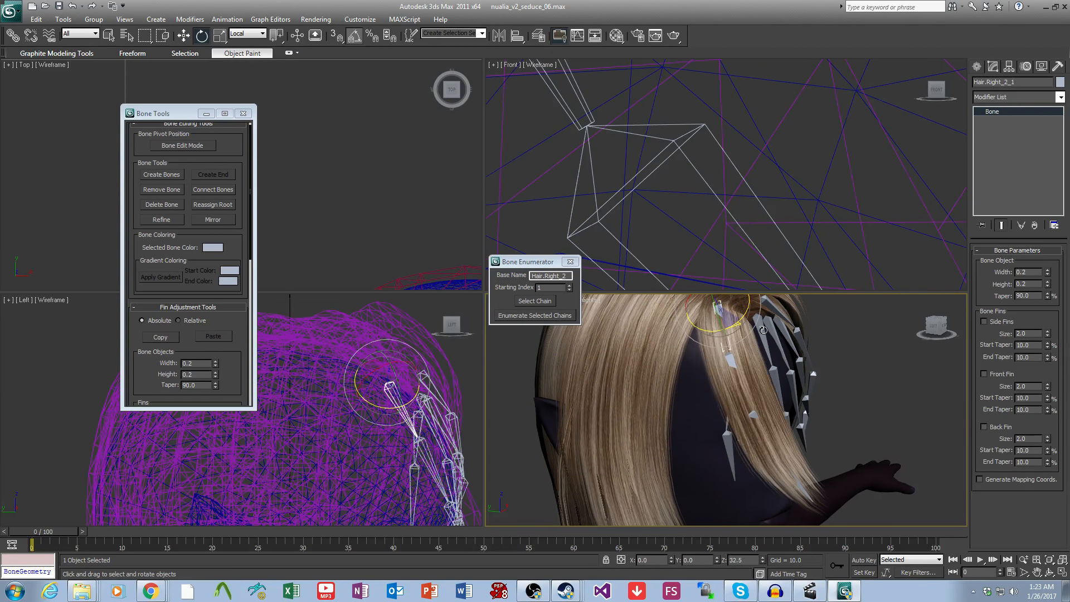
pyautogui.hotkey('ctrl', 'z')
pyautogui.click(695, 362)
pyautogui.moveTo(711, 370); pyautogui.dragTo(823, 410)
pyautogui.hotkey('ctrl', 'z')
# Step: Unhide all hidden polygons of the NUALIA HAIR mesh, return to its Skin modifier and deselect the mesh
pyautogui.click(720, 340)
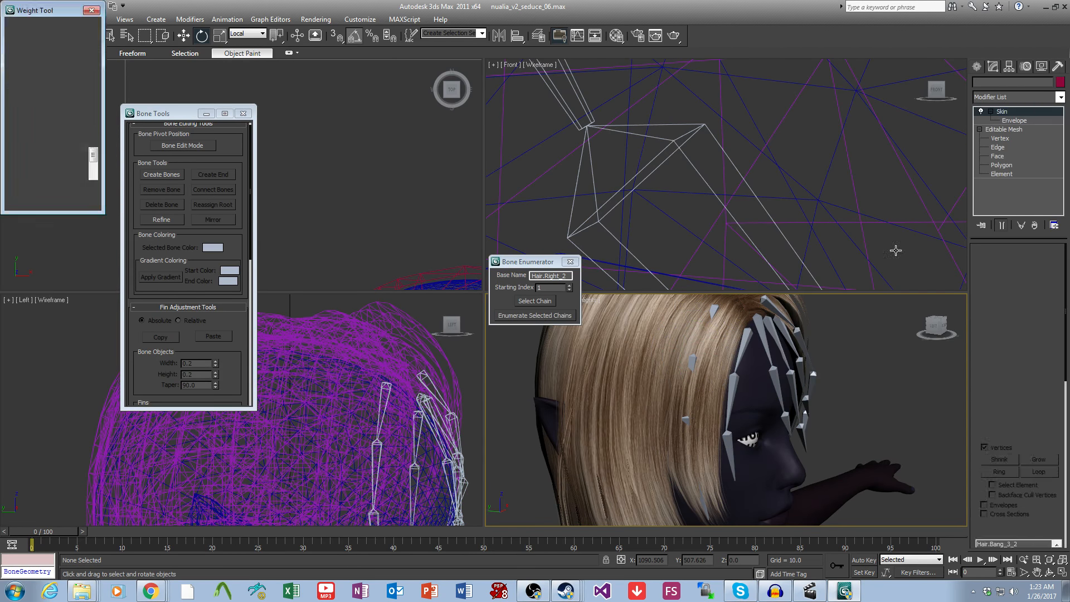
pyautogui.click(1018, 168)
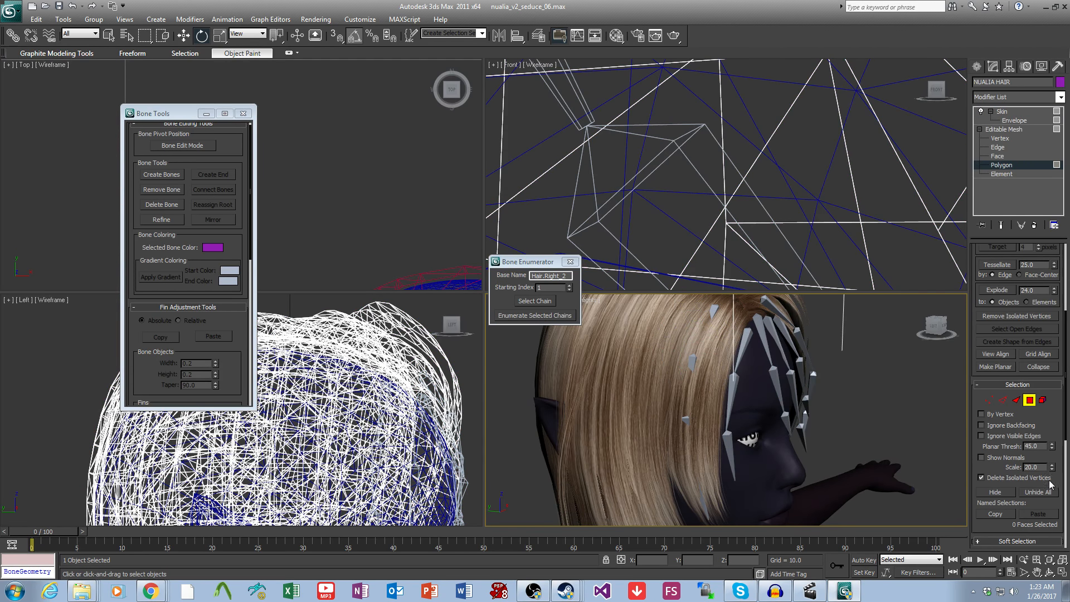
pyautogui.moveTo(1047, 485); pyautogui.dragTo(1047, 486)
pyautogui.click(1042, 494)
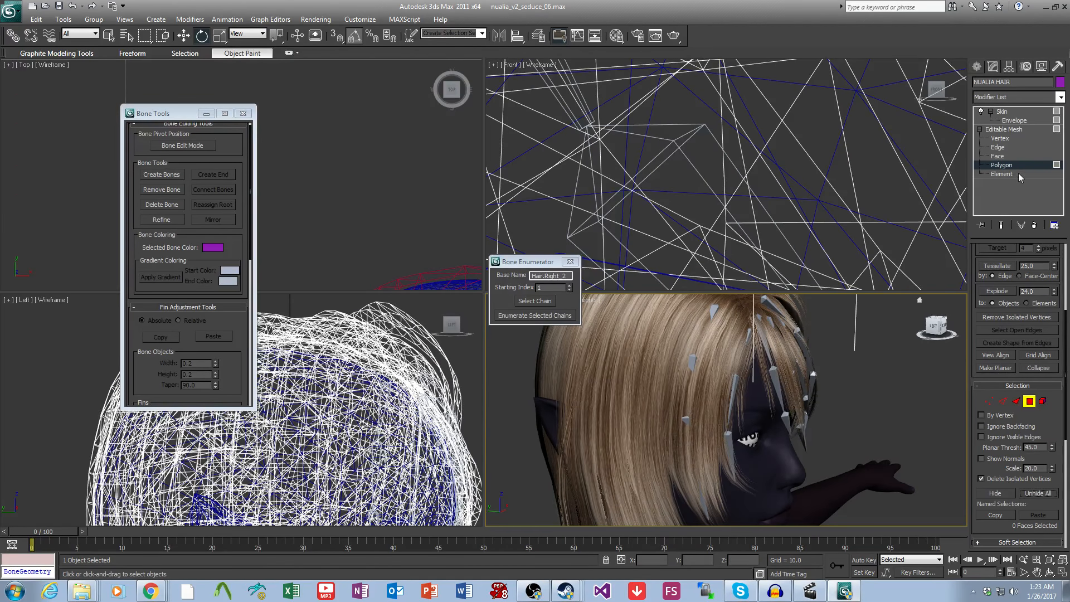
pyautogui.click(1007, 113)
pyautogui.click(849, 400)
# Step: Unhide the side hair bones Hair.Right_1 to Hair.Right_4 and Hair.Left_1 to Hair.Left_4
pyautogui.keyDown('alt'); pyautogui.moveTo(849, 400); pyautogui.dragTo(826, 446, button='middle'); pyautogui.keyUp('alt')
pyautogui.press('5')
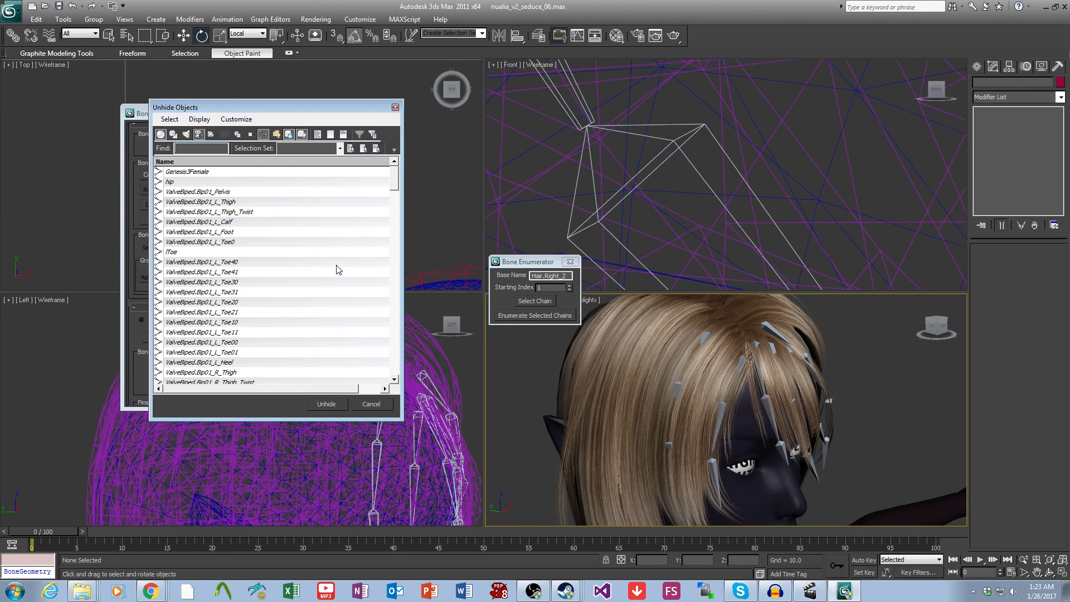
pyautogui.moveTo(394, 178); pyautogui.dragTo(391, 400)
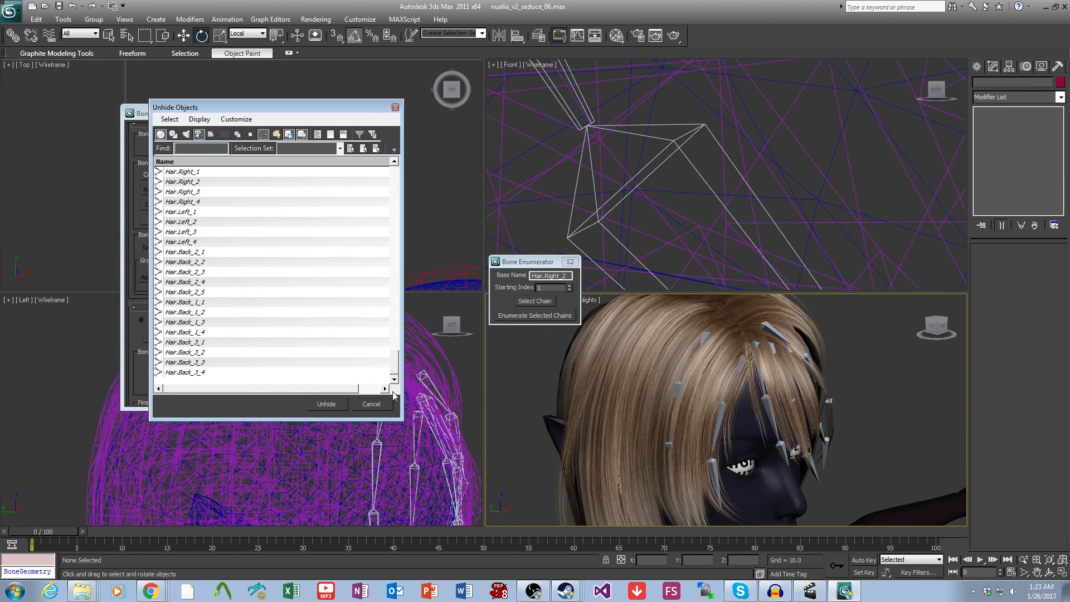
pyautogui.scroll(1, 394, 366)
pyautogui.moveTo(192, 202); pyautogui.dragTo(193, 272)
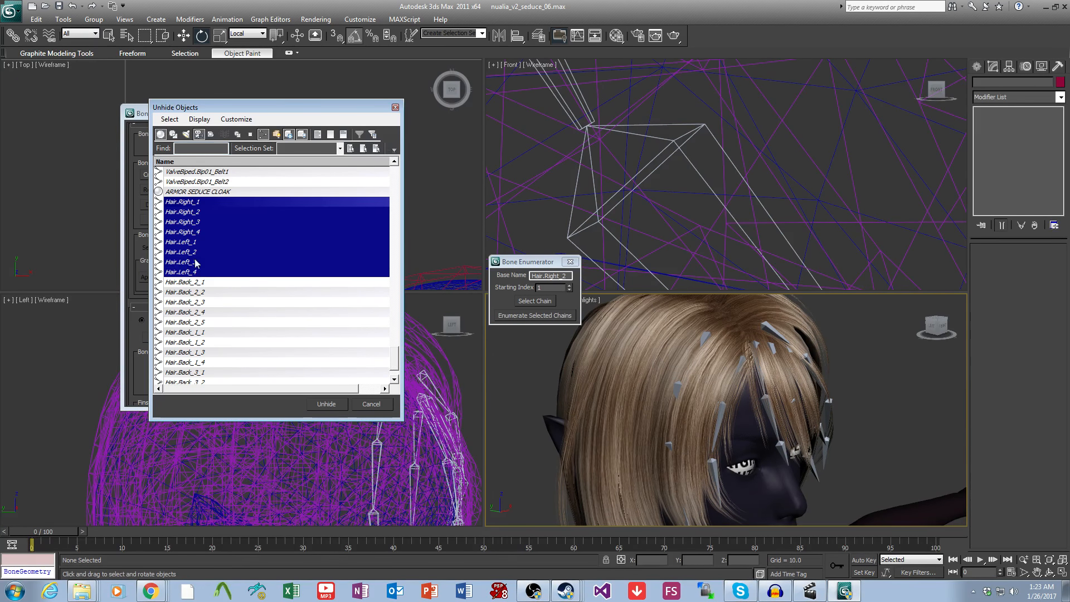
pyautogui.click(326, 403)
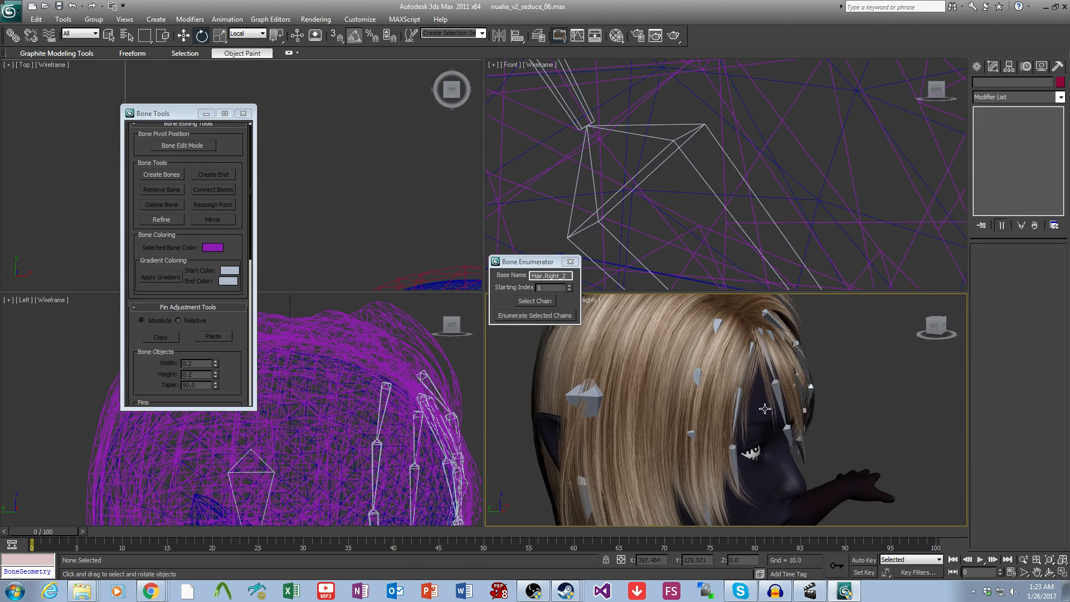
# Step: Test-rotate the Hair.Right_1 bone to check the side hair's deformation, then undo the rotation
pyautogui.click(596, 406)
pyautogui.moveTo(599, 405); pyautogui.dragTo(600, 370, button='middle')
pyautogui.scroll(-3, 613, 379)
pyautogui.moveTo(663, 387); pyautogui.dragTo(650, 401)
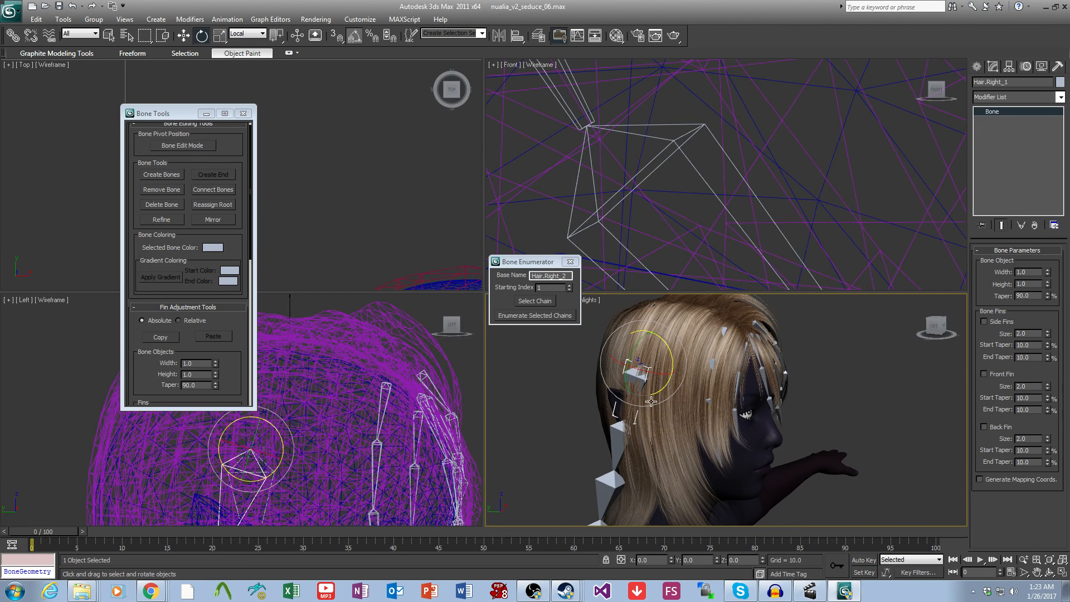
pyautogui.hotkey('ctrl', 'z')
# Step: Select the hair mesh and leave its Polygon level for the base Editable Mesh level
pyautogui.click(693, 410)
pyautogui.click(1000, 165)
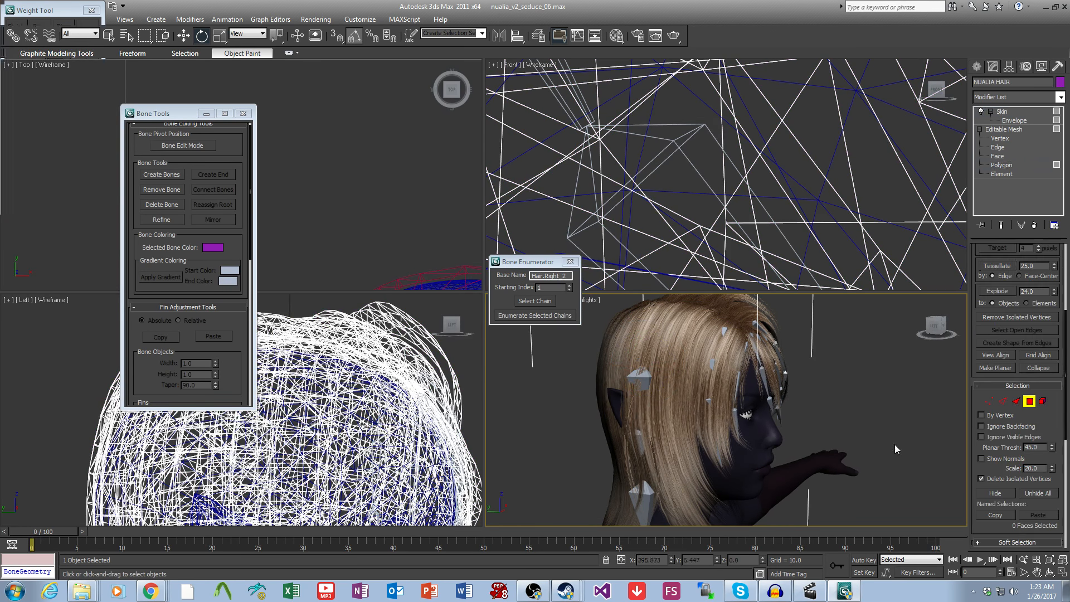
pyautogui.click(1018, 130)
# Step: Test-rotate Hair.Right_1 again together with a front hair bone, then undo these rotations
pyautogui.click(642, 381)
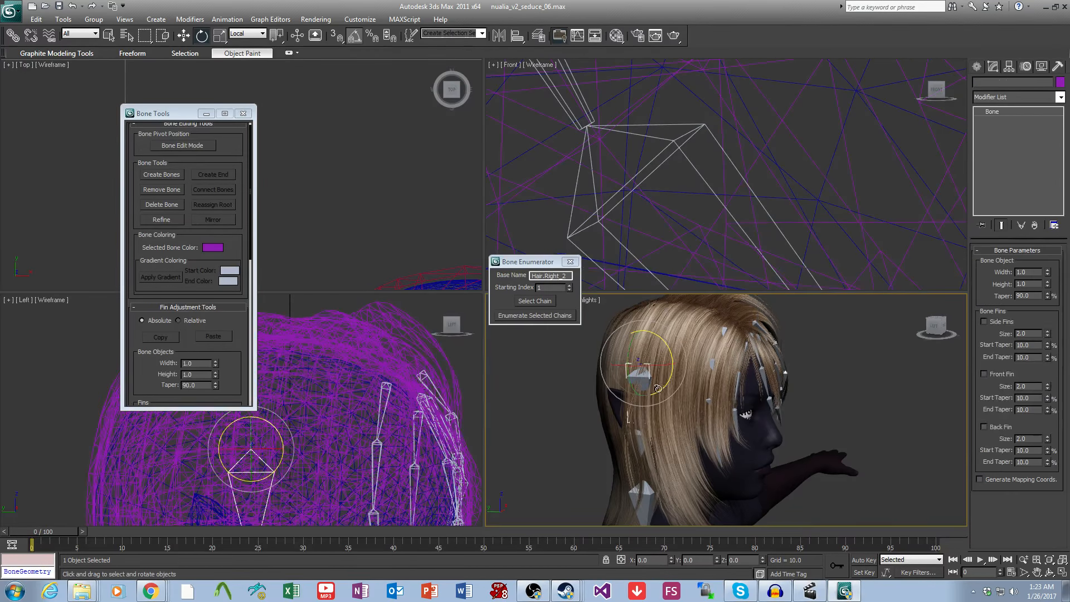
pyautogui.moveTo(661, 391); pyautogui.dragTo(664, 423)
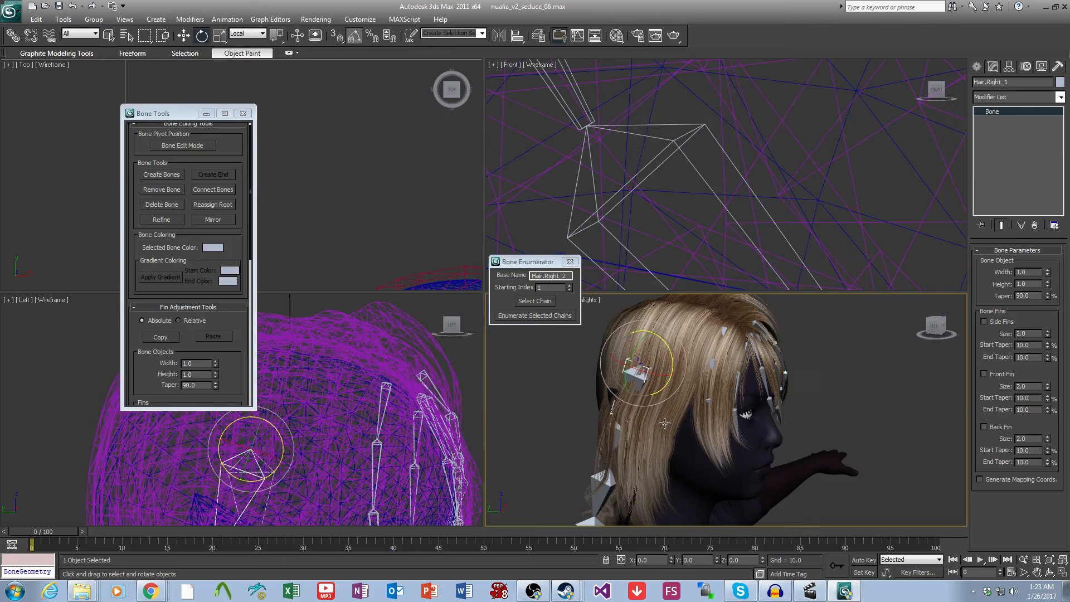
pyautogui.click(725, 328)
pyautogui.moveTo(741, 344)
pyautogui.mouseDown()
pyautogui.moveTo(762, 346)
pyautogui.moveTo(731, 354)
pyautogui.mouseUp()
pyautogui.hotkey('ctrl', 'z')
pyautogui.hotkey('ctrl', 'z')
pyautogui.hotkey('ctrl', 'z')
# Step: Test the opposite side's hair deformation by rotating the Hair.Left_1 bone back and forth
pyautogui.keyDown('alt'); pyautogui.moveTo(811, 420); pyautogui.dragTo(671, 427, button='middle'); pyautogui.keyUp('alt')
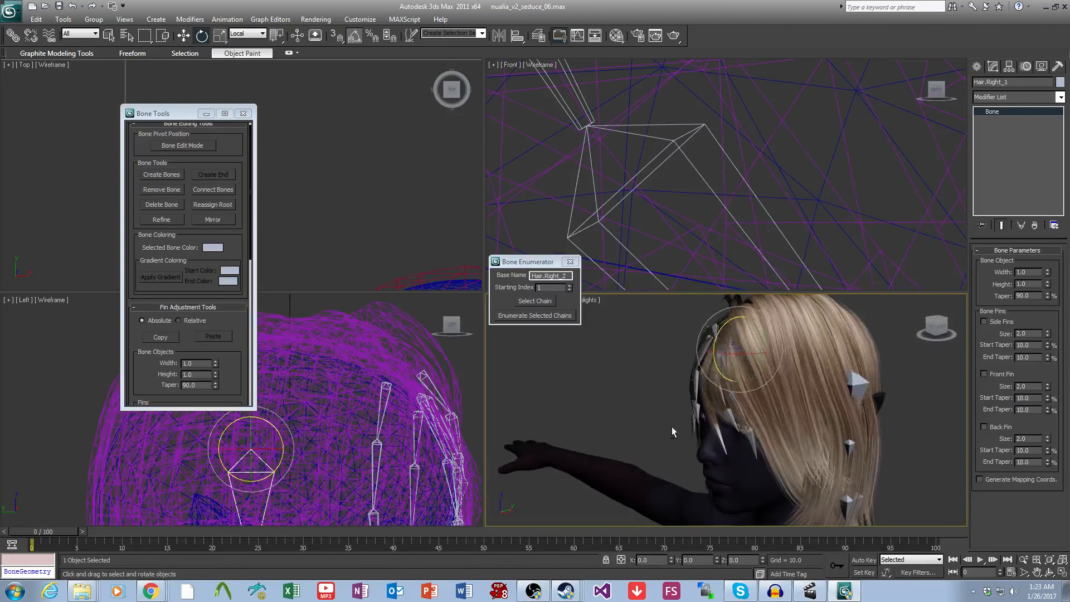
pyautogui.keyDown('alt'); pyautogui.moveTo(843, 379); pyautogui.dragTo(808, 385, button='middle'); pyautogui.keyUp('alt')
pyautogui.click(839, 393)
pyautogui.moveTo(811, 400)
pyautogui.mouseDown()
pyautogui.moveTo(829, 401)
pyautogui.moveTo(796, 400)
pyautogui.mouseUp()
pyautogui.keyDown('alt'); pyautogui.moveTo(796, 399); pyautogui.dragTo(858, 389, button='middle'); pyautogui.keyUp('alt')
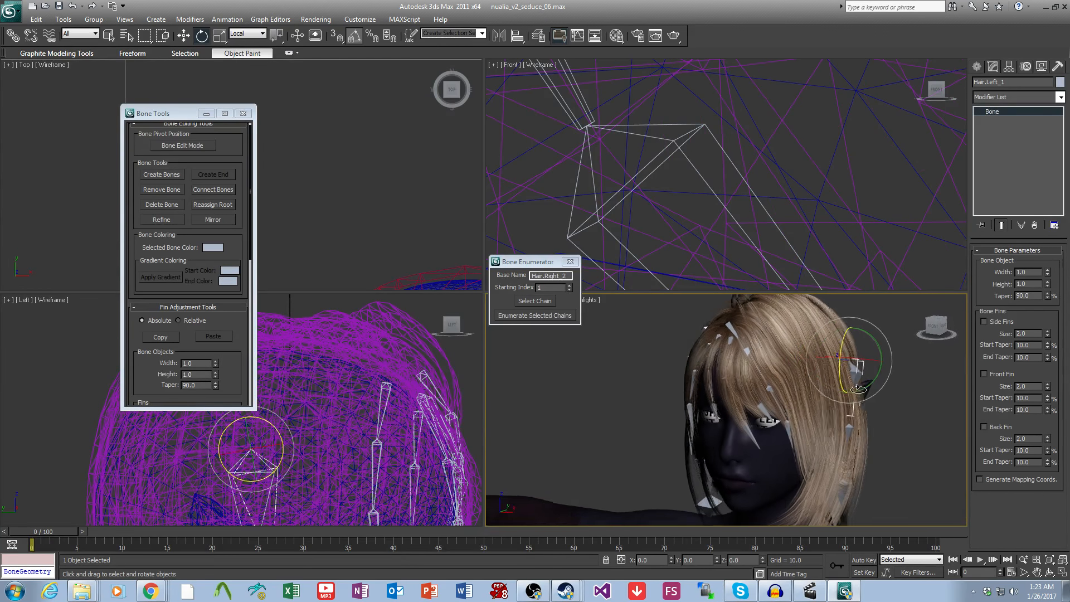
pyautogui.moveTo(841, 391); pyautogui.dragTo(851, 392)
pyautogui.keyDown('alt'); pyautogui.moveTo(851, 392); pyautogui.dragTo(820, 413, button='middle'); pyautogui.keyUp('alt')
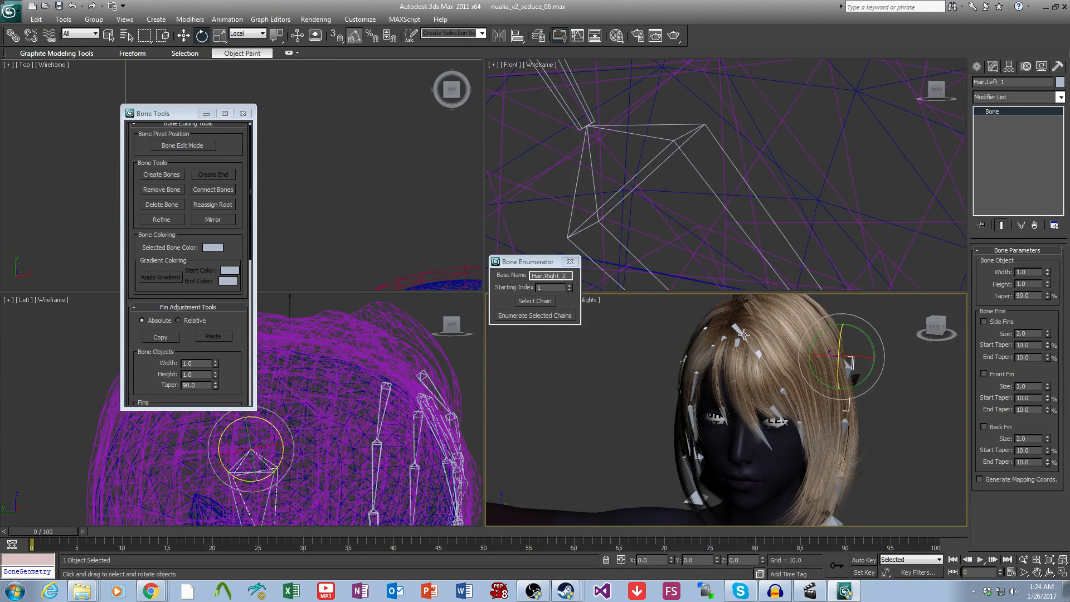
# Step: Test-rotate the bang bone at the front hairline, then deselect everything and view the whole head
pyautogui.click(741, 334)
pyautogui.moveTo(746, 347); pyautogui.dragTo(725, 355)
pyautogui.keyDown('alt'); pyautogui.moveTo(864, 407); pyautogui.dragTo(891, 394, button='middle'); pyautogui.keyUp('alt')
pyautogui.click(822, 391)
pyautogui.click(891, 392)
pyautogui.scroll(-3, 798, 403)
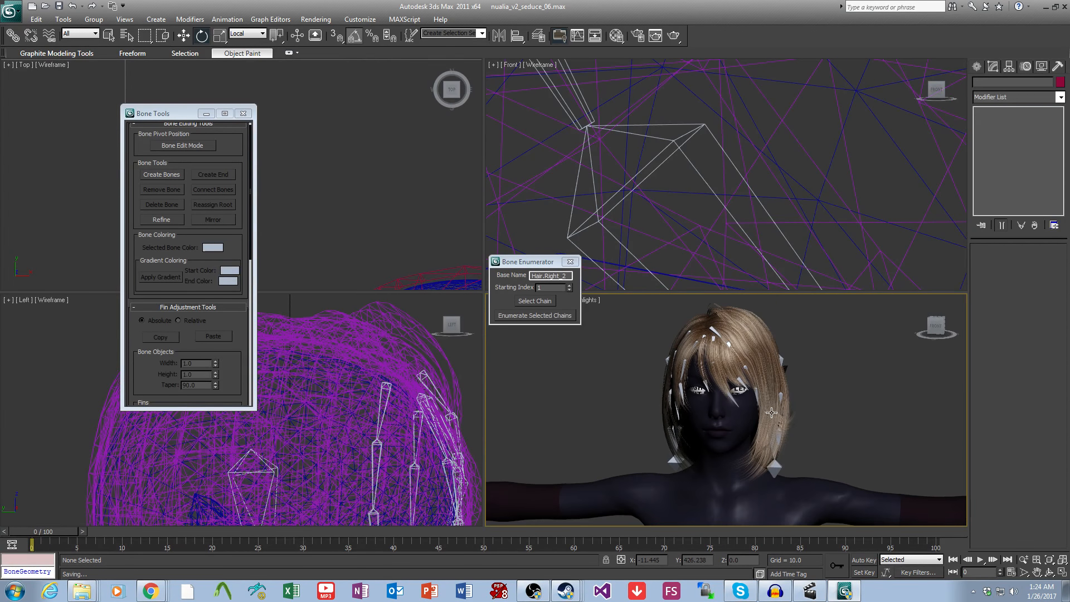
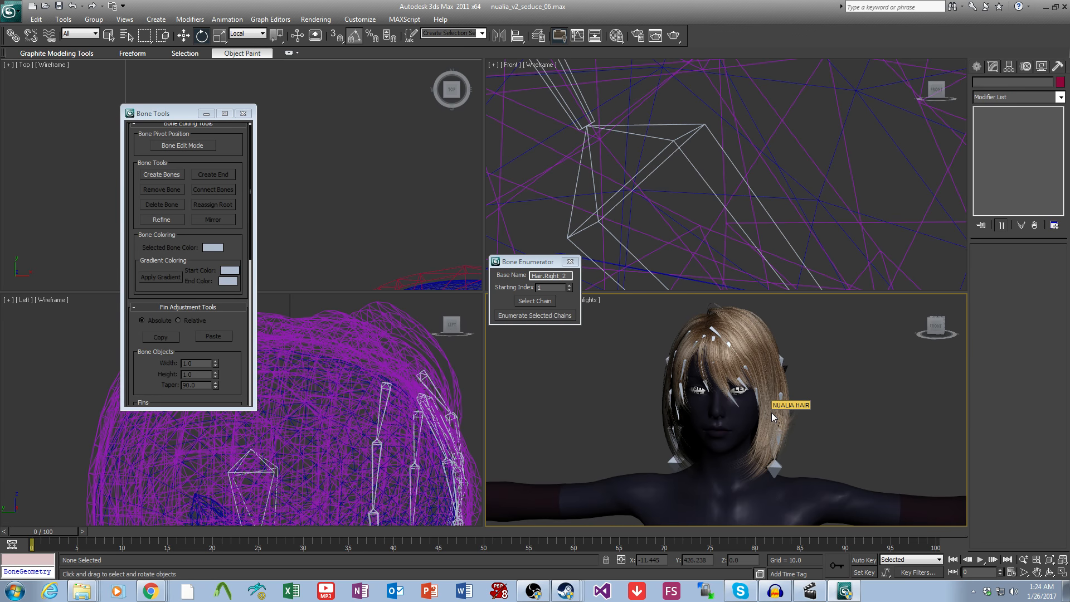
# Step: Enter envelope editing on the hair mesh and display the vertex weights of Hair.Right_1
pyautogui.click(771, 412)
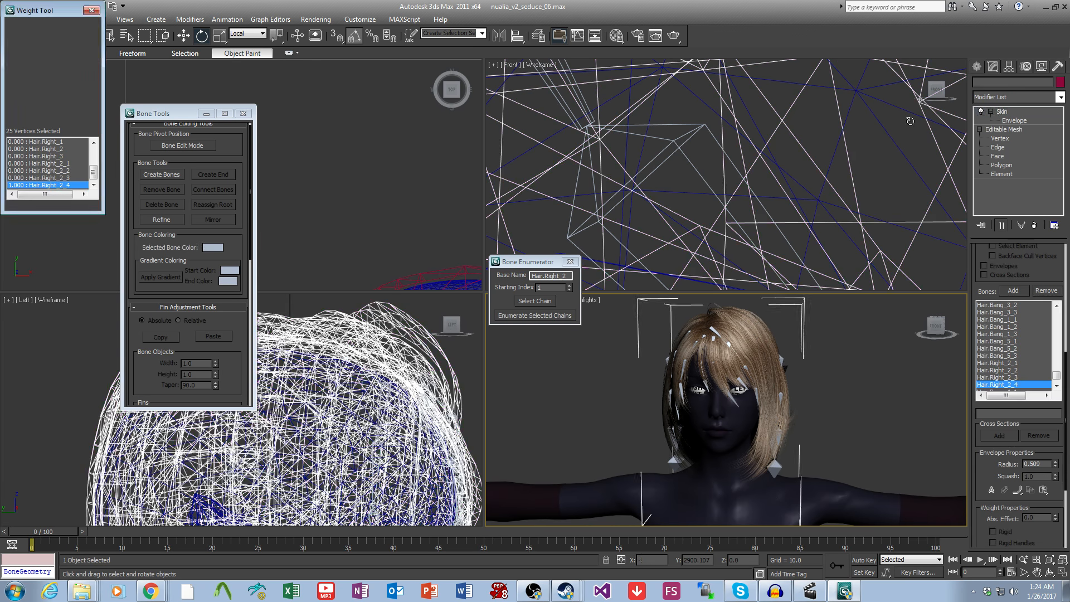
pyautogui.click(1015, 121)
pyautogui.moveTo(1014, 421); pyautogui.dragTo(1014, 543)
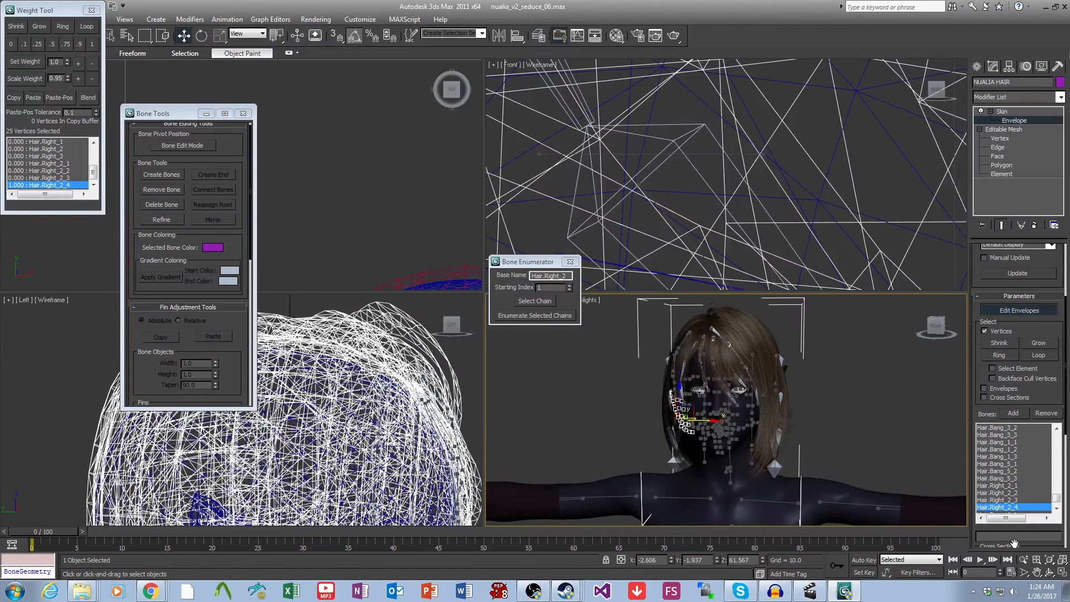
pyautogui.scroll(3, 899, 446)
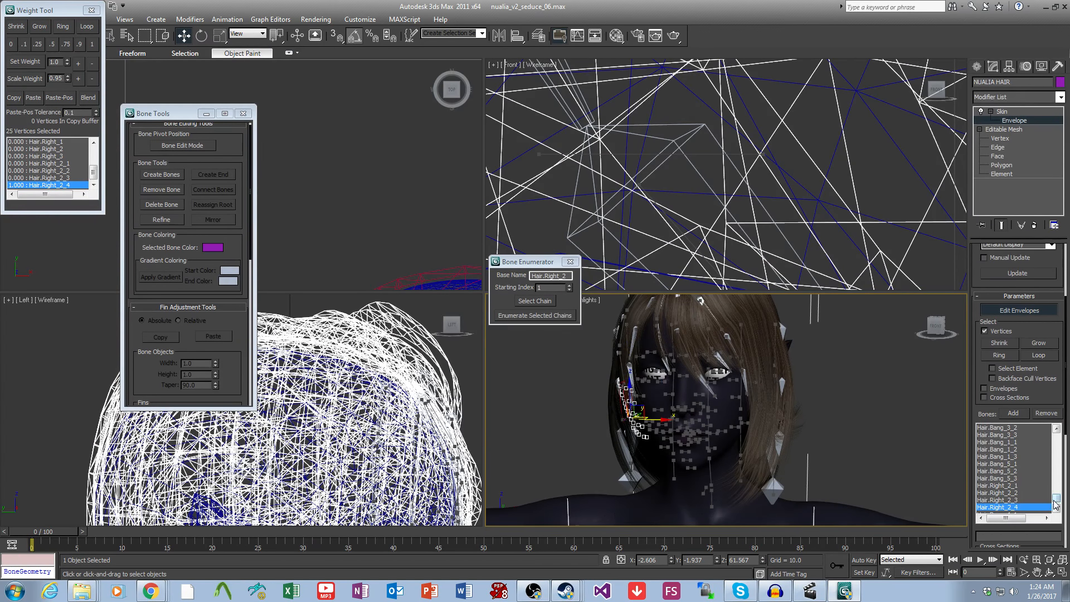
pyautogui.moveTo(1055, 505)
pyautogui.mouseDown()
pyautogui.moveTo(1056, 467)
pyautogui.moveTo(1058, 490)
pyautogui.mouseUp()
pyautogui.click(993, 488)
pyautogui.moveTo(834, 453); pyautogui.dragTo(807, 518, button='middle')
pyautogui.keyDown('alt'); pyautogui.moveTo(807, 518); pyautogui.dragTo(804, 432, button='middle'); pyautogui.keyUp('alt')
pyautogui.scroll(-5, 998, 527)
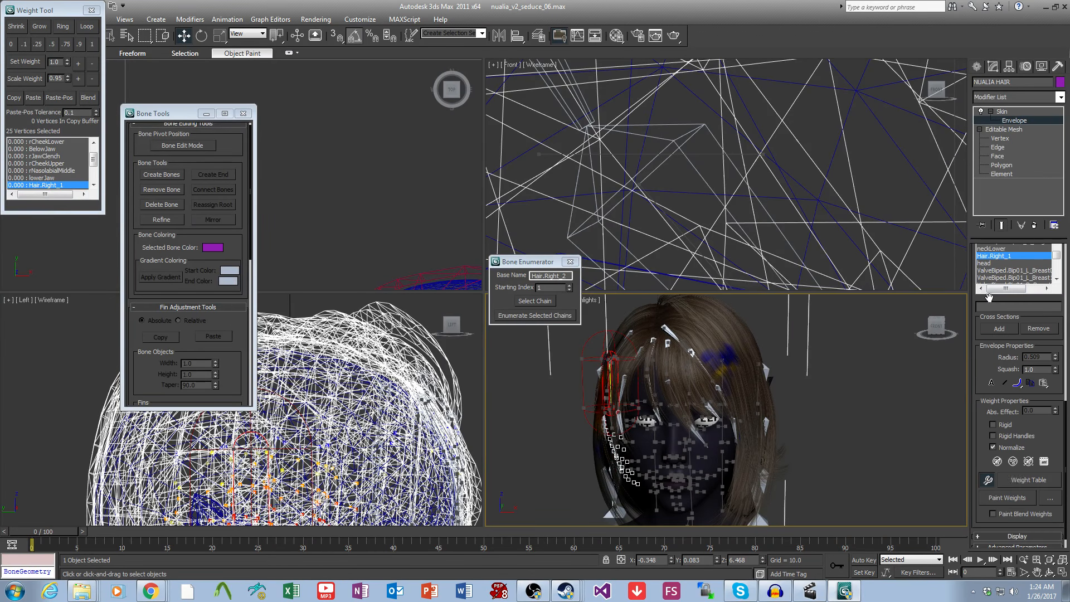
# Step: Compare the head bone's weights on the hair with those of Hair.Right_1, then leave envelope editing and deselect the mesh
pyautogui.scroll(3, 737, 377)
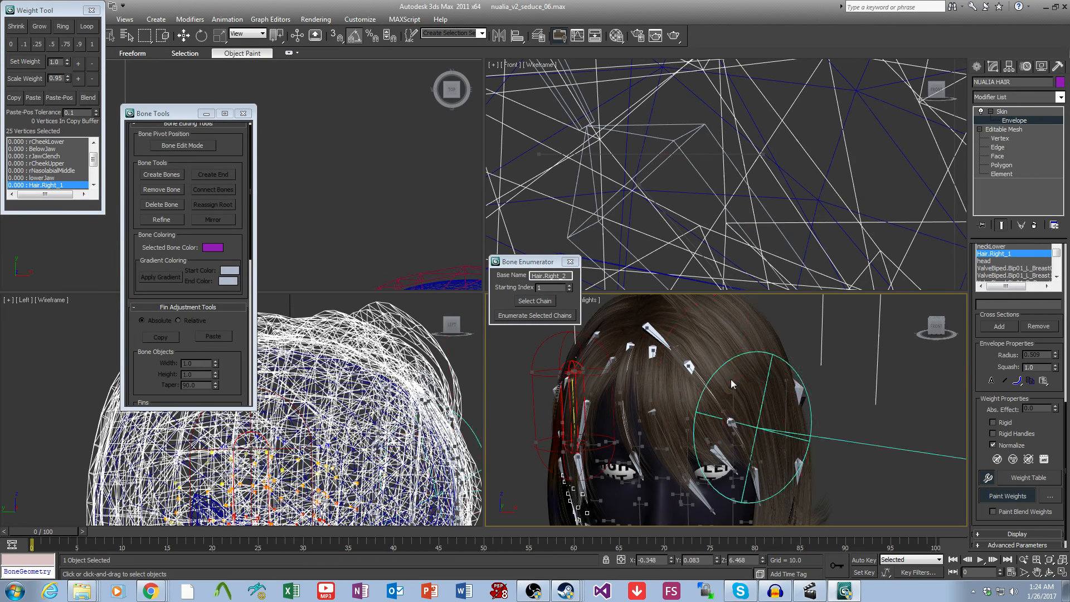
pyautogui.keyDown('alt'); pyautogui.moveTo(730, 379); pyautogui.dragTo(769, 421, button='middle'); pyautogui.keyUp('alt')
pyautogui.click(1003, 261)
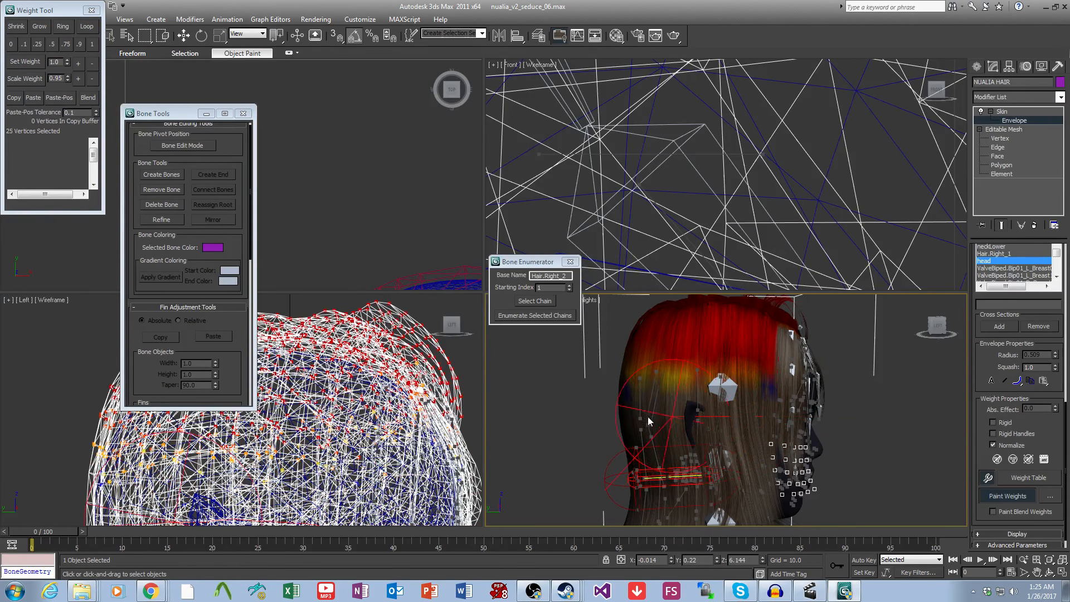
pyautogui.moveTo(647, 417)
pyautogui.keyDown('alt'); pyautogui.mouseDown(button='middle')
pyautogui.moveTo(818, 435)
pyautogui.moveTo(811, 426)
pyautogui.moveTo(893, 426)
pyautogui.moveTo(767, 400)
pyautogui.moveTo(706, 412)
pyautogui.moveTo(590, 409)
pyautogui.moveTo(728, 372)
pyautogui.moveTo(737, 449)
pyautogui.moveTo(745, 405)
pyautogui.moveTo(604, 411)
pyautogui.moveTo(851, 402)
pyautogui.mouseUp(button='middle'); pyautogui.keyUp('alt')
pyautogui.click(994, 254)
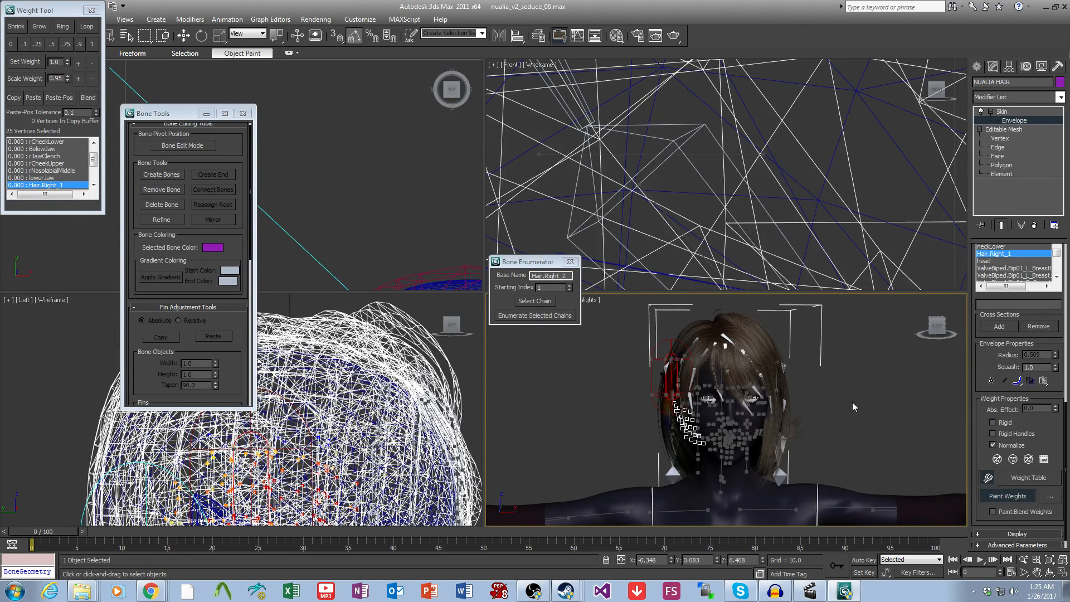
pyautogui.click(1006, 118)
pyautogui.click(848, 406)
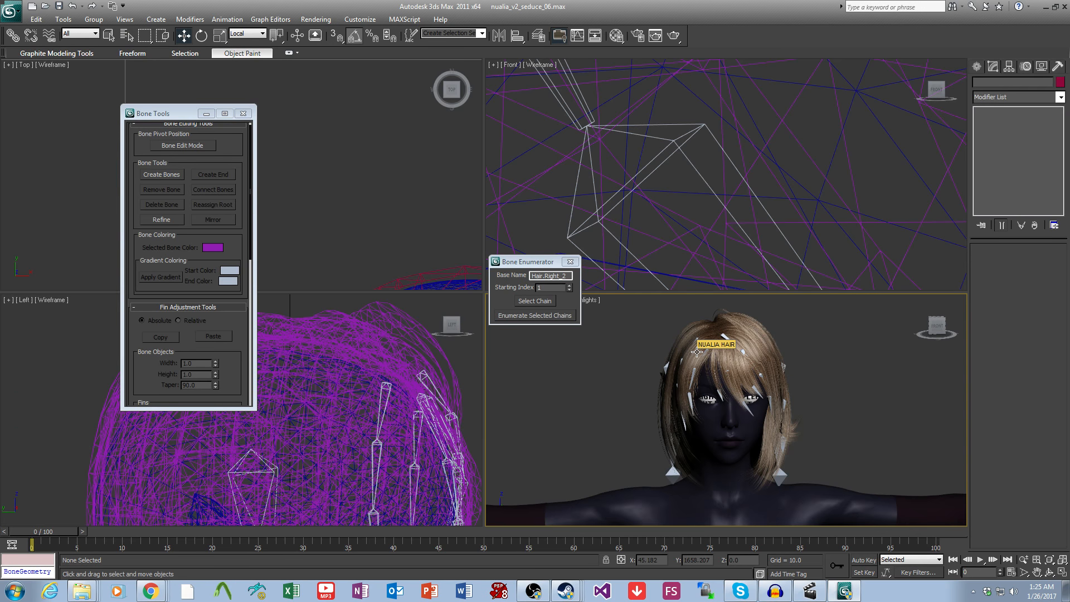
pyautogui.scroll(-8, 723, 190)
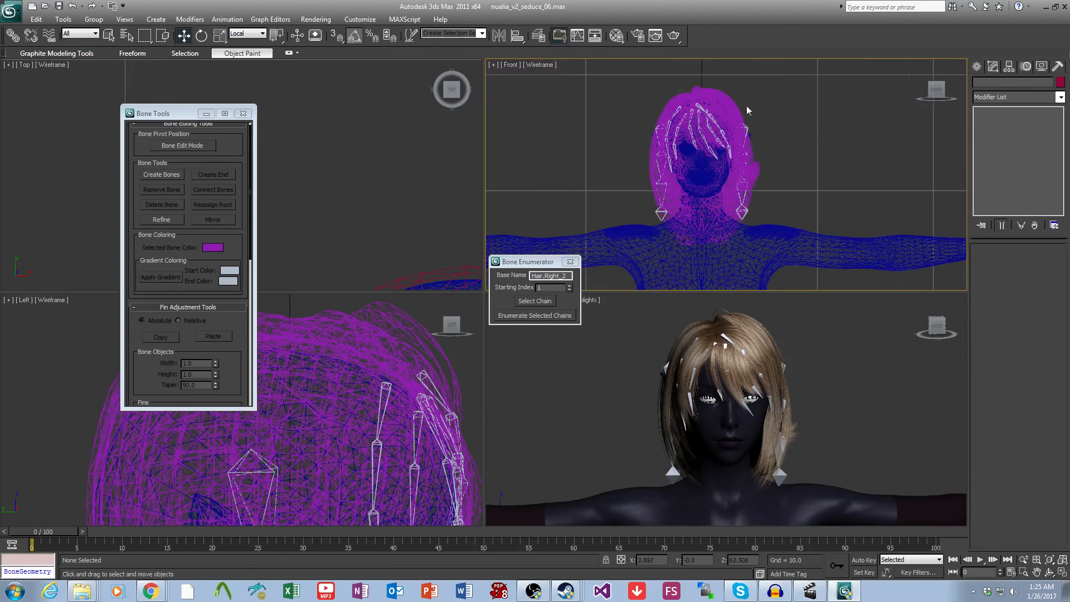
pyautogui.moveTo(751, 170)
pyautogui.mouseDown(button='middle')
pyautogui.moveTo(741, 190)
pyautogui.moveTo(746, 179)
pyautogui.mouseUp(button='middle')
pyautogui.click(405, 20)
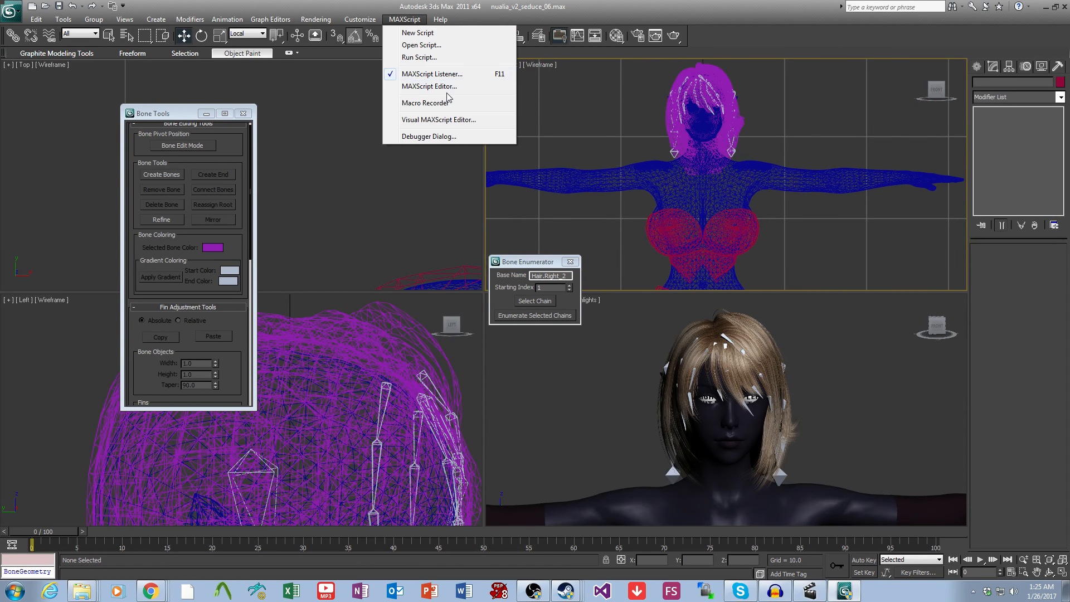
pyautogui.click(426, 44)
pyautogui.click(192, 298)
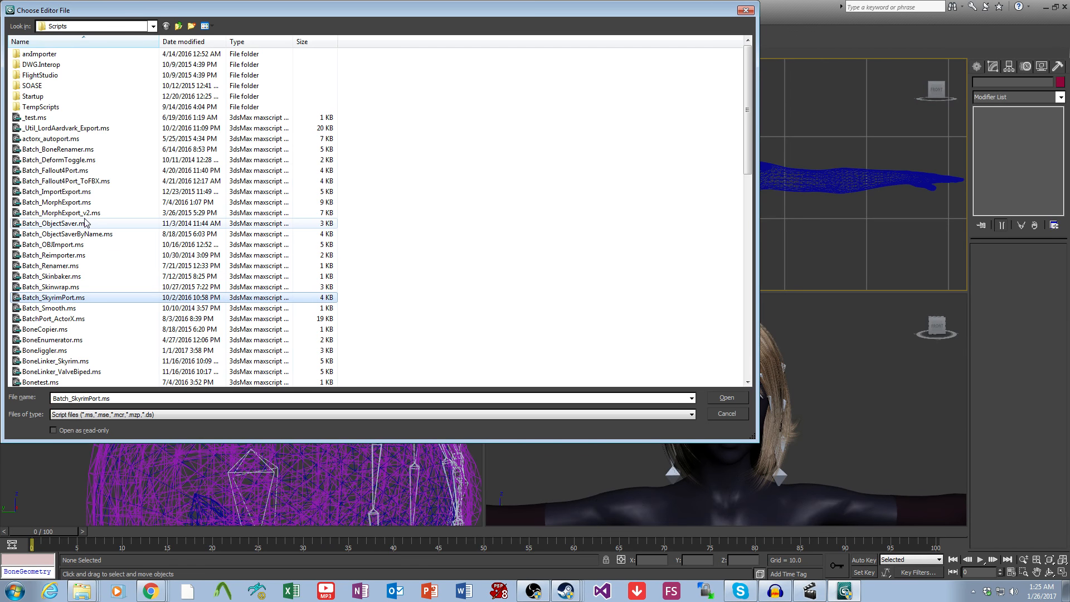
pyautogui.click(745, 11)
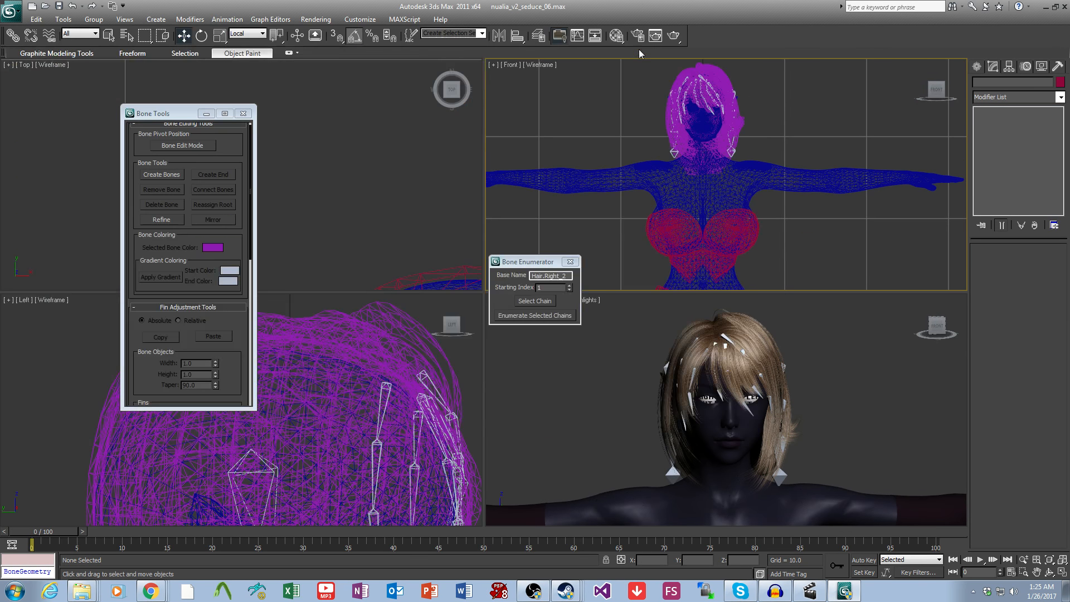
# Step: Open the Schematic View and select the root bones of all eleven hair chains
pyautogui.click(595, 36)
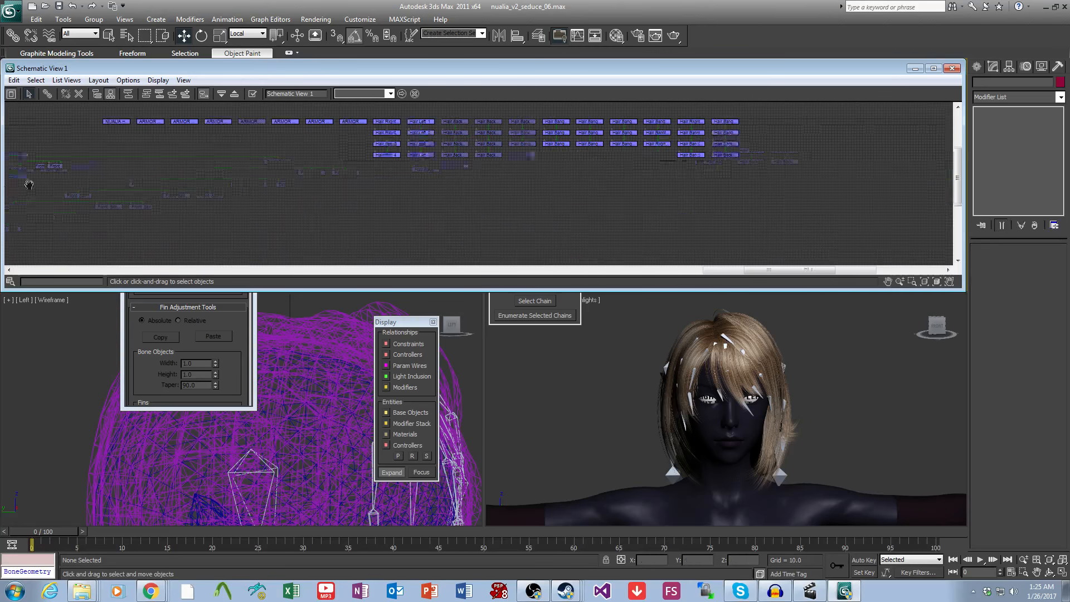
pyautogui.moveTo(706, 171); pyautogui.dragTo(614, 220, button='middle')
pyautogui.scroll(2, 700, 237)
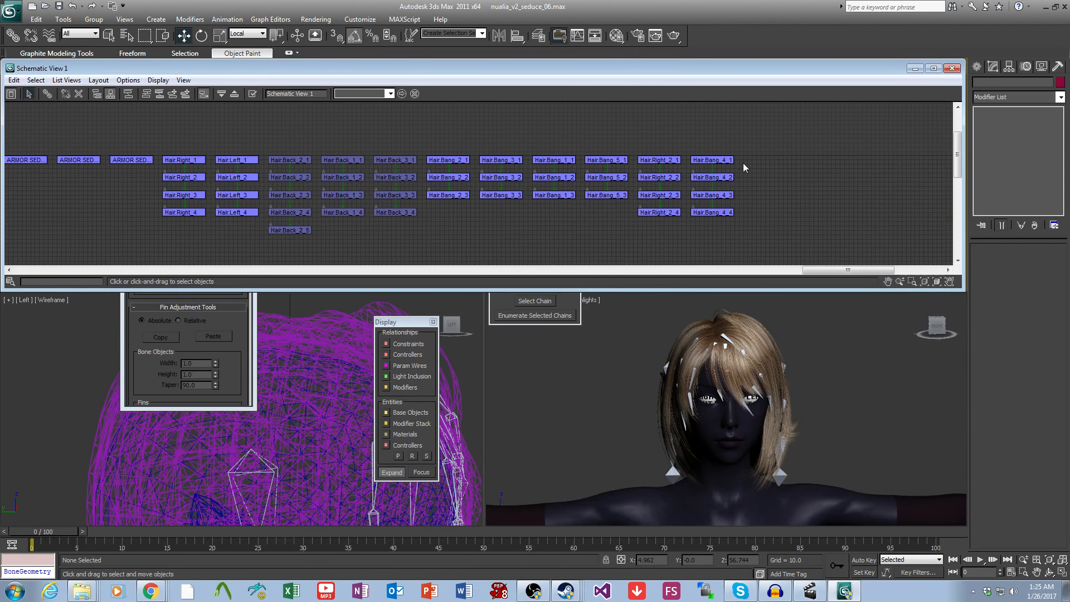
pyautogui.moveTo(791, 165); pyautogui.dragTo(161, 121)
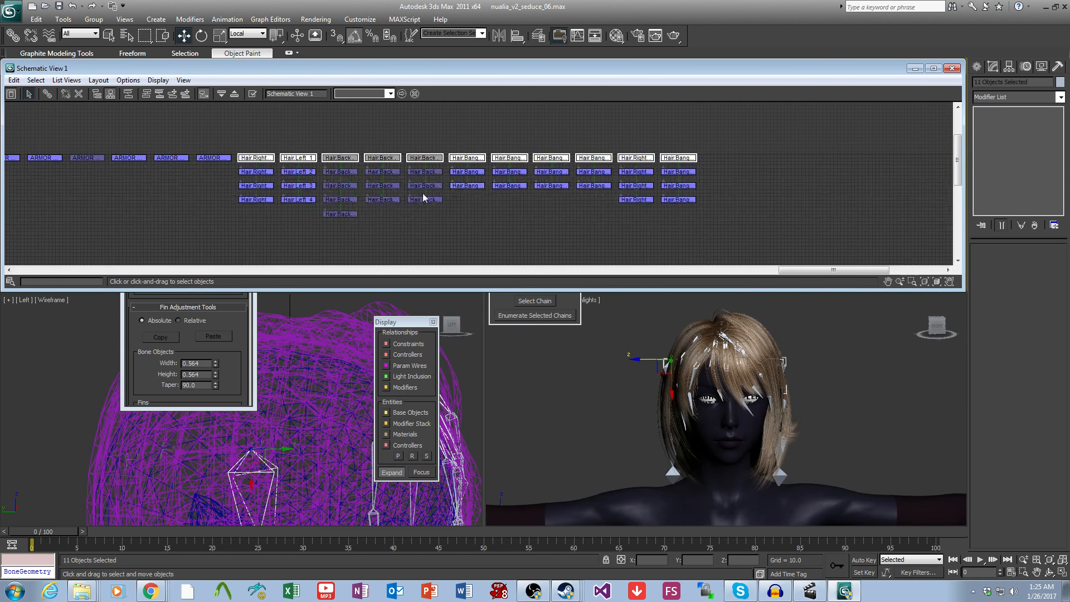
# Step: Link the eleven selected hair root bones to the head bone in the Schematic View
pyautogui.click(47, 93)
pyautogui.moveTo(387, 199); pyautogui.dragTo(836, 212, button='middle')
pyautogui.scroll(-1, 400, 172)
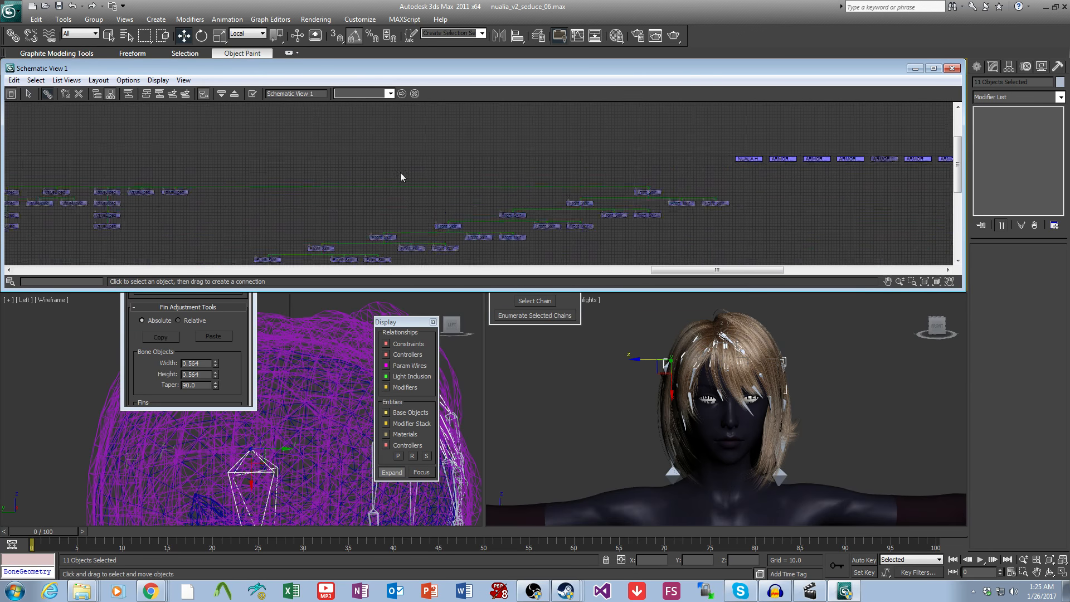
pyautogui.moveTo(400, 172); pyautogui.dragTo(835, 167, button='middle')
pyautogui.scroll(2, 598, 206)
pyautogui.moveTo(598, 206); pyautogui.dragTo(1061, 104, button='middle')
pyautogui.scroll(-2, 303, 203)
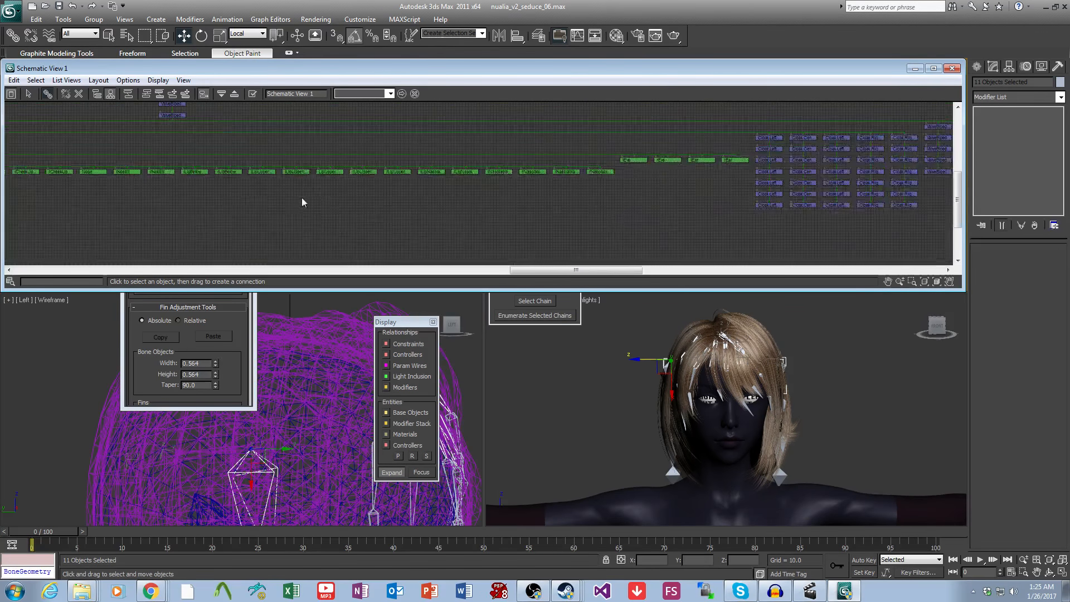
pyautogui.moveTo(303, 203); pyautogui.dragTo(84, 218, button='middle')
pyautogui.scroll(1, 462, 231)
pyautogui.scroll(-3, 429, 211)
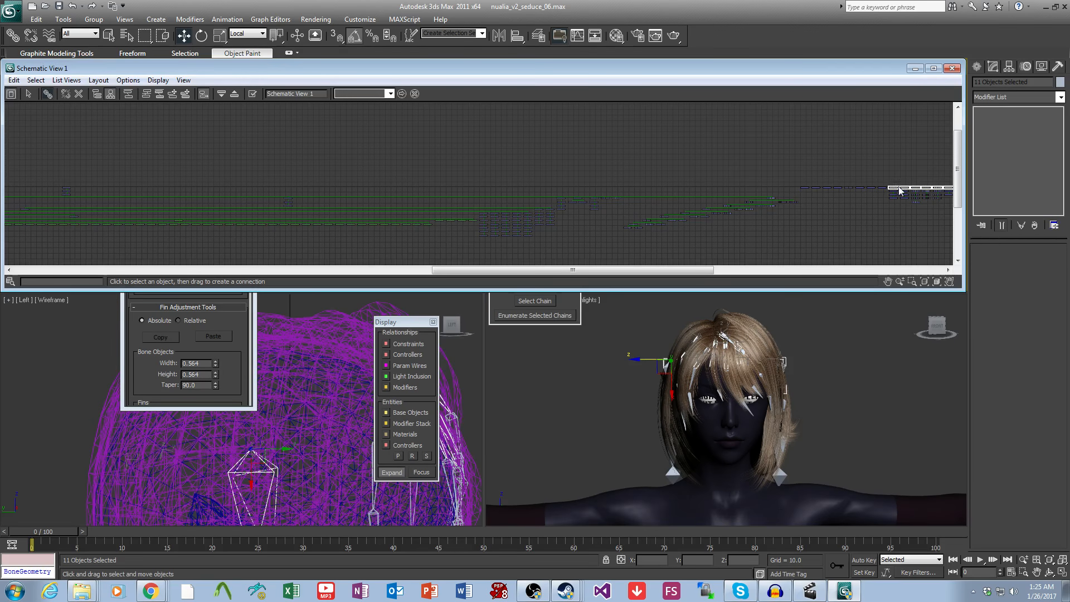
pyautogui.moveTo(893, 187); pyautogui.dragTo(291, 249)
pyautogui.moveTo(313, 241); pyautogui.dragTo(407, 230, button='middle')
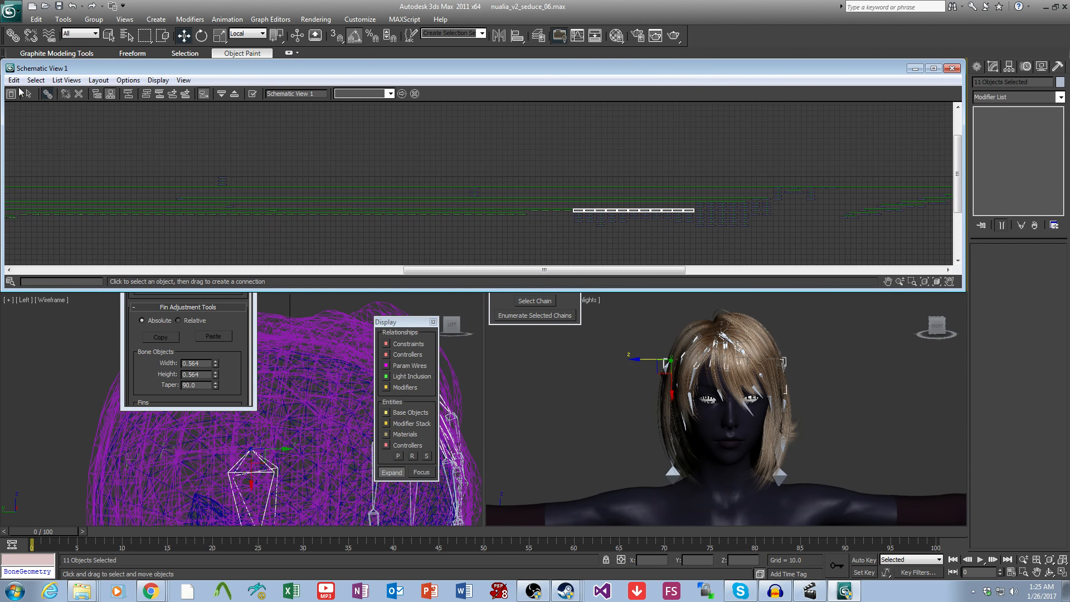
# Step: Select the head bone and save the scene as nualia_v2_seduce_07.max
pyautogui.scroll(6, 547, 232)
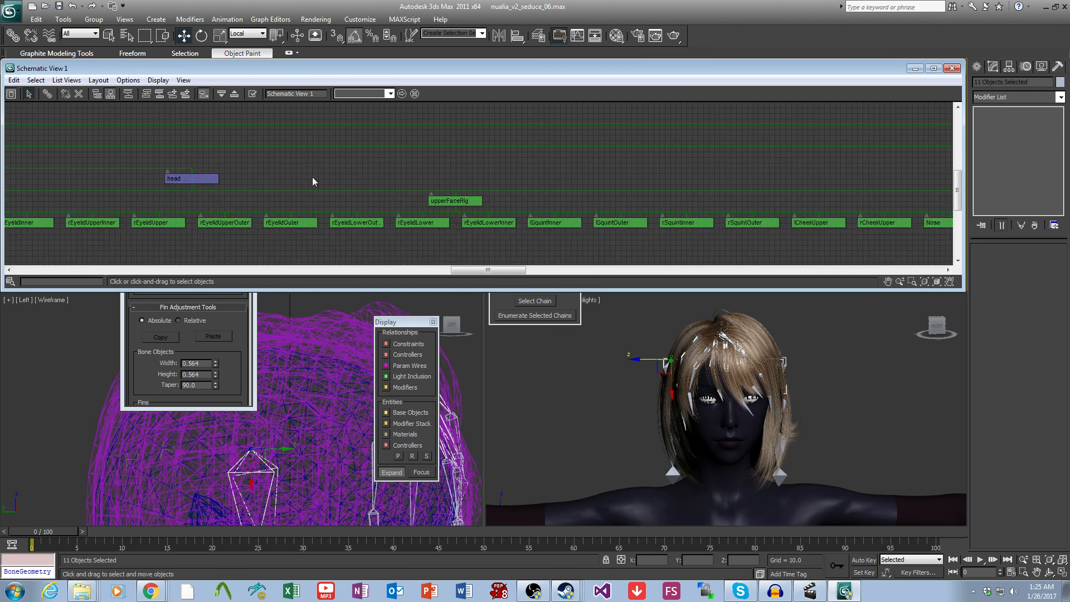
pyautogui.click(194, 179)
pyautogui.click(11, 11)
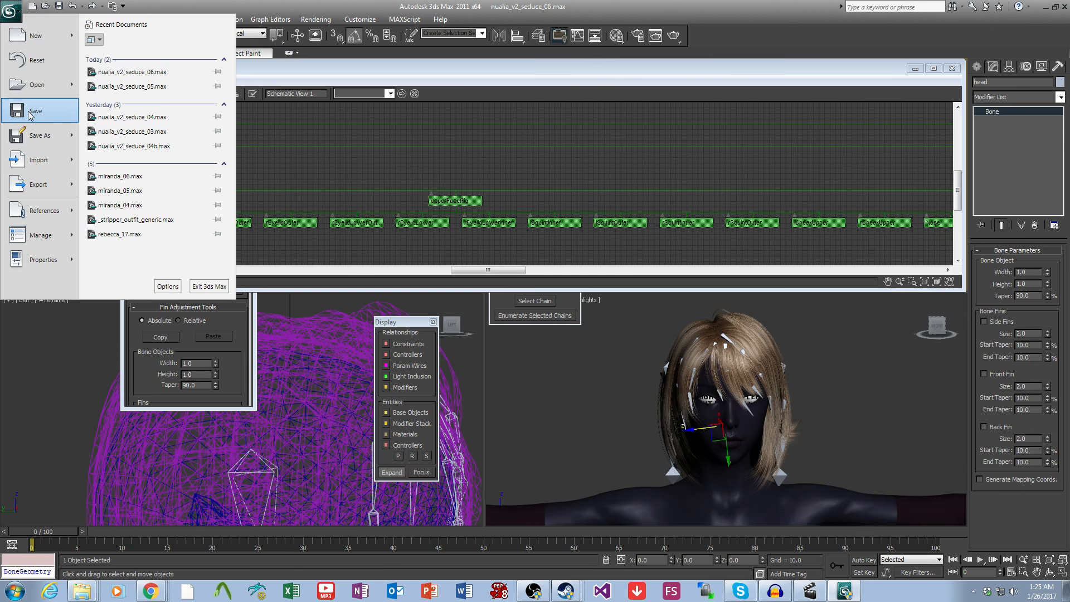
pyautogui.click(28, 135)
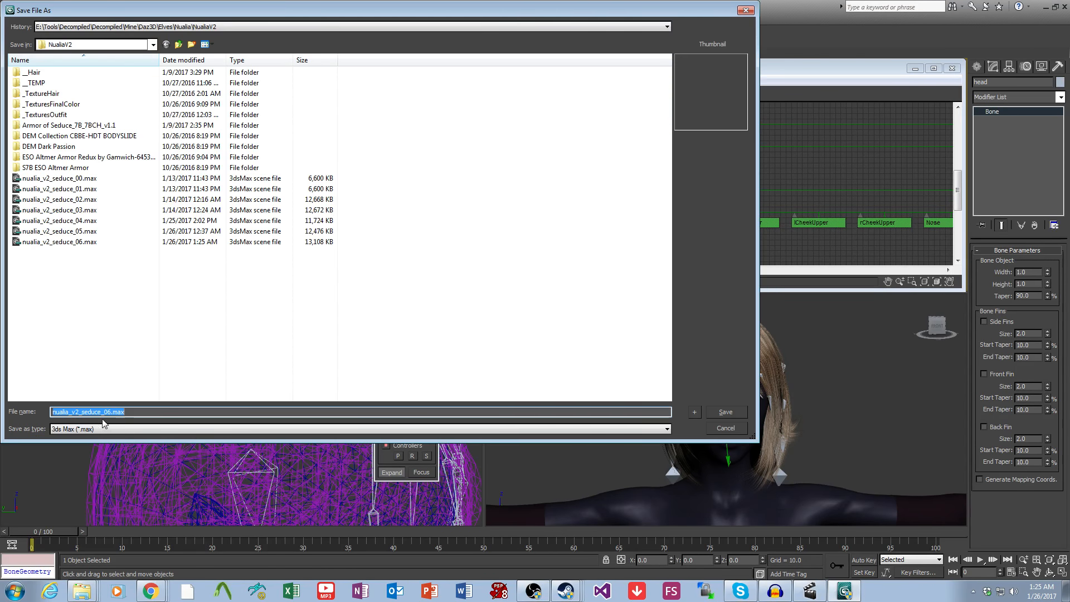
pyautogui.press('Delete')
pyautogui.write('7')
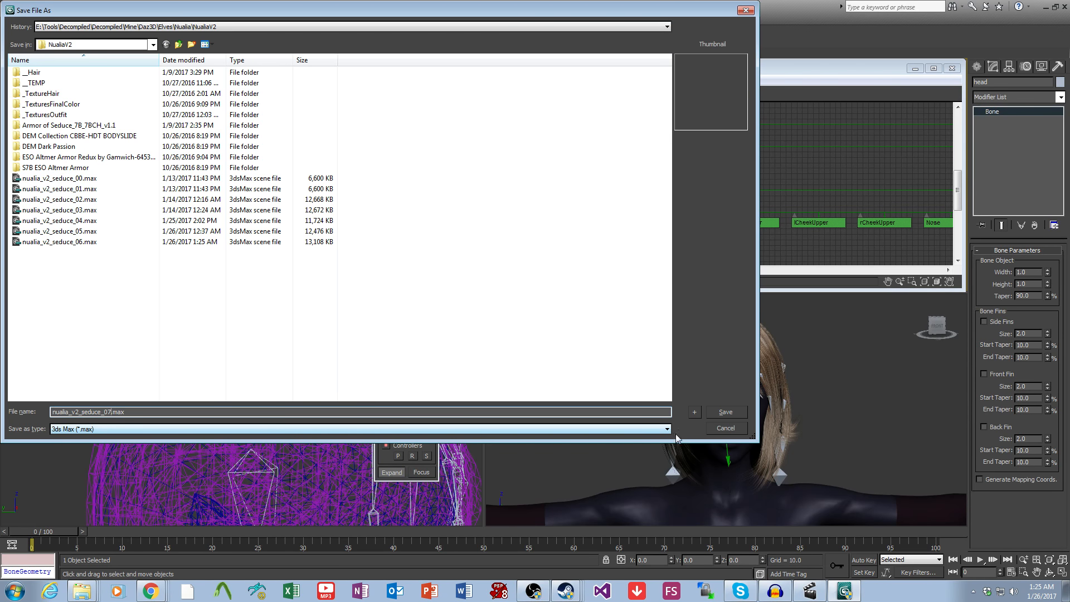
pyautogui.click(734, 415)
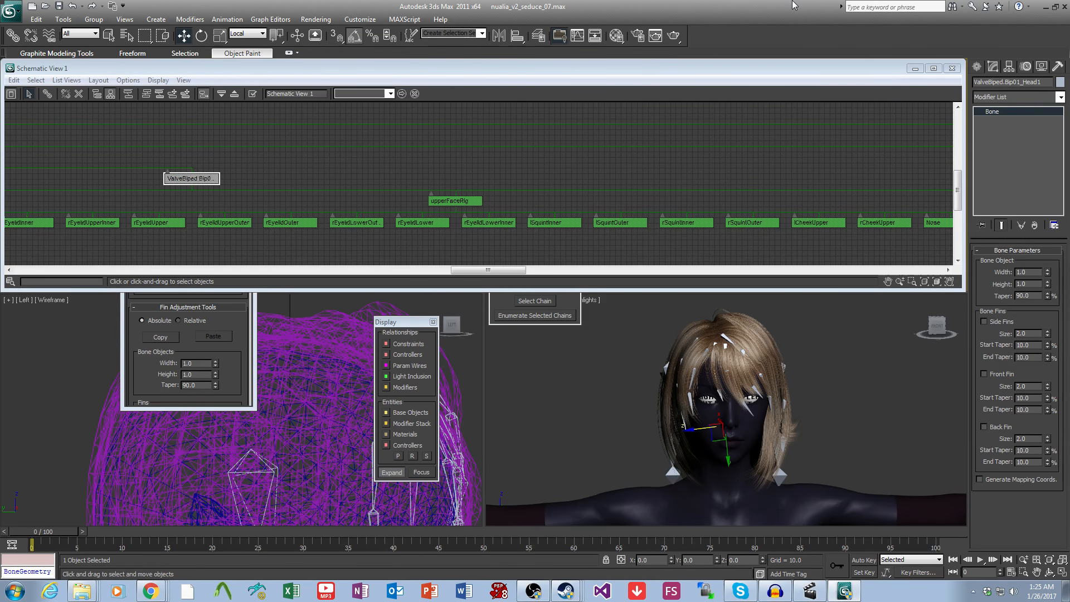
# Step: Replace the neckLower bone's name with one starting with ValveBiped.Bip01_
pyautogui.moveTo(253, 166); pyautogui.dragTo(658, 191, button='middle')
pyautogui.moveTo(279, 202); pyautogui.dragTo(510, 212, button='middle')
pyautogui.scroll(-1, 510, 212)
pyautogui.moveTo(413, 215); pyautogui.dragTo(656, 207, button='middle')
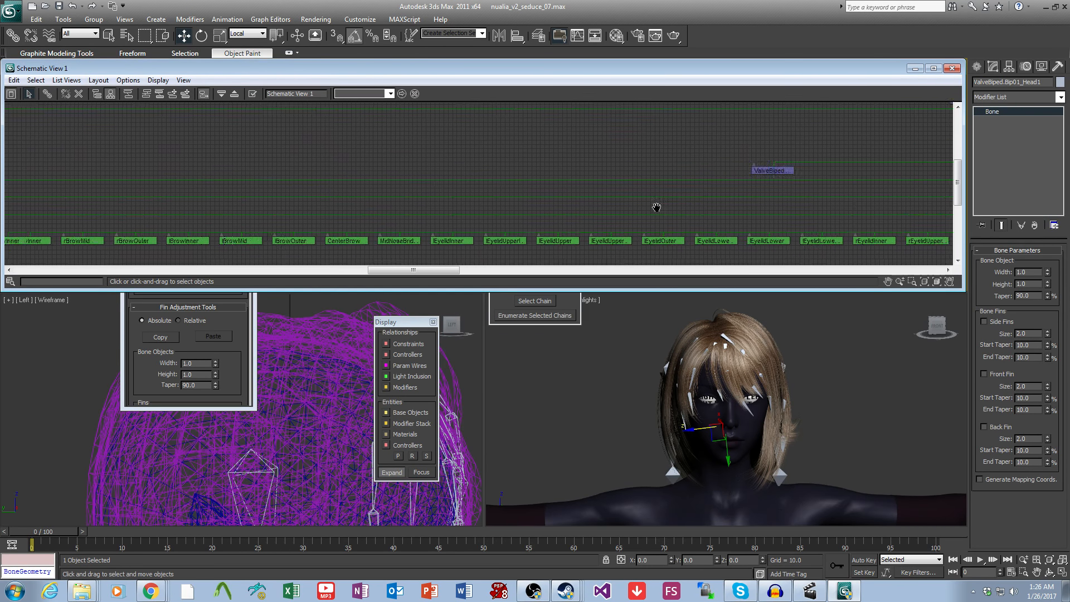
pyautogui.moveTo(320, 210); pyautogui.dragTo(674, 217, button='middle')
pyautogui.click(251, 200)
pyautogui.moveTo(1006, 83); pyautogui.dragTo(898, 72)
pyautogui.write('ValveBiped.')
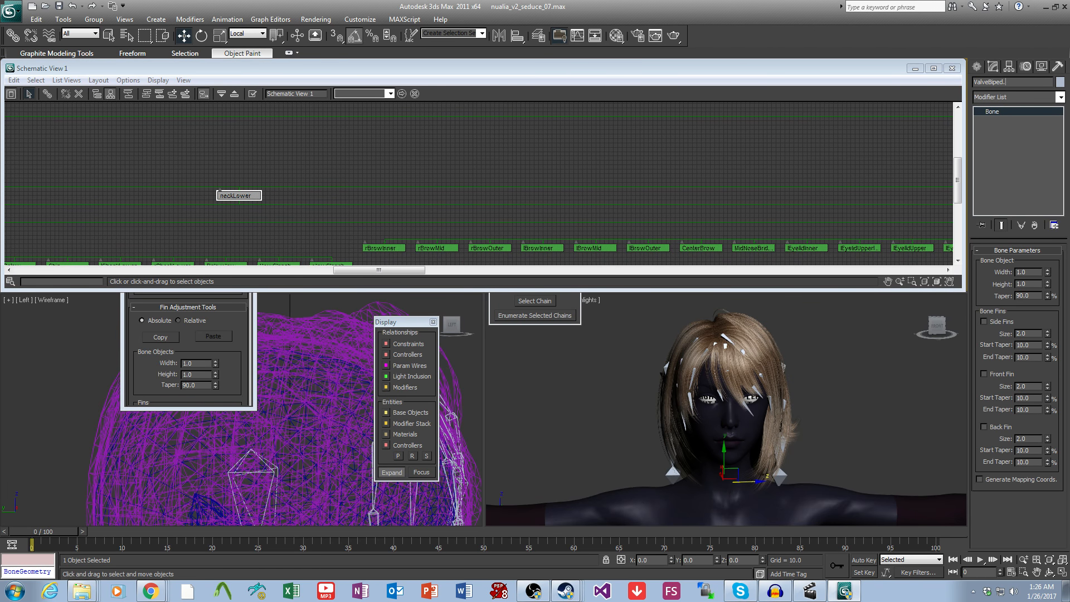
pyautogui.write('Bip01_')
# Step: Deselect all bones, save the scene and close the Schematic View
pyautogui.moveTo(291, 187); pyautogui.dragTo(870, 186, button='middle')
pyautogui.scroll(-1, 468, 193)
pyautogui.moveTo(455, 195); pyautogui.dragTo(621, 196, button='middle')
pyautogui.scroll(-1, 679, 209)
pyautogui.moveTo(696, 213); pyautogui.dragTo(528, 193, button='middle')
pyautogui.click(411, 133)
pyautogui.click(12, 10)
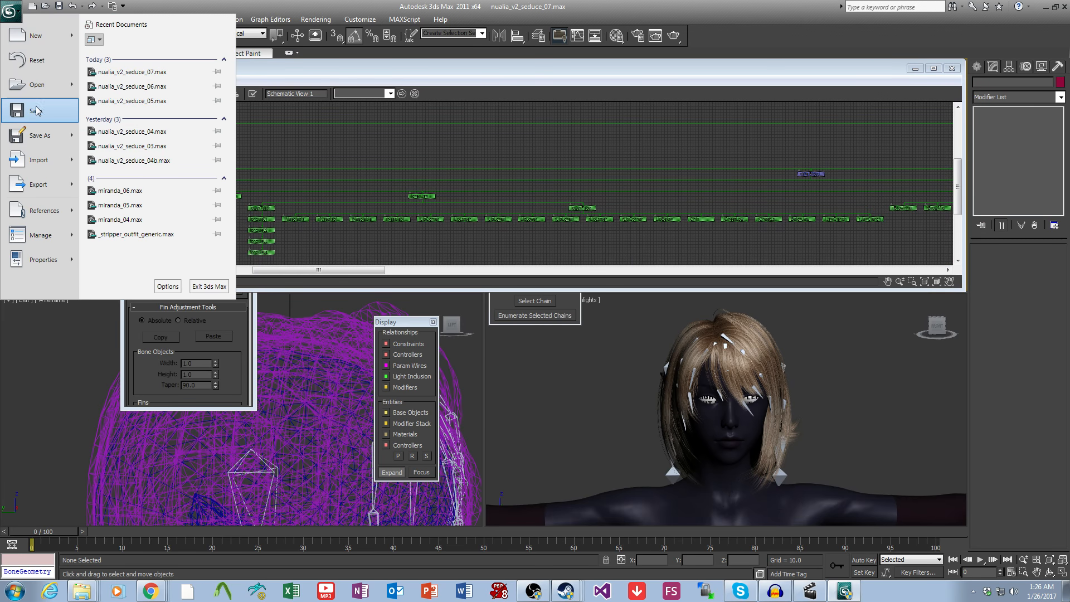
pyautogui.click(35, 110)
pyautogui.click(951, 68)
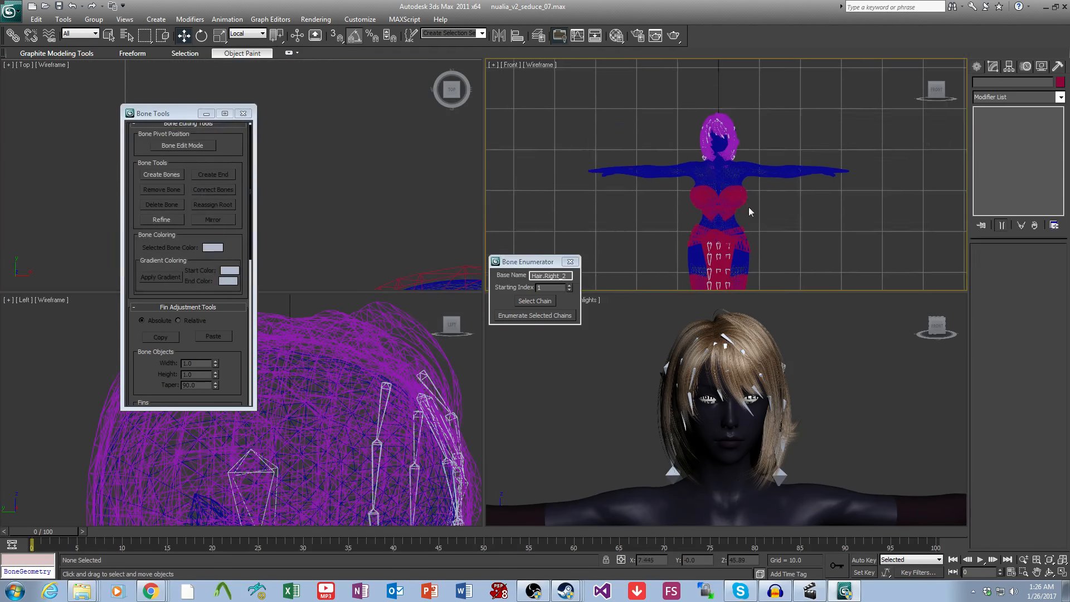
# Step: Save the scene and delete the skirt mesh, the front cloth panel and the skirt bone chains
pyautogui.moveTo(750, 212); pyautogui.dragTo(721, 162, button='middle')
pyautogui.scroll(2, 737, 160)
pyautogui.scroll(-2, 736, 159)
pyautogui.click(12, 10)
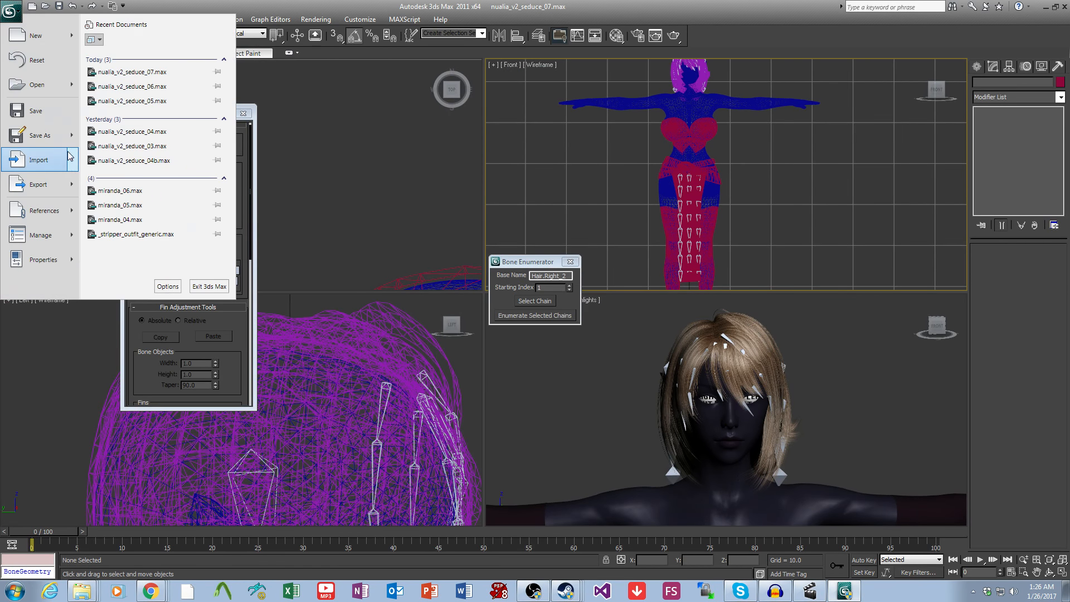
pyautogui.click(35, 112)
pyautogui.moveTo(740, 210); pyautogui.dragTo(748, 189, button='middle')
pyautogui.click(706, 218)
pyautogui.press('Delete')
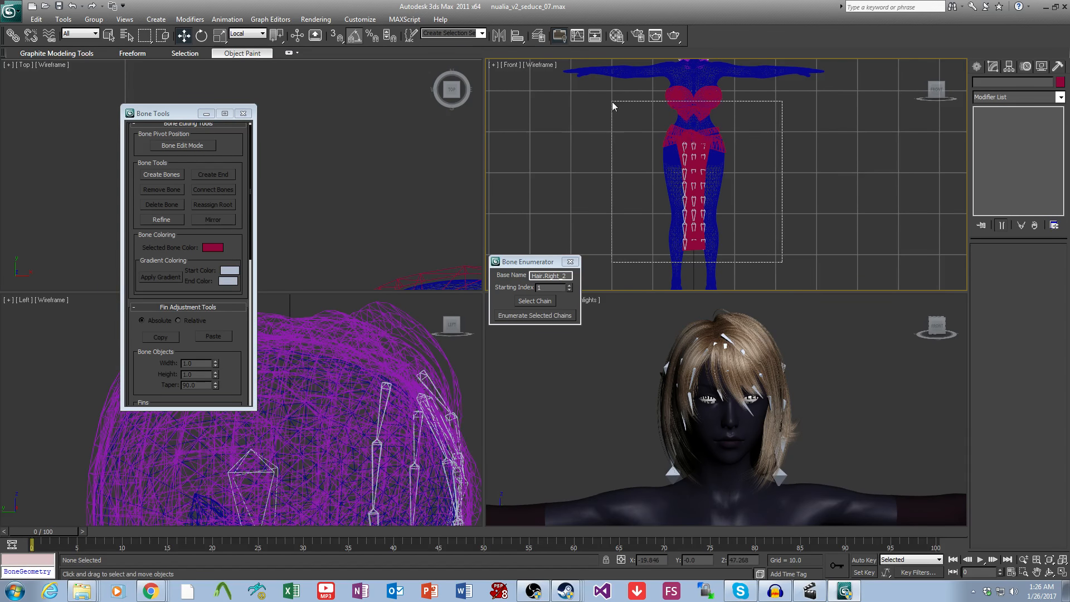
pyautogui.moveTo(611, 101); pyautogui.dragTo(606, 92)
pyautogui.keyDown('alt'); pyautogui.moveTo(753, 126); pyautogui.dragTo(722, 166); pyautogui.keyUp('alt')
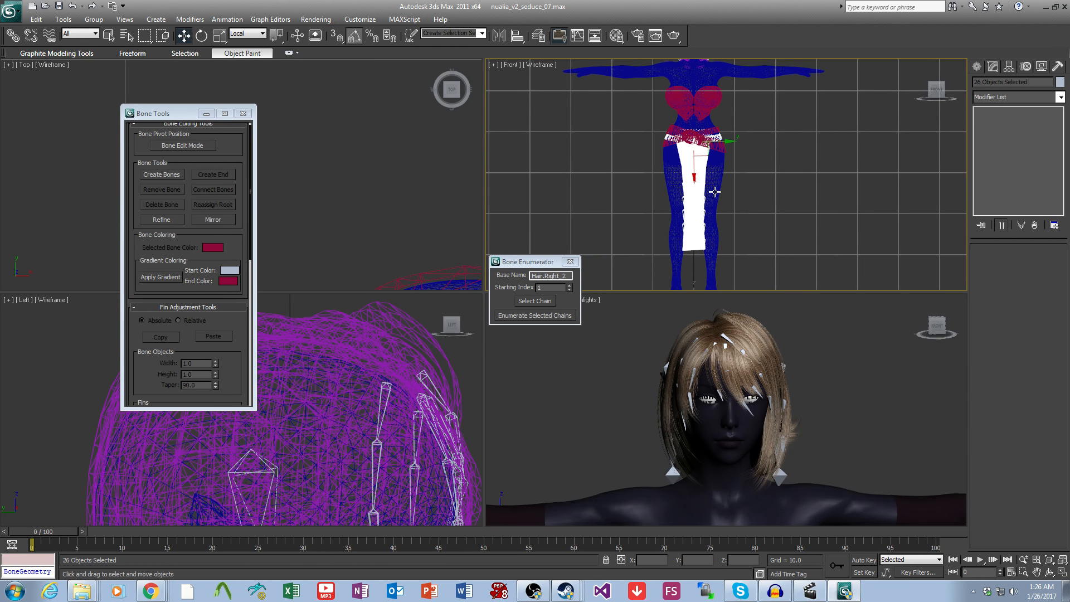
pyautogui.click(741, 200)
# Step: Delete the ARMOR SEDUCE ARMGLOVES mesh from the character's forearms
pyautogui.moveTo(744, 135); pyautogui.dragTo(763, 156, button='middle')
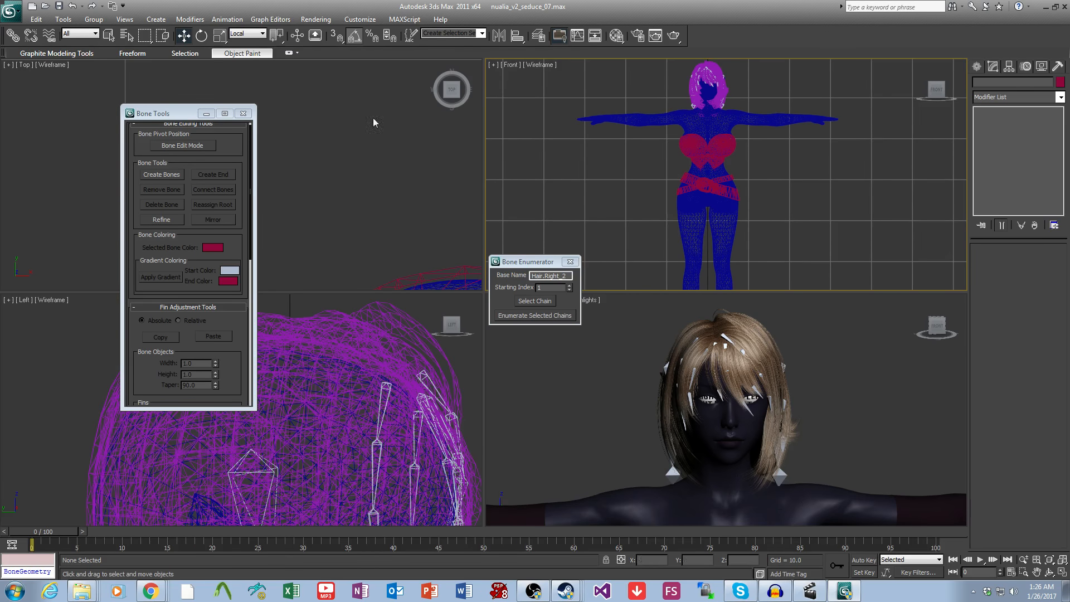
pyautogui.click(745, 222)
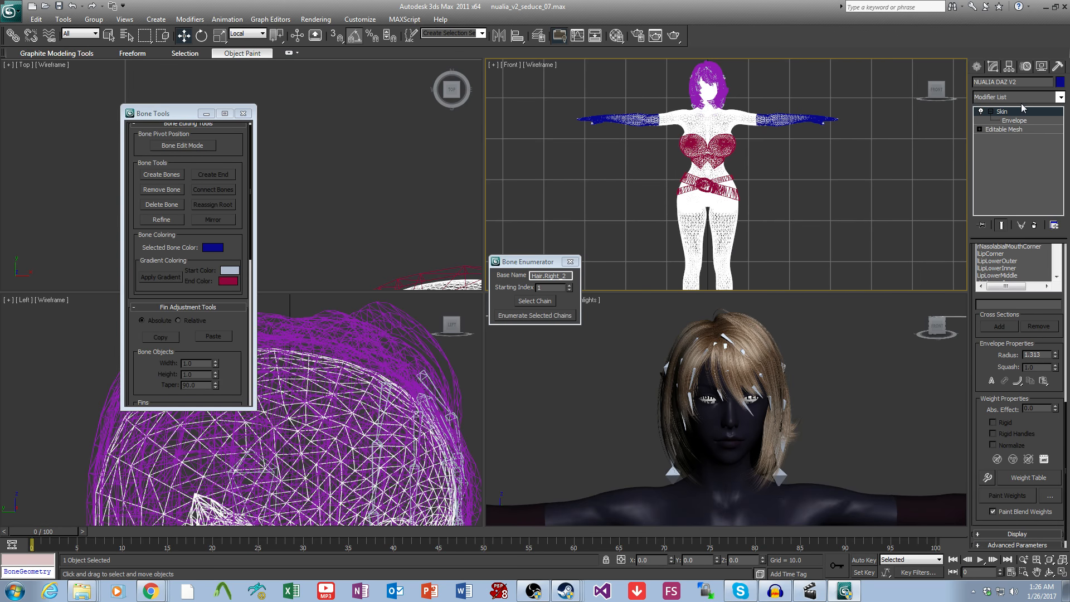
pyautogui.click(759, 162)
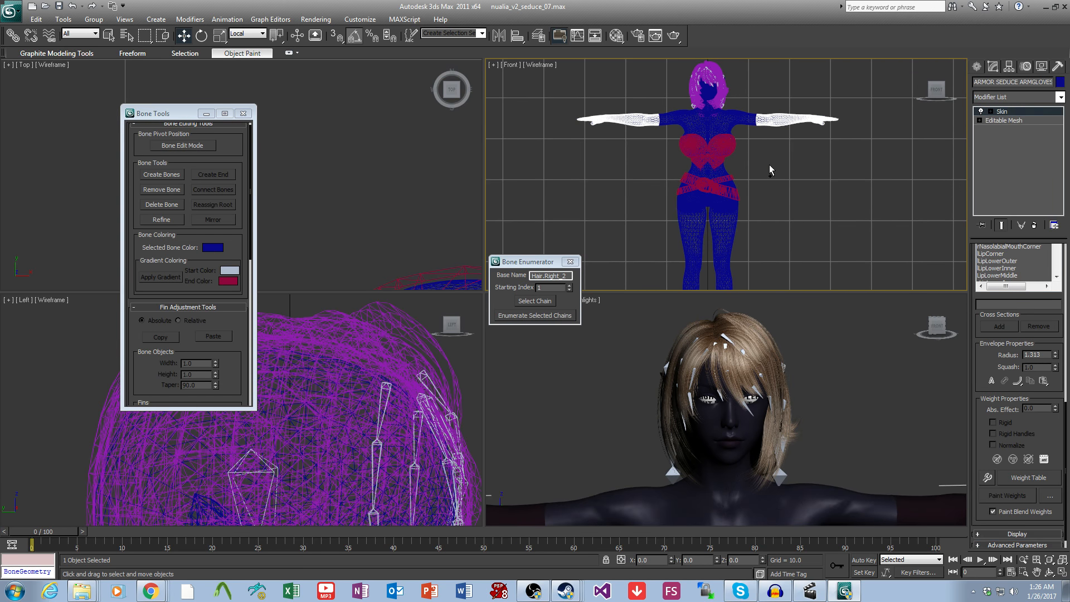
pyautogui.click(412, 20)
pyautogui.click(415, 53)
pyautogui.click(56, 170)
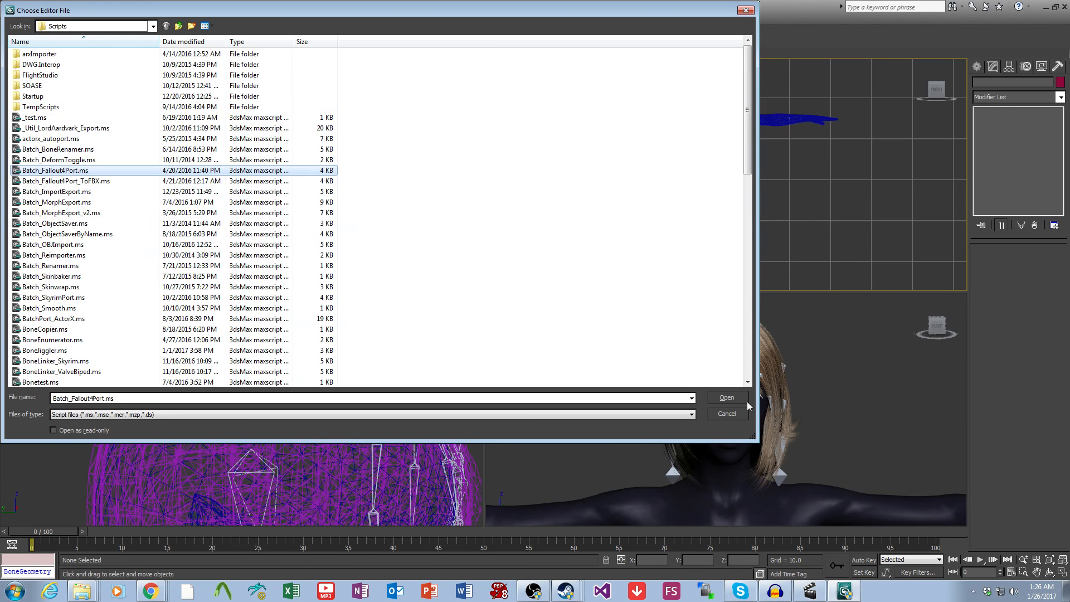
pyautogui.click(727, 414)
# Step: Launch the Mesh Splitter script as a floating rollout and close the Bone Enumerator
pyautogui.click(1041, 67)
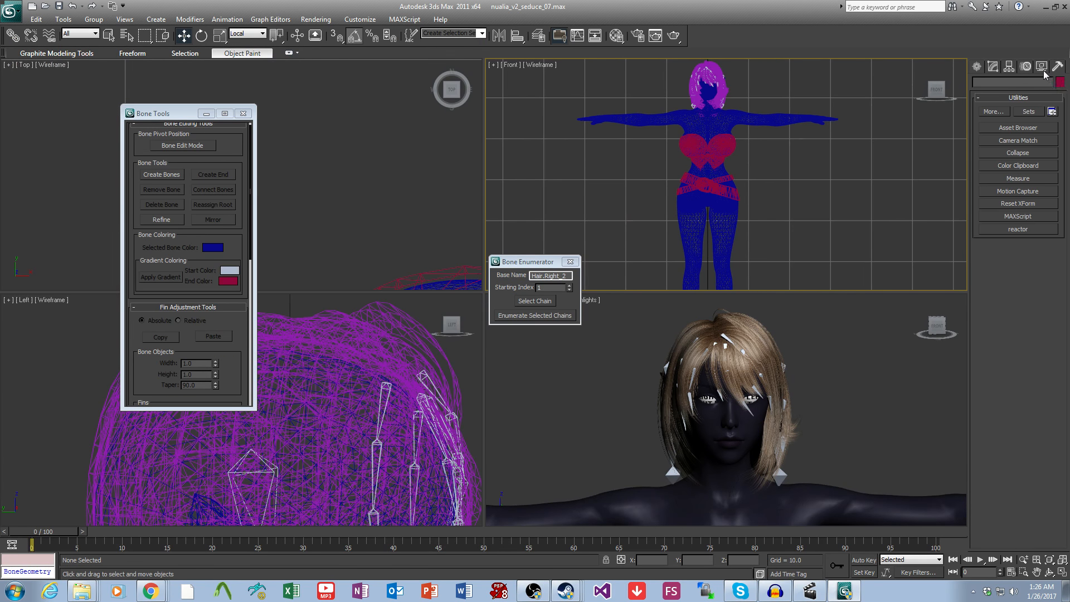
pyautogui.click(1018, 216)
pyautogui.click(1025, 354)
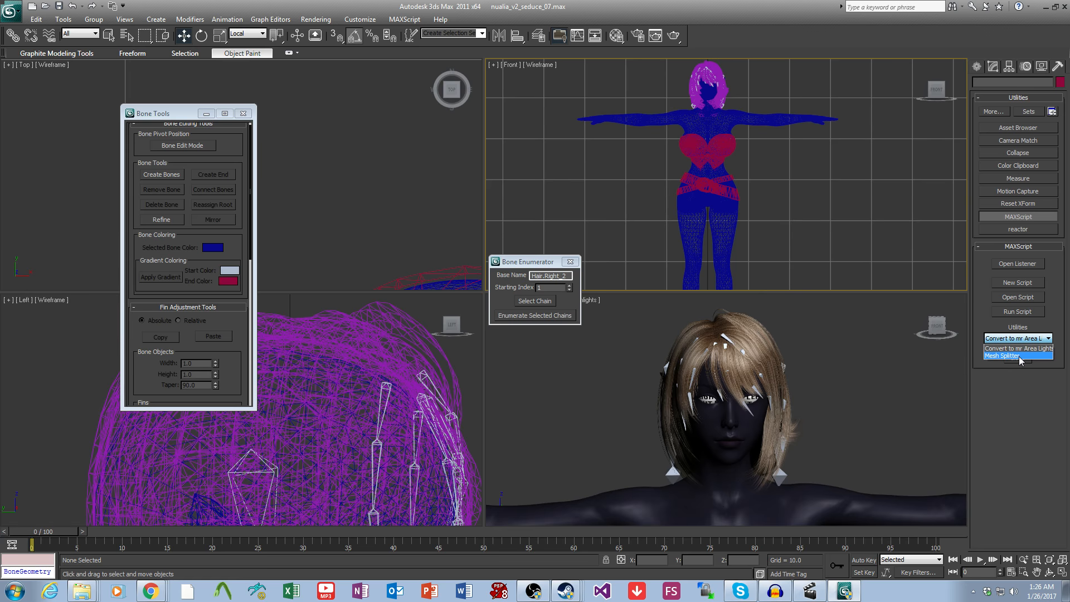
pyautogui.click(1031, 419)
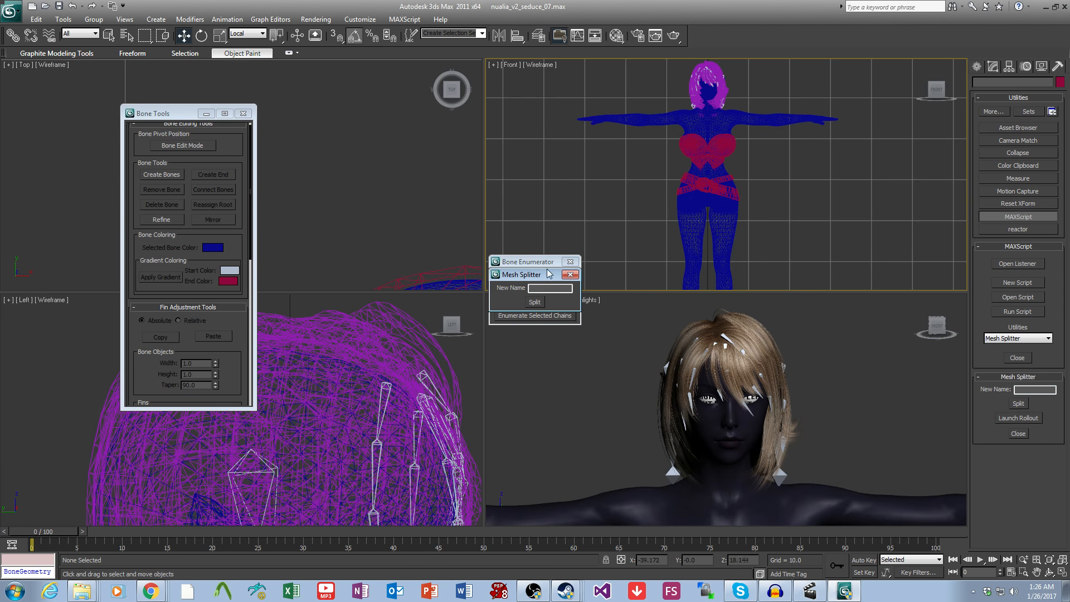
pyautogui.moveTo(549, 273); pyautogui.dragTo(434, 219)
pyautogui.click(570, 261)
# Step: Add an Edit Normals modifier beneath Skin on the NUALIA DAZ V2 body mesh
pyautogui.click(775, 120)
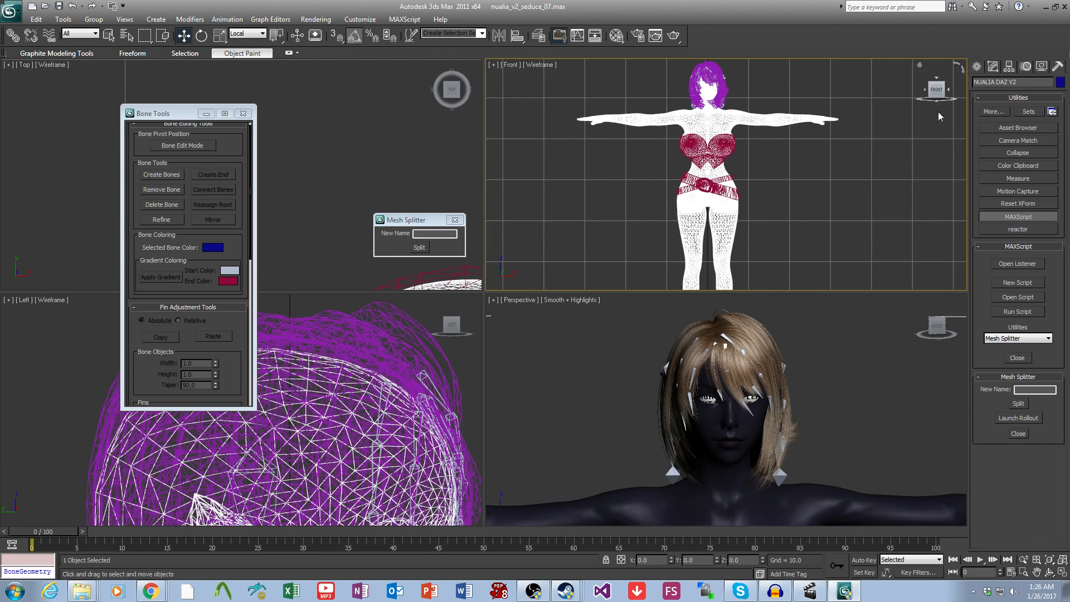
pyautogui.click(993, 66)
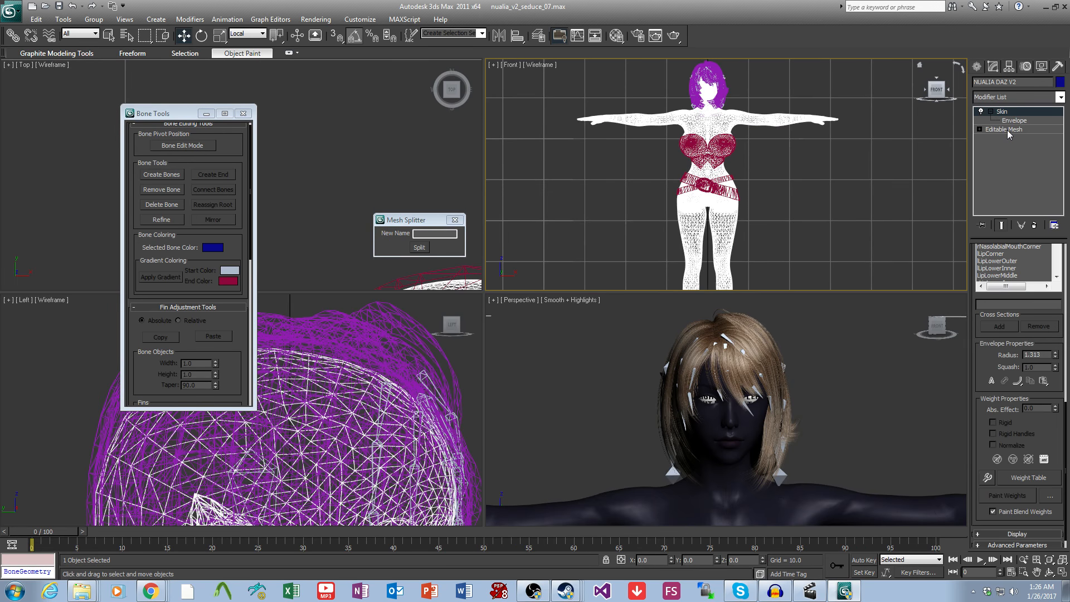
pyautogui.click(1007, 130)
pyautogui.click(997, 97)
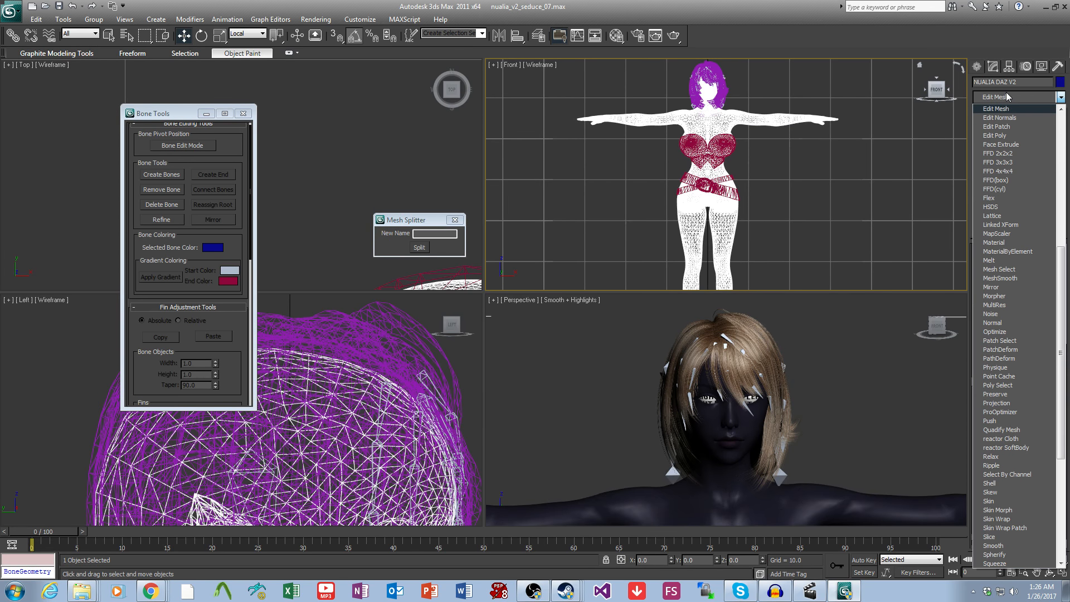
pyautogui.click(1003, 117)
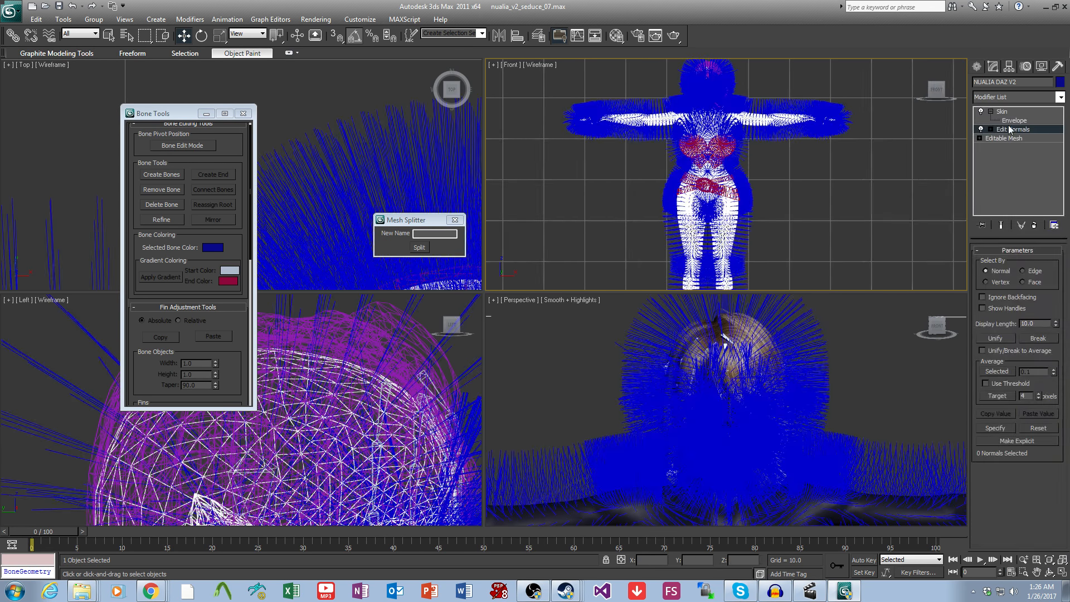
# Step: Set the normals' display length to 2.0 and expand Edit Normals to its Normal sub-object level
pyautogui.moveTo(1045, 326); pyautogui.dragTo(1007, 321)
pyautogui.write('2')
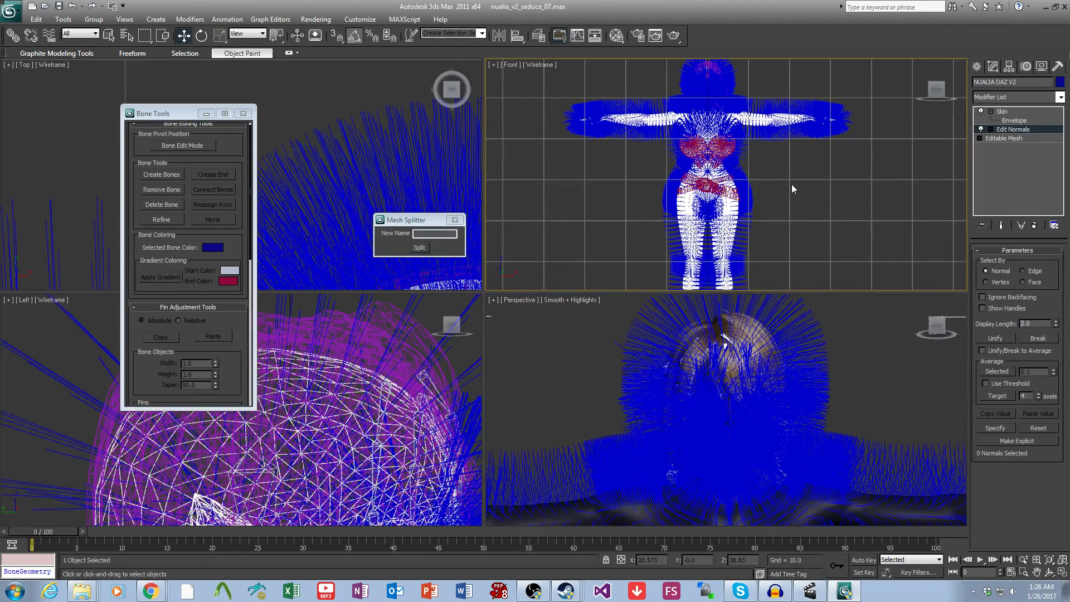
pyautogui.press('Return')
pyautogui.click(991, 129)
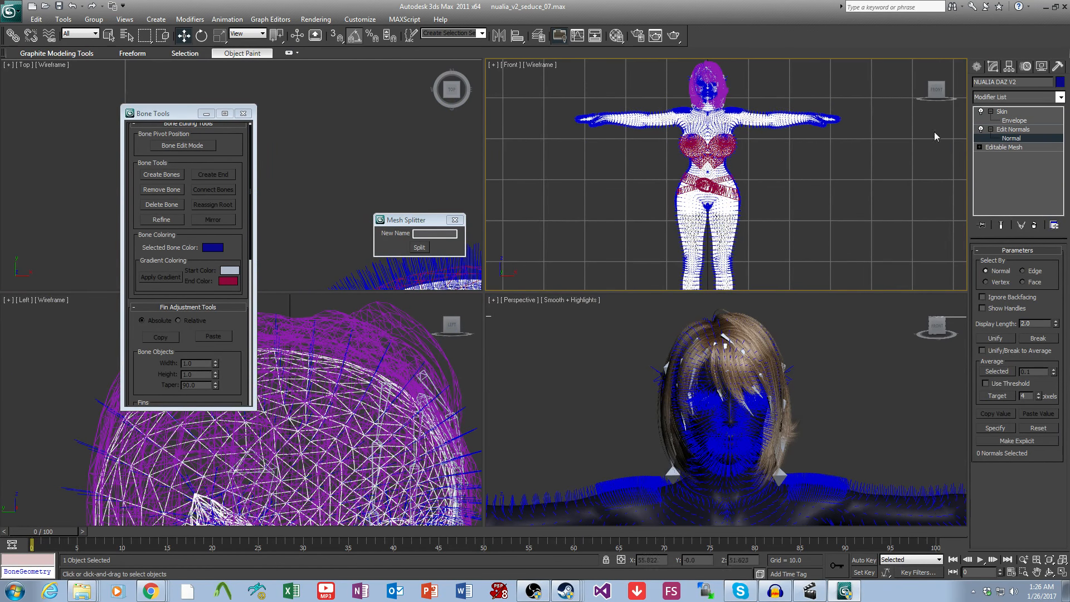
# Step: Select the normals along the character's left upper arm, from below the shoulder to the elbow
pyautogui.scroll(8, 850, 205)
pyautogui.moveTo(768, 256); pyautogui.dragTo(812, 190, button='middle')
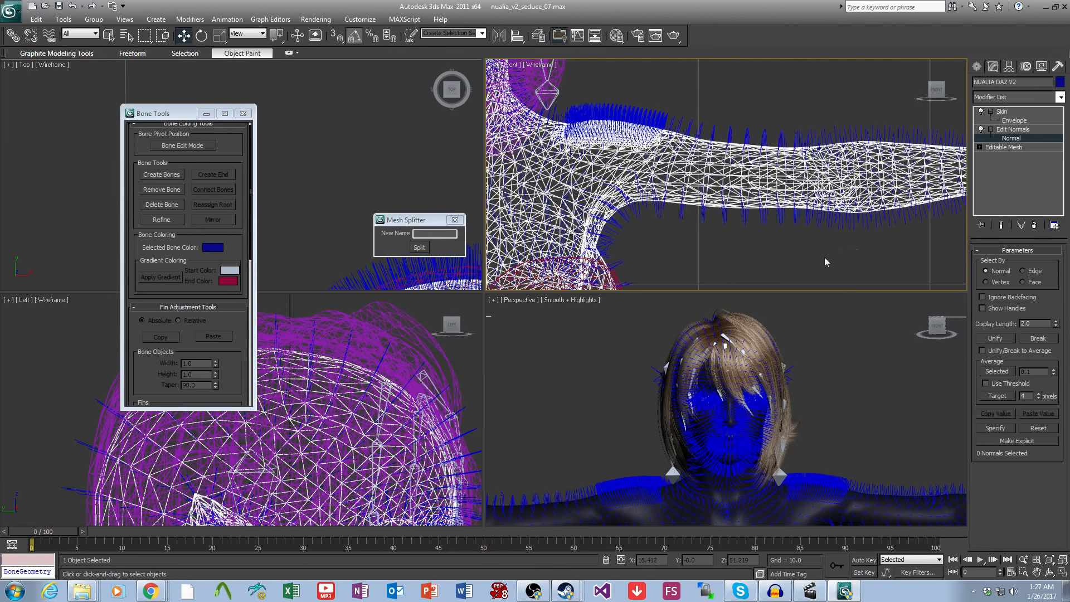
pyautogui.moveTo(857, 274)
pyautogui.mouseDown()
pyautogui.moveTo(701, 124)
pyautogui.moveTo(667, 110)
pyautogui.mouseUp()
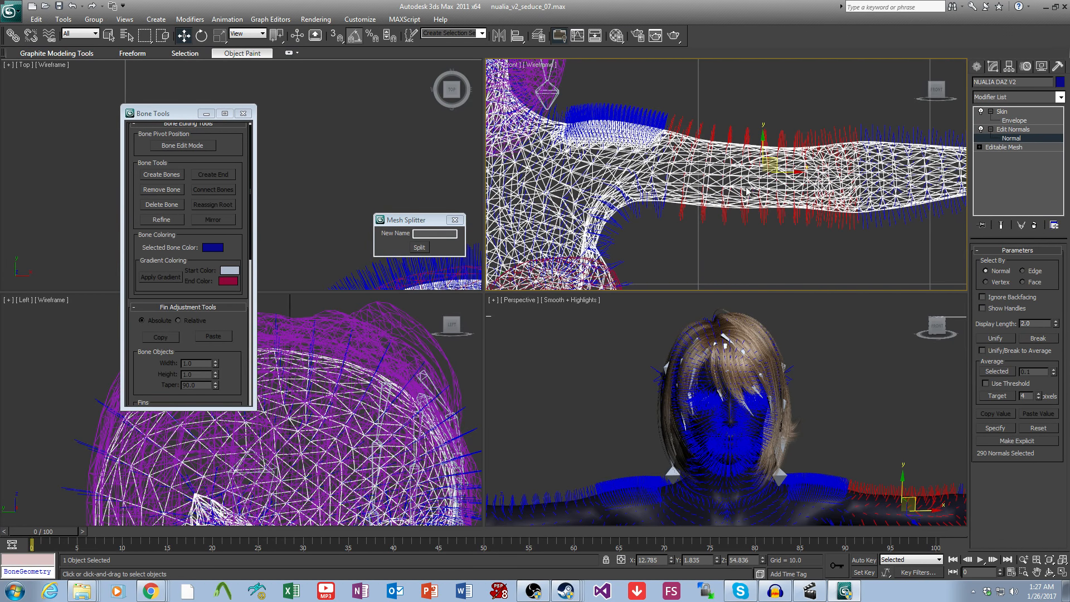
pyautogui.scroll(-3, 748, 176)
pyautogui.keyDown('ctrl'); pyautogui.moveTo(688, 162); pyautogui.dragTo(688, 134); pyautogui.keyUp('ctrl')
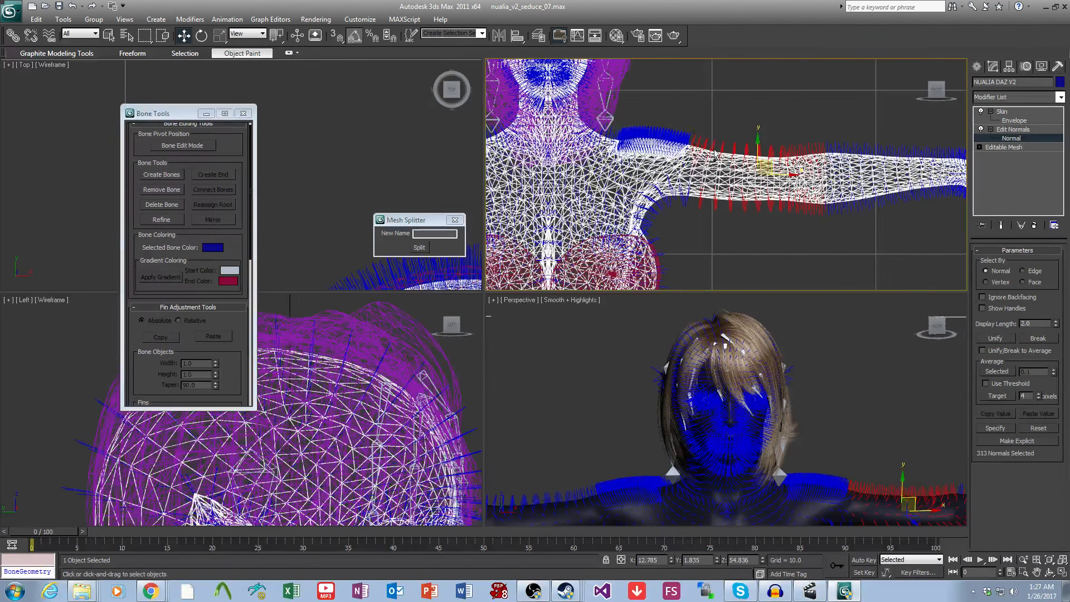
# Step: Add the normals along the character's right upper arm, from below the shoulder to the elbow, to the selection
pyautogui.scroll(-2, 750, 219)
pyautogui.moveTo(746, 219); pyautogui.dragTo(875, 215, button='middle')
pyautogui.moveTo(600, 216); pyautogui.dragTo(697, 201, button='middle')
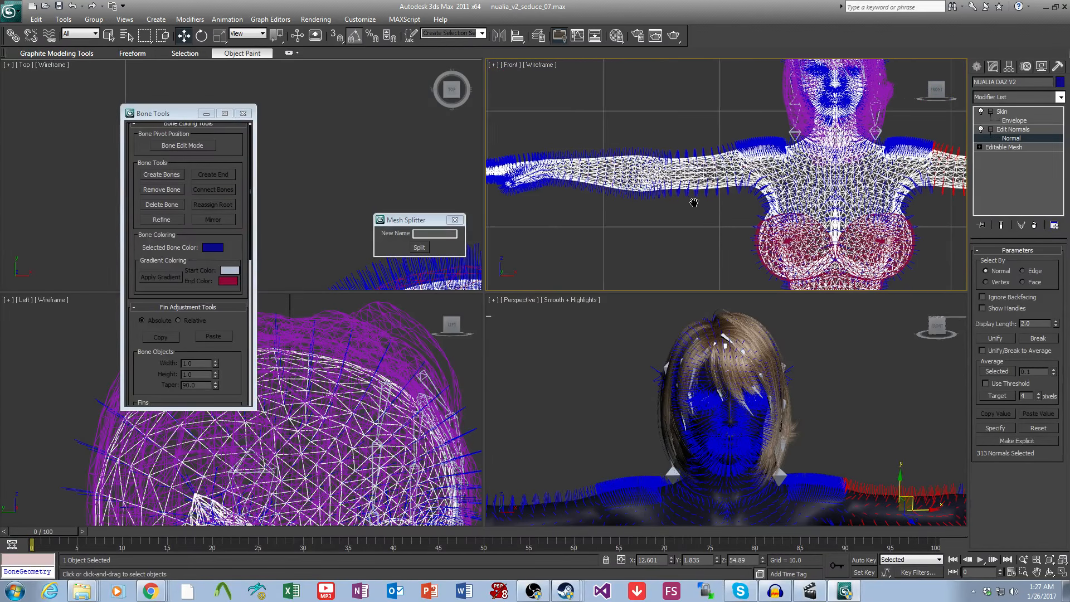
pyautogui.keyDown('ctrl'); pyautogui.moveTo(696, 129); pyautogui.dragTo(749, 214); pyautogui.keyUp('ctrl')
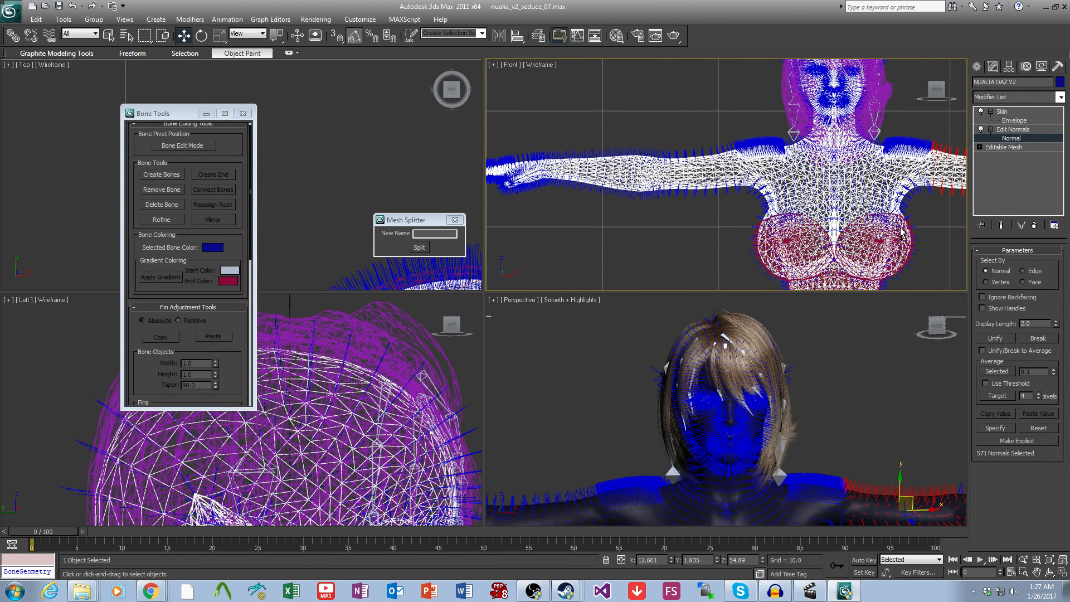
pyautogui.scroll(-1, 901, 229)
pyautogui.moveTo(897, 228); pyautogui.dragTo(763, 219, button='middle')
pyautogui.scroll(-1, 762, 220)
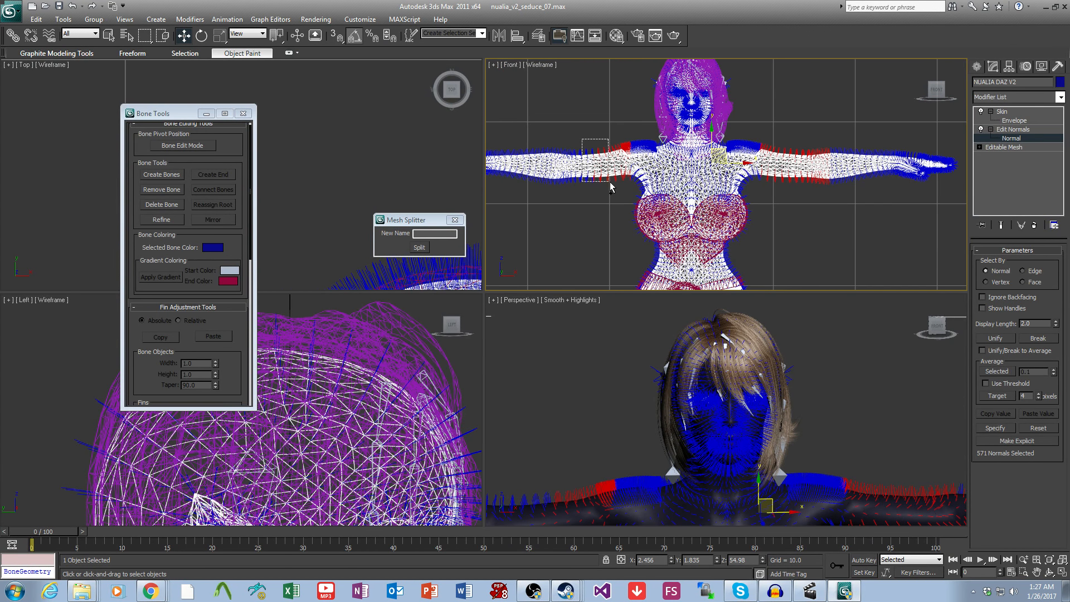
pyautogui.keyDown('ctrl'); pyautogui.moveTo(610, 183); pyautogui.dragTo(610, 197); pyautogui.keyUp('ctrl')
# Step: Add the normals around both knees to the selection and make all the selected normals explicit
pyautogui.moveTo(762, 212); pyautogui.dragTo(765, 75, button='middle')
pyautogui.moveTo(778, 278); pyautogui.dragTo(809, 169, button='middle')
pyautogui.keyDown('ctrl'); pyautogui.moveTo(787, 186); pyautogui.dragTo(617, 144); pyautogui.keyUp('ctrl')
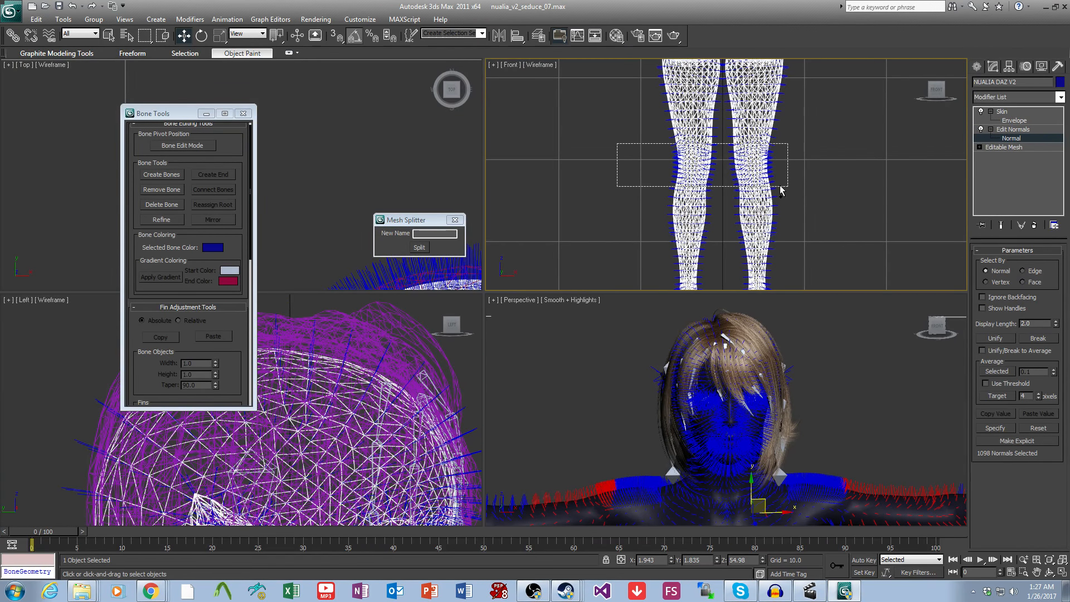
pyautogui.click(1029, 442)
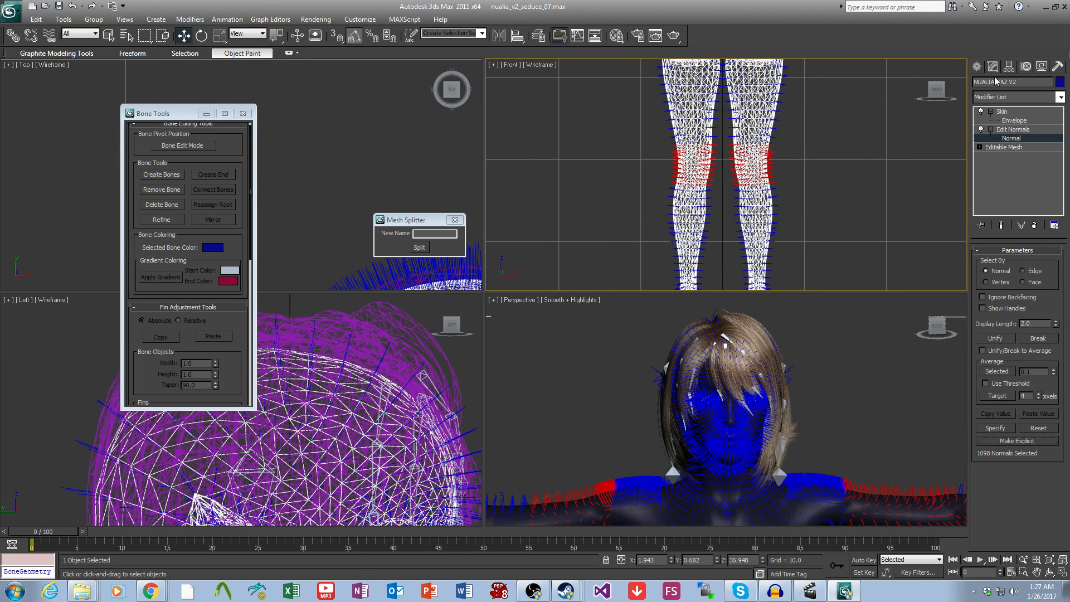
# Step: Leave the Normal level and collapse the Edit Normals modifier into the body's Editable Mesh, keeping Skin on top
pyautogui.click(1017, 136)
pyautogui.rightClick(1013, 130)
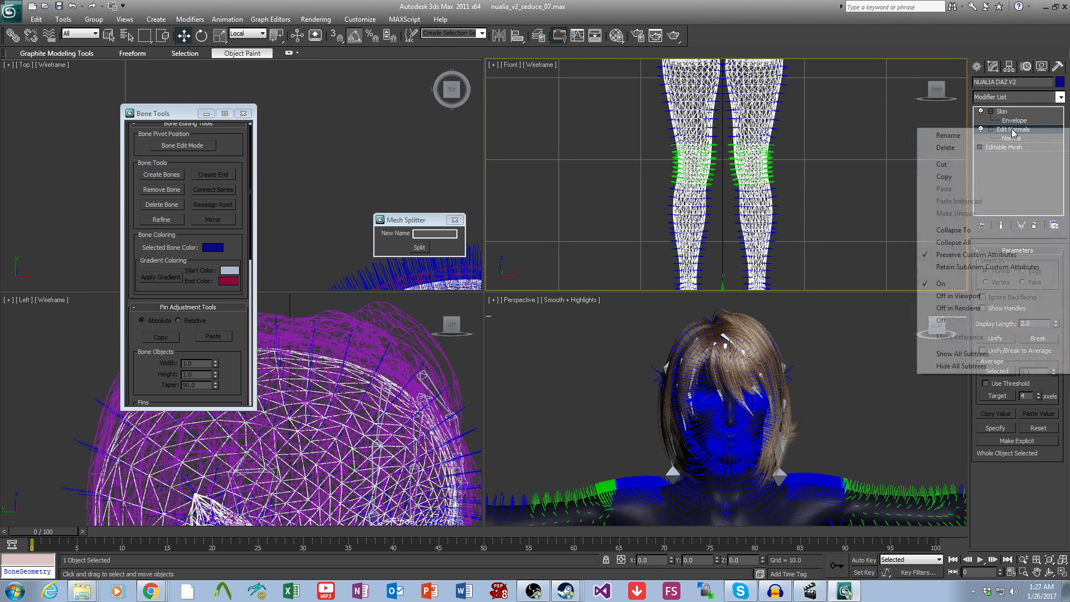
pyautogui.click(971, 232)
# Step: Enter the Polygon sub-object level of the body's Editable Mesh beneath Skin
pyautogui.moveTo(790, 237); pyautogui.dragTo(801, 185, button='middle')
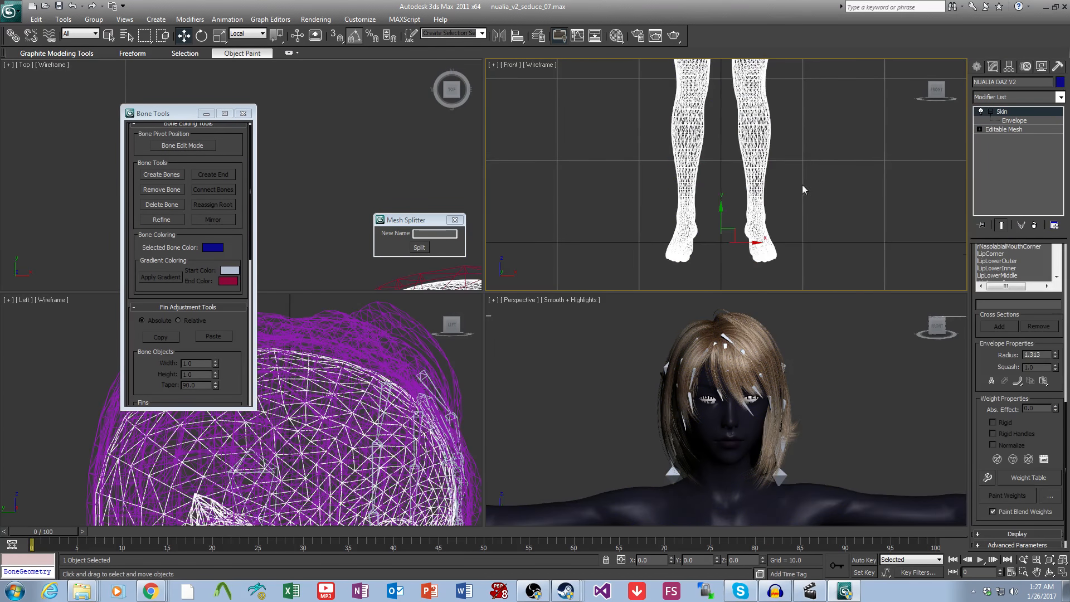
pyautogui.moveTo(858, 81); pyautogui.dragTo(794, 287, button='middle')
pyautogui.moveTo(793, 186); pyautogui.dragTo(817, 262, button='middle')
pyautogui.scroll(-2, 816, 262)
pyautogui.moveTo(824, 206); pyautogui.dragTo(825, 191, button='middle')
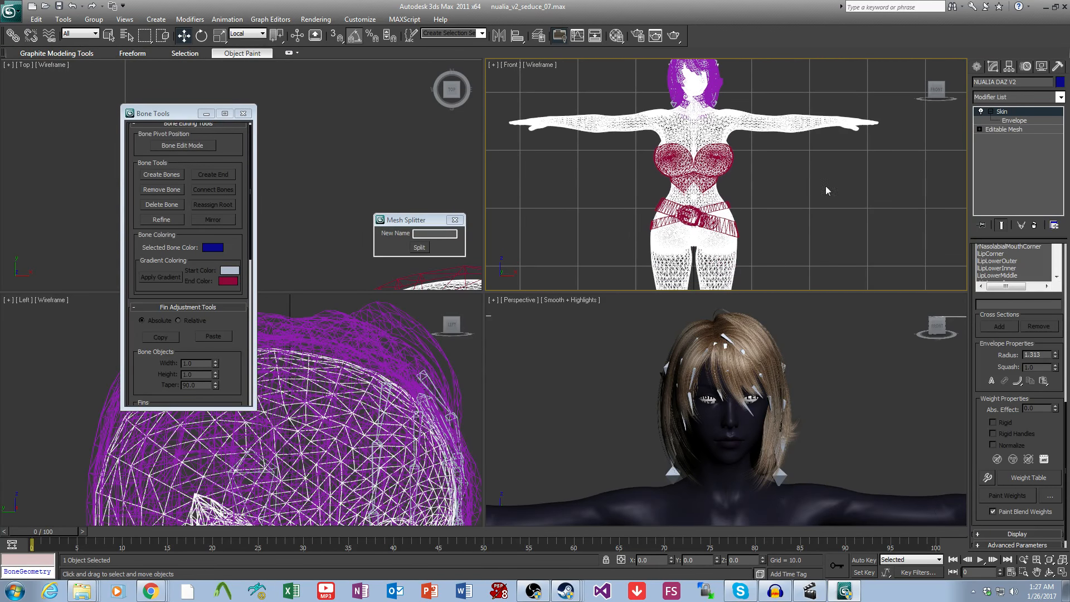
pyautogui.click(979, 129)
pyautogui.click(1001, 165)
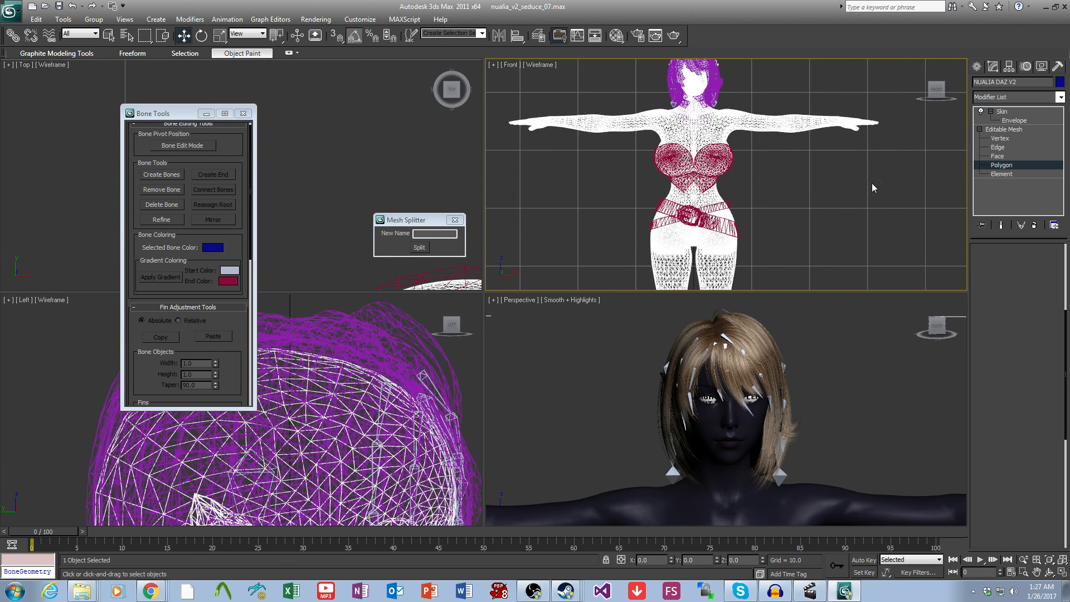
pyautogui.scroll(5, 850, 208)
pyautogui.scroll(6, 932, 230)
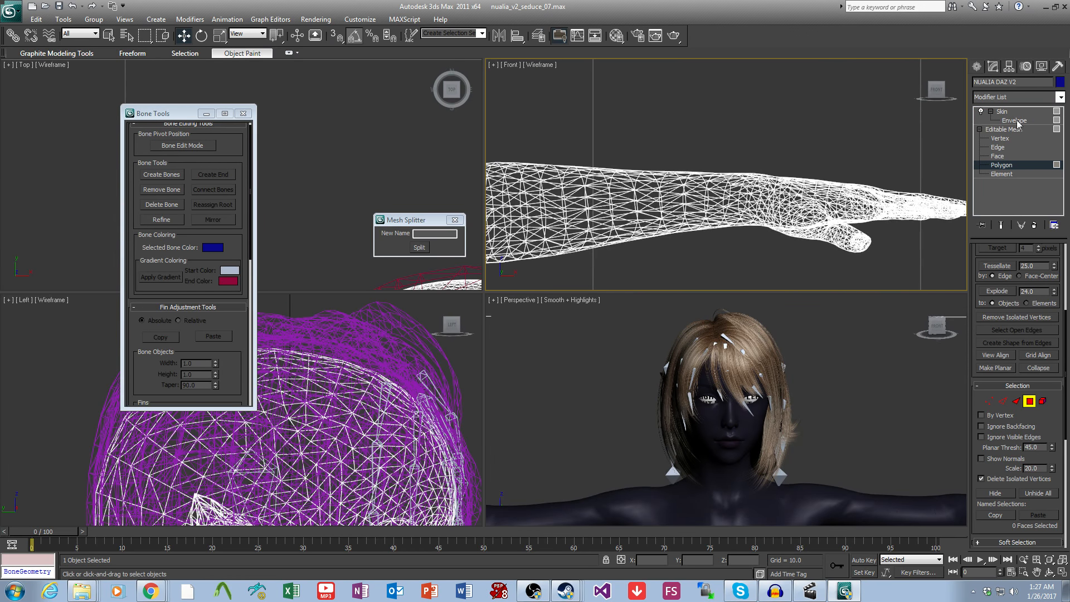
# Step: Add an Edit Normals modifier between Skin and Editable Mesh and enter its Normal sub-object level
pyautogui.click(1015, 98)
pyautogui.press('e')
pyautogui.press('e')
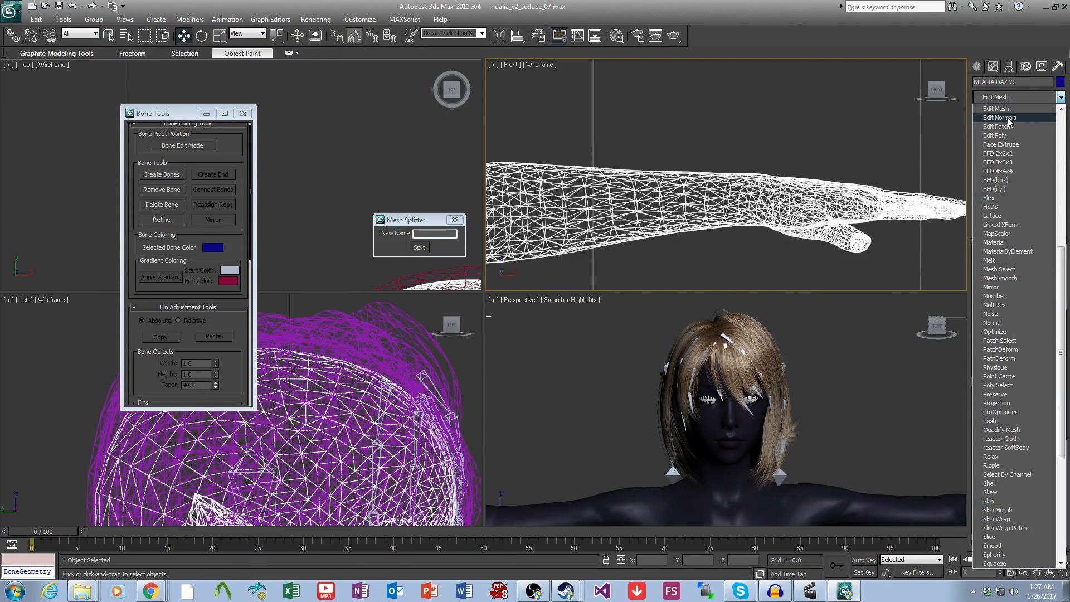
pyautogui.click(999, 135)
pyautogui.click(990, 129)
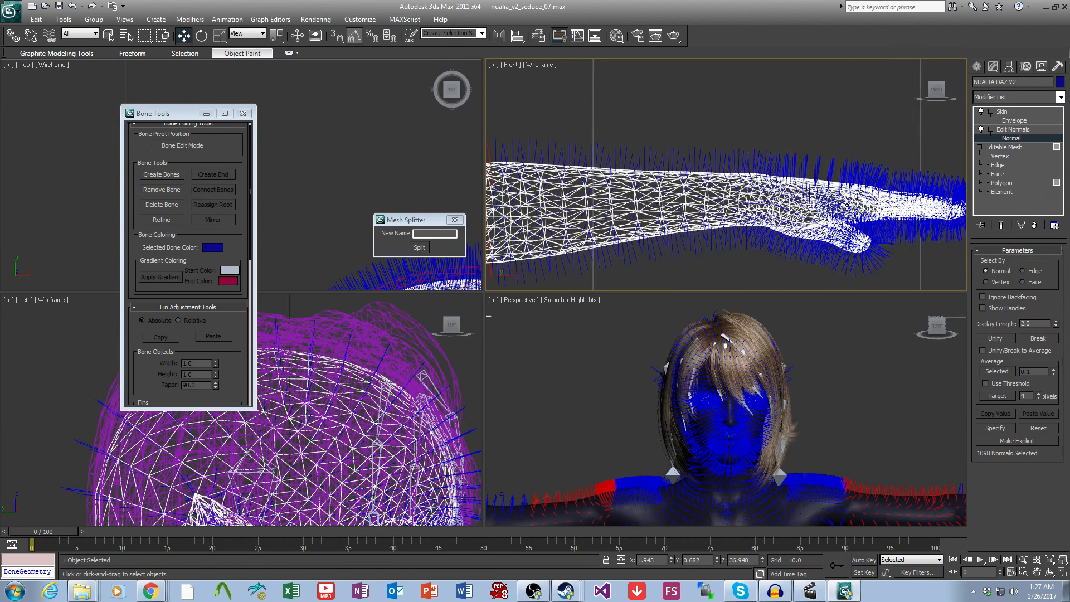
# Step: Select the normals of the character's left hand, from the wrist to the fingertips
pyautogui.scroll(-3, 891, 235)
pyautogui.moveTo(838, 219); pyautogui.dragTo(700, 153)
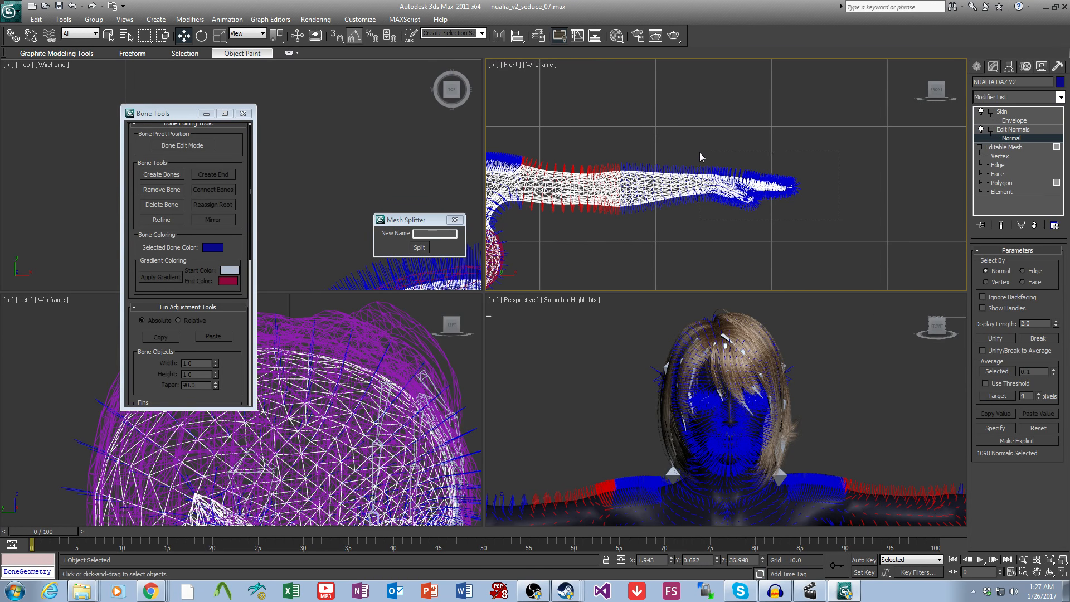
pyautogui.moveTo(749, 222); pyautogui.dragTo(741, 221)
pyautogui.scroll(-5, 696, 212)
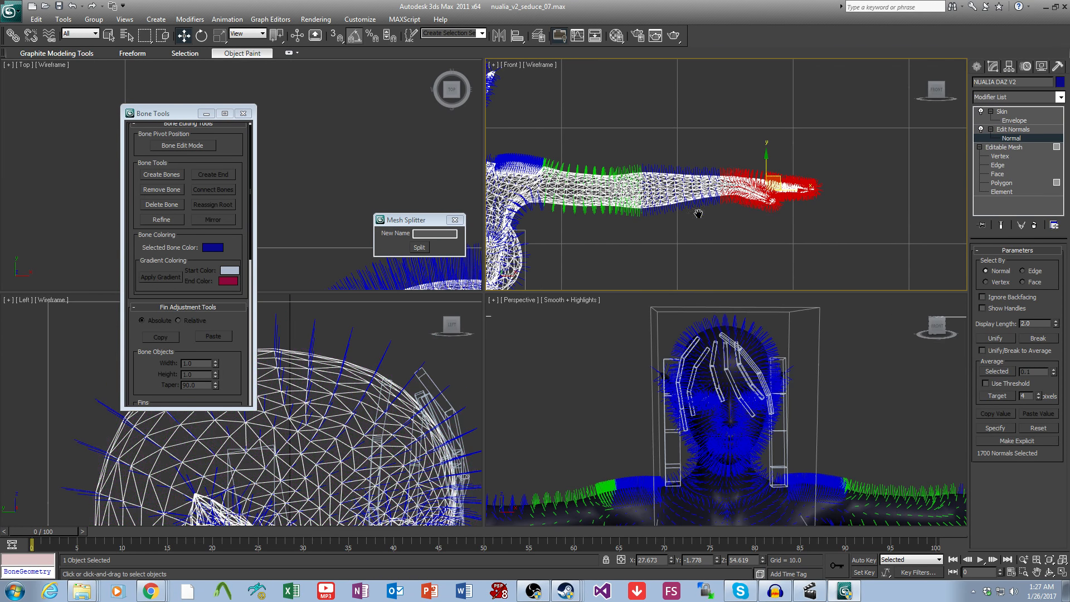
# Step: Add the right hand's normals to the selection and make the normals of both hands explicit
pyautogui.moveTo(769, 205); pyautogui.dragTo(930, 211, button='middle')
pyautogui.scroll(2, 669, 208)
pyautogui.moveTo(668, 207); pyautogui.dragTo(610, 206, button='middle')
pyautogui.scroll(2, 563, 178)
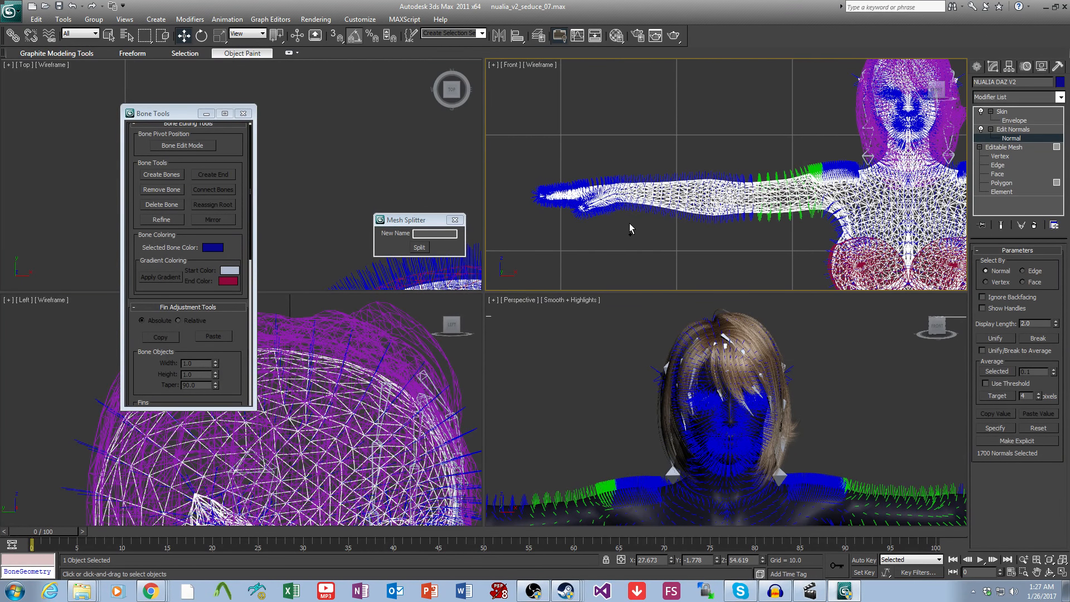
pyautogui.moveTo(522, 162); pyautogui.dragTo(632, 225)
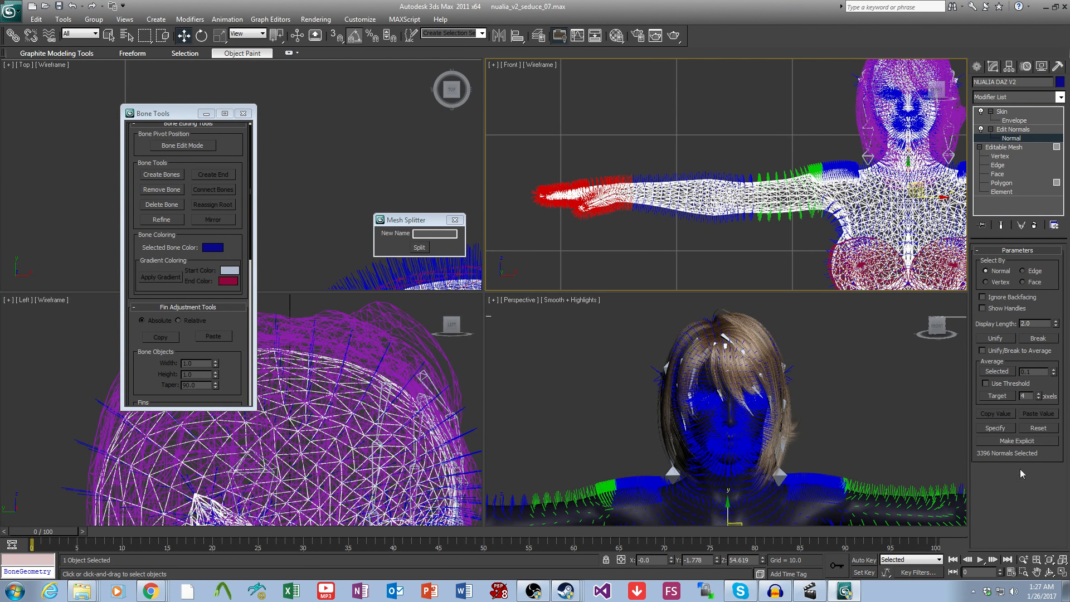
pyautogui.click(1017, 441)
# Step: Collapse the Edit Normals modifier with the explicit hand normals into the Editable Mesh beneath Skin
pyautogui.click(1026, 130)
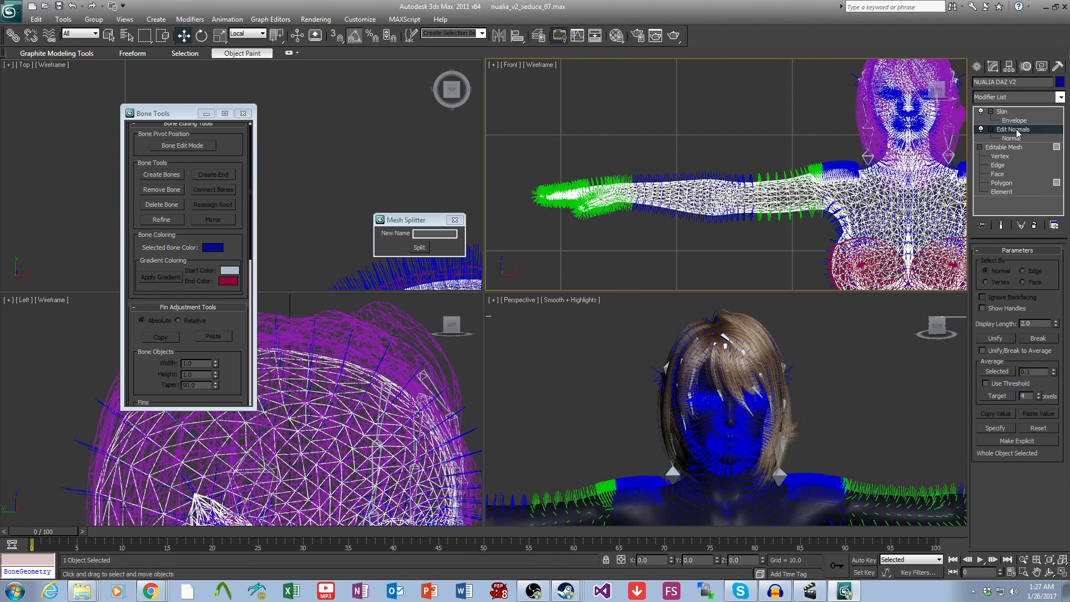
pyautogui.rightClick(1028, 129)
pyautogui.click(959, 231)
# Step: At the Editable Mesh's Polygon level, select the polygons of both hands from the wrists to the fingertips
pyautogui.moveTo(847, 204); pyautogui.dragTo(486, 199, button='middle')
pyautogui.scroll(-3, 754, 213)
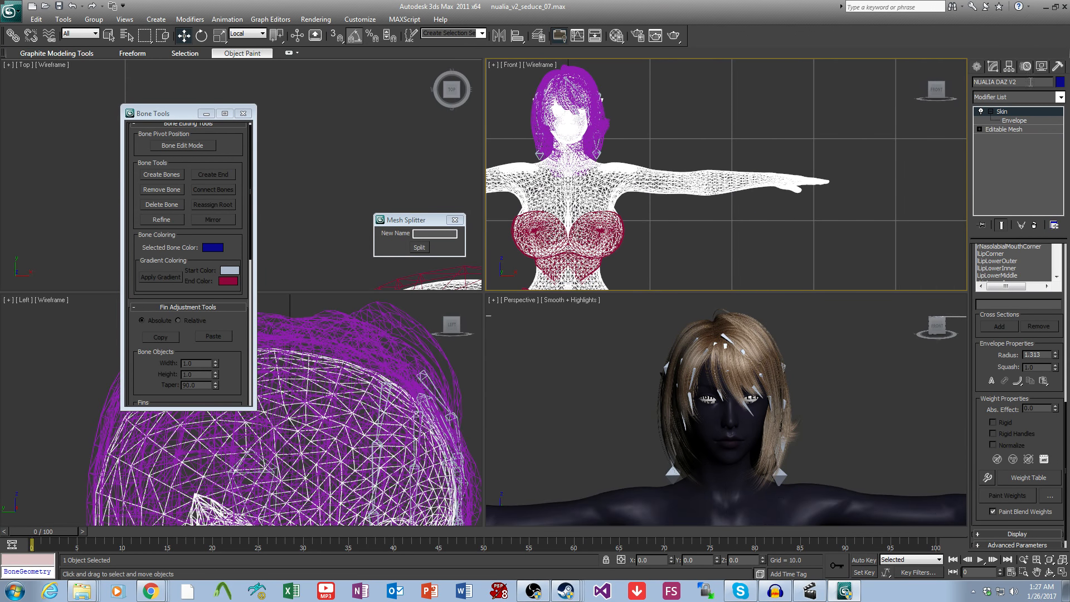
pyautogui.click(979, 129)
pyautogui.click(1001, 165)
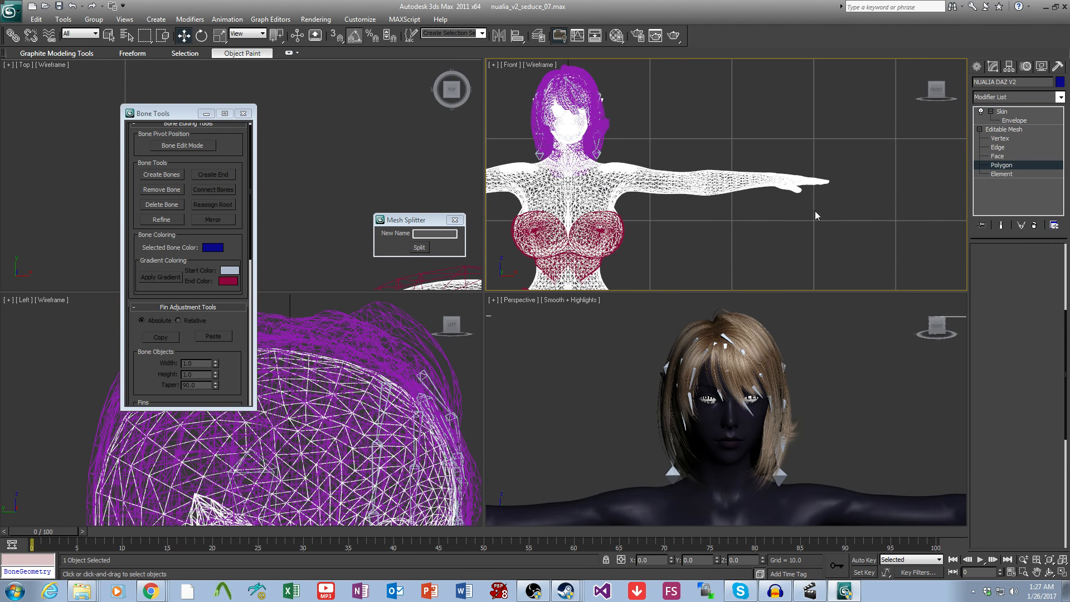
pyautogui.scroll(3, 846, 229)
pyautogui.scroll(2, 888, 238)
pyautogui.moveTo(911, 248); pyautogui.dragTo(688, 143)
pyautogui.scroll(-5, 691, 199)
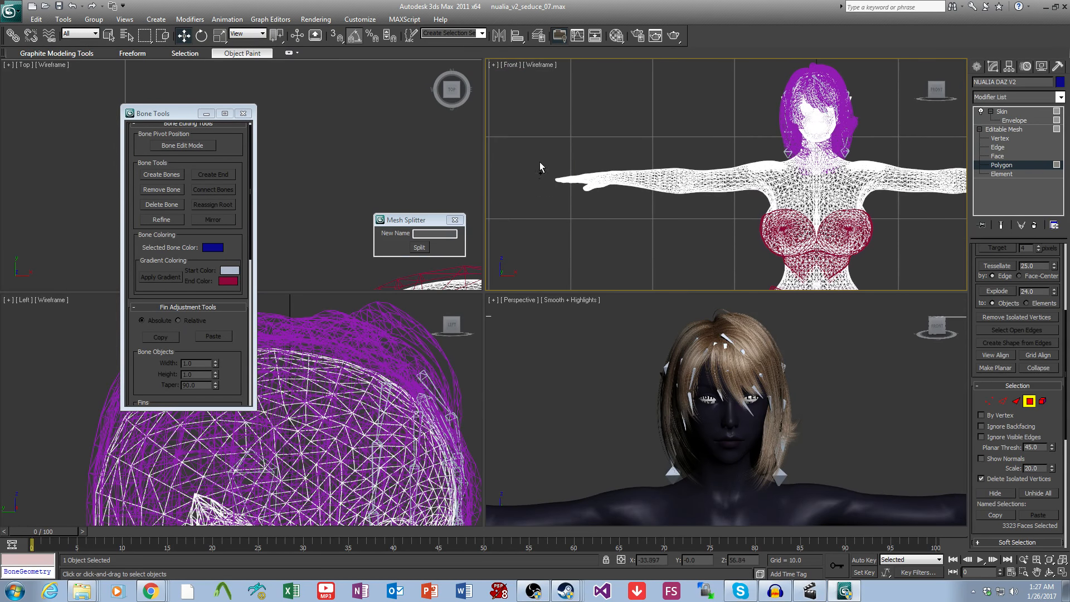
pyautogui.moveTo(538, 158); pyautogui.dragTo(611, 198)
pyautogui.moveTo(749, 204); pyautogui.dragTo(630, 192, button='middle')
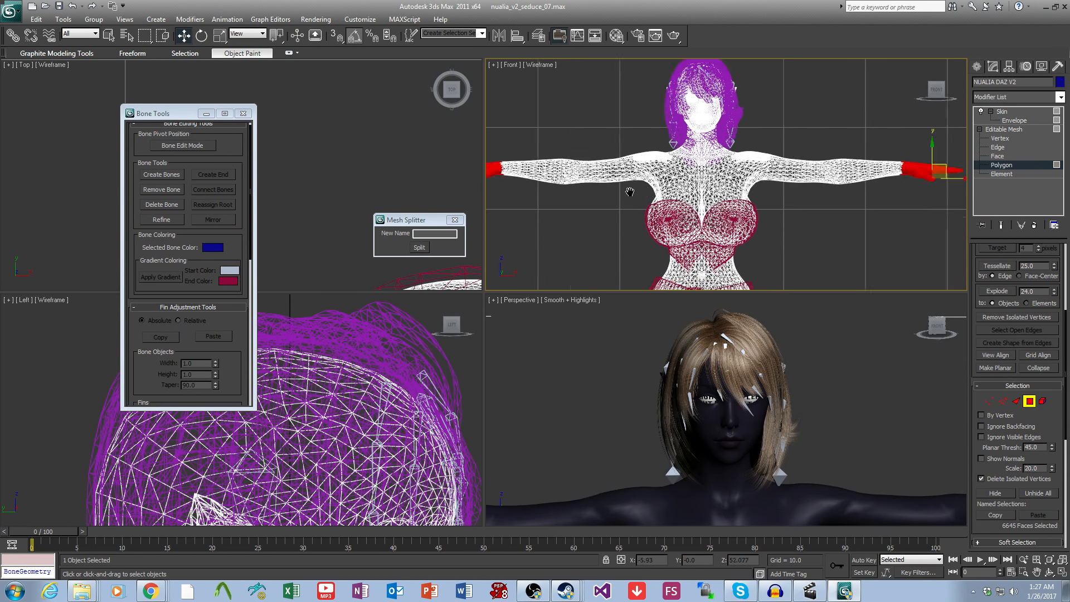
# Step: Deselect the surplus forearm polygons at the left wrist so the hand selection ends in a clean loop
pyautogui.scroll(5, 902, 186)
pyautogui.moveTo(902, 187); pyautogui.dragTo(708, 216, button='middle')
pyautogui.scroll(1, 708, 216)
pyautogui.keyDown('alt'); pyautogui.moveTo(868, 425); pyautogui.dragTo(734, 451, button='middle'); pyautogui.keyUp('alt')
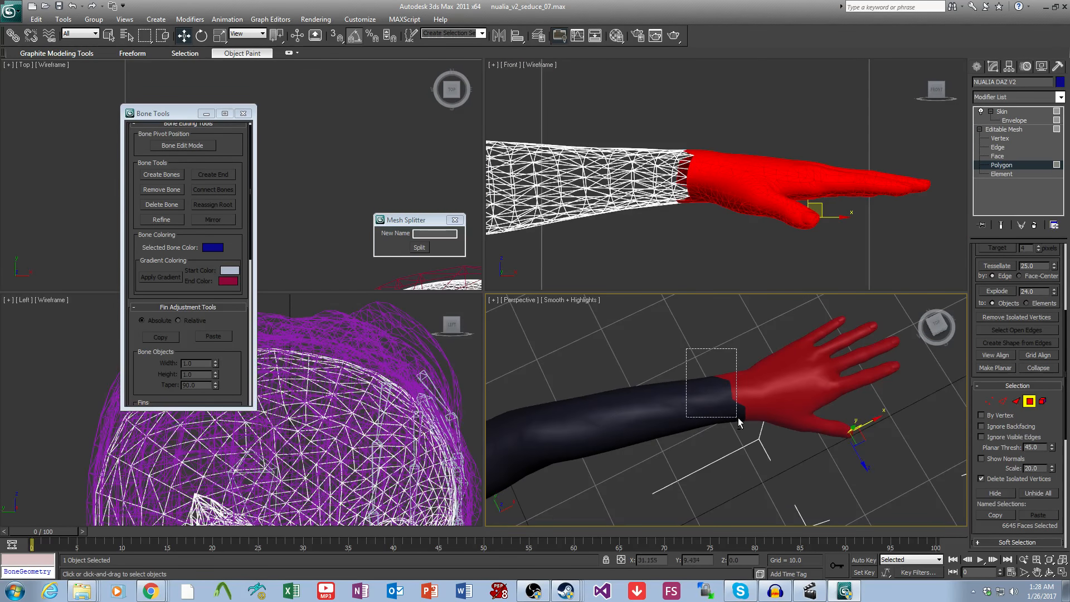
pyautogui.keyDown('alt'); pyautogui.moveTo(686, 349); pyautogui.dragTo(737, 417); pyautogui.keyUp('alt')
pyautogui.keyDown('alt'); pyautogui.moveTo(738, 417); pyautogui.dragTo(719, 391, button='middle'); pyautogui.keyUp('alt')
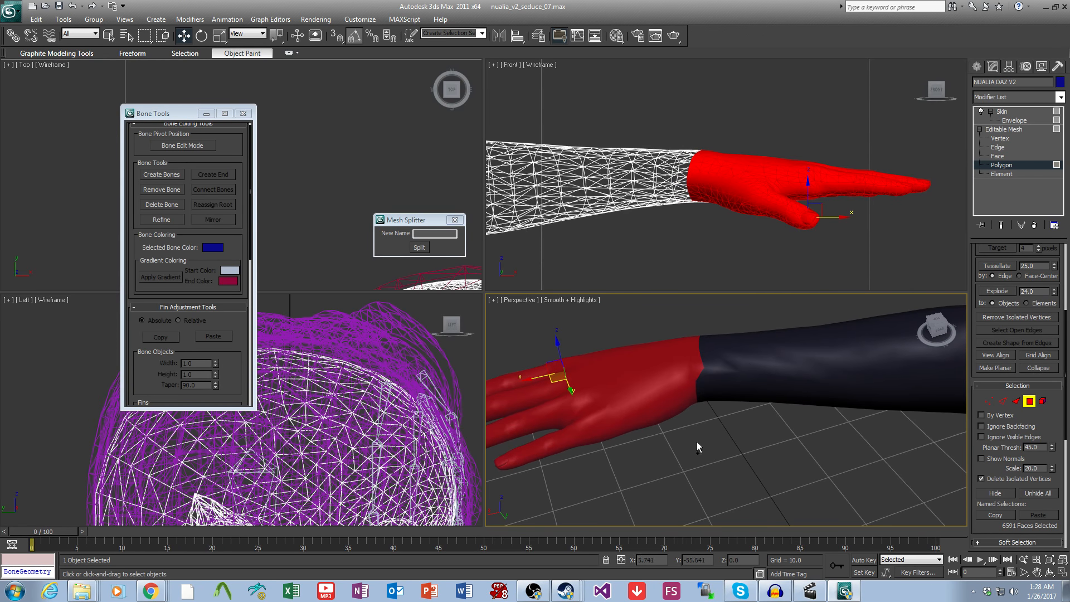
pyautogui.keyDown('ctrl'); pyautogui.moveTo(696, 442); pyautogui.dragTo(632, 304); pyautogui.keyUp('ctrl')
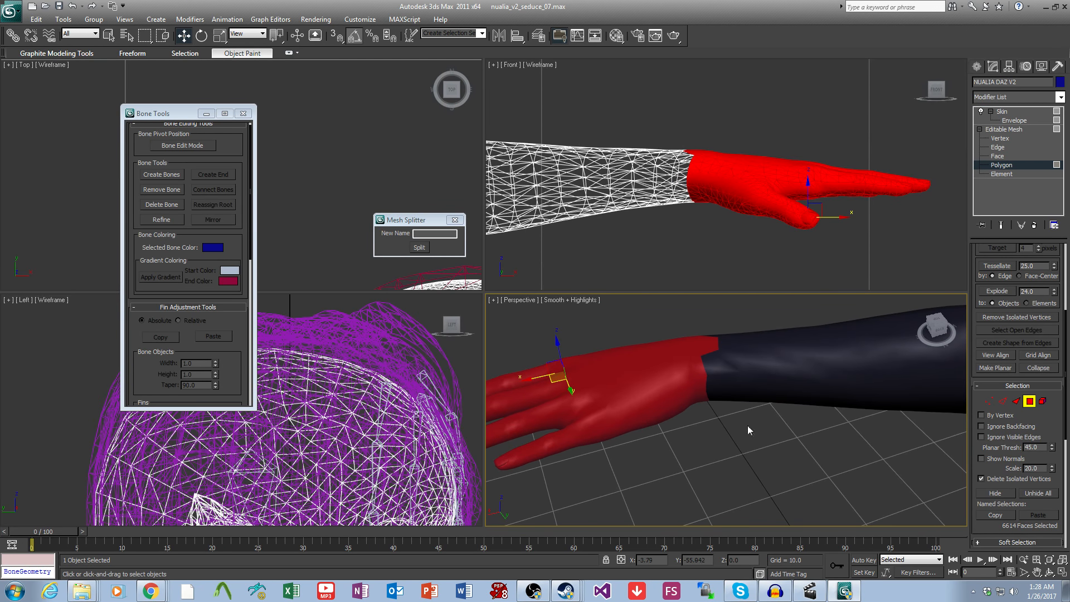
pyautogui.keyDown('alt'); pyautogui.moveTo(747, 426); pyautogui.dragTo(771, 471, button='middle'); pyautogui.keyUp('alt')
pyautogui.keyDown('alt'); pyautogui.moveTo(771, 471); pyautogui.dragTo(712, 324); pyautogui.keyUp('alt')
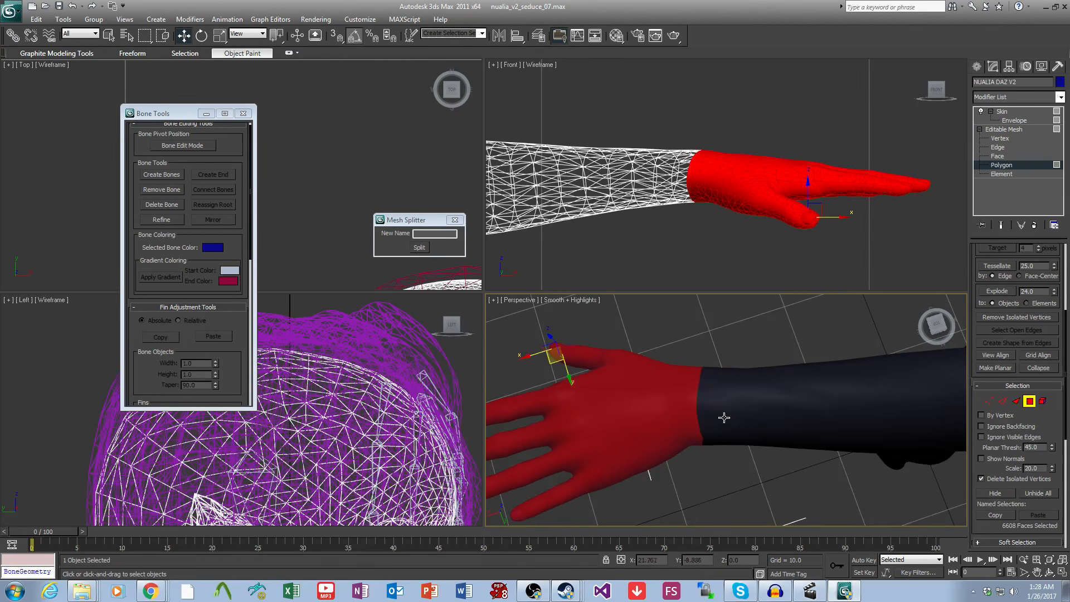
# Step: Deselect the surplus forearm polygons at the right wrist so that its selection edge is clean too
pyautogui.keyDown('alt'); pyautogui.moveTo(724, 418); pyautogui.dragTo(756, 471, button='middle'); pyautogui.keyUp('alt')
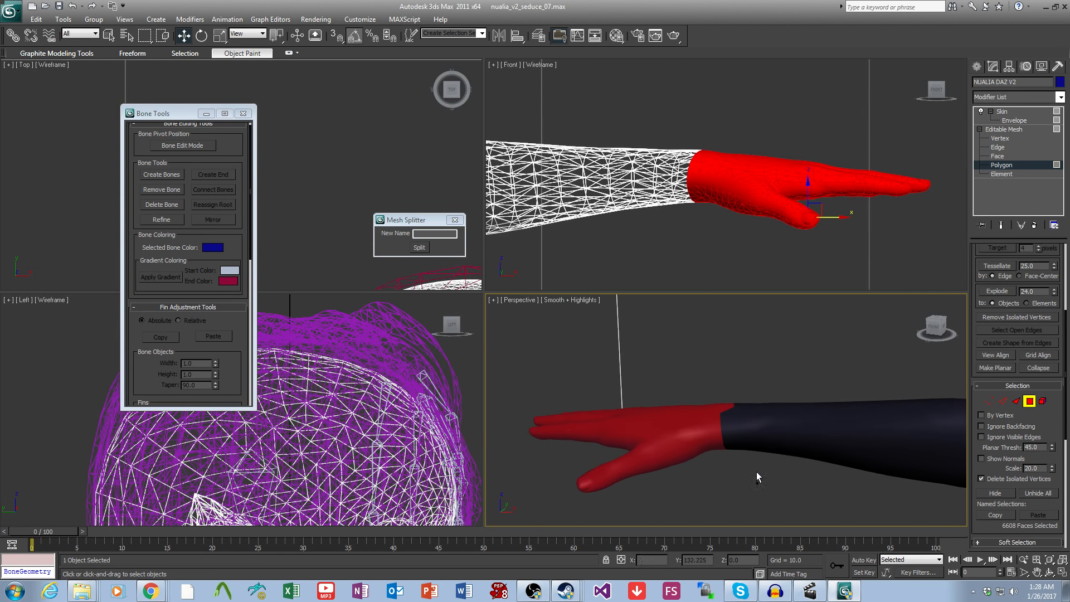
pyautogui.keyDown('alt'); pyautogui.moveTo(772, 474); pyautogui.dragTo(724, 373); pyautogui.keyUp('alt')
pyautogui.keyDown('alt'); pyautogui.moveTo(724, 373); pyautogui.dragTo(749, 433, button='middle'); pyautogui.keyUp('alt')
# Step: Split the selected hand polygons into a new mesh named NUALIA HANDS and reselect the body mesh
pyautogui.click(428, 234)
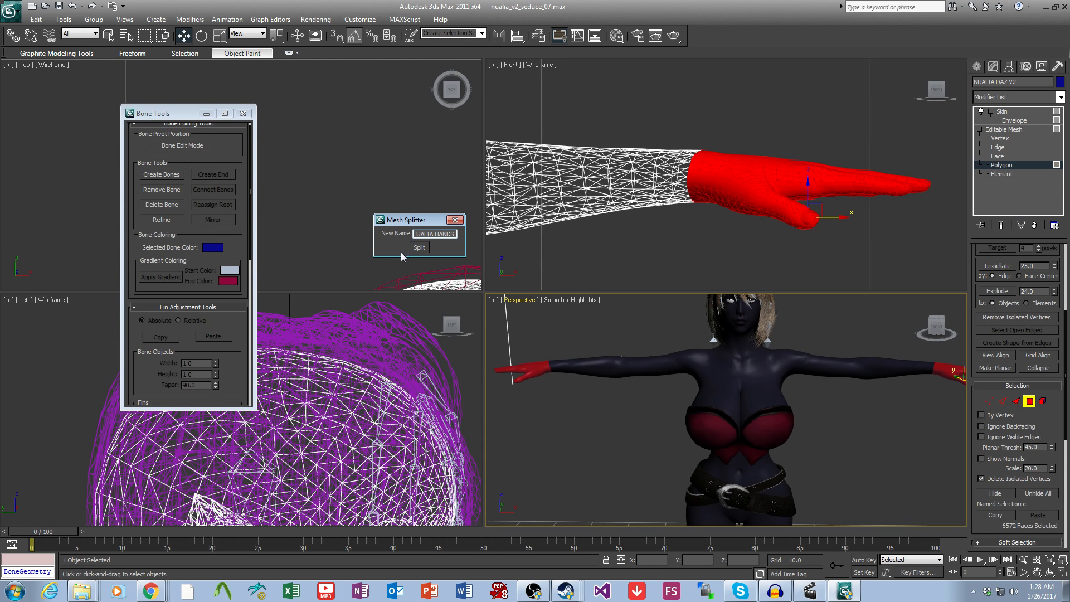
pyautogui.click(419, 248)
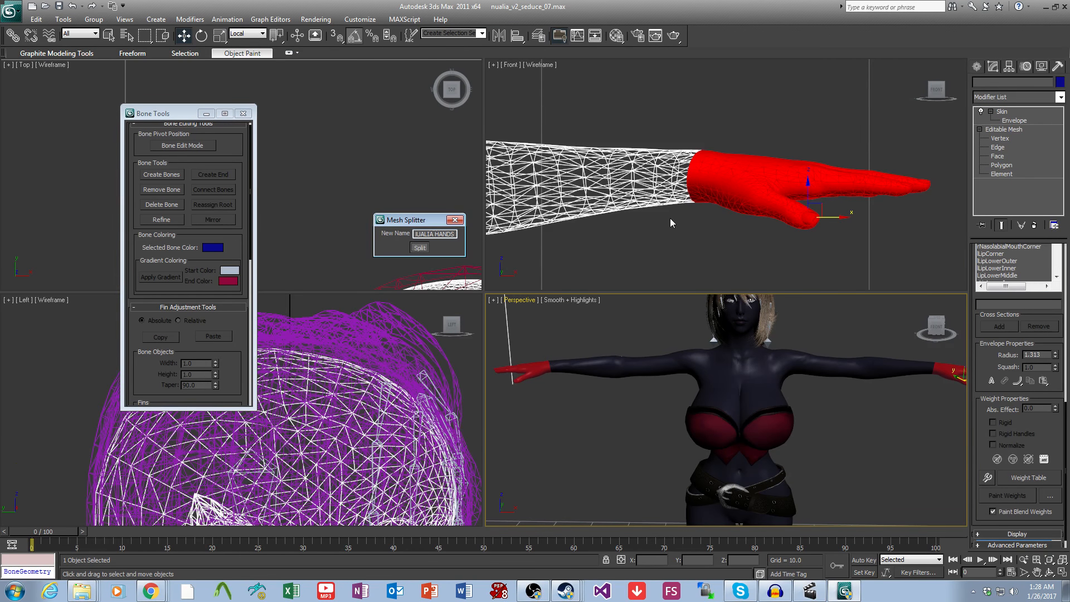
pyautogui.click(662, 202)
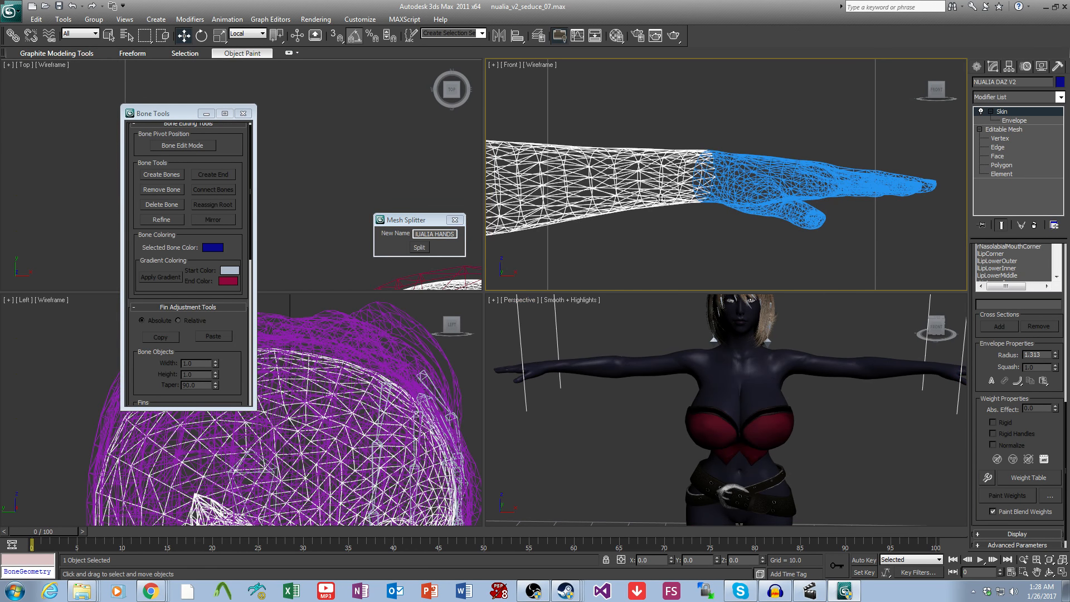
# Step: At the body mesh's Polygon level, select the left arm's polygons from the wrist to just below the shoulder
pyautogui.moveTo(644, 164); pyautogui.dragTo(703, 159, button='middle')
pyautogui.scroll(-2, 814, 212)
pyautogui.moveTo(814, 212); pyautogui.dragTo(875, 214, button='middle')
pyautogui.scroll(-4, 806, 216)
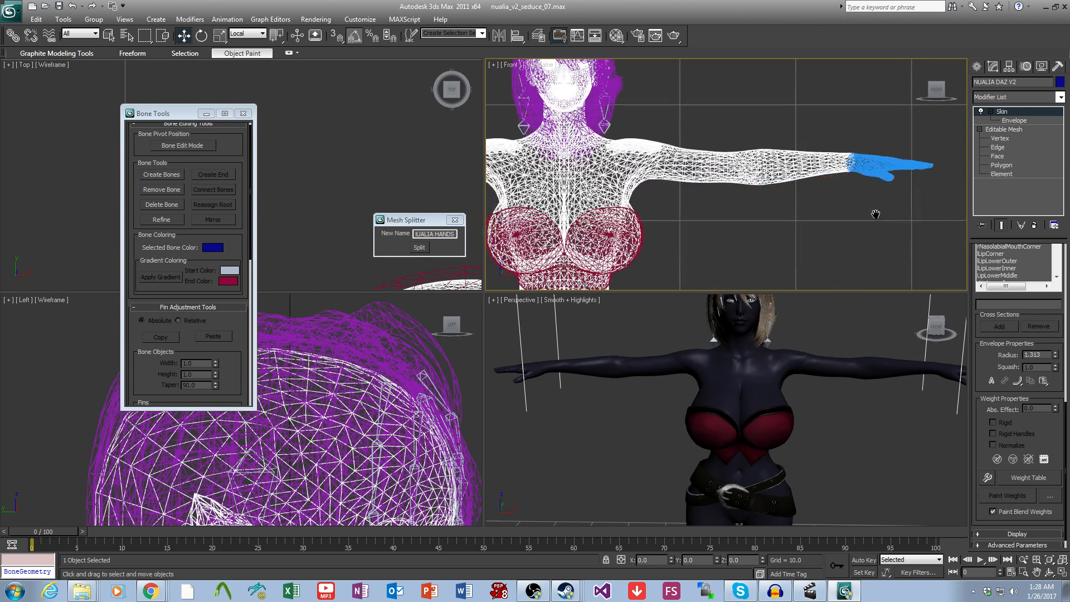
pyautogui.click(1001, 165)
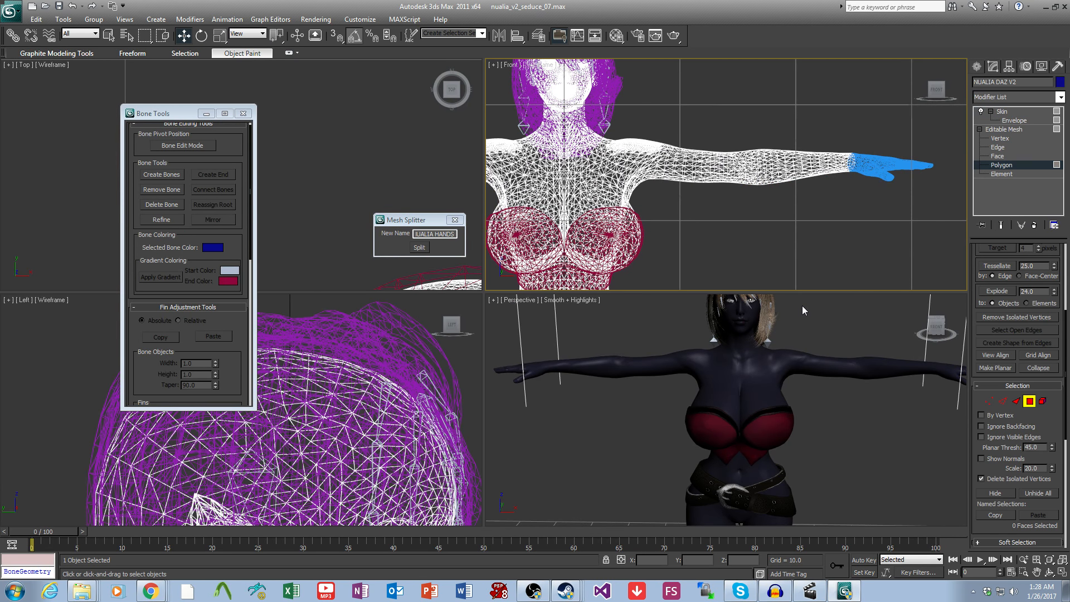
pyautogui.moveTo(883, 220)
pyautogui.mouseDown(button='middle')
pyautogui.moveTo(784, 245)
pyautogui.moveTo(851, 220)
pyautogui.moveTo(894, 234)
pyautogui.mouseUp(button='middle')
pyautogui.scroll(2, 791, 246)
pyautogui.moveTo(851, 223); pyautogui.dragTo(607, 156)
pyautogui.scroll(-2, 672, 169)
pyautogui.moveTo(642, 192); pyautogui.dragTo(734, 195, button='middle')
pyautogui.moveTo(762, 223); pyautogui.dragTo(735, 160)
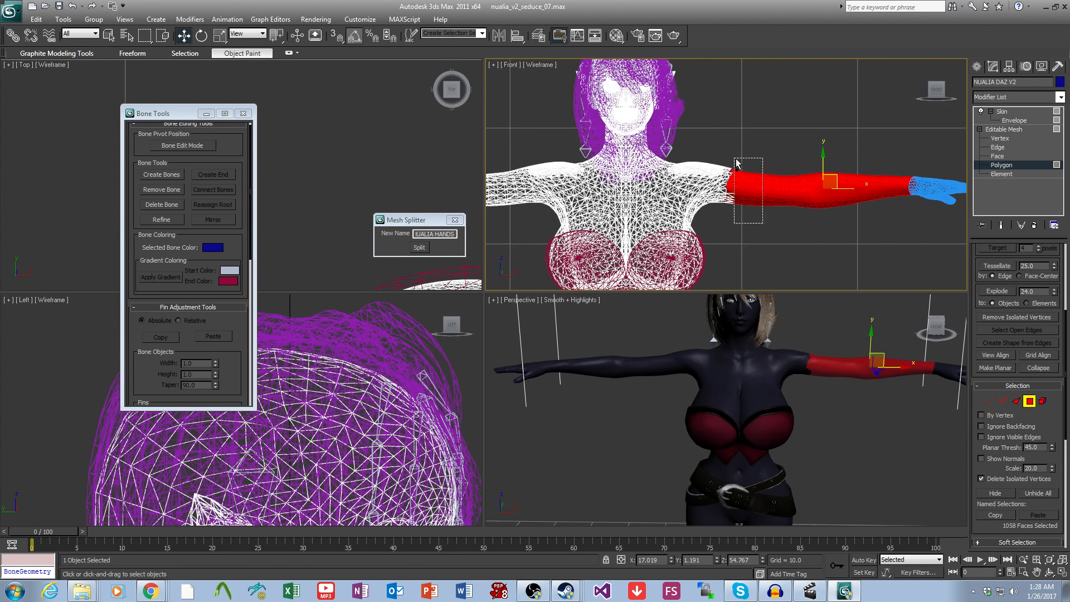
pyautogui.keyDown('ctrl'); pyautogui.moveTo(754, 233); pyautogui.dragTo(731, 157); pyautogui.keyUp('ctrl')
# Step: Add the right arm's polygons, from the wrist to just below the shoulder, to the selection
pyautogui.moveTo(579, 198); pyautogui.dragTo(797, 199, button='middle')
pyautogui.keyDown('ctrl'); pyautogui.moveTo(594, 161); pyautogui.dragTo(744, 235); pyautogui.keyUp('ctrl')
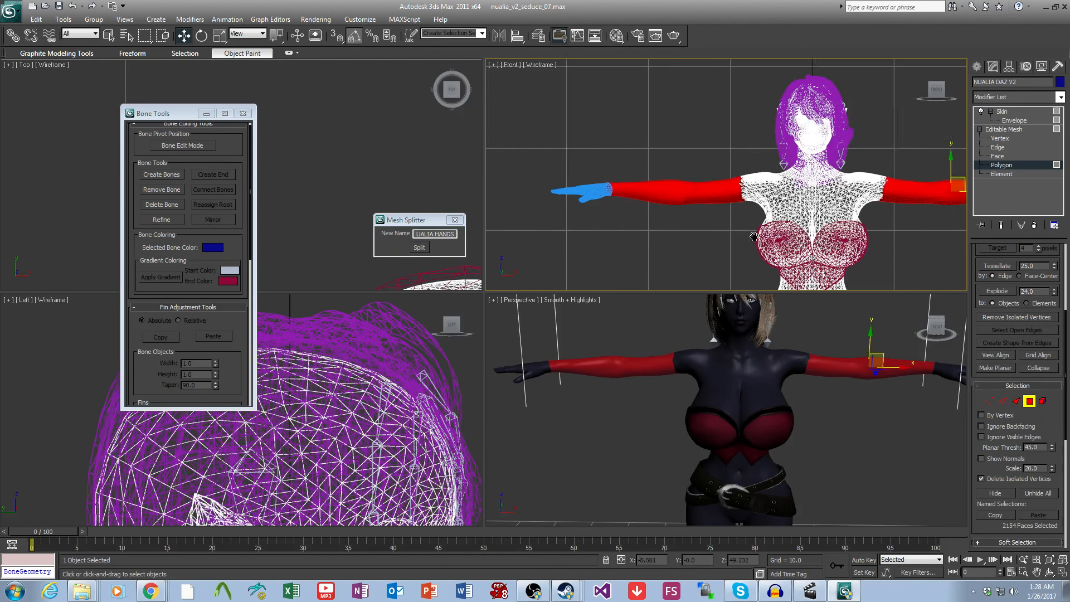
pyautogui.scroll(2, 714, 230)
pyautogui.moveTo(715, 230); pyautogui.dragTo(618, 224, button='middle')
pyautogui.moveTo(771, 400); pyautogui.dragTo(744, 440, button='middle')
pyautogui.scroll(3, 744, 440)
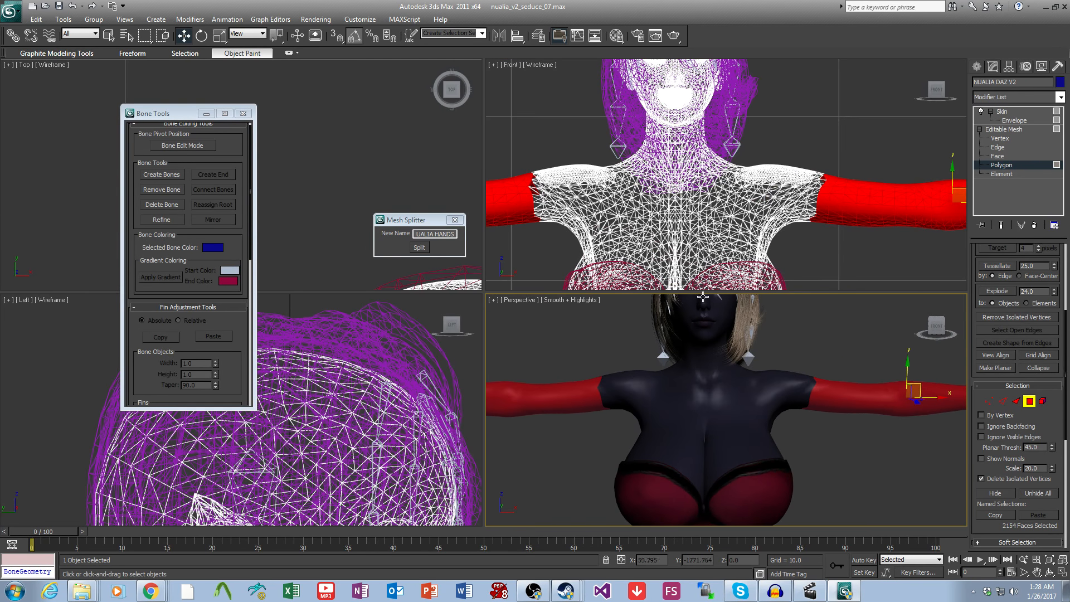
pyautogui.scroll(-4, 725, 148)
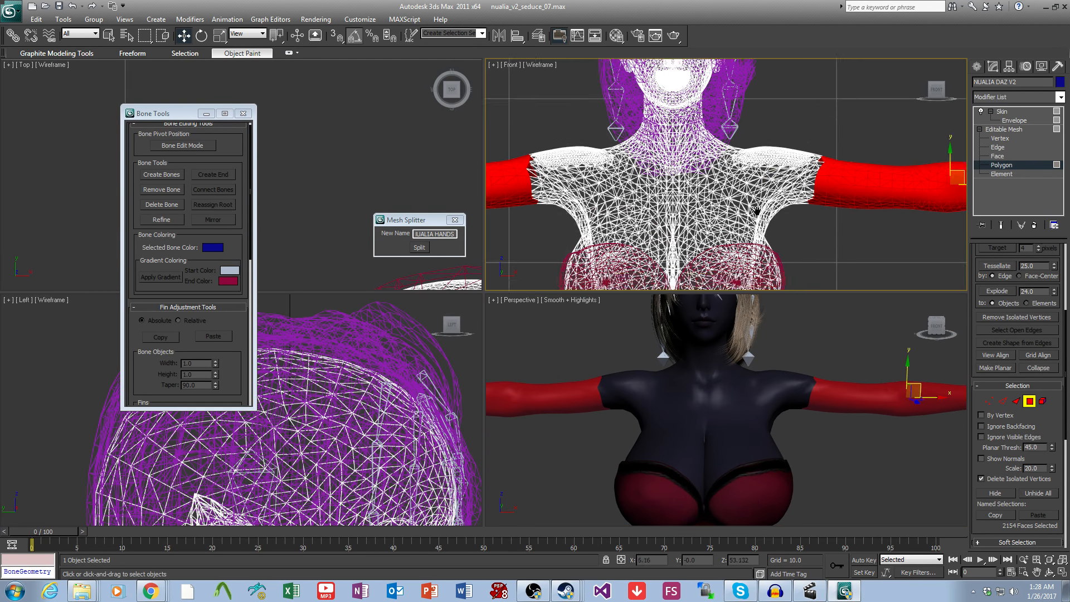
# Step: Split the selected arm polygons off the body into a new mesh named NUALIA ARMS
pyautogui.click(436, 235)
pyautogui.press('BackSpace')
pyautogui.press('BackSpace')
pyautogui.press('BackSpace')
pyautogui.press('BackSpace')
pyautogui.press('BackSpace')
pyautogui.write('ARMS')
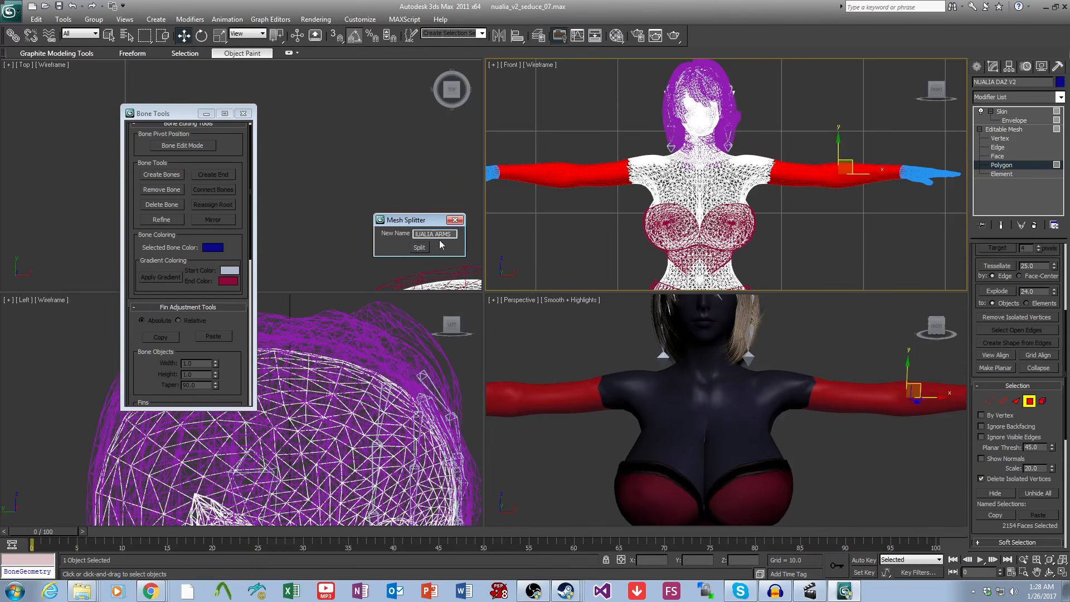
pyautogui.click(420, 248)
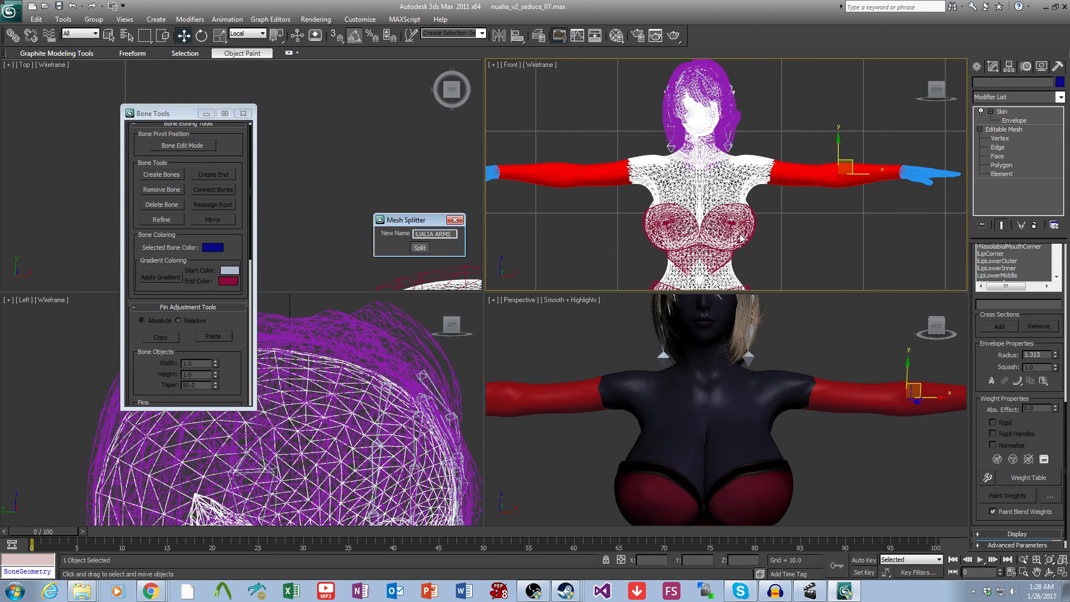
# Step: At the body mesh's Polygon level, select the polygons of both lower legs from the knees down to the feet
pyautogui.scroll(-3, 748, 240)
pyautogui.moveTo(750, 238); pyautogui.dragTo(756, 75, button='middle')
pyautogui.moveTo(742, 185); pyautogui.dragTo(744, 147, button='middle')
pyautogui.moveTo(805, 195); pyautogui.dragTo(804, 168, button='middle')
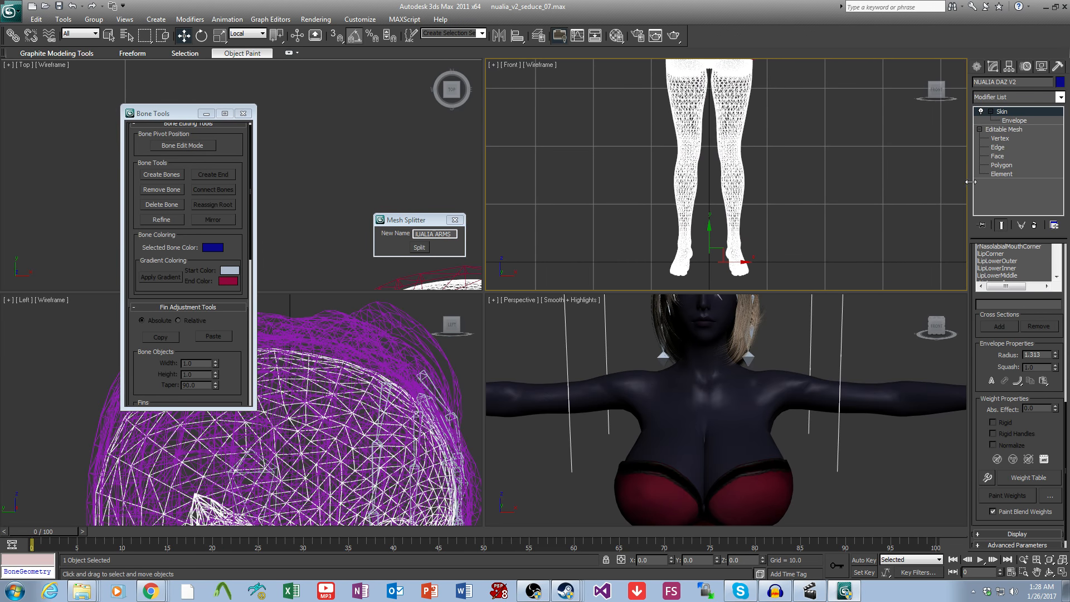
pyautogui.click(1002, 165)
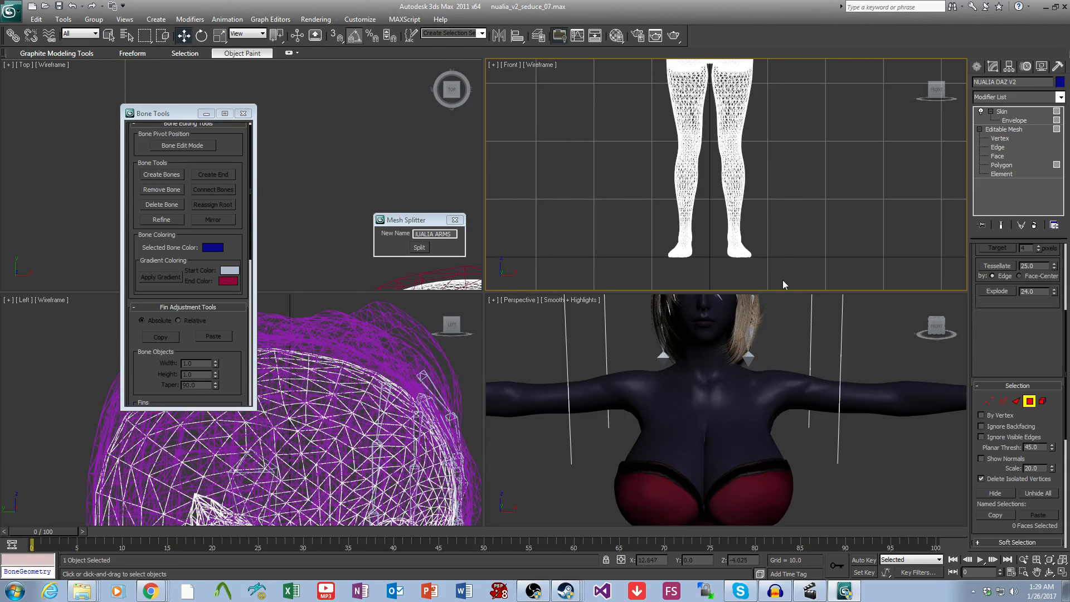
pyautogui.moveTo(793, 277); pyautogui.dragTo(630, 142)
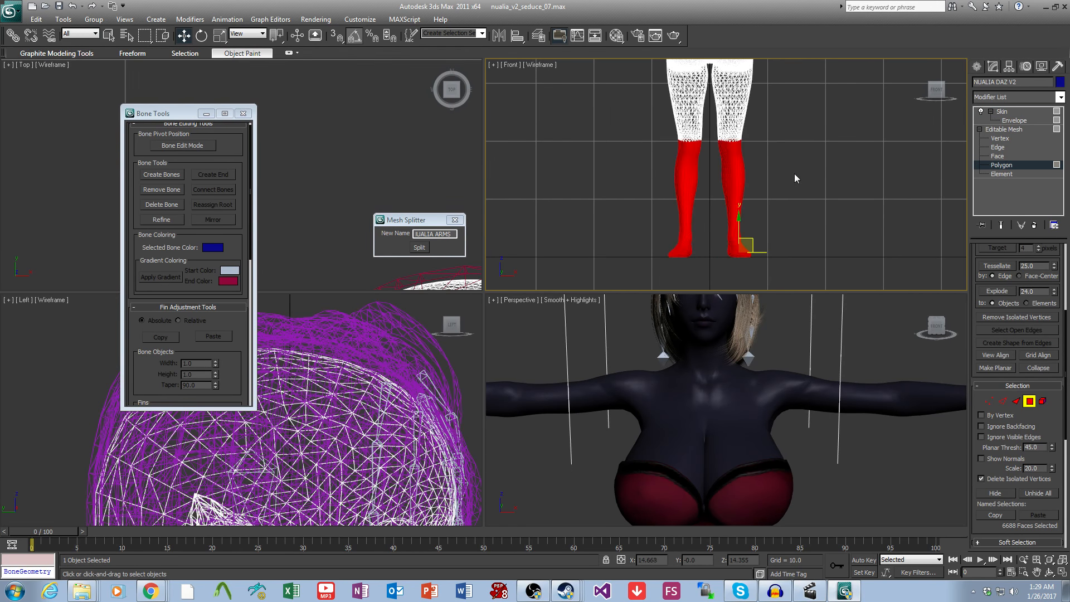
pyautogui.scroll(2, 791, 189)
pyautogui.scroll(1, 787, 209)
# Step: Split the selected lower-leg polygons into a new mesh named NUALIA LEGS and clear the object selection
pyautogui.doubleClick(435, 234)
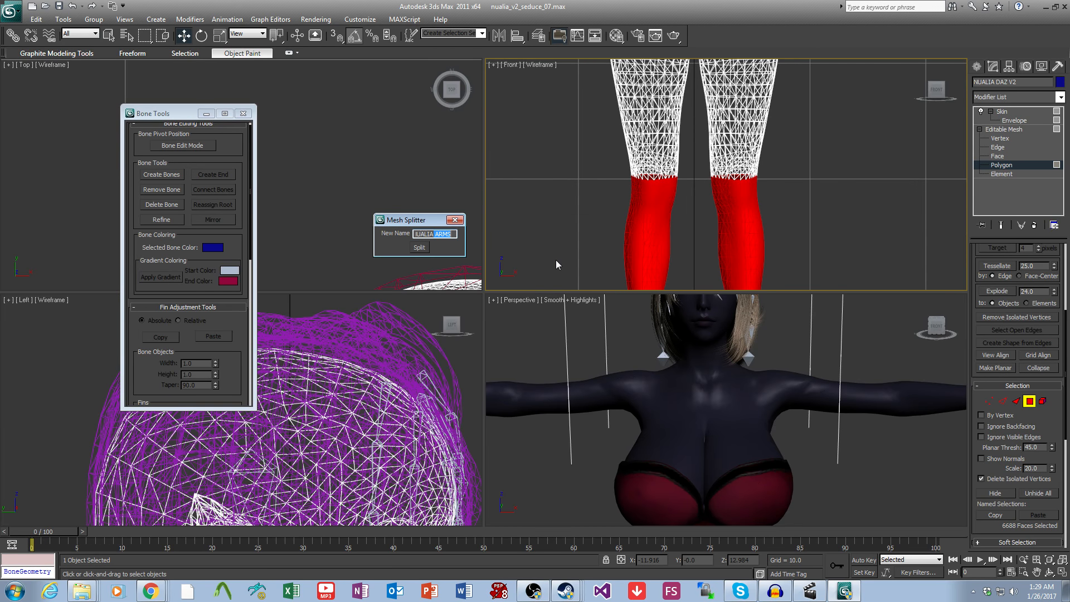
pyautogui.write(';EGS')
pyautogui.click(419, 247)
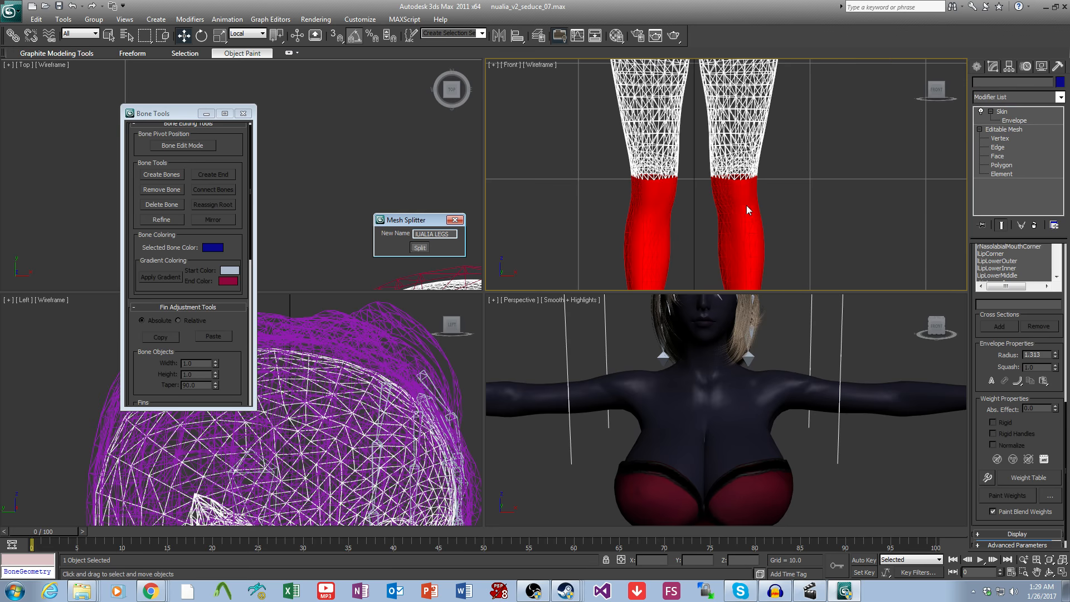
pyautogui.scroll(-2, 767, 243)
pyautogui.moveTo(767, 243); pyautogui.dragTo(760, 173, button='middle')
pyautogui.click(881, 132)
pyautogui.moveTo(804, 139); pyautogui.dragTo(772, 268, button='middle')
pyautogui.scroll(-2, 754, 190)
pyautogui.moveTo(750, 159); pyautogui.dragTo(749, 189, button='middle')
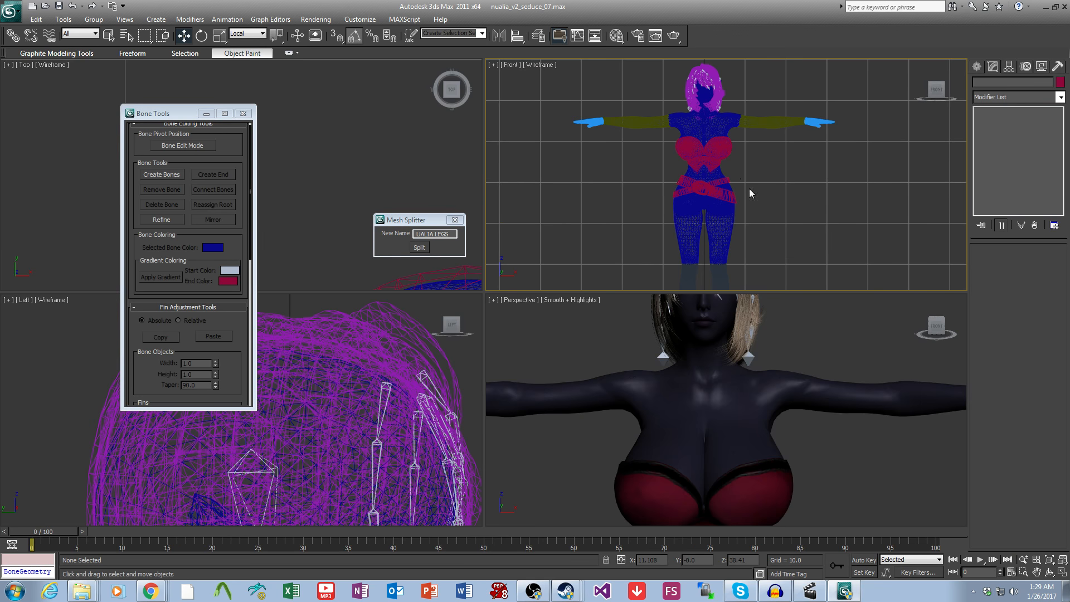
# Step: Run the Group Exporter script
pyautogui.click(404, 19)
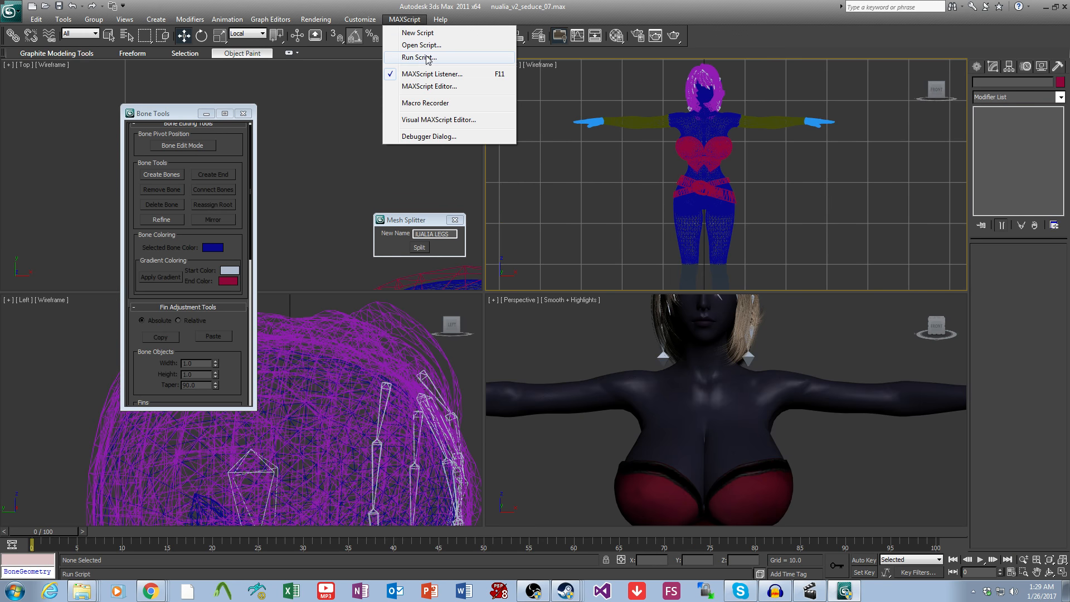
pyautogui.click(418, 41)
pyautogui.click(235, 192)
pyautogui.press('g')
pyautogui.doubleClick(39, 58)
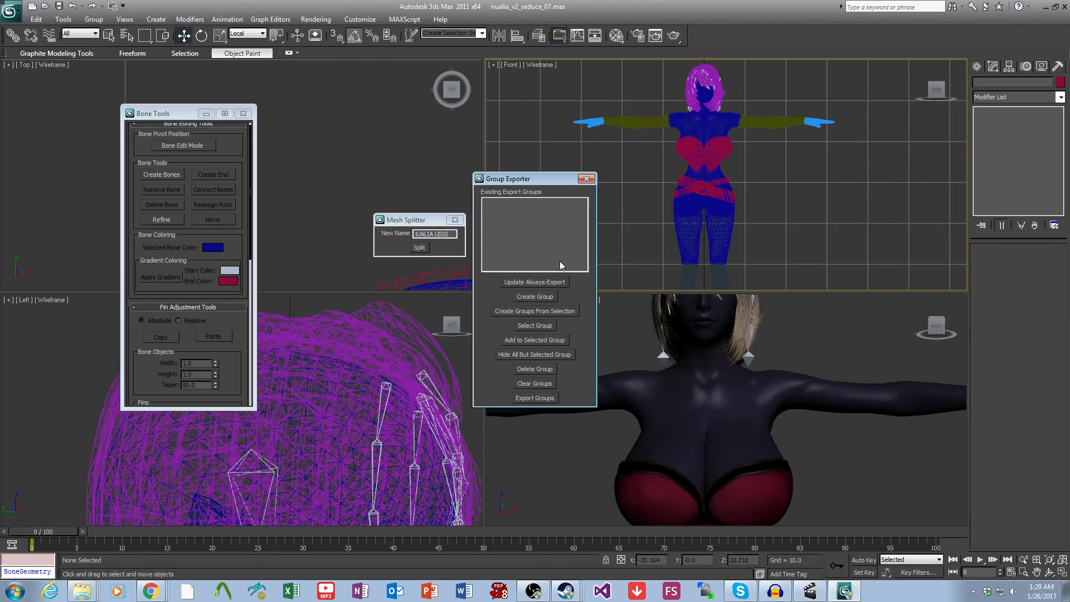
# Step: Update the Group Exporter's always-export elements with nothing selected in the scene
pyautogui.click(550, 280)
pyautogui.click(597, 328)
pyautogui.scroll(2, 754, 209)
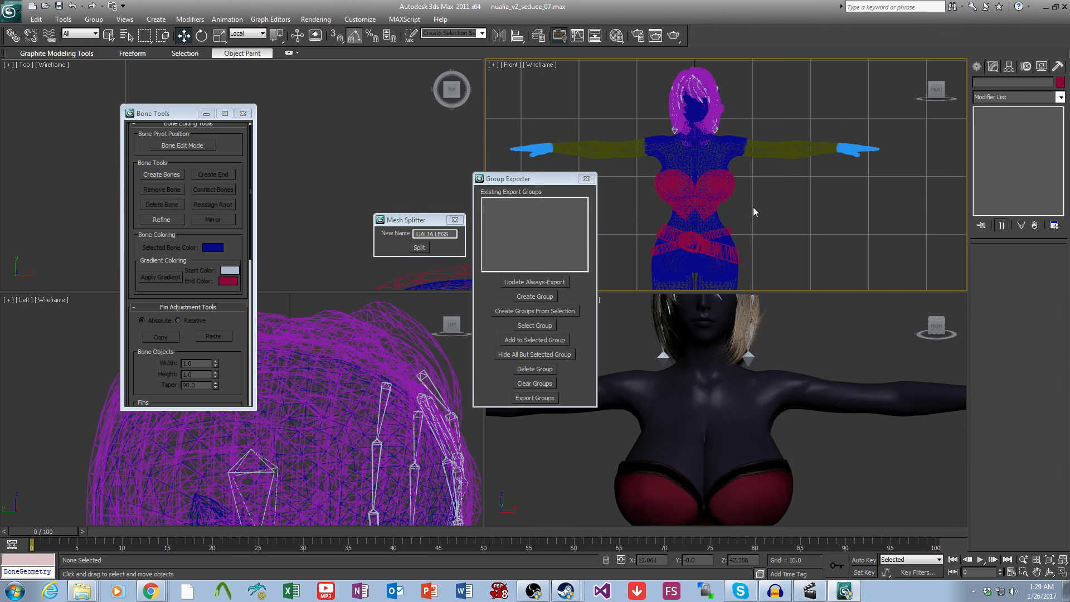
pyautogui.click(555, 278)
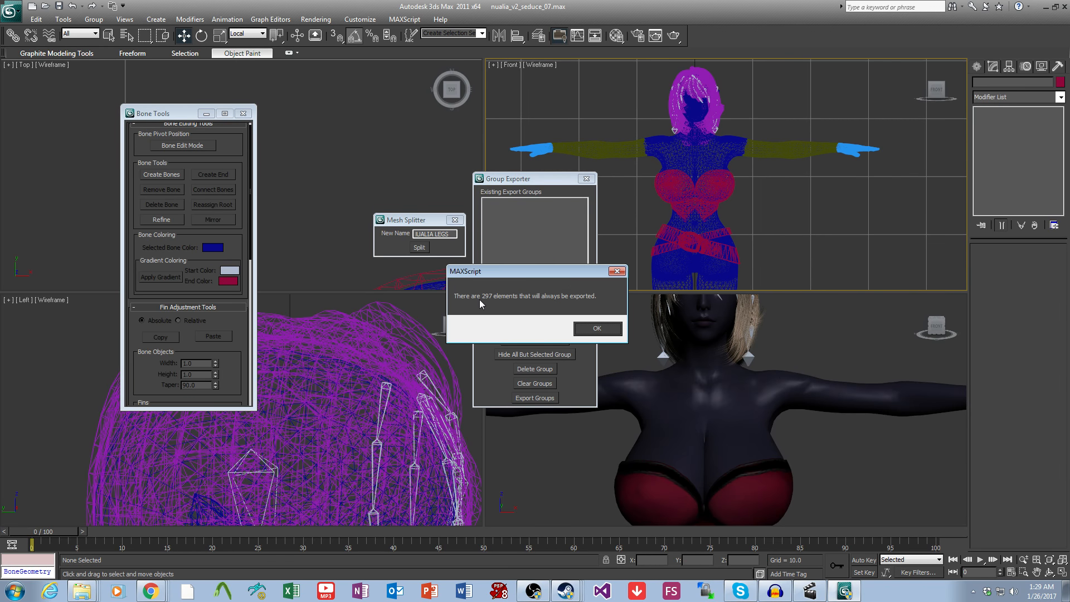
pyautogui.click(597, 327)
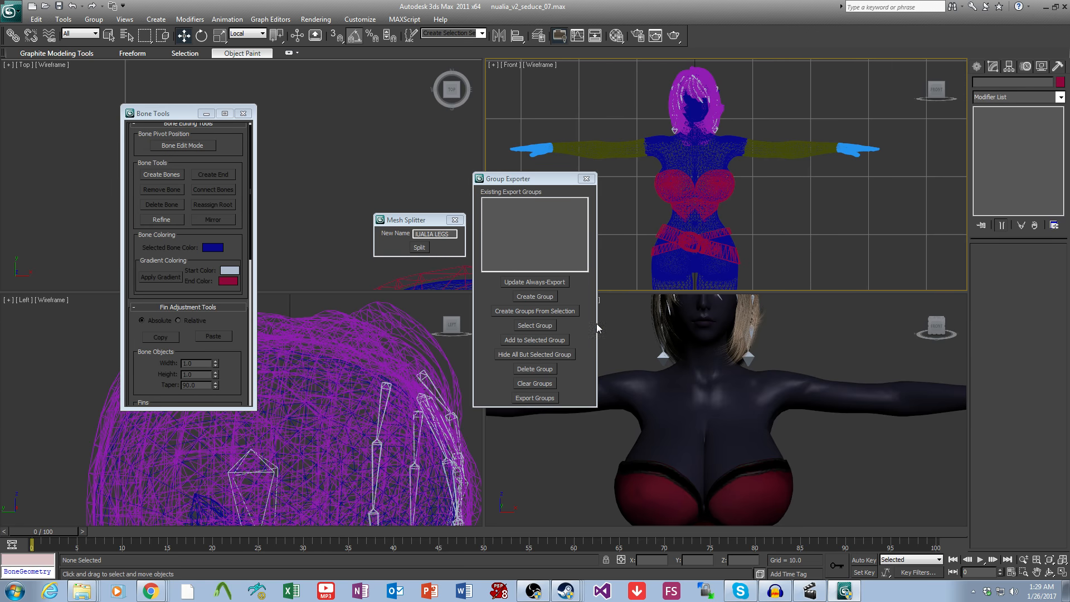
# Step: Select the body mesh and unhide the ARMOR SEDUCE skirt, panties, cloak, leggings and armgloves meshes
pyautogui.moveTo(762, 214); pyautogui.dragTo(800, 190, button='middle')
pyautogui.scroll(2, 799, 191)
pyautogui.moveTo(703, 167); pyautogui.dragTo(769, 185, button='middle')
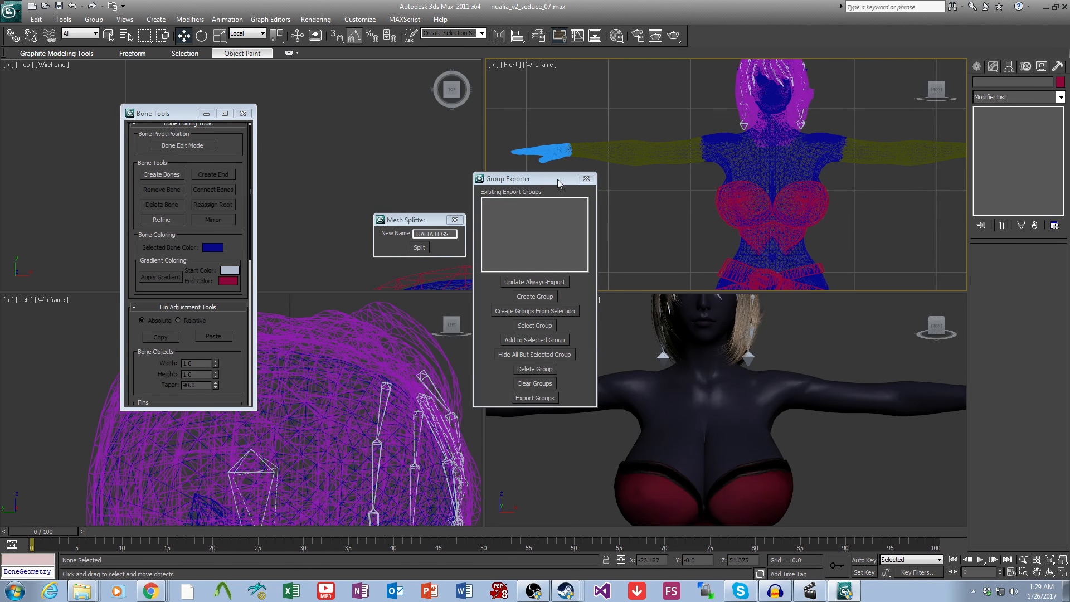
pyautogui.moveTo(559, 183); pyautogui.dragTo(378, 174)
pyautogui.scroll(-3, 644, 194)
pyautogui.click(731, 208)
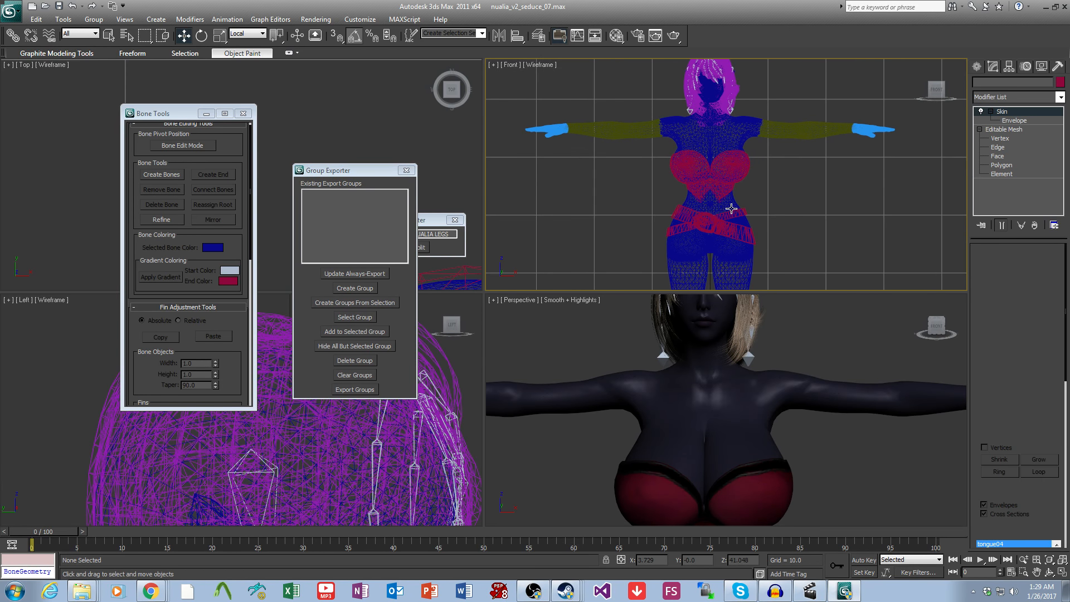
pyautogui.moveTo(801, 219); pyautogui.dragTo(791, 236, button='middle')
pyautogui.press('5')
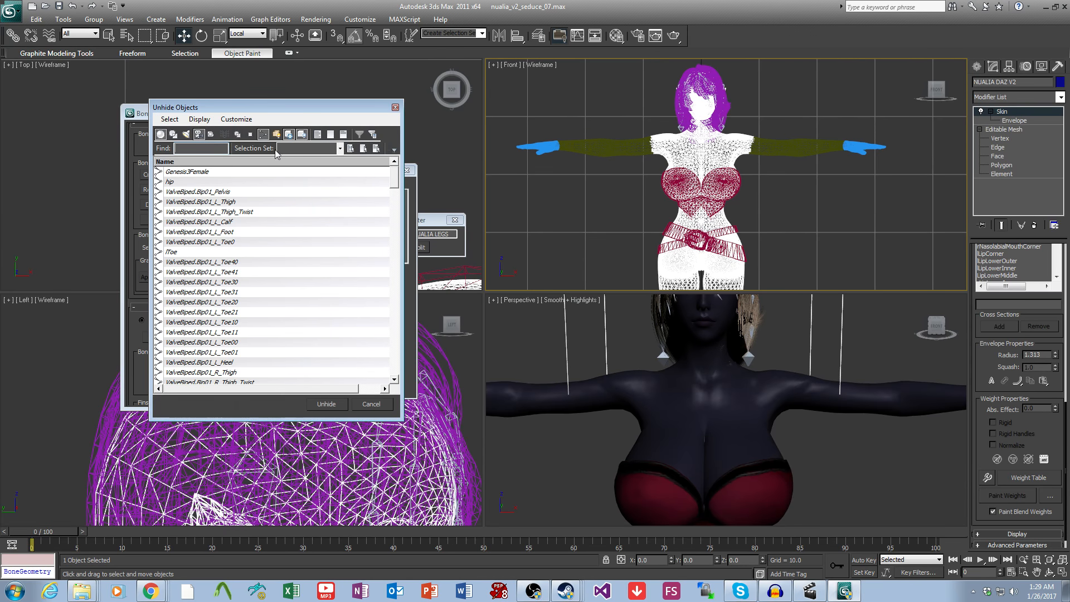
pyautogui.click(263, 134)
pyautogui.moveTo(235, 214); pyautogui.dragTo(229, 171)
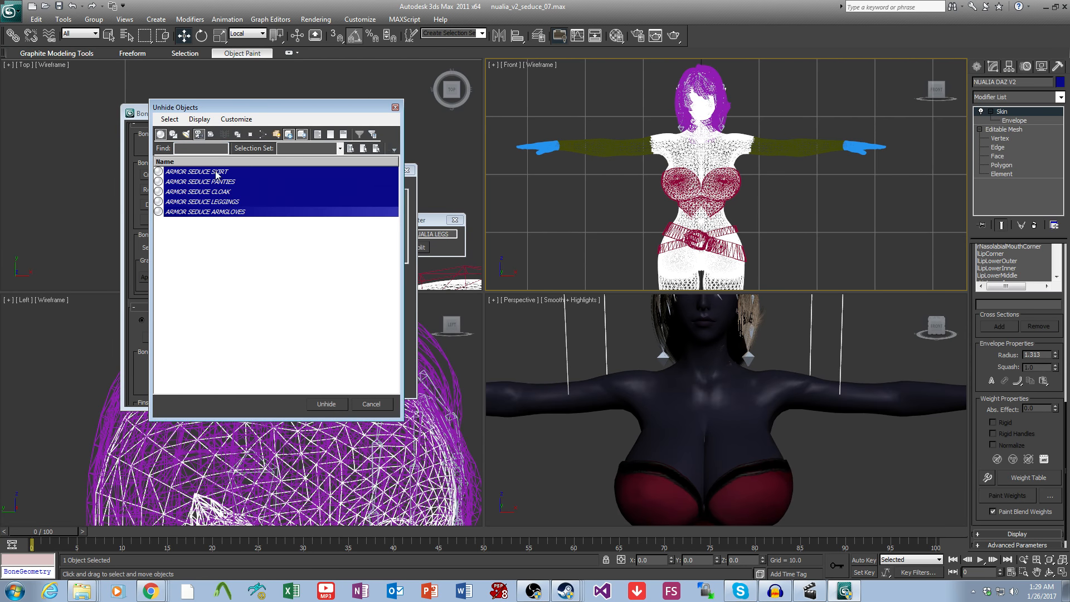
pyautogui.click(329, 405)
# Step: Create an export group named ref_nualia_v2 from the selected body mesh and hide that mesh
pyautogui.scroll(4, 818, 203)
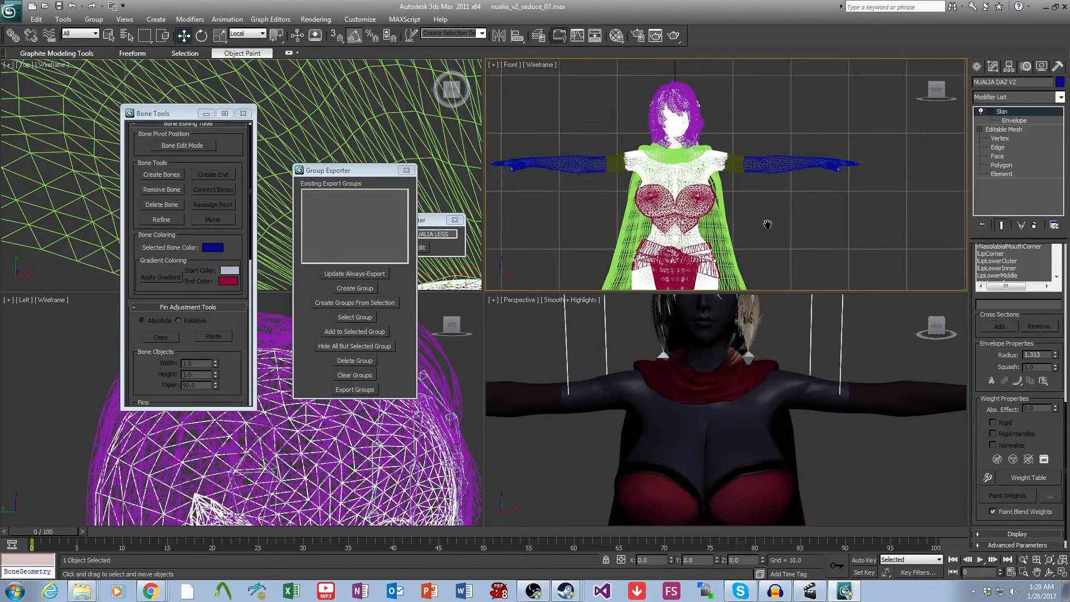
pyautogui.moveTo(775, 229); pyautogui.dragTo(673, 226, button='middle')
pyautogui.click(735, 191)
pyautogui.moveTo(736, 215); pyautogui.dragTo(892, 225, button='middle')
pyautogui.click(732, 189)
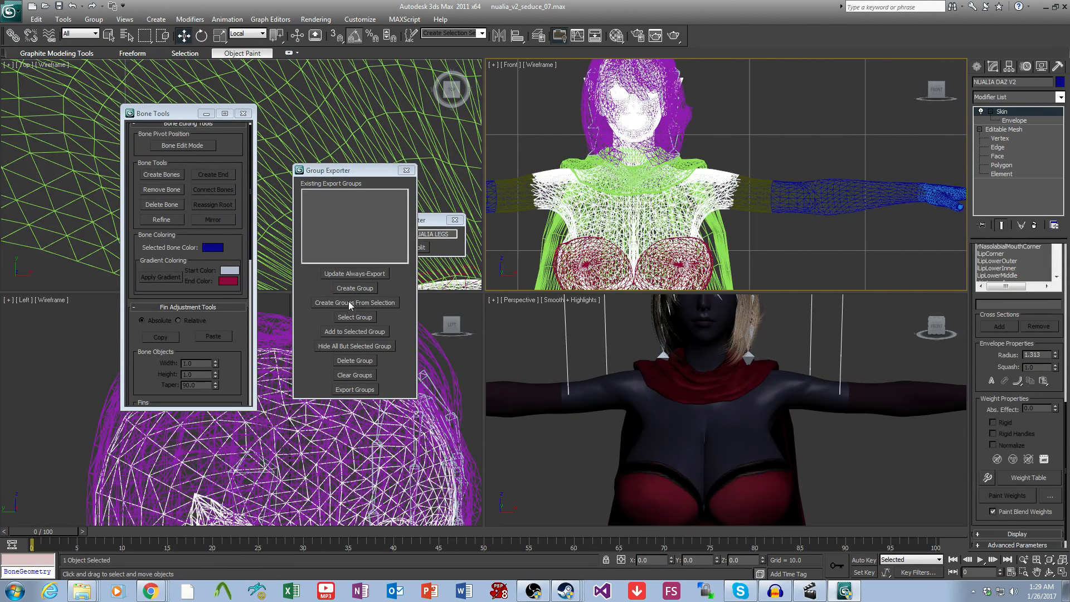
pyautogui.click(366, 289)
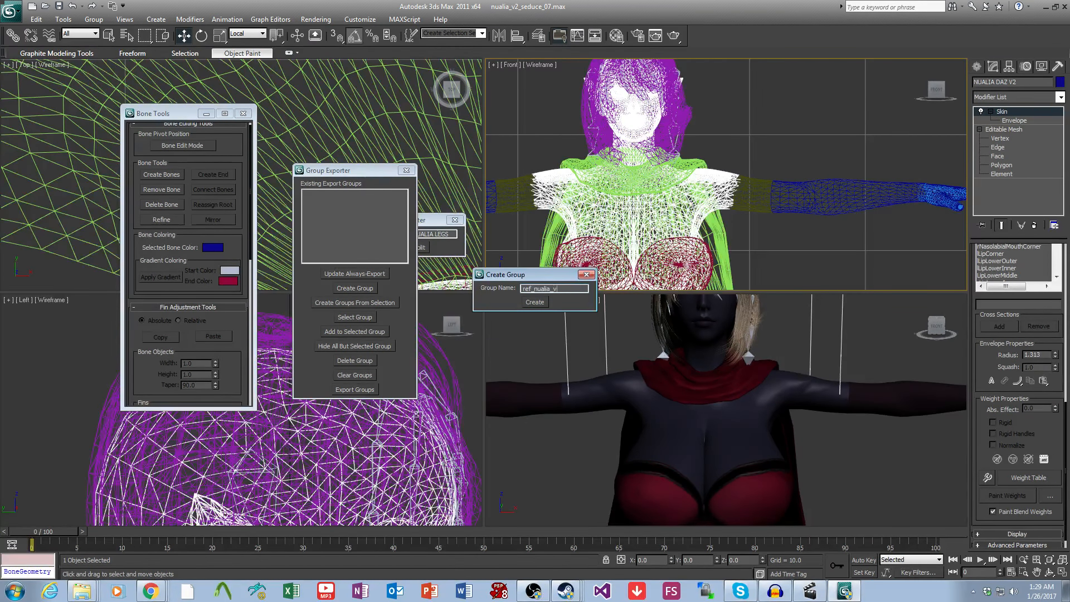
pyautogui.click(535, 302)
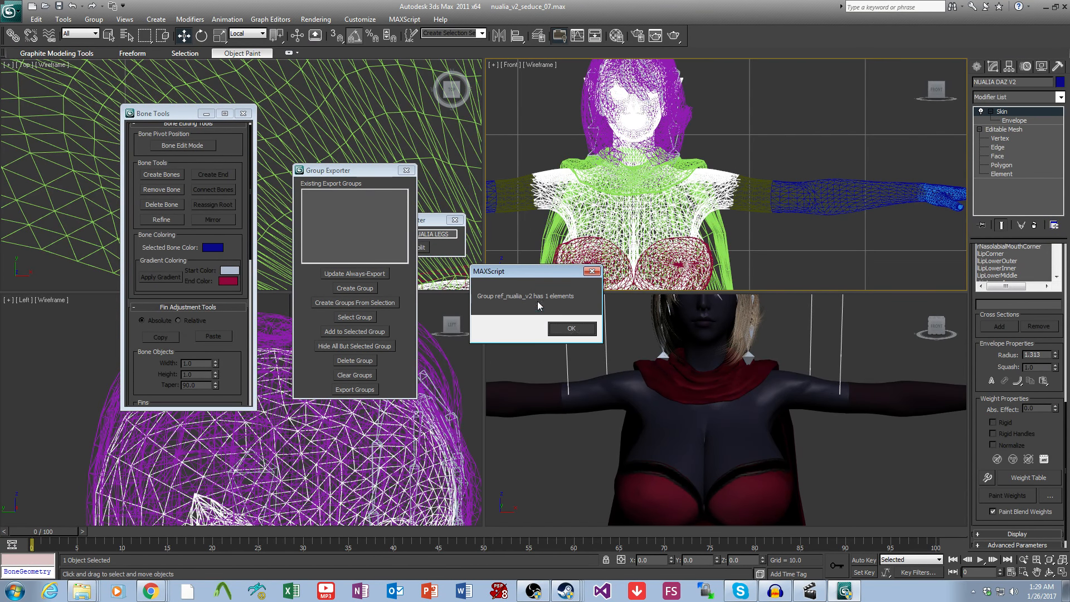
pyautogui.click(575, 330)
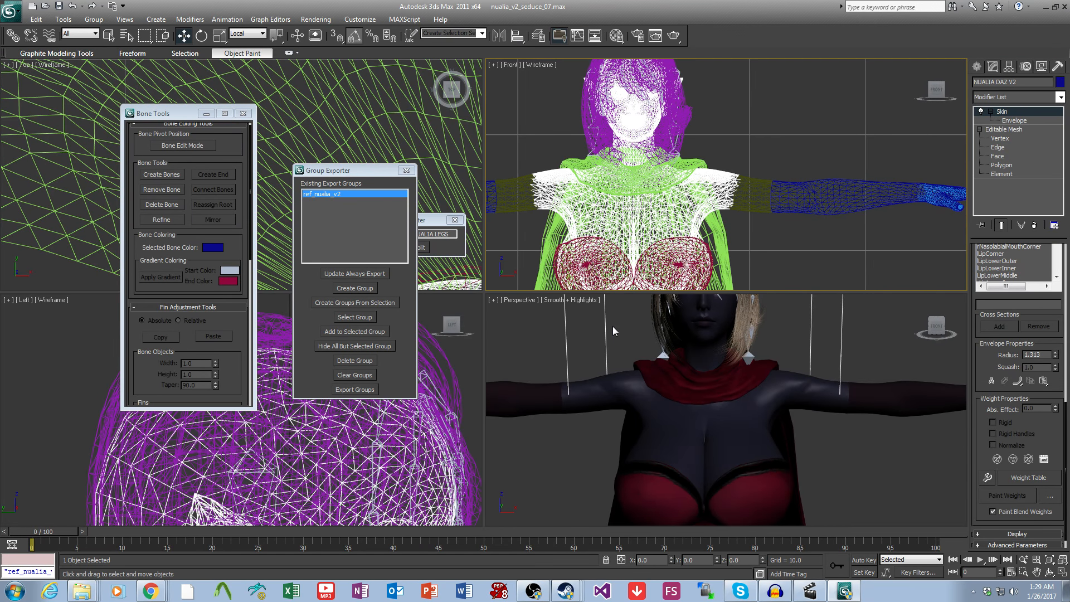
pyautogui.scroll(-3, 754, 214)
pyautogui.moveTo(755, 229)
pyautogui.mouseDown(button='middle')
pyautogui.moveTo(784, 227)
pyautogui.moveTo(753, 208)
pyautogui.moveTo(759, 214)
pyautogui.mouseUp(button='middle')
pyautogui.press('Delete')
# Step: Create an export group named nualia_arms from the NUALIA ARMS mesh and hide the arms
pyautogui.click(757, 175)
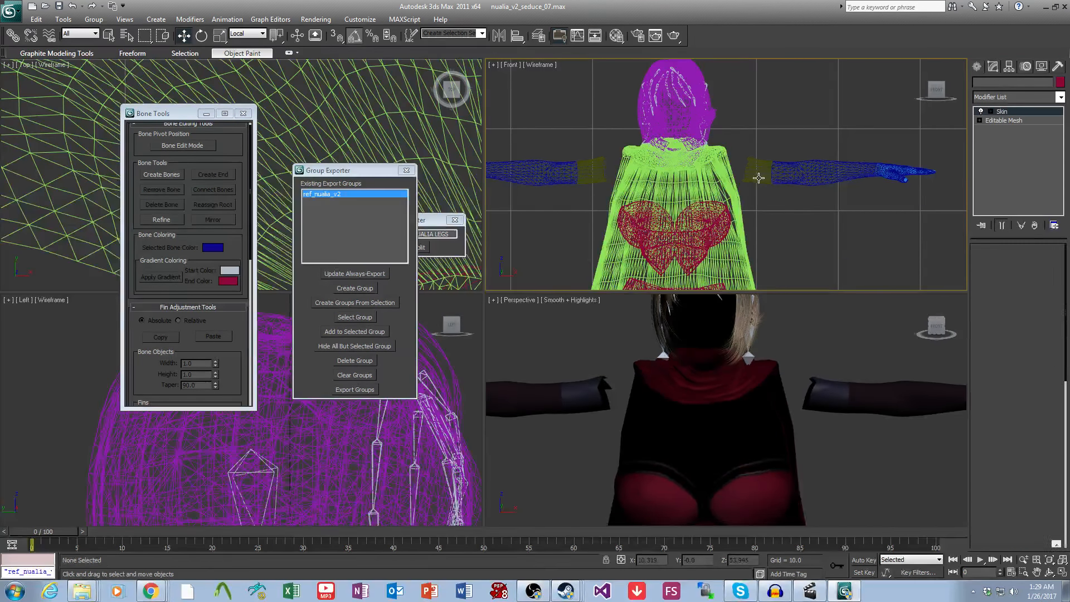
pyautogui.click(371, 289)
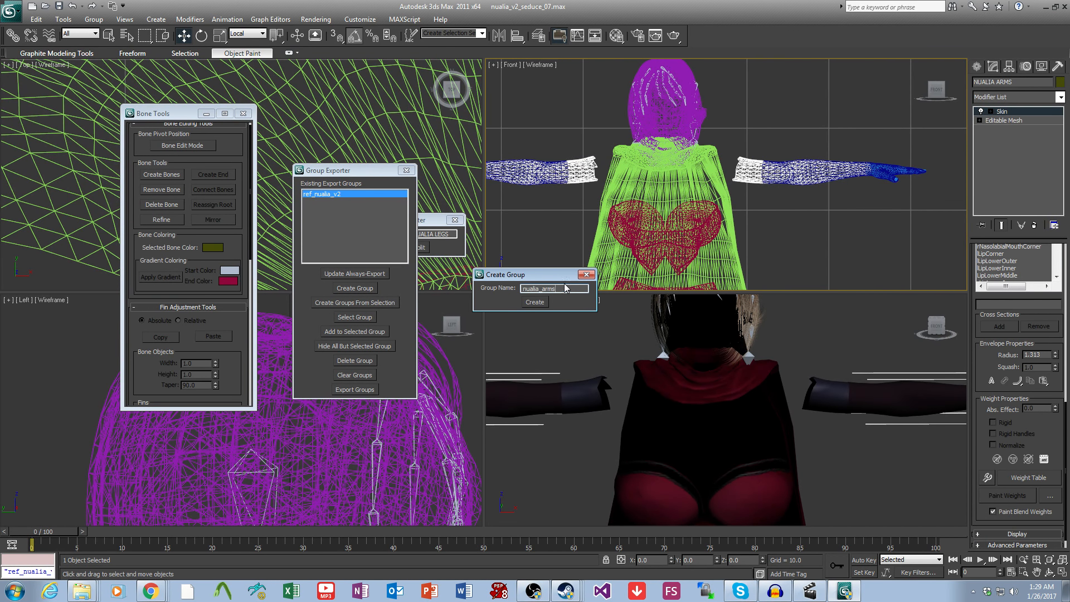
pyautogui.click(545, 305)
pyautogui.click(580, 329)
pyautogui.moveTo(817, 183); pyautogui.dragTo(859, 228, button='middle')
pyautogui.press('Delete')
pyautogui.moveTo(690, 232); pyautogui.dragTo(717, 235, button='middle')
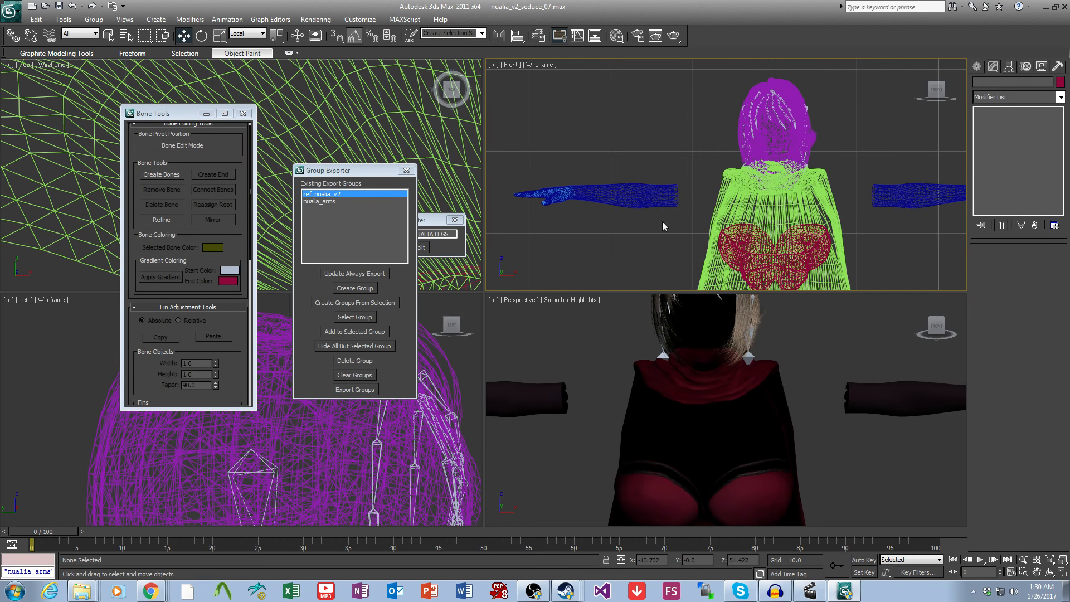
# Step: Select the NUALIA HANDS mesh inside the armgloves and create an export group named nualia_hands from it
pyautogui.scroll(5, 662, 227)
pyautogui.scroll(6, 692, 225)
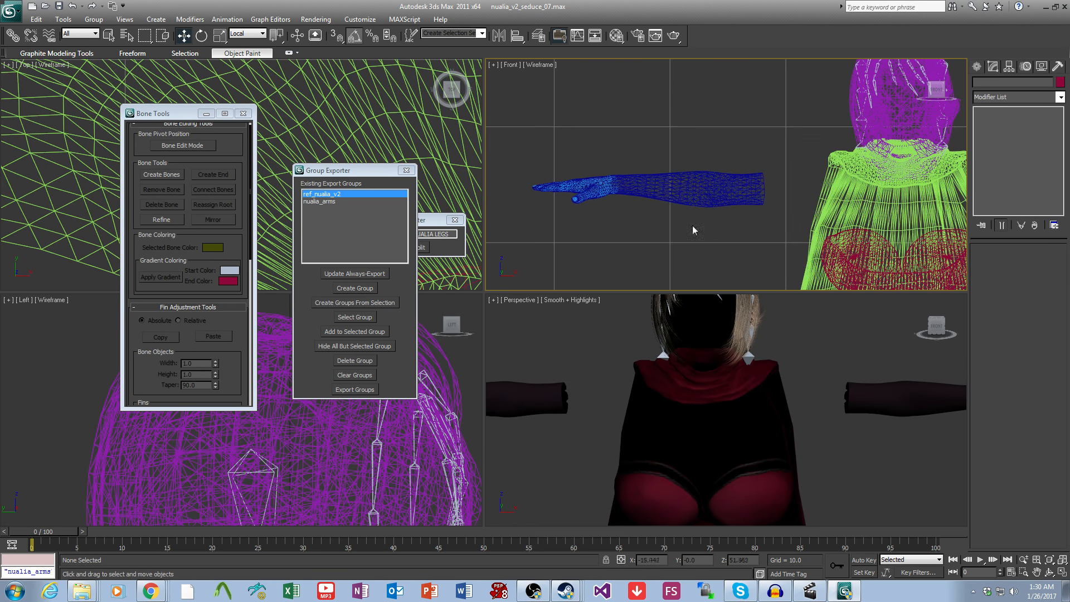
pyautogui.click(624, 222)
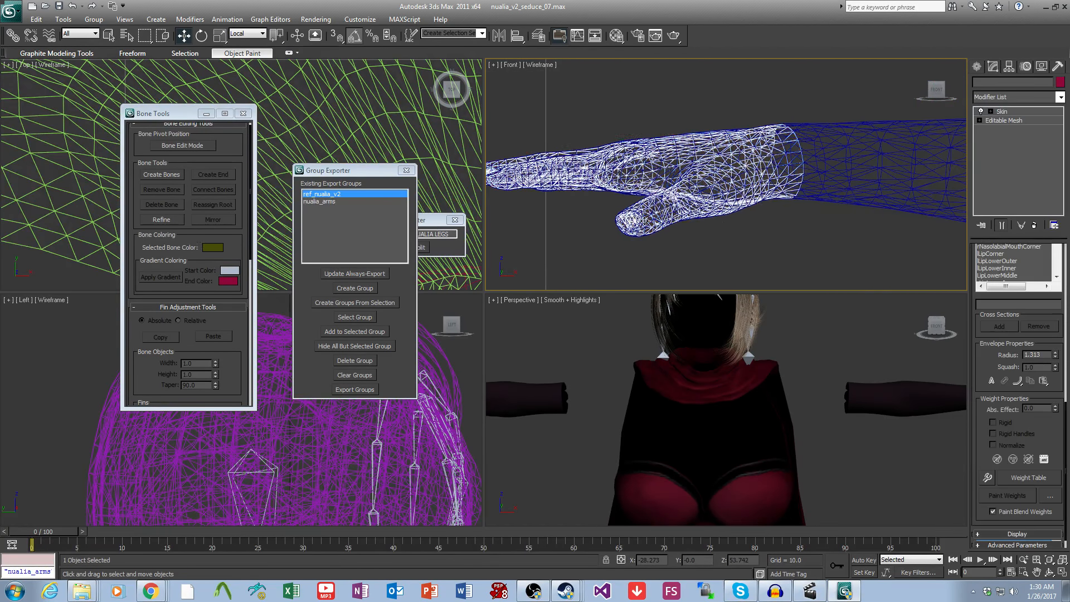
pyautogui.scroll(-6, 706, 238)
pyautogui.moveTo(762, 220); pyautogui.dragTo(564, 204, button='middle')
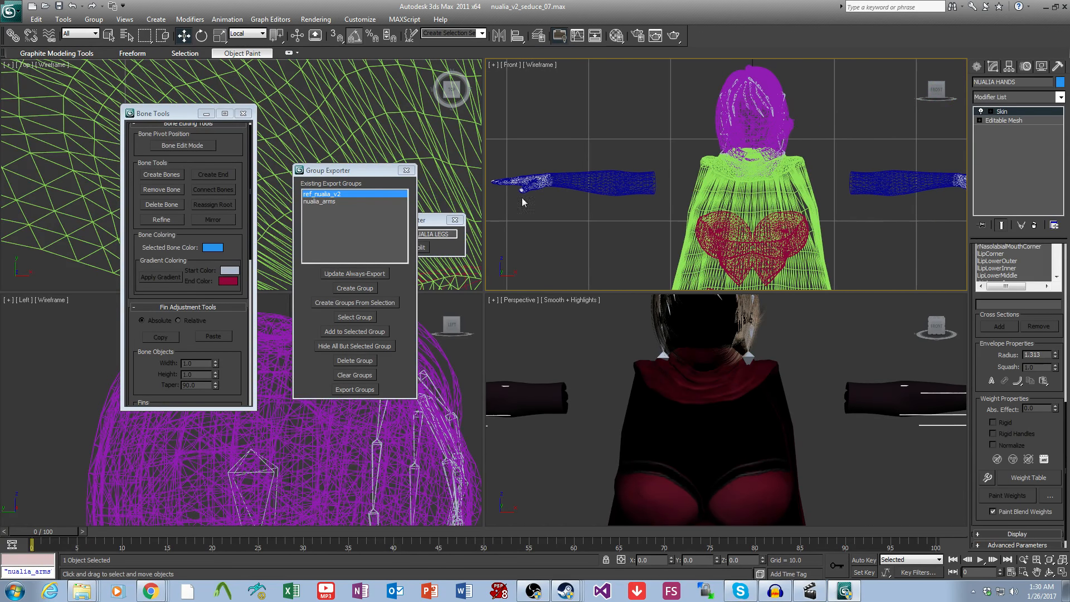
pyautogui.click(355, 288)
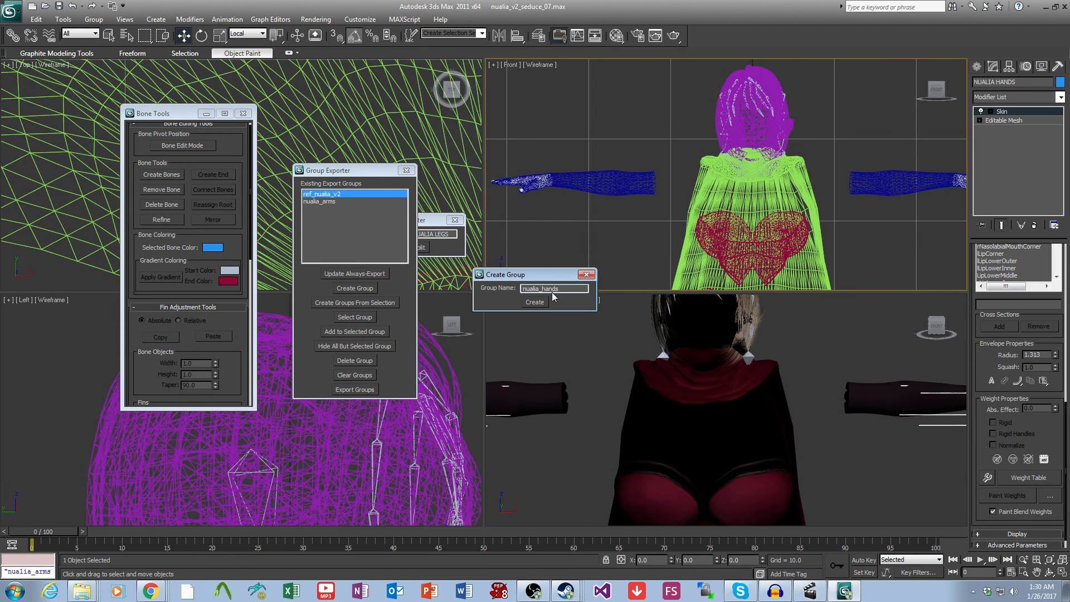
pyautogui.click(538, 302)
pyautogui.click(568, 326)
# Step: Select the NUALIA LEGS mesh beneath the leggings and set its object color to light mint green
pyautogui.scroll(-4, 669, 231)
pyautogui.moveTo(725, 273); pyautogui.dragTo(733, 194, button='middle')
pyautogui.click(779, 219)
pyautogui.scroll(3, 691, 245)
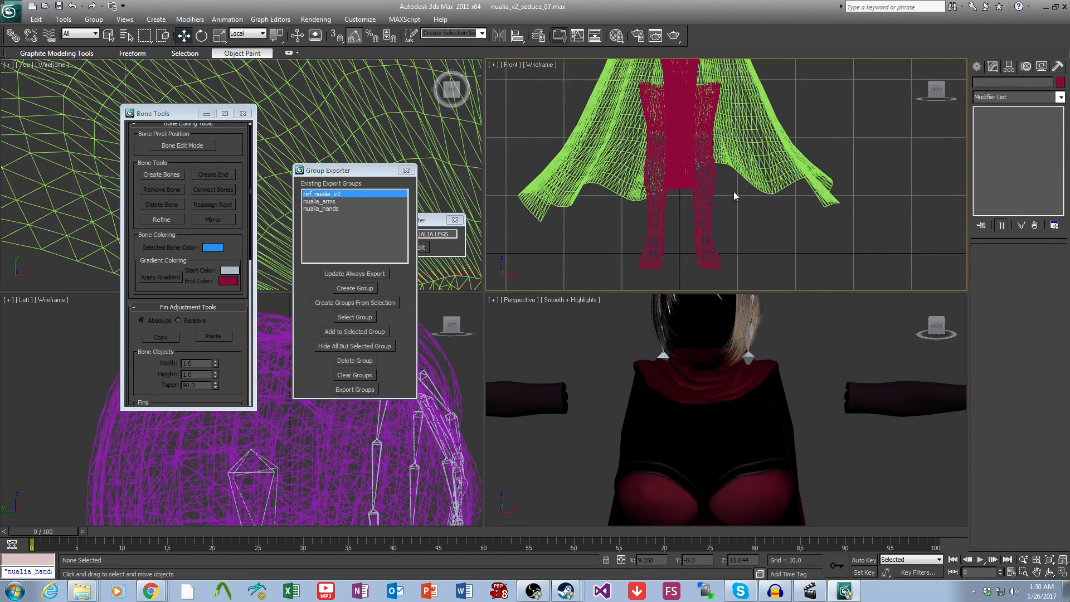
pyautogui.scroll(5, 731, 198)
pyautogui.moveTo(696, 151); pyautogui.dragTo(698, 177, button='middle')
pyautogui.scroll(4, 713, 183)
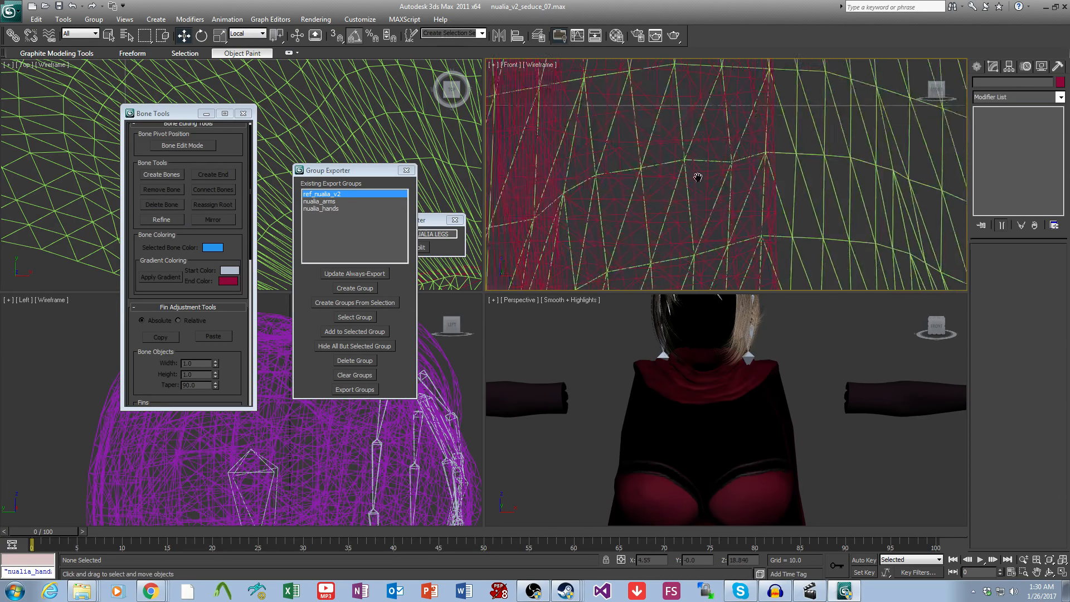
pyautogui.scroll(3, 726, 208)
pyautogui.click(747, 201)
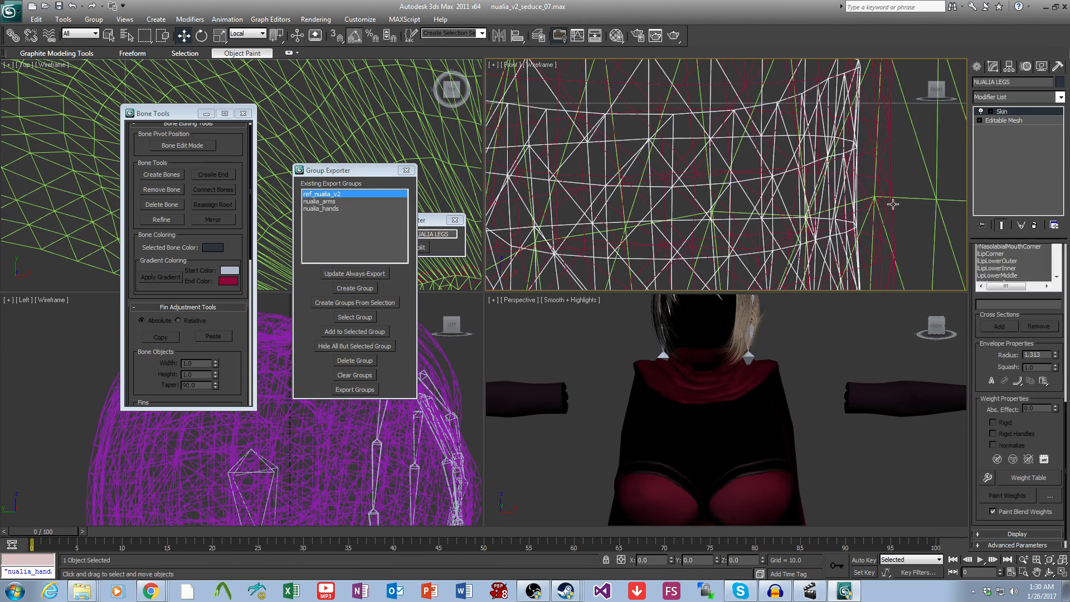
pyautogui.click(1061, 84)
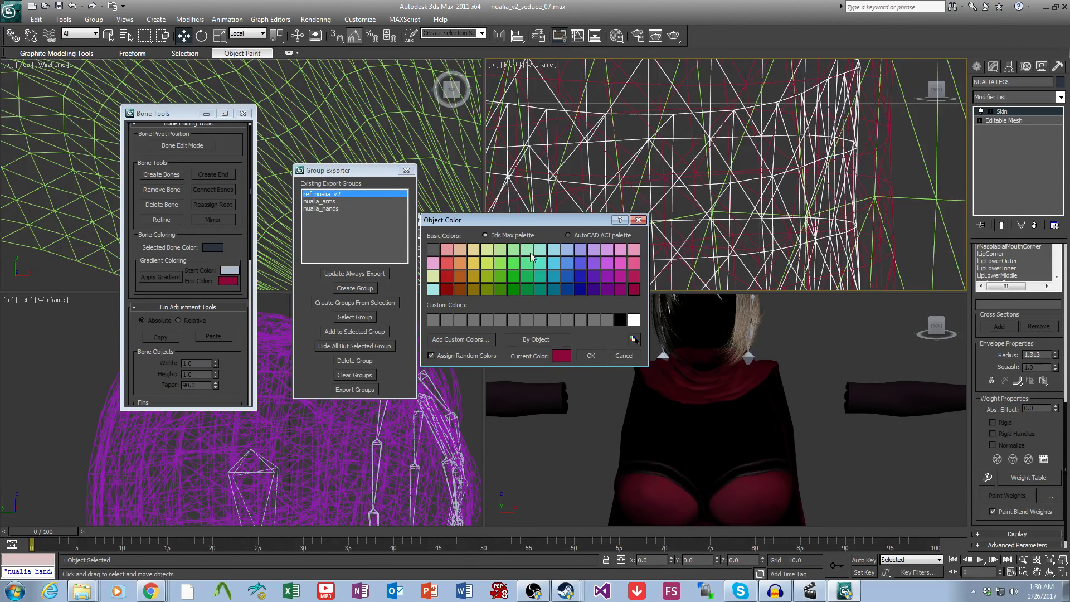
pyautogui.click(530, 251)
pyautogui.click(604, 362)
# Step: Create an export group named nualia_legs from the selected NUALIA LEGS mesh and hide the legs
pyautogui.scroll(-10, 766, 165)
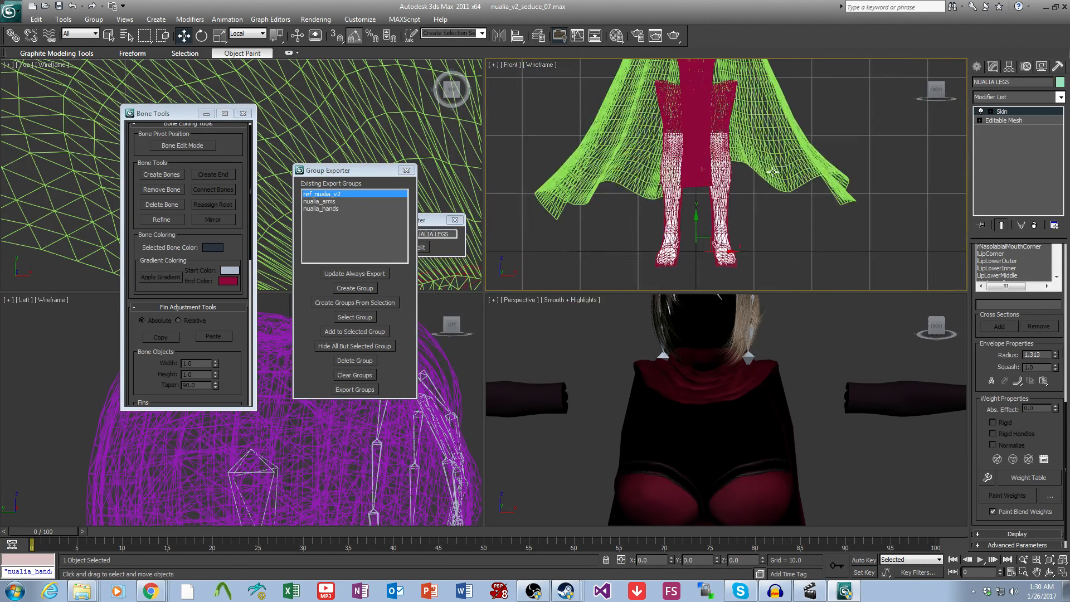
pyautogui.click(372, 290)
pyautogui.click(534, 289)
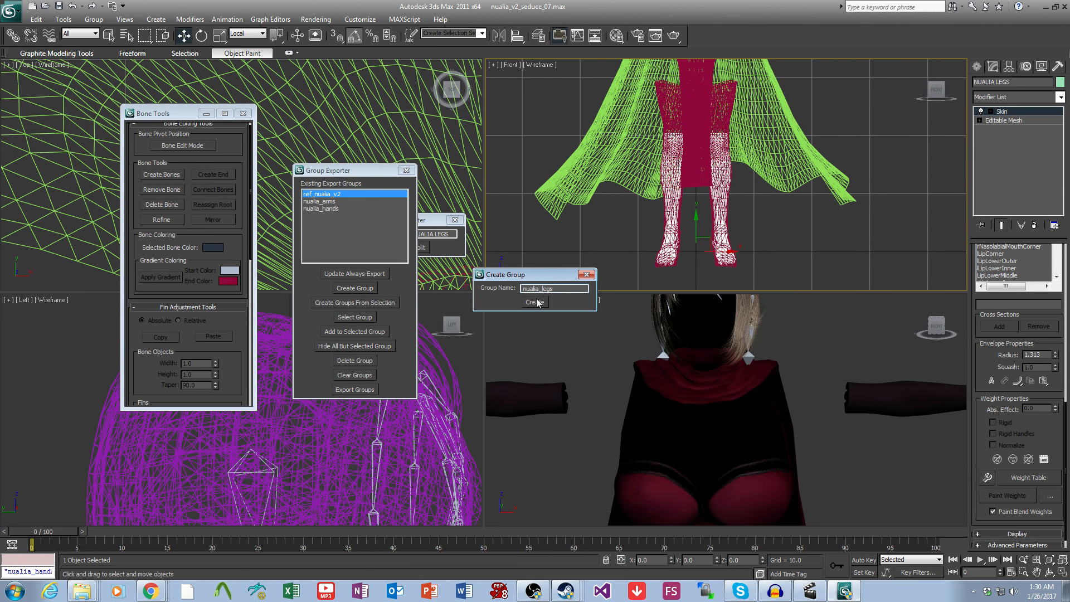
pyautogui.click(537, 302)
pyautogui.click(579, 331)
pyautogui.scroll(-3, 727, 226)
pyautogui.click(729, 228)
# Step: Select the NUALIA HAIR mesh on the head and close the small mesh splitting window behind the Group Exporter
pyautogui.moveTo(737, 81); pyautogui.dragTo(735, 201, button='middle')
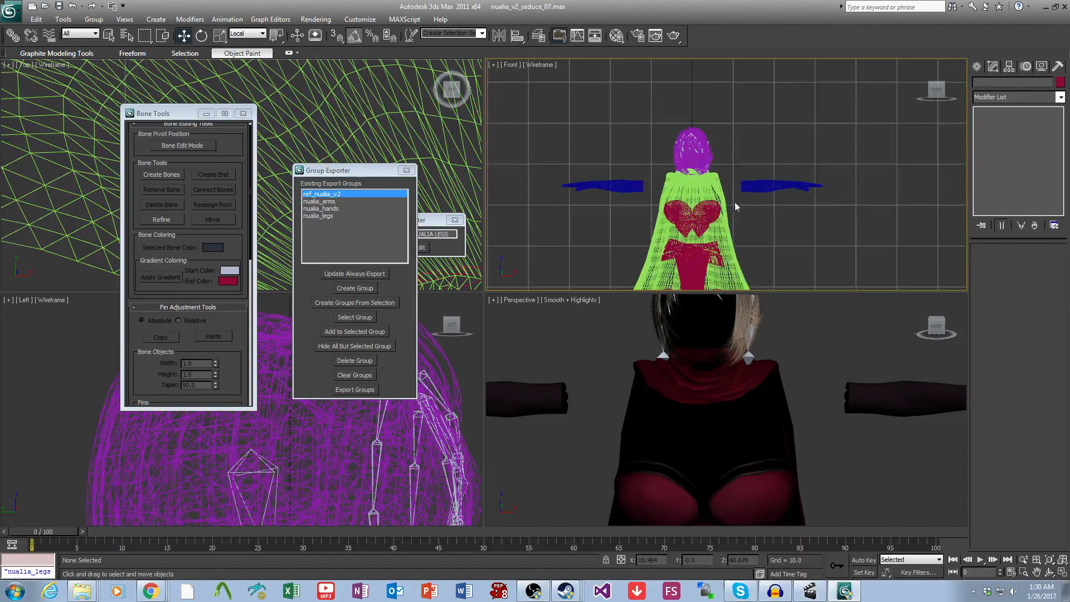
pyautogui.scroll(5, 735, 206)
pyautogui.click(658, 145)
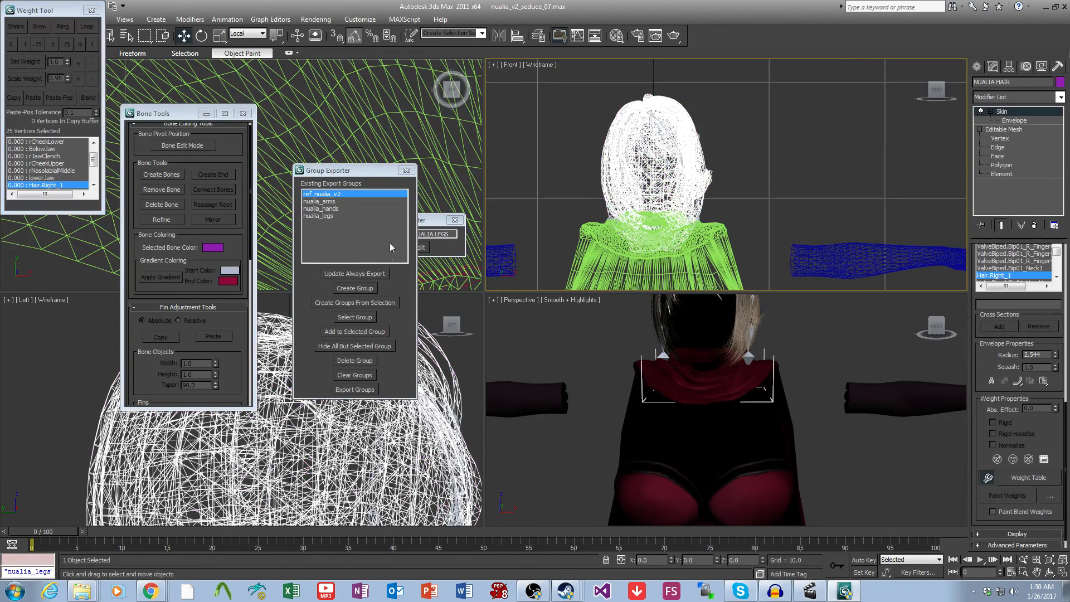
pyautogui.scroll(-4, 824, 167)
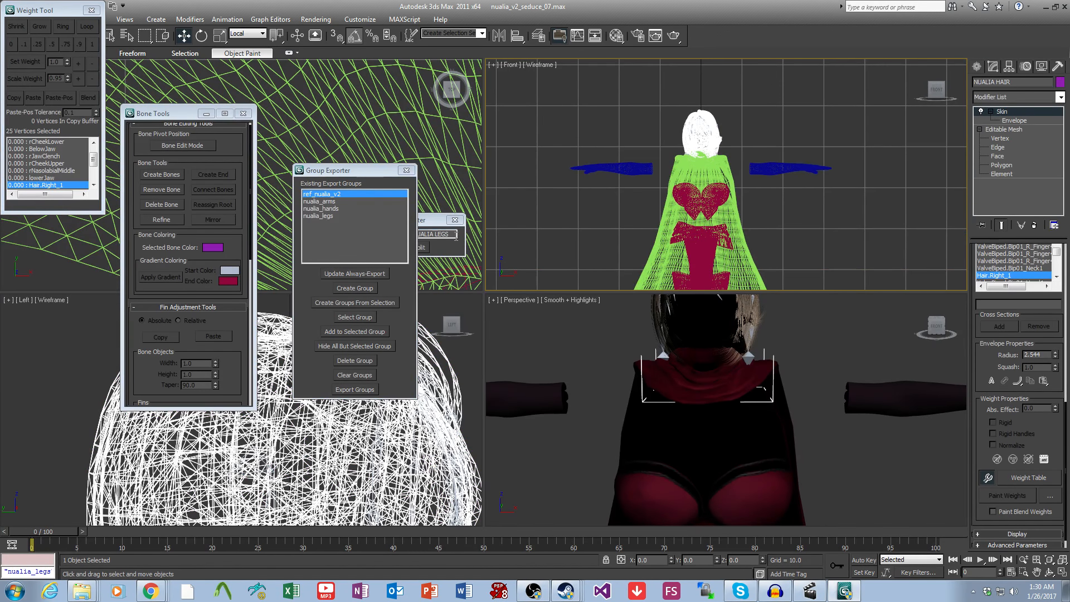
pyautogui.moveTo(429, 219); pyautogui.dragTo(505, 218)
pyautogui.click(530, 218)
# Step: Create an export group named nualia_hair from the selected hair mesh and hide the hair
pyautogui.click(357, 287)
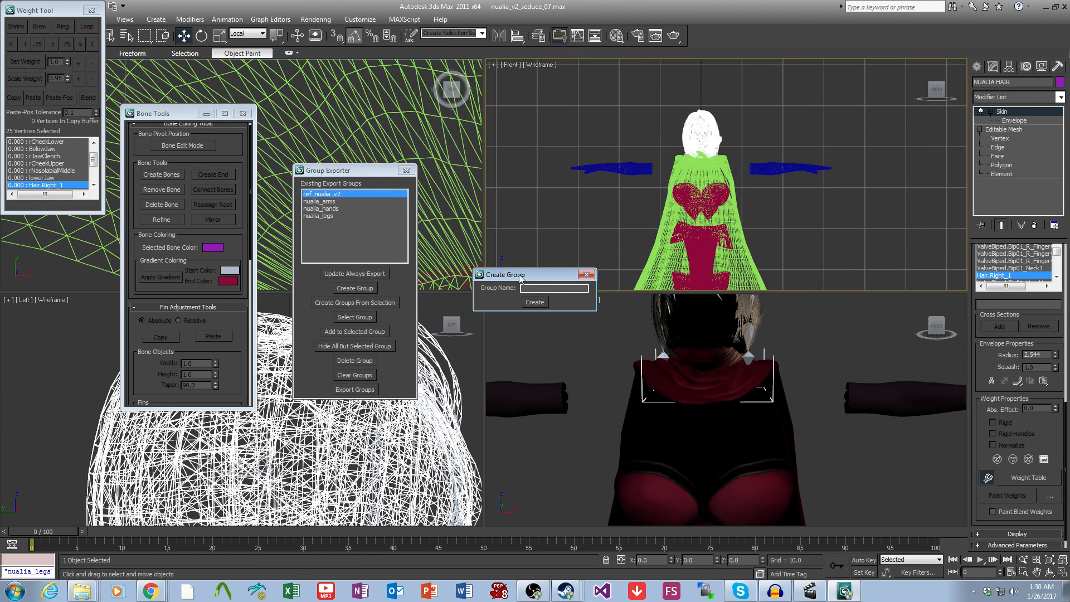
pyautogui.click(561, 290)
pyautogui.click(547, 303)
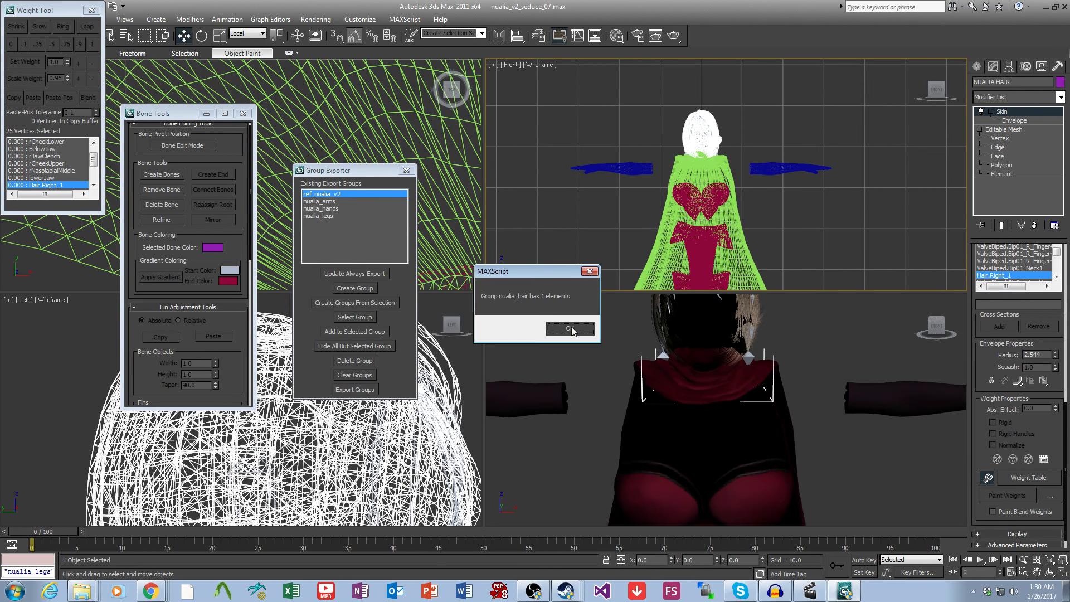
pyautogui.click(570, 330)
pyautogui.moveTo(793, 173); pyautogui.dragTo(739, 158, button='middle')
pyautogui.scroll(4, 769, 191)
pyautogui.press('Delete')
# Step: Select the ARMOR SEDUCE CLOAK mesh and create an export group named seduce_cloak from it
pyautogui.click(739, 159)
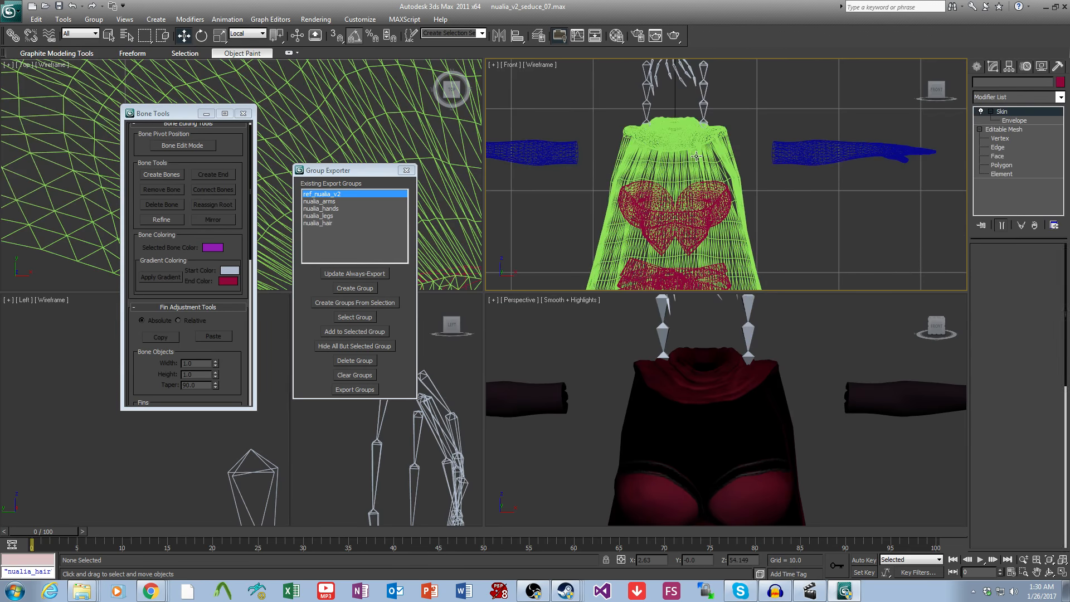
pyautogui.click(357, 288)
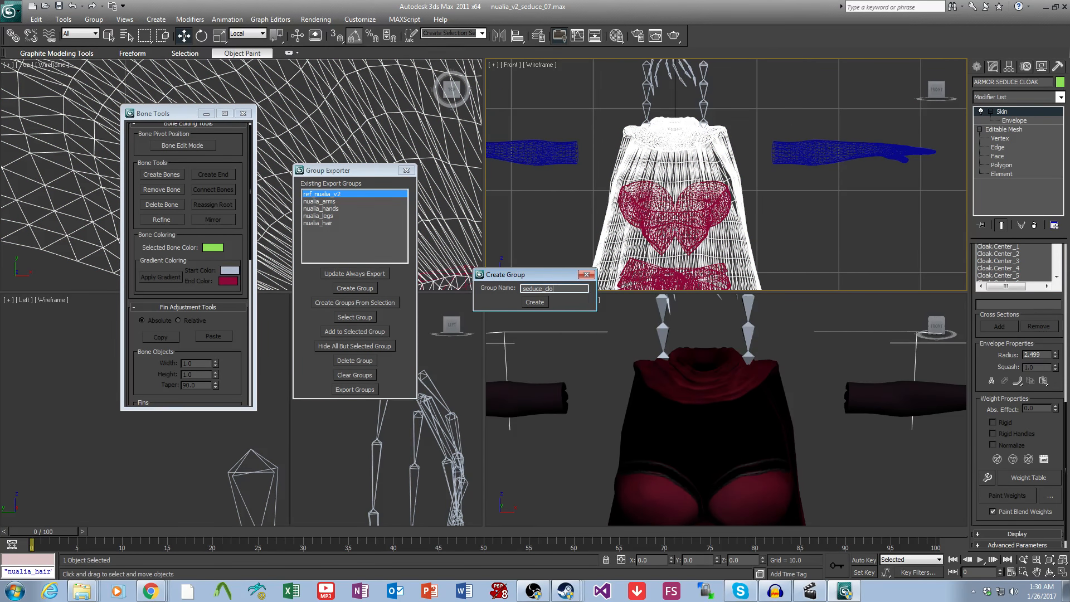
pyautogui.click(544, 304)
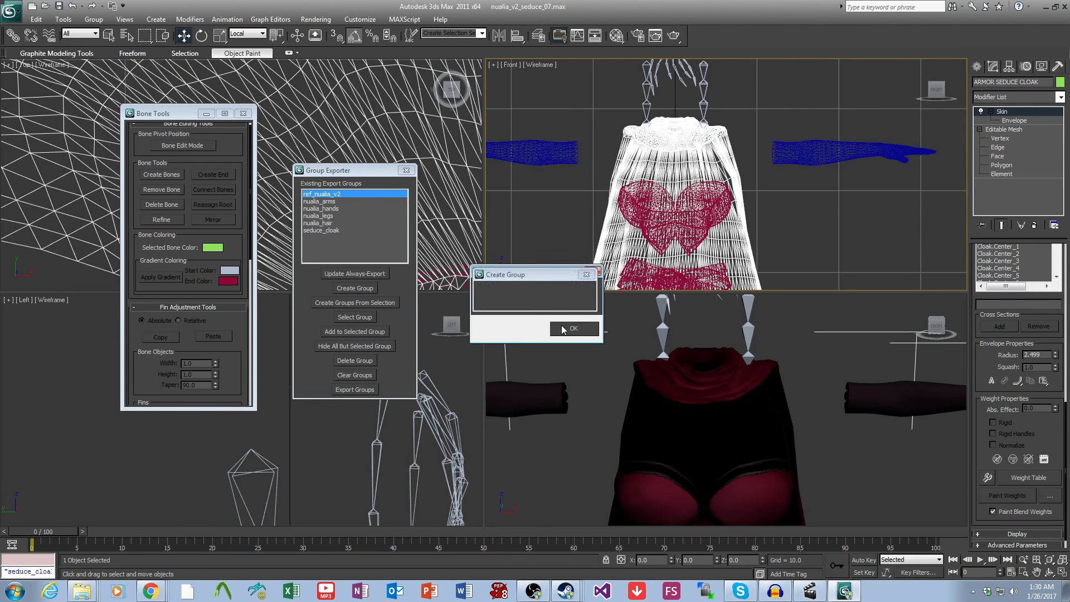
pyautogui.click(567, 329)
# Step: Hide the cloak and create an export group named seduce_armgloves from the ARMOR SEDUCE ARMGLOVES mesh
pyautogui.scroll(-2, 794, 164)
pyautogui.click(800, 174)
pyautogui.click(806, 146)
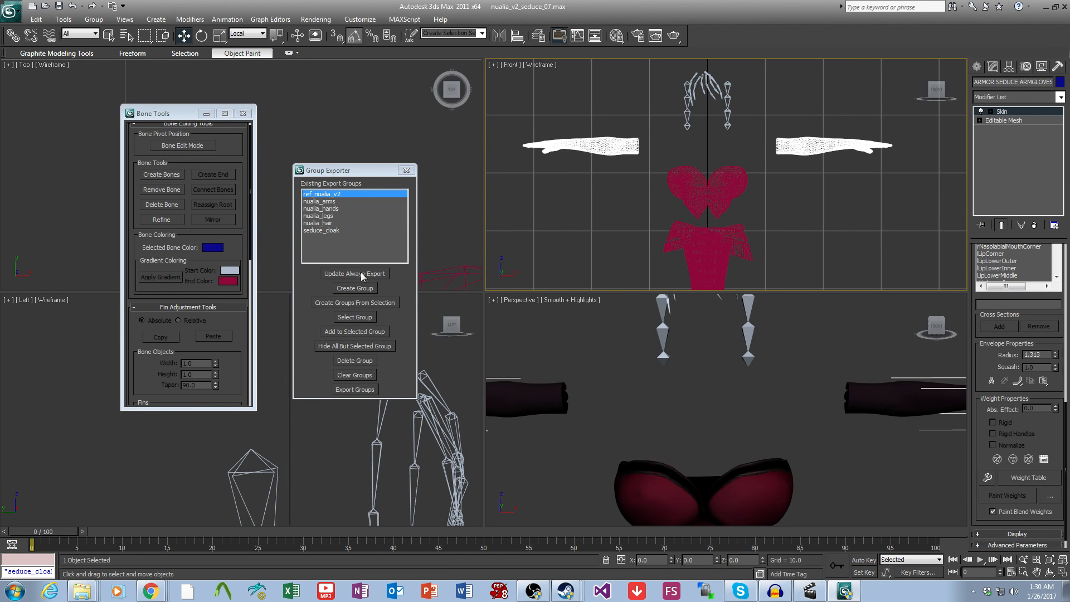
pyautogui.click(357, 288)
pyautogui.click(536, 287)
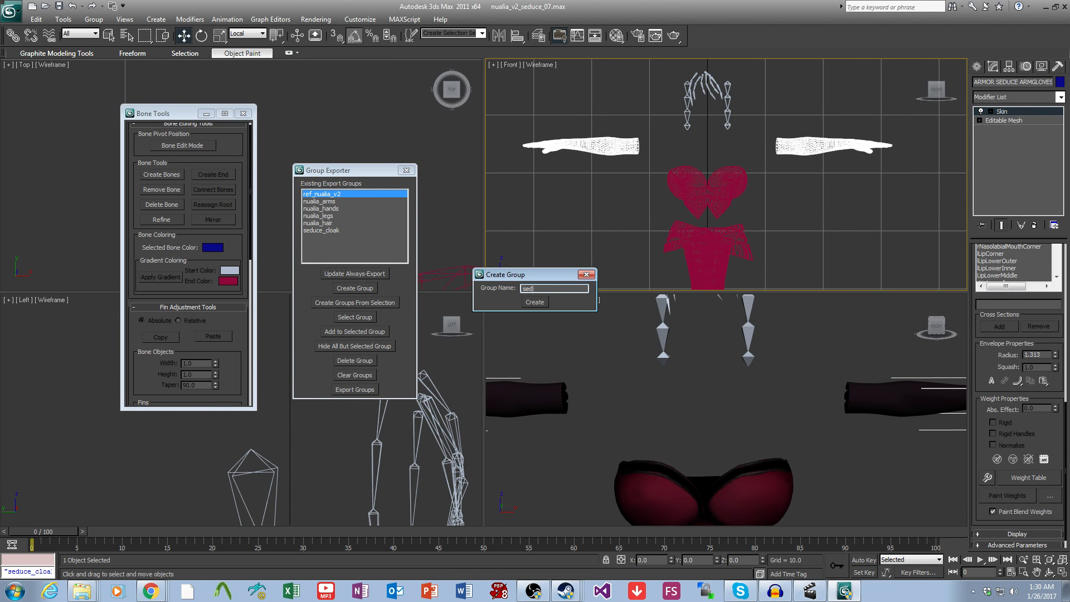
pyautogui.click(537, 306)
pyautogui.click(568, 327)
# Step: Create an export group named seduce_top_full from the ARMOR SEDUCE TOP mesh and hide the top
pyautogui.click(706, 199)
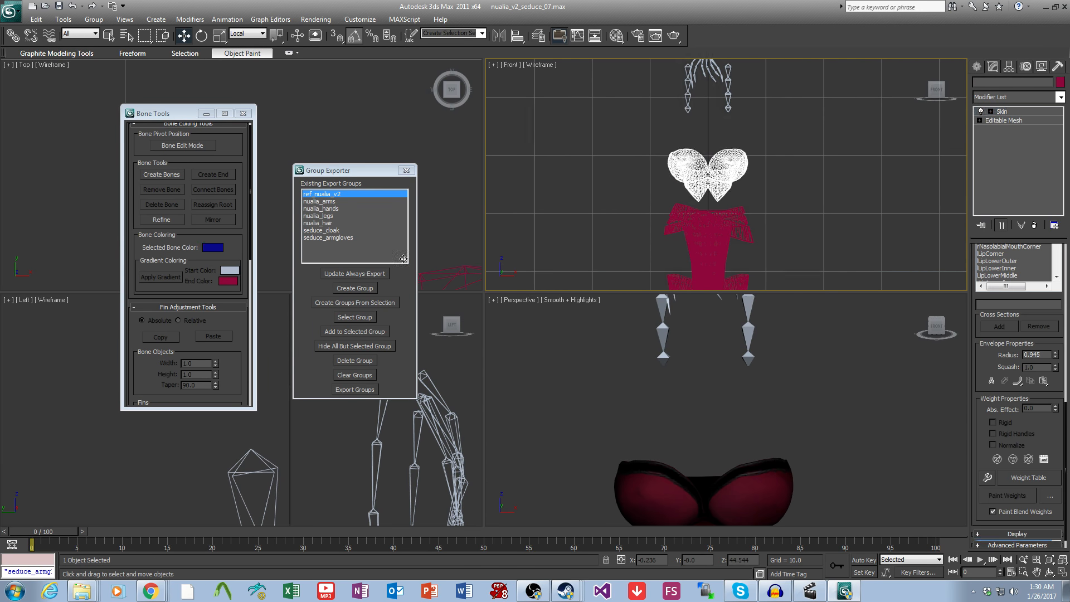
pyautogui.click(356, 286)
pyautogui.click(544, 288)
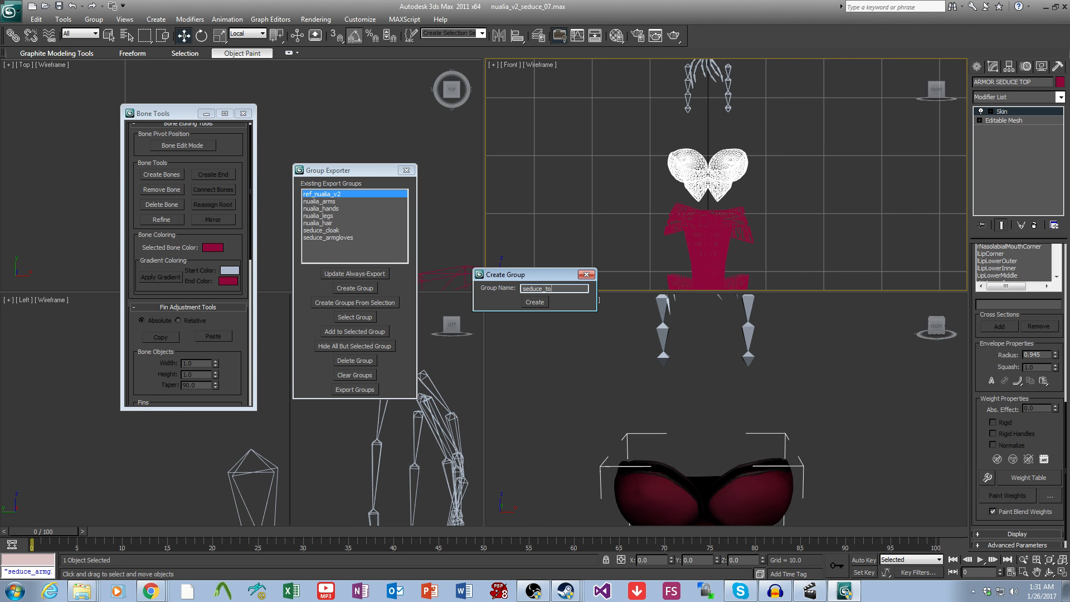
pyautogui.click(535, 301)
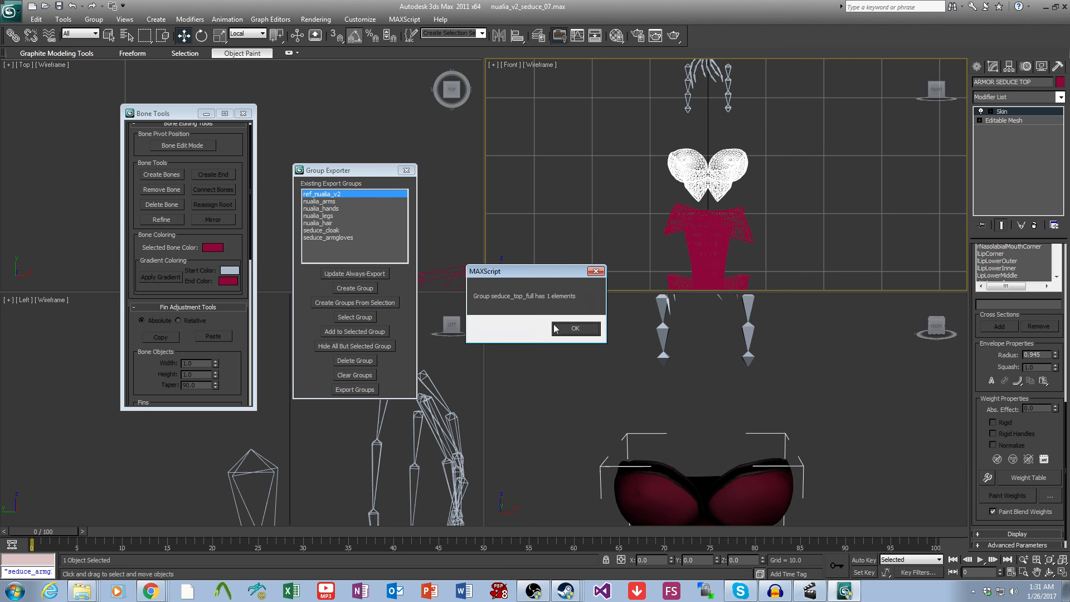
pyautogui.click(566, 330)
pyautogui.scroll(-5, 792, 412)
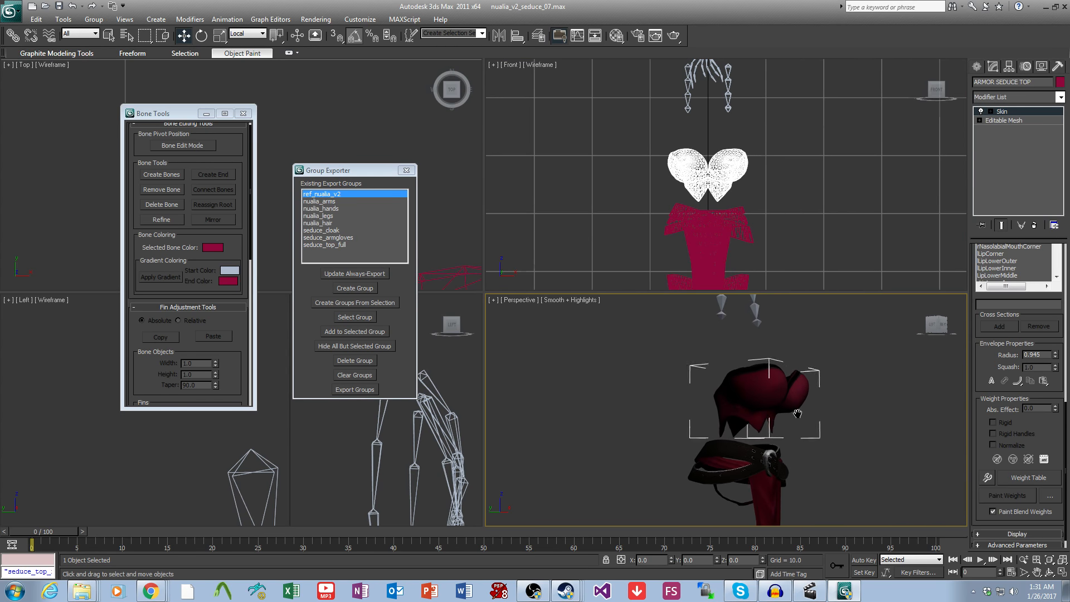
pyautogui.scroll(3, 781, 422)
pyautogui.keyDown('alt'); pyautogui.moveTo(770, 428); pyautogui.dragTo(717, 398, button='middle'); pyautogui.keyUp('alt')
pyautogui.scroll(3, 771, 430)
pyautogui.scroll(-3, 770, 432)
pyautogui.press('Delete')
# Step: Select the ARMOR SEDUCE BELTS mesh at the waist and create an export group named seduce_belts from it
pyautogui.scroll(3, 739, 404)
pyautogui.keyDown('alt'); pyautogui.moveTo(717, 398); pyautogui.dragTo(719, 358, button='middle'); pyautogui.keyUp('alt')
pyautogui.click(712, 397)
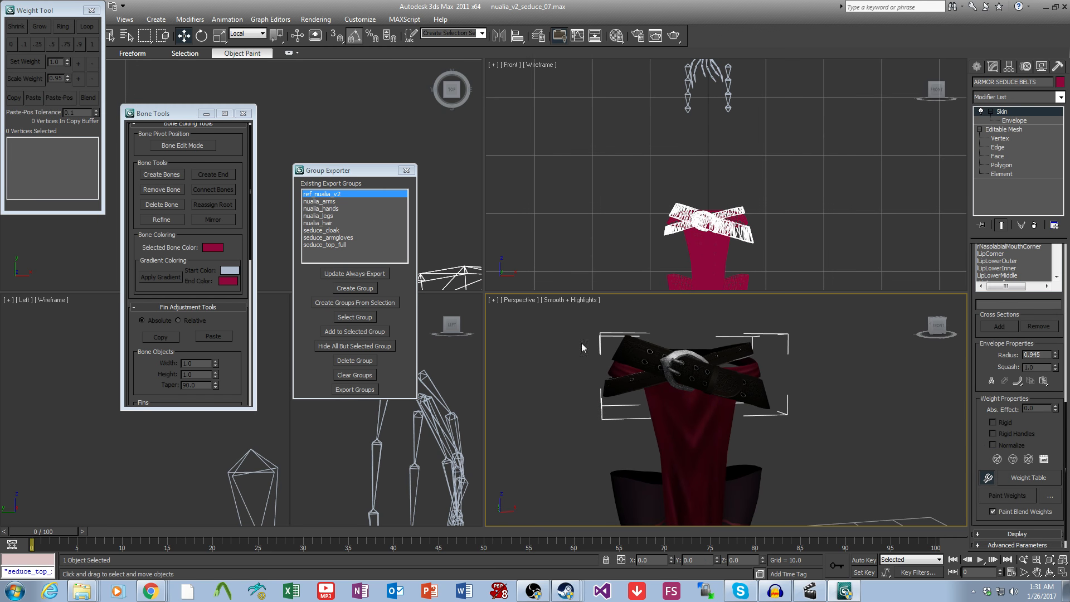
pyautogui.click(352, 289)
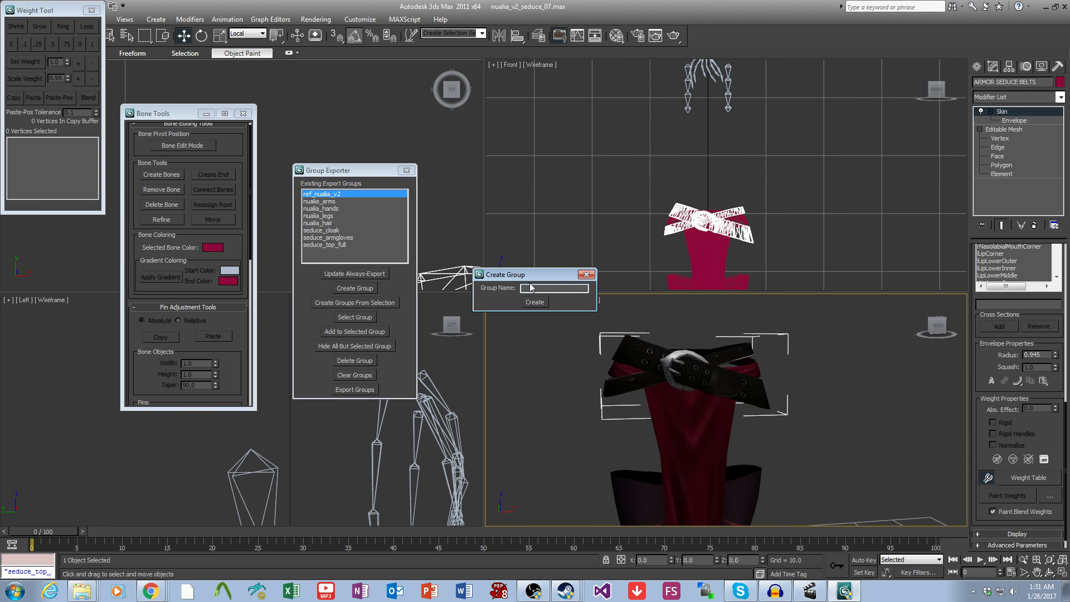
pyautogui.click(533, 287)
pyautogui.write('seduce_belts')
pyautogui.click(534, 302)
pyautogui.click(565, 329)
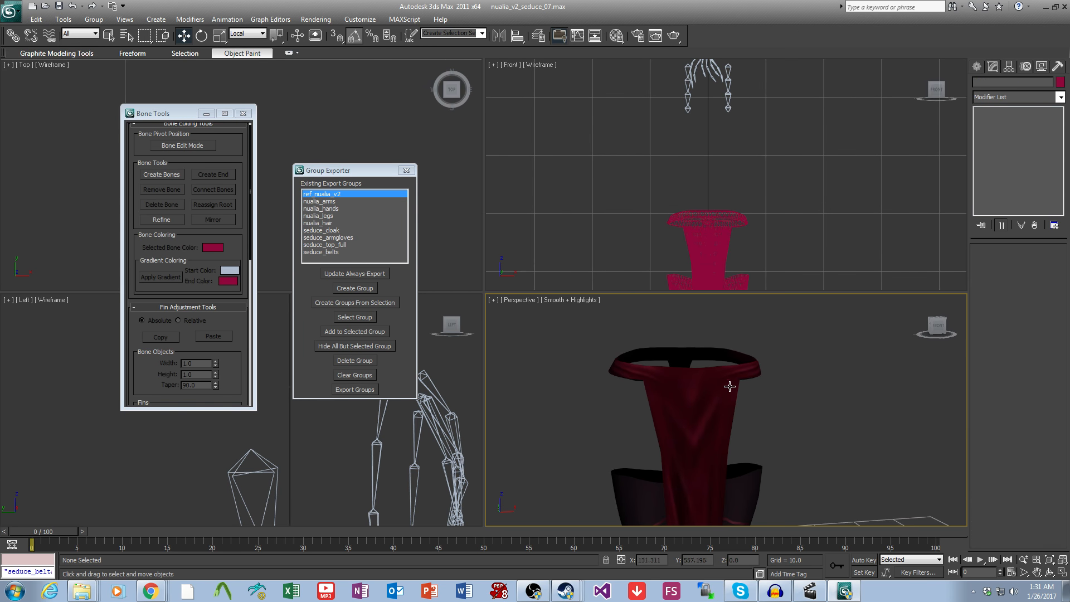
# Step: Select the ARMOR SEDUCE SKIRT mesh and create an export group named seduce_skirt from it
pyautogui.click(748, 377)
pyautogui.click(357, 288)
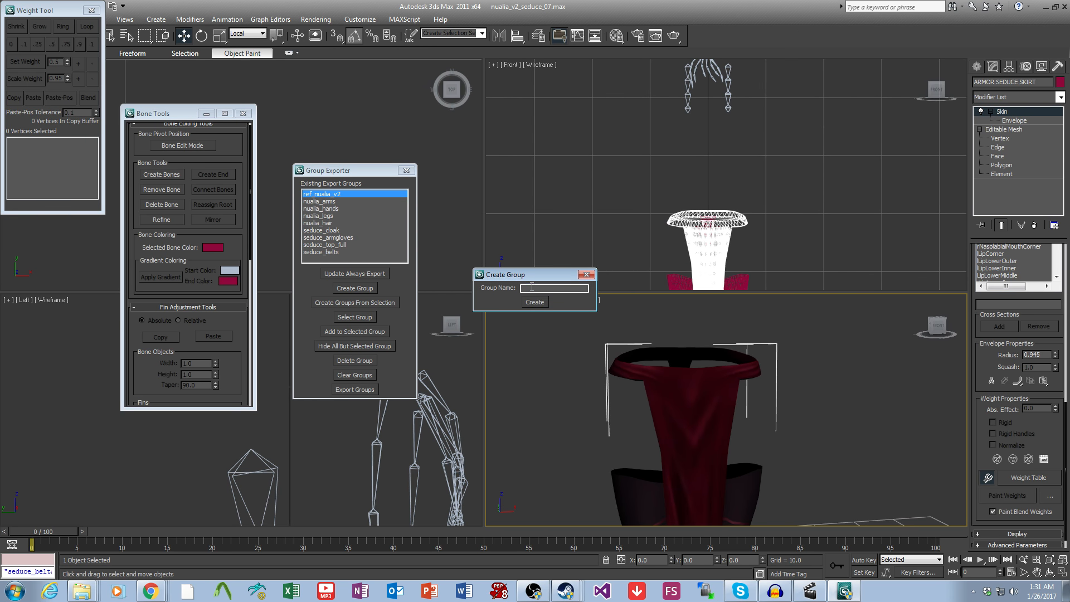
pyautogui.write('seduce_skirt')
pyautogui.click(534, 302)
pyautogui.click(565, 329)
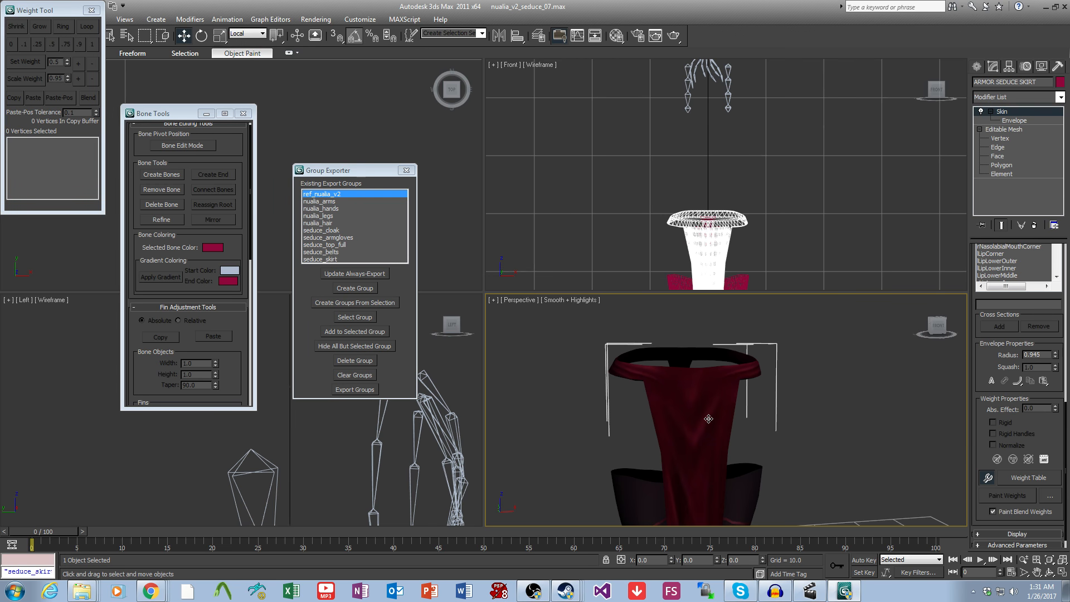
# Step: Select the ARMOR SEDUCE PANTIES mesh beneath the hidden skirt and create an export group named seduce_panties from it
pyautogui.click(687, 390)
pyautogui.click(352, 292)
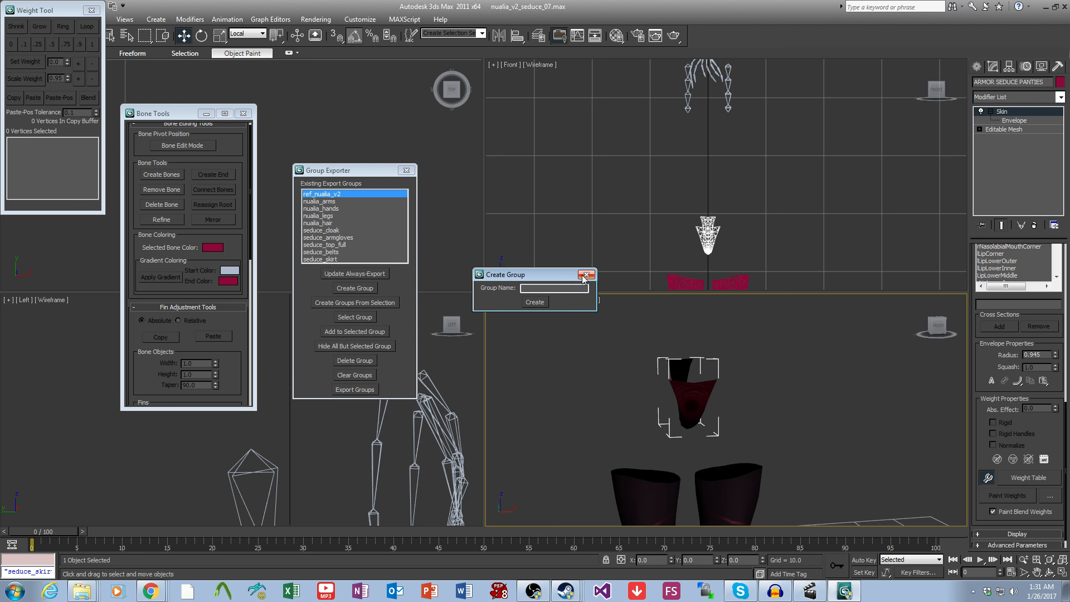
pyautogui.click(553, 290)
pyautogui.write('seduce_panties')
pyautogui.click(535, 302)
pyautogui.click(566, 327)
# Step: Unhide the ARMOR SEDUCE SKIRT mesh and leave the remaining objects hidden
pyautogui.scroll(-3, 752, 380)
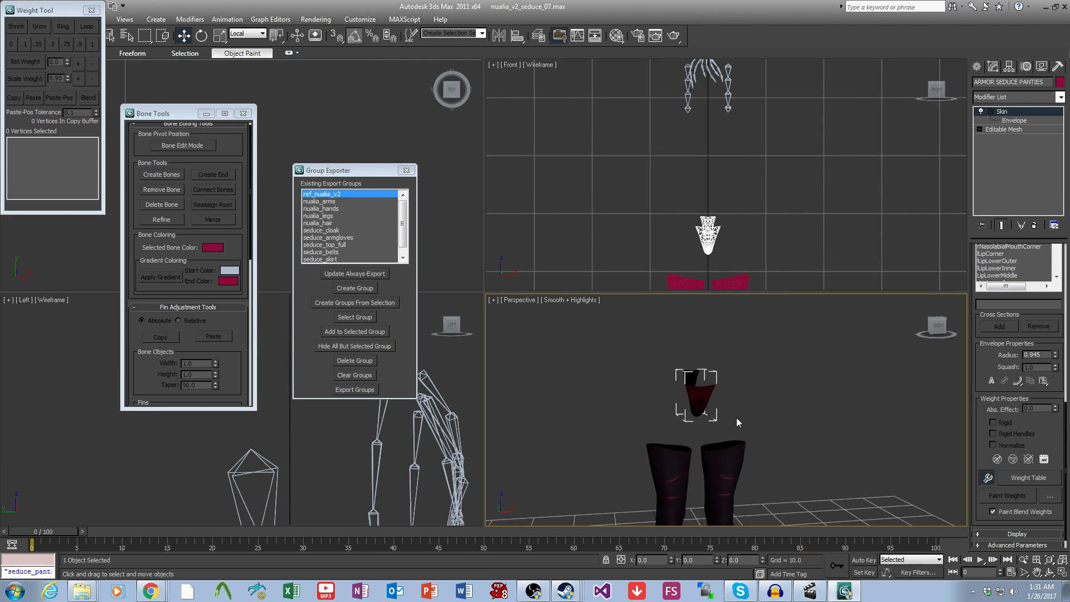
pyautogui.moveTo(736, 418); pyautogui.dragTo(736, 403, button='middle')
pyautogui.press('5')
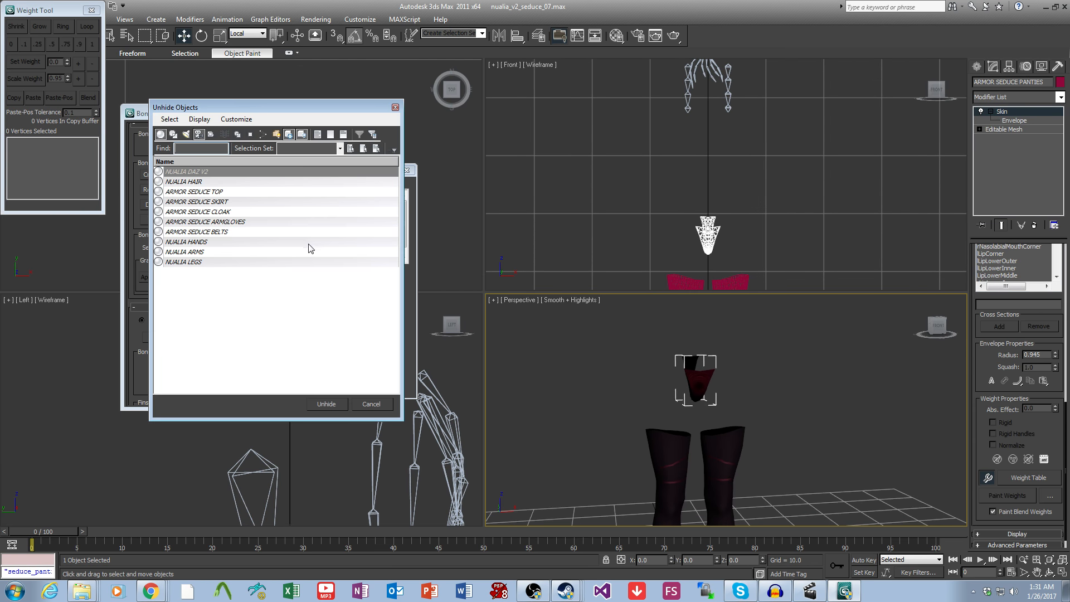
pyautogui.click(229, 232)
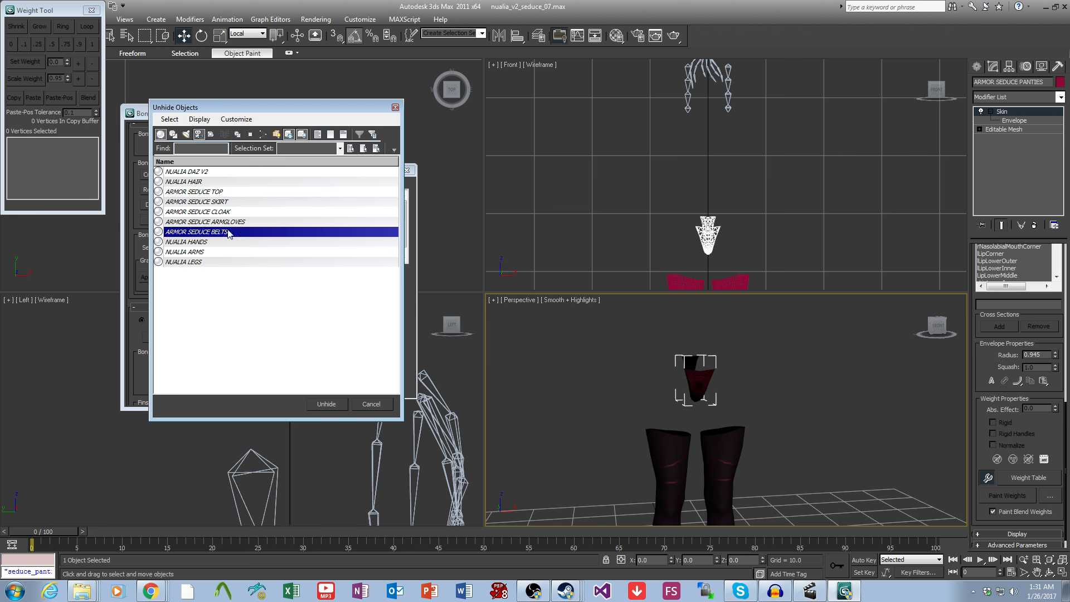
pyautogui.click(231, 202)
pyautogui.click(326, 404)
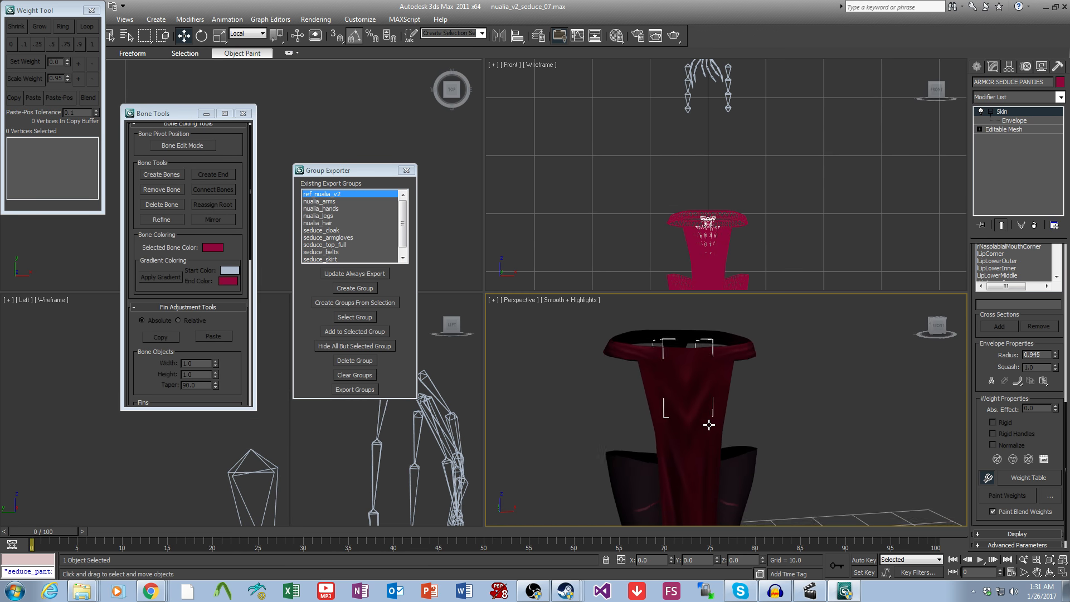
pyautogui.press('5')
pyautogui.click(364, 404)
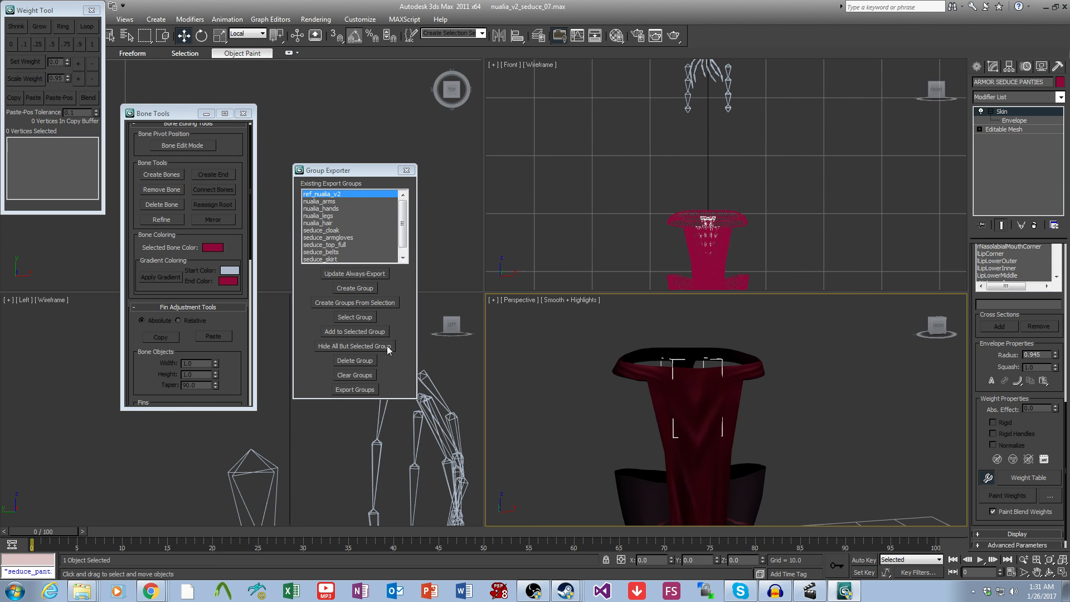
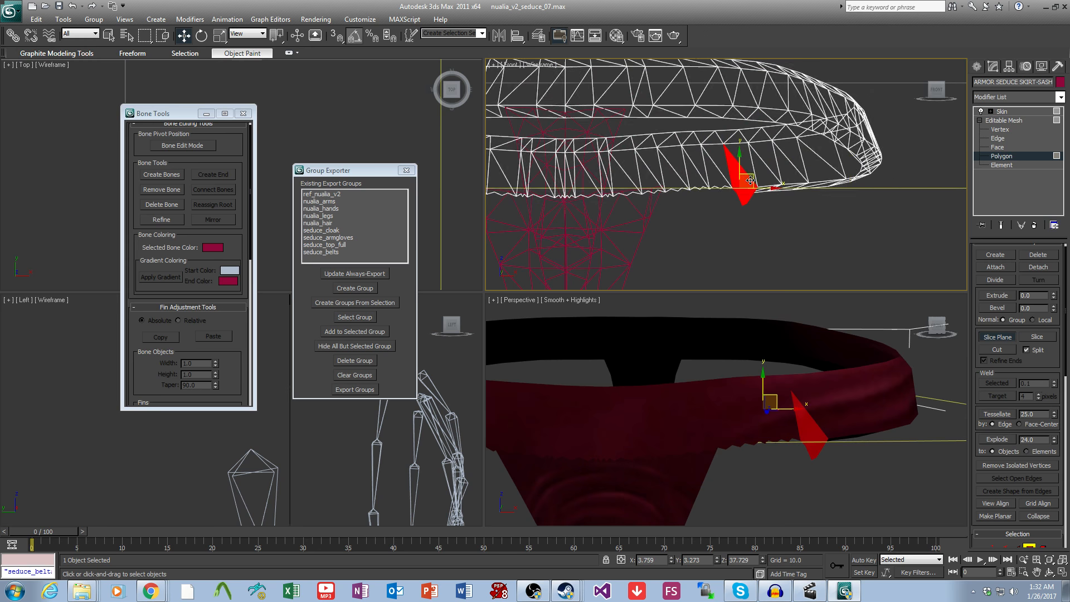
# Step: Tilt the slice plane to follow the sash's lower edge and slice the selected triangular polygon with it
pyautogui.press('e')
pyautogui.moveTo(764, 166); pyautogui.dragTo(762, 164)
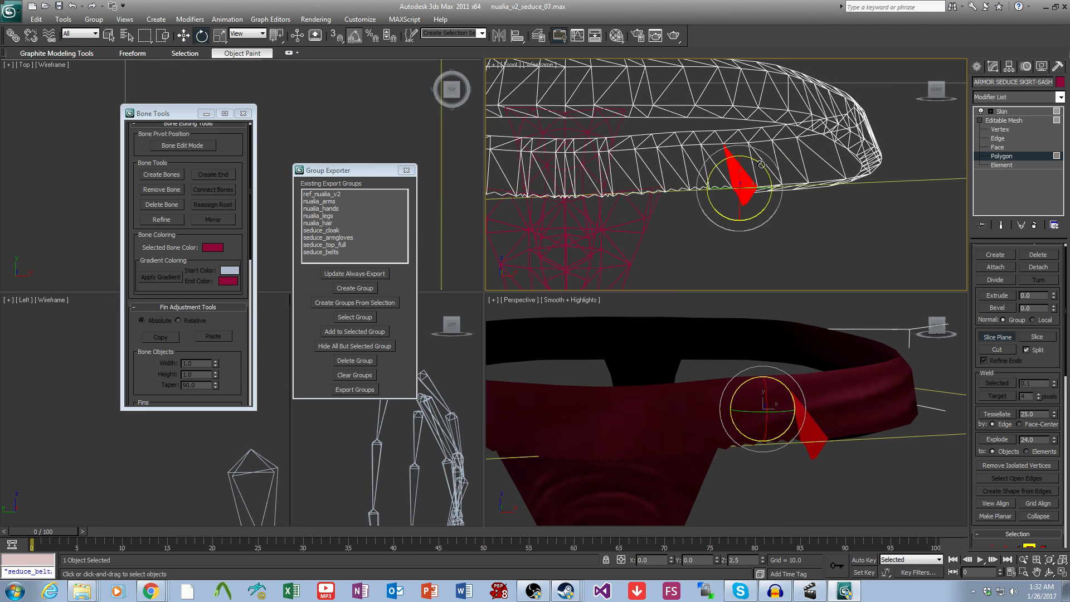
pyautogui.keyDown('alt'); pyautogui.moveTo(828, 466); pyautogui.dragTo(791, 470, button='middle'); pyautogui.keyUp('alt')
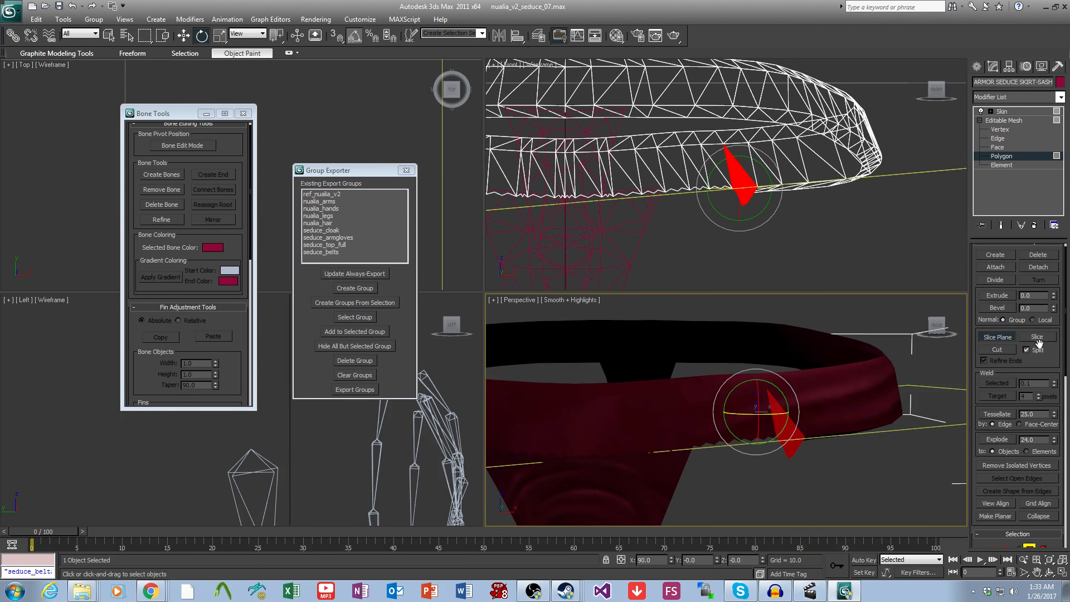
pyautogui.click(1037, 340)
pyautogui.click(1013, 337)
# Step: Select the sliced-off triangular tip hanging below the sash's edge at polygon level and delete it
pyautogui.click(1002, 165)
pyautogui.click(800, 449)
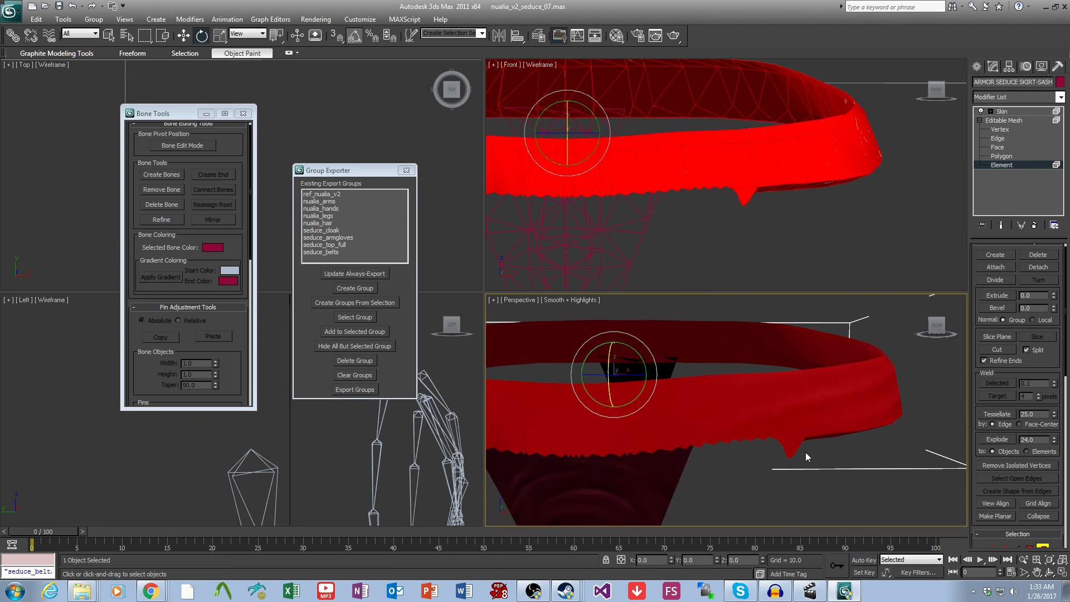
pyautogui.click(1001, 156)
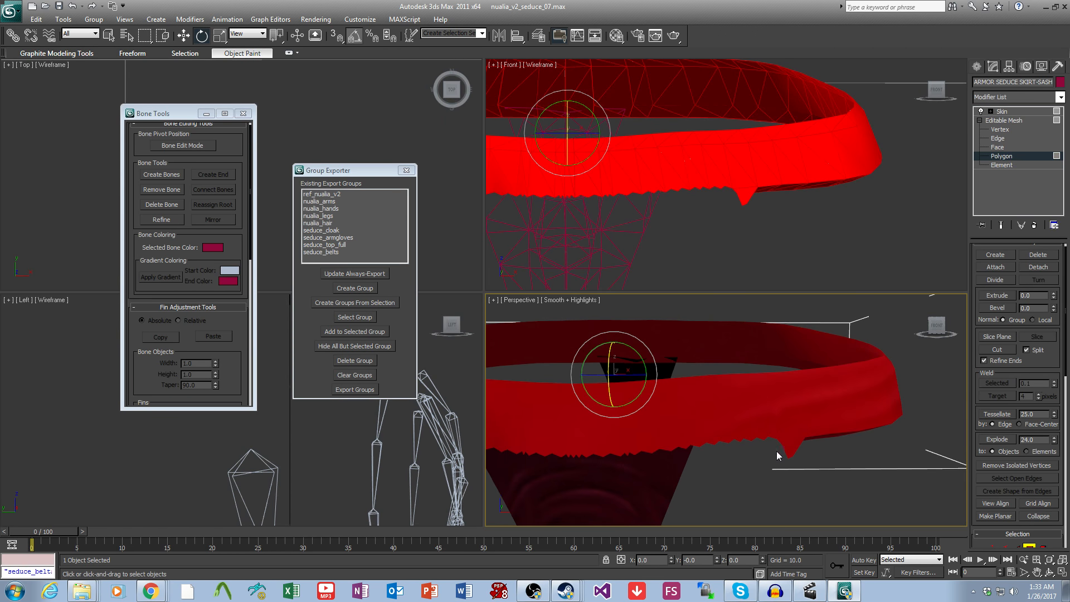
pyautogui.click(794, 448)
pyautogui.press('Delete')
# Step: Select the thin sliver polygon left below the sash's lower edge and delete it
pyautogui.keyDown('alt'); pyautogui.moveTo(805, 465); pyautogui.dragTo(787, 447, button='middle'); pyautogui.keyUp('alt')
pyautogui.scroll(-3, 814, 463)
pyautogui.scroll(3, 798, 449)
pyautogui.click(771, 423)
pyautogui.moveTo(786, 444); pyautogui.dragTo(719, 416)
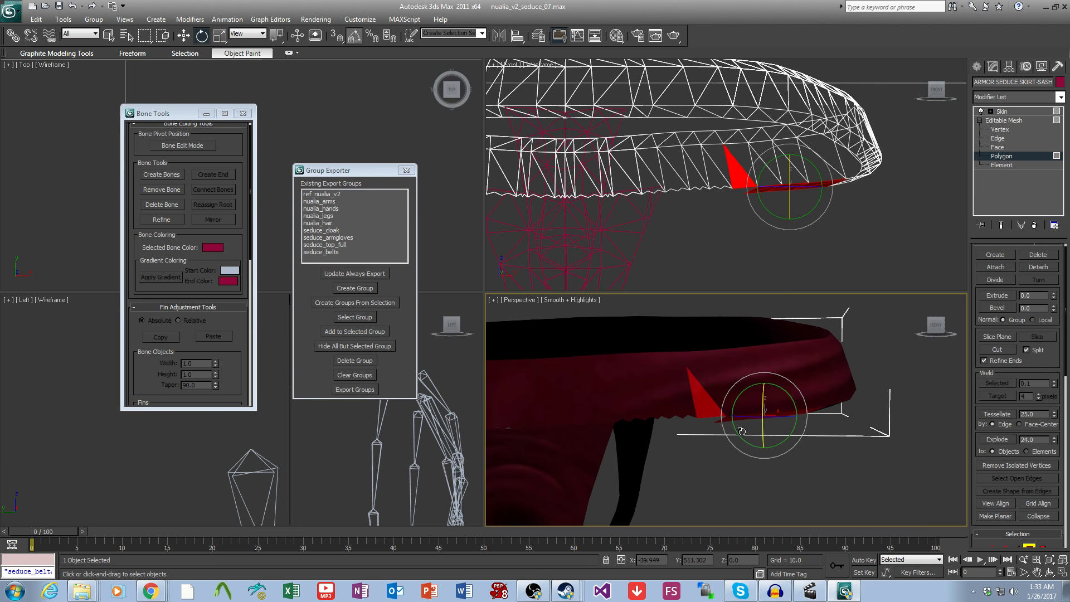
pyautogui.moveTo(670, 366); pyautogui.dragTo(747, 464, button='middle')
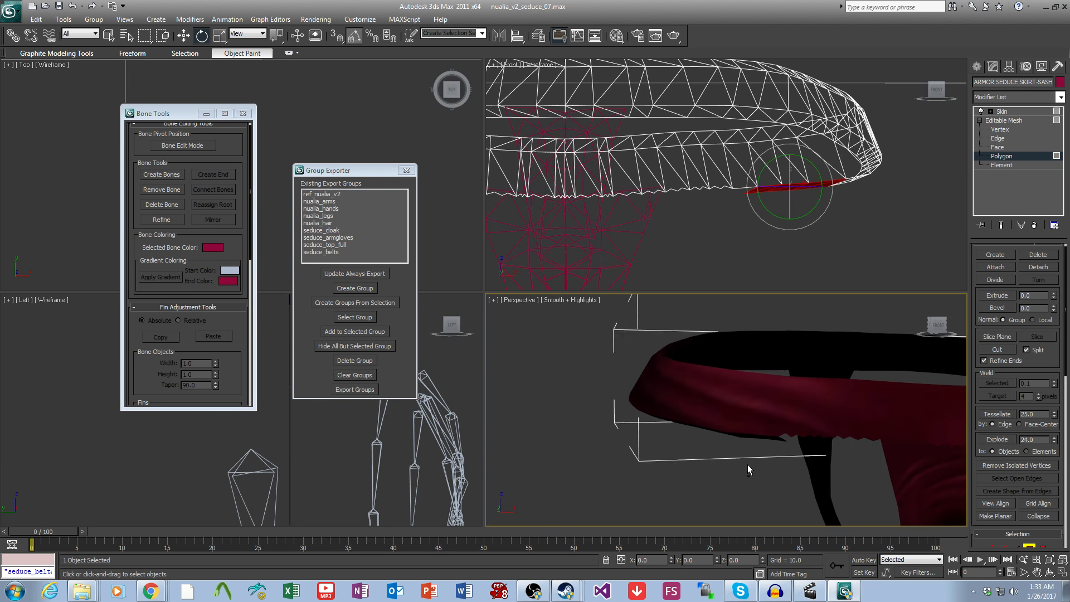
pyautogui.moveTo(788, 452); pyautogui.dragTo(766, 439)
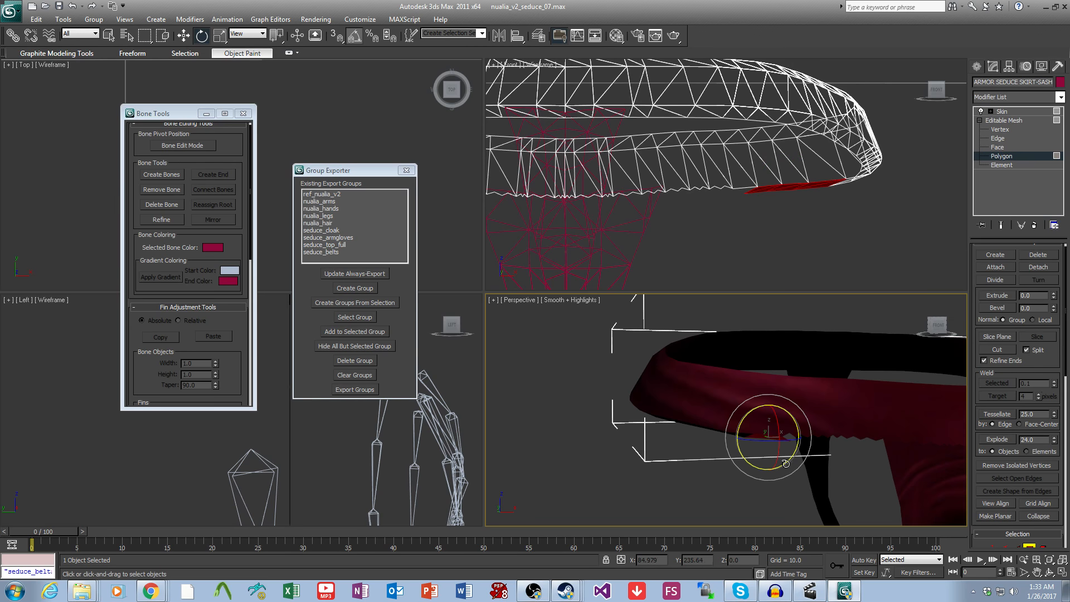
pyautogui.press('Delete')
# Step: Select the vertices along the jagged front part of the sash's lower edge and apply a Relax modifier to them
pyautogui.moveTo(797, 466); pyautogui.dragTo(886, 465, button='middle')
pyautogui.scroll(-3, 694, 470)
pyautogui.moveTo(452, 458); pyautogui.dragTo(393, 454, button='middle')
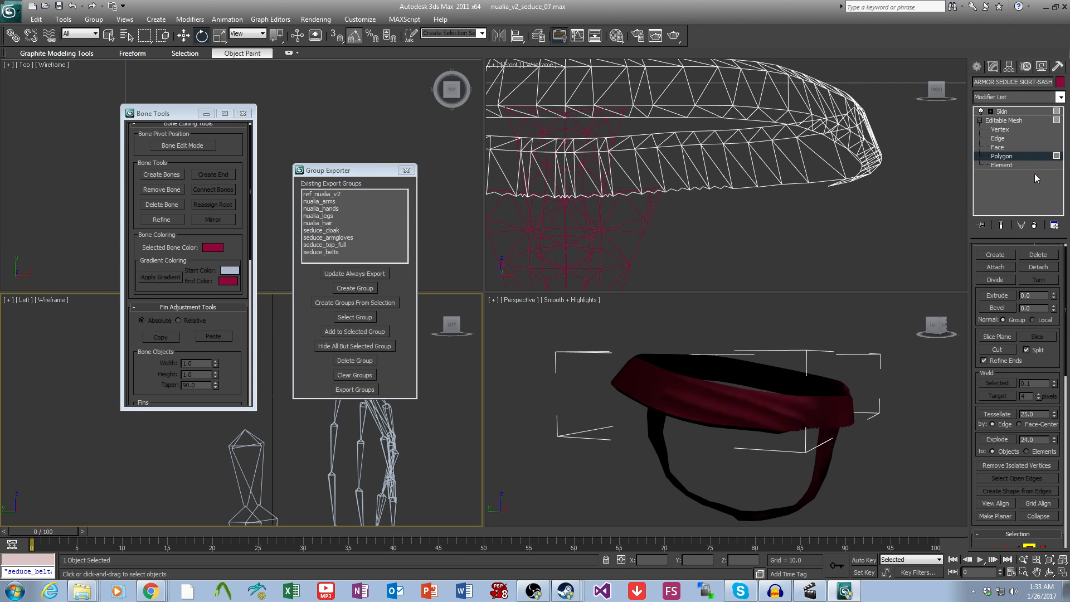
pyautogui.click(998, 132)
pyautogui.moveTo(852, 449); pyautogui.dragTo(848, 447, button='middle')
pyautogui.scroll(-6, 232, 447)
pyautogui.moveTo(268, 467); pyautogui.dragTo(222, 469, button='middle')
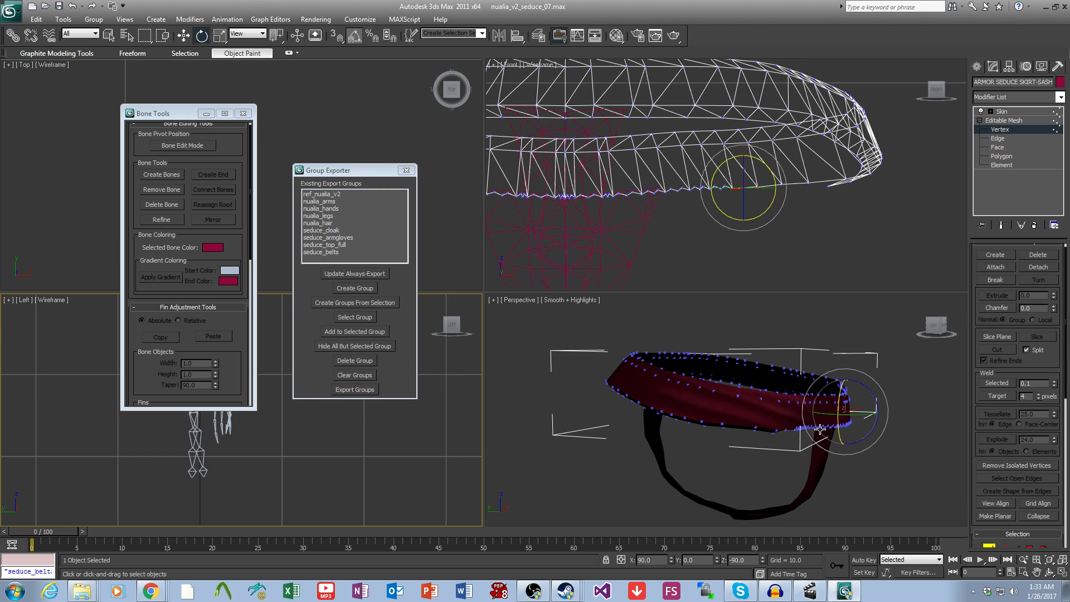
pyautogui.scroll(-3, 838, 282)
pyautogui.moveTo(814, 252); pyautogui.dragTo(513, 206)
pyautogui.click(1006, 99)
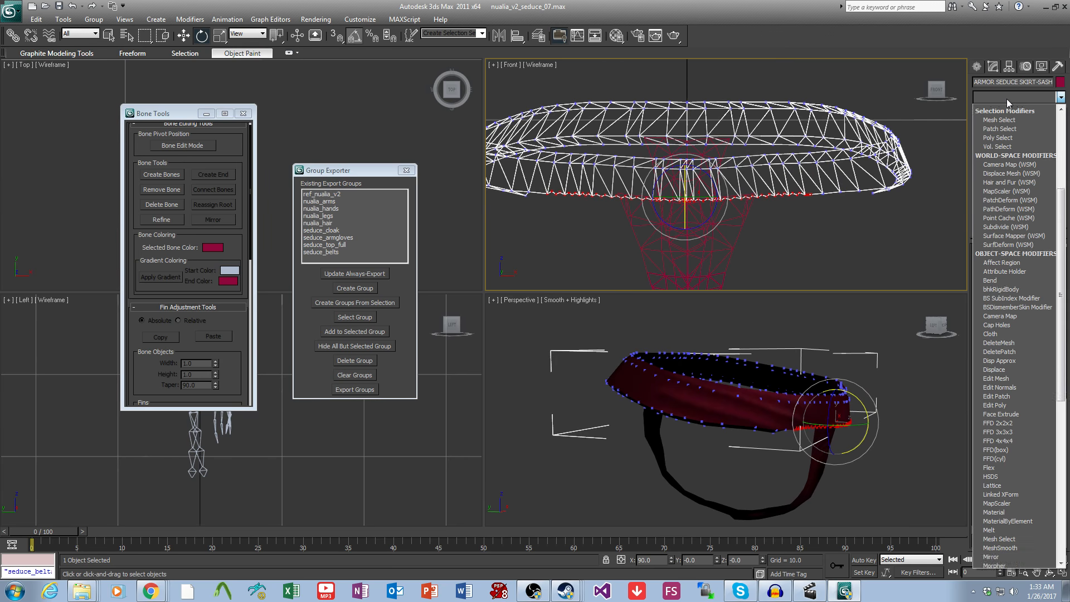
pyautogui.write('relax')
pyautogui.press('Return')
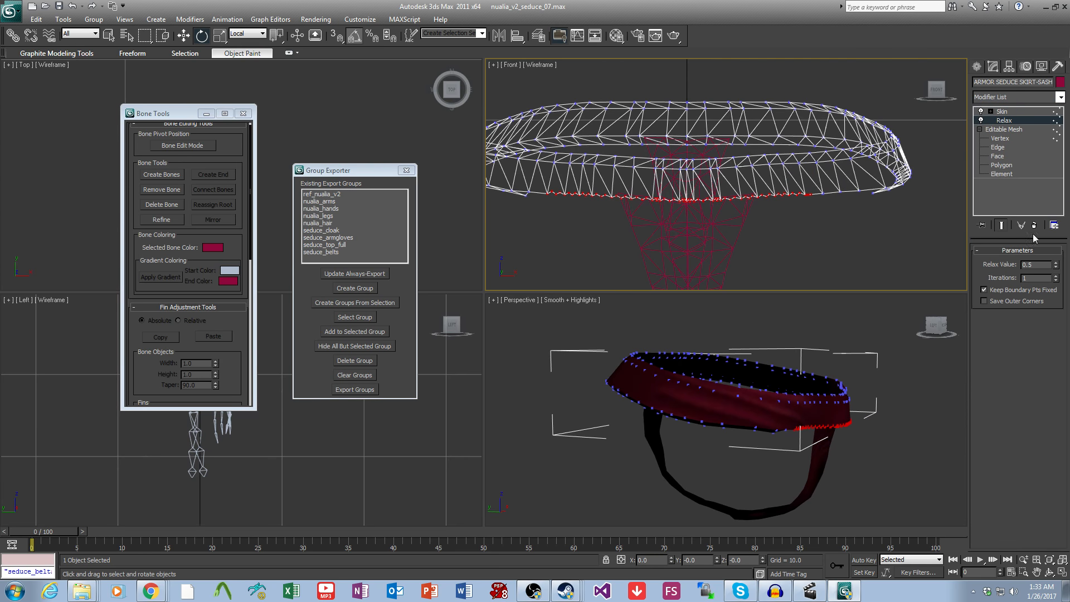
# Step: Try relaxing the sash edge without fixed boundary points at 2 and 0 iterations, and remove the Relax modifier
pyautogui.click(983, 290)
pyautogui.keyDown('alt'); pyautogui.moveTo(797, 374); pyautogui.dragTo(766, 371, button='middle'); pyautogui.keyUp('alt')
pyautogui.scroll(6, 767, 371)
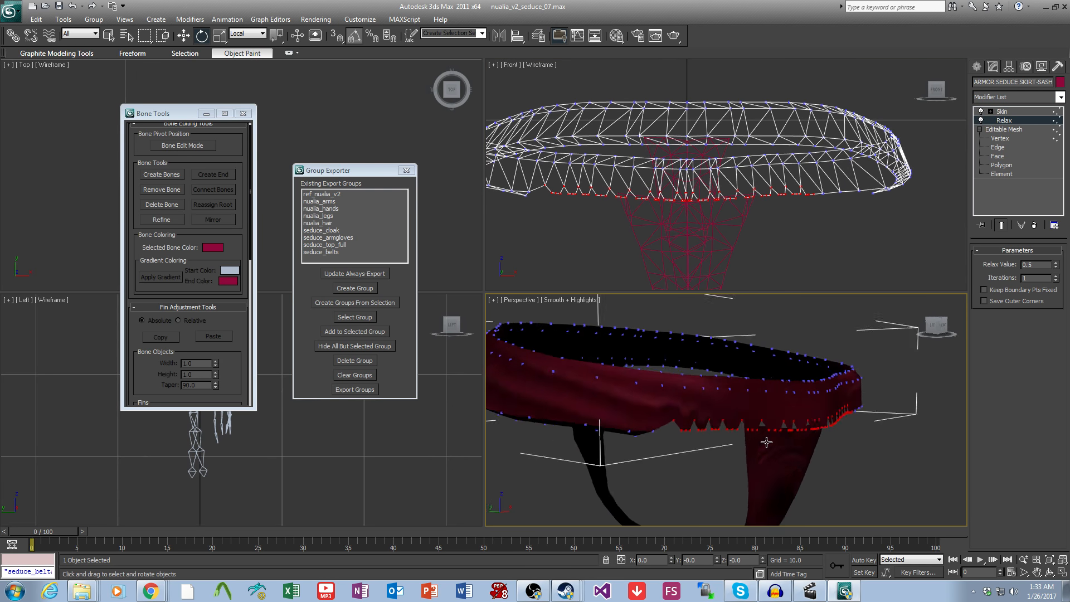
pyautogui.moveTo(834, 450); pyautogui.dragTo(824, 444, button='middle')
pyautogui.write('2')
pyautogui.press('Return')
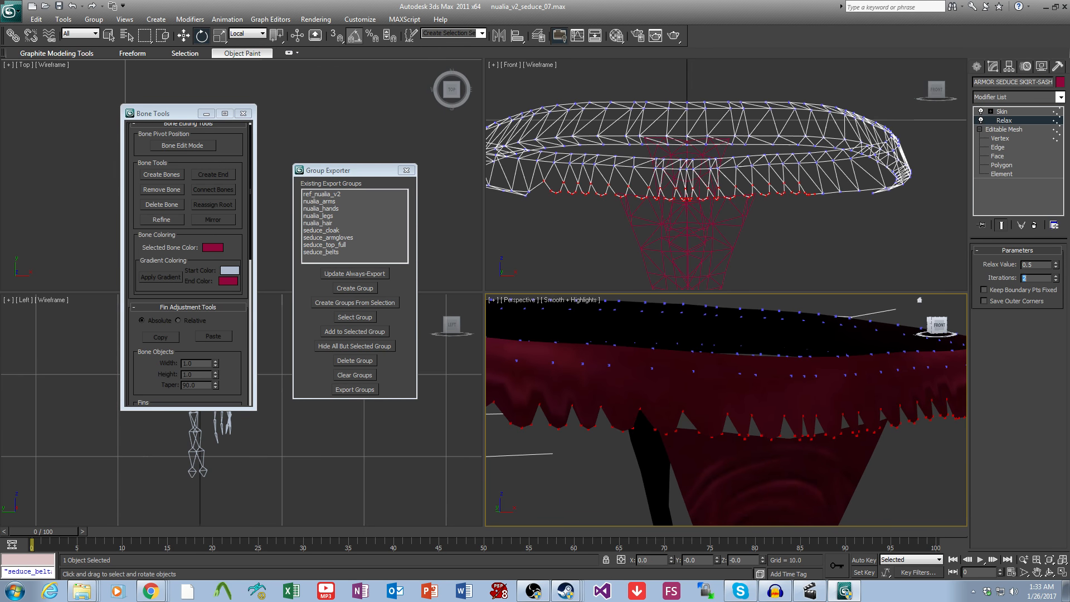
pyautogui.write('0')
pyautogui.press('Return')
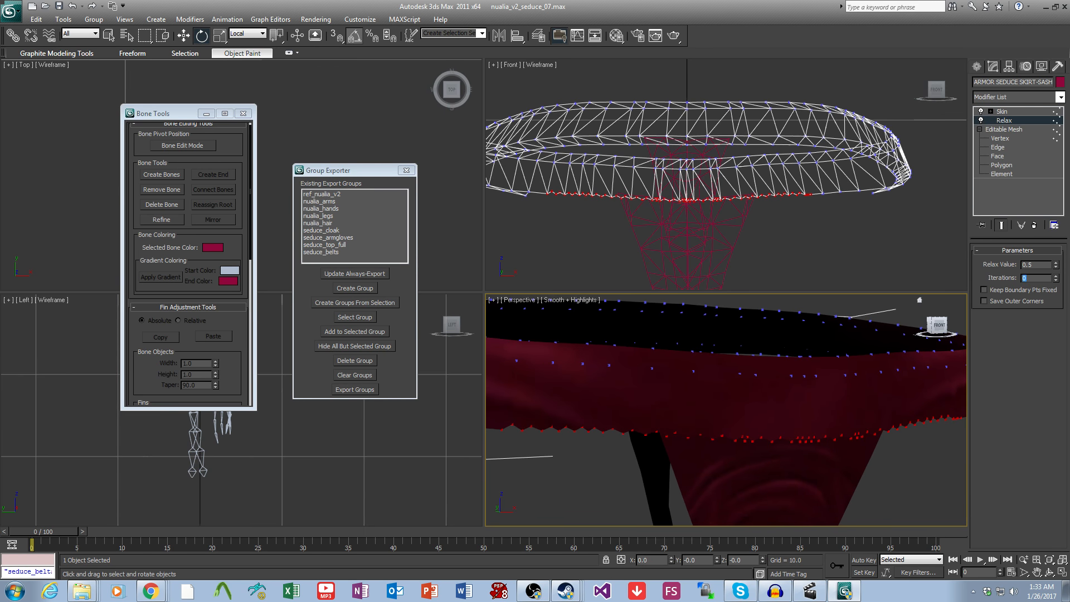
pyautogui.rightClick(1005, 125)
pyautogui.click(946, 140)
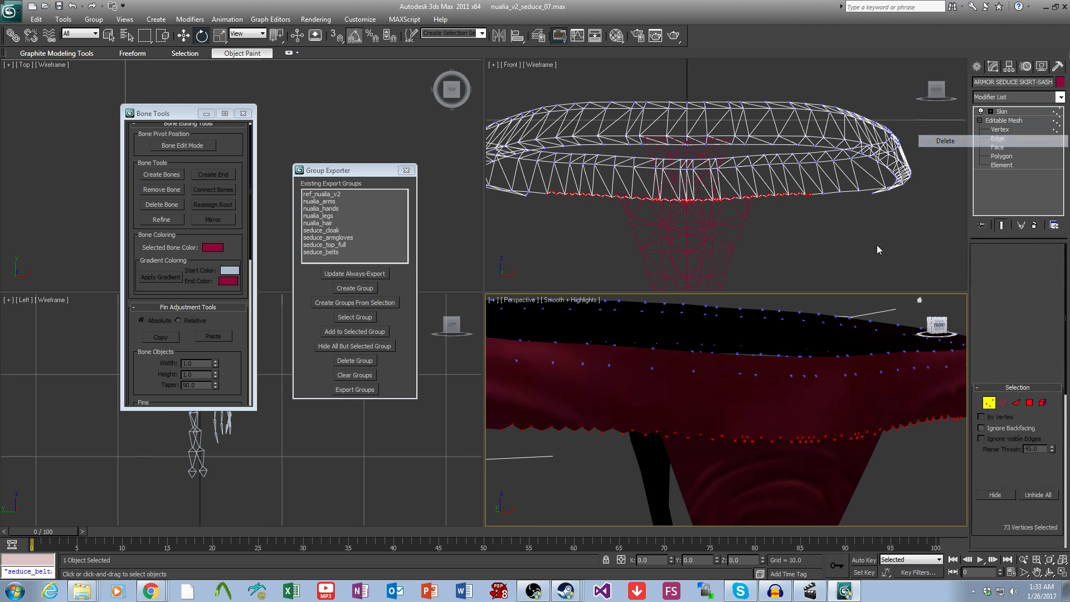
# Step: Clear the vertex selection, leave vertex editing on the sash mesh and deselect the object
pyautogui.scroll(-3, 833, 463)
pyautogui.click(834, 462)
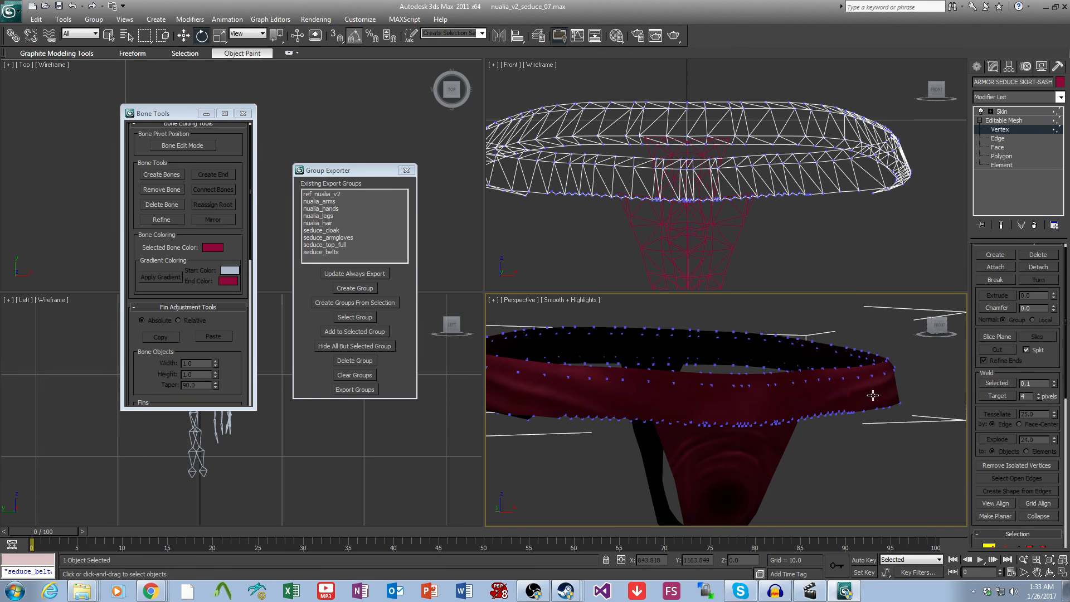
pyautogui.click(1017, 125)
pyautogui.scroll(-3, 814, 443)
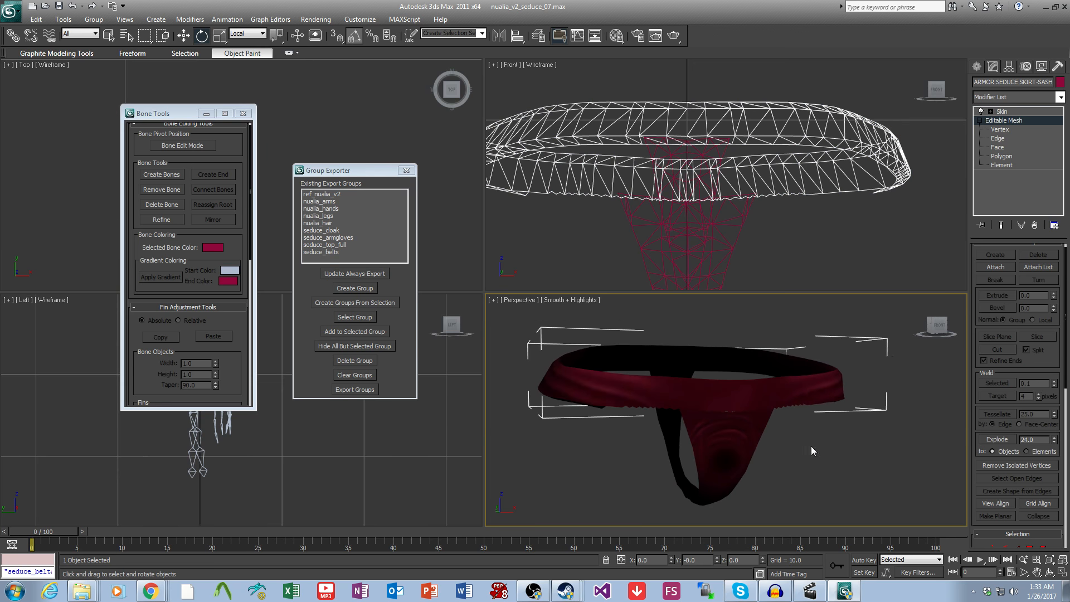
pyautogui.scroll(3, 810, 446)
pyautogui.keyDown('alt'); pyautogui.moveTo(808, 446); pyautogui.dragTo(794, 505, button='middle'); pyautogui.keyUp('alt')
pyautogui.click(795, 508)
pyautogui.scroll(-3, 802, 484)
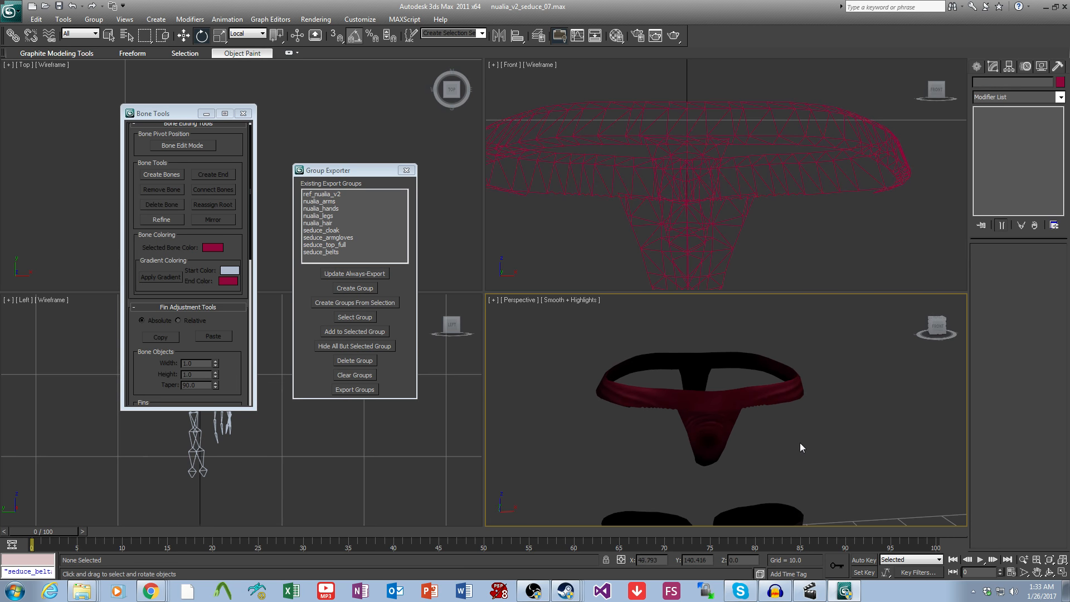
# Step: Unhide the ARMOR SEDUCE SKIRT mesh
pyautogui.scroll(3, 796, 440)
pyautogui.moveTo(790, 440); pyautogui.dragTo(792, 430, button='middle')
pyautogui.press('5')
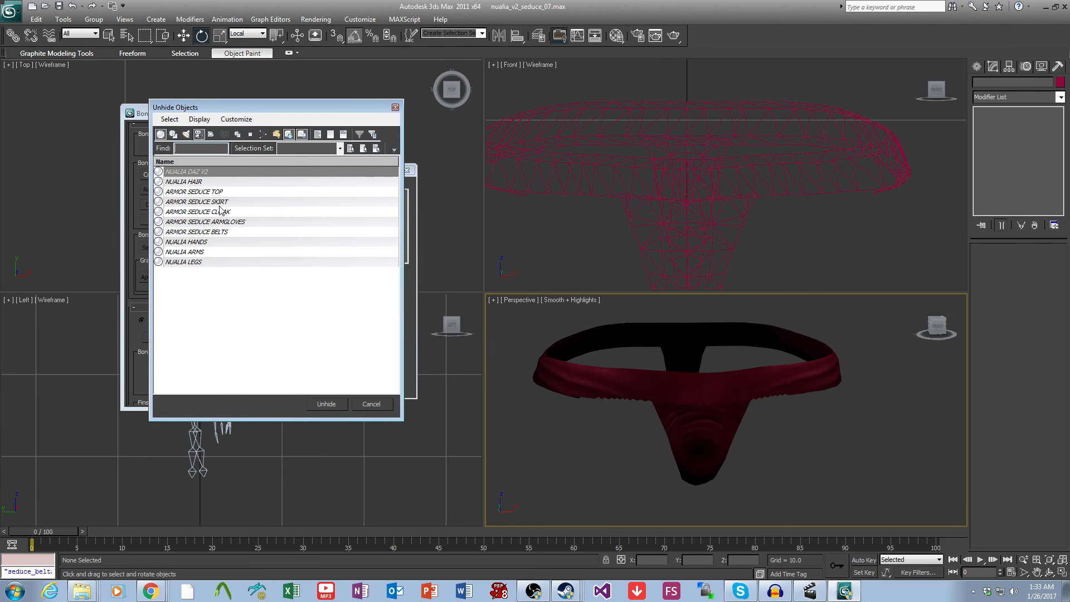
pyautogui.click(212, 202)
pyautogui.click(326, 404)
pyautogui.keyDown('alt'); pyautogui.moveTo(800, 440); pyautogui.dragTo(732, 439, button='middle'); pyautogui.keyUp('alt')
# Step: Select the skirt and panties meshes together and create an export group named seduce_skirt_panties
pyautogui.click(735, 439)
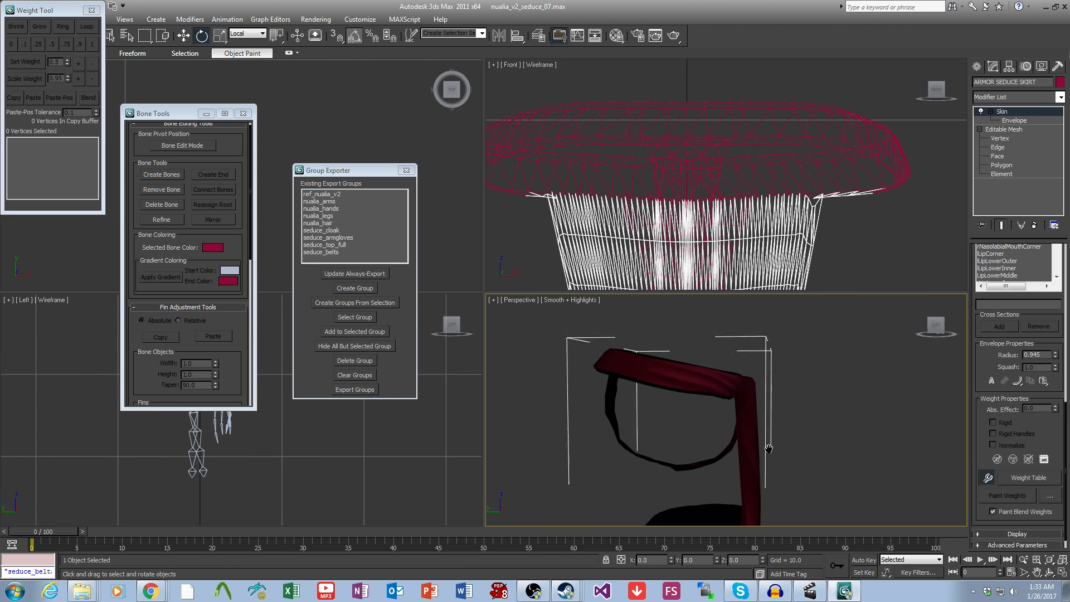
pyautogui.keyDown('ctrl'); pyautogui.click(711, 443); pyautogui.keyUp('ctrl')
pyautogui.scroll(-2, 774, 434)
pyautogui.keyDown('alt'); pyautogui.moveTo(775, 433); pyautogui.dragTo(724, 454, button='middle'); pyautogui.keyUp('alt')
pyautogui.click(350, 292)
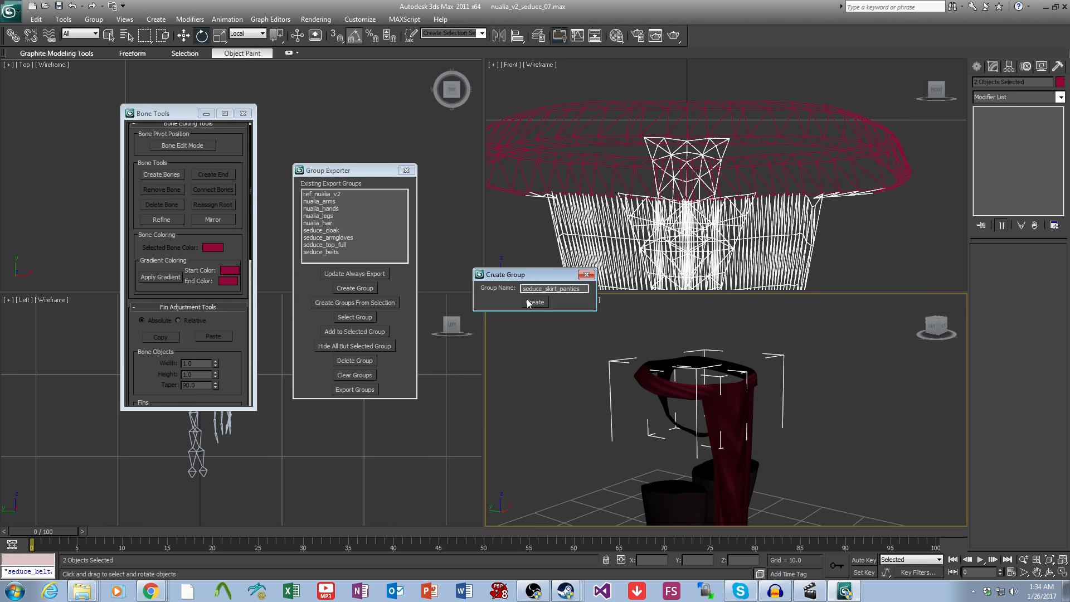
pyautogui.click(528, 303)
pyautogui.click(582, 333)
# Step: Select only the skirt mesh and create an export group named seduce_skirt_bare
pyautogui.click(686, 429)
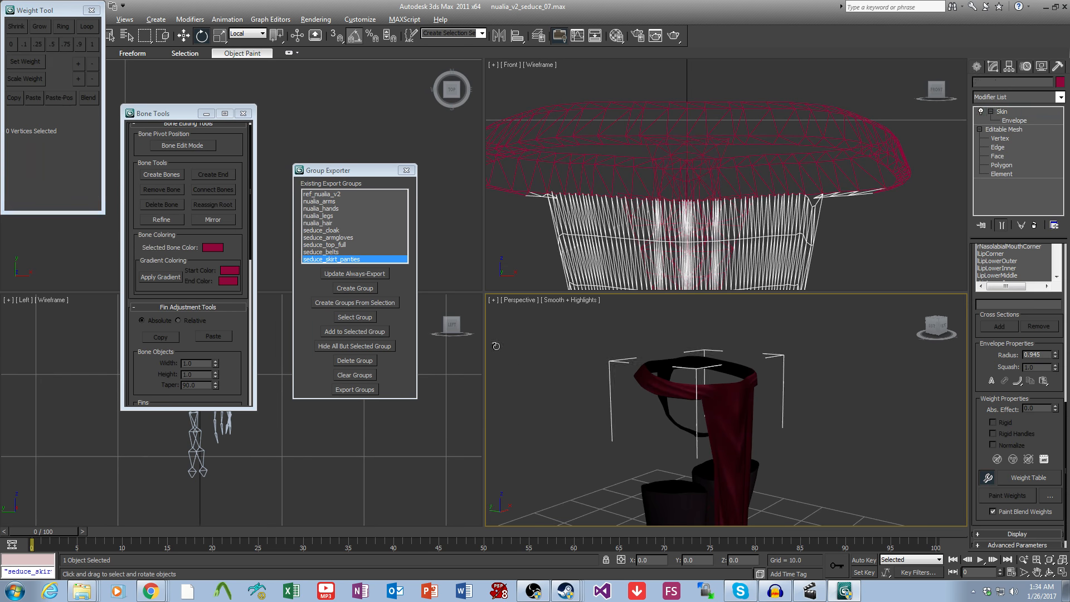
pyautogui.click(354, 288)
pyautogui.write('seduce_skirt_bare')
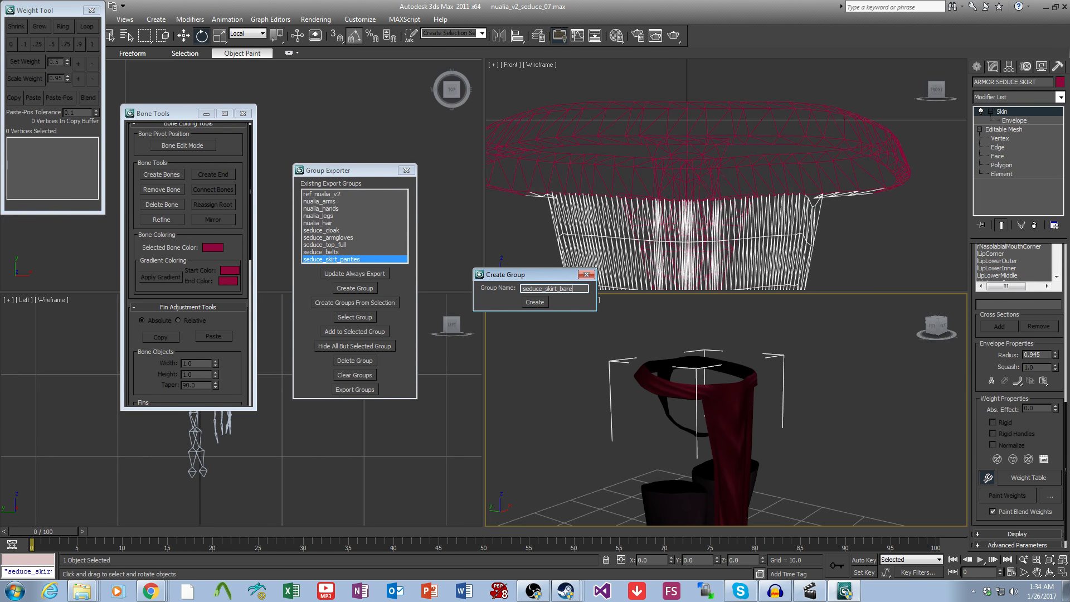
pyautogui.click(533, 302)
pyautogui.click(580, 330)
# Step: Hide the skirt and create an export group named seduce_sash_panties from the sash and panties meshes
pyautogui.click(759, 437)
pyautogui.keyDown('alt'); pyautogui.moveTo(758, 436); pyautogui.dragTo(728, 418, button='middle'); pyautogui.keyUp('alt')
pyautogui.click(728, 418)
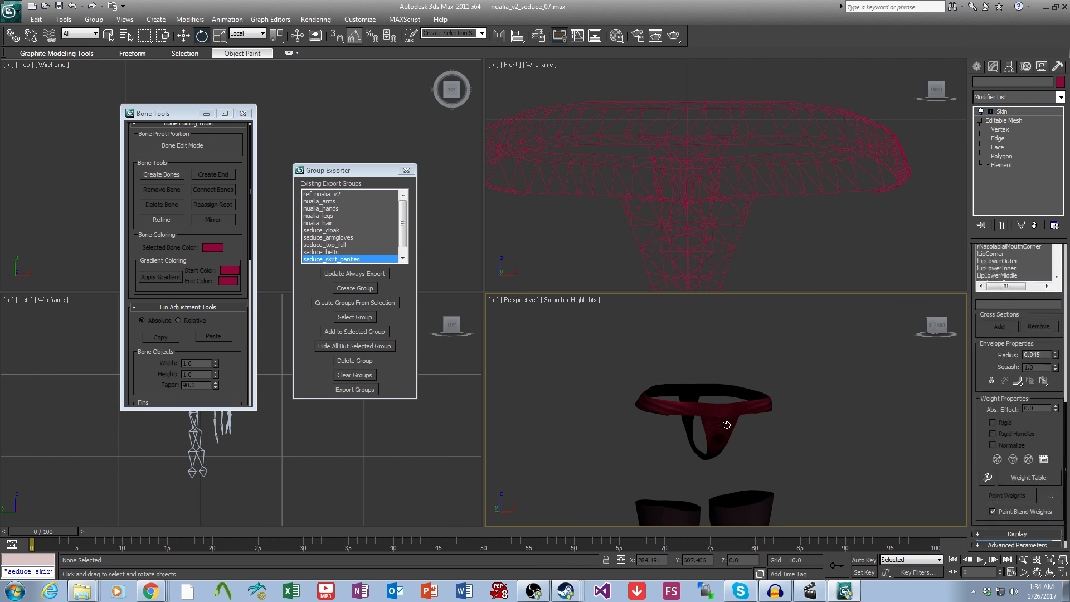
pyautogui.click(355, 288)
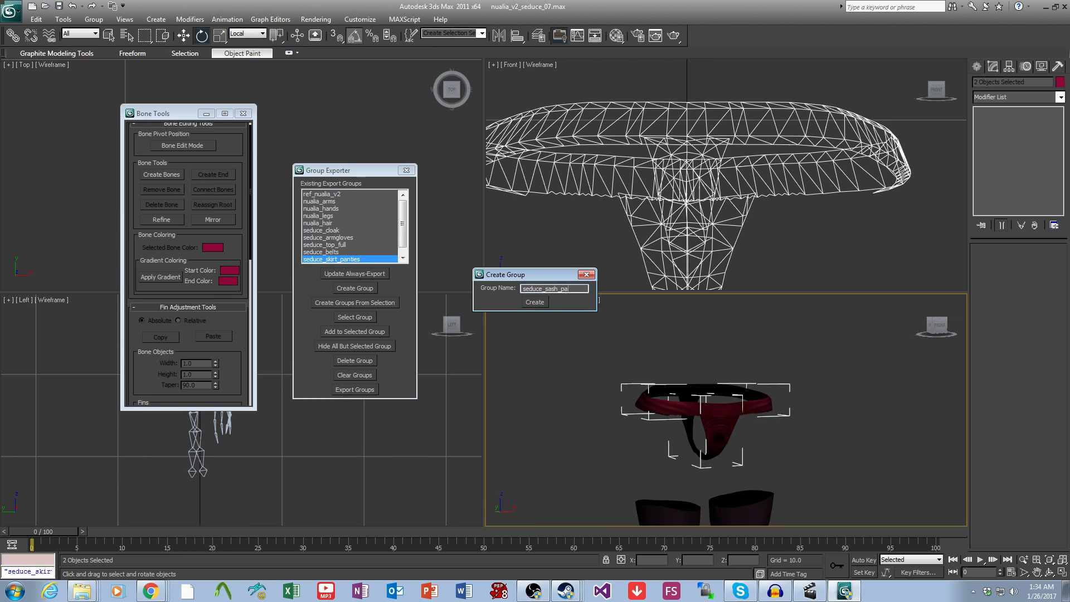
pyautogui.click(534, 302)
pyautogui.click(582, 334)
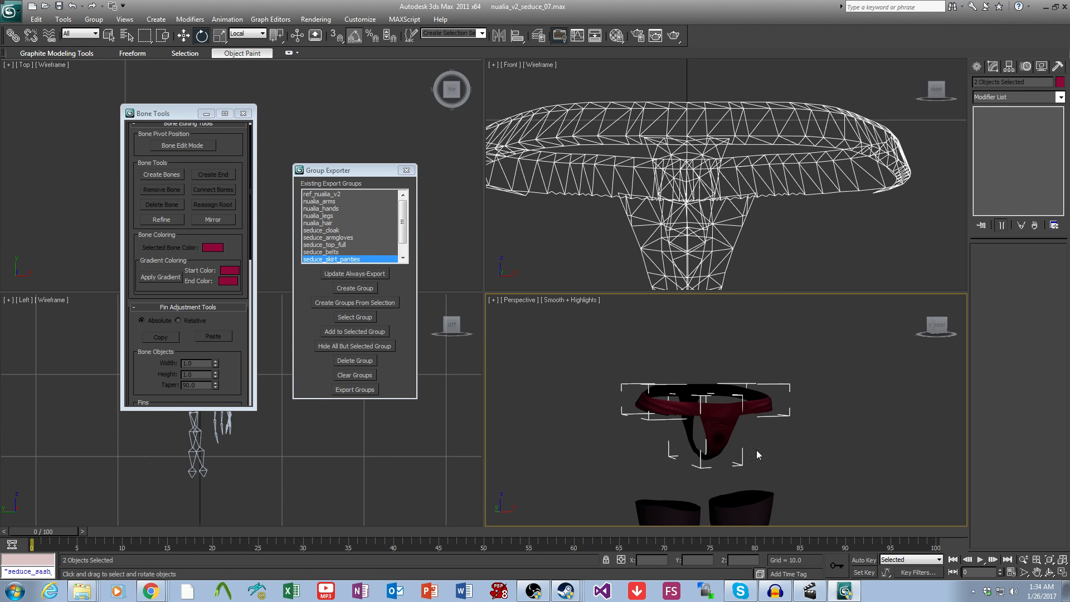
# Step: Reduce the selection to the sash mesh and create an export group named seduce_sash_bare
pyautogui.click(707, 439)
pyautogui.click(348, 291)
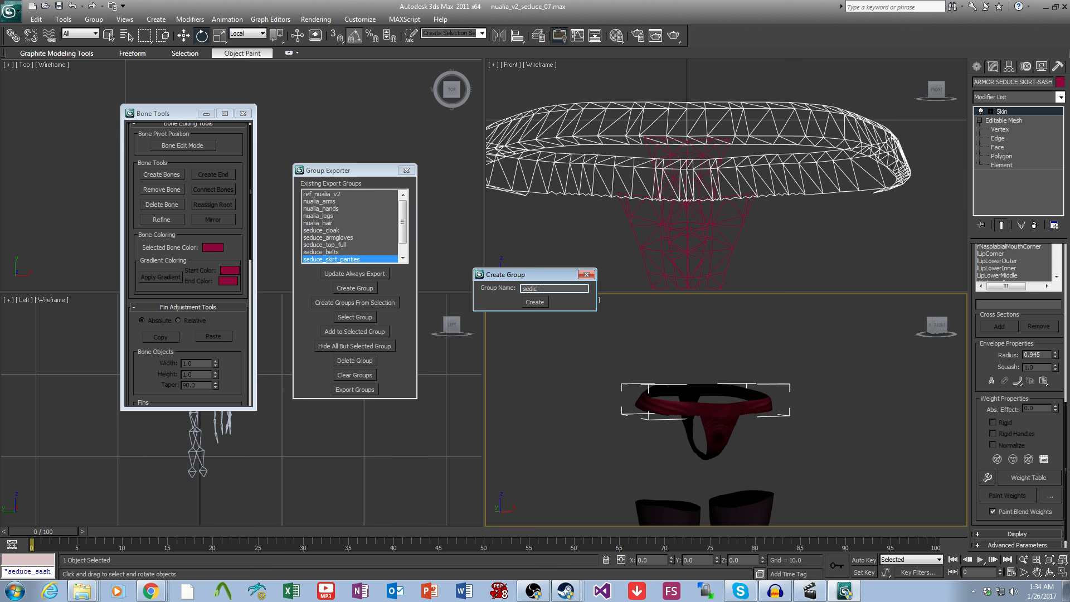
pyautogui.write('seduce_sash_bare')
pyautogui.click(542, 302)
pyautogui.click(577, 329)
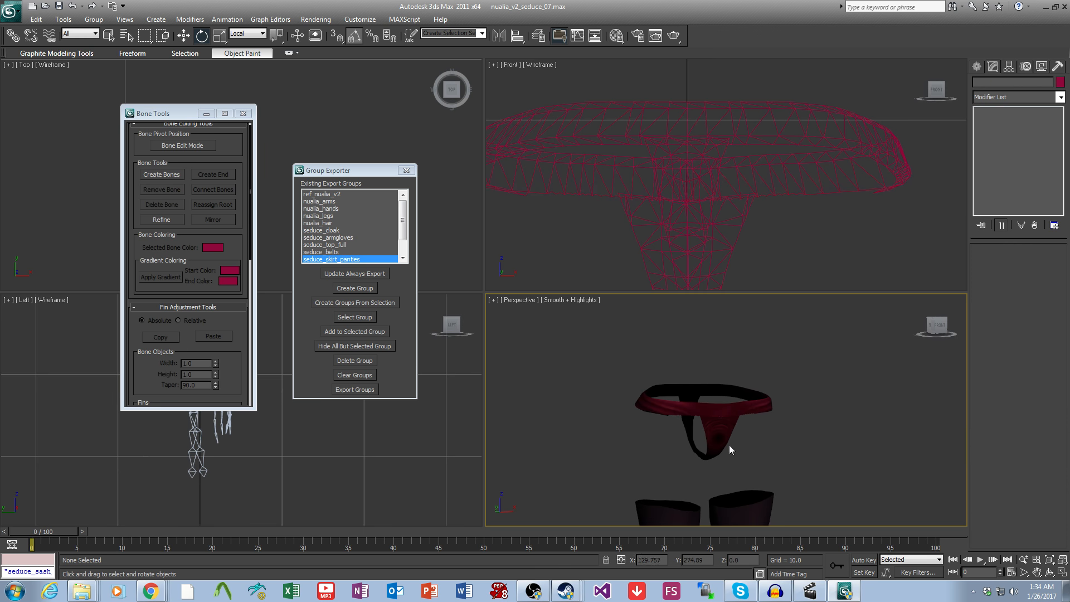
# Step: Hide the sash and panties meshes so that only the leggings stay in view
pyautogui.hotkey('ctrl', 'h')
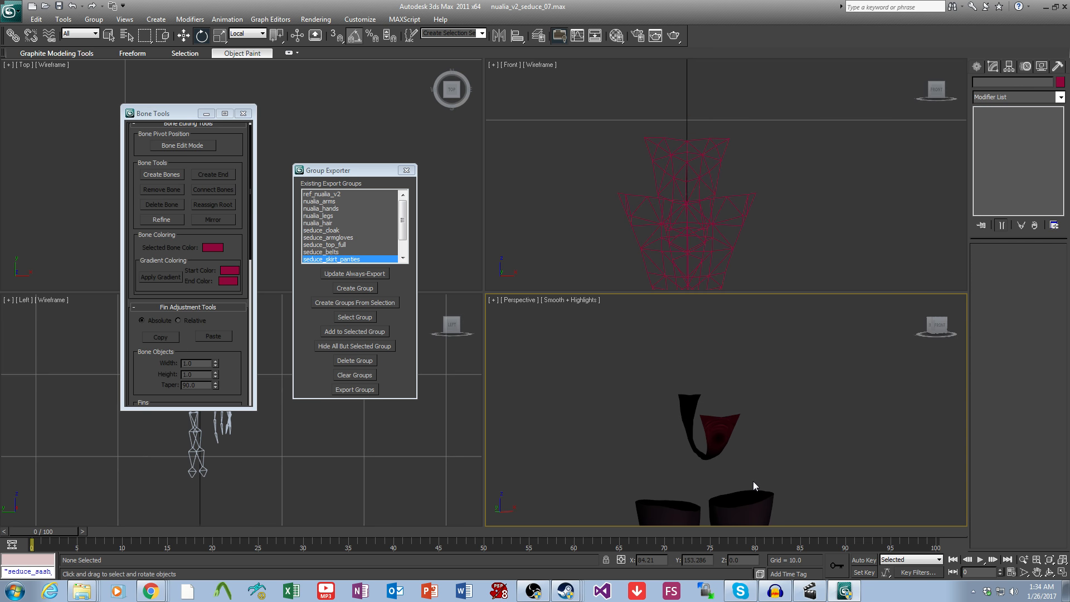
pyautogui.hotkey('ctrl', 'z')
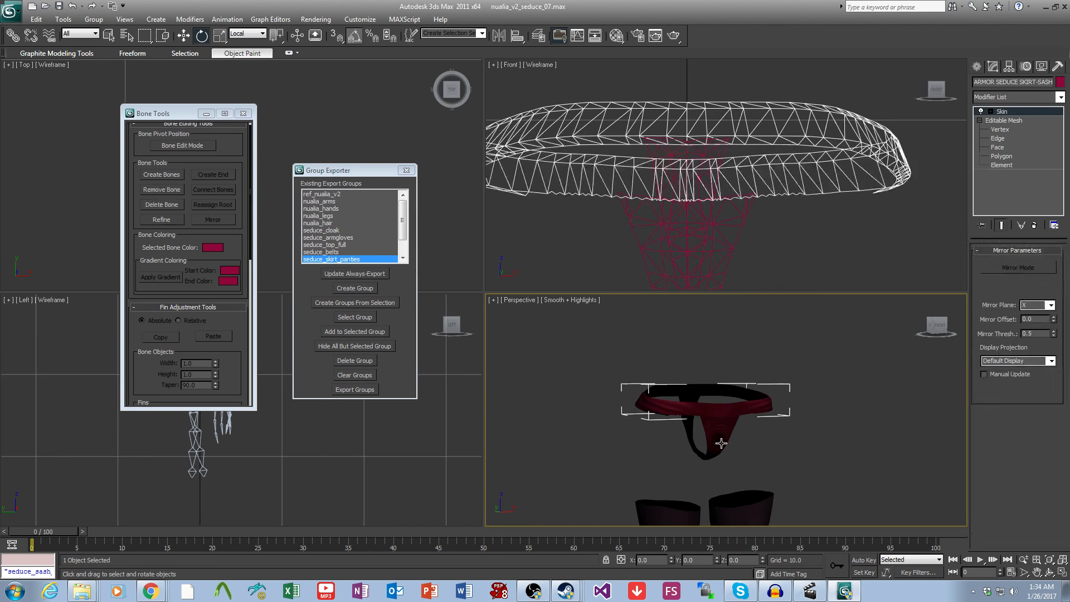
pyautogui.click(721, 442)
pyautogui.hotkey('ctrl', 's')
pyautogui.press('Delete')
pyautogui.scroll(-4, 748, 396)
pyautogui.moveTo(771, 461); pyautogui.dragTo(740, 416, button='middle')
pyautogui.click(709, 373)
pyautogui.press('Delete')
pyautogui.moveTo(795, 479); pyautogui.dragTo(765, 407, button='middle')
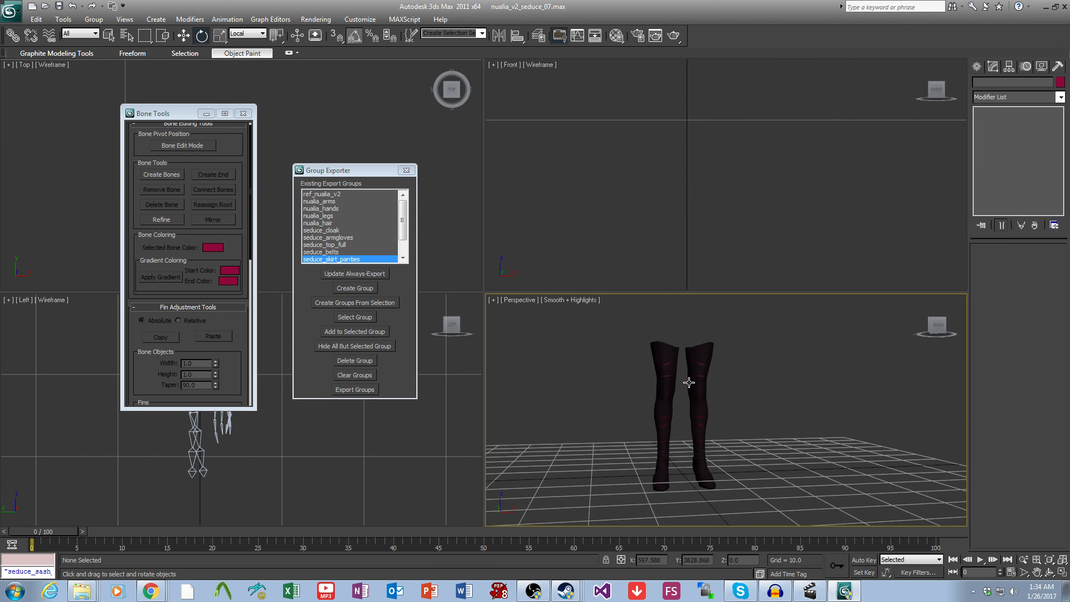
# Step: Select the ARMOR SEDUCE LEGGINGS mesh and create an export group named seduce_leggings
pyautogui.click(689, 382)
pyautogui.click(357, 290)
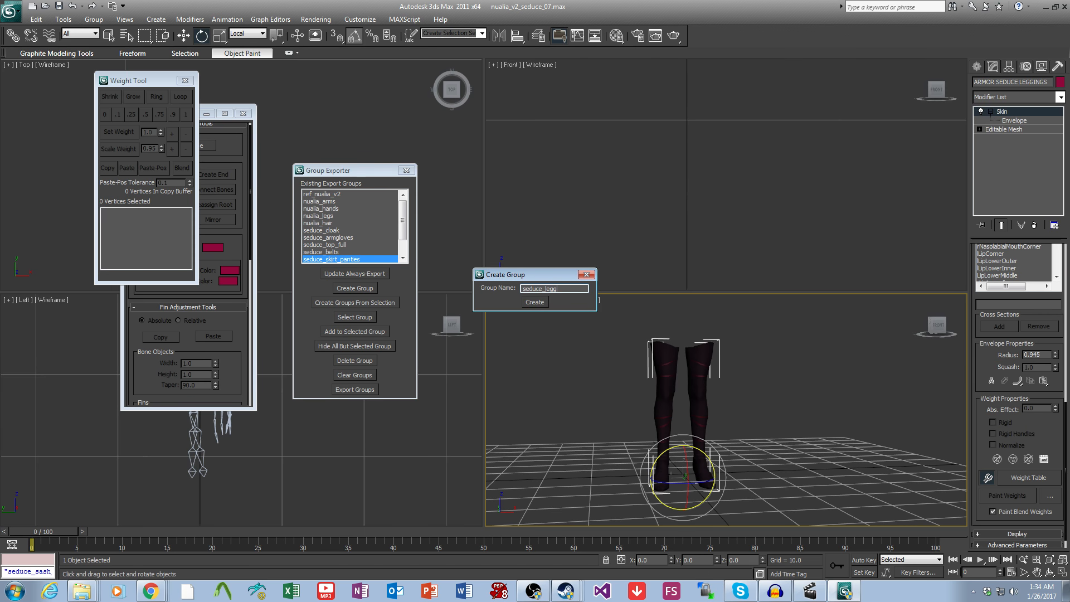
pyautogui.click(538, 302)
pyautogui.click(583, 328)
# Step: Deselect the leggings and unhide all the hidden body, hair and armor meshes
pyautogui.moveTo(750, 406); pyautogui.dragTo(763, 452, button='middle')
pyautogui.scroll(-3, 764, 440)
pyautogui.click(764, 457)
pyautogui.scroll(3, 761, 462)
pyautogui.press('5')
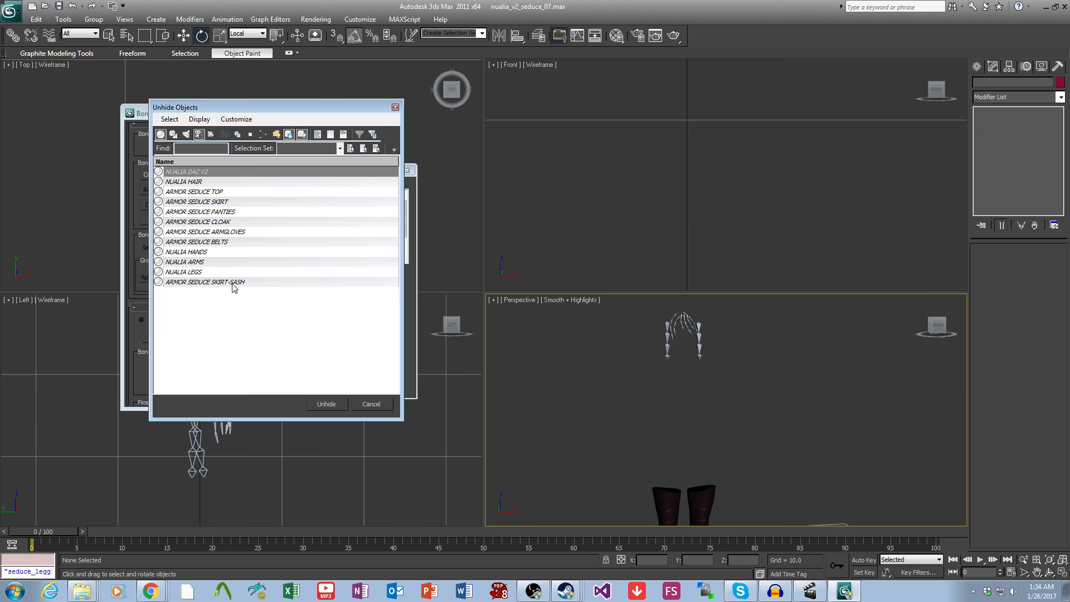
pyautogui.hotkey('ctrl', 'a')
pyautogui.click(337, 406)
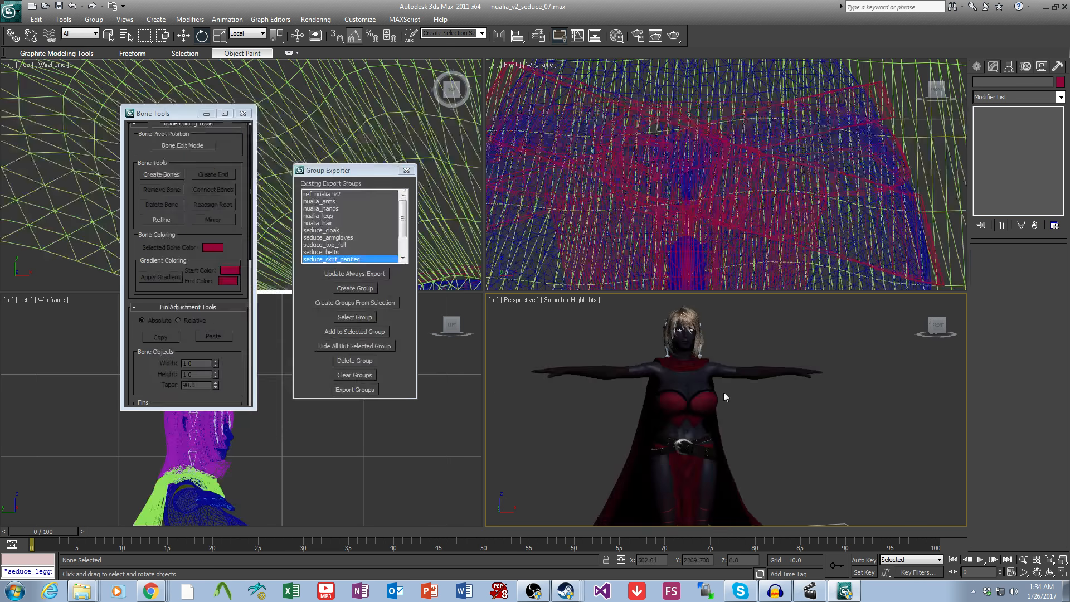
# Step: Select all the hair bone nodes in the Schematic View and save the scene
pyautogui.scroll(3, 749, 393)
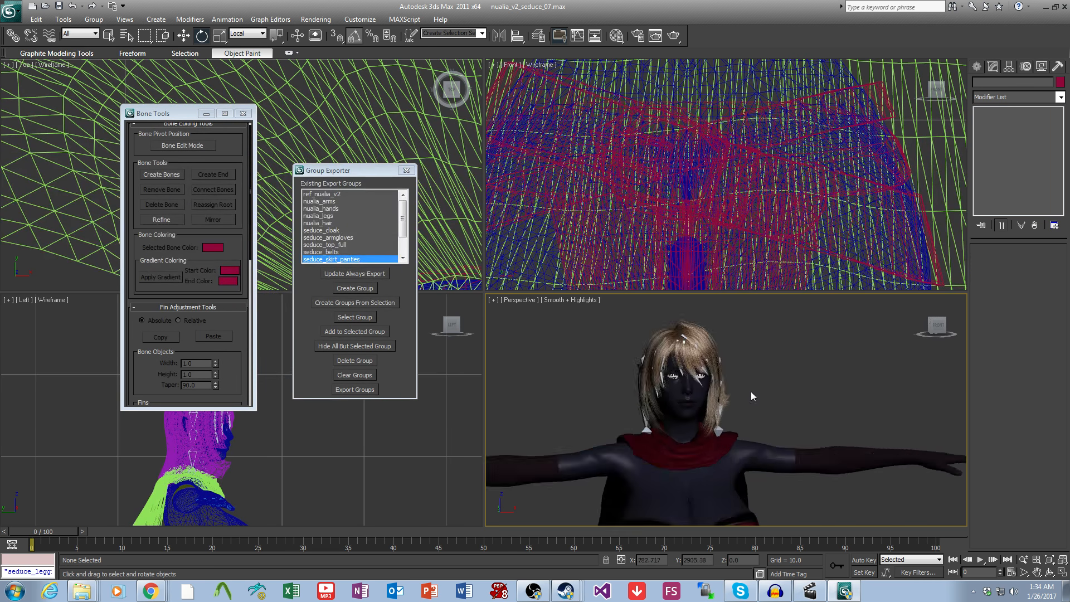
pyautogui.scroll(2, 751, 396)
pyautogui.click(594, 35)
pyautogui.scroll(-2, 622, 195)
pyautogui.moveTo(622, 196); pyautogui.dragTo(268, 195, button='middle')
pyautogui.moveTo(685, 224); pyautogui.dragTo(390, 209, button='middle')
pyautogui.moveTo(752, 204); pyautogui.dragTo(473, 215, button='middle')
pyautogui.scroll(3, 473, 215)
pyautogui.scroll(3, 565, 228)
pyautogui.moveTo(684, 258); pyautogui.dragTo(115, 142)
pyautogui.click(11, 10)
pyautogui.click(37, 113)
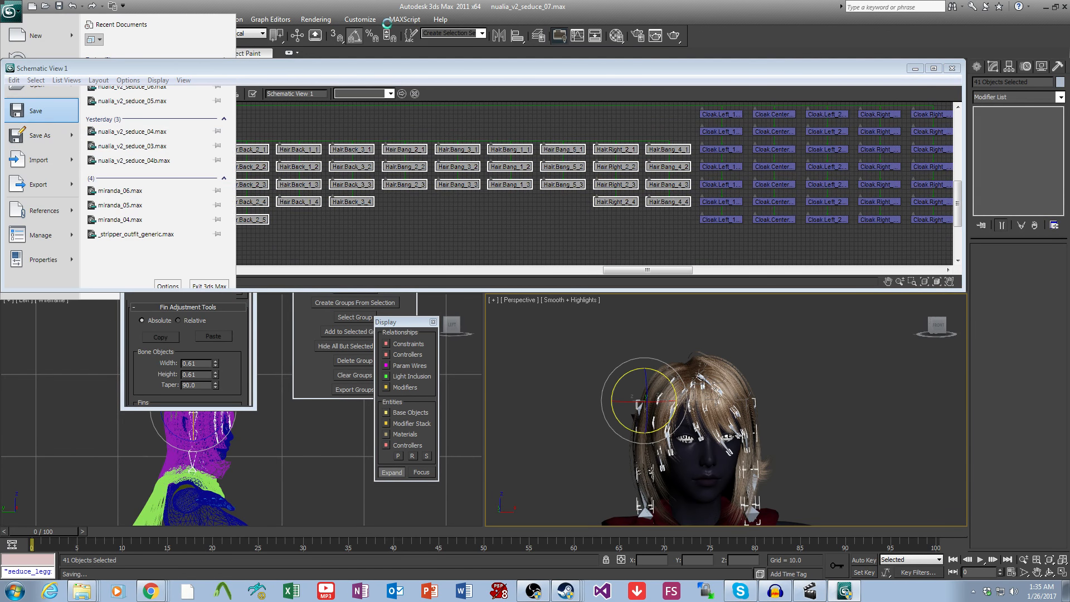
# Step: Run the BoneJiggler.ms script and jiggle the selected hair bones without roots
pyautogui.click(393, 20)
pyautogui.click(422, 55)
pyautogui.click(113, 247)
pyautogui.scroll(-3, 117, 237)
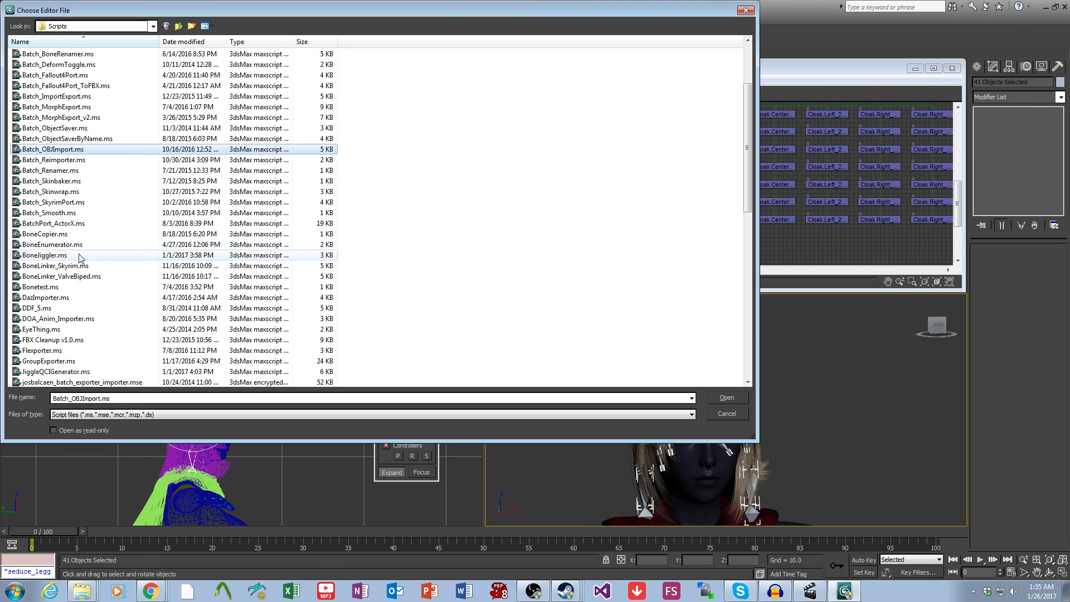
pyautogui.doubleClick(61, 257)
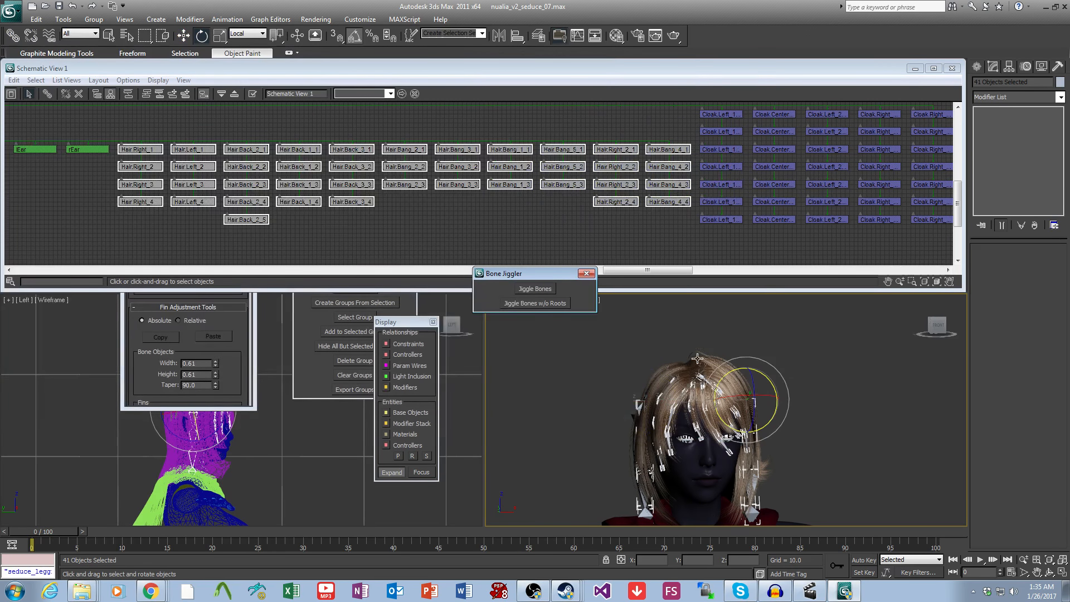
pyautogui.click(536, 303)
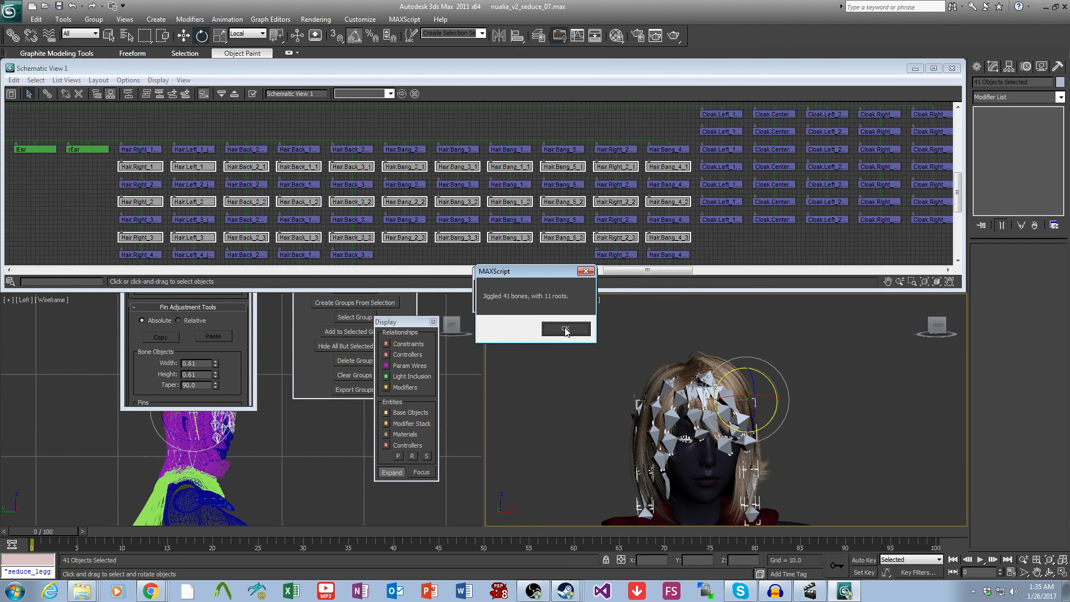
# Step: Clear the bone selection and select all hair jiggle bones by name with the filter *hair*jiggle, with bones shown in the list
pyautogui.click(566, 330)
pyautogui.click(798, 414)
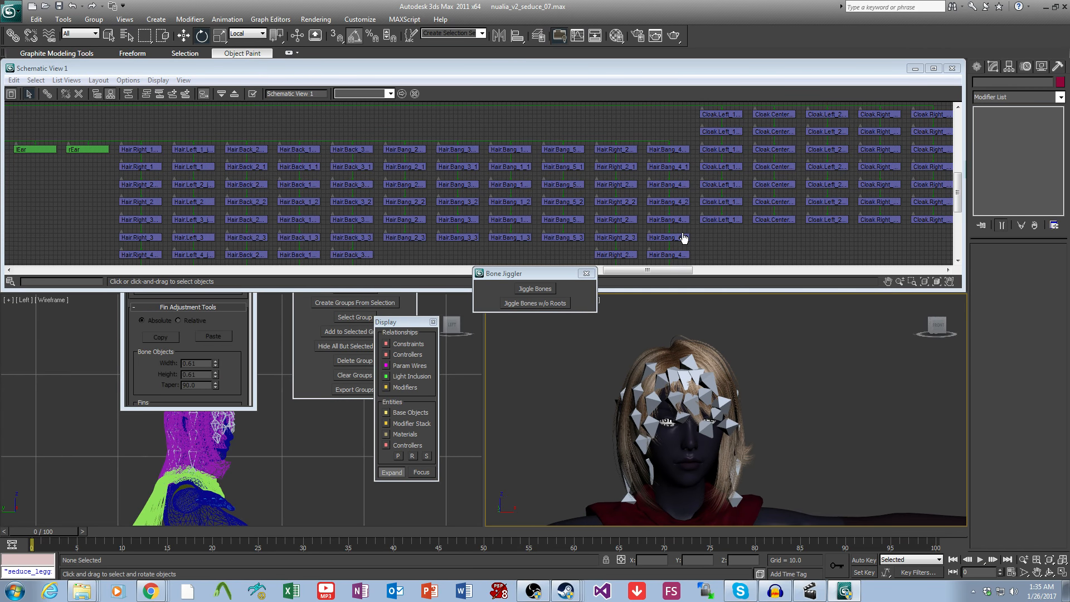
pyautogui.scroll(-2, 696, 223)
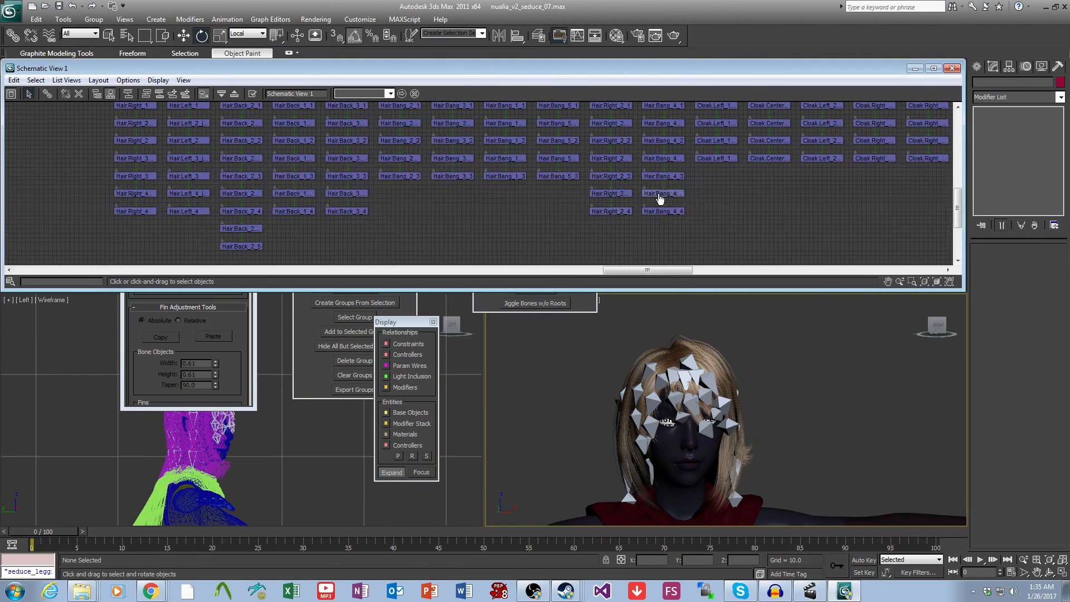
pyautogui.moveTo(768, 406); pyautogui.dragTo(769, 416, button='middle')
pyautogui.press('h')
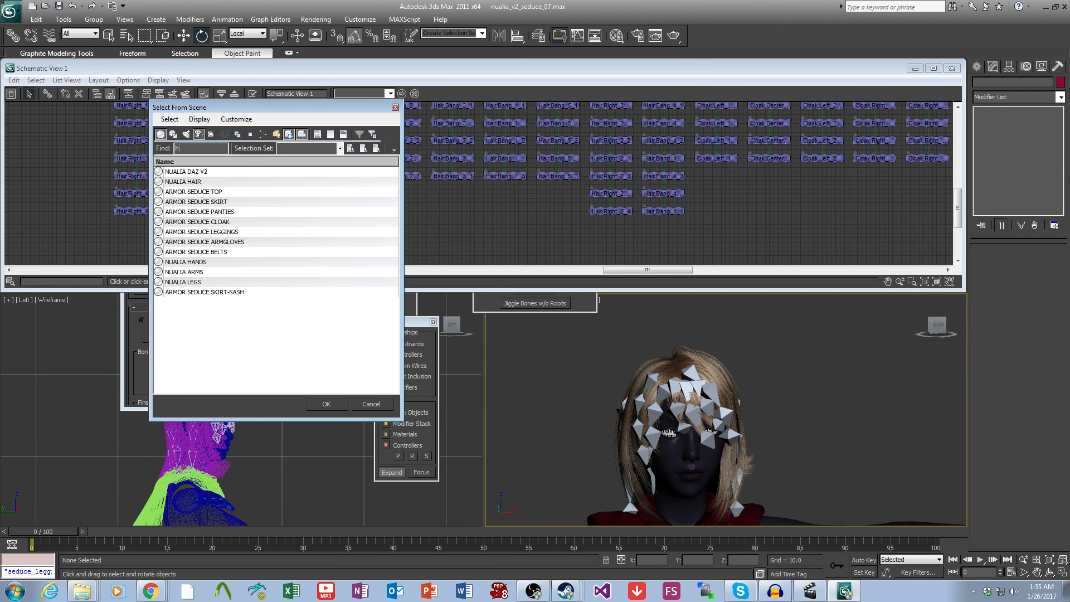
pyautogui.click(263, 133)
pyautogui.moveTo(200, 152); pyautogui.dragTo(106, 143)
pyautogui.write('*')
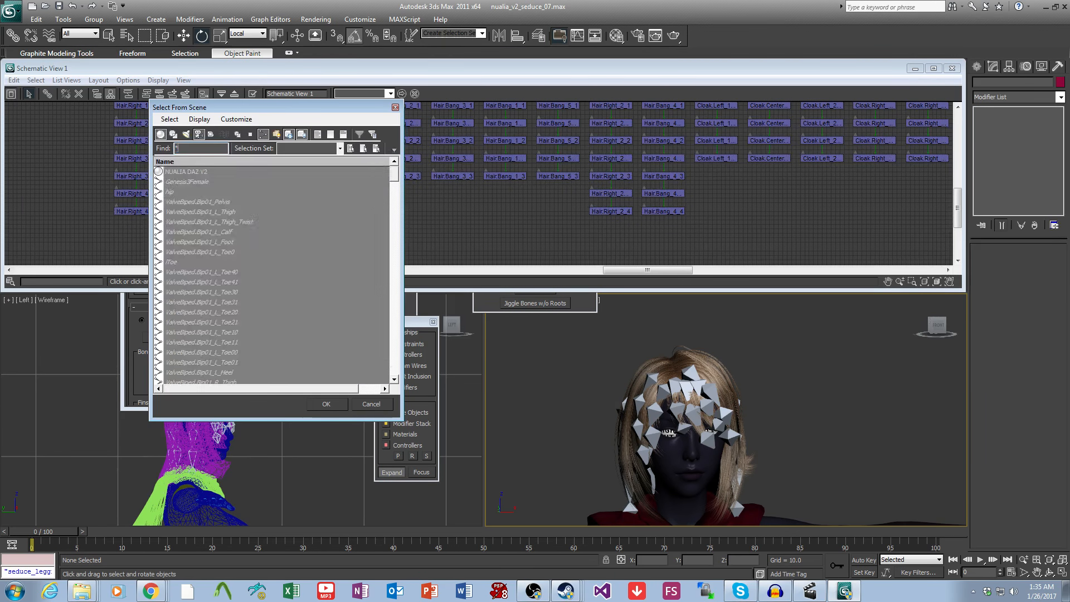
pyautogui.write('hair*jiggle')
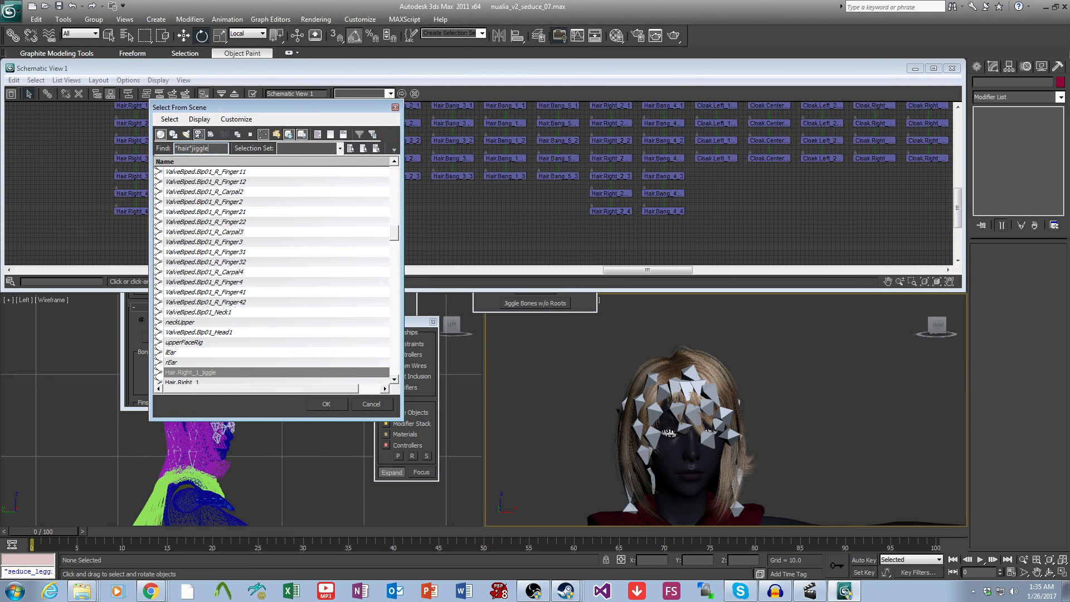
pyautogui.click(326, 404)
# Step: Select the whole block of hair bones and hair jiggle bones in the Schematic View
pyautogui.moveTo(669, 200); pyautogui.dragTo(699, 252, button='middle')
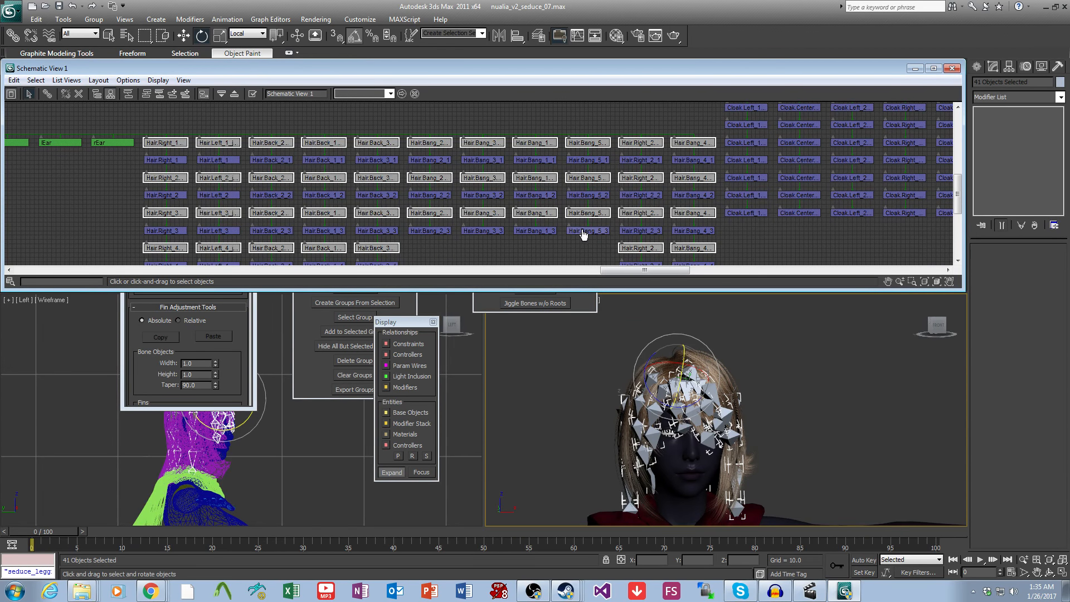
pyautogui.scroll(-3, 580, 232)
pyautogui.click(676, 228)
pyautogui.moveTo(677, 233); pyautogui.dragTo(664, 237, button='middle')
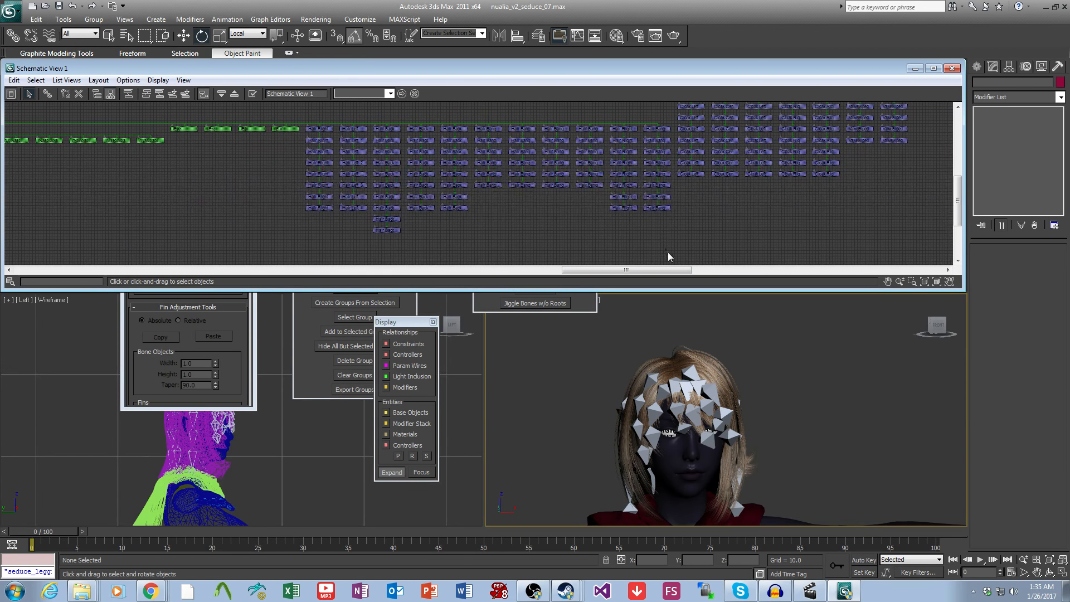
pyautogui.moveTo(667, 253); pyautogui.dragTo(314, 122)
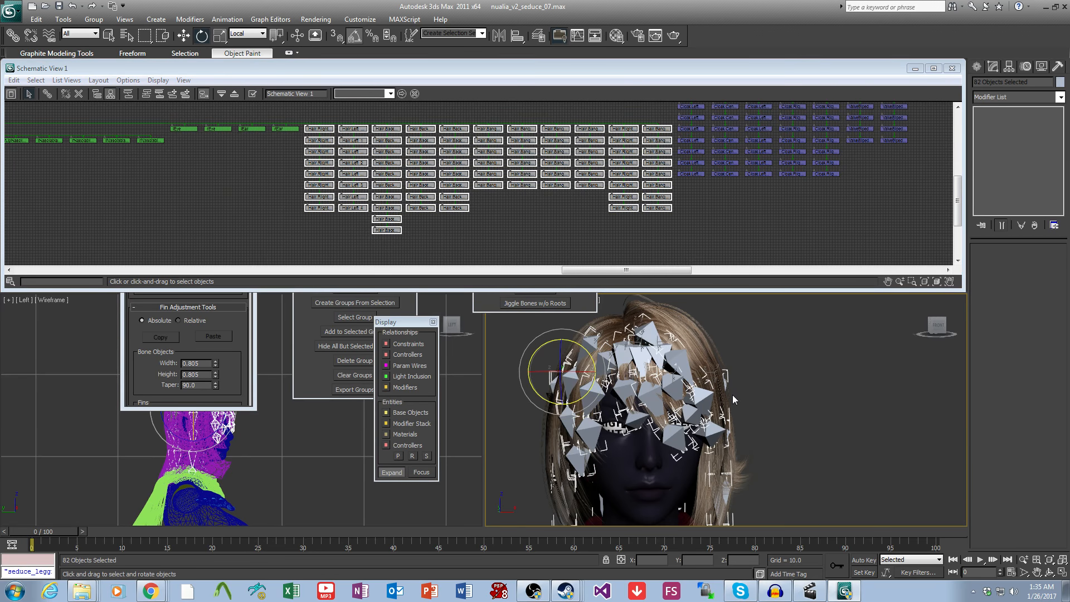
# Step: Switch the reference coordinate system to World and save the scene
pyautogui.click(251, 34)
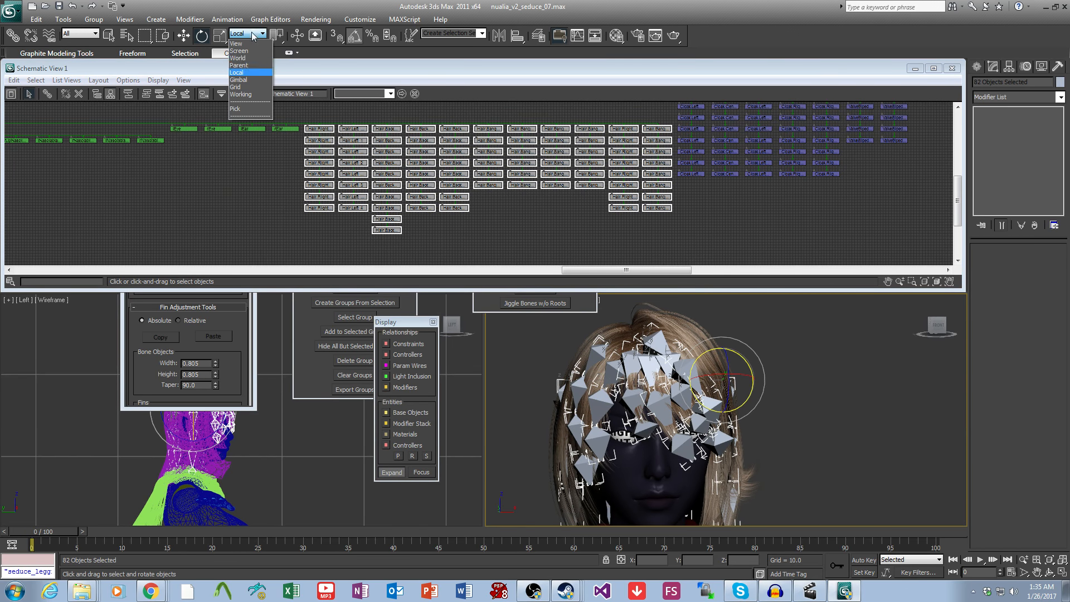
pyautogui.click(243, 59)
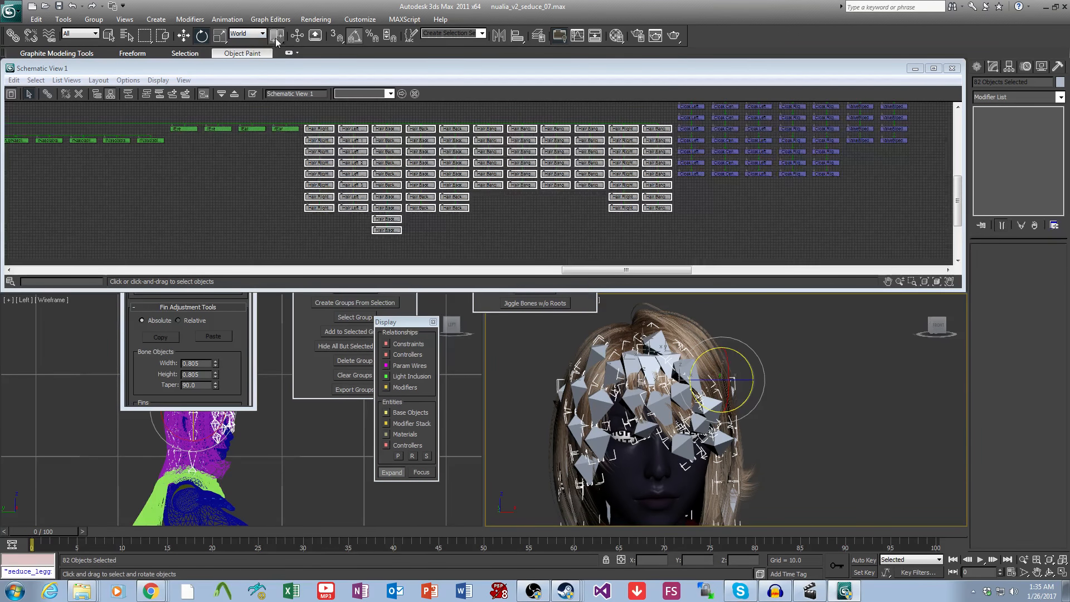
pyautogui.click(20, 17)
pyautogui.click(36, 118)
# Step: Turn on Don't Affect Children for transforms of the selected hair bones
pyautogui.moveTo(670, 323); pyautogui.dragTo(690, 312, button='middle')
pyautogui.click(1008, 66)
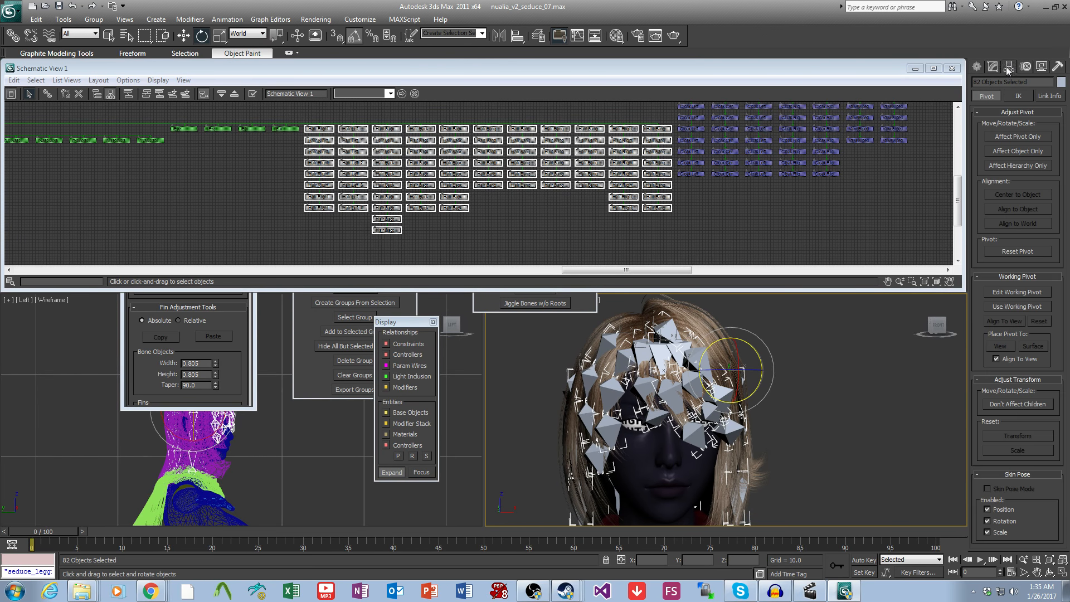
pyautogui.click(1005, 405)
# Step: Run the Batch Object Saver script, forget the selected objects and clear all saved objects
pyautogui.click(402, 19)
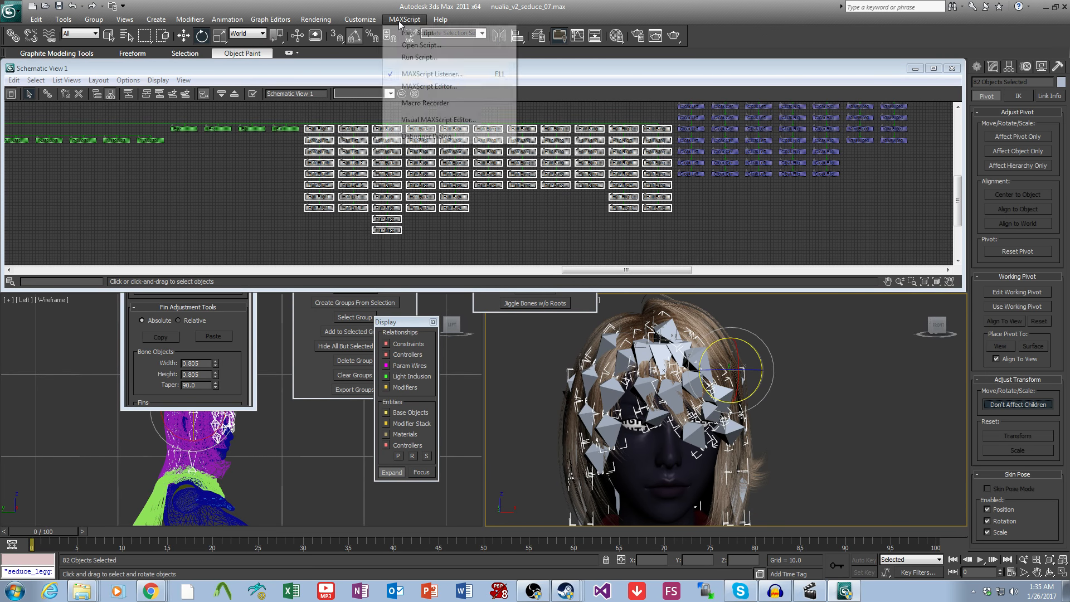
pyautogui.click(419, 57)
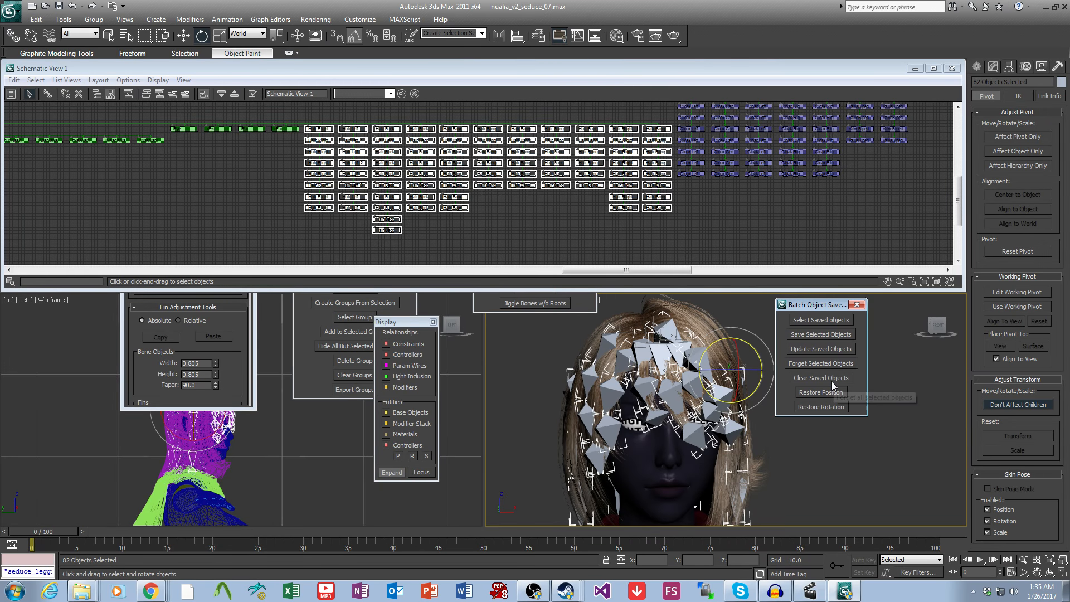
pyautogui.click(824, 366)
pyautogui.click(561, 331)
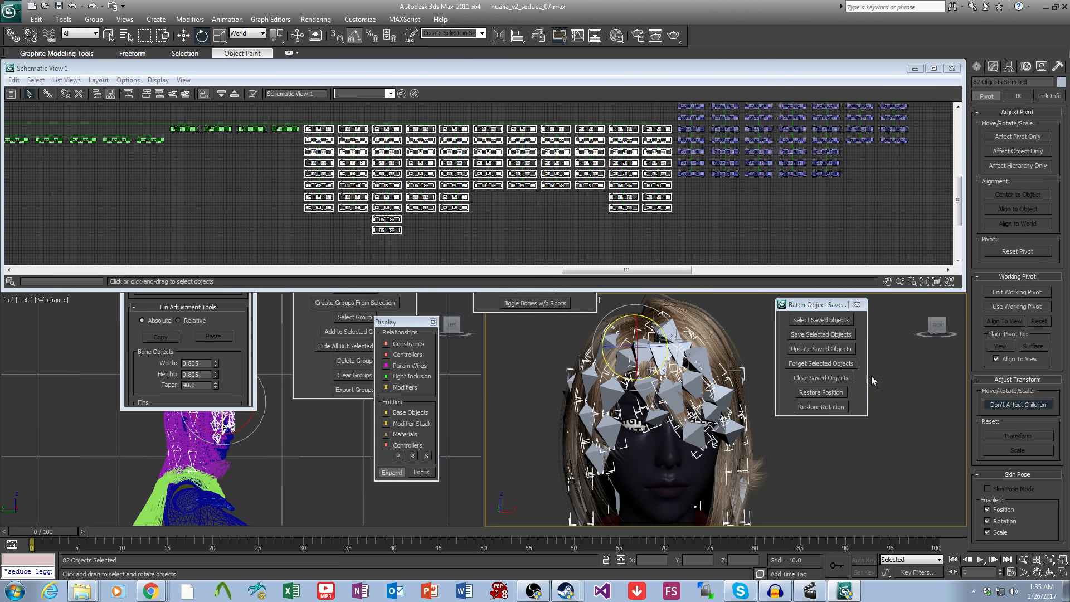
pyautogui.click(834, 378)
pyautogui.click(550, 329)
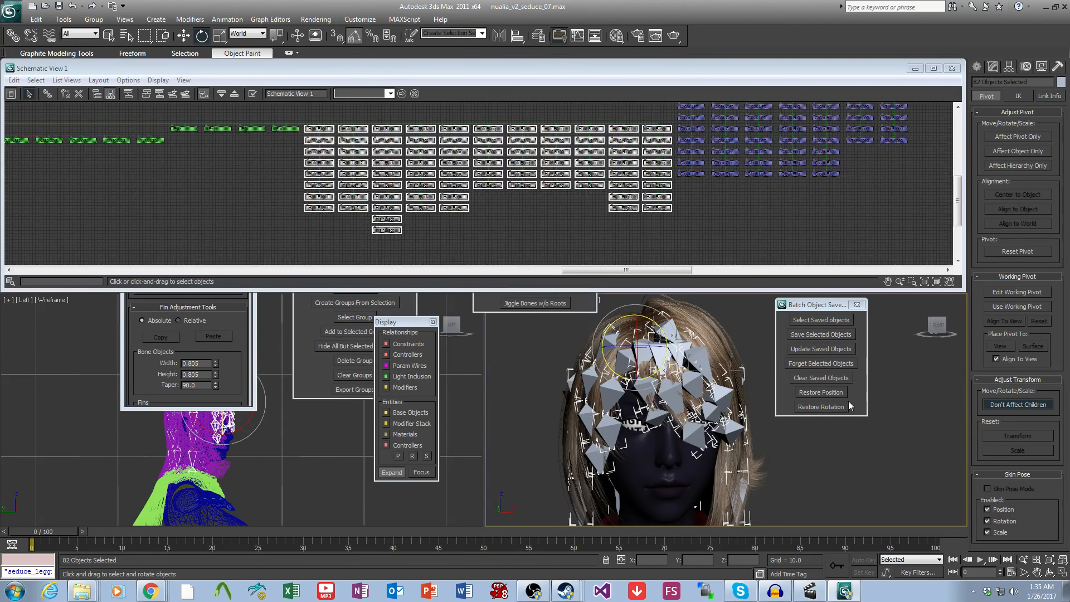
# Step: Store the selected hair bones in the Batch Object Saver and save the scene
pyautogui.click(822, 334)
pyautogui.click(552, 328)
pyautogui.click(11, 10)
pyautogui.click(36, 111)
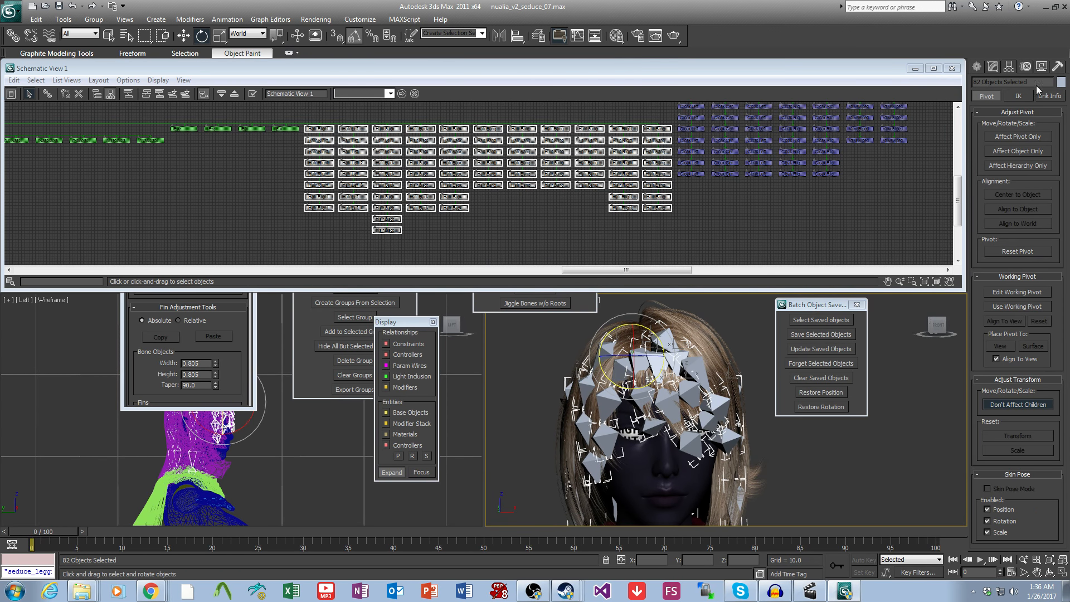
# Step: Close the Schematic View and set the hair bones' absolute world rotation to -180 on X and 0 on the other axes
pyautogui.click(951, 68)
pyautogui.moveTo(704, 365); pyautogui.dragTo(708, 346, button='middle')
pyautogui.press('F12')
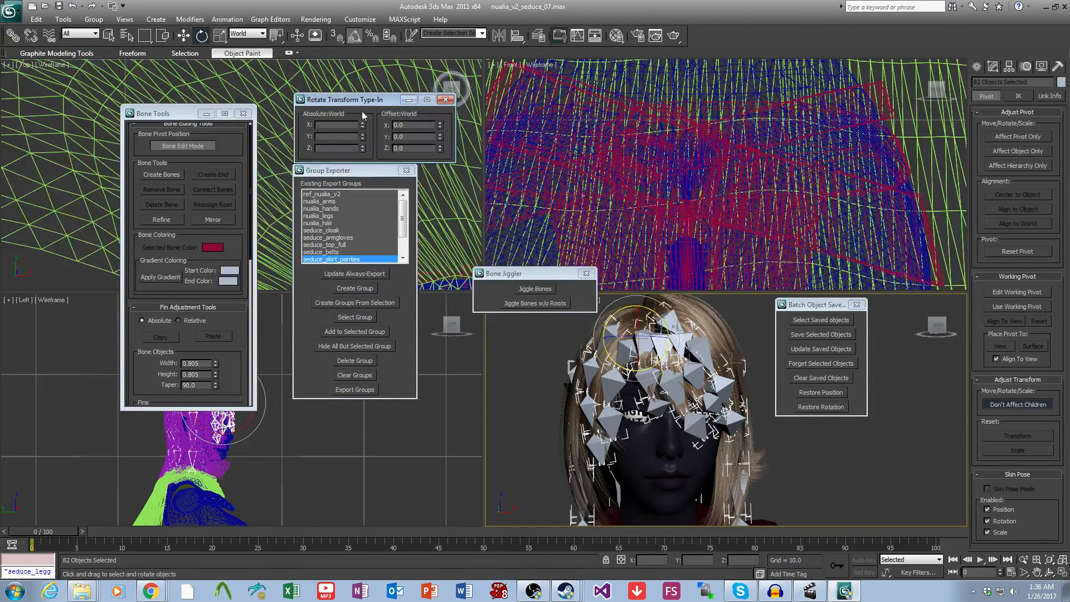
pyautogui.write('-180')
pyautogui.press('Return')
pyautogui.click(350, 125)
pyautogui.write('0')
pyautogui.press('Return')
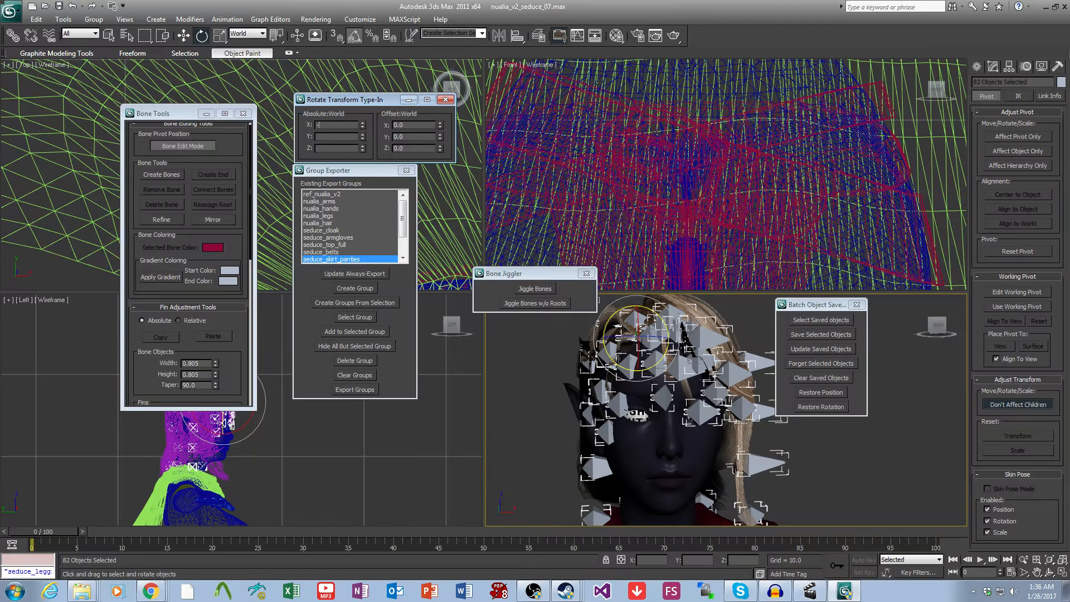
# Step: Deselect the bones and restore the saved positions of the hair bones
pyautogui.click(881, 439)
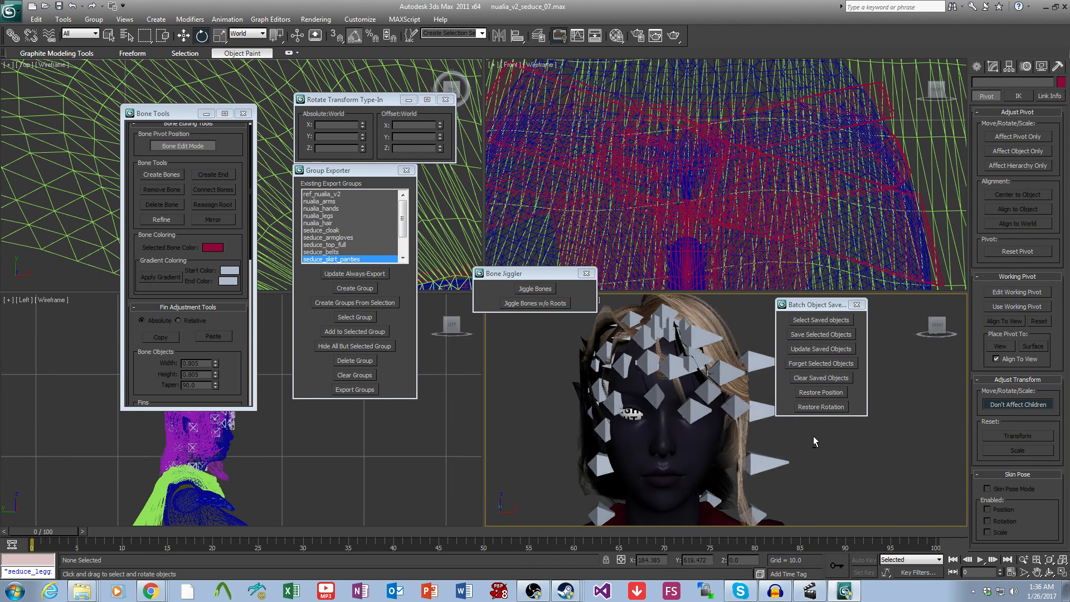
pyautogui.click(829, 389)
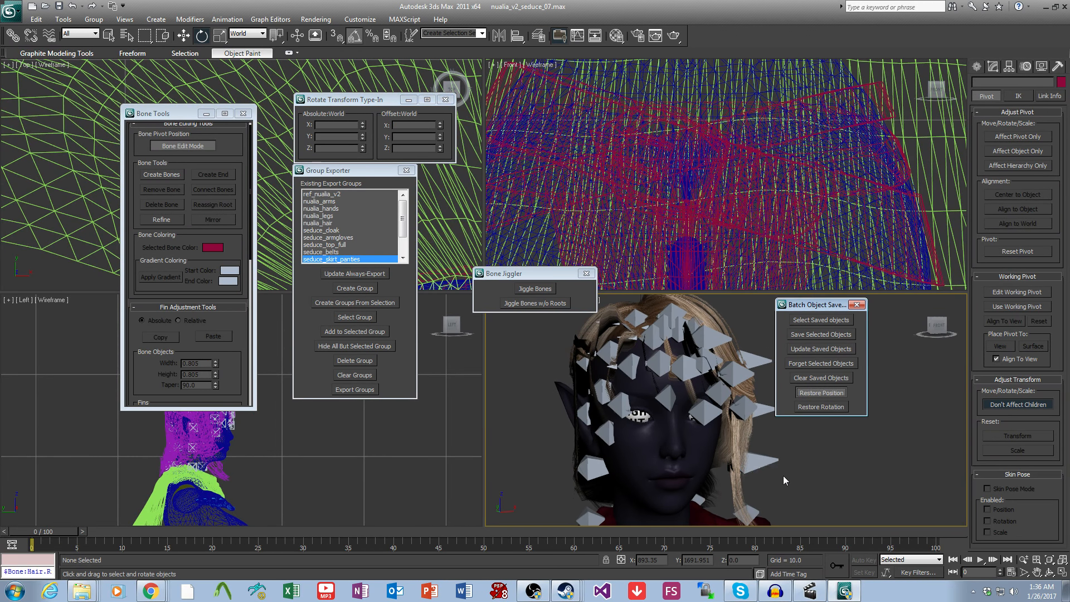
pyautogui.moveTo(783, 476); pyautogui.dragTo(753, 465, button='middle')
# Step: Switch Always Deform off and back on in the Skin modifier of the NUALIA HAIR mesh
pyautogui.click(723, 317)
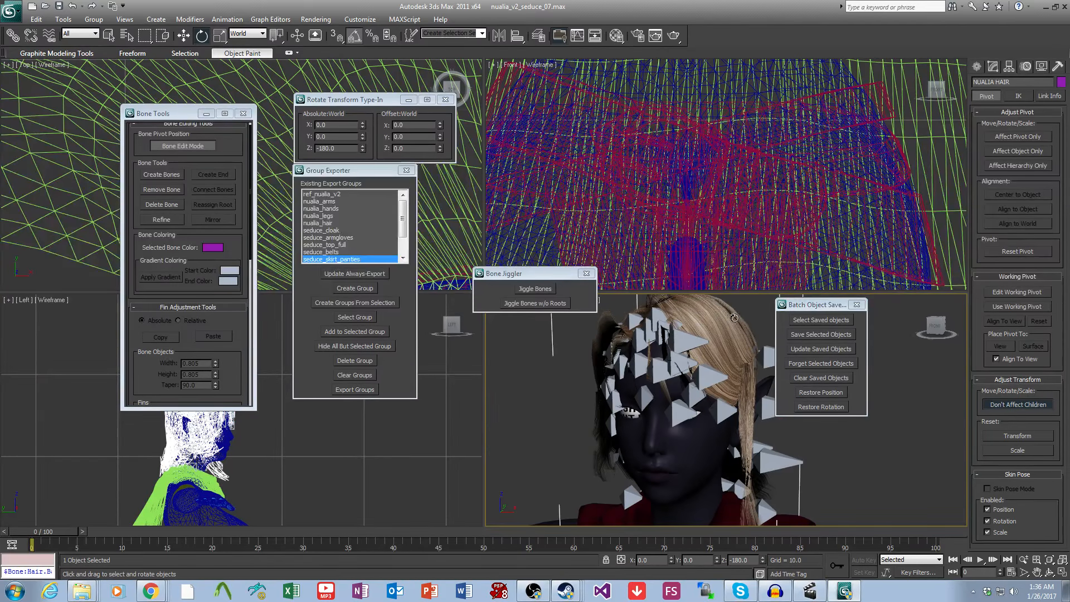
pyautogui.click(992, 68)
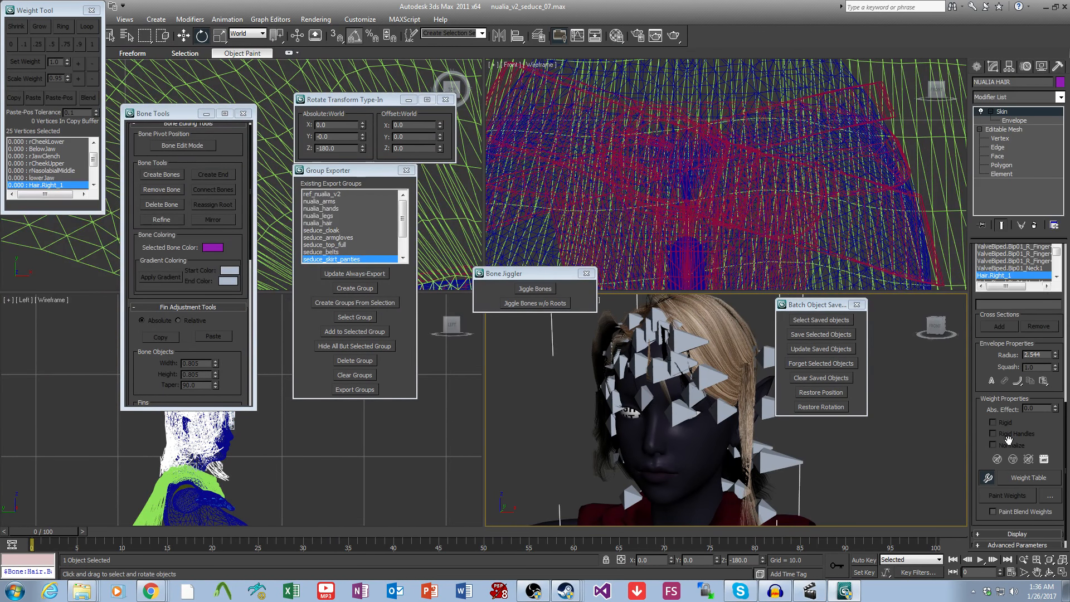
pyautogui.scroll(-2, 1028, 441)
pyautogui.click(1017, 530)
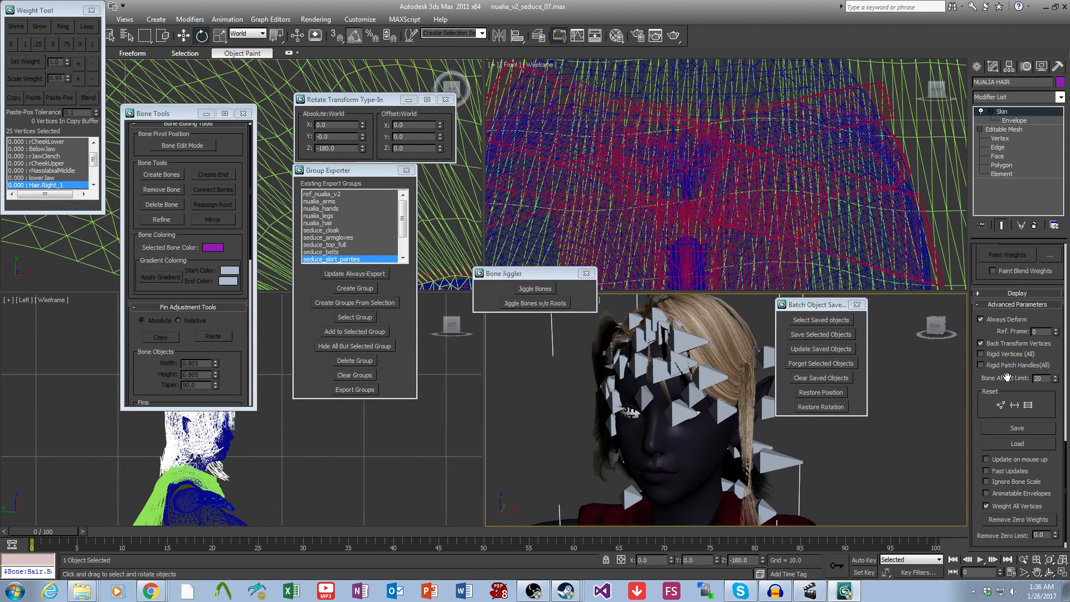
pyautogui.click(989, 319)
pyautogui.click(990, 319)
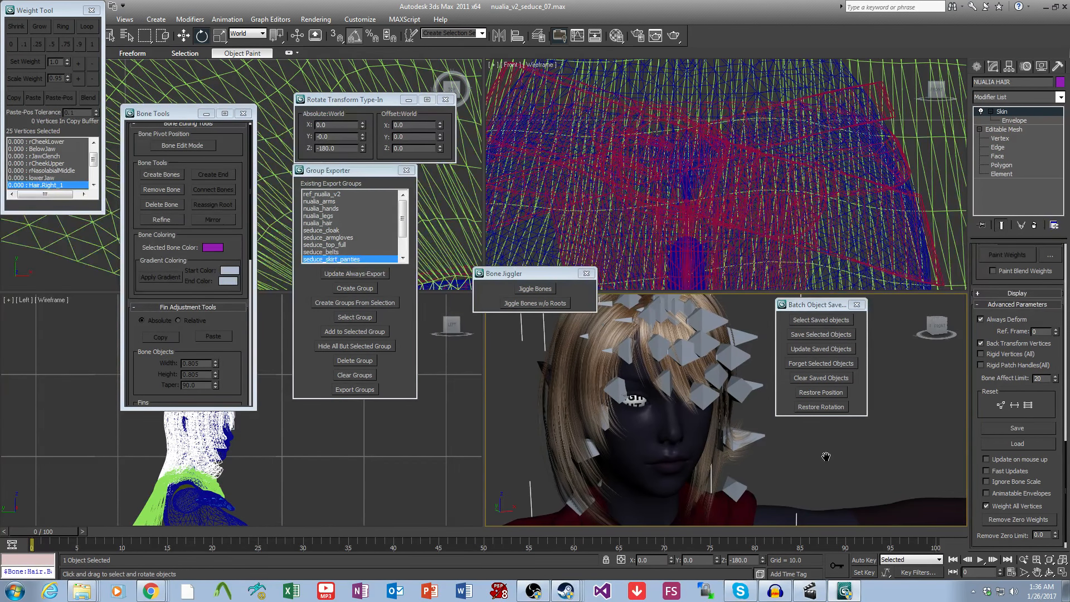
# Step: Select the Hair.Bang_4_1 bone in the Schematic View and check its world rotation and the hair around it
pyautogui.click(594, 35)
pyautogui.moveTo(638, 205); pyautogui.dragTo(642, 108, button='middle')
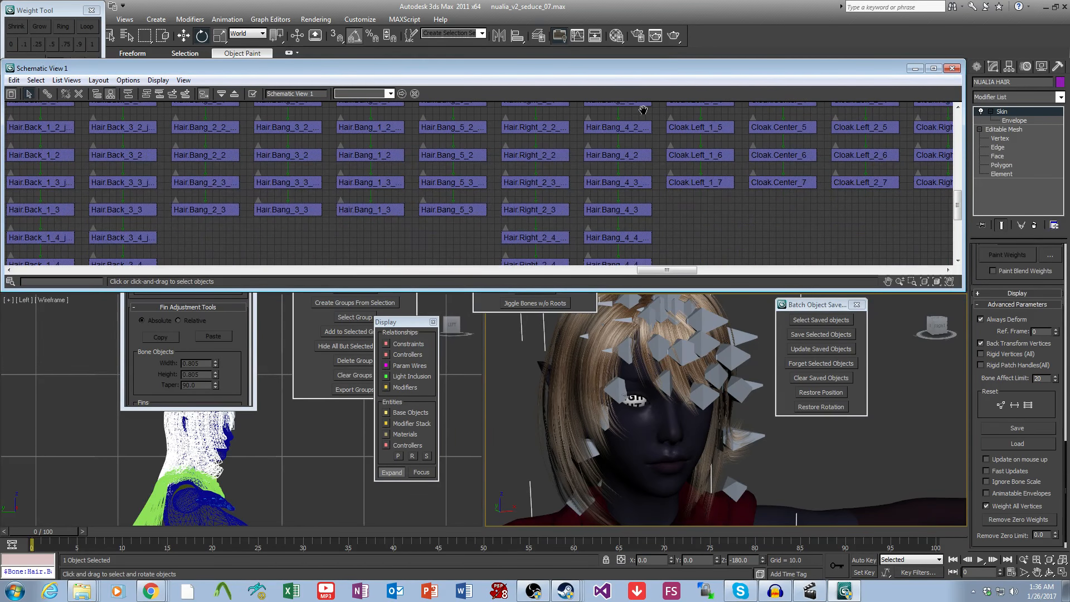
pyautogui.scroll(3, 639, 192)
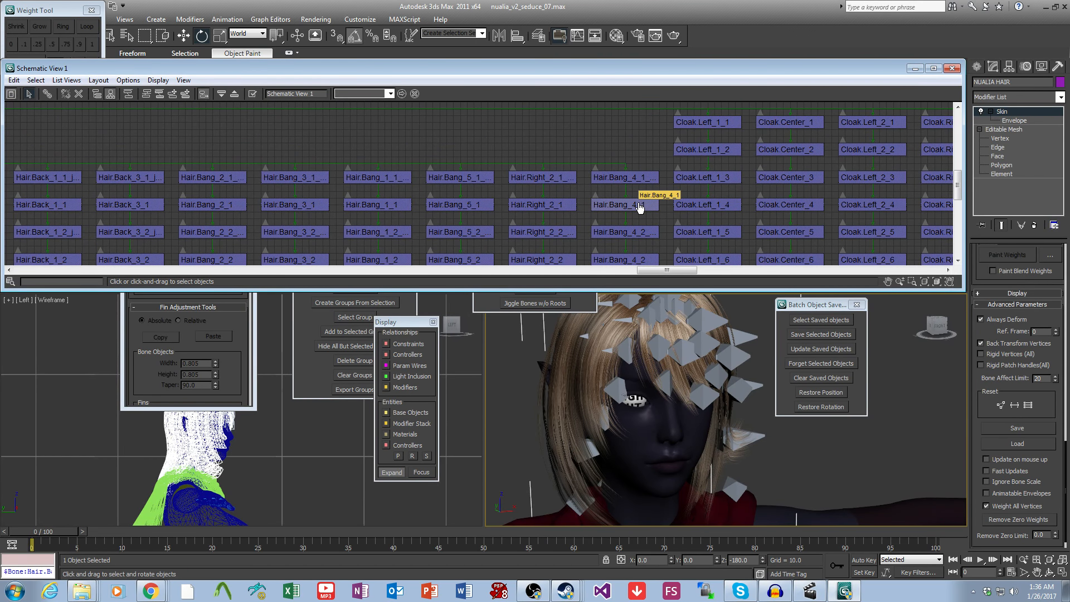
pyautogui.click(639, 207)
pyautogui.click(952, 68)
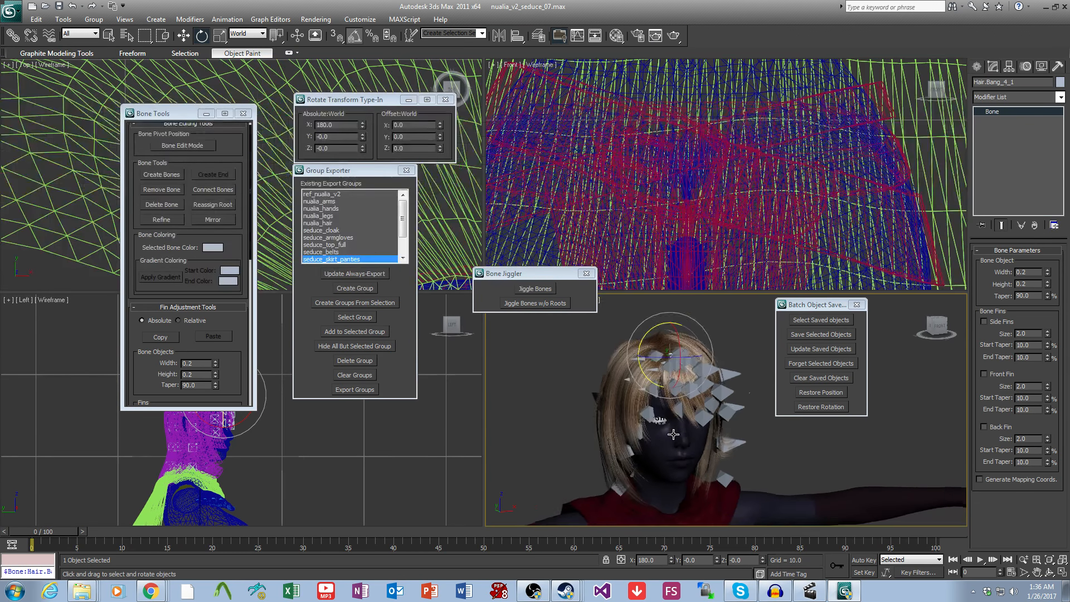
pyautogui.moveTo(673, 434); pyautogui.dragTo(691, 419, button='middle')
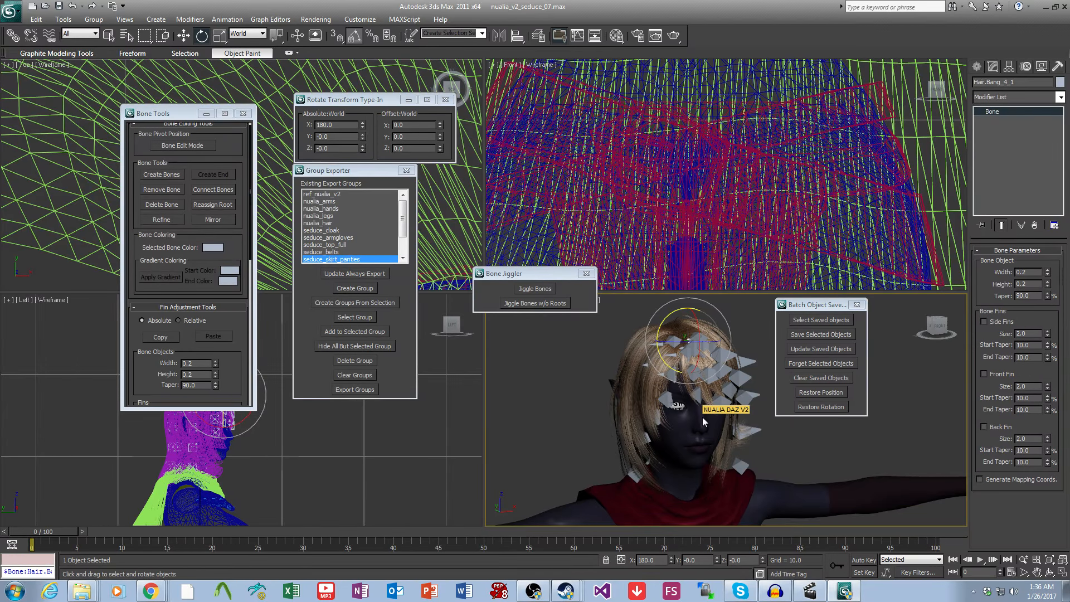
pyautogui.moveTo(702, 417); pyautogui.dragTo(726, 414, button='middle')
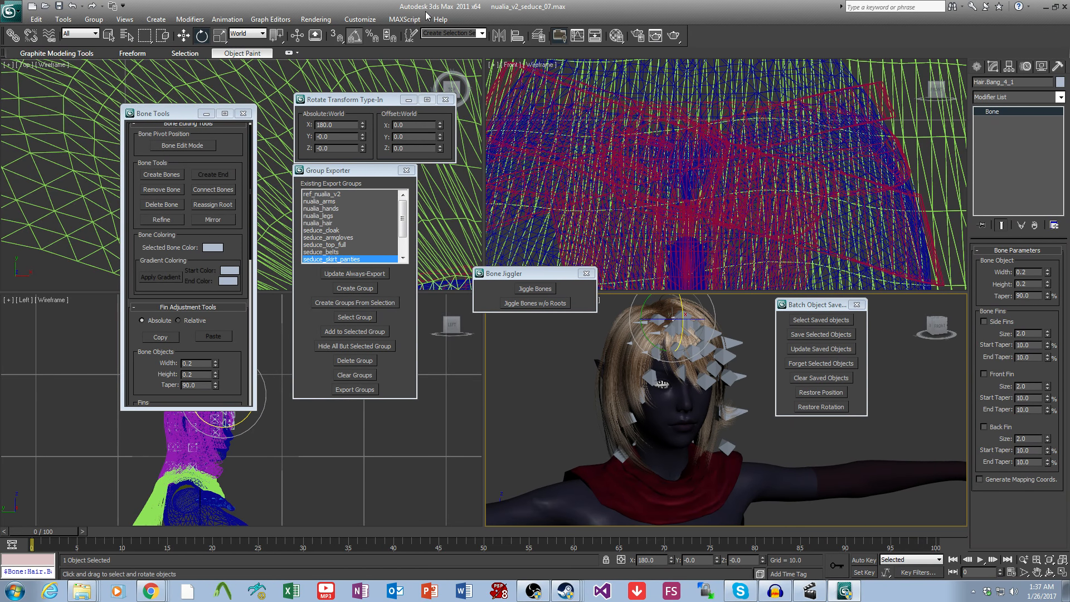
pyautogui.click(428, 19)
pyautogui.click(432, 42)
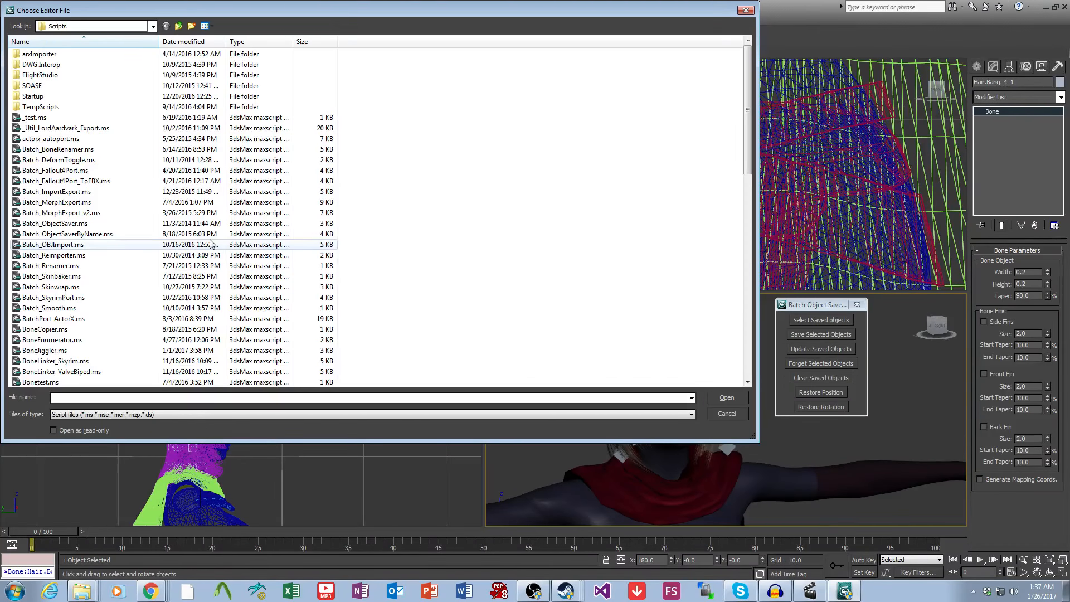
pyautogui.click(145, 287)
pyautogui.scroll(-1, 84, 258)
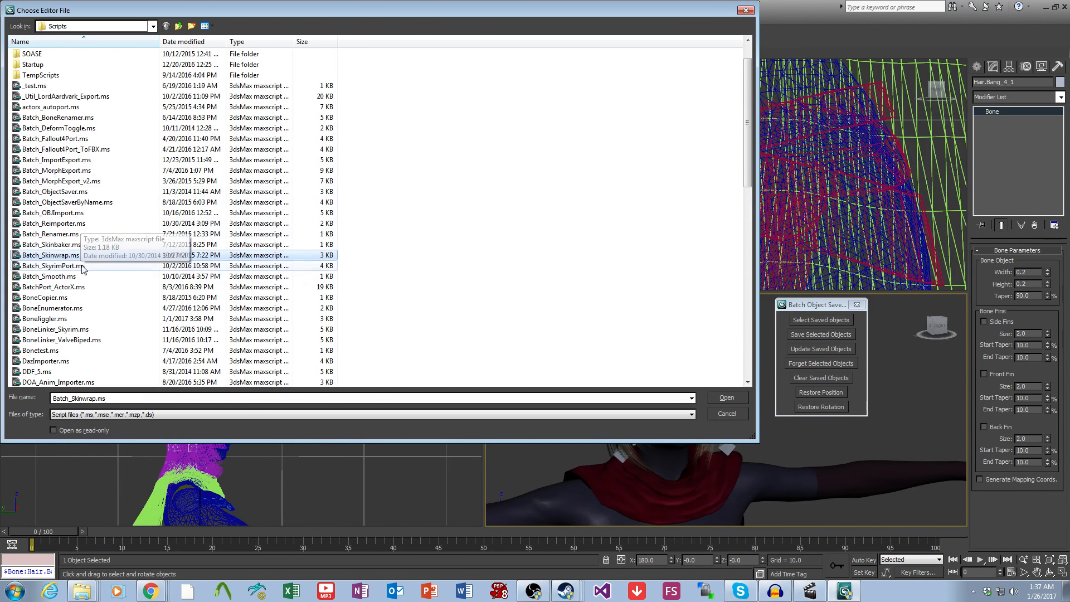
pyautogui.doubleClick(61, 319)
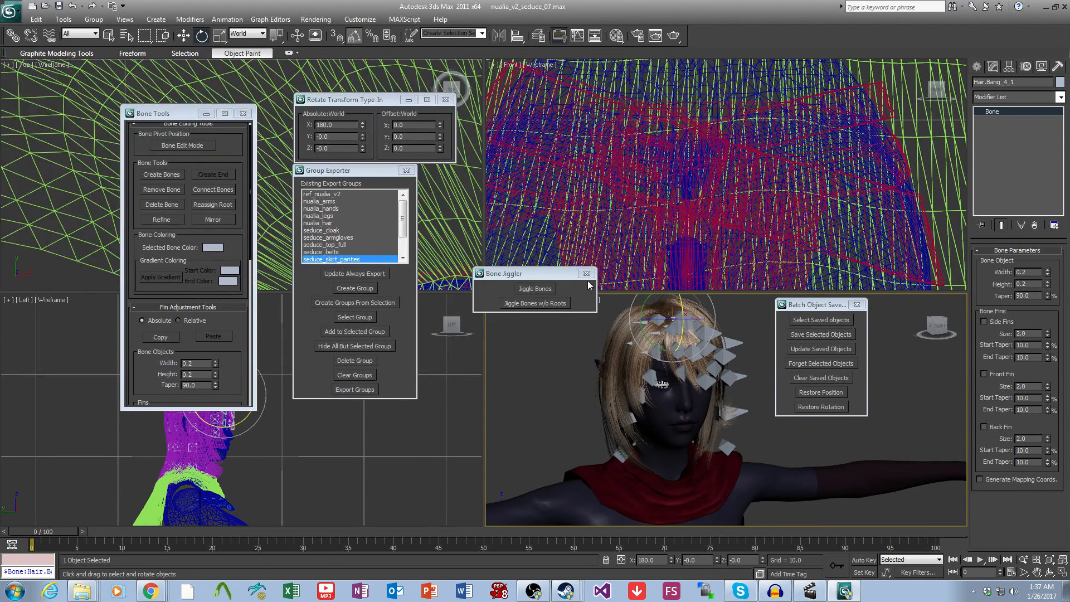
pyautogui.click(586, 273)
# Step: Run the JiggleQCIGenerator.ms script
pyautogui.click(404, 19)
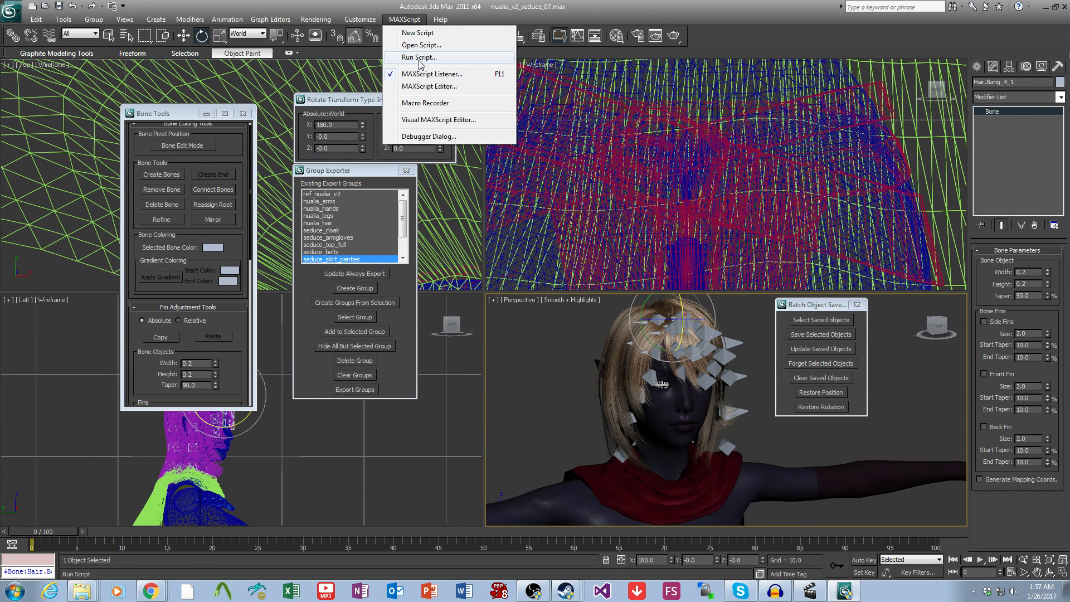
pyautogui.click(418, 59)
pyautogui.scroll(-10, 62, 184)
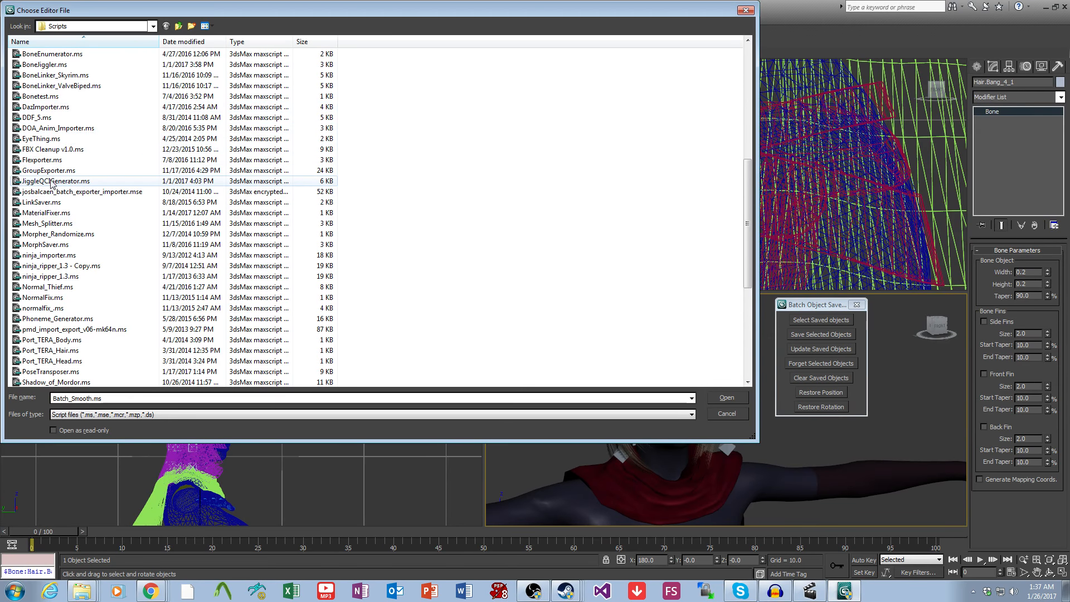
pyautogui.doubleClick(51, 182)
pyautogui.scroll(4, 713, 432)
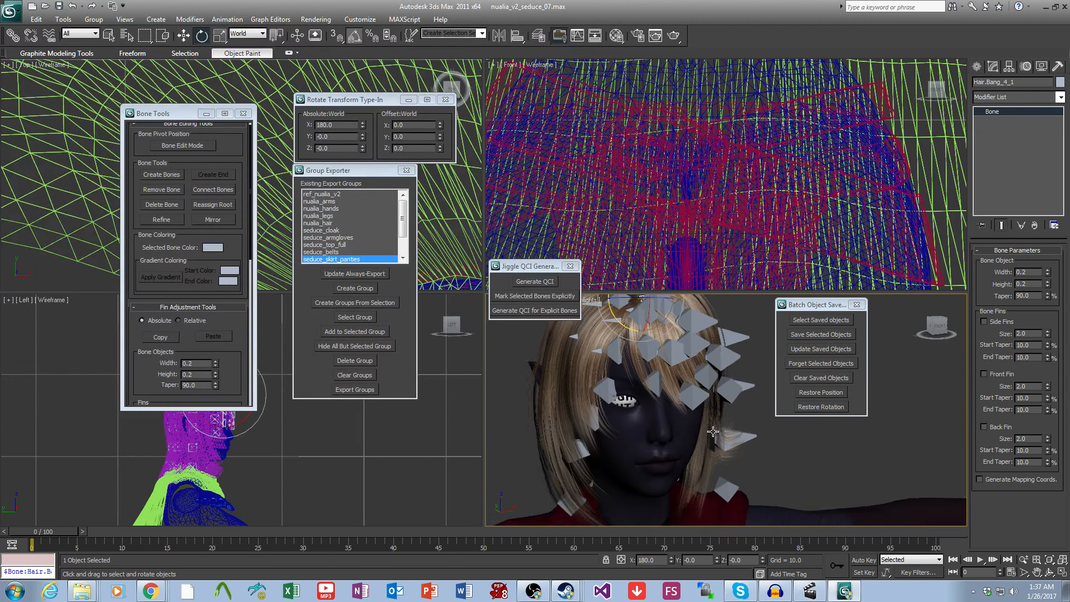
# Step: Generate the jiggle-bone QCI and save it as jiggle_hair in the NualiaV2 folder
pyautogui.click(540, 282)
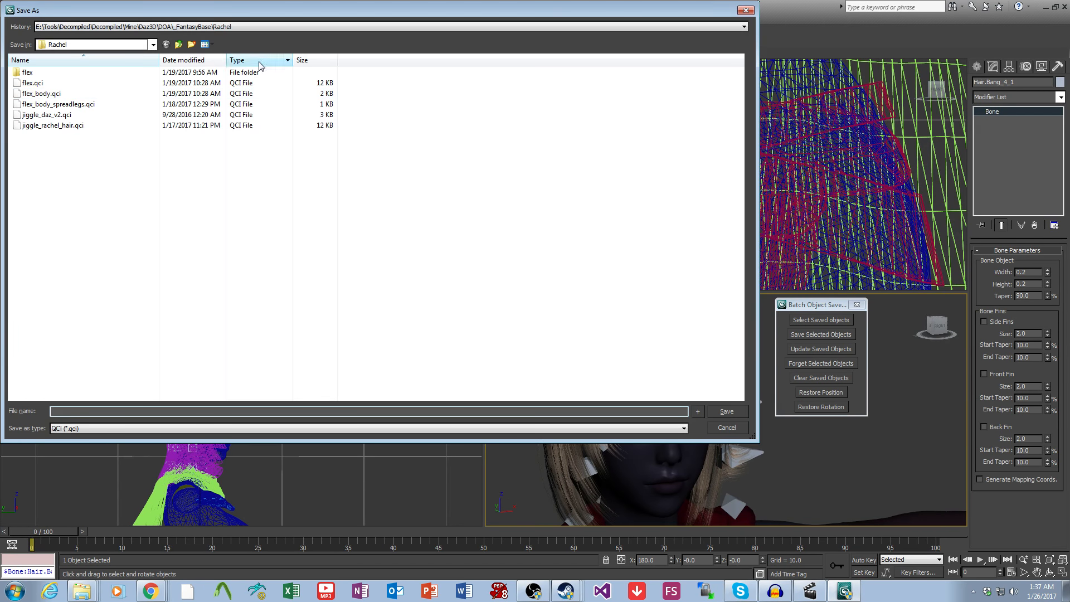
pyautogui.click(179, 44)
pyautogui.doubleClick(84, 218)
pyautogui.click(107, 408)
pyautogui.write('j')
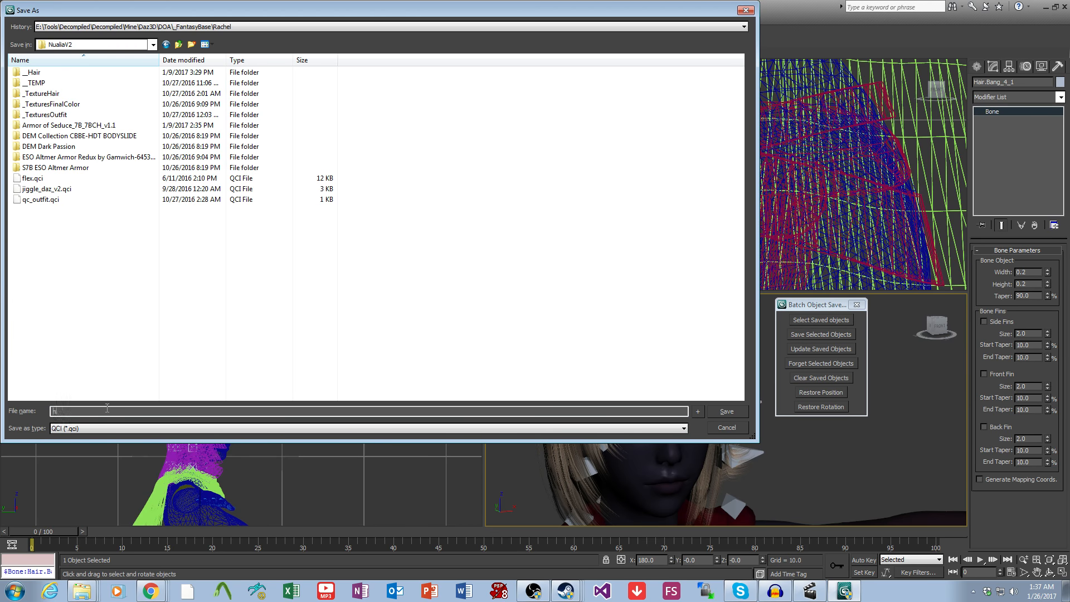
pyautogui.write('iggle_hair')
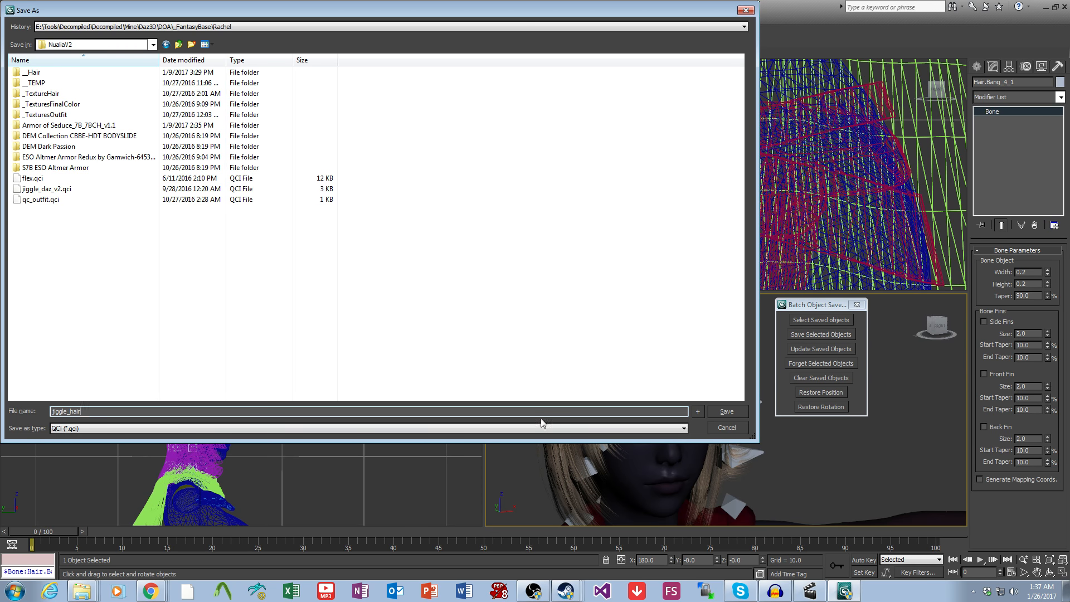
pyautogui.click(719, 411)
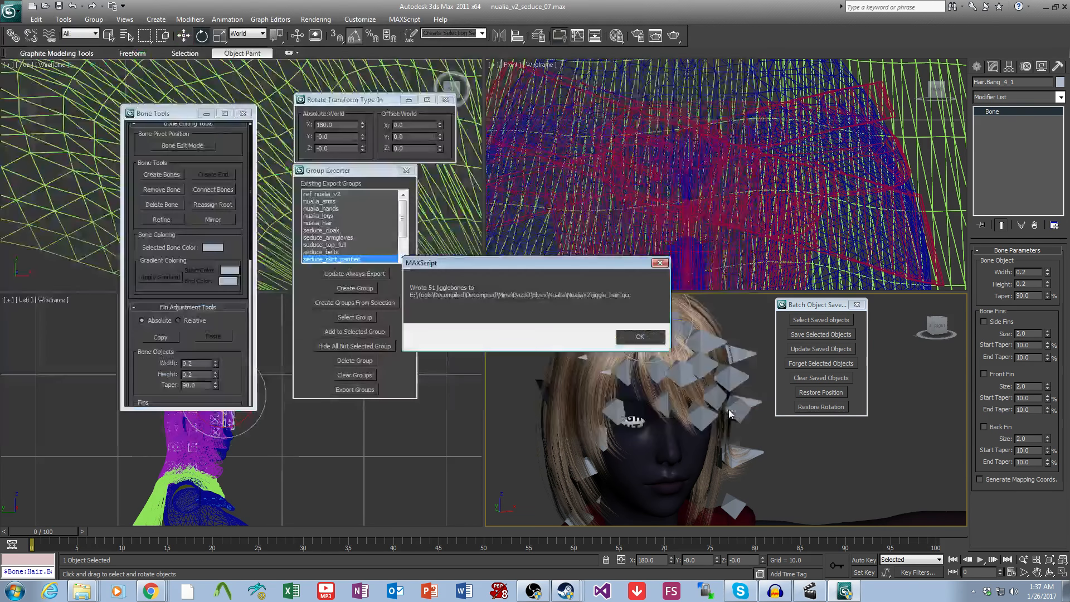
pyautogui.click(632, 340)
# Step: Switch to Windows Explorer and browse drive E: to Tools\Decompiled\Decompiled\Mine\Daz3D\Elves\Nualia\NualiaV2
pyautogui.click(75, 592)
pyautogui.press('super')
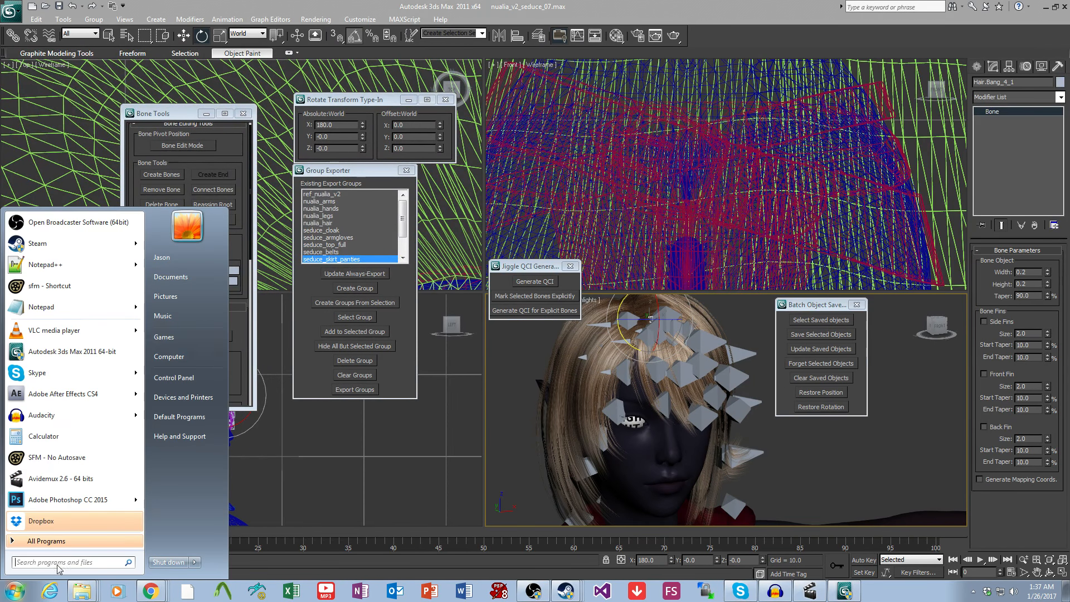
pyautogui.click(168, 356)
pyautogui.doubleClick(839, 143)
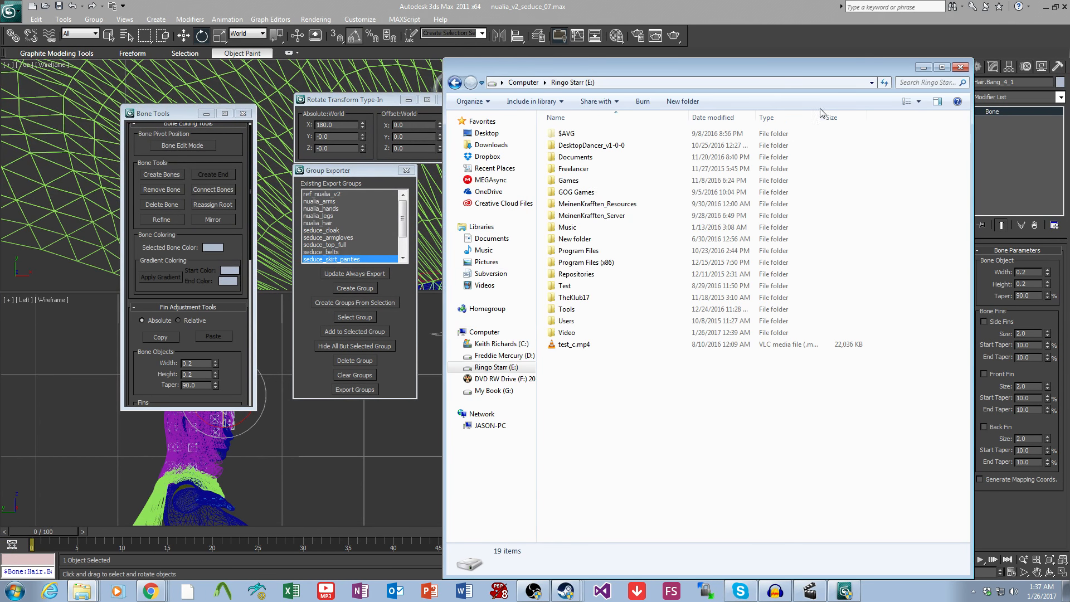
pyautogui.moveTo(665, 70); pyautogui.dragTo(630, 68)
pyautogui.doubleClick(534, 308)
pyautogui.doubleClick(539, 190)
pyautogui.doubleClick(540, 155)
pyautogui.doubleClick(536, 213)
pyautogui.doubleClick(536, 179)
pyautogui.doubleClick(542, 283)
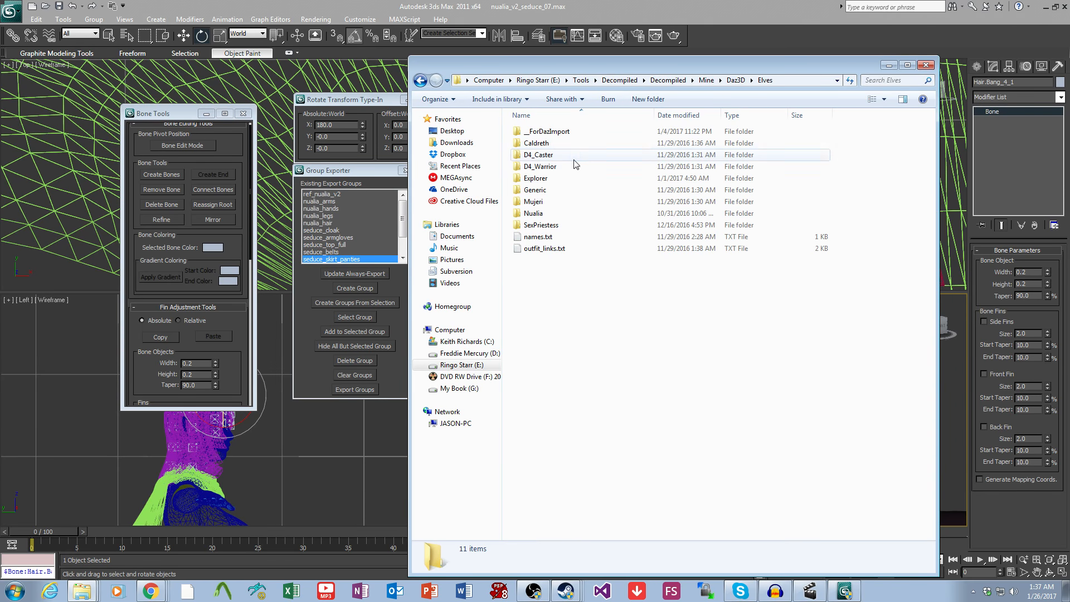
pyautogui.doubleClick(535, 214)
pyautogui.doubleClick(546, 166)
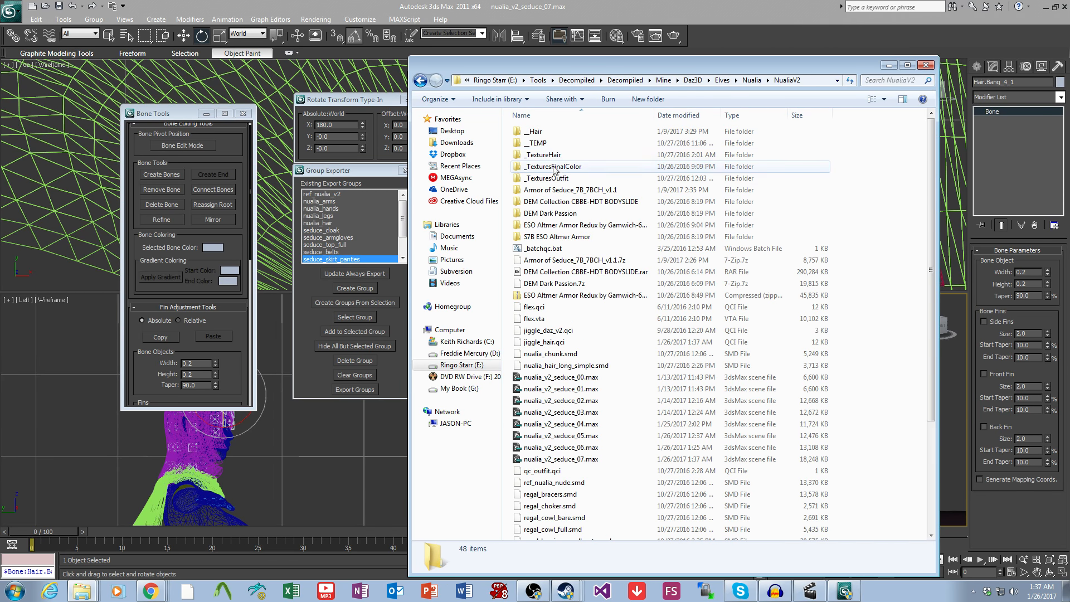
# Step: Open jiggle_hair.qci in Notepad++ to review its contents, and return to the character scene in 3ds Max
pyautogui.rightClick(559, 343)
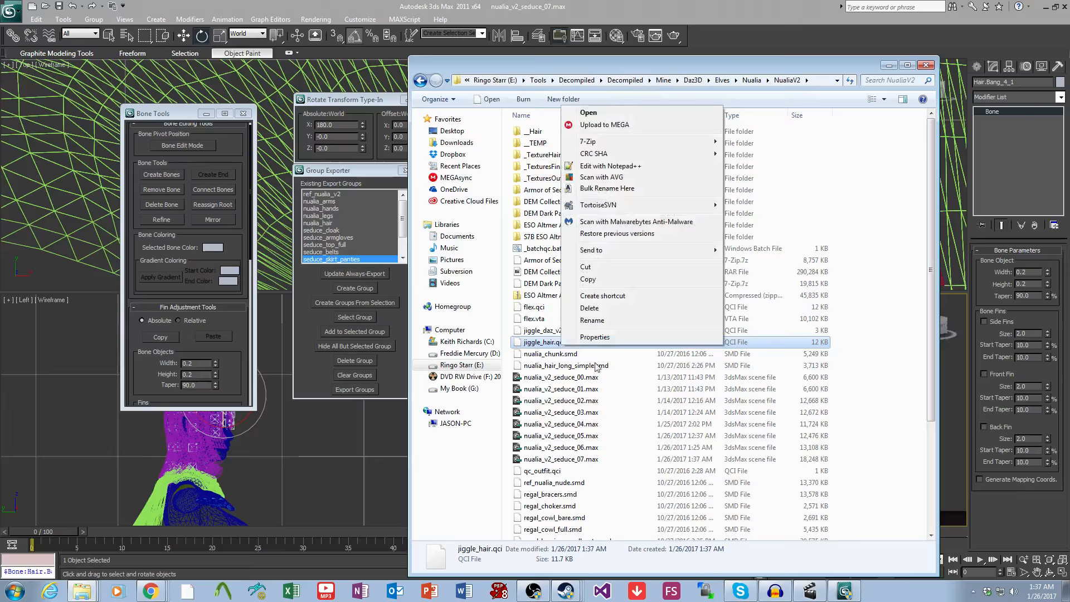
pyautogui.click(602, 167)
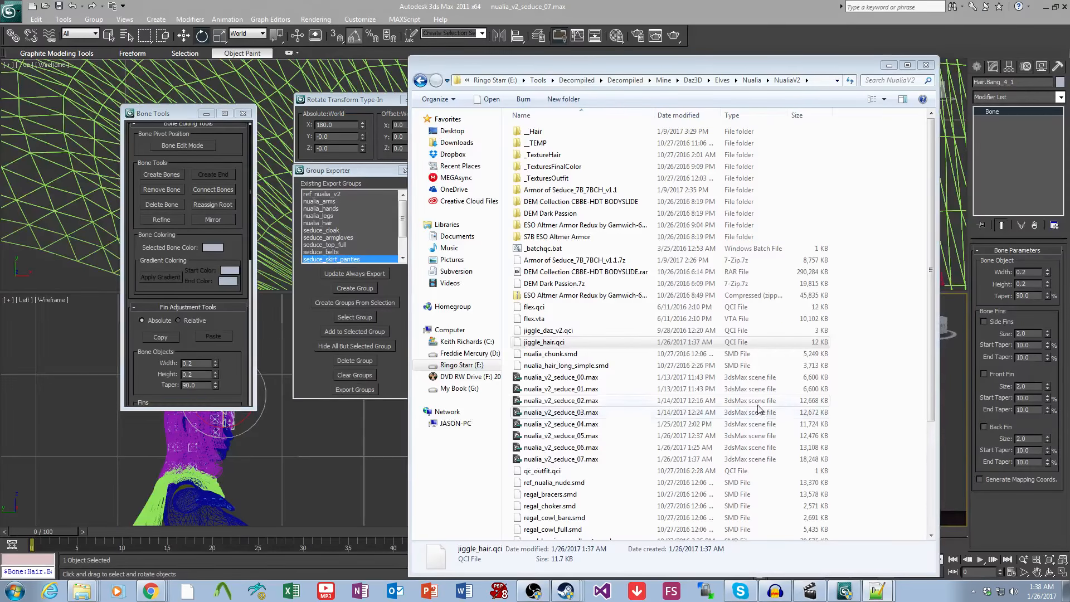
pyautogui.click(888, 68)
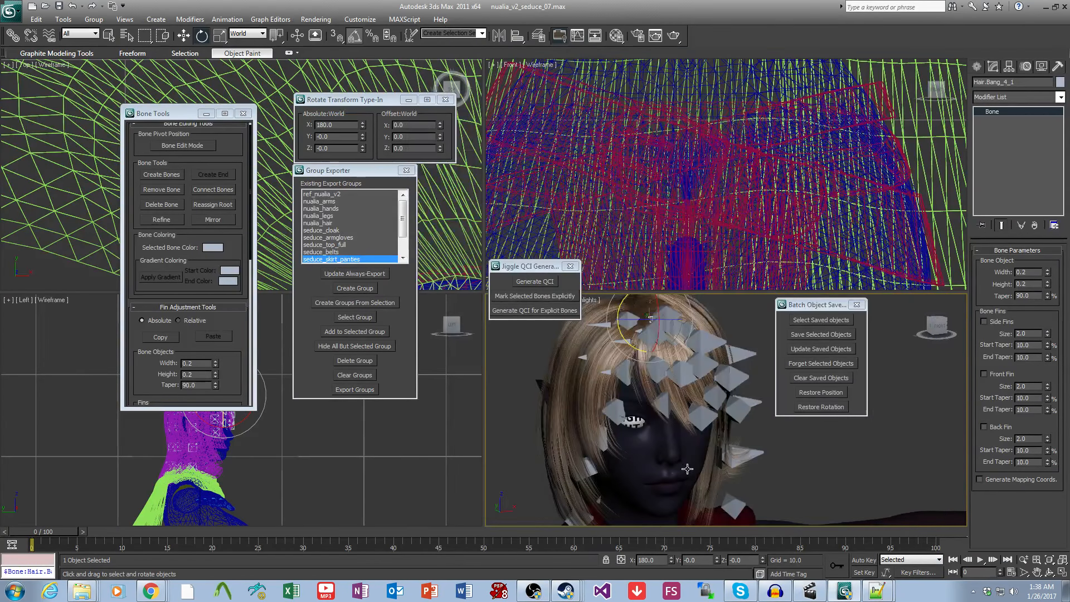
pyautogui.scroll(-3, 740, 452)
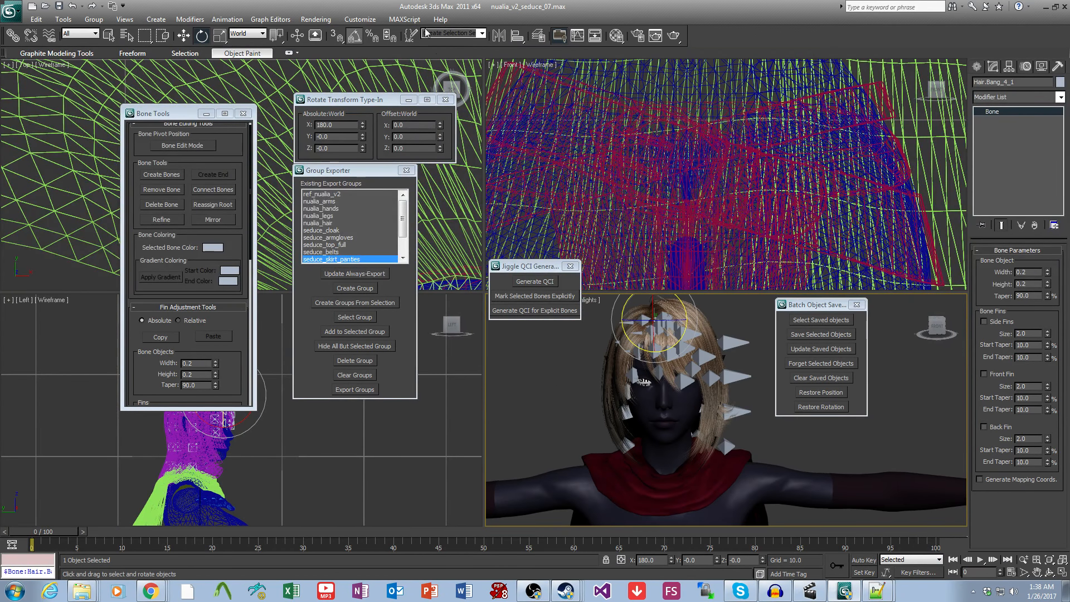